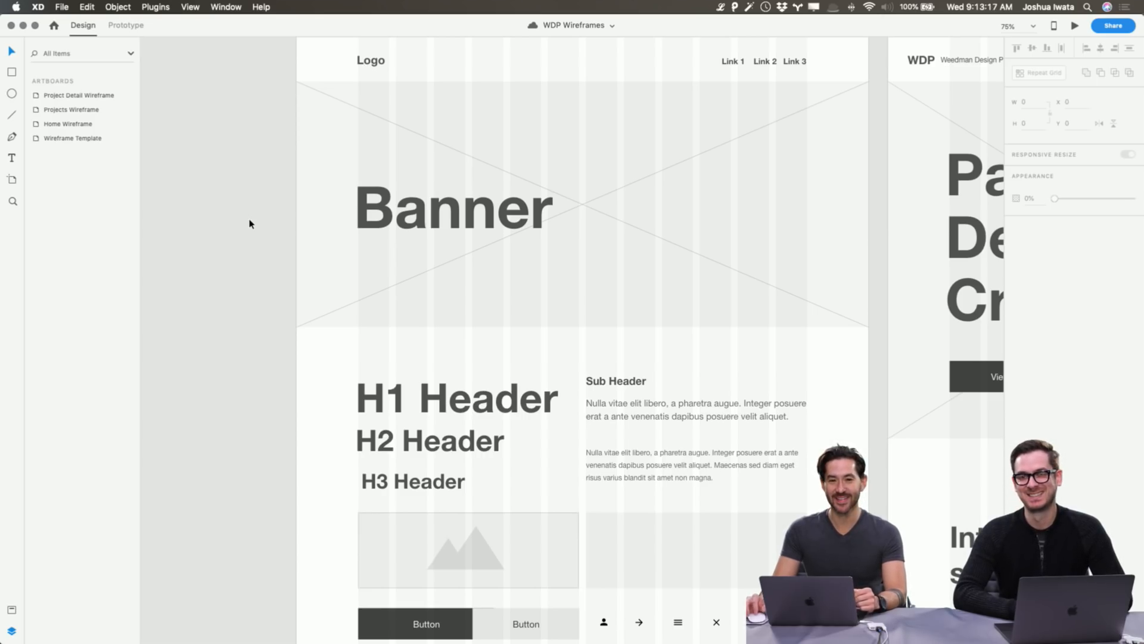
Request the free Wireframes kit from File > Get UI Kits.
scroll(250, 223, "right", 3)
scroll(250, 223, "up", 1)
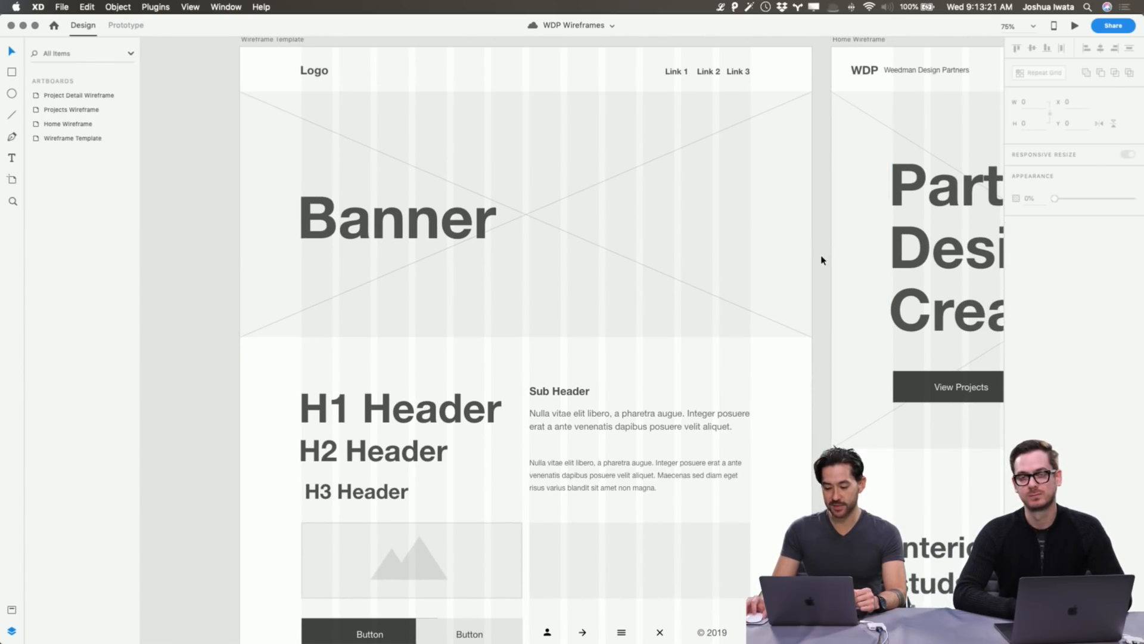
scroll(837, 254, "down", 1)
scroll(836, 254, "right", 1)
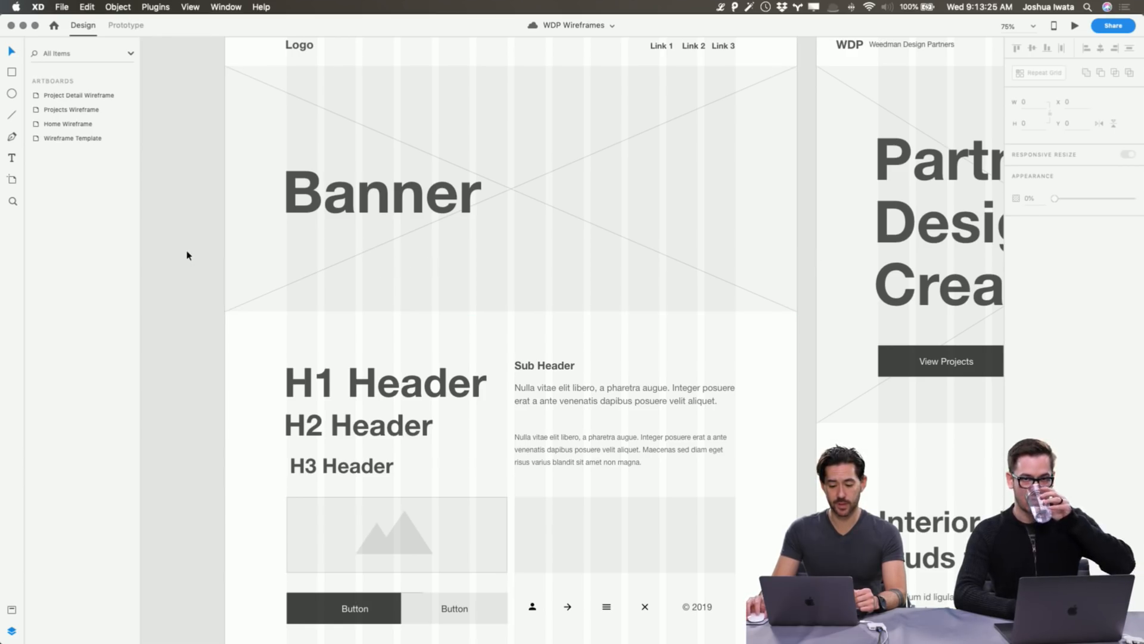
scroll(187, 255, "up", 2)
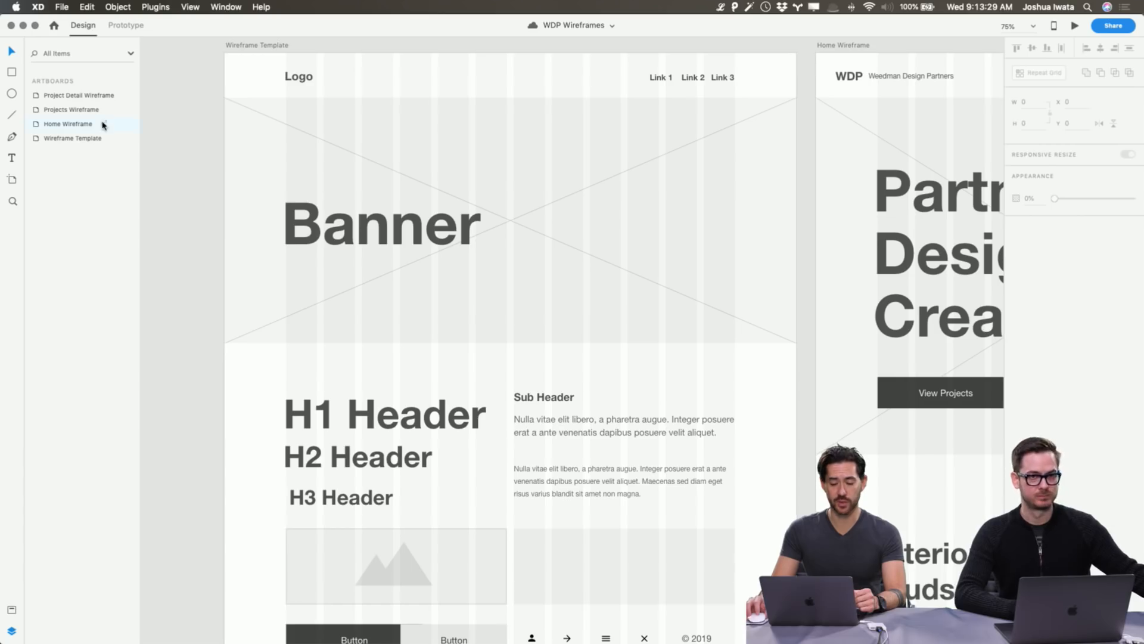
left_click(57, 5)
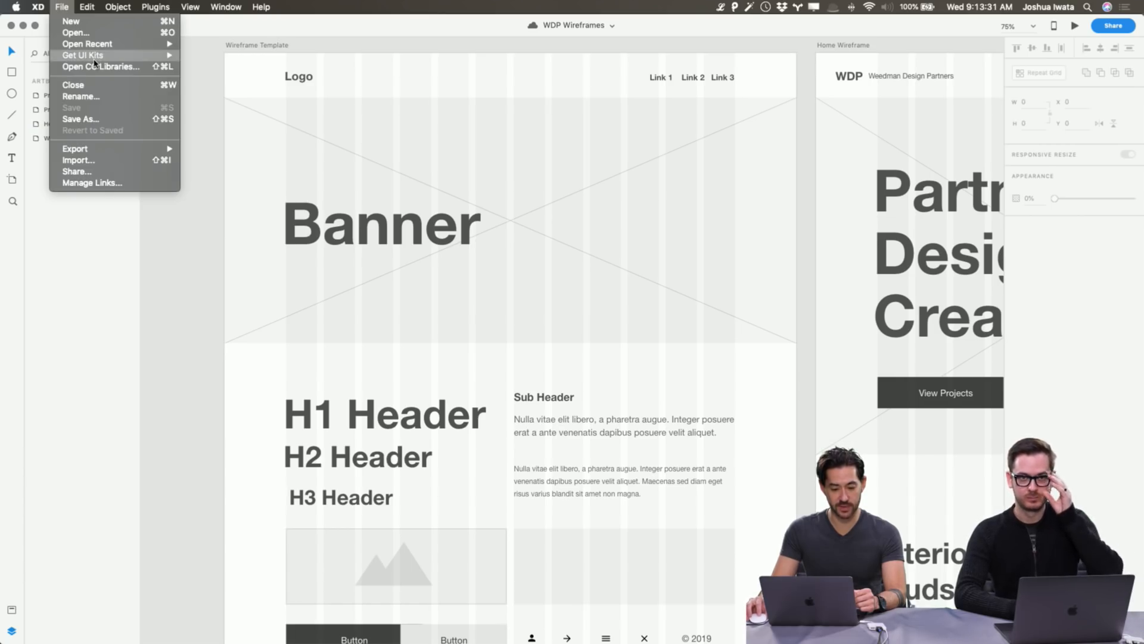
mouse_move(119, 55)
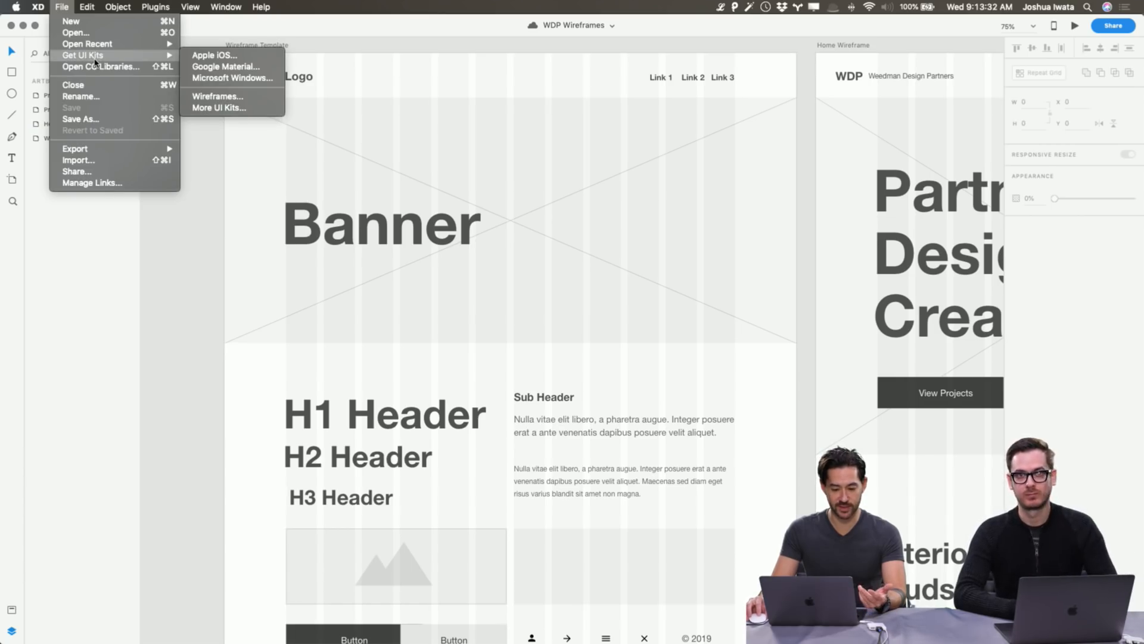
left_click(240, 99)
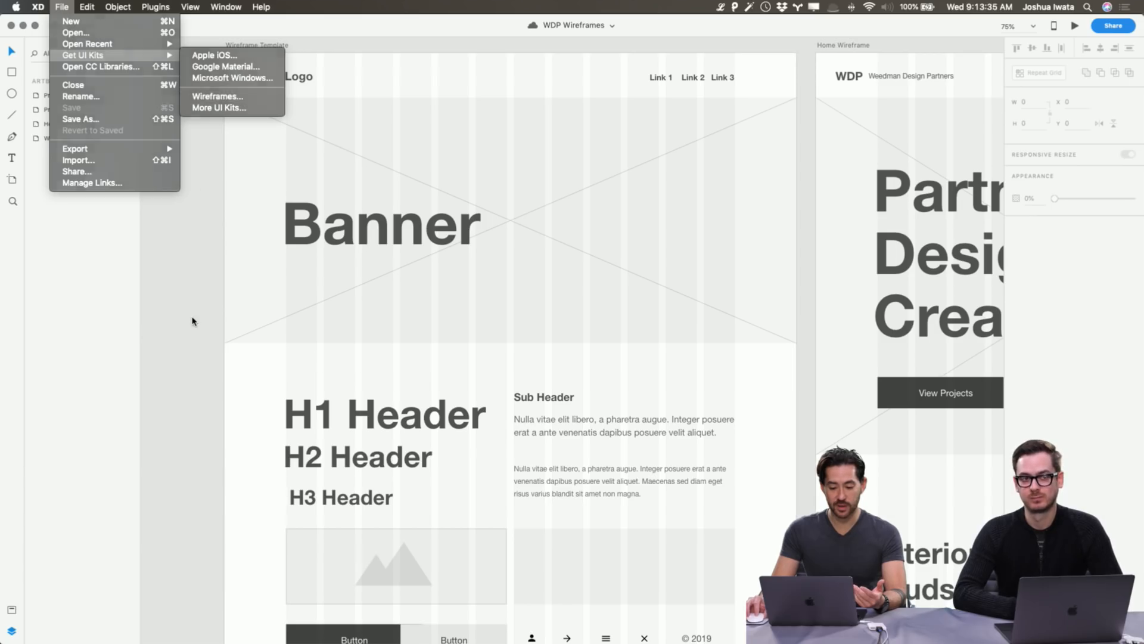
scroll(167, 301, "down", 2)
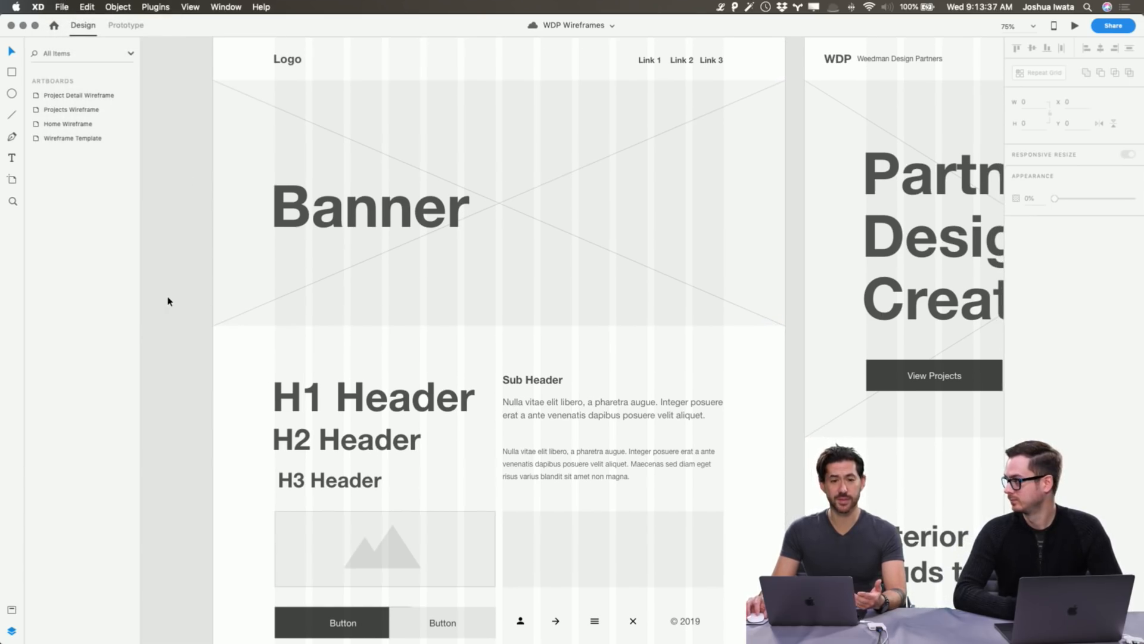
scroll(168, 302, "down", 5)
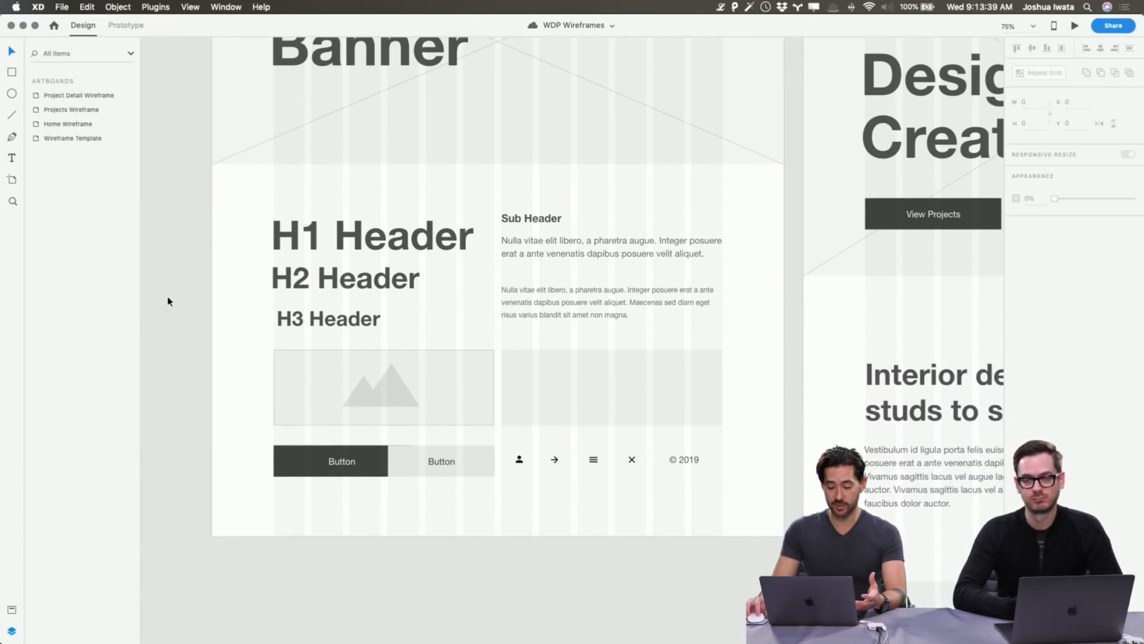
scroll(168, 301, "up", 4)
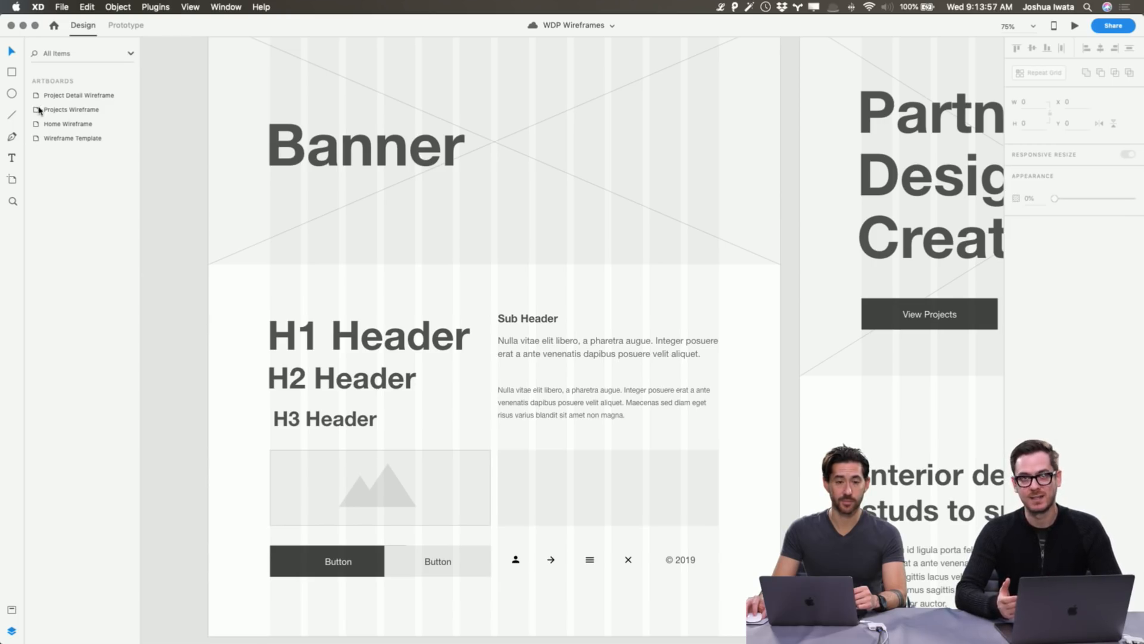
Choose Get UI Kits > Wireframes again to open the Wires kit page.
left_click(62, 7)
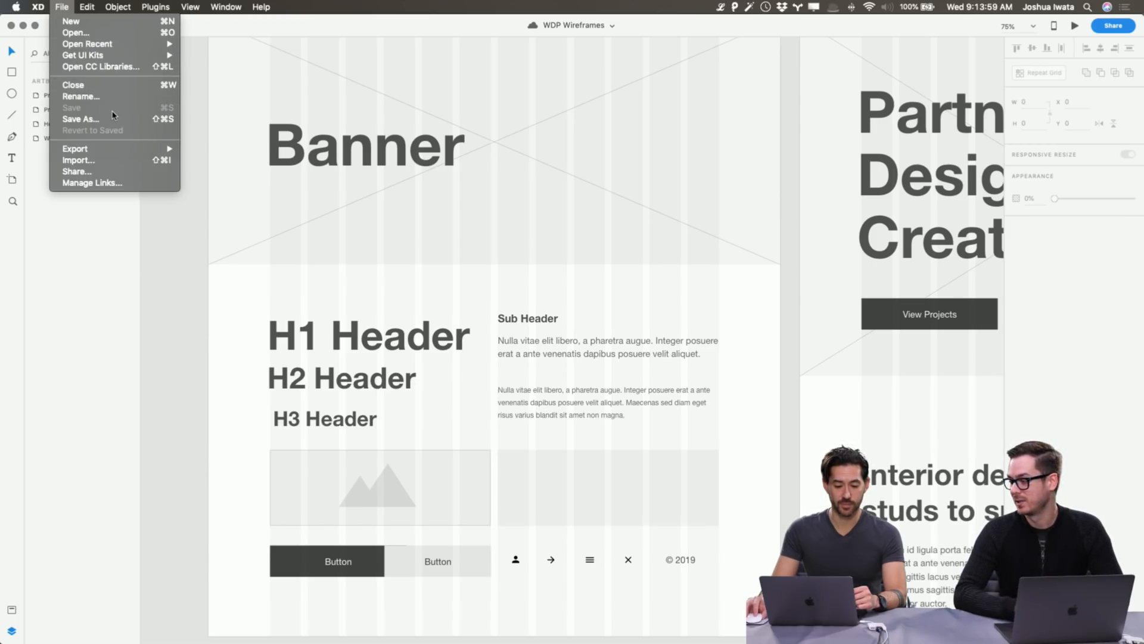
mouse_move(124, 59)
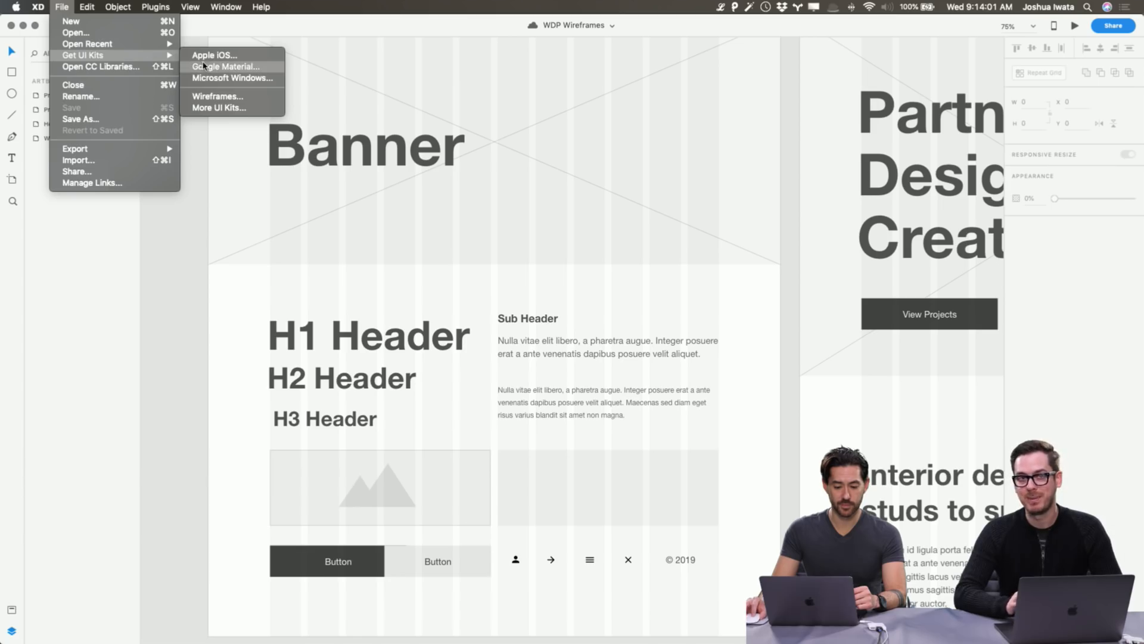
left_click(240, 96)
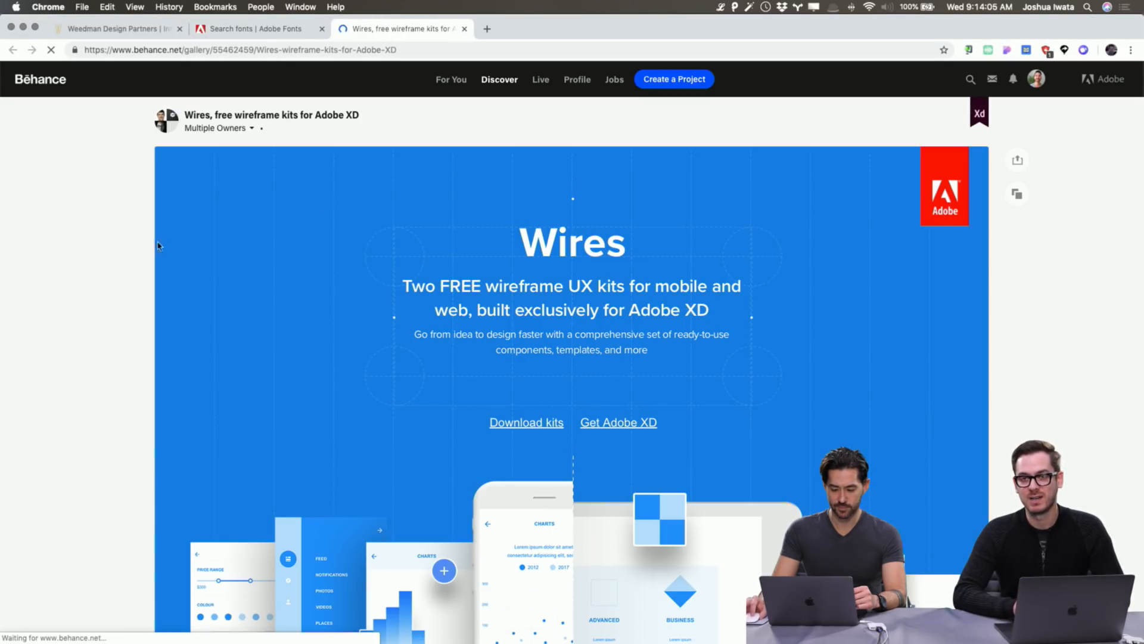
scroll(142, 243, "down", 4)
scroll(142, 243, "down", 15)
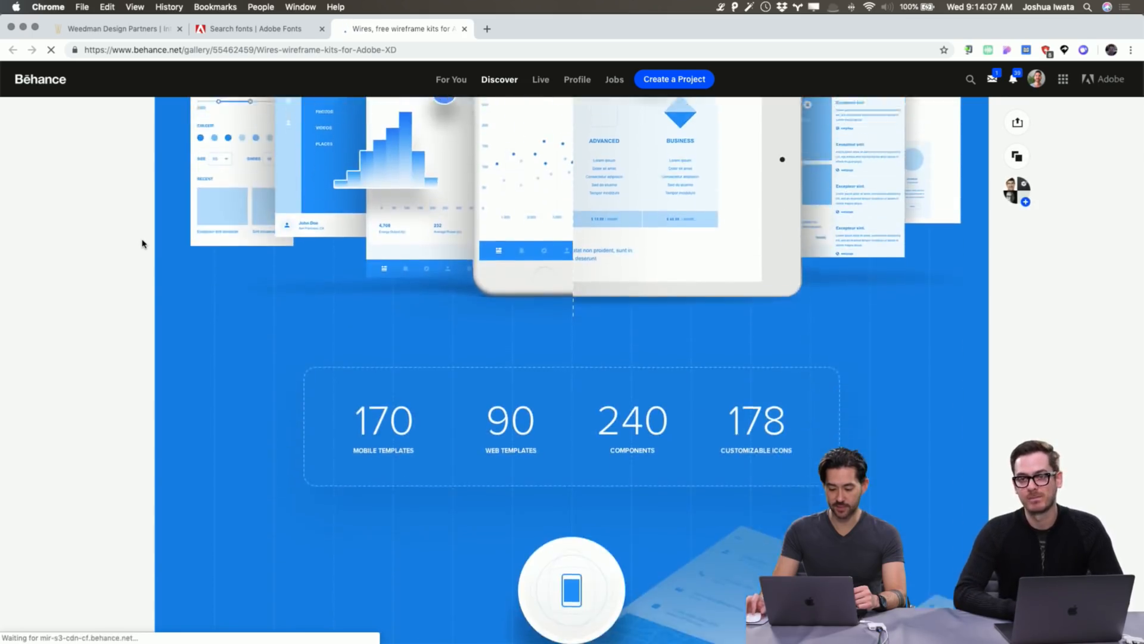
scroll(142, 244, "down", 20)
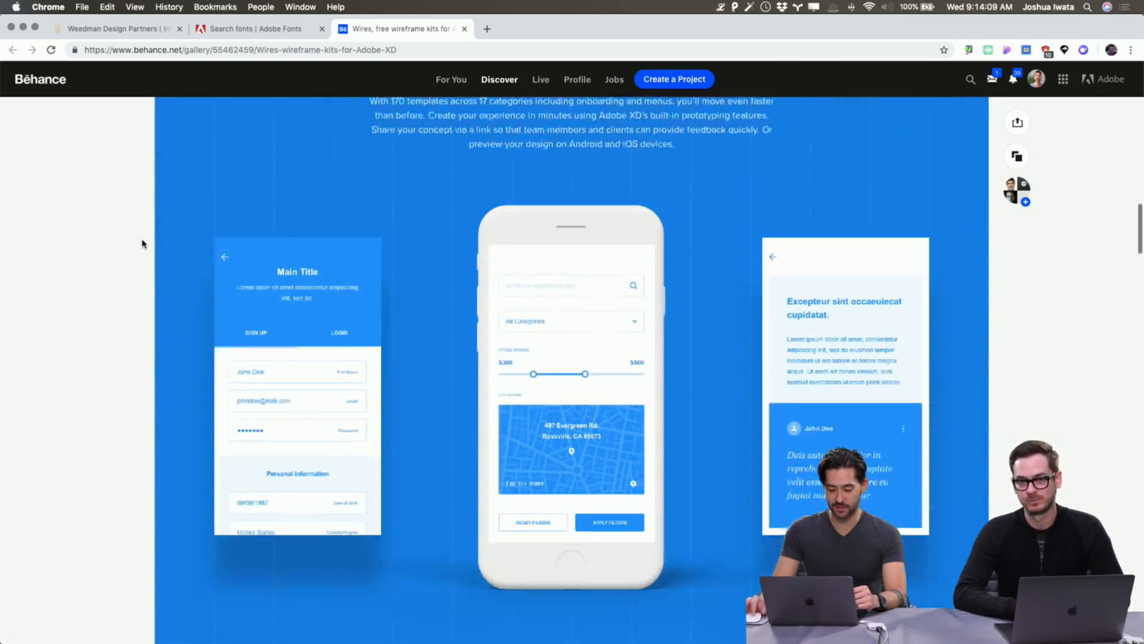
scroll(142, 243, "down", 20)
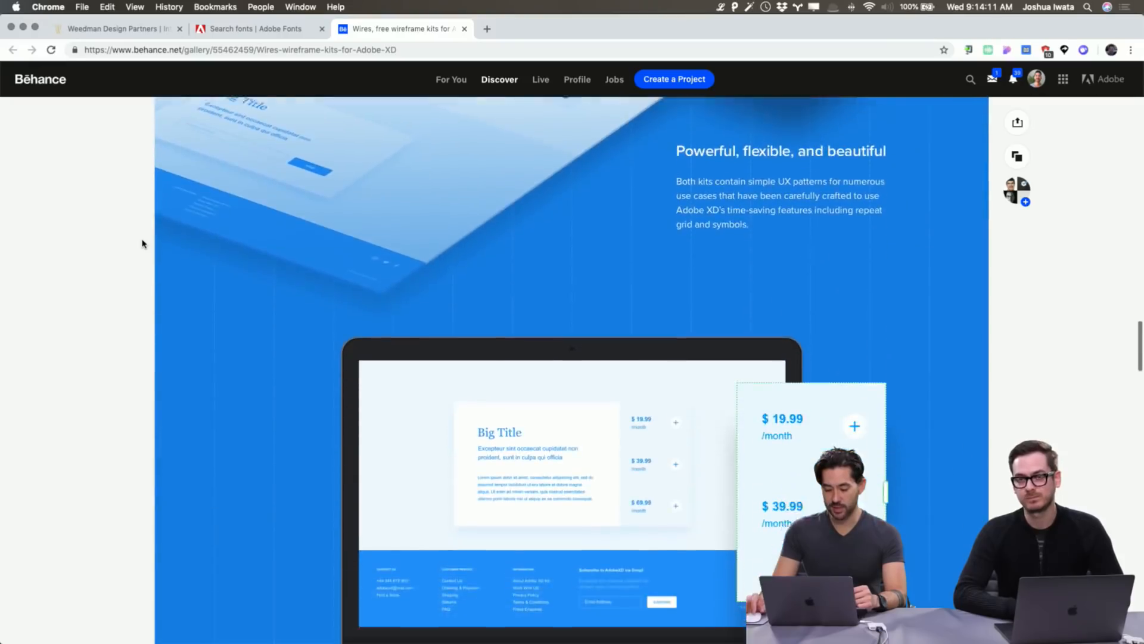
scroll(142, 243, "up", 20)
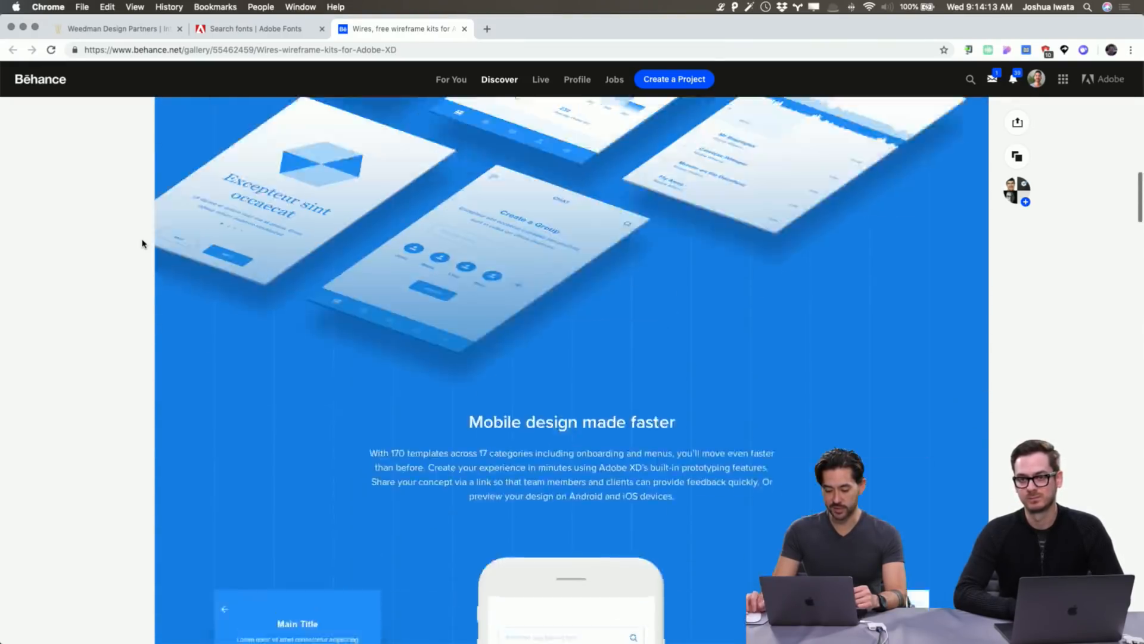
scroll(142, 243, "down", 20)
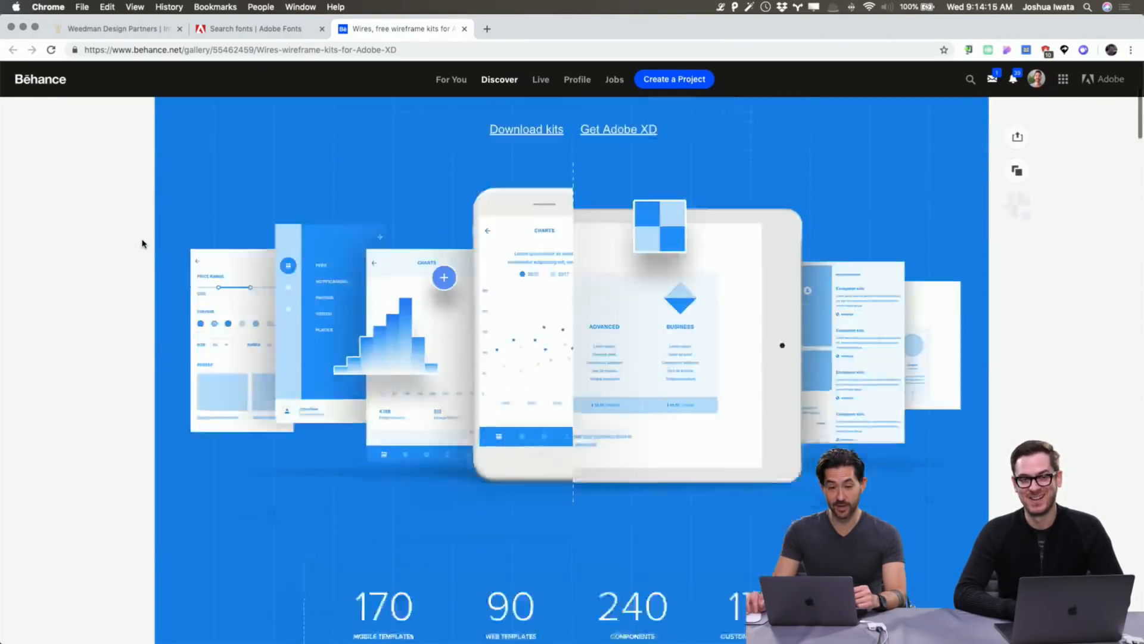
scroll(142, 243, "down", 10)
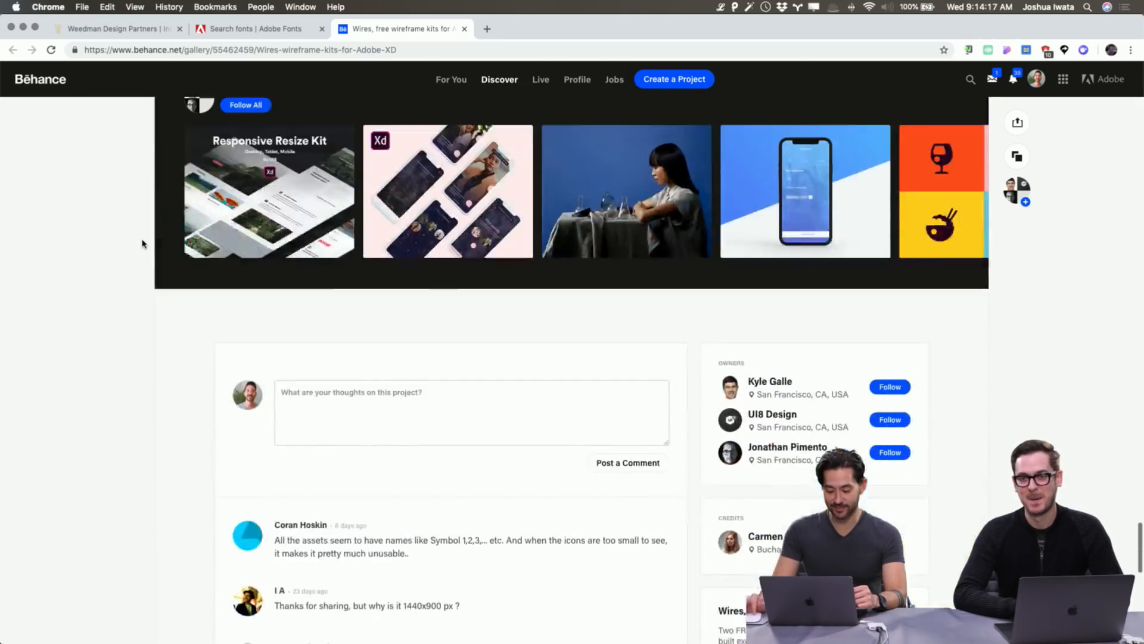
scroll(142, 243, "up", 20)
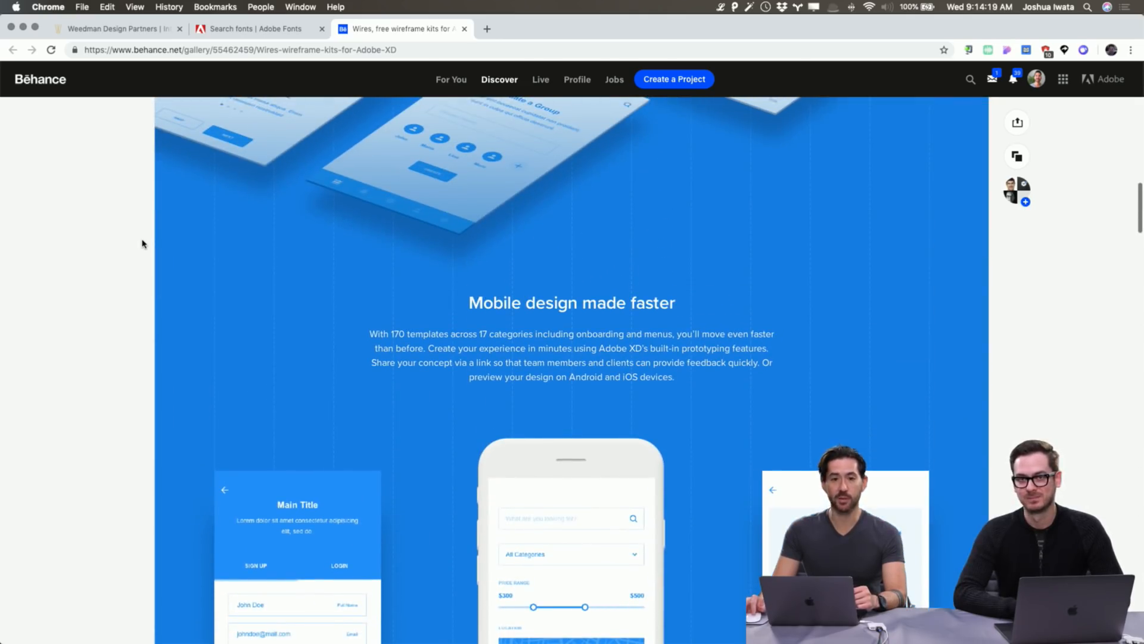
scroll(142, 243, "up", 10)
scroll(142, 243, "up", 2)
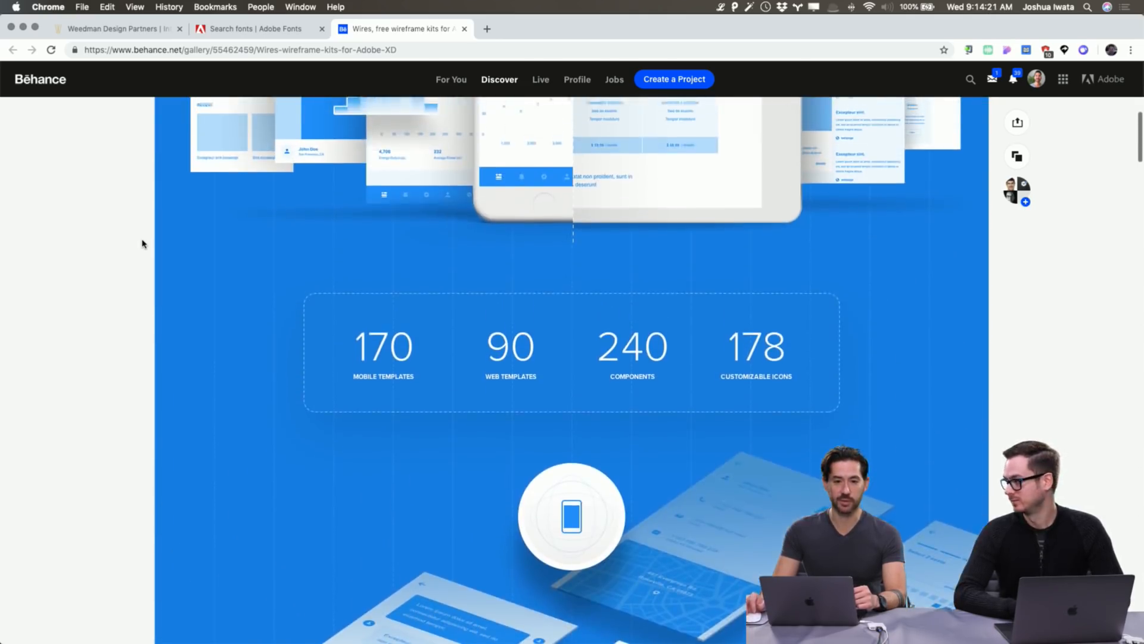
scroll(142, 243, "up", 1)
scroll(141, 243, "up", 10)
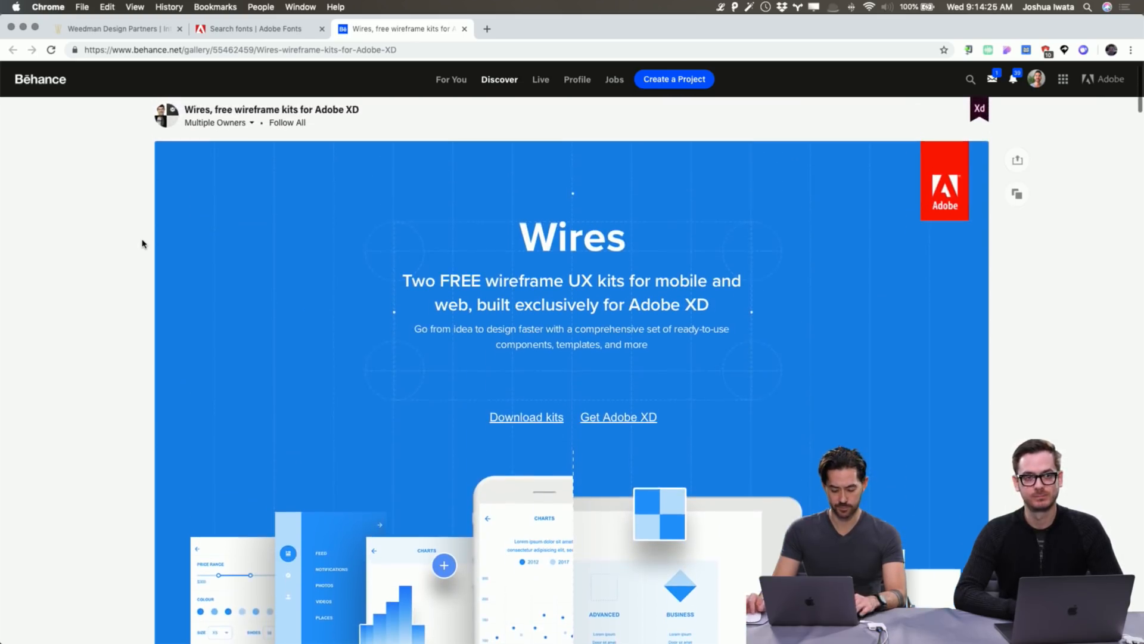
scroll(142, 243, "down", 5)
scroll(142, 243, "down", 2)
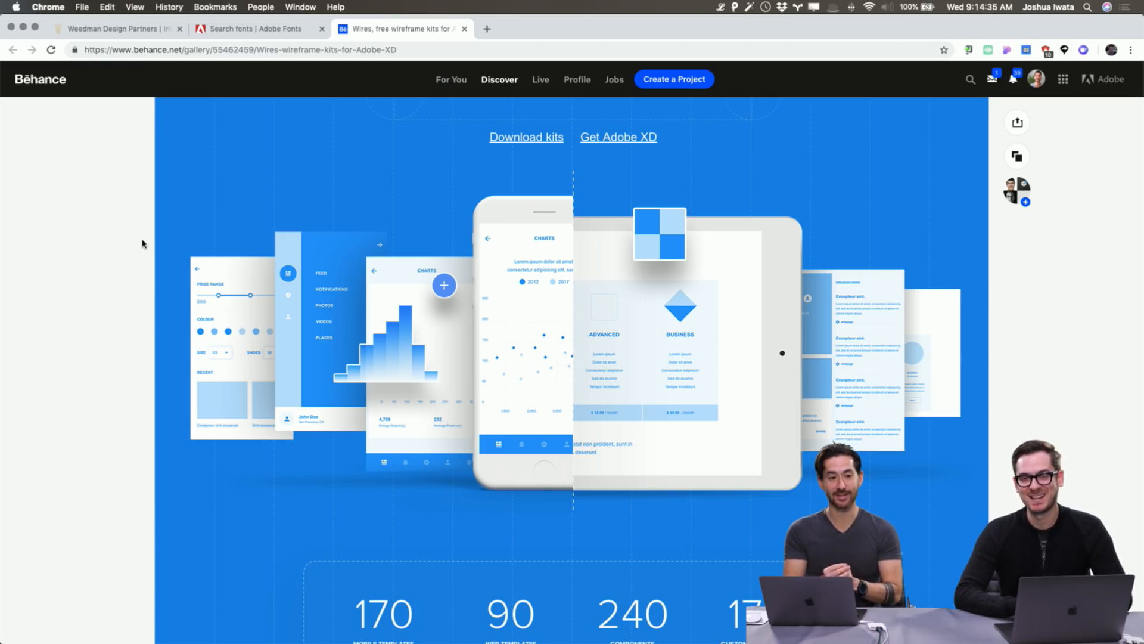
scroll(142, 244, "up", 1)
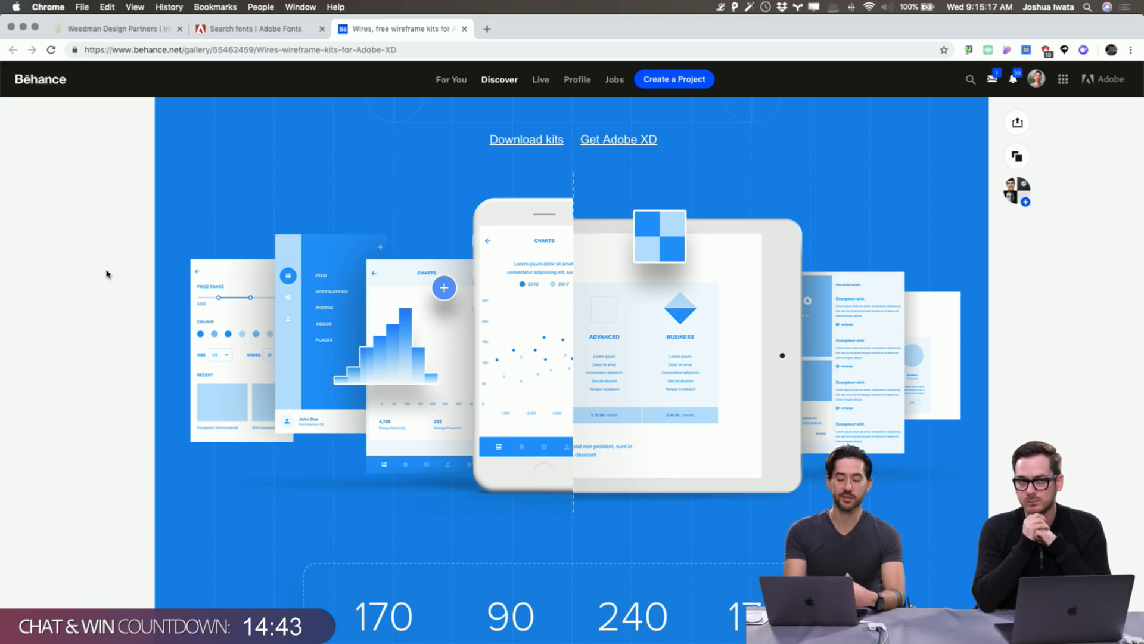
Scroll through the Wires kit's mobile and web templates, then switch apps toward Adobe XD.
scroll(106, 274, "down", 8)
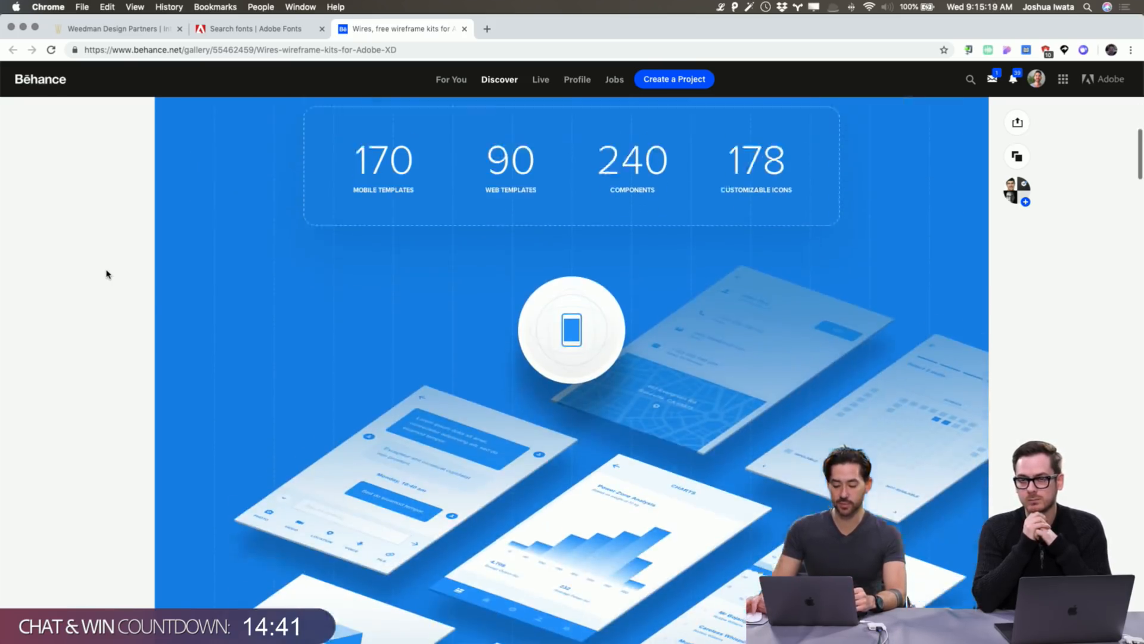
scroll(107, 274, "down", 4)
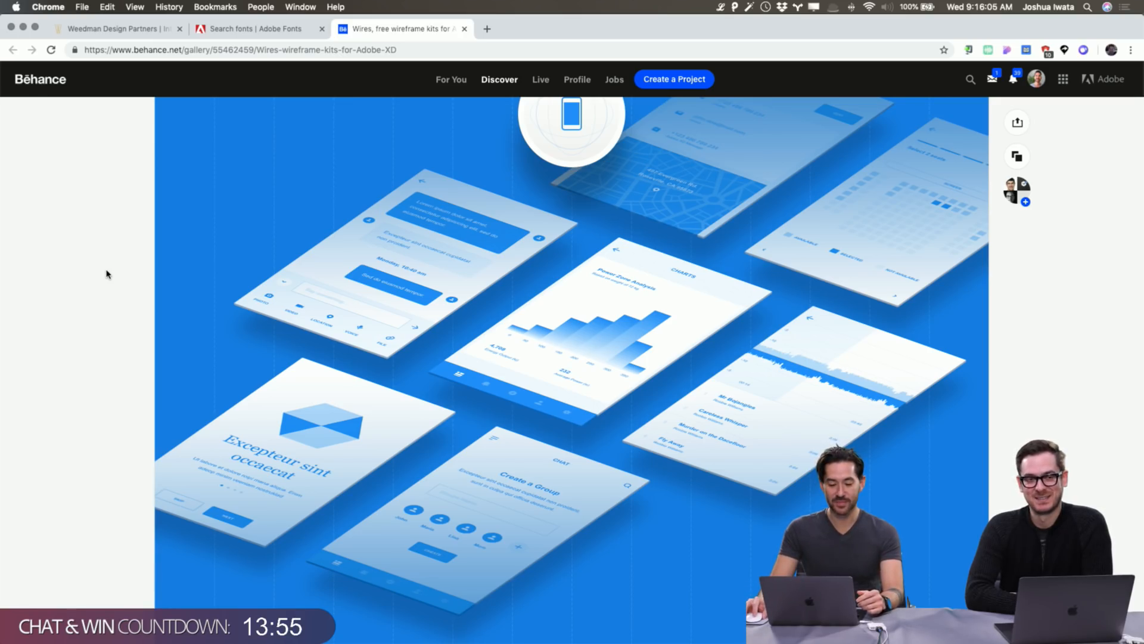
scroll(107, 274, "down", 1)
scroll(106, 274, "up", 5)
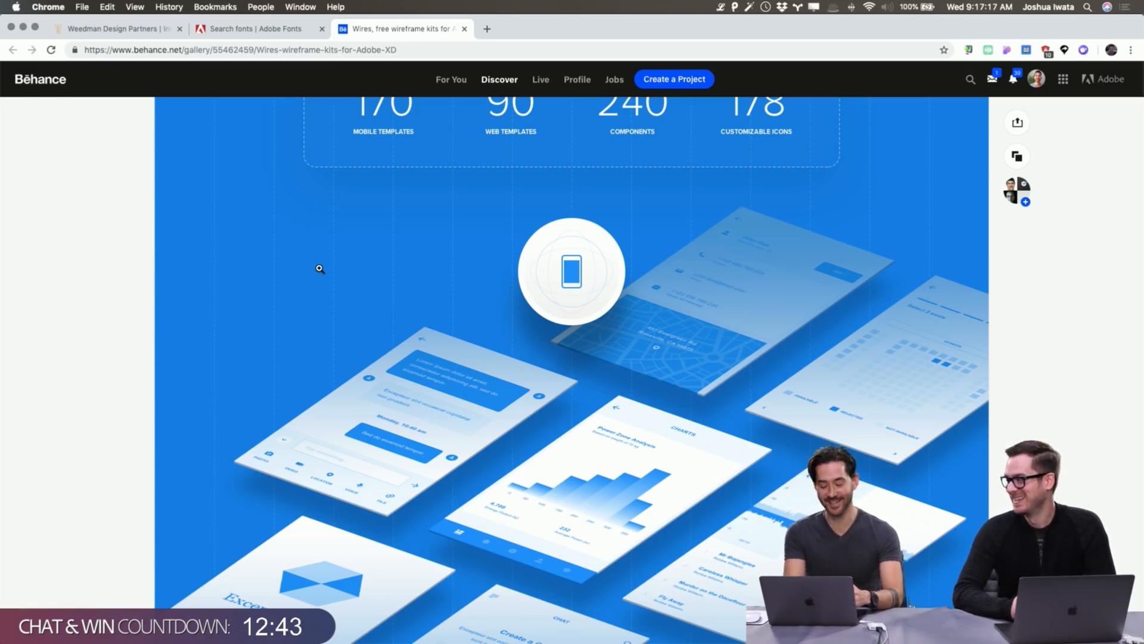
key("super+Tab")
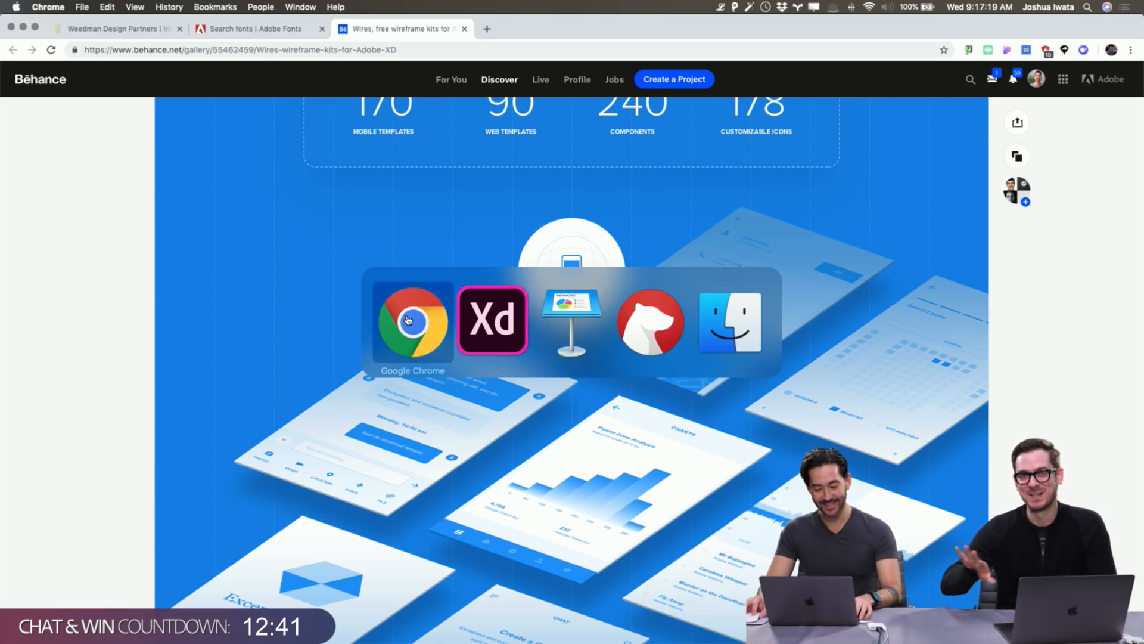
Return to Adobe XD and begin editing the Home Wireframe's 'Partner Design Create' headline.
key("ctrl+shift+Tab")
key("super+Tab")
key("super+Tab")
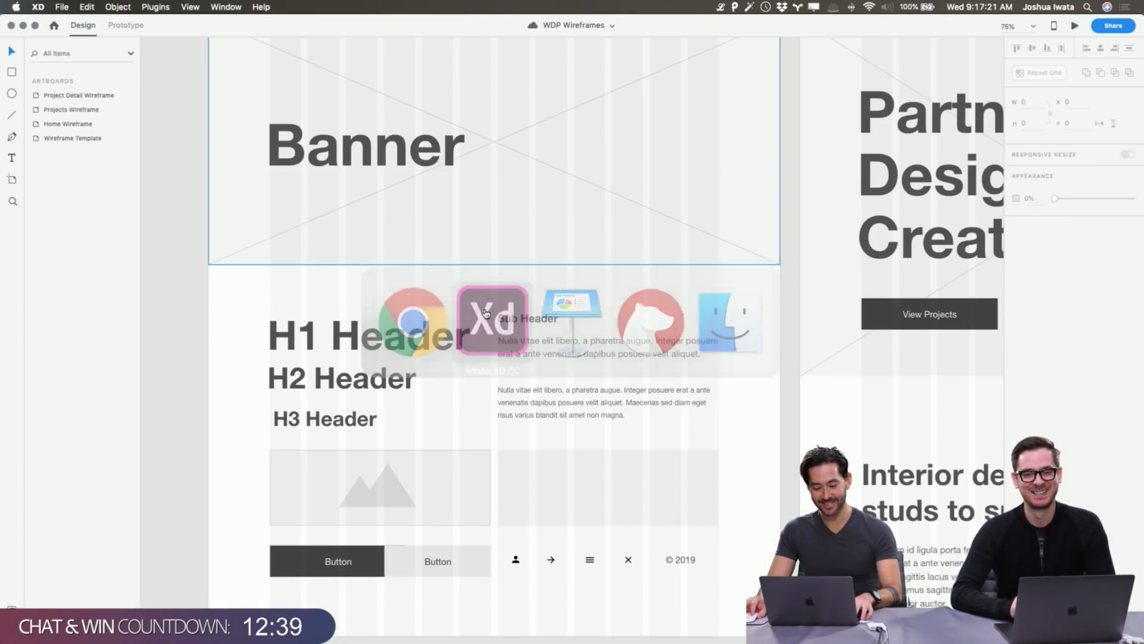
scroll(181, 300, "right", 10)
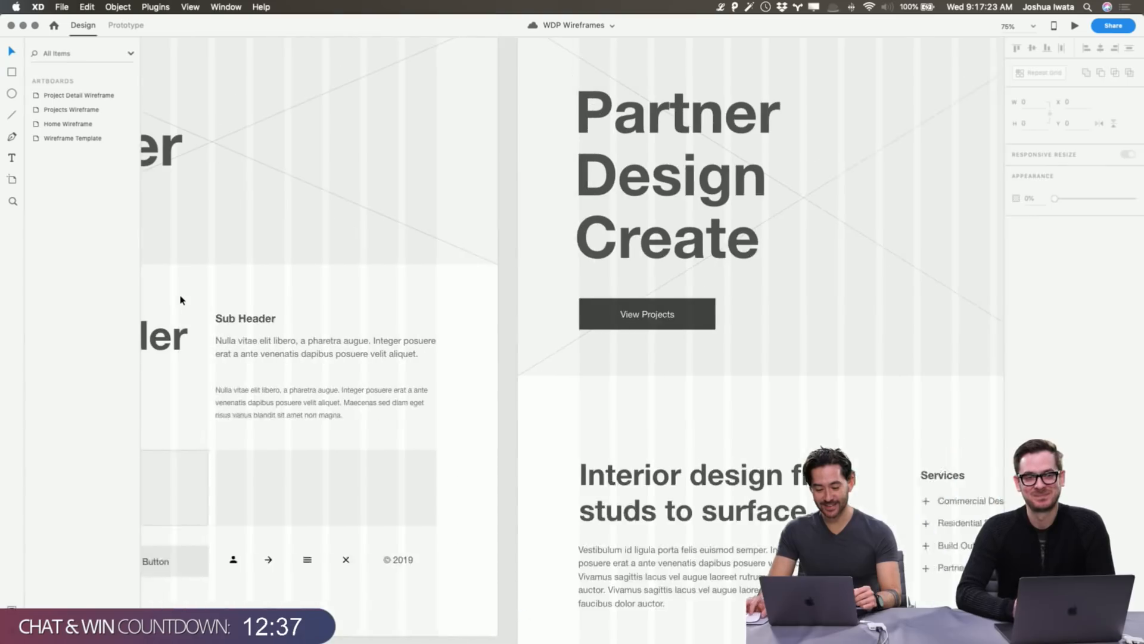
scroll(181, 300, "up", 5)
scroll(182, 300, "down", 3)
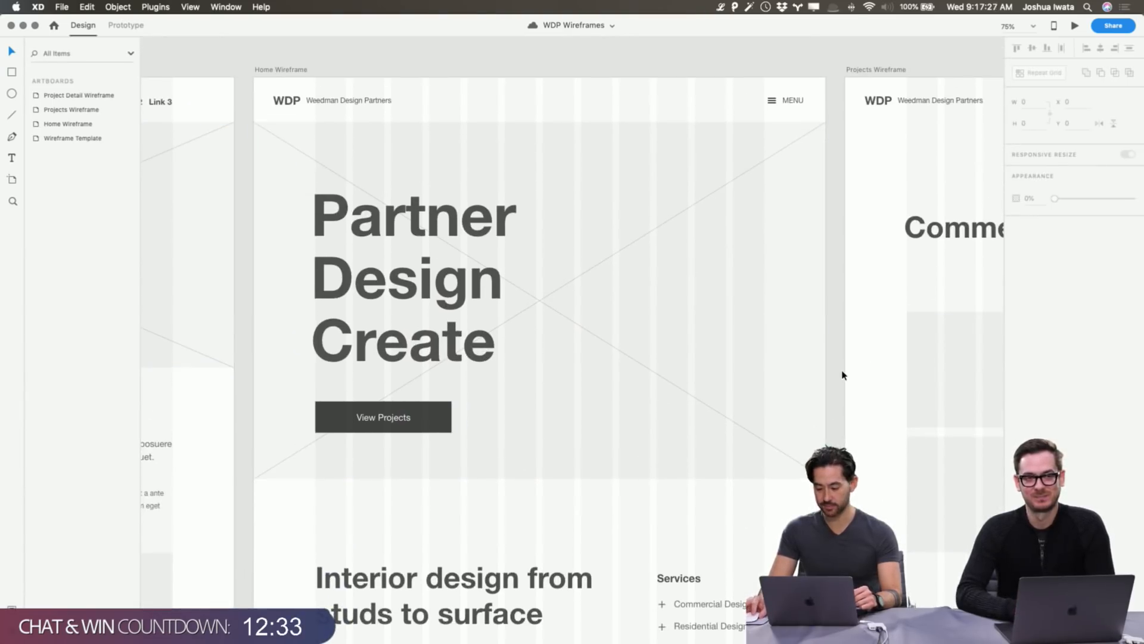
left_click(459, 234)
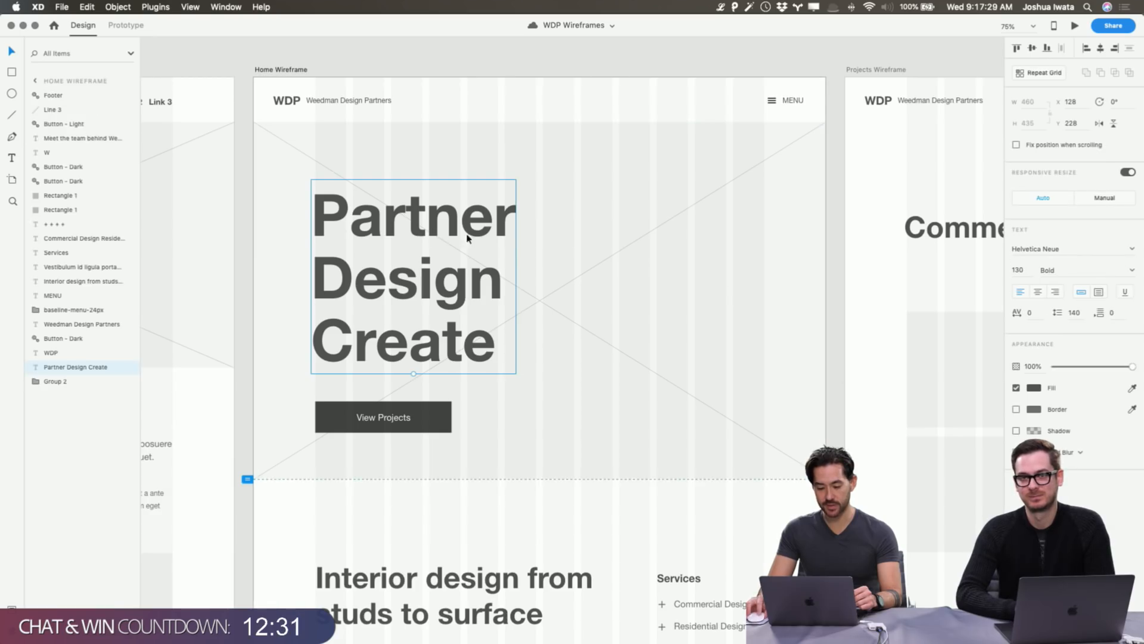
left_click(837, 379)
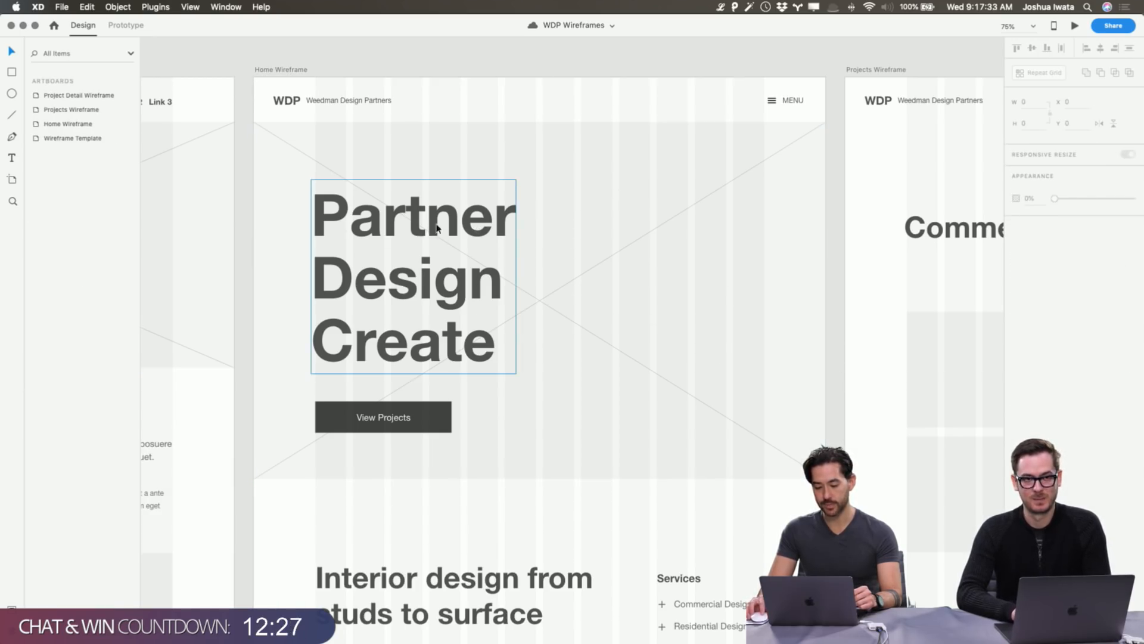
scroll(459, 226, "down", 1)
scroll(459, 226, "down", 1)
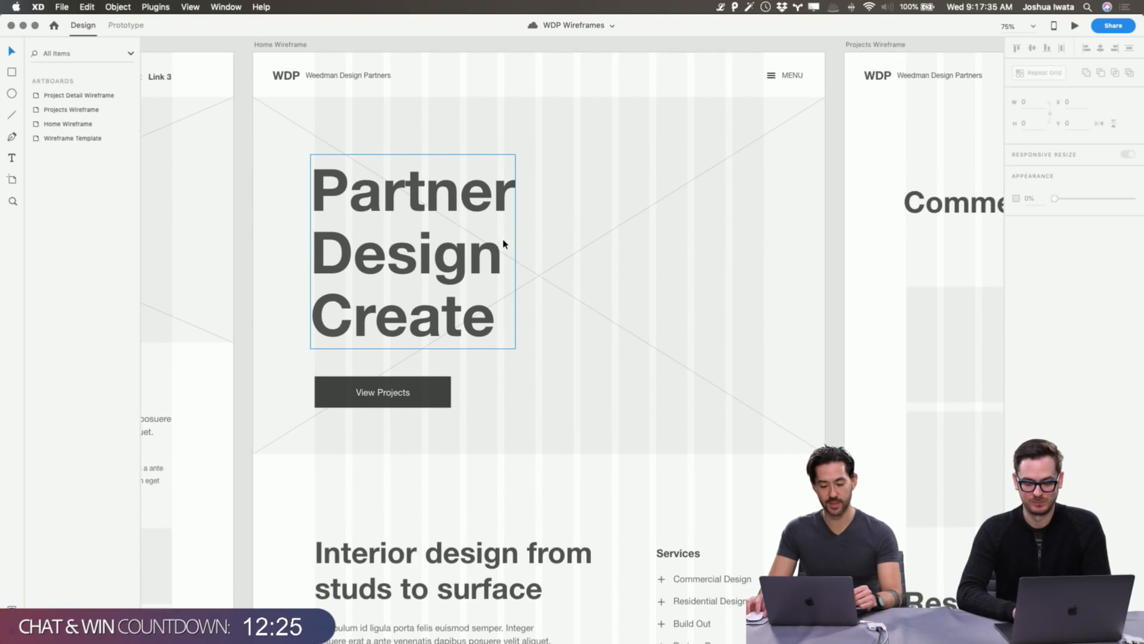
scroll(471, 247, "left", 1)
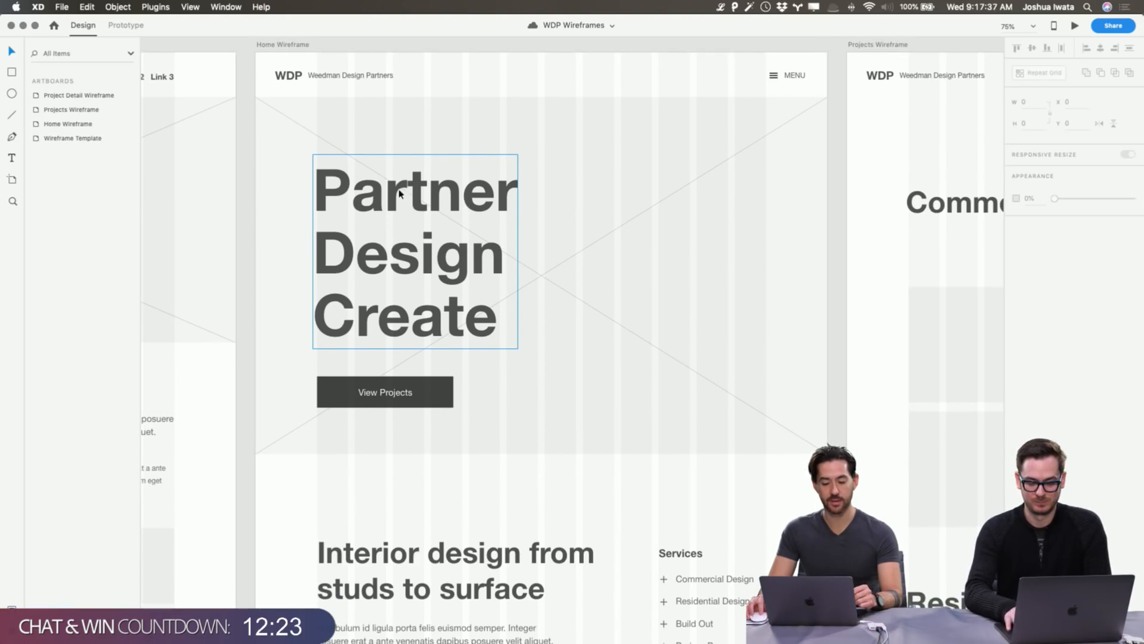
scroll(406, 185, "right", 1)
double_click(369, 197)
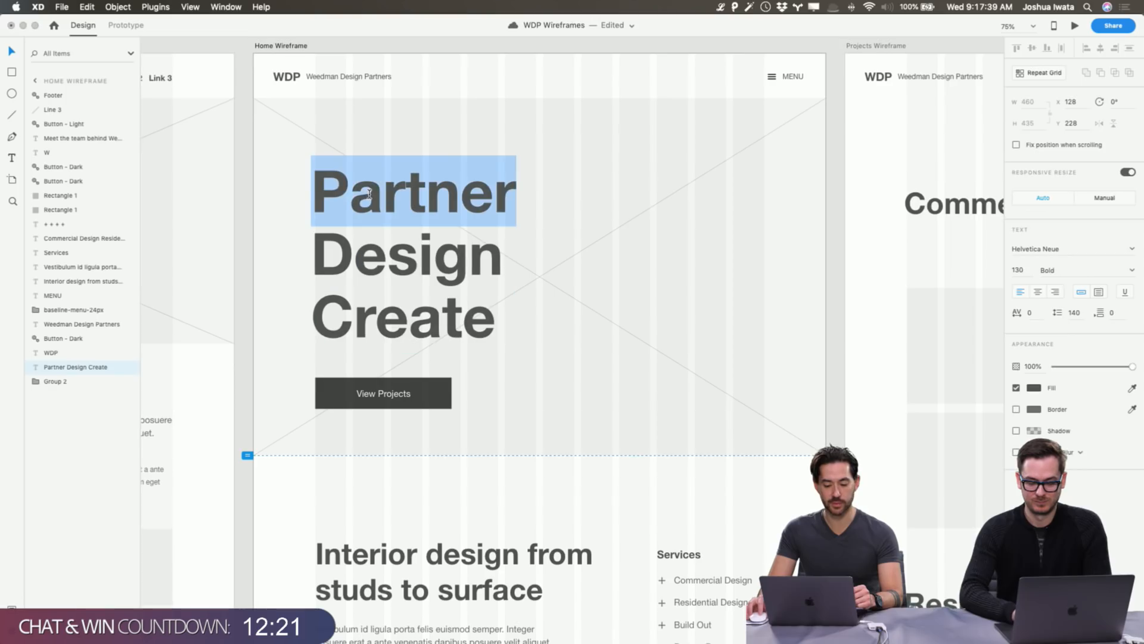
key("Escape")
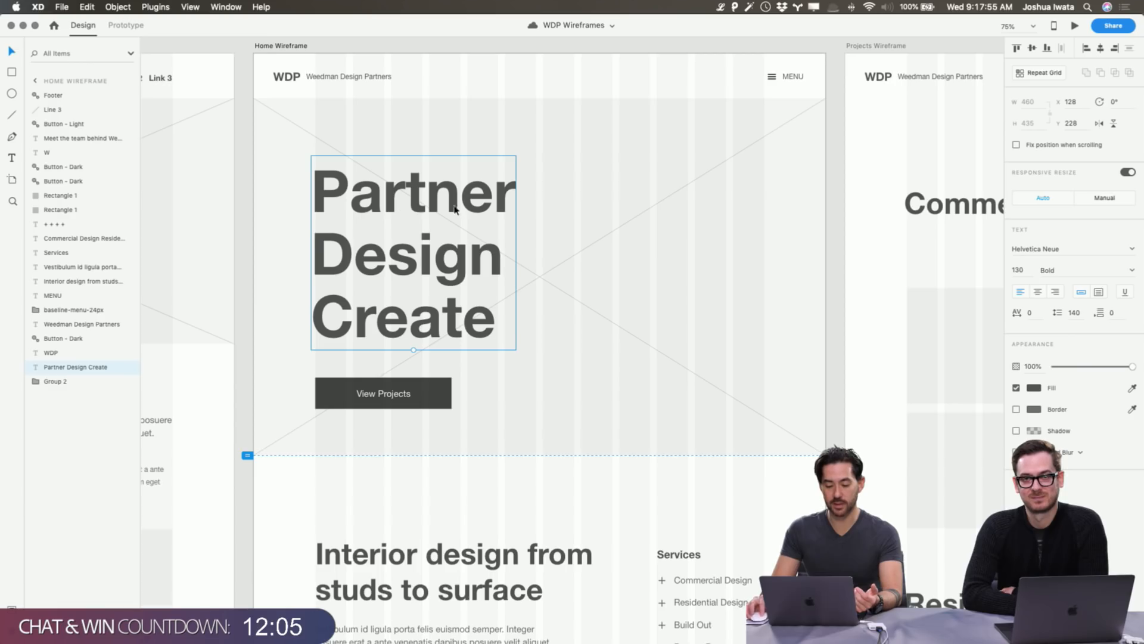
left_click(836, 277)
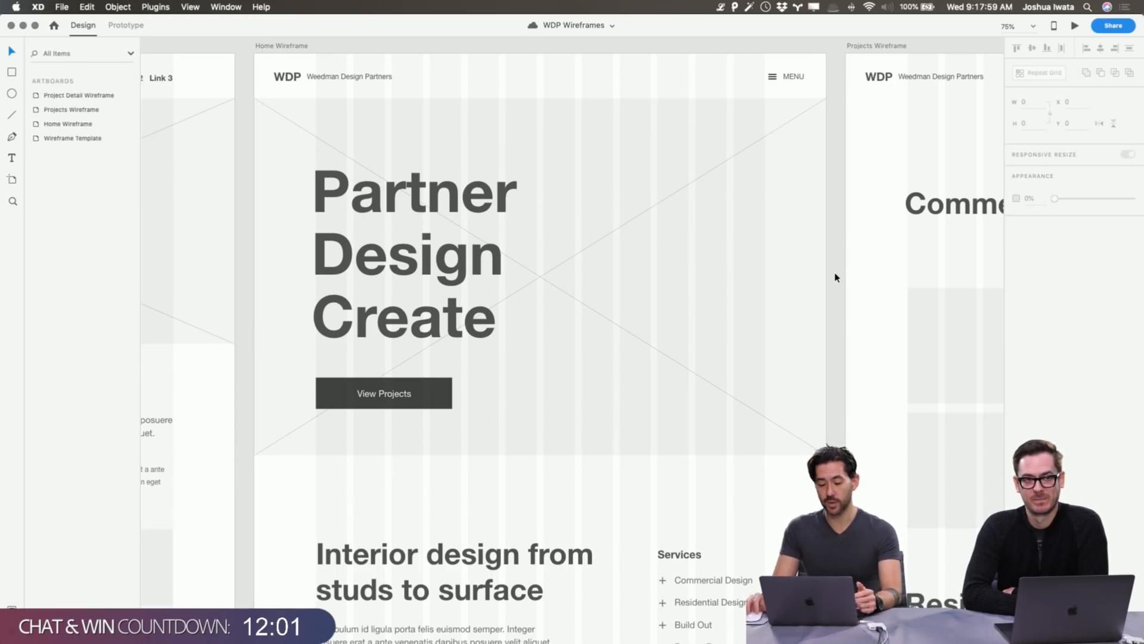
scroll(836, 277, "down", 2)
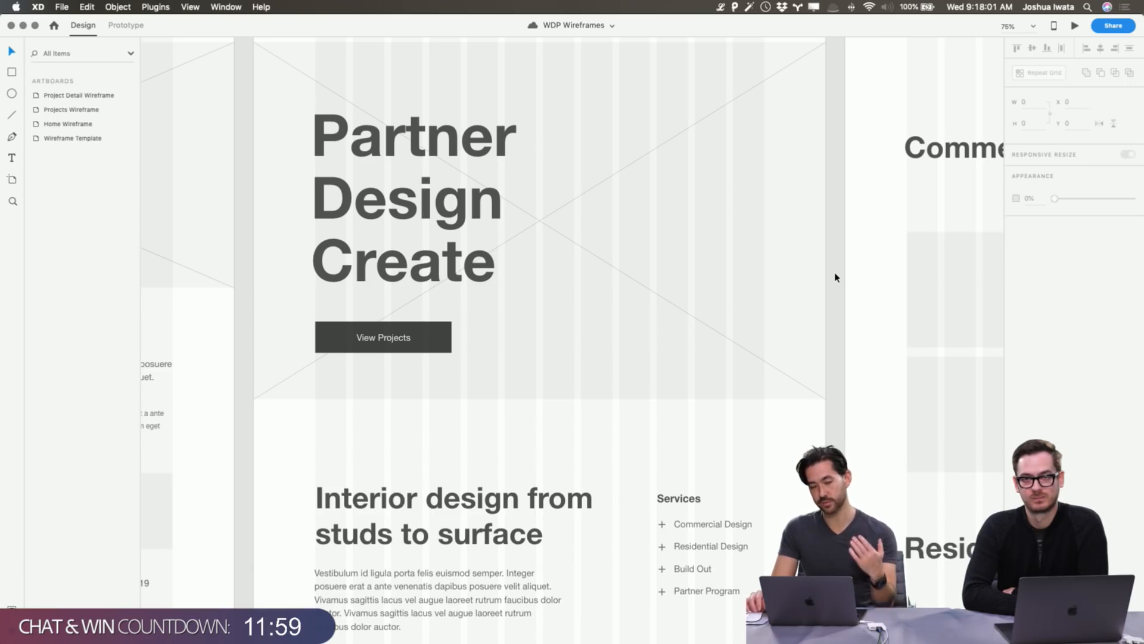
scroll(836, 278, "down", 2)
scroll(836, 277, "down", 9)
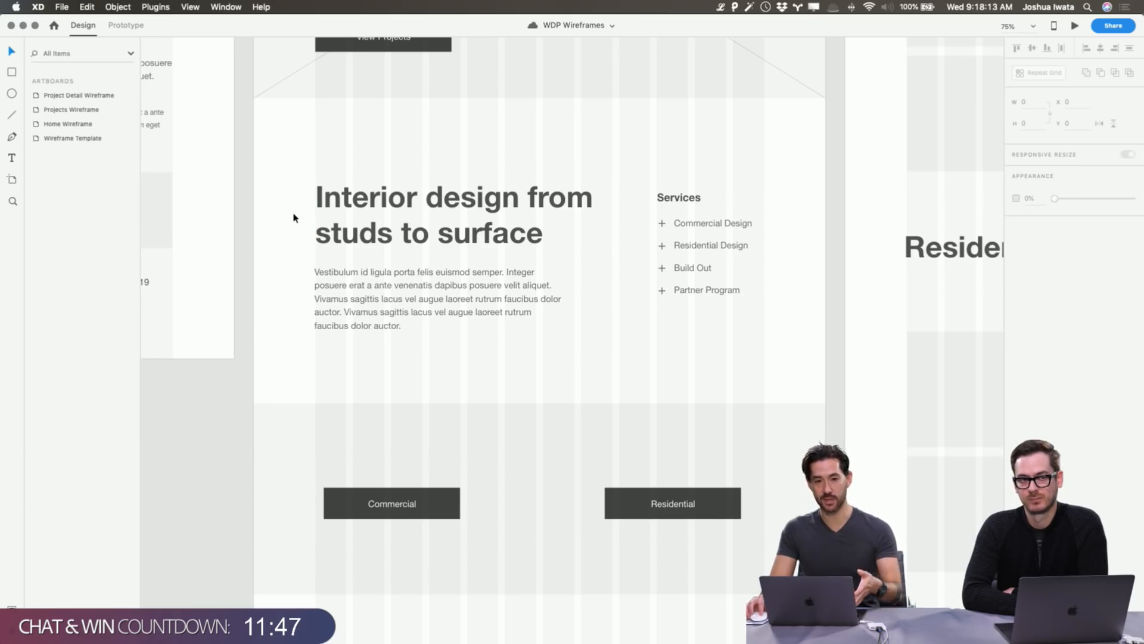
scroll(293, 217, "right", 1)
scroll(294, 217, "right", 1)
scroll(294, 217, "left", 3)
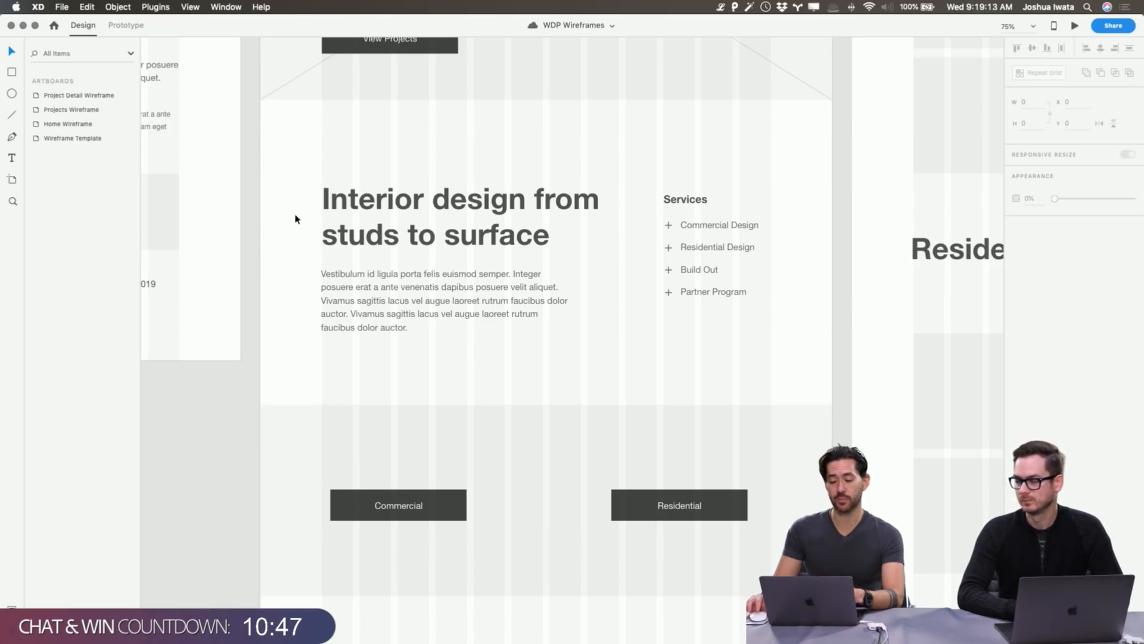
scroll(440, 213, "up", 5)
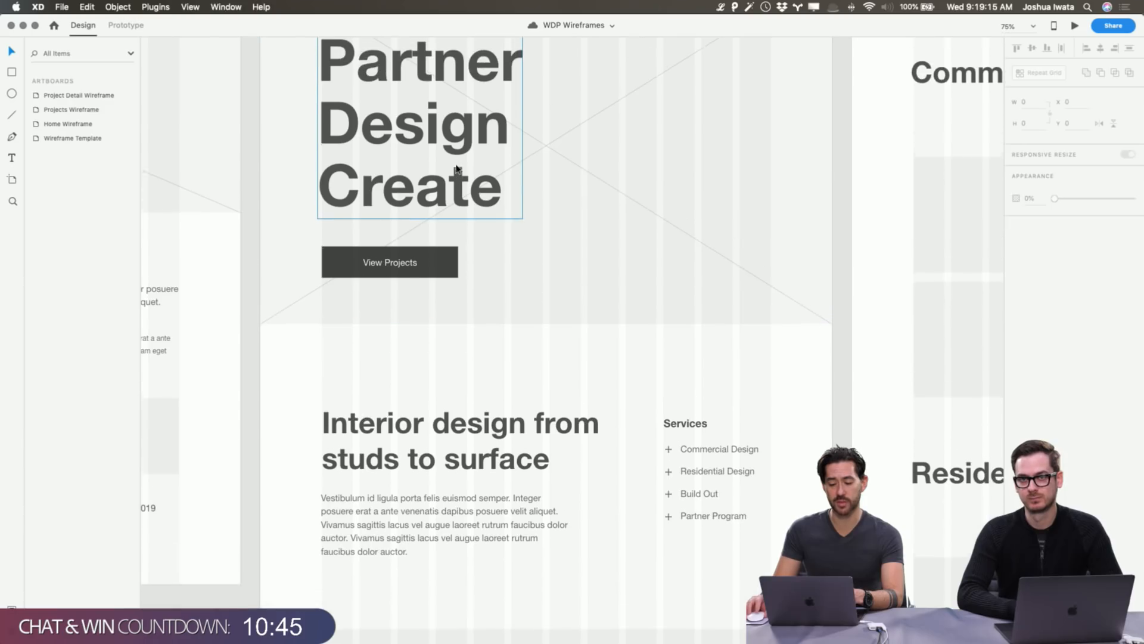
scroll(455, 167, "up", 3)
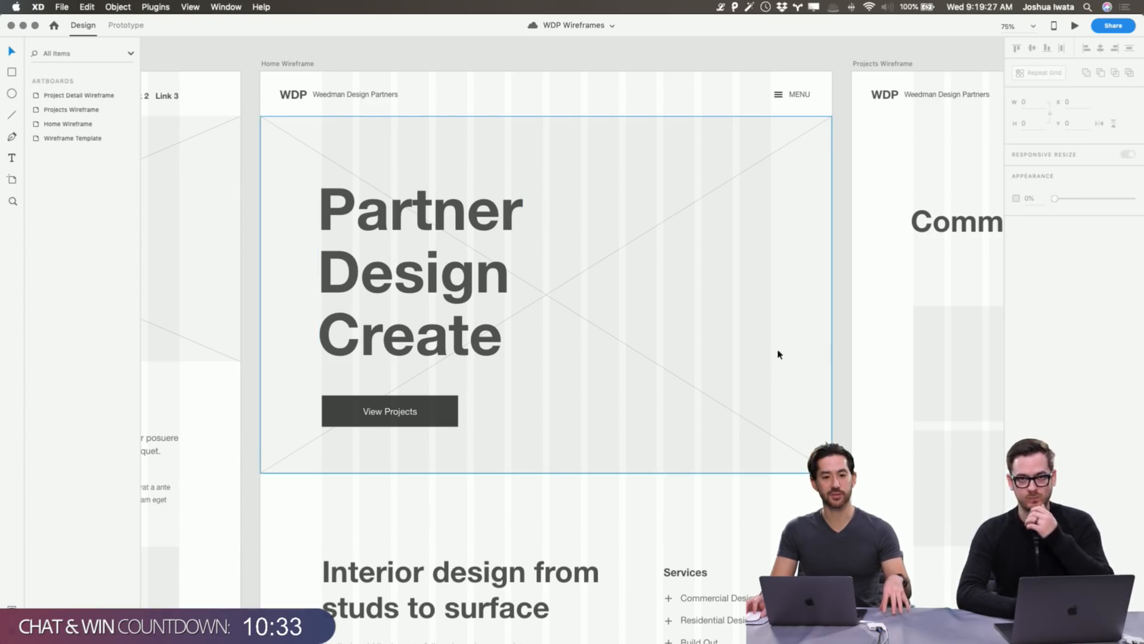
scroll(677, 449, "down", 5)
left_click(525, 445)
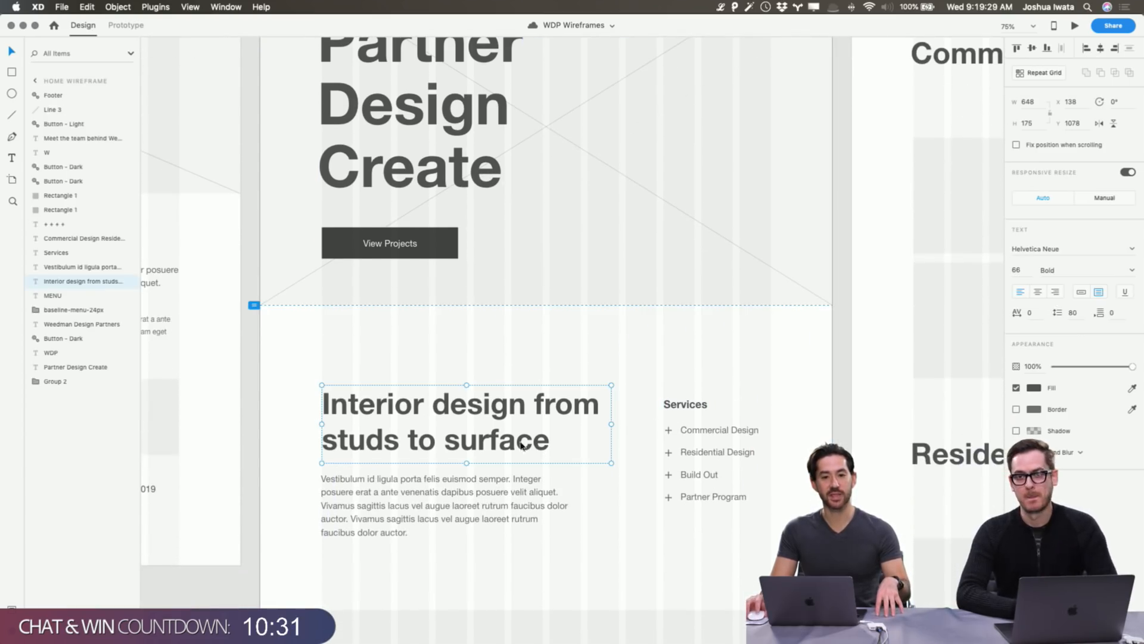
scroll(653, 527, "right", 1)
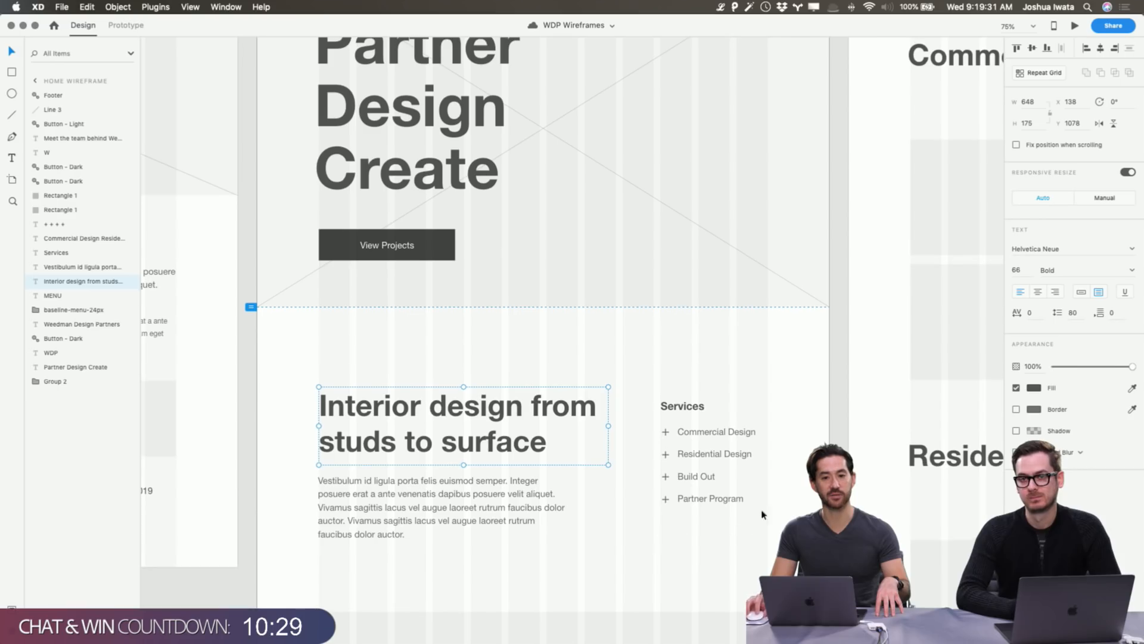
left_click(822, 404)
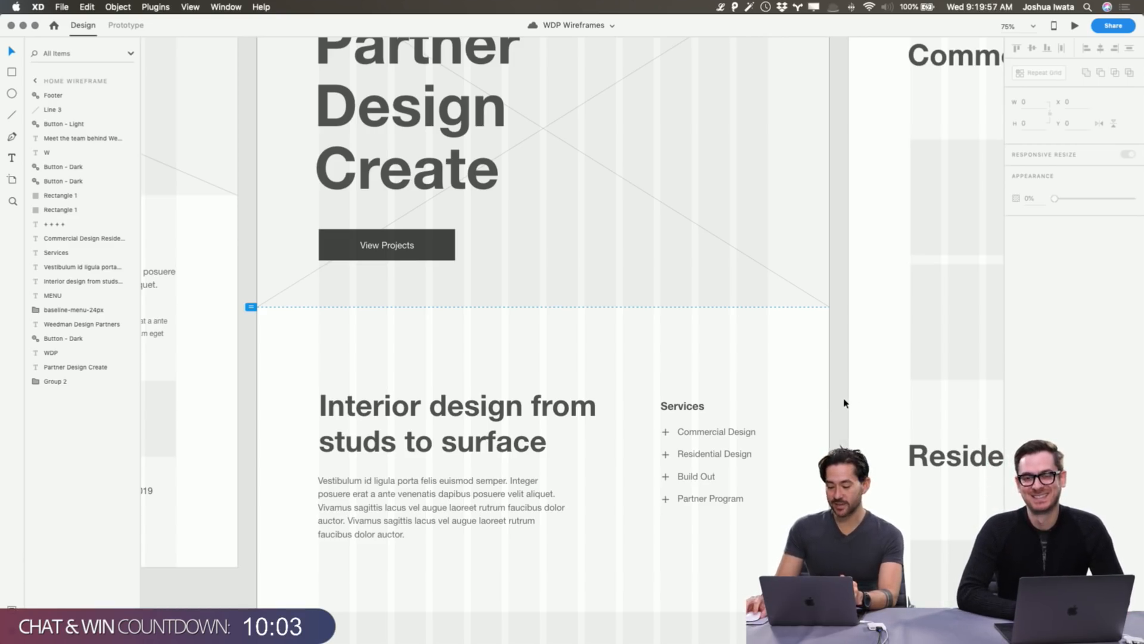
left_click(844, 403)
scroll(844, 403, "down", 3)
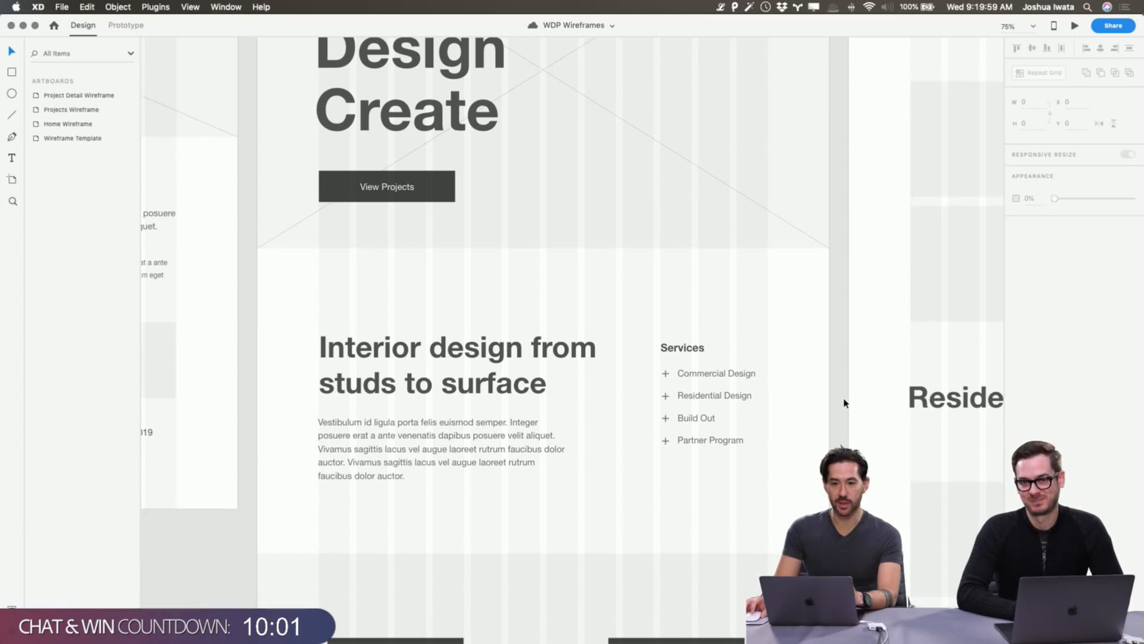
scroll(844, 403, "down", 3)
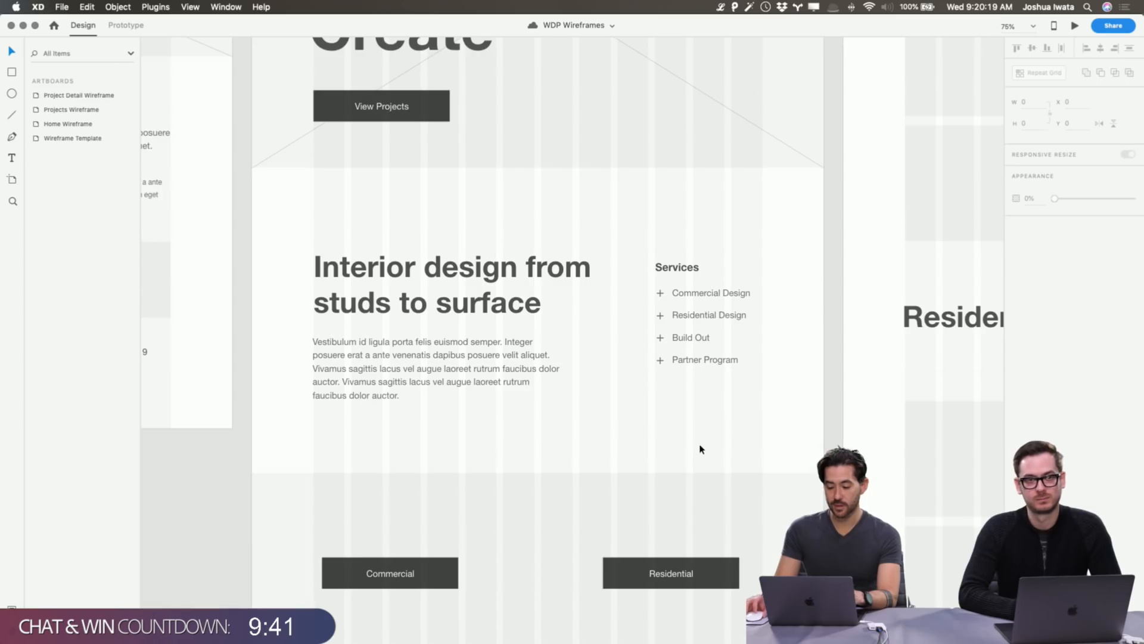
scroll(702, 447, "down", 5)
left_click(524, 391)
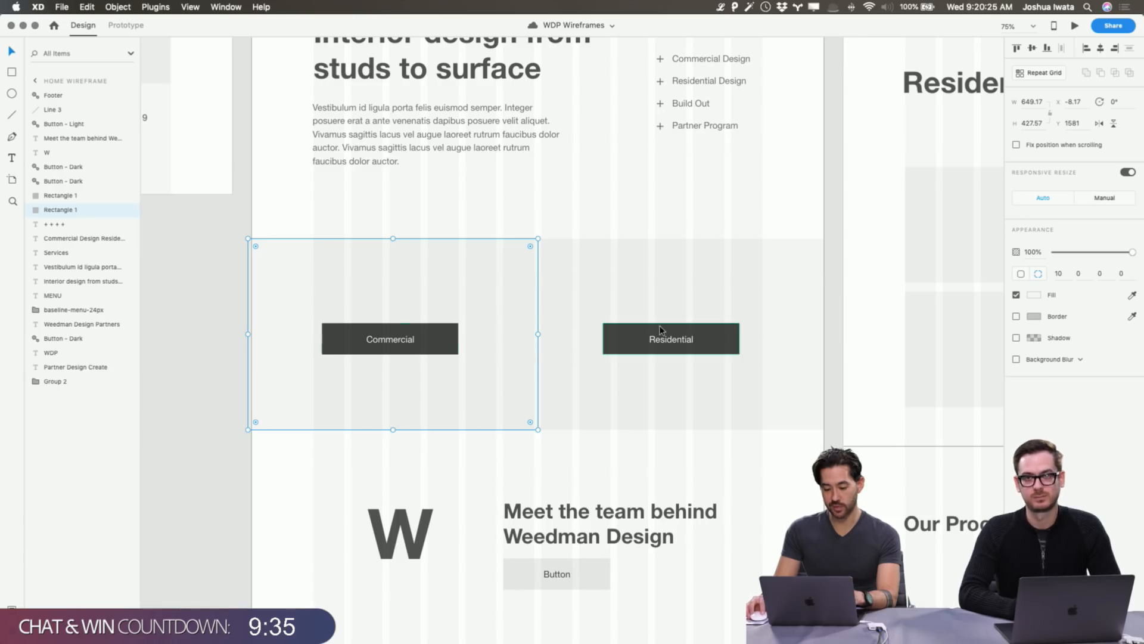
left_click(664, 341)
left_click(828, 333)
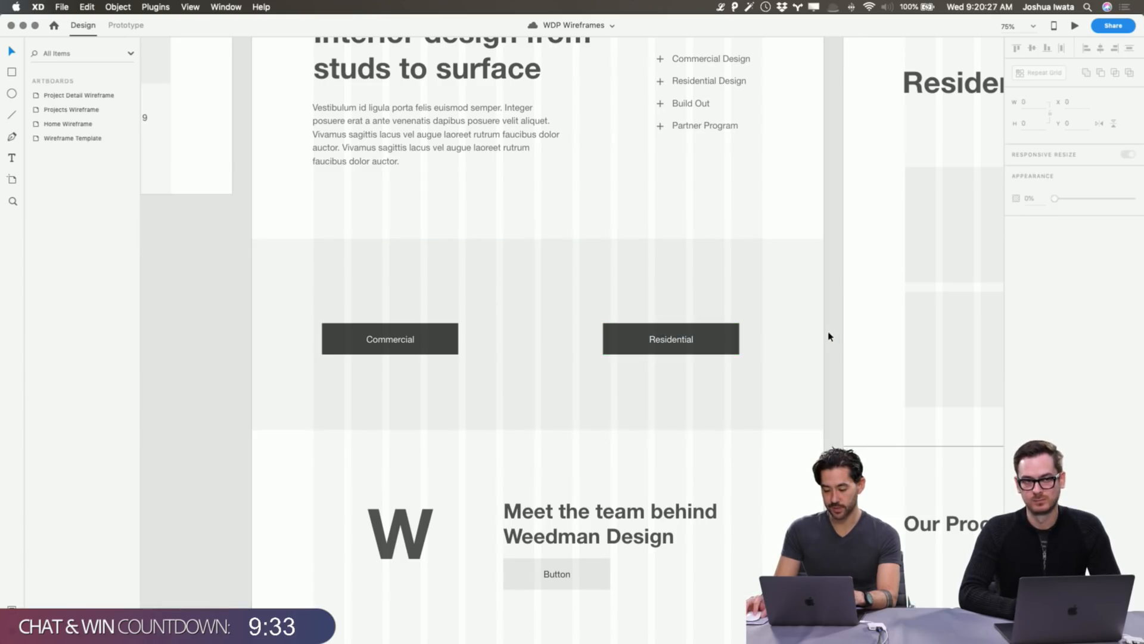
scroll(832, 370, "down", 5)
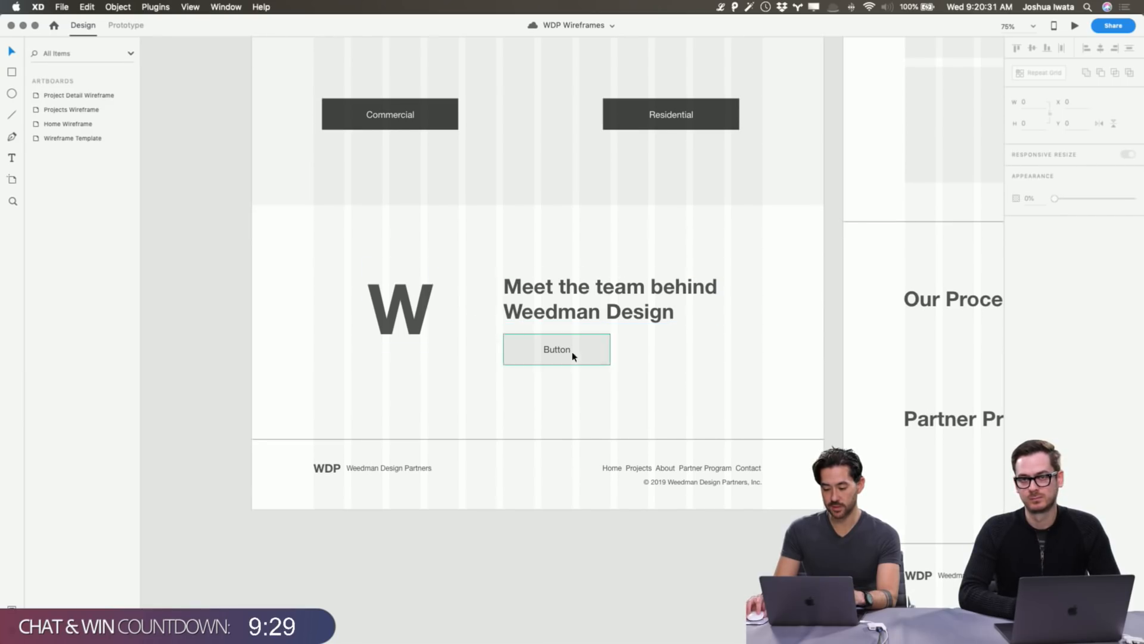
left_click(391, 316)
left_click(739, 391)
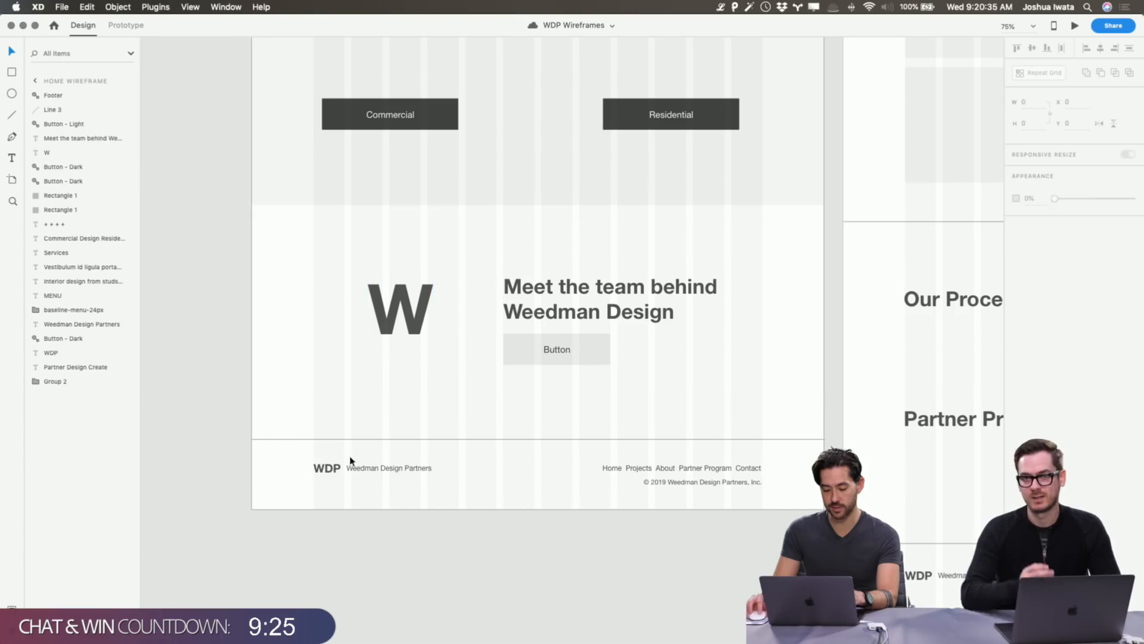
left_click(350, 464)
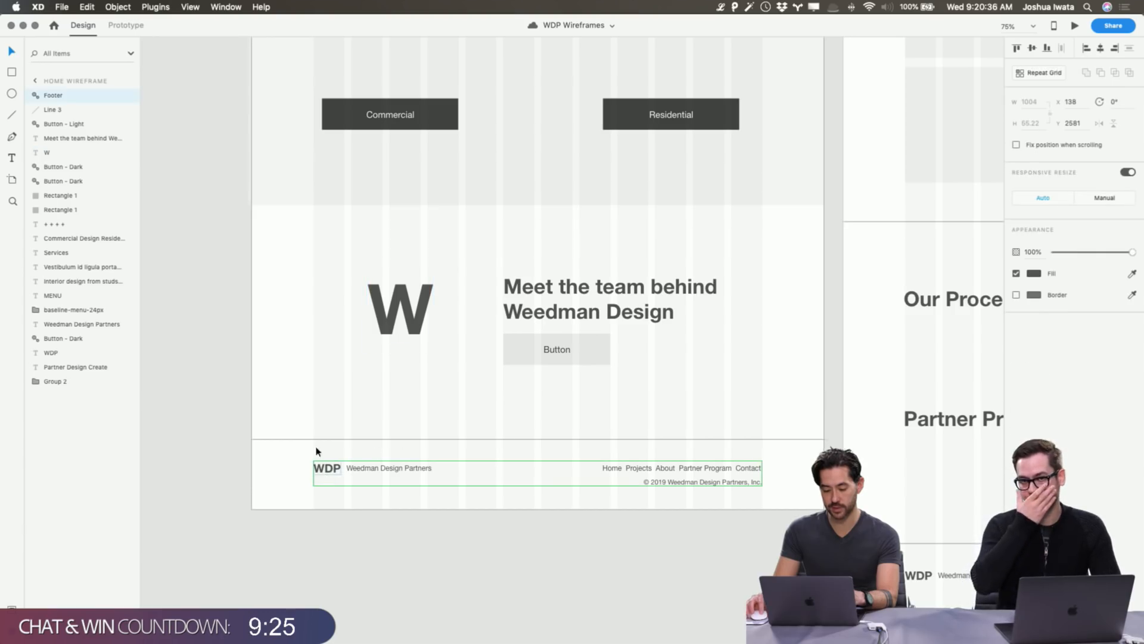
left_click(235, 299)
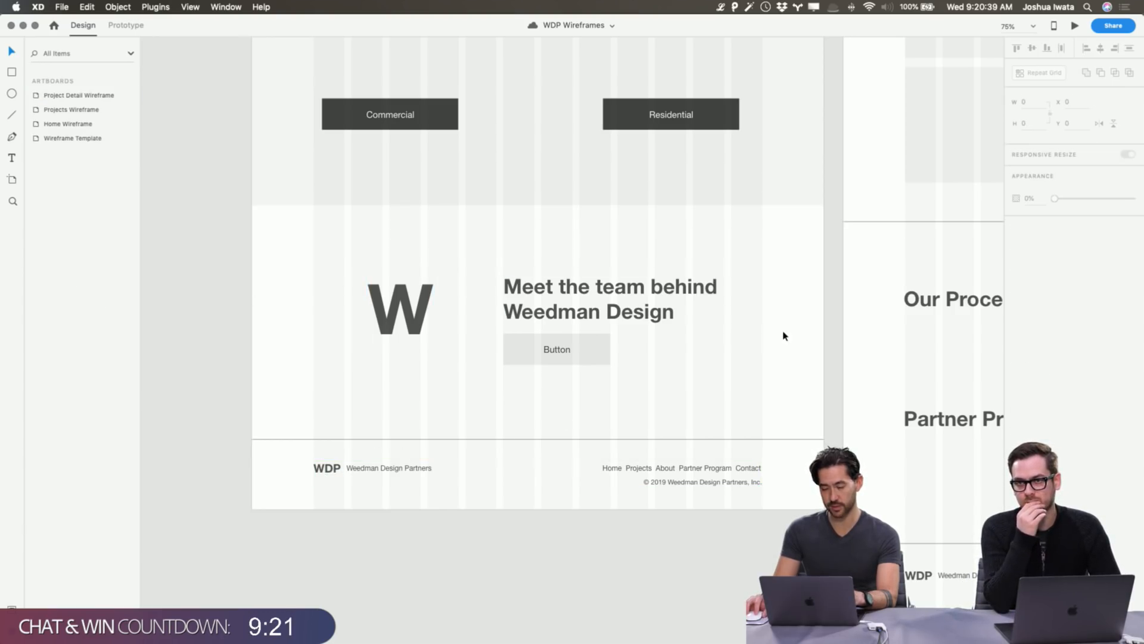
scroll(783, 335, "right", 15)
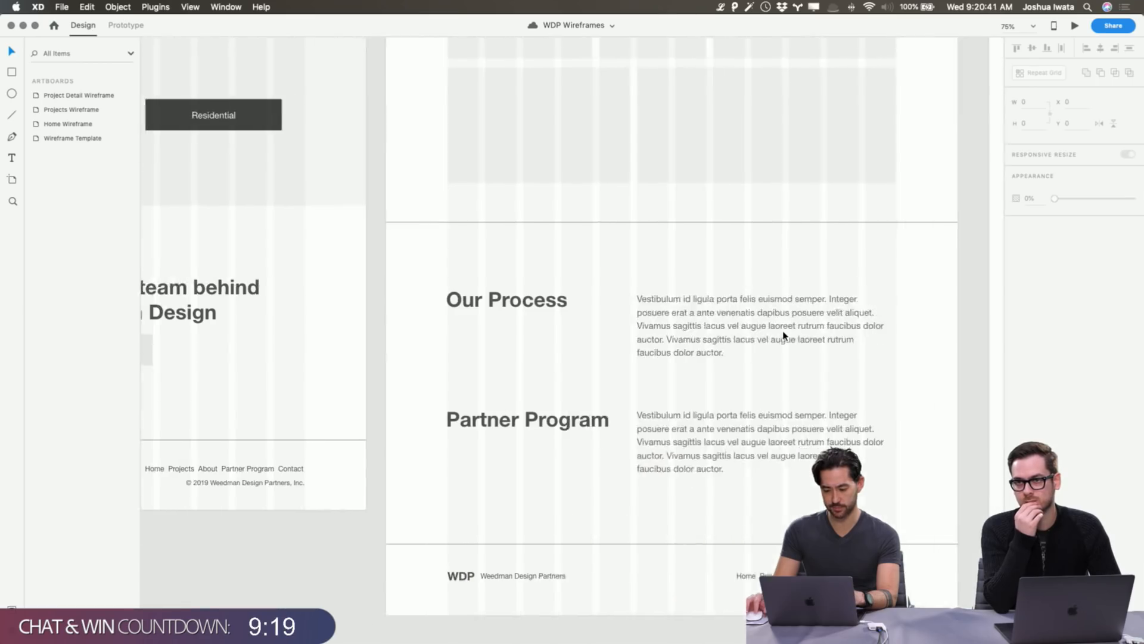
Select the Projects Wireframe artboard.
scroll(783, 335, "up", 5)
scroll(783, 335, "left", 4)
scroll(784, 335, "down", 7)
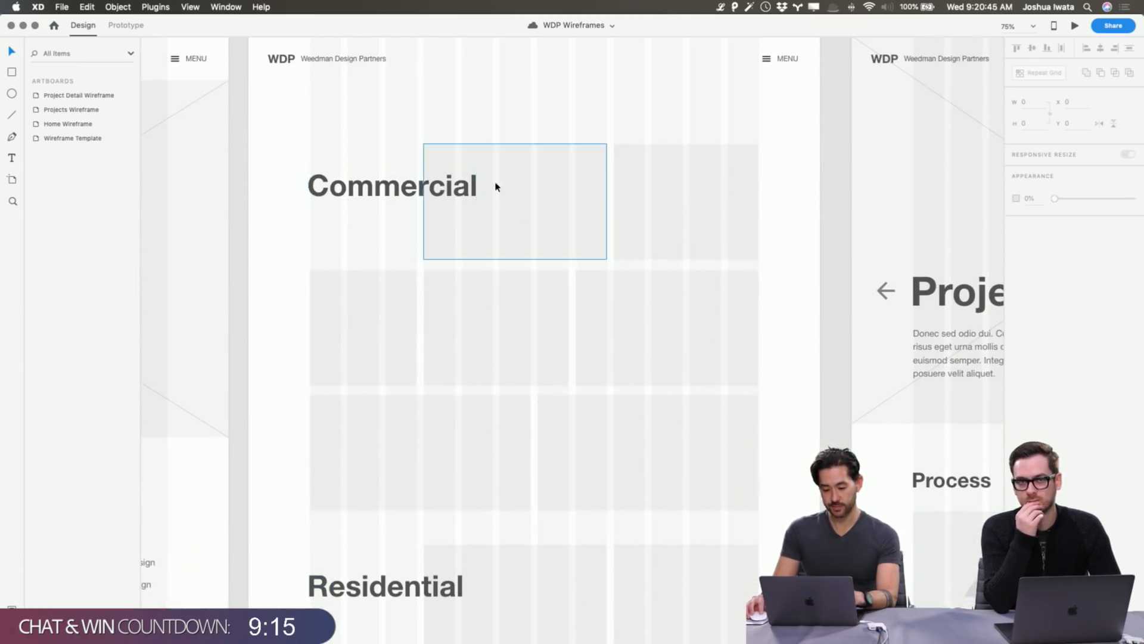
scroll(480, 200, "down", 10)
scroll(480, 200, "up", 9)
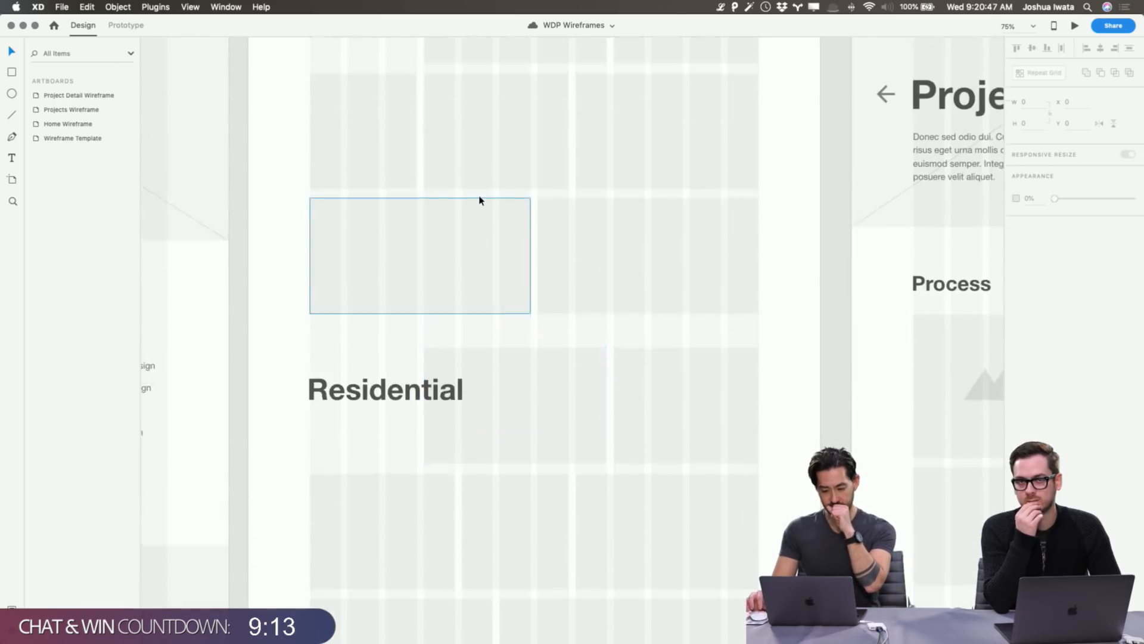
scroll(480, 200, "up", 1)
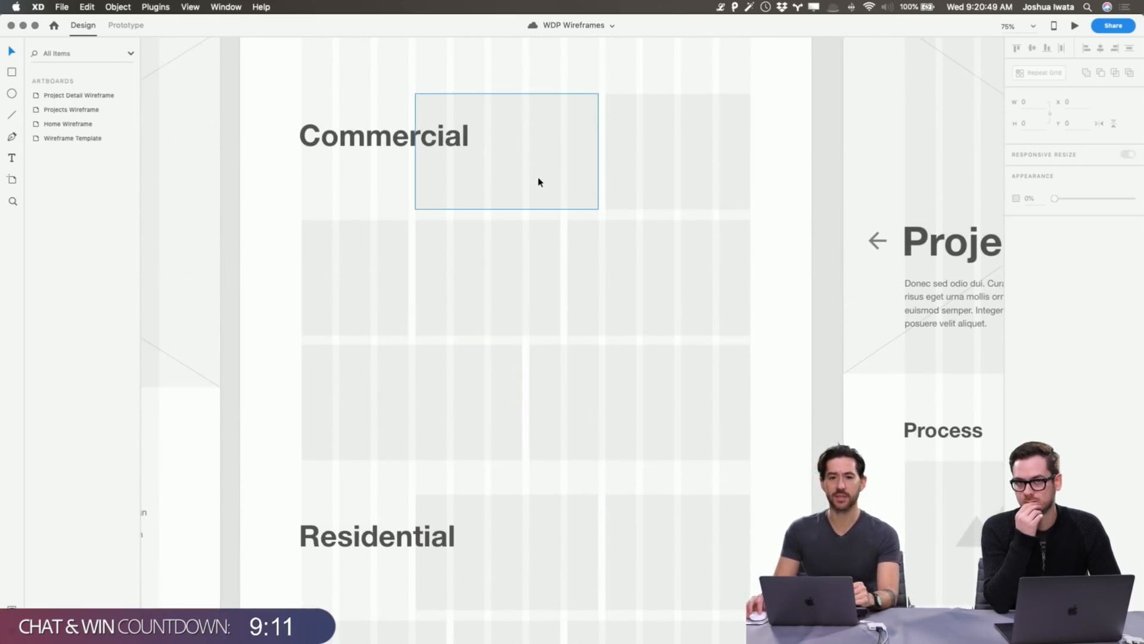
scroll(271, 123, "up", 5)
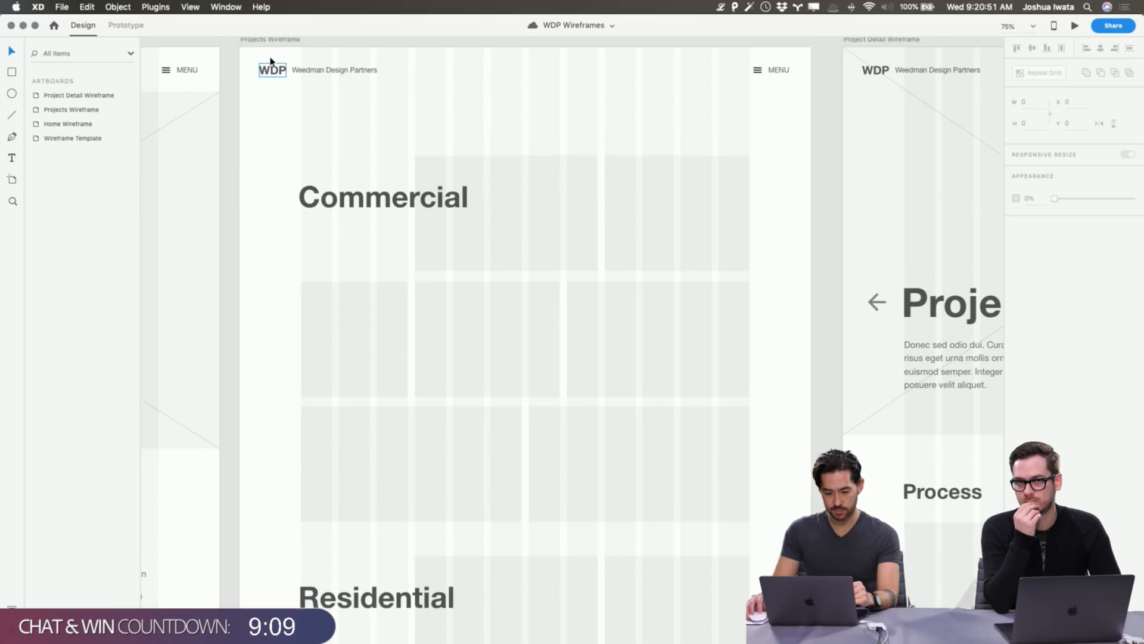
left_click(270, 43)
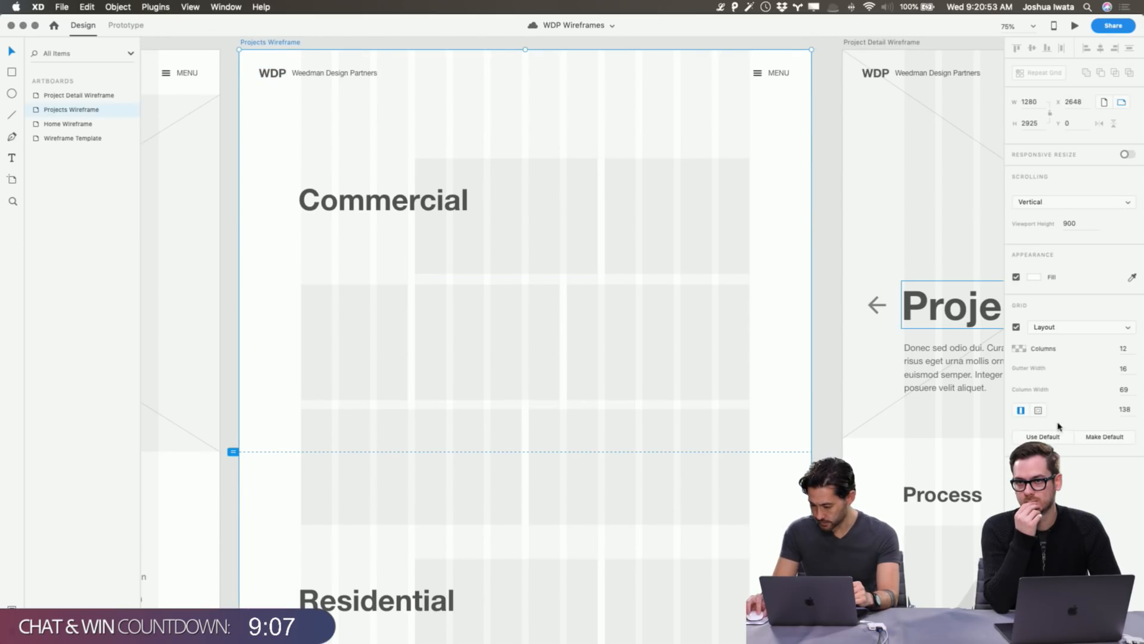
Switch off its 12-column layout grid after comparing on and off, then deselect.
left_click(1016, 327)
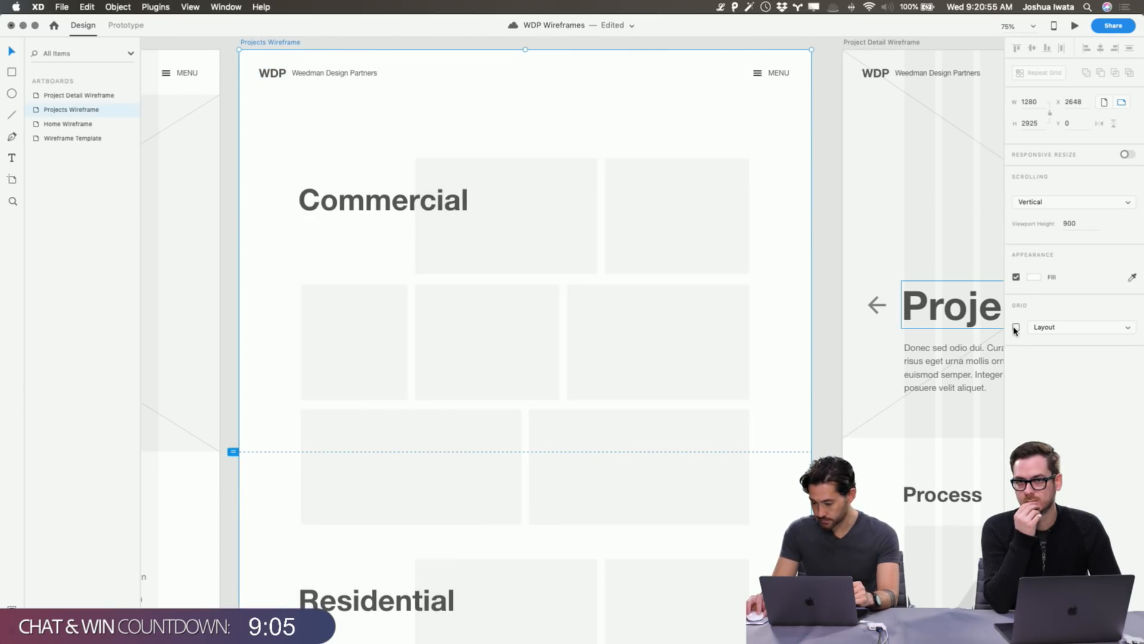
left_click(1016, 328)
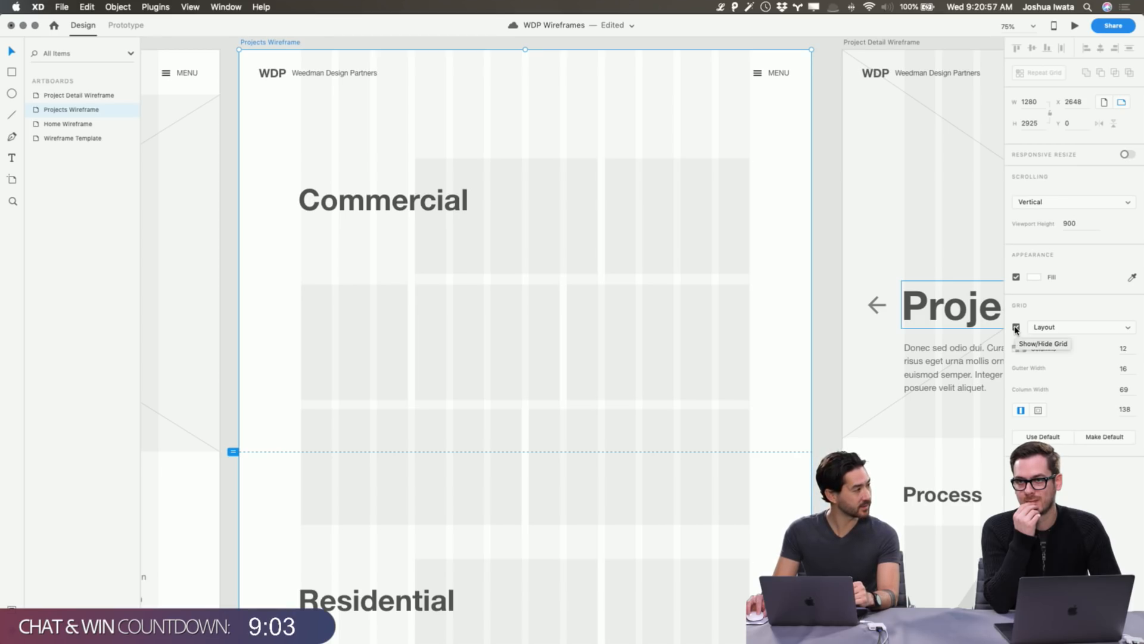
left_click(1017, 328)
left_click(1016, 328)
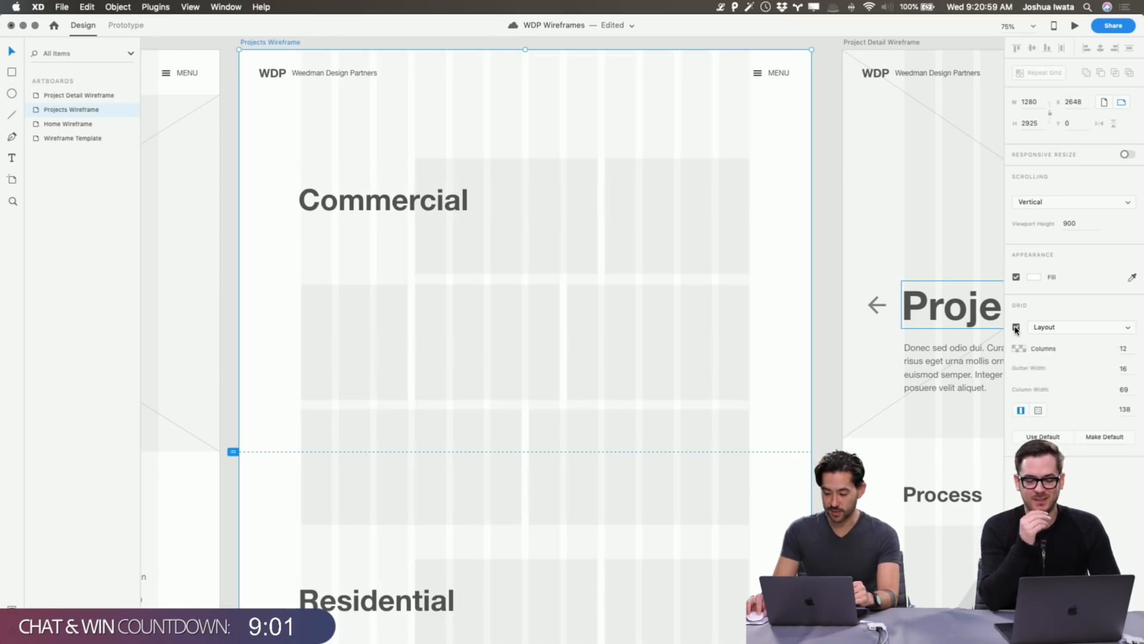
left_click(1016, 328)
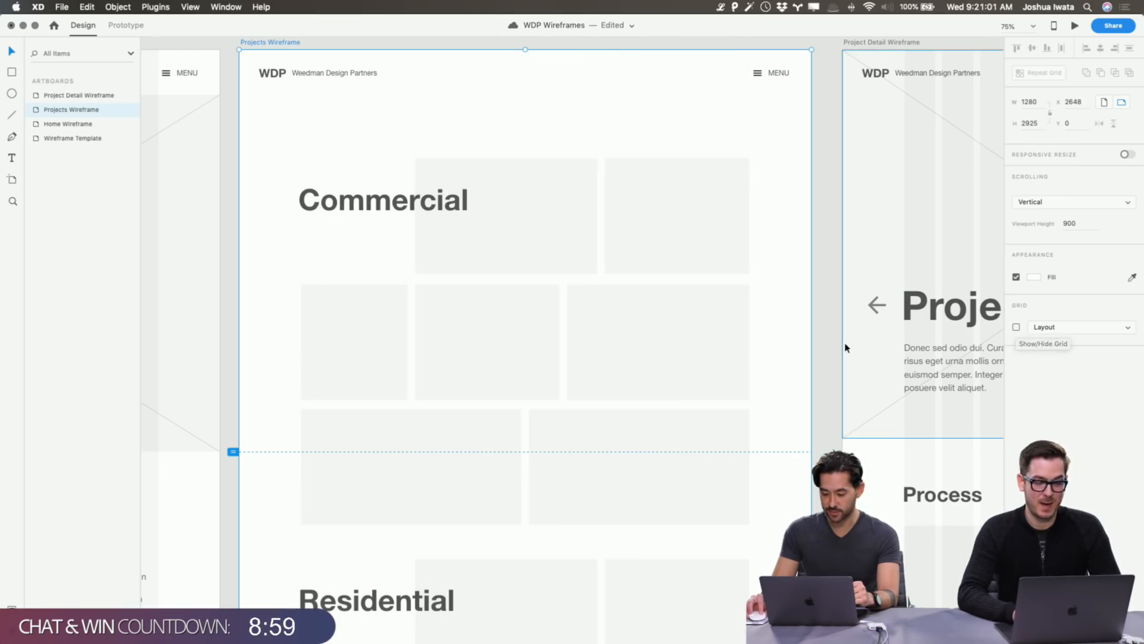
left_click(826, 350)
scroll(821, 350, "down", 2)
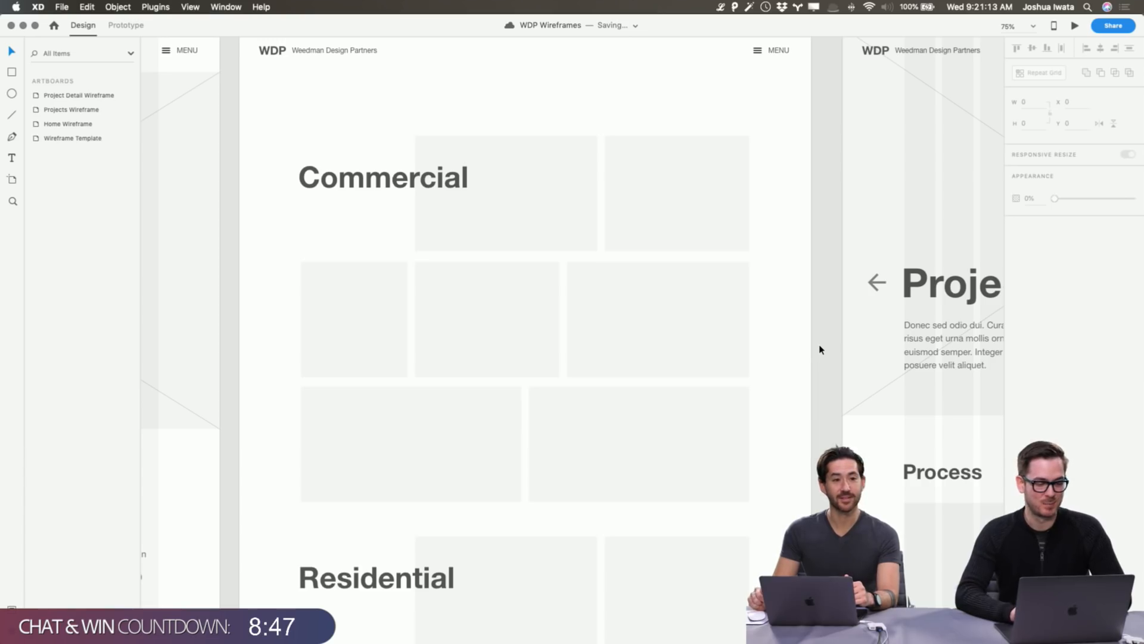
scroll(820, 349, "right", 2)
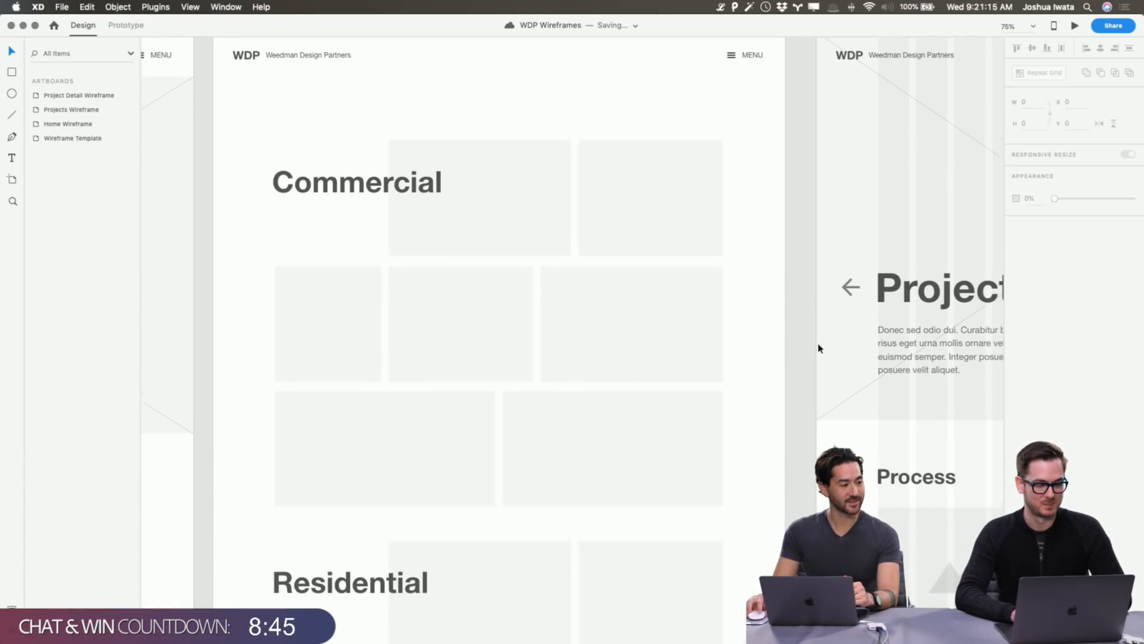
scroll(820, 350, "left", 5)
scroll(820, 349, "right", 3)
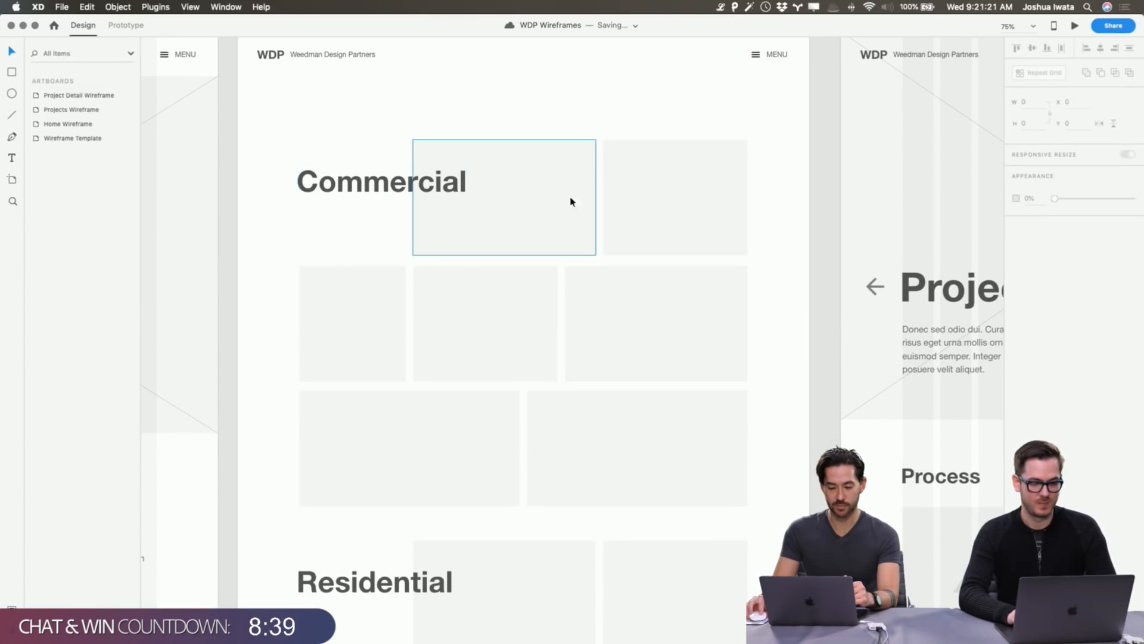
scroll(457, 298, "down", 2)
scroll(457, 298, "up", 1)
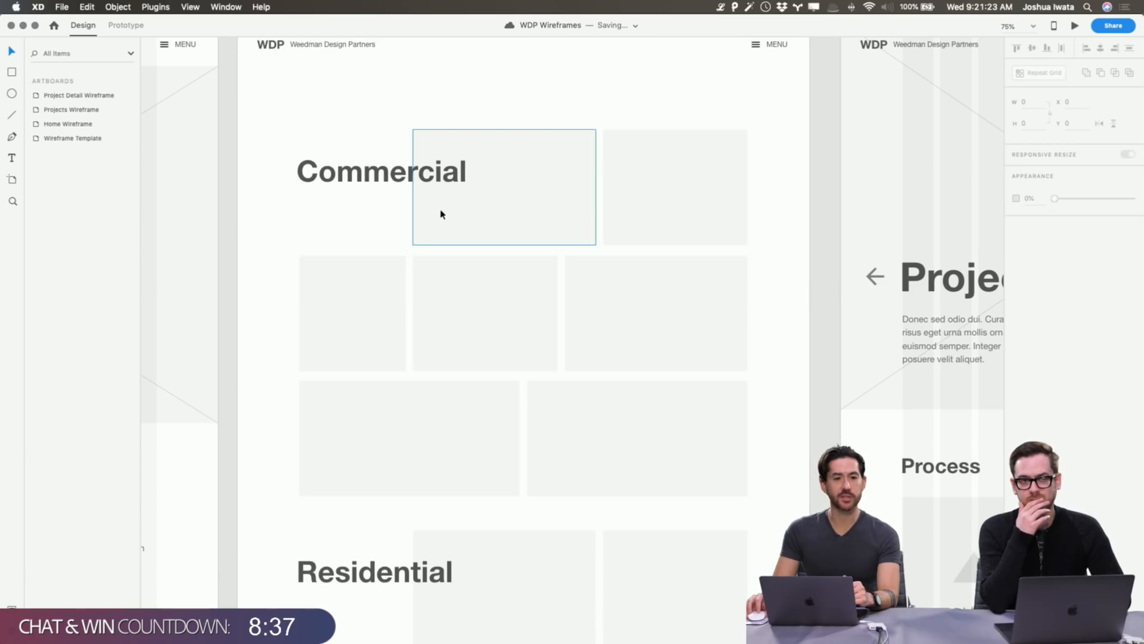
scroll(486, 317, "down", 4)
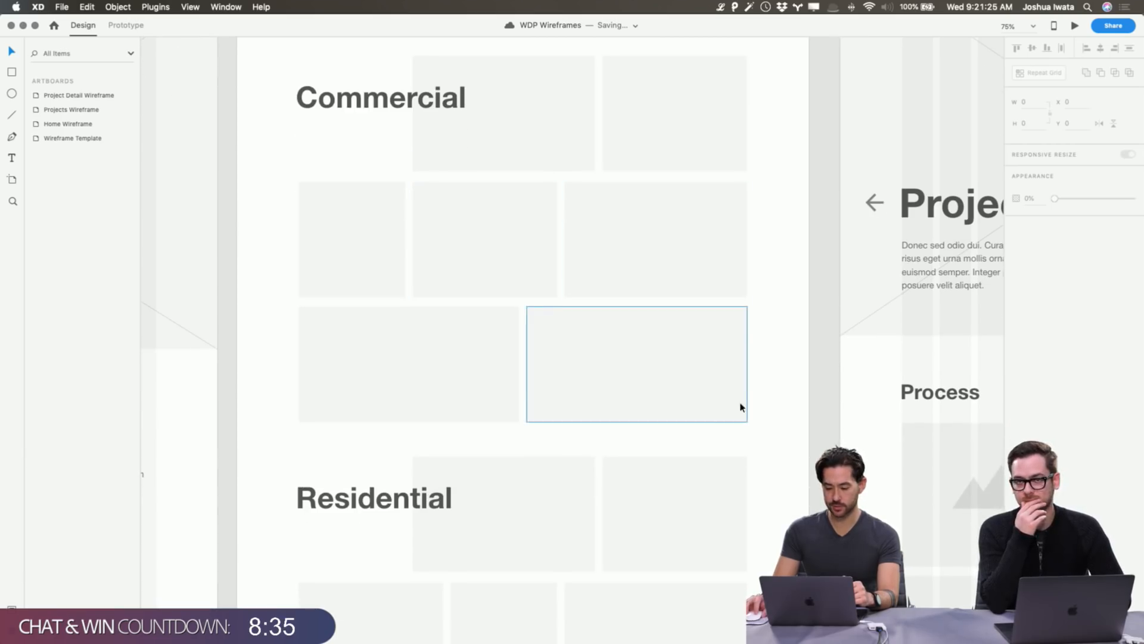
scroll(791, 398, "down", 10)
scroll(790, 399, "up", 15)
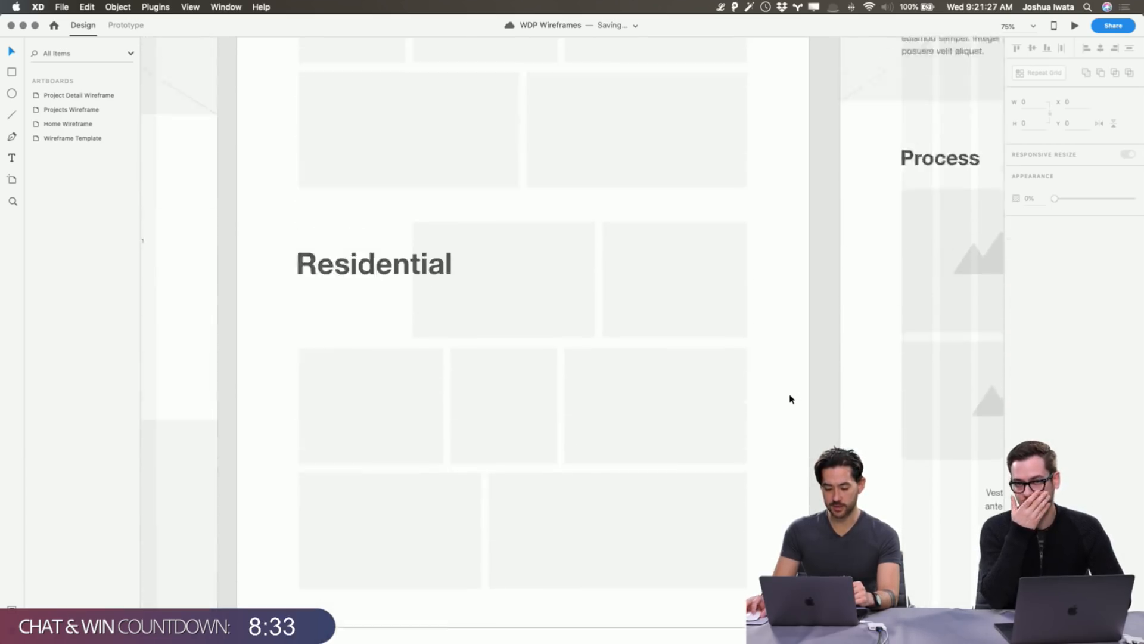
scroll(791, 399, "down", 7)
scroll(791, 398, "up", 2)
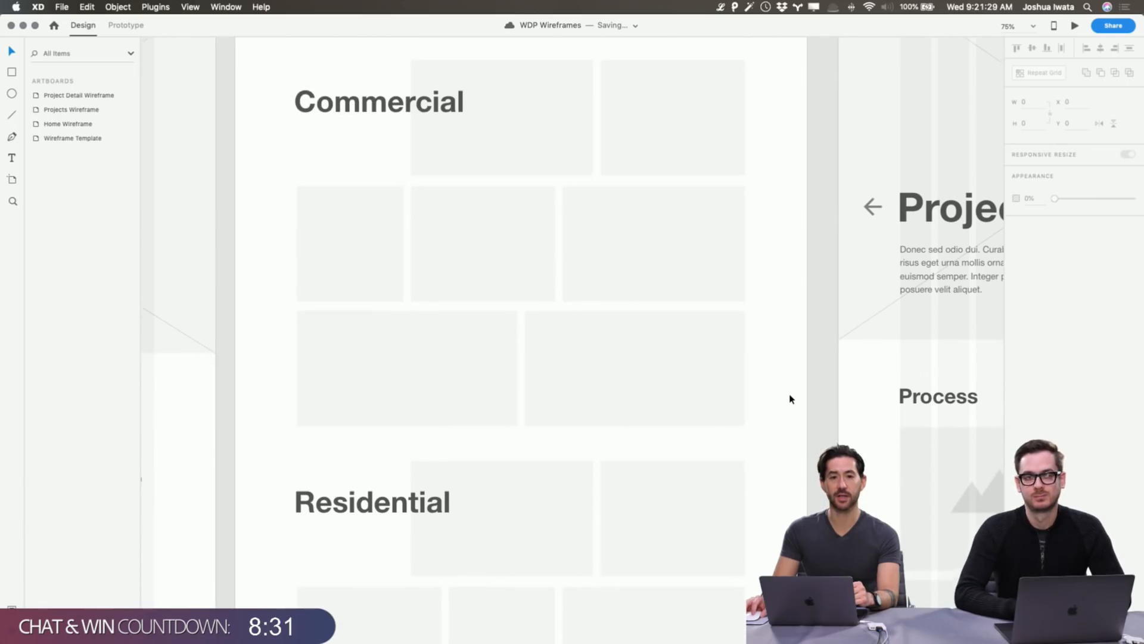
scroll(791, 399, "down", 10)
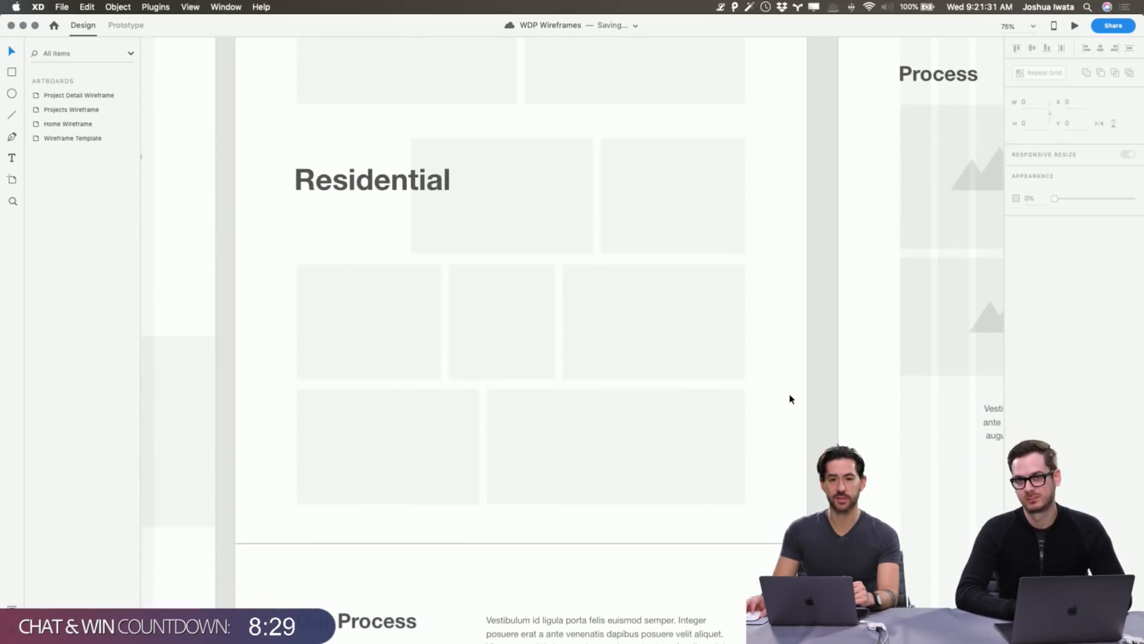
scroll(791, 399, "up", 9)
scroll(791, 399, "up", 1)
scroll(792, 399, "down", 8)
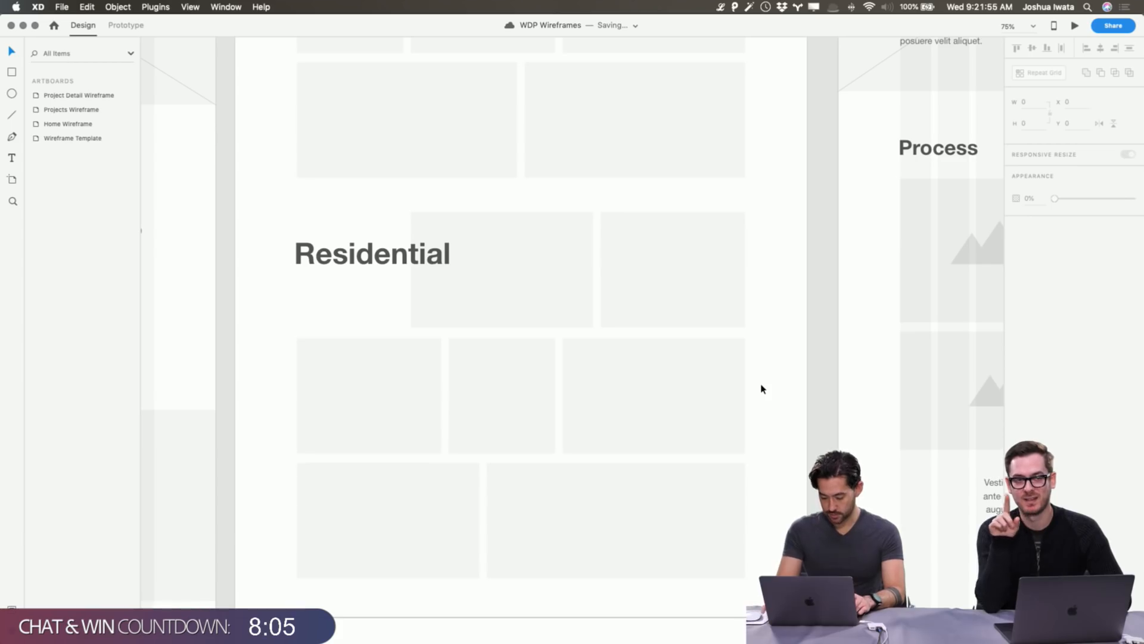
key("super+equal")
key("super+minus")
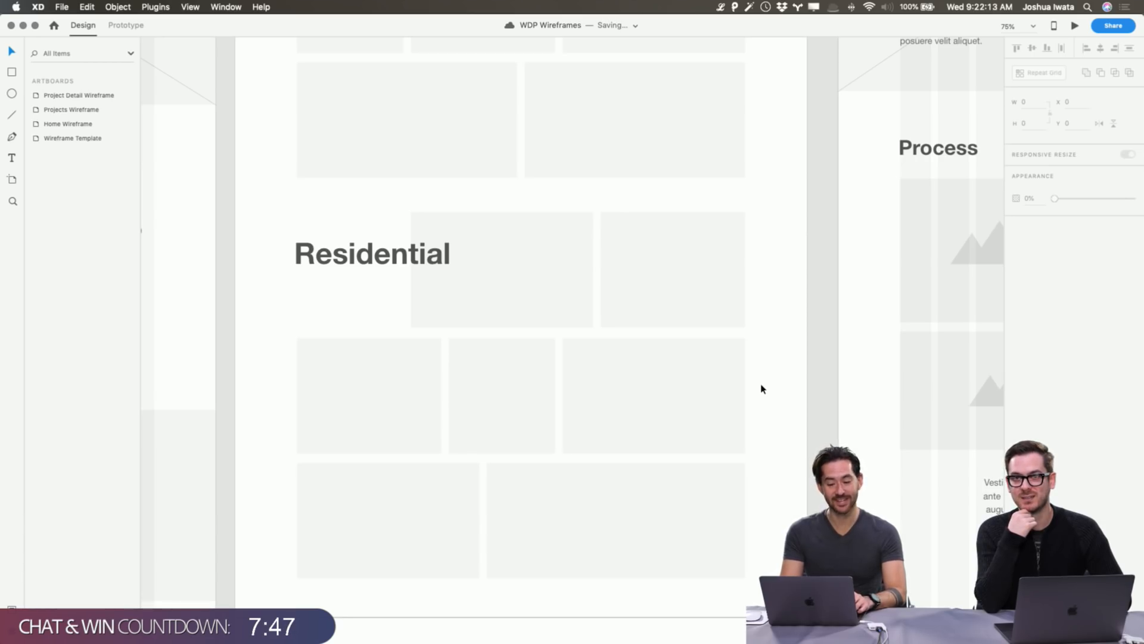
Toggle the Projects Wireframe's layout grid columns on and off with Shift+Cmd+'.
left_click(761, 385)
key("shift+super+apostrophe")
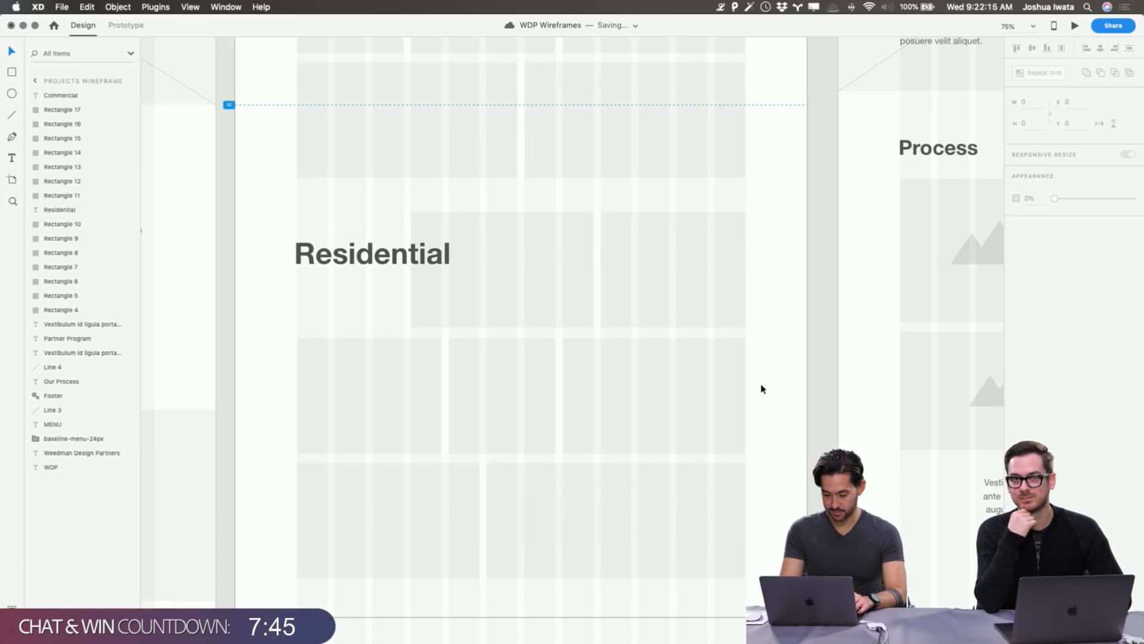
key("shift+super+apostrophe")
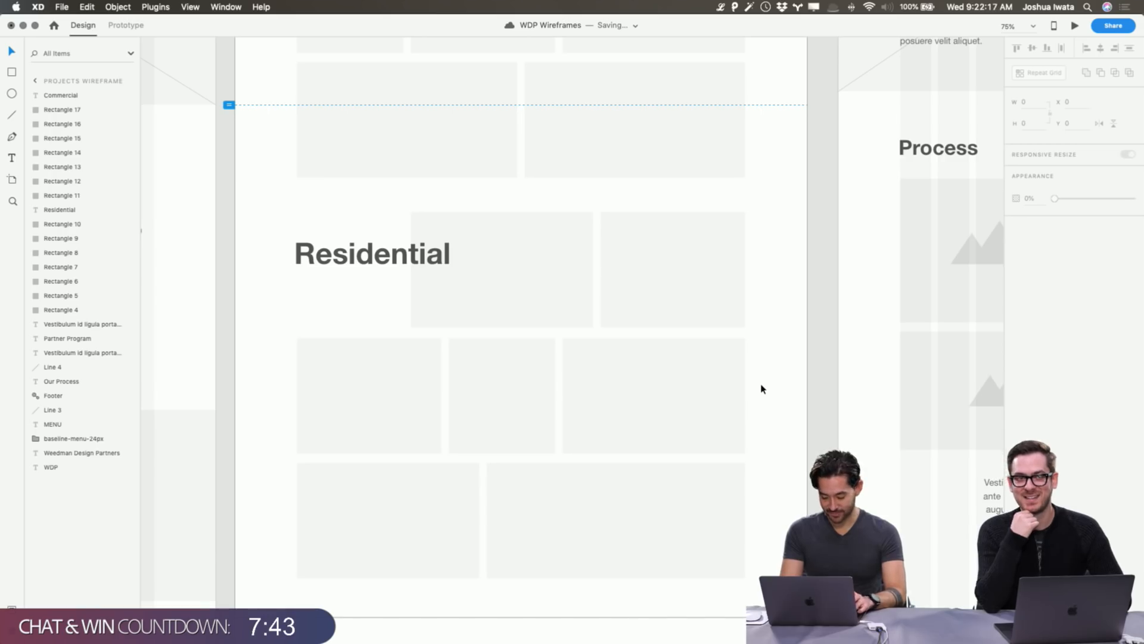
key("shift+super+apostrophe")
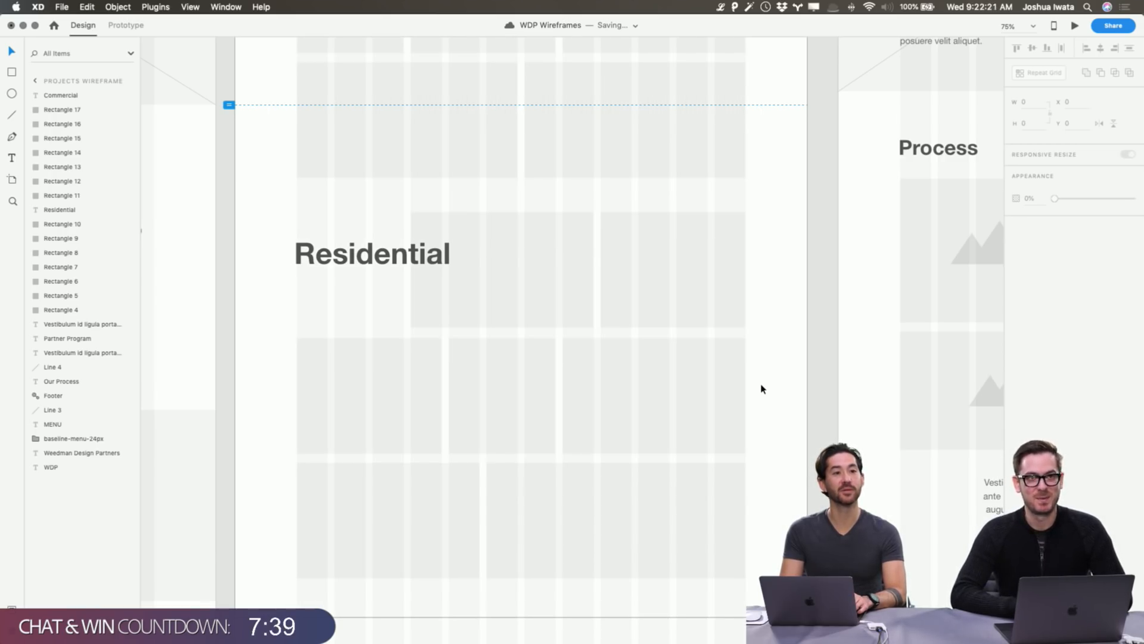
key("super+shift+apostrophe")
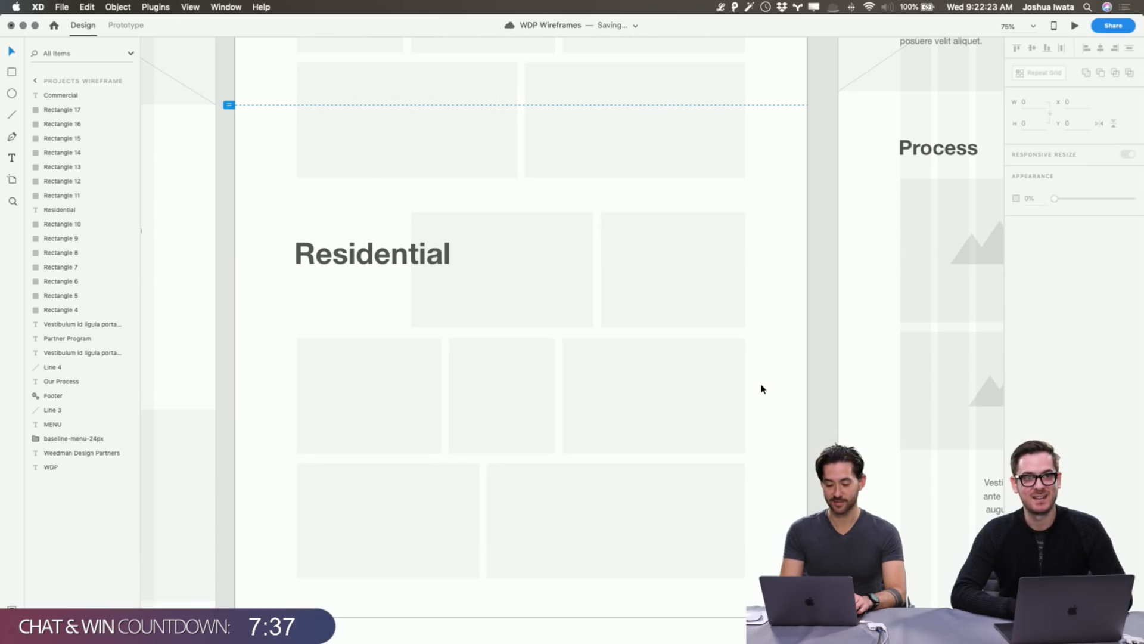
Look over the Our Process and Partner Program text blocks on the wireframe.
scroll(761, 389, "right", 2)
scroll(761, 389, "right", 3)
scroll(762, 388, "left", 3)
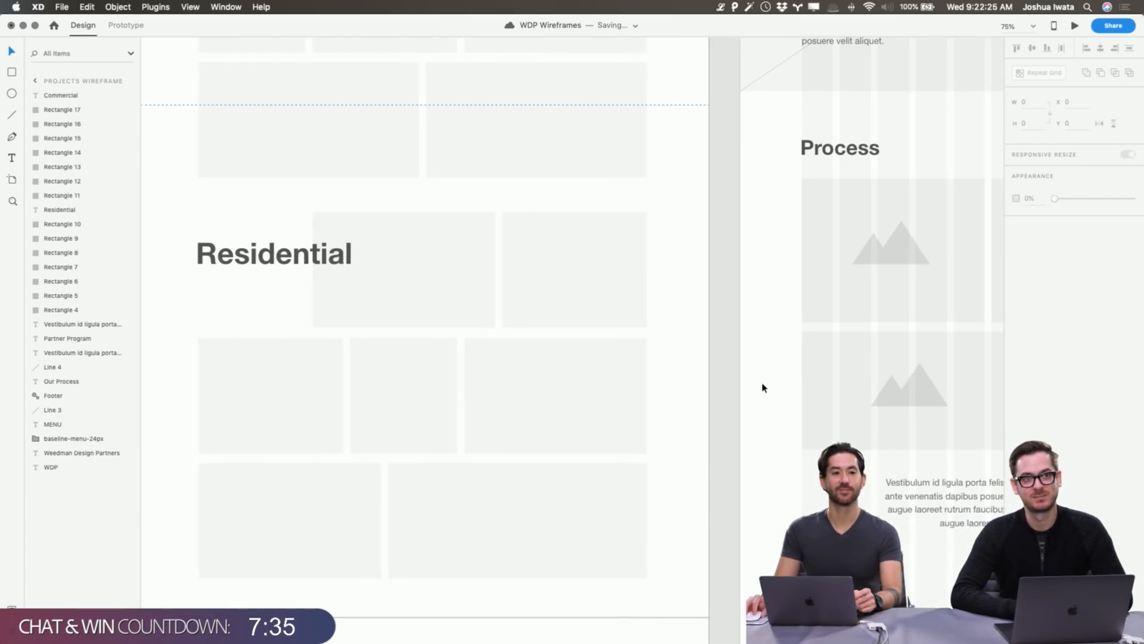
scroll(763, 388, "left", 2)
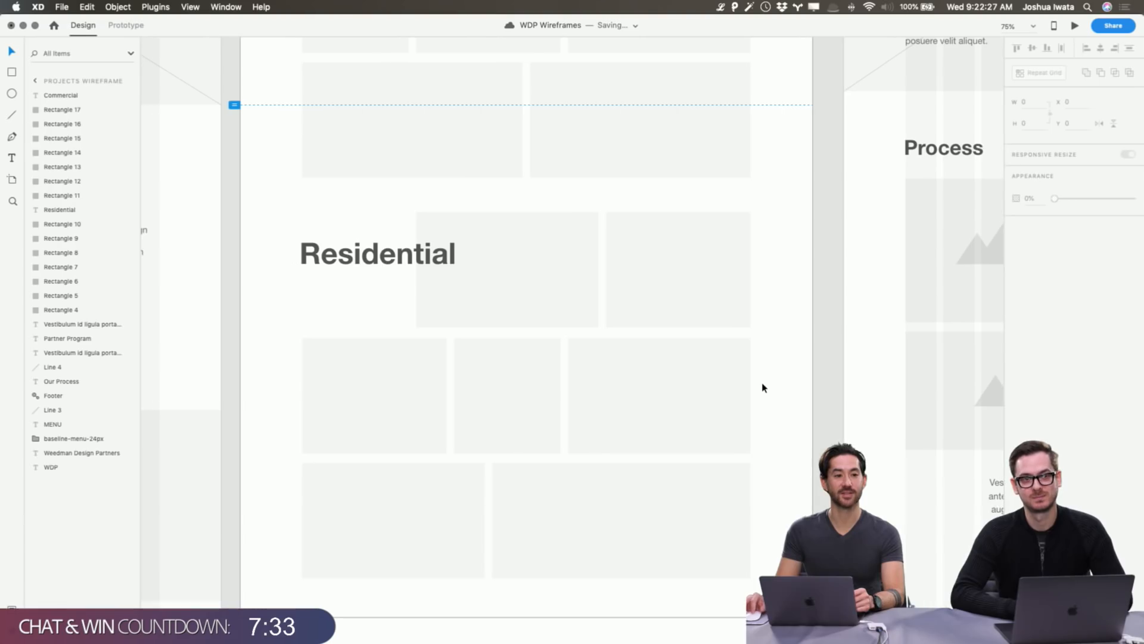
scroll(717, 351, "down", 10)
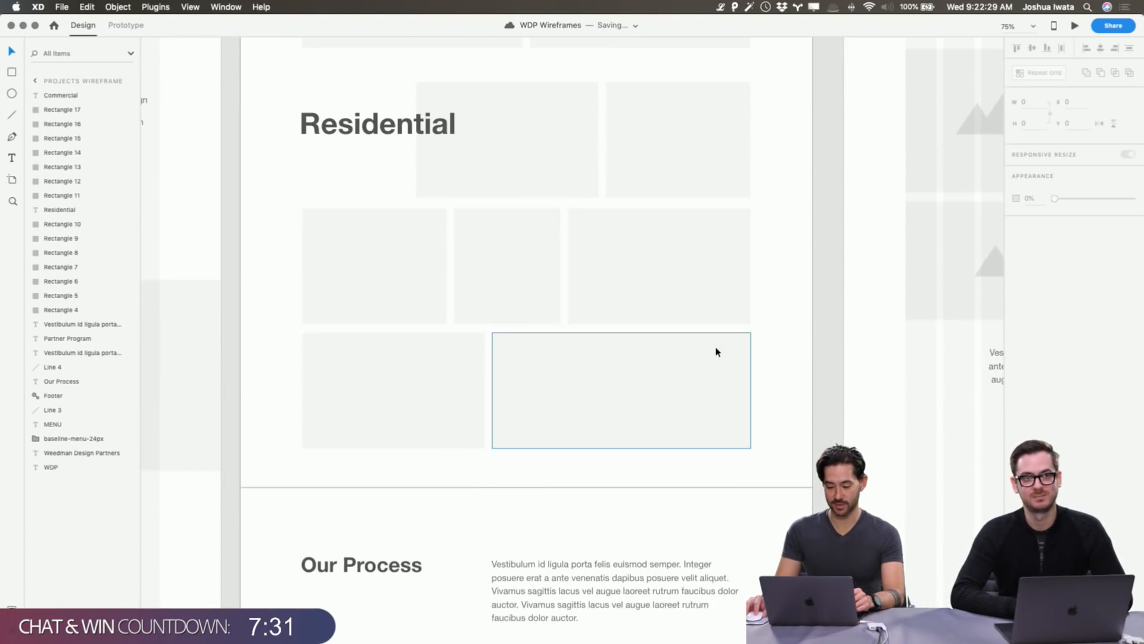
scroll(717, 352, "up", 20)
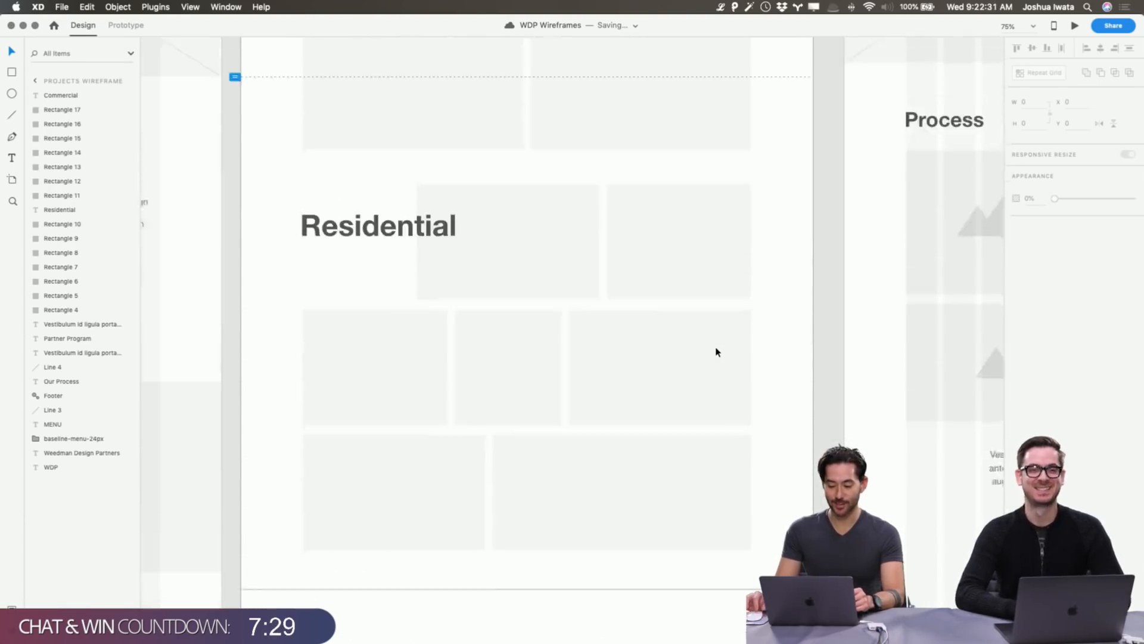
scroll(717, 352, "down", 14)
scroll(716, 351, "down", 14)
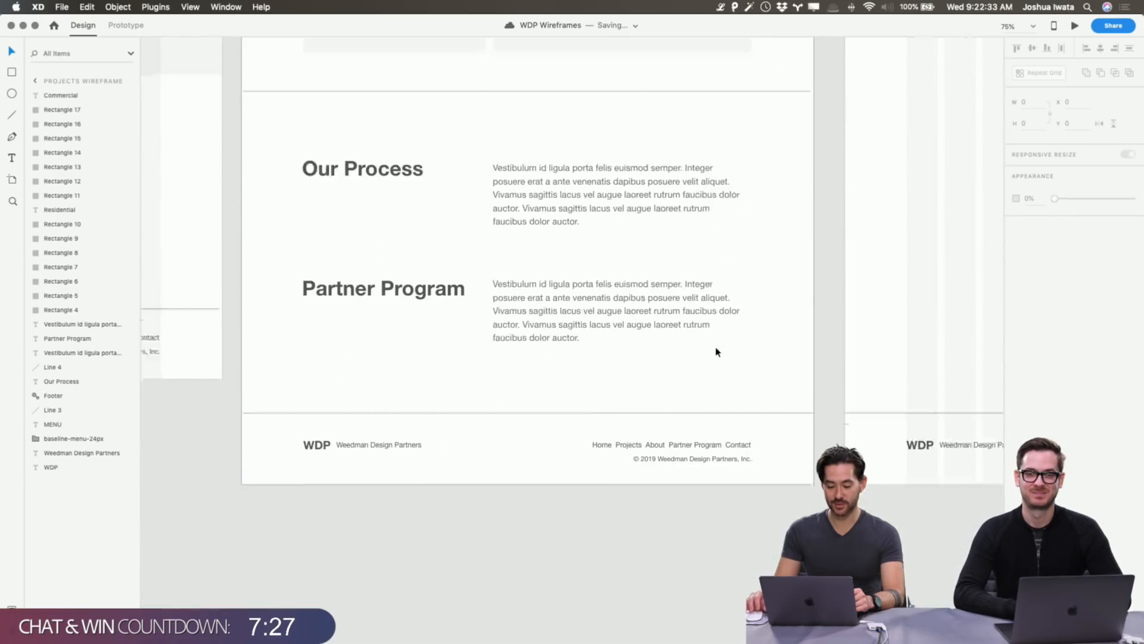
scroll(717, 352, "right", 2)
left_click_drag(221, 216, 703, 420)
left_click(199, 177)
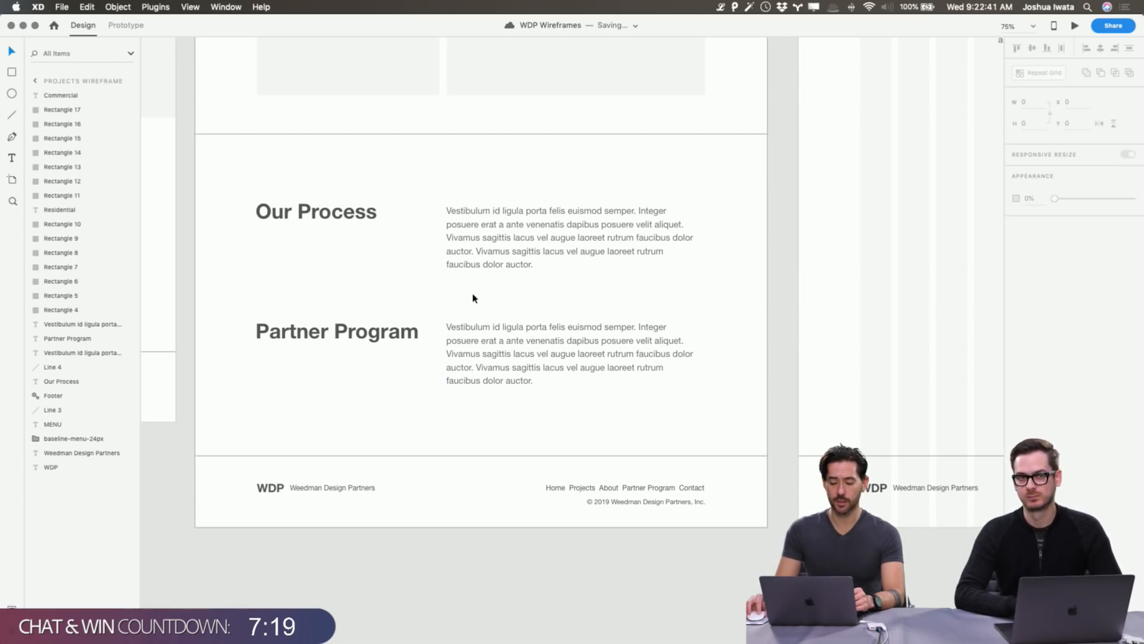
scroll(472, 295, "up", 10)
scroll(469, 293, "up", 5)
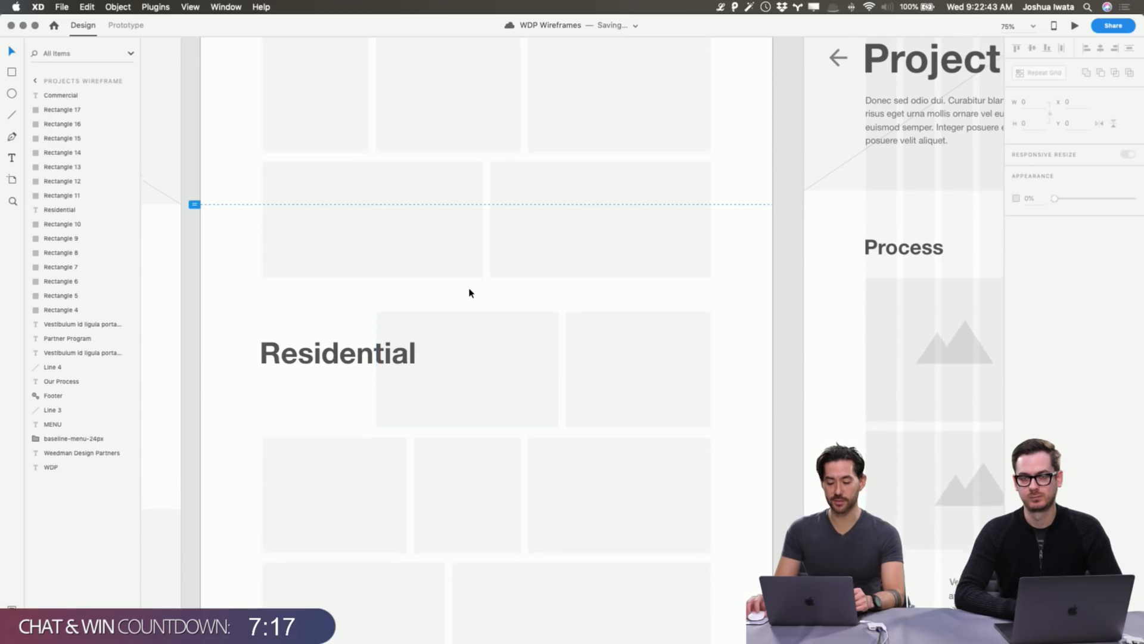
scroll(469, 293, "down", 8)
Switch to the WDP Blockframes file, then over to the Keynote presentation.
key("super+grave")
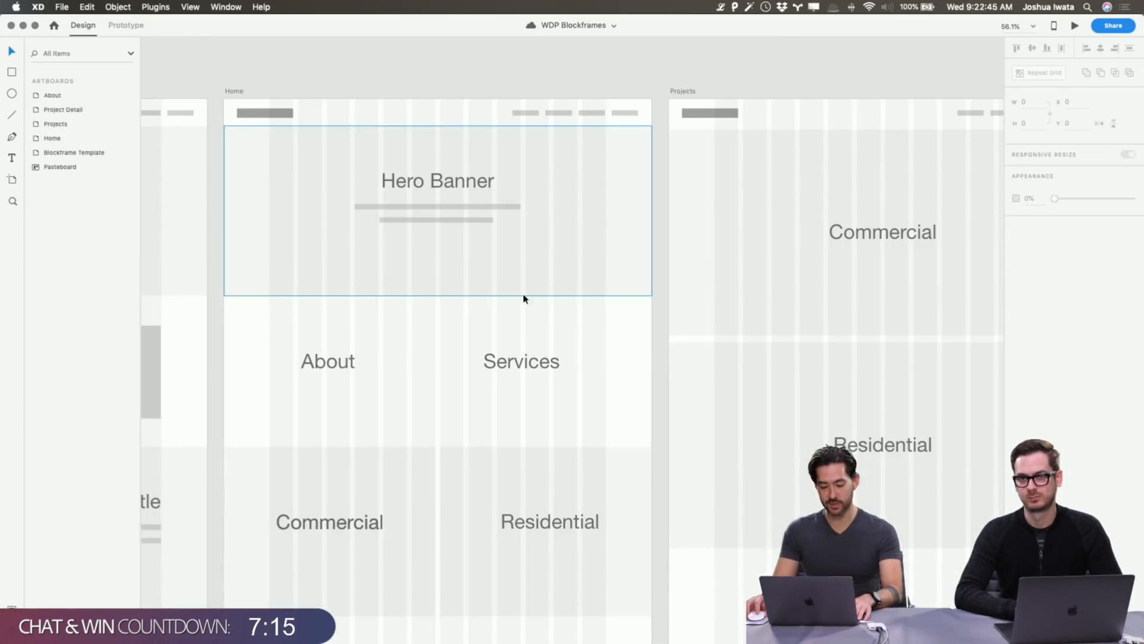
scroll(489, 386, "down", 2)
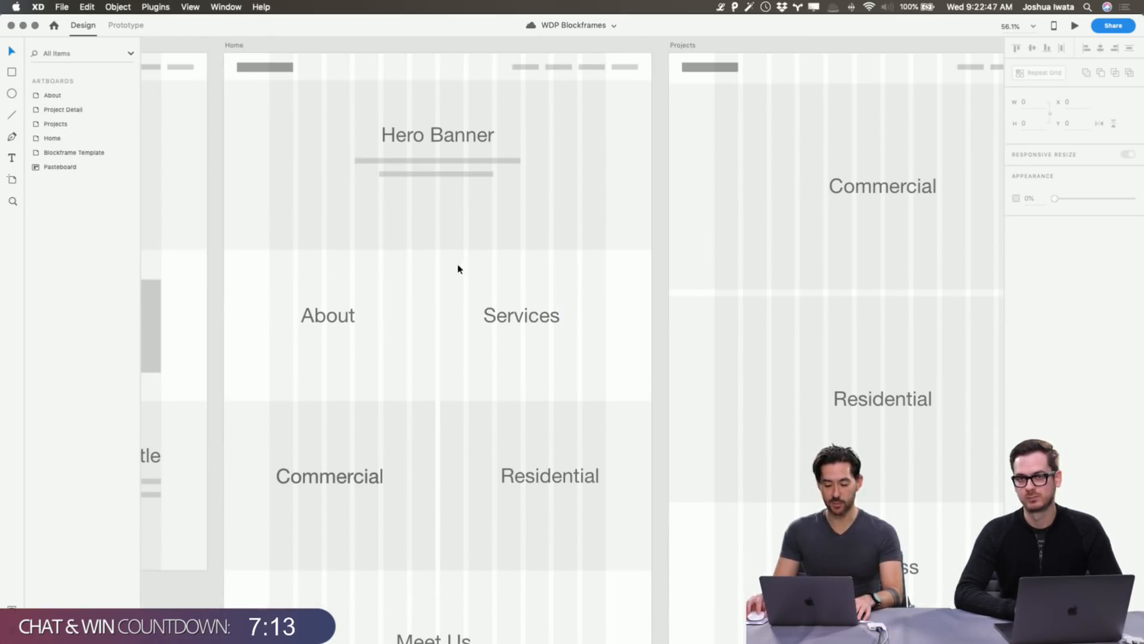
key("super+Tab")
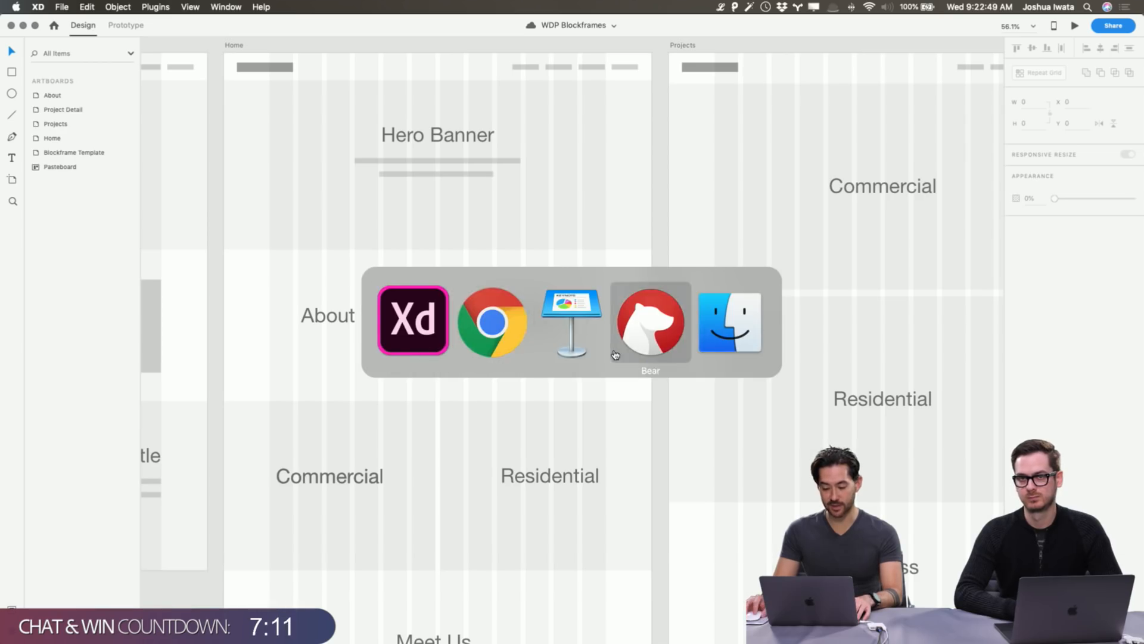
left_click(544, 351)
Show Keynote's 'What's the Problem?' slide after glancing at Blockframe / Wireframe, then return to XD.
left_click(55, 168)
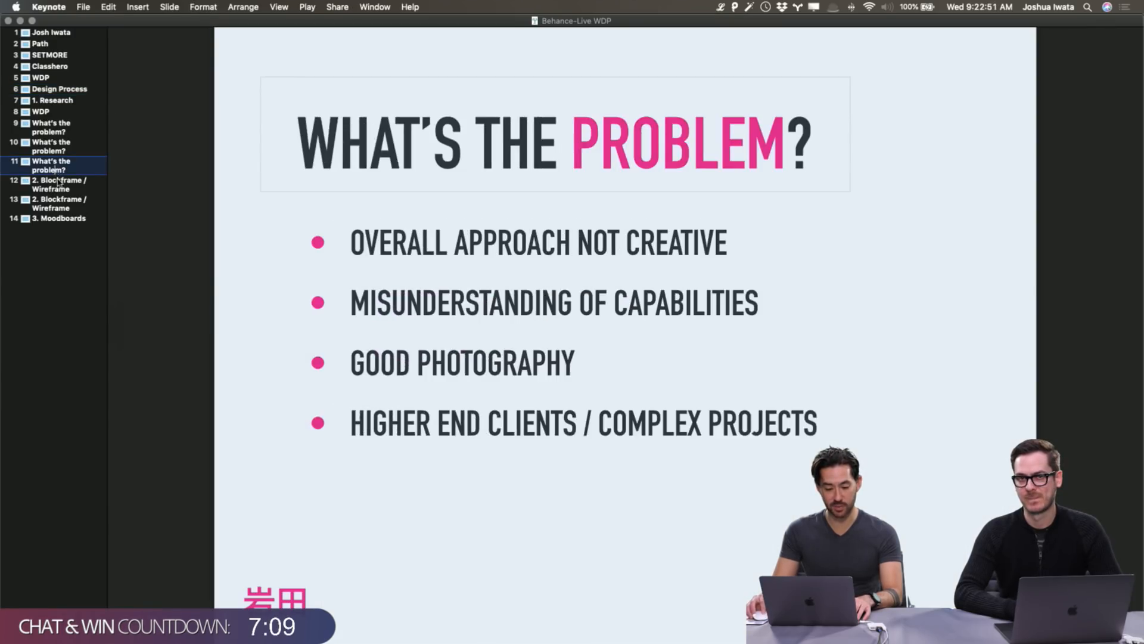
left_click(59, 182)
left_click(64, 162)
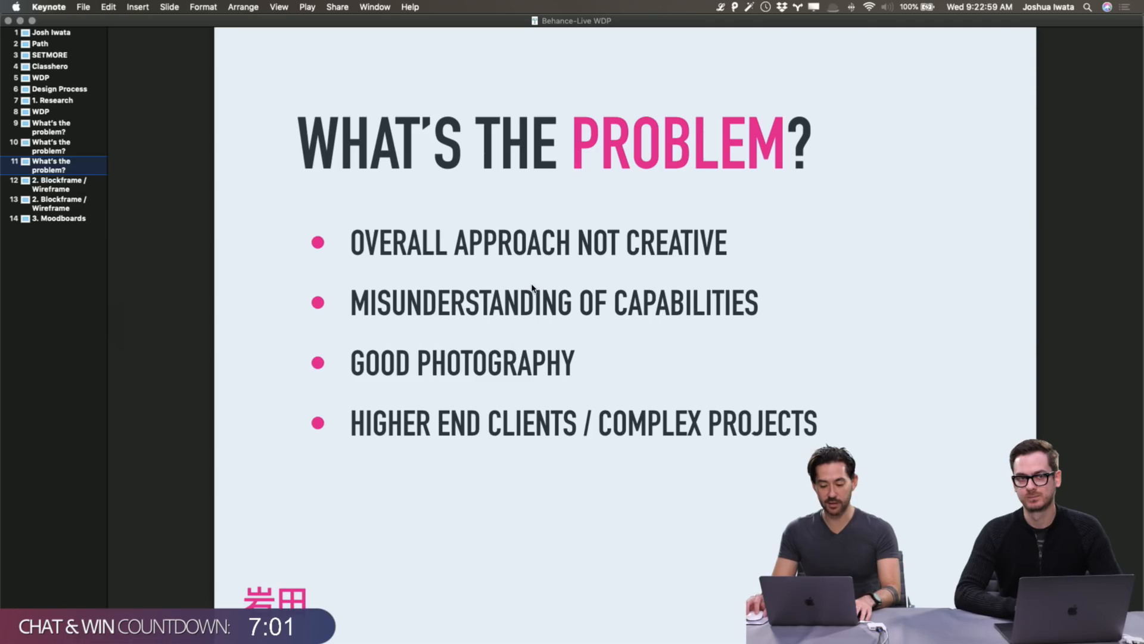
key("super+Tab")
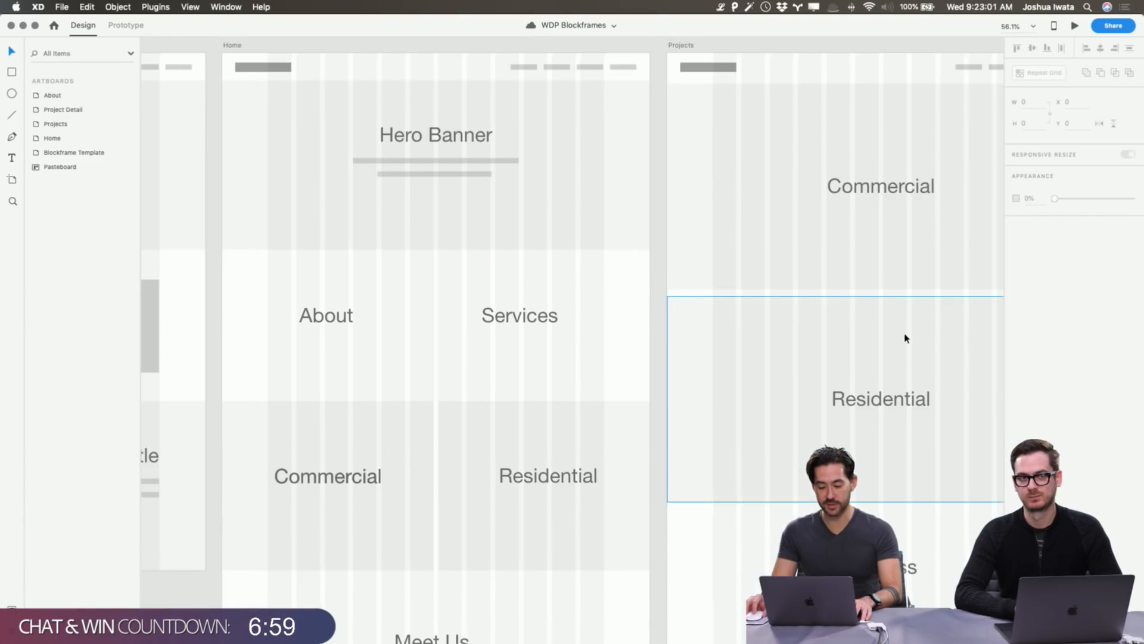
Switch back to the WDP Wireframes file with Cmd+` and clear the selection.
scroll(904, 334, "right", 2)
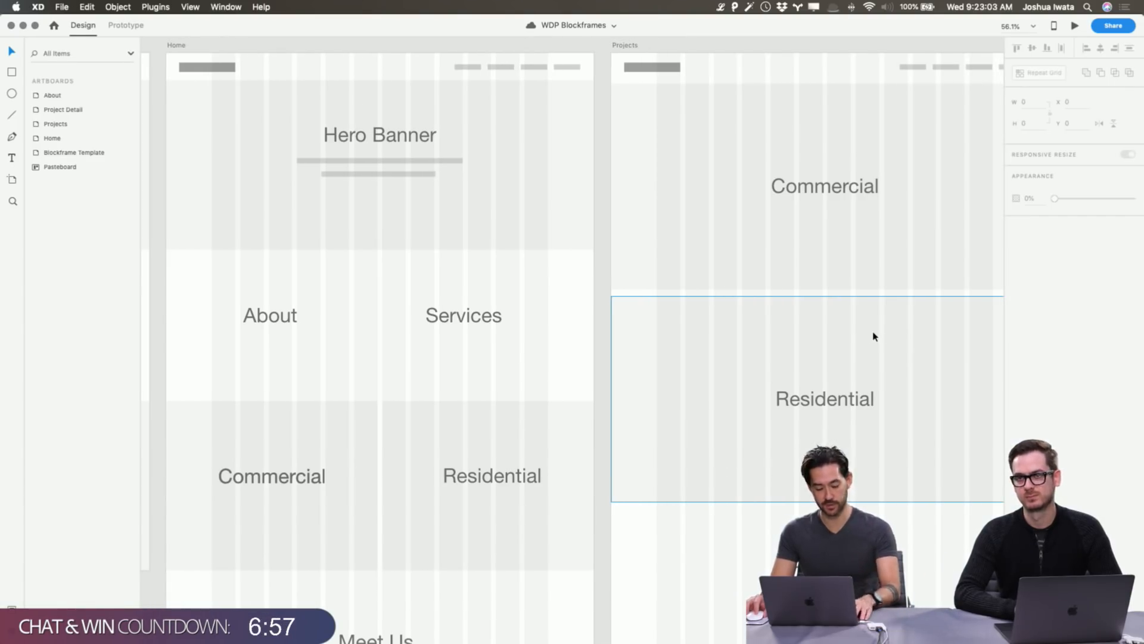
key("super+grave")
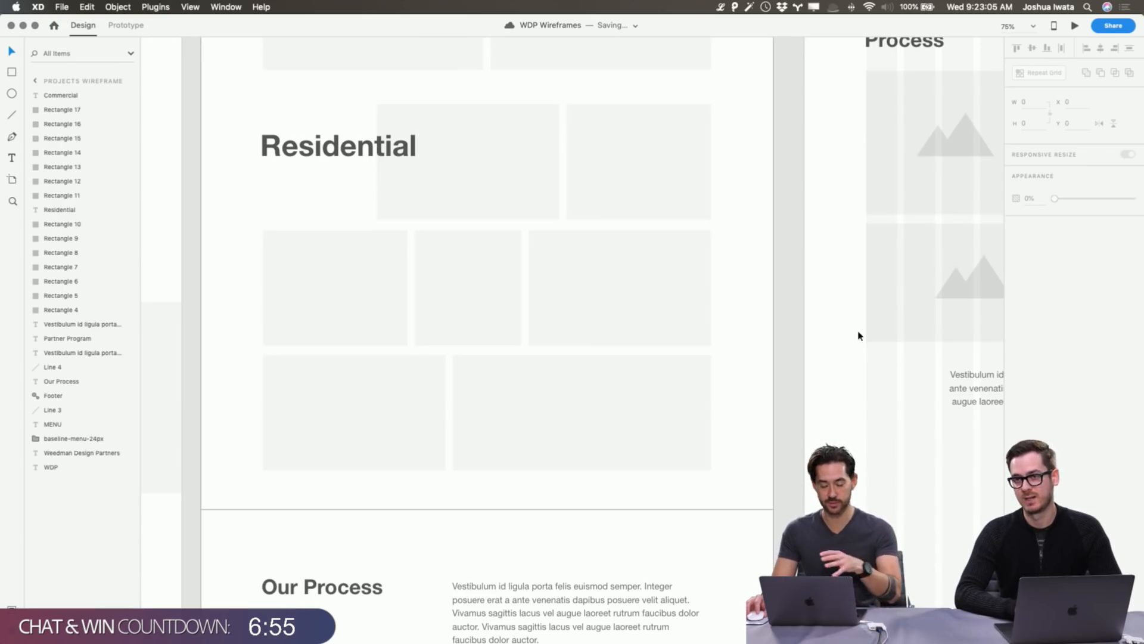
left_click(801, 393)
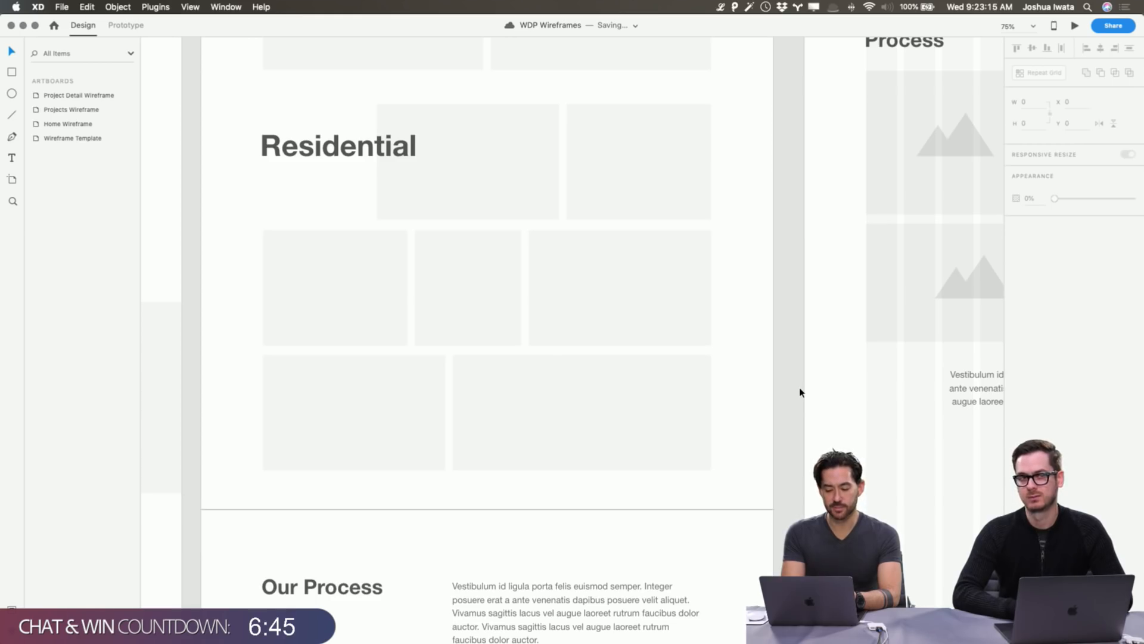
scroll(759, 378, "up", 6)
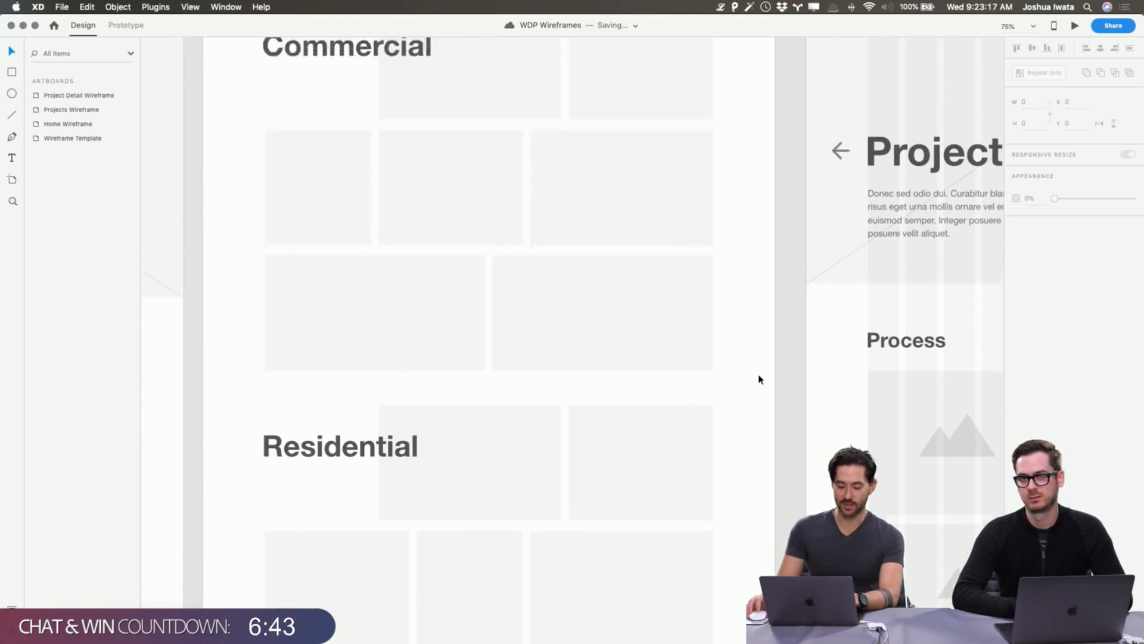
scroll(759, 377, "up", 10)
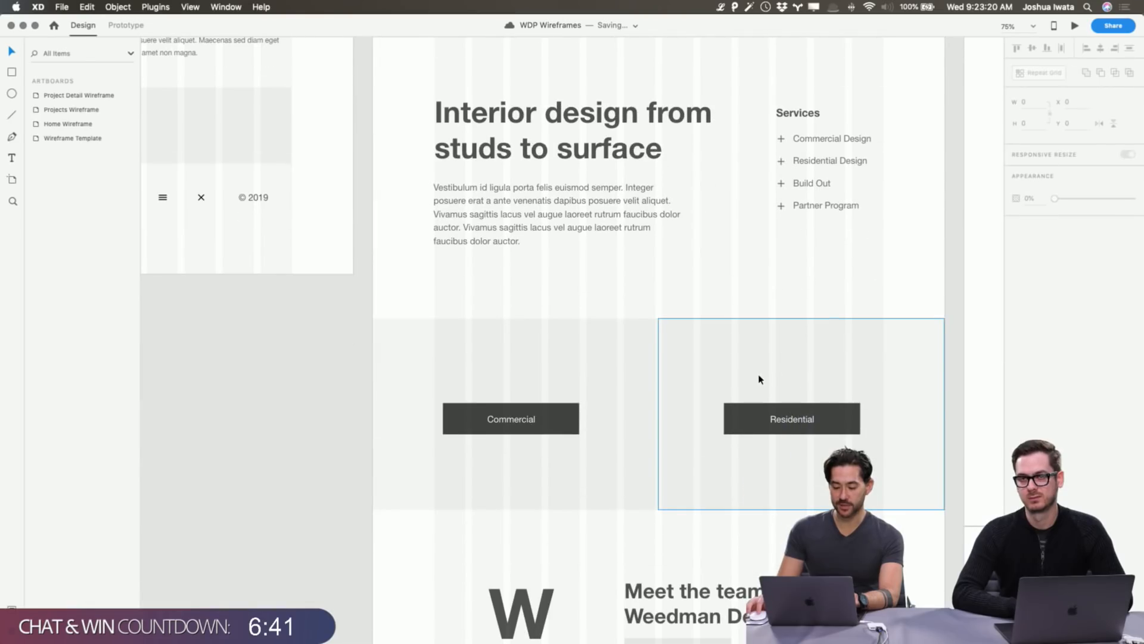
Inspect the Home Wireframe's Residential placeholder and the Projects Wireframe artboard.
left_click(758, 378)
scroll(823, 374, "right", 10)
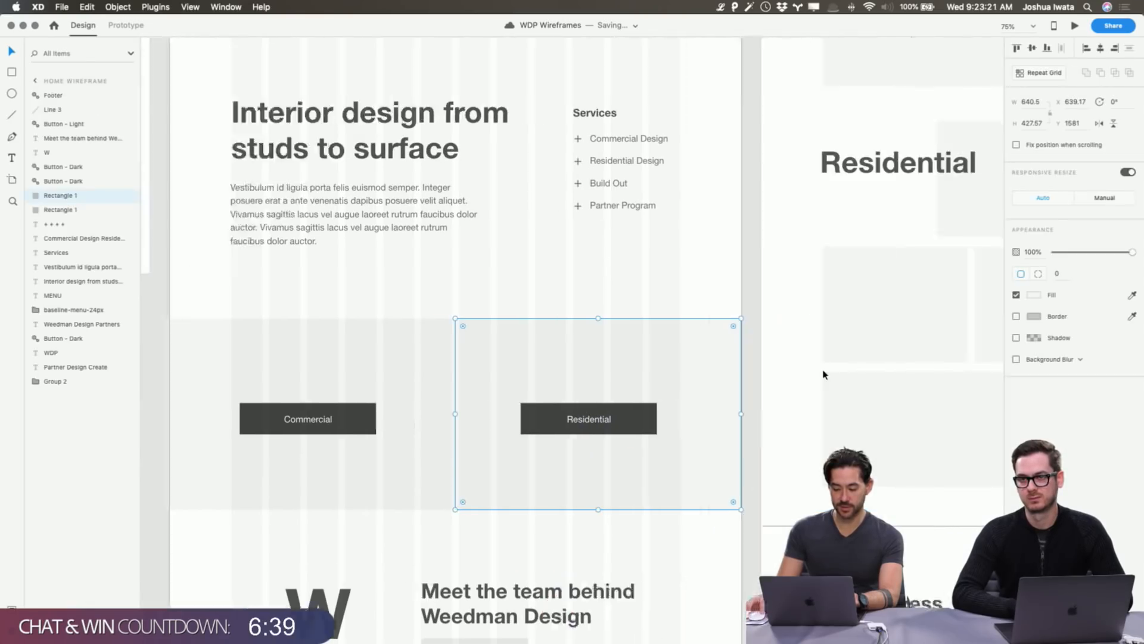
scroll(823, 375, "down", 4)
scroll(823, 375, "up", 2)
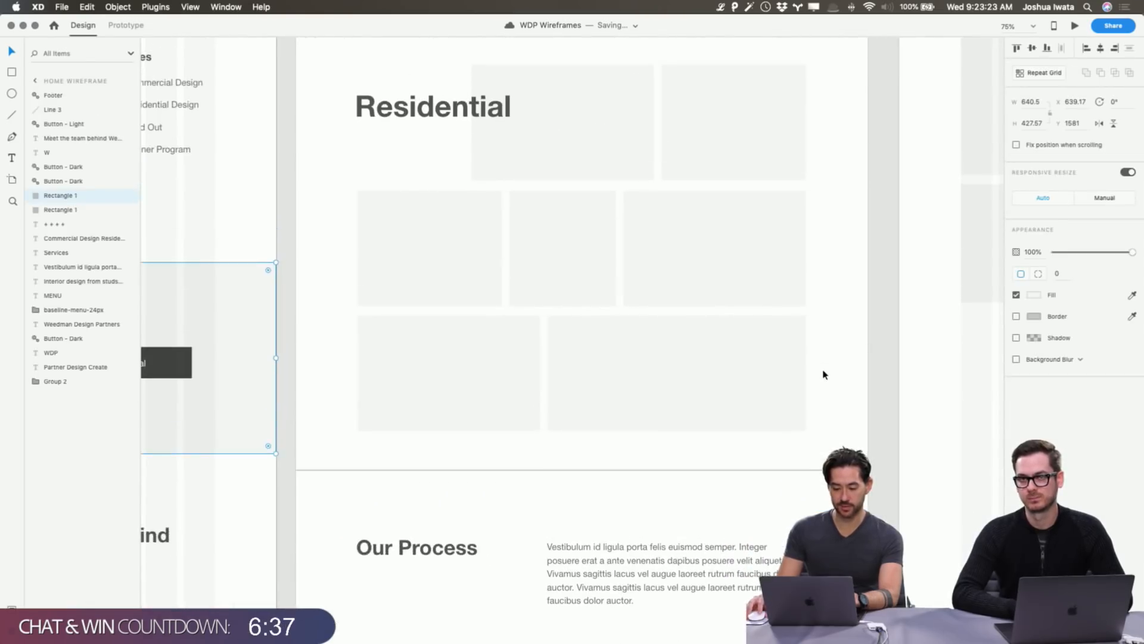
scroll(823, 374, "up", 15)
scroll(824, 374, "down", 6)
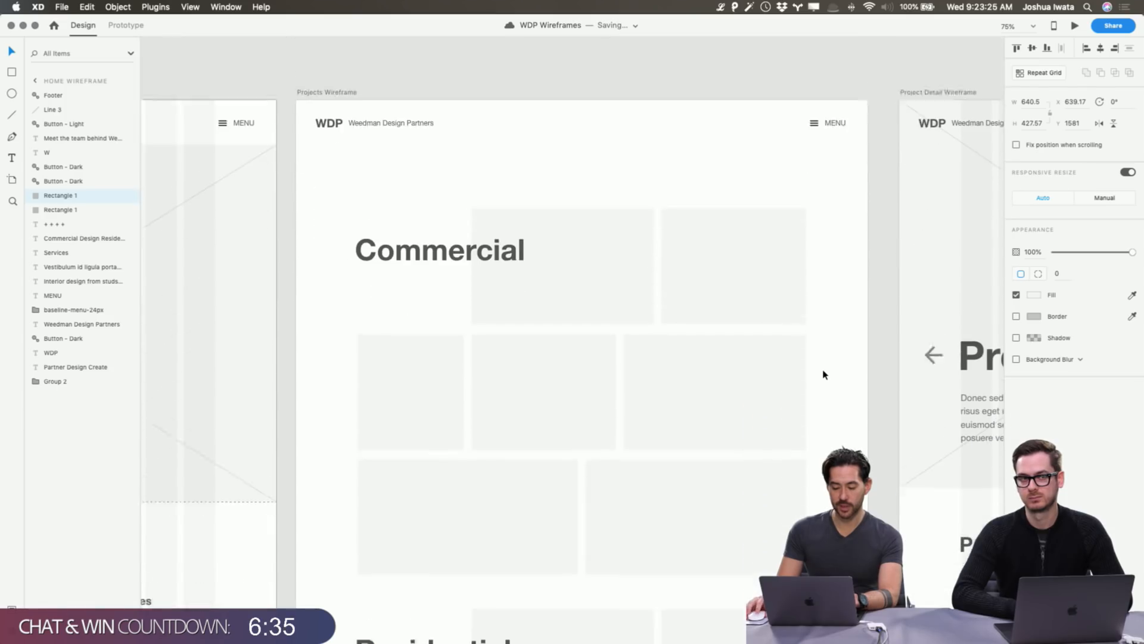
scroll(824, 374, "down", 2)
scroll(824, 374, "right", 2)
left_click(826, 374)
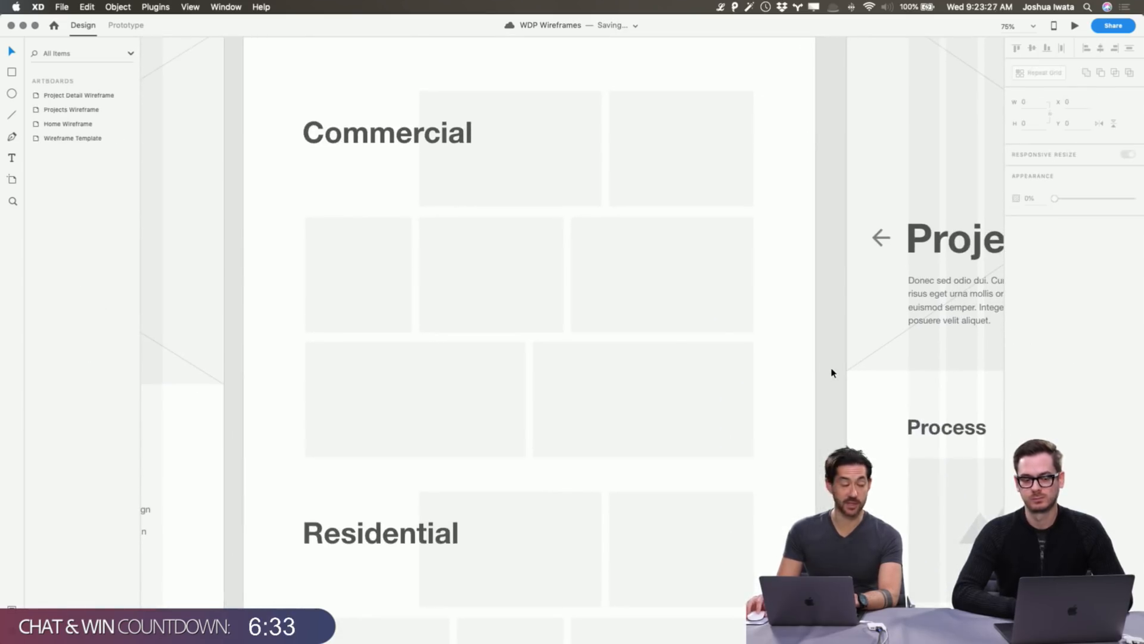
left_click(779, 340)
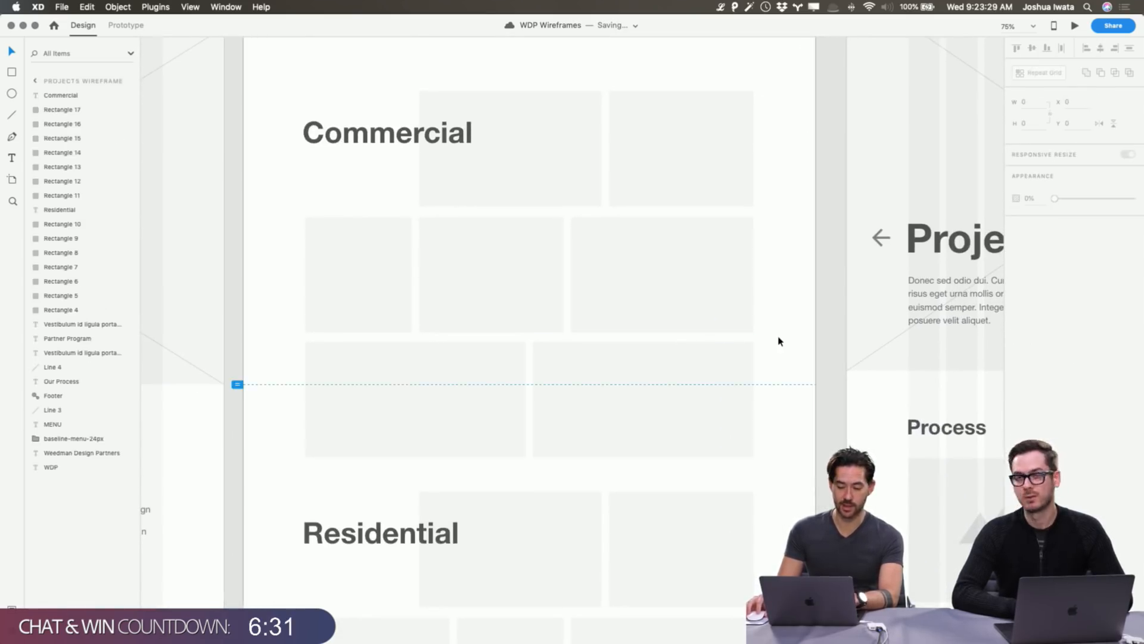
left_click(835, 438)
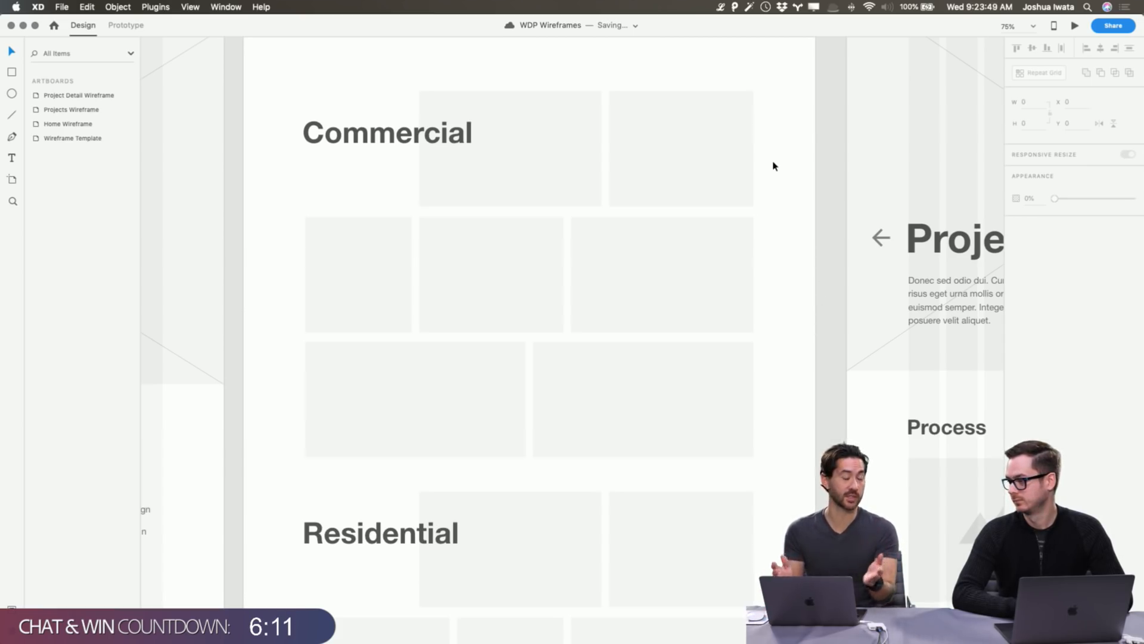
Undo an accidental nudge of the Project Detail Wireframe and pan to the Home Wireframe.
scroll(780, 204, "down", 15)
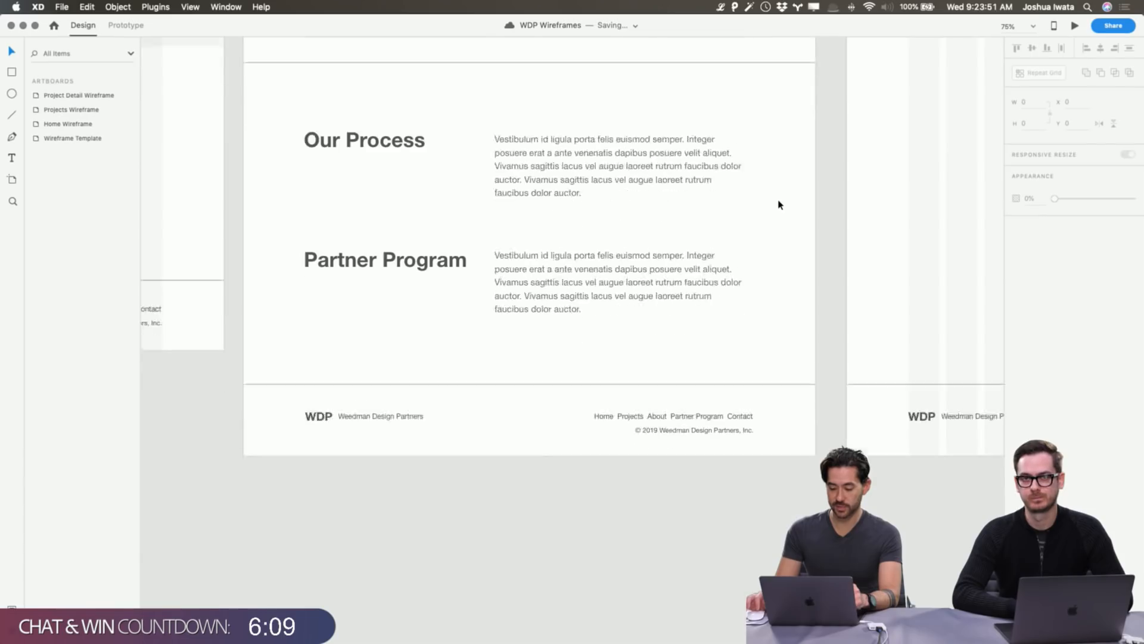
scroll(779, 204, "up", 15)
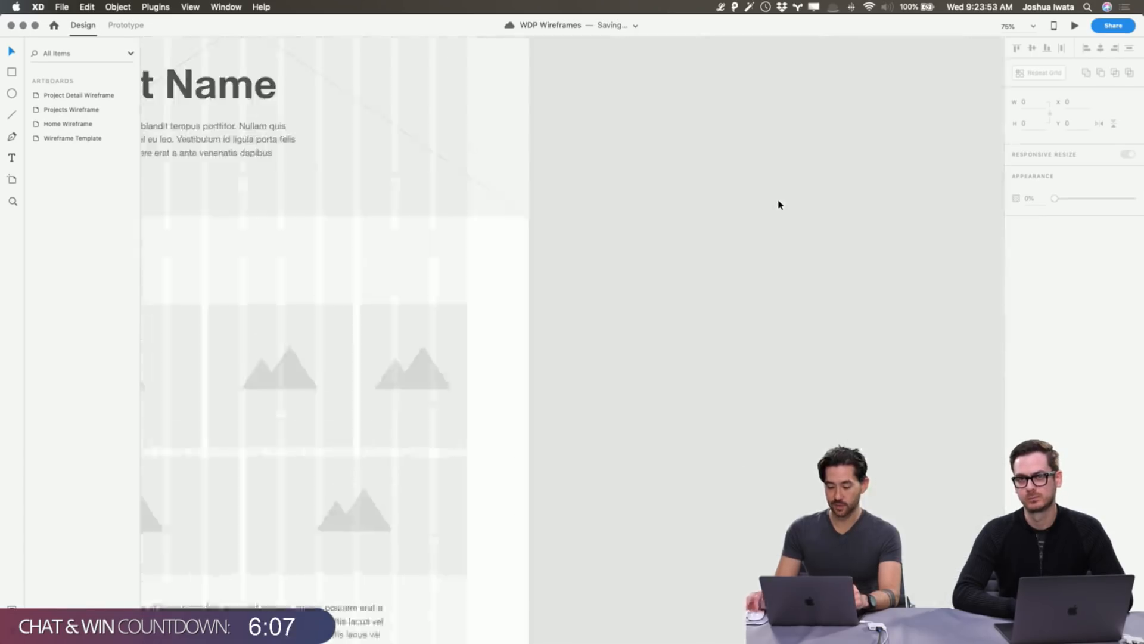
scroll(779, 204, "up", 5)
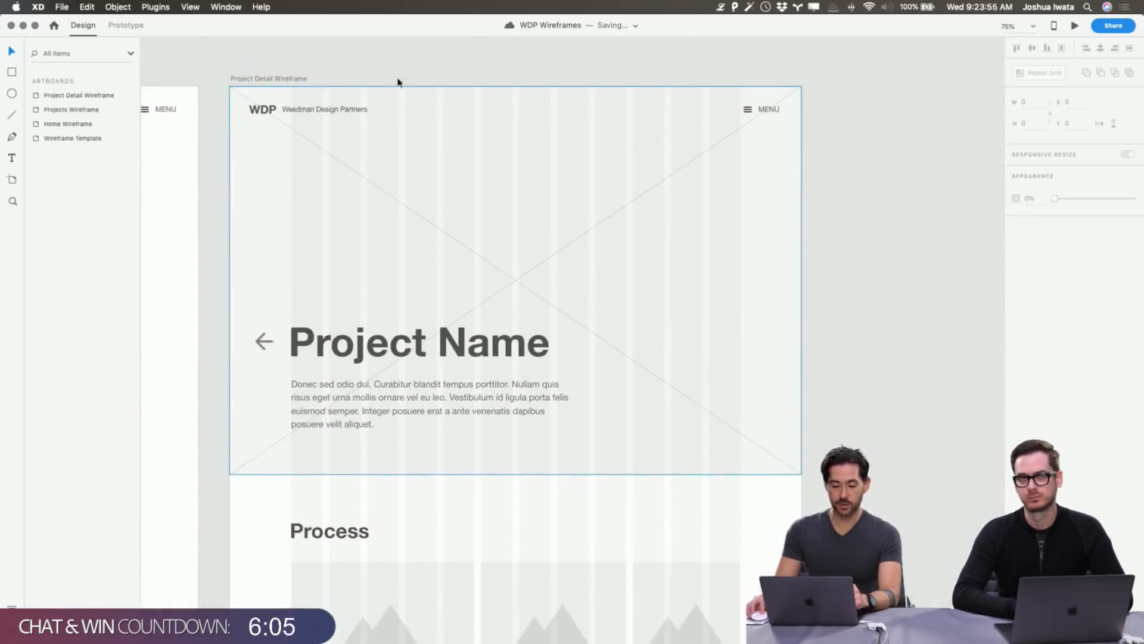
left_click_drag(289, 79, 296, 75)
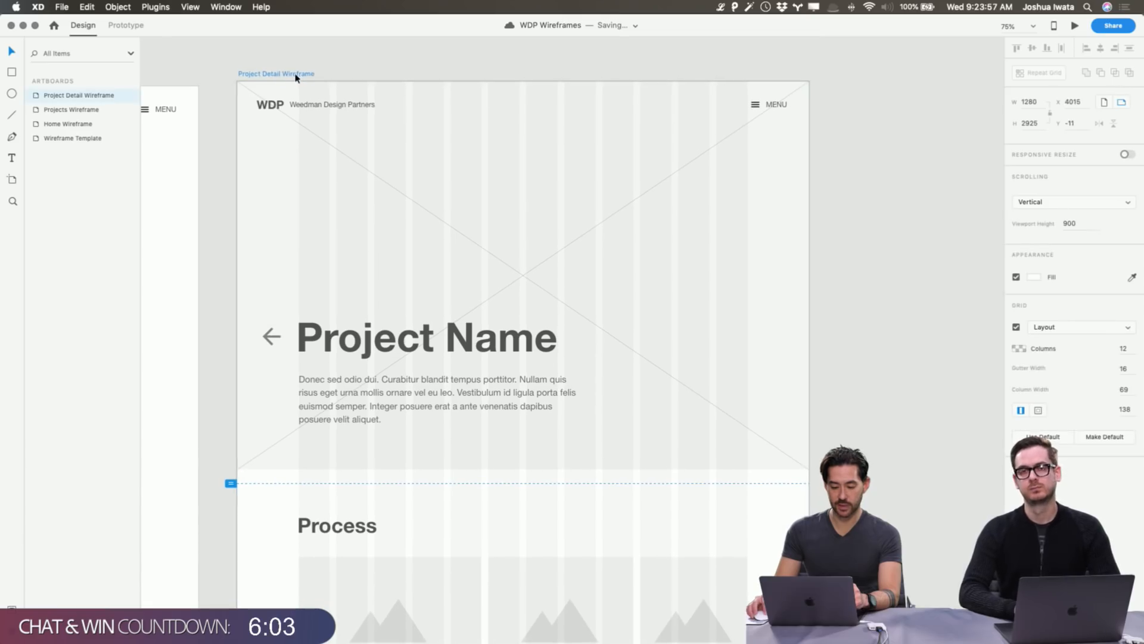
key("super+z")
left_click(348, 56)
left_click_drag(558, 206, 624, 196)
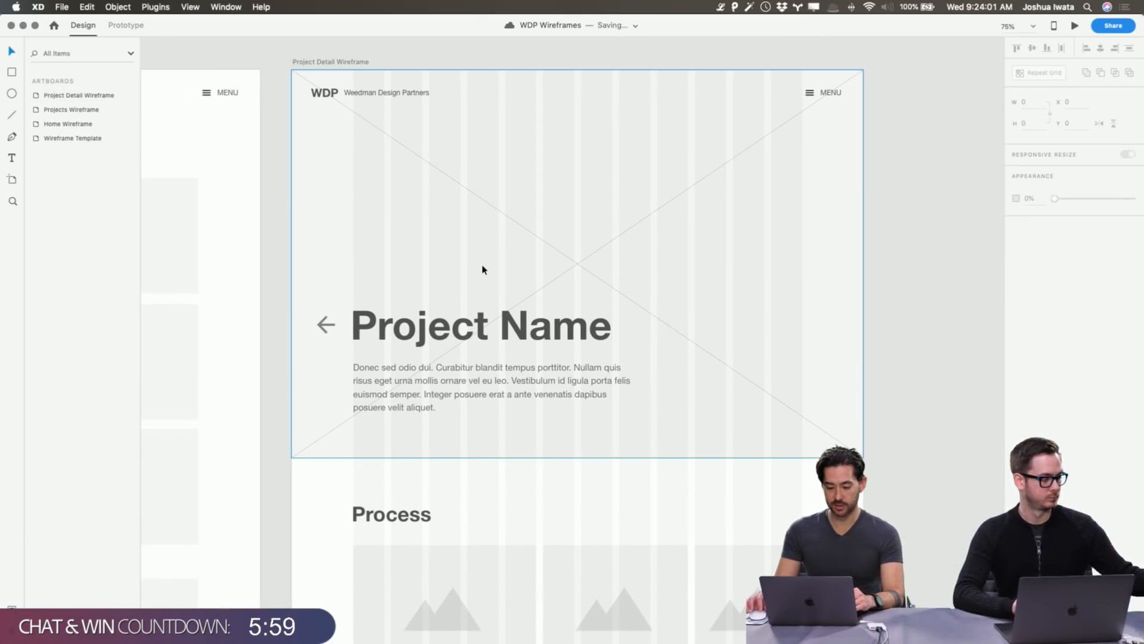
scroll(483, 270, "left", 10)
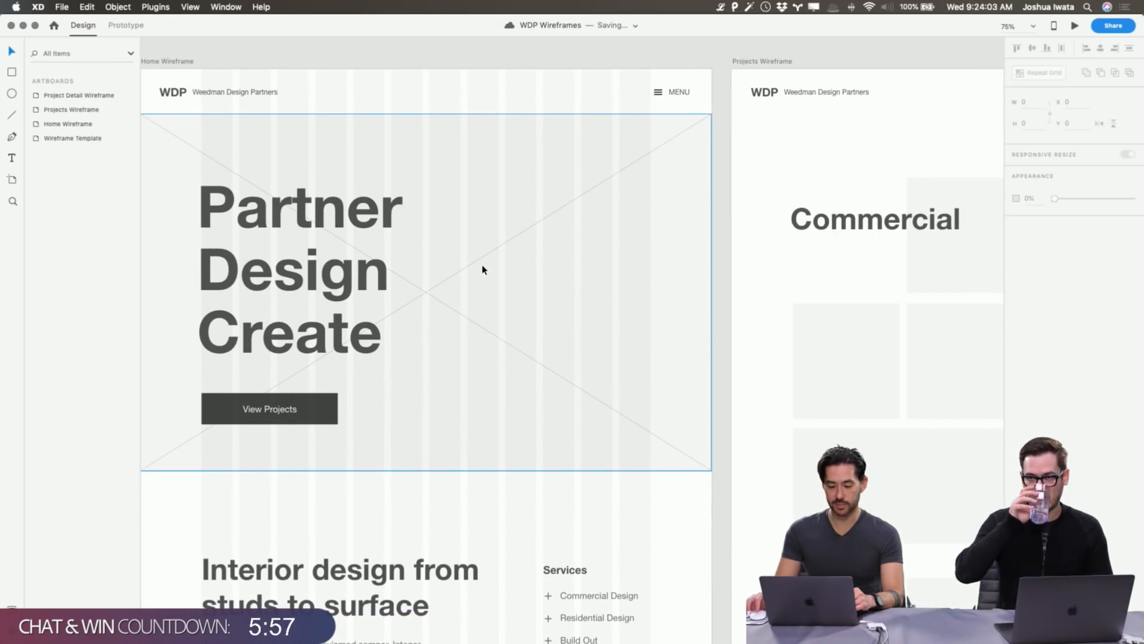
left_click(1076, 26)
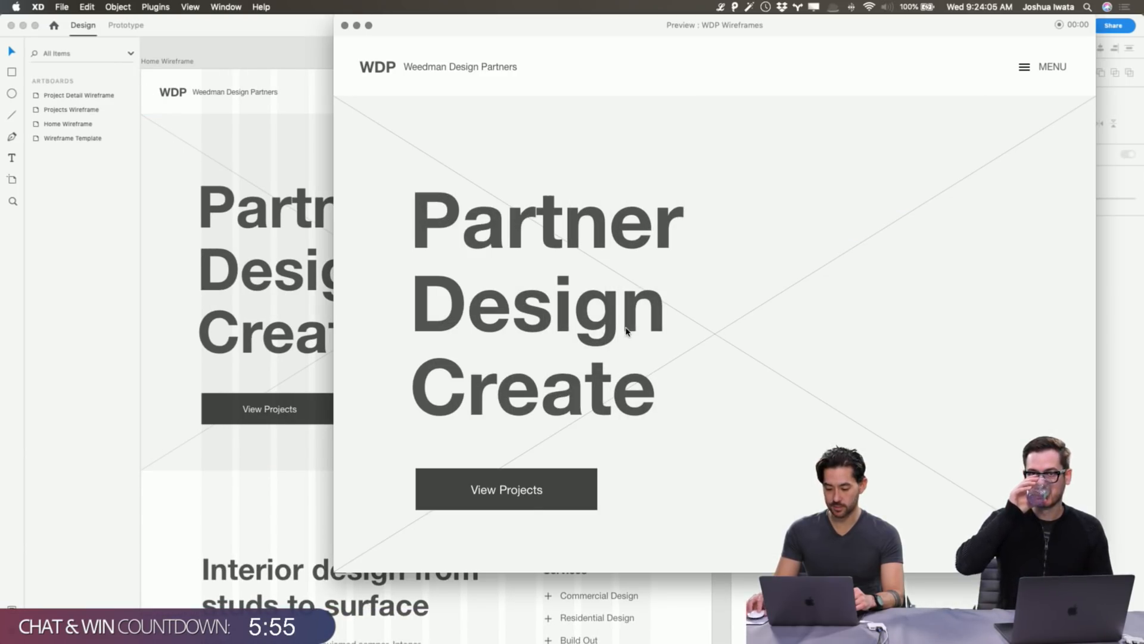
left_click(547, 501)
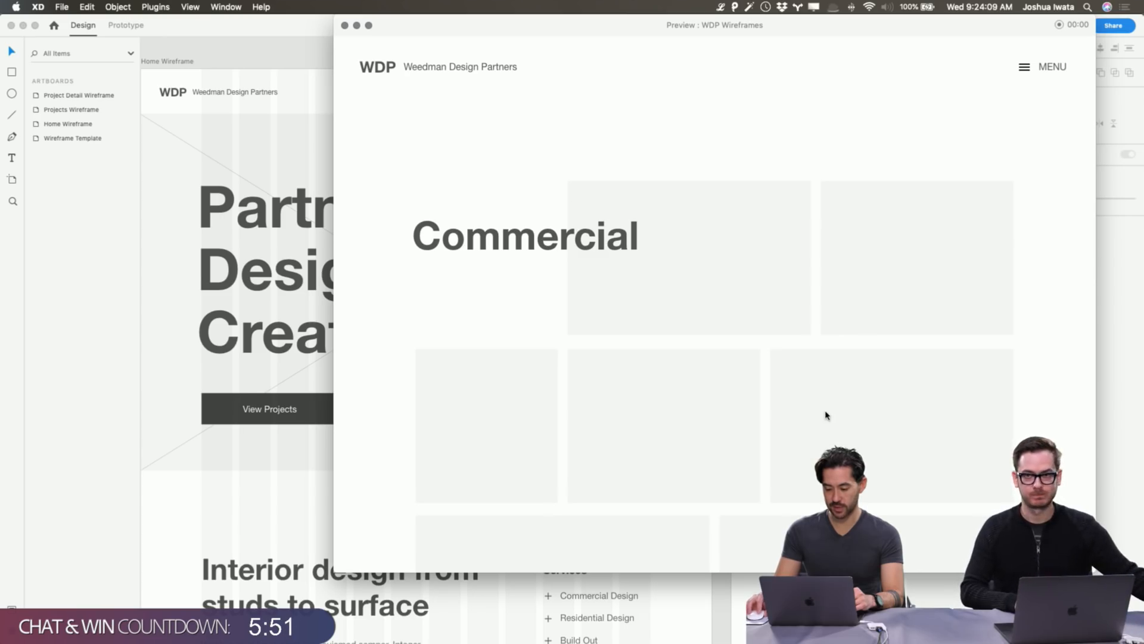
scroll(662, 377, "down", 5)
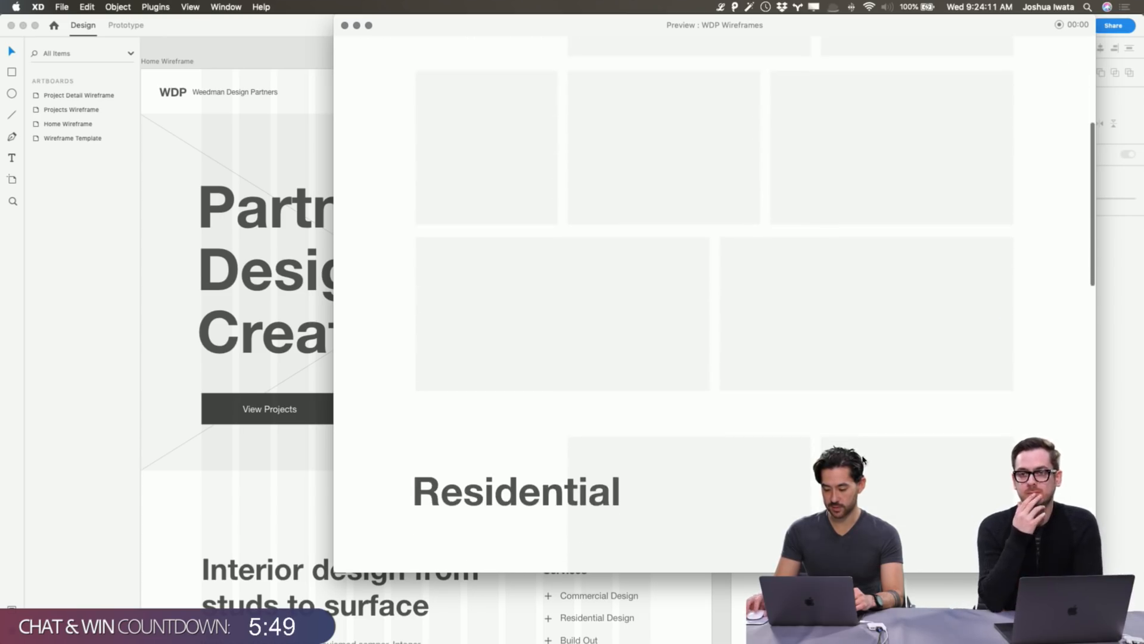
scroll(745, 357, "up", 5)
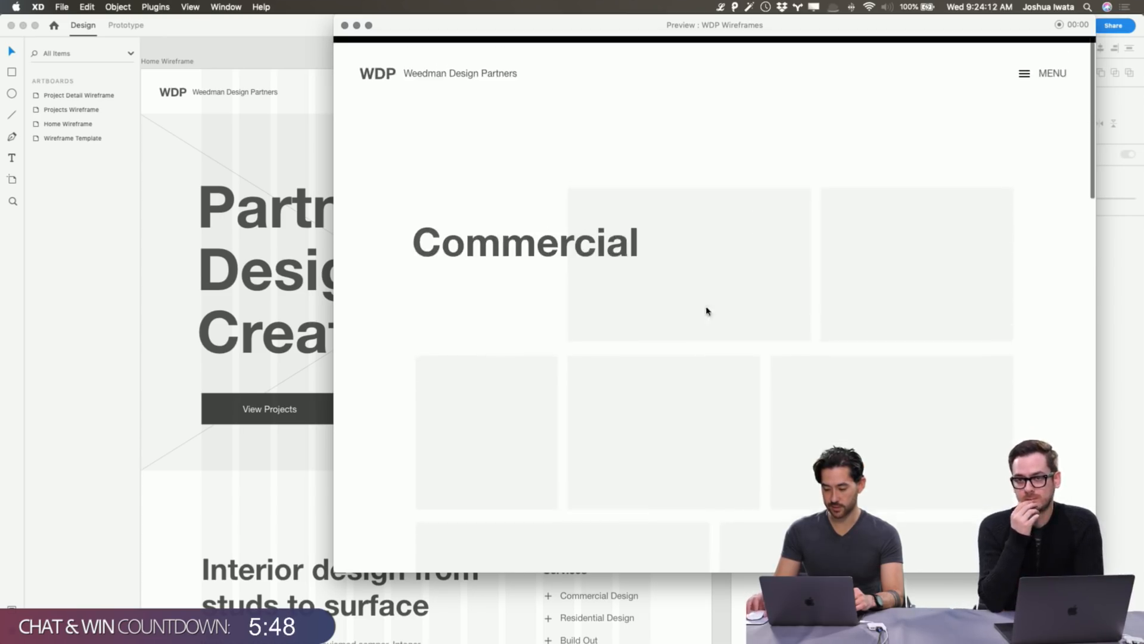
left_click(344, 25)
scroll(733, 115, "right", 10)
Check a Projects Wireframe placeholder and the back arrow beside Project Name.
left_click(548, 250)
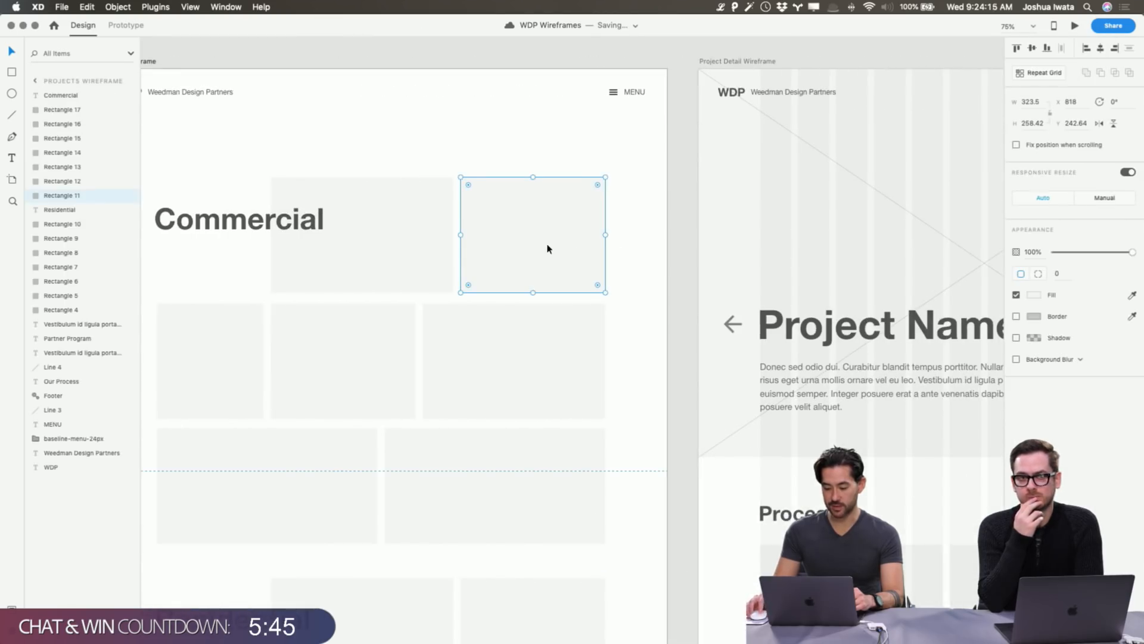
left_click(694, 187)
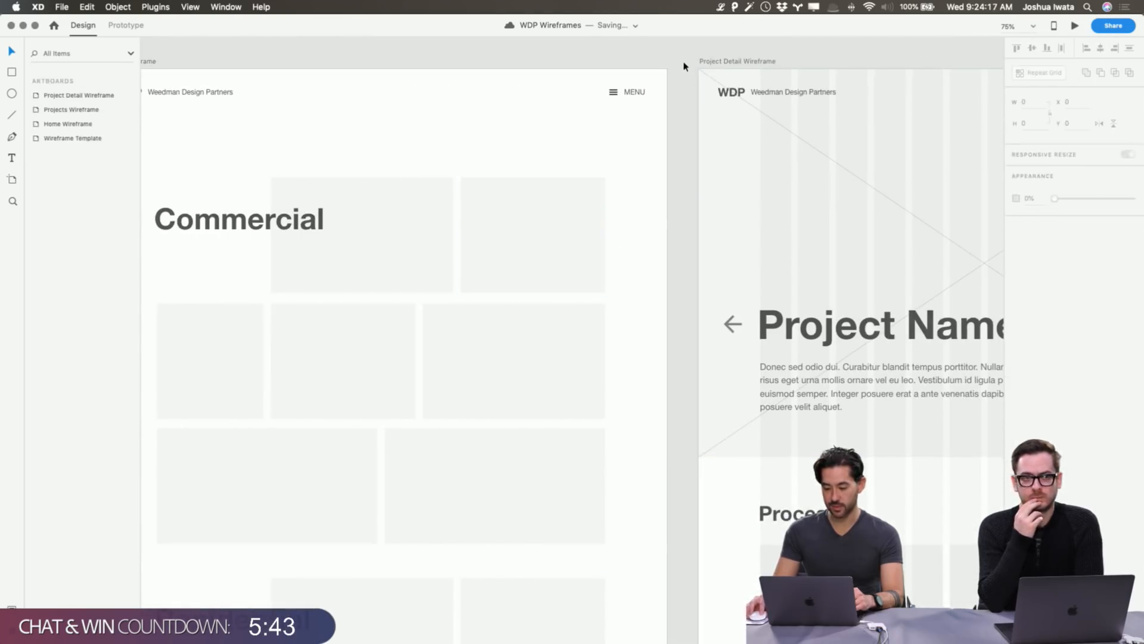
scroll(684, 66, "right", 5)
scroll(684, 66, "right", 5)
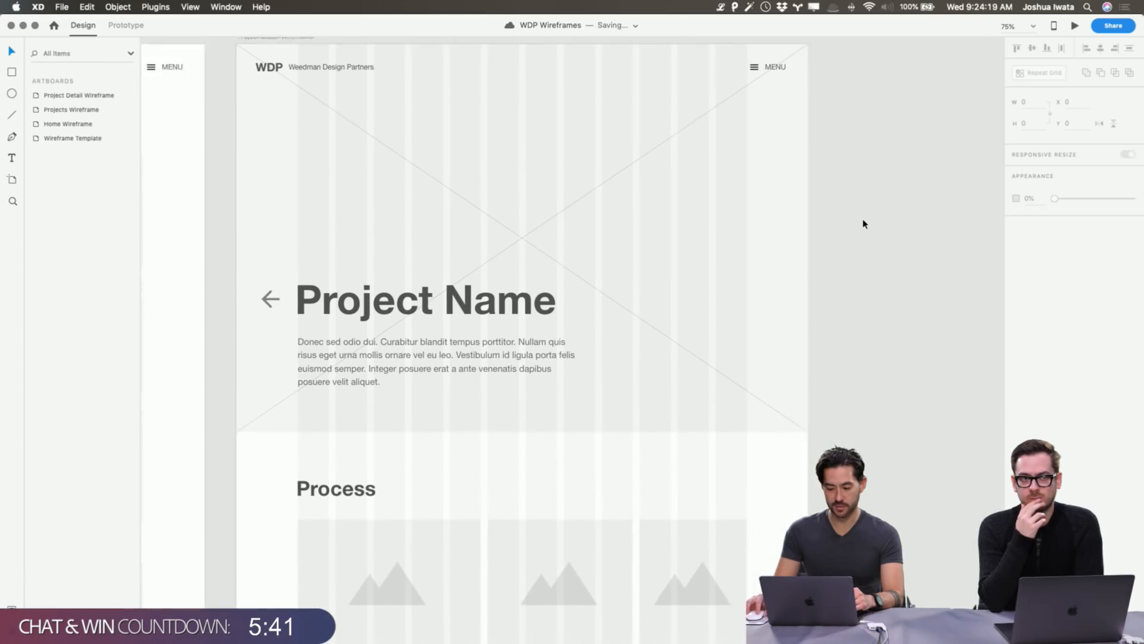
scroll(864, 223, "left", 2)
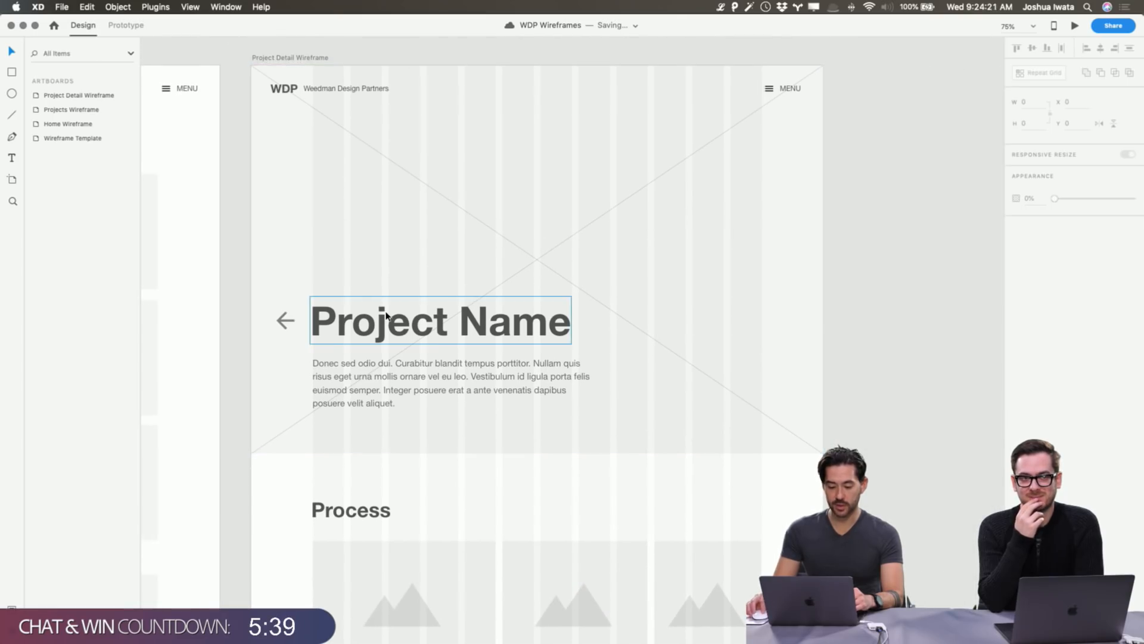
left_click(284, 322)
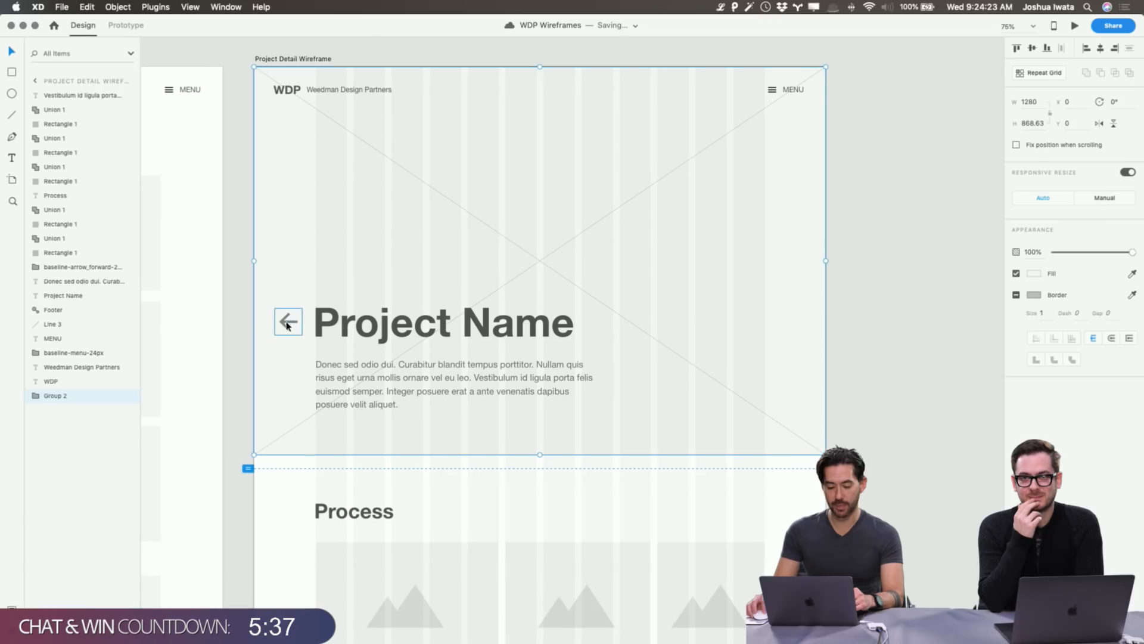
left_click(242, 327)
scroll(276, 158, "left", 6)
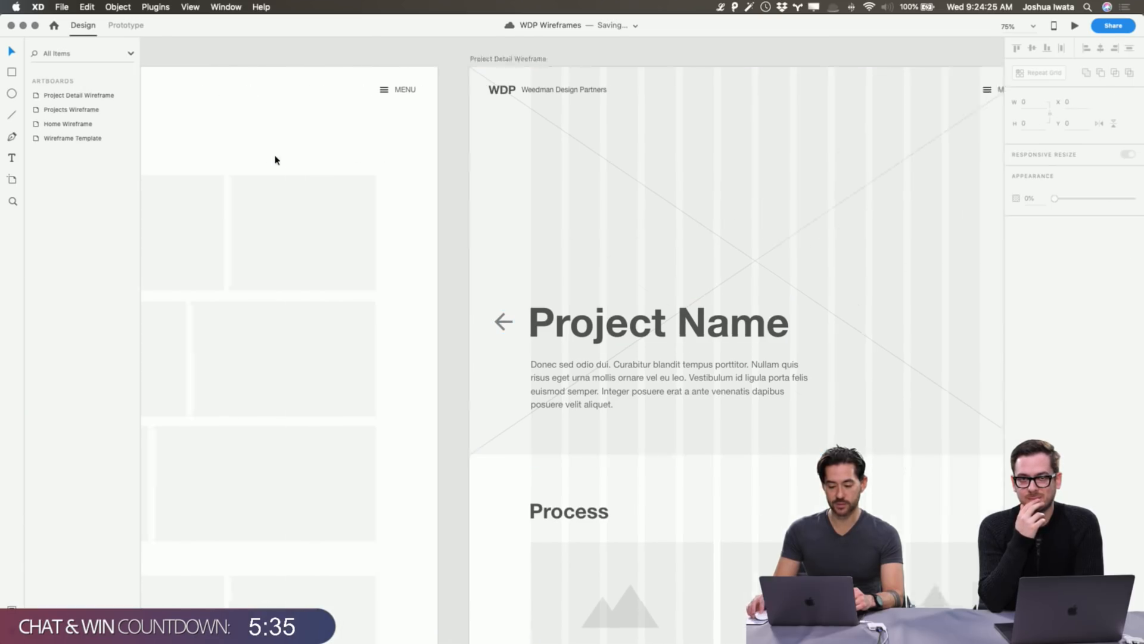
scroll(431, 216, "right", 3)
scroll(327, 233, "left", 6)
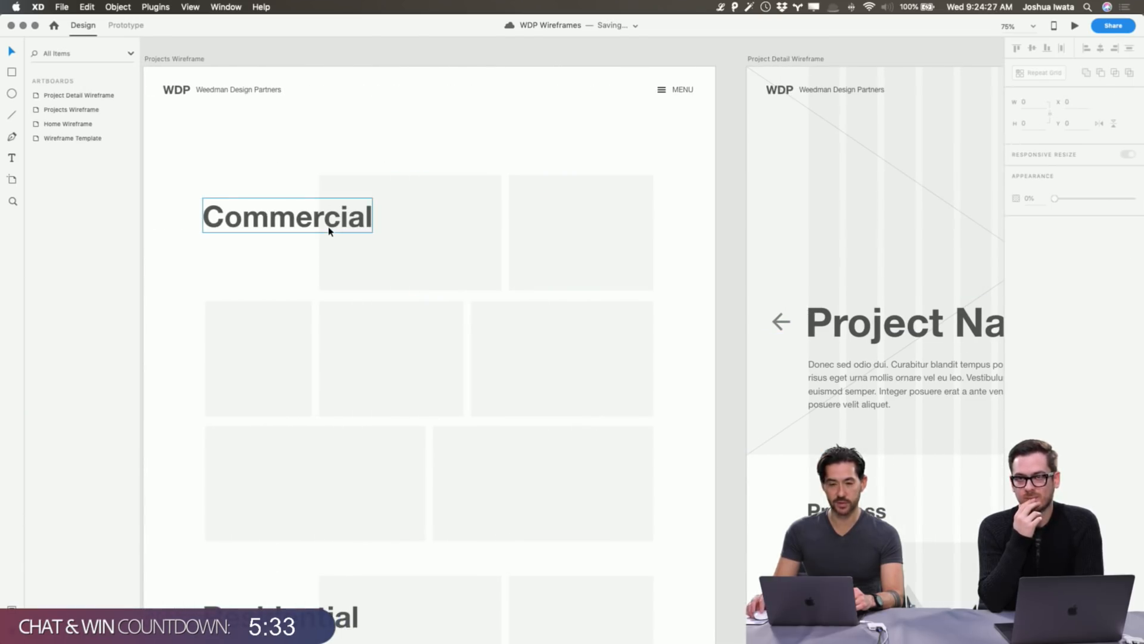
scroll(330, 232, "right", 5)
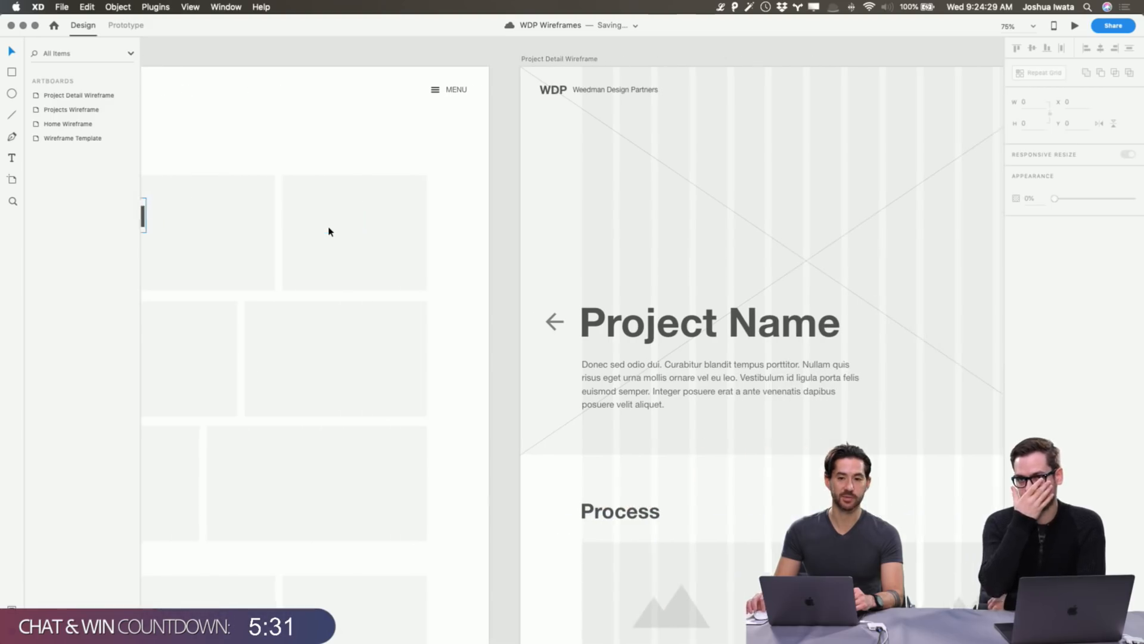
scroll(330, 232, "right", 2)
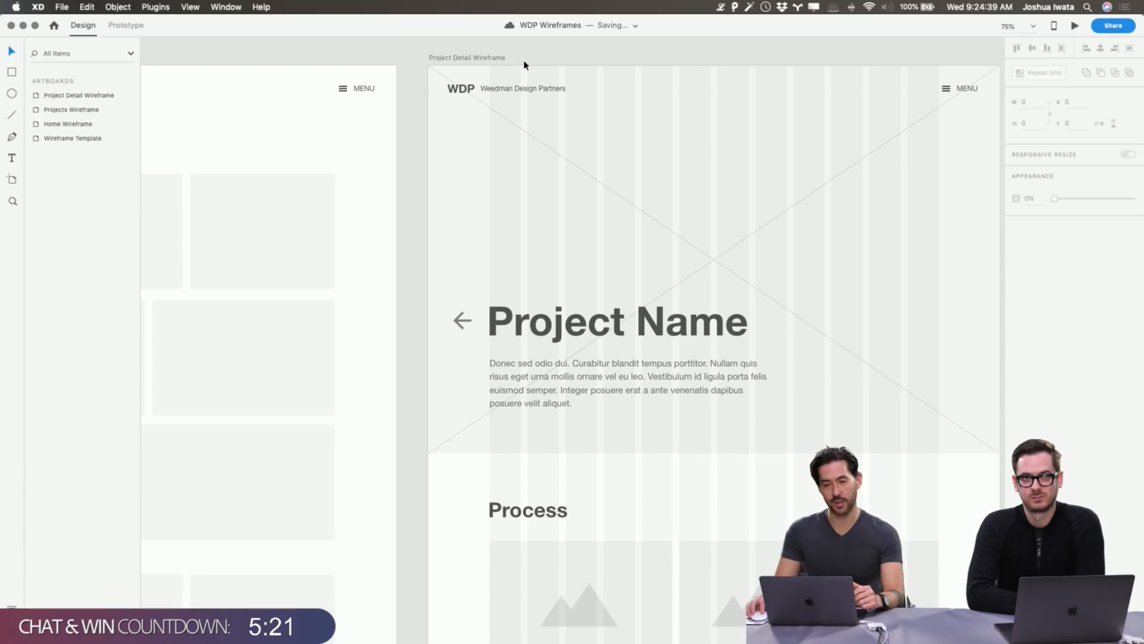
Scroll down the Project Detail Wireframe past the Project Name hero to the five-image Process grid.
scroll(562, 133, "down", 2)
scroll(562, 133, "right", 1)
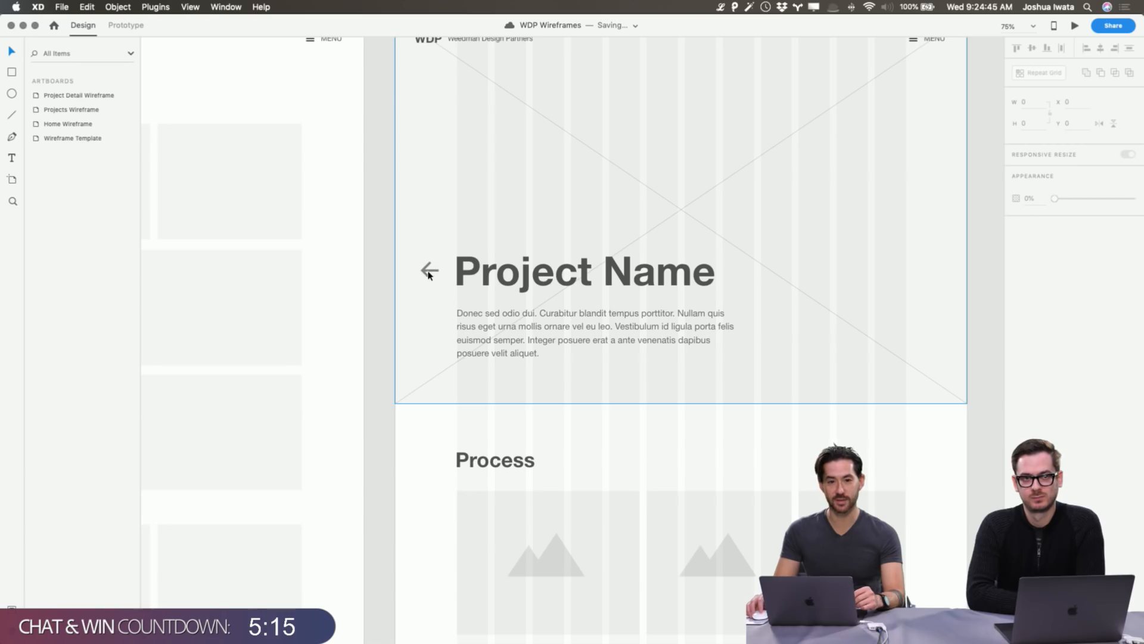
scroll(444, 271, "right", 3)
scroll(443, 272, "down", 3)
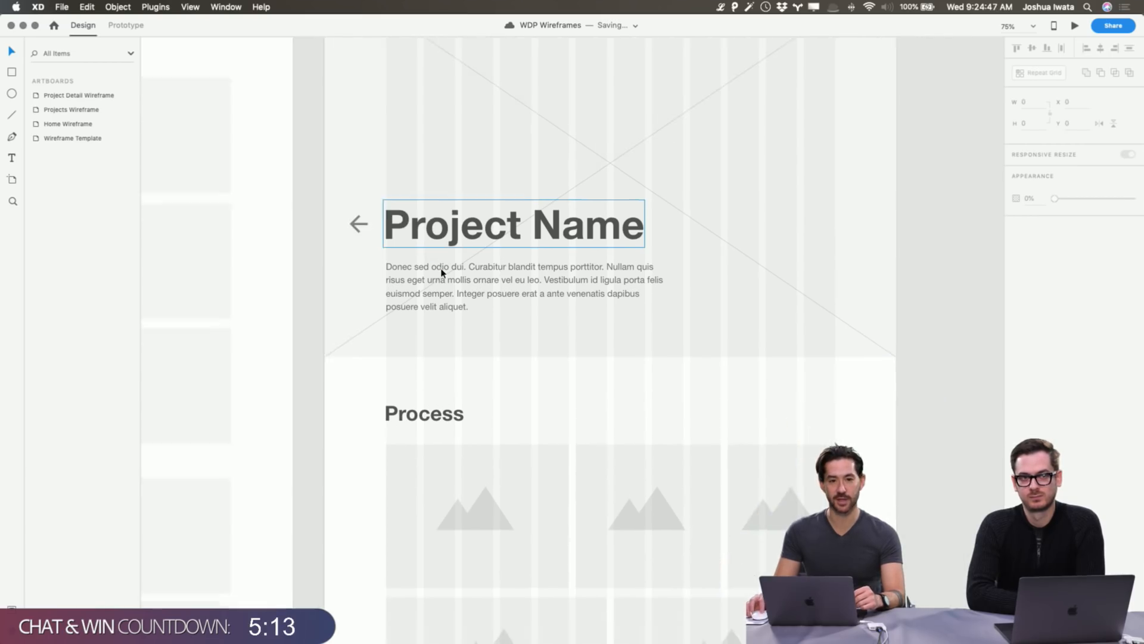
scroll(443, 272, "down", 5)
scroll(442, 271, "right", 1)
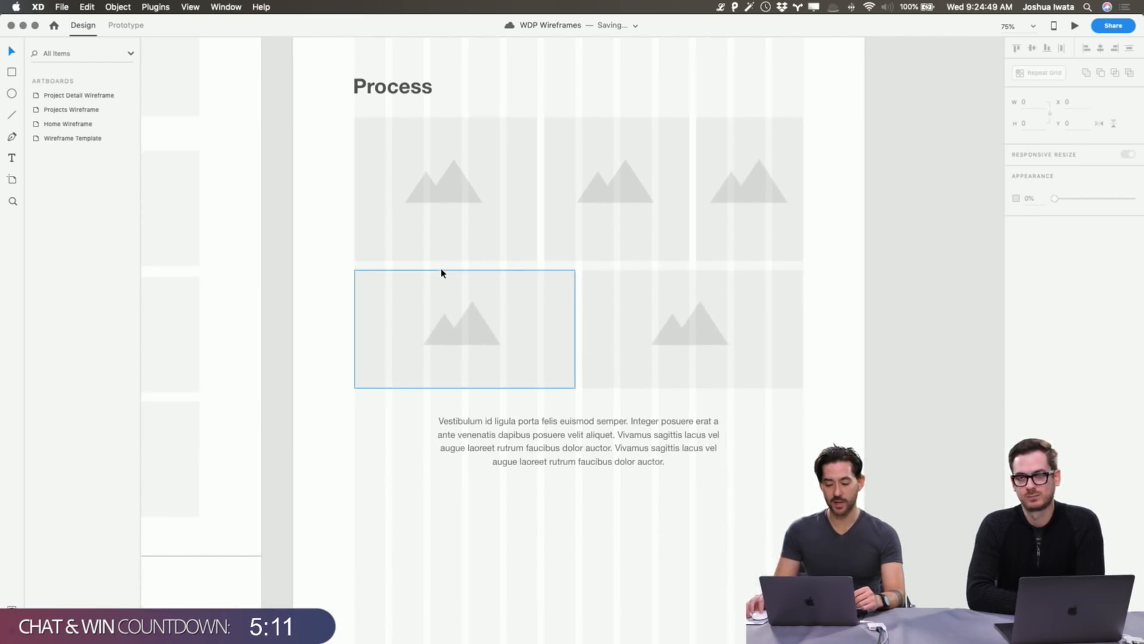
scroll(433, 203, "up", 1)
scroll(433, 203, "up", 10)
left_click(575, 173)
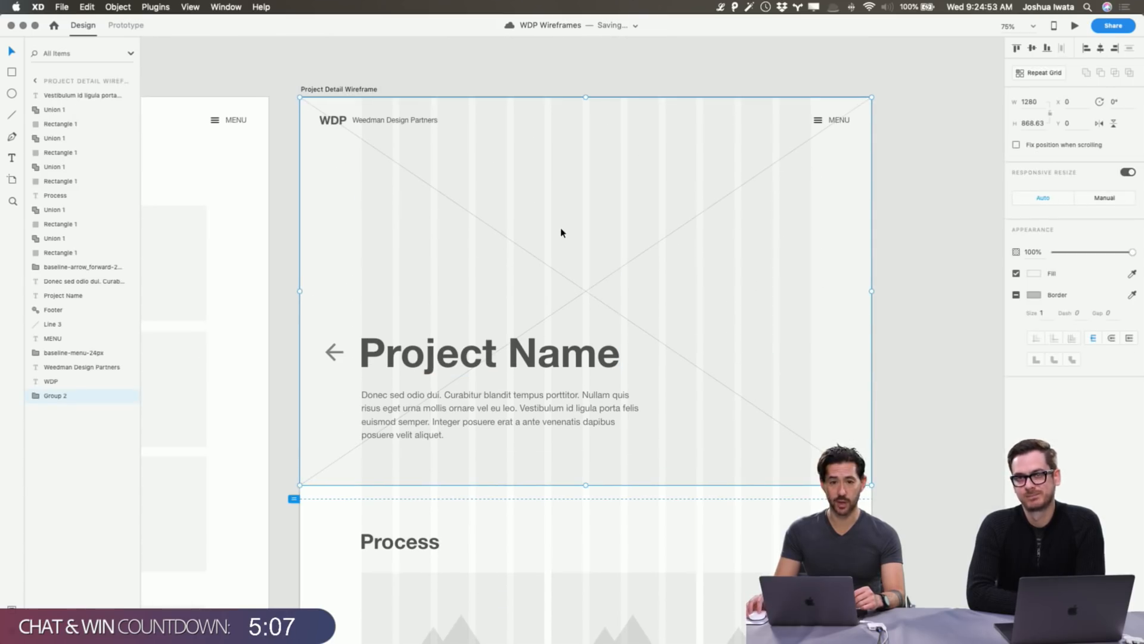
scroll(562, 232, "right", 1)
scroll(562, 232, "down", 4)
scroll(562, 232, "down", 3)
scroll(562, 232, "right", 2)
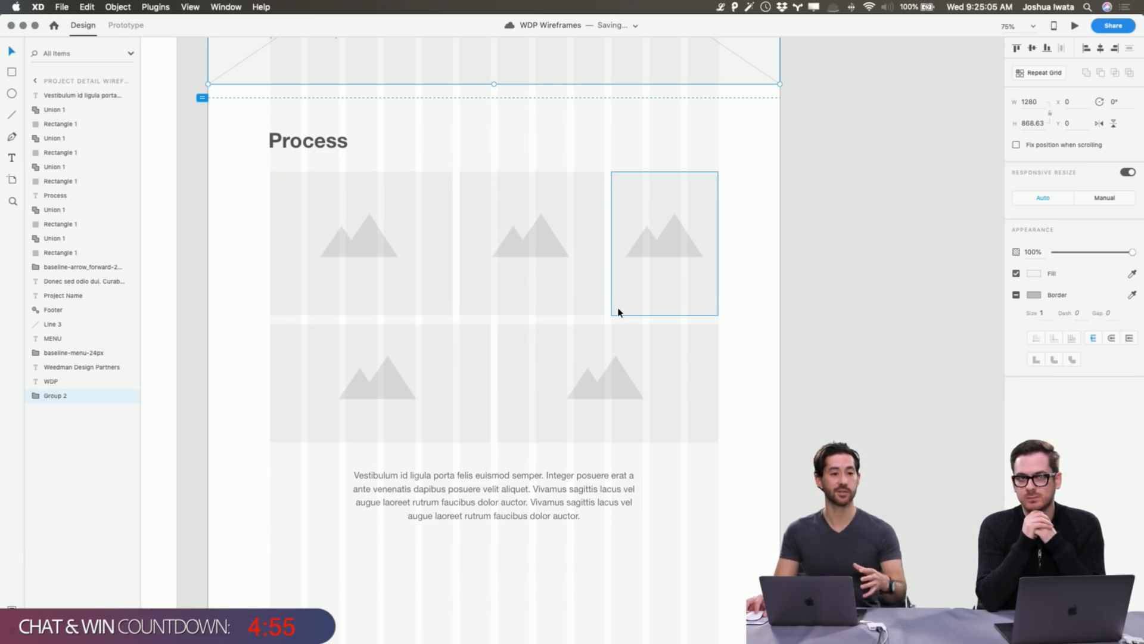
scroll(618, 312, "right", 2)
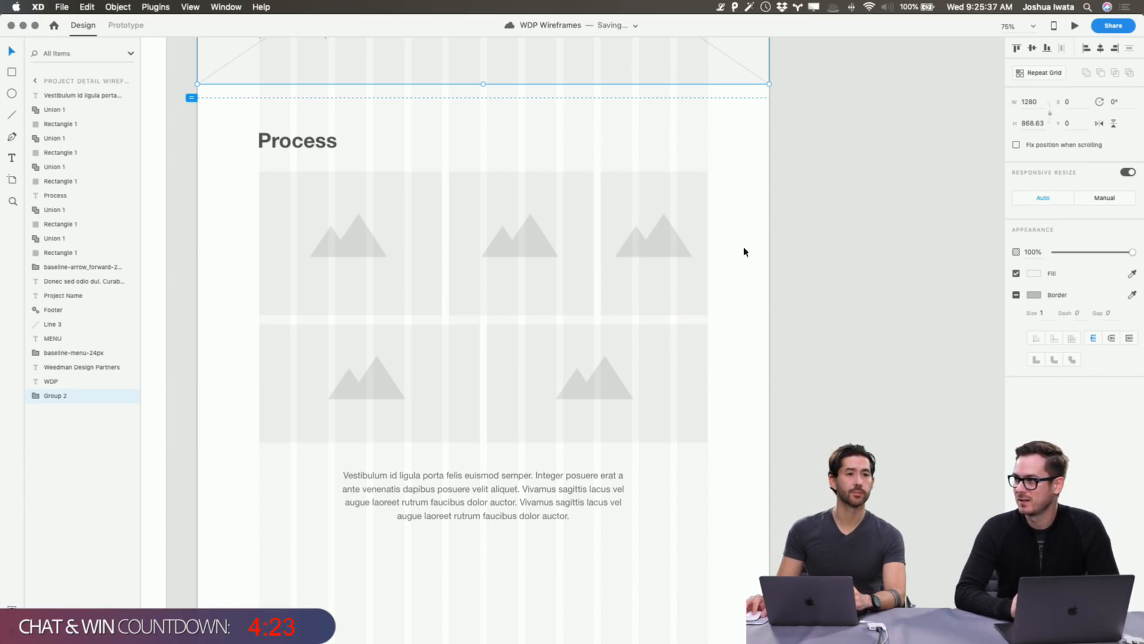
scroll(764, 259, "down", 3)
scroll(764, 259, "down", 3)
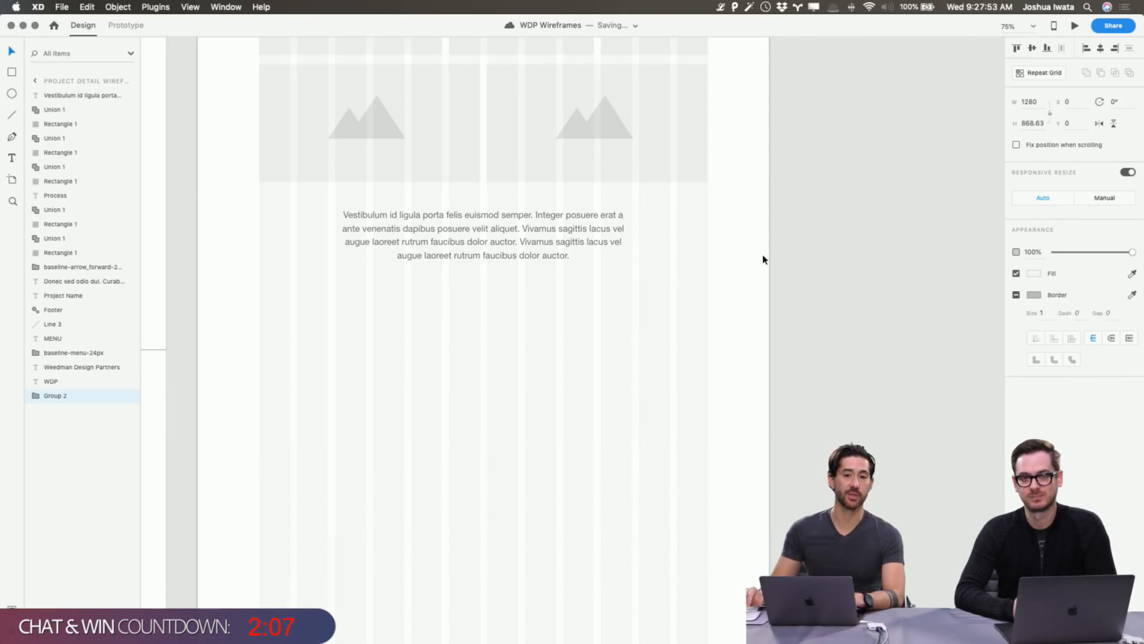
scroll(763, 260, "up", 5)
scroll(756, 259, "up", 1)
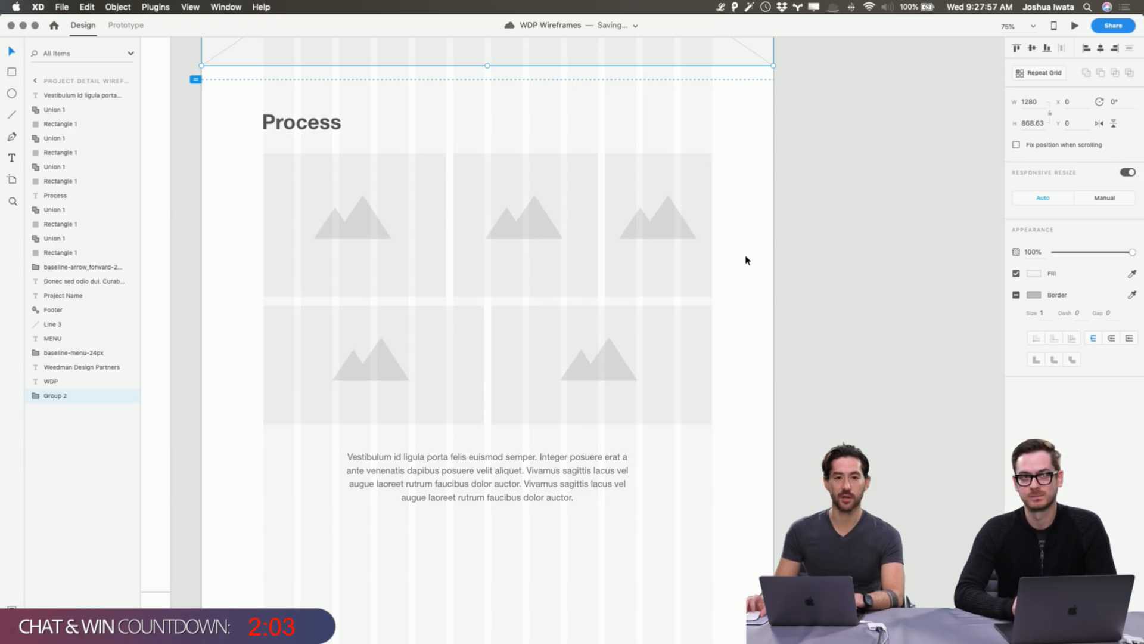
scroll(746, 260, "down", 6)
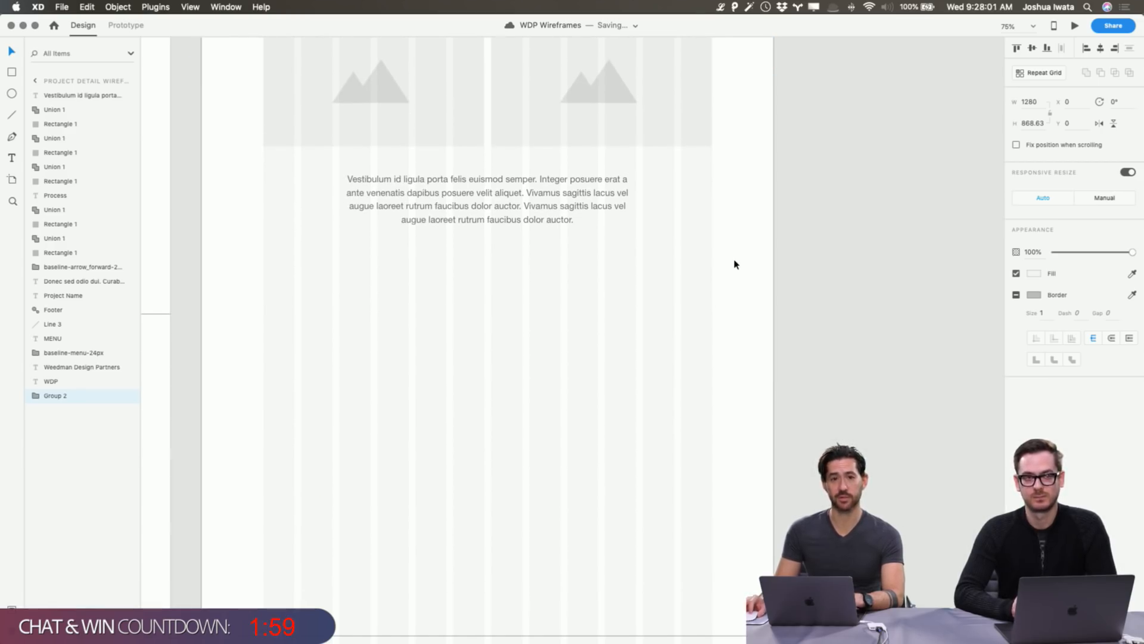
scroll(735, 264, "left", 3)
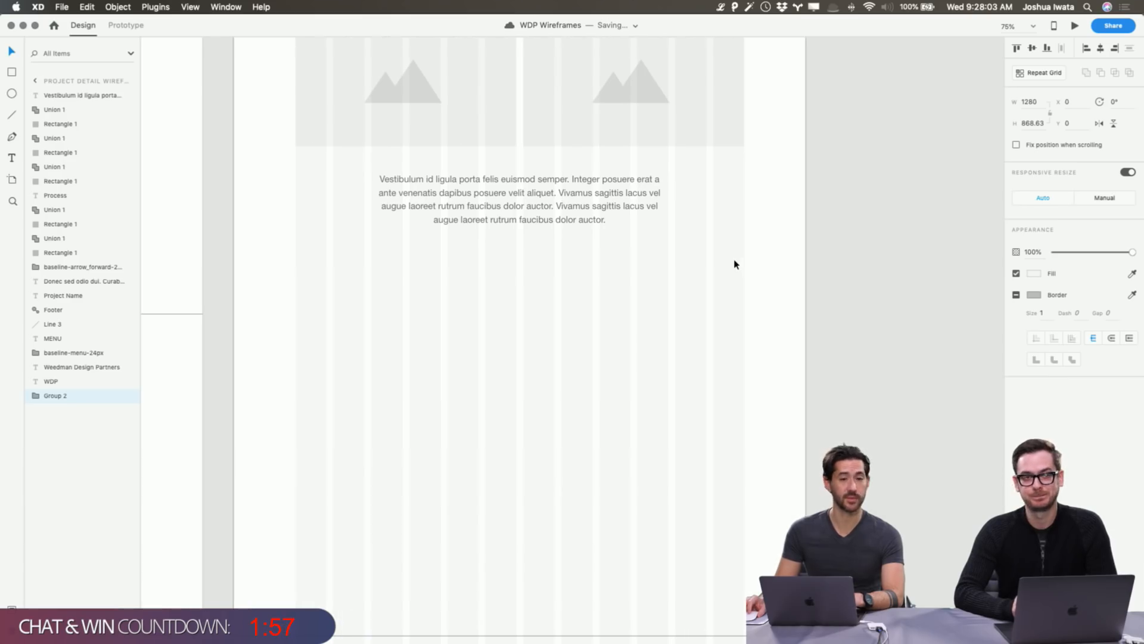
scroll(596, 355, "up", 5)
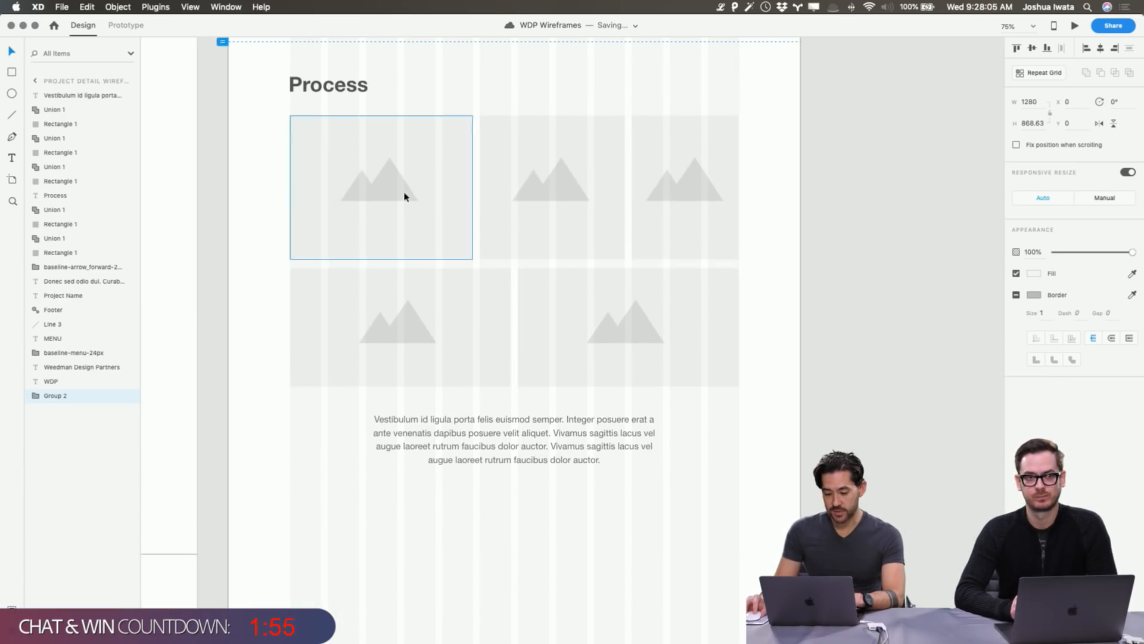
Duplicate the Process heading below its paragraph and retype the copy as 'The Result'.
left_click(328, 81)
key("cmd+d")
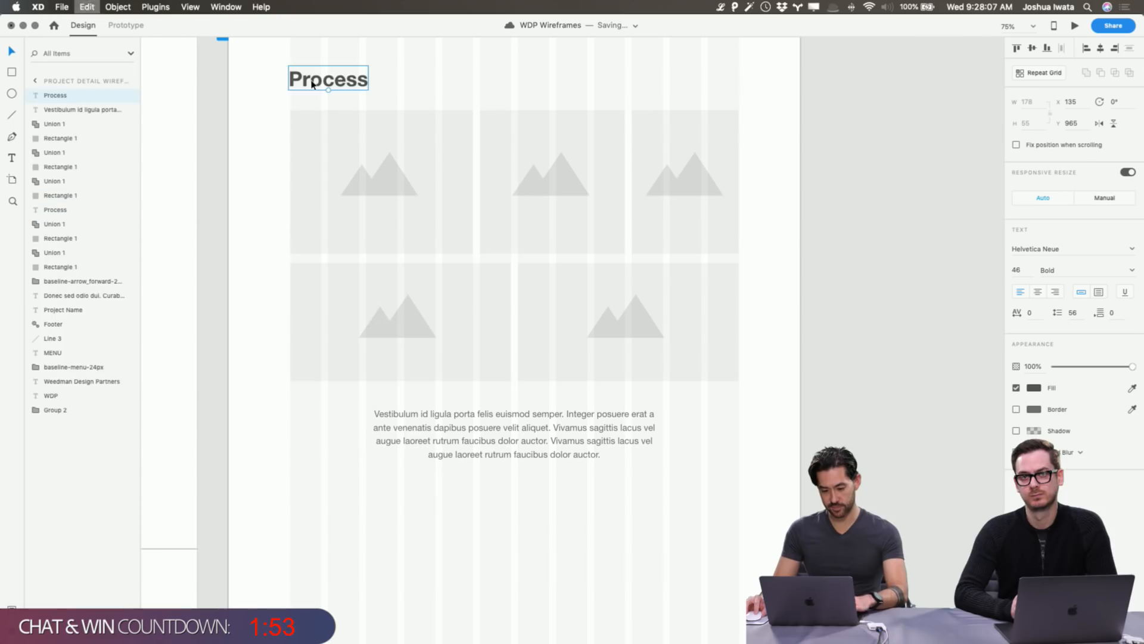
left_click_drag(363, 83, 376, 516)
scroll(396, 500, "down", 4)
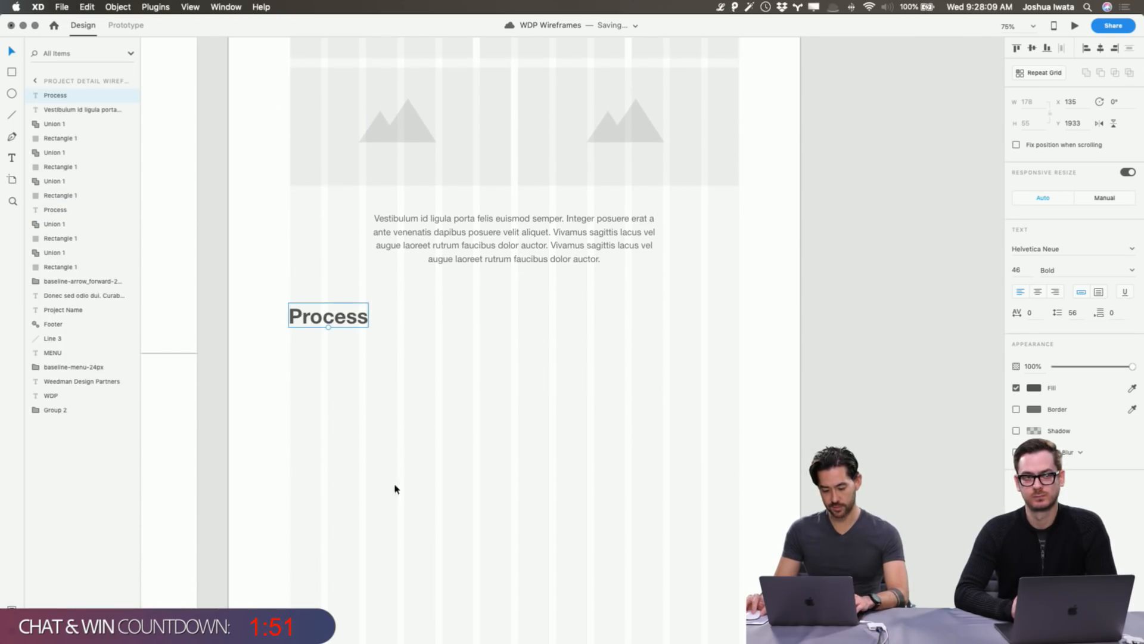
double_click(351, 319)
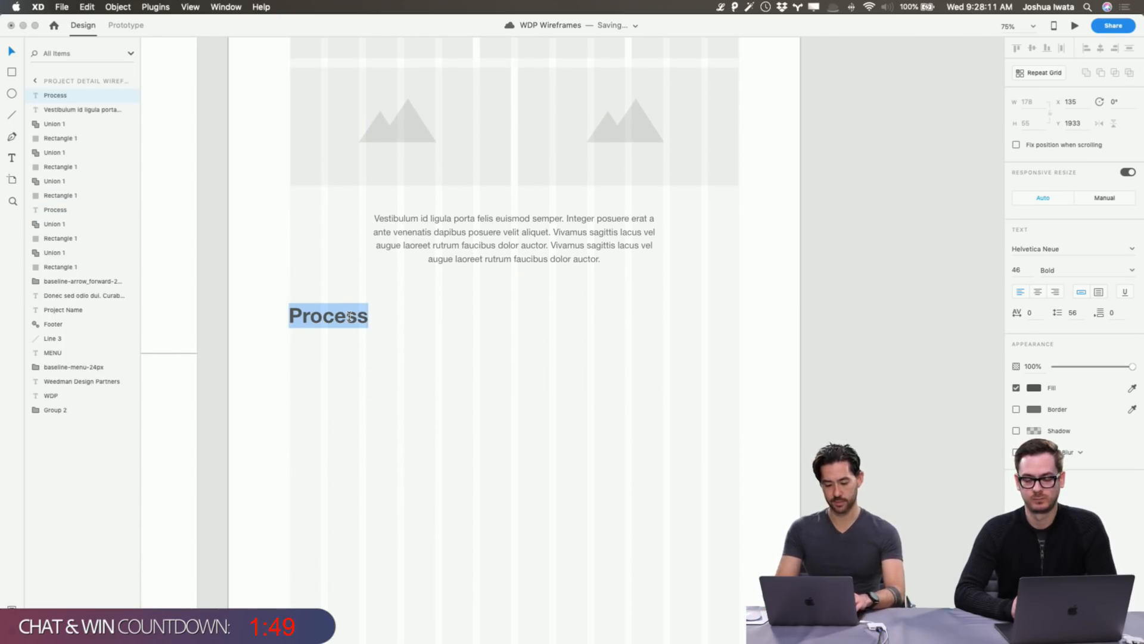
type("The")
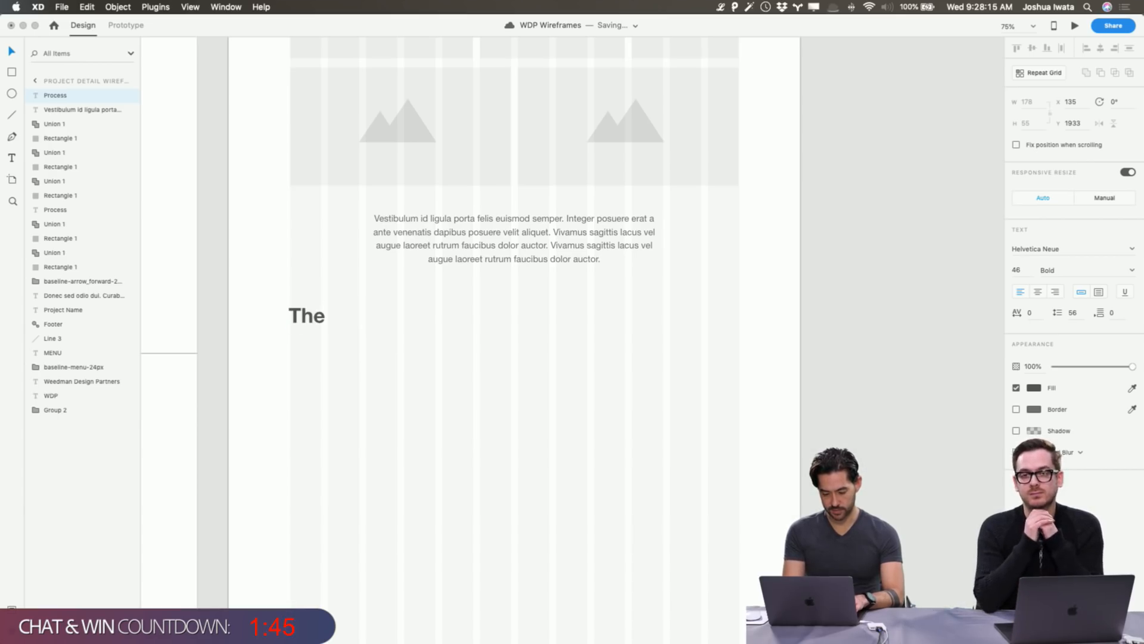
type(" Result")
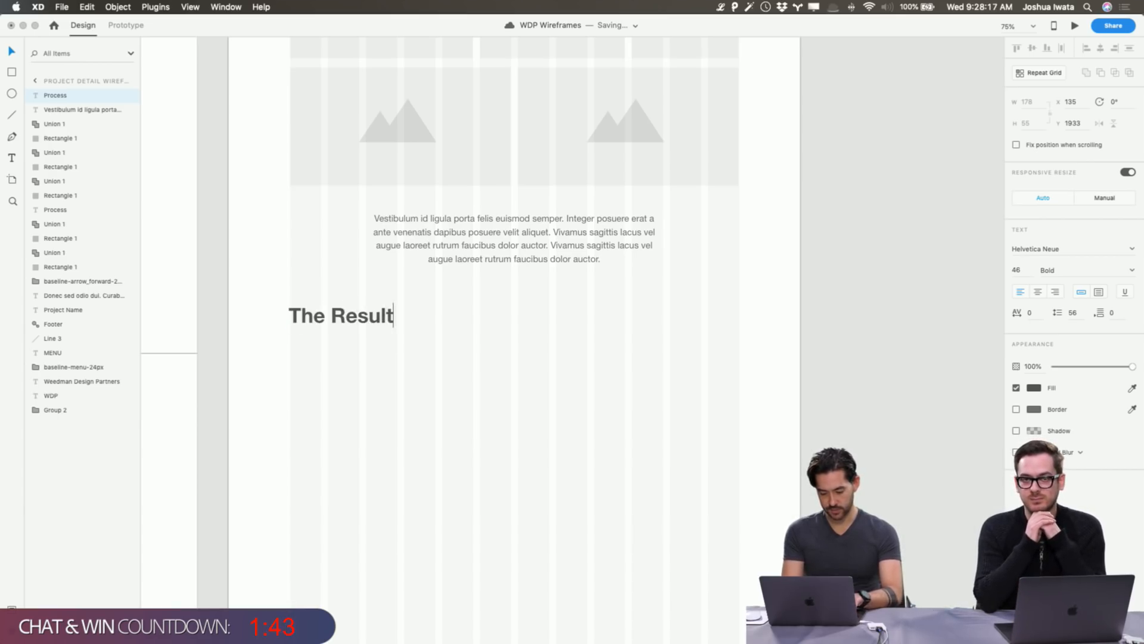
key("Escape")
left_click(500, 409)
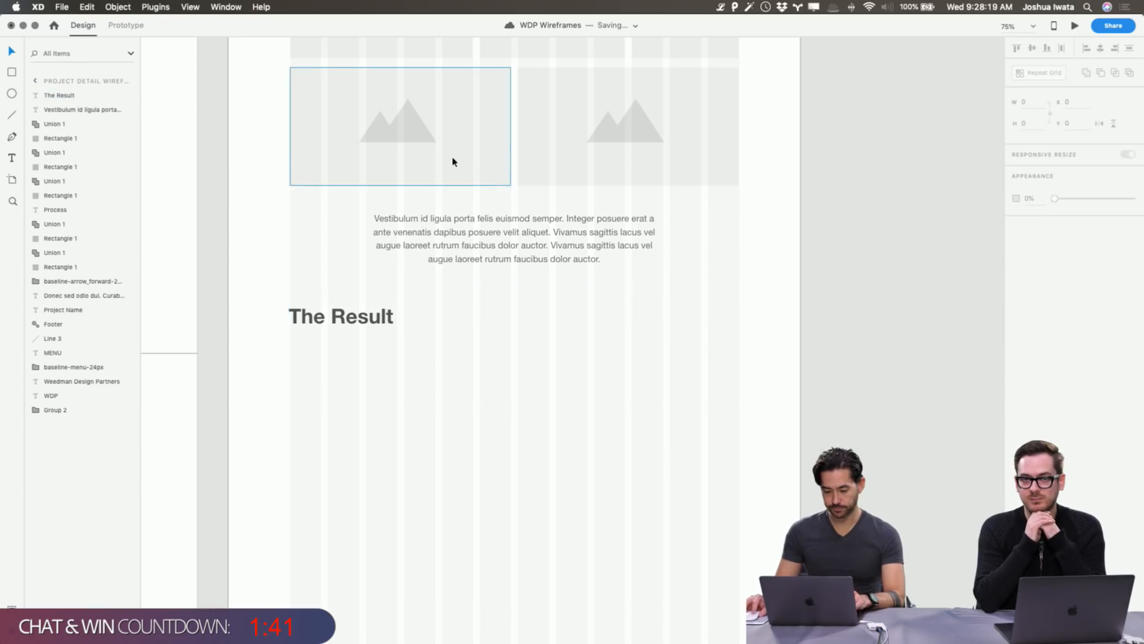
Duplicate the left image placeholder, group it, and place the copy below 'The Result'.
double_click(396, 123)
left_click(471, 130, "shift")
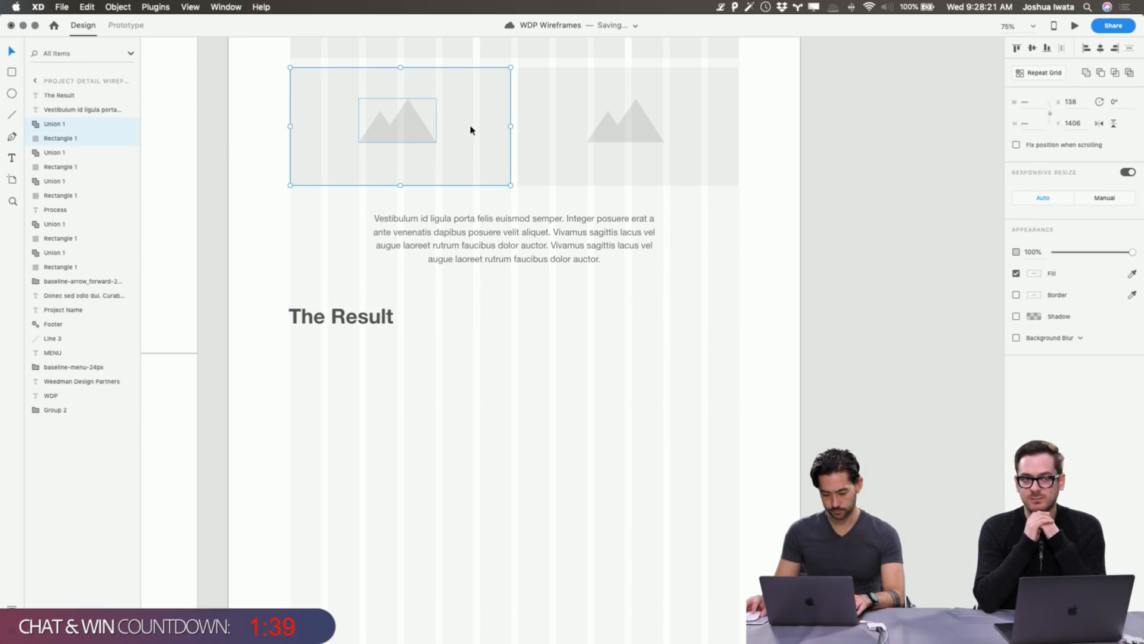
key("super+d")
left_click_drag(471, 130, 465, 406)
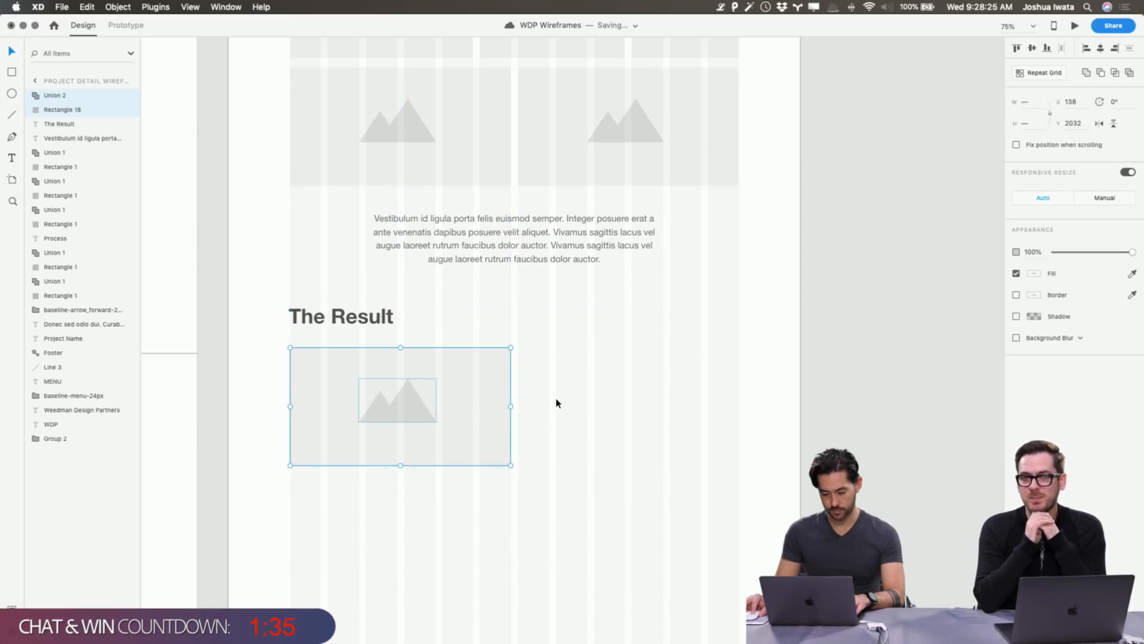
key("super+g")
left_click(546, 402)
Set the placeholder's mountain icon to Manual resizing.
double_click(398, 403)
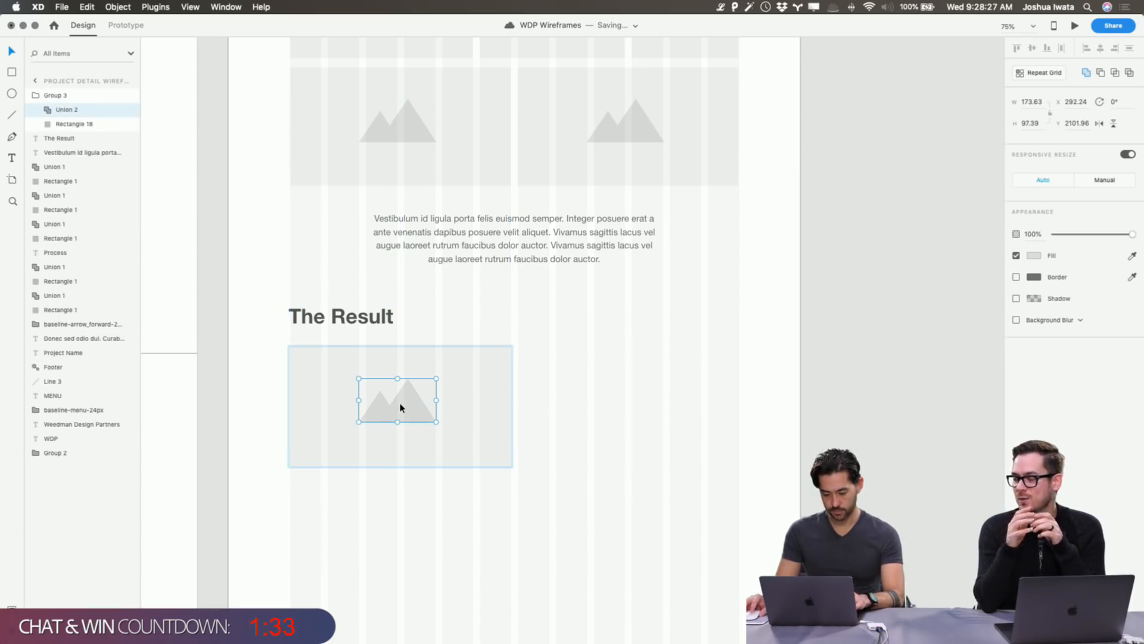
left_click(1102, 180)
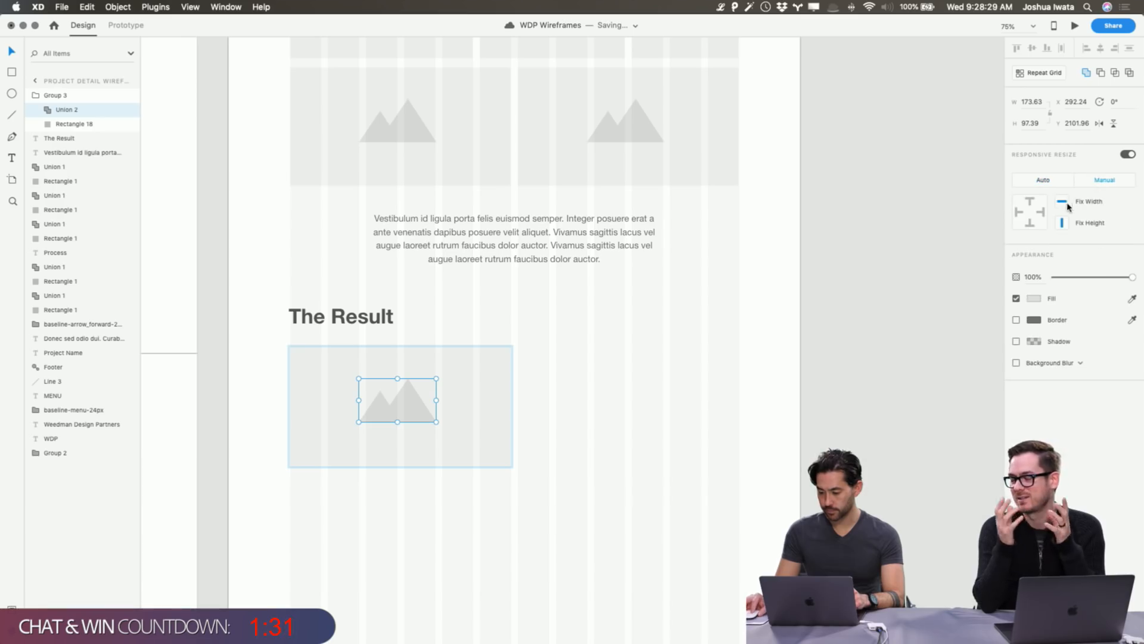
left_click(741, 360)
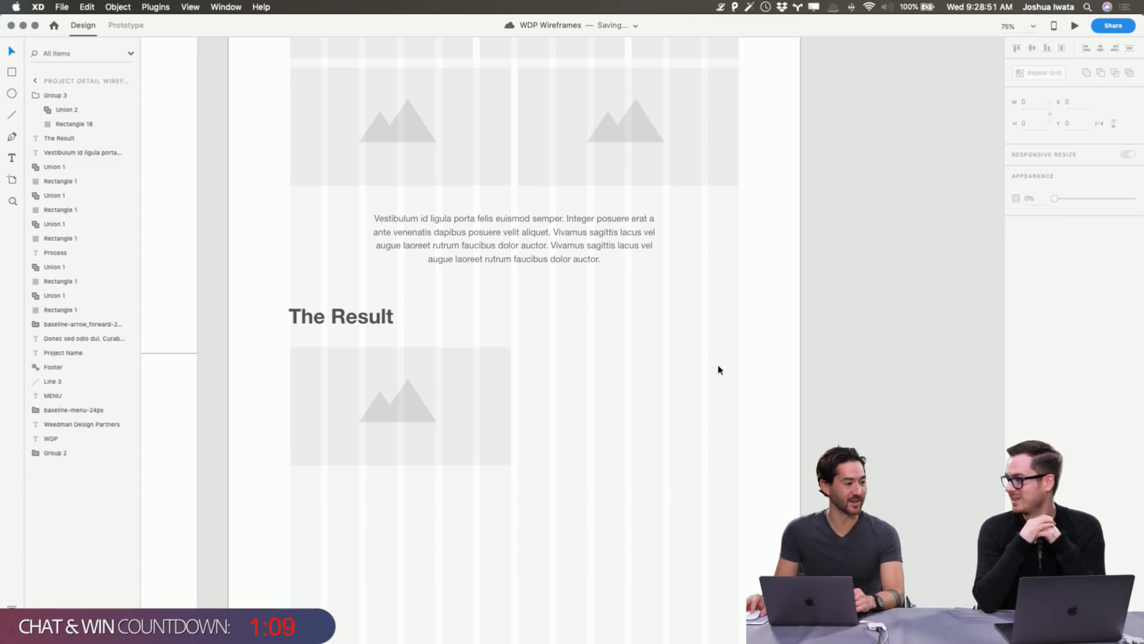
Enlarge the image placeholder to the full 1004 content width and about 640 tall.
left_click(488, 432)
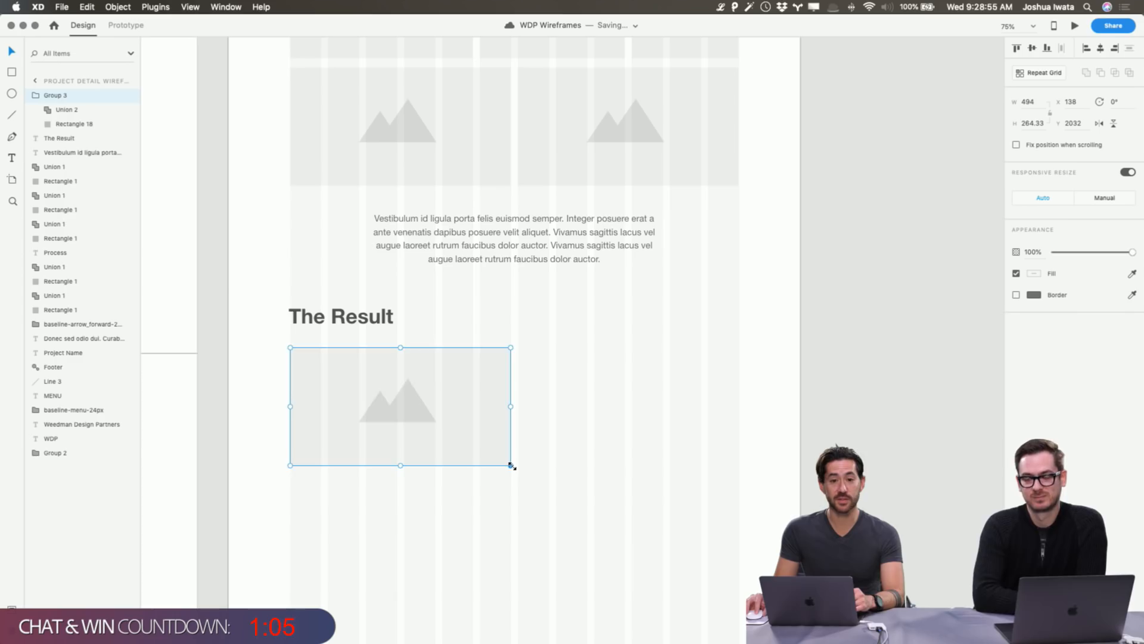
left_click_drag(510, 466, 552, 528)
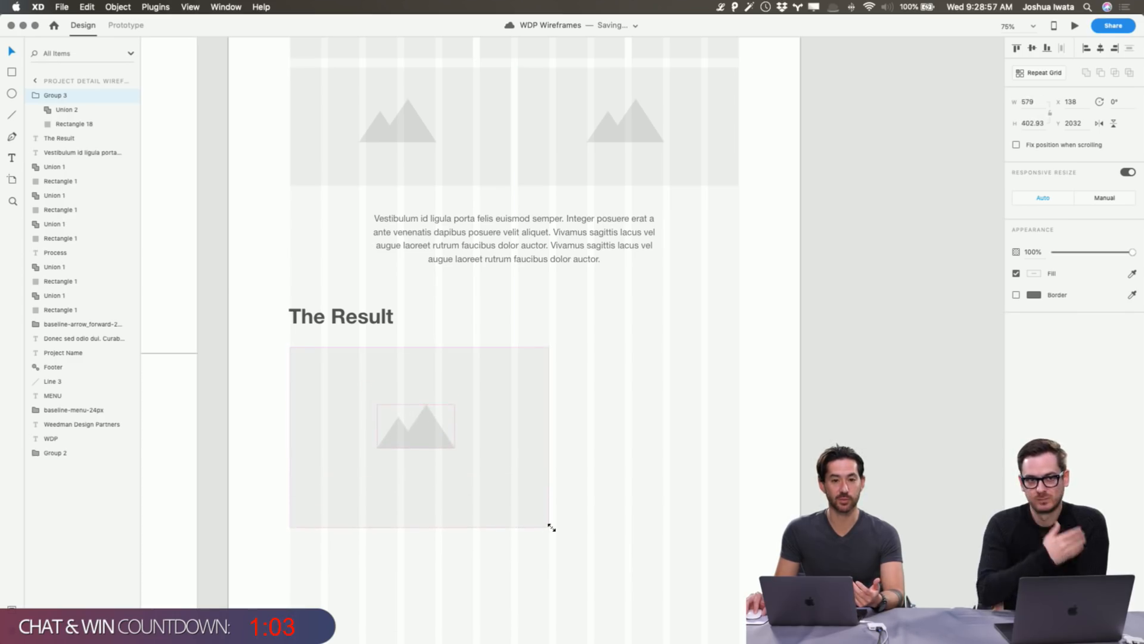
left_click(626, 473)
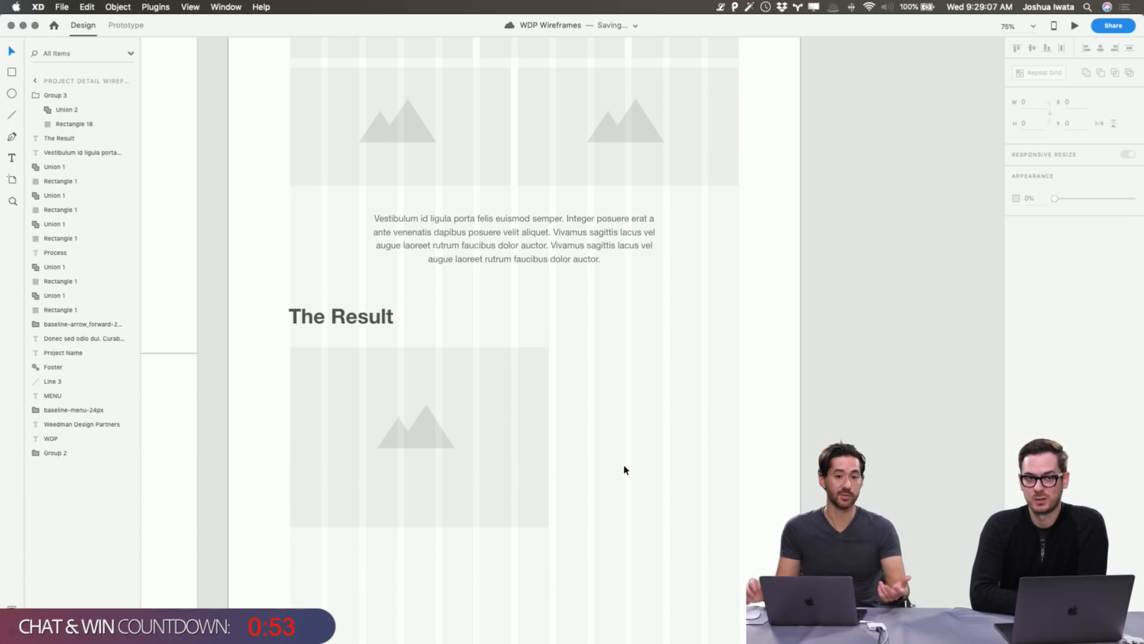
left_click(530, 429)
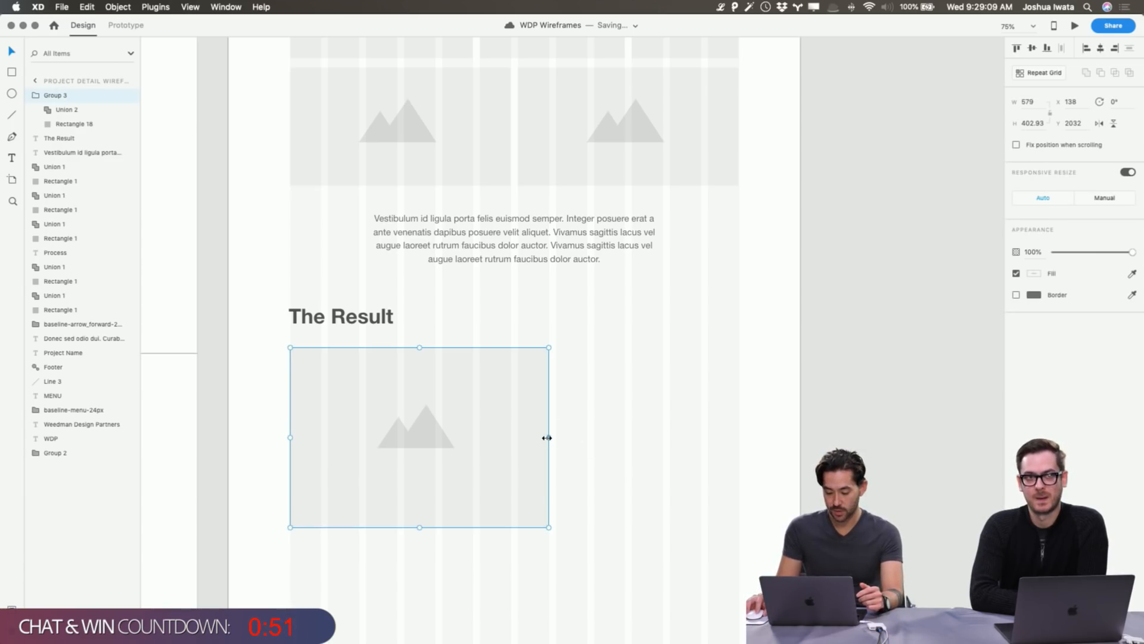
left_click_drag(547, 437, 738, 437)
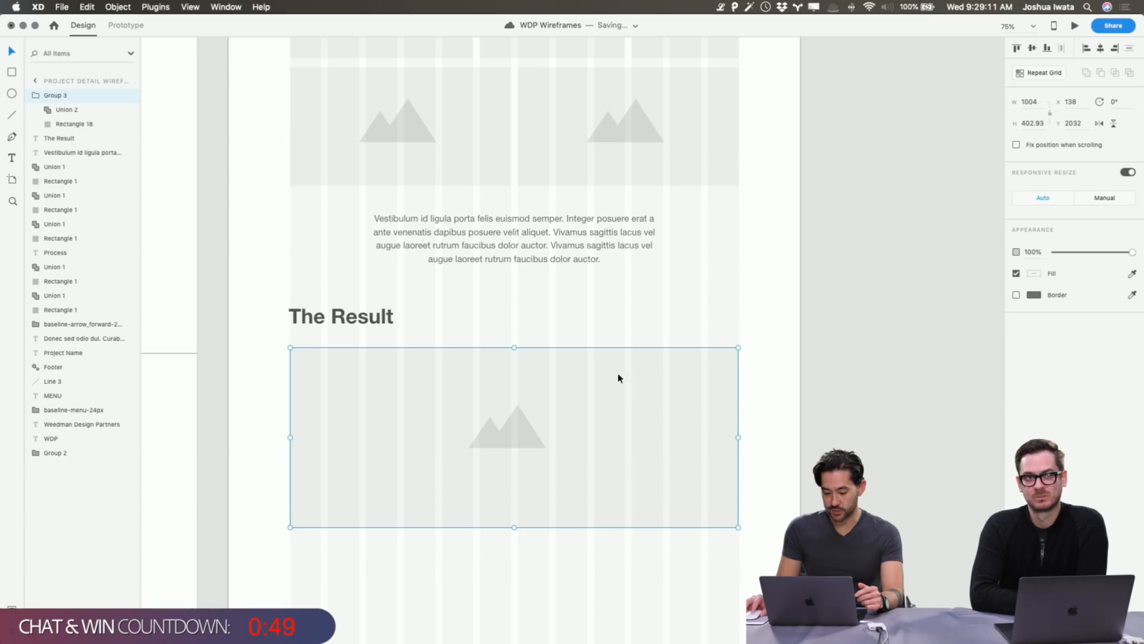
scroll(546, 350, "up", 5)
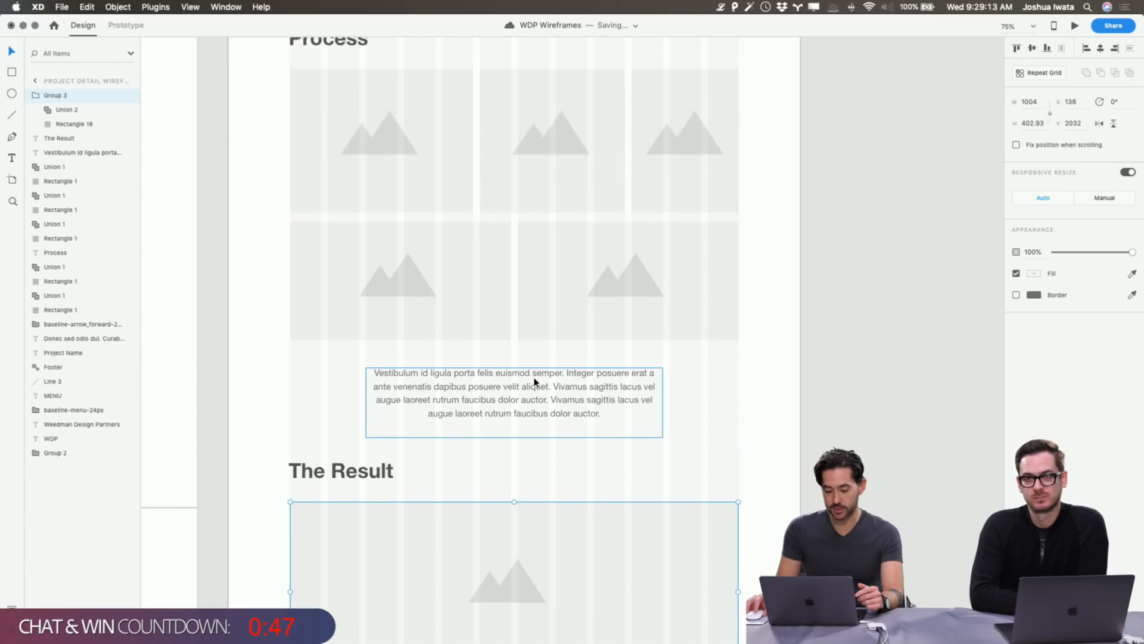
scroll(535, 382, "up", 4)
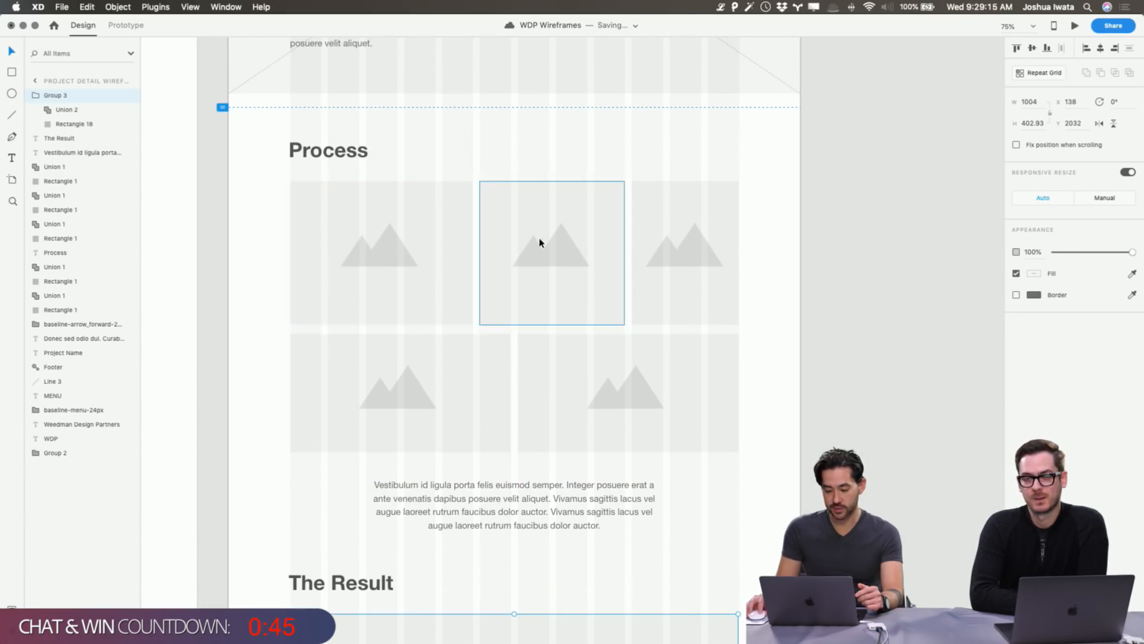
scroll(460, 447, "down", 12)
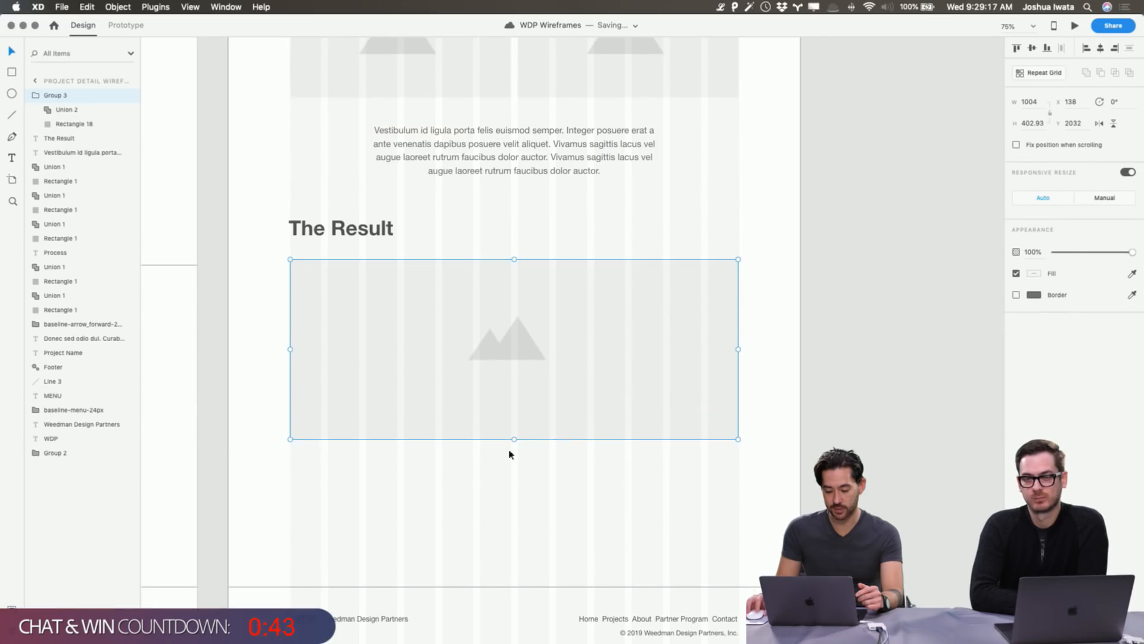
left_click_drag(513, 439, 514, 544)
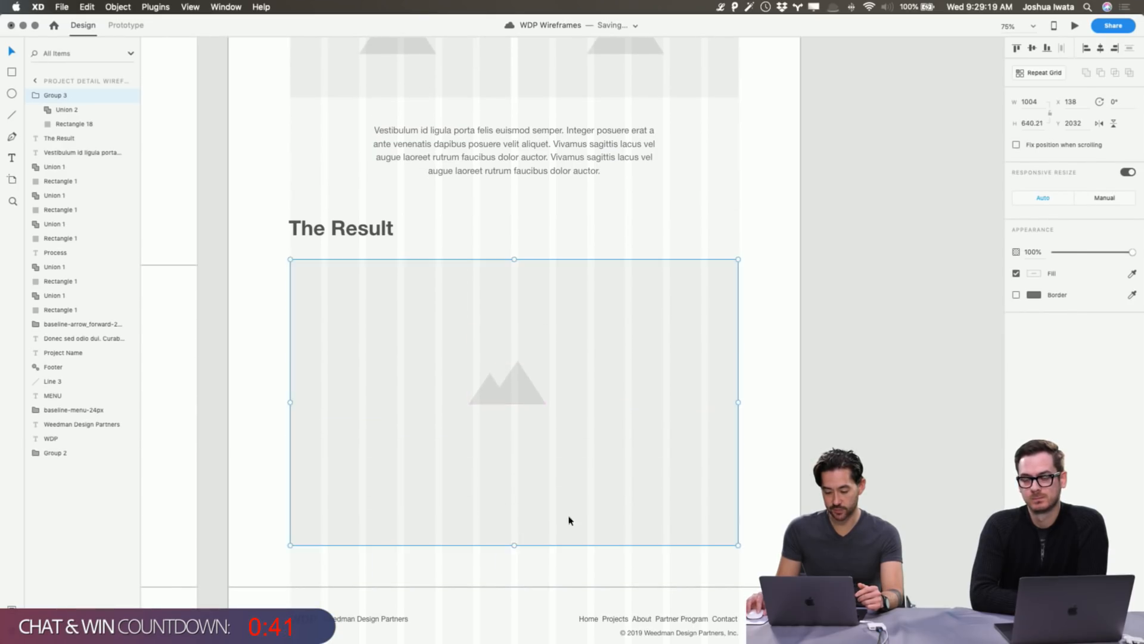
left_click(952, 387)
scroll(554, 222, "up", 20)
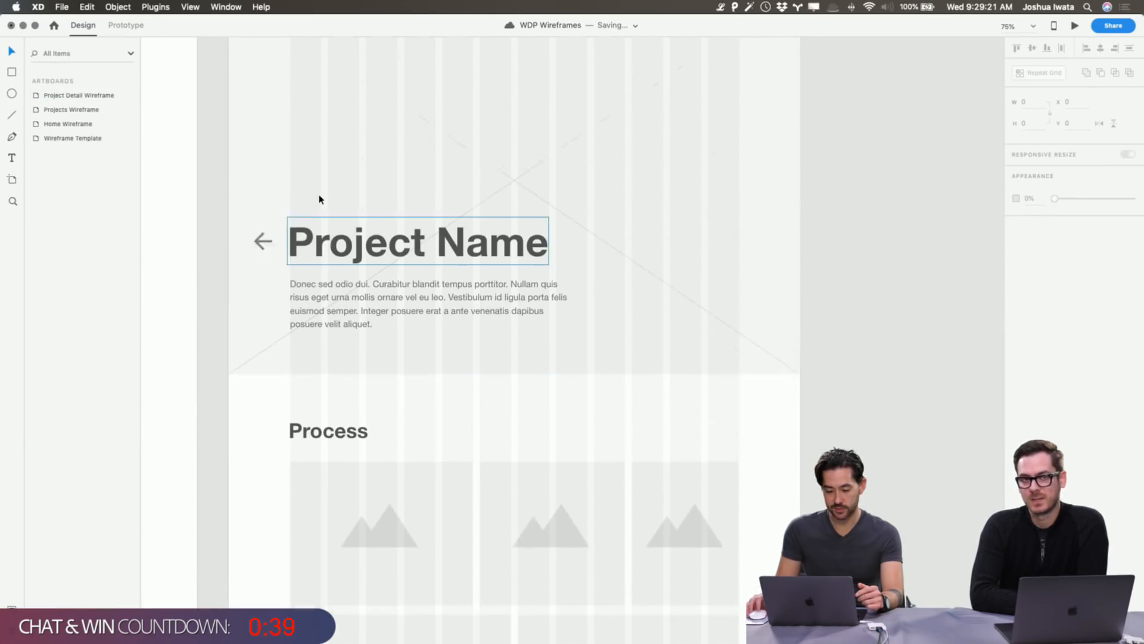
Lengthen the Project Detail Wireframe artboard to a height of 5073.
left_click(249, 75)
scroll(310, 284, "down", 20)
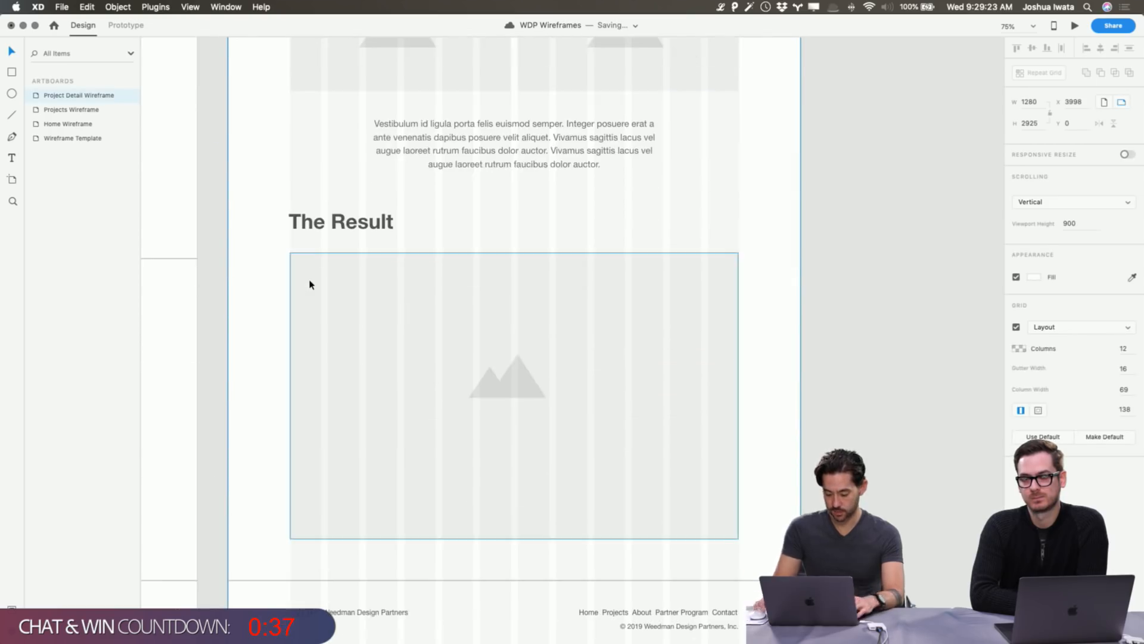
scroll(310, 284, "down", 8)
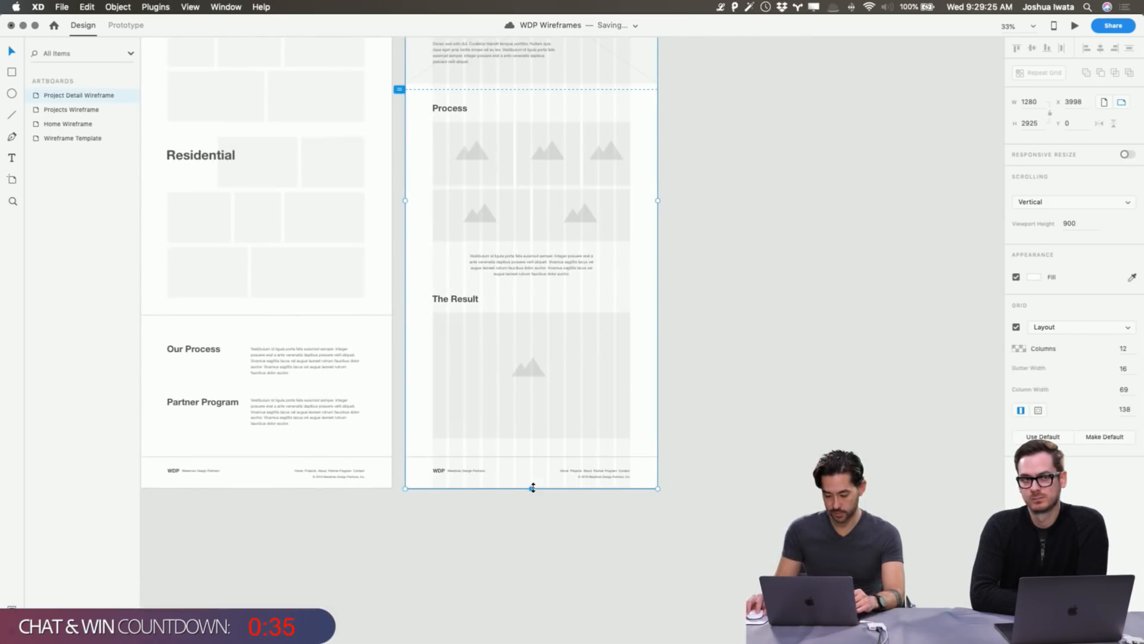
left_click_drag(532, 489, 532, 642)
scroll(577, 498, "down", 10)
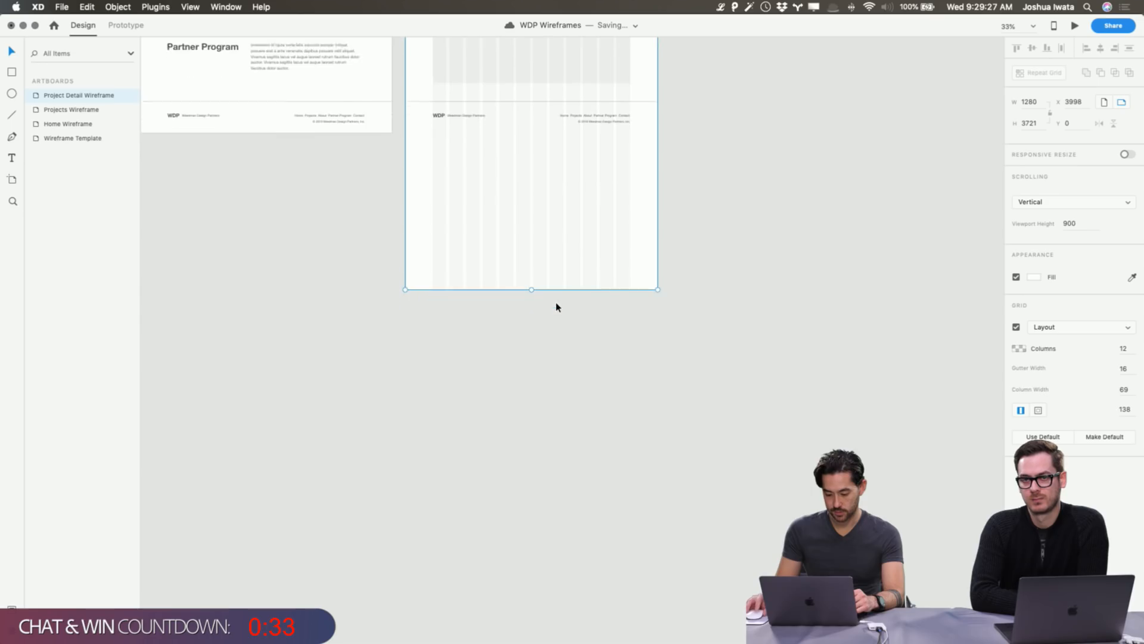
left_click_drag(531, 279, 538, 554)
scroll(557, 286, "up", 10)
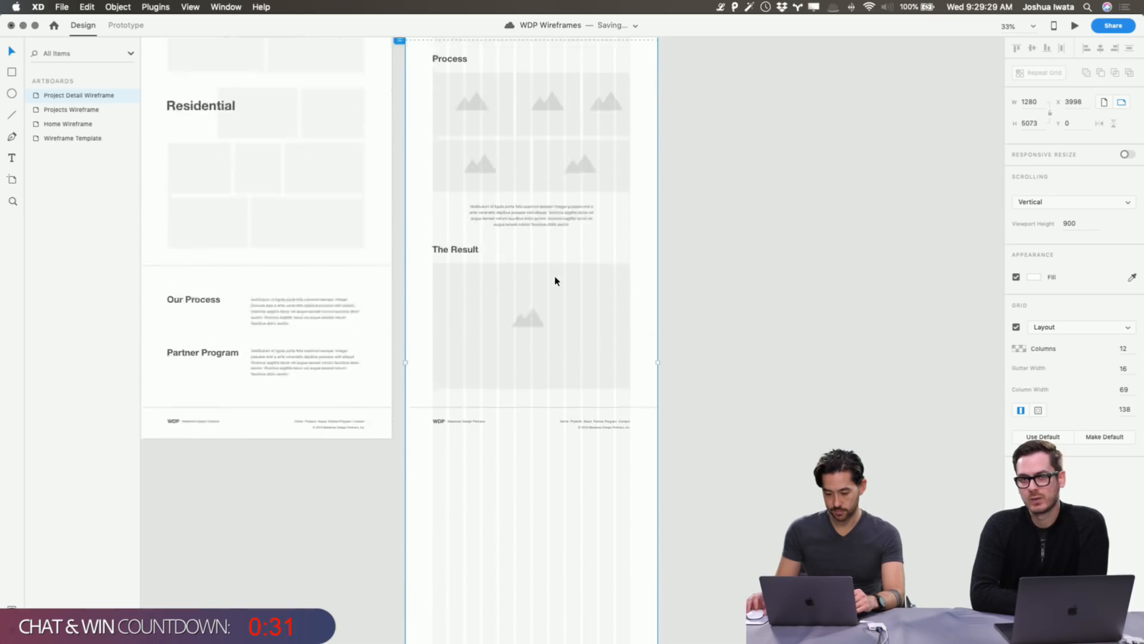
scroll(733, 345, "up", 5)
scroll(723, 356, "down", 10)
left_click(723, 355)
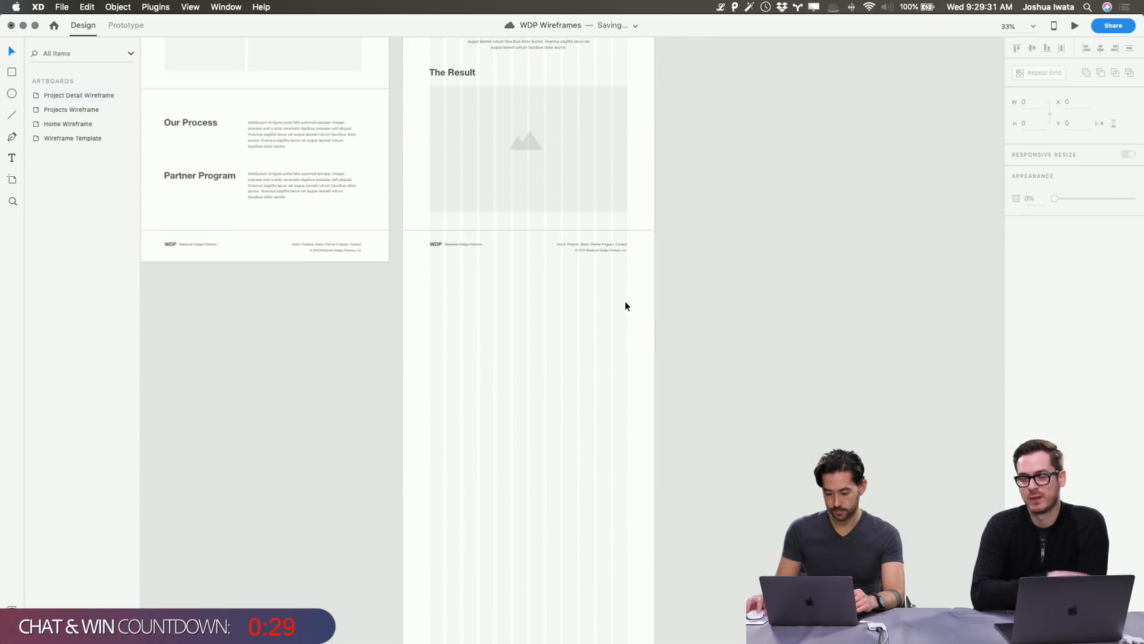
Move the WDP footer down to the artboard's new bottom edge.
left_click_drag(625, 306, 463, 571)
scroll(469, 535, "down", 10)
left_click_drag(462, 208, 463, 311)
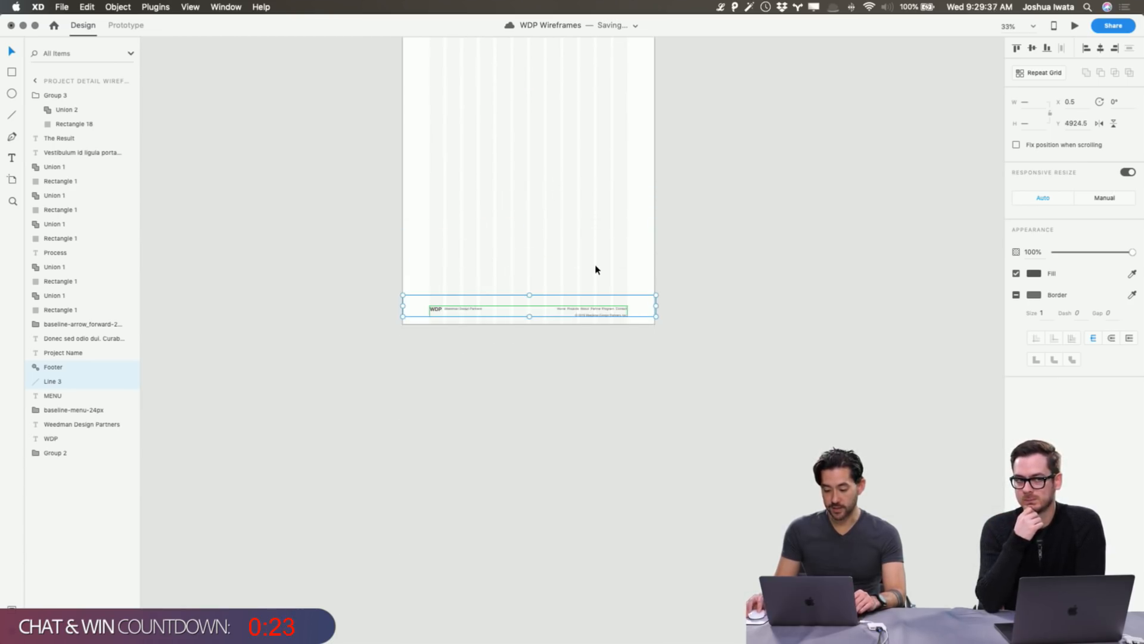
scroll(596, 269, "right", 2)
left_click(712, 235)
scroll(744, 219, "up", 2)
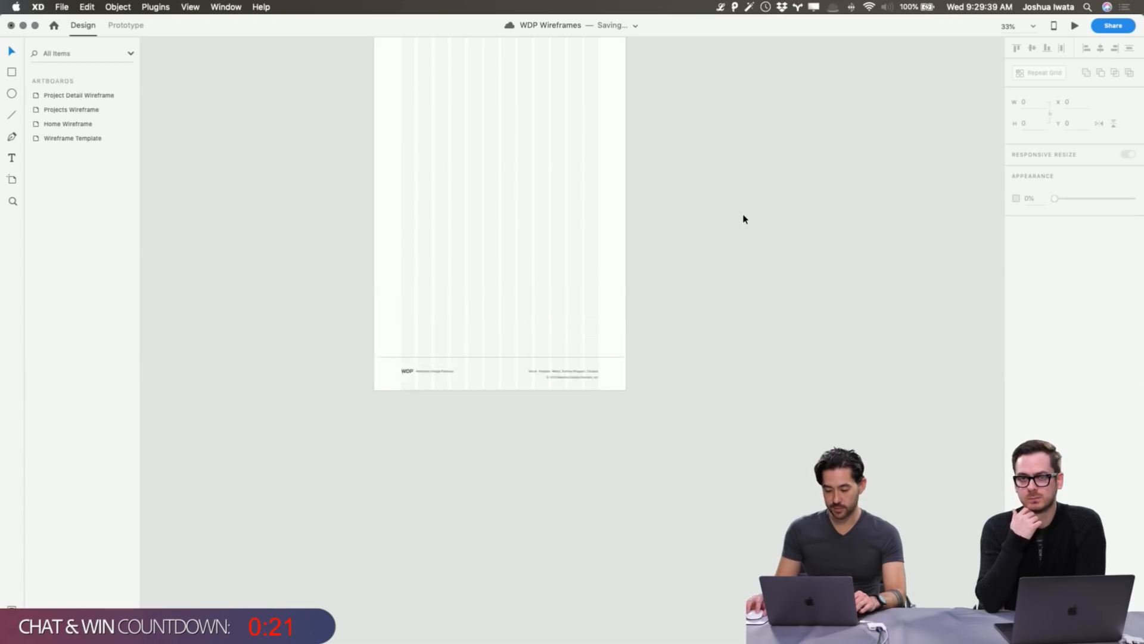
scroll(743, 218, "up", 15)
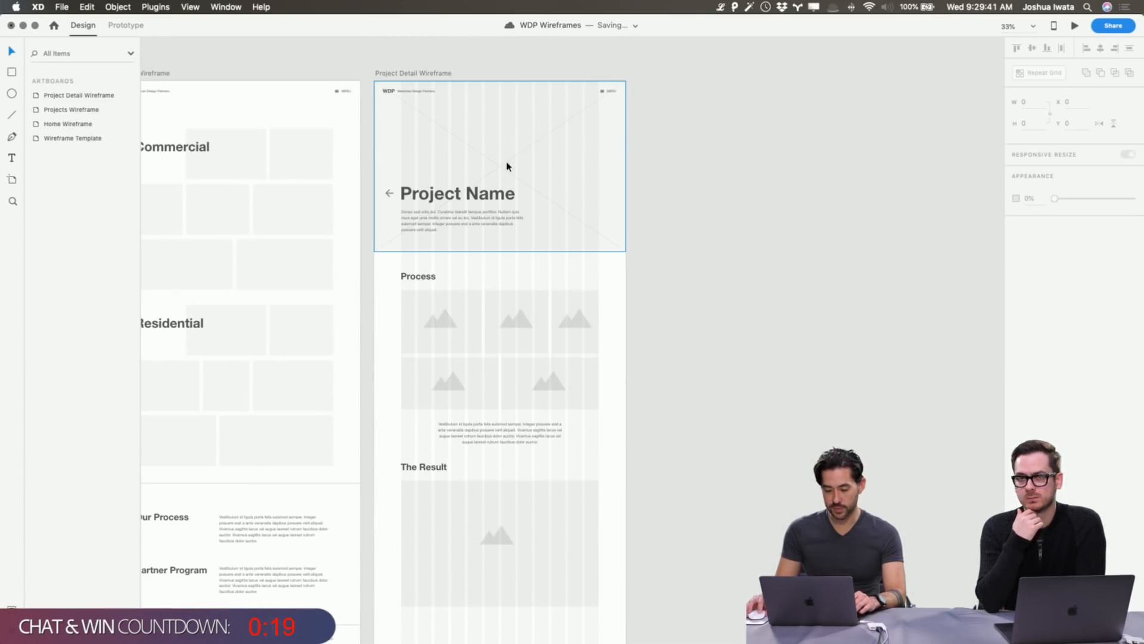
left_click(527, 122)
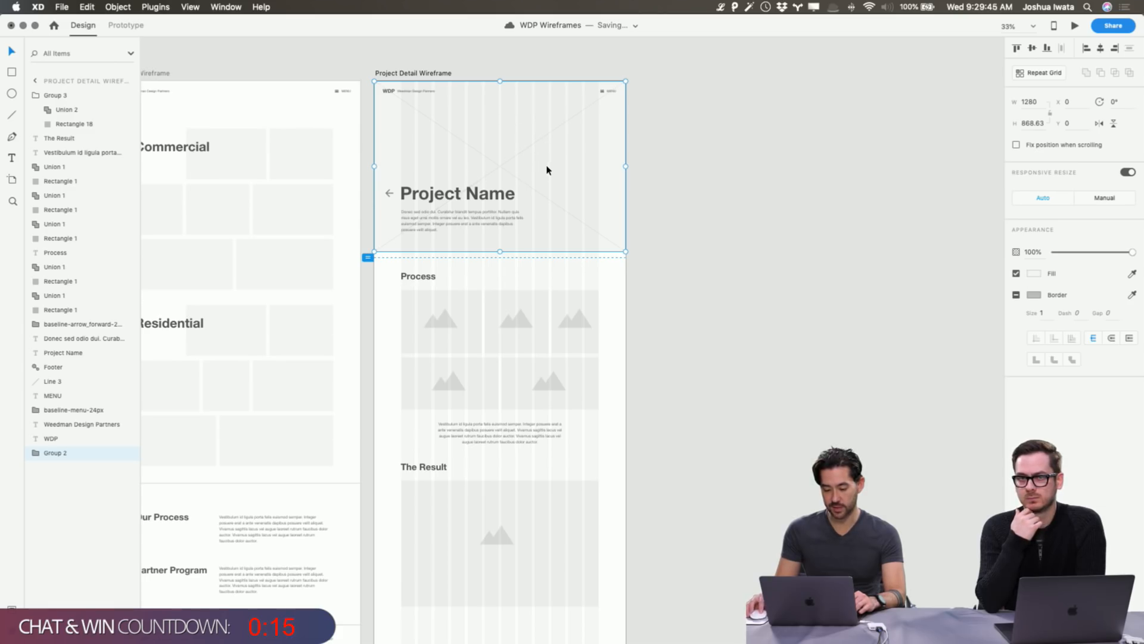
left_click(685, 325)
scroll(686, 324, "up", 1)
scroll(685, 325, "down", 5)
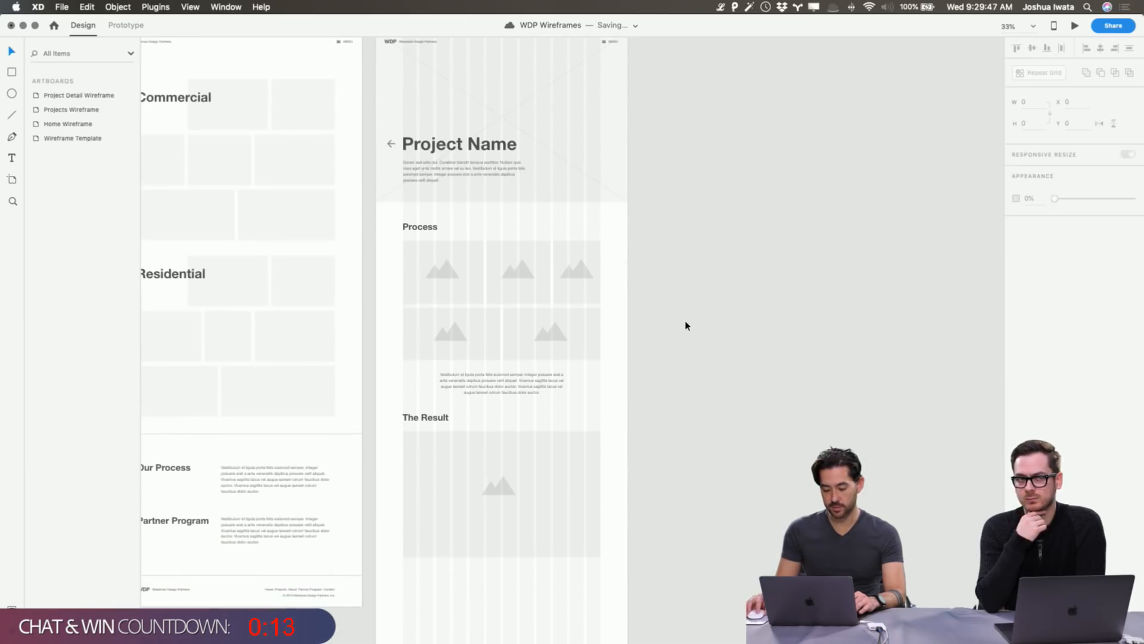
key("super+equal")
key("super+equal")
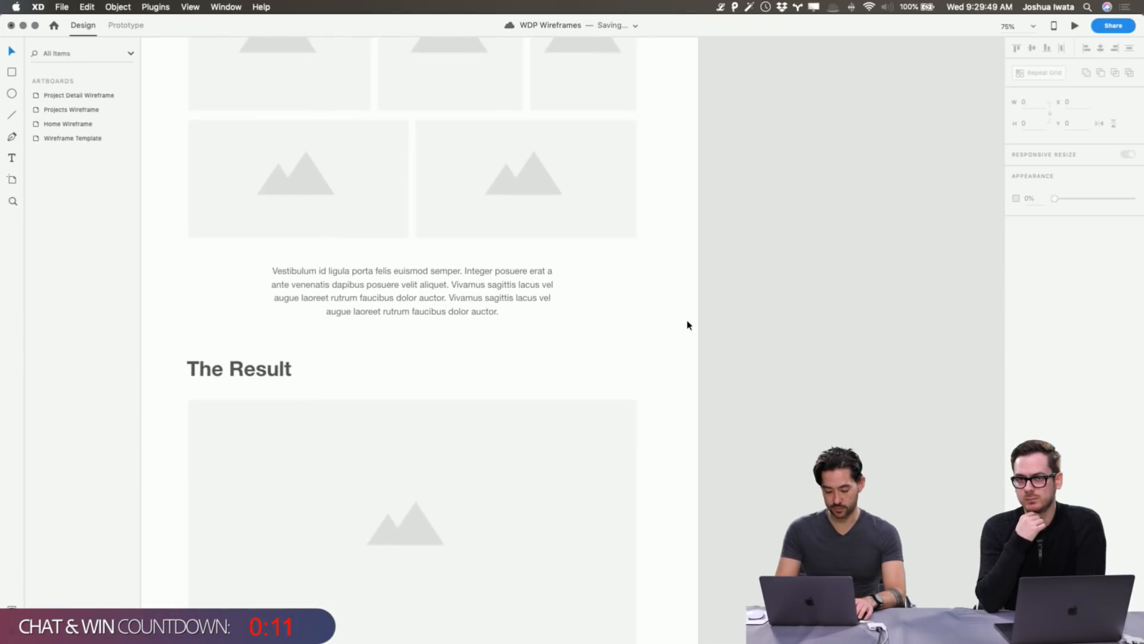
key("shift+super+apostrophe")
scroll(687, 325, "left", 6)
scroll(687, 325, "down", 2)
scroll(687, 325, "right", 2)
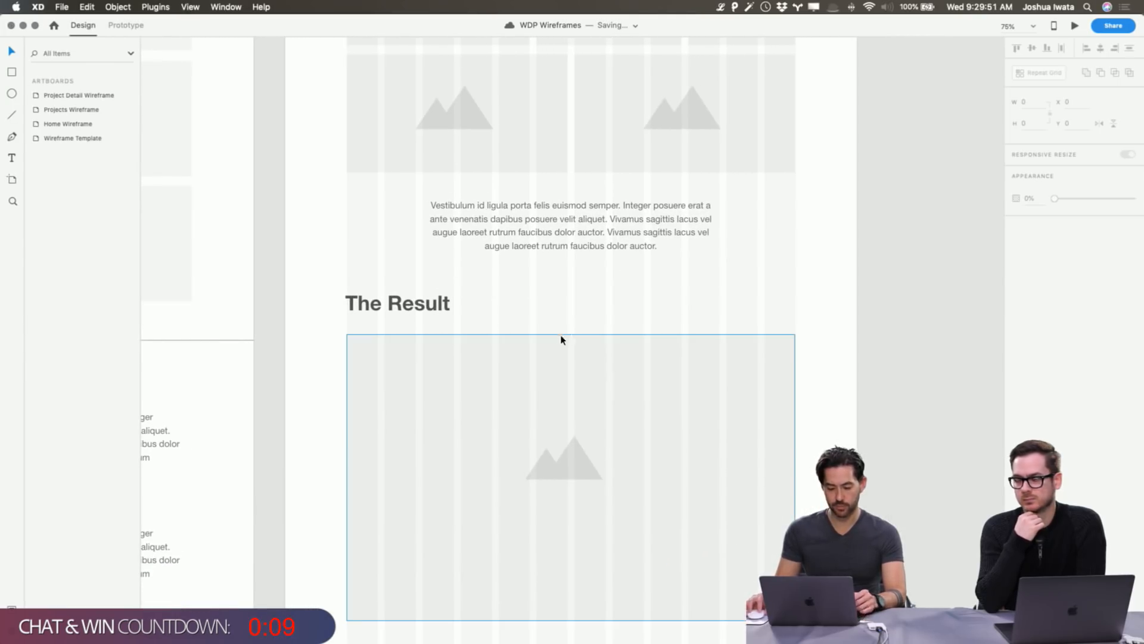
left_click(721, 374)
scroll(721, 375, "down", 5)
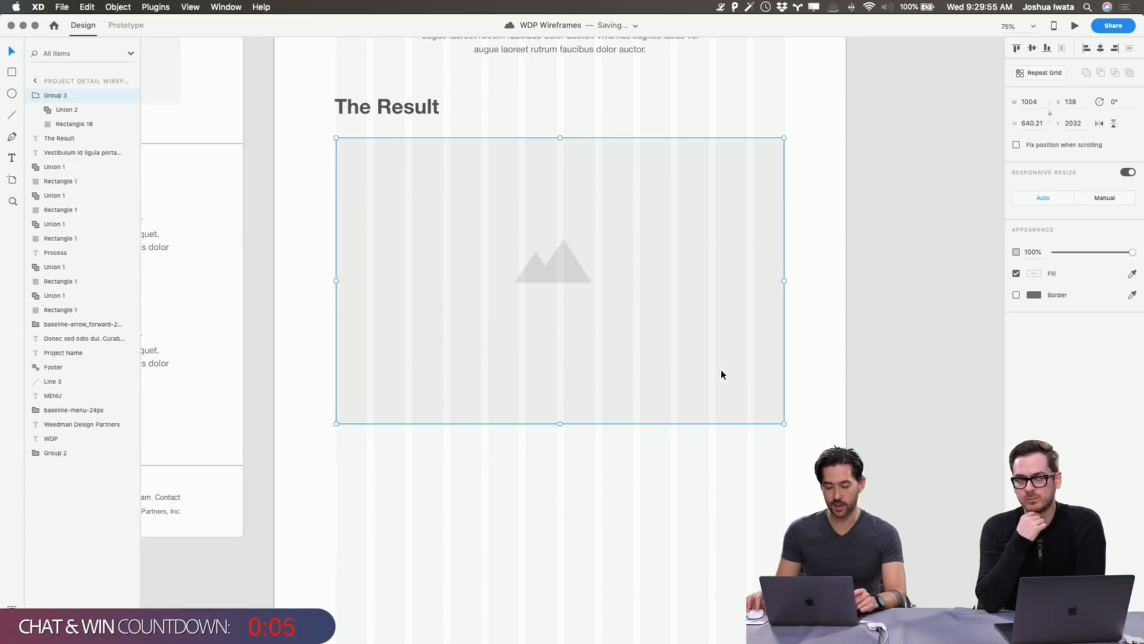
left_click(803, 297)
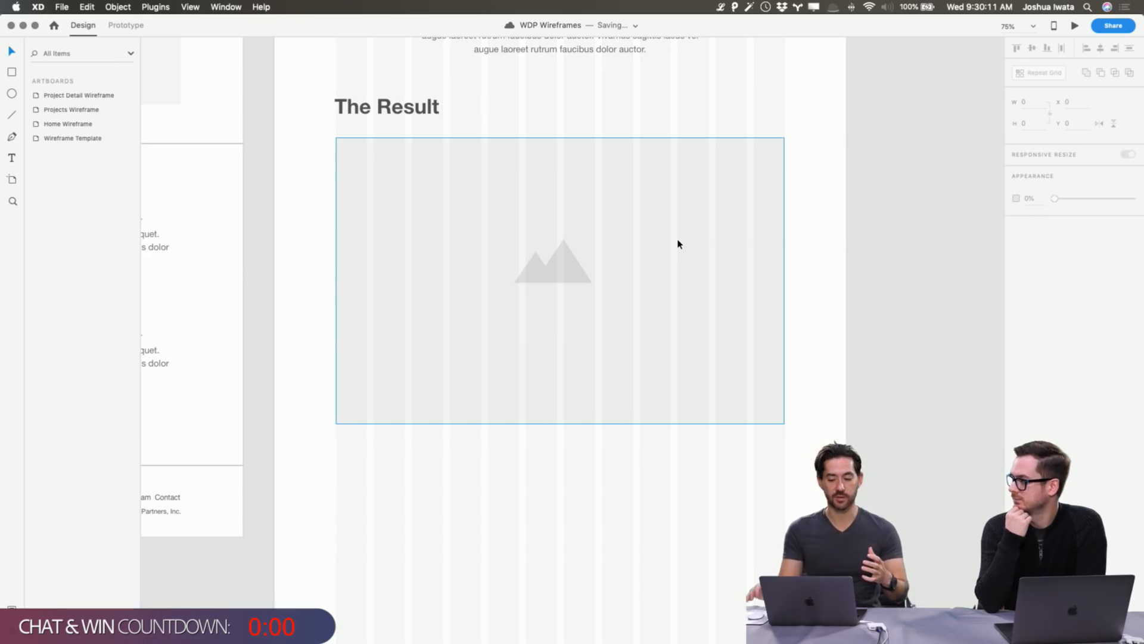
scroll(677, 244, "down", 2)
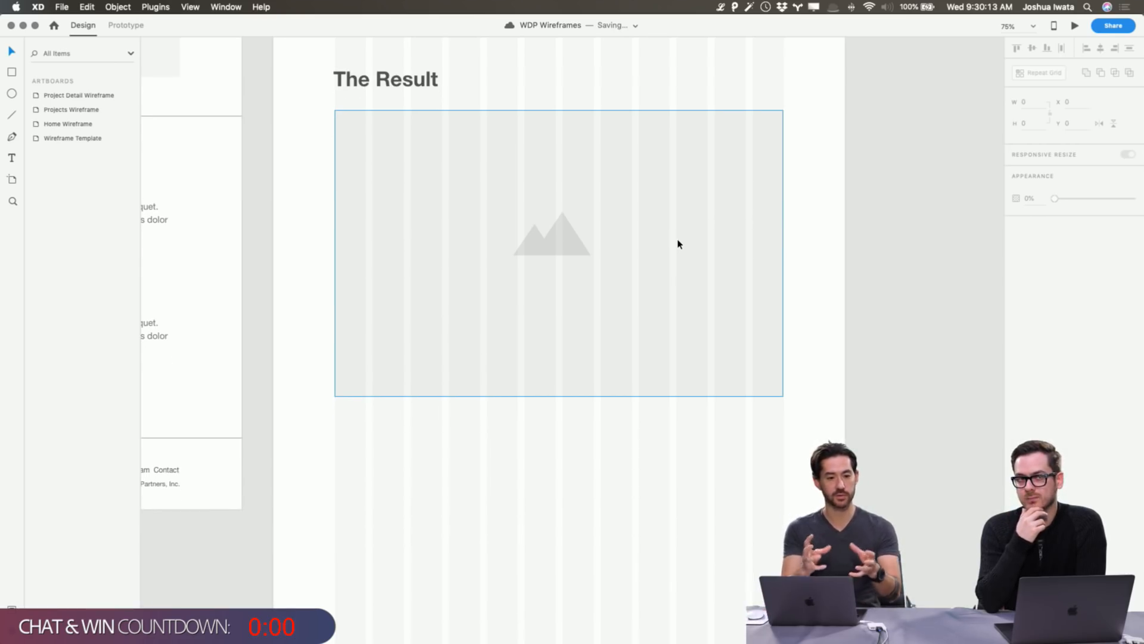
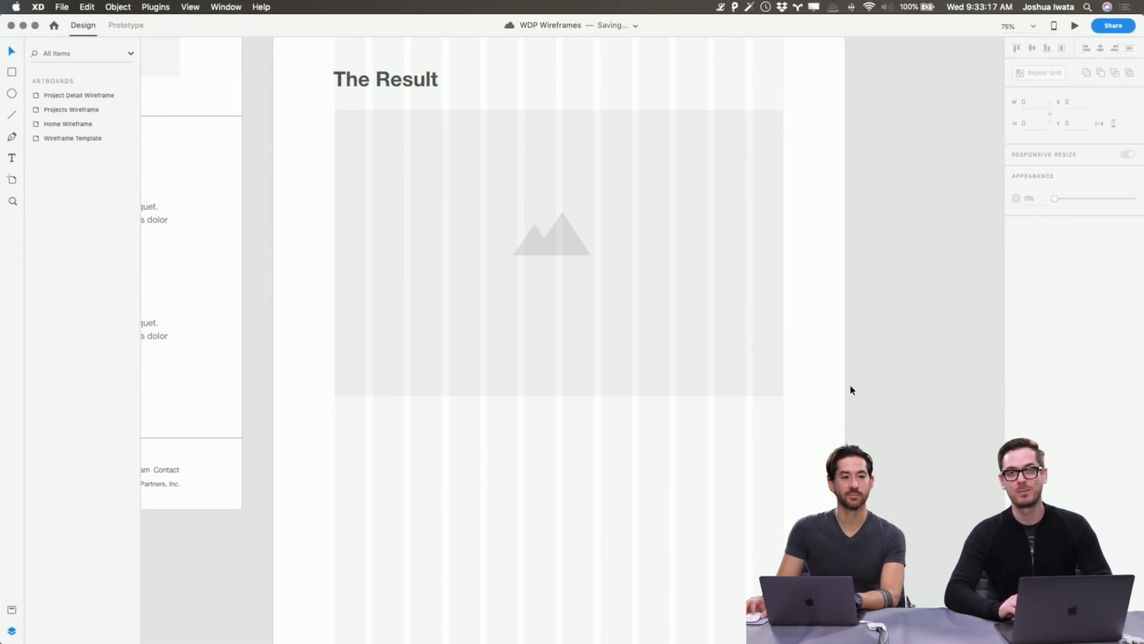
Duplicate the large image placeholder under The Result and move the copy below it.
scroll(850, 390, "down", 4)
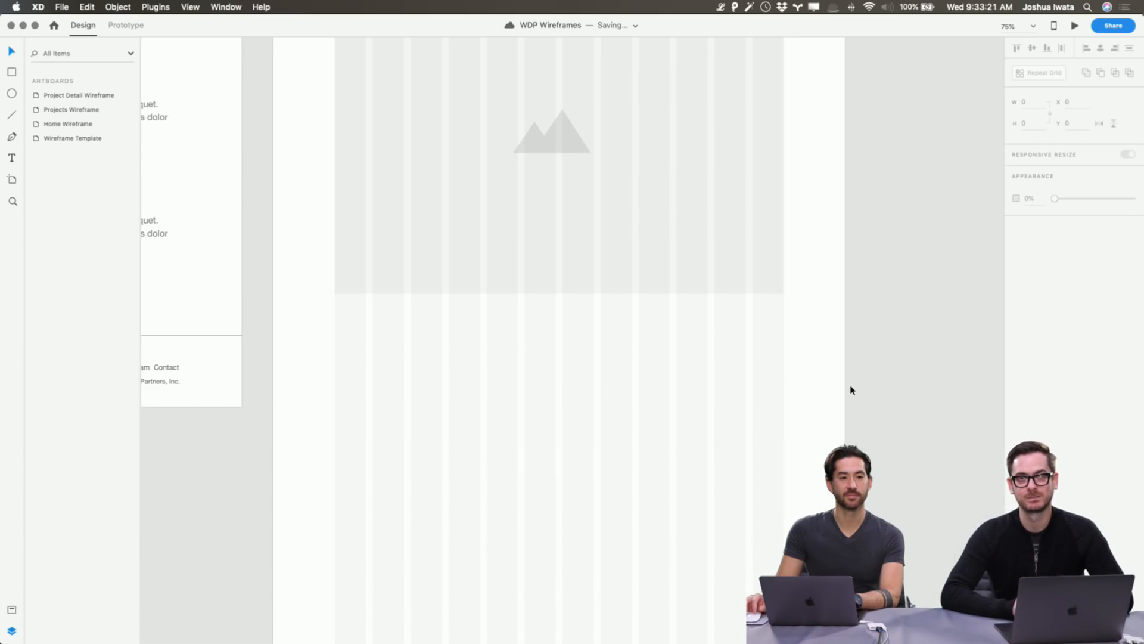
scroll(850, 390, "up", 5)
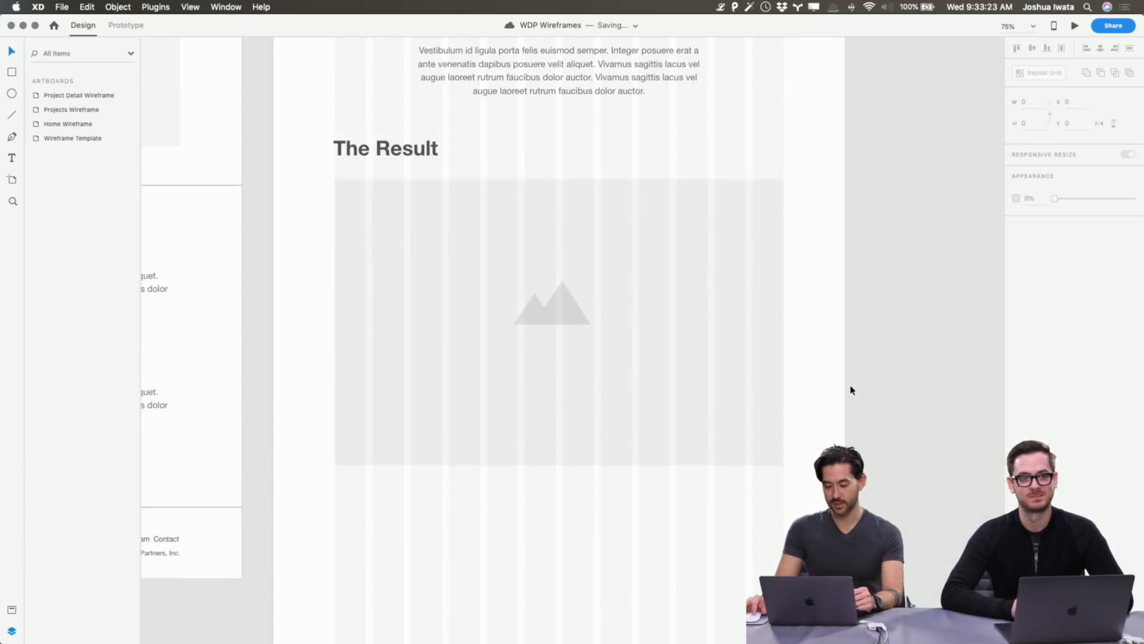
scroll(850, 390, "up", 10)
scroll(850, 388, "down", 10)
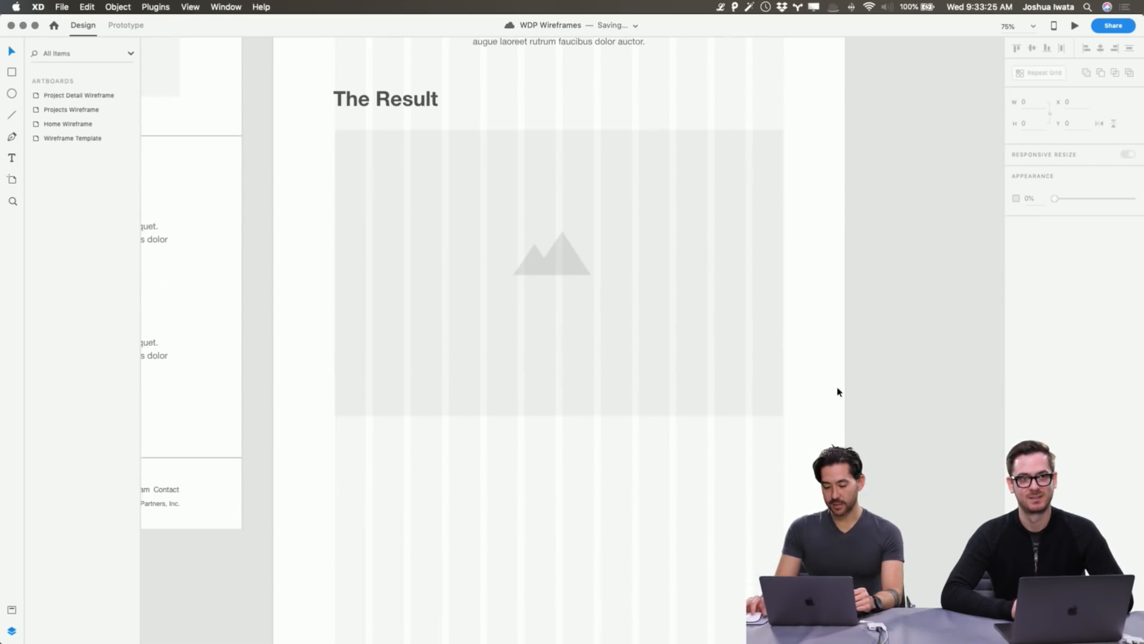
scroll(626, 462, "up", 1)
left_click(473, 217)
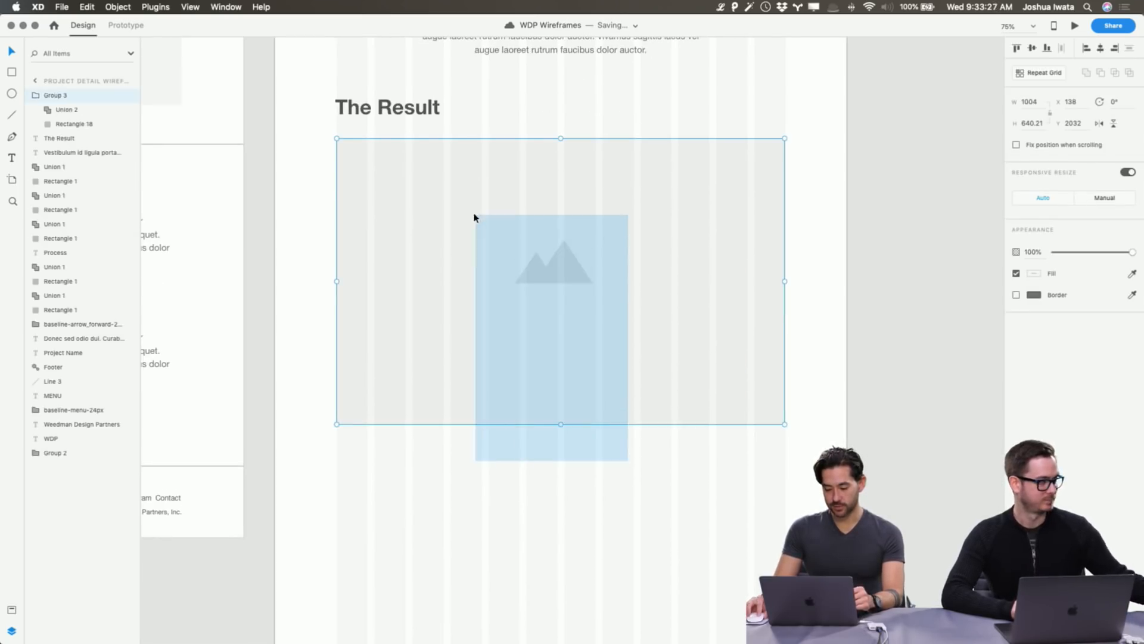
key("super+d")
left_click_drag(646, 320, 652, 611)
Resize the copied placeholder to half width, W 494.
scroll(672, 498, "down", 3)
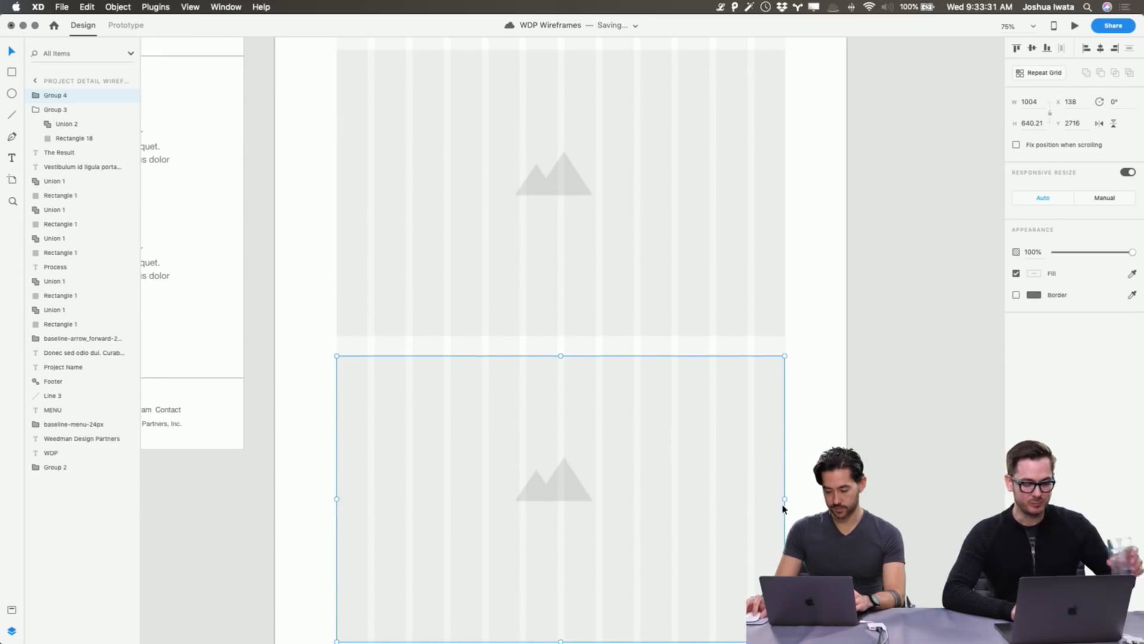
left_click_drag(783, 498, 556, 487)
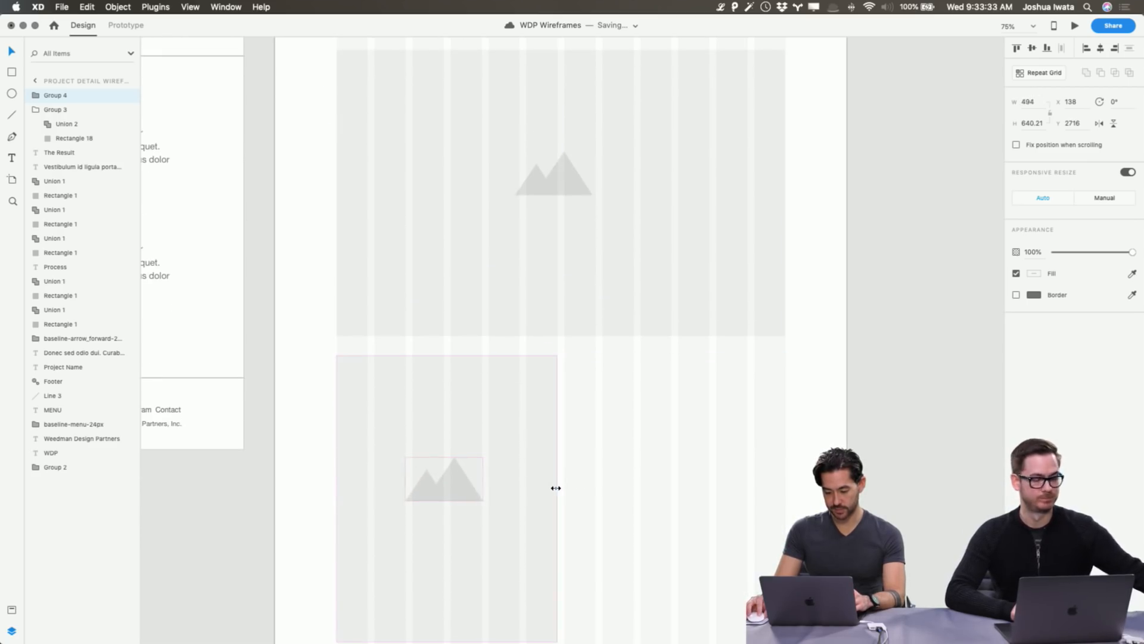
scroll(555, 491, "down", 1)
scroll(556, 491, "down", 4)
left_click_drag(447, 495, 466, 367)
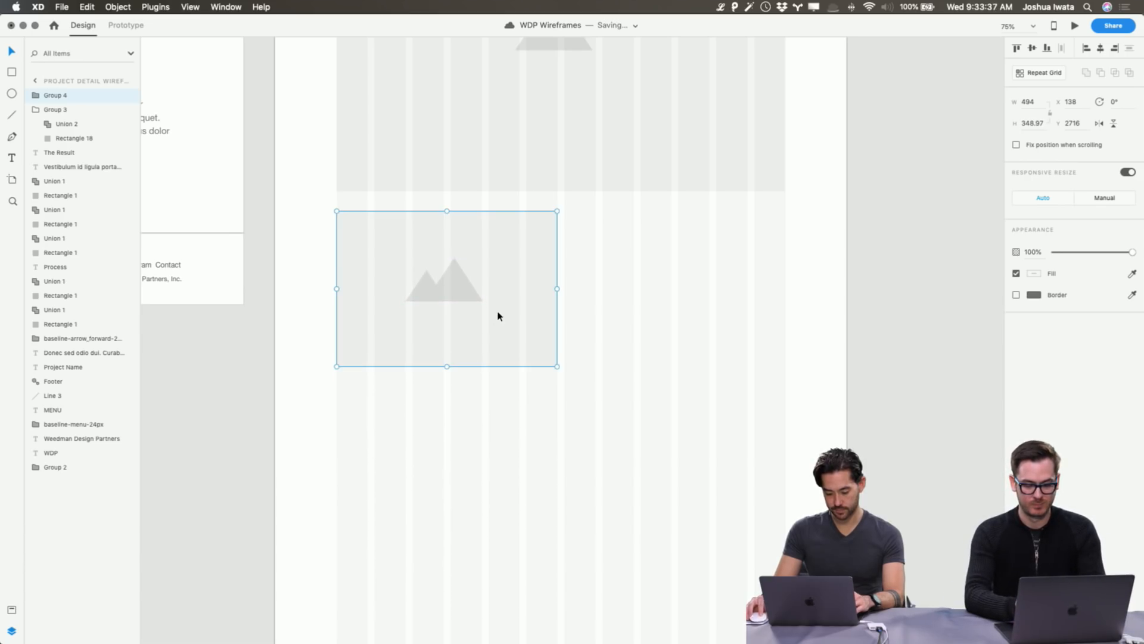
Paste a second 494-wide placeholder beside the first, forming a side-by-side pair.
key("super+c")
key("super+v")
left_click_drag(499, 316, 727, 315)
left_click(700, 429)
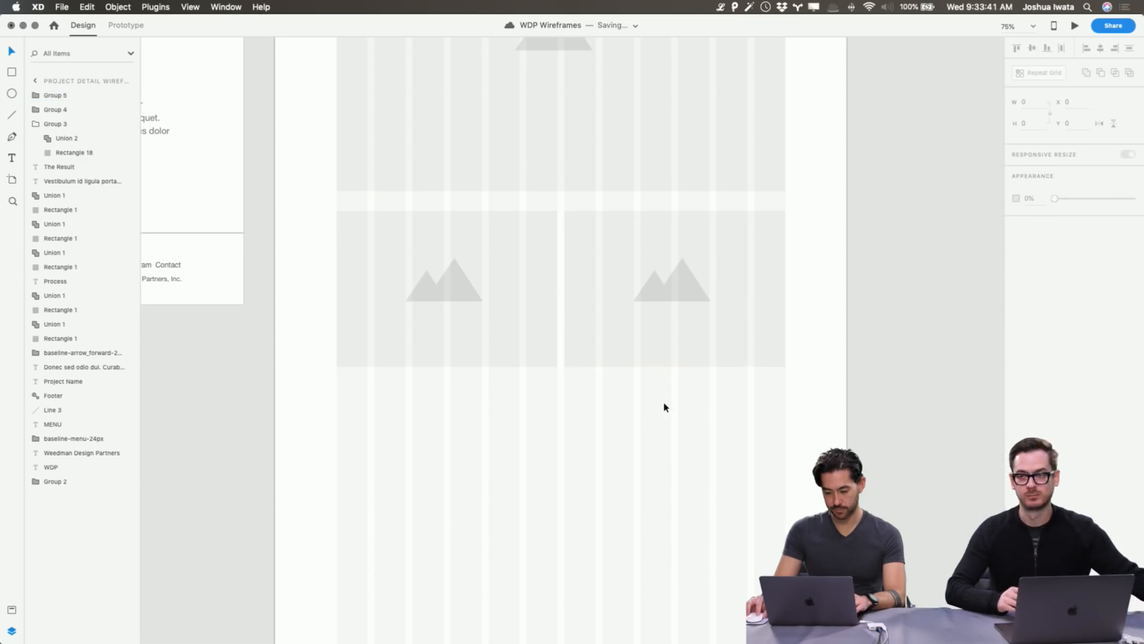
left_click_drag(672, 408, 407, 275)
left_click(498, 396)
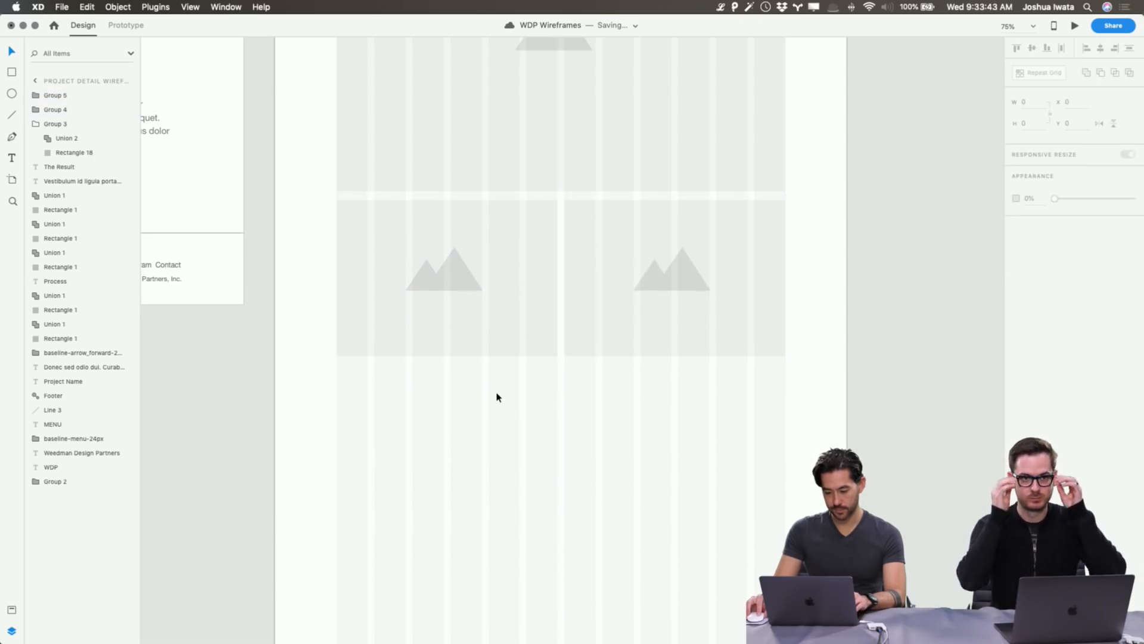
Copy the body paragraph under The Result.
scroll(499, 395, "up", 10)
left_click(567, 149)
key("super+c")
scroll(567, 247, "down", 10)
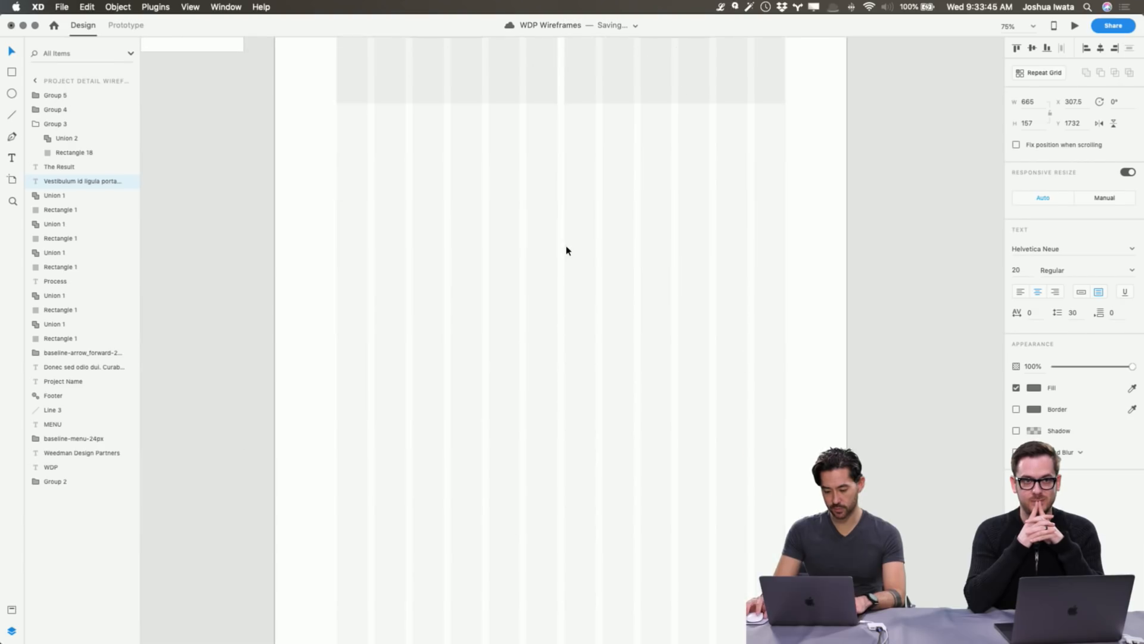
Paste the paragraph beneath the image pair and delete everything from 'Vivamus' onward.
key("super+v")
left_click_drag(574, 339, 679, 252)
double_click(593, 163)
left_click(603, 147)
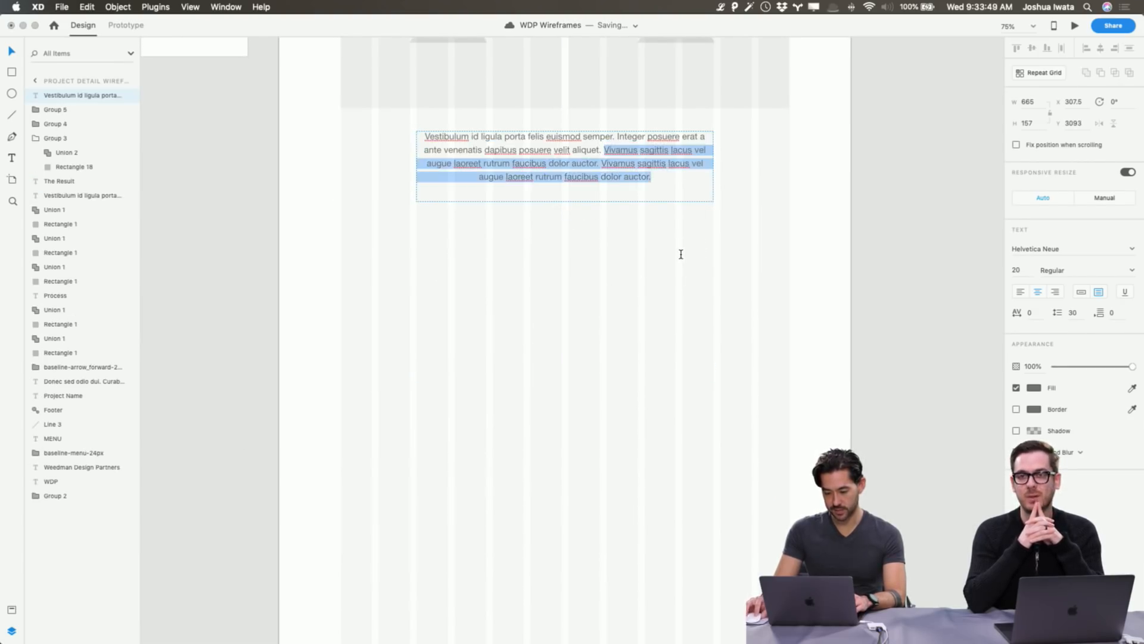
key("BackSpace")
key("Escape")
scroll(680, 253, "up", 2)
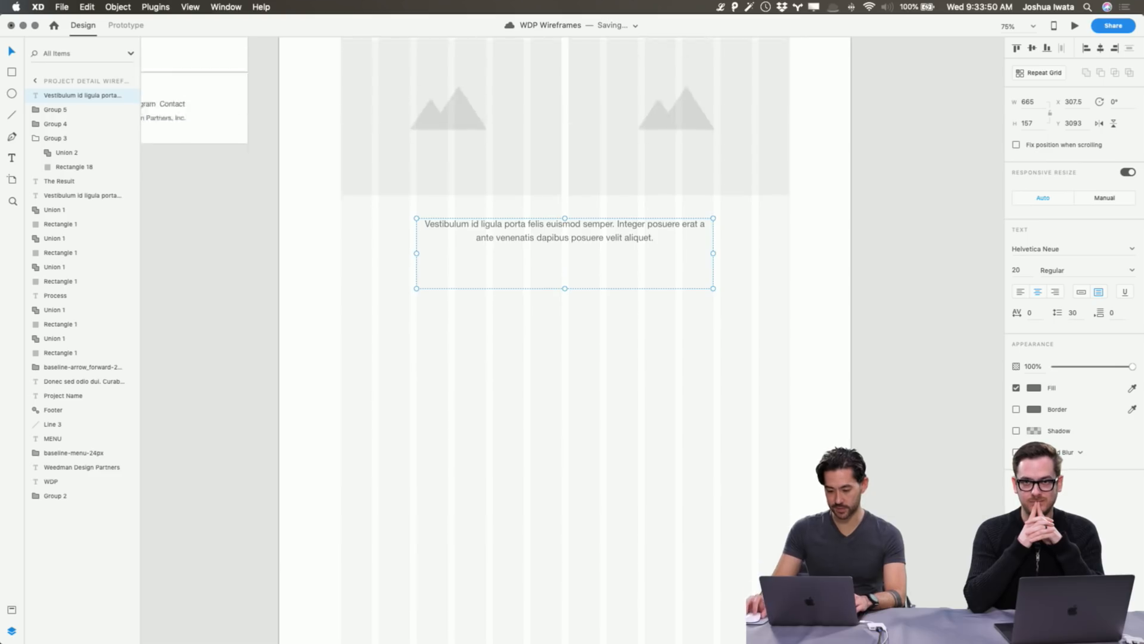
left_click(735, 334)
scroll(736, 337, "up", 5)
scroll(608, 192, "up", 1)
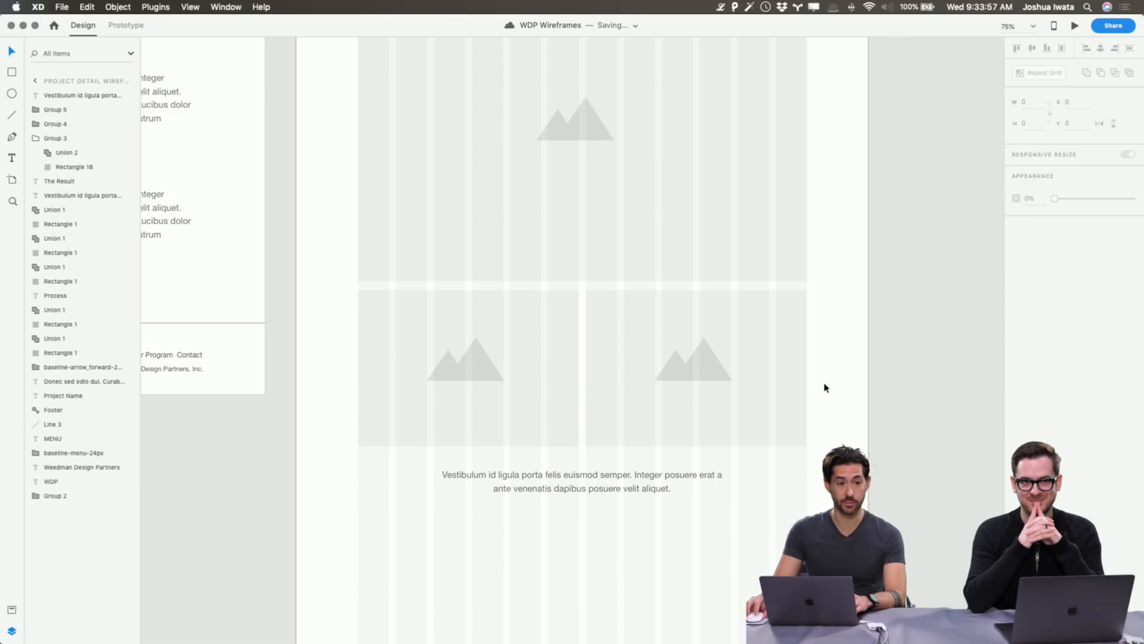
Duplicate the large image placeholder and move the copy below the short paragraph.
scroll(824, 388, "down", 1)
left_click(598, 118)
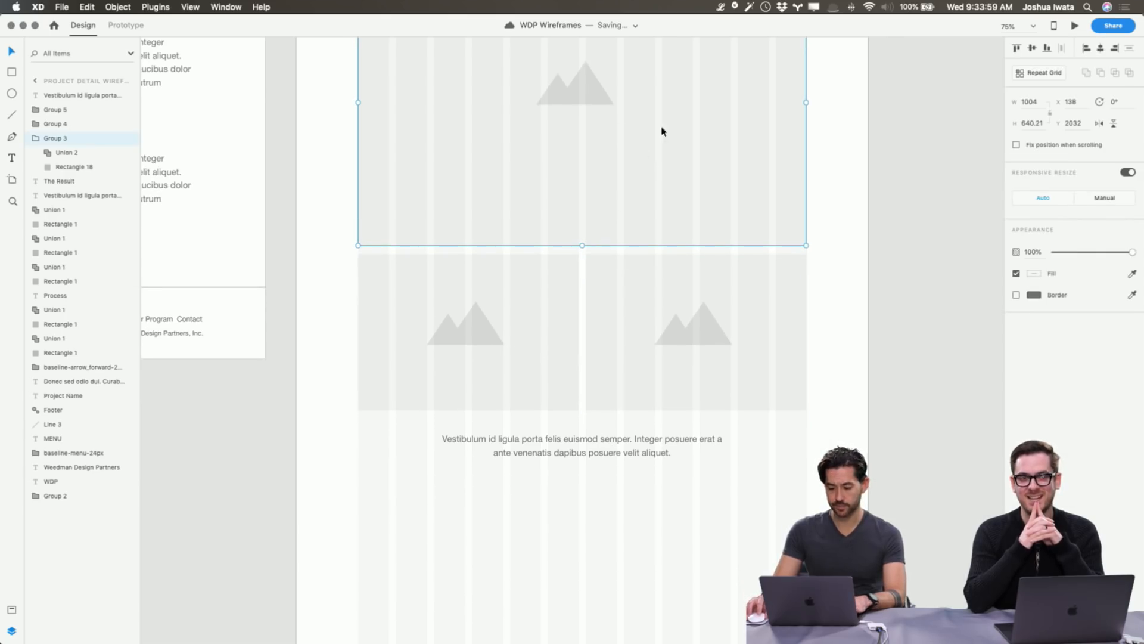
key("super+d")
left_click_drag(674, 108, 687, 560)
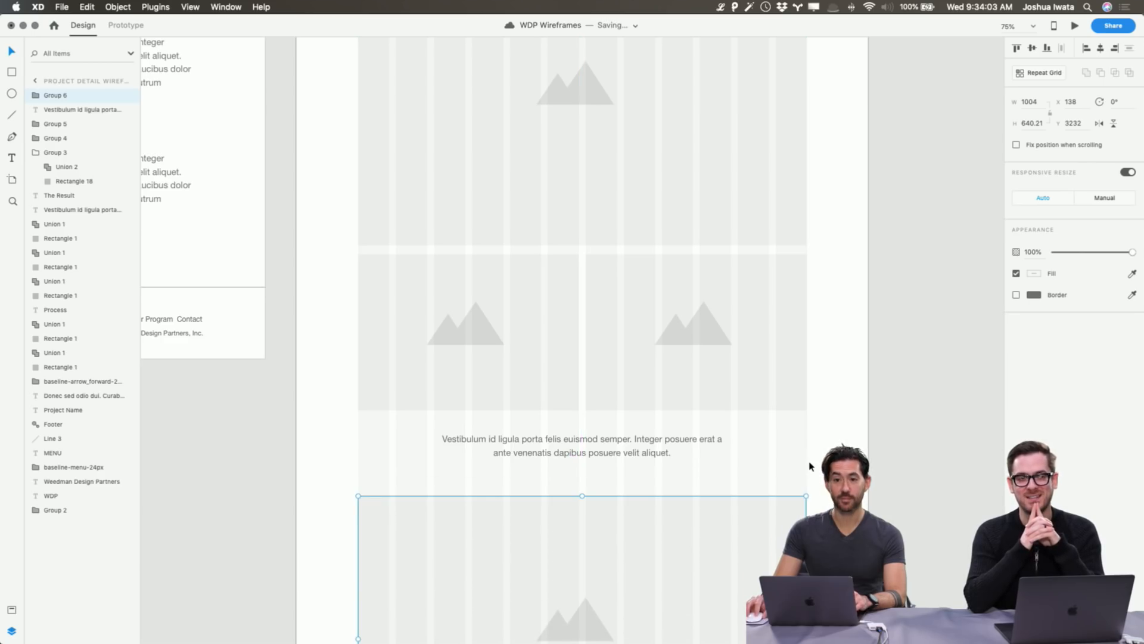
scroll(812, 466, "down", 1)
scroll(812, 466, "left", 2)
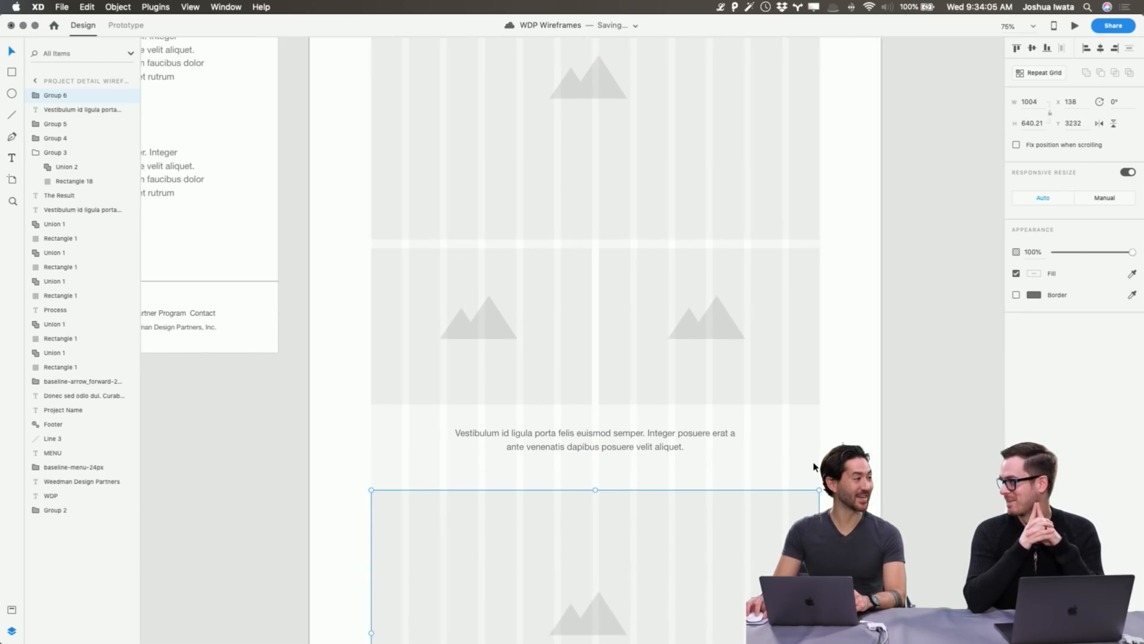
scroll(814, 466, "left", 2)
scroll(814, 466, "left", 2)
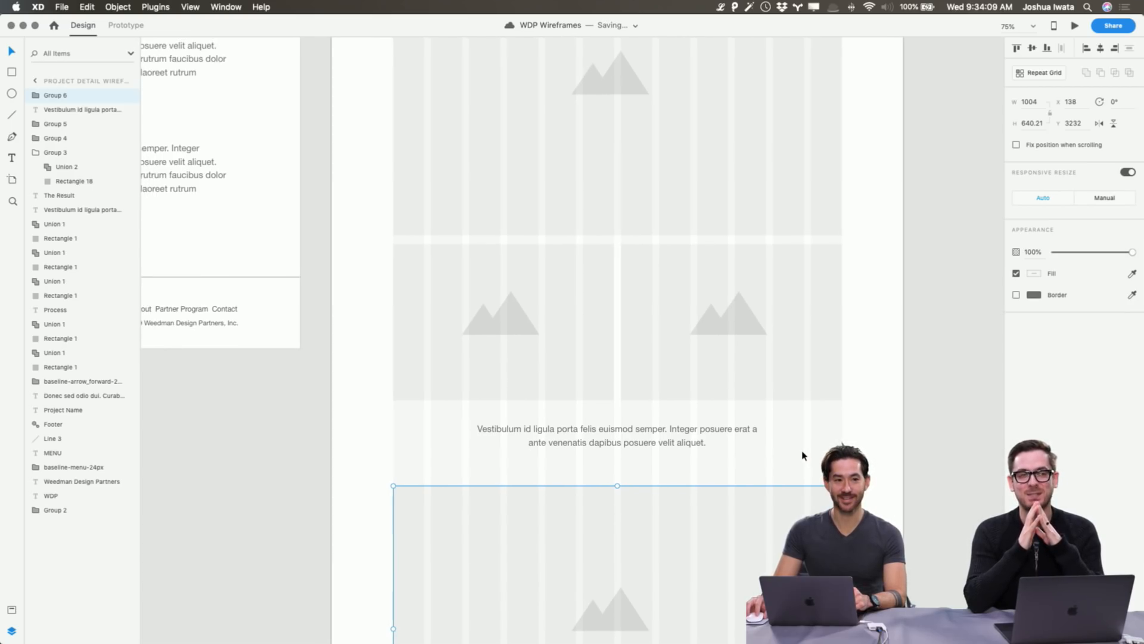
scroll(804, 456, "left", 1)
Alt-drag that full-width placeholder downward to stack a second copy beneath it.
left_click(892, 448)
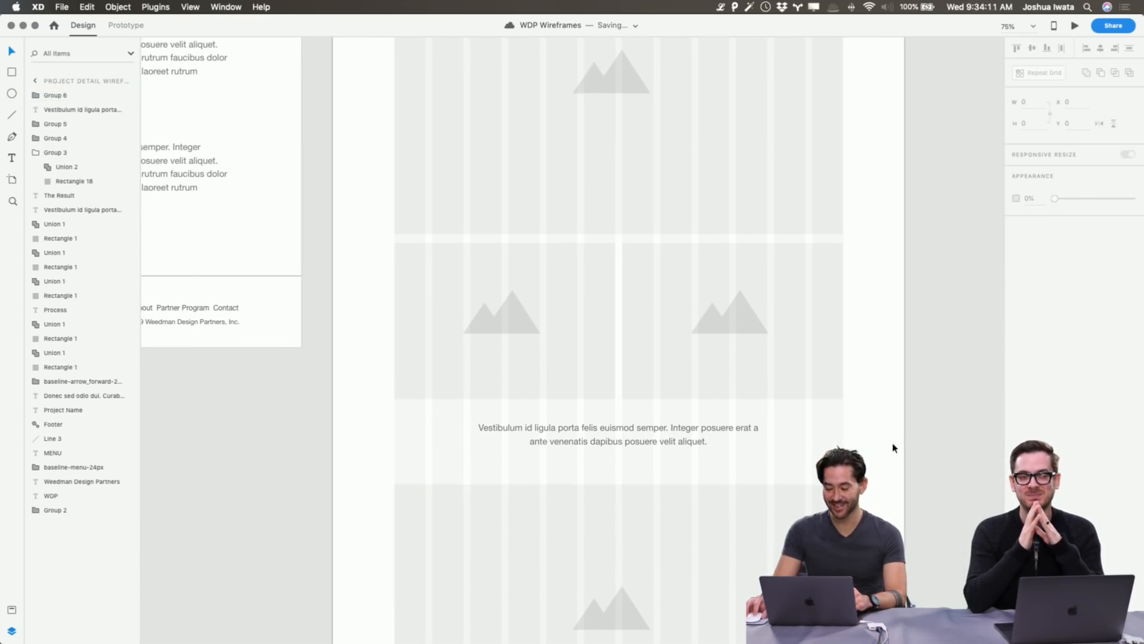
scroll(892, 448, "up", 10)
scroll(777, 436, "down", 10)
scroll(778, 436, "right", 4)
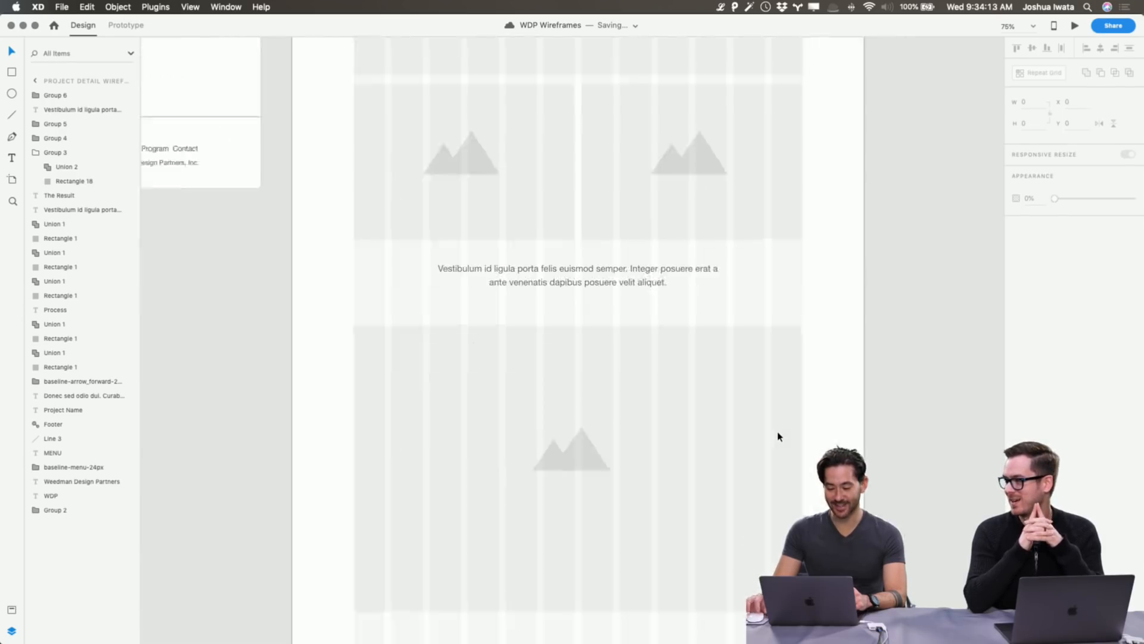
left_click(499, 102)
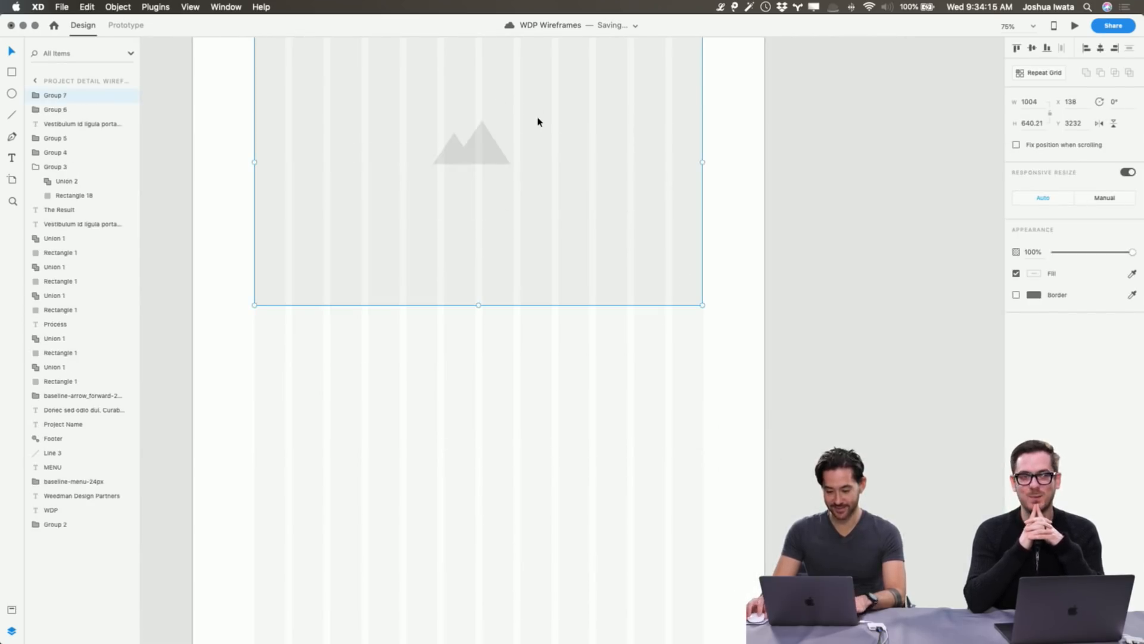
left_click_drag(538, 119, 575, 415)
scroll(575, 412, "down", 5)
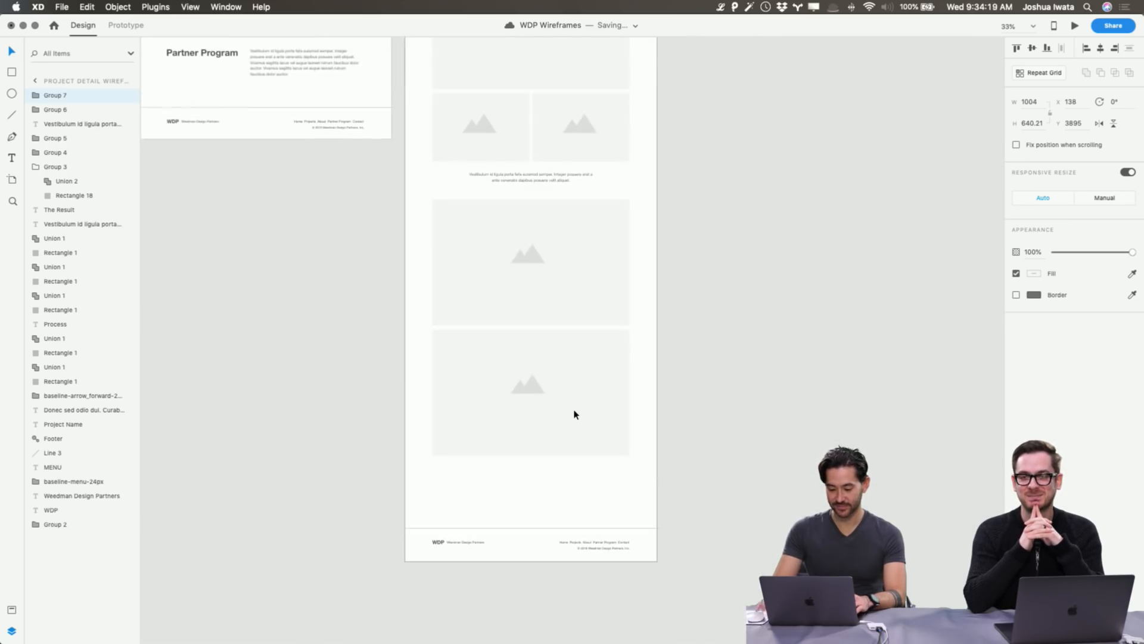
Narrow the bottom full-width placeholder to W 324 and shorten its height.
left_click(794, 386)
scroll(775, 393, "up", 5)
scroll(758, 401, "down", 10)
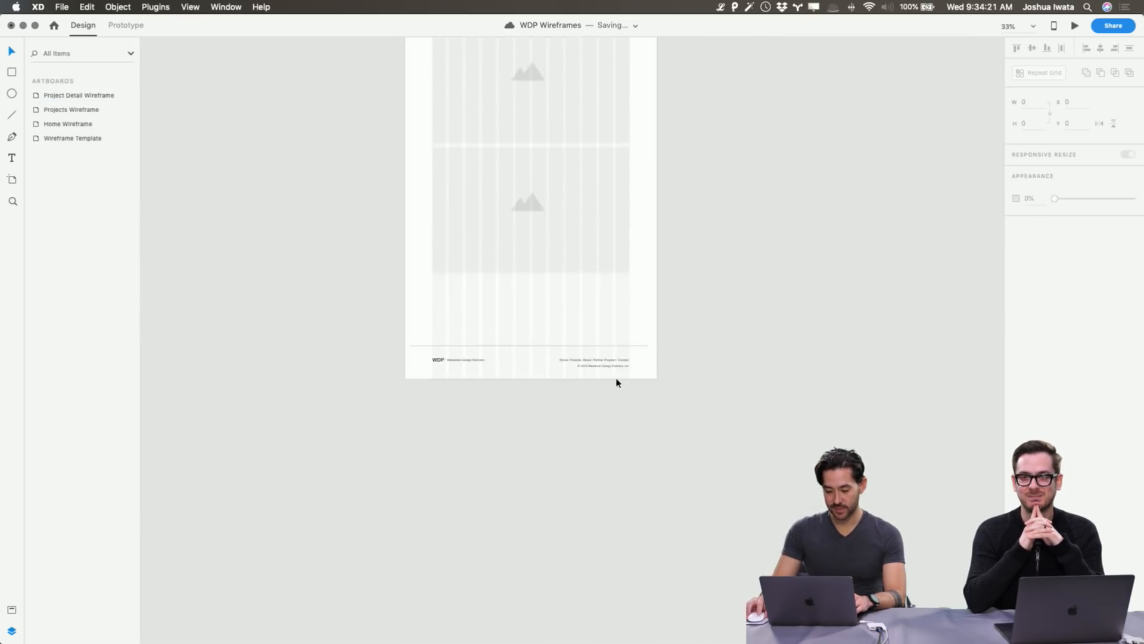
left_click(587, 188)
left_click_drag(628, 173, 495, 174)
key("super+equal")
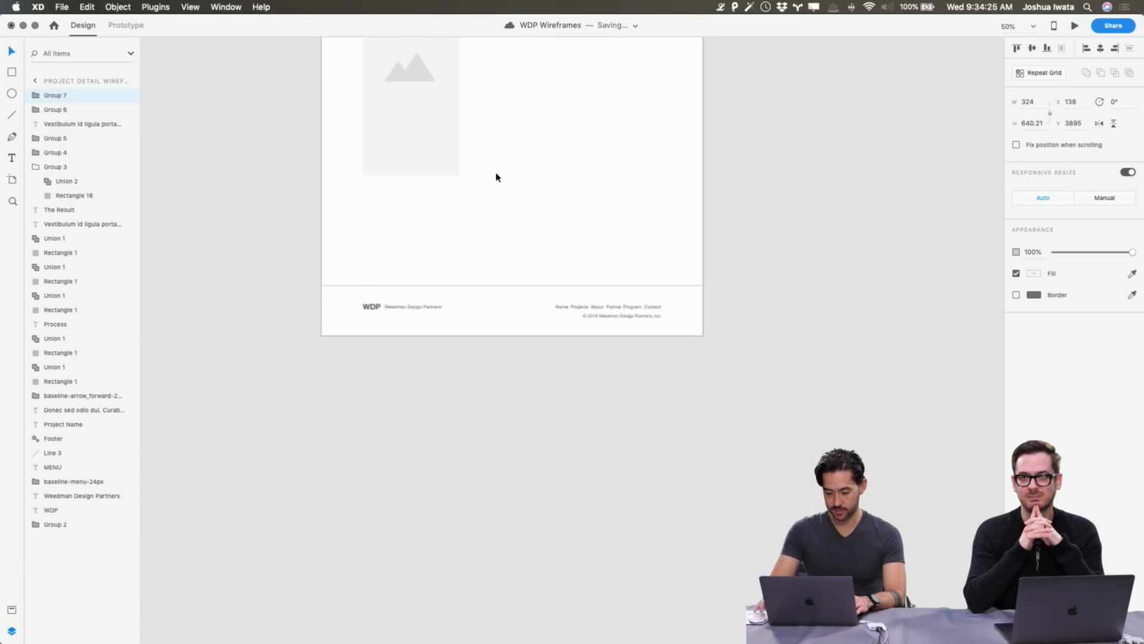
scroll(495, 176, "up", 5)
left_click_drag(409, 388, 627, 325)
left_click(493, 332)
Duplicate the narrow placeholder into a row of three and shorten all three together.
left_click(425, 327)
key("super+d")
key("super+d")
left_click(620, 427)
left_click_drag(608, 415, 412, 337)
mouse_move(514, 358)
left_mouse_down()
mouse_move(513, 327)
mouse_move(511, 345)
left_mouse_up()
key("Escape")
Try resizing the full-width image above from its corner, then undo it.
key("super+=")
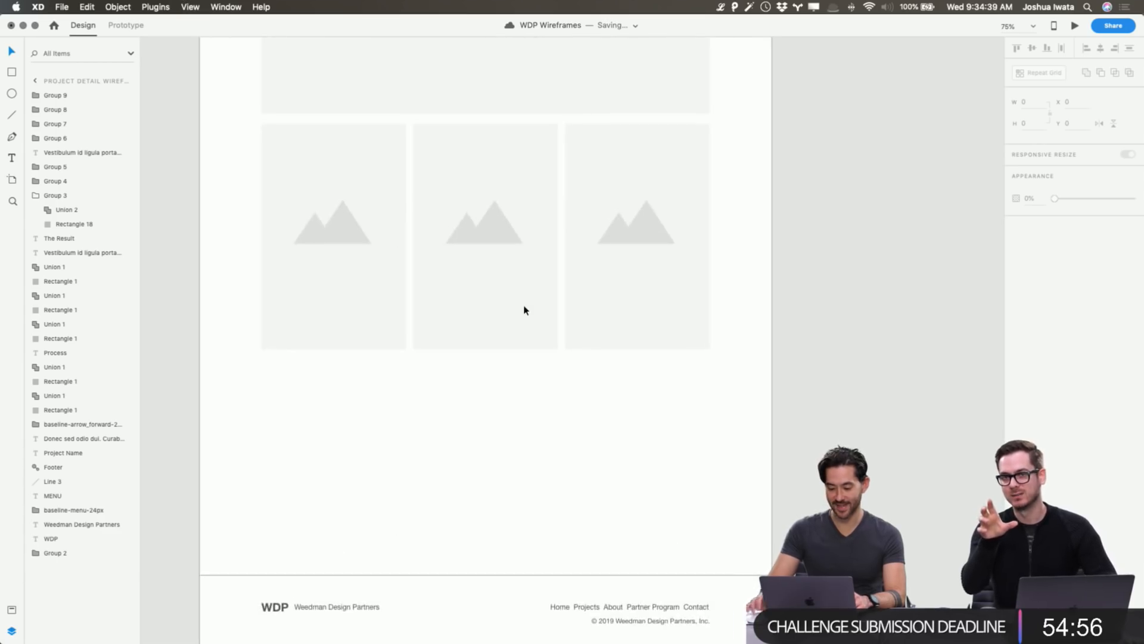
scroll(524, 308, "up", 4)
scroll(739, 307, "up", 5)
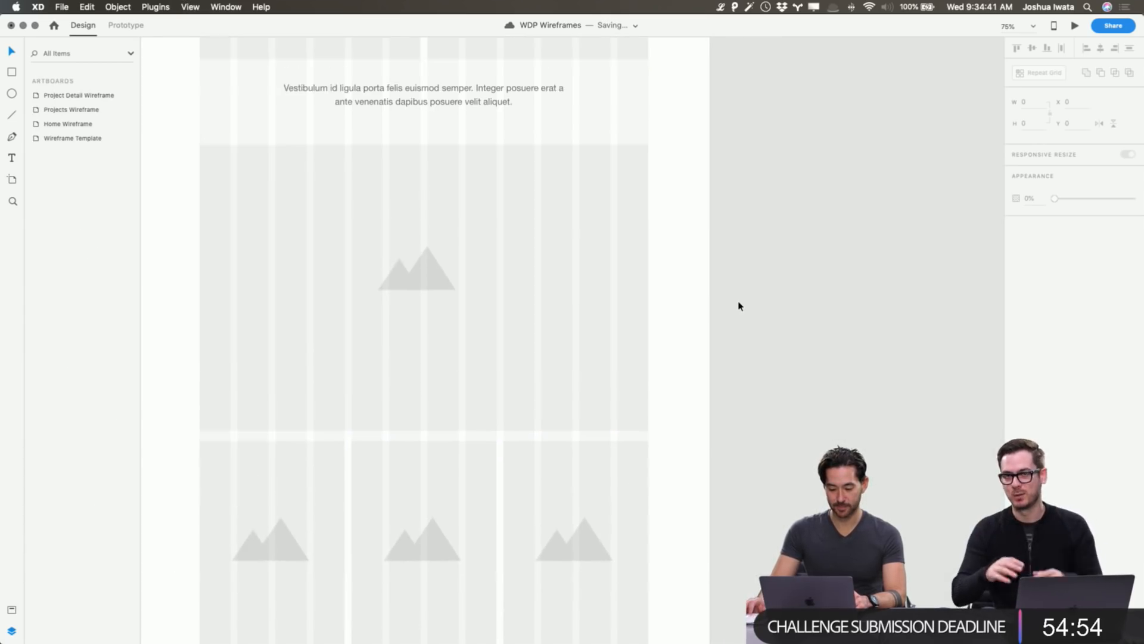
left_click(580, 311)
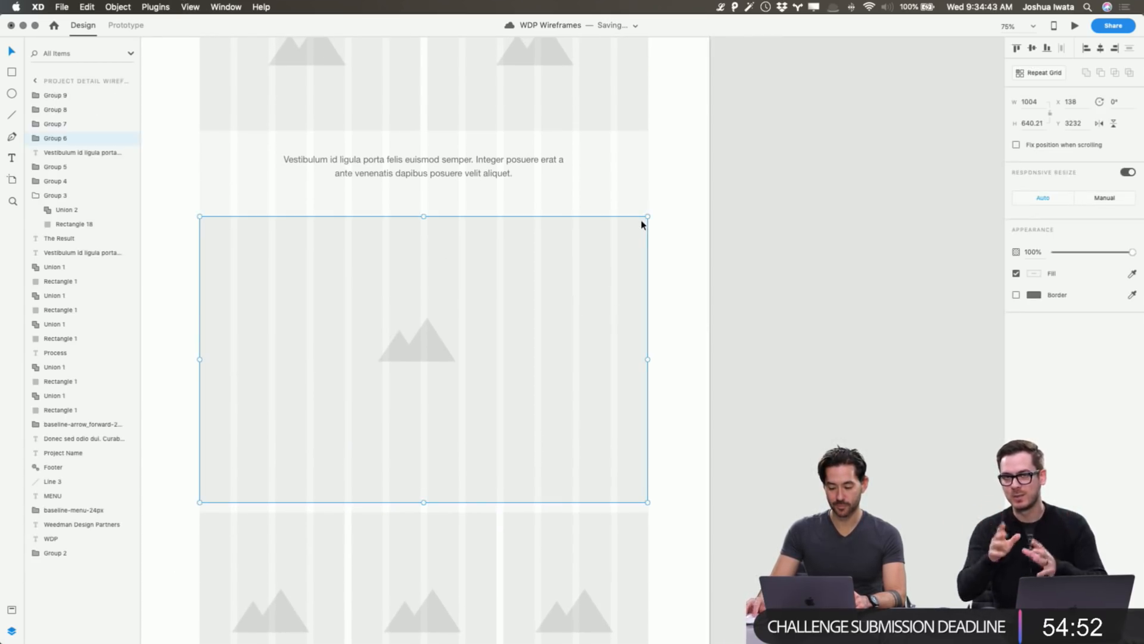
left_click_drag(649, 216, 391, 220)
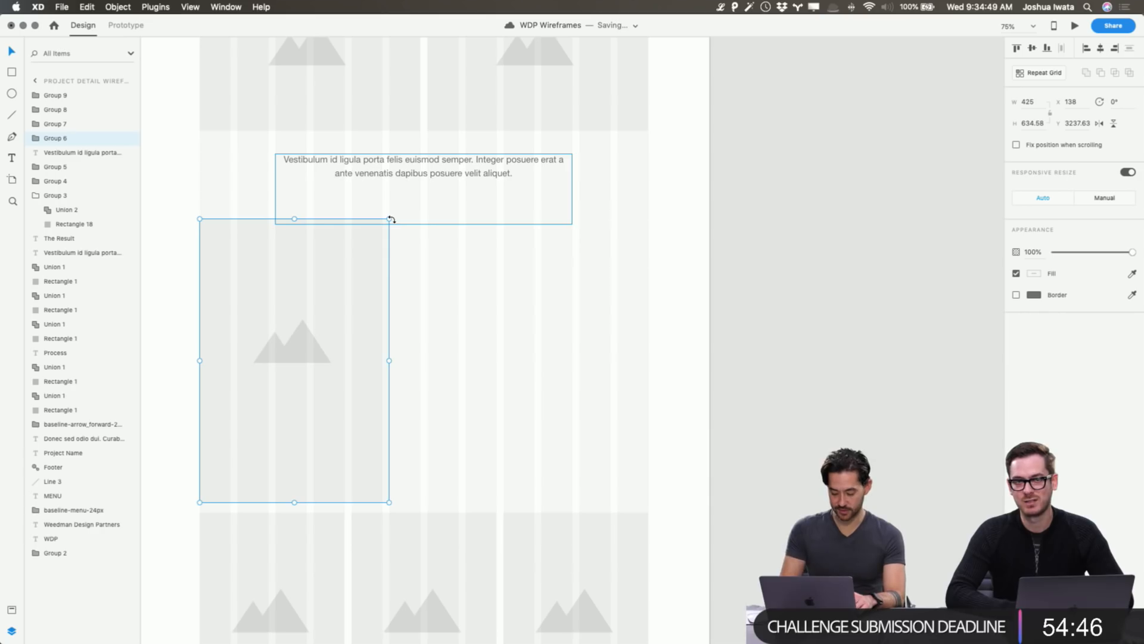
key("super+z")
left_click(709, 216)
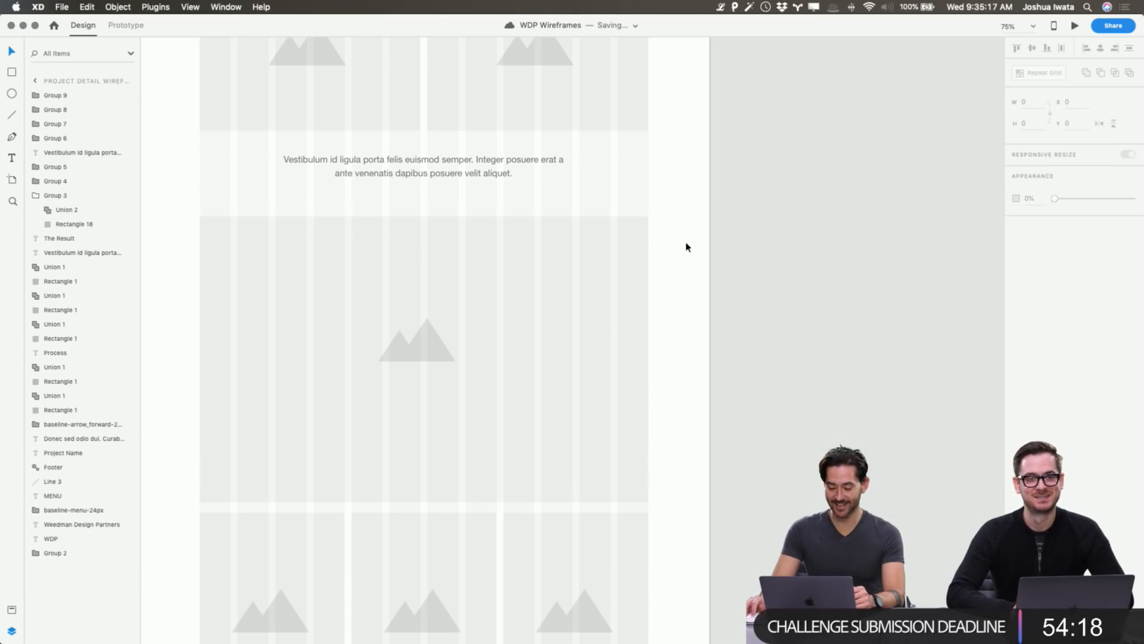
Scroll from The Result to the artboard top and select the Project Detail Wireframe artboard.
scroll(687, 245, "left", 5)
scroll(691, 243, "up", 10)
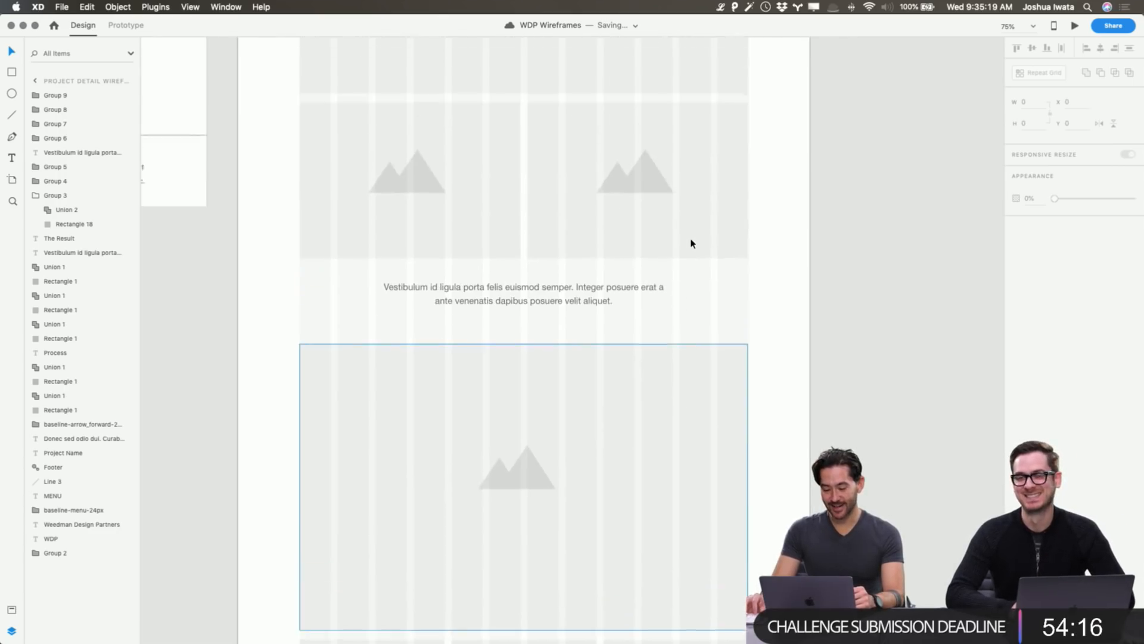
scroll(691, 243, "down", 10)
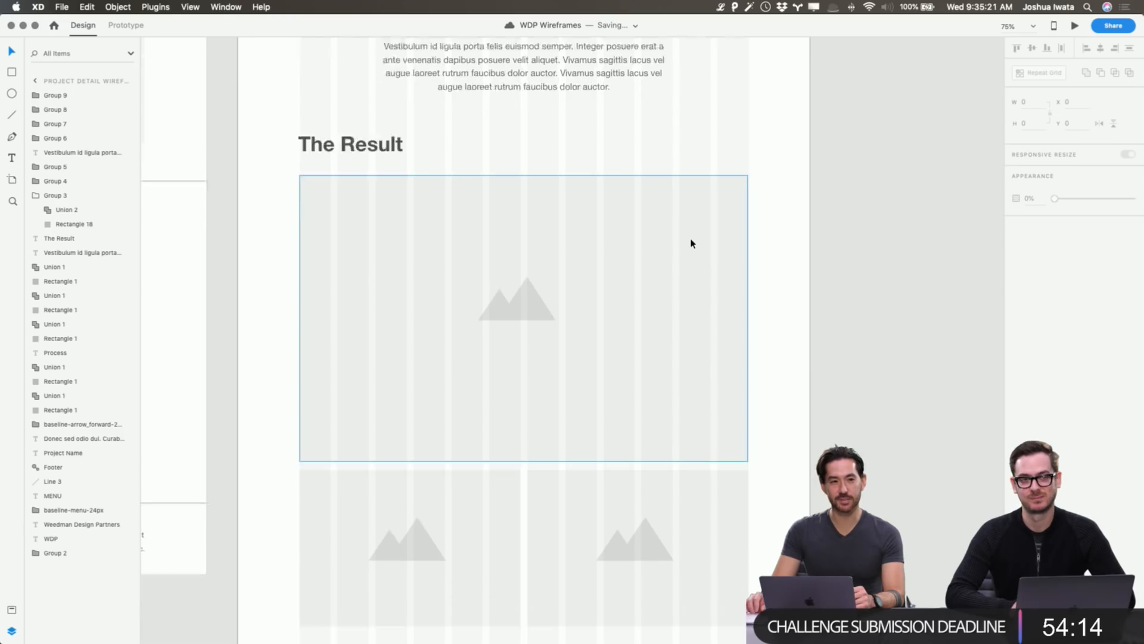
scroll(692, 243, "left", 8)
scroll(691, 244, "up", 10)
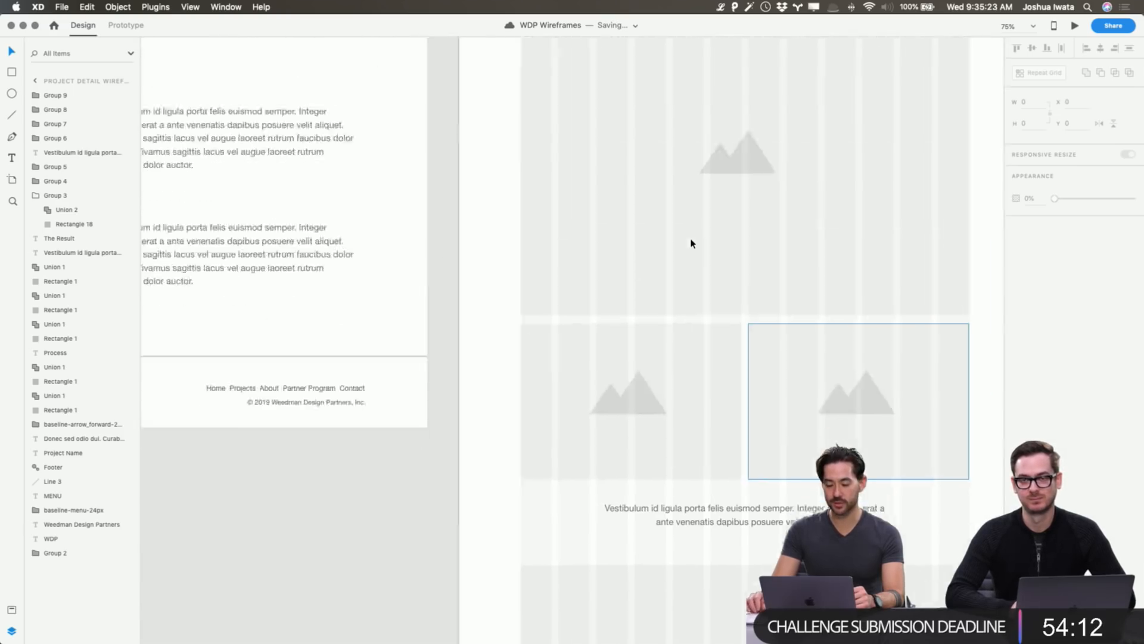
scroll(692, 244, "right", 3)
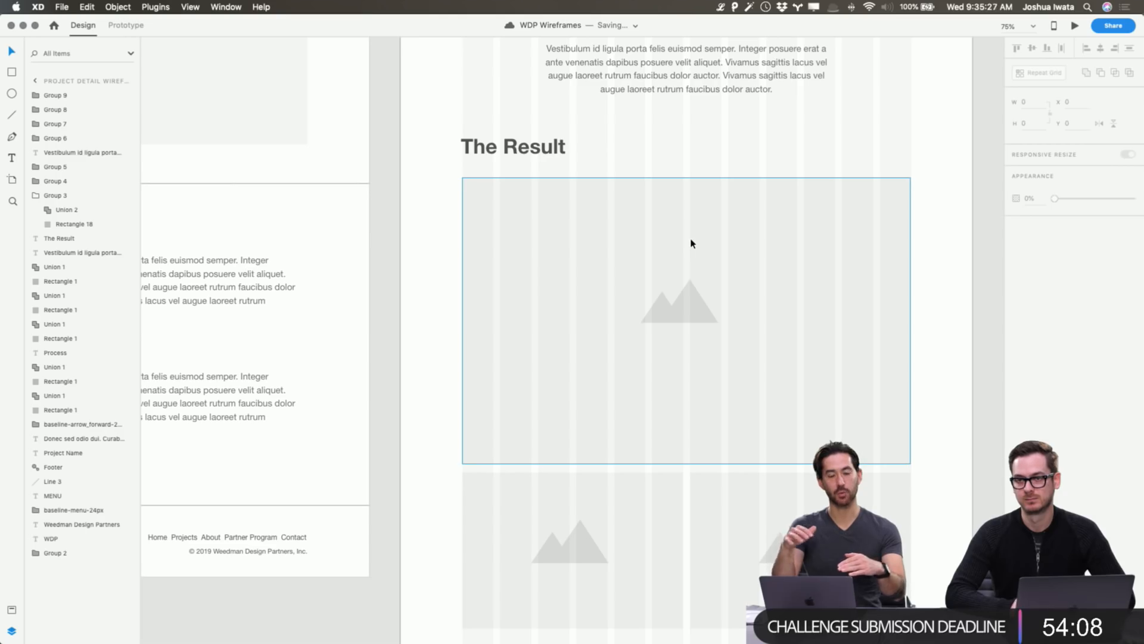
scroll(691, 243, "up", 2)
scroll(692, 243, "right", 4)
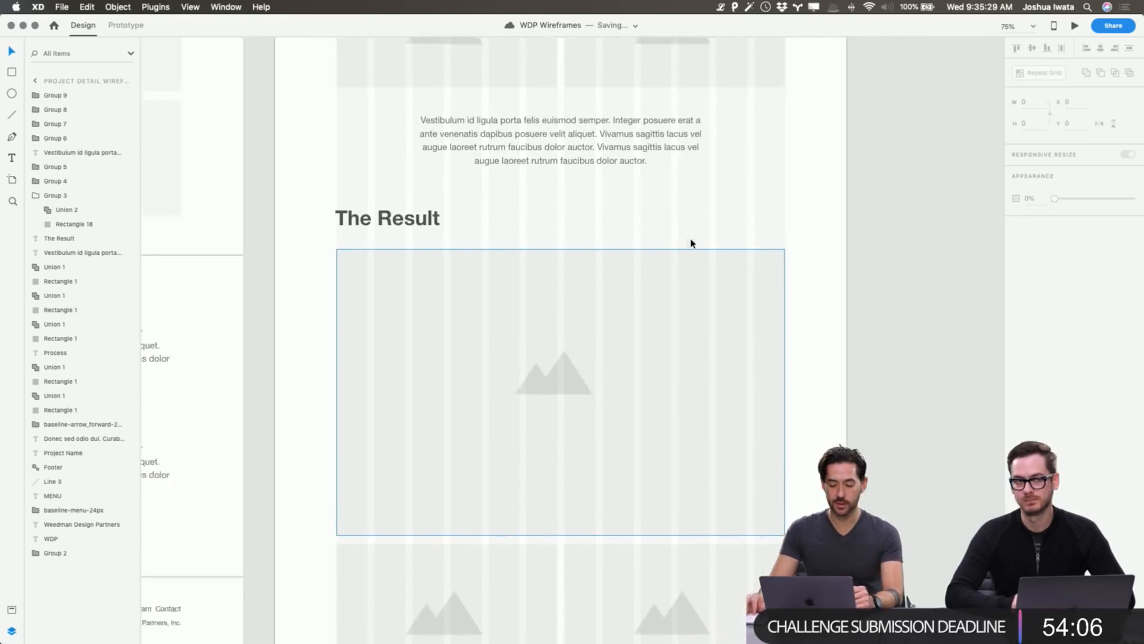
scroll(692, 244, "up", 14)
scroll(692, 243, "right", 3)
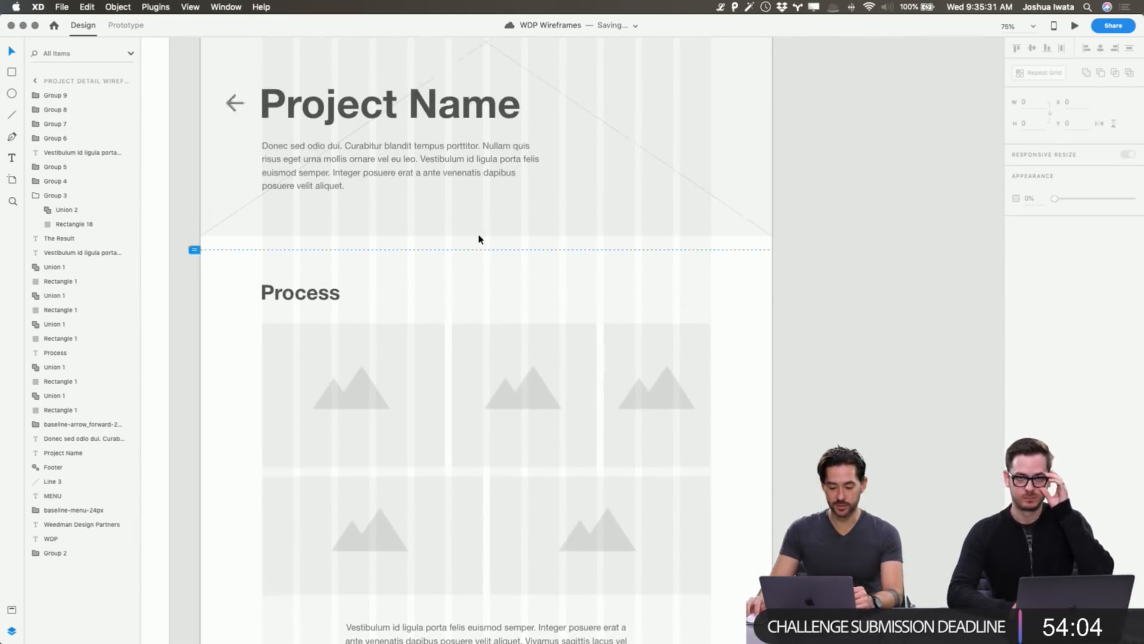
scroll(475, 239, "up", 8)
left_click(234, 137)
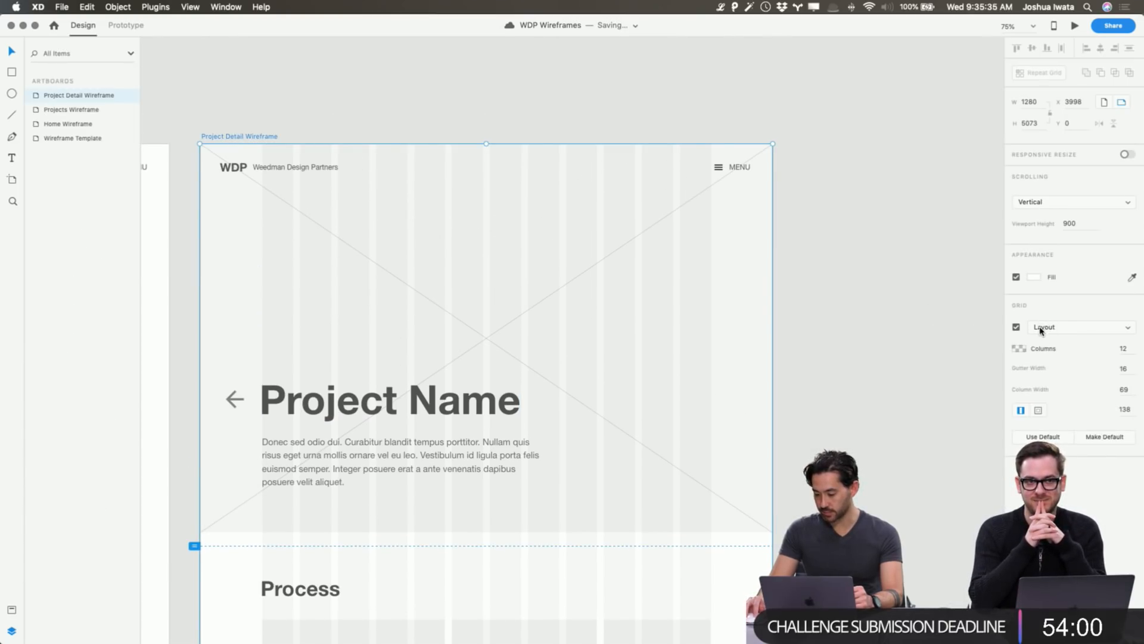
left_click(279, 123)
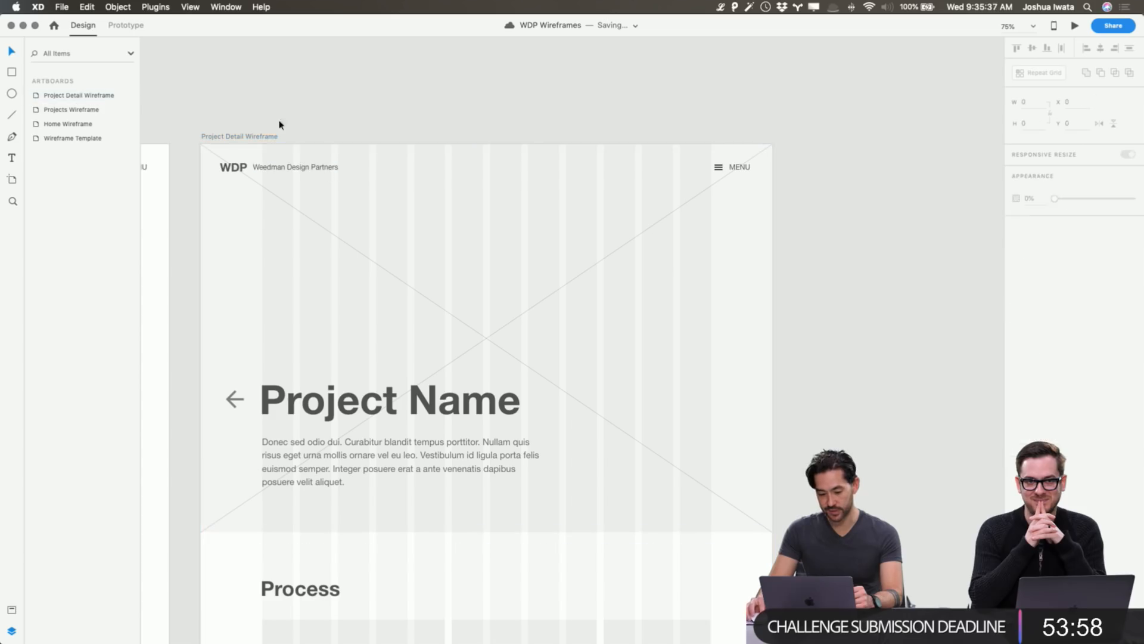
left_click(262, 137)
left_click(1070, 328)
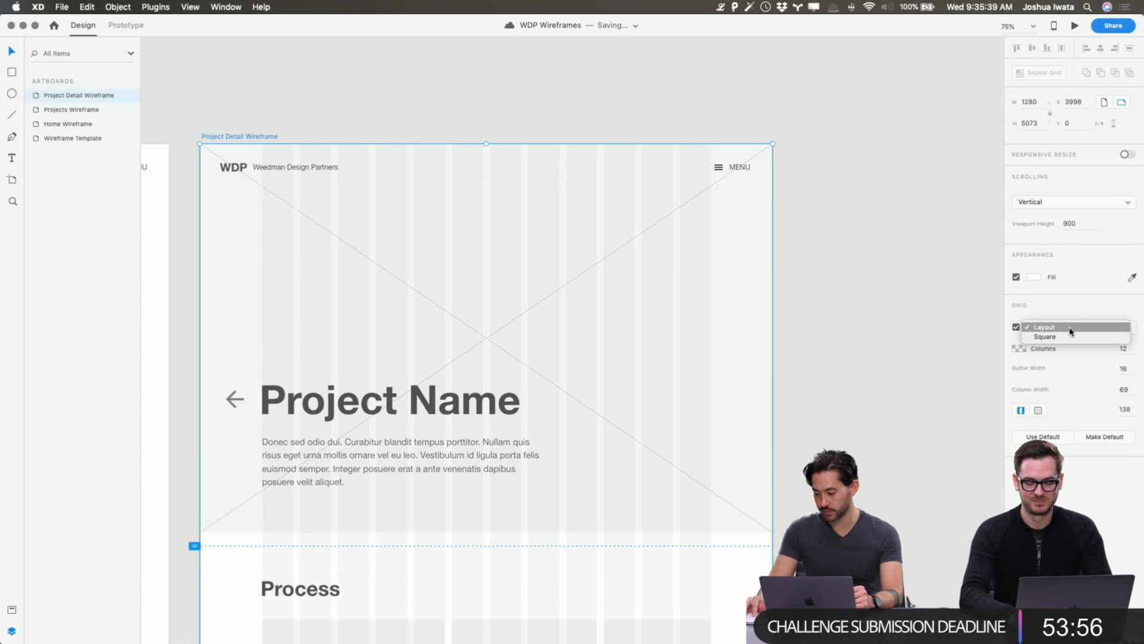
left_click(1062, 337)
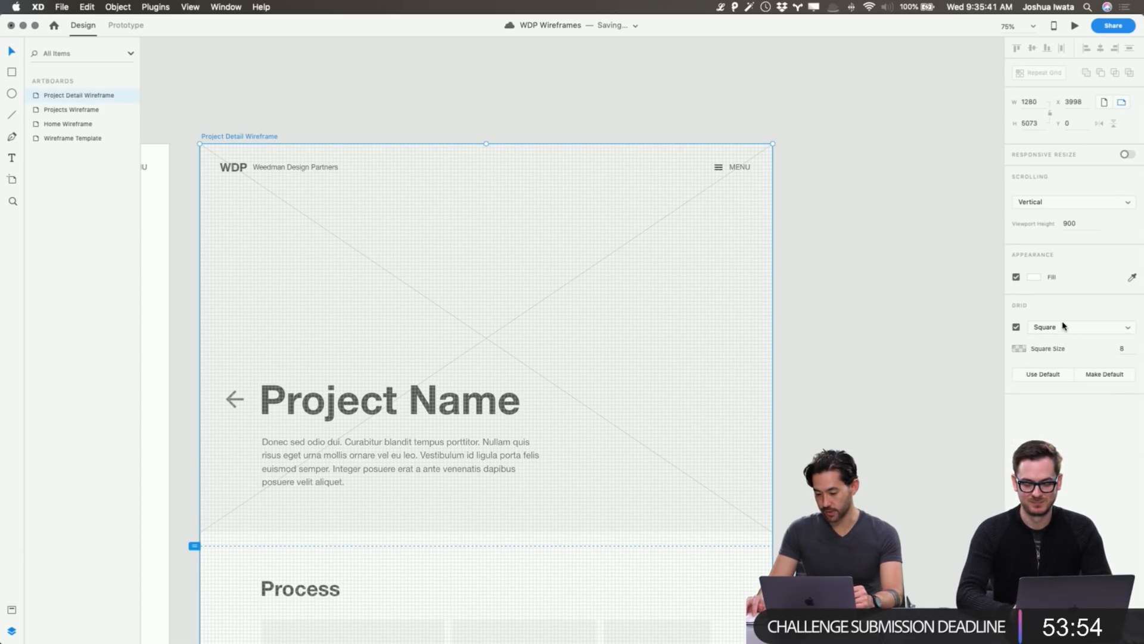
left_click(1064, 326)
left_click(1061, 320)
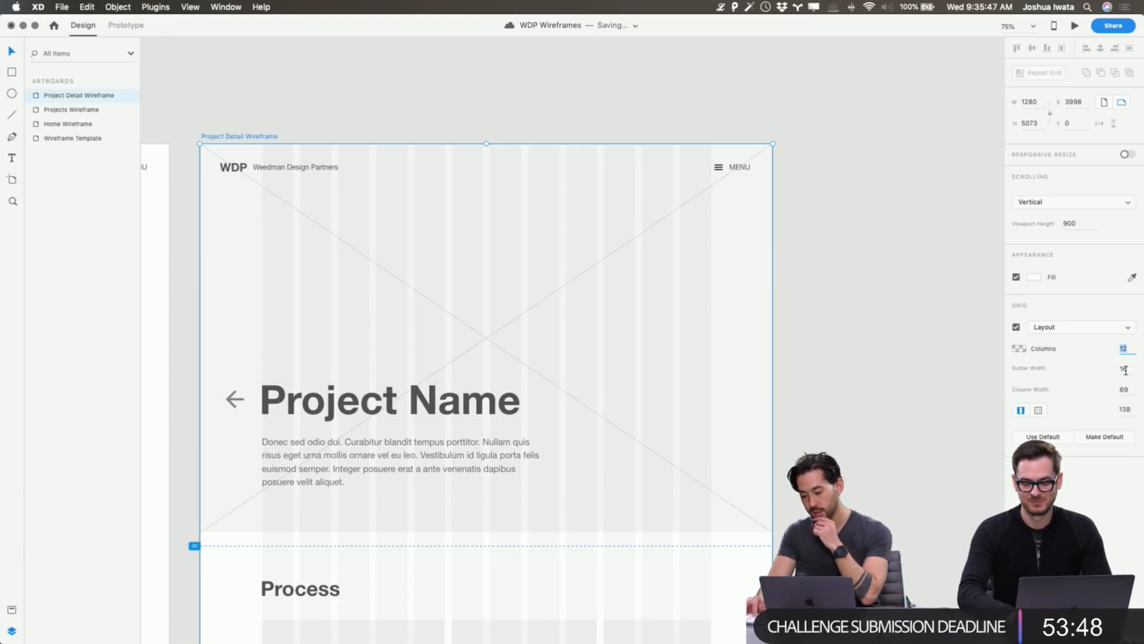
left_click(1127, 409)
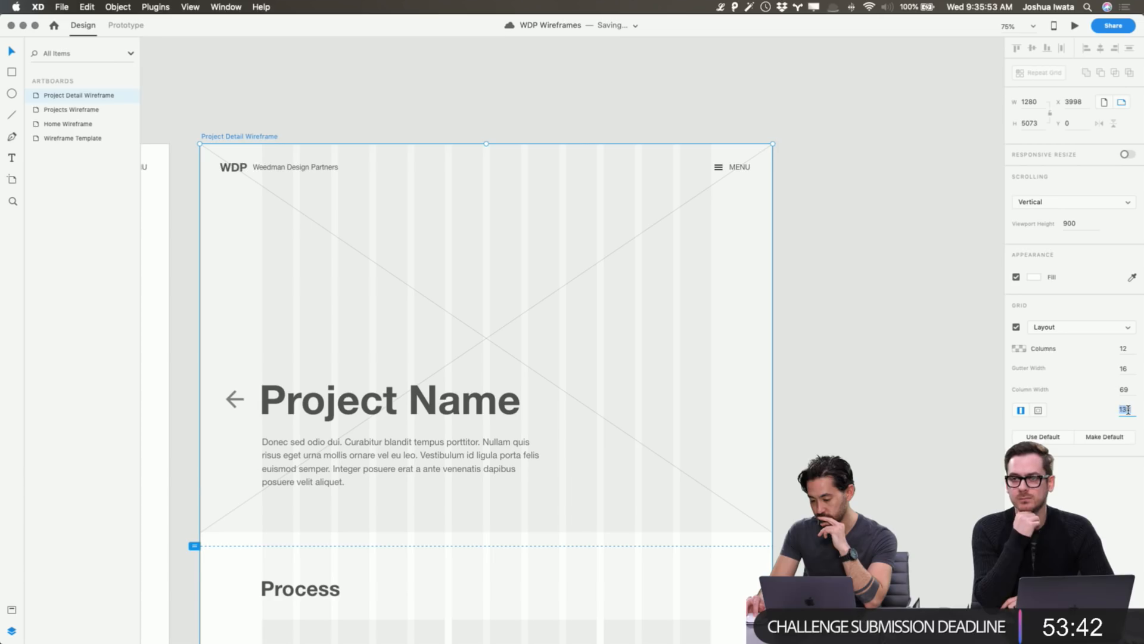
left_click(808, 297)
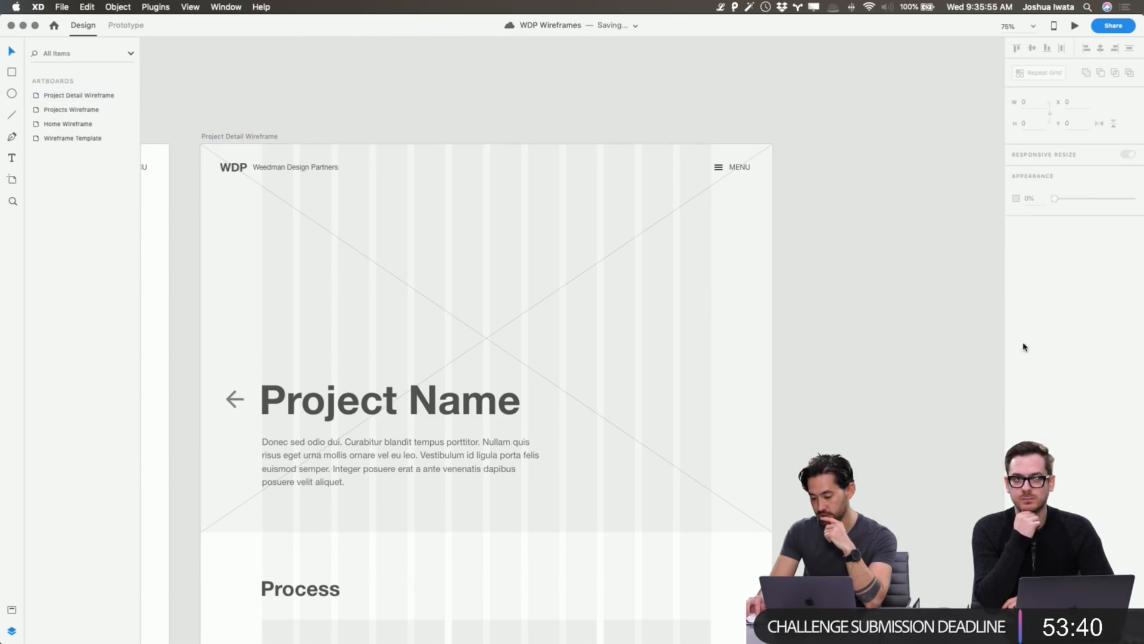
left_click(228, 137)
left_click(1123, 348)
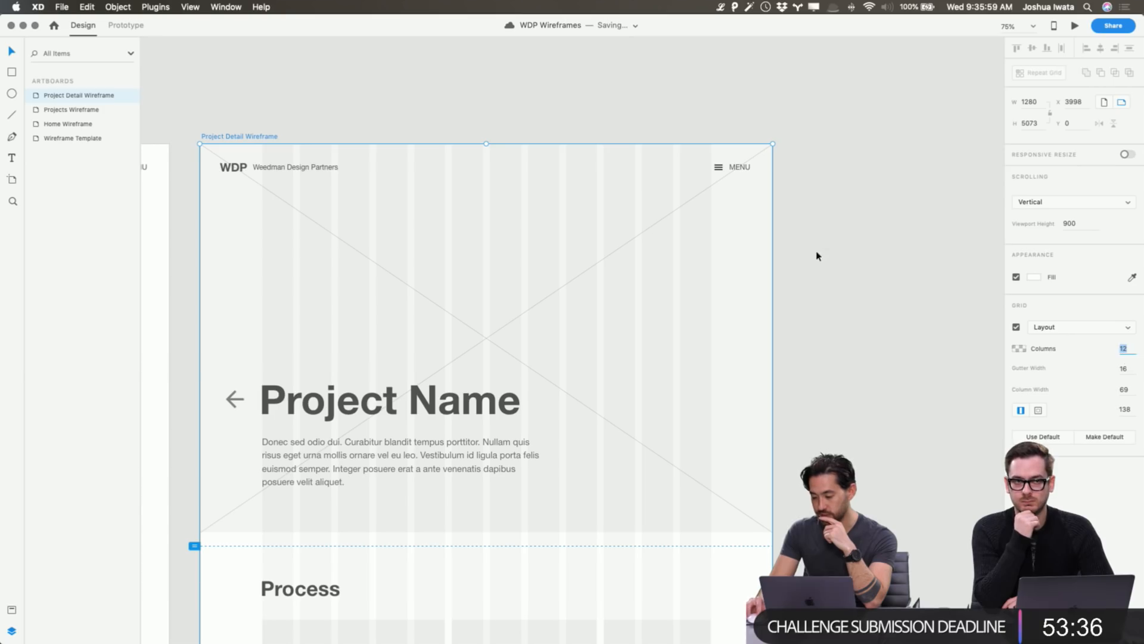
scroll(836, 264, "left", 1)
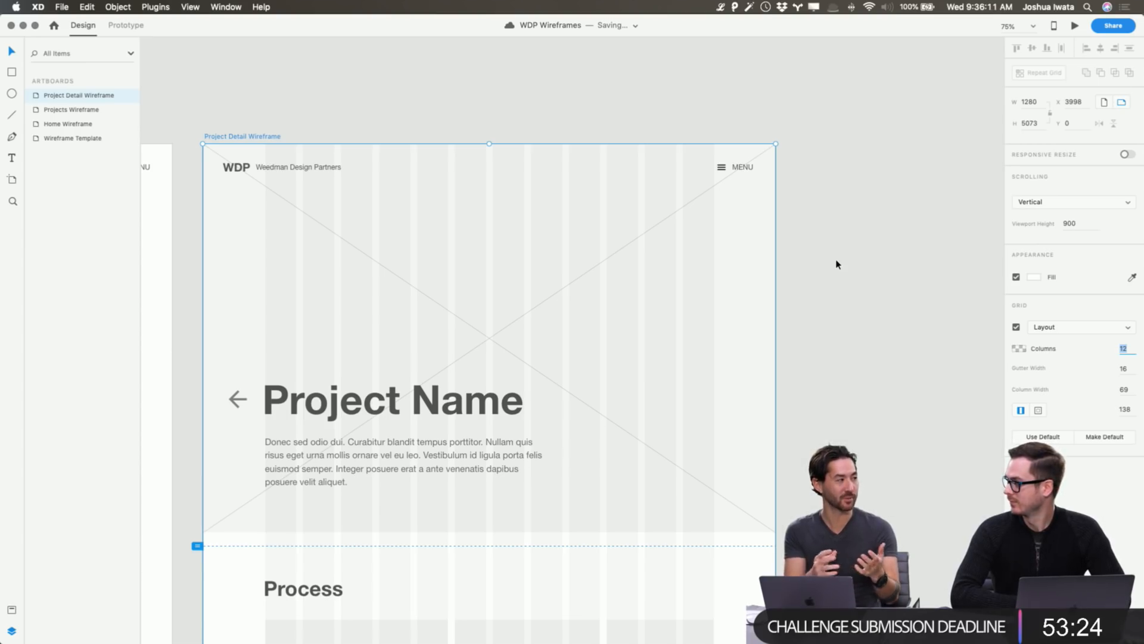
left_click(837, 264)
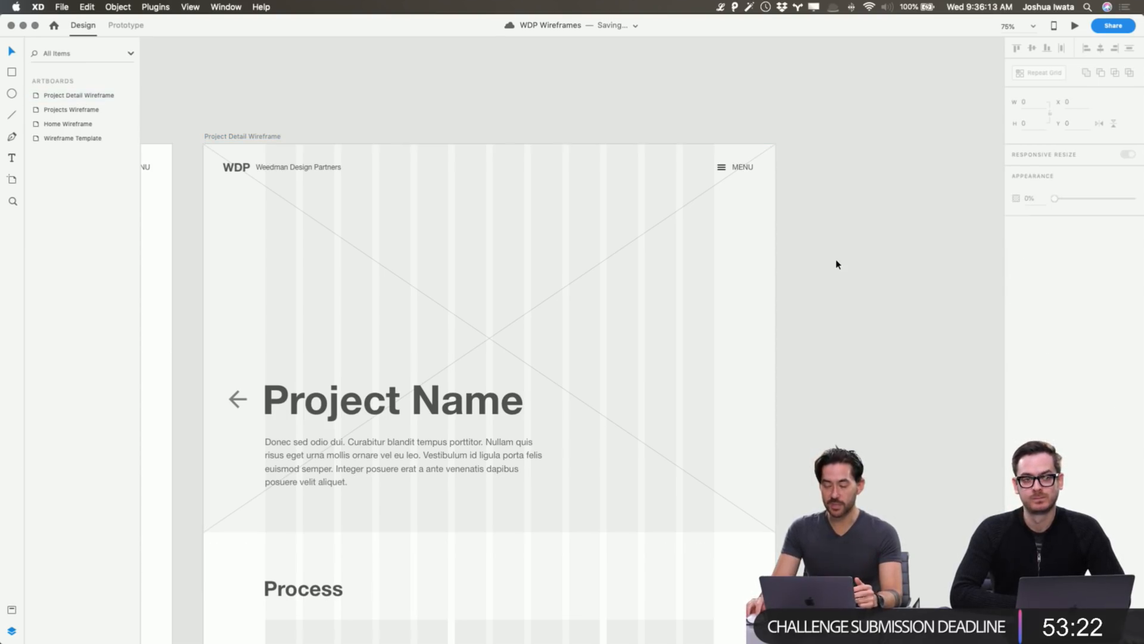
scroll(837, 264, "up", 1)
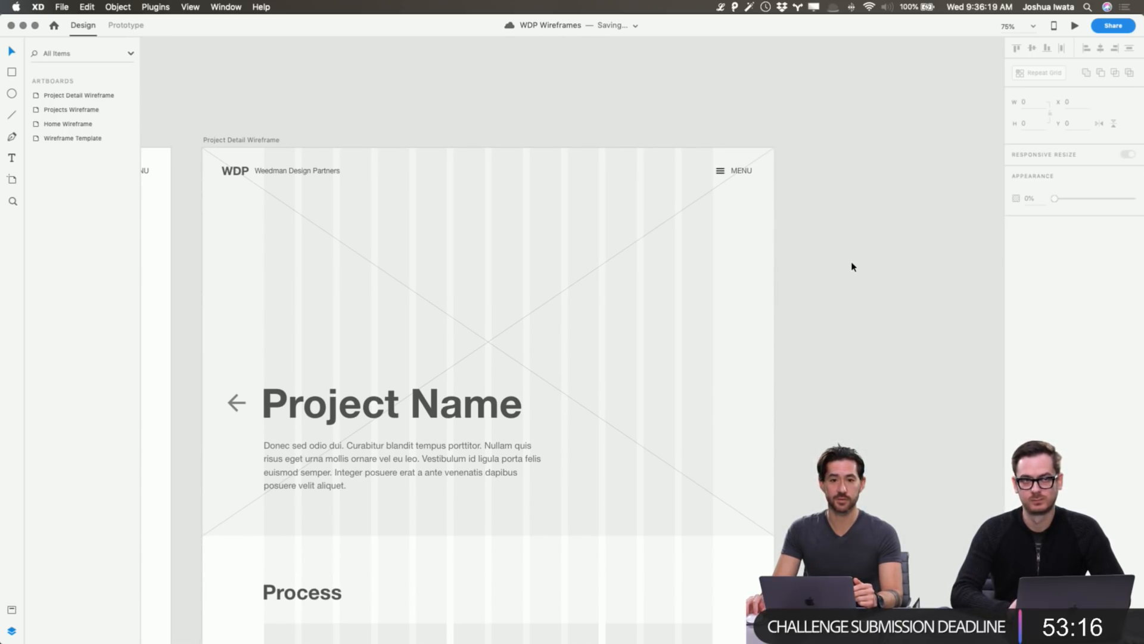
scroll(852, 266, "down", 3)
Pan across the Projects and Home wireframes back to the Process section and select its five placeholders.
scroll(852, 266, "down", 2)
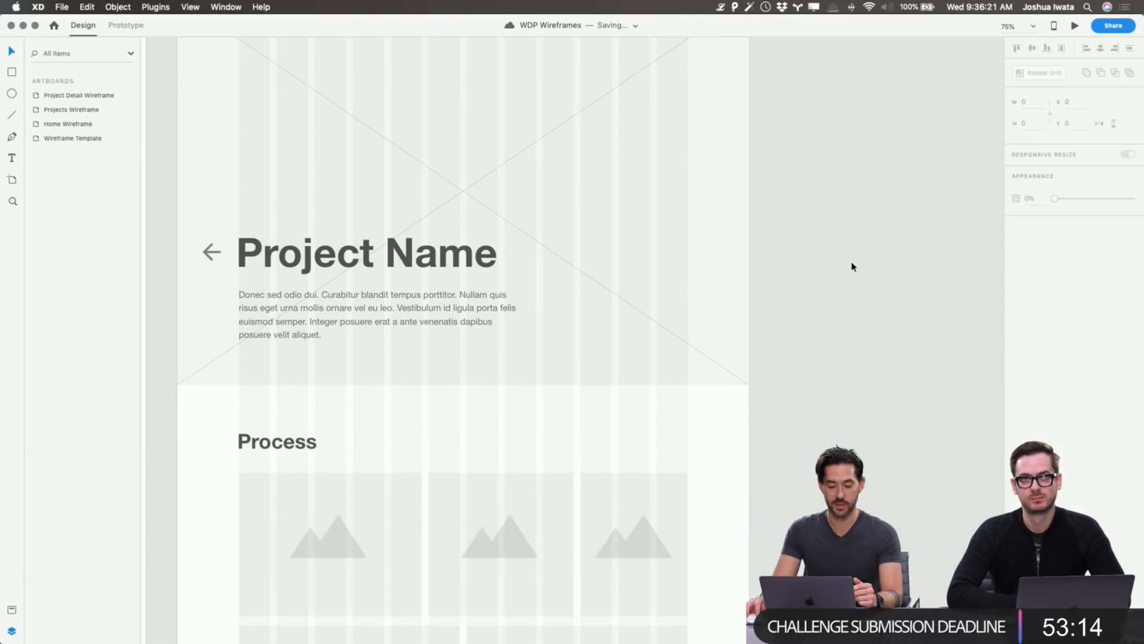
scroll(852, 267, "down", 5)
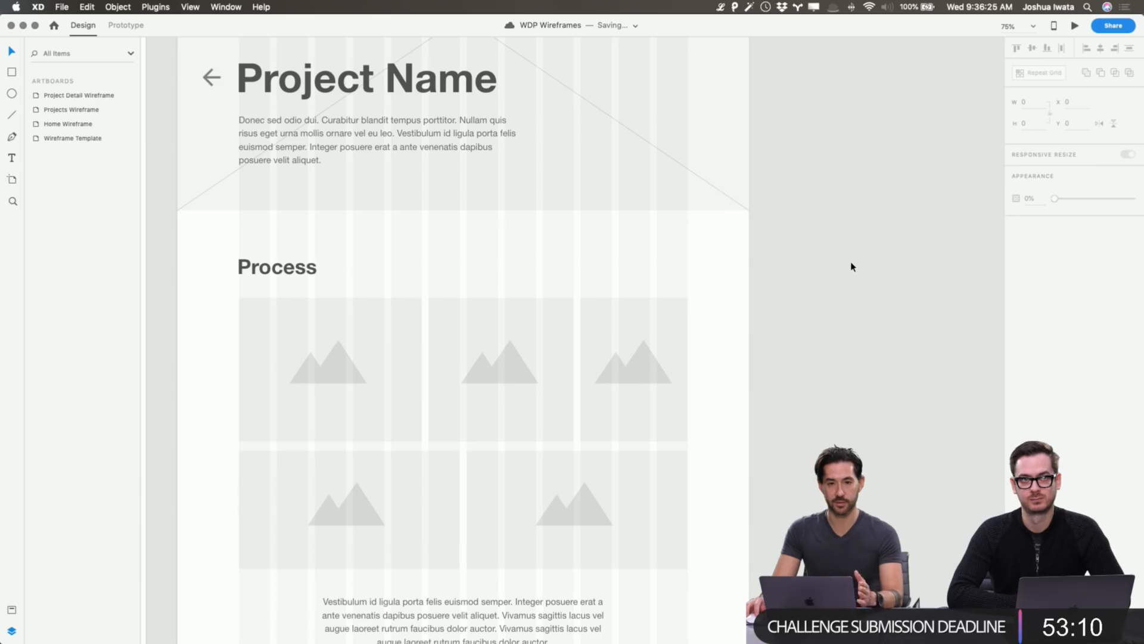
scroll(852, 267, "down", 3)
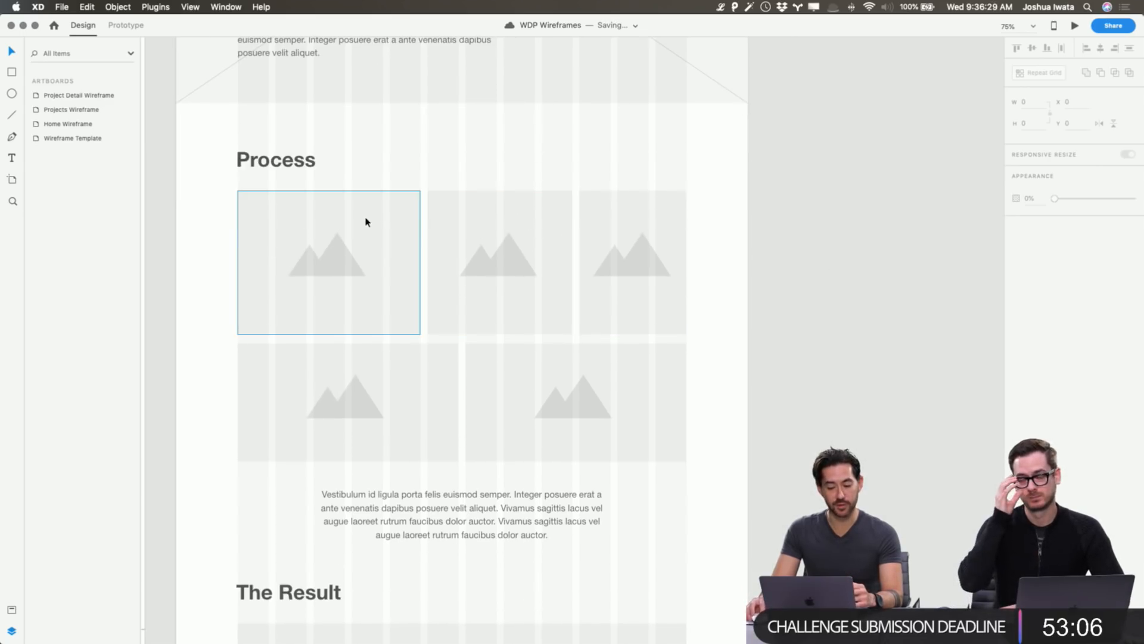
scroll(391, 258, "down", 10)
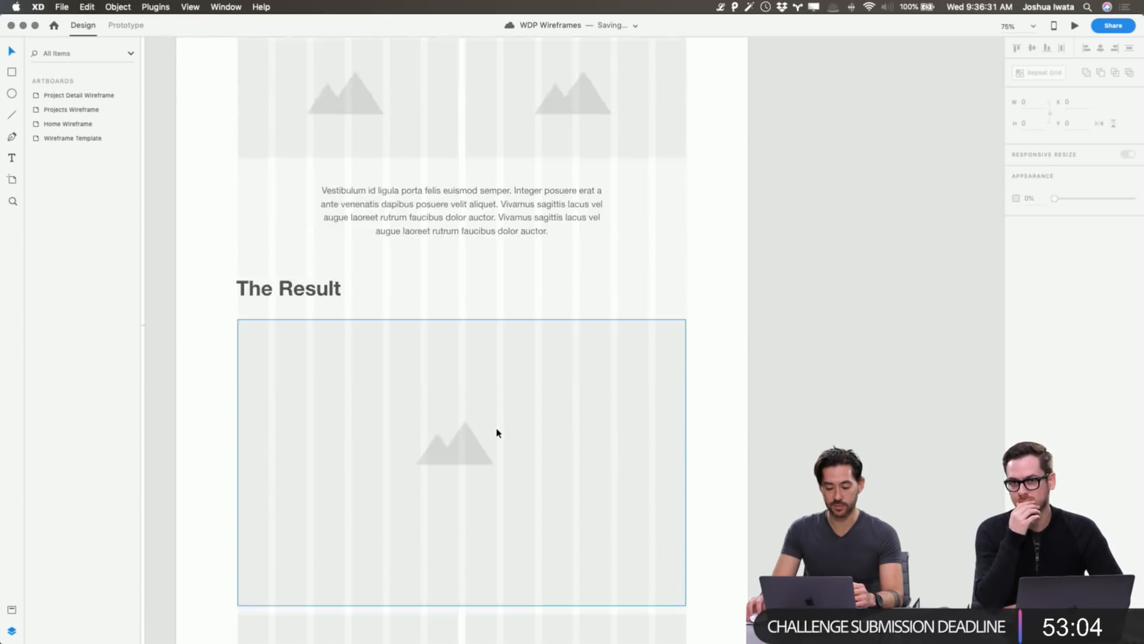
scroll(497, 433, "down", 2)
scroll(497, 433, "up", 10)
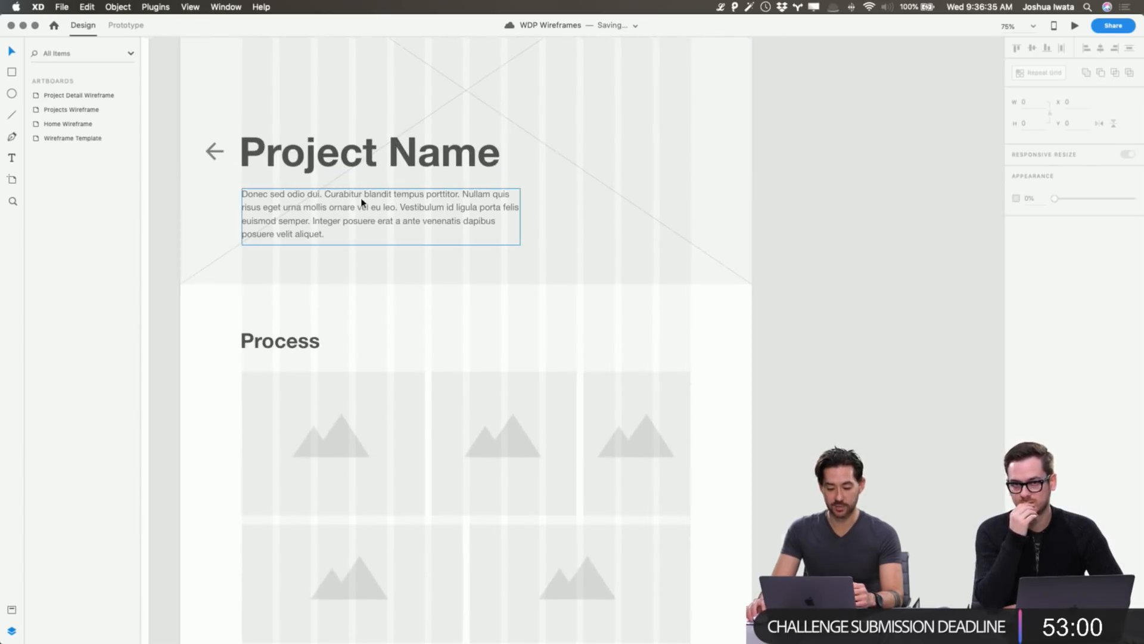
scroll(360, 200, "left", 10)
scroll(360, 202, "up", 3)
scroll(360, 201, "left", 10)
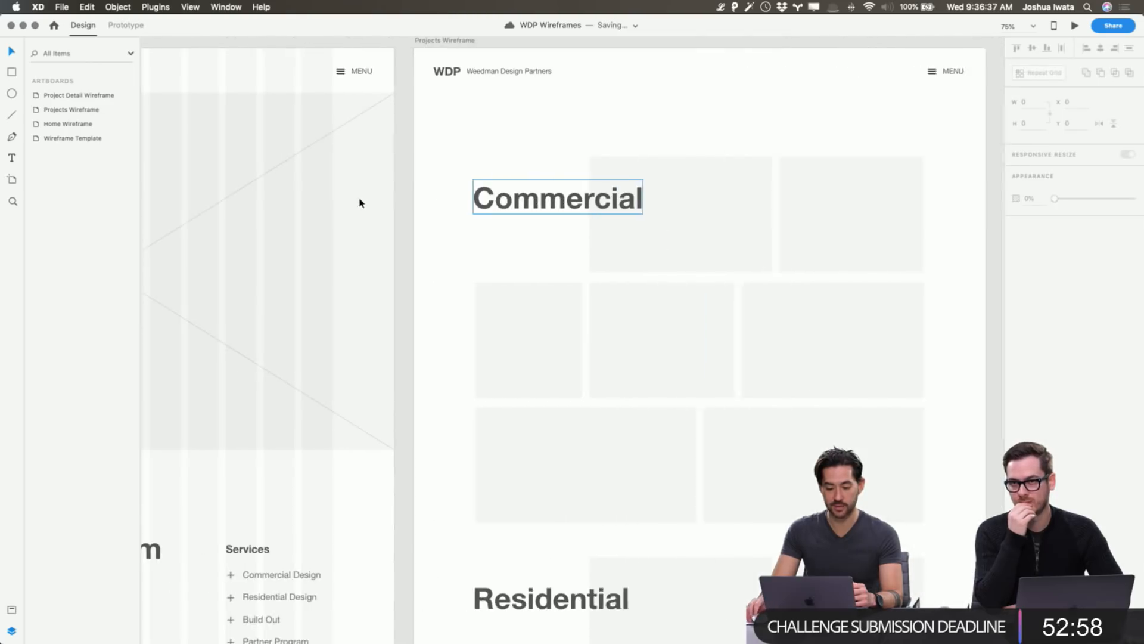
scroll(360, 202, "down", 3)
scroll(360, 203, "down", 3)
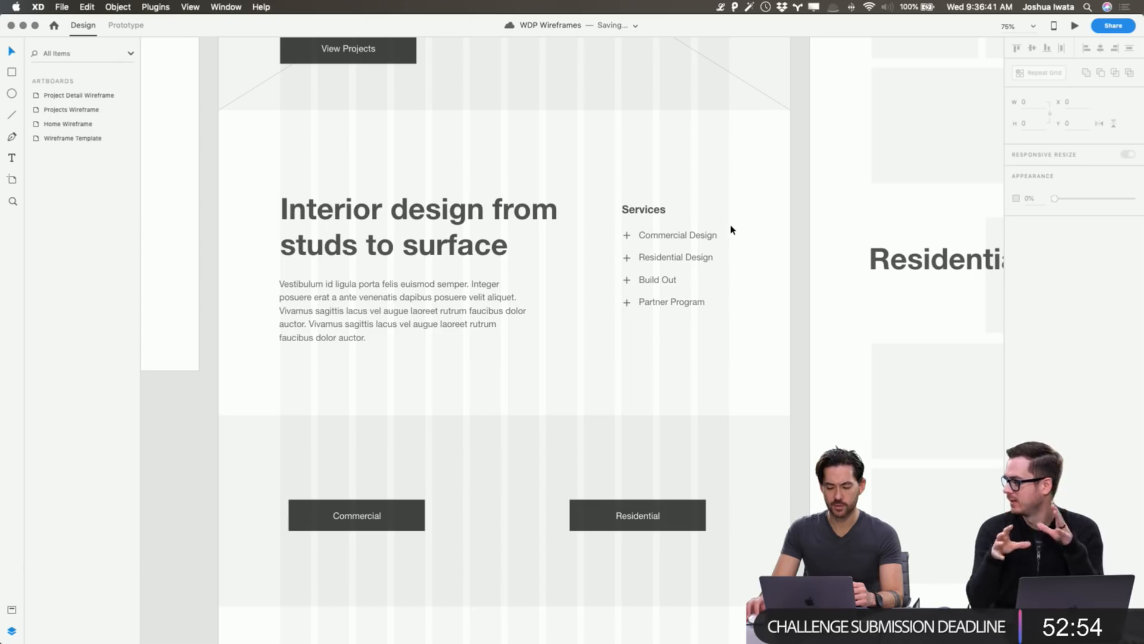
scroll(732, 230, "right", 10)
scroll(731, 230, "right", 10)
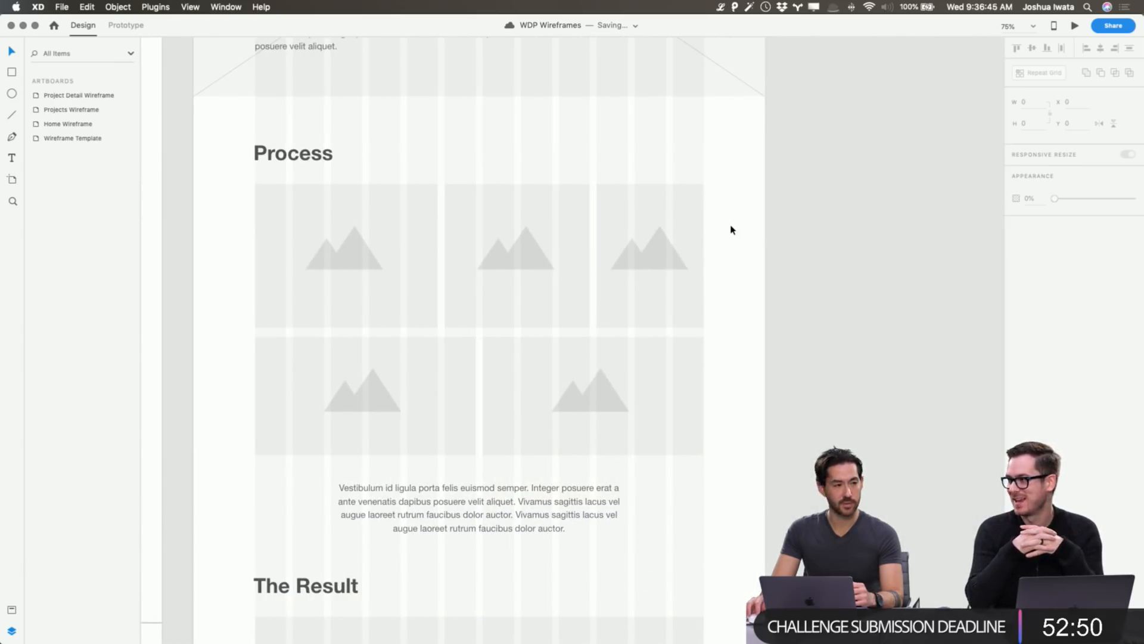
left_click_drag(221, 237, 688, 433)
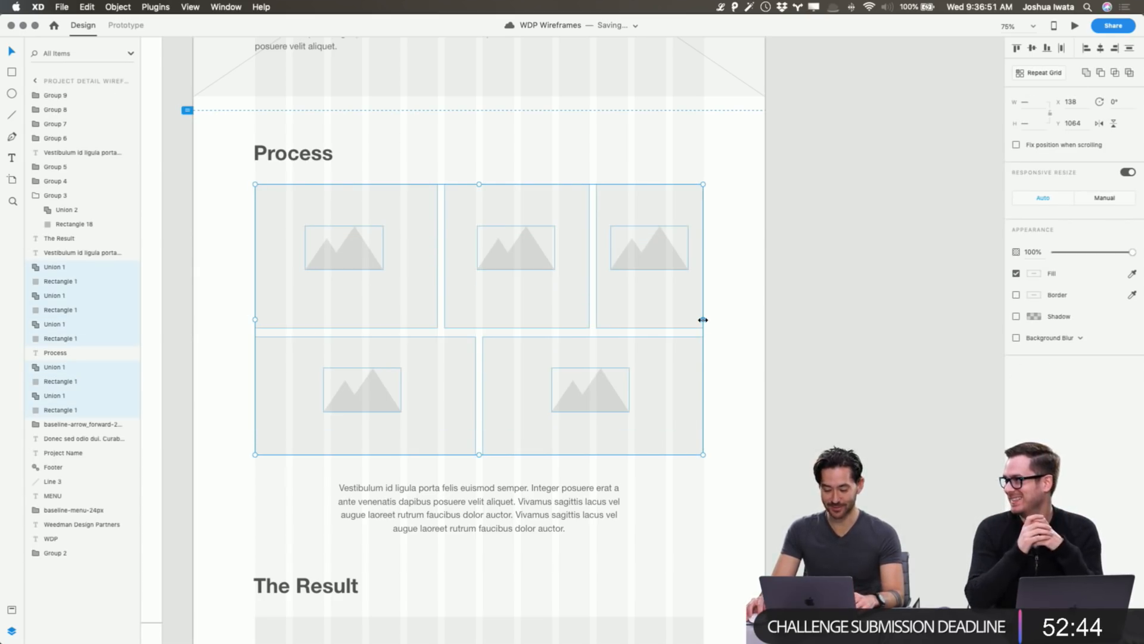
Test widening the Process image grid, undo to keep its width, and scroll to the footer.
left_click_drag(703, 320, 753, 317)
left_click(813, 309)
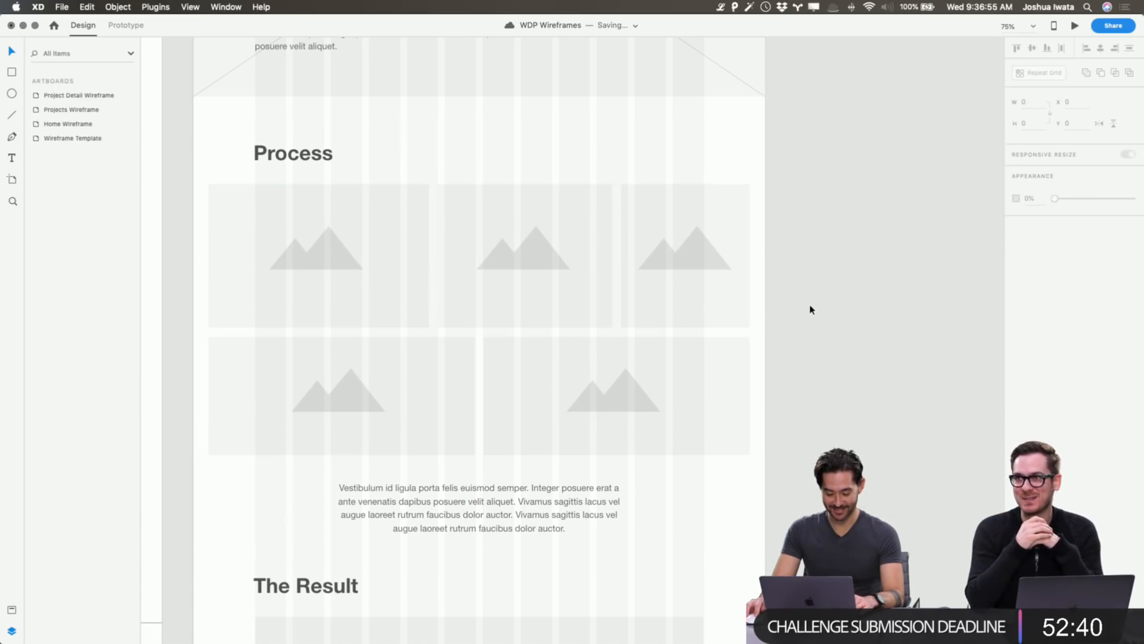
key("super+z")
left_click(833, 289)
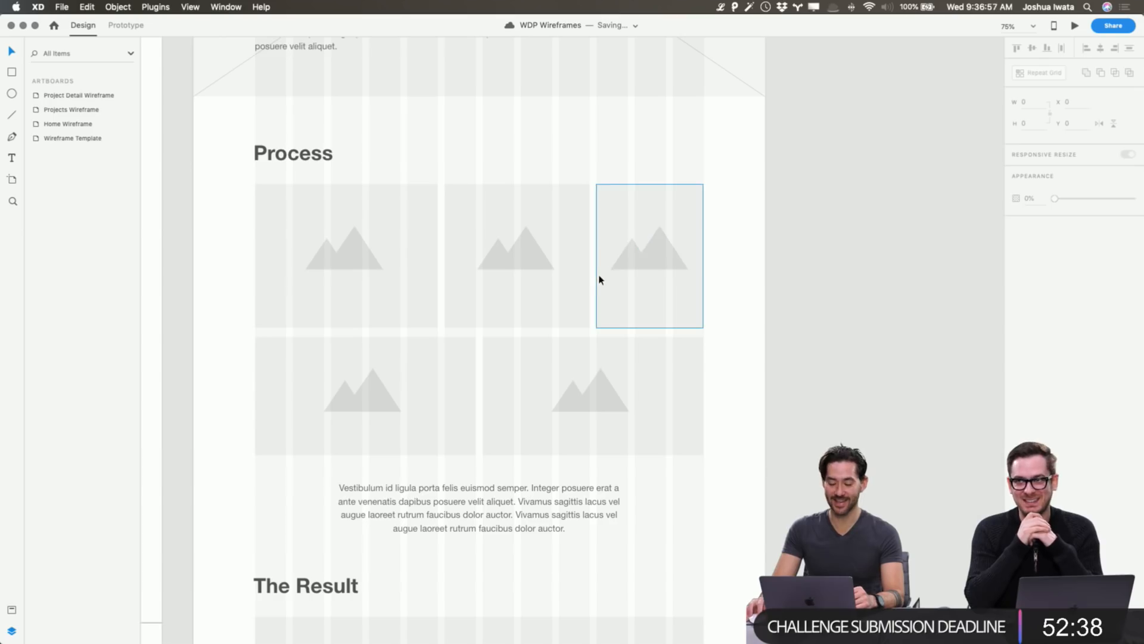
scroll(599, 280, "down", 3)
scroll(599, 282, "down", 10)
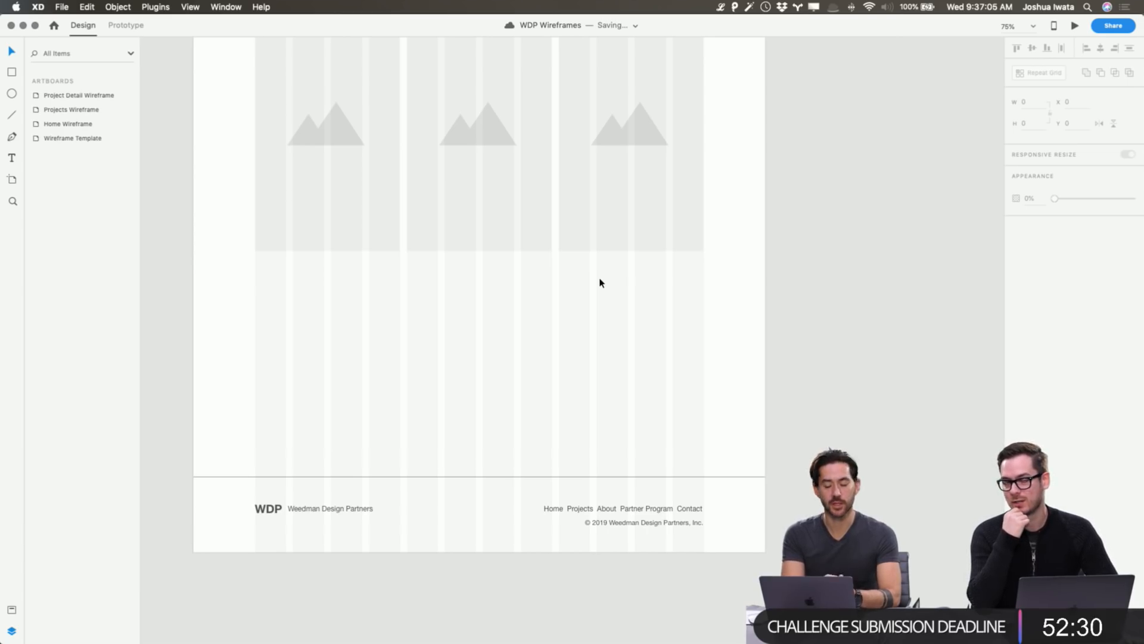
scroll(600, 282, "up", 8)
scroll(601, 282, "up", 1)
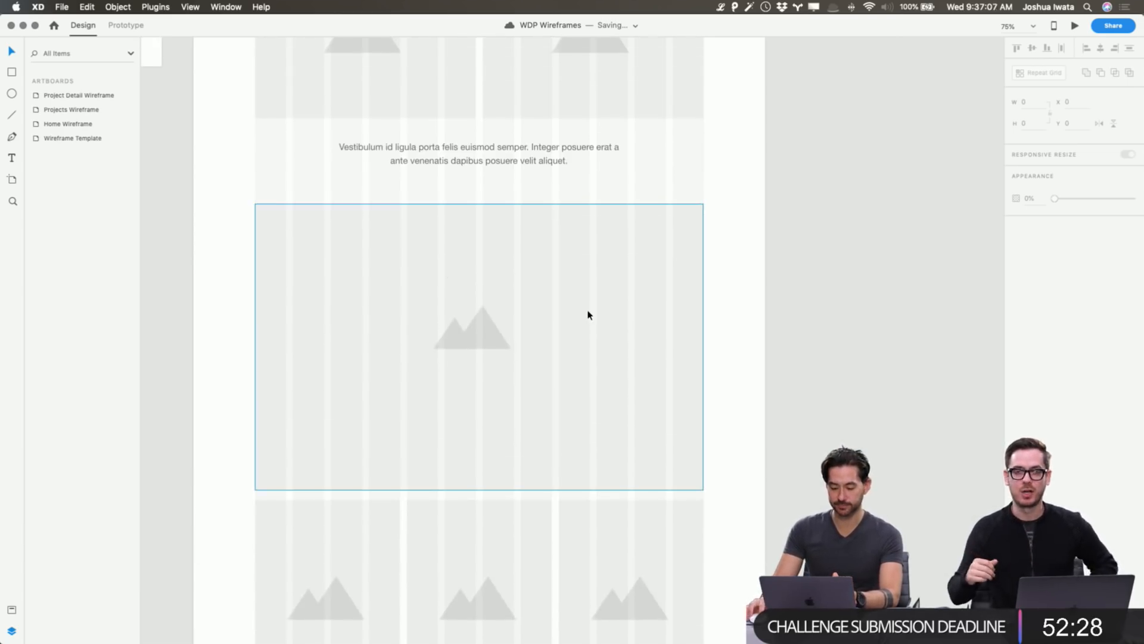
Pin the mountain icon left with Responsive Resize and move it to the placeholder's left side.
left_click(587, 314)
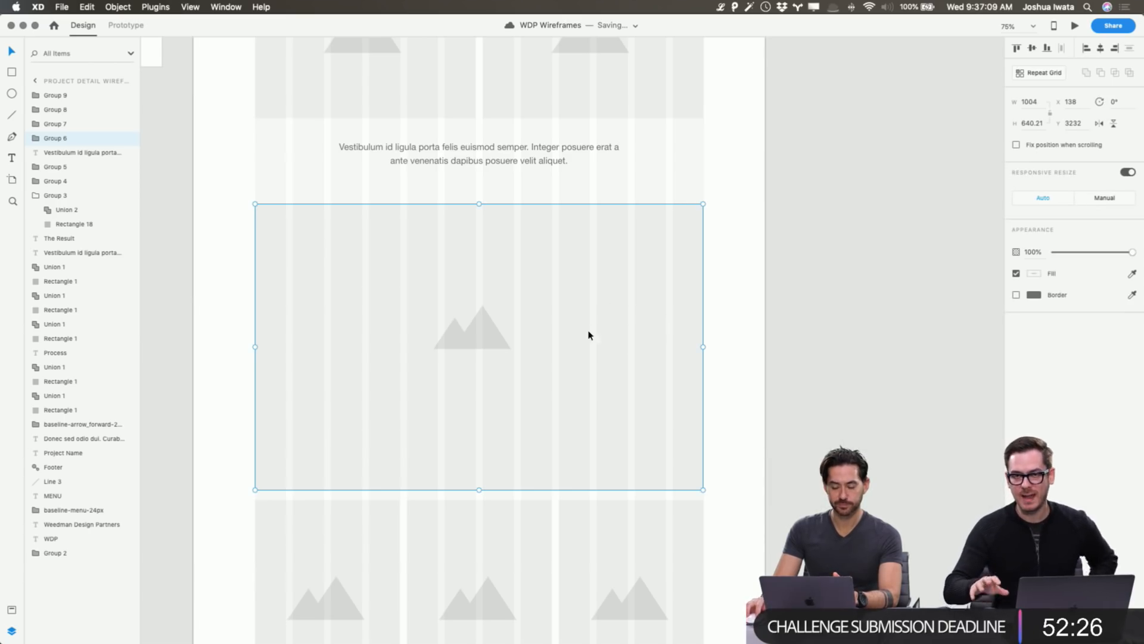
scroll(488, 343, "left", 1)
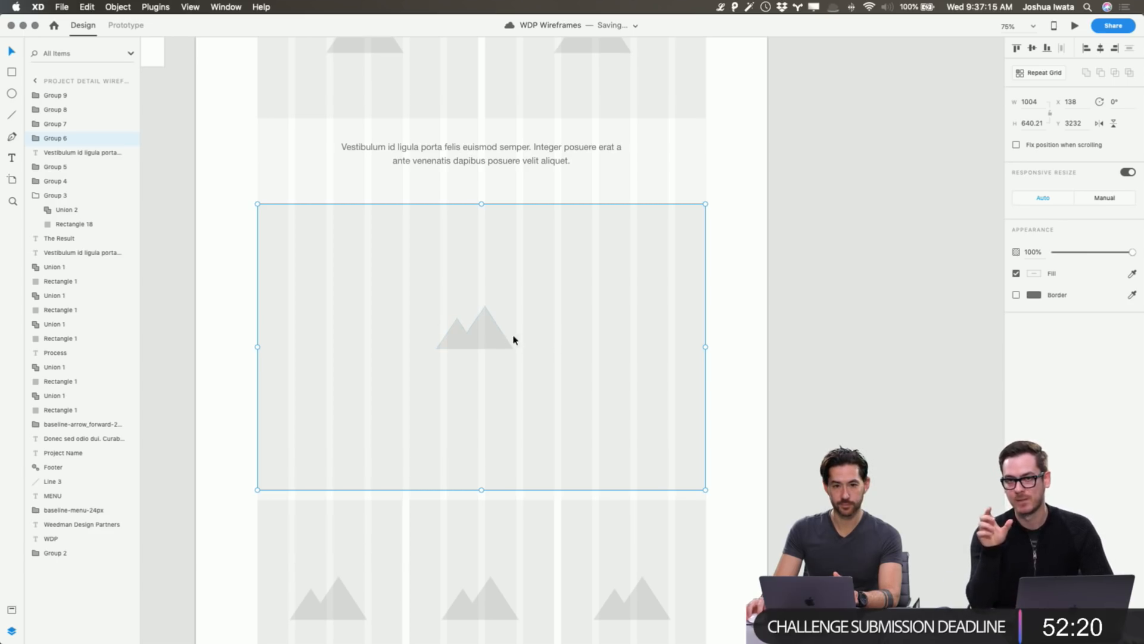
double_click(488, 341)
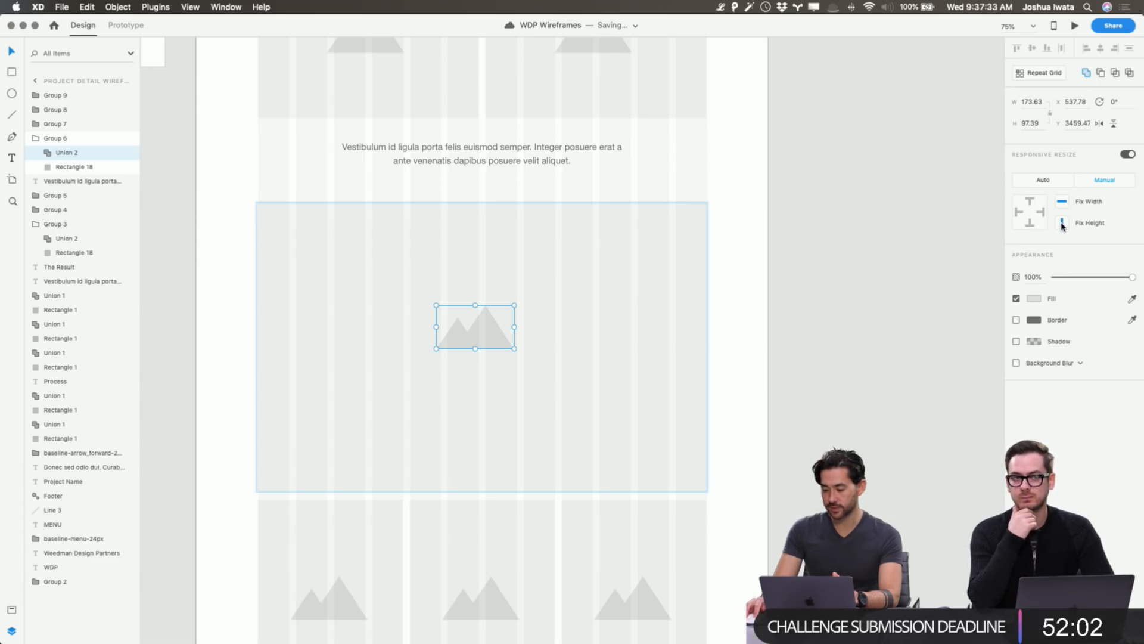
left_click(1019, 212)
left_click_drag(495, 340, 354, 348)
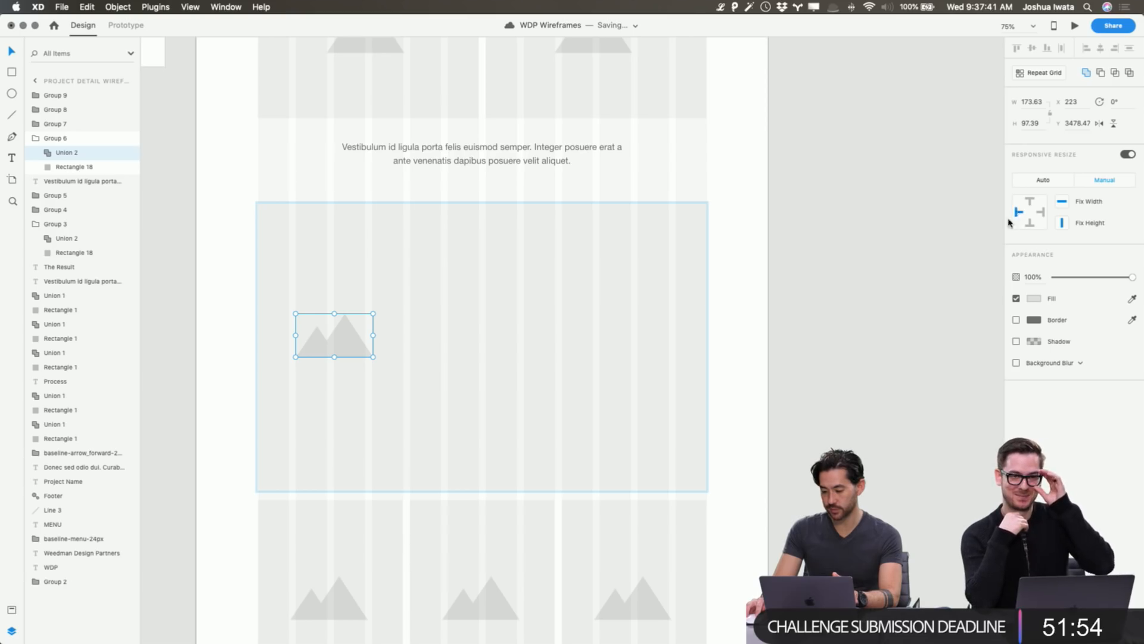
left_click(858, 309)
Try moving and resizing the large placeholder group, undoing each change to keep its 1004 width.
left_click(612, 345)
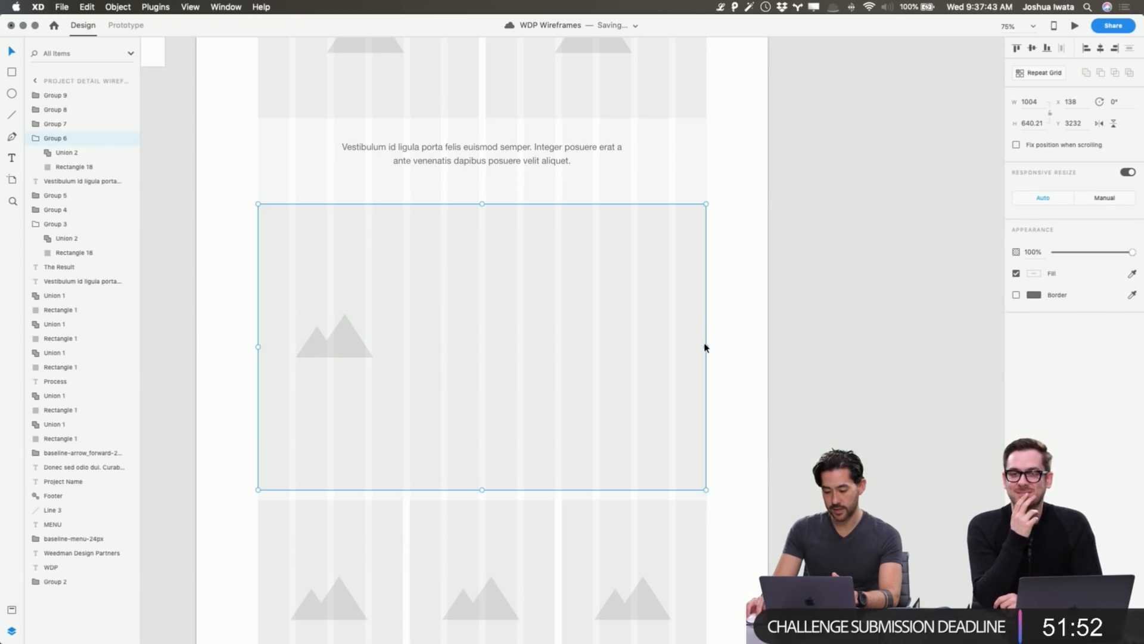
left_click_drag(705, 345, 638, 346)
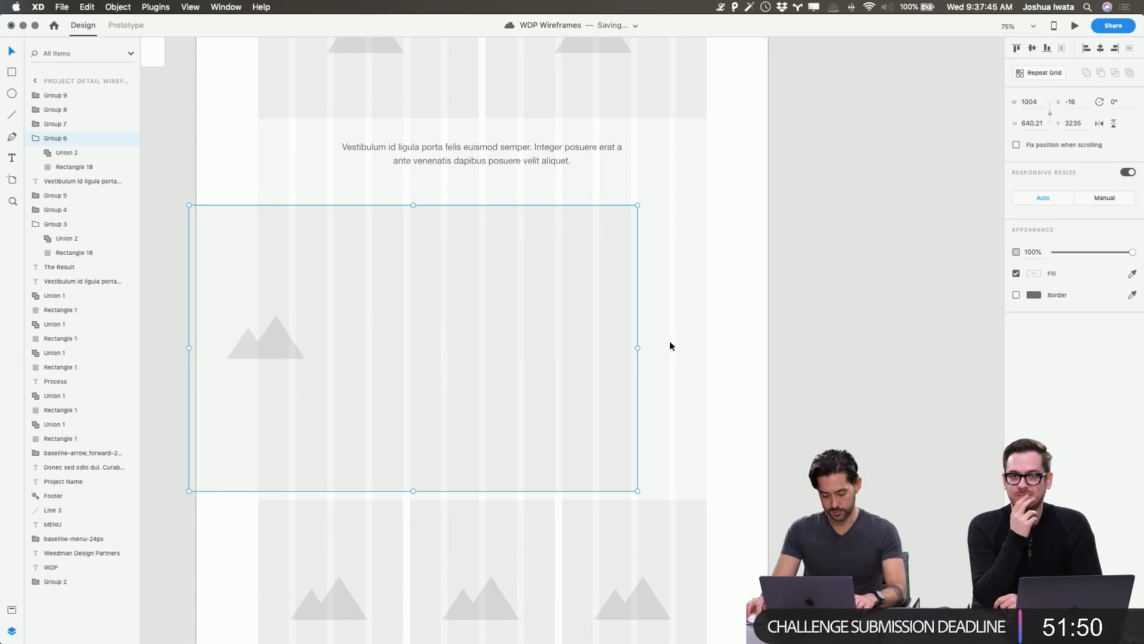
key("cmd+z")
left_click_drag(708, 346, 573, 352)
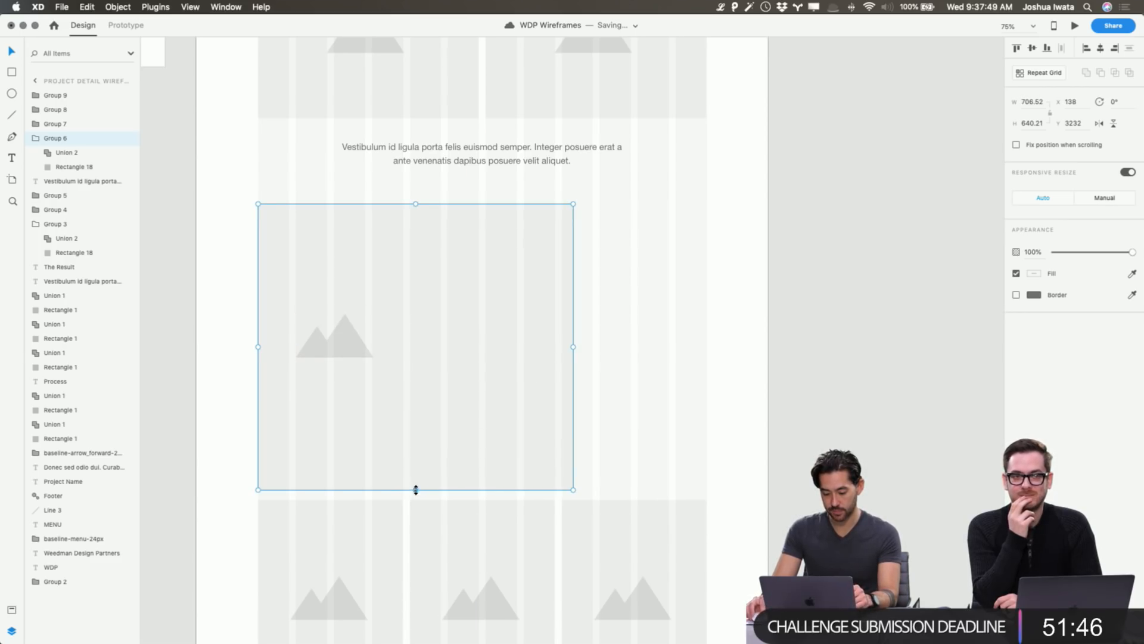
left_click_drag(416, 488, 427, 322)
key("super+z")
key("super+z")
key("super+z")
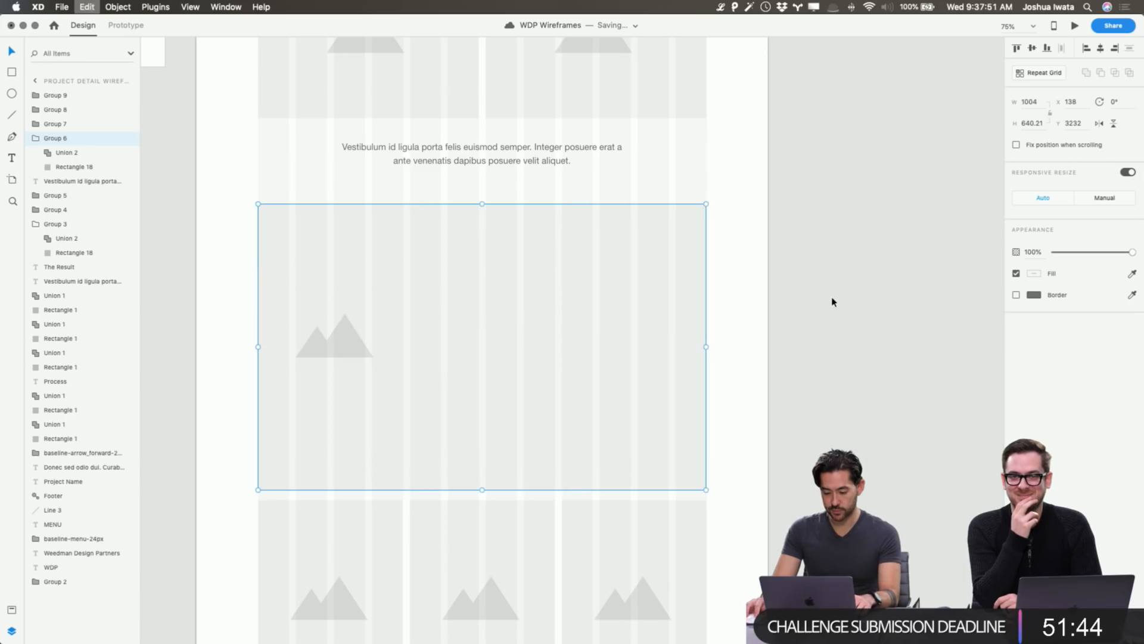
key("super+z")
key("super+z")
scroll(823, 302, "up", 15)
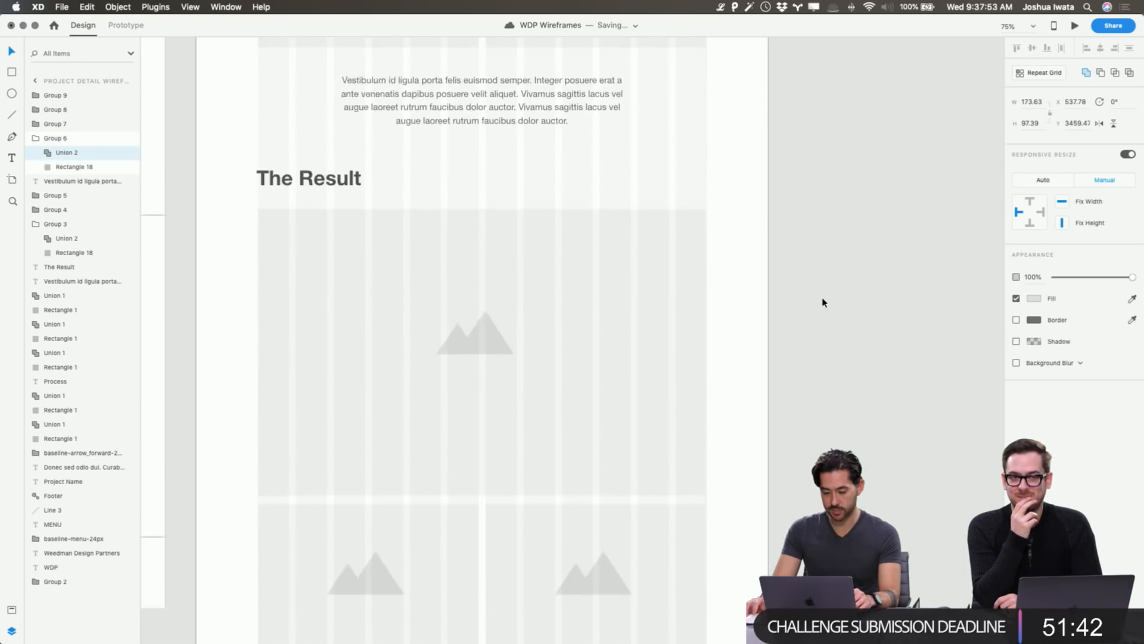
scroll(824, 302, "down", 5)
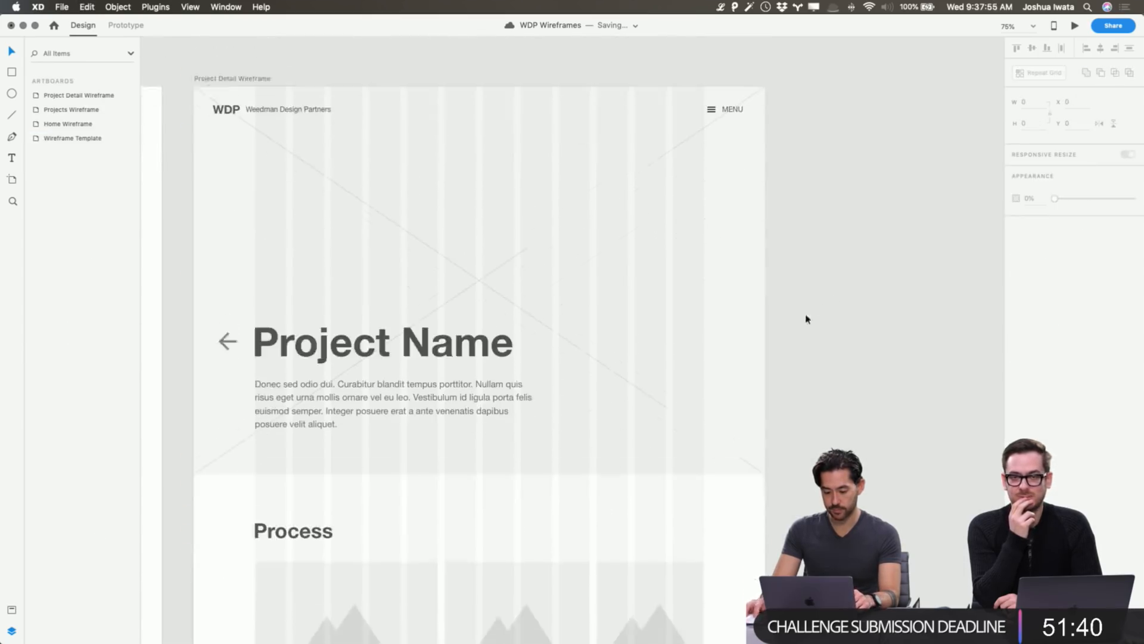
Group the hero's back arrow, Project Name heading and intro paragraph with Cmd+G.
left_click_drag(850, 401, 237, 261)
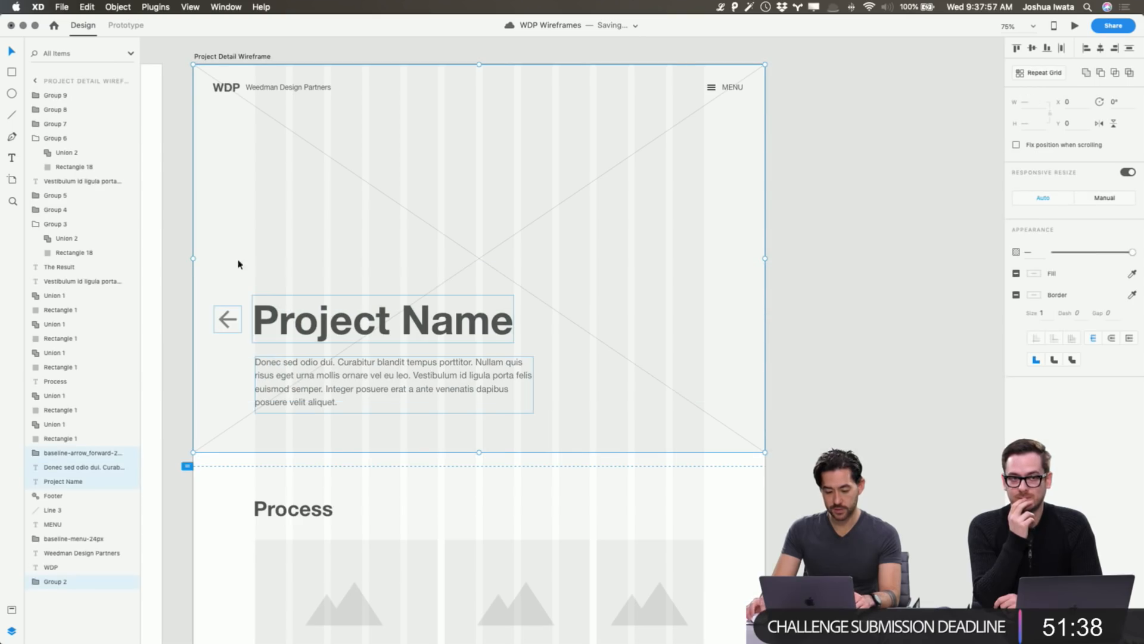
key("super+g")
key("Escape")
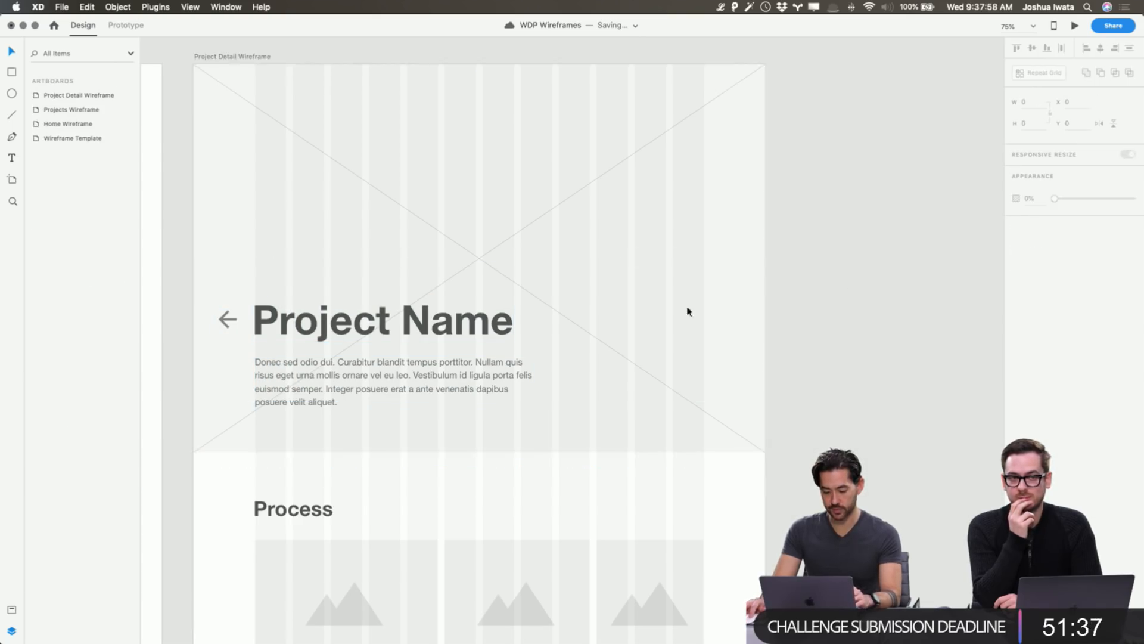
left_click(394, 255)
Set the heading, paragraph and arrow to Manual Responsive Resize with Fix Bottom.
double_click(389, 331)
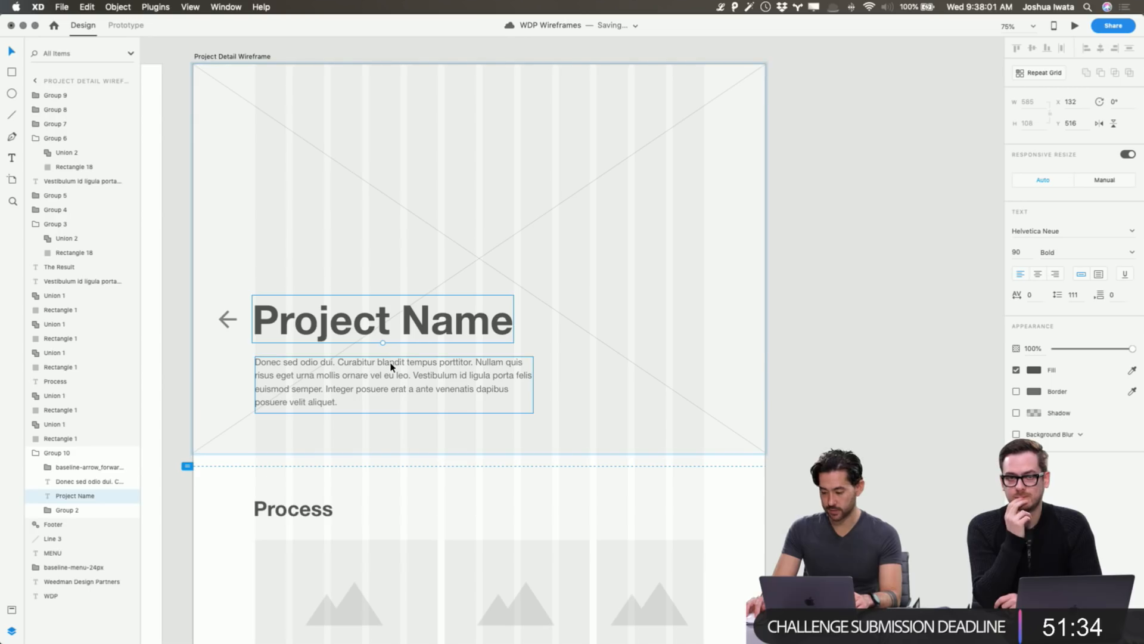
left_click(392, 366, "shift")
left_click(228, 319, "shift")
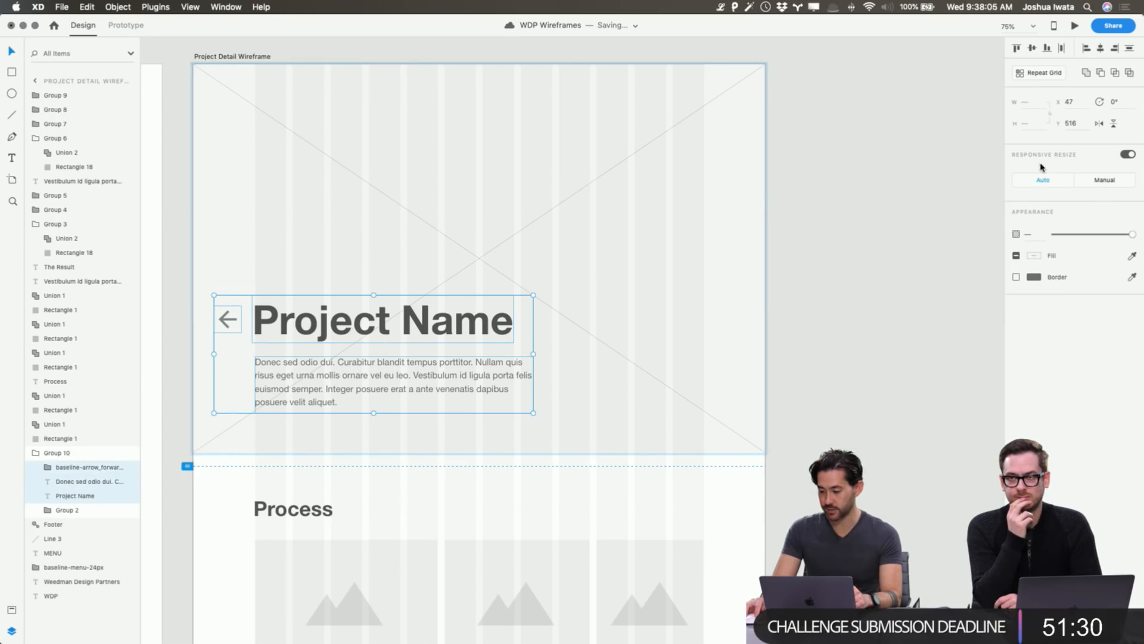
left_click(1103, 180)
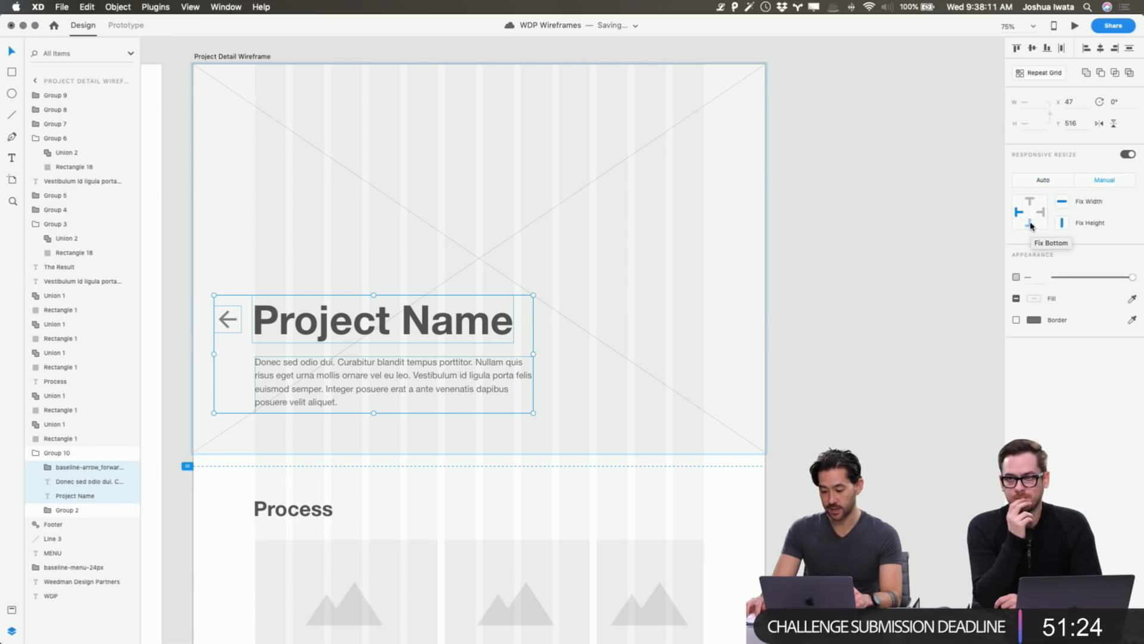
left_click(1030, 224)
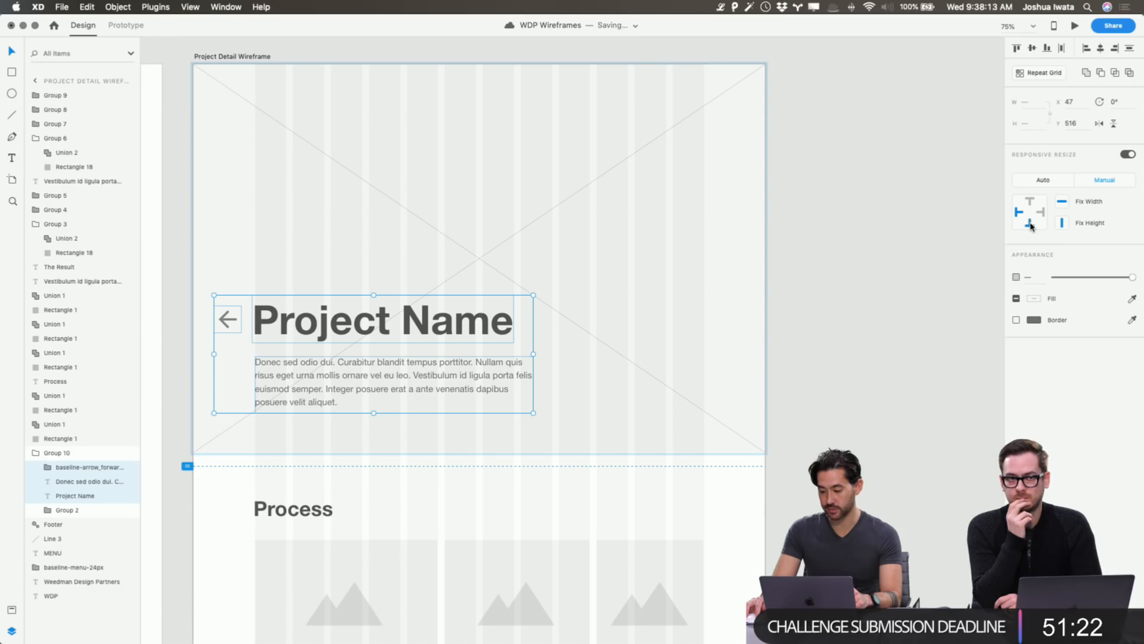
Test the constraints by shrinking the hero image rectangle, then undo the resize.
left_click(861, 278)
left_click(695, 171)
left_click_drag(763, 66, 833, 177)
key("super+z")
key("super+z")
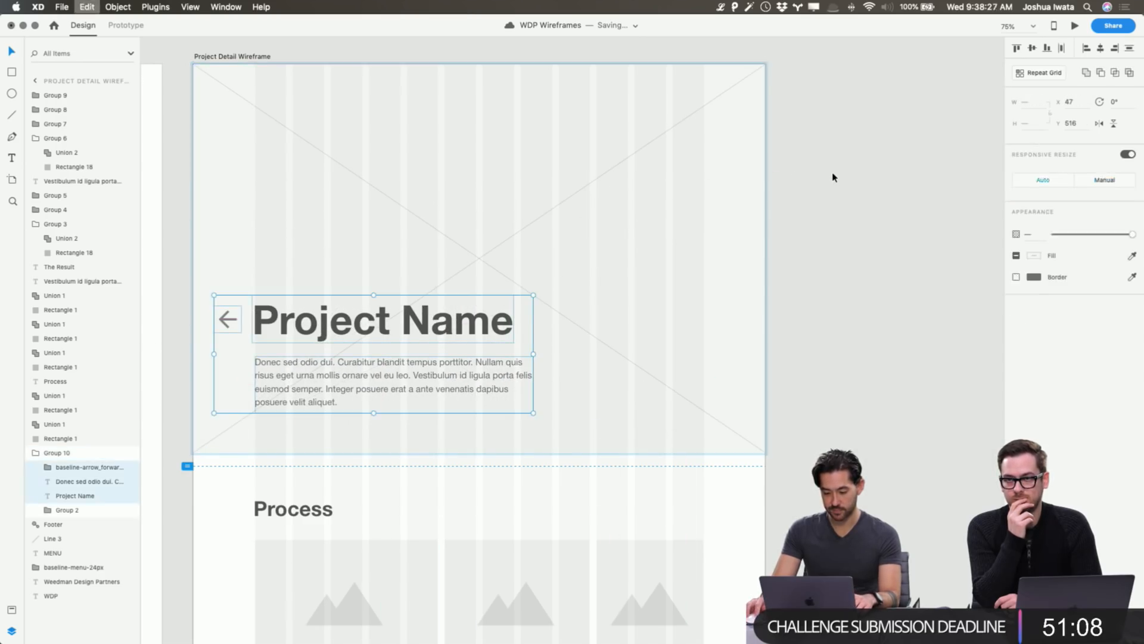
Move the Footer and its divider line up to sit just below the last image row.
left_click(833, 177)
scroll(833, 177, "down", 15)
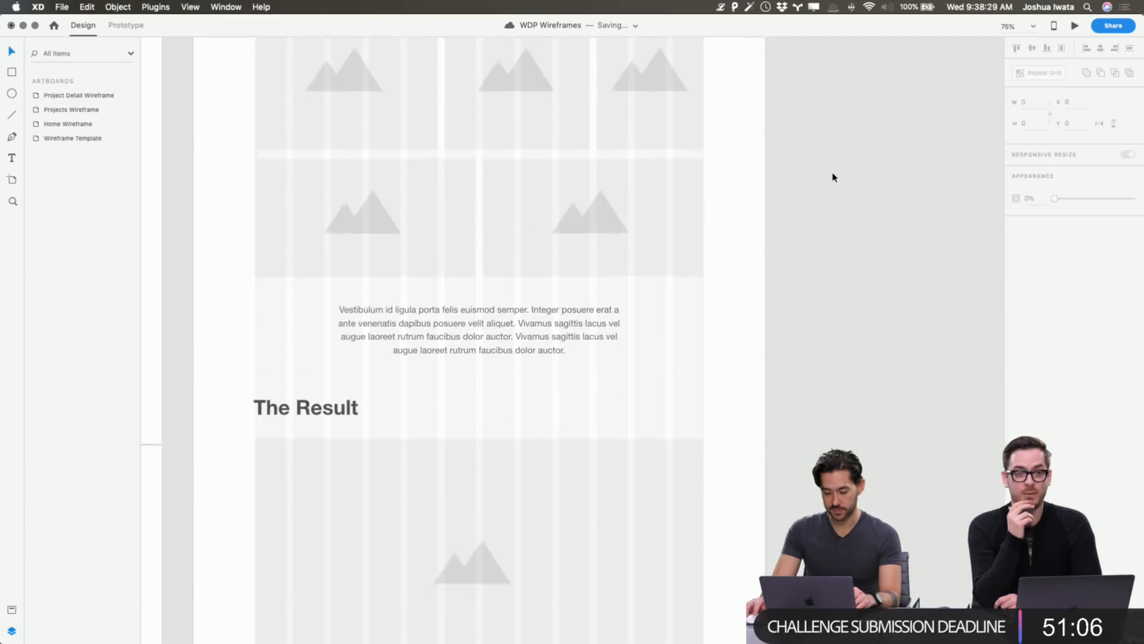
scroll(833, 177, "down", 1)
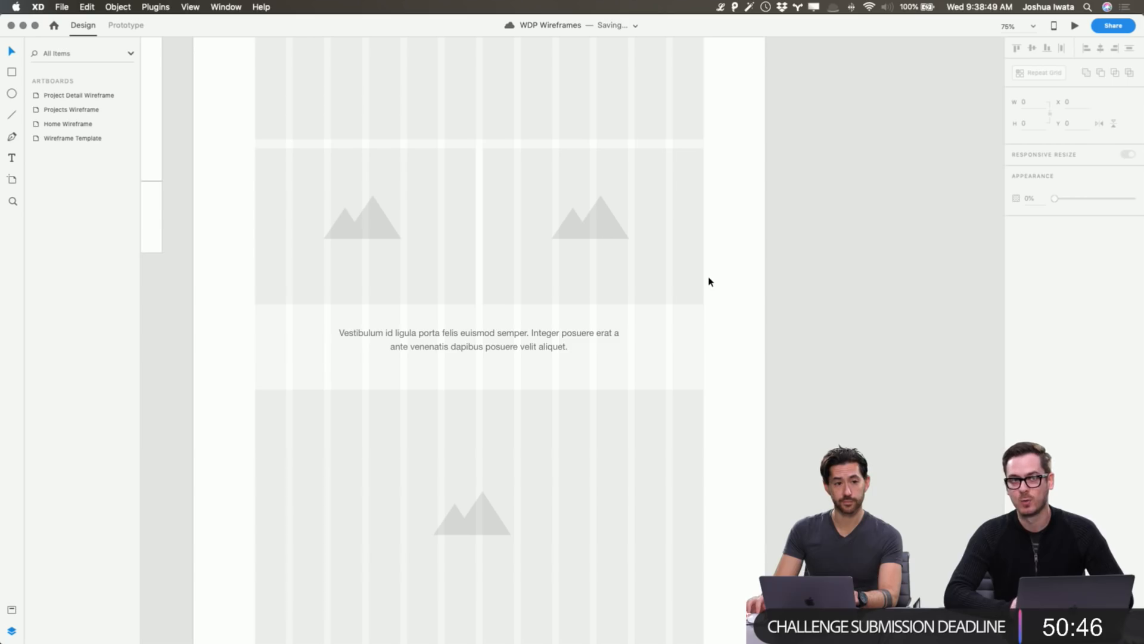
scroll(709, 282, "left", 5)
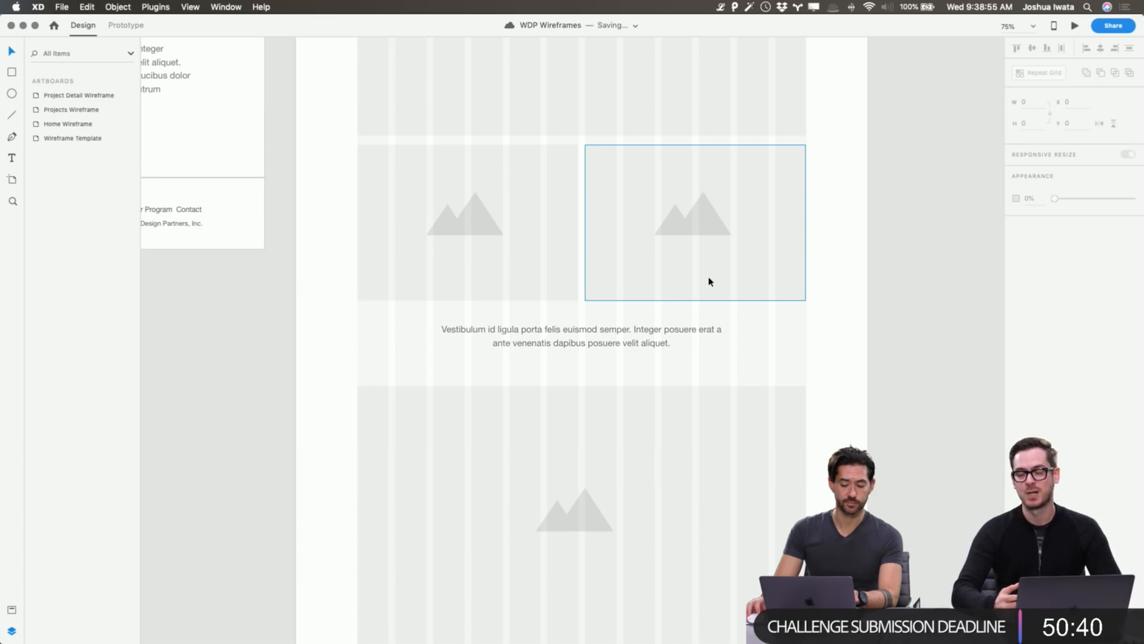
scroll(709, 282, "down", 10)
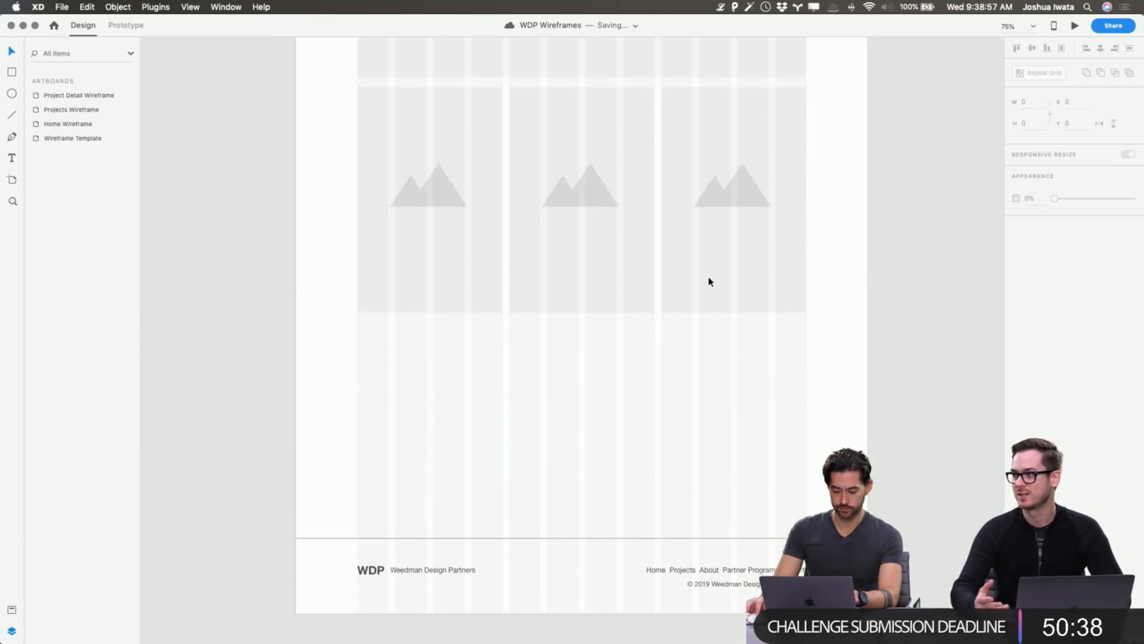
left_click_drag(351, 432, 760, 379)
left_click(585, 332)
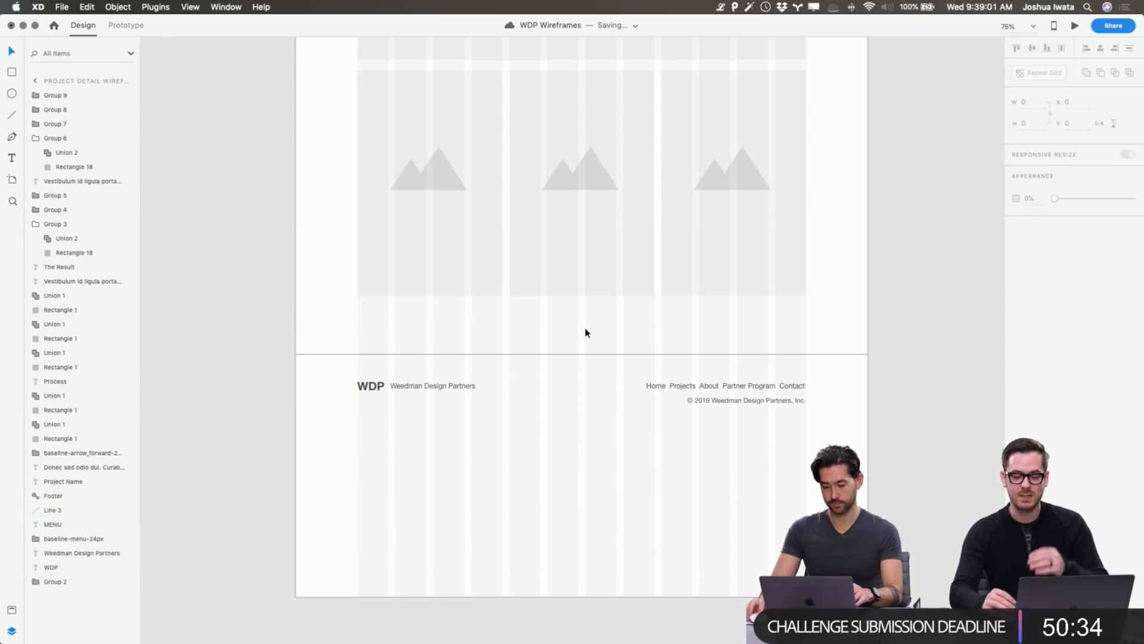
scroll(585, 332, "up", 10)
scroll(585, 332, "up", 15)
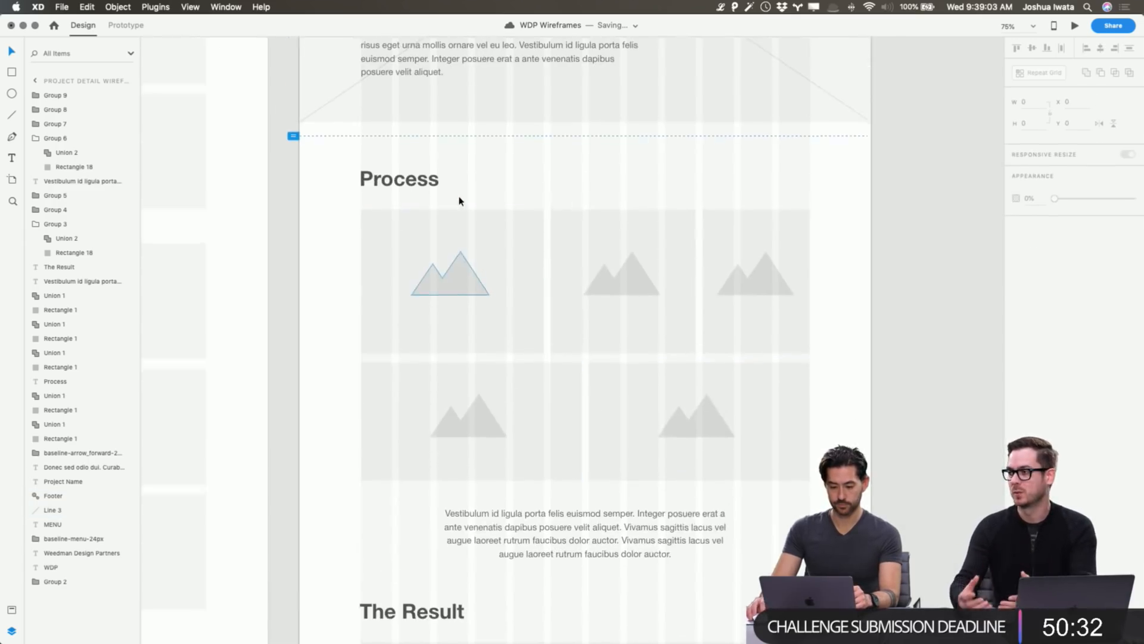
scroll(386, 178, "up", 1)
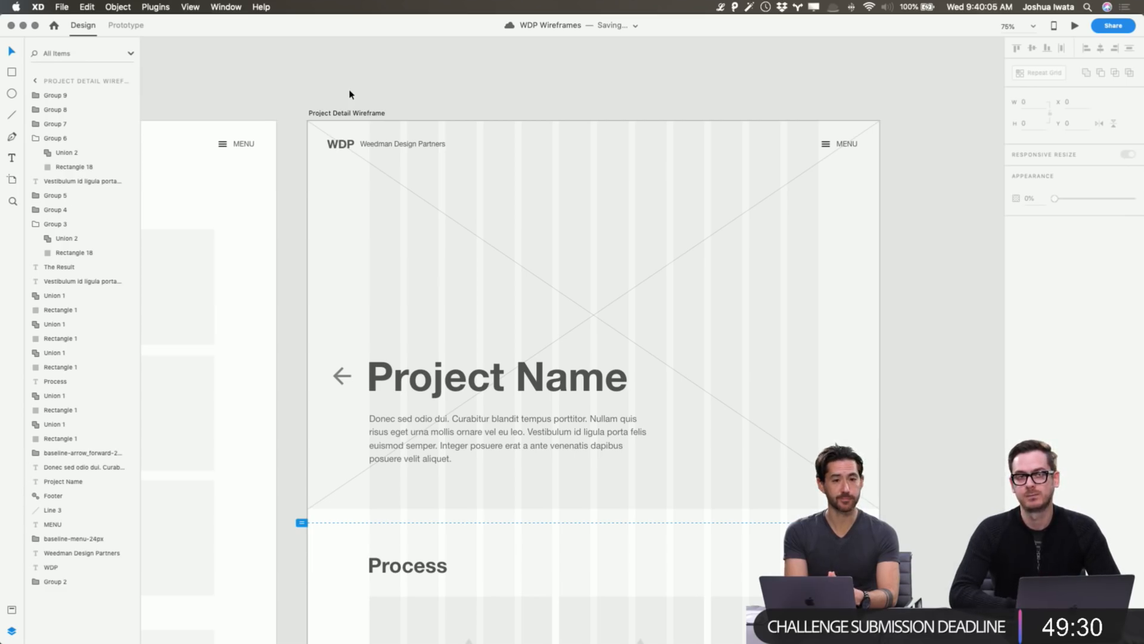
scroll(370, 241, "down", 15)
scroll(370, 242, "left", 8)
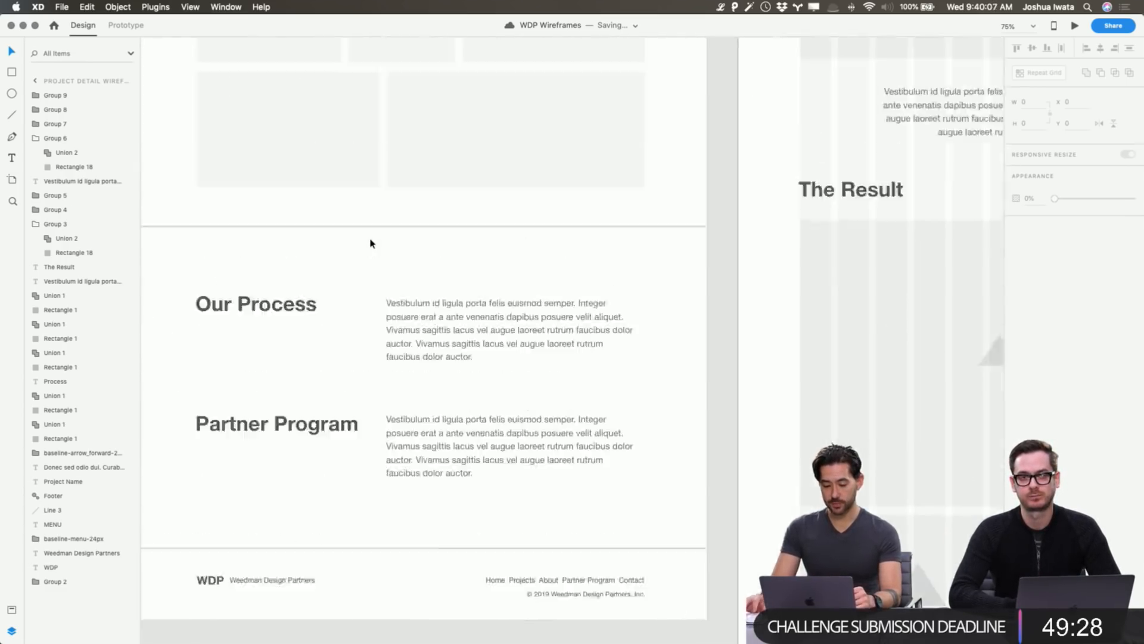
scroll(371, 241, "up", 12)
scroll(370, 242, "left", 8)
scroll(371, 243, "right", 7)
scroll(370, 243, "up", 3)
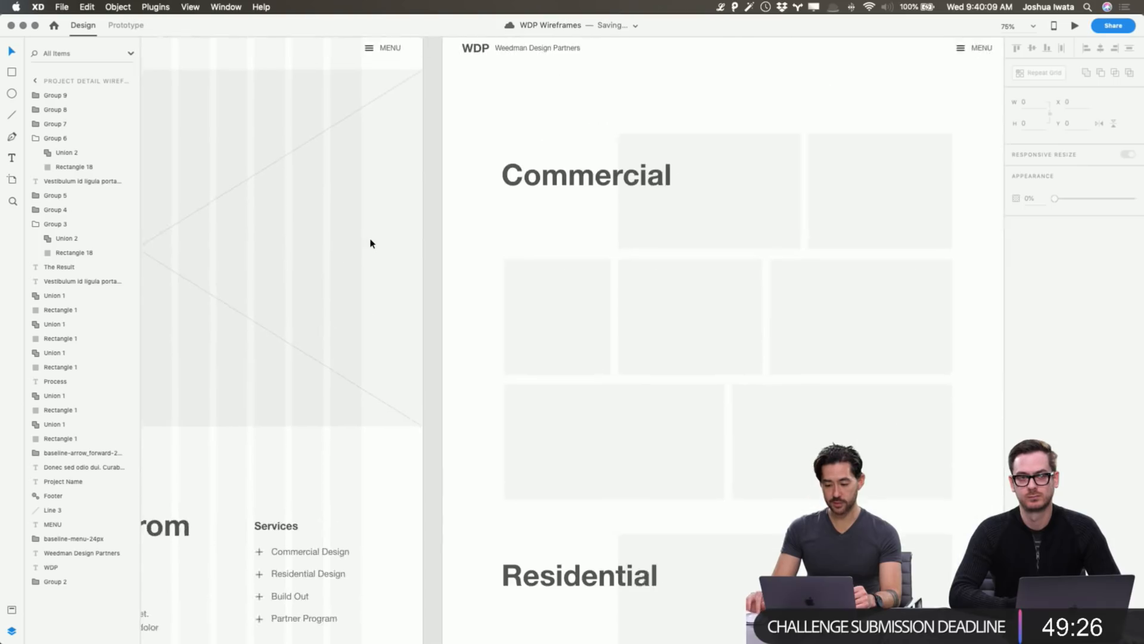
scroll(370, 243, "right", 8)
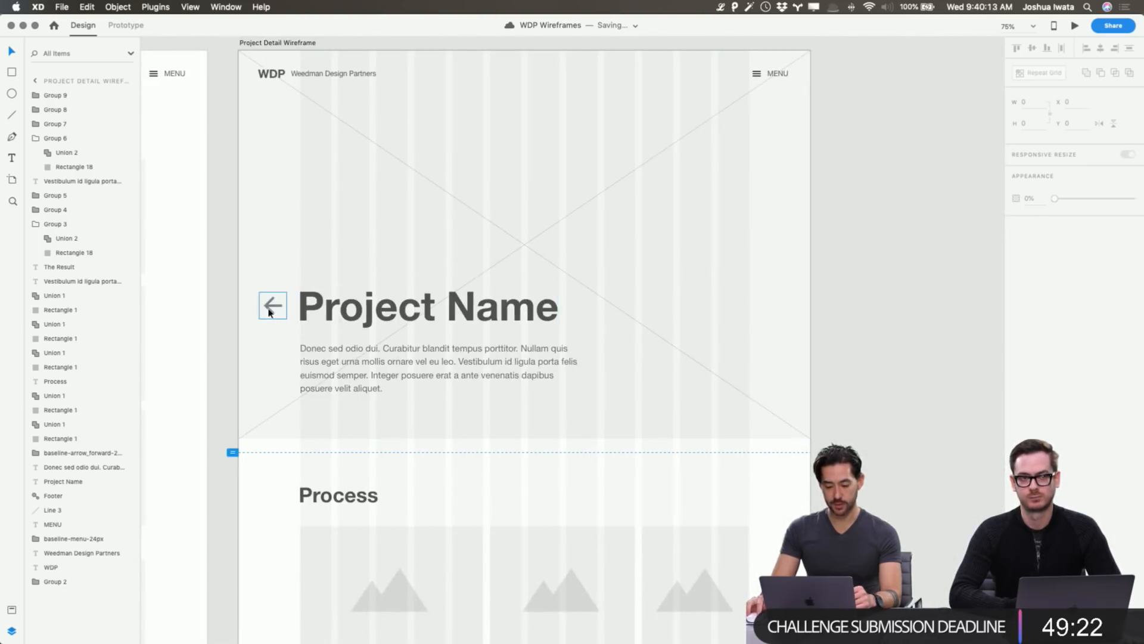
scroll(269, 312, "left", 5)
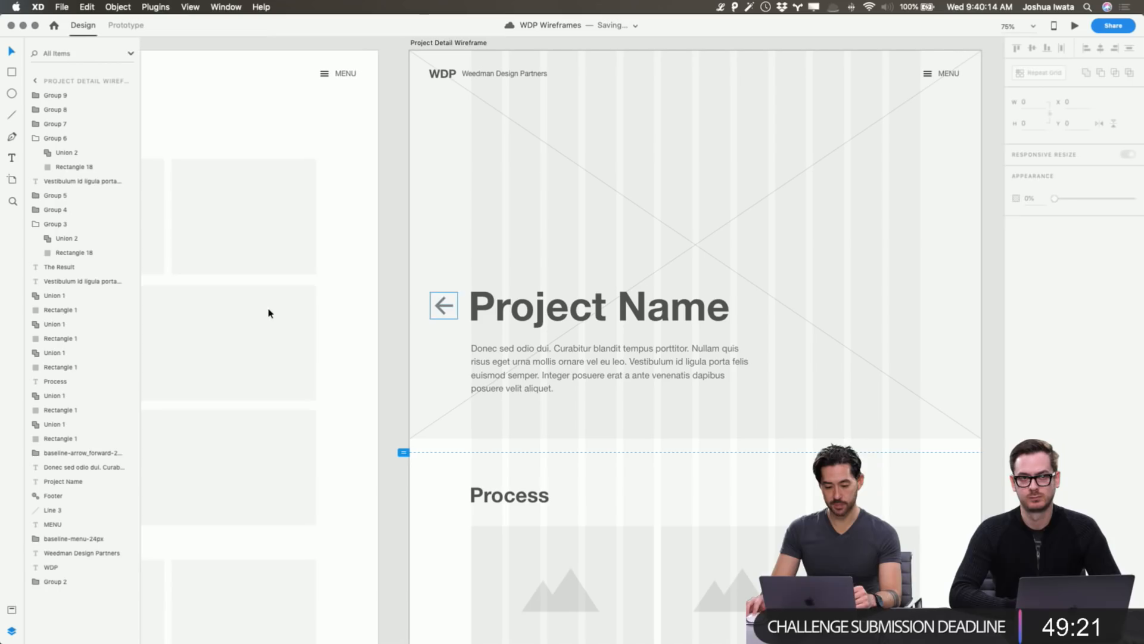
left_click(125, 26)
left_click(252, 201)
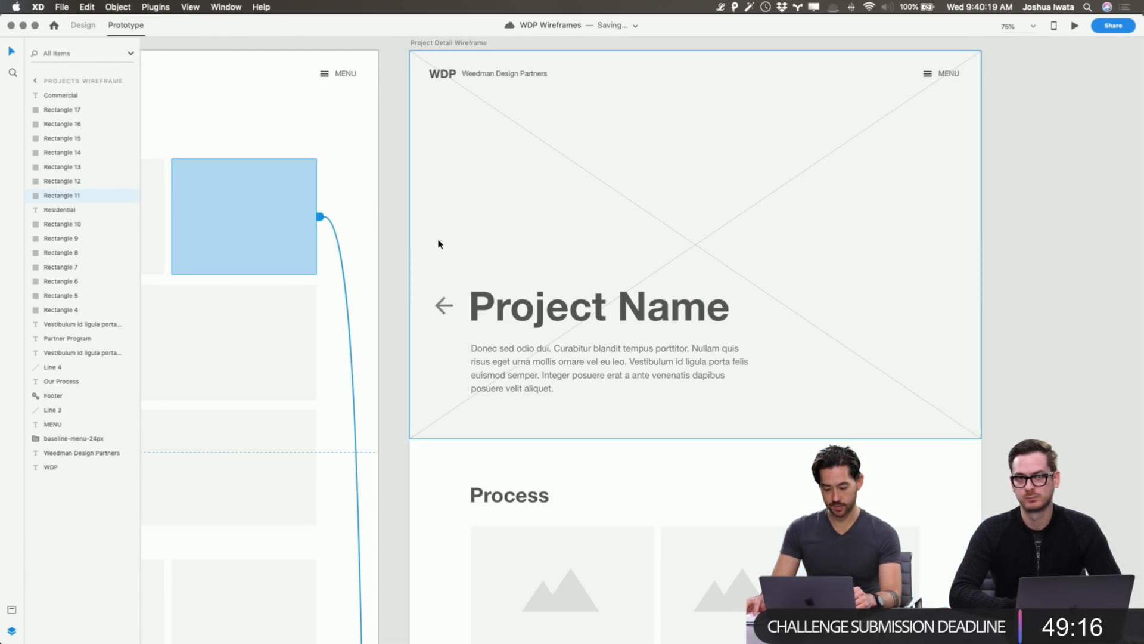
left_click(443, 305)
scroll(415, 421, "down", 10)
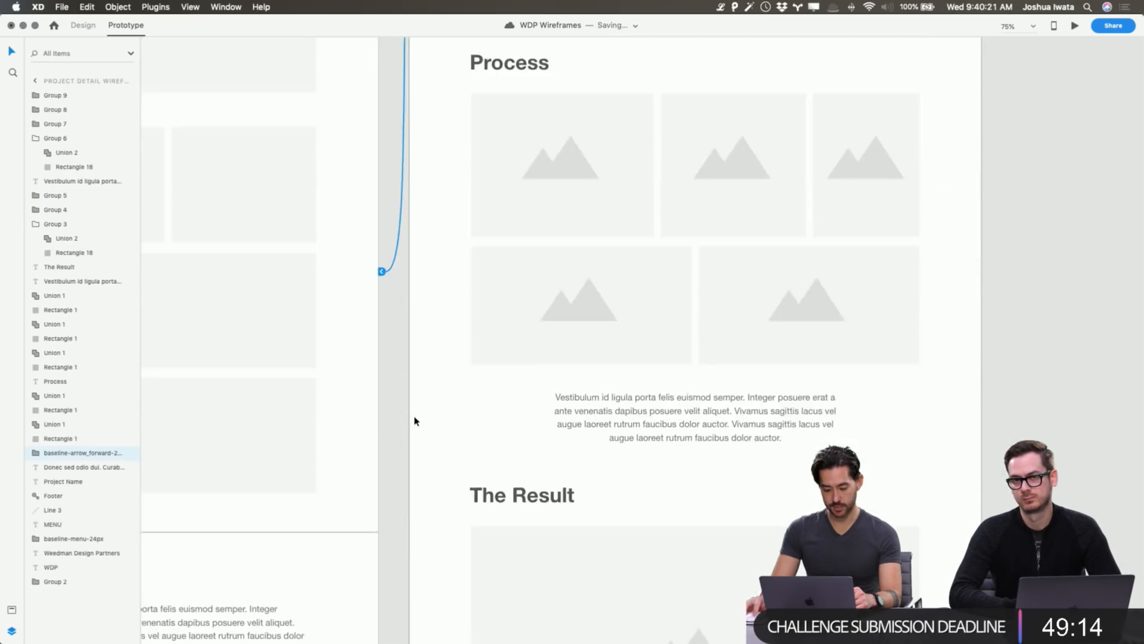
scroll(414, 421, "up", 9)
left_click(1076, 26)
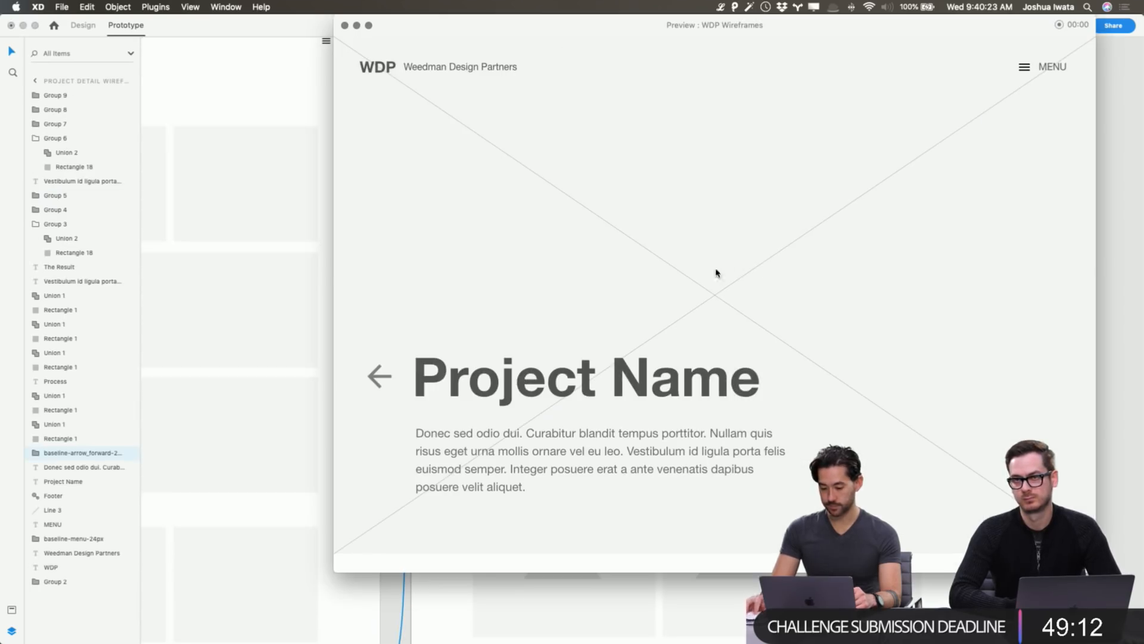
left_click(377, 376)
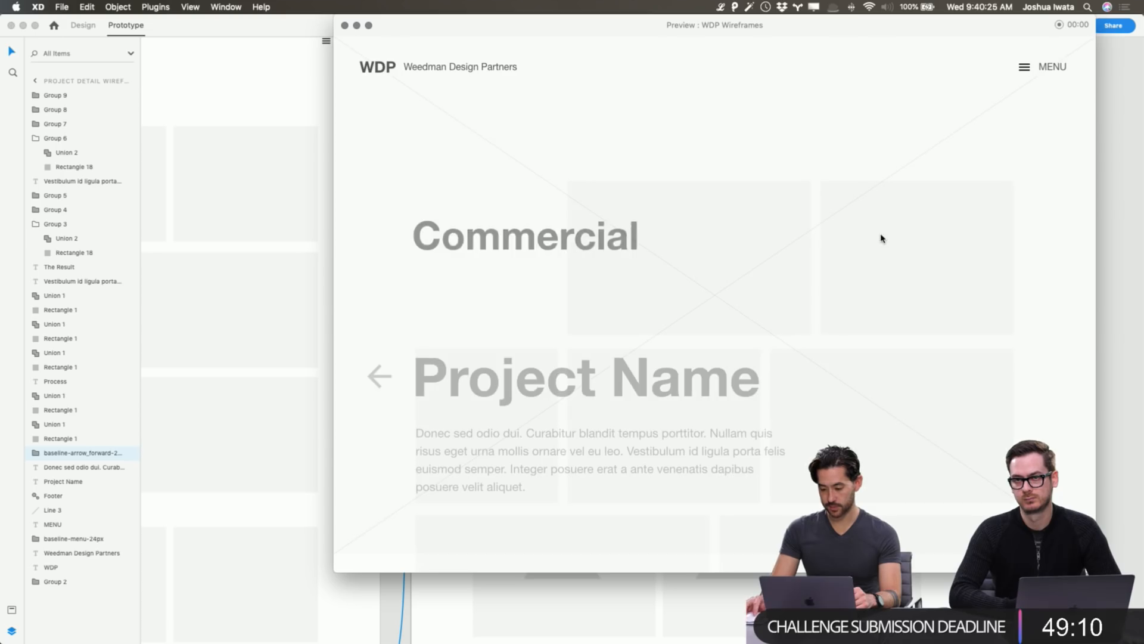
scroll(858, 250, "down", 15)
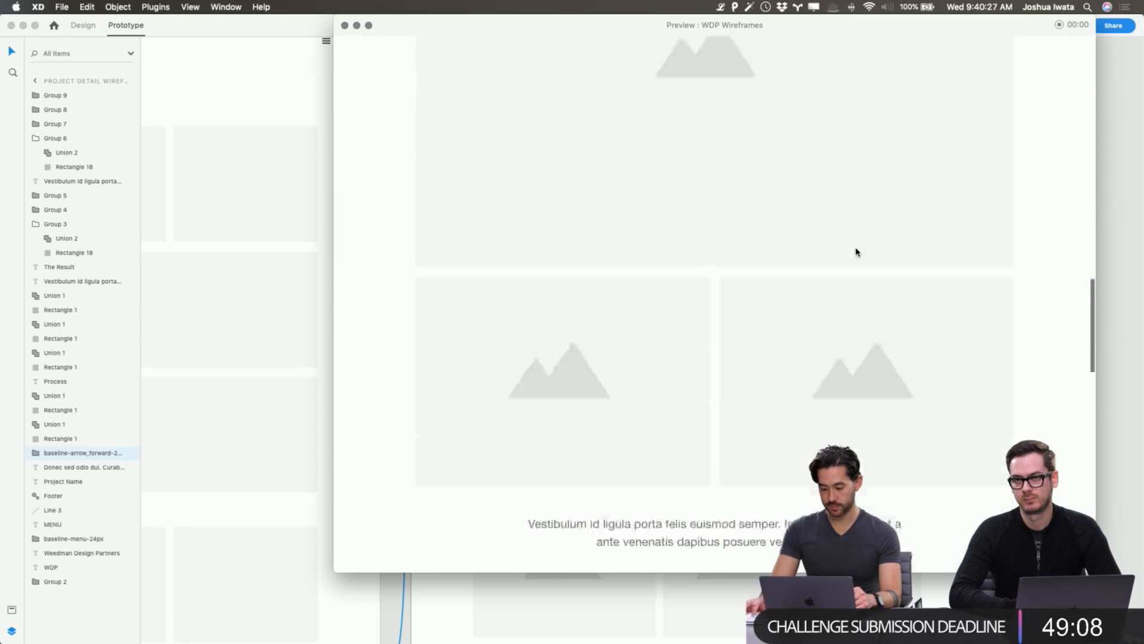
scroll(857, 252, "up", 15)
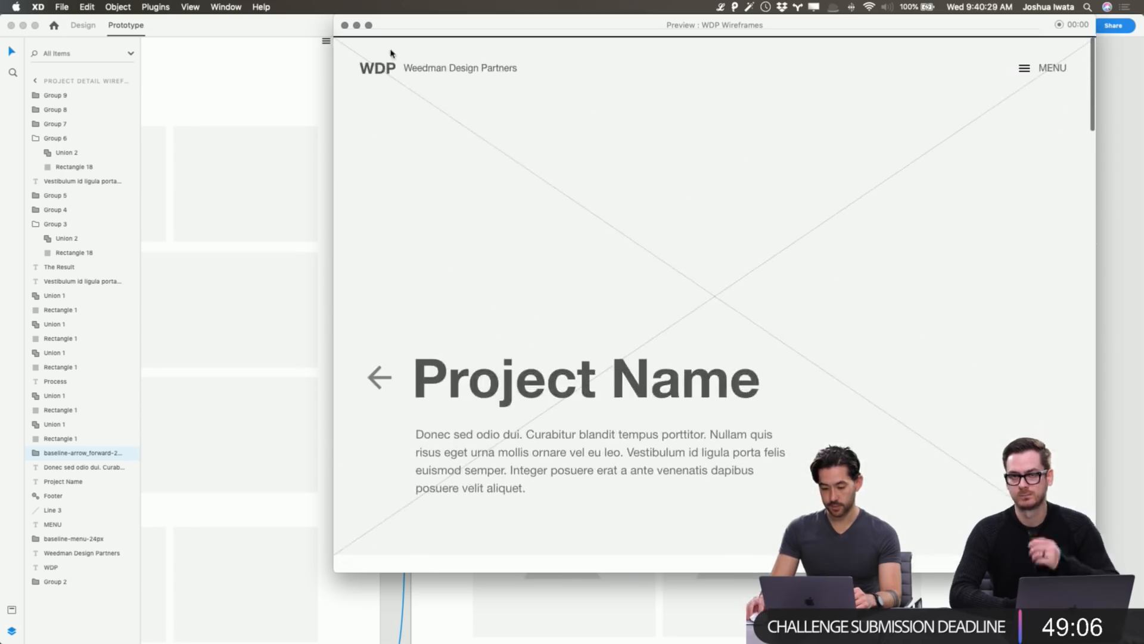
left_click(379, 376)
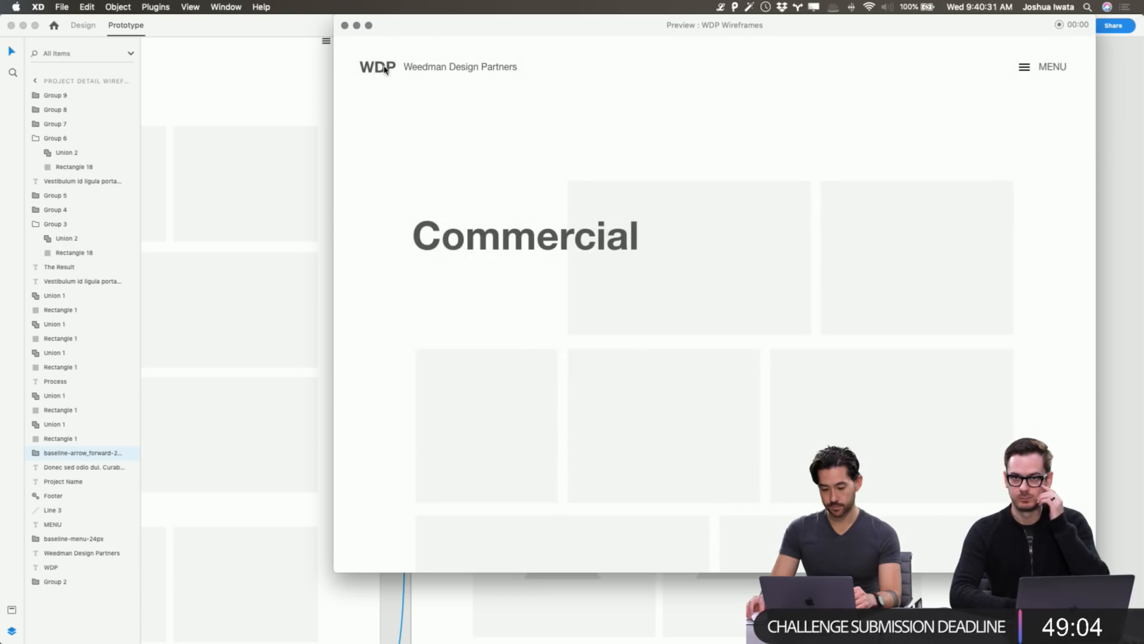
left_click(383, 70)
key("super+w")
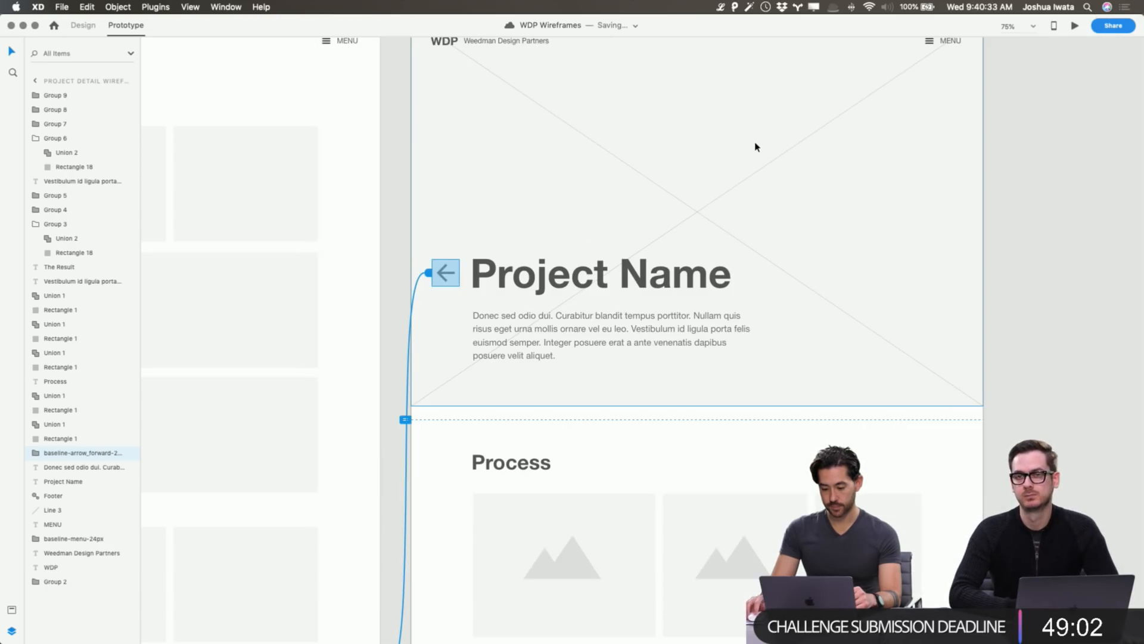
scroll(756, 146, "up", 2)
scroll(755, 146, "right", 3)
left_click(915, 140)
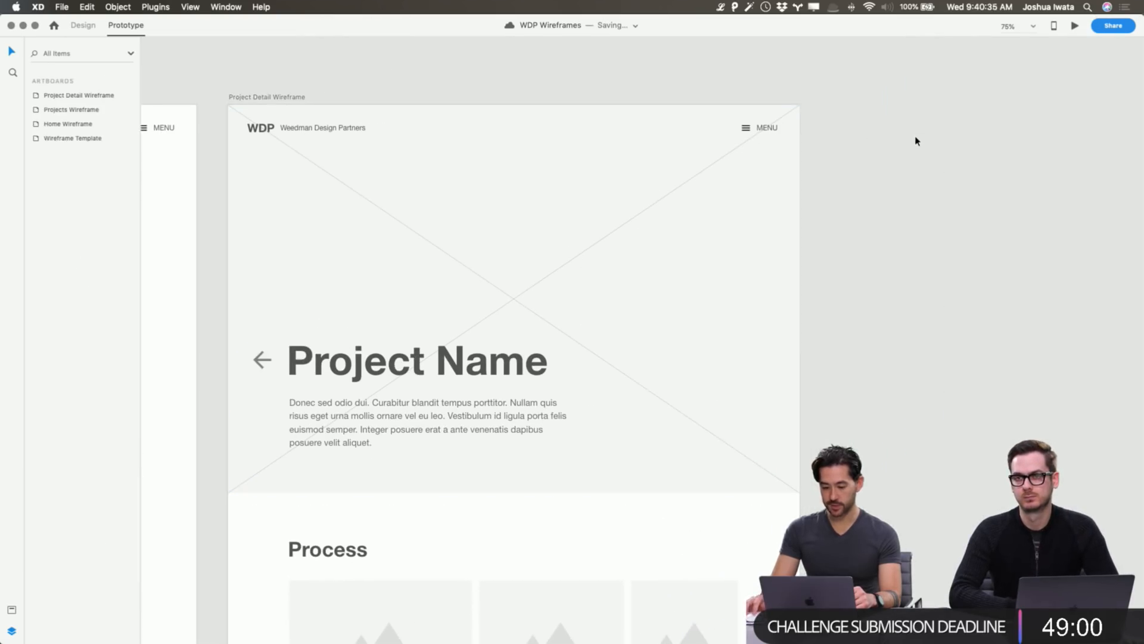
scroll(915, 140, "right", 2)
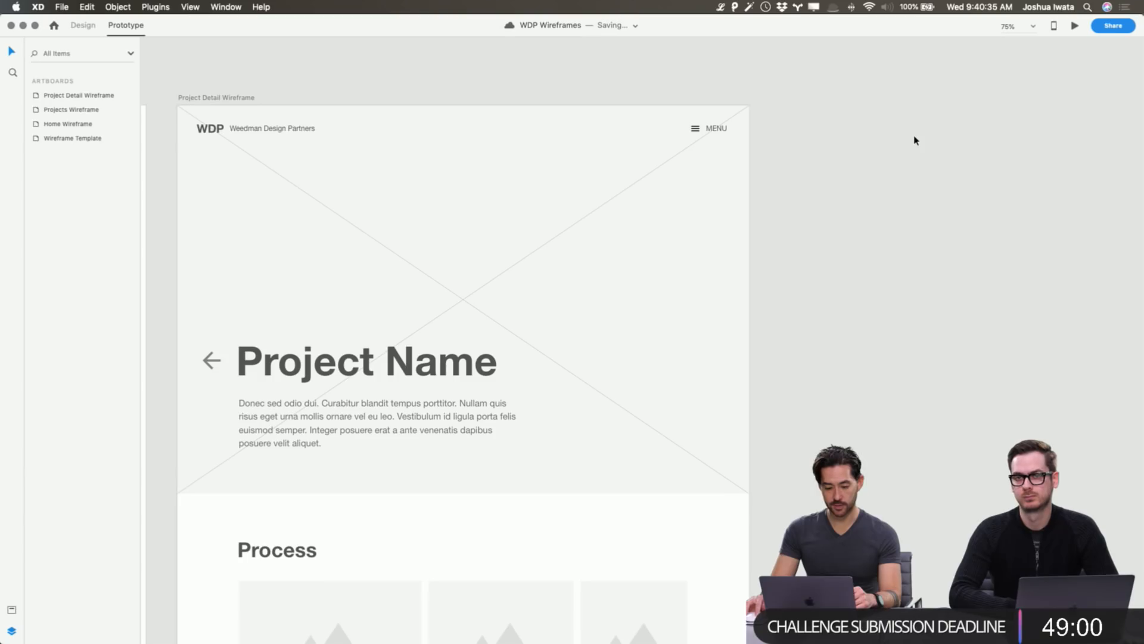
left_click(1106, 27)
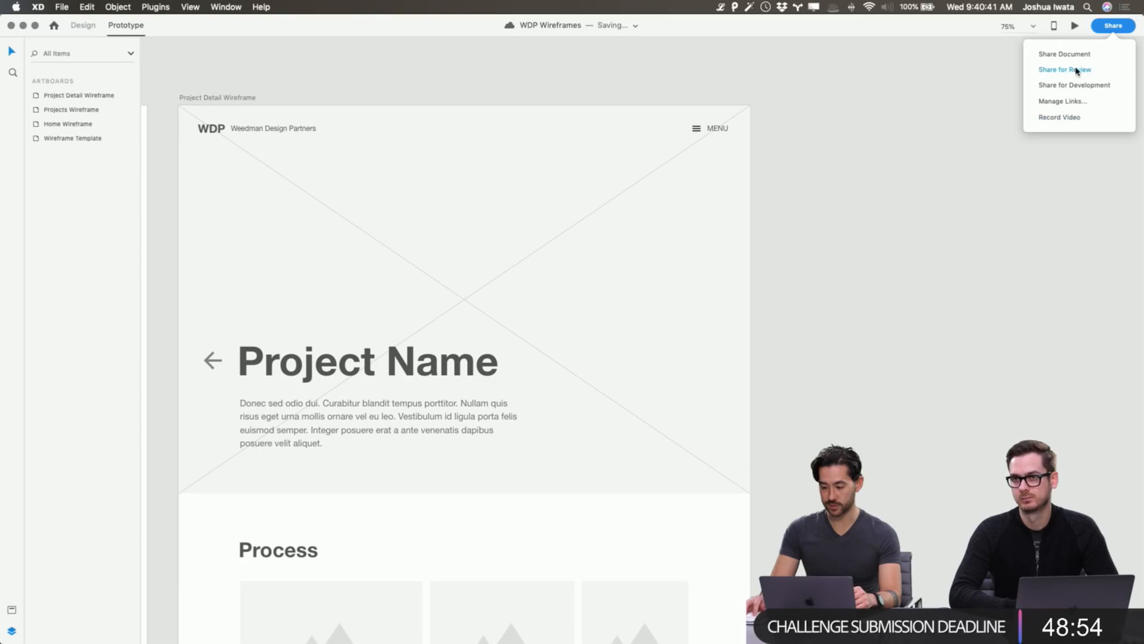
left_click(853, 83)
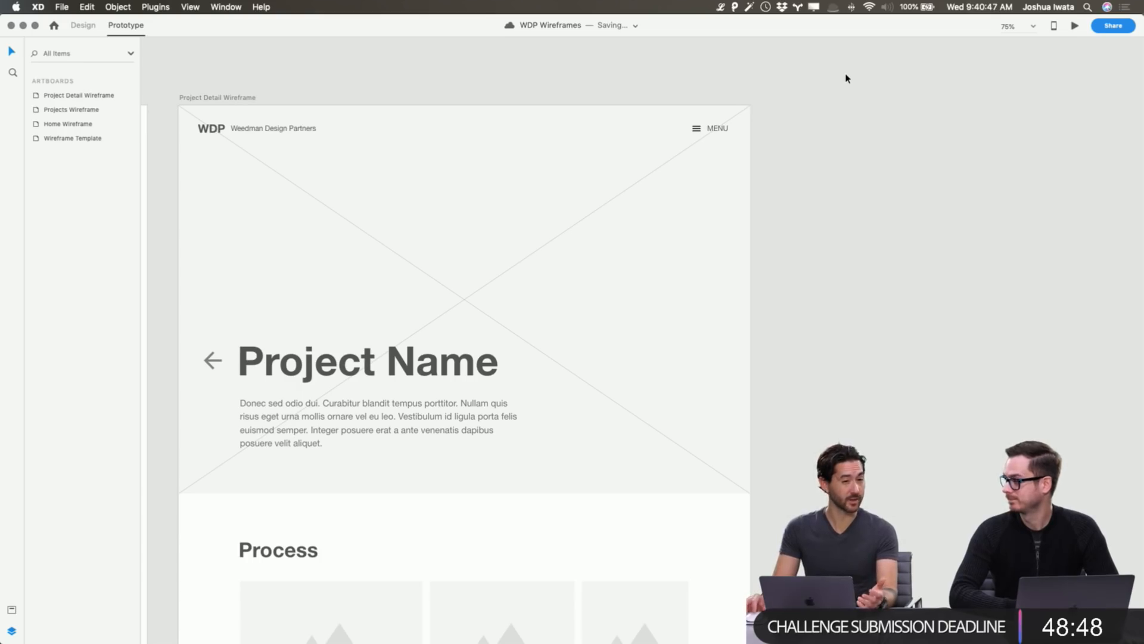
scroll(845, 78, "right", 1)
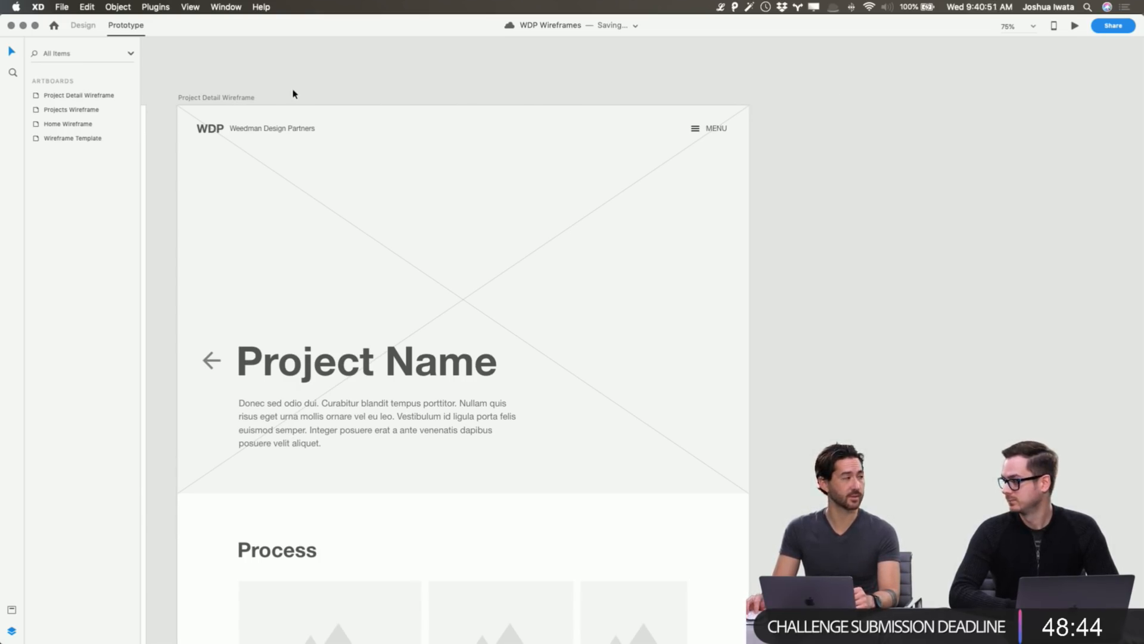
Duplicate the Project Detail Wireframe artboard beside the original.
left_click(202, 99)
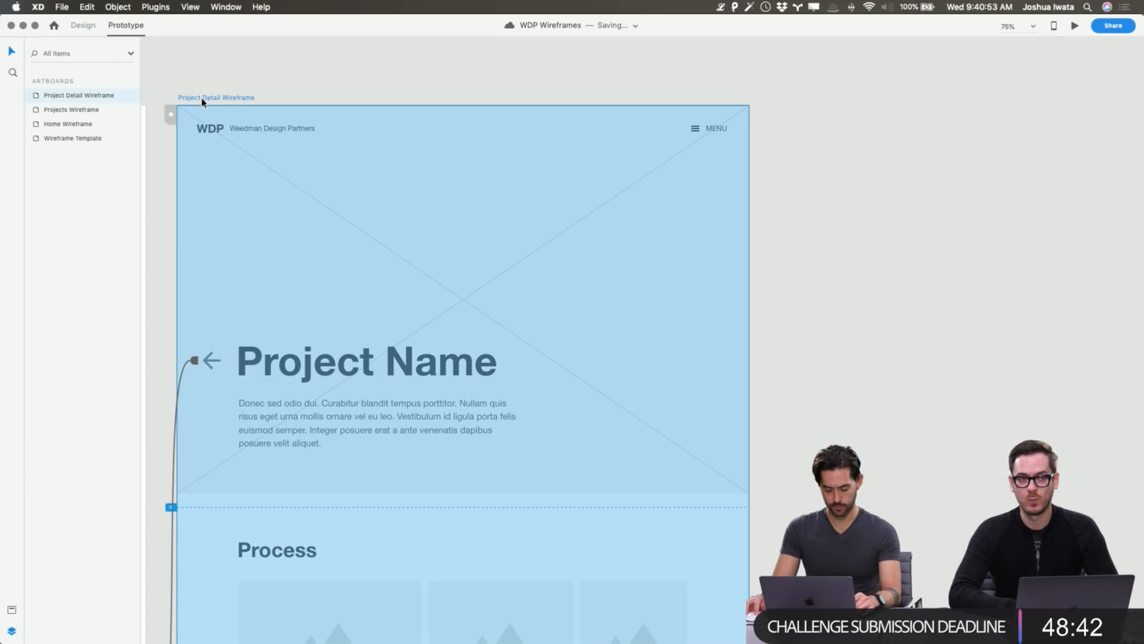
left_click_drag(203, 101, 808, 101)
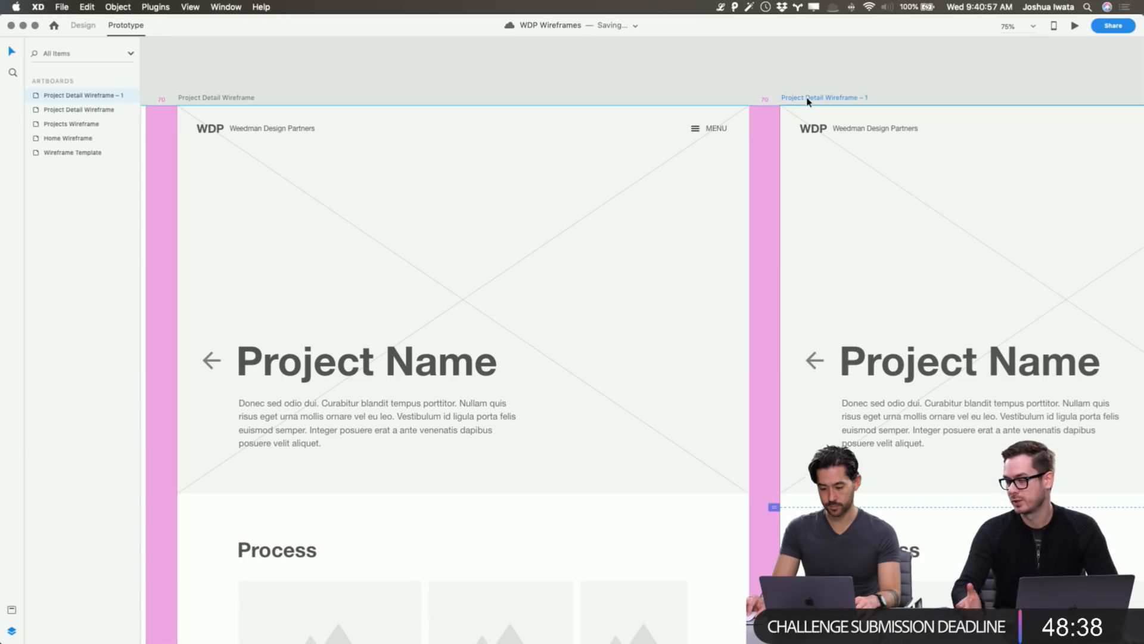
left_click(799, 74)
scroll(799, 74, "right", 10)
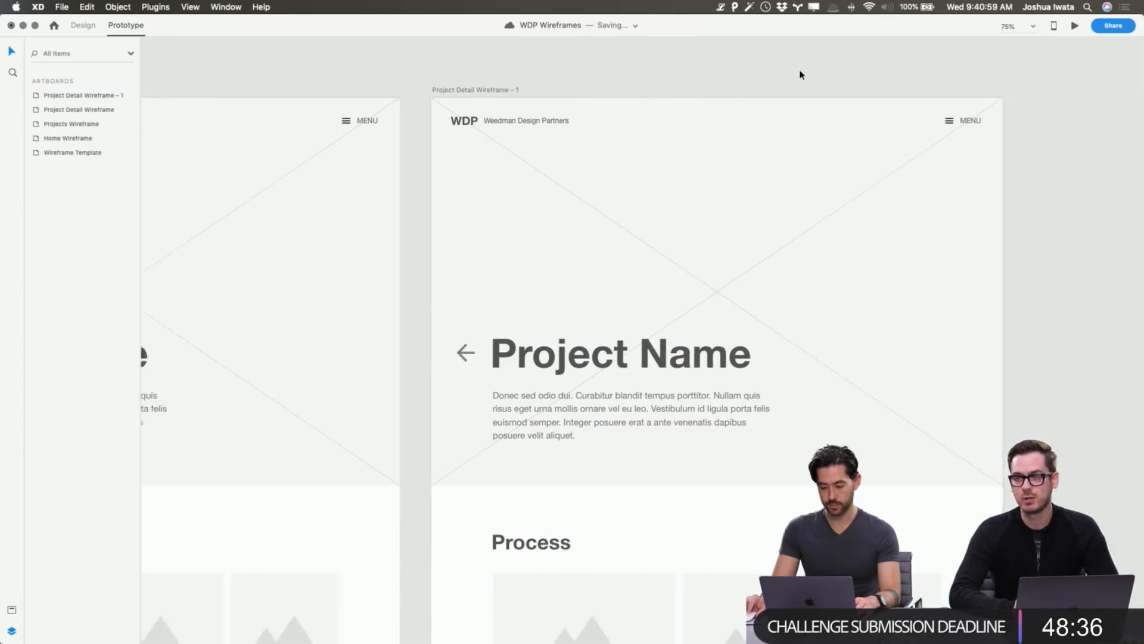
scroll(800, 74, "right", 3)
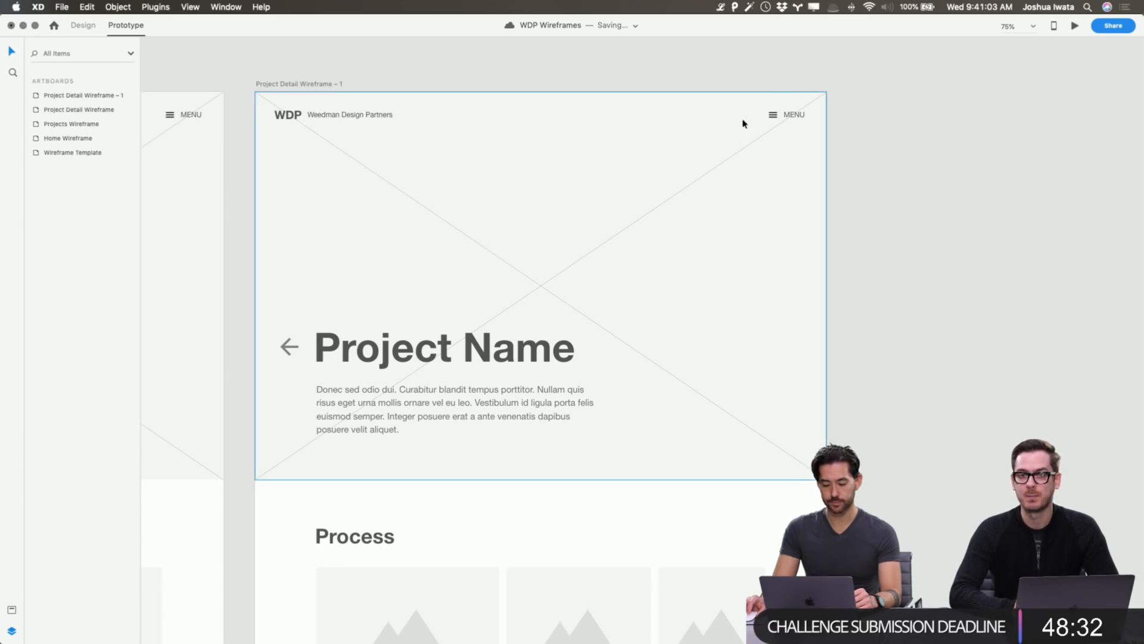
Delete the back arrow, Project Name title and intro paragraph from the copy.
left_click(290, 346)
left_click(410, 354, "shift")
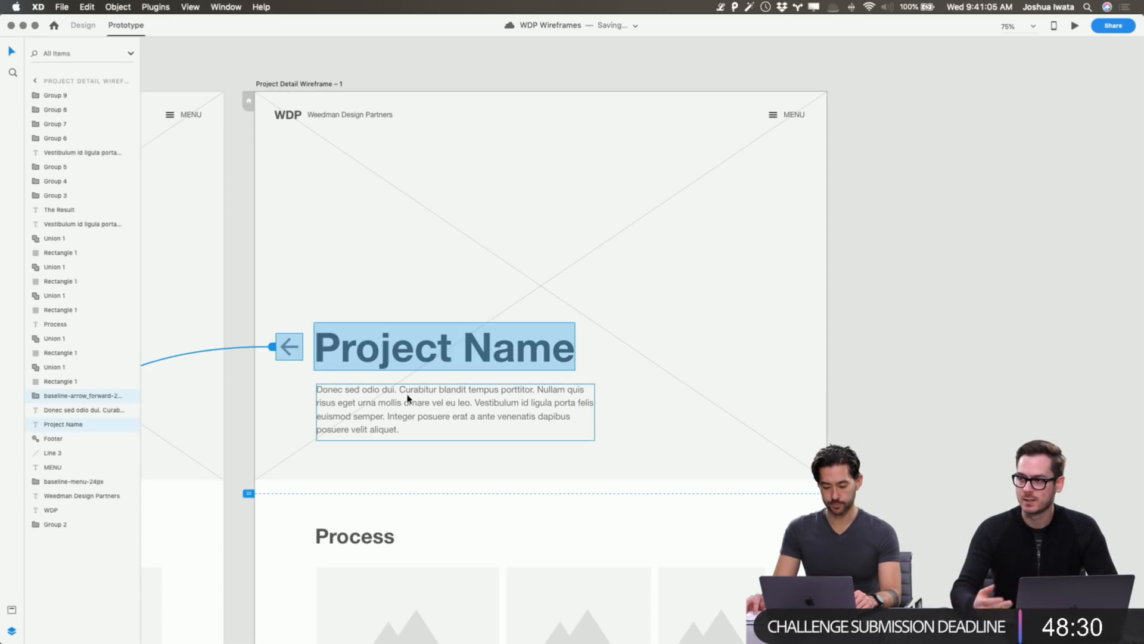
left_click(406, 396, "shift")
key("Delete")
key("super+minus")
key("super+minus")
Delete the copy's lower sections, Process heading and image placeholders, leaving the footer.
scroll(408, 400, "down", 9)
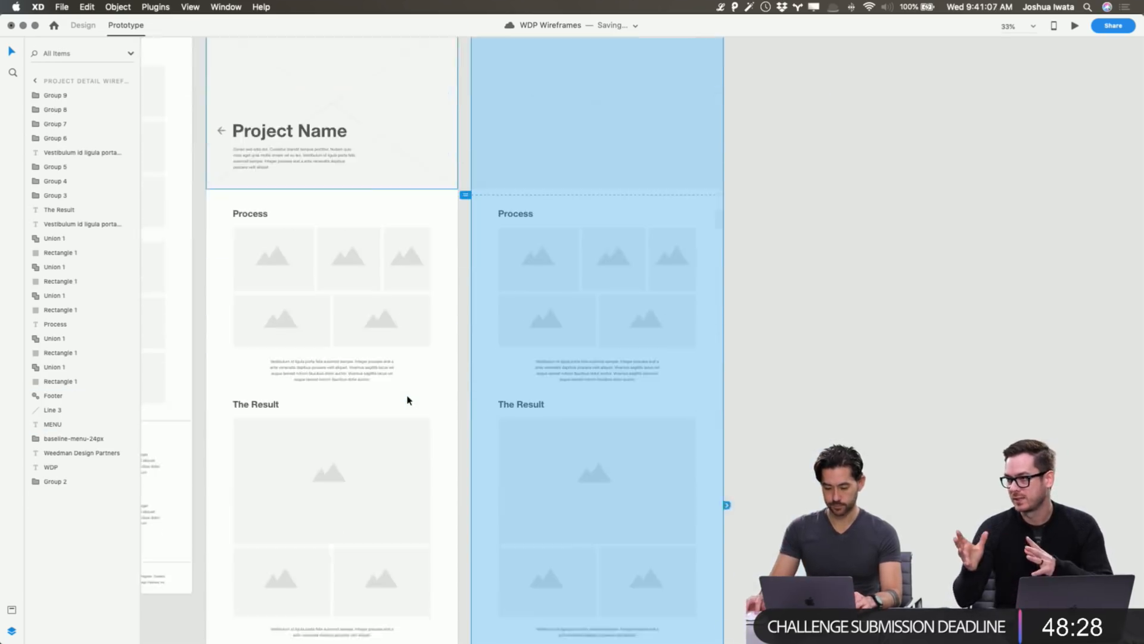
left_click(779, 385)
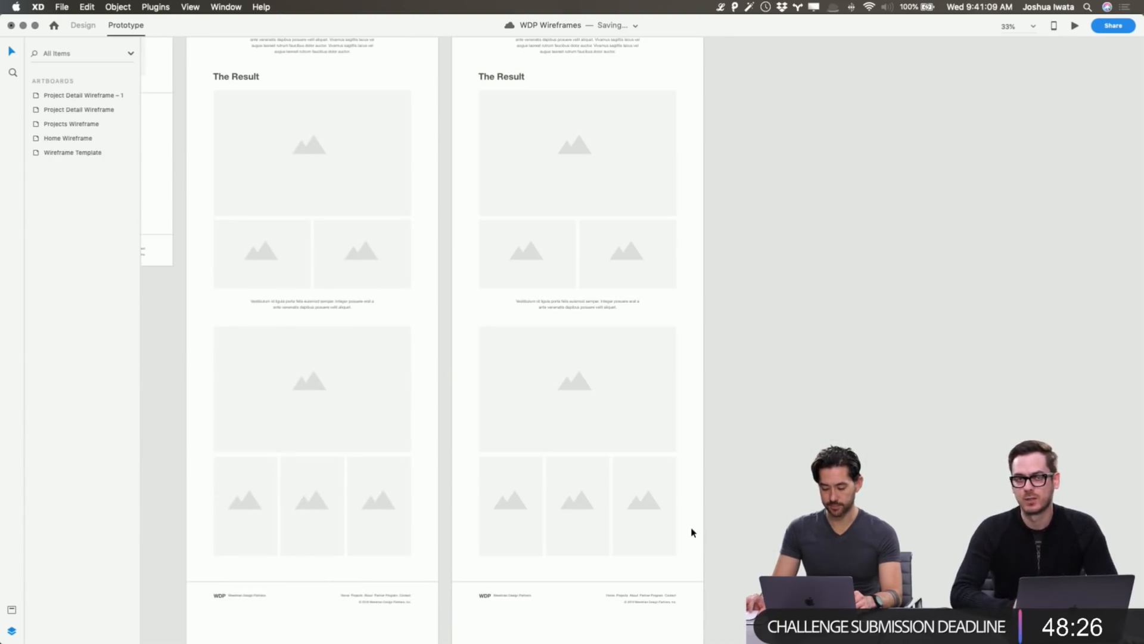
left_click_drag(695, 553, 451, 53)
key("Delete")
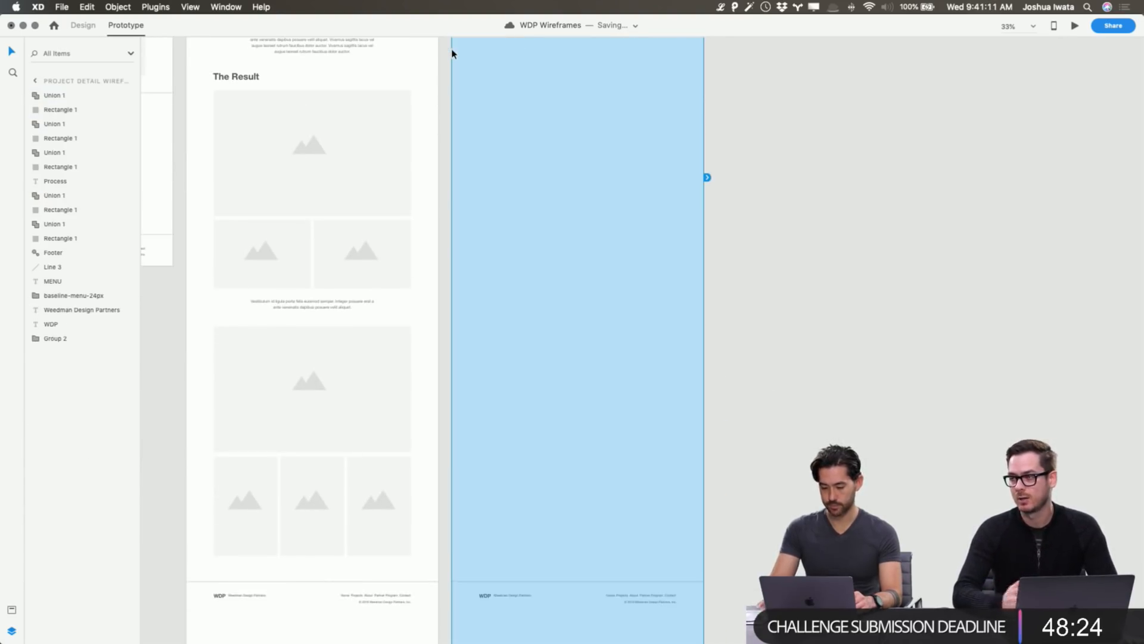
scroll(452, 51, "up", 4)
left_click_drag(649, 313, 476, 131)
key("Delete")
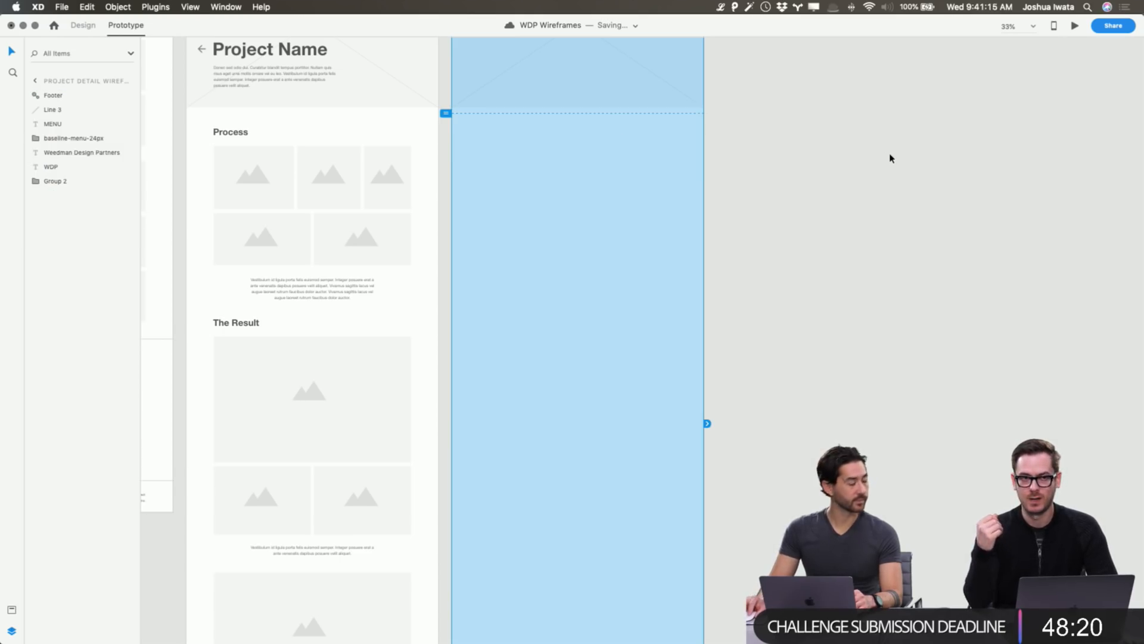
left_click(897, 158)
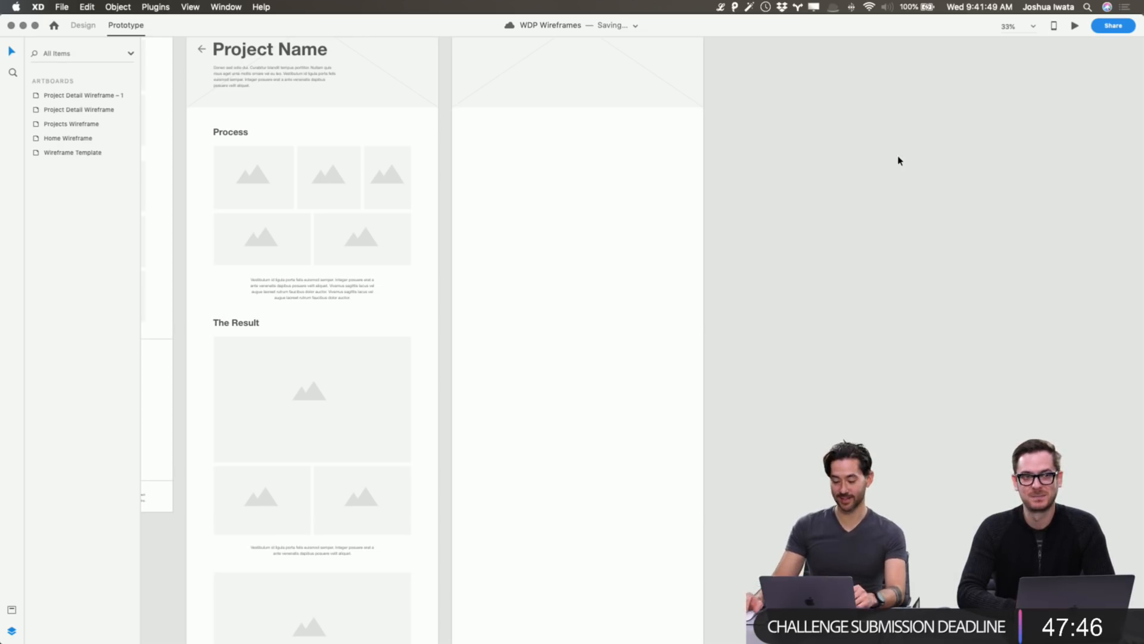
scroll(590, 391, "down", 5)
Rename the 'Project Detail Wireframe – 1' artboard to 'About Wireframe'.
scroll(527, 411, "down", 1)
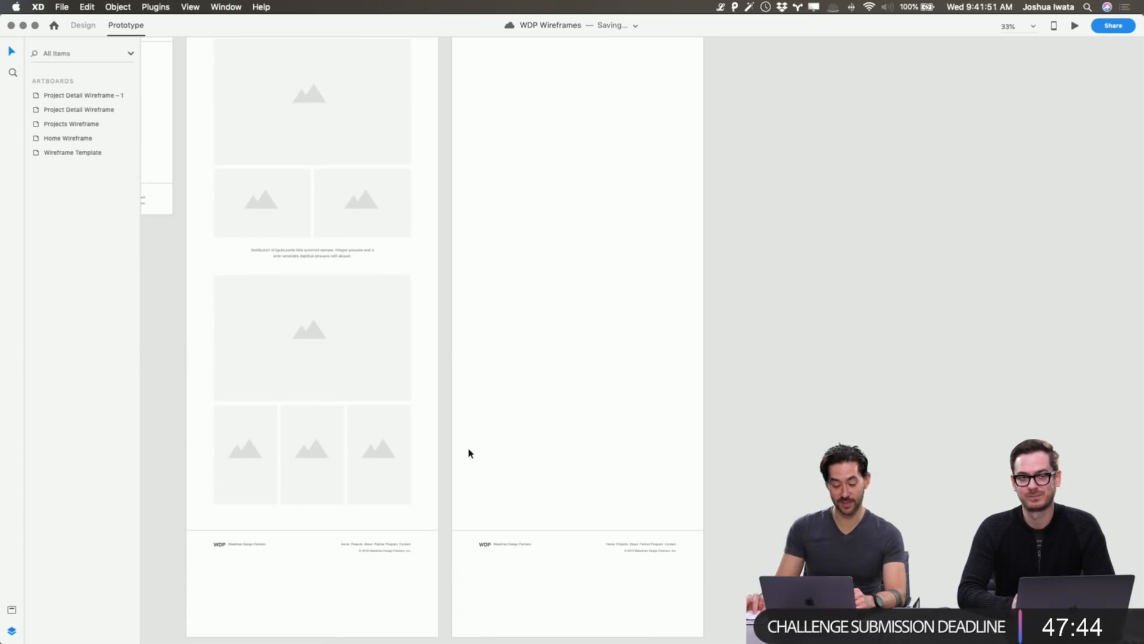
scroll(631, 266, "up", 5)
scroll(631, 268, "up", 5)
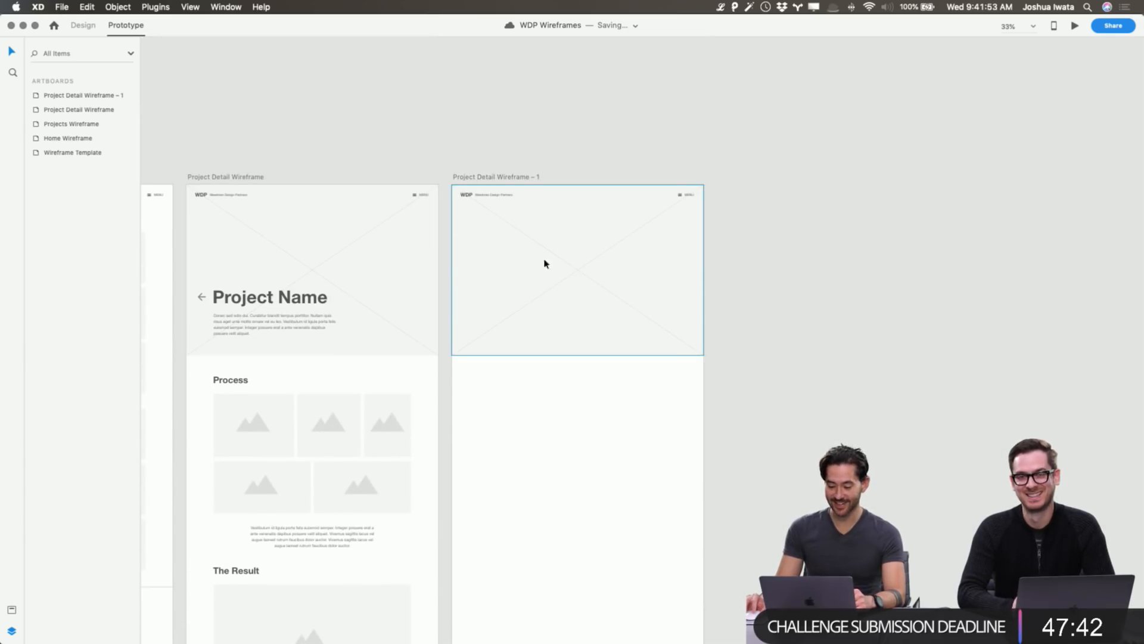
left_click(494, 178)
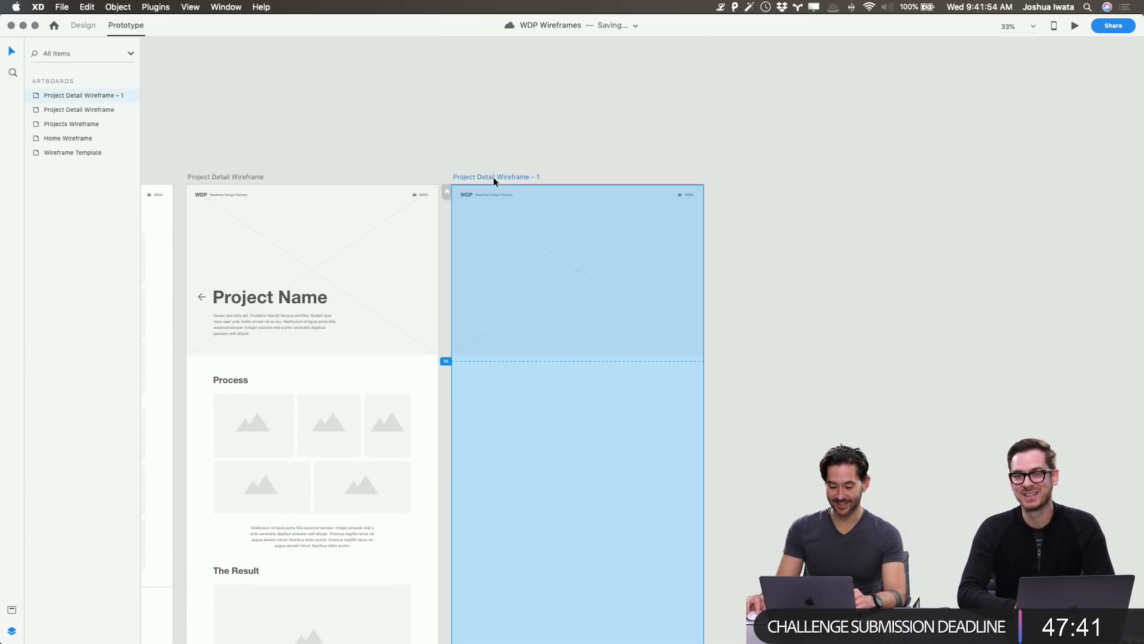
double_click(90, 102)
left_click(563, 65)
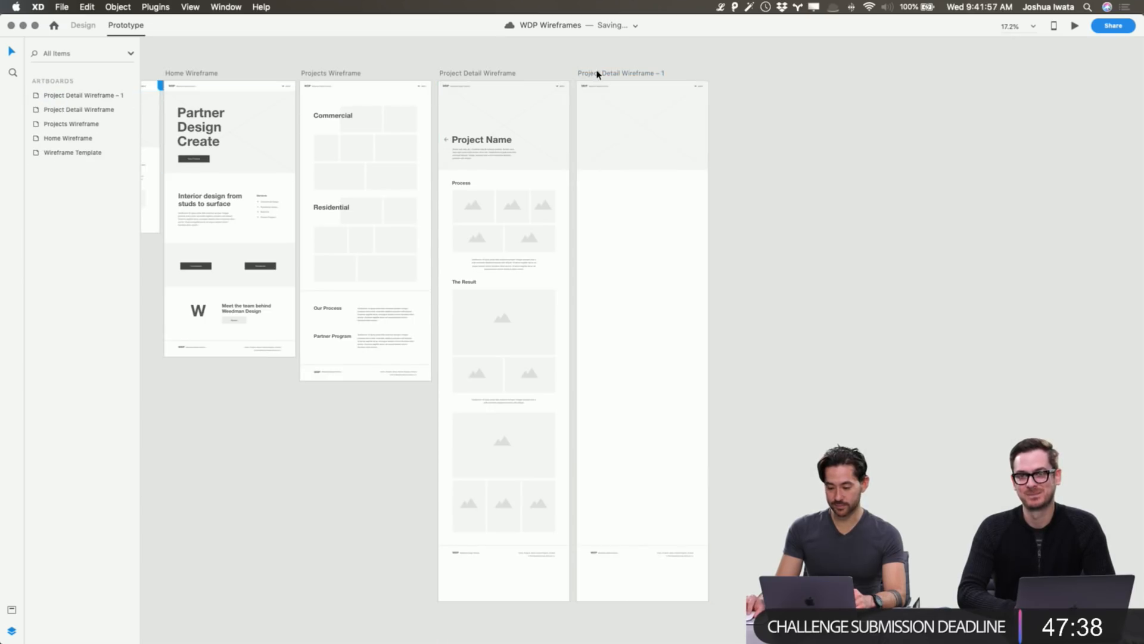
left_click(598, 74)
double_click(74, 96)
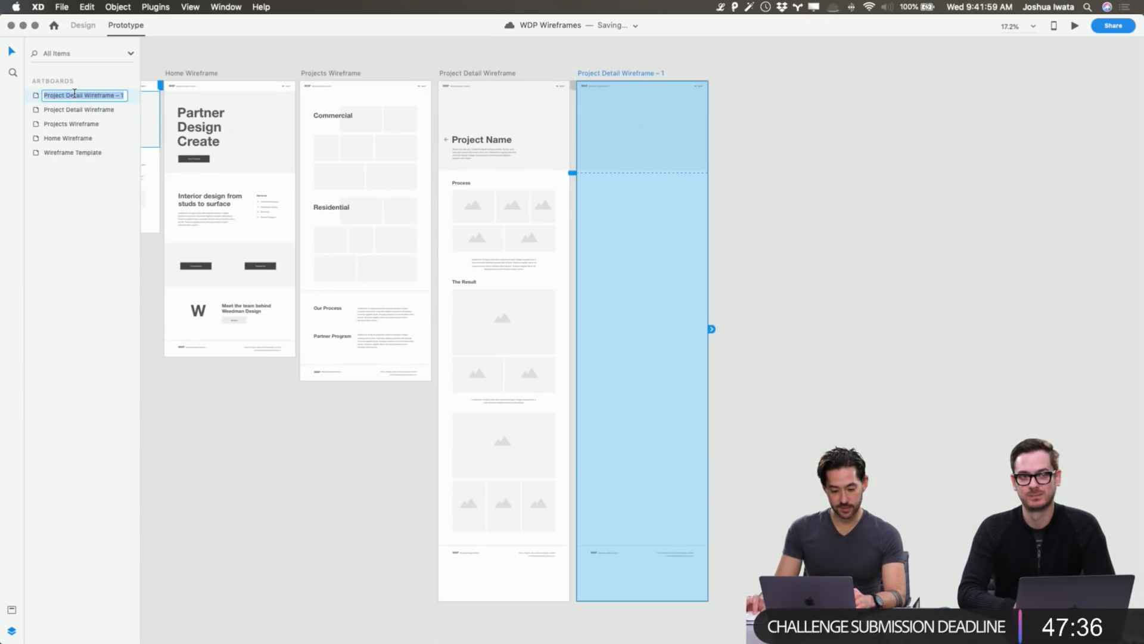
key("Right")
key("shift+alt+Left")
key("shift+alt+Left")
key("shift+alt+Left")
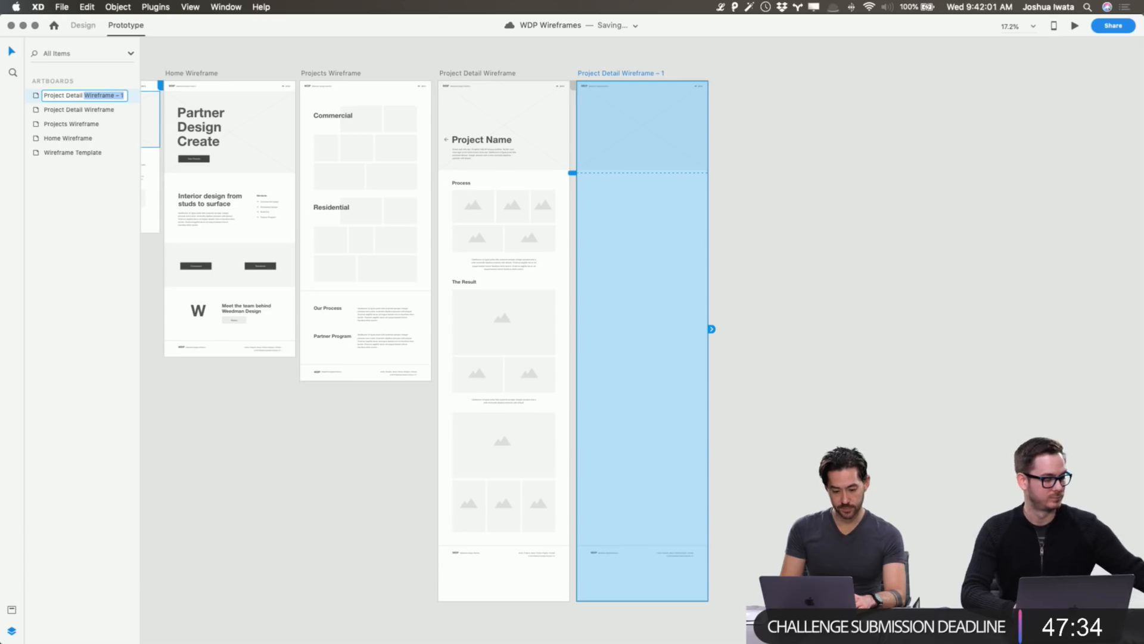
type("Ab")
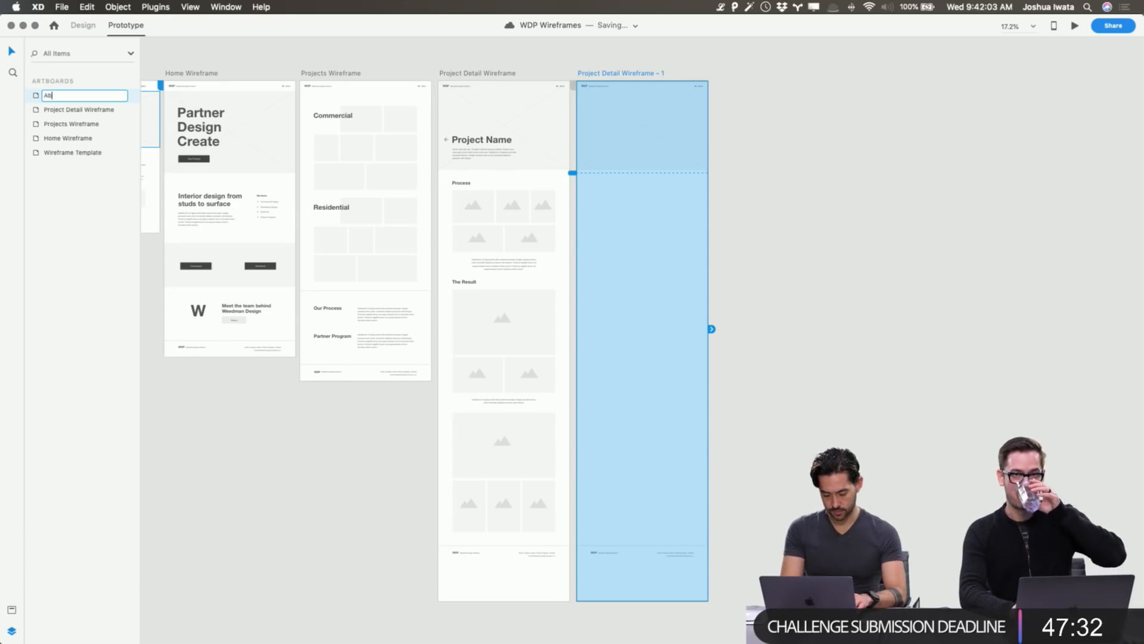
type("out Wireframe")
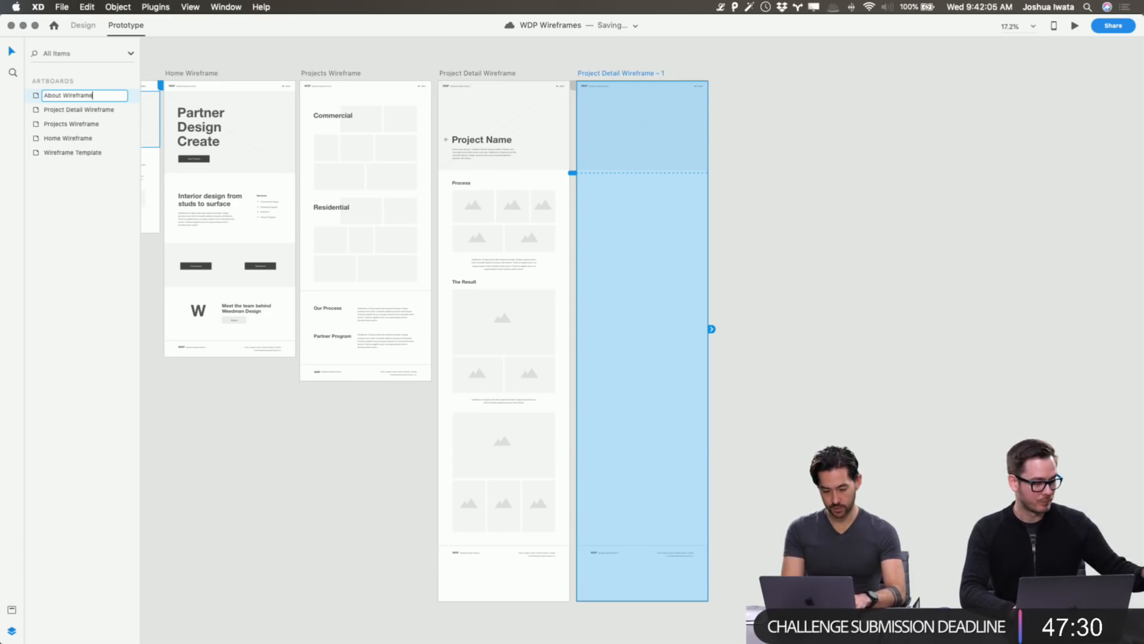
key("Return")
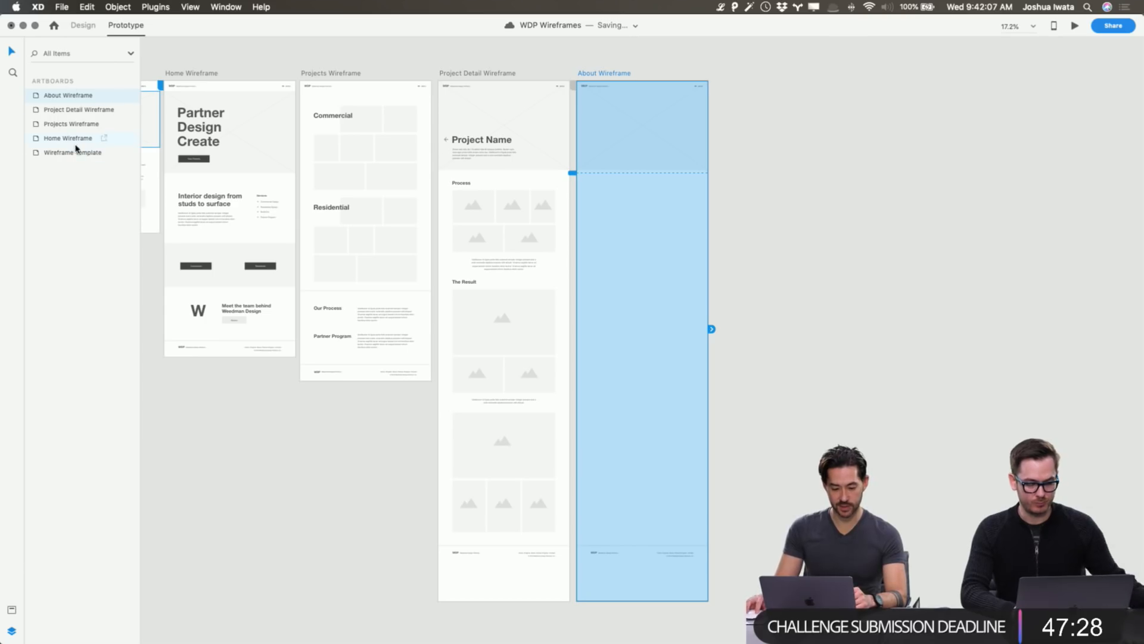
left_click(621, 63)
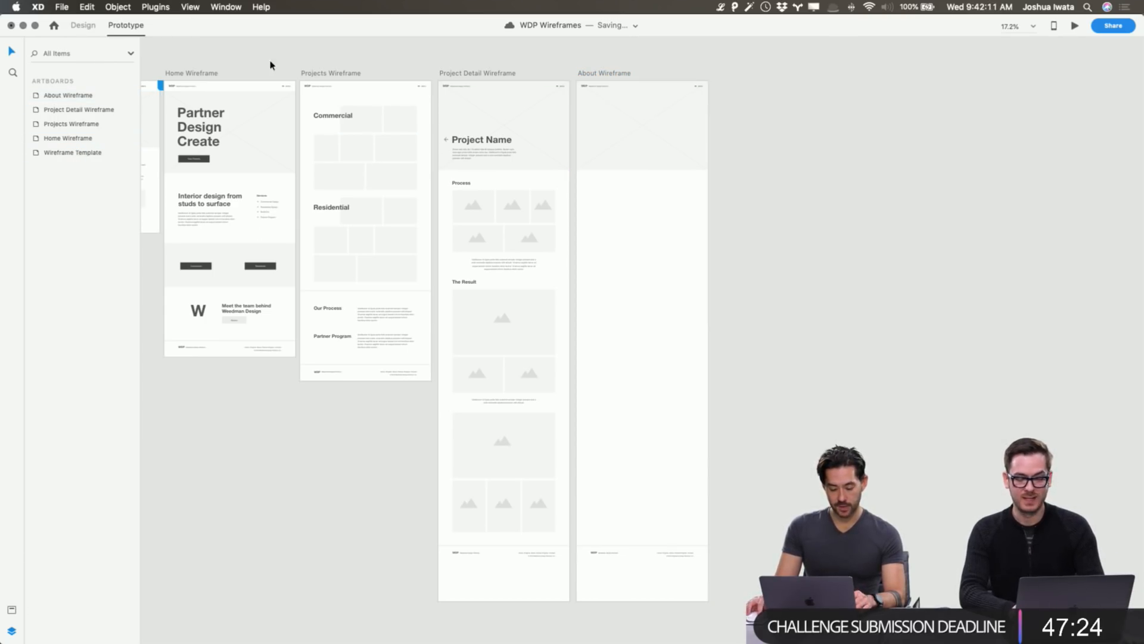
key("super+grave")
scroll(903, 325, "right", 15)
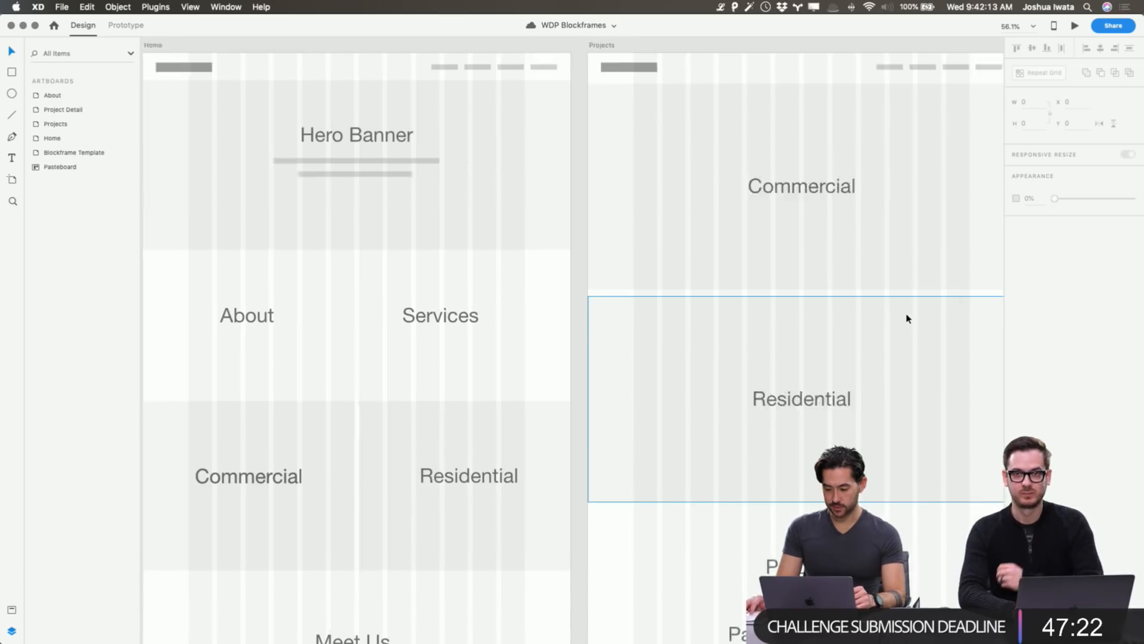
scroll(907, 319, "right", 5)
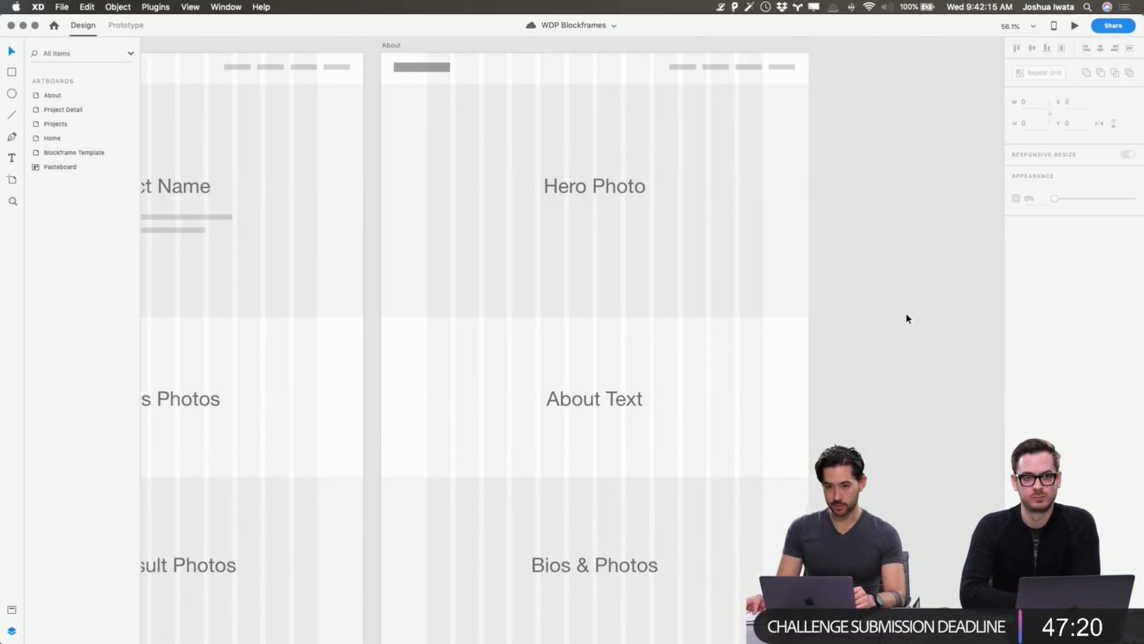
scroll(865, 307, "down", 1)
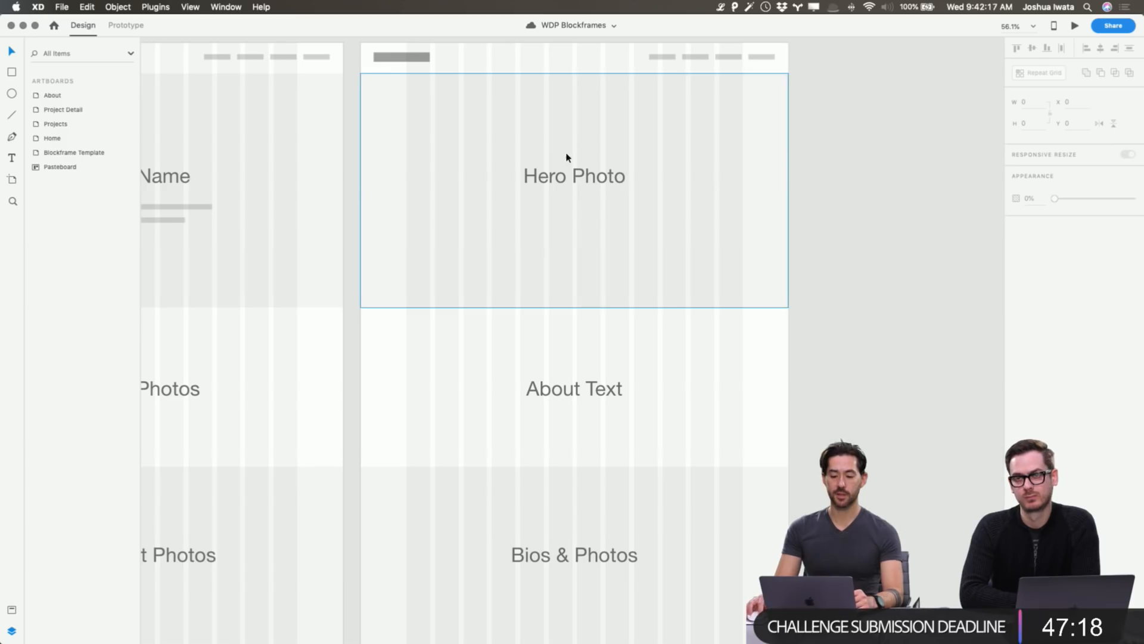
scroll(561, 162, "up", 2)
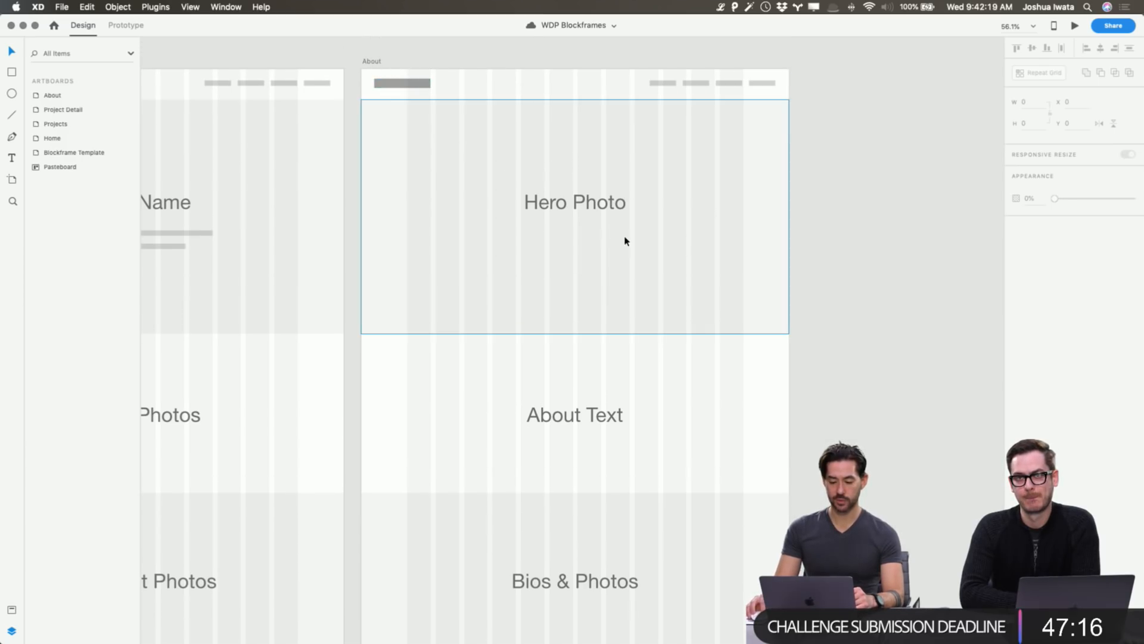
scroll(616, 350, "down", 5)
scroll(621, 289, "down", 10)
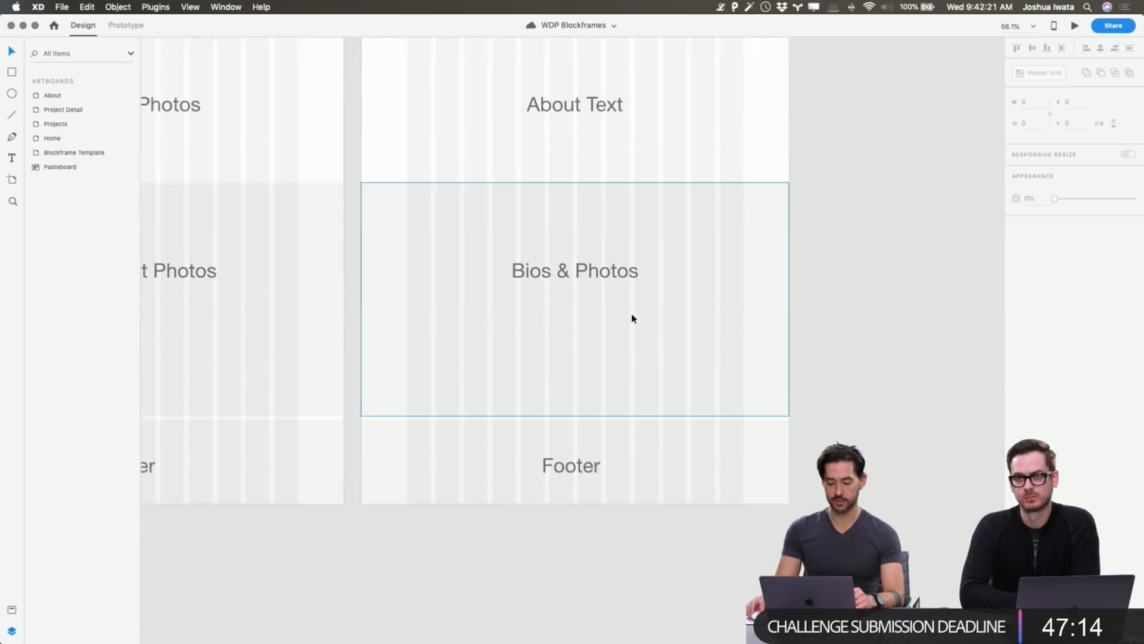
scroll(620, 262, "down", 1)
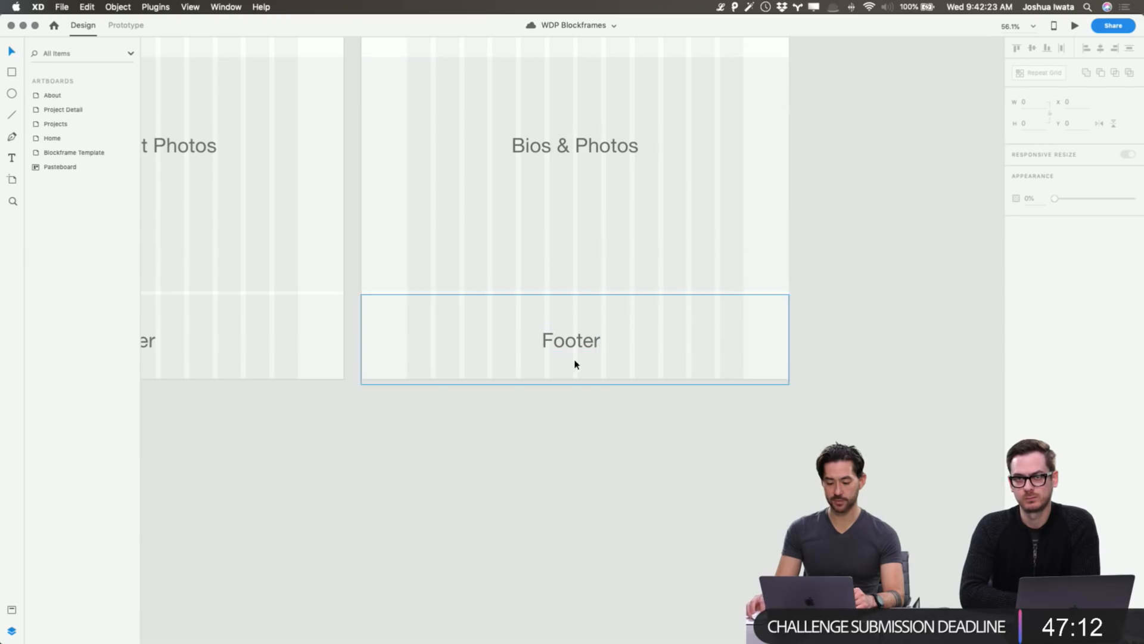
scroll(590, 281, "up", 15)
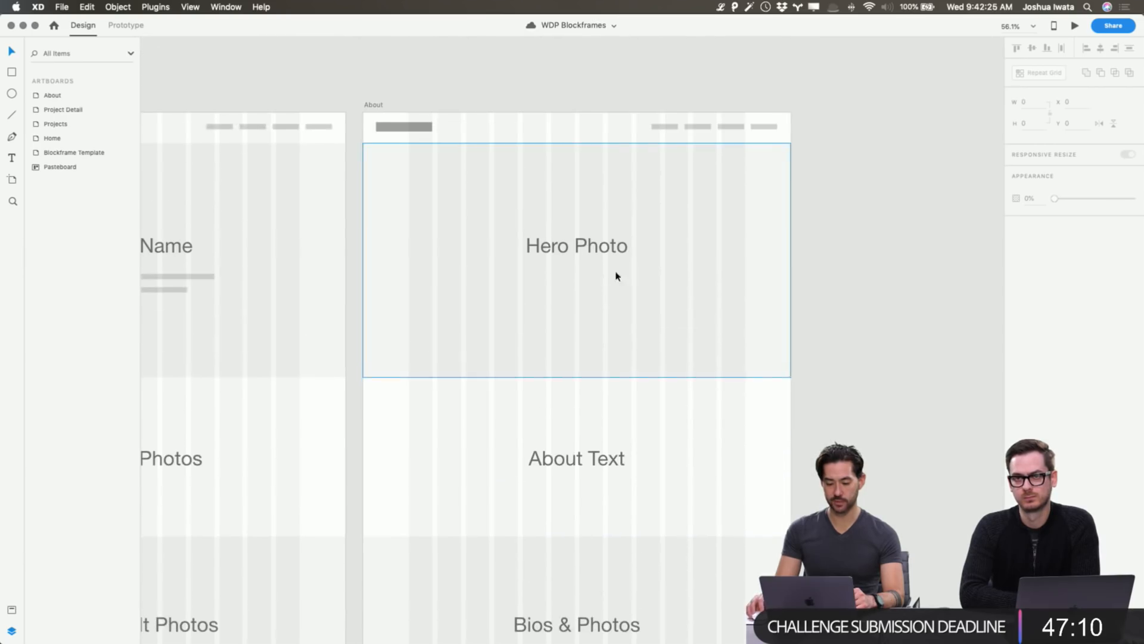
key("super+grave")
key("super+grave")
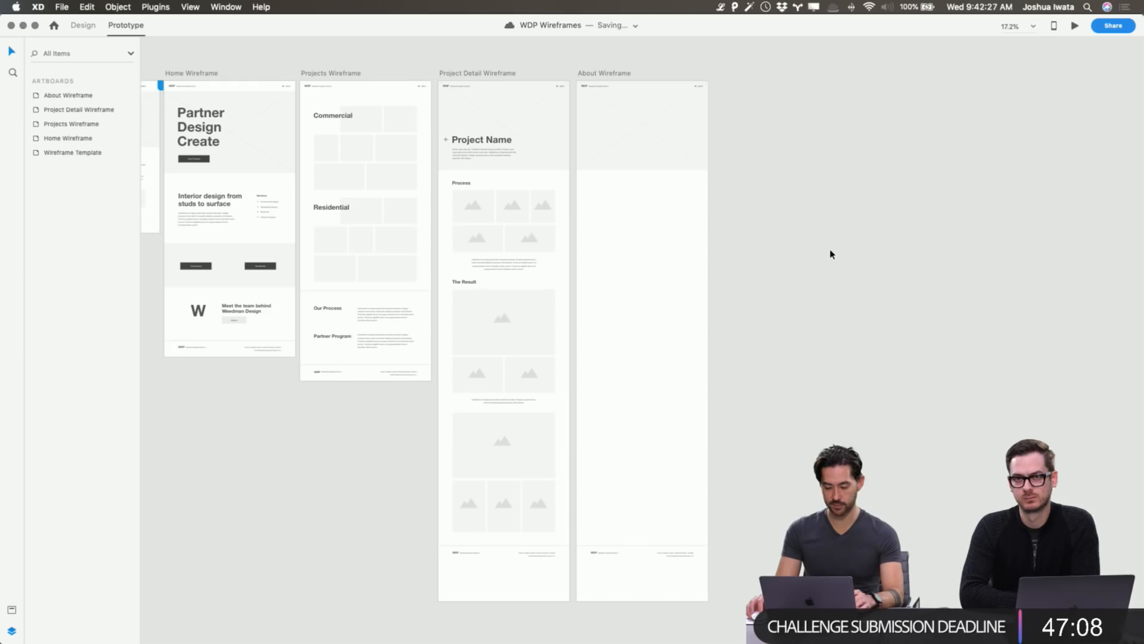
Shorten the About Wireframe hero image placeholder to 709.63 px tall in Design mode.
left_click(624, 74)
key("super+3")
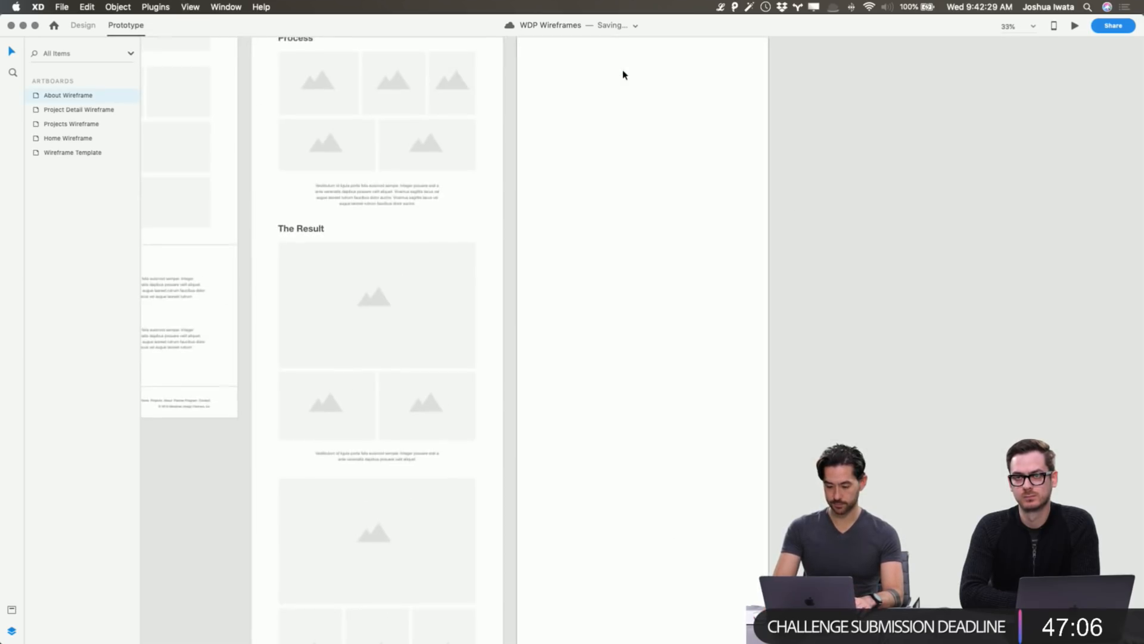
scroll(624, 75, "up", 10)
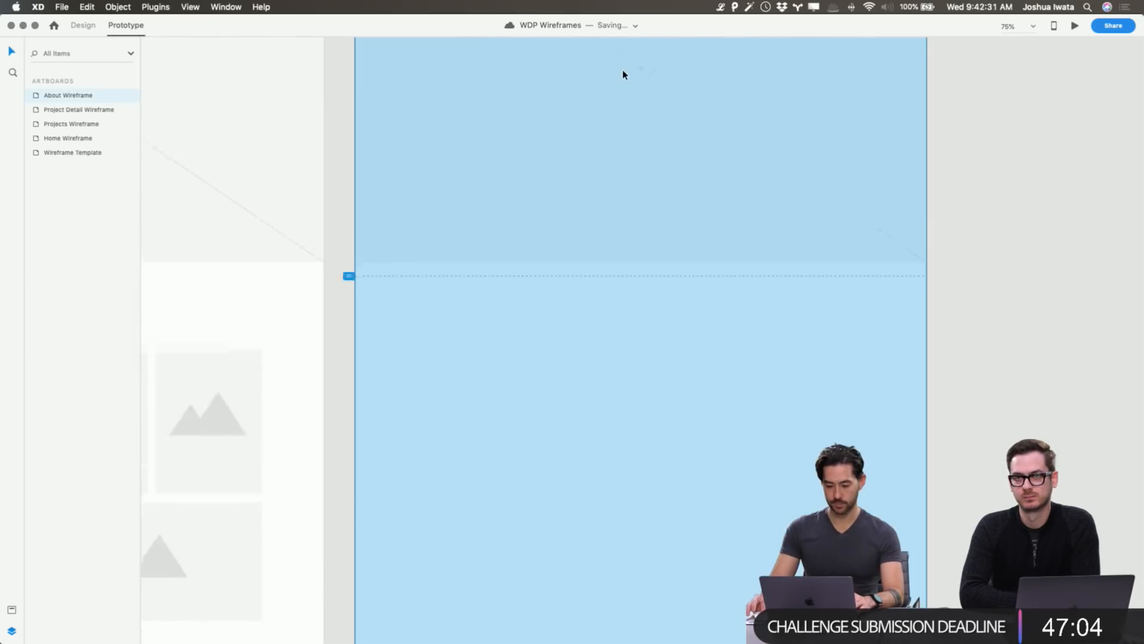
left_click(1005, 279)
scroll(1004, 280, "down", 5)
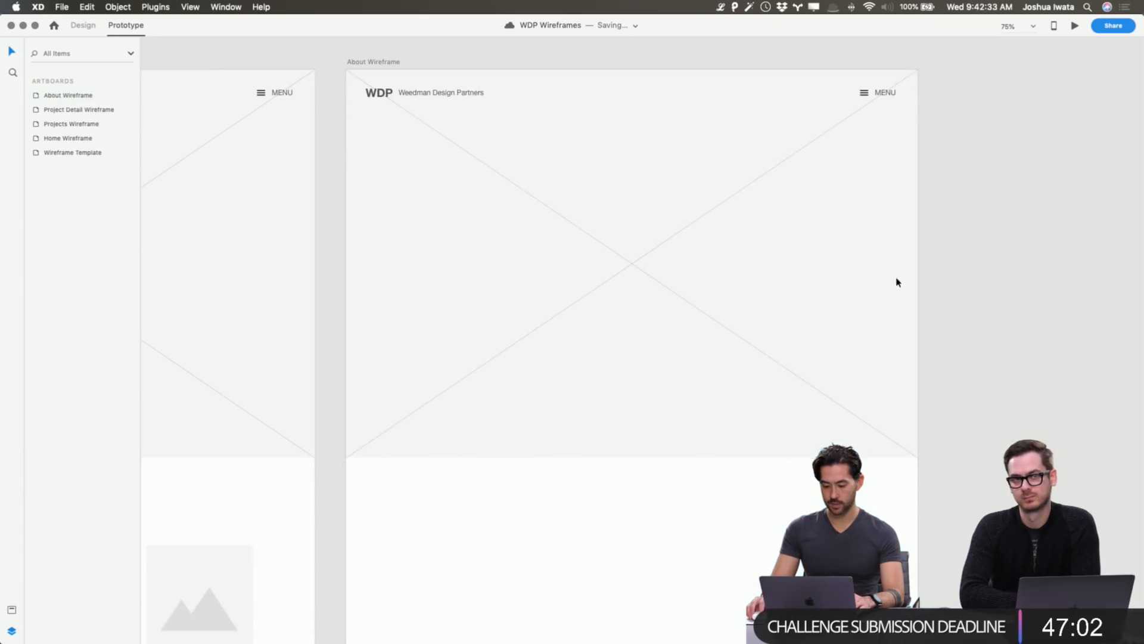
left_click(817, 289)
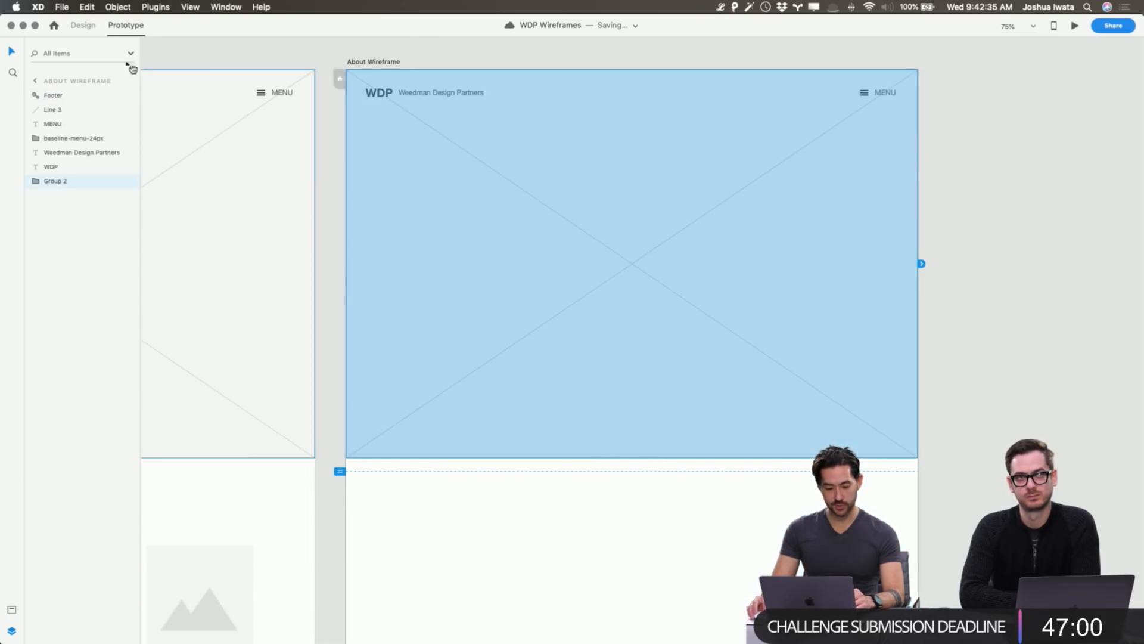
left_click(83, 26)
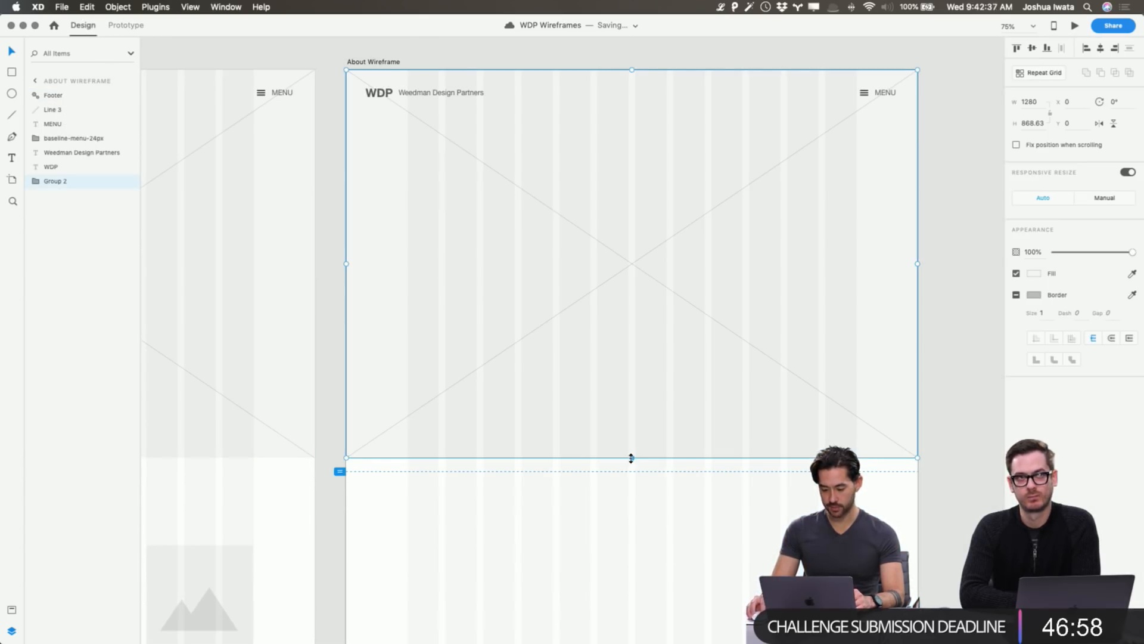
left_click_drag(632, 457, 636, 387)
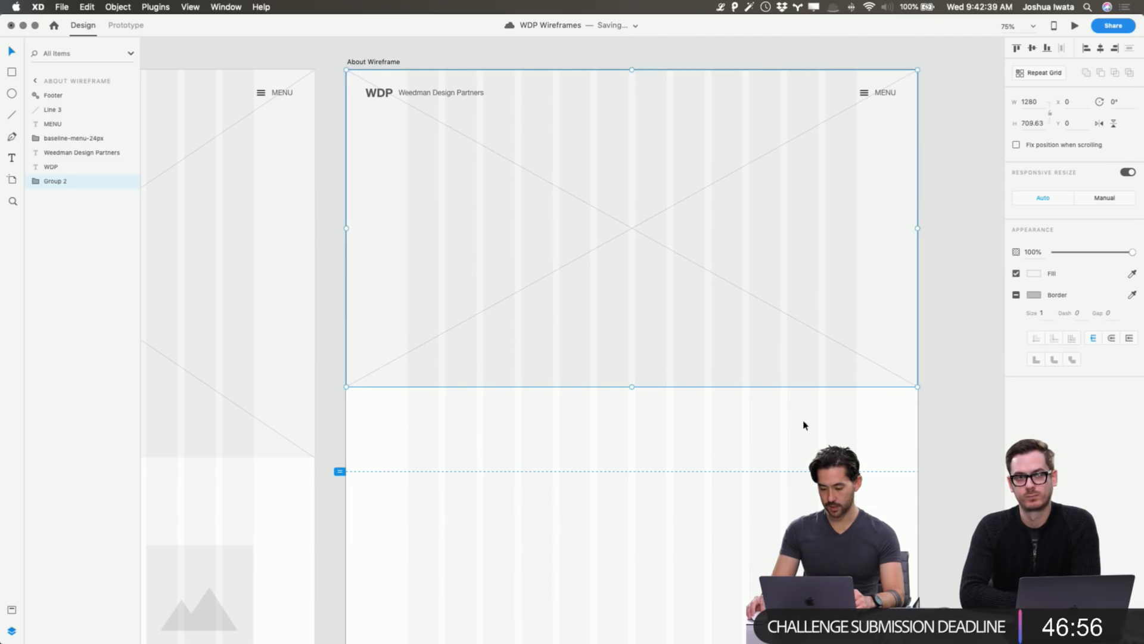
left_click(942, 442)
Add a text box reading 'About' below the hero placeholder.
scroll(892, 440, "right", 5)
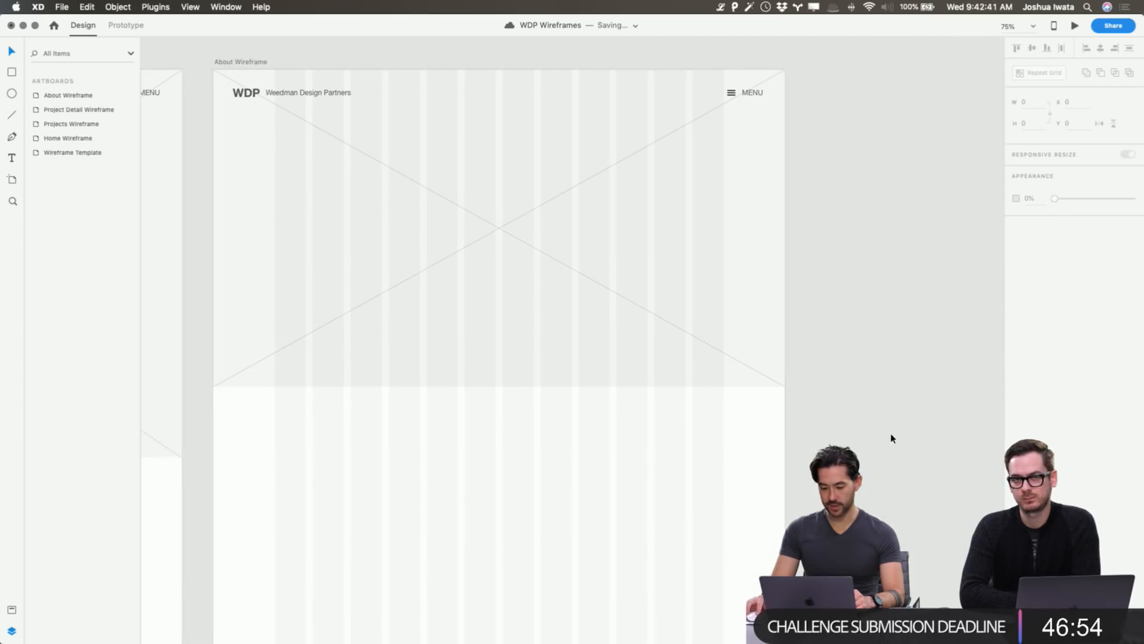
scroll(281, 303, "left", 5)
scroll(271, 293, "left", 5)
scroll(391, 281, "right", 6)
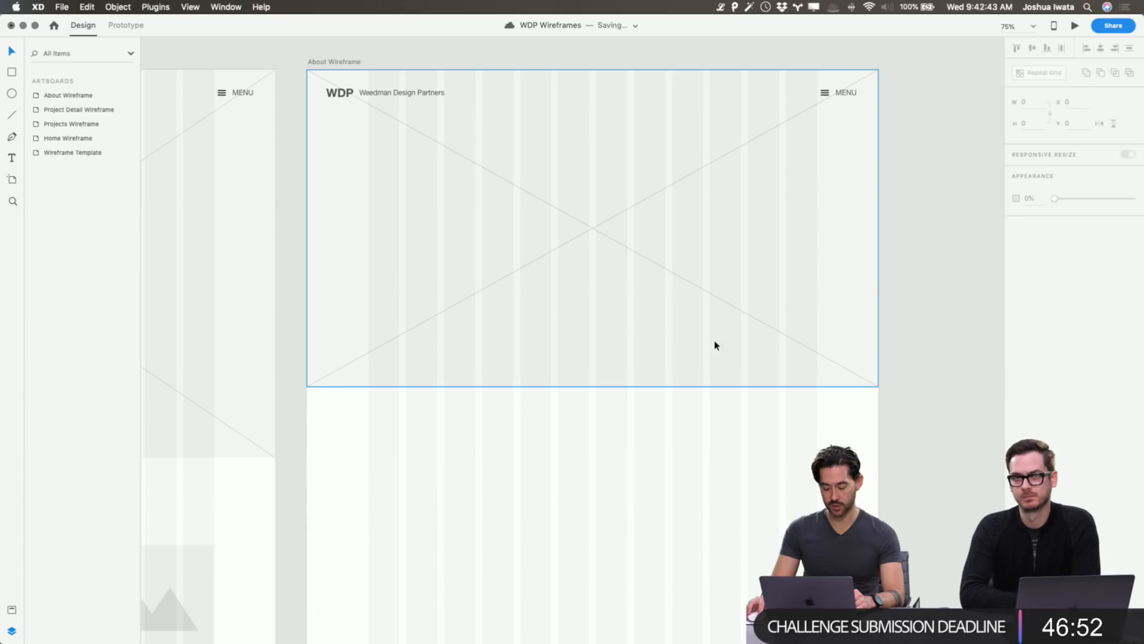
key("t")
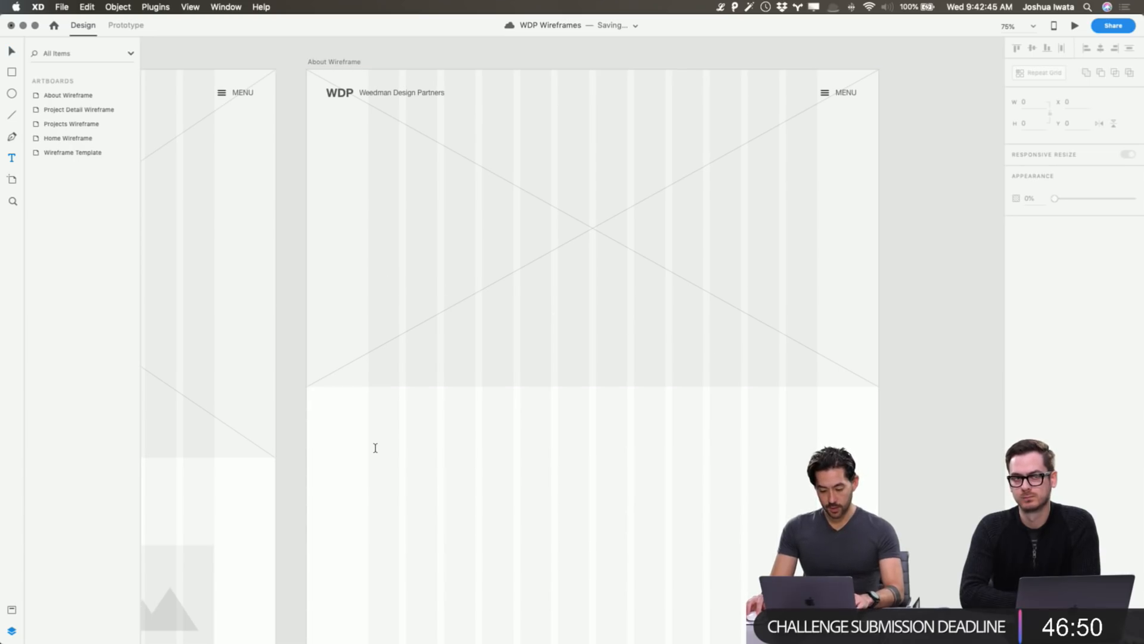
left_click_drag(373, 452, 383, 453)
type("About")
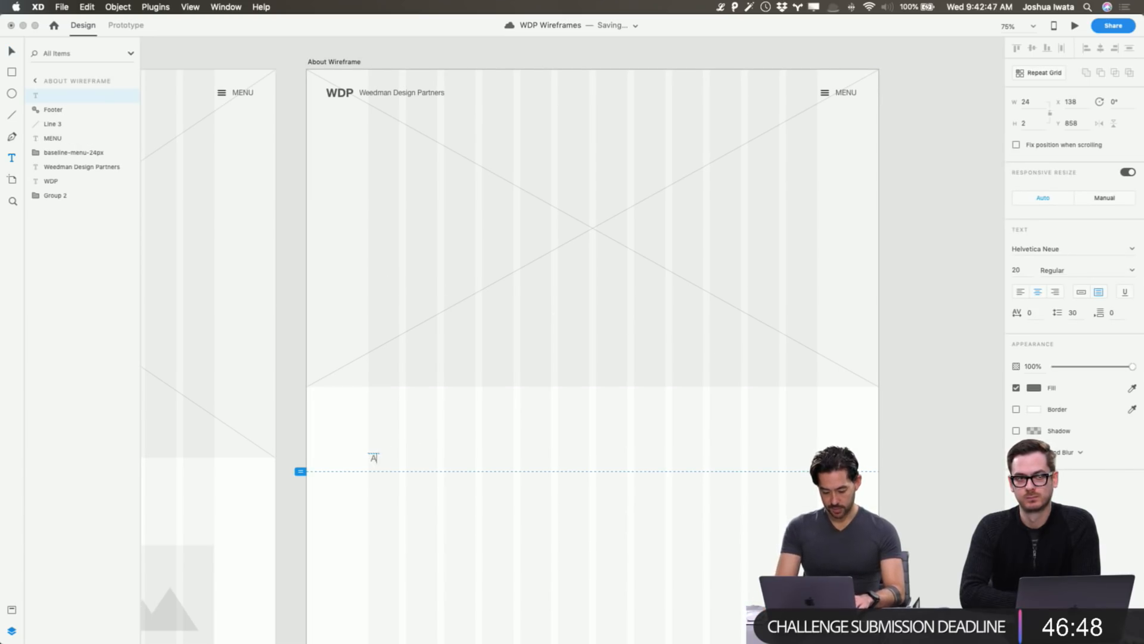
key("BackSpace")
key("BackSpace")
key("BackSpace")
type("o")
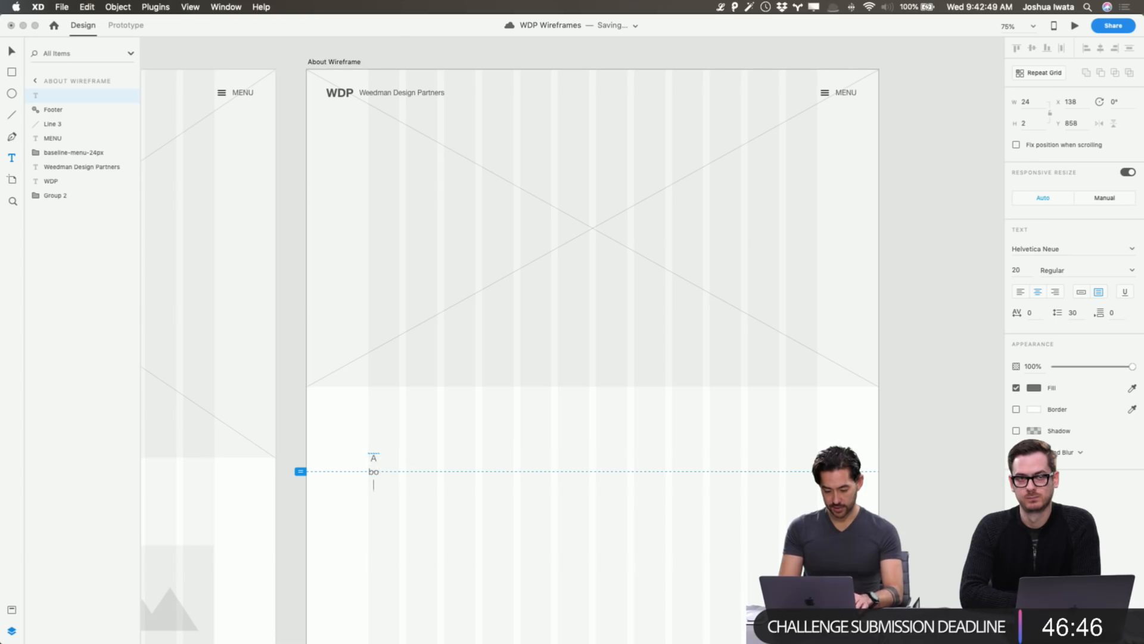
key("Escape")
key("super+Tab")
key("super+Tab")
key("super+Tab")
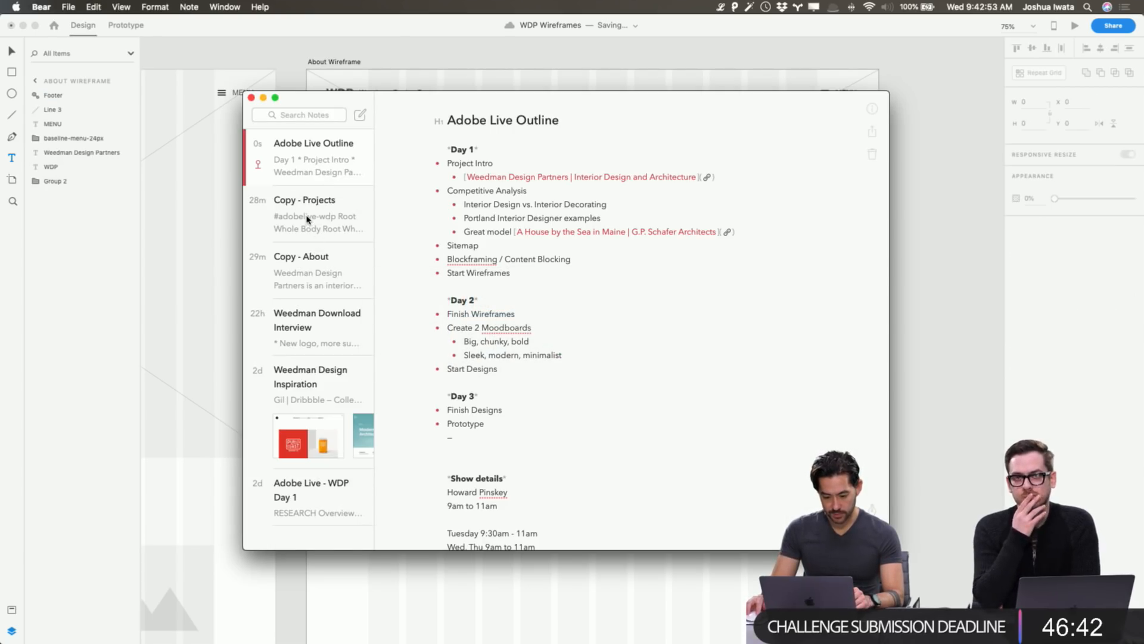
In Bear, open the Copy - About note and highlight the studio's H2 intro sentence.
left_click(307, 221)
left_click(325, 267)
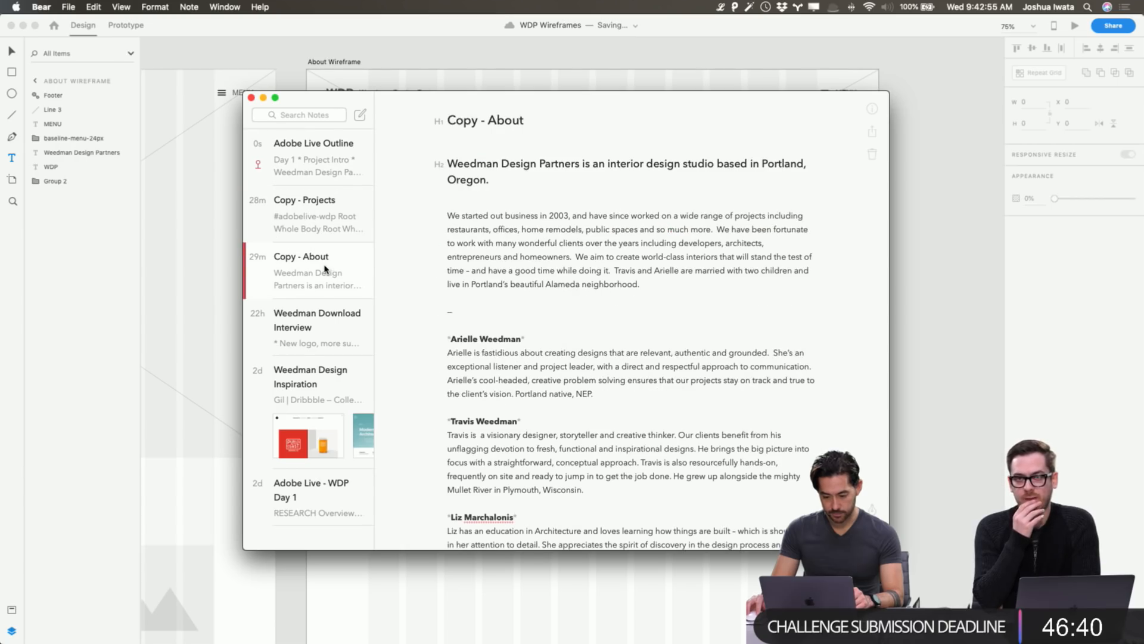
left_click_drag(505, 184, 442, 163)
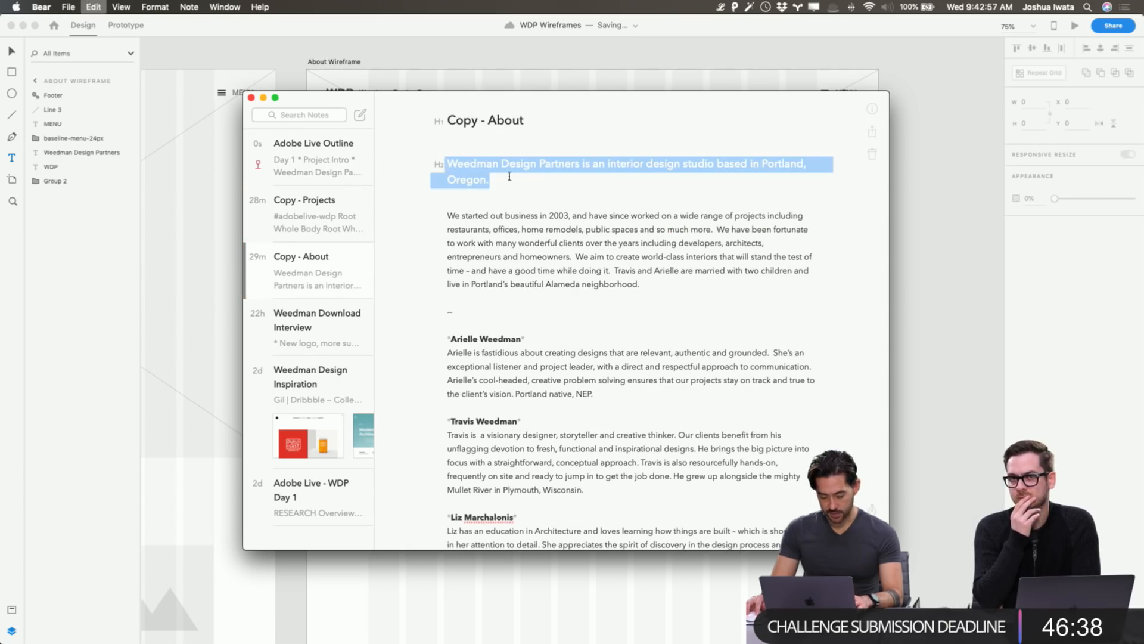
scroll(555, 356, "down", 10)
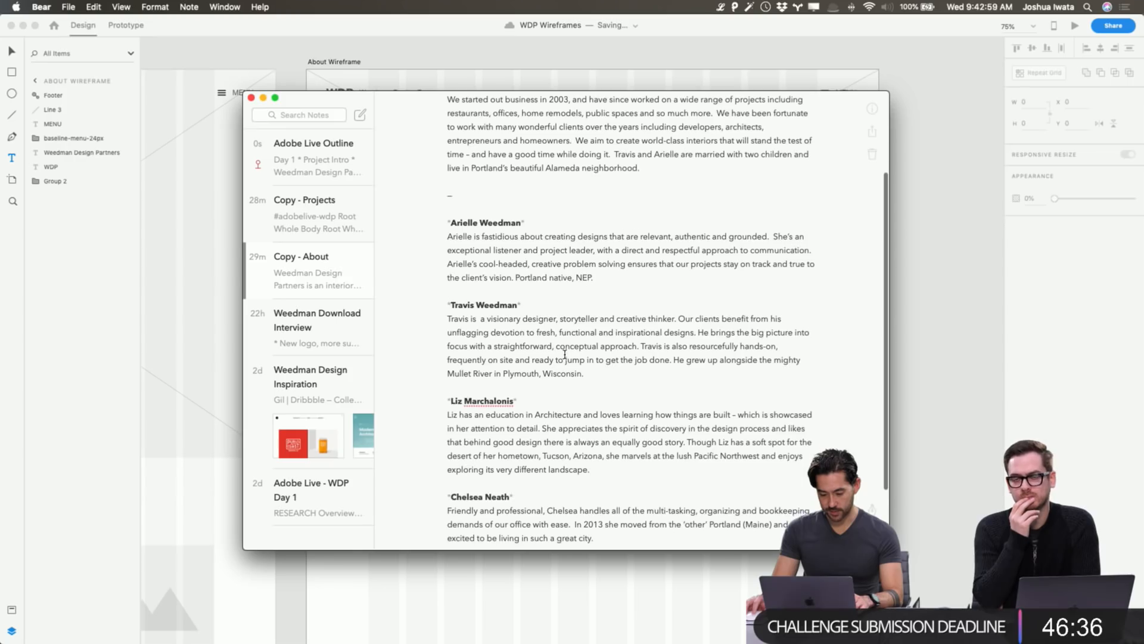
scroll(564, 350, "up", 12)
scroll(563, 350, "down", 2)
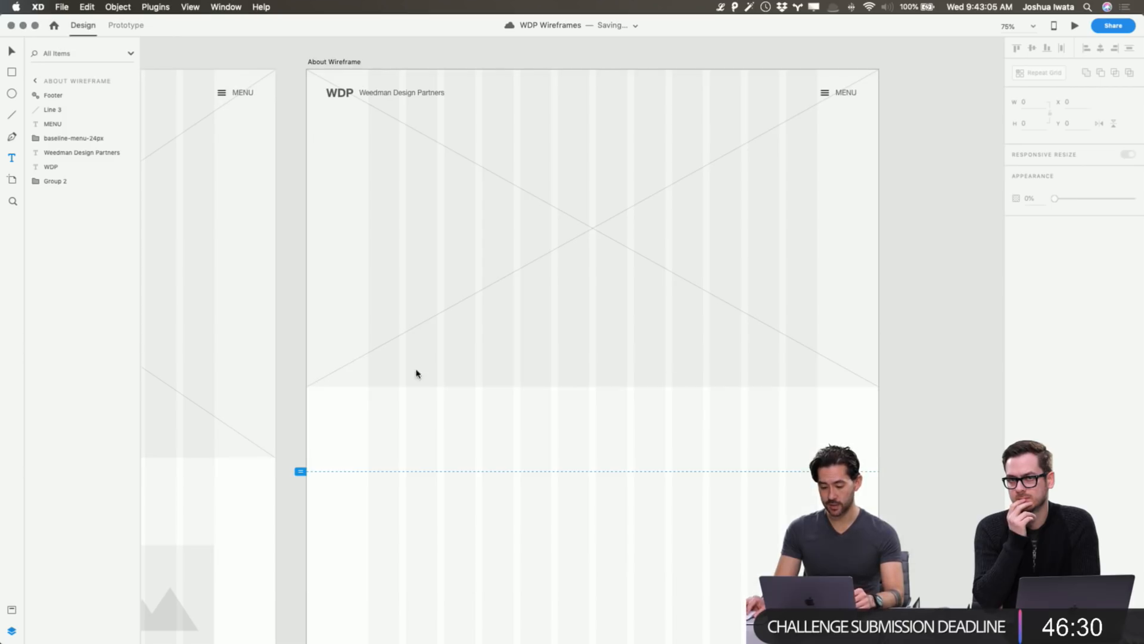
Paste the copied intro sentence into a new text box below the hero image.
key("super+Tab")
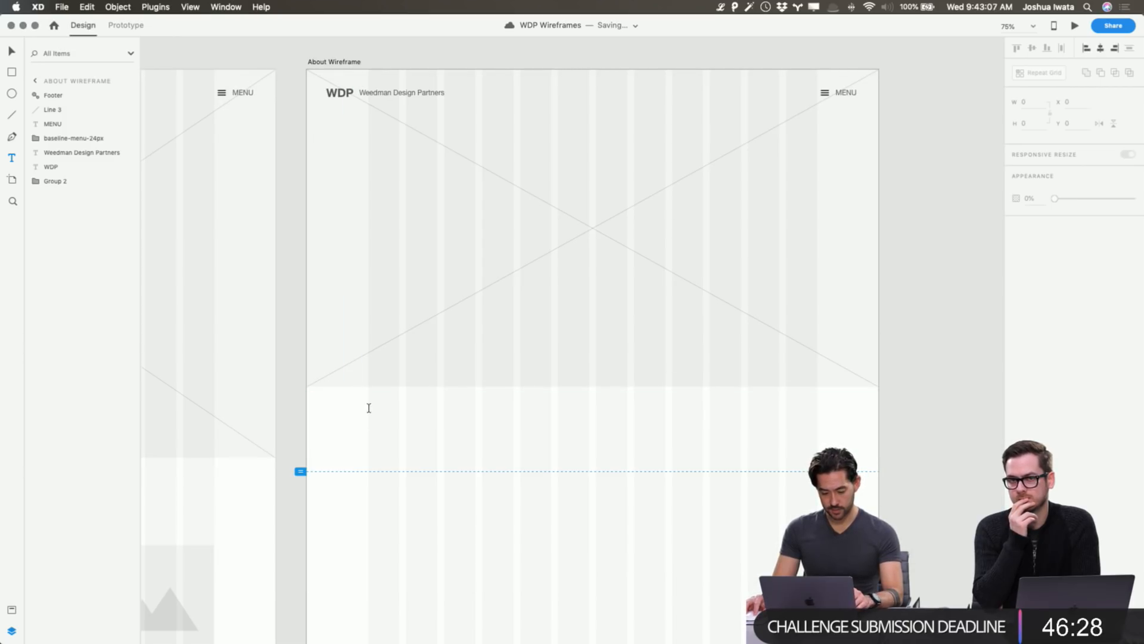
left_click(368, 409)
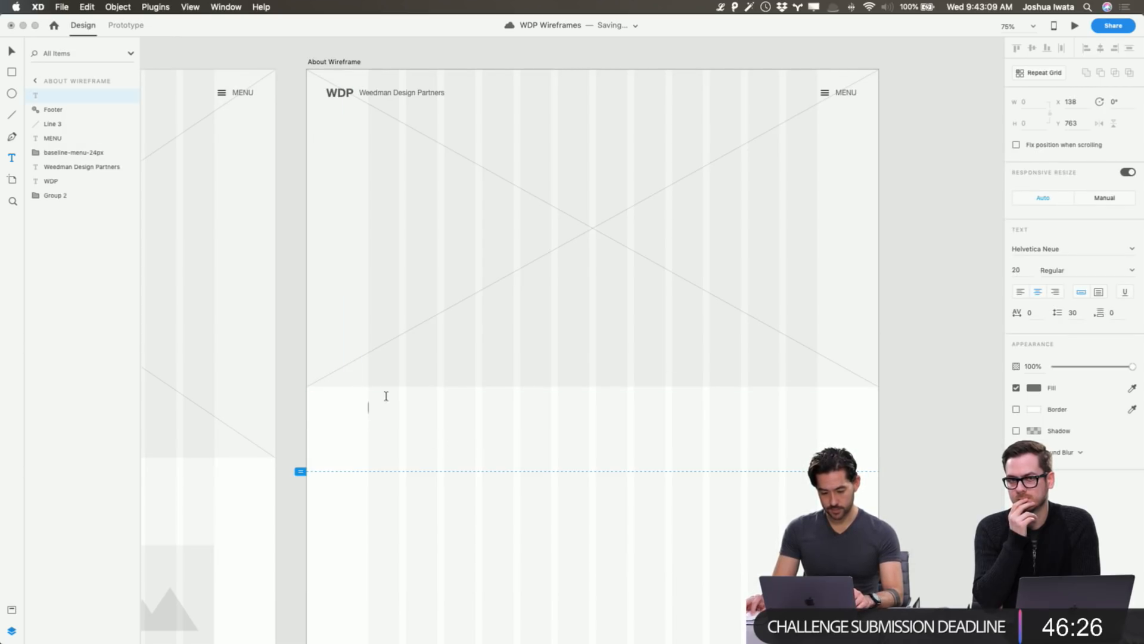
key("Escape")
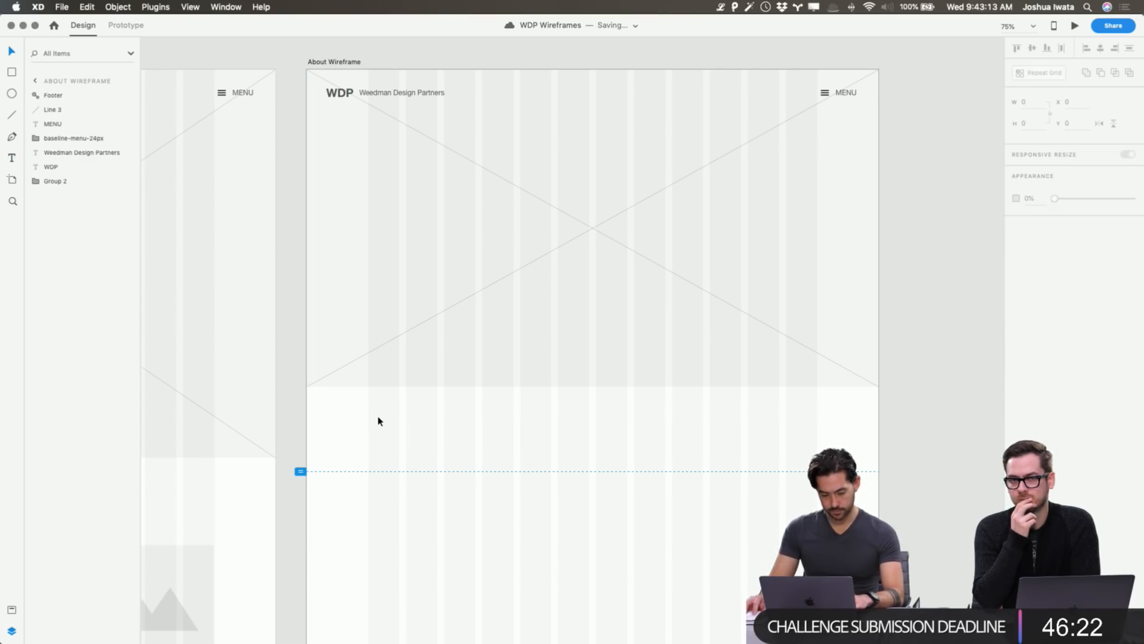
key("t")
left_click_drag(368, 416, 703, 539)
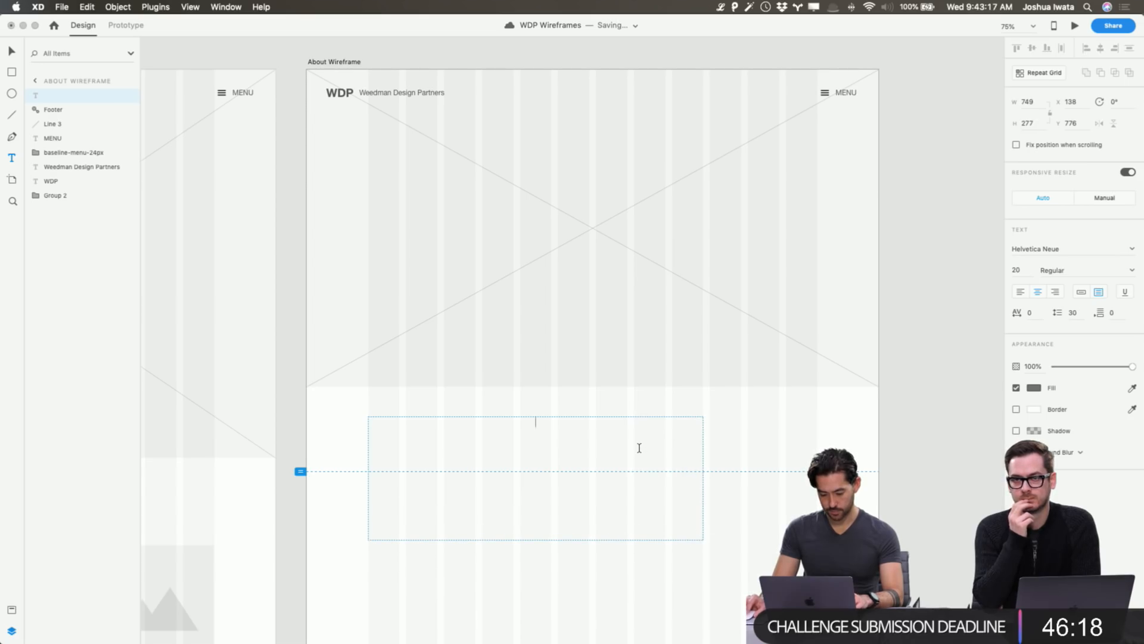
key("super+v")
key("Escape")
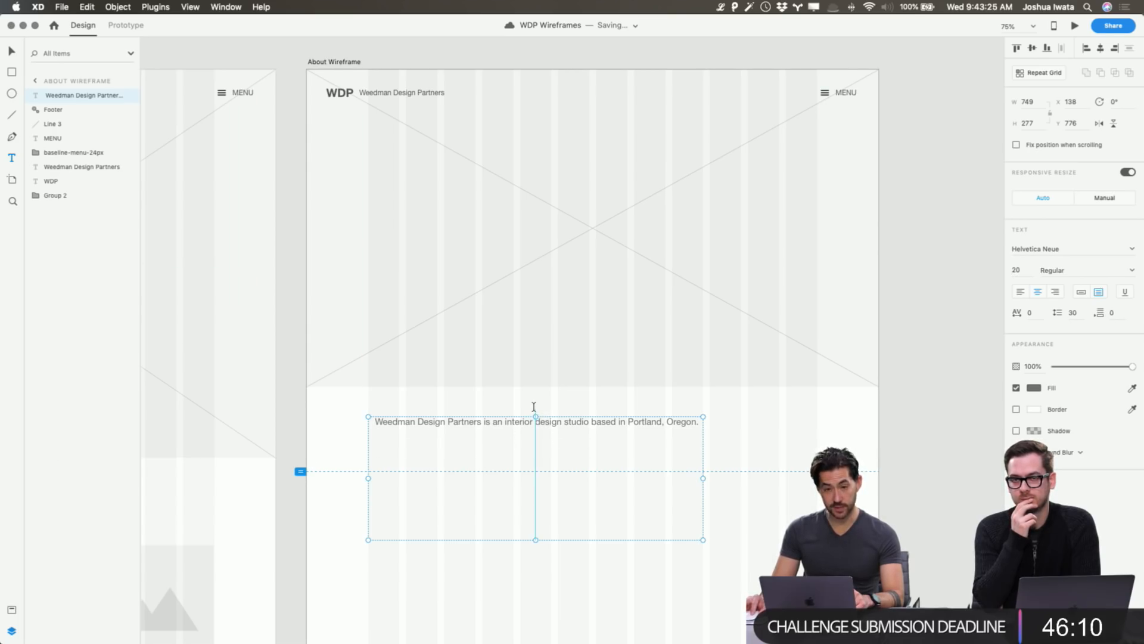
Style the sentence with the H3 character style, left-align it and widen the box to 819.
left_click(10, 610)
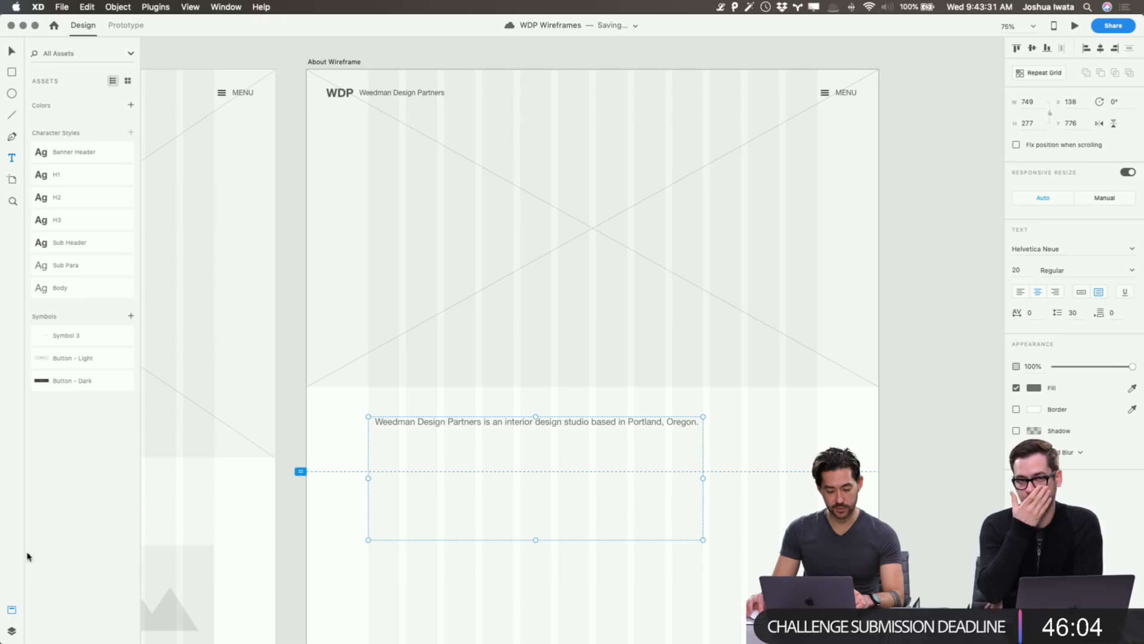
left_click(69, 201)
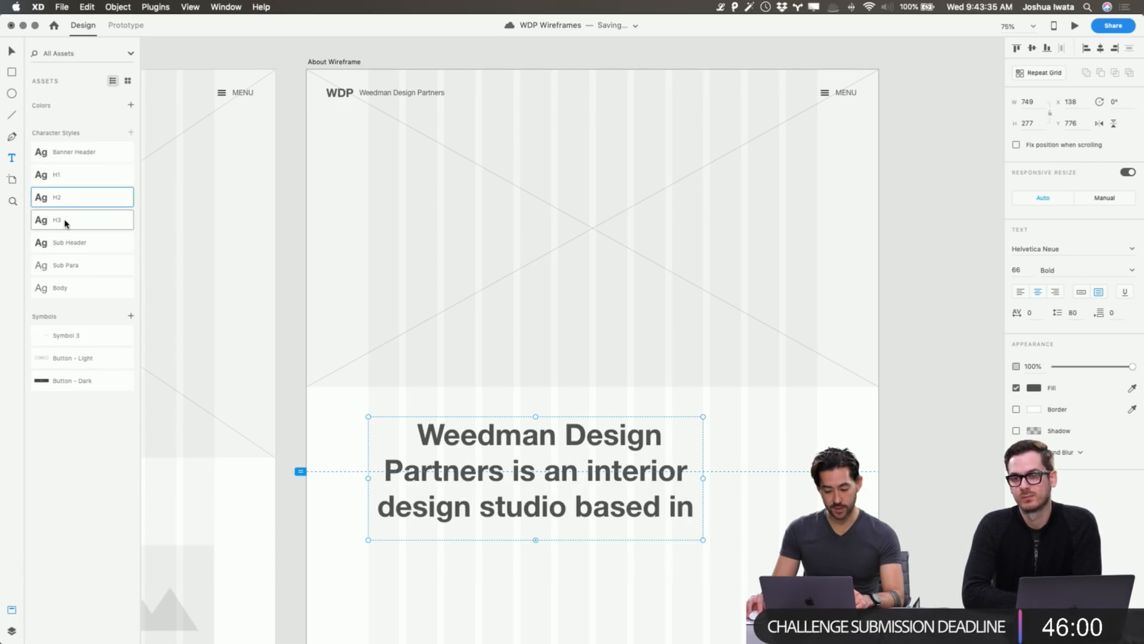
left_click(65, 225)
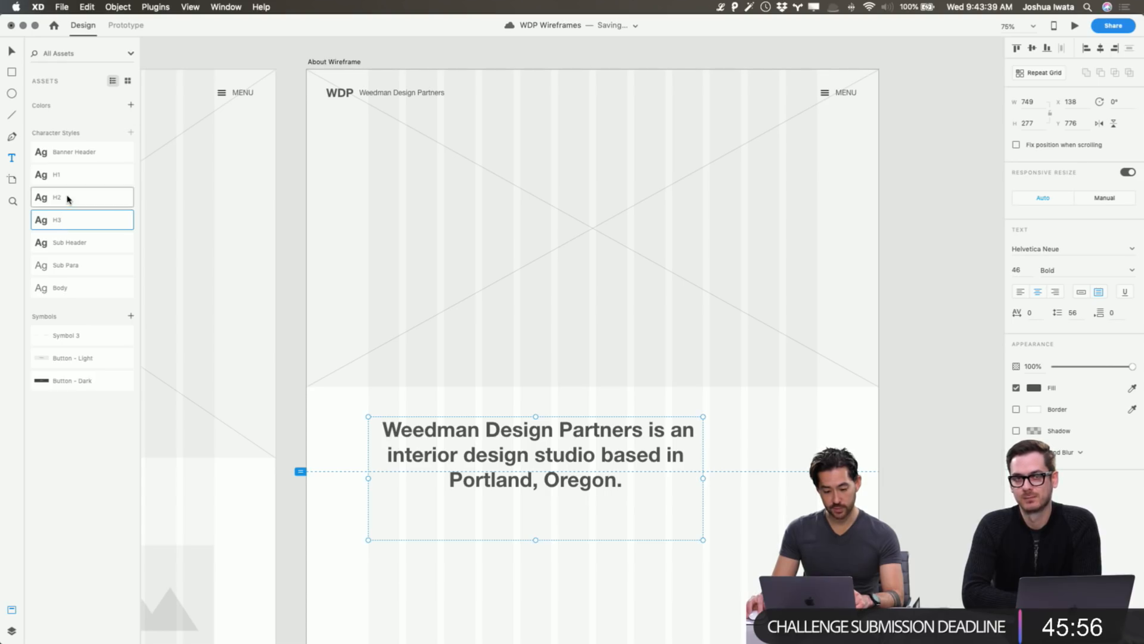
left_click(1020, 294)
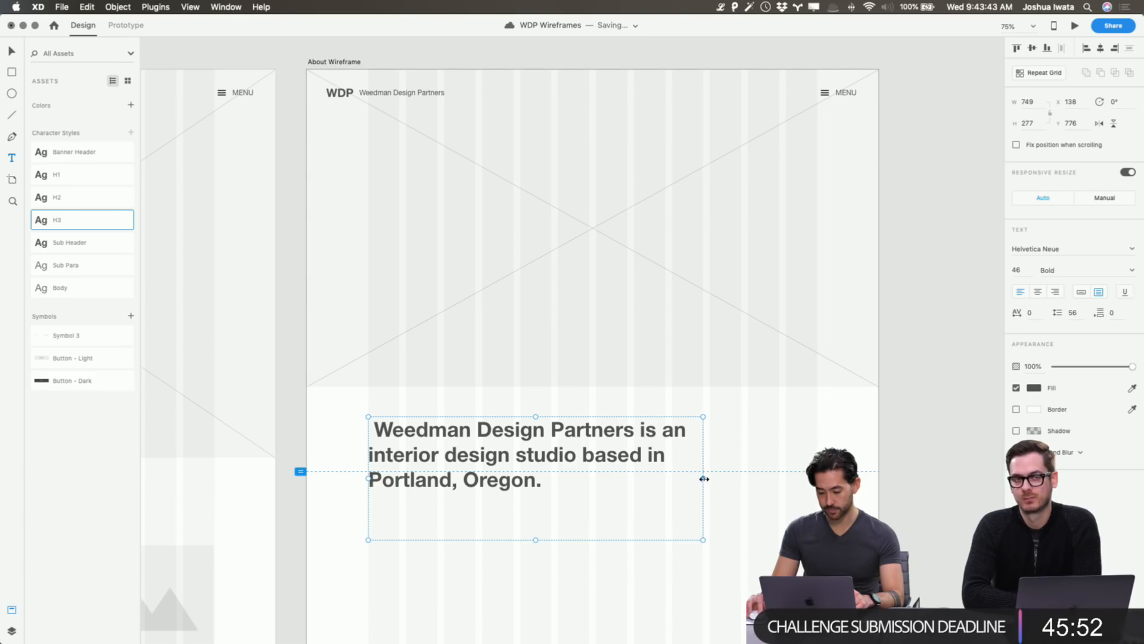
left_click_drag(704, 479, 734, 478)
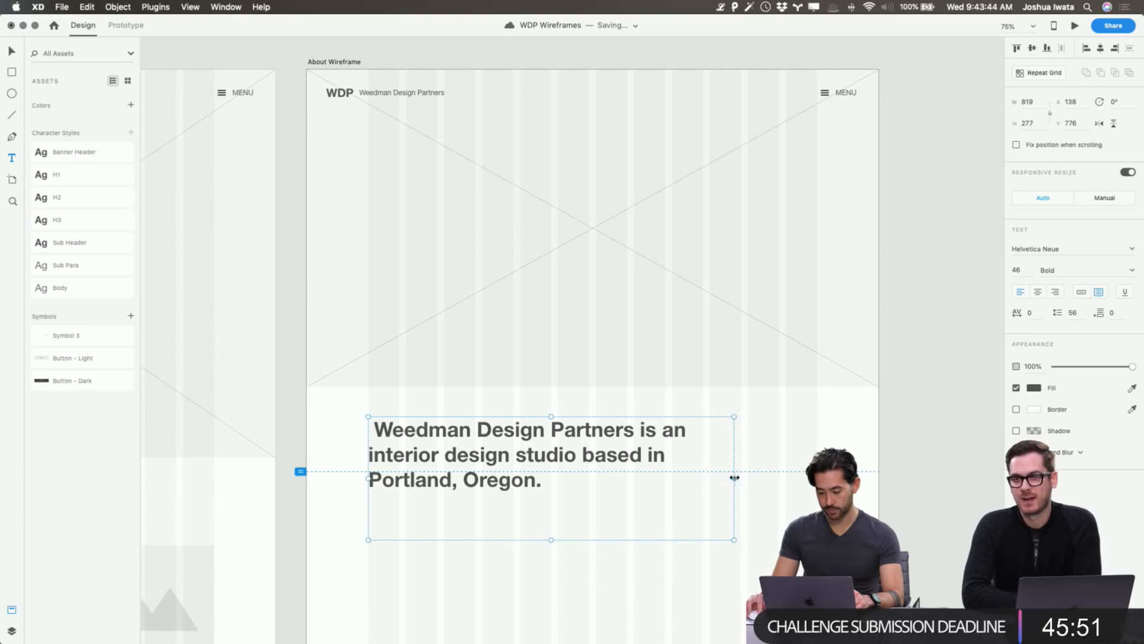
left_click(936, 466)
scroll(929, 465, "down", 3)
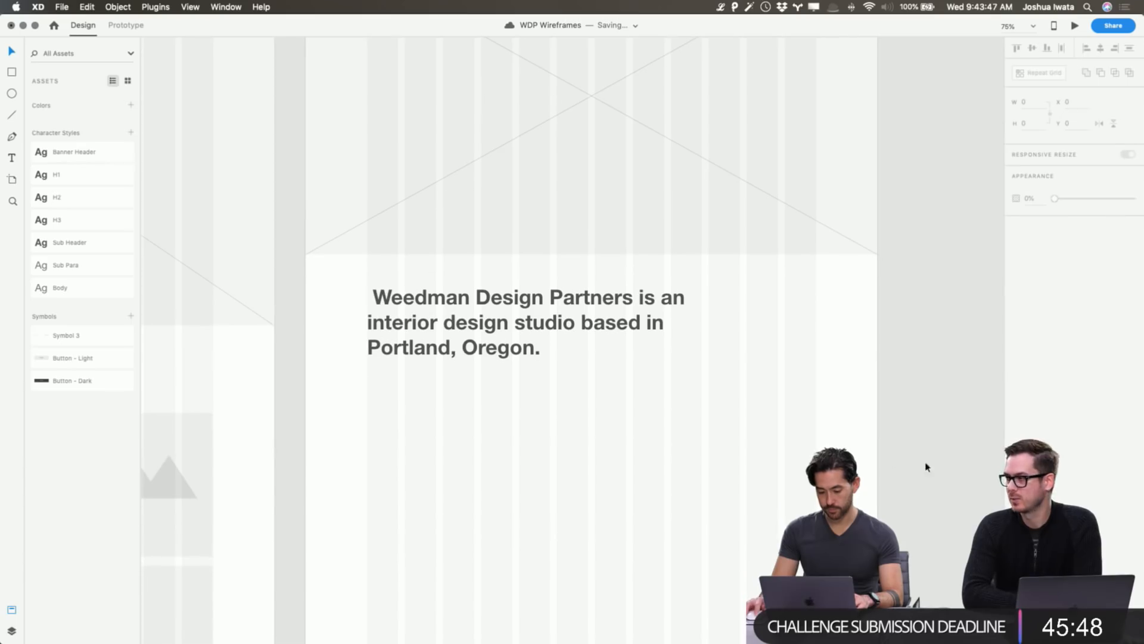
Remove the stray leading space before 'Weedman' in the intro heading.
double_click(397, 298)
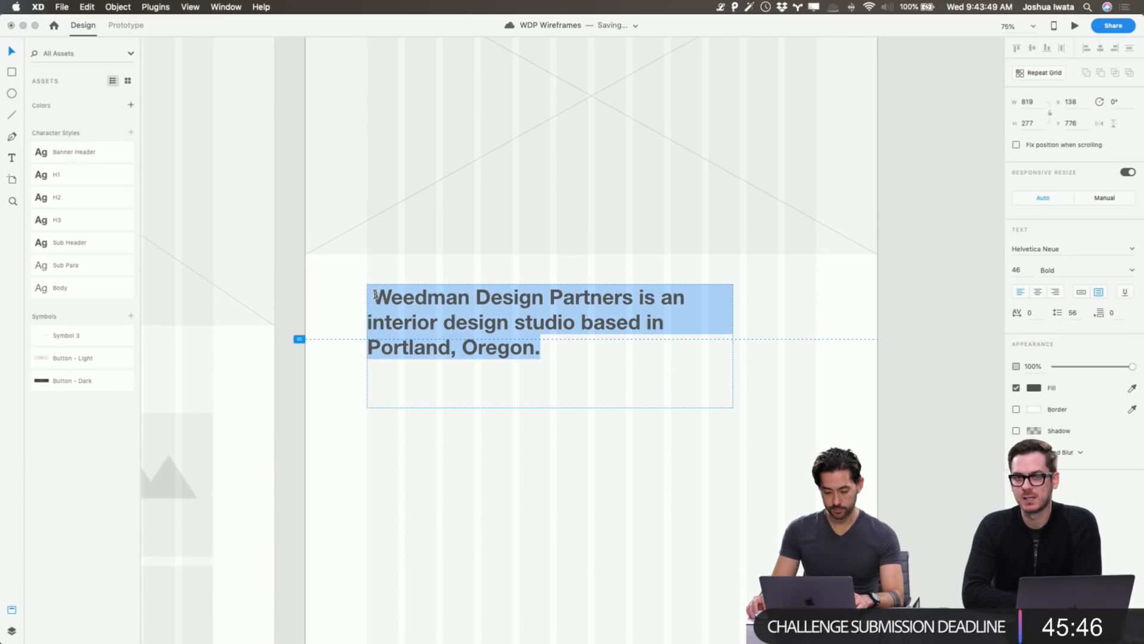
left_click(375, 294)
key("BackSpace")
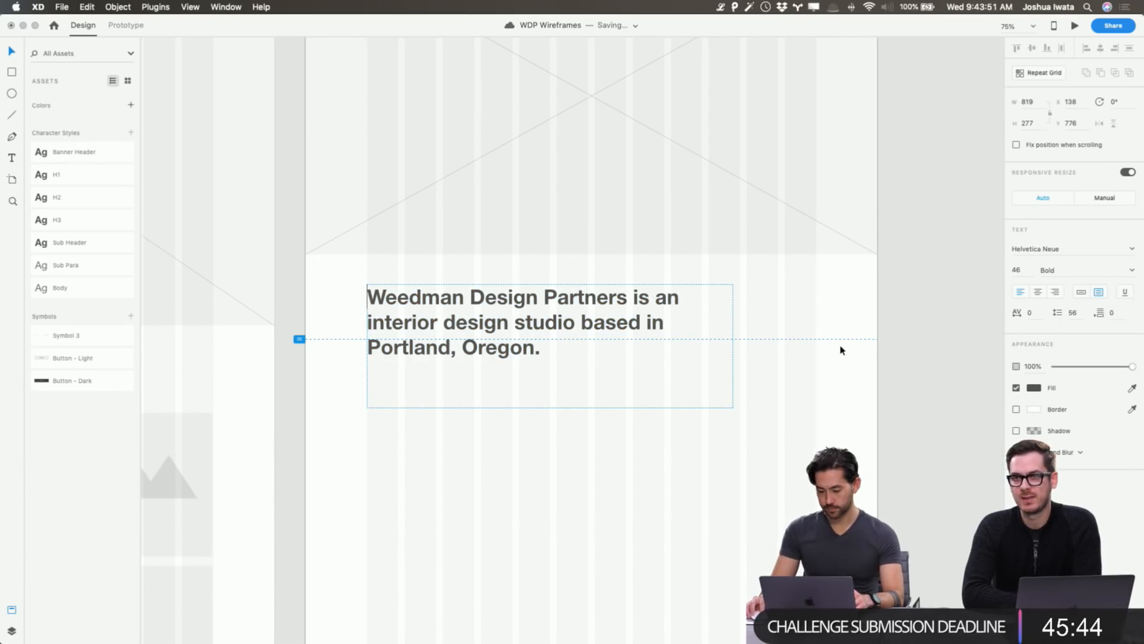
left_click(941, 355)
scroll(941, 355, "down", 2)
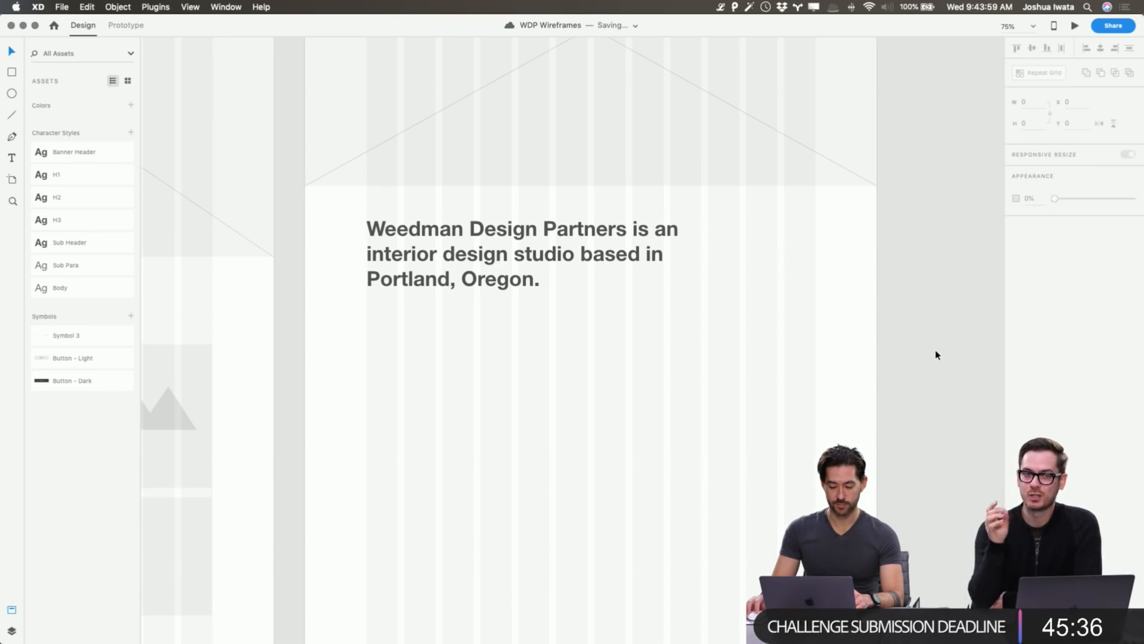
Copy the first body paragraph from Bear and paste it into a duplicate of the heading.
key("super+Tab")
left_click_drag(642, 285, 413, 220)
key("super+Tab")
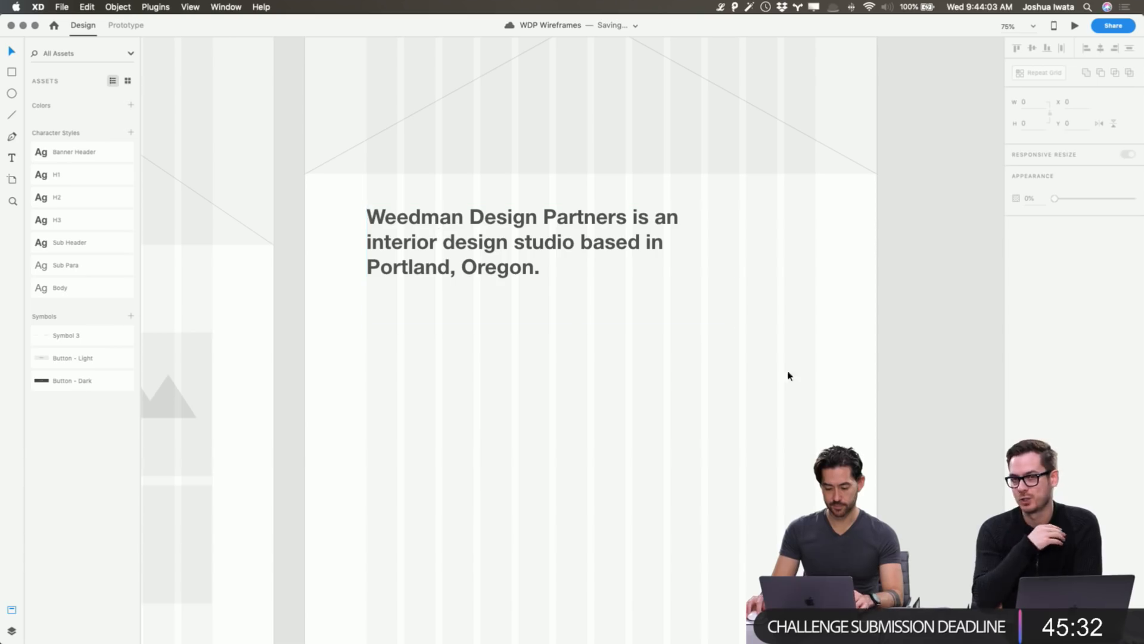
left_click(568, 260)
mouse_move(549, 326)
left_mouse_down()
mouse_move(553, 285)
mouse_move(549, 401)
mouse_move(549, 334)
left_mouse_up()
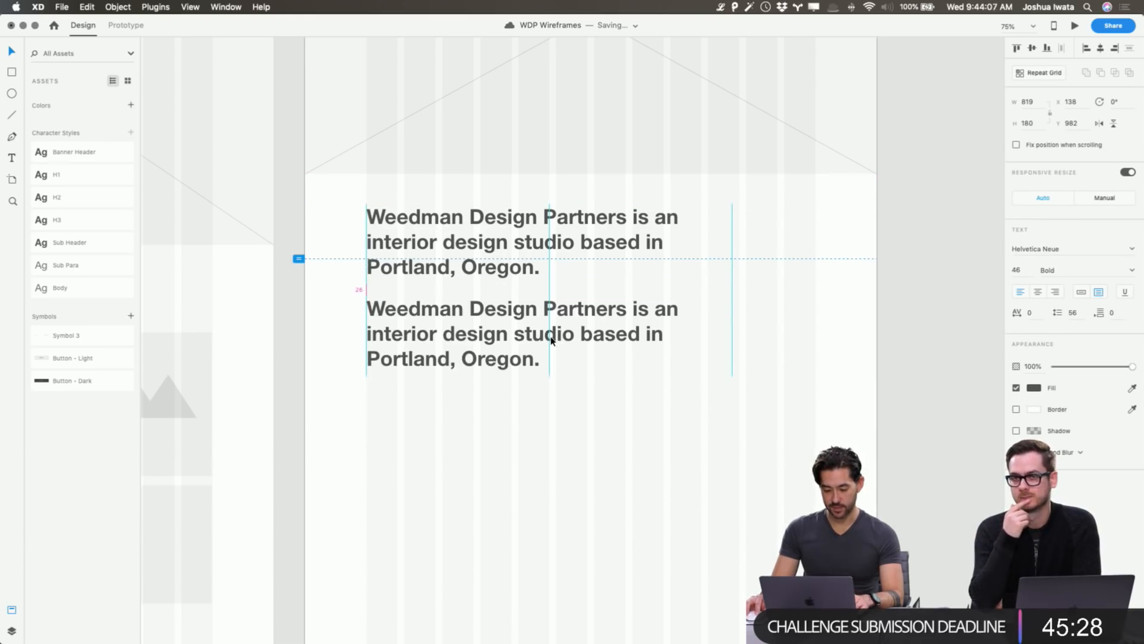
key("Return")
key("super+v")
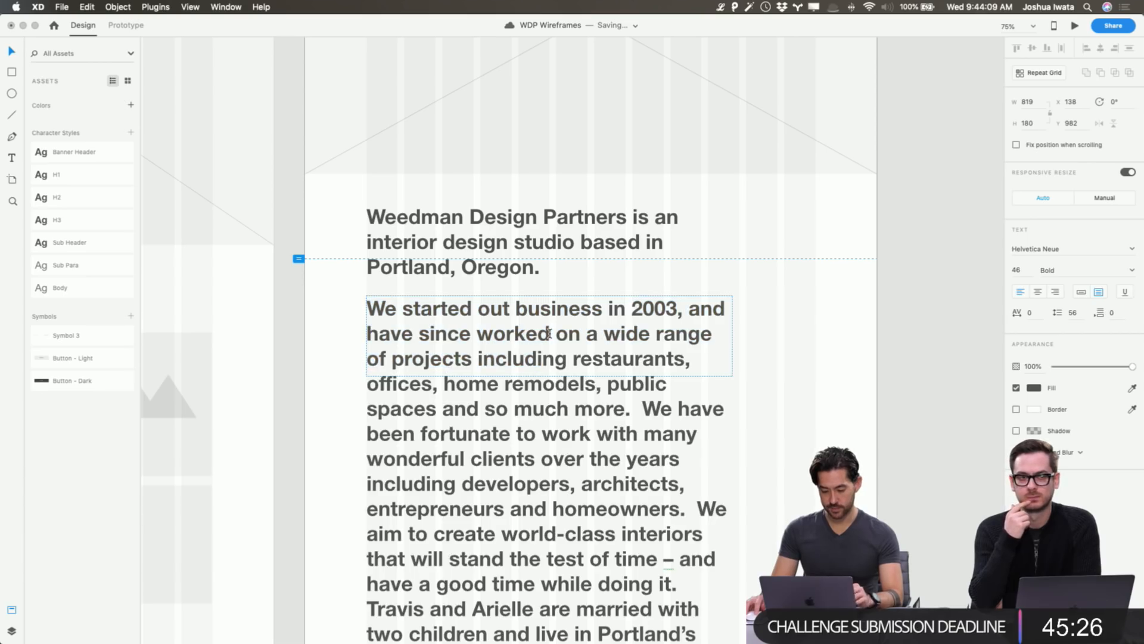
key("Escape")
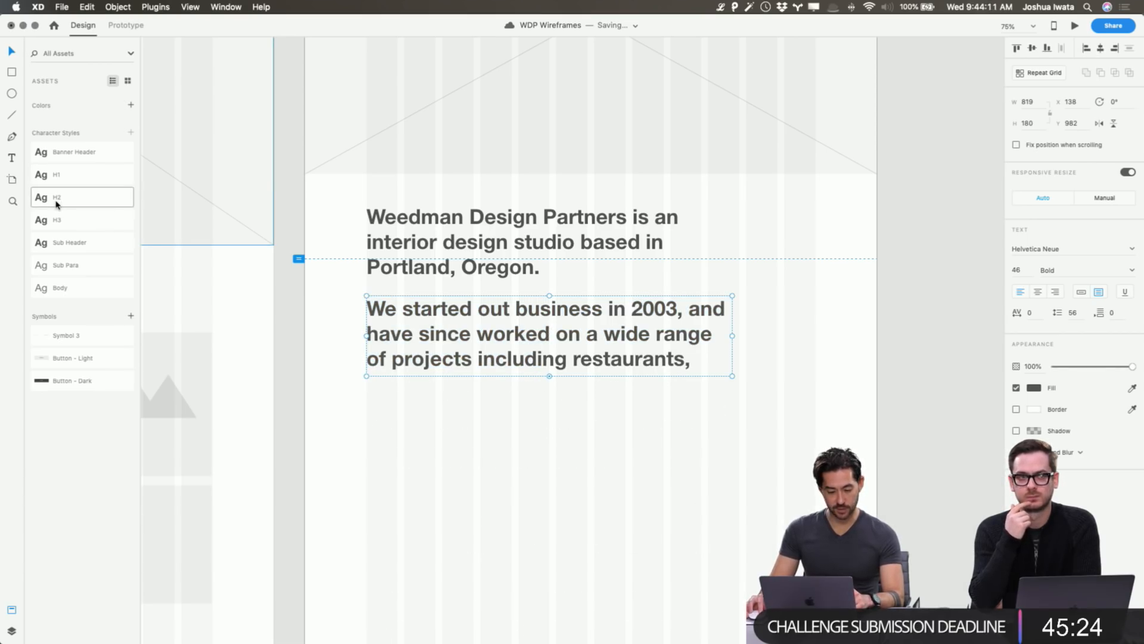
Give the paragraph the Sub Para style, fit its height, and move both texts down about 55 px.
left_click(68, 249)
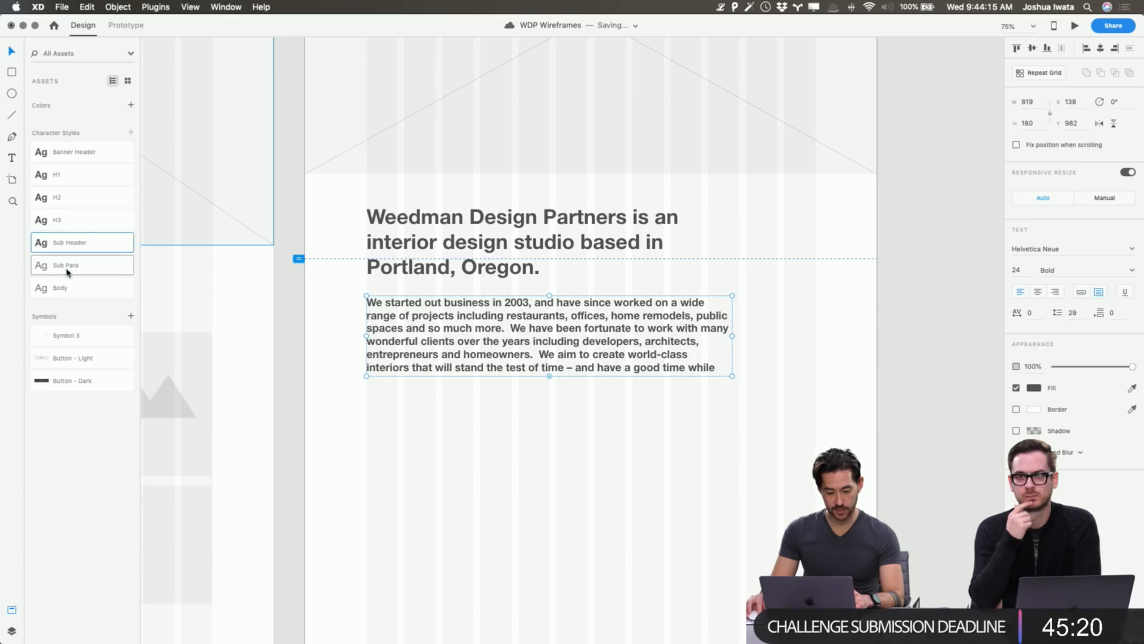
left_click(67, 266)
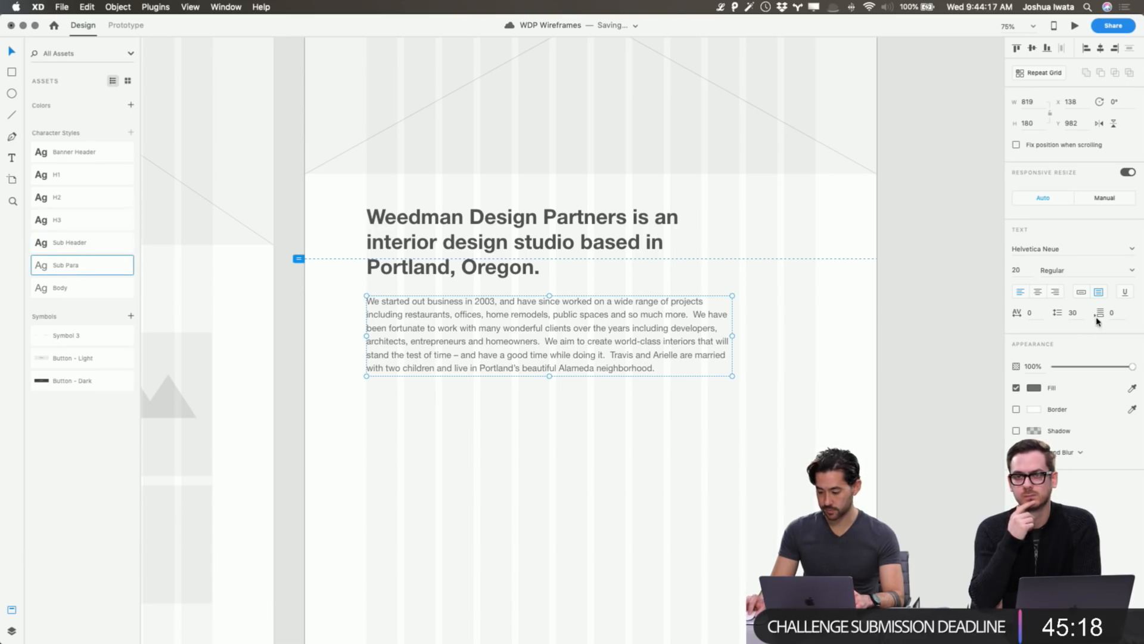
mouse_move(549, 376)
left_mouse_down()
mouse_move(552, 424)
mouse_move(554, 377)
left_mouse_up()
left_click(634, 249, "shift")
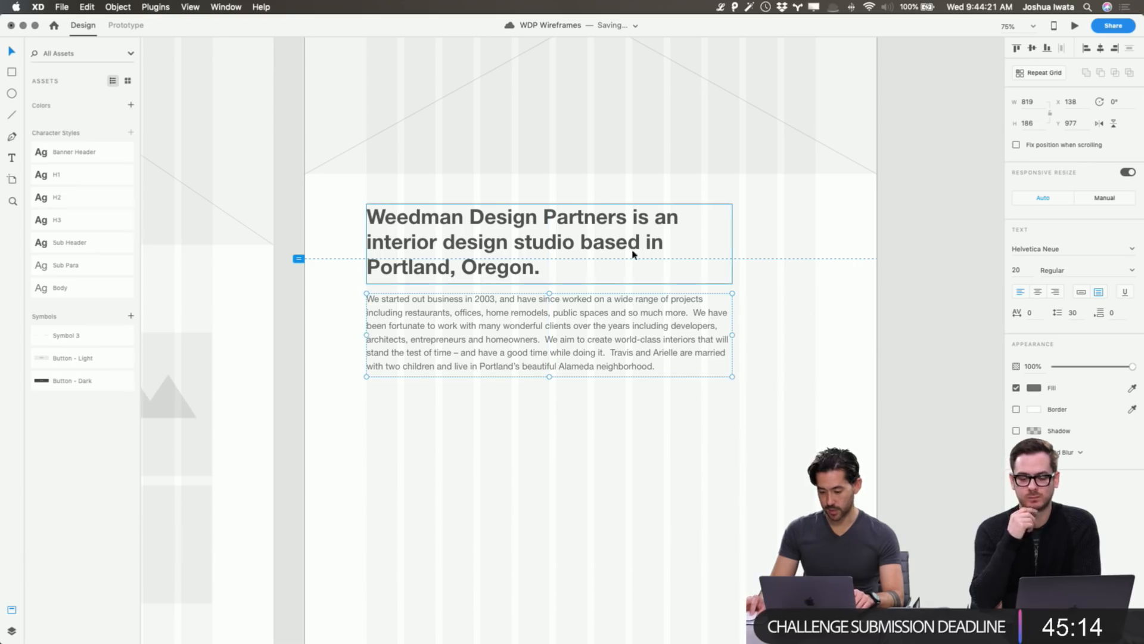
left_click_drag(628, 238, 615, 278)
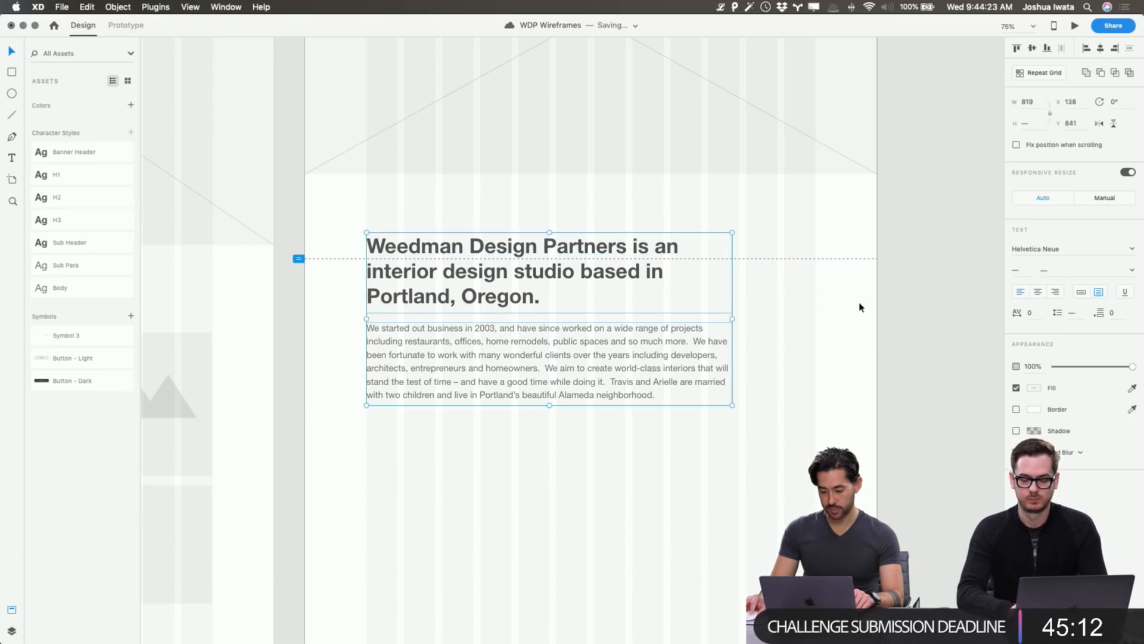
left_click(888, 289)
scroll(890, 290, "up", 5)
scroll(889, 291, "up", 2)
left_click(352, 64)
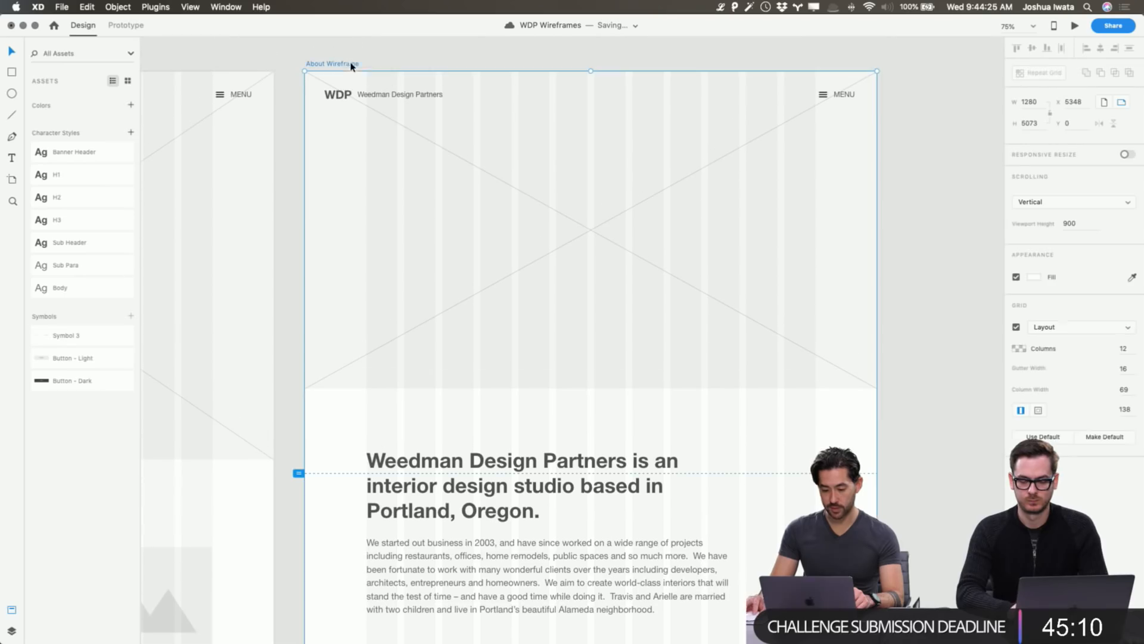
left_click(1076, 26)
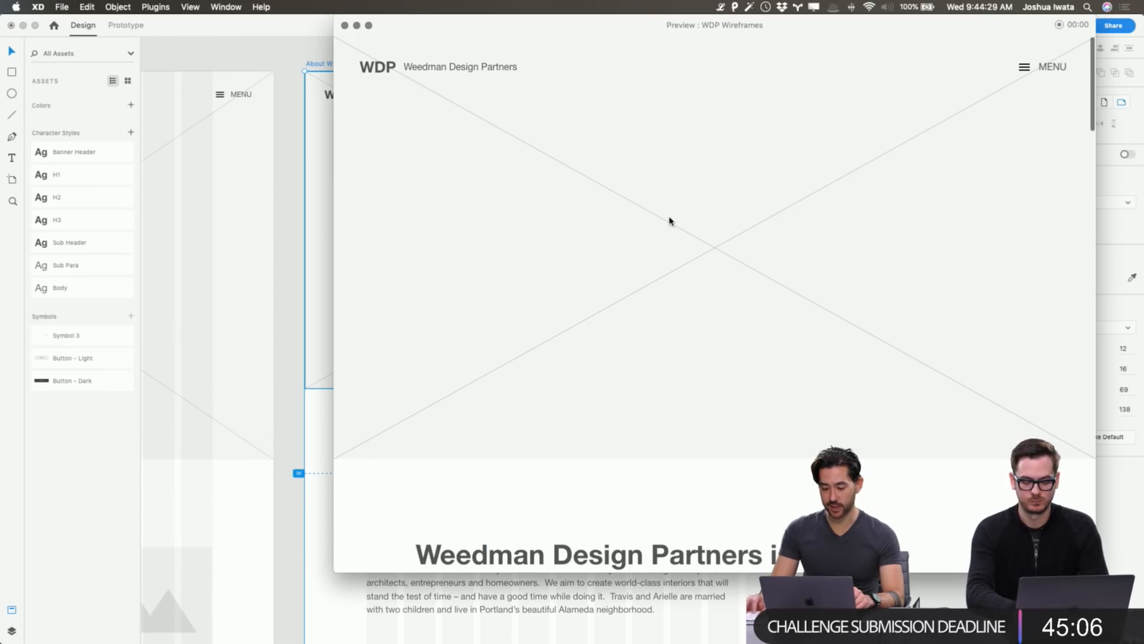
scroll(688, 273, "down", 5)
scroll(687, 273, "up", 5)
scroll(687, 273, "down", 1)
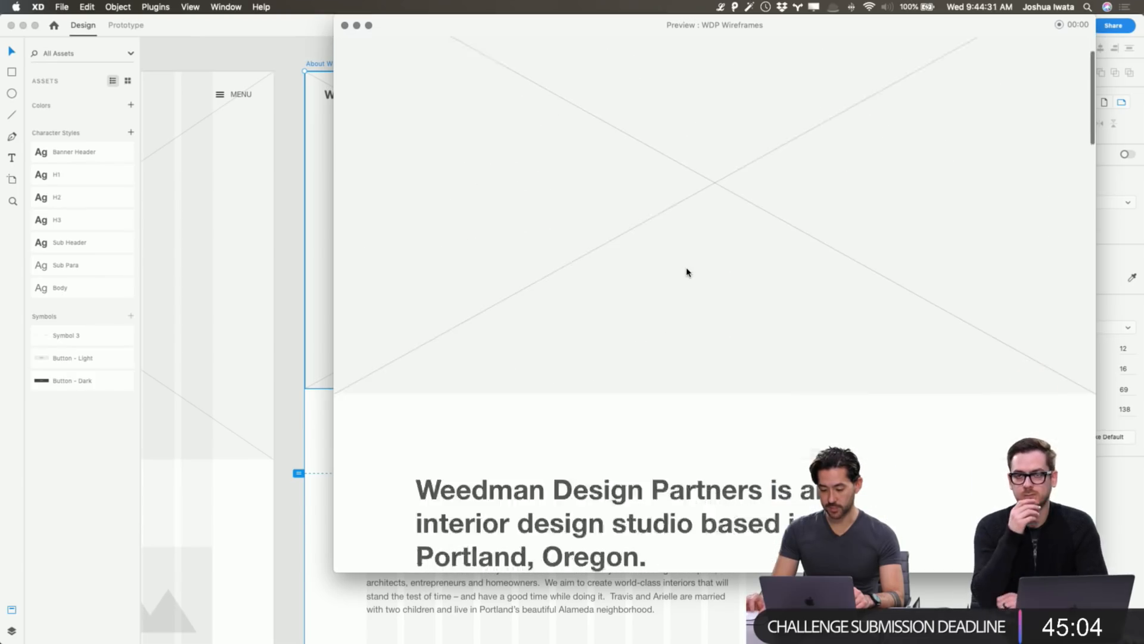
scroll(687, 273, "up", 2)
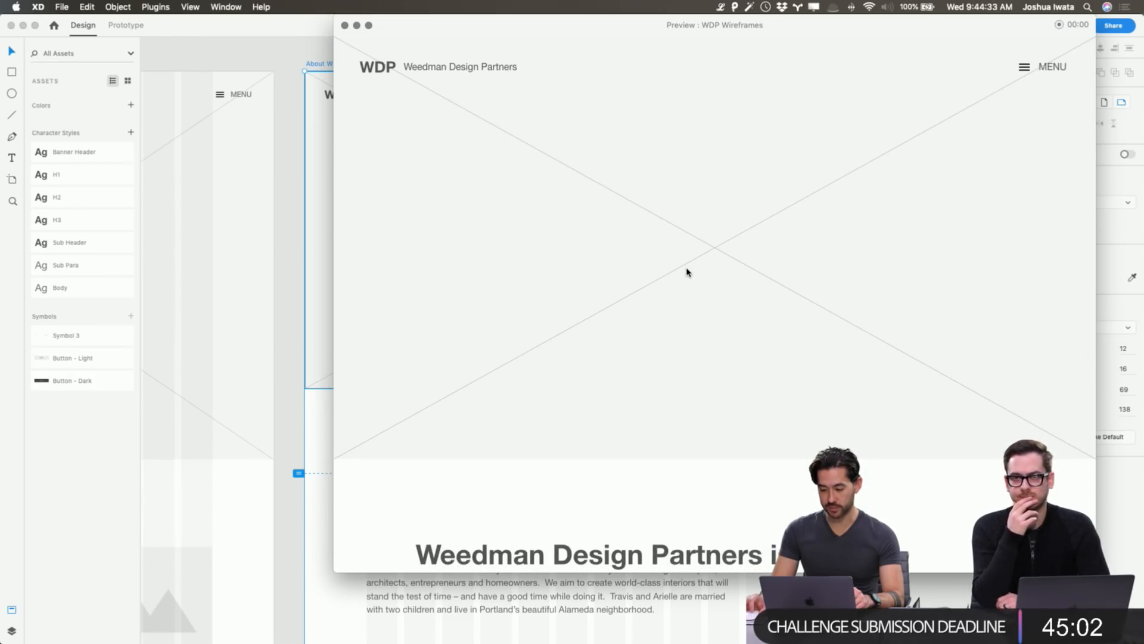
scroll(687, 272, "down", 3)
scroll(686, 272, "down", 2)
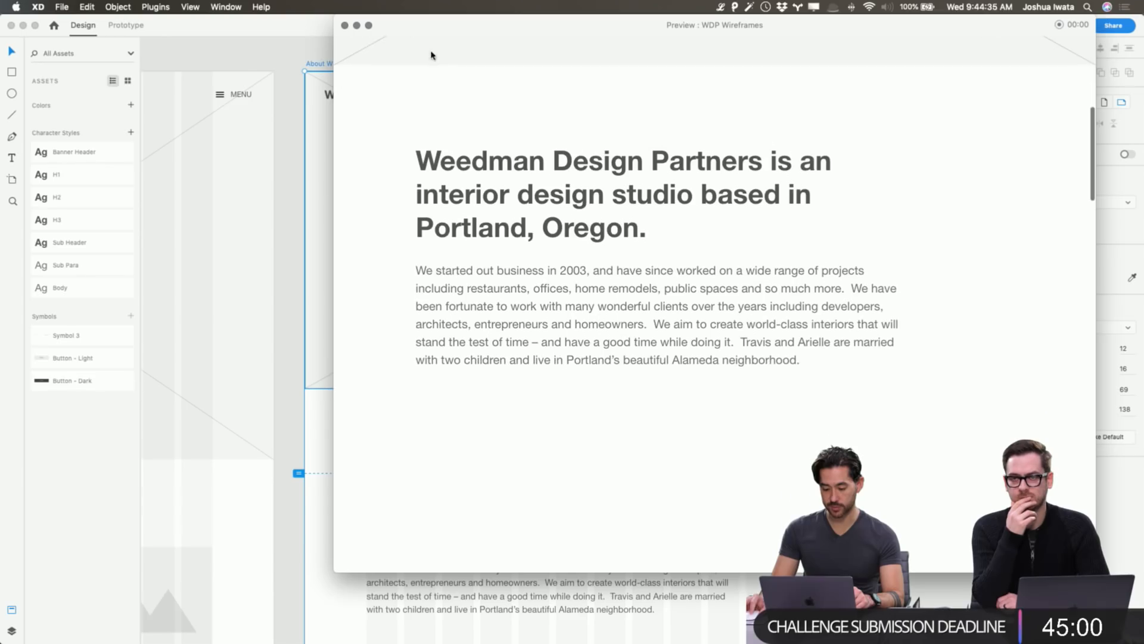
left_click(346, 26)
left_click(906, 383)
scroll(892, 379, "down", 7)
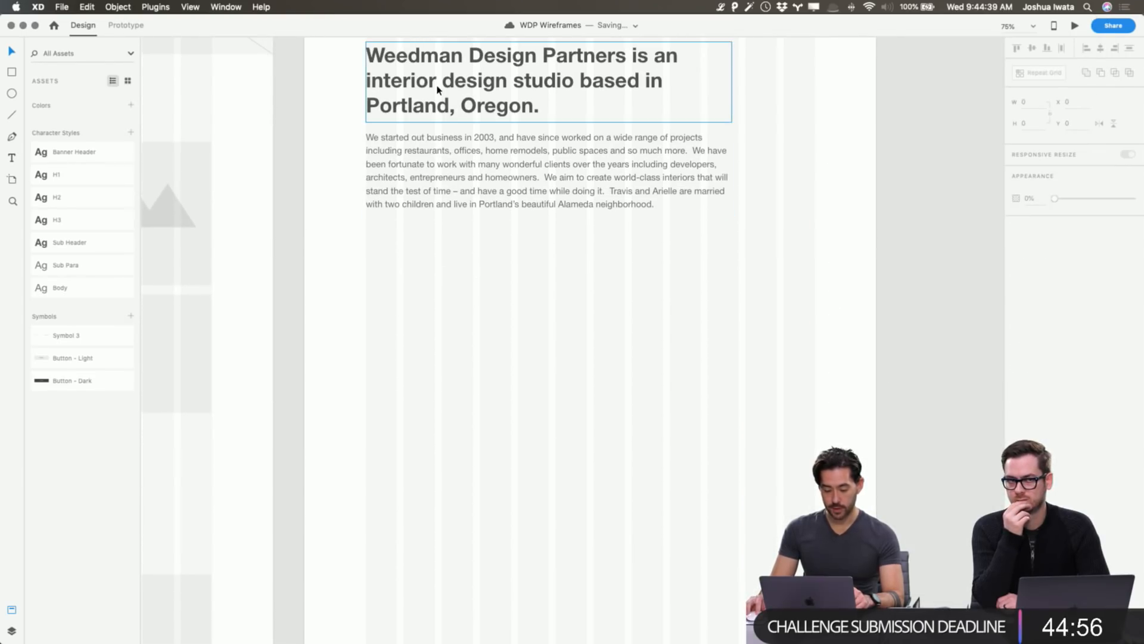
key("super+grave")
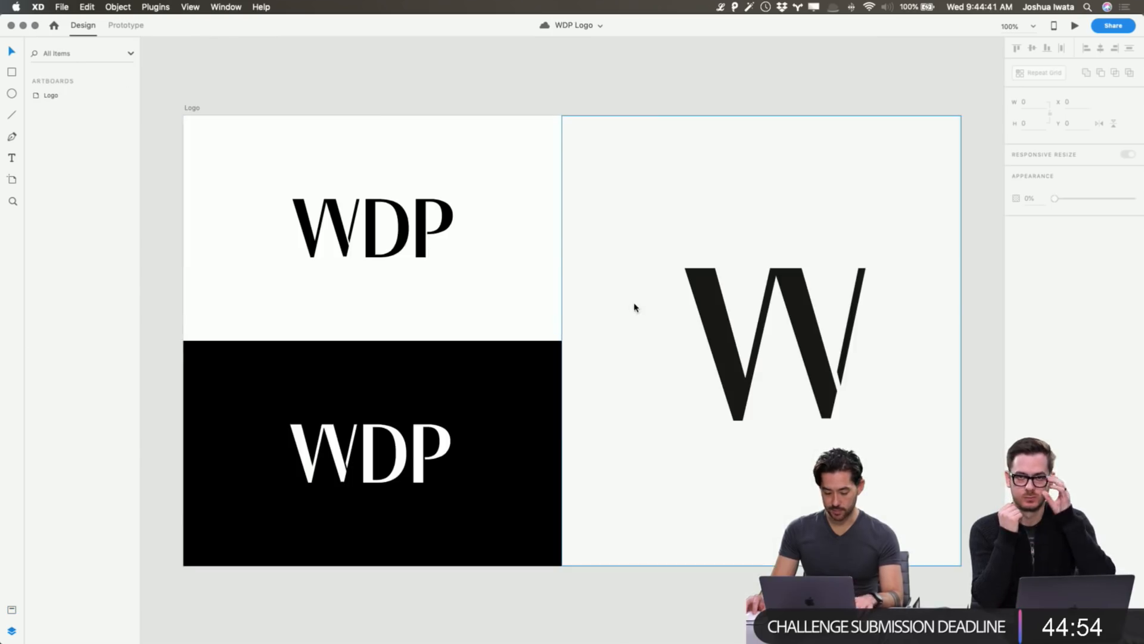
key("super+grave")
scroll(587, 469, "down", 3)
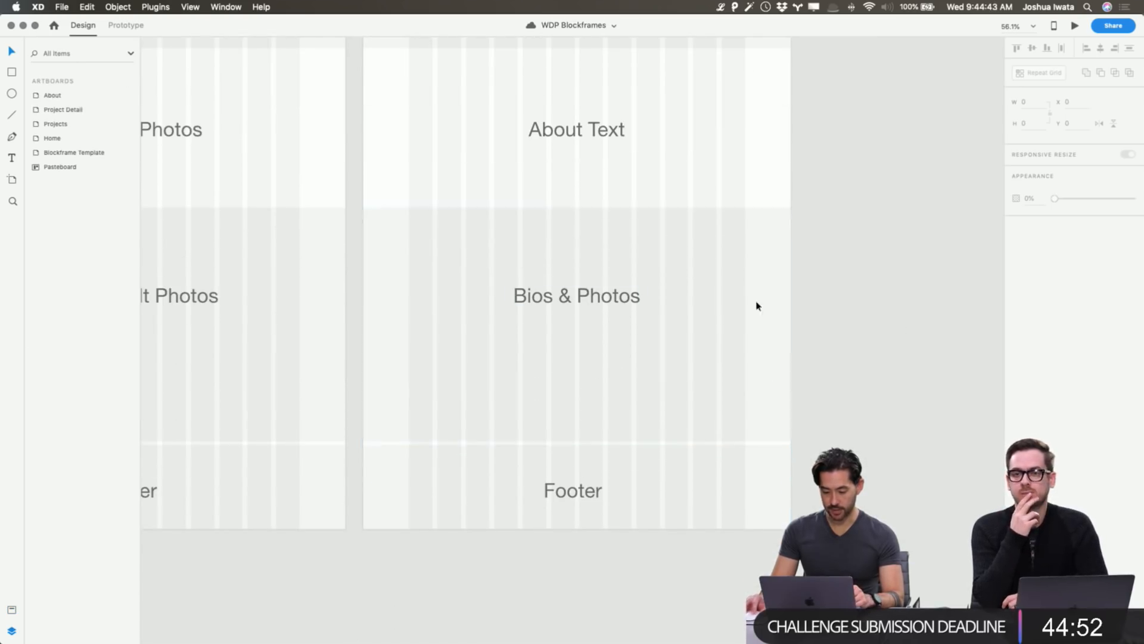
key("super+grave")
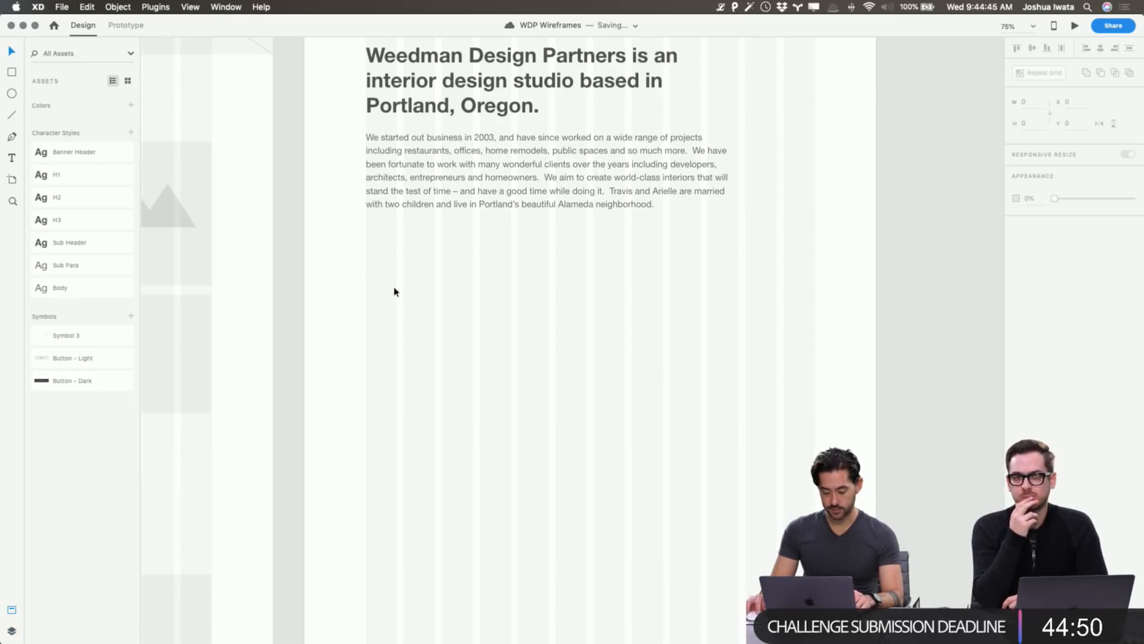
left_click(428, 80)
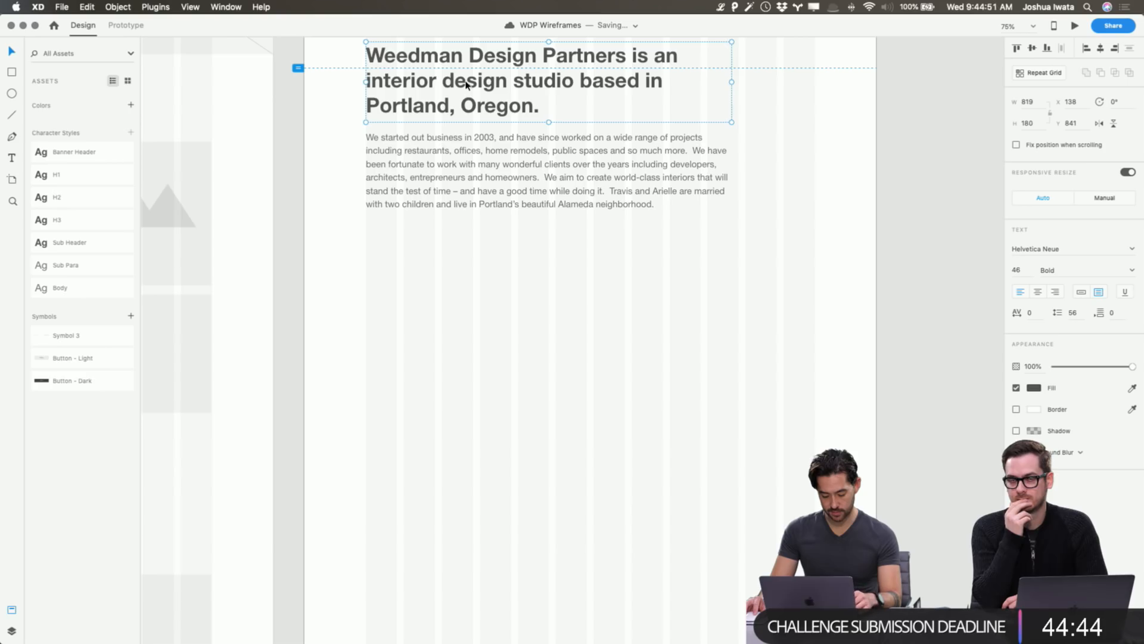
Copy the heading below the paragraph and replace its text with the team member's name.
left_click_drag(466, 85, 466, 324)
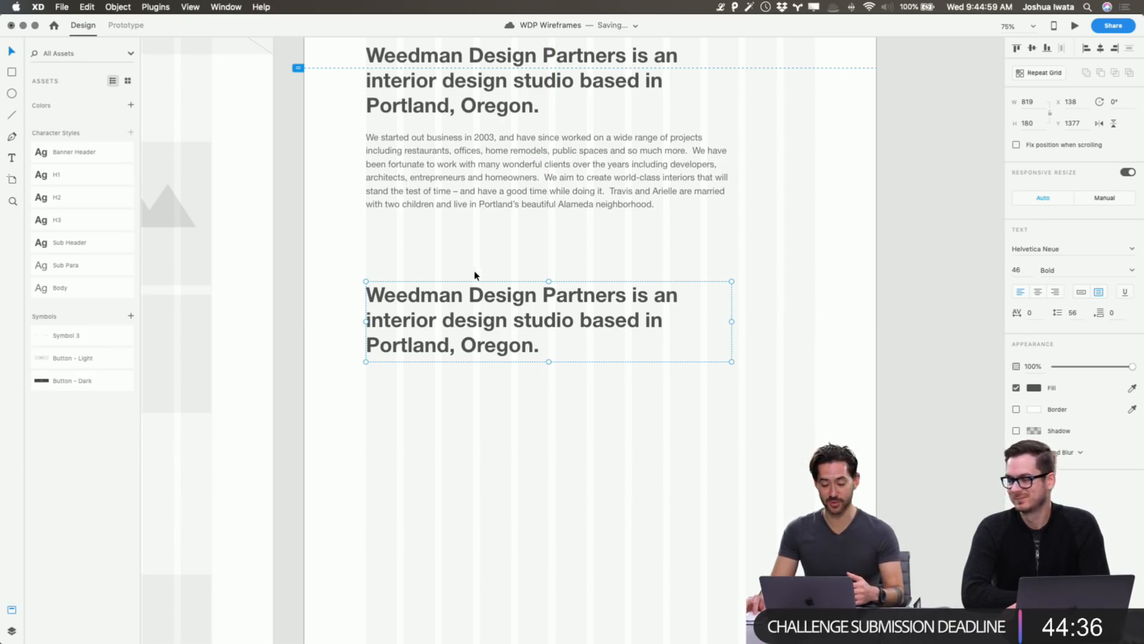
double_click(475, 331)
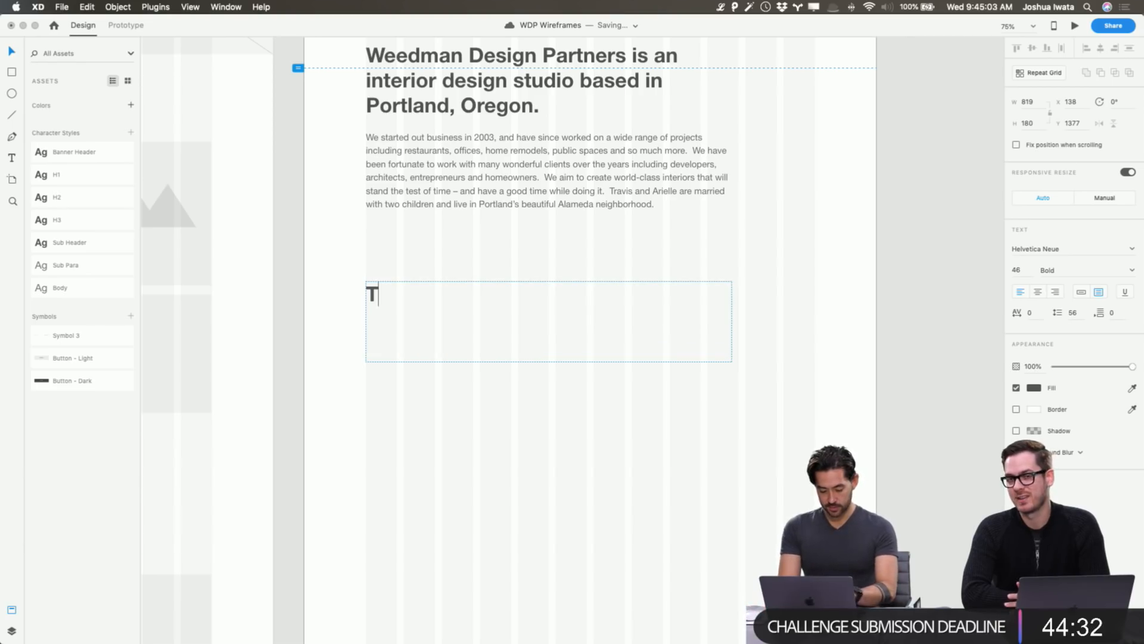
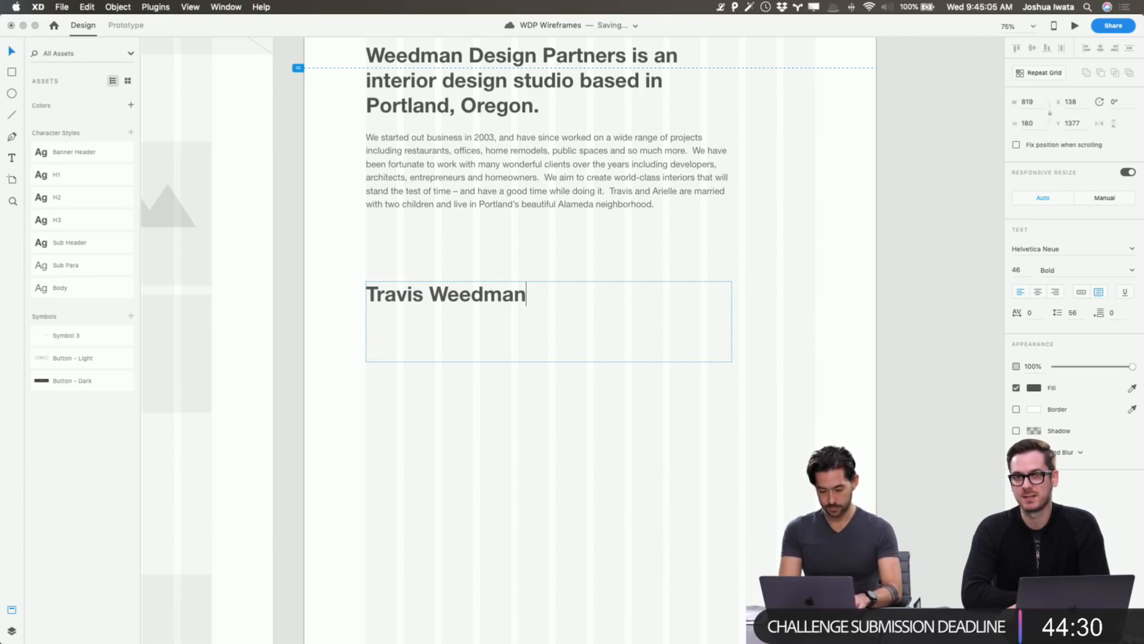
key("Escape")
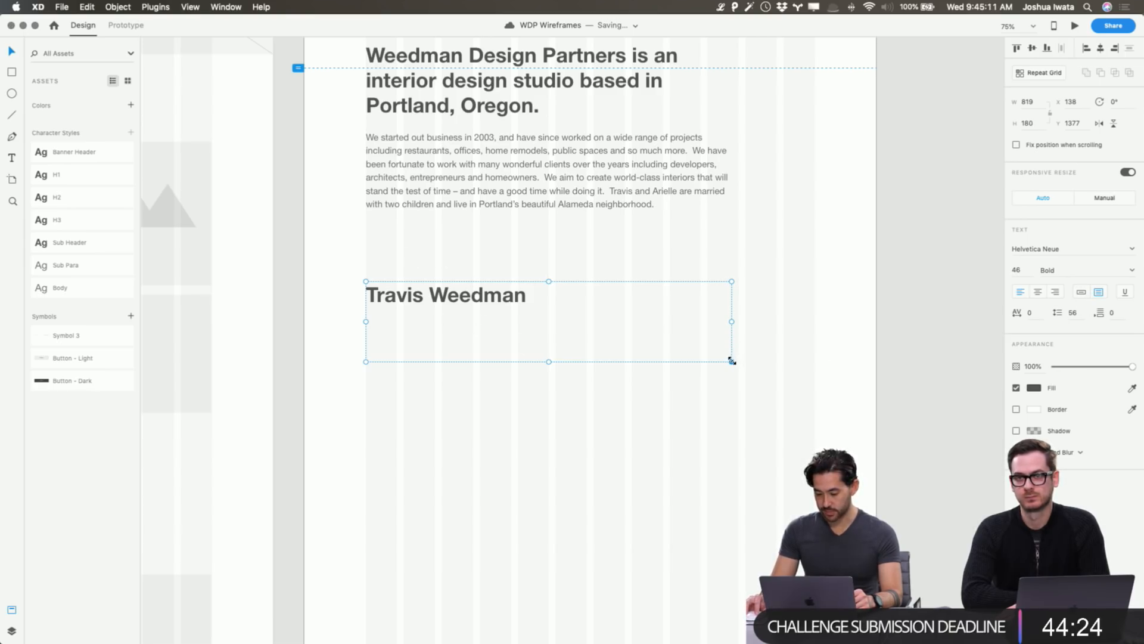
Set the name's text box to Auto Width and nudge it slightly lower.
left_click_drag(732, 360, 694, 351)
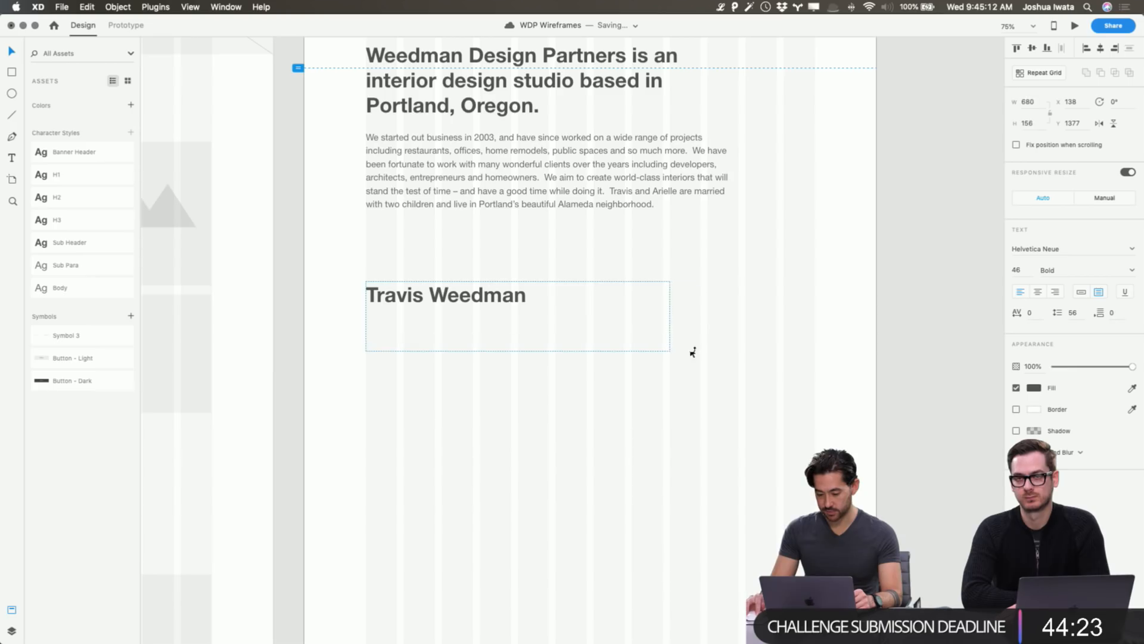
left_click(1080, 292)
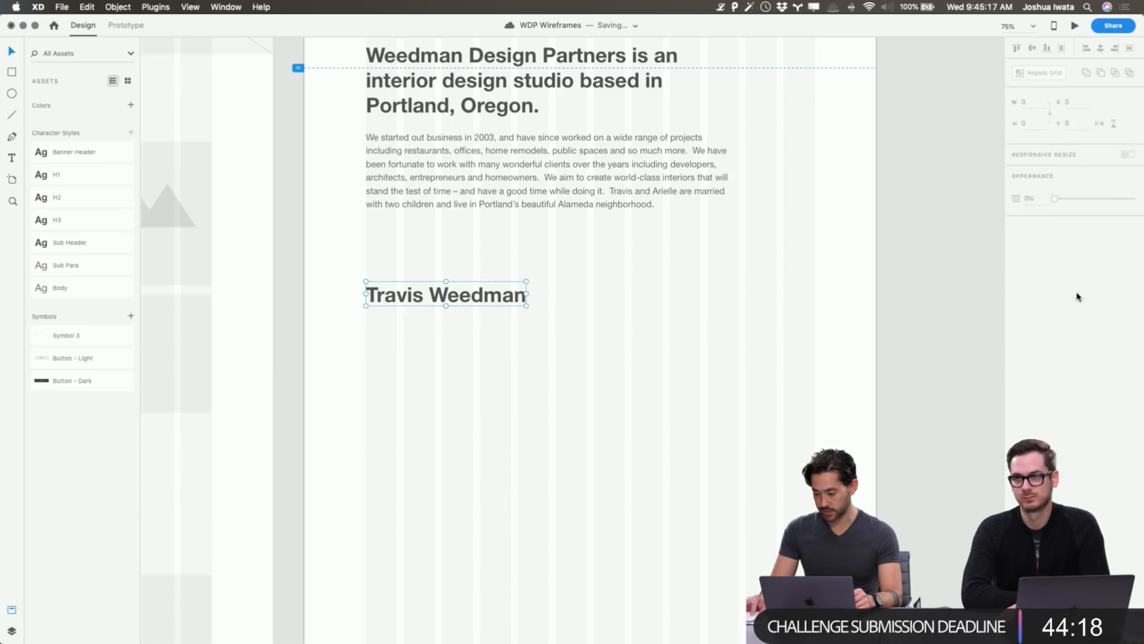
left_click(1097, 292)
left_click(1085, 293)
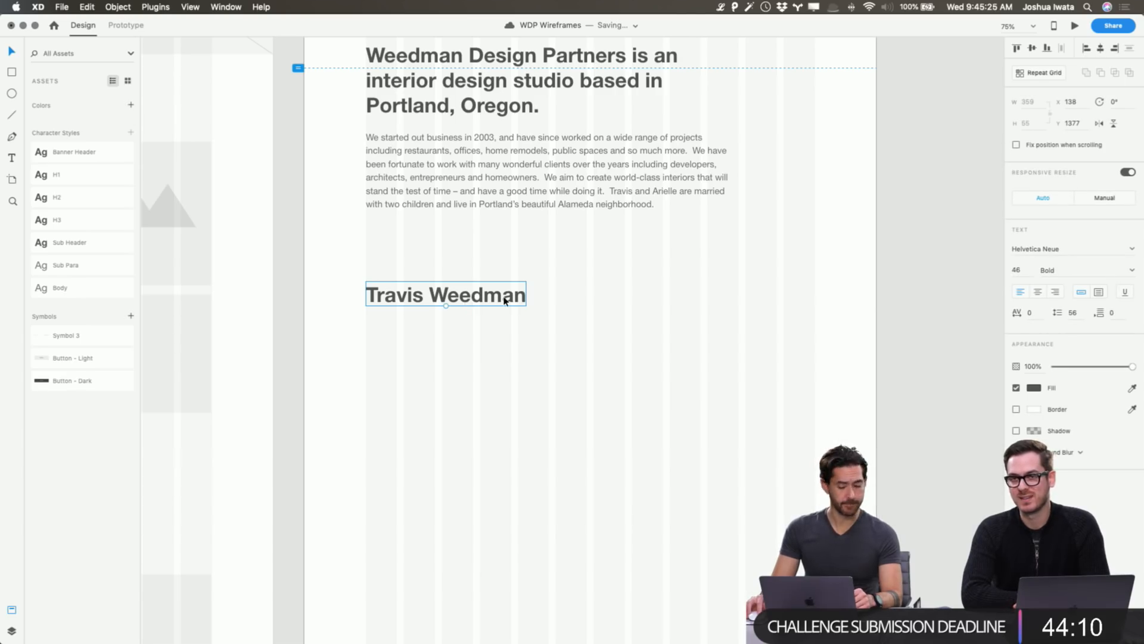
scroll(504, 297, "down", 1)
left_click_drag(503, 297, 506, 312)
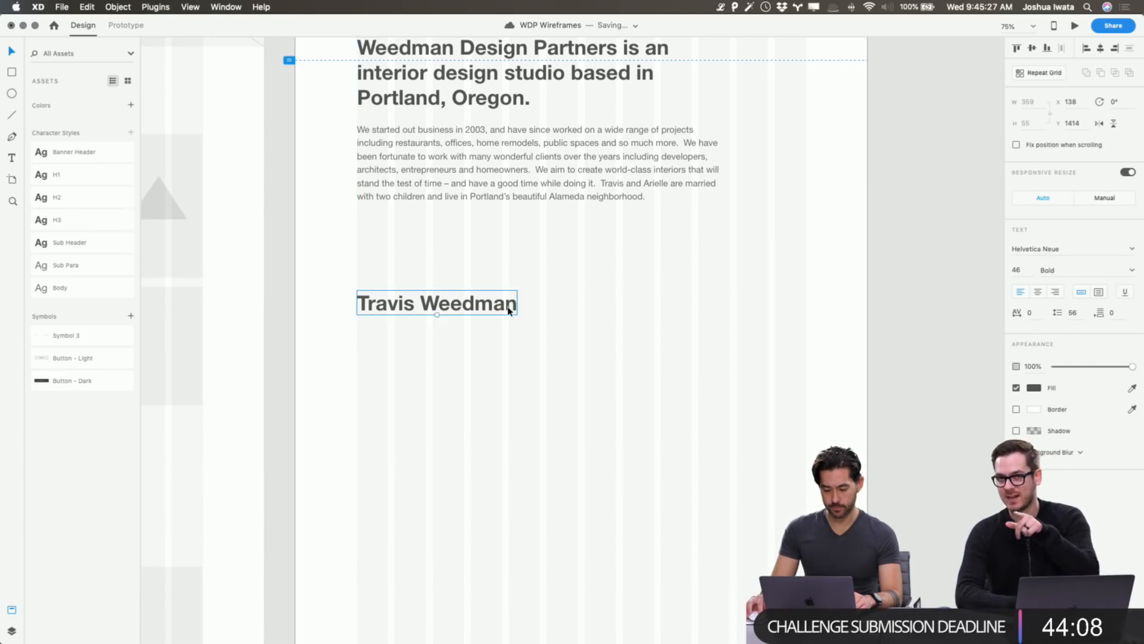
left_click(628, 297)
scroll(628, 301, "up", 5)
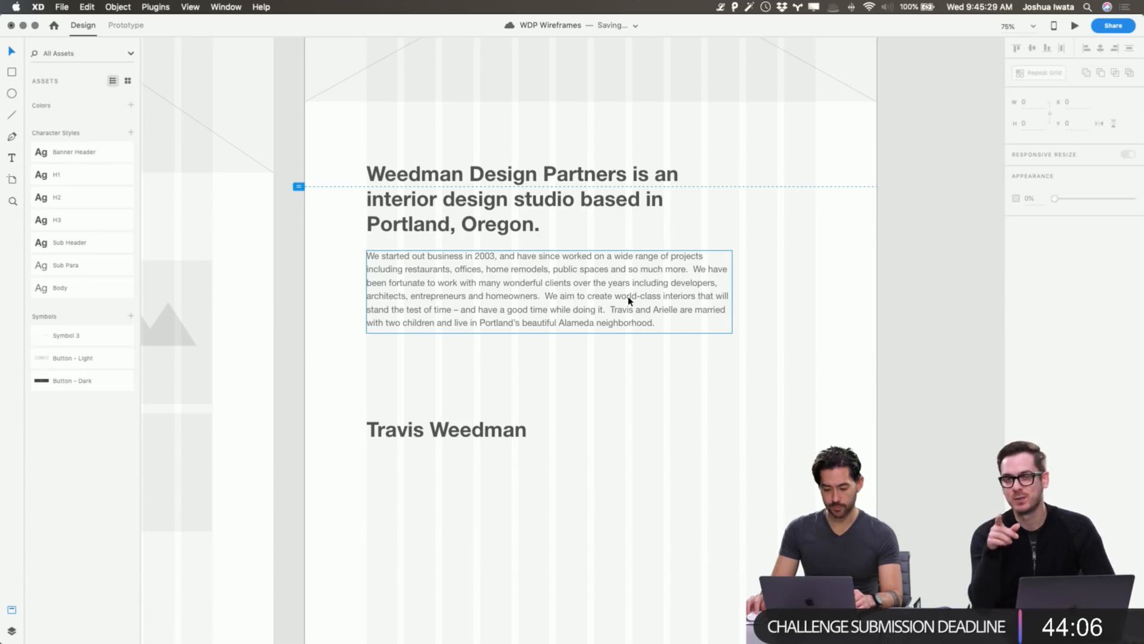
scroll(644, 319, "down", 1)
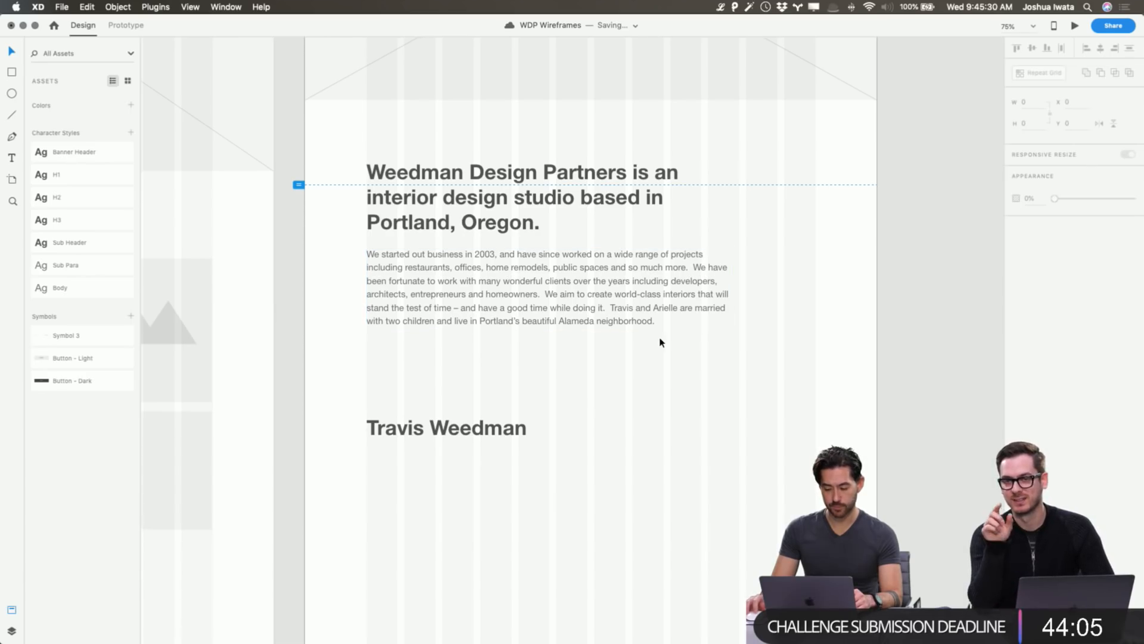
Keep the name at its original size and move it further down the page at 100% zoom.
left_click(374, 423)
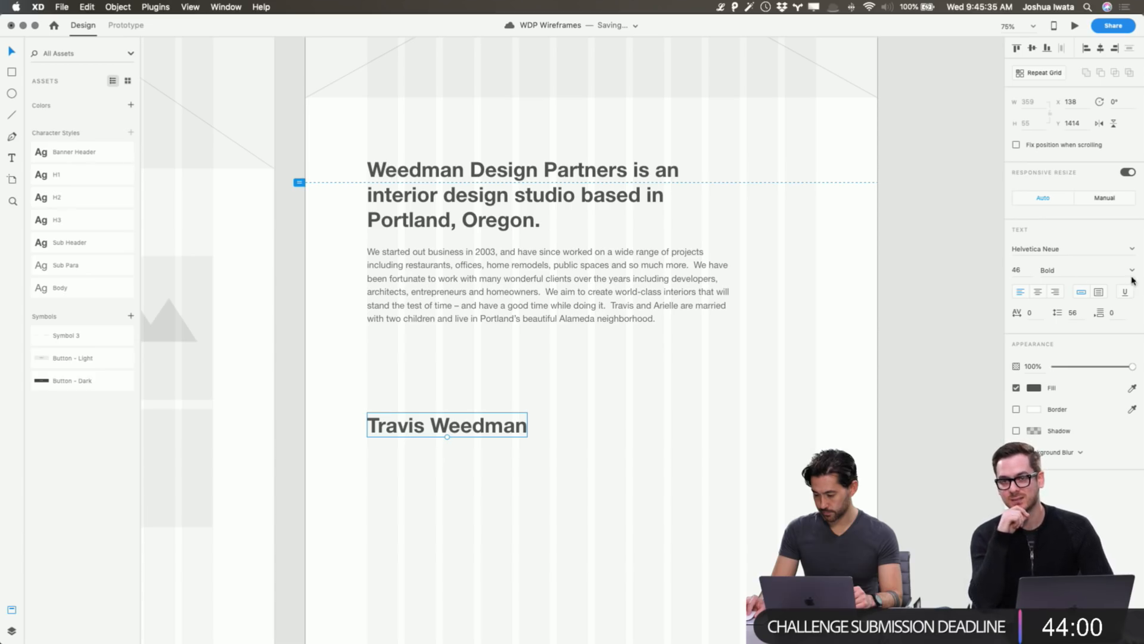
mouse_move(448, 437)
left_mouse_down()
mouse_move(452, 546)
mouse_move(408, 431)
mouse_move(409, 510)
mouse_move(393, 445)
mouse_move(399, 462)
mouse_move(450, 421)
left_mouse_up()
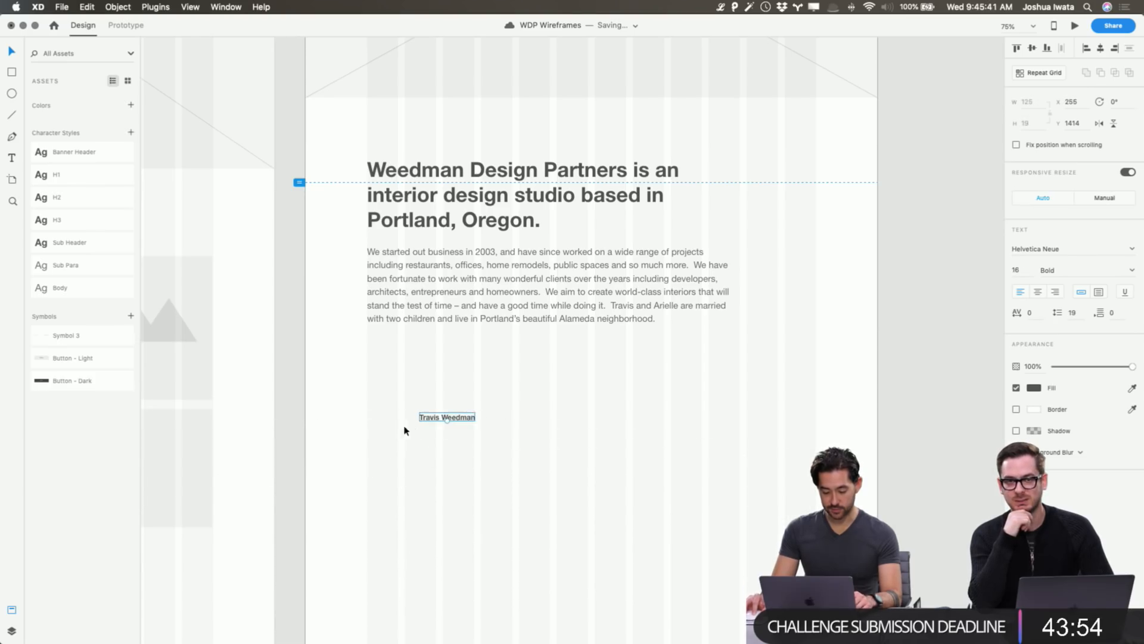
key("cmd+z")
left_click(1099, 292)
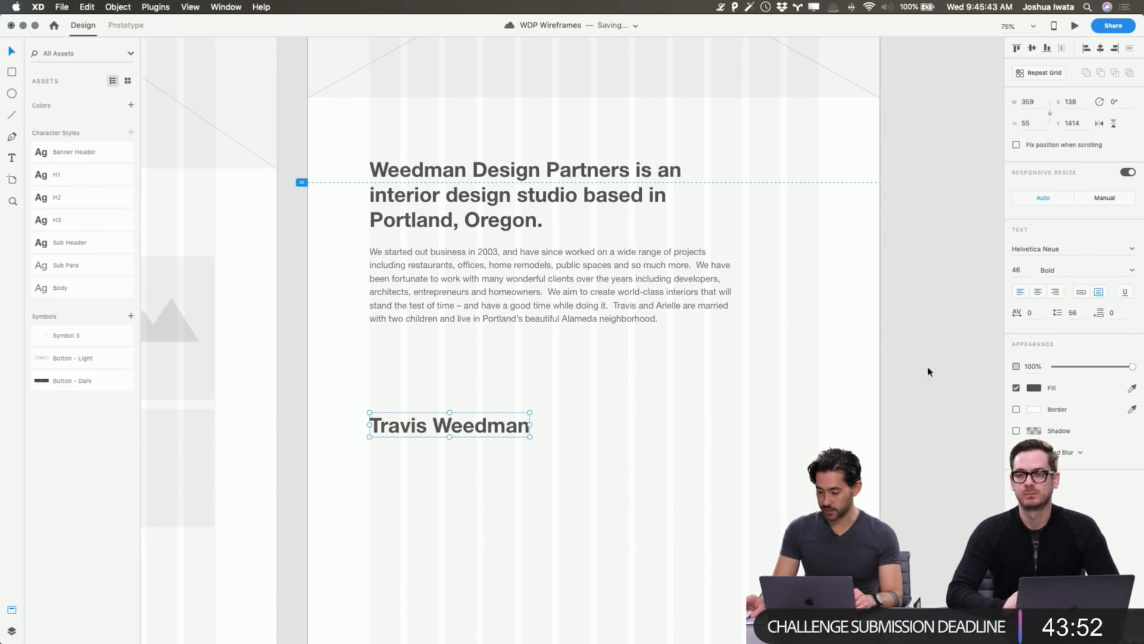
left_click_drag(455, 442, 576, 465)
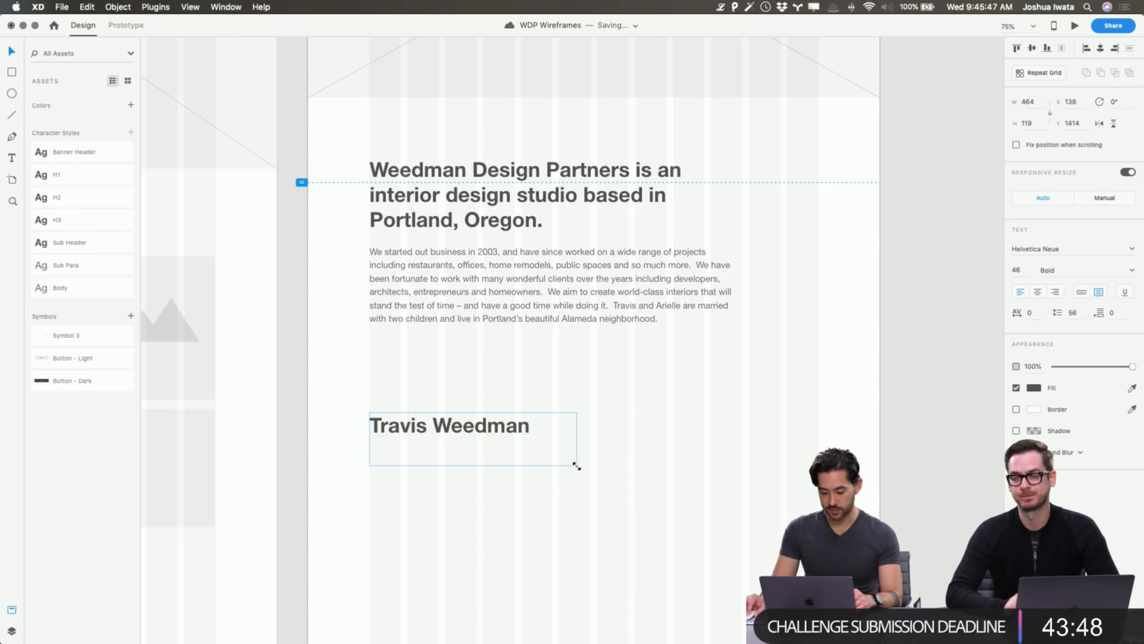
left_click(1081, 292)
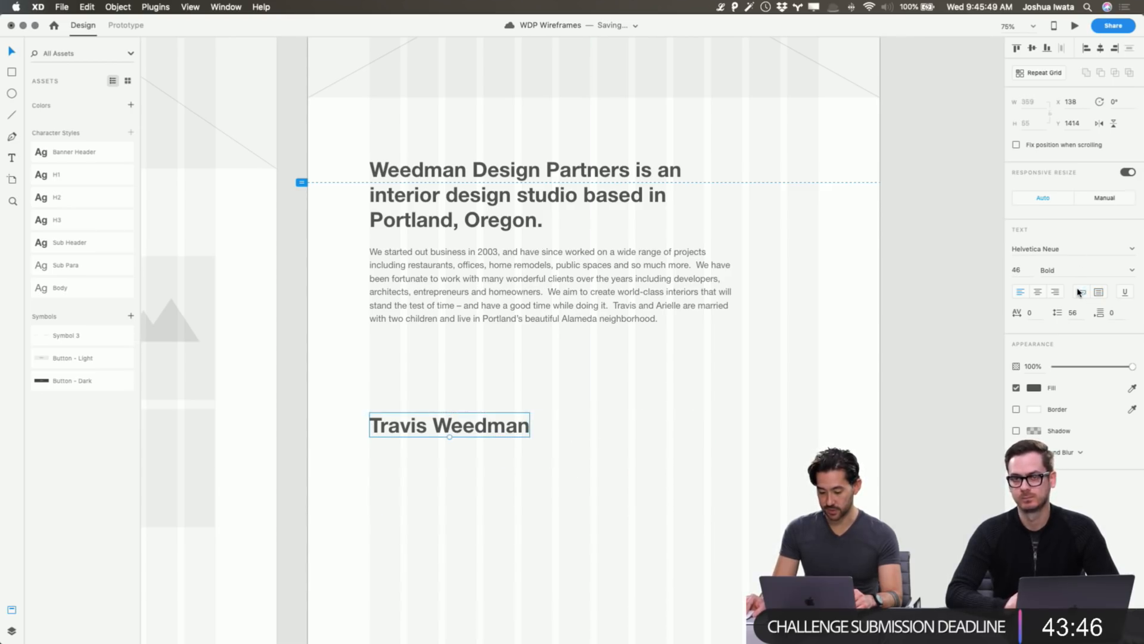
mouse_move(448, 453)
left_mouse_down()
mouse_move(449, 495)
mouse_move(447, 467)
left_mouse_up()
key("super+z")
left_click(609, 396)
left_click(493, 433)
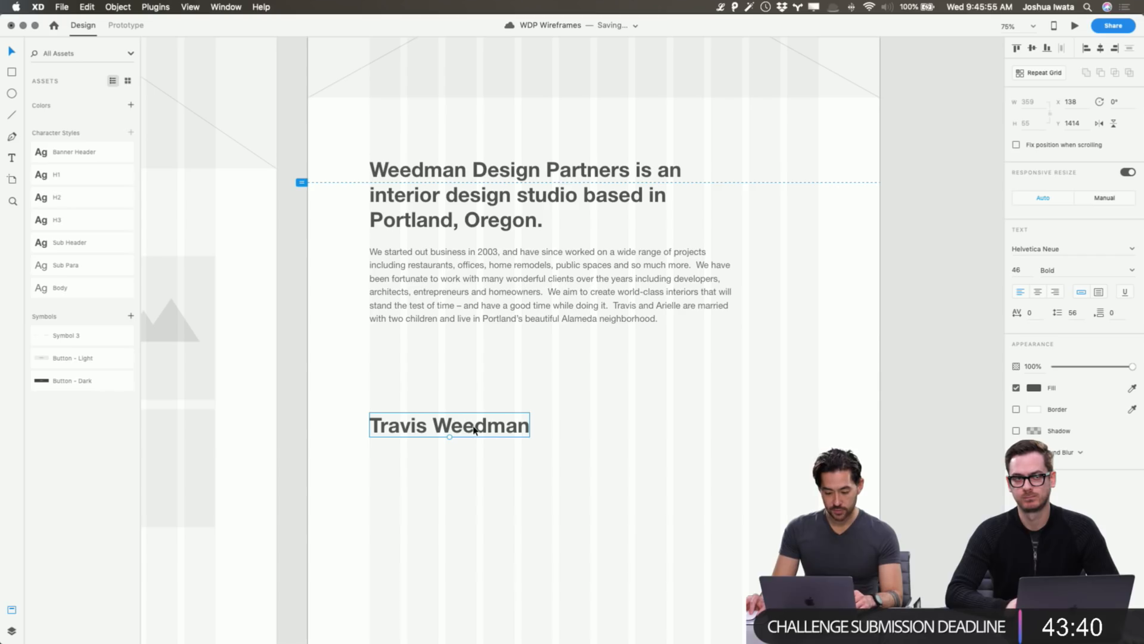
key("super+1")
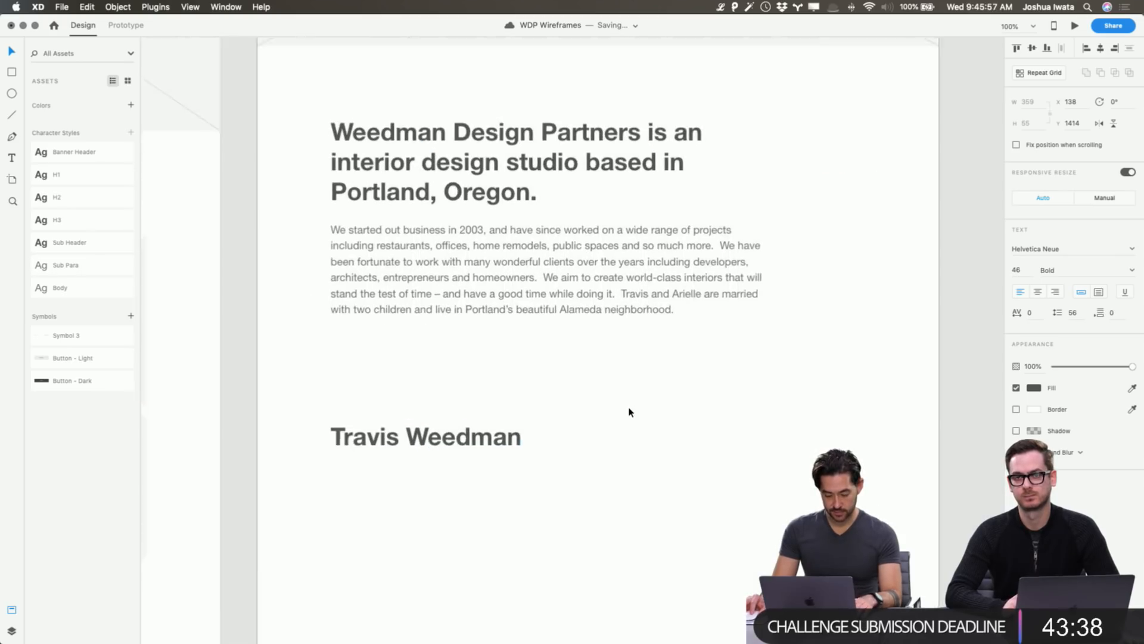
left_click_drag(433, 417, 437, 531)
Draw a divider line across the artboard width and lower its opacity to 27%.
scroll(280, 394, "up", 1)
key("l")
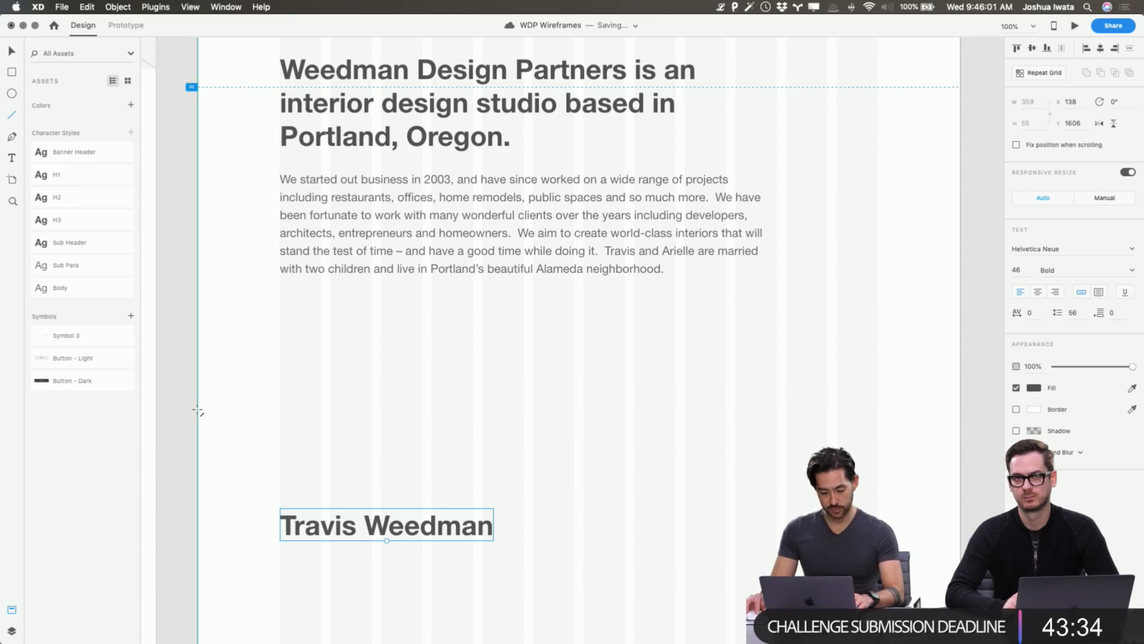
left_click_drag(197, 410, 960, 436)
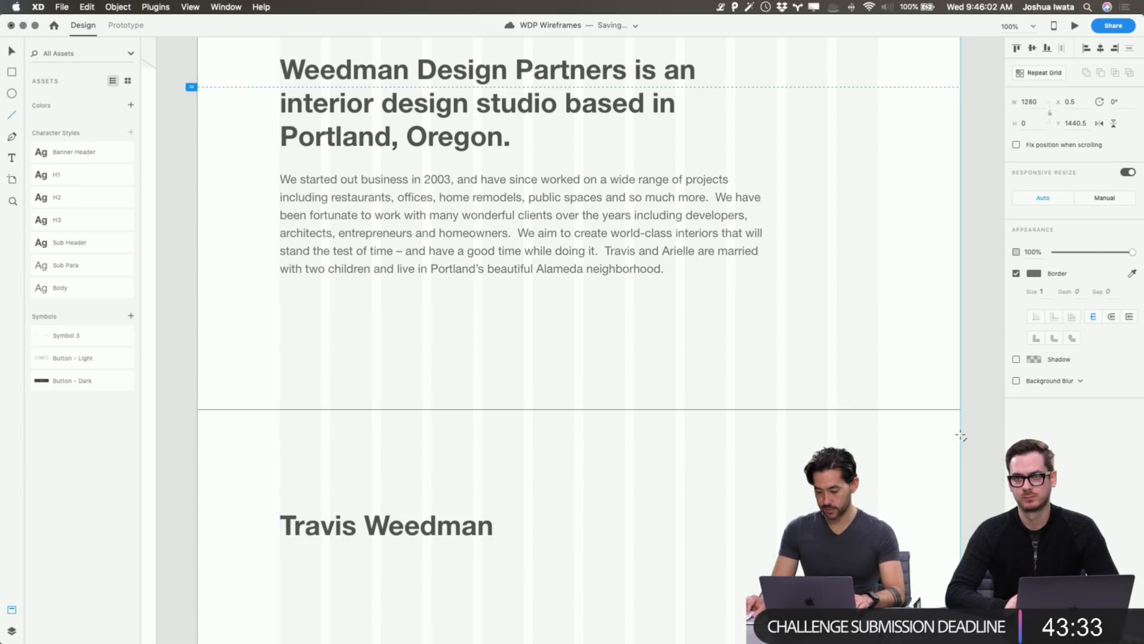
left_click(1077, 255)
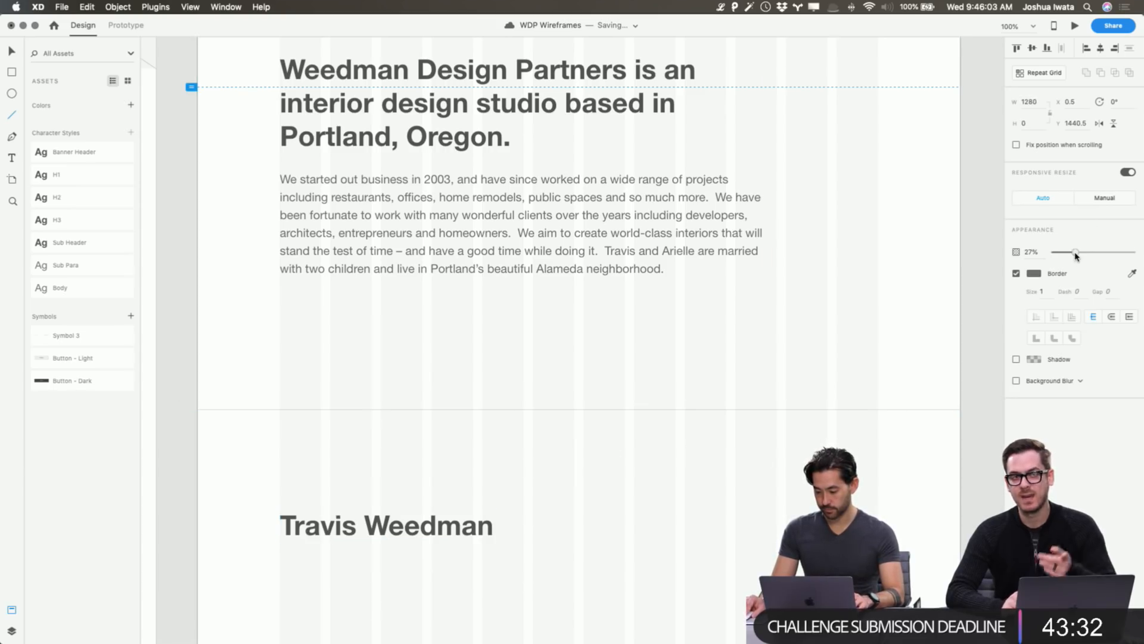
left_click(940, 325)
Select the team member name heading and edit the H2 character style, then show the layers list.
left_click_drag(649, 524, 625, 331)
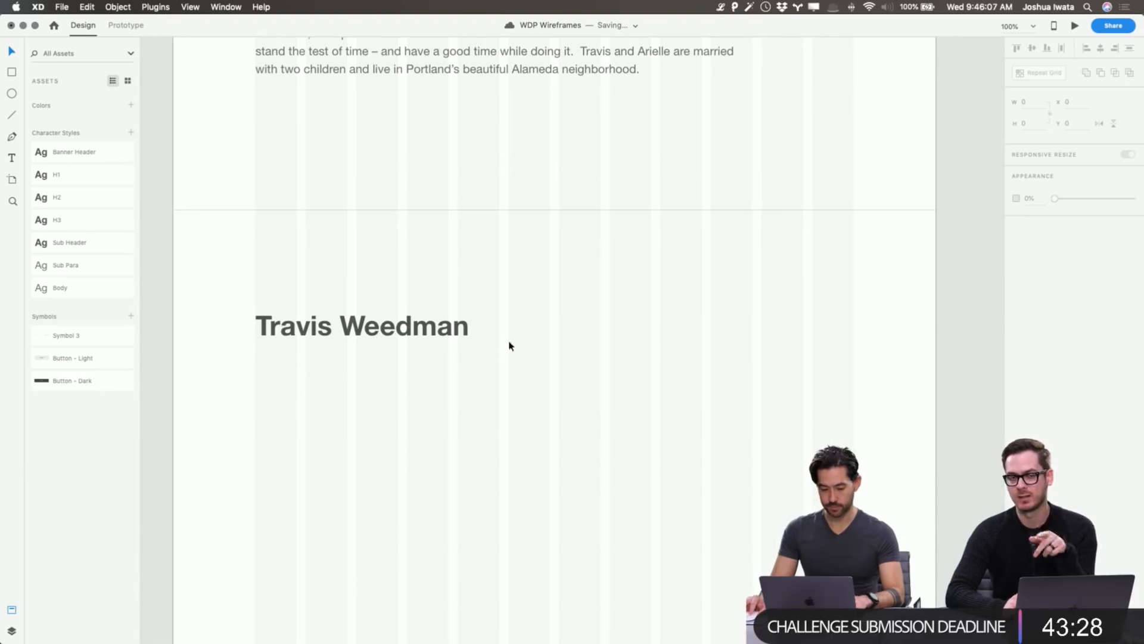
left_click(9, 631)
left_click(11, 610)
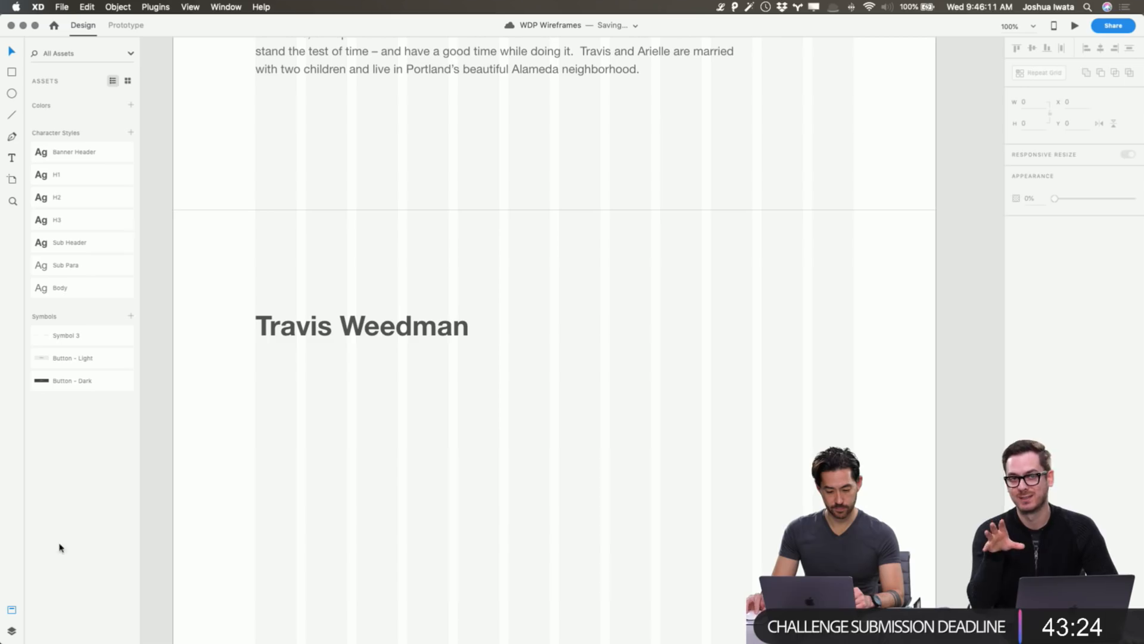
left_click(346, 327)
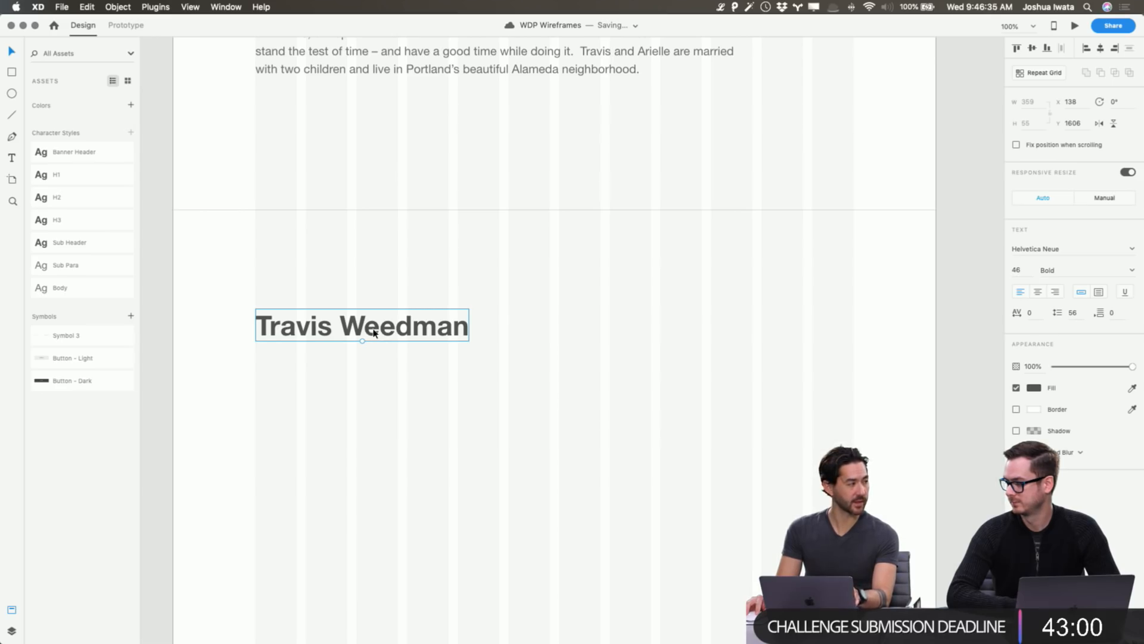
scroll(374, 333, "right", 1)
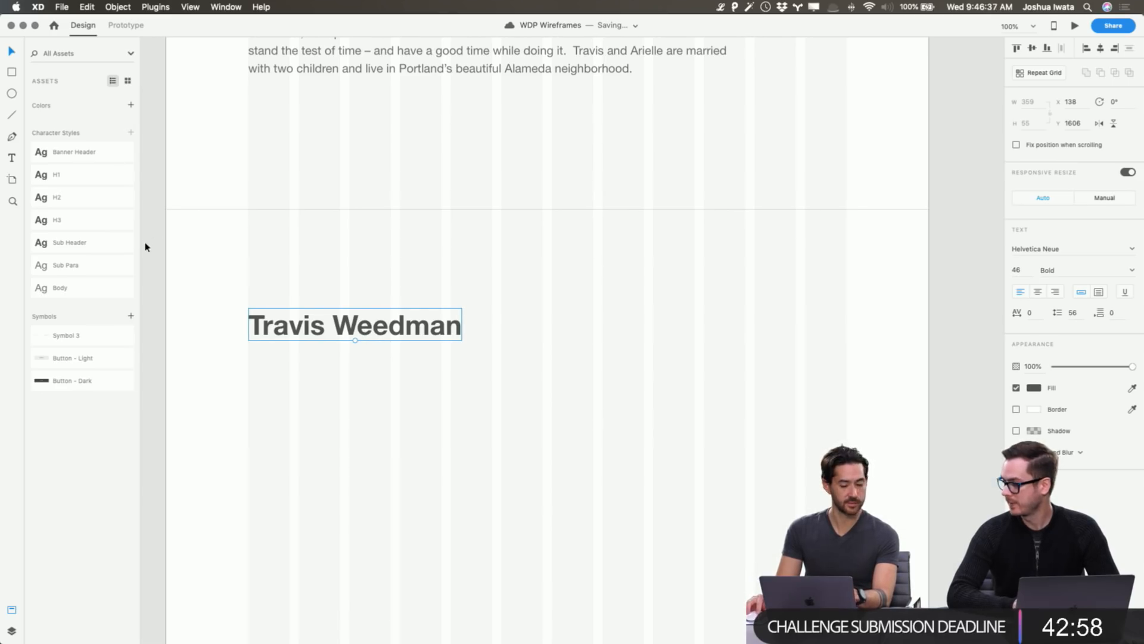
right_click(379, 331)
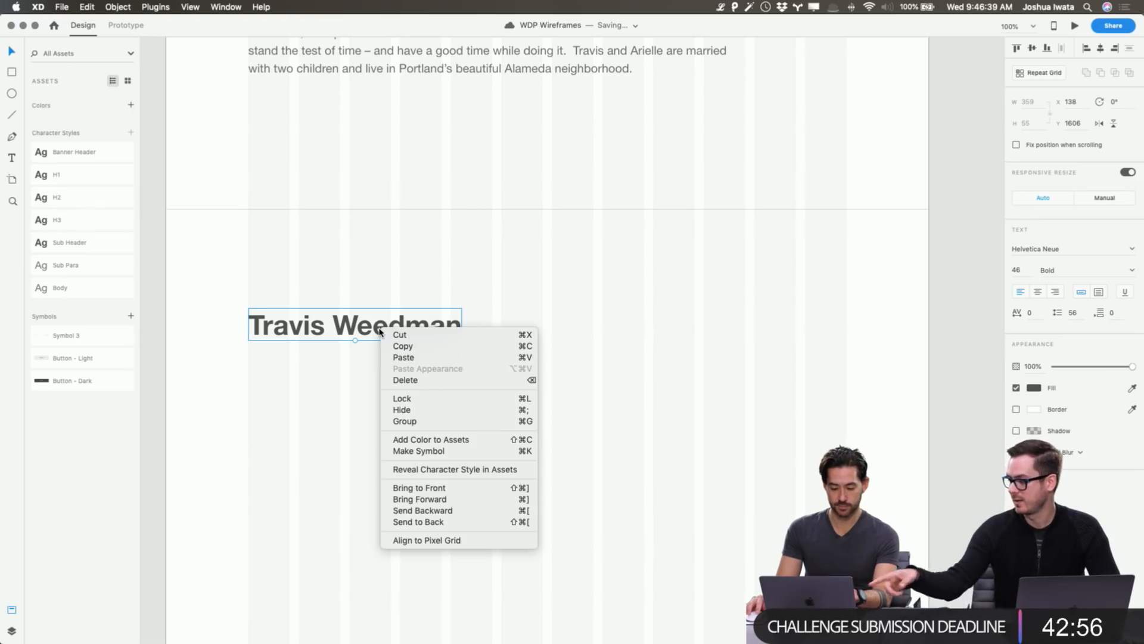
key("Escape")
right_click(92, 204)
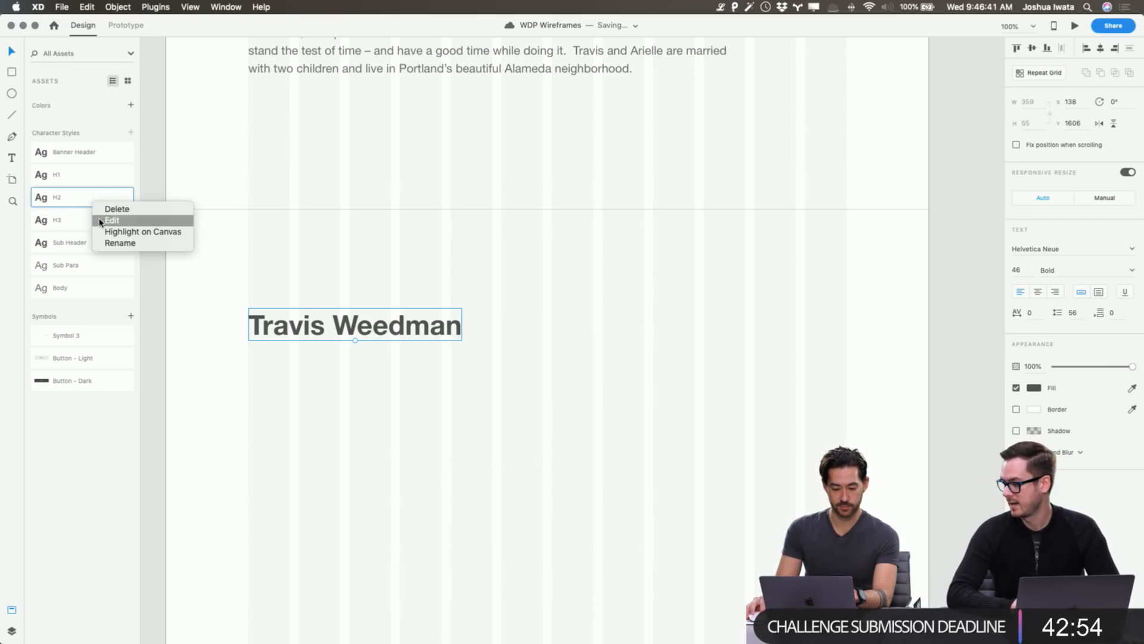
left_click(100, 221)
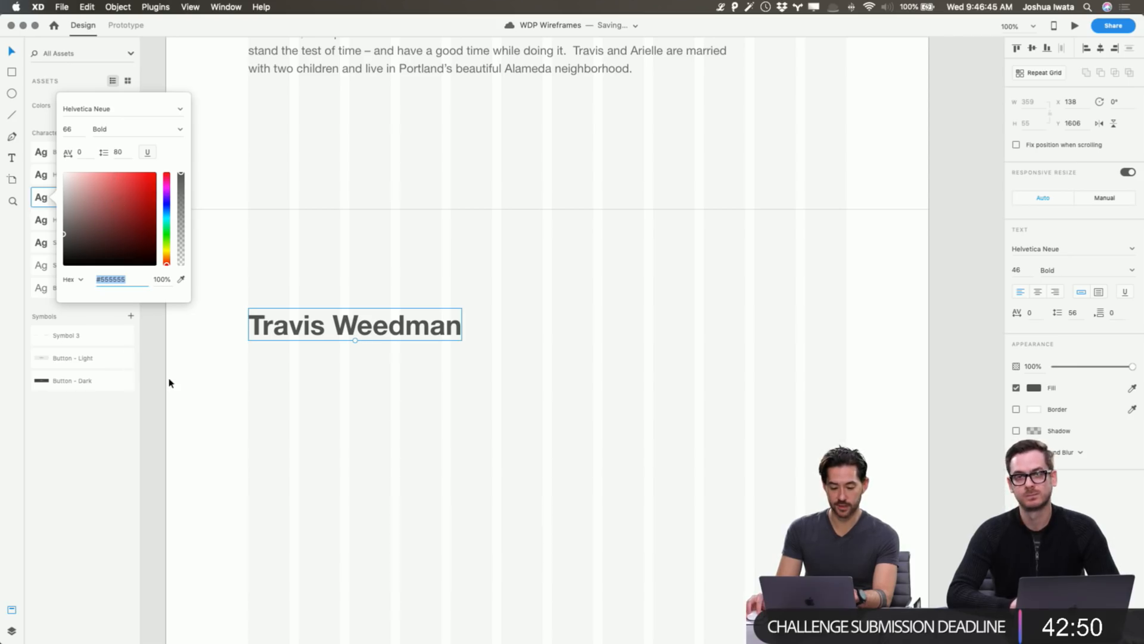
left_click(255, 371)
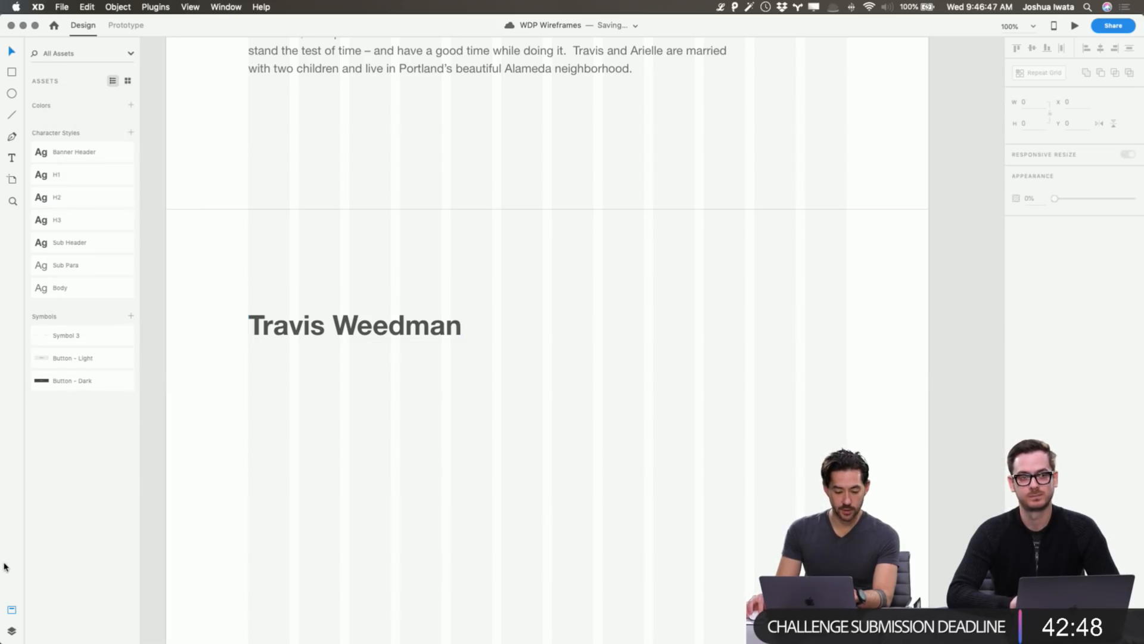
left_click(11, 631)
scroll(337, 491, "up", 2)
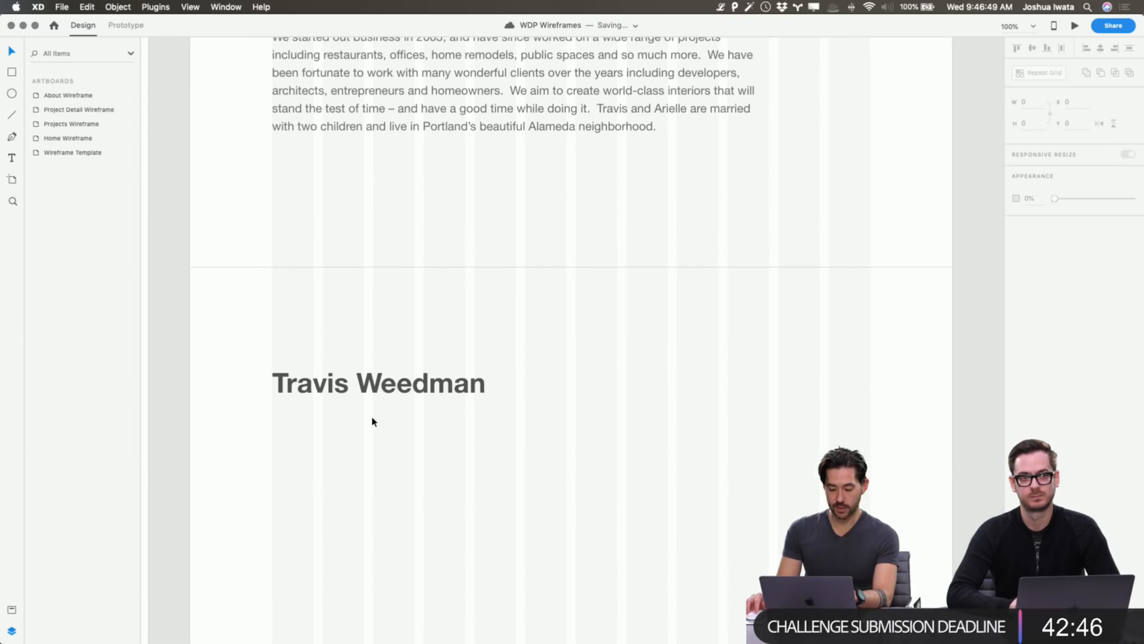
Lower the name heading and paste Project Detail's image placeholder and mountain icon beside it.
left_click_drag(389, 388, 391, 467)
key("Escape")
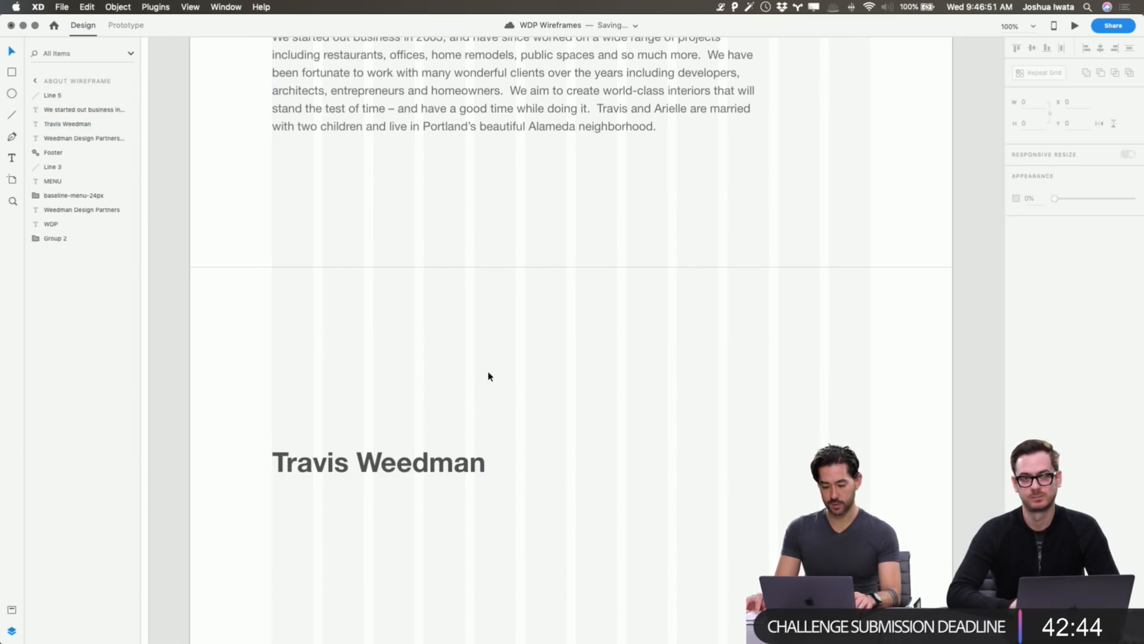
scroll(392, 355, "left", 10)
left_click(523, 182)
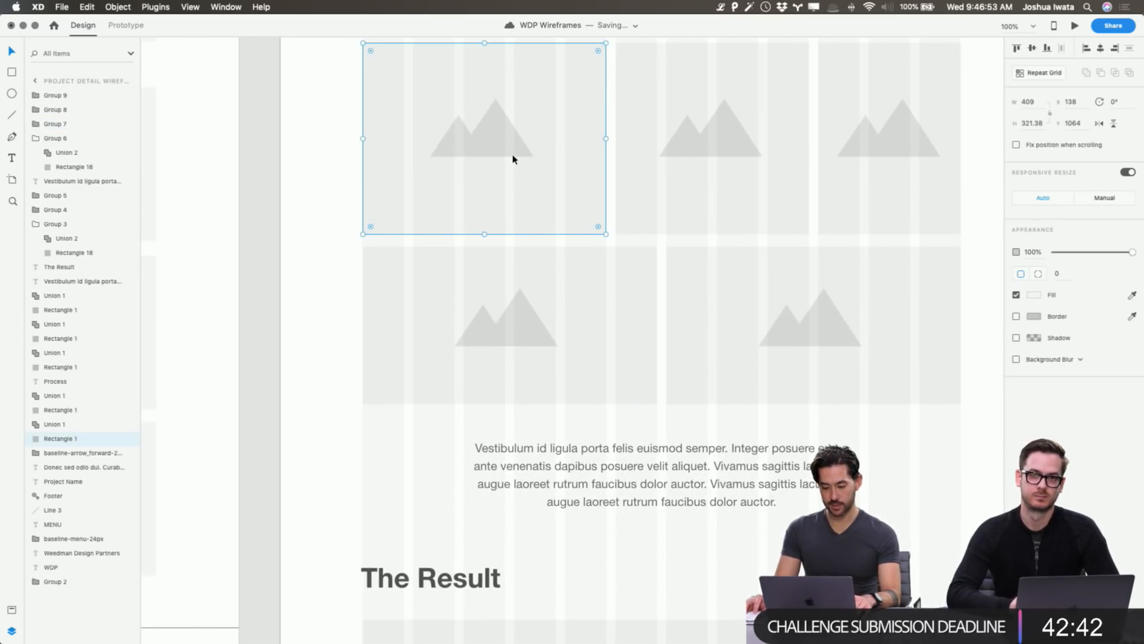
left_click(504, 143, "shift")
scroll(562, 172, "left", 10)
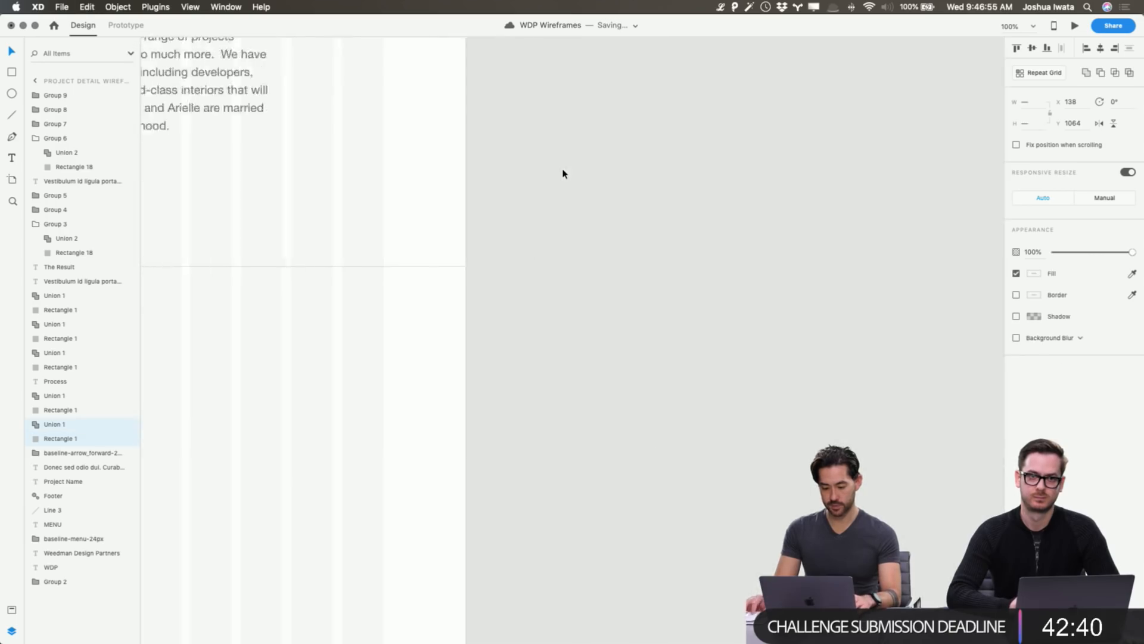
scroll(565, 161, "left", 4)
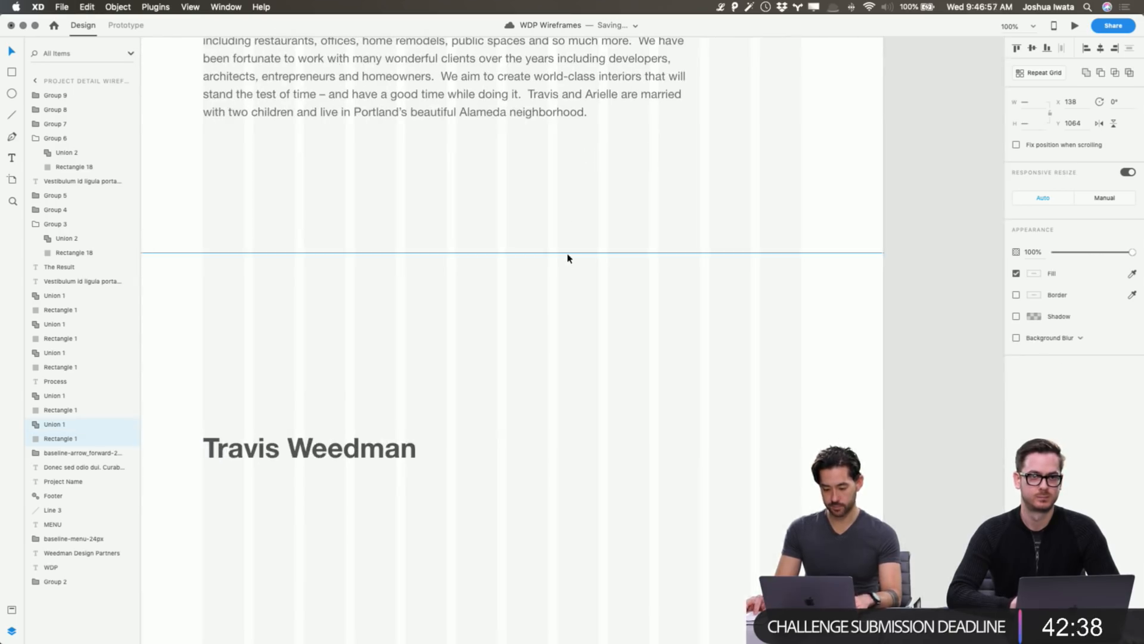
key("super+v")
left_click_drag(347, 153, 705, 490)
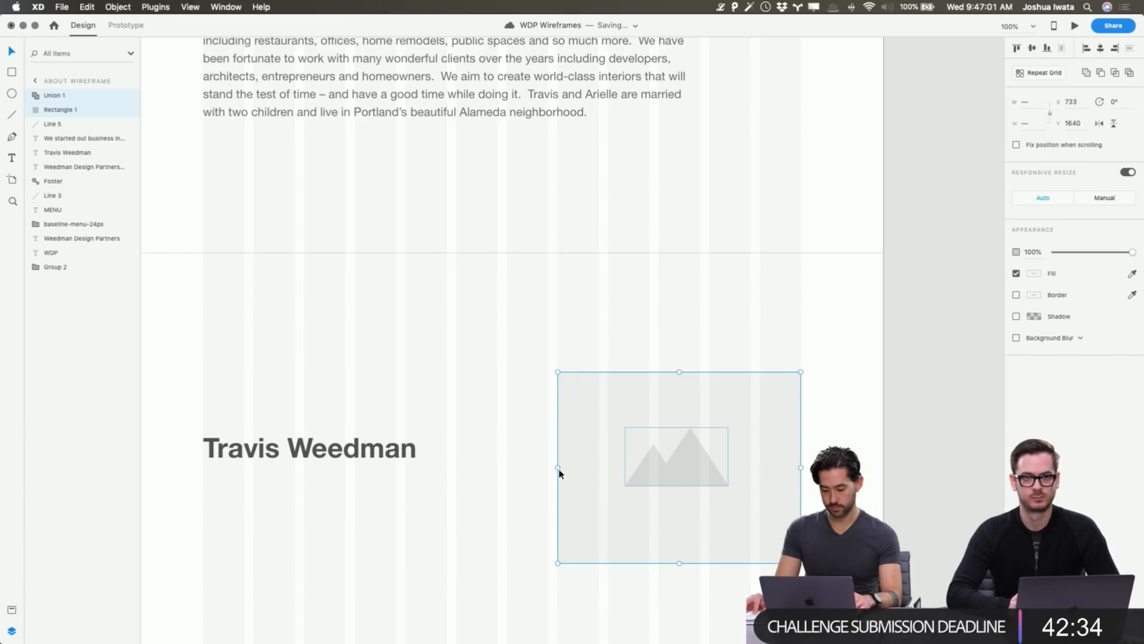
Group the placeholder, set the mountain icon to manual resizing, and stretch the placeholder wide.
left_click_drag(559, 471, 497, 466)
key("super+z")
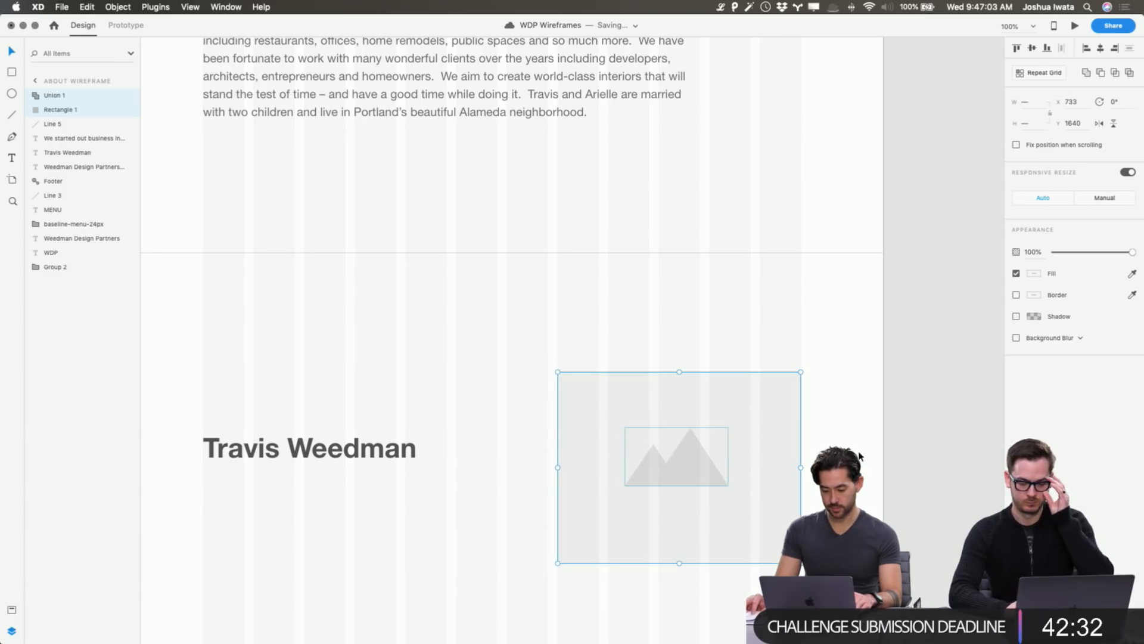
key("super+g")
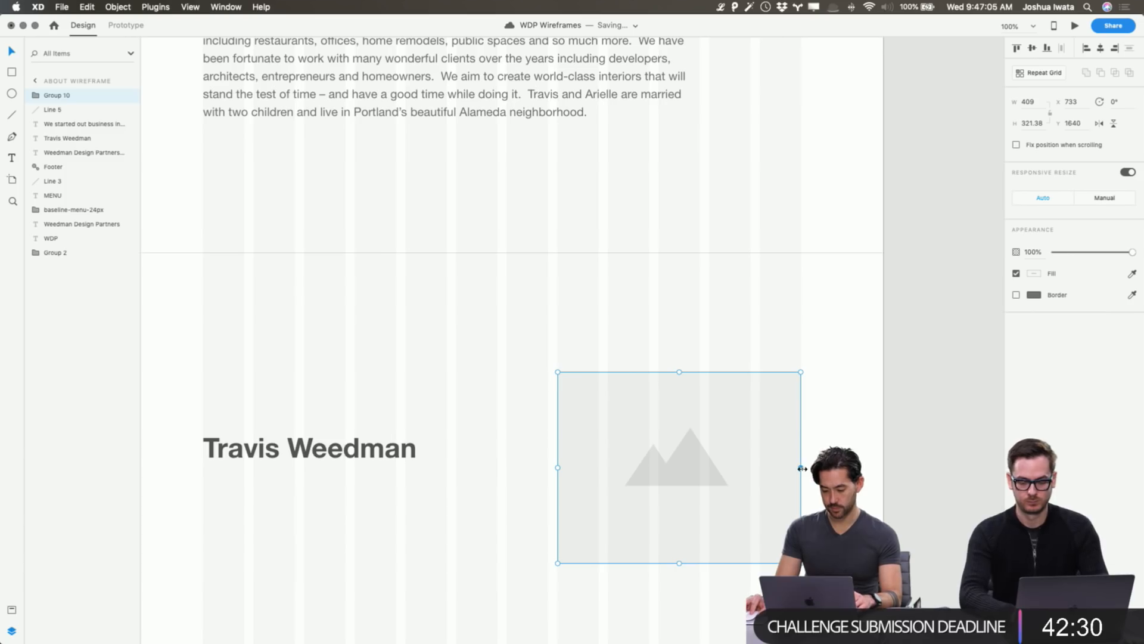
left_click_drag(804, 467, 881, 466)
key("super+z")
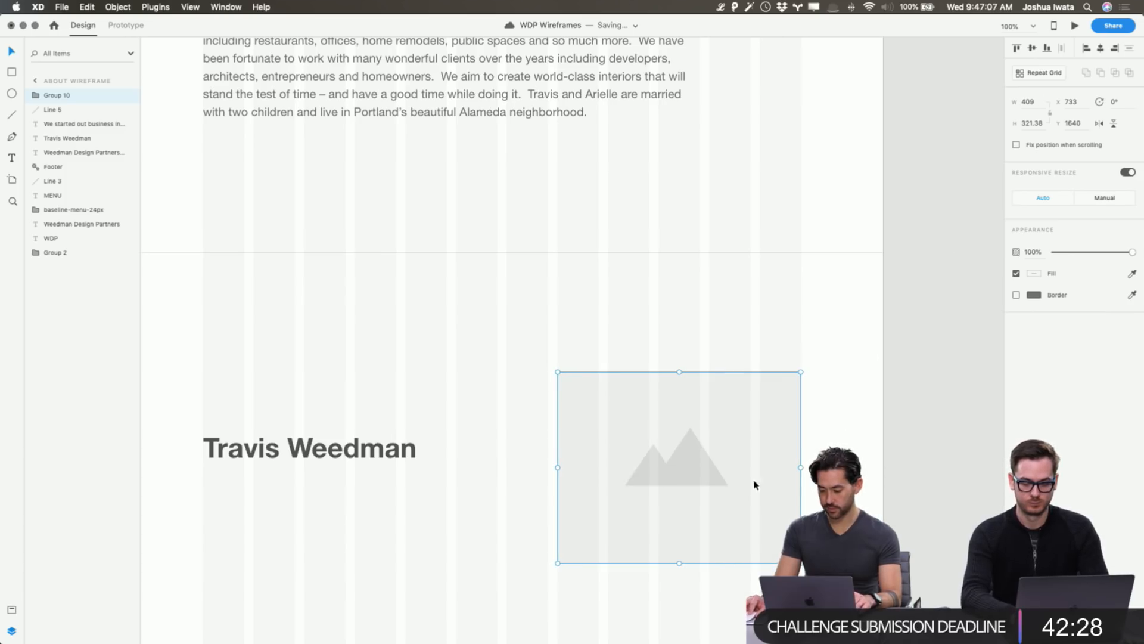
double_click(685, 462)
left_click(1101, 191)
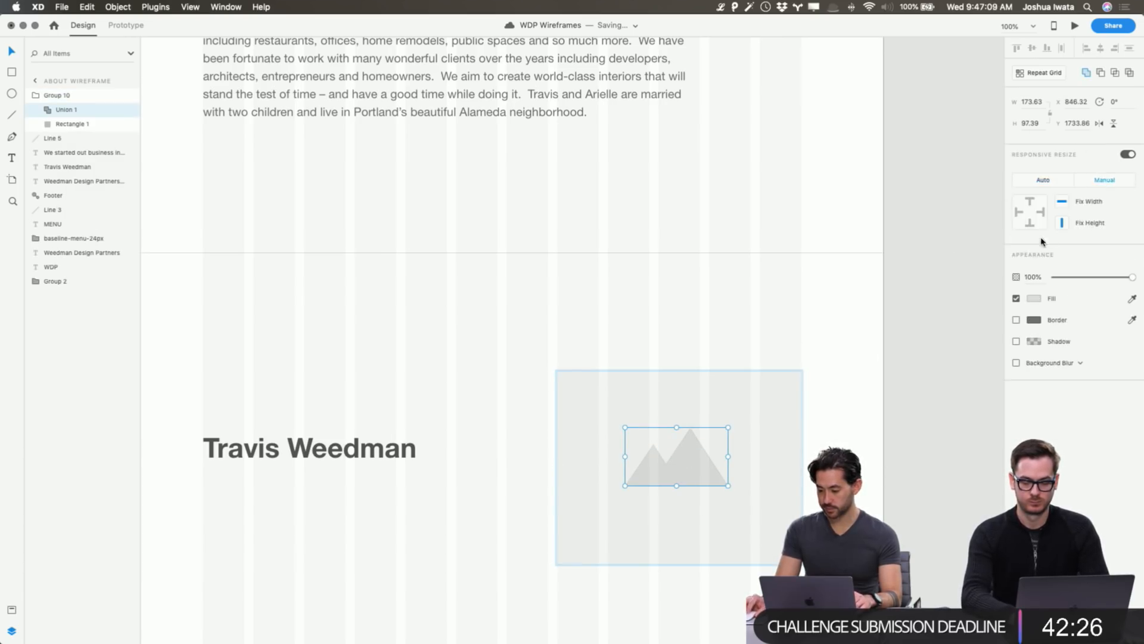
key("Escape")
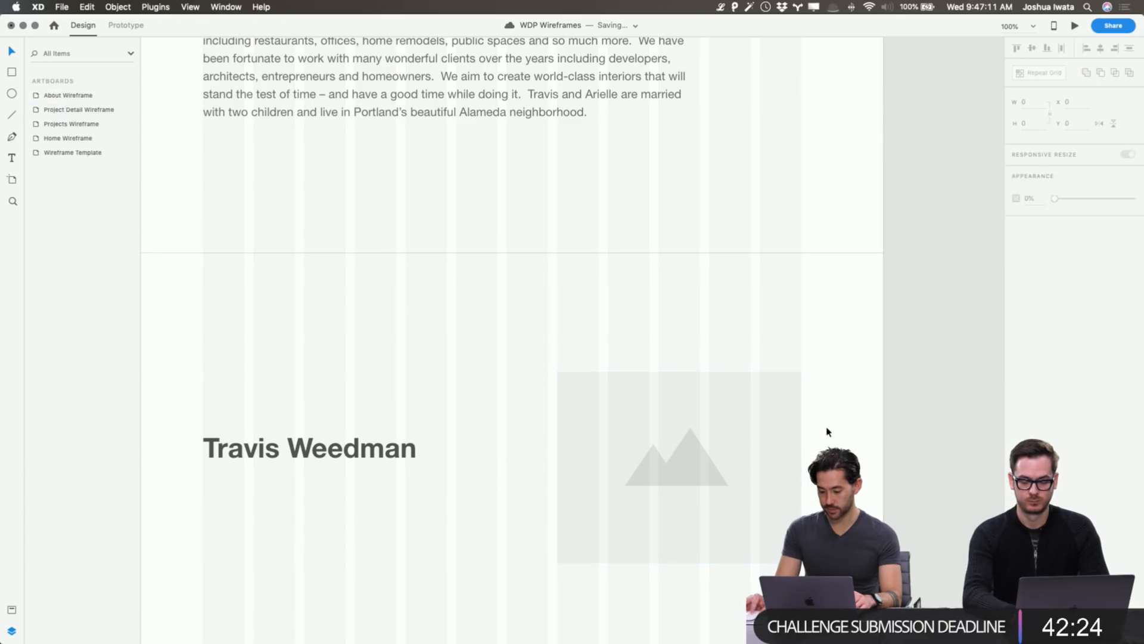
left_click_drag(801, 469, 884, 467)
left_click_drag(559, 467, 355, 468)
Bring the name heading in front of the placeholder and fine-tune both positions.
left_click(331, 460)
key("super+shift+bracketright")
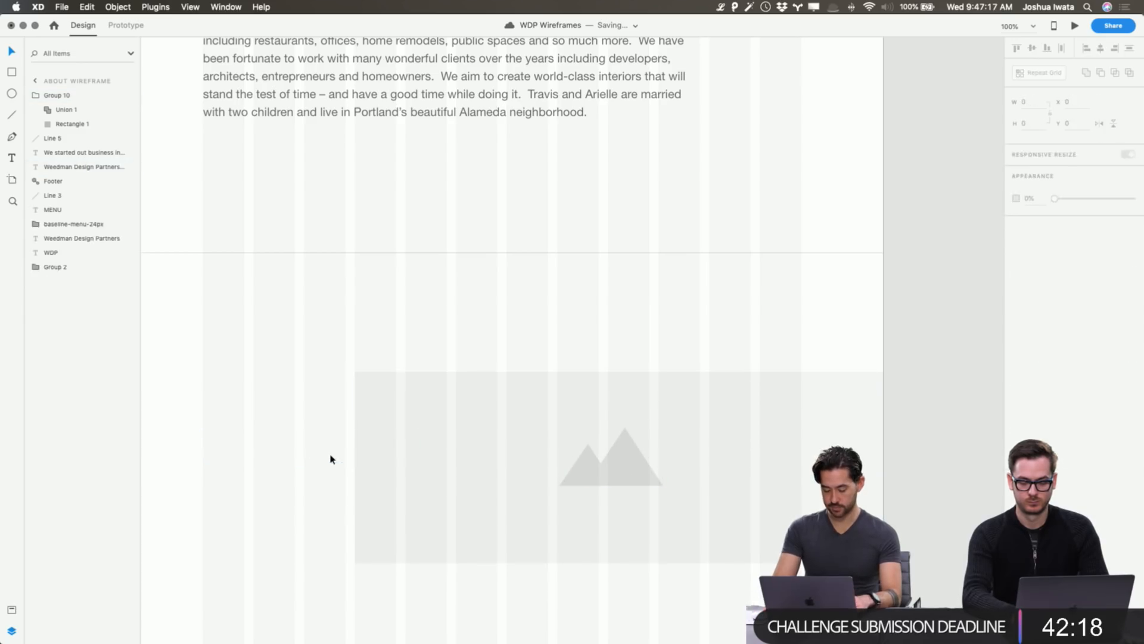
scroll(475, 366, "down", 10)
left_click(587, 163)
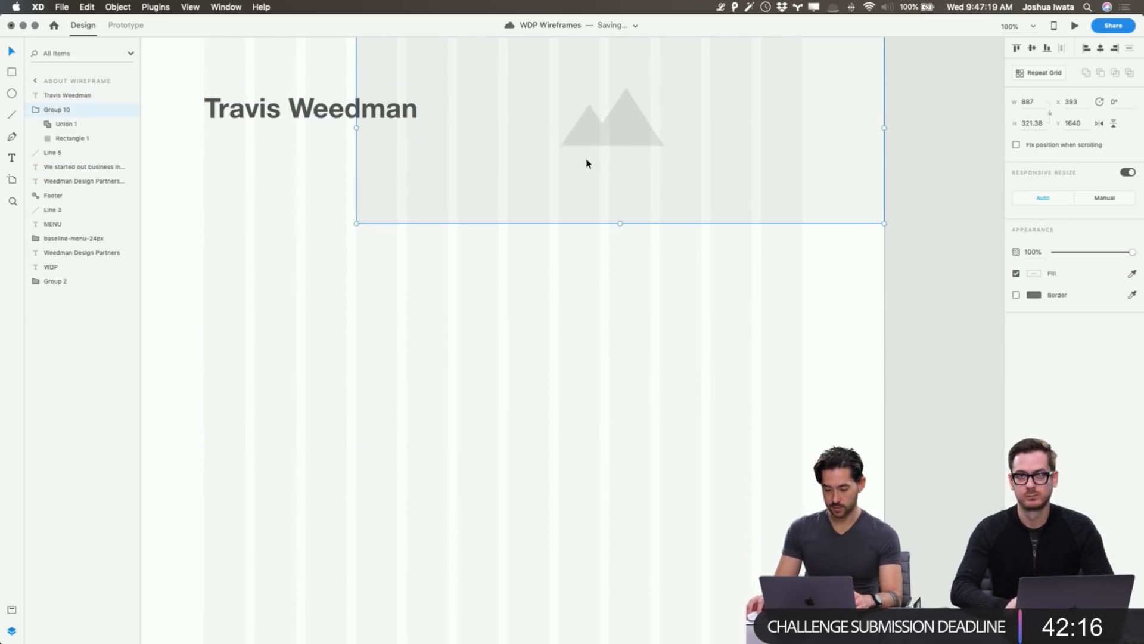
scroll(587, 162, "up", 4)
left_click_drag(621, 320, 621, 388)
scroll(631, 412, "up", 5)
scroll(627, 412, "up", 3)
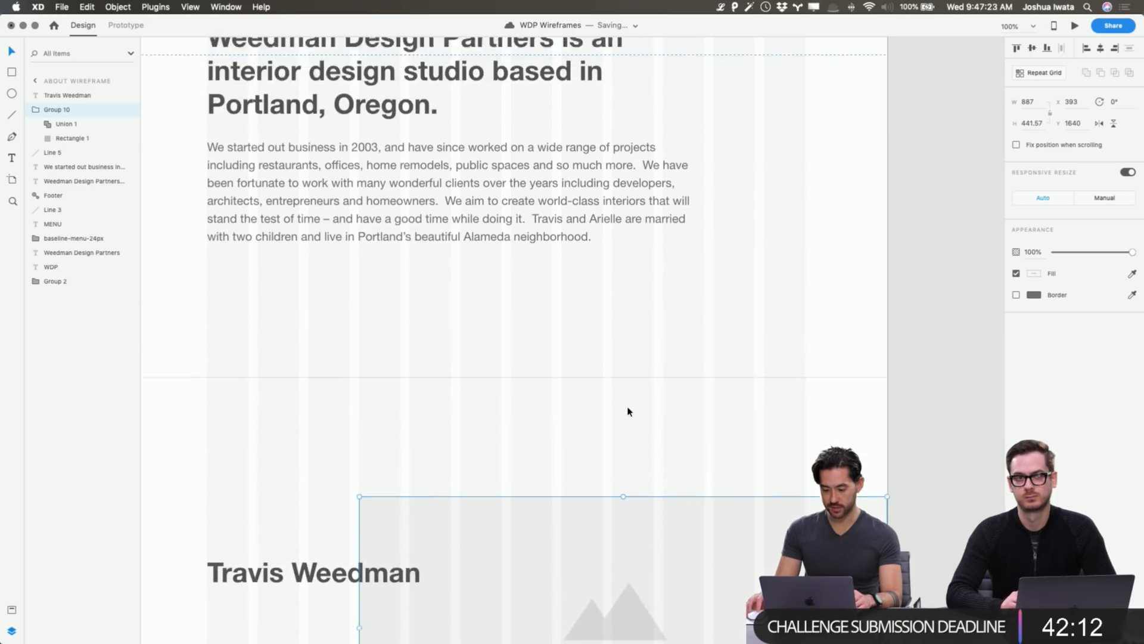
scroll(628, 408, "down", 10)
mouse_move(251, 249)
left_mouse_down()
mouse_move(250, 274)
mouse_move(250, 238)
left_mouse_up()
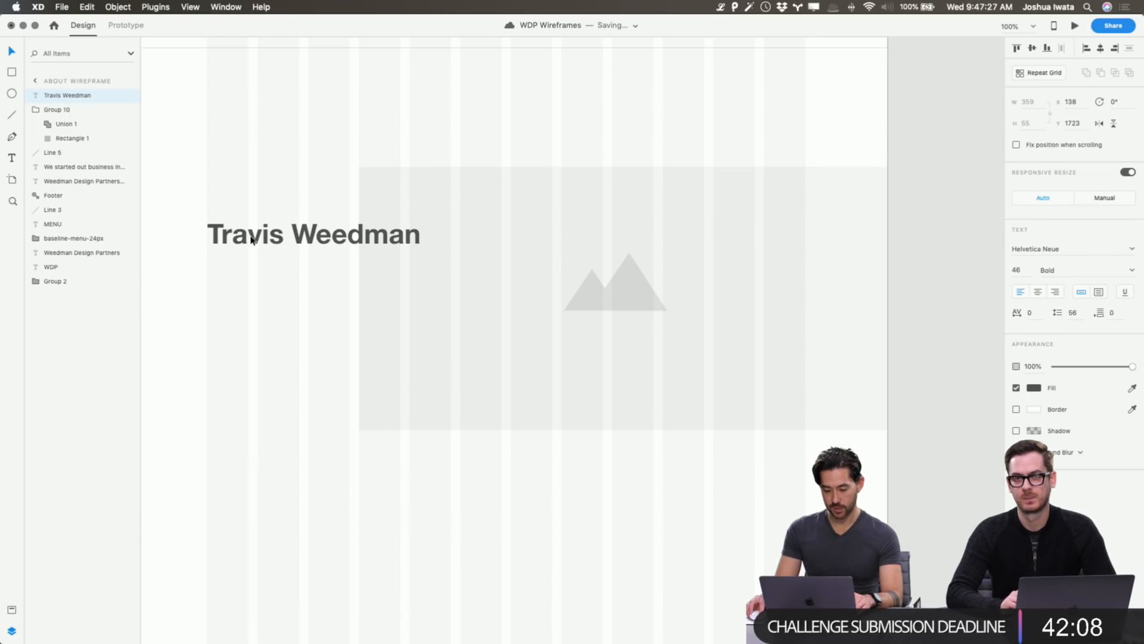
Paste the team member's bio paragraph from the notes into a text box under the heading.
left_click(212, 278)
key("t")
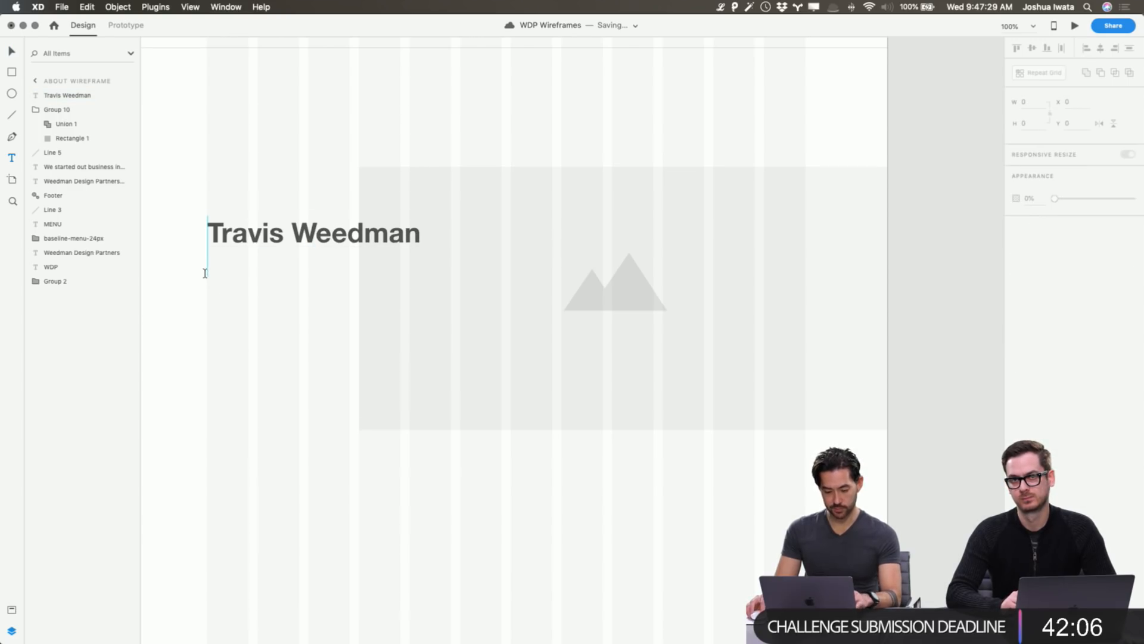
key("super+Tab")
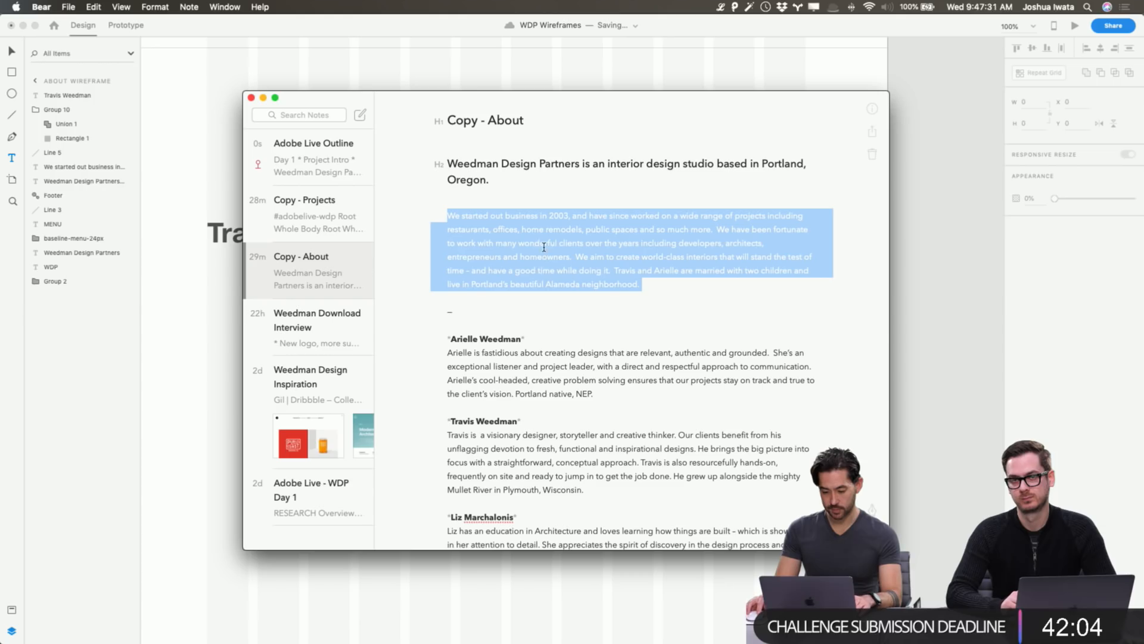
scroll(544, 380, "down", 1)
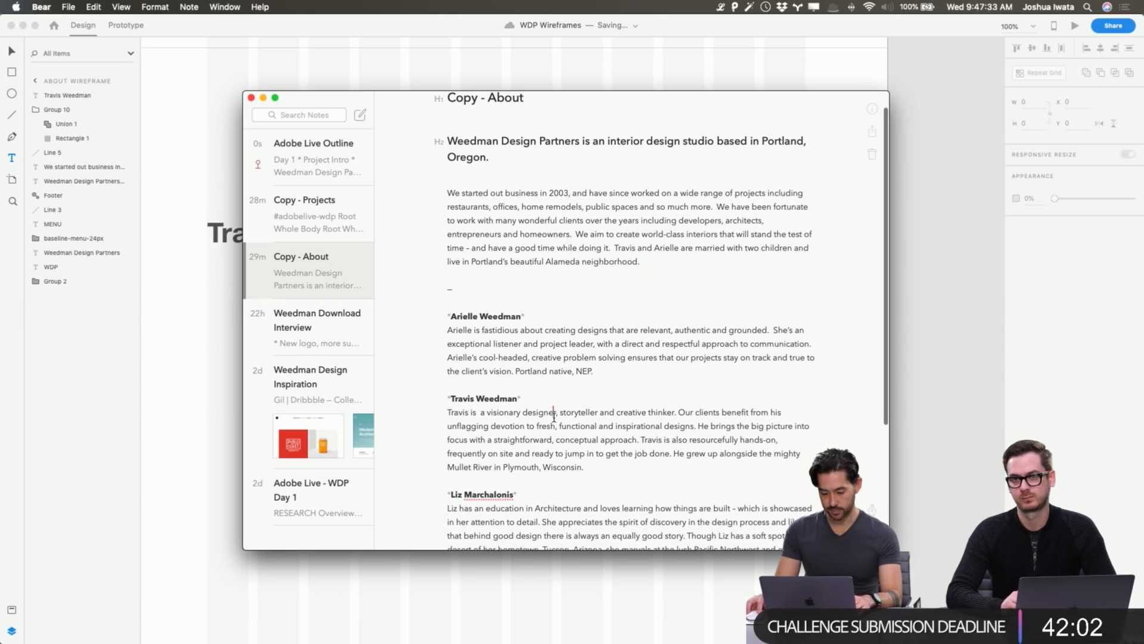
triple_click(553, 426)
key("super+Tab")
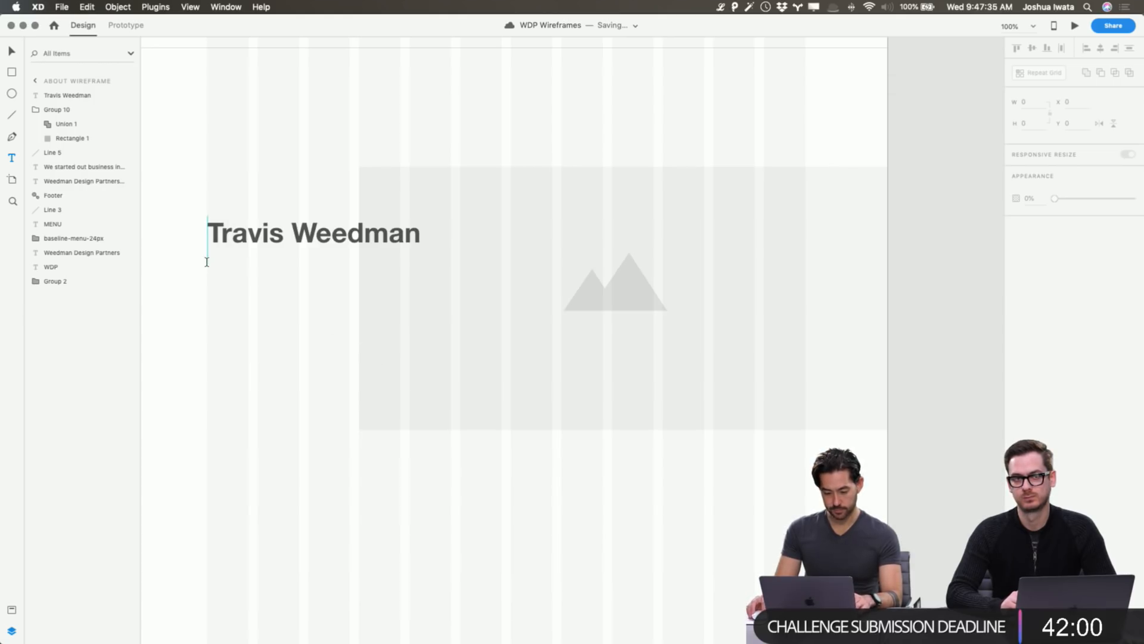
left_click_drag(207, 262, 528, 378)
key("super+v")
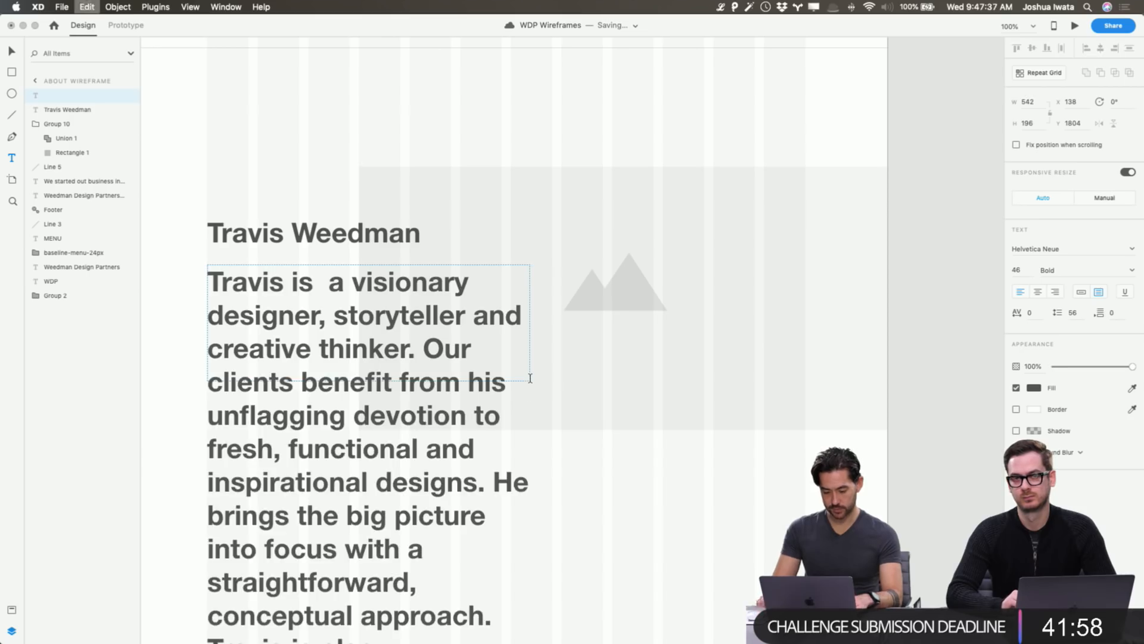
key("Escape")
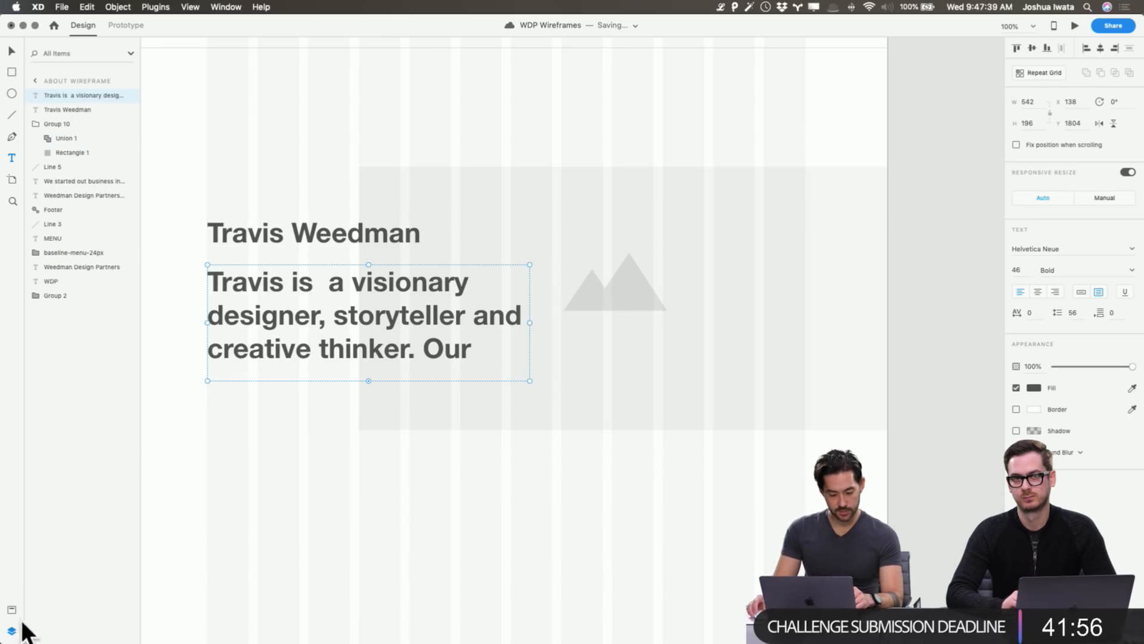
Apply the Body character style to the bio and remove the stray empty text object.
left_click(11, 609)
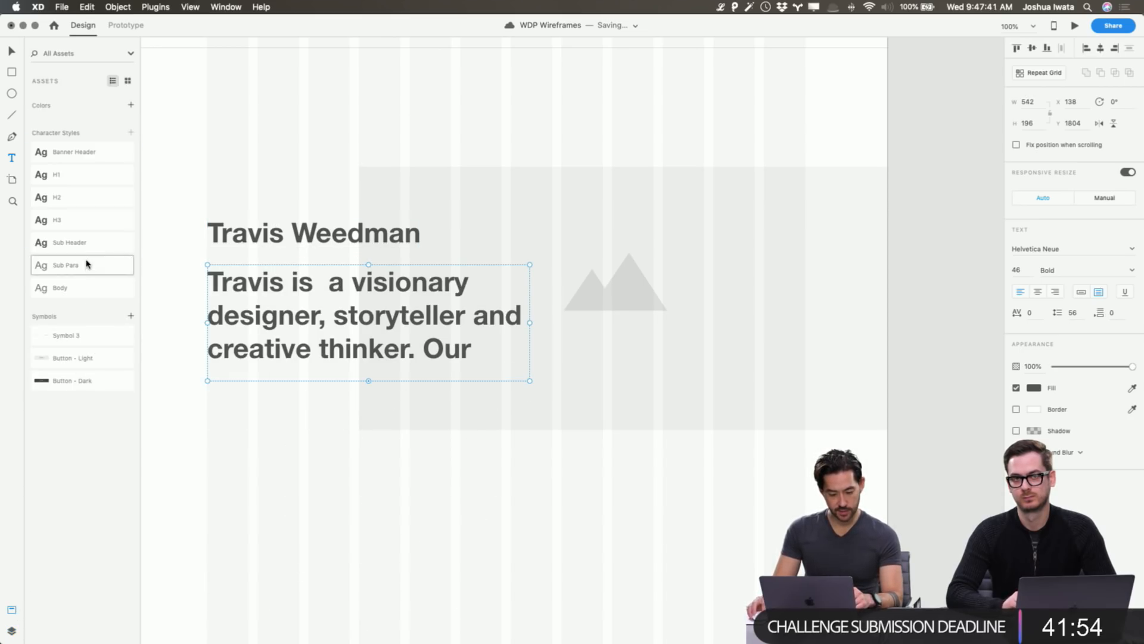
left_click(86, 291)
left_click(171, 349)
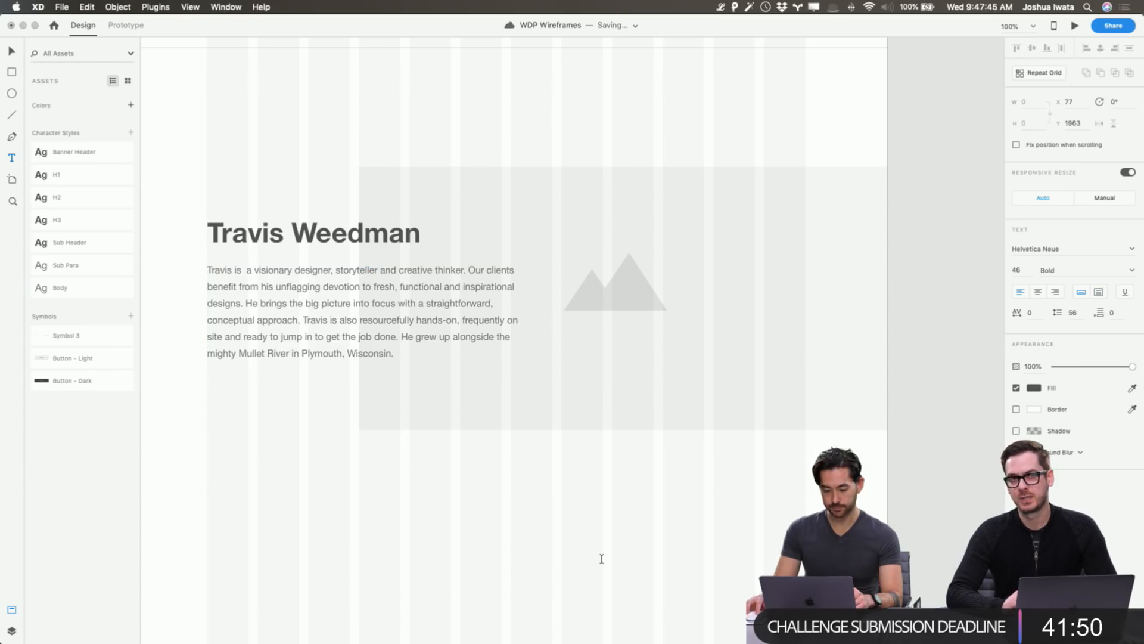
key("super+z")
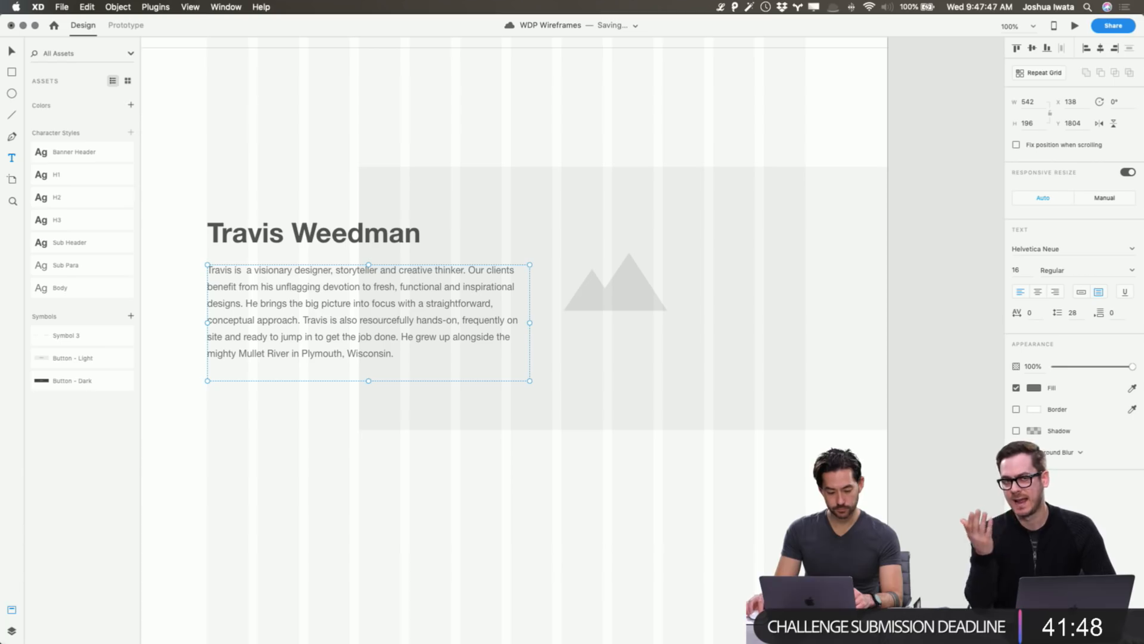
left_click(10, 631)
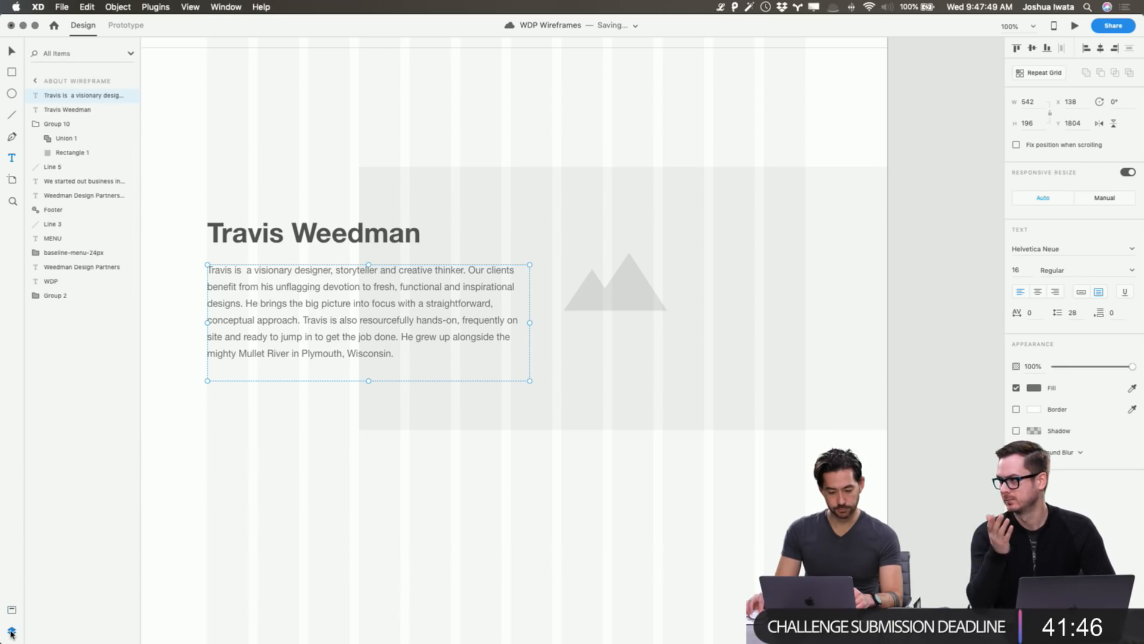
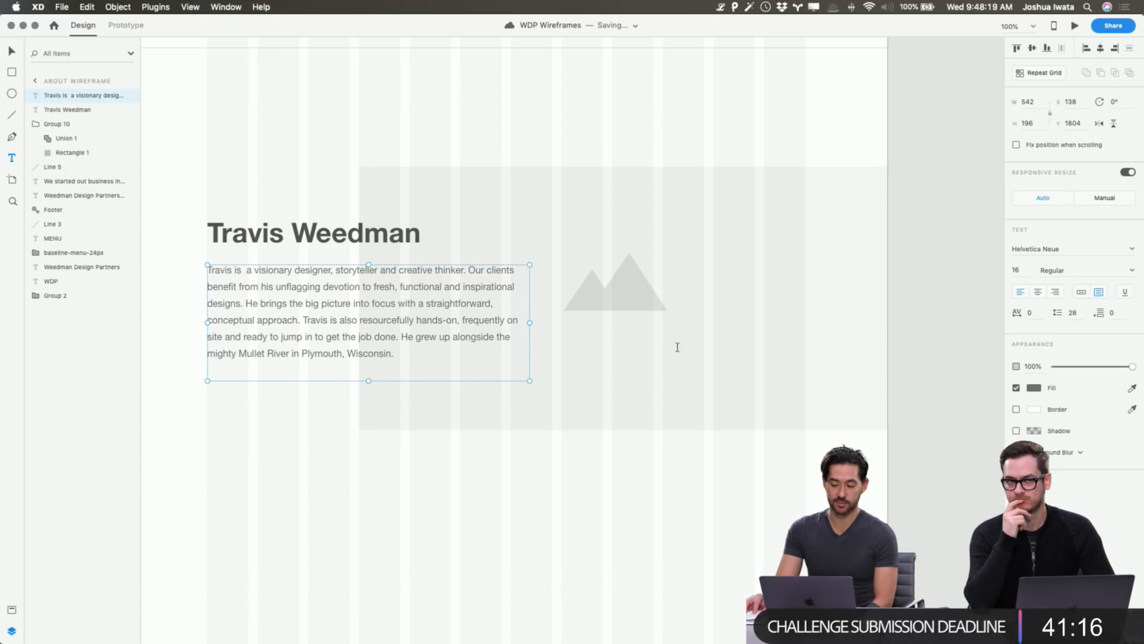
Cycle the side panel between Assets and Layers, then return to the Select tool and deselect.
left_click(6, 610)
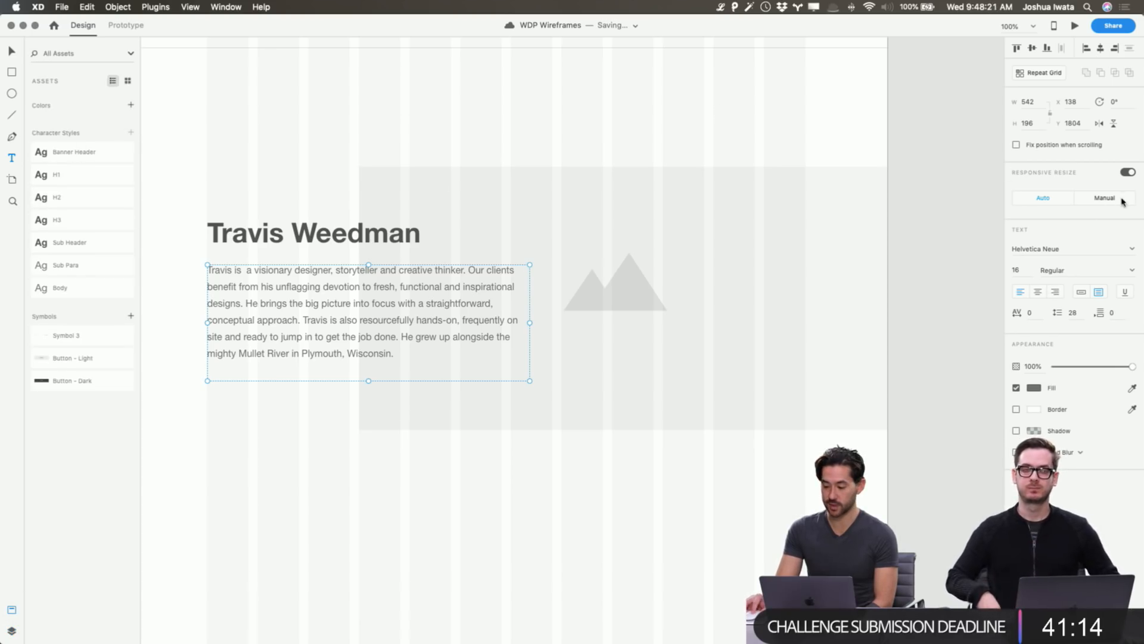
left_click(11, 630)
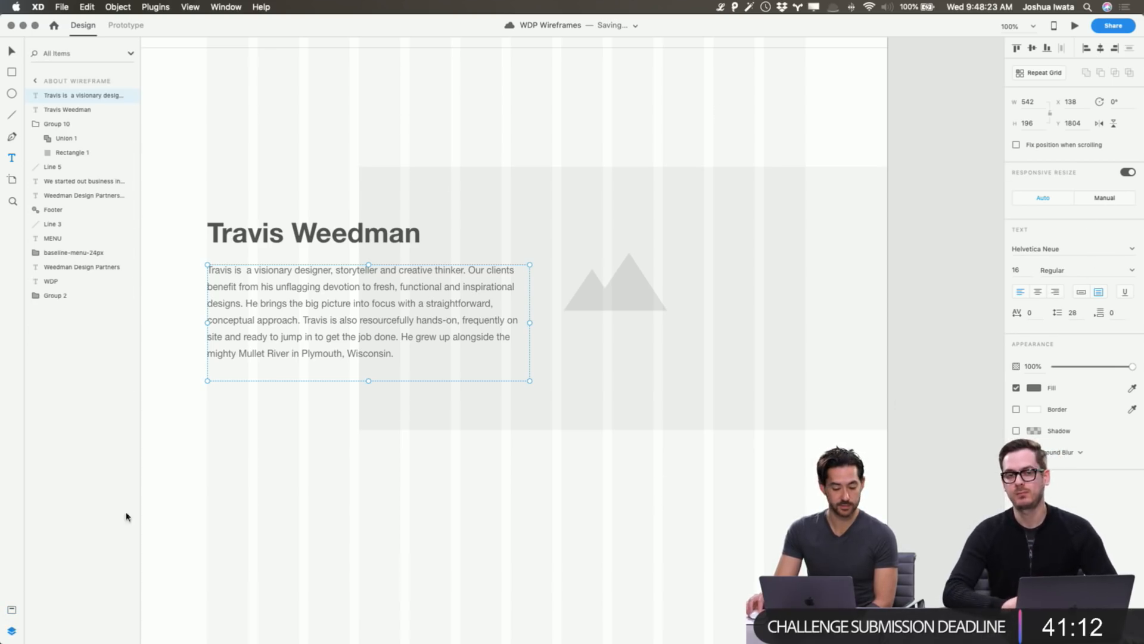
scroll(197, 489, "right", 1)
scroll(199, 491, "down", 1)
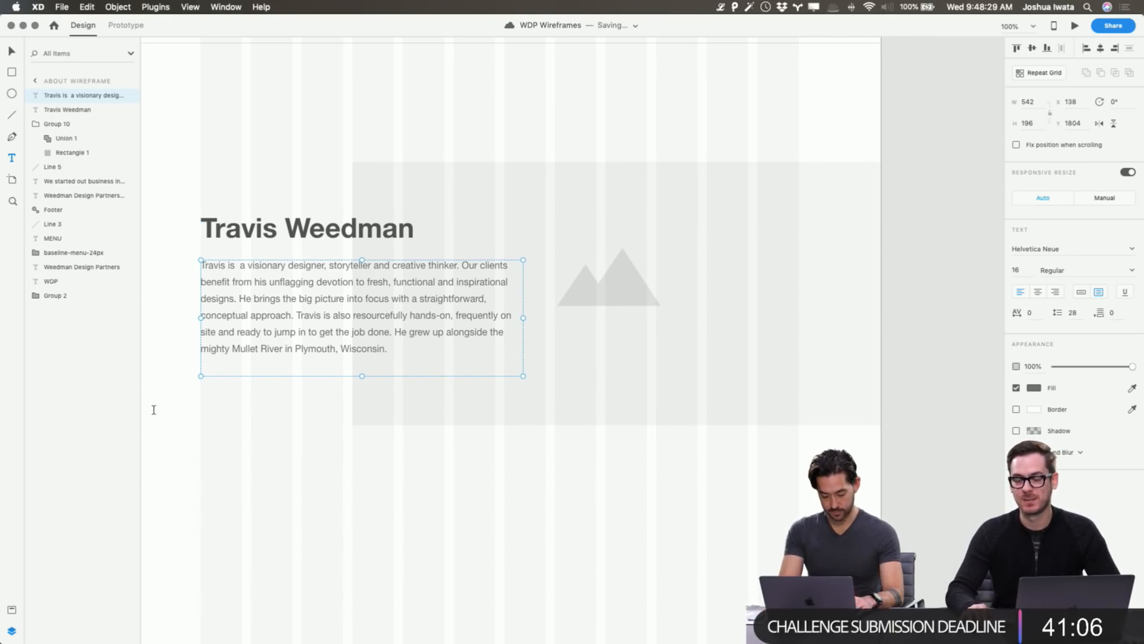
key("super+y")
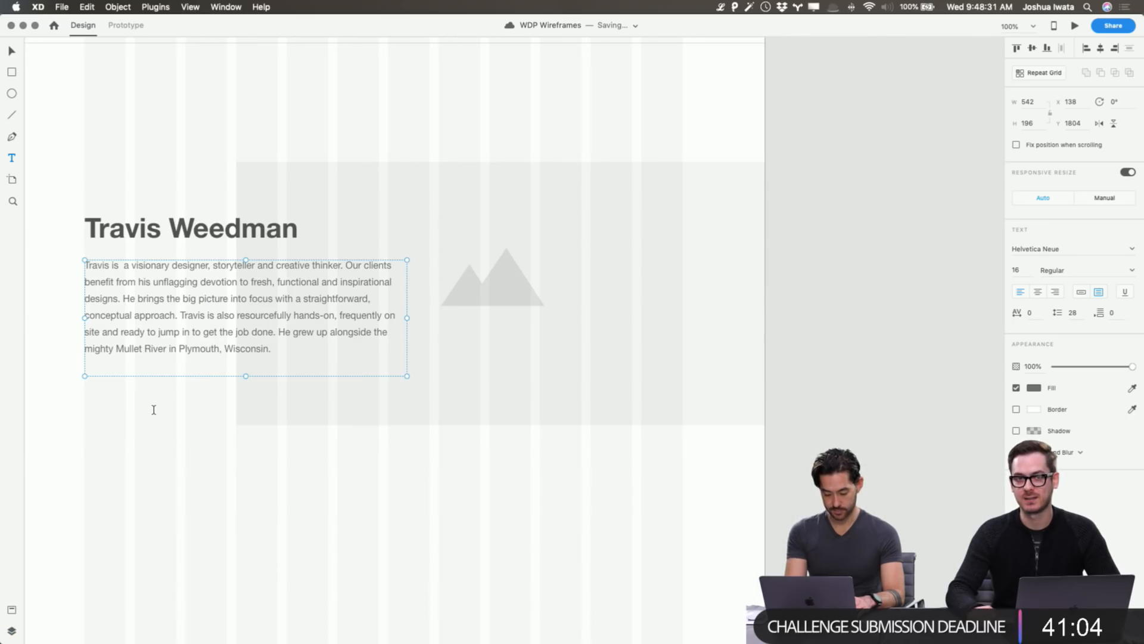
key("super+shift+c")
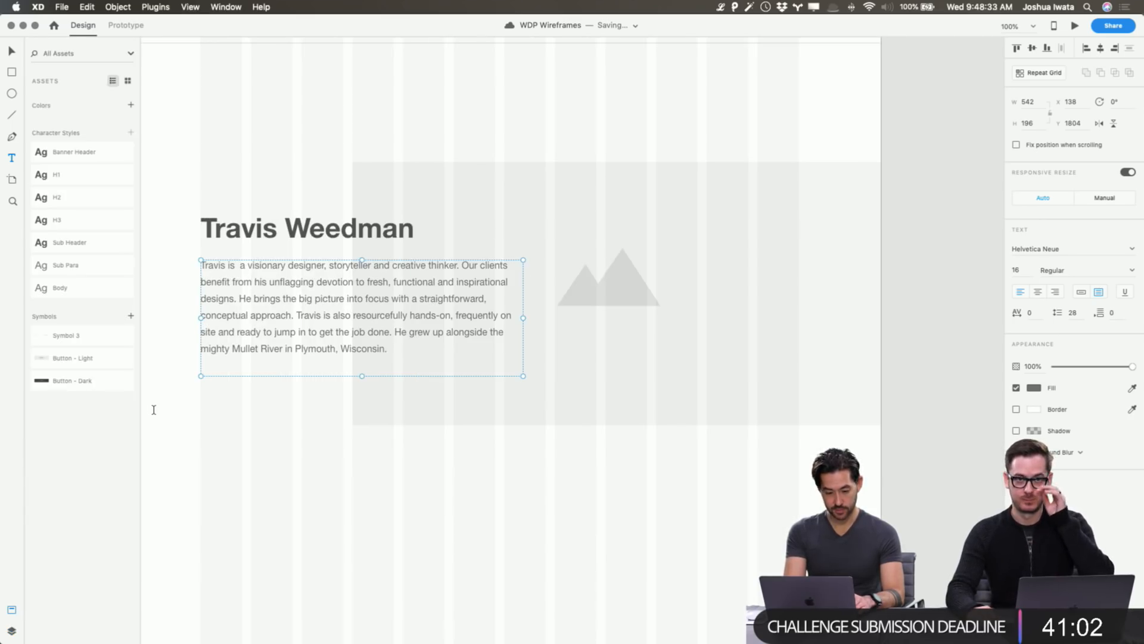
key("super+shift+c")
key("super+shift+c")
key("super+shift+c")
key("super+shift+c")
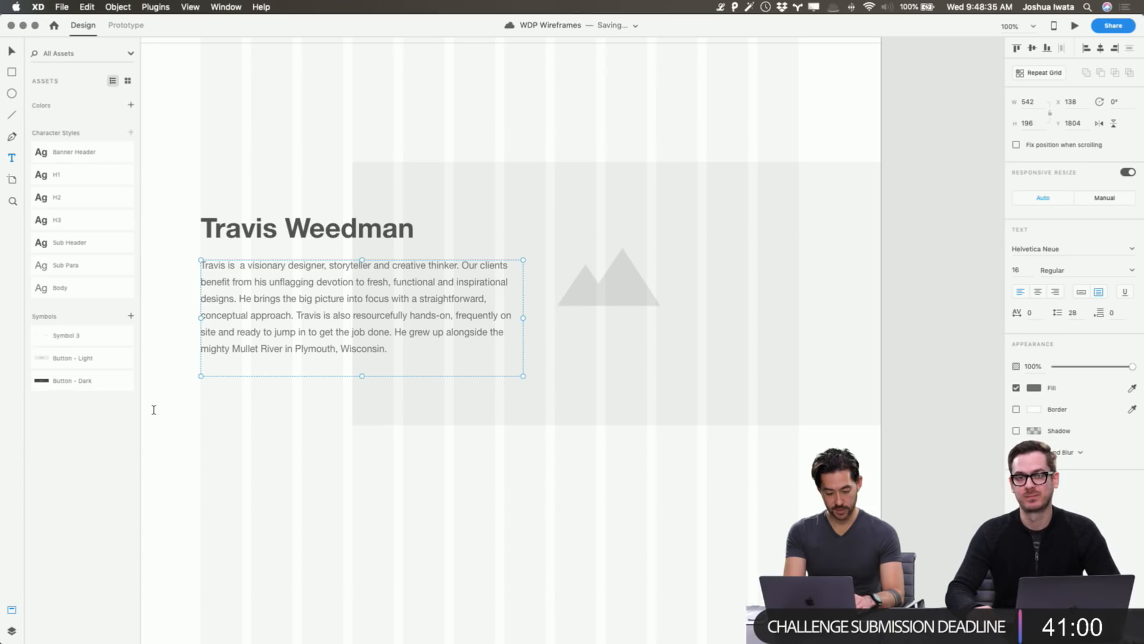
key("super+y")
key("super+y")
key("super+y")
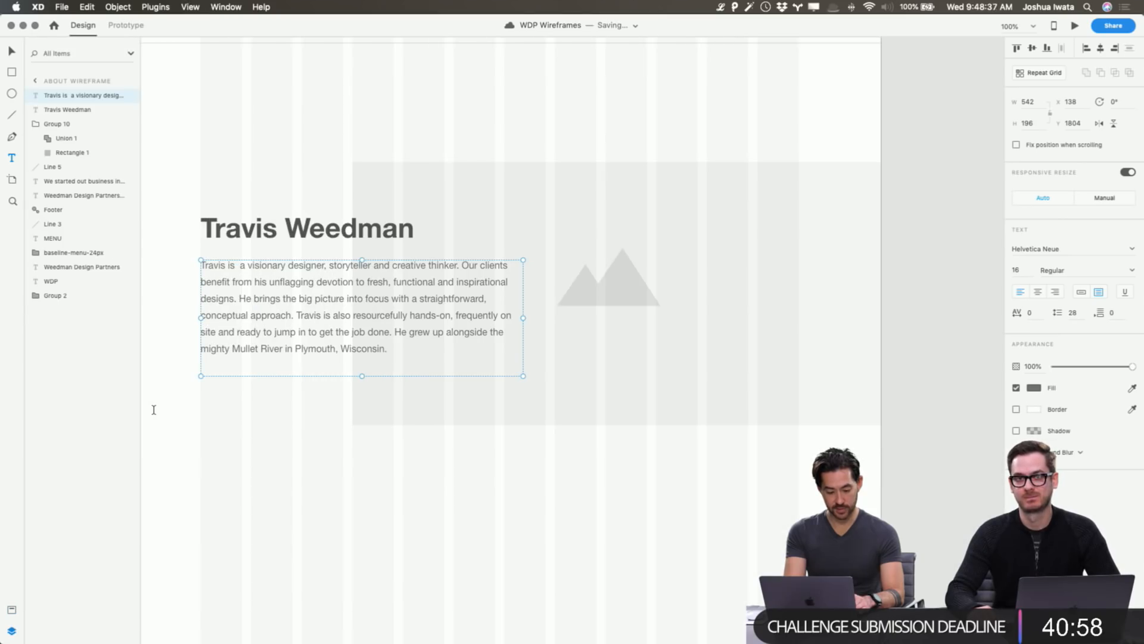
key("super+shift+c")
key("super+shift+c")
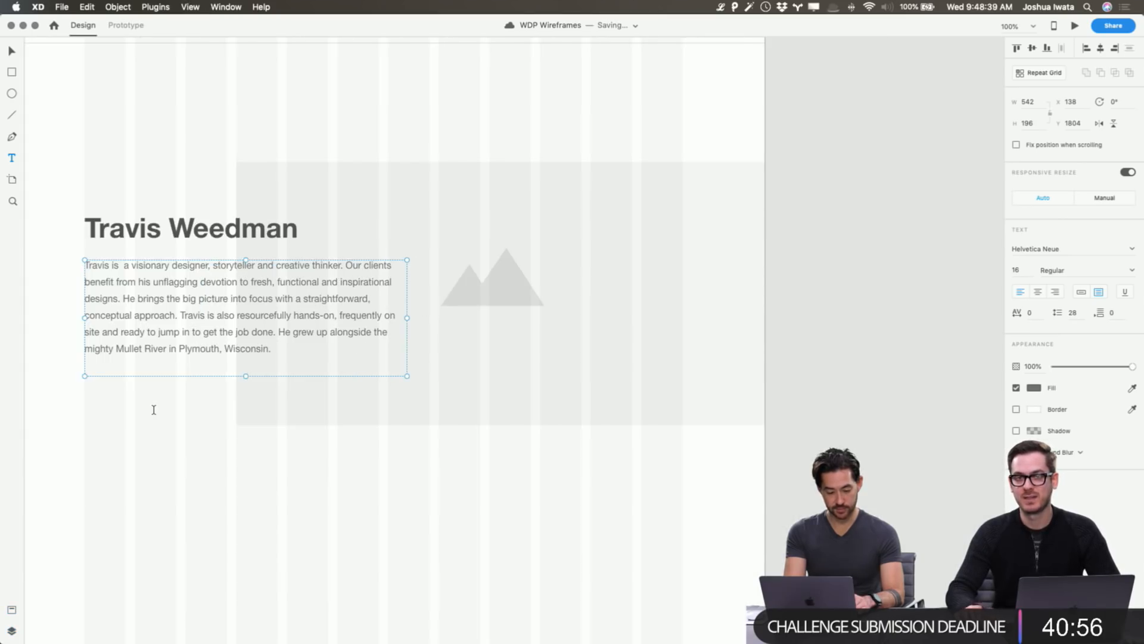
key("super+shift+c")
key("super+y")
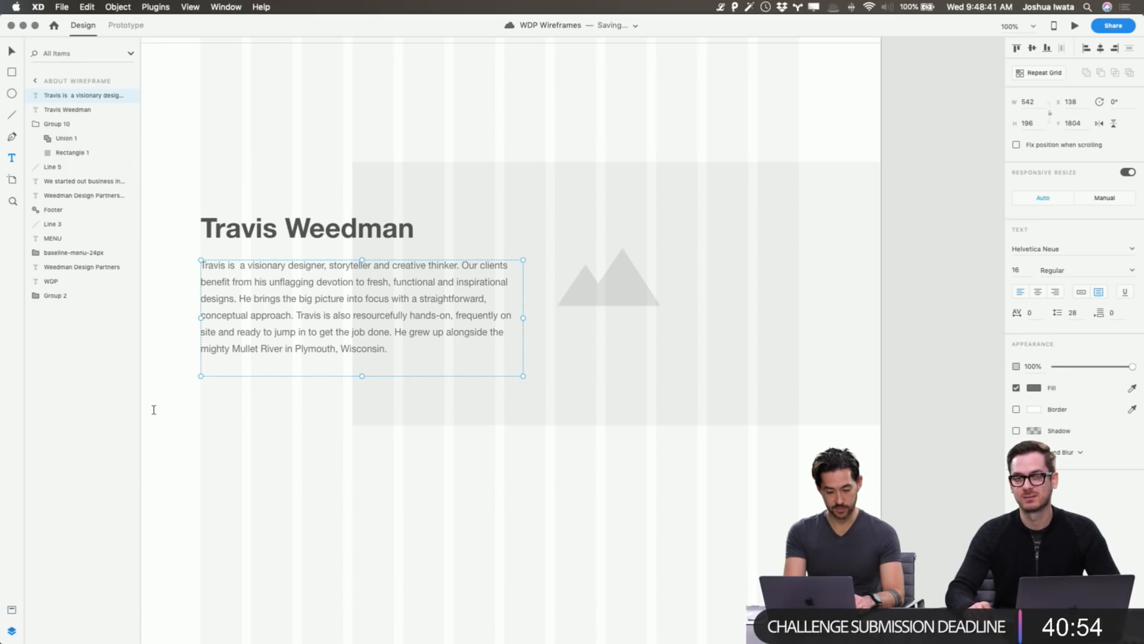
key("super+shift+c")
key("super+shift+c")
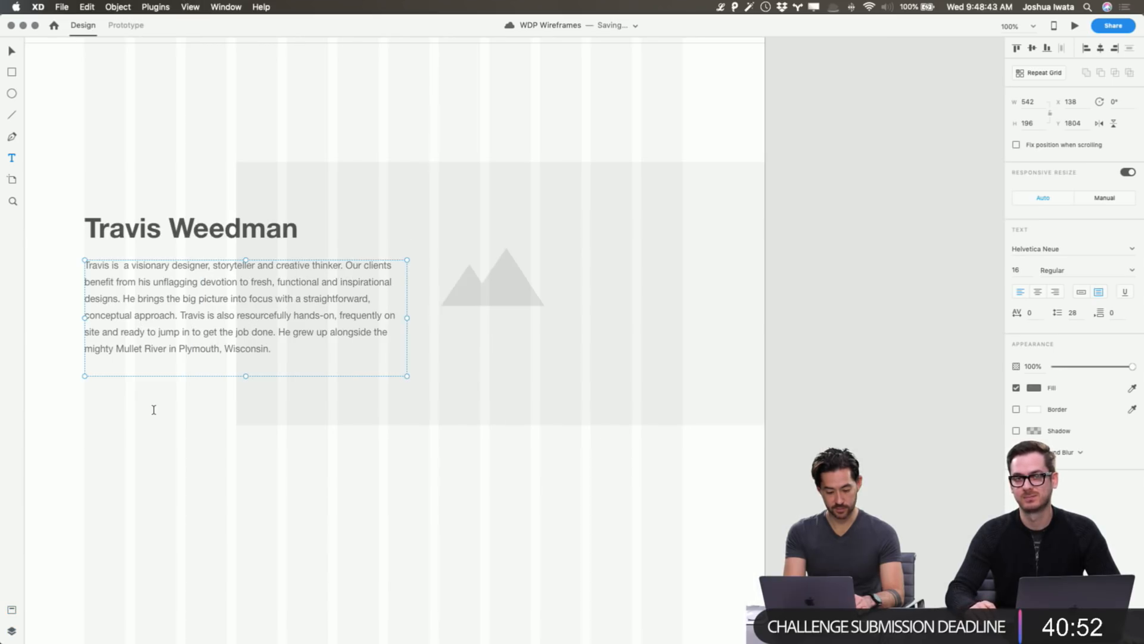
key("super+shift+c")
key("super+y")
key("super+shift+c")
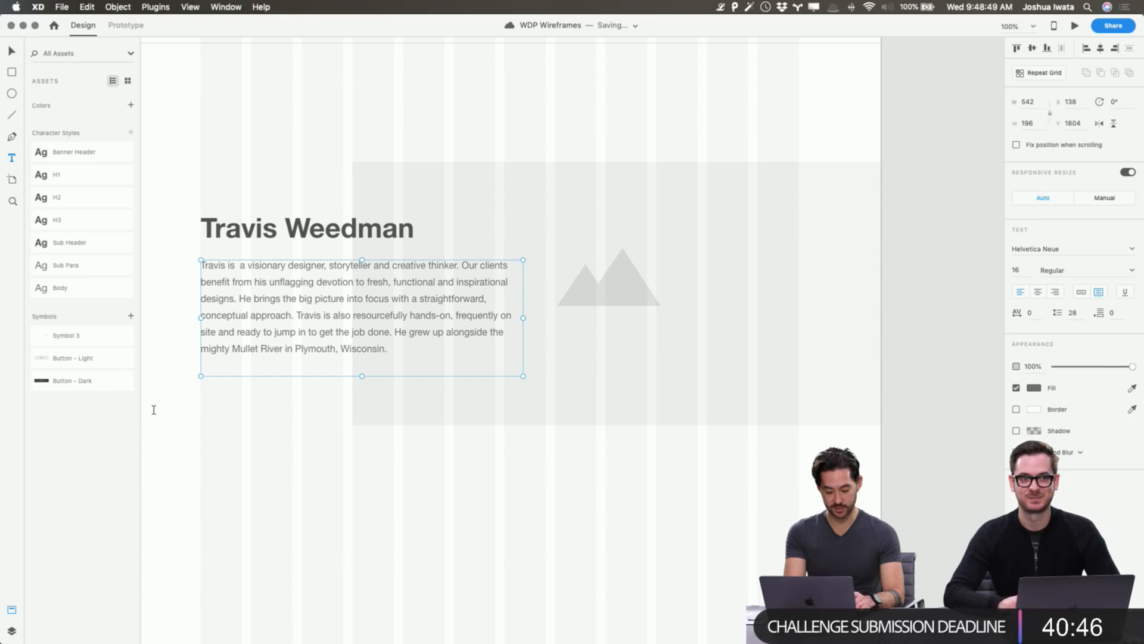
key("super+y")
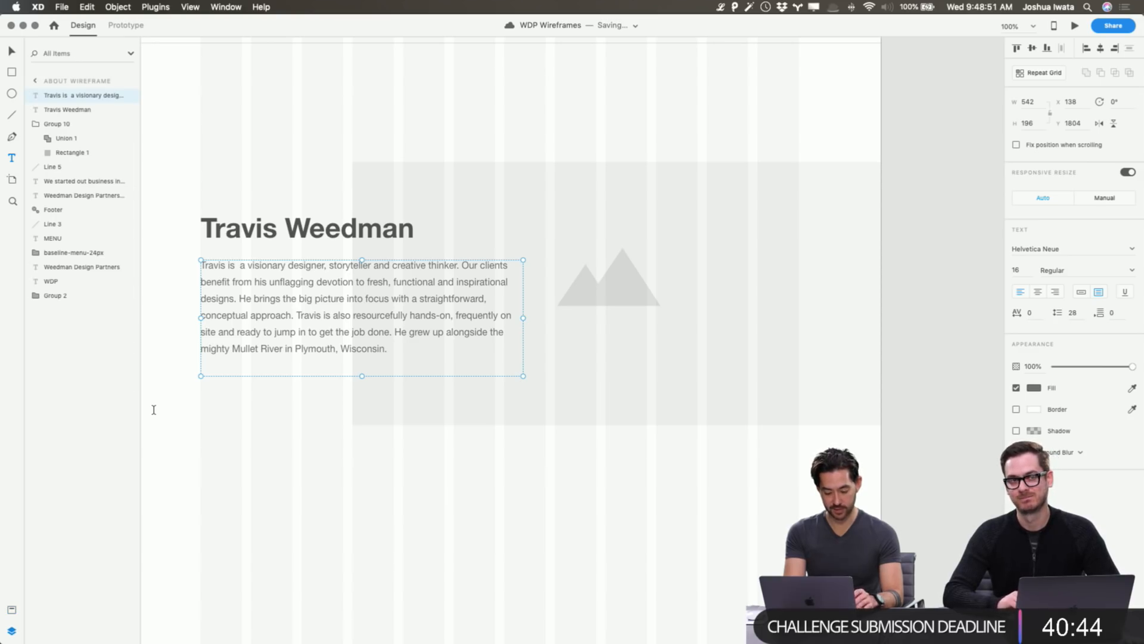
key("super+shift+c")
key("super+y")
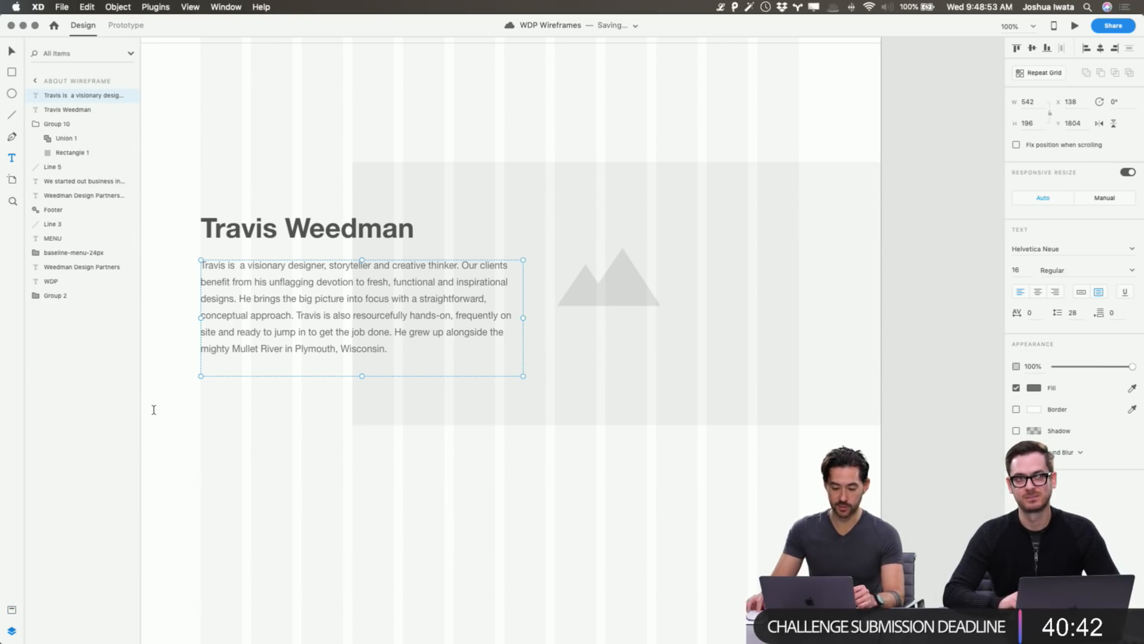
key("v")
left_click(934, 289)
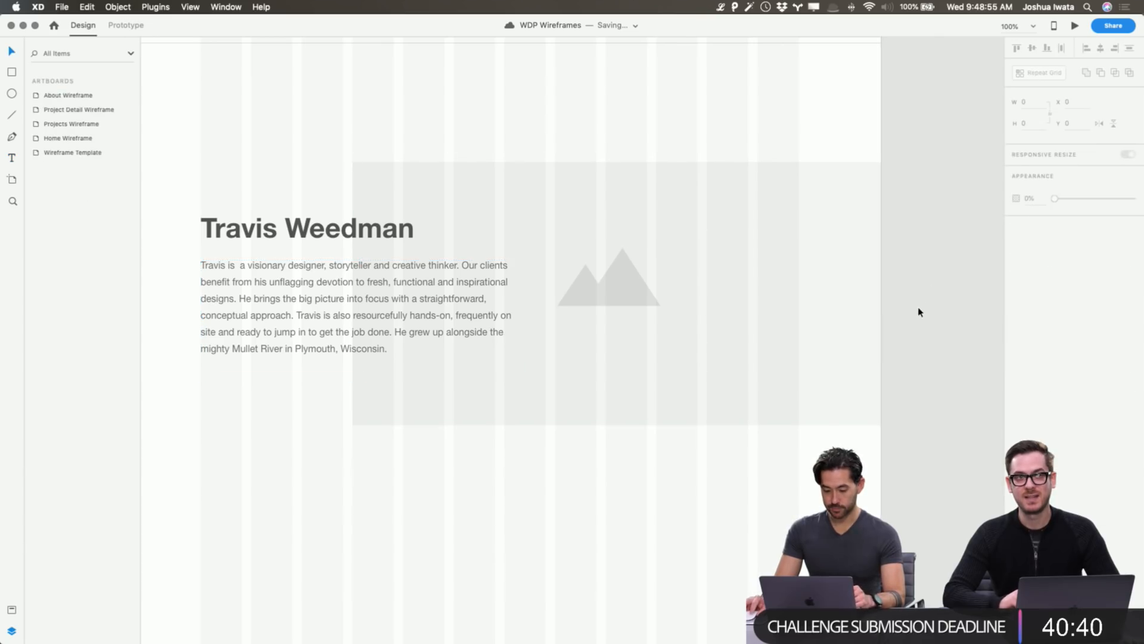
Zoom out to 50% and drag a copy of the whole bio section directly below it.
scroll(920, 310, "left", 3)
scroll(919, 312, "up", 10)
scroll(920, 312, "up", 5)
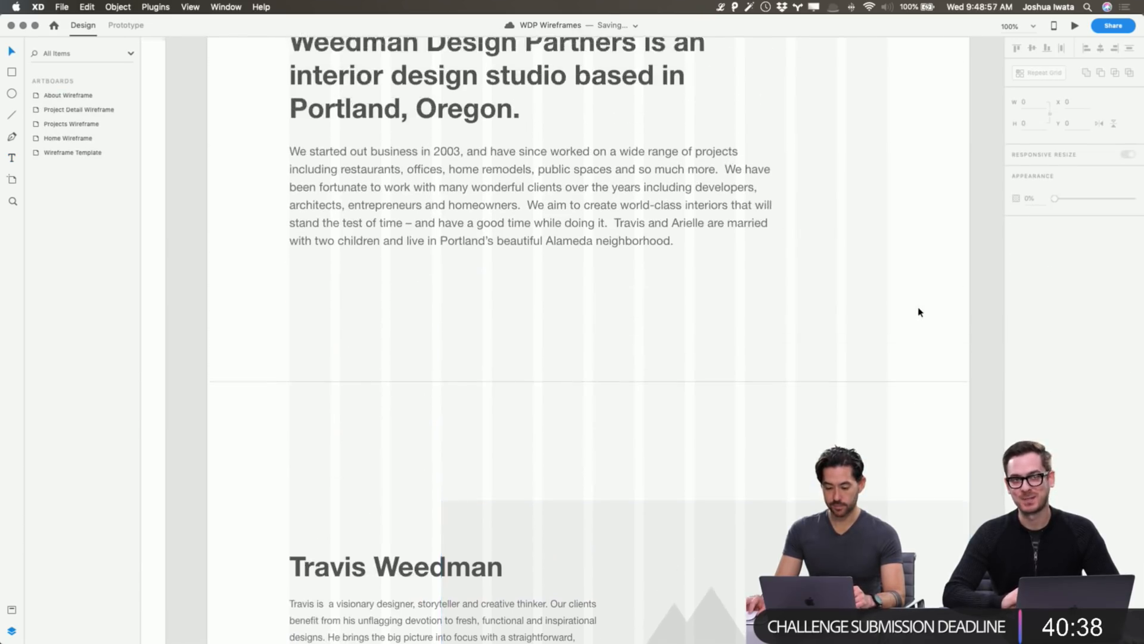
scroll(919, 312, "down", 8)
scroll(920, 311, "down", 2)
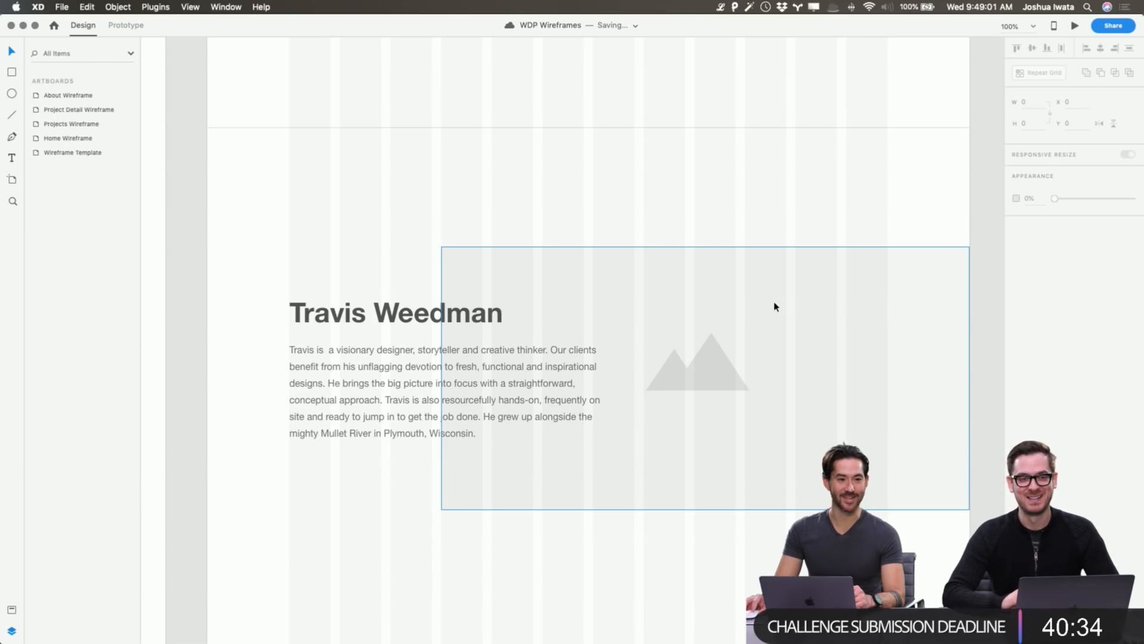
scroll(777, 307, "right", 3)
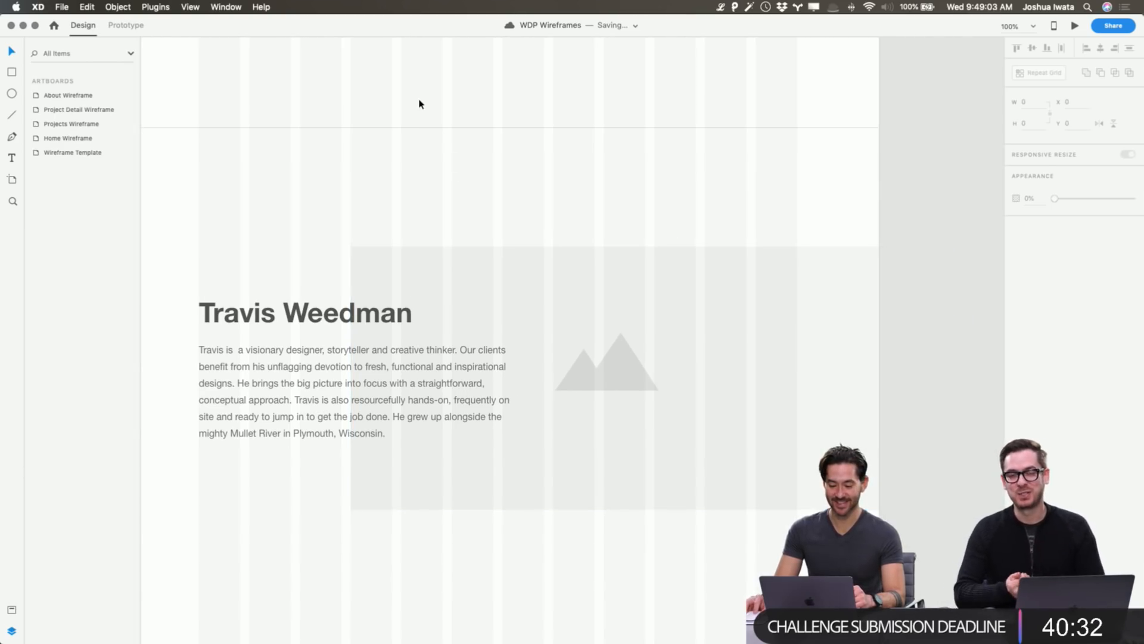
scroll(419, 102, "up", 10)
scroll(419, 101, "left", 3)
scroll(429, 195, "up", 5)
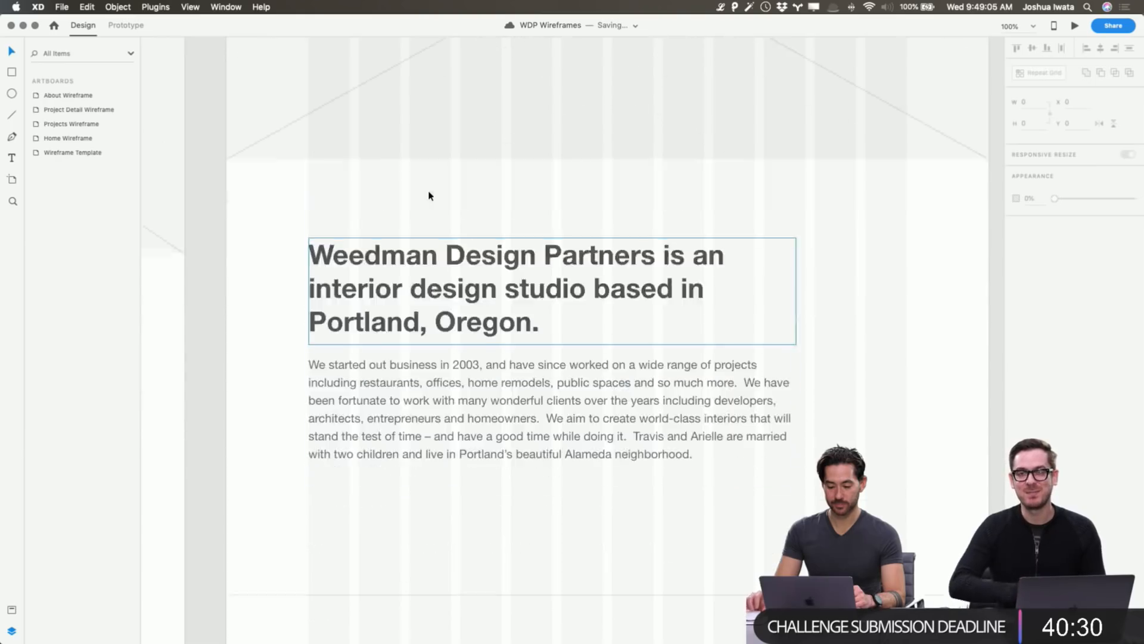
scroll(429, 195, "down", 12)
key("super+minus")
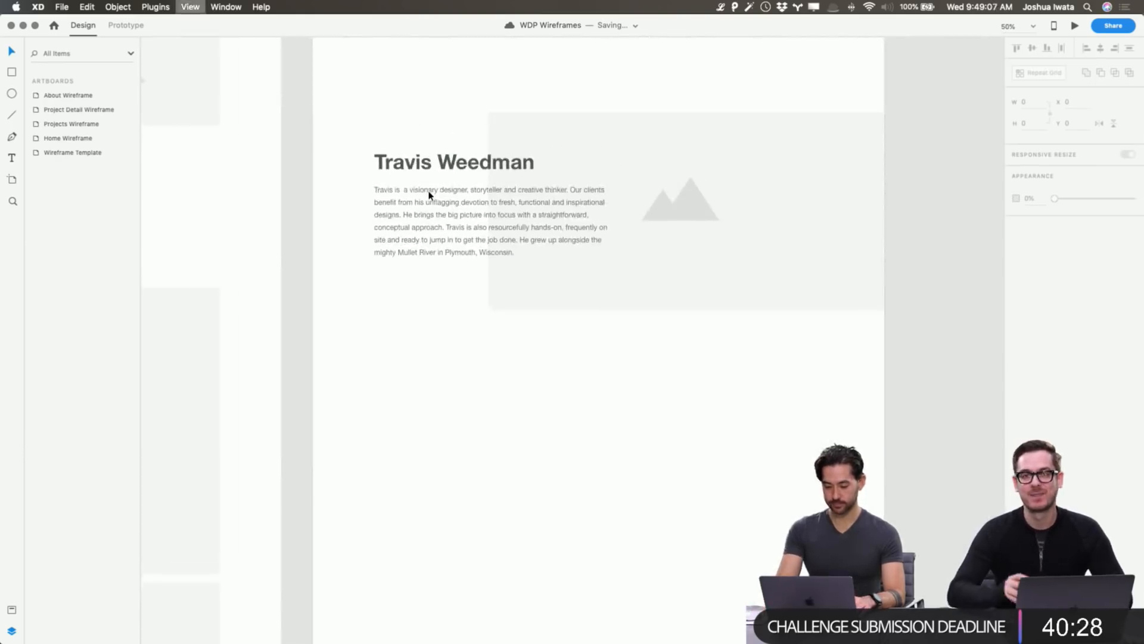
left_click_drag(752, 386, 444, 206)
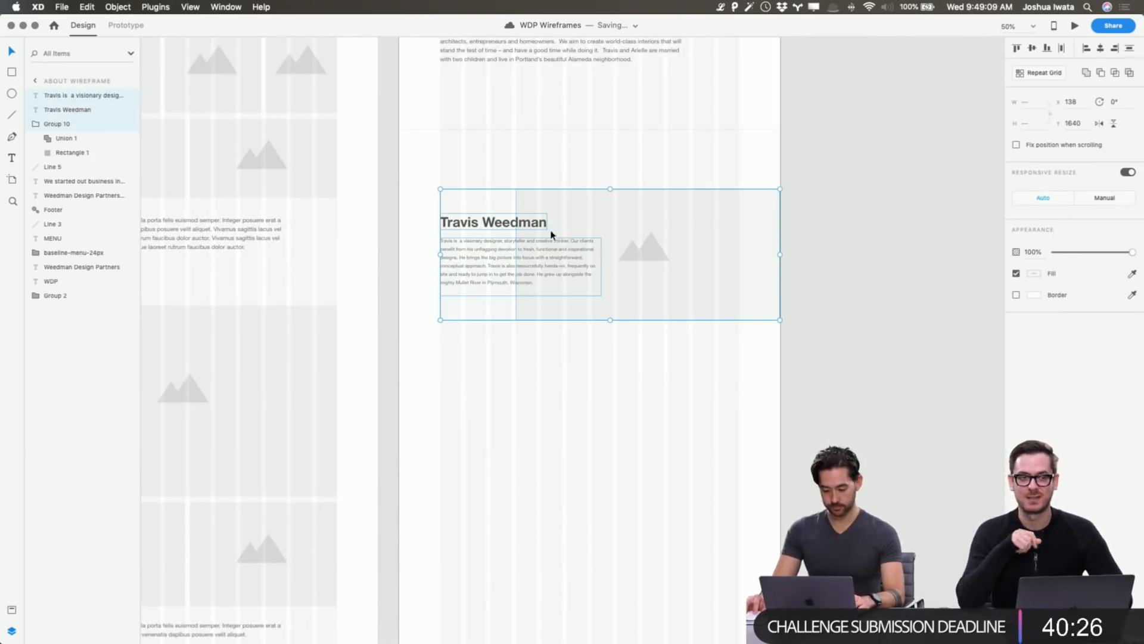
left_click_drag(609, 247, 631, 382)
Add two more evenly spaced copies of the bio section further down the wireframe.
key("super+d")
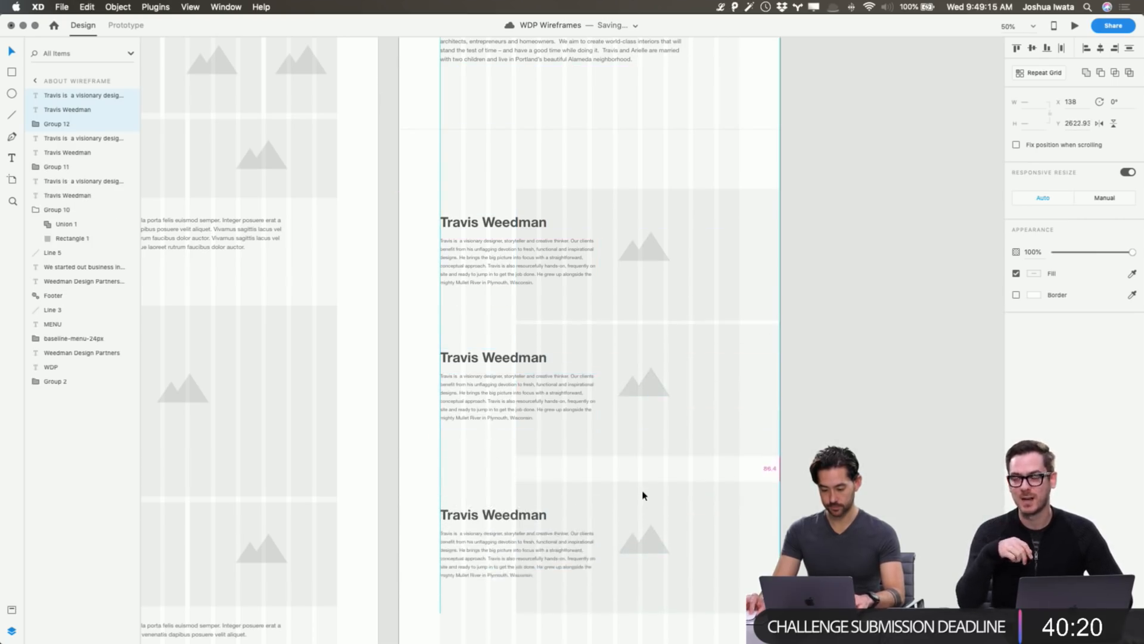
left_click_drag(645, 493, 600, 464)
scroll(600, 464, "down", 10)
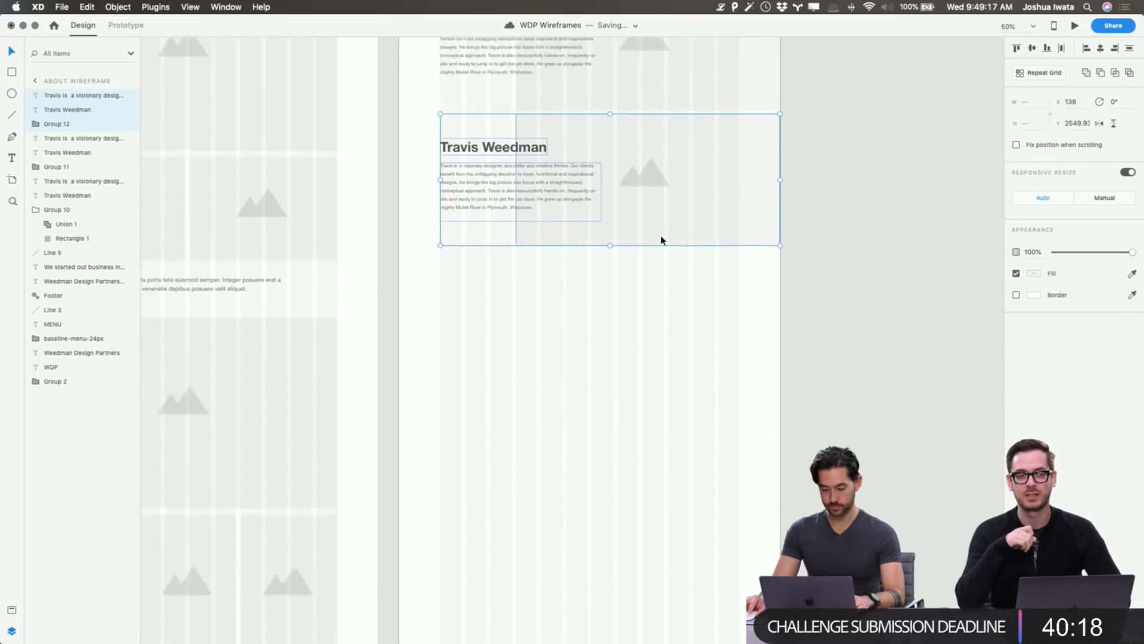
key("super+d")
left_click_drag(706, 113, 697, 248)
left_click(835, 268)
Replace the first name in the top bio heading with the first team member's first name.
scroll(715, 197, "down", 3)
scroll(697, 202, "up", 2)
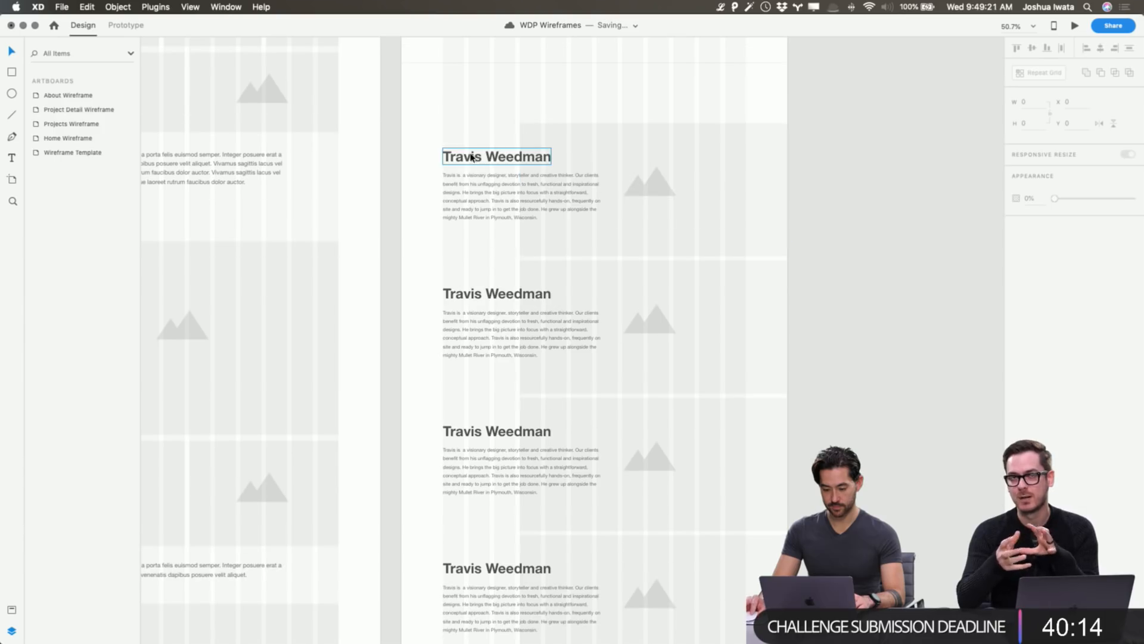
left_click(462, 155)
double_click(460, 155)
type("Arielle")
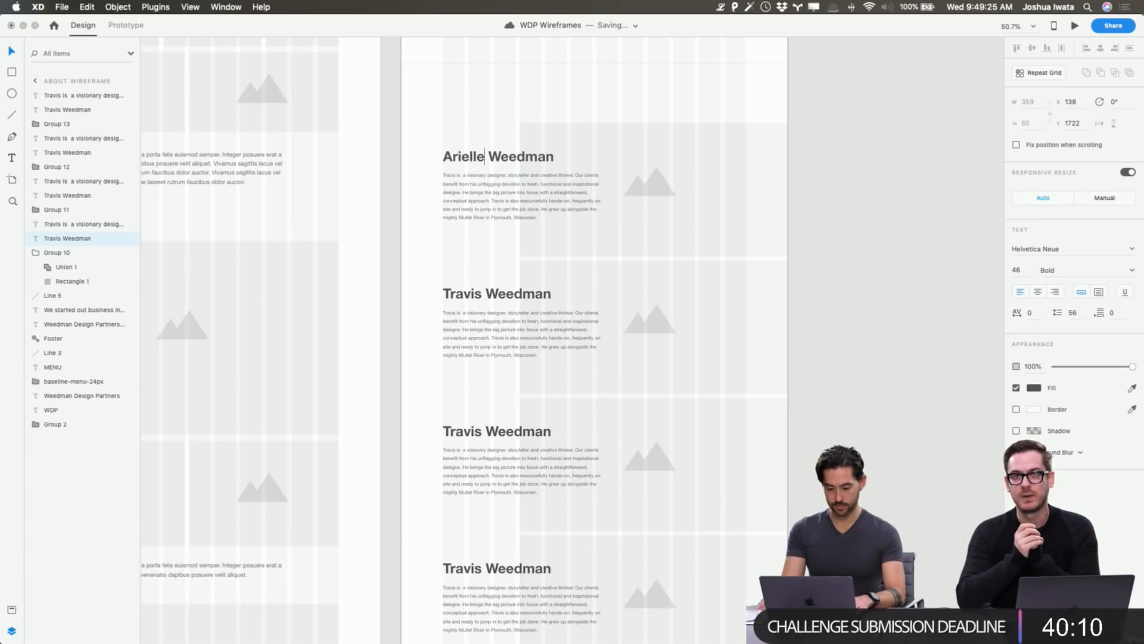
key("Escape")
Copy the first team member's bio paragraph from the notes app.
left_click(823, 230)
scroll(815, 234, "up", 2)
scroll(815, 235, "up", 10)
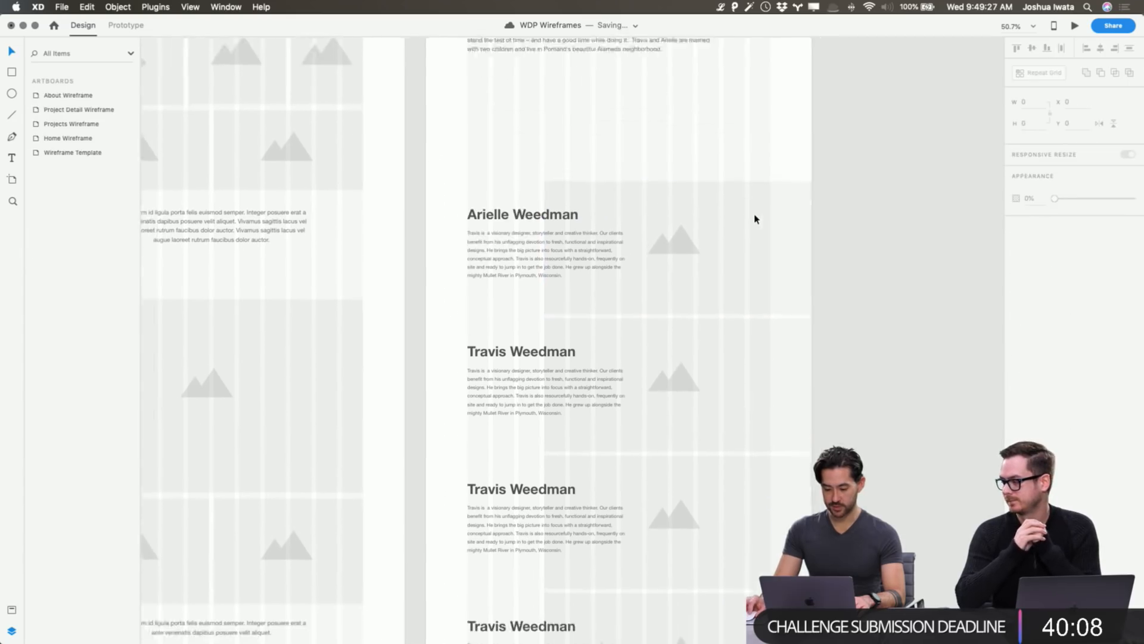
scroll(754, 218, "right", 2)
scroll(639, 298, "down", 6)
scroll(640, 299, "down", 6)
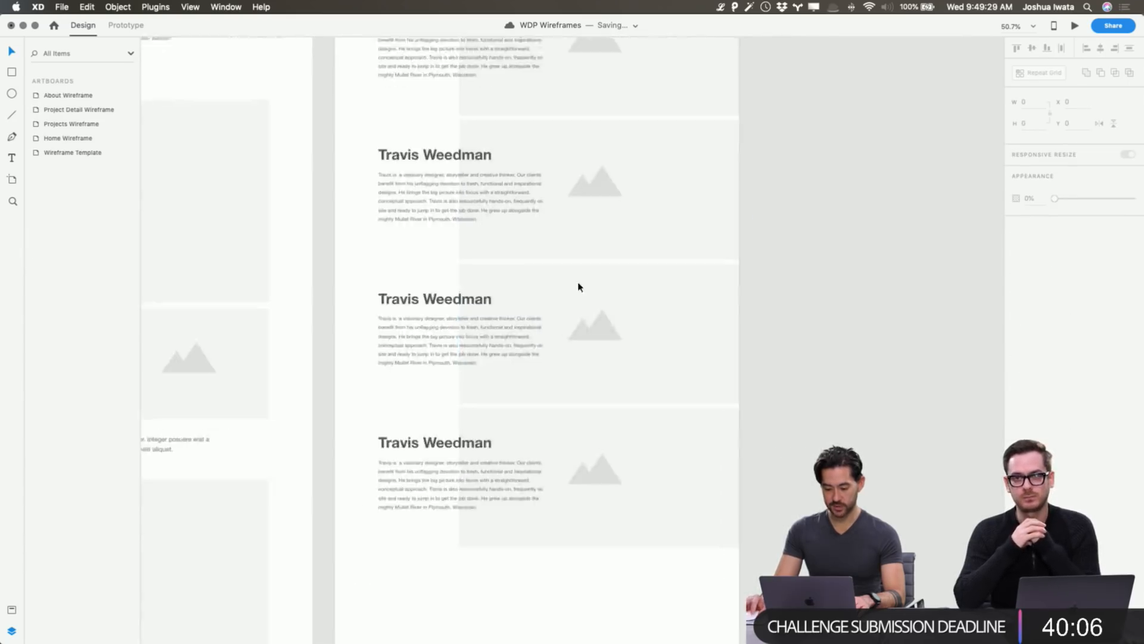
key("super+Tab")
left_click(524, 372)
left_click_drag(594, 369, 446, 332)
key("super+c")
key("super+Tab")
Paste that bio over the placeholder paragraph in the top bio section.
left_click(453, 137)
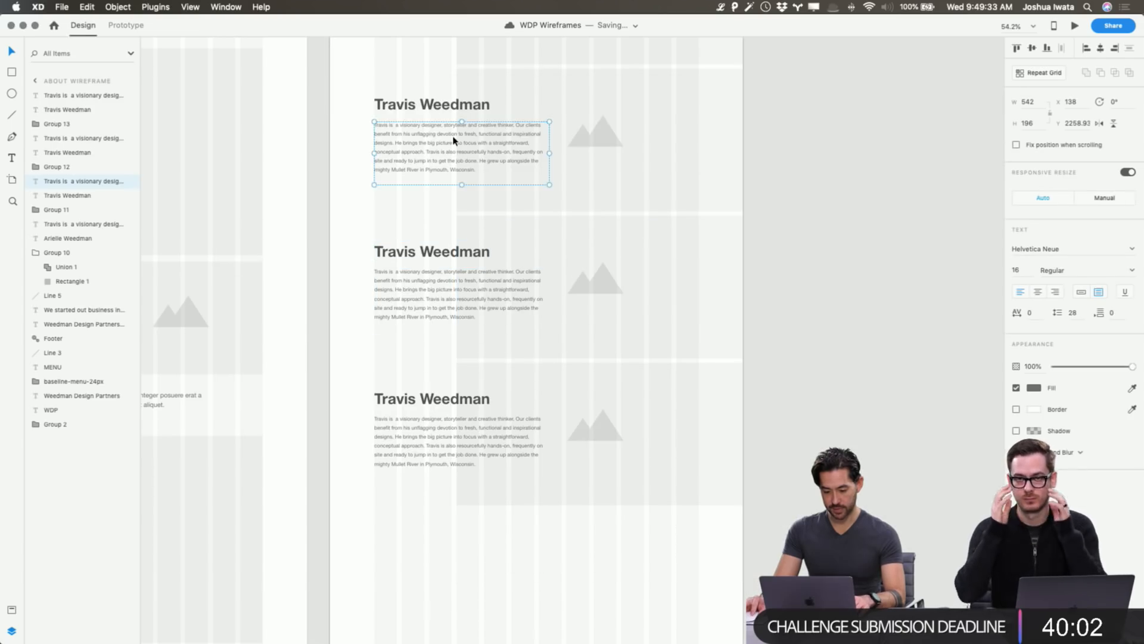
double_click(453, 136)
key("Escape")
scroll(861, 174, "up", 4)
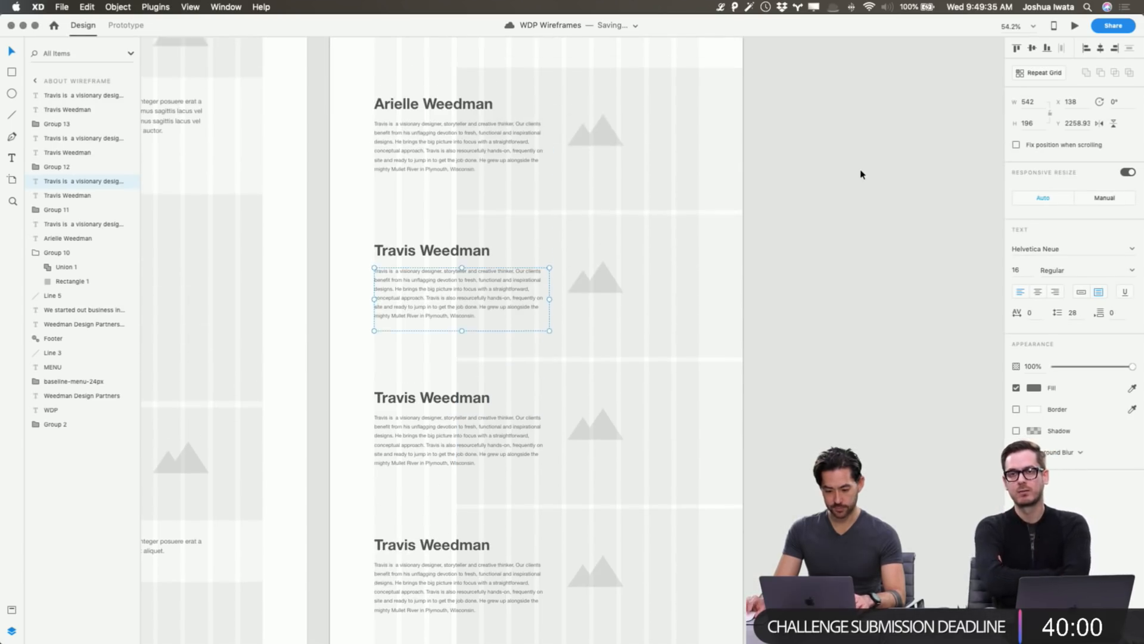
left_click(468, 154)
double_click(459, 153)
key("super+v")
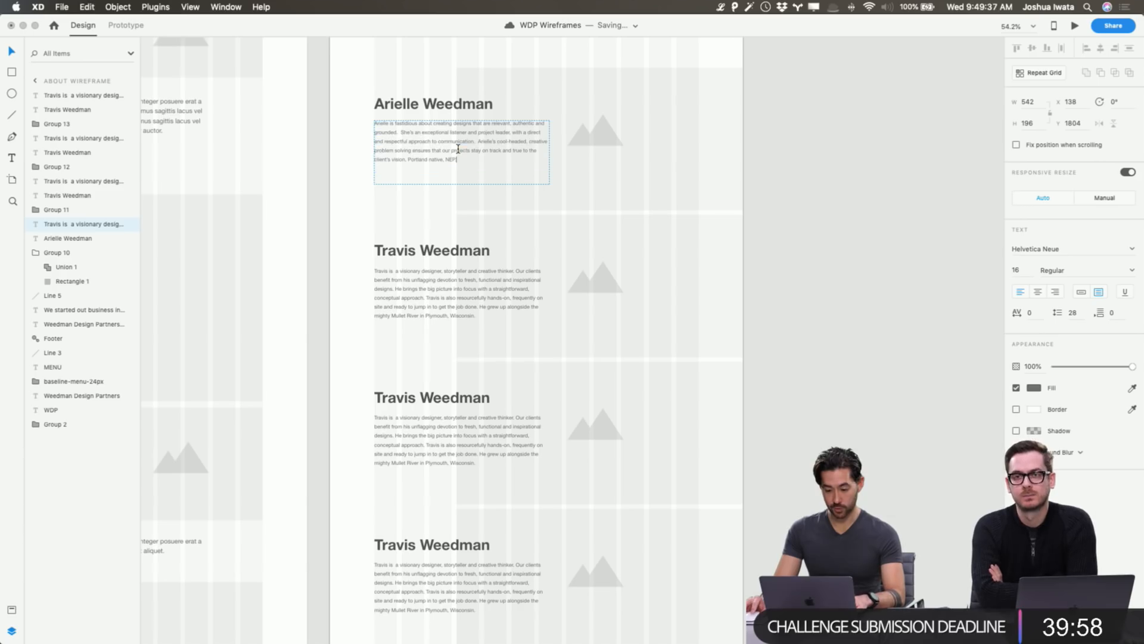
key("Escape")
Delete the three lower bio blocks and convert the top block into a repeat grid.
scroll(476, 280, "down", 3)
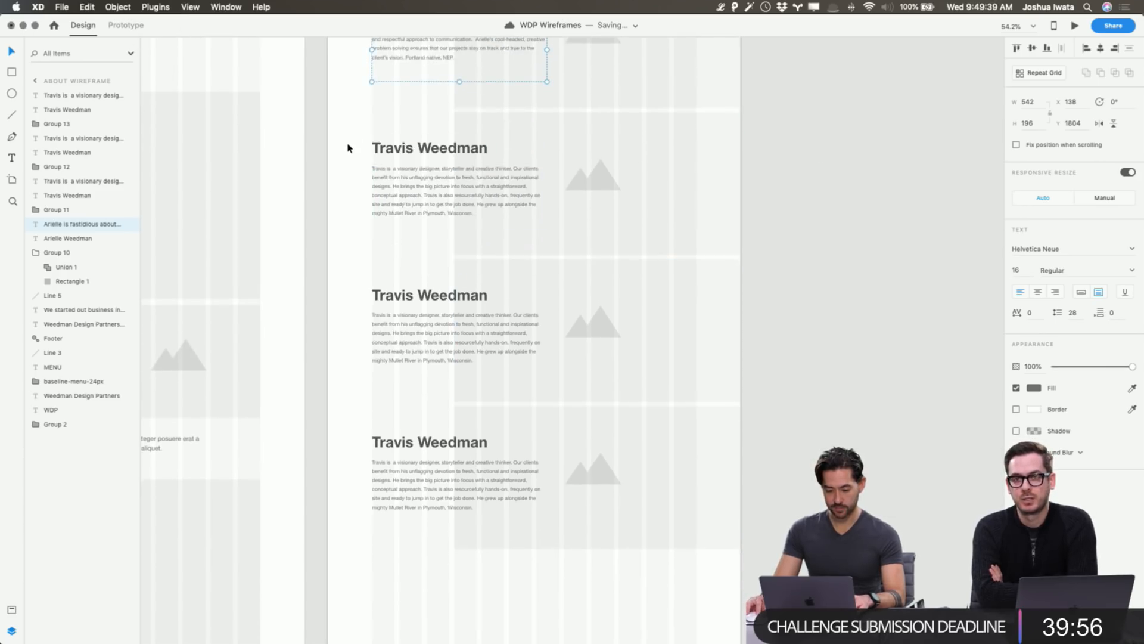
left_click_drag(350, 146, 712, 544)
key("BackSpace")
scroll(659, 388, "up", 4)
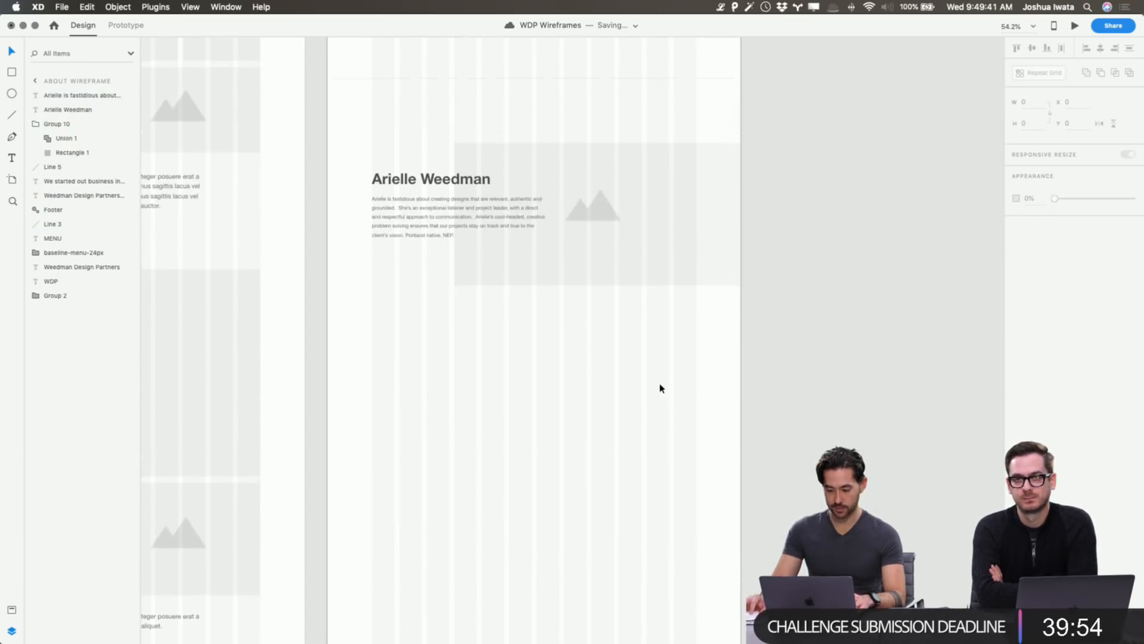
left_click_drag(659, 388, 329, 141)
left_click(1042, 71)
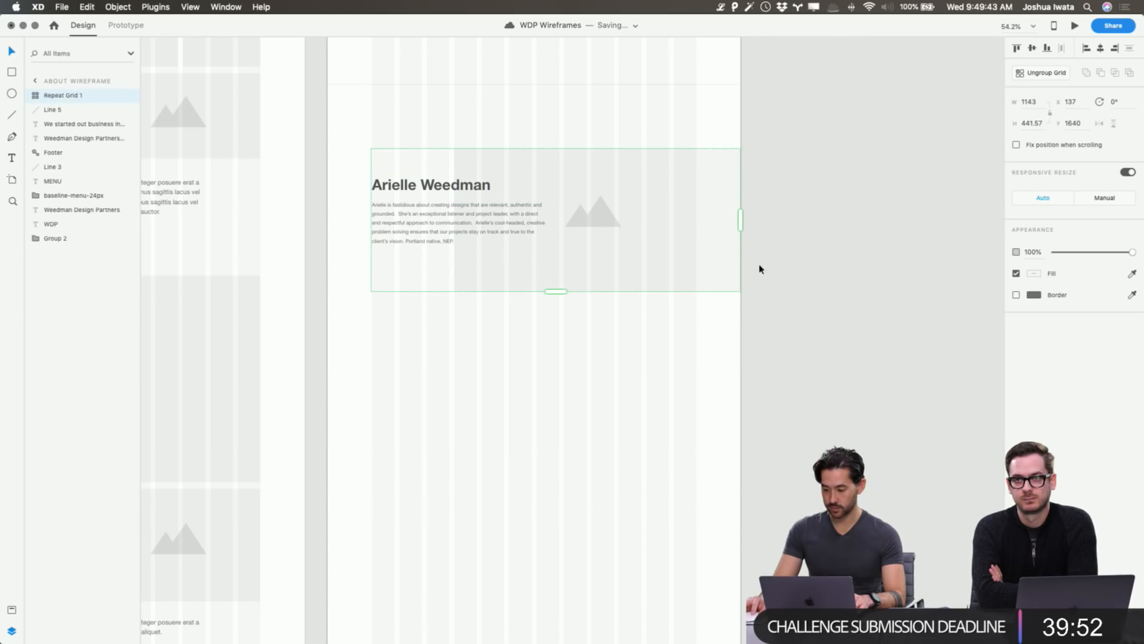
Stretch the repeat grid downward until four stacked bio cards show.
left_click_drag(567, 295, 593, 549)
scroll(593, 549, "down", 5)
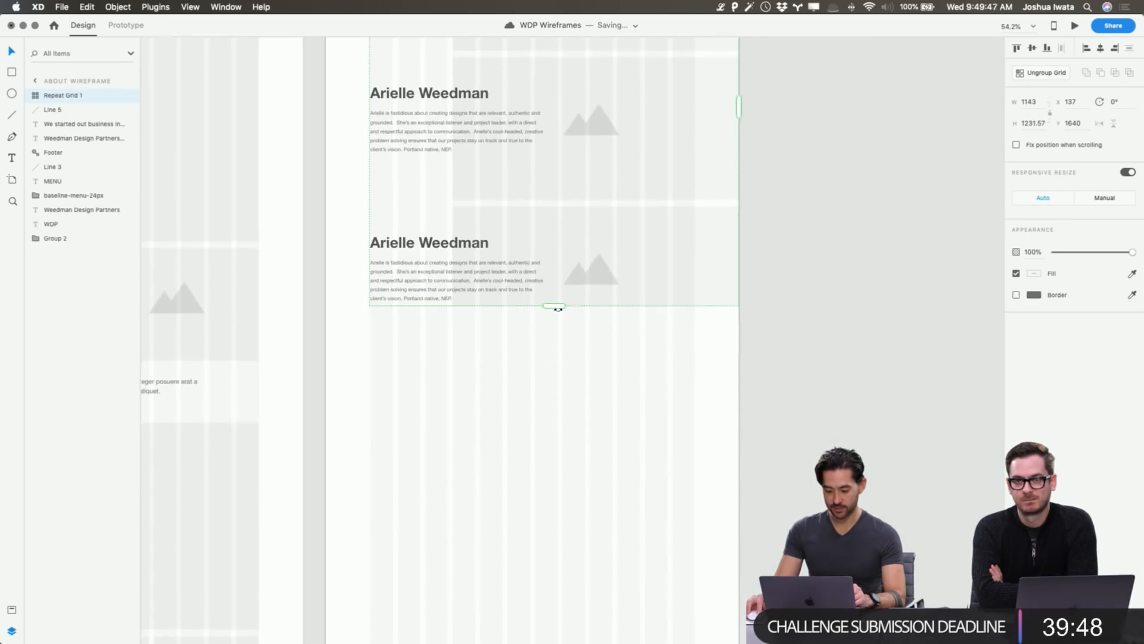
left_click_drag(557, 306, 565, 502)
left_click(890, 301)
Ungroup the grid into four separate bio groups and clear the selection.
left_click(662, 85)
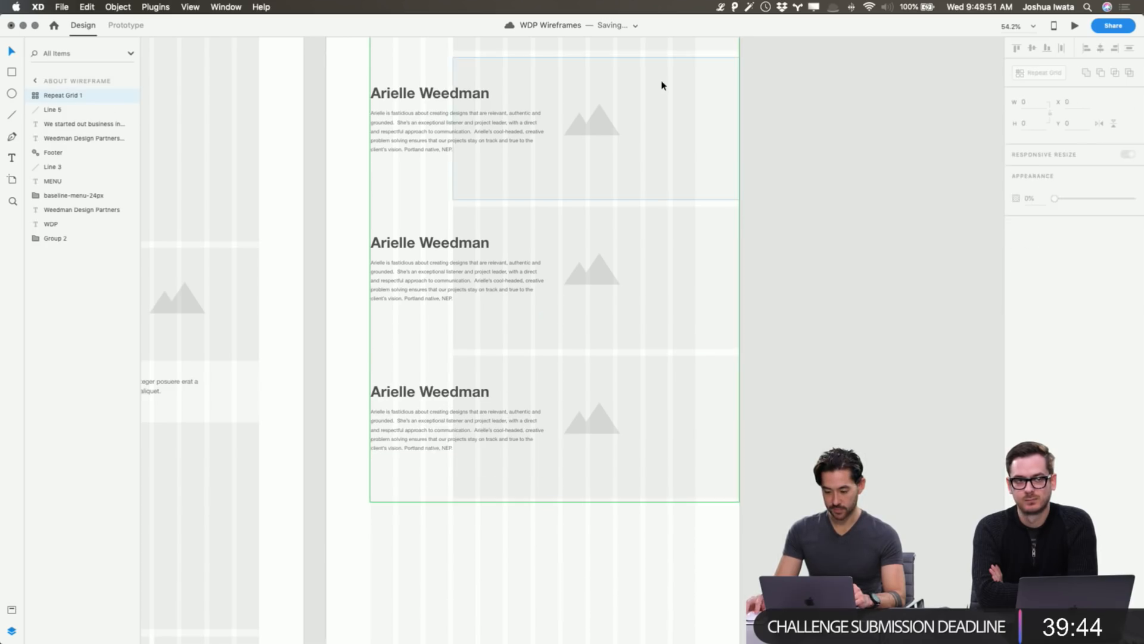
scroll(769, 141, "up", 4)
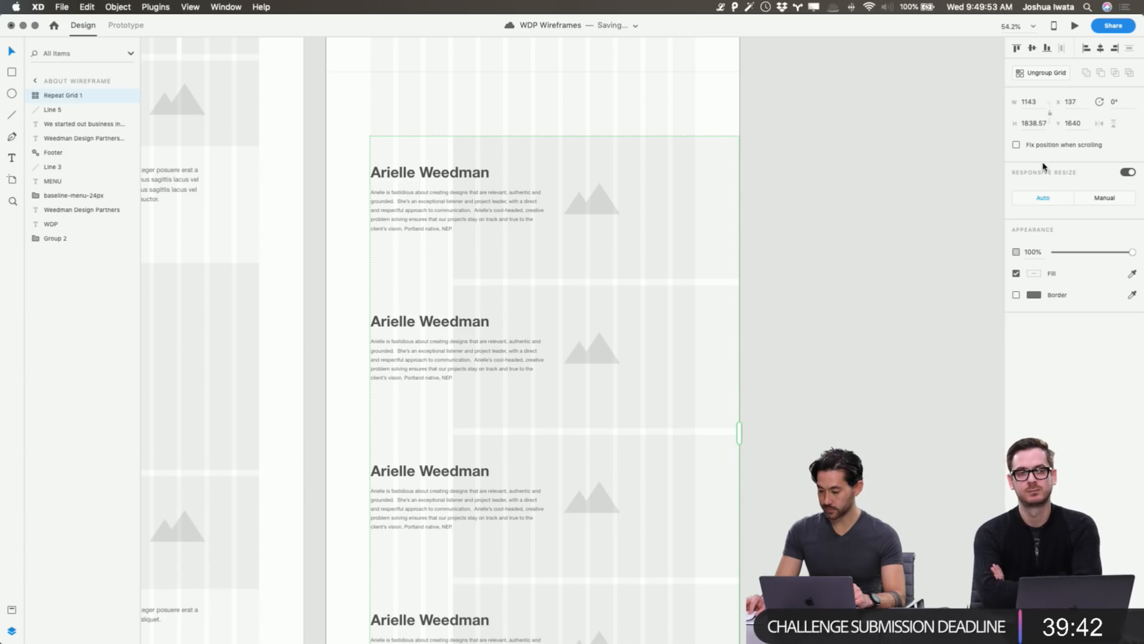
left_click(1044, 73)
left_click(899, 194)
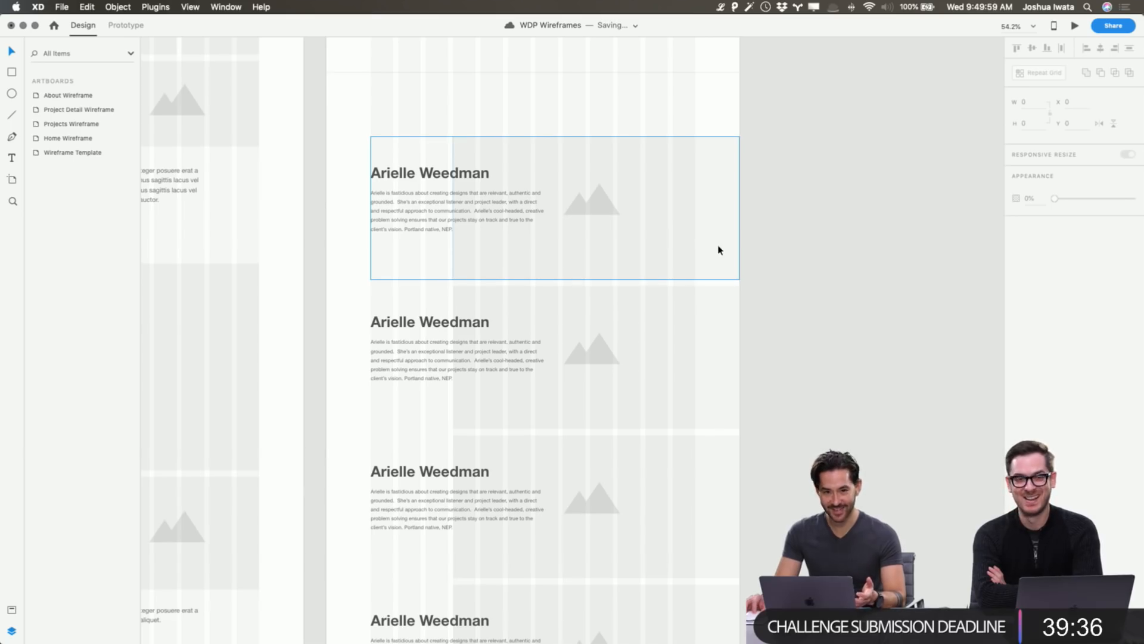
scroll(706, 242, "up", 5)
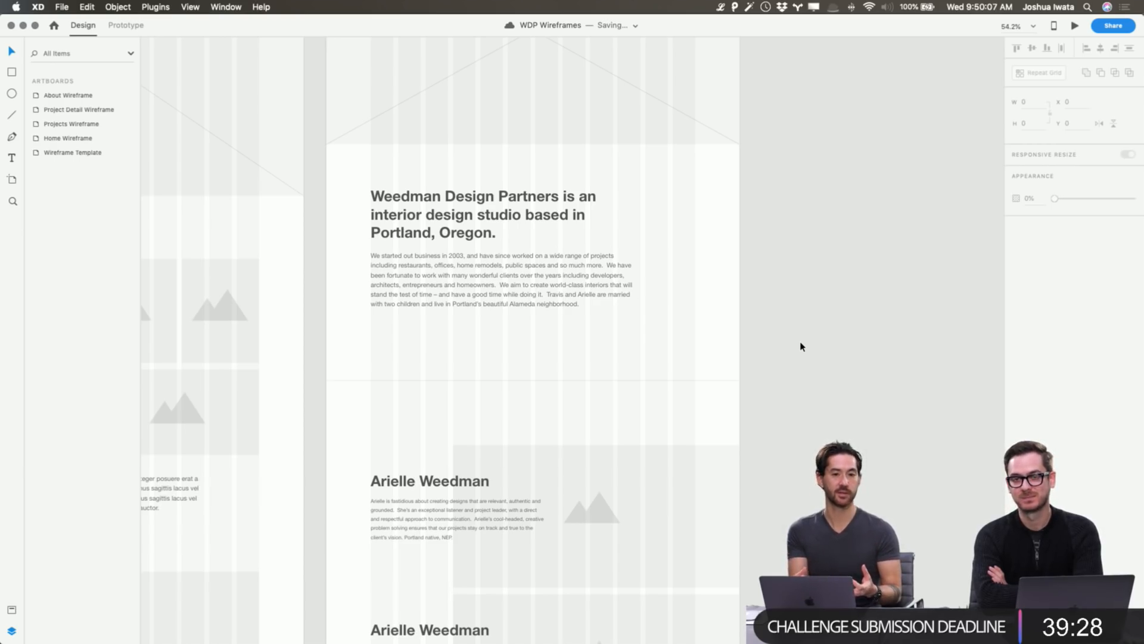
scroll(799, 345, "down", 10)
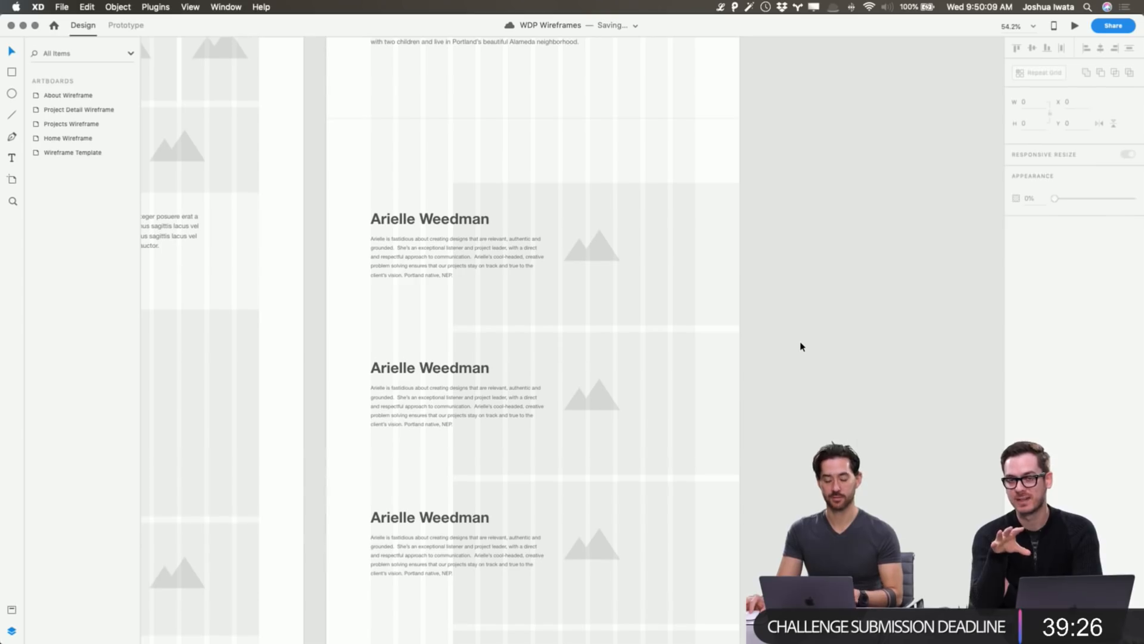
Change the second bio block's heading to the second team member's first name.
left_click(468, 221)
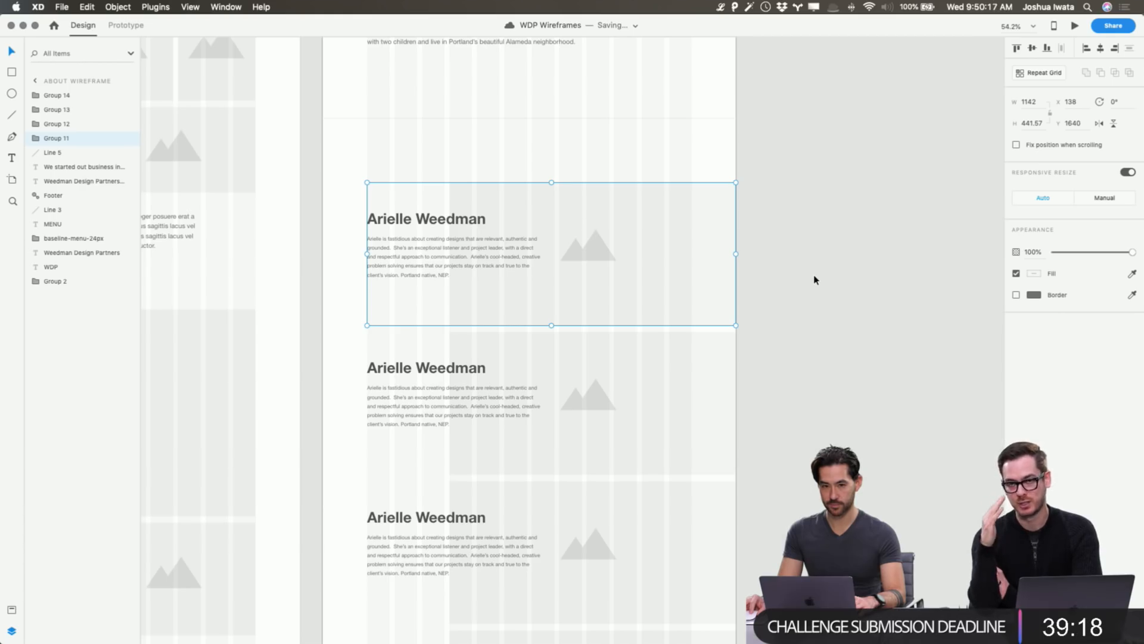
scroll(814, 280, "up", 1)
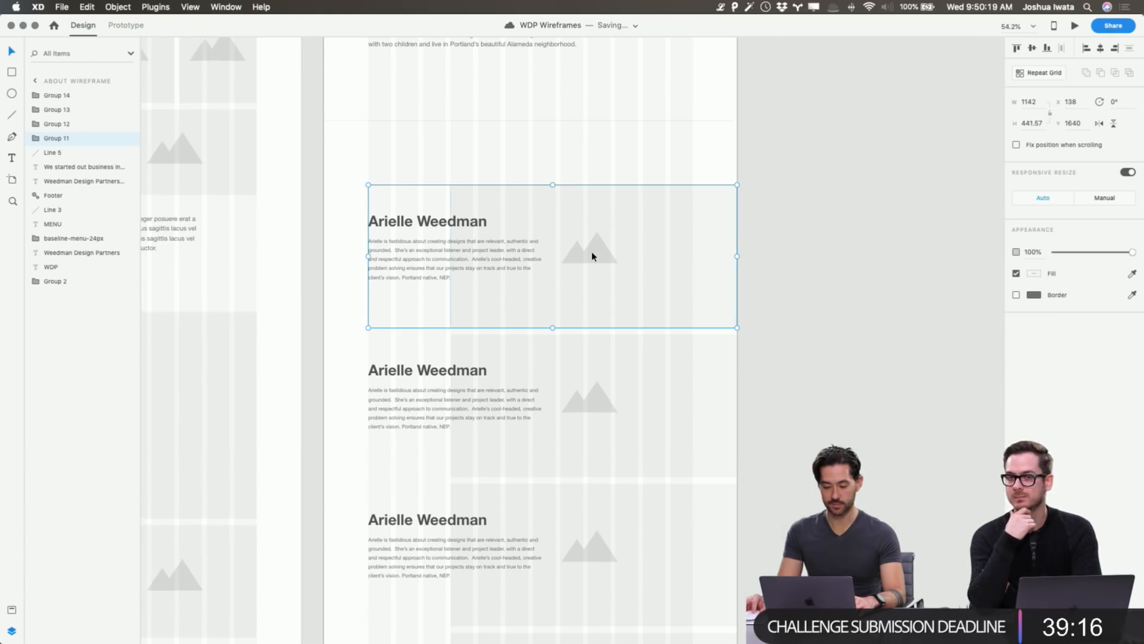
left_click(851, 367)
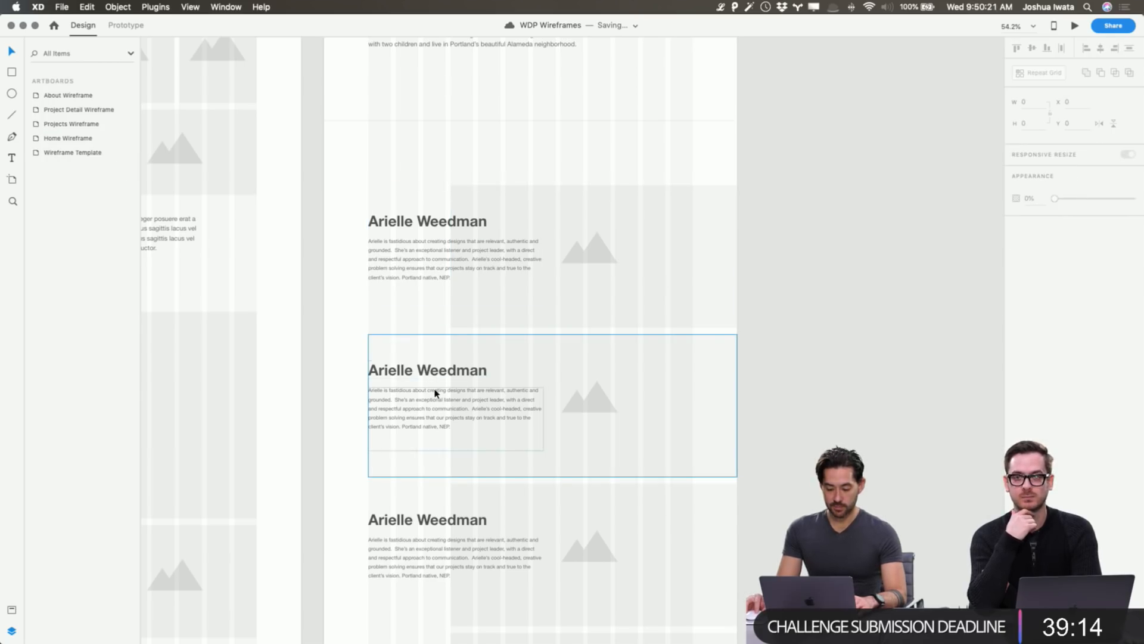
scroll(434, 394, "down", 4)
double_click(390, 257)
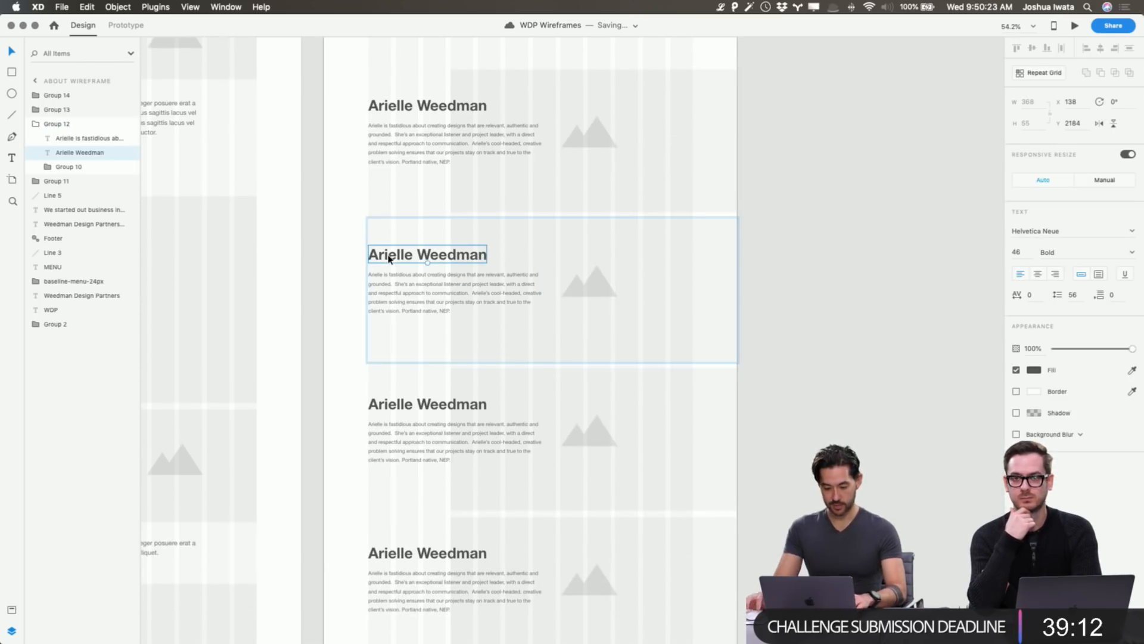
double_click(389, 256)
double_click(389, 257)
type("Travis")
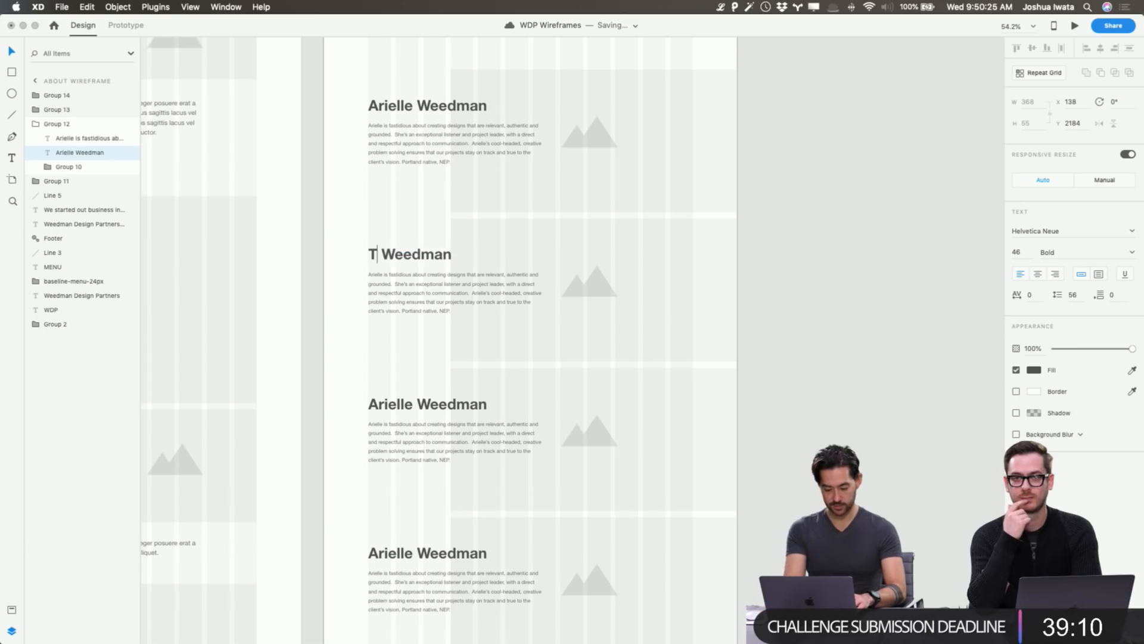
key("Escape")
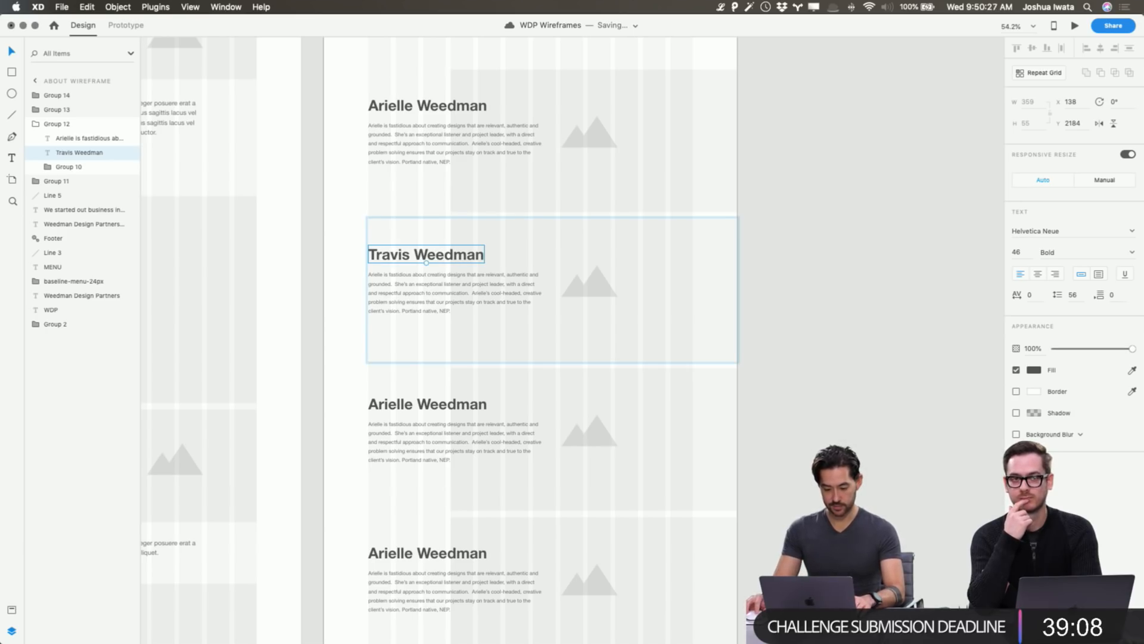
Replace the second block's paragraph with the second member's bio from clipboard history.
double_click(398, 300)
key("super+c")
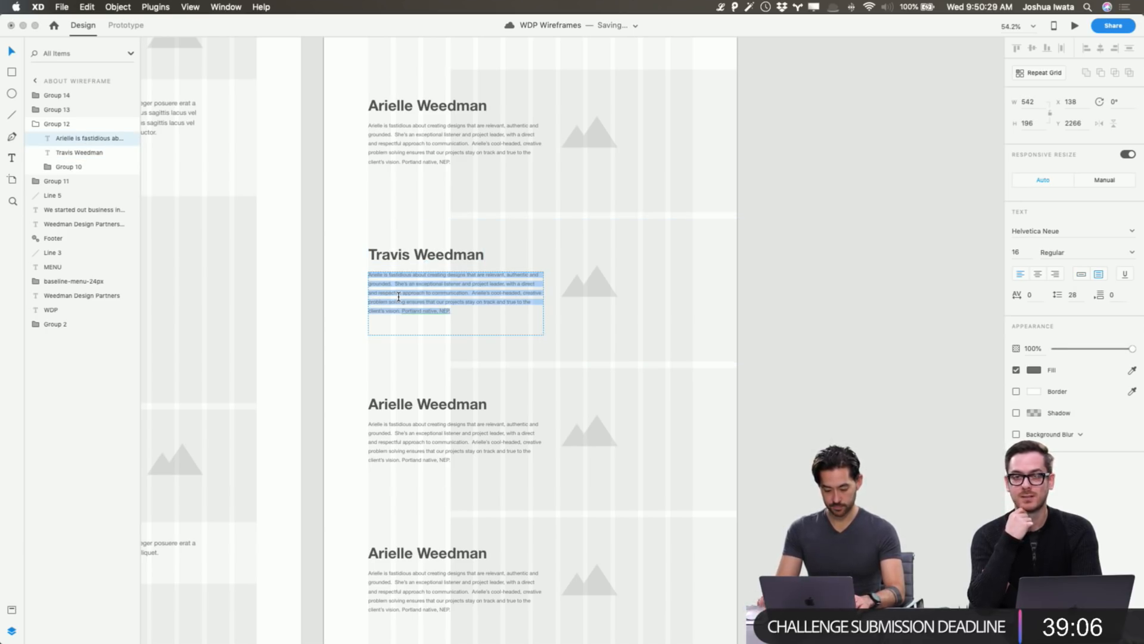
key("super+shift+v")
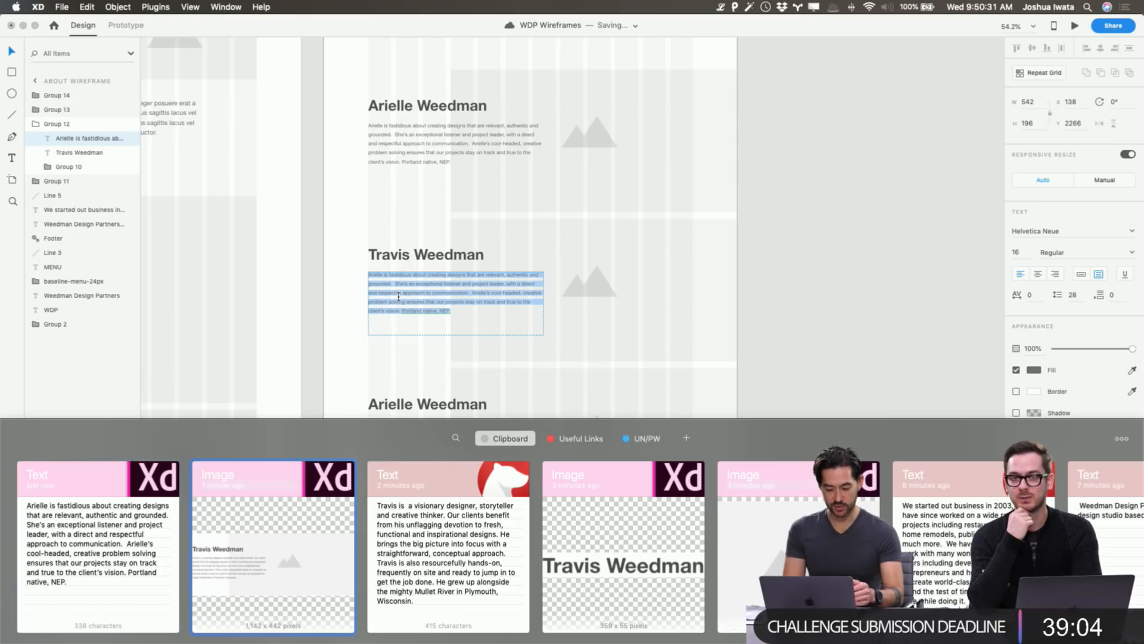
key("Right")
key("Right")
key("Return")
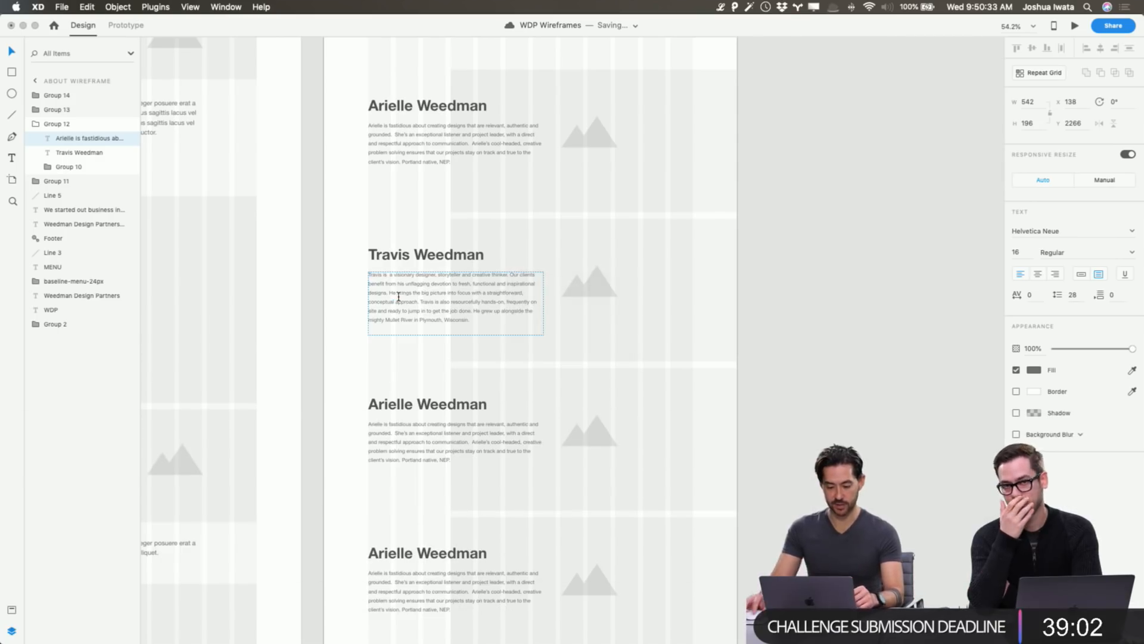
key("Escape")
key("Escape")
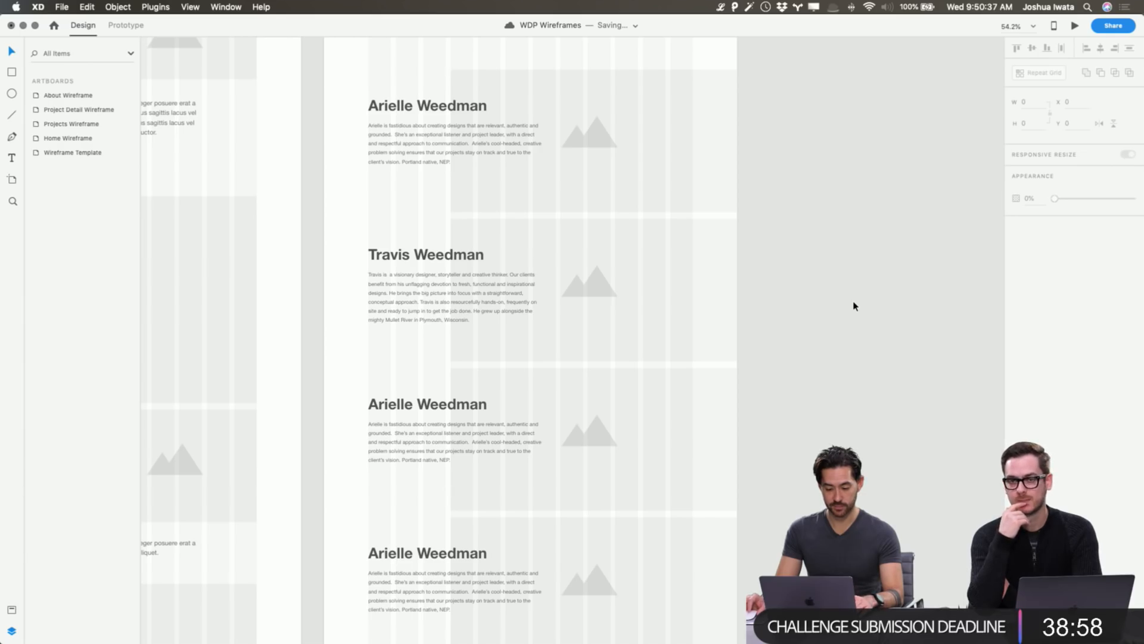
Copy the third team member's full name from the Bear note.
key("super+Tab")
scroll(732, 332, "down", 5)
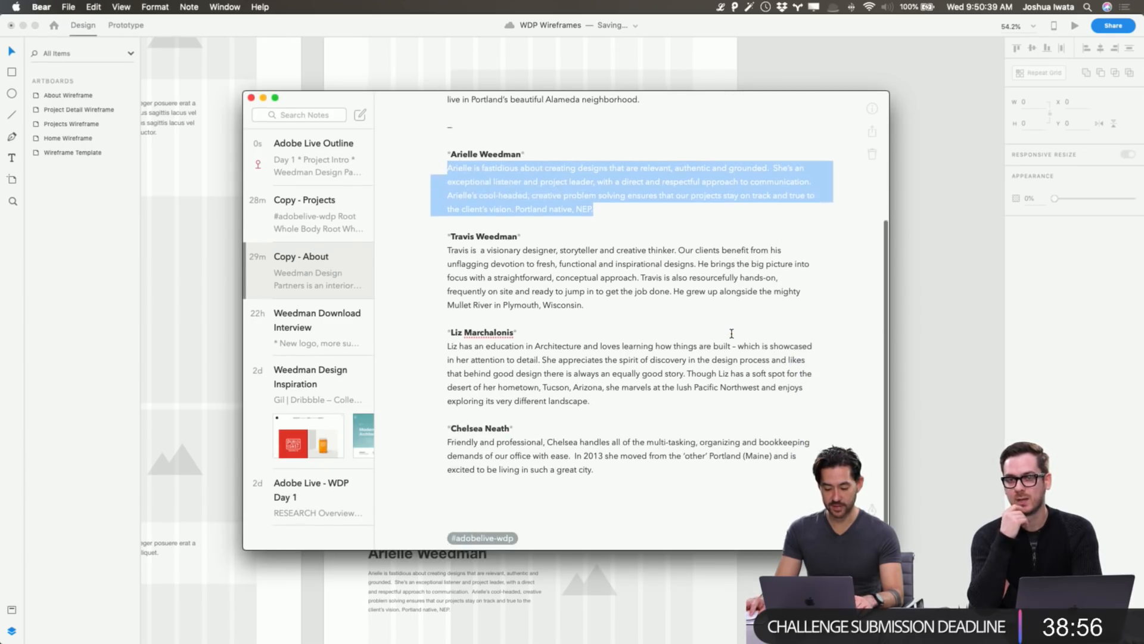
left_click_drag(593, 471, 437, 155)
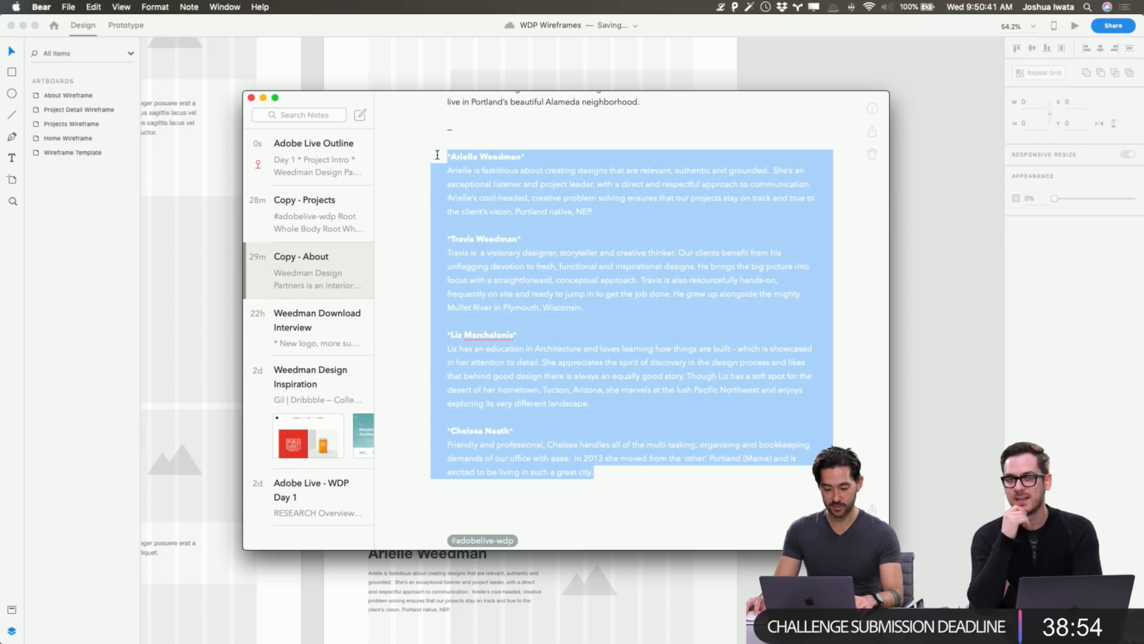
key("super+c")
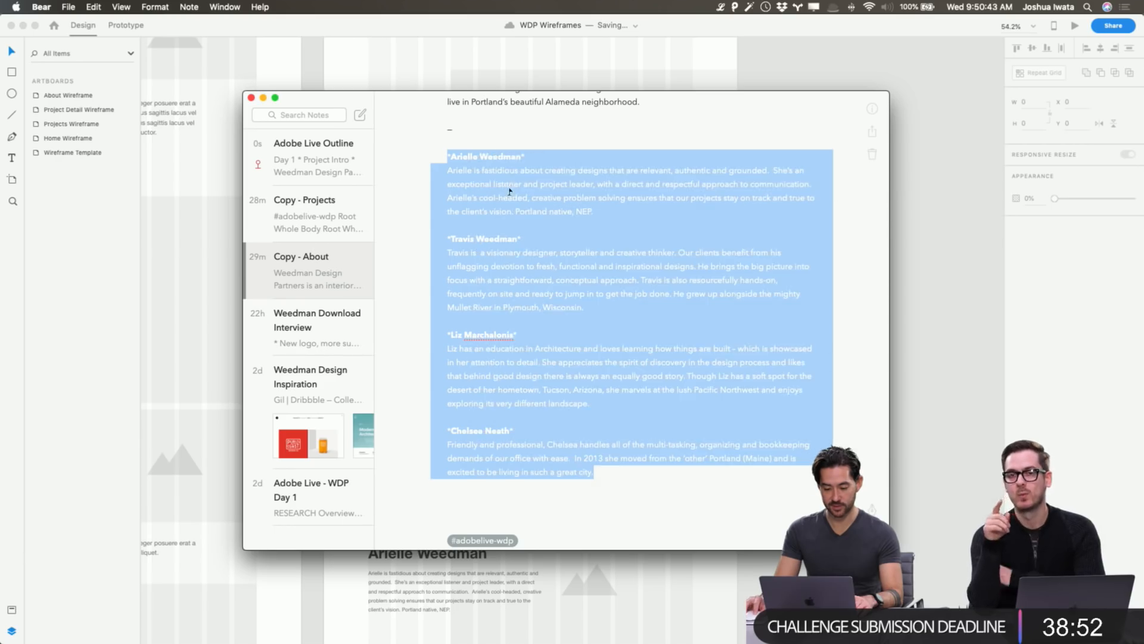
key("super+Tab")
scroll(644, 363, "down", 3)
key("super+Tab")
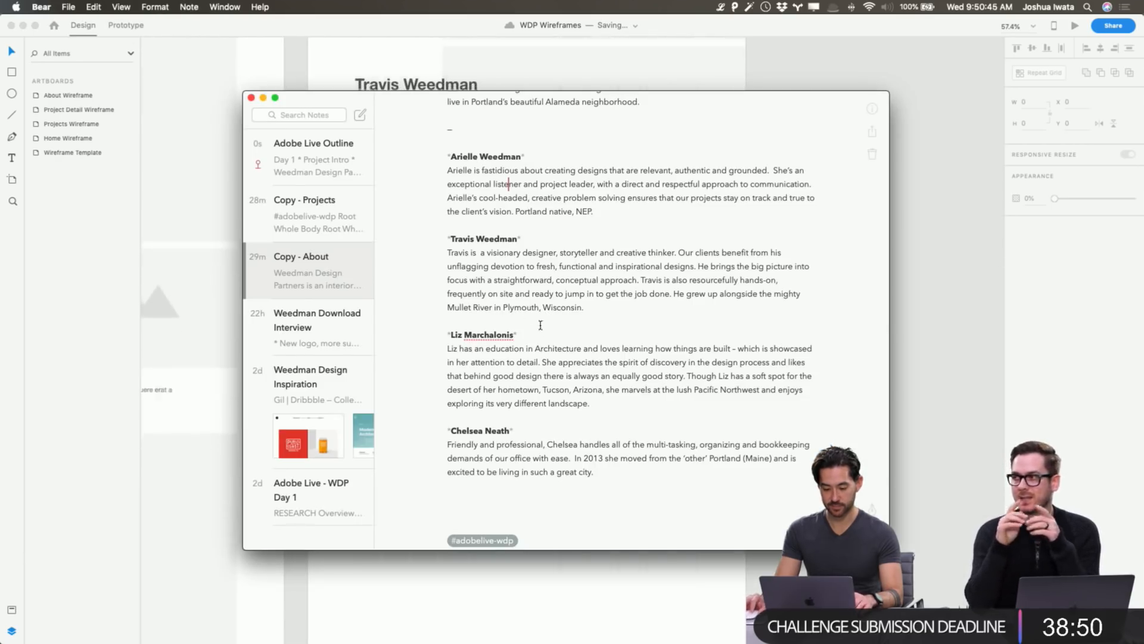
double_click(496, 335)
left_click_drag(509, 339, 450, 335)
key("super+c")
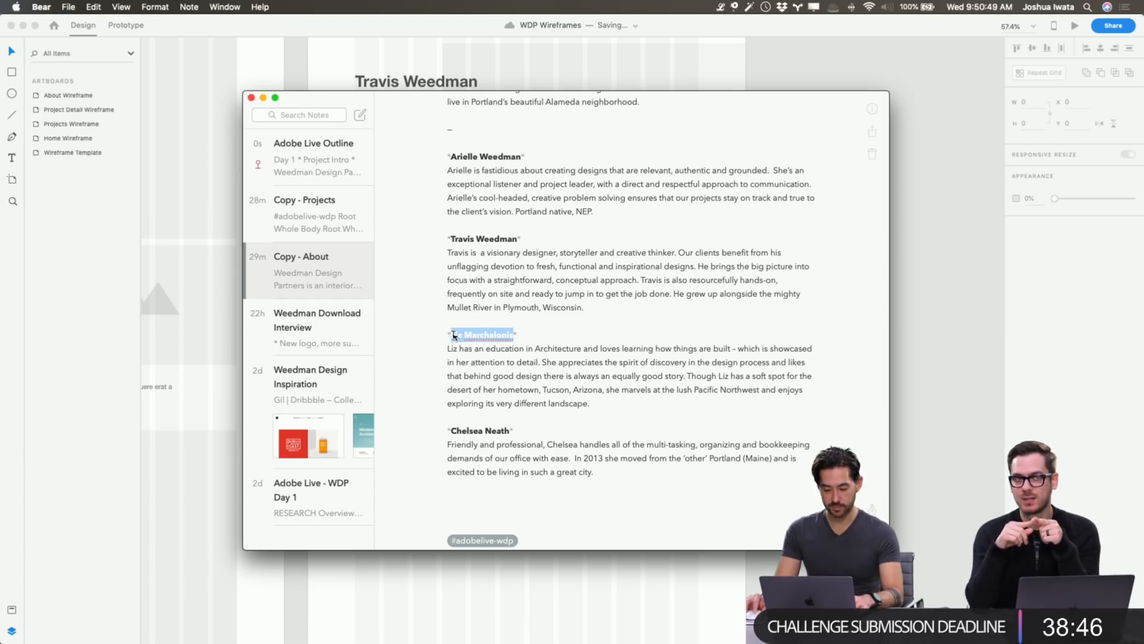
key("super+Tab")
Paste the third member's name over the third bio block's heading.
double_click(442, 241)
double_click(442, 241)
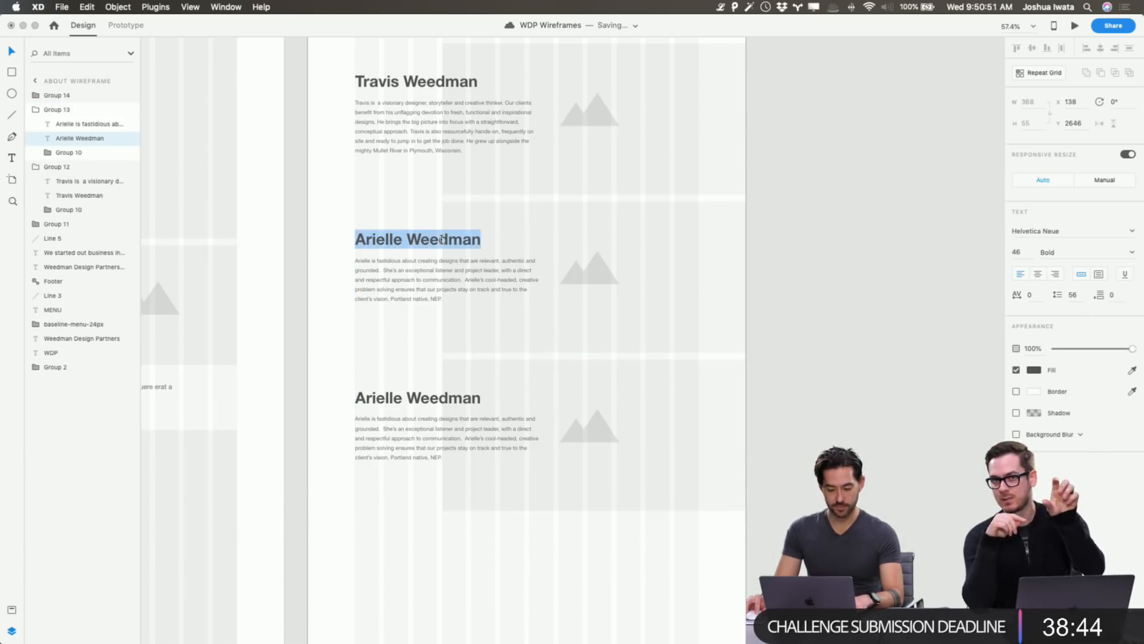
key("super+v")
key("Escape")
Copy the third member's bio from the note and paste it over the third block's paragraph.
key("super+Tab")
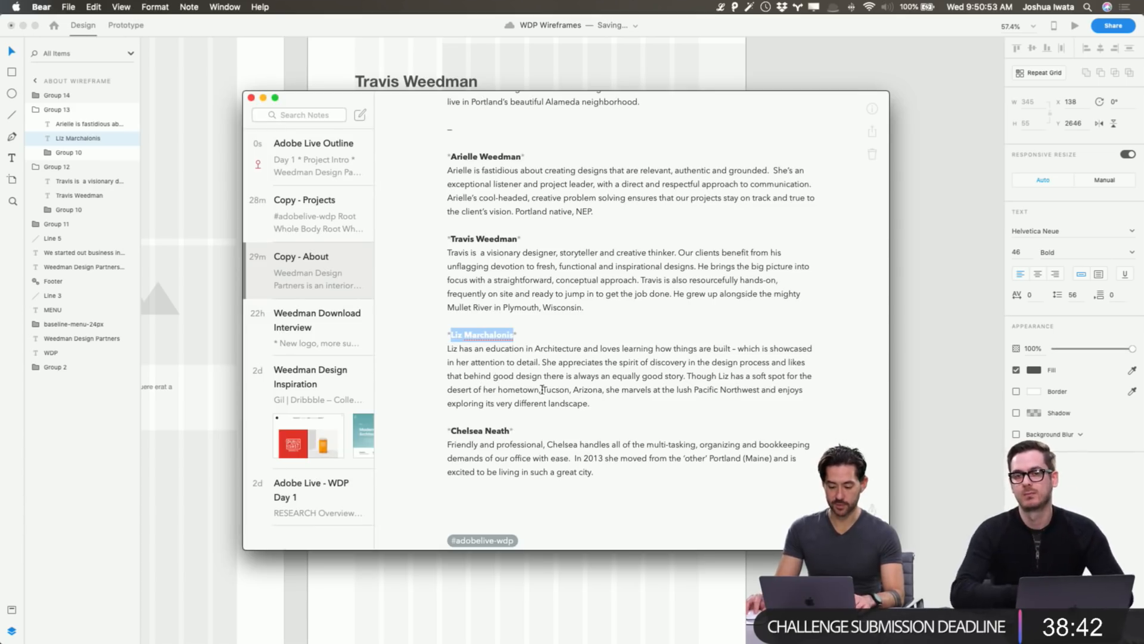
left_click_drag(590, 403, 422, 344)
key("super+c")
key("super+Tab")
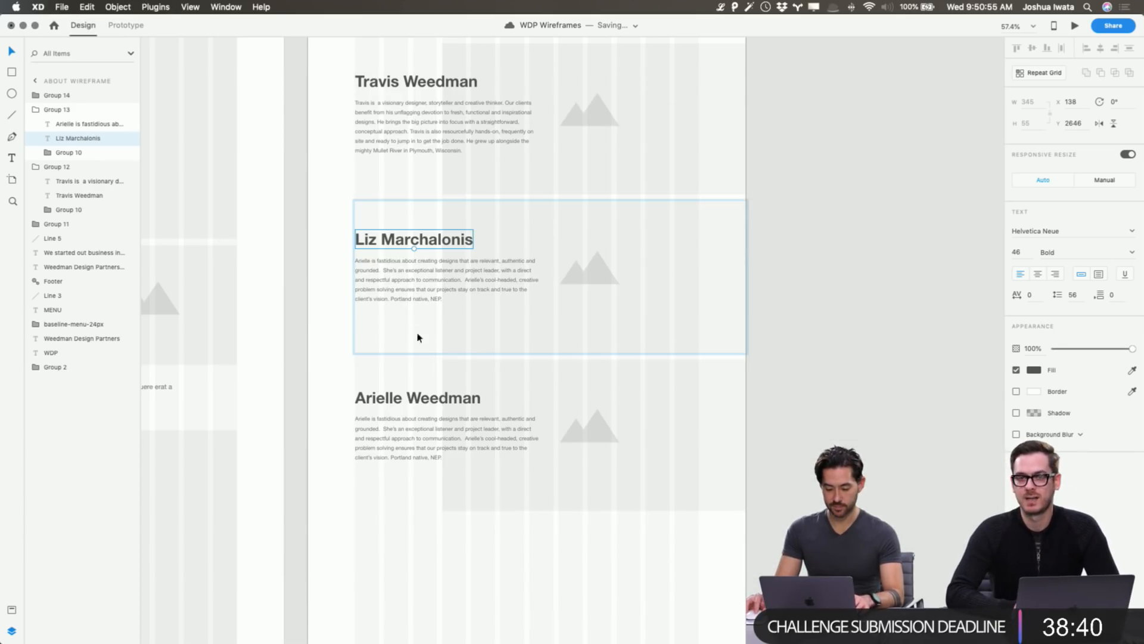
double_click(416, 281)
key("super+a")
key("super+v")
key("Escape")
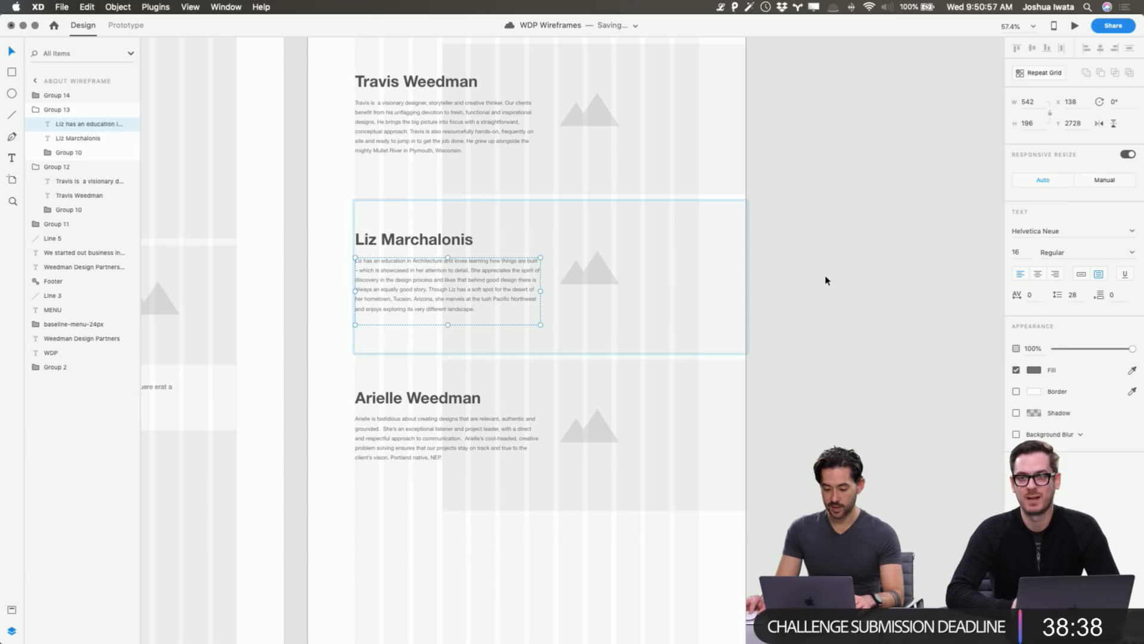
left_click(785, 320)
Select the fourth team member's name in the note and return to XD.
key("super+Tab")
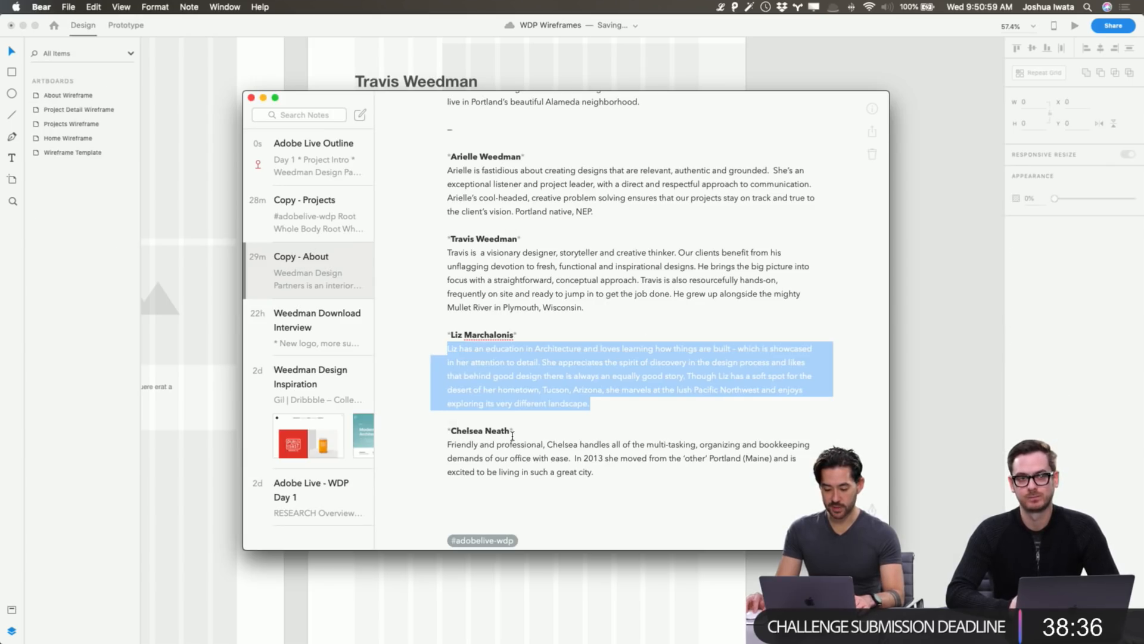
left_click_drag(512, 432, 451, 431)
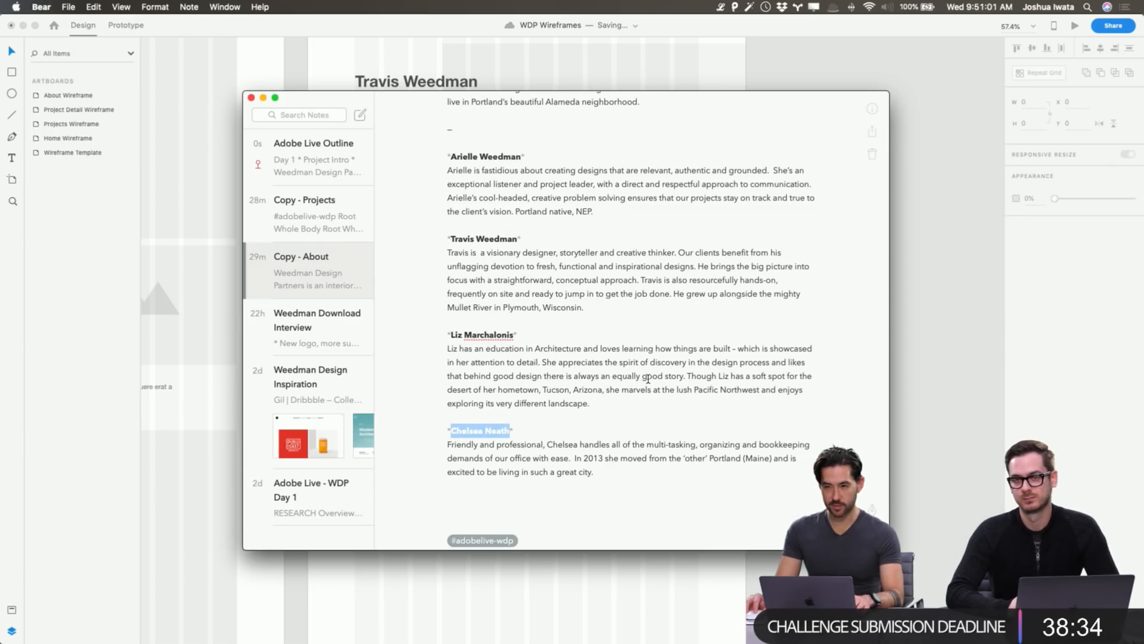
key("super+Tab")
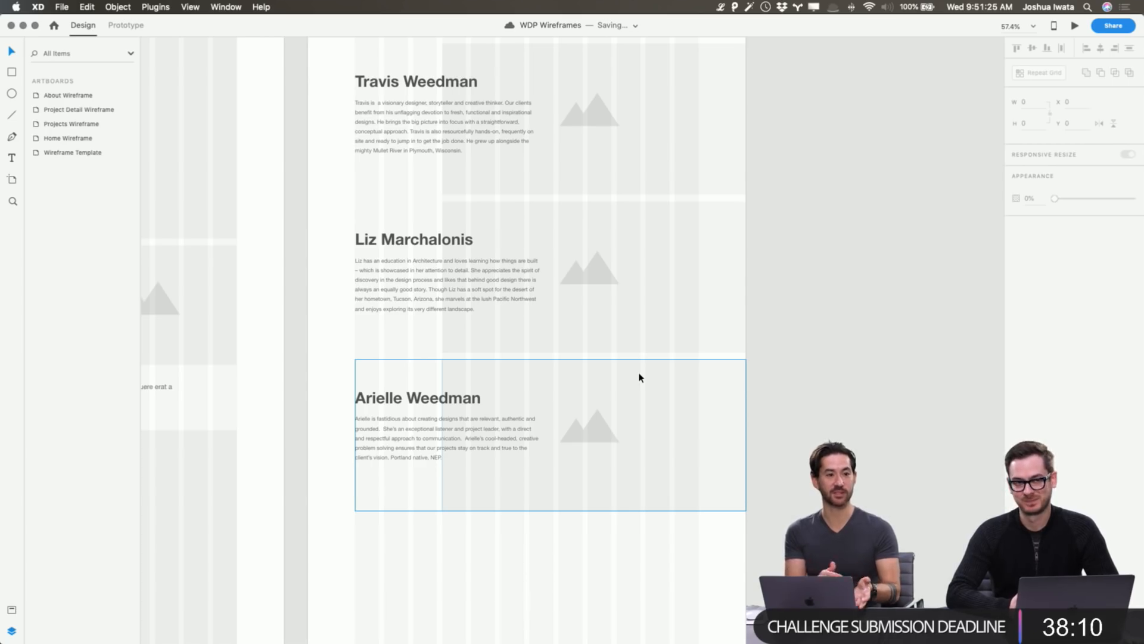
Replace the fourth bio's heading with the fourth team member's name from the notes.
scroll(639, 377, "right", 1)
key("super+Tab")
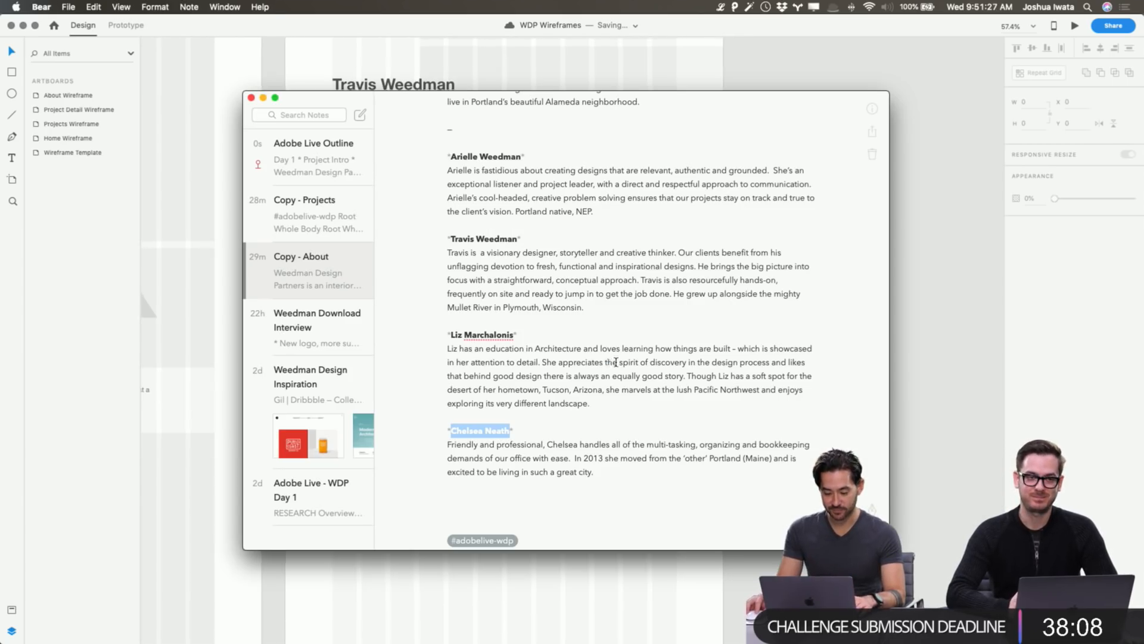
key("super+Tab")
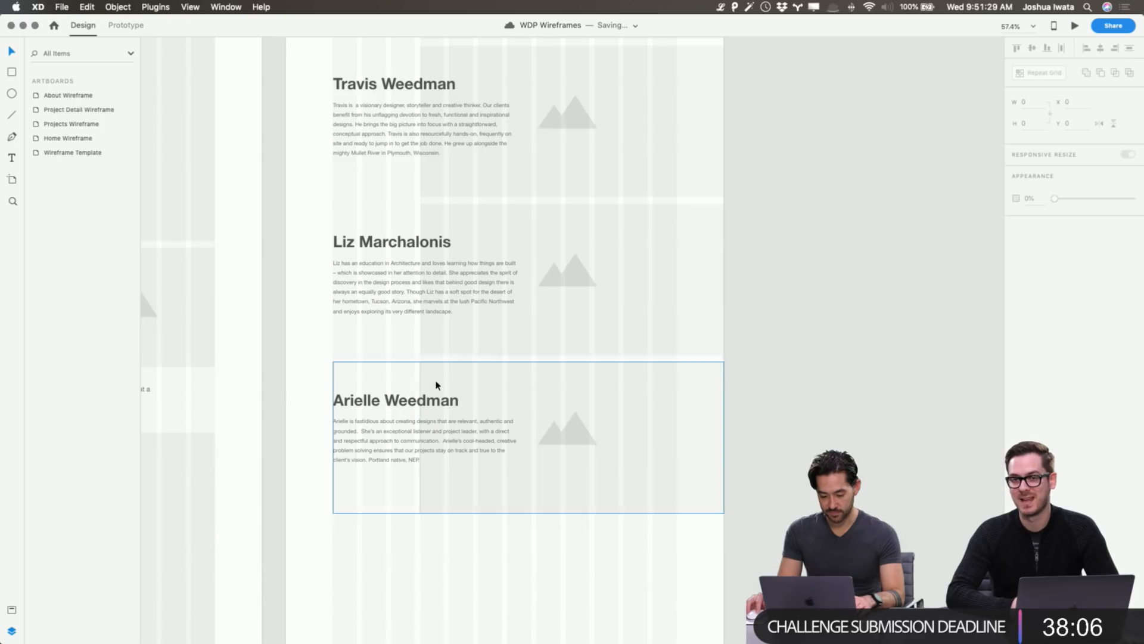
double_click(409, 398)
double_click(408, 397)
key("super+v")
Copy the fourth team member's bio paragraph from the notes and paste it into the fourth bio.
key("super+Tab")
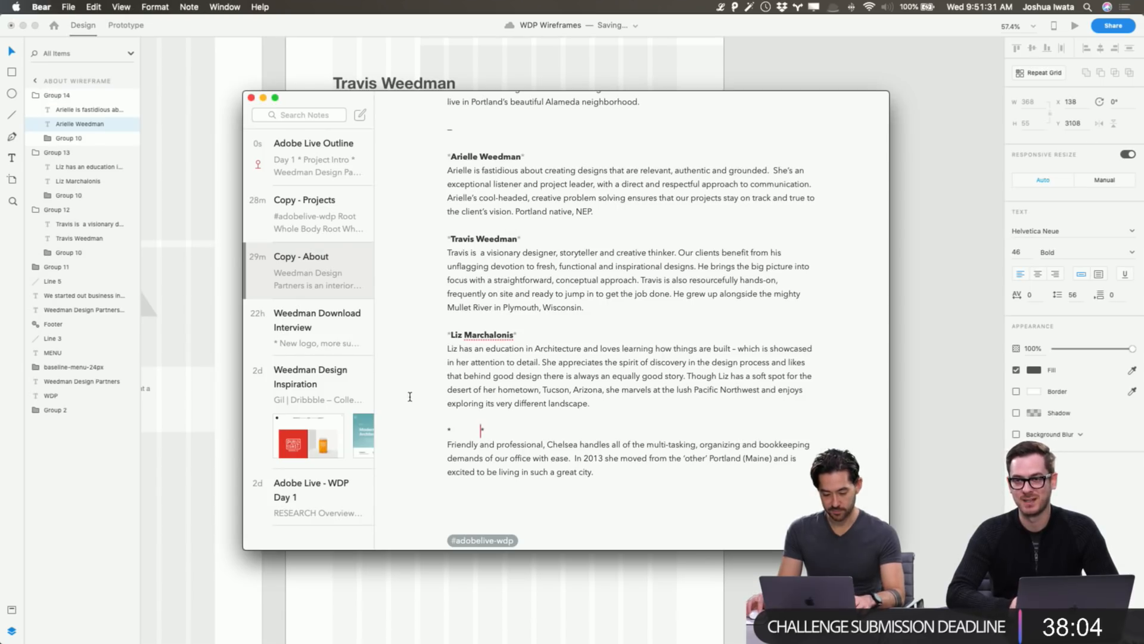
key("super+v")
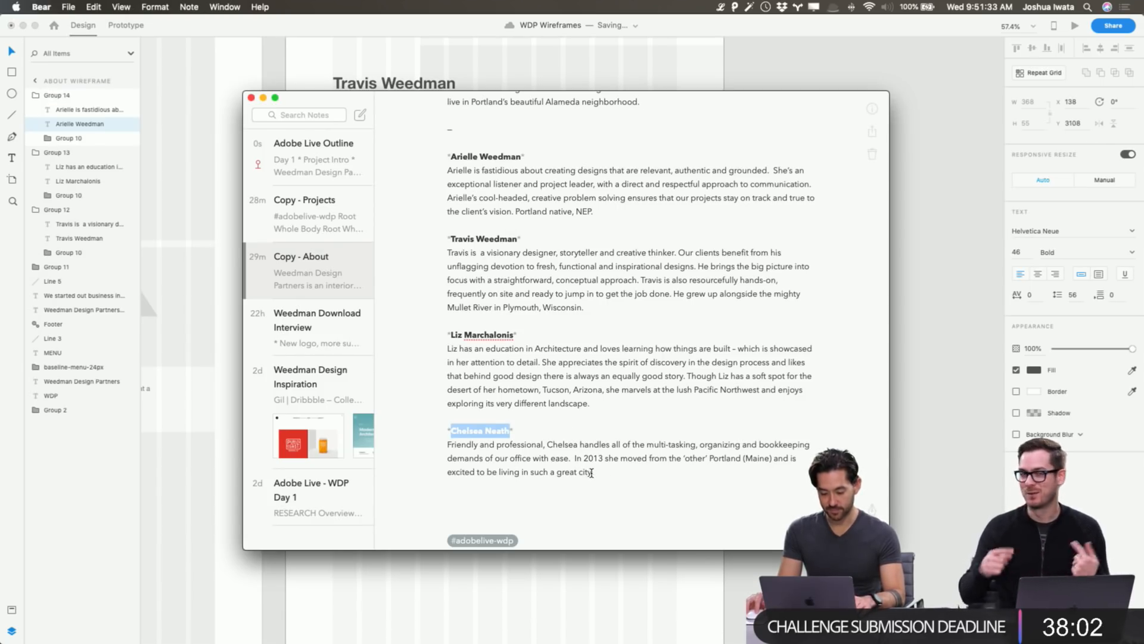
left_click_drag(599, 474, 448, 444)
key("super+c")
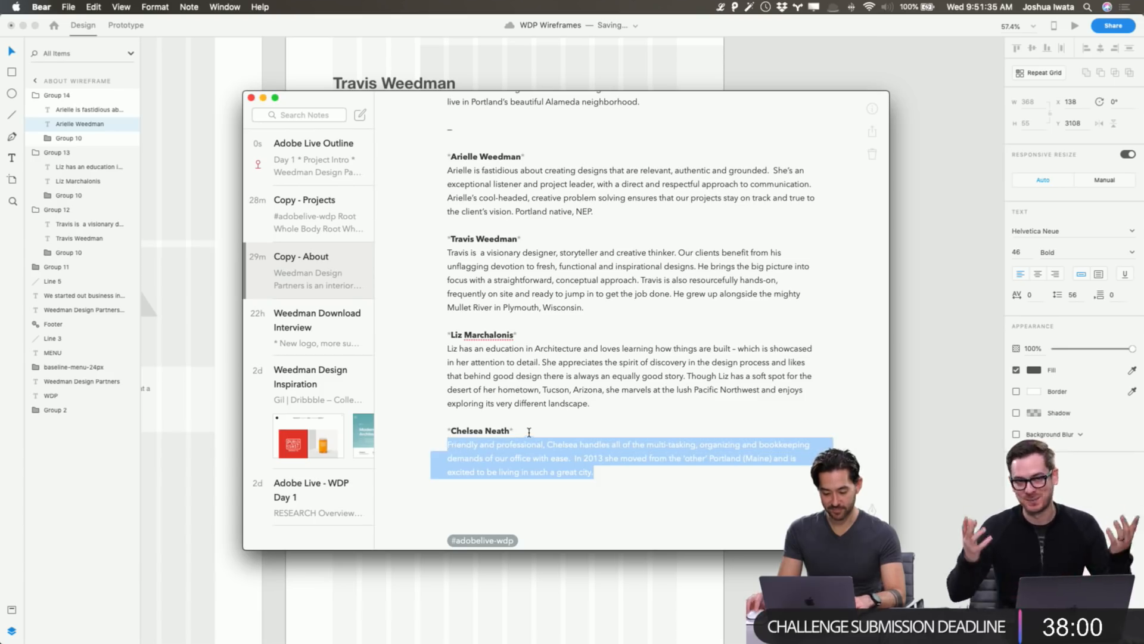
key("super+Tab")
key("Escape")
left_click(448, 428)
double_click(448, 428)
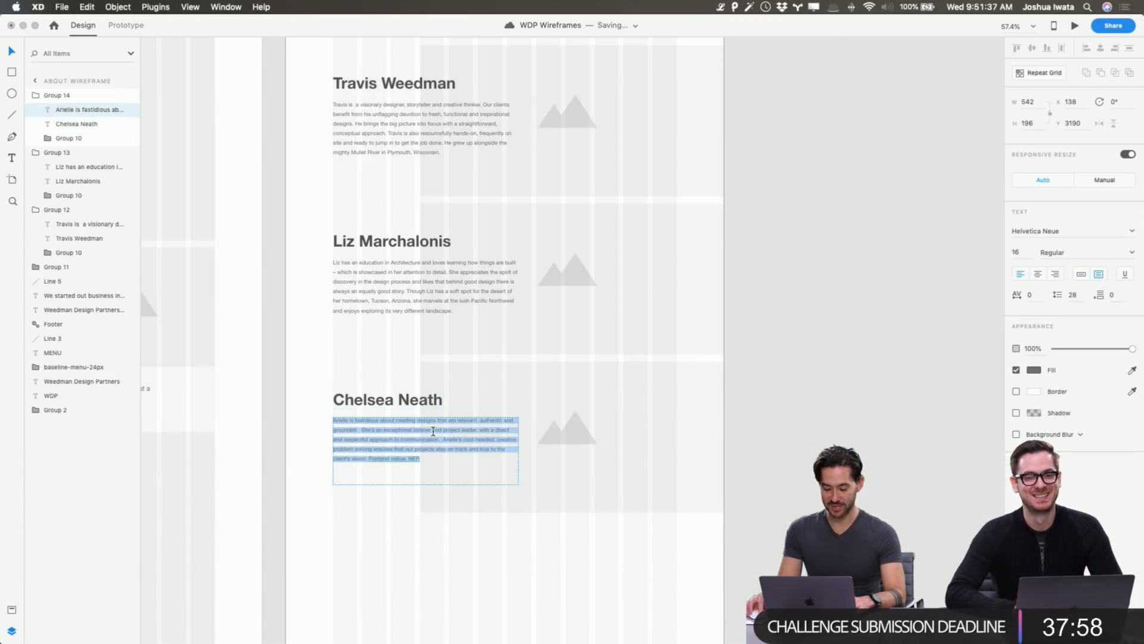
key("super+v")
key("Escape")
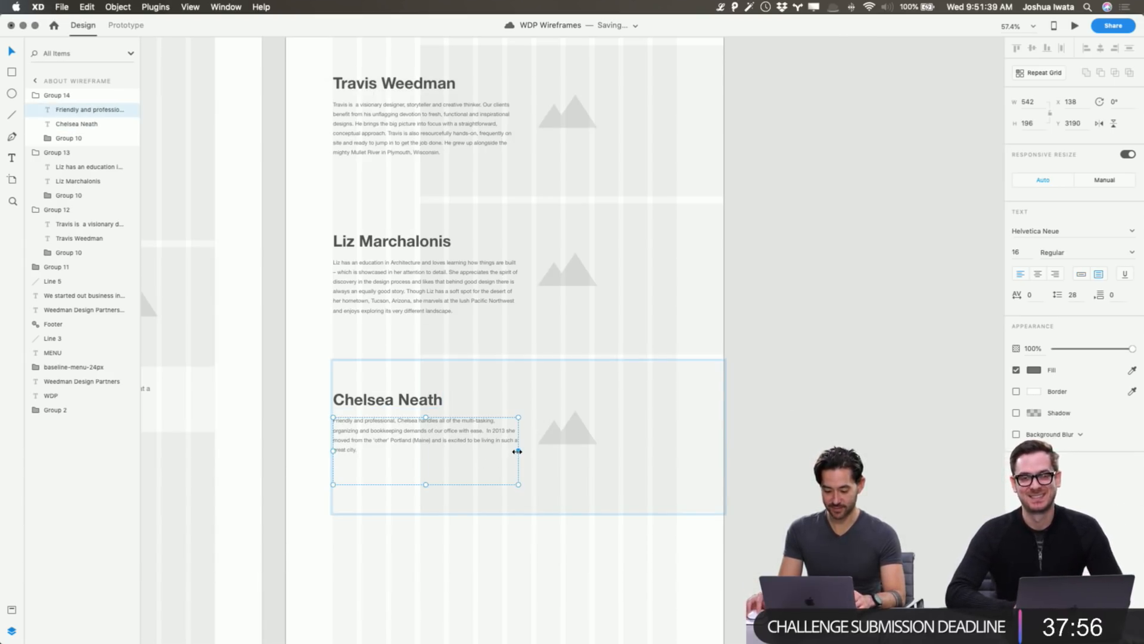
Narrow the new bio paragraph's text box so it wraps like the other bios.
left_click_drag(517, 451, 507, 452)
left_click(830, 388)
left_click(505, 438)
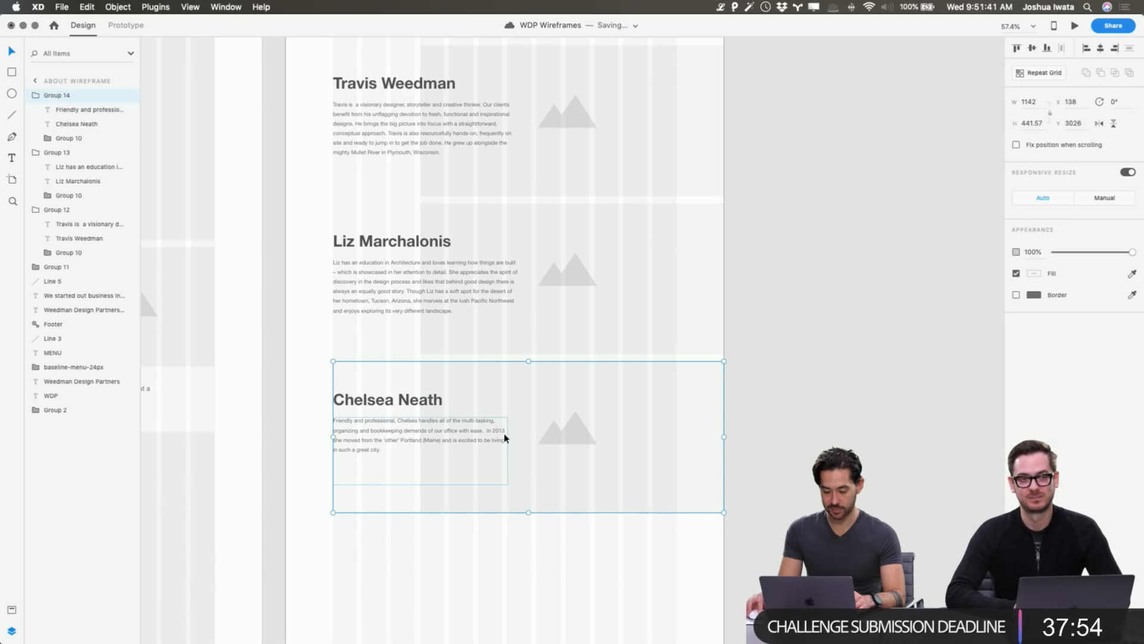
left_click(889, 332)
scroll(876, 332, "up", 5)
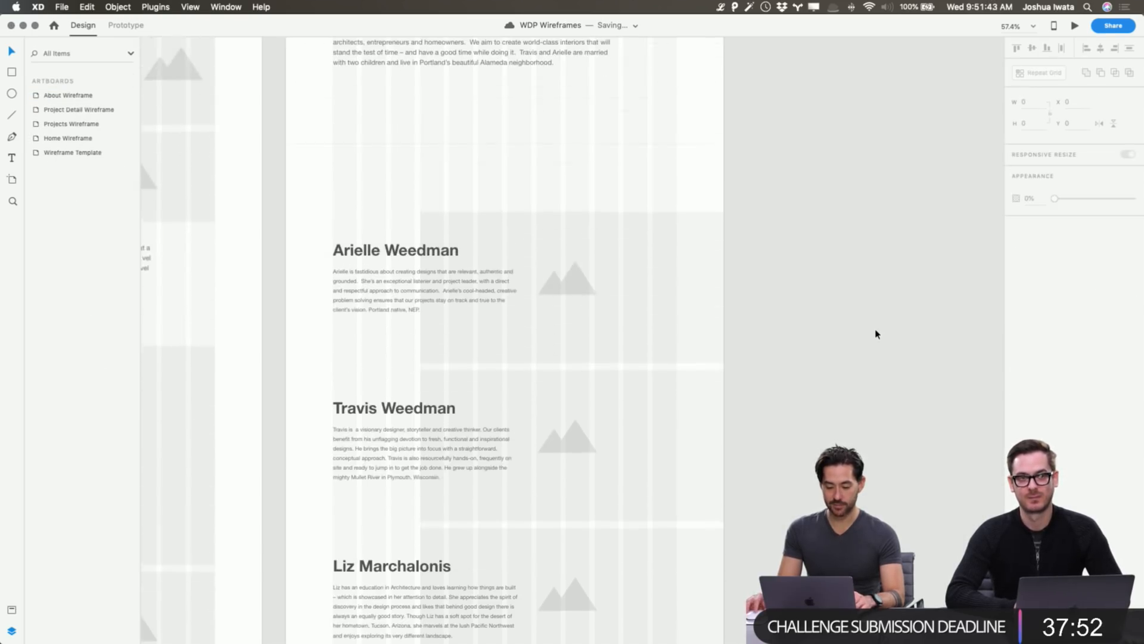
Move the About Wireframe's footer up directly beneath the last team bio.
scroll(876, 332, "up", 10)
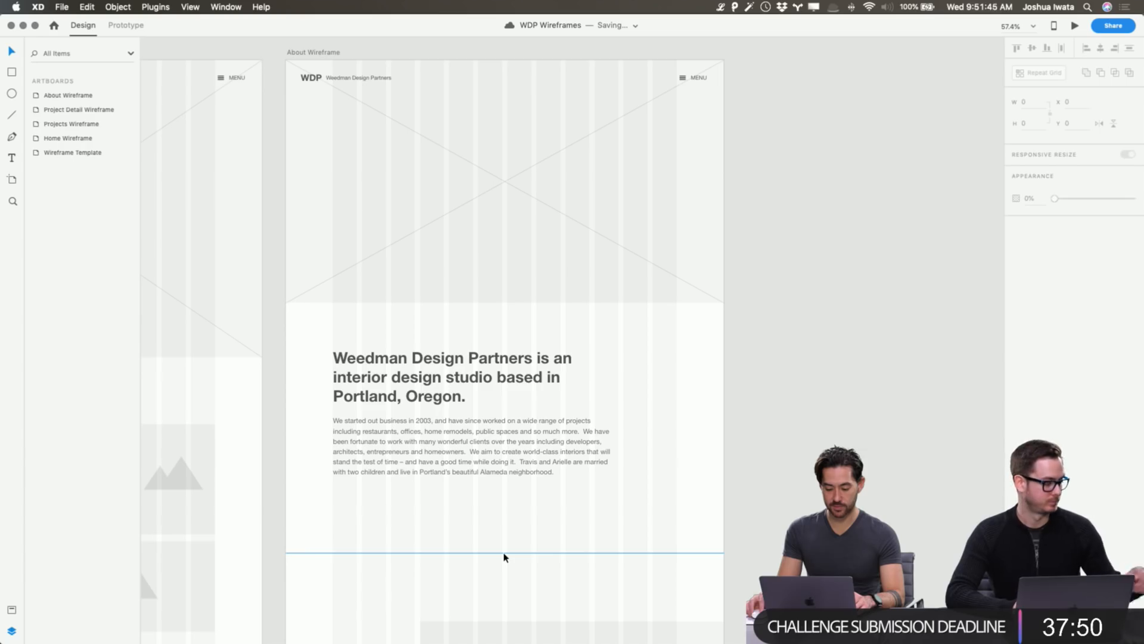
left_click(504, 557)
scroll(504, 556, "down", 10)
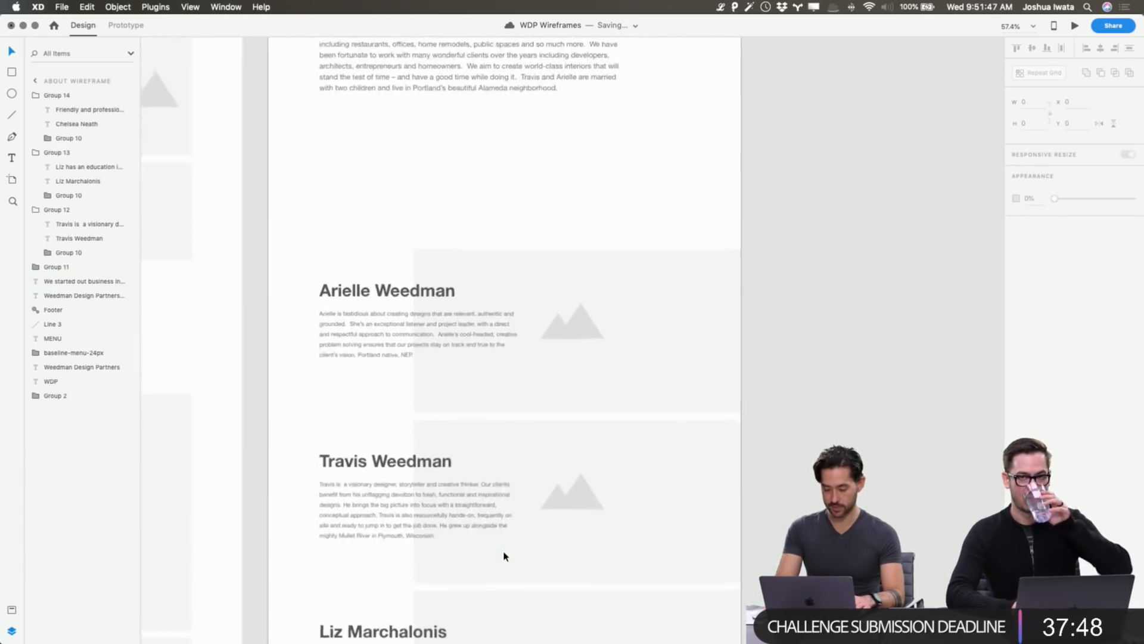
scroll(504, 556, "down", 5)
left_click_drag(484, 286, 603, 521)
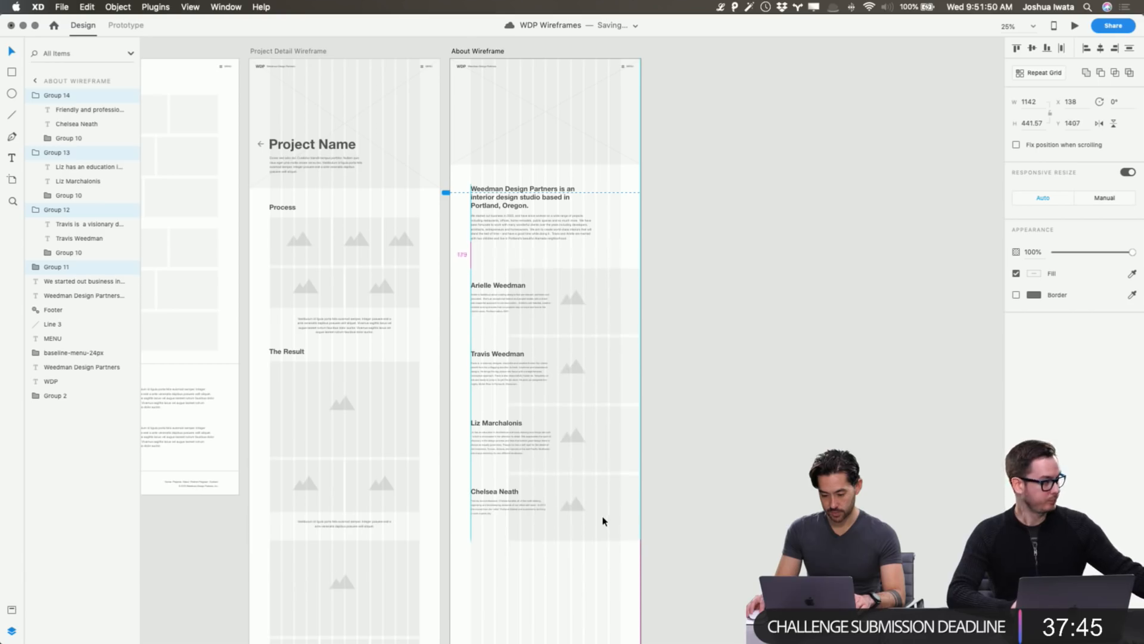
left_click(646, 446)
scroll(525, 118, "up", 3)
left_click(483, 107)
scroll(561, 298, "down", 2)
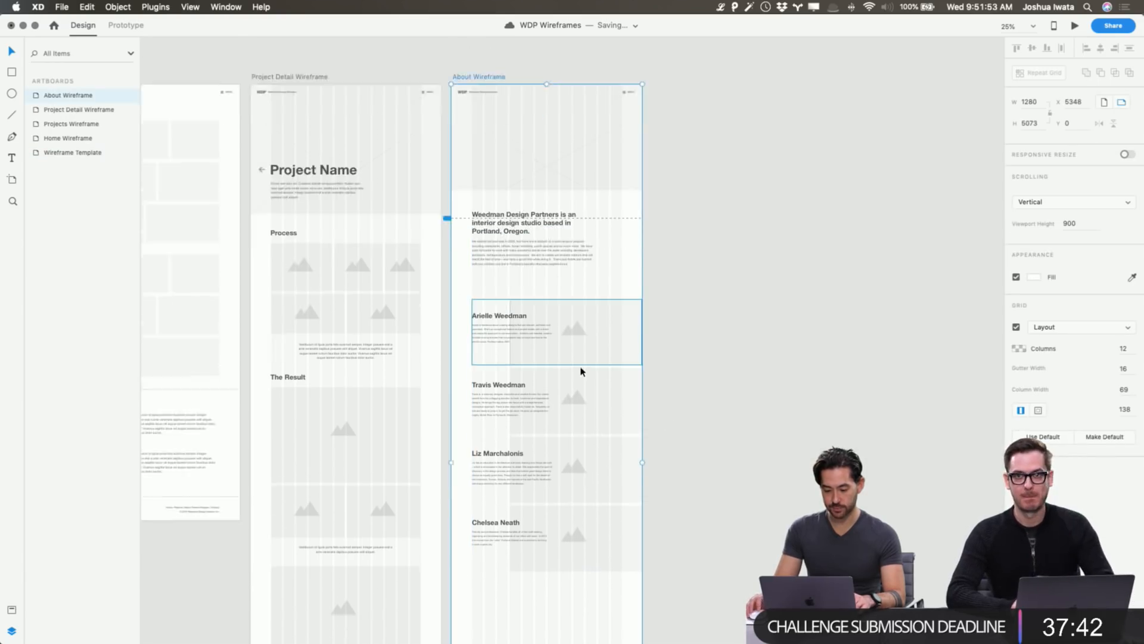
scroll(581, 368, "down", 5)
scroll(581, 368, "up", 1)
key("super+grave")
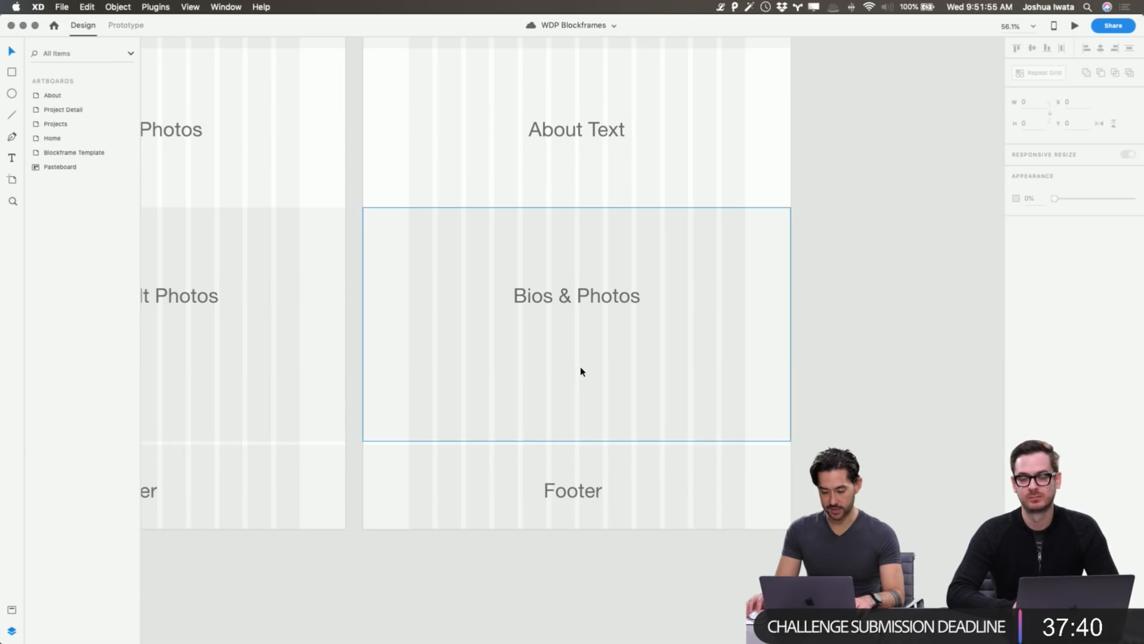
key("super+grave")
key("super+grave")
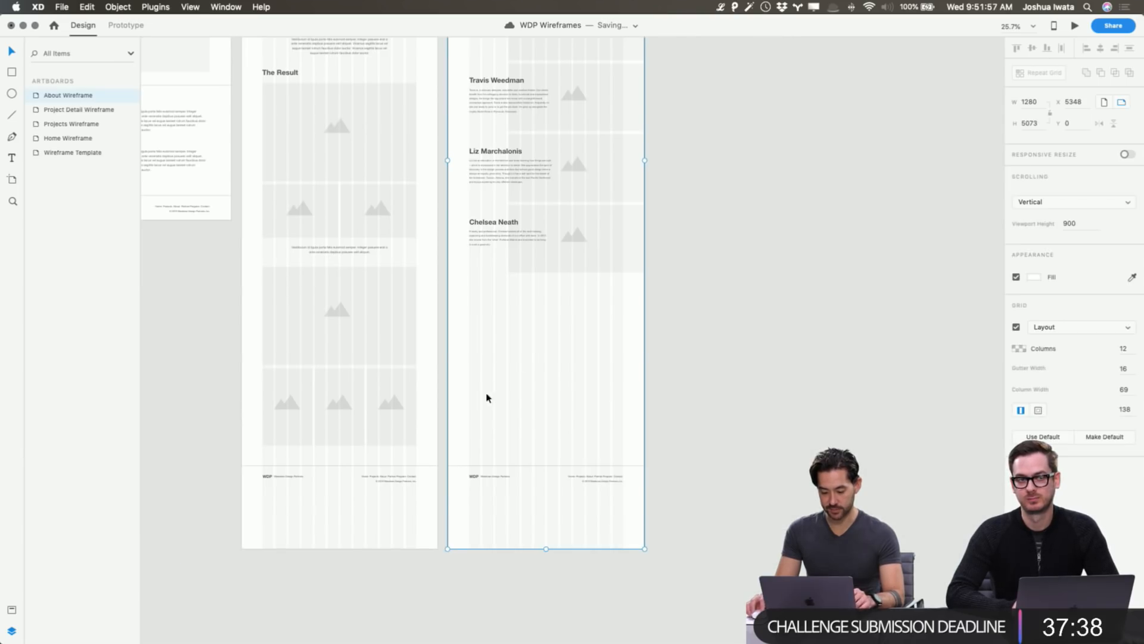
left_click_drag(488, 396, 618, 521)
left_click_drag(618, 477, 618, 313)
Drag the About Wireframe artboard's bottom edge up so it ends at the footer.
scroll(614, 286, "up", 10)
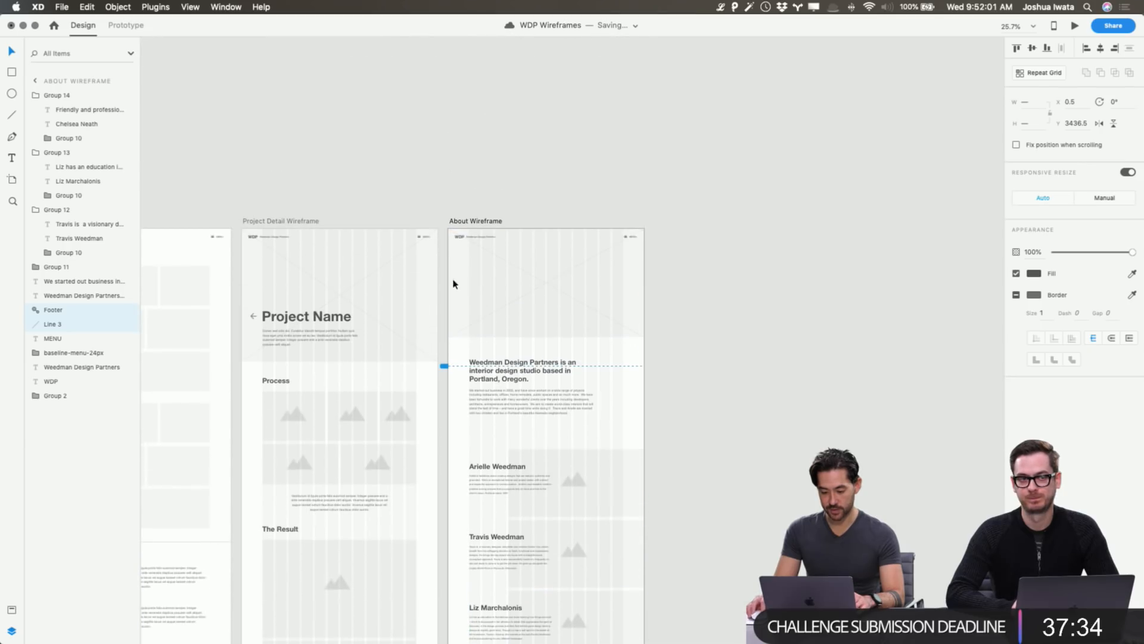
left_click(467, 225)
scroll(534, 366, "down", 9)
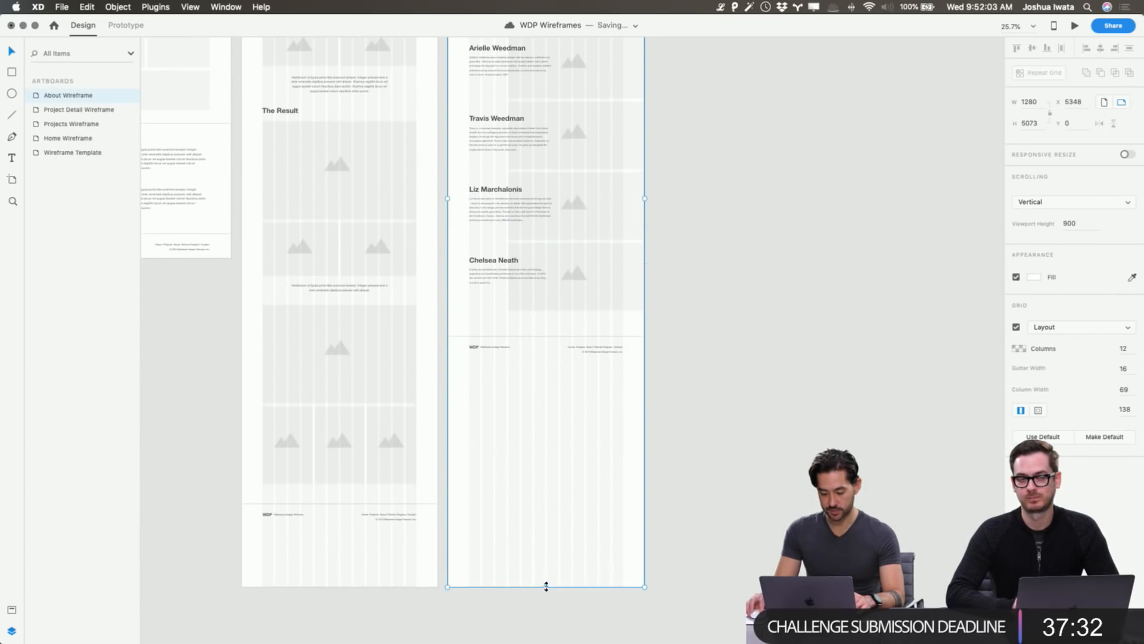
left_click_drag(546, 587, 572, 361)
left_click(702, 315)
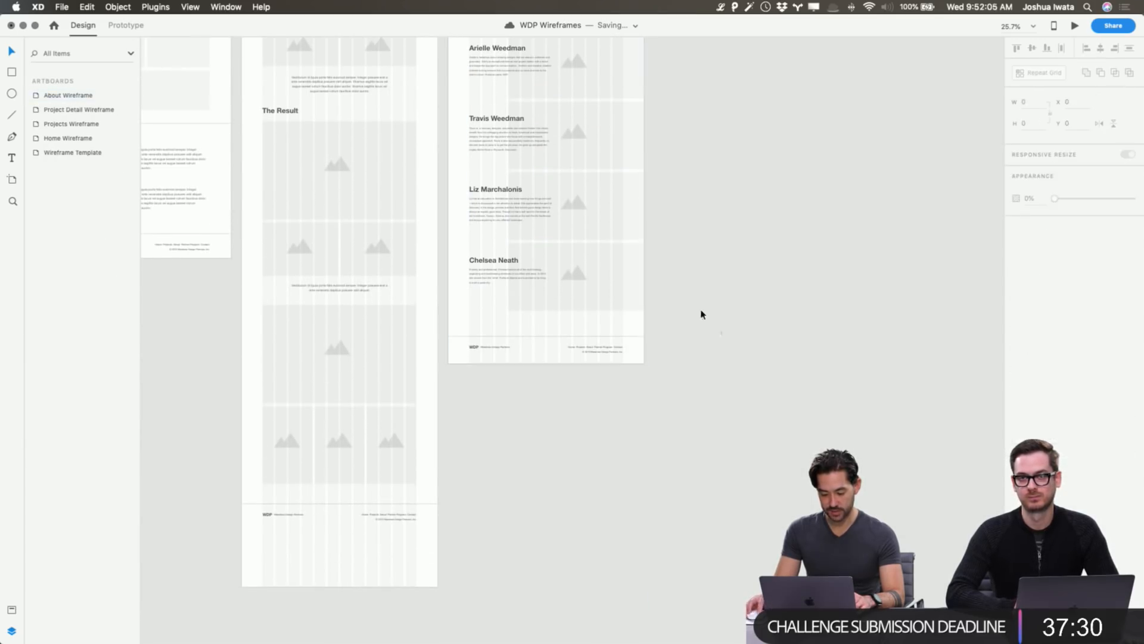
scroll(608, 204, "up", 8)
scroll(593, 214, "up", 5)
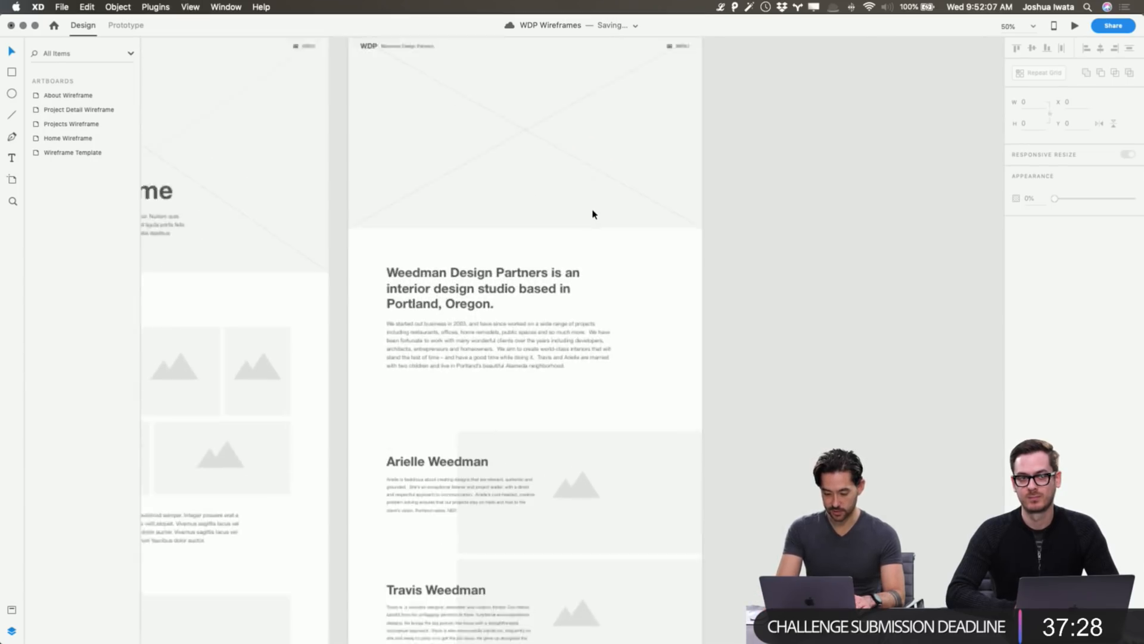
scroll(592, 213, "up", 5)
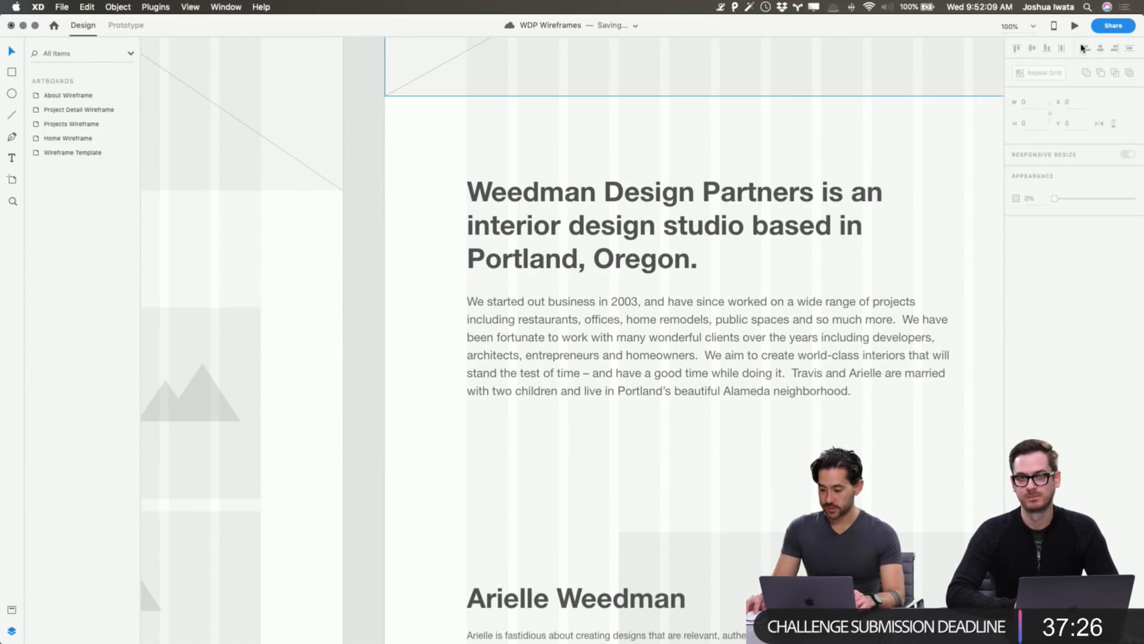
Open a desktop preview of the About Wireframe and position its window over the canvas.
left_click(1074, 25)
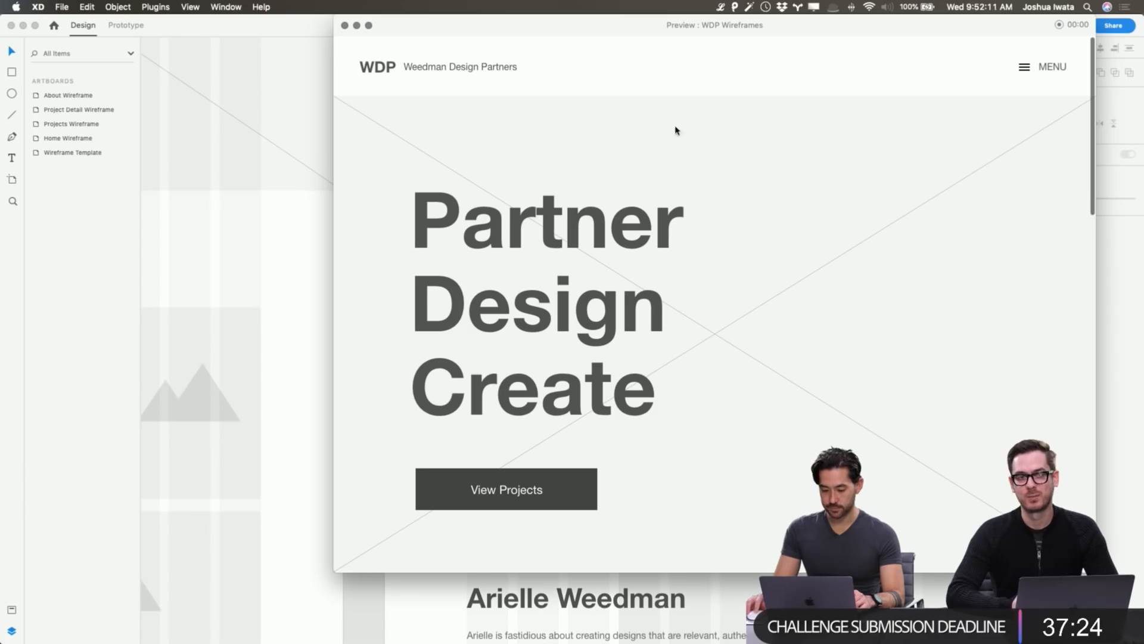
left_click(344, 25)
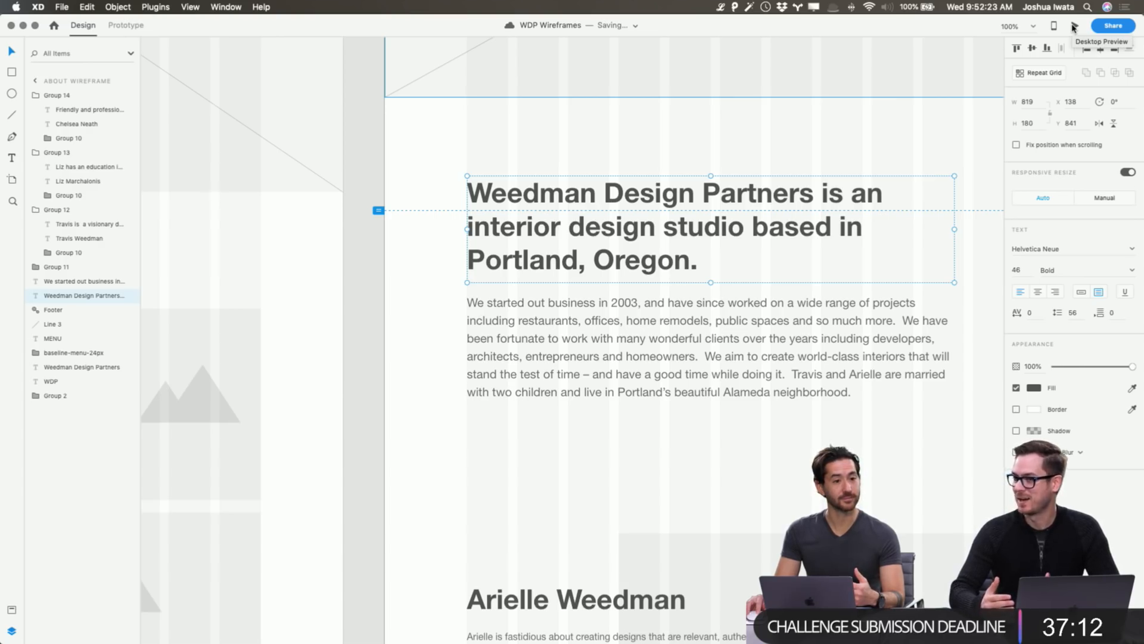
left_click(1074, 27)
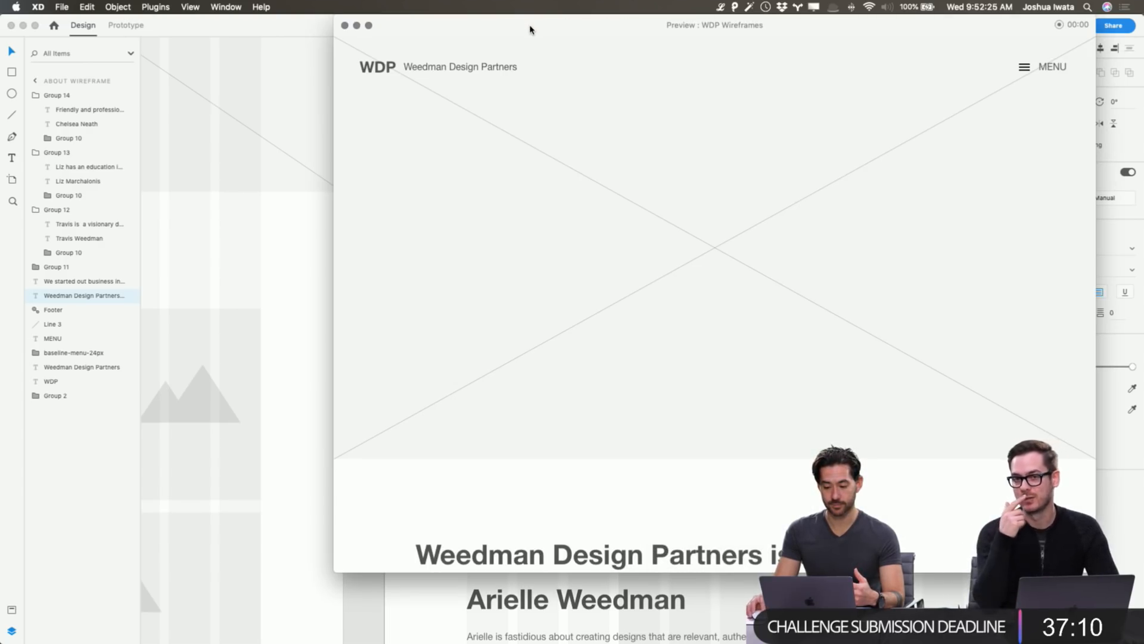
left_click_drag(531, 27, 401, 46)
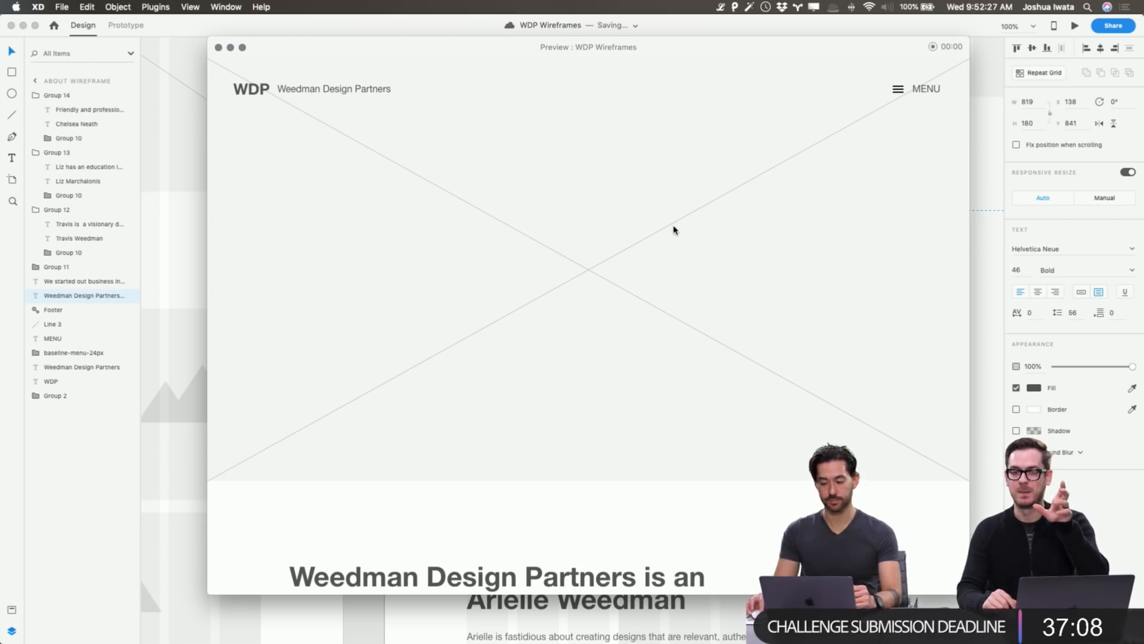
Scroll the preview from the headline through each team bio down to the footer.
scroll(674, 230, "down", 4)
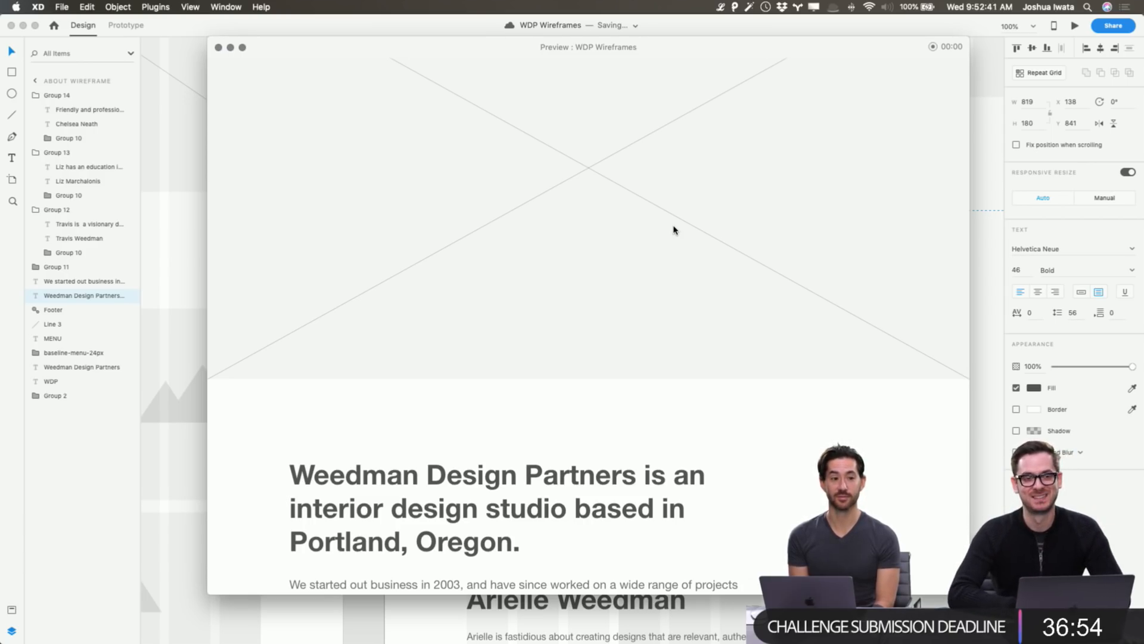
scroll(673, 230, "up", 3)
scroll(673, 229, "down", 10)
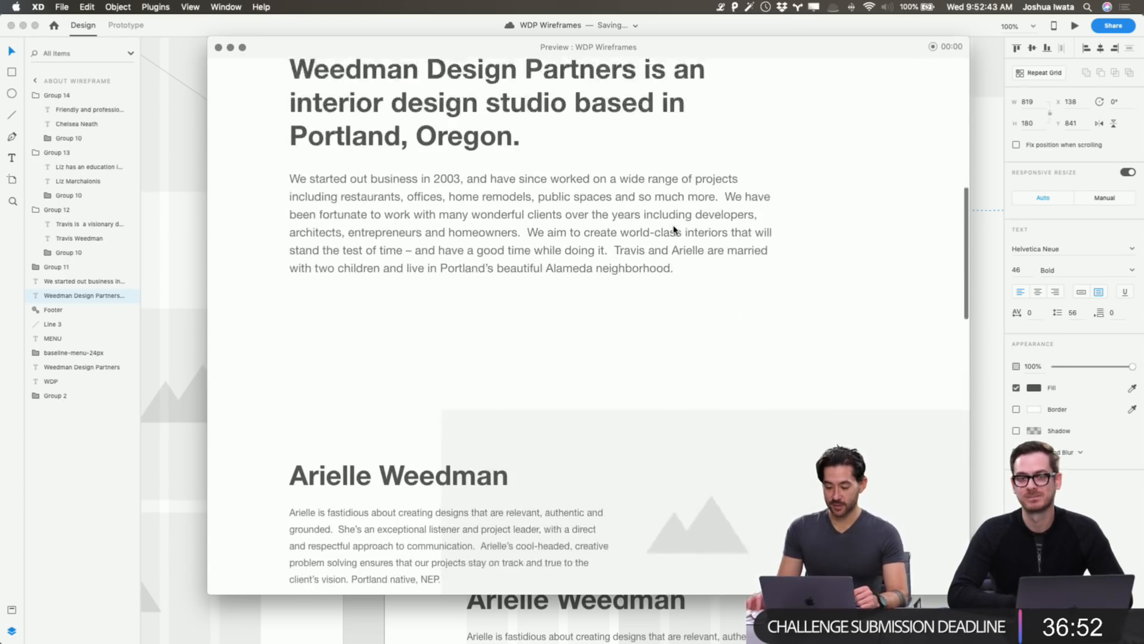
scroll(674, 229, "up", 10)
scroll(742, 251, "down", 3)
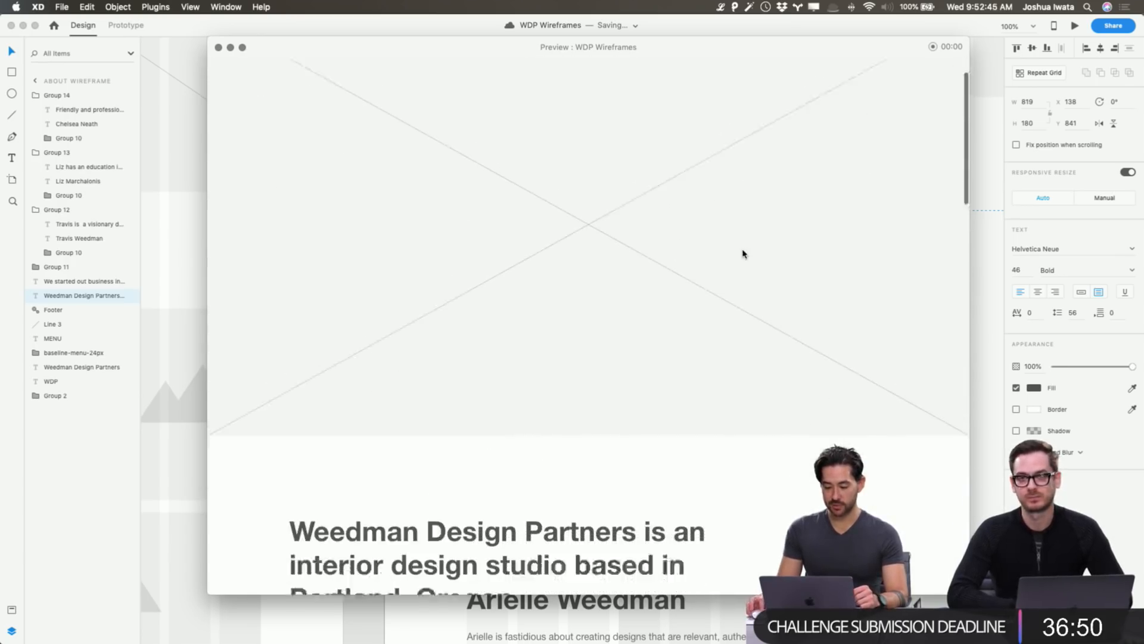
scroll(737, 239, "down", 8)
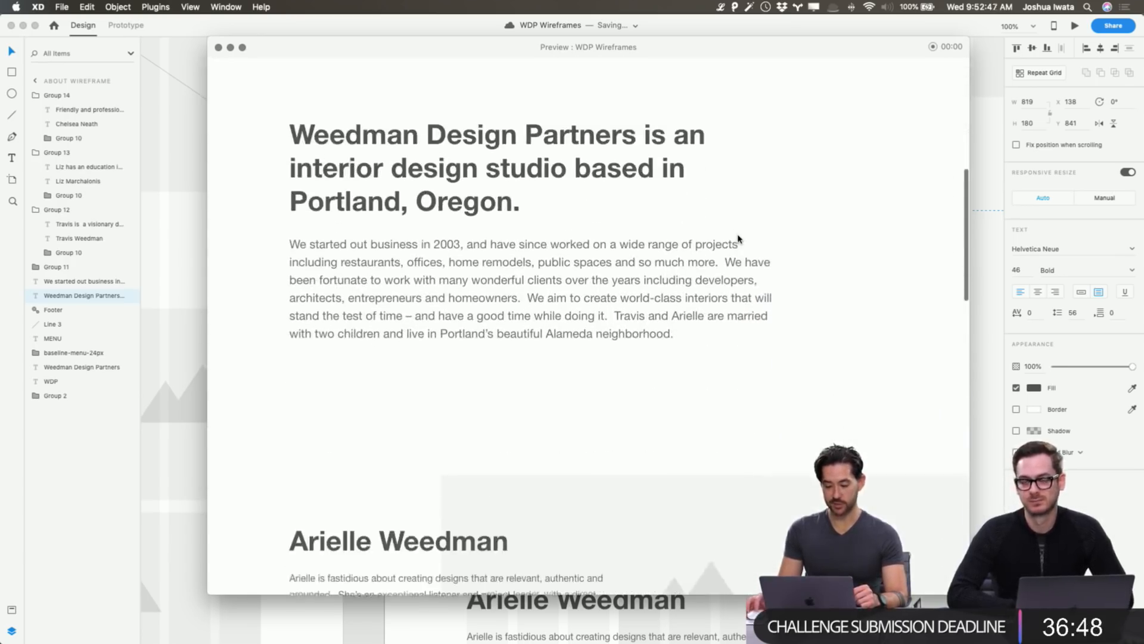
scroll(658, 289, "down", 10)
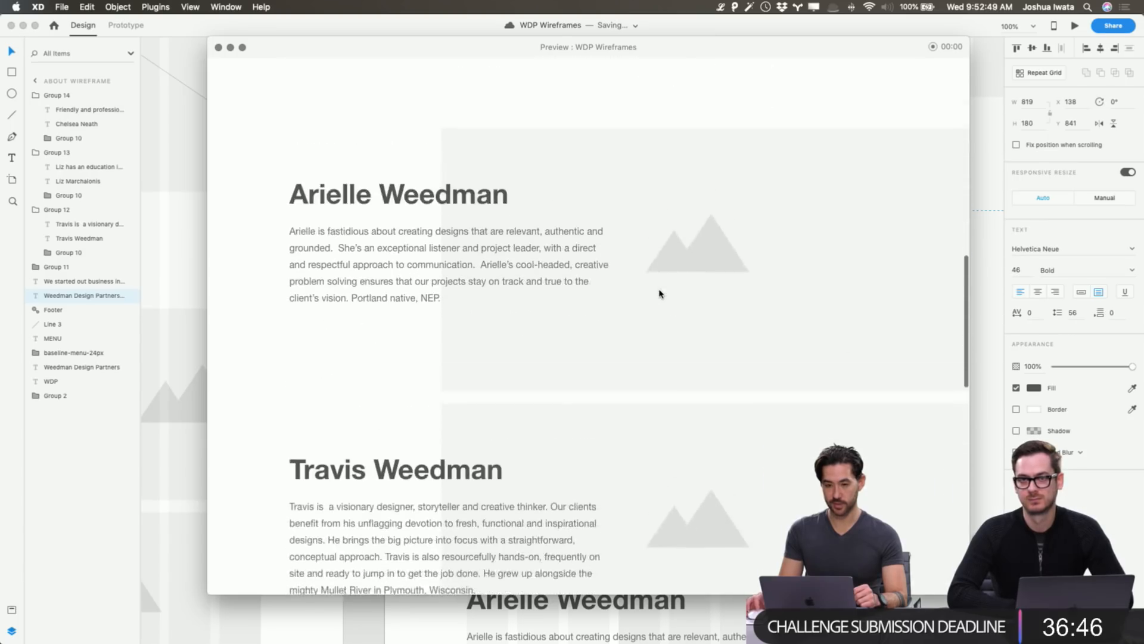
scroll(659, 293, "down", 10)
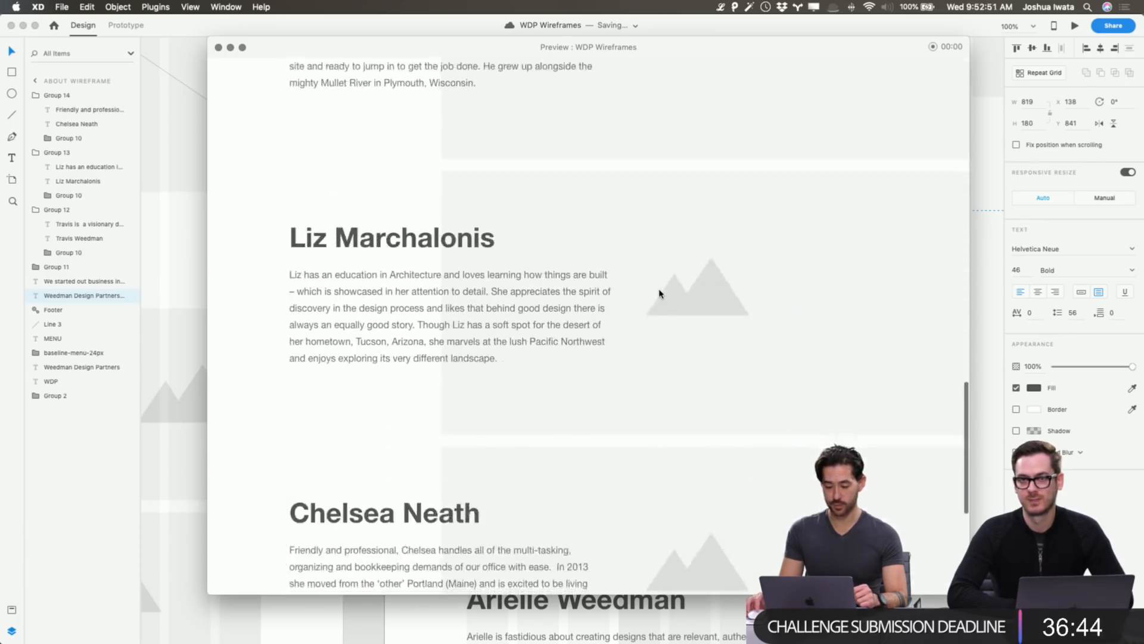
scroll(659, 293, "down", 2)
scroll(659, 292, "up", 10)
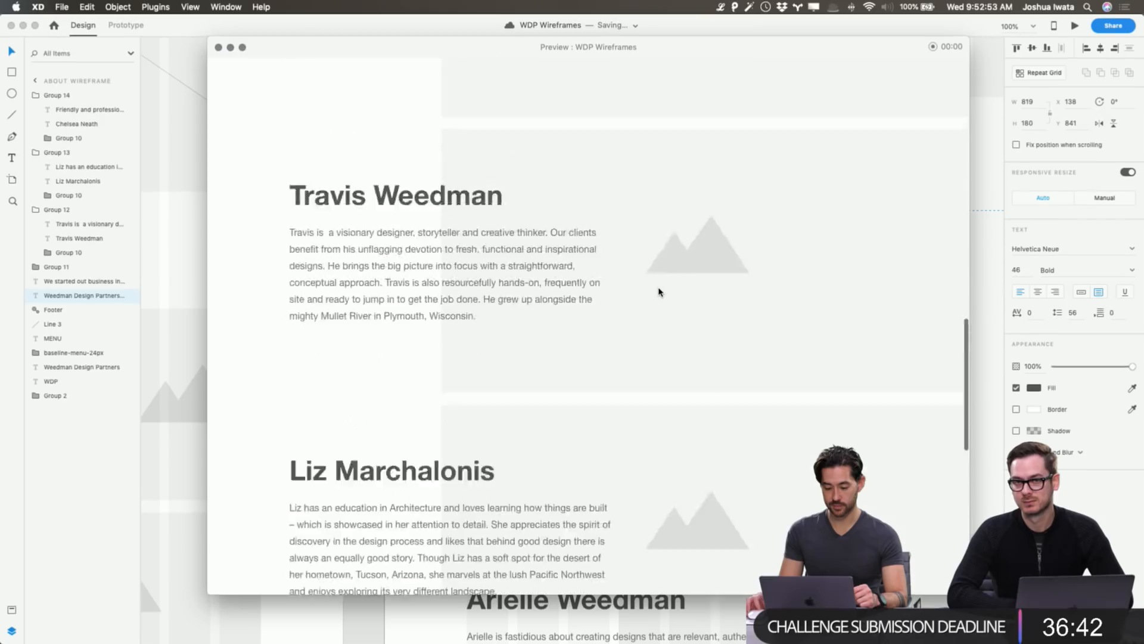
scroll(659, 291, "up", 10)
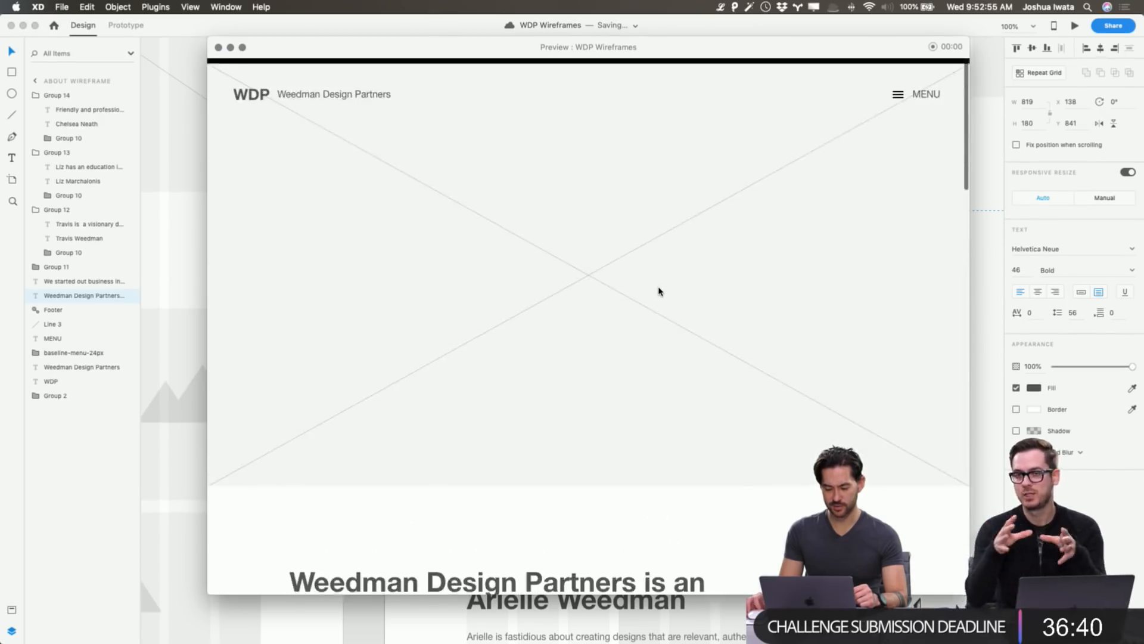
scroll(659, 291, "down", 4)
scroll(659, 291, "down", 4)
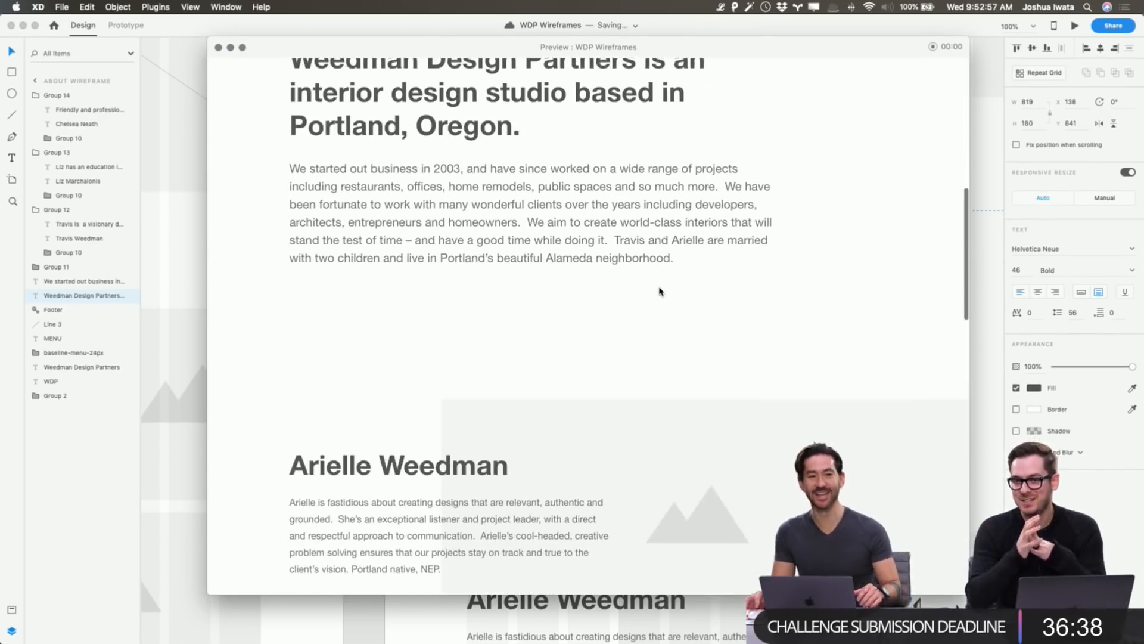
scroll(659, 292, "down", 4)
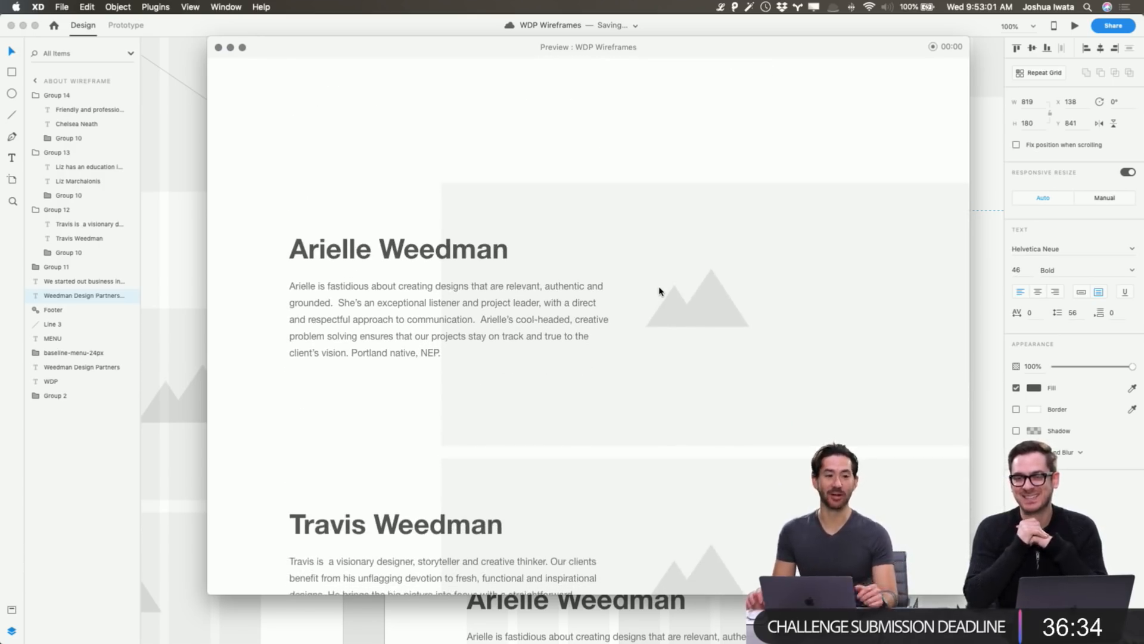
scroll(659, 291, "down", 16)
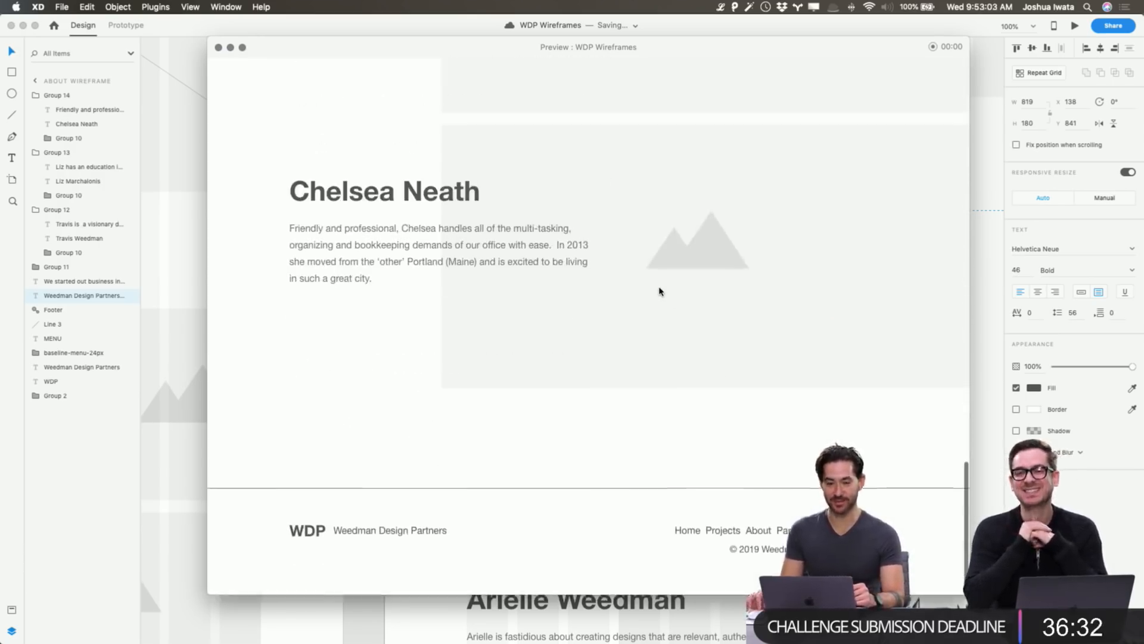
scroll(659, 291, "up", 20)
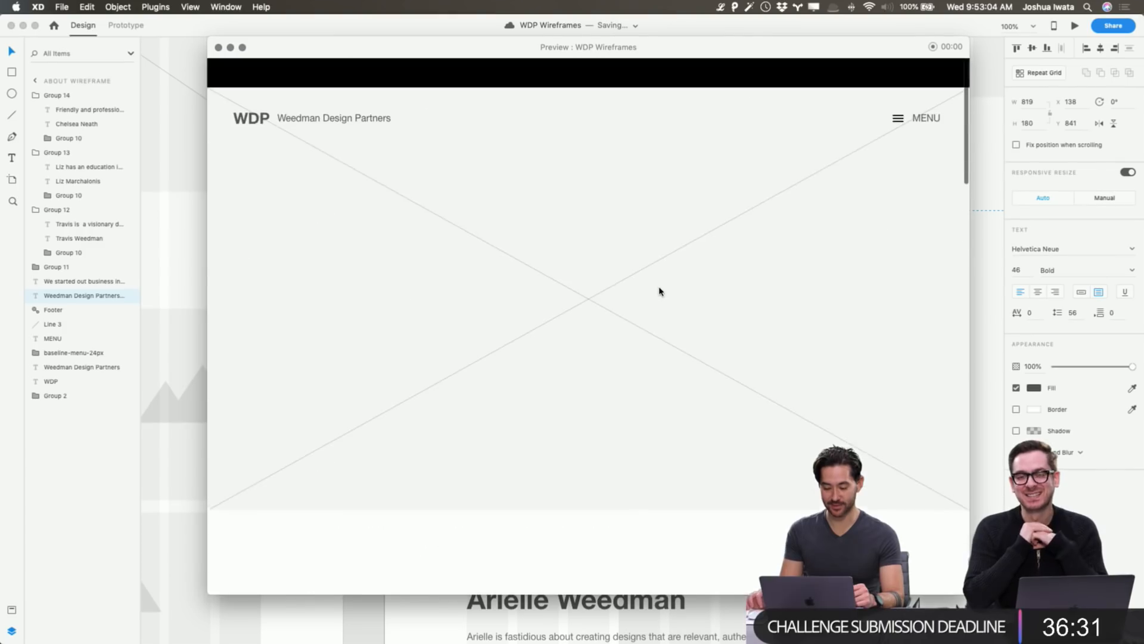
Close the preview and pan the canvas over to the Home Wireframe.
left_click(218, 47)
left_click(366, 278)
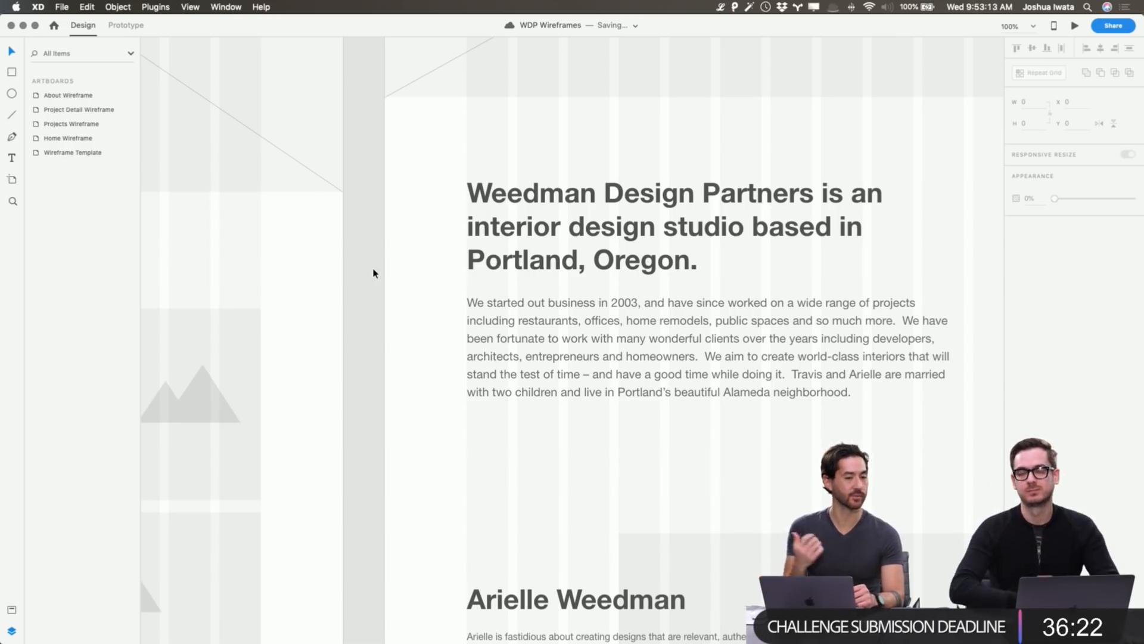
scroll(374, 273, "right", 5)
scroll(374, 272, "down", 10)
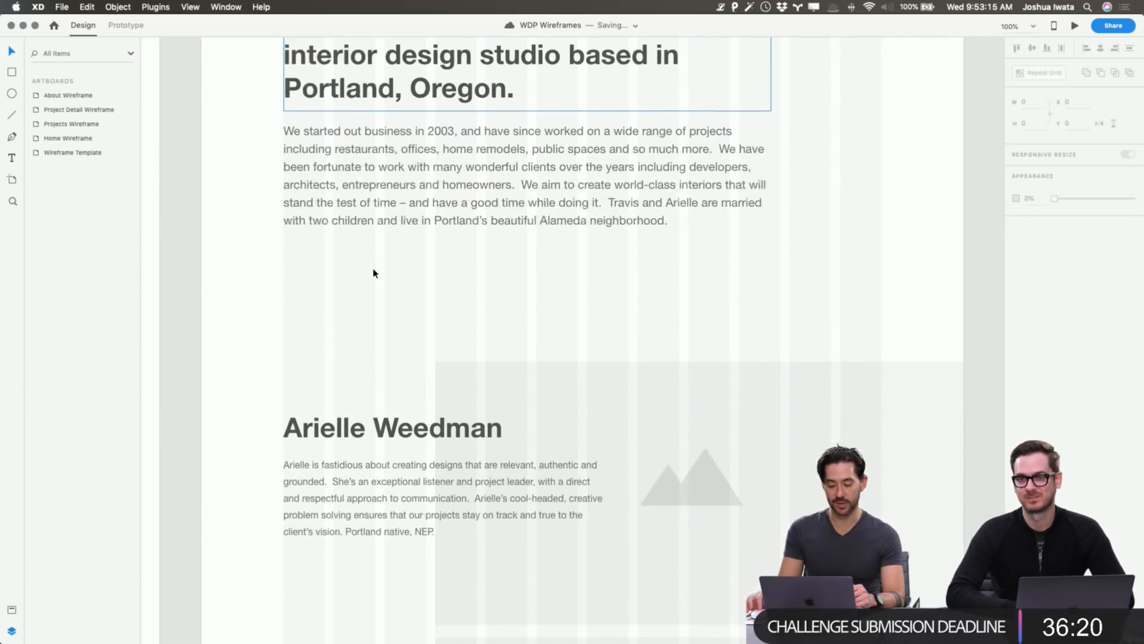
scroll(374, 273, "right", 2)
scroll(374, 273, "up", 20)
scroll(374, 273, "down", 15)
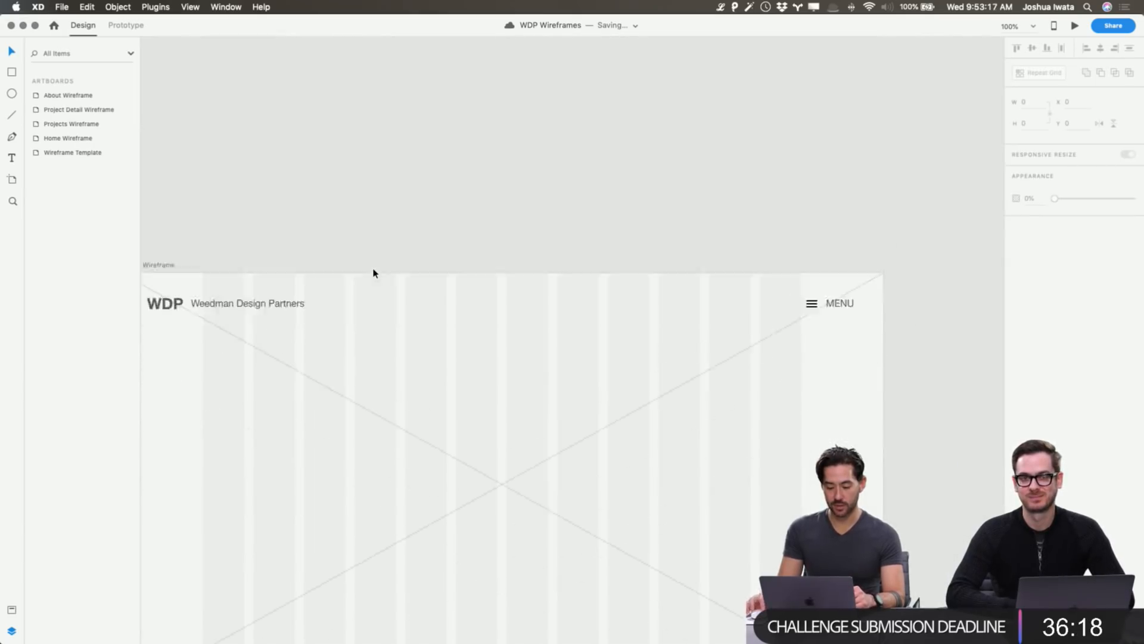
scroll(374, 273, "left", 2)
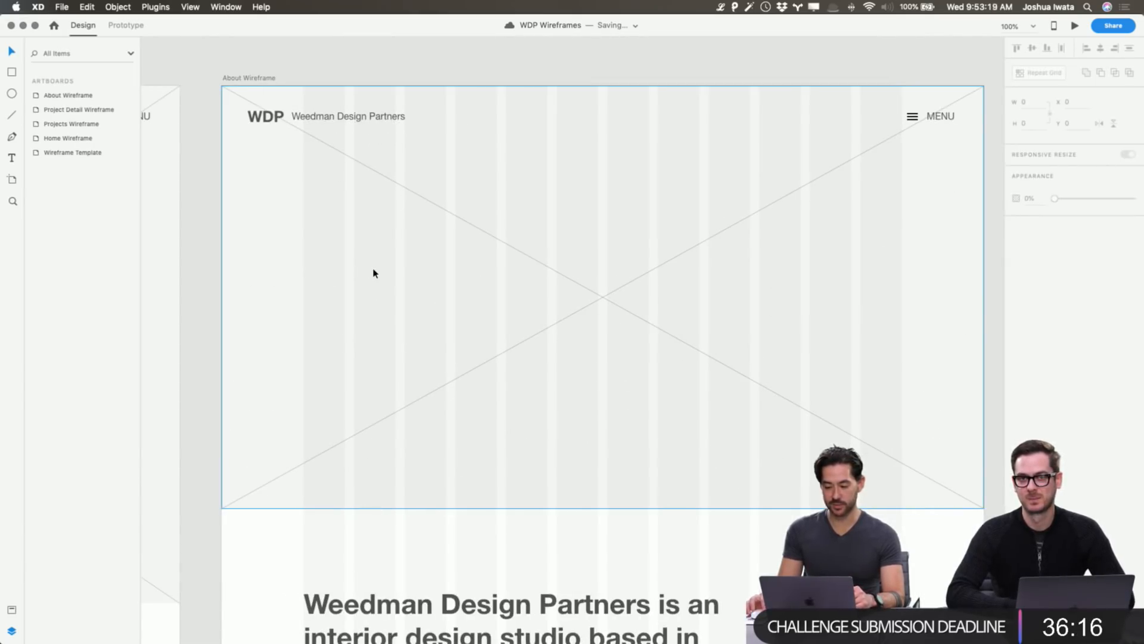
scroll(374, 273, "right", 20)
scroll(374, 273, "left", 4)
scroll(374, 273, "right", 10)
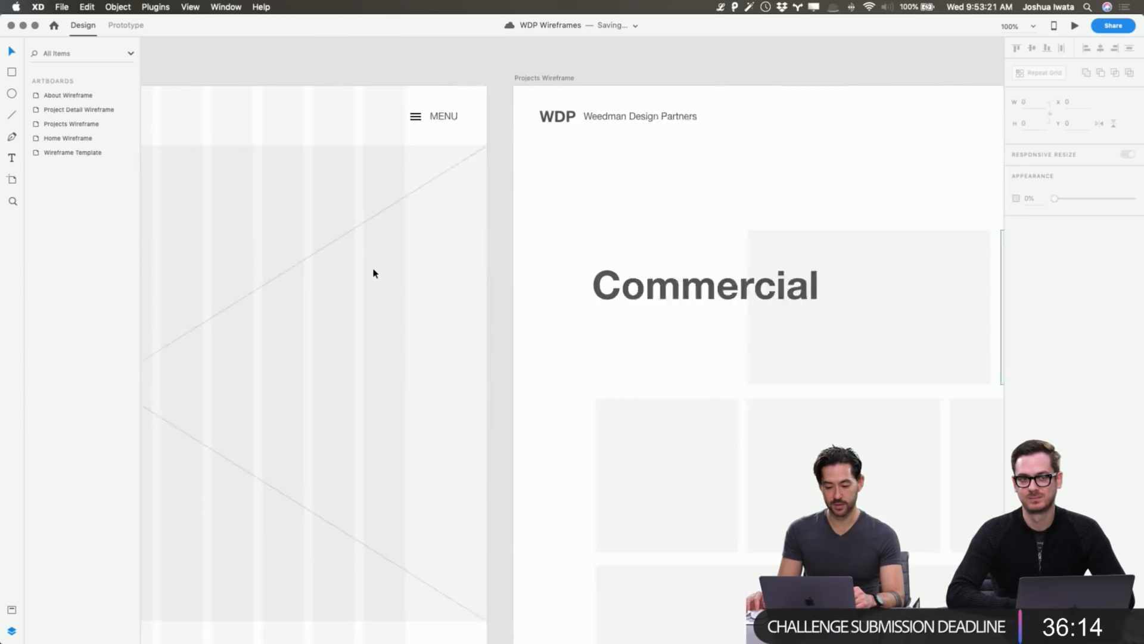
scroll(374, 273, "left", 12)
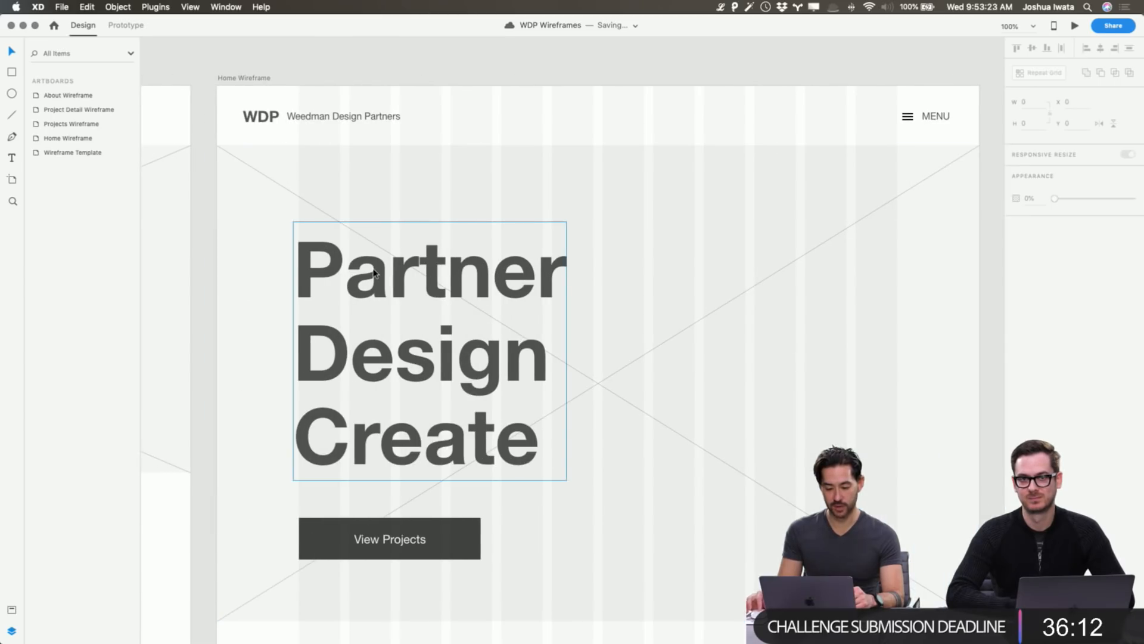
Zoom out to 50% and select the Home Wireframe artboard to check its viewport height.
left_click(670, 222)
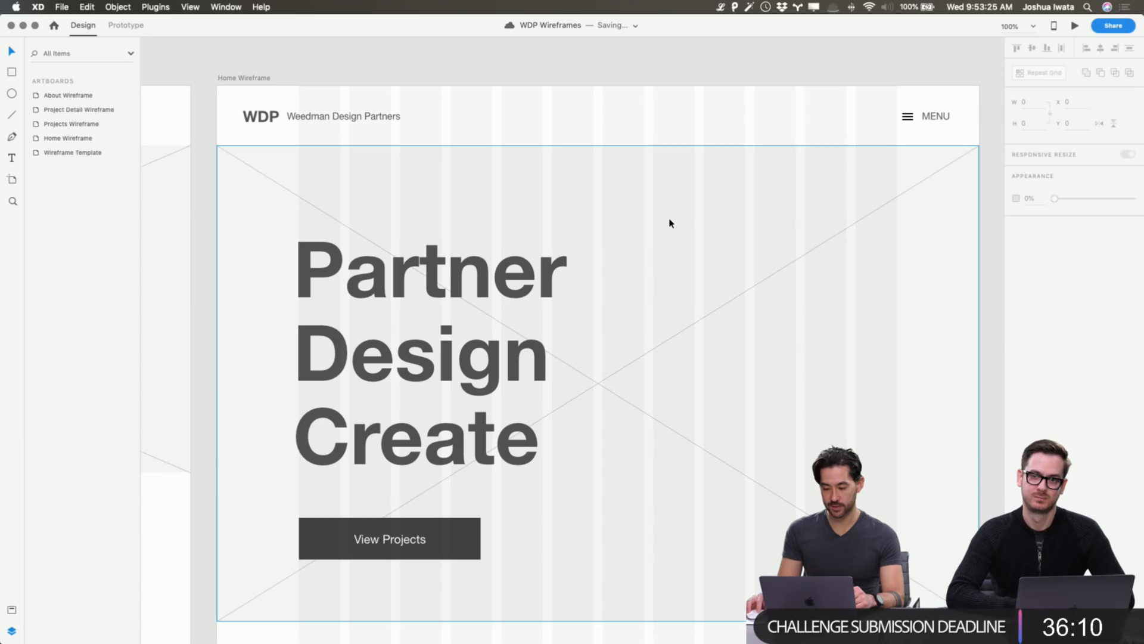
scroll(580, 193, "up", 1)
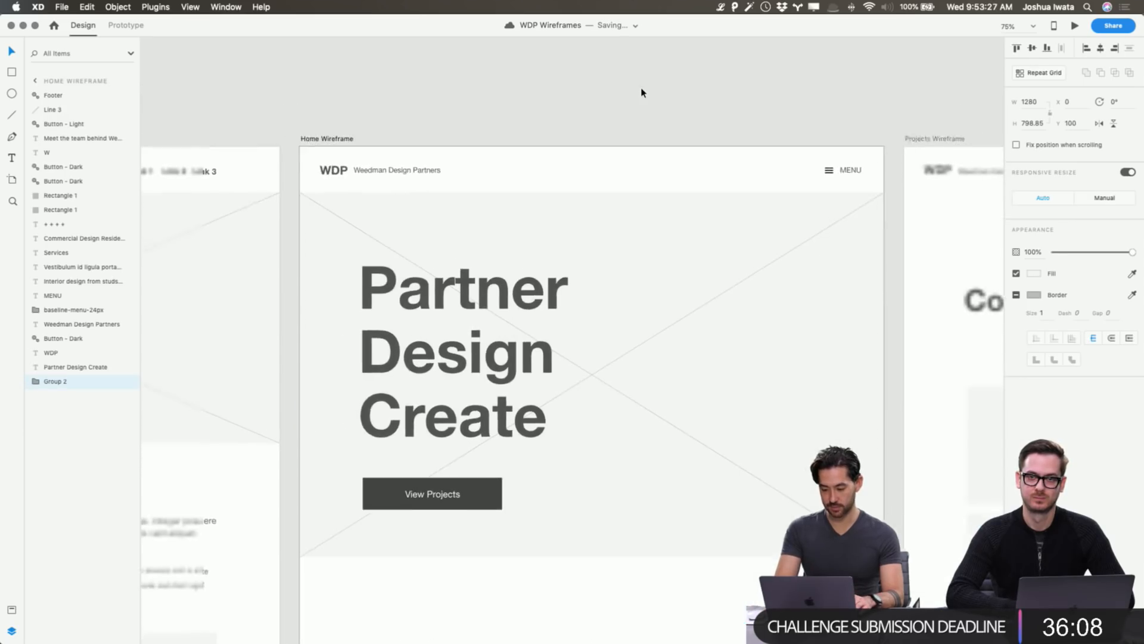
key("super+minus")
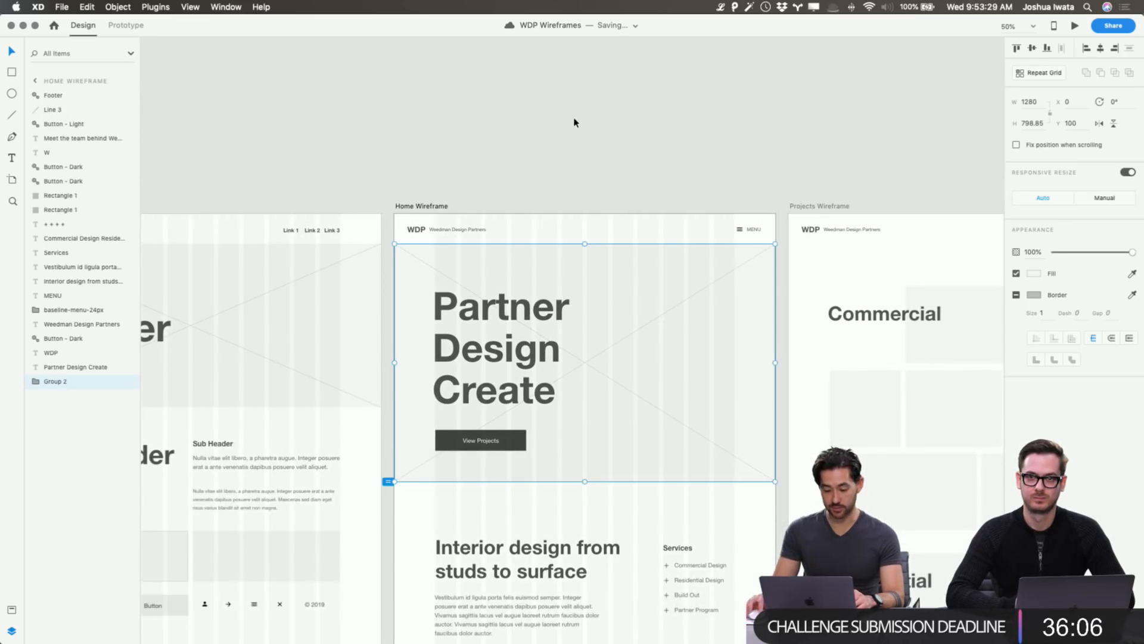
left_click(574, 121)
scroll(574, 123, "left", 5)
scroll(660, 130, "right", 8)
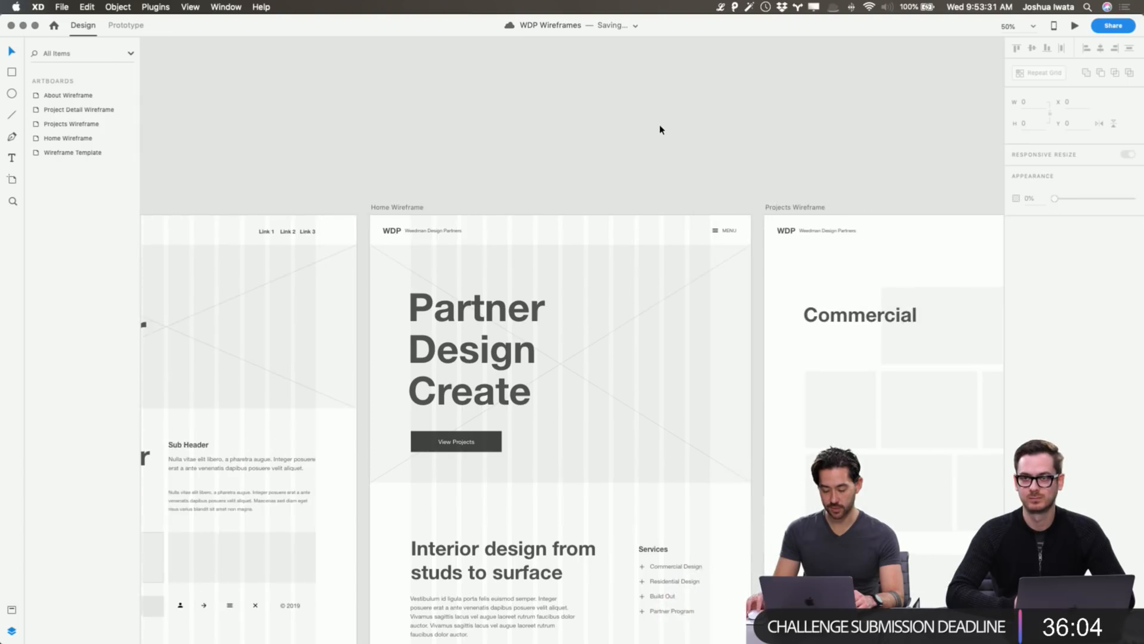
scroll(660, 129, "up", 3)
scroll(659, 129, "up", 3)
scroll(660, 130, "right", 2)
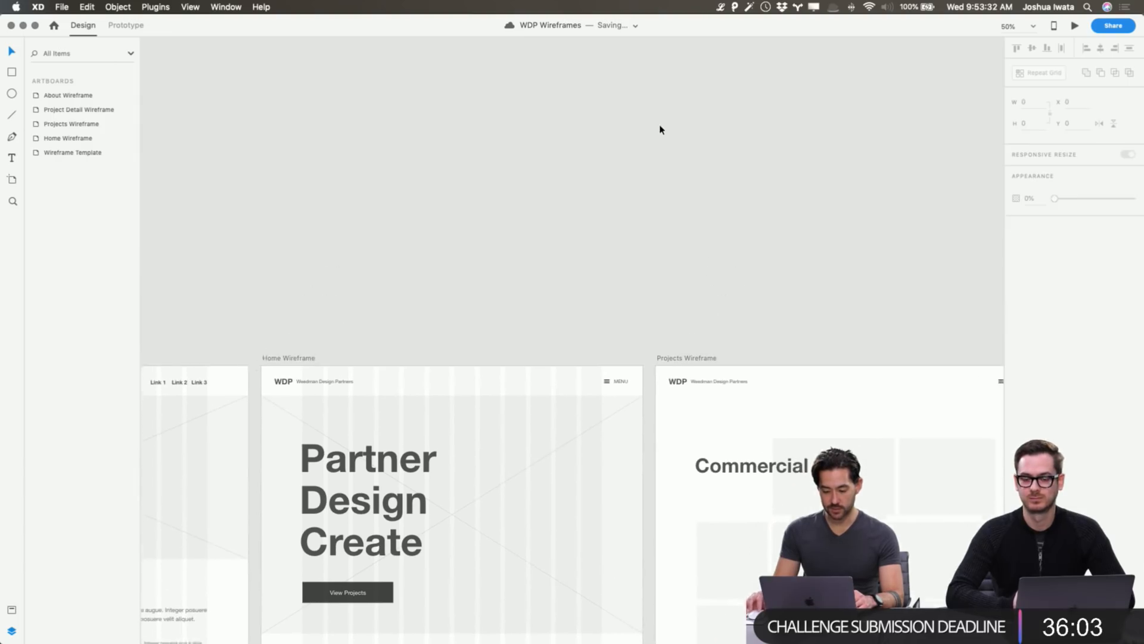
left_click(284, 367)
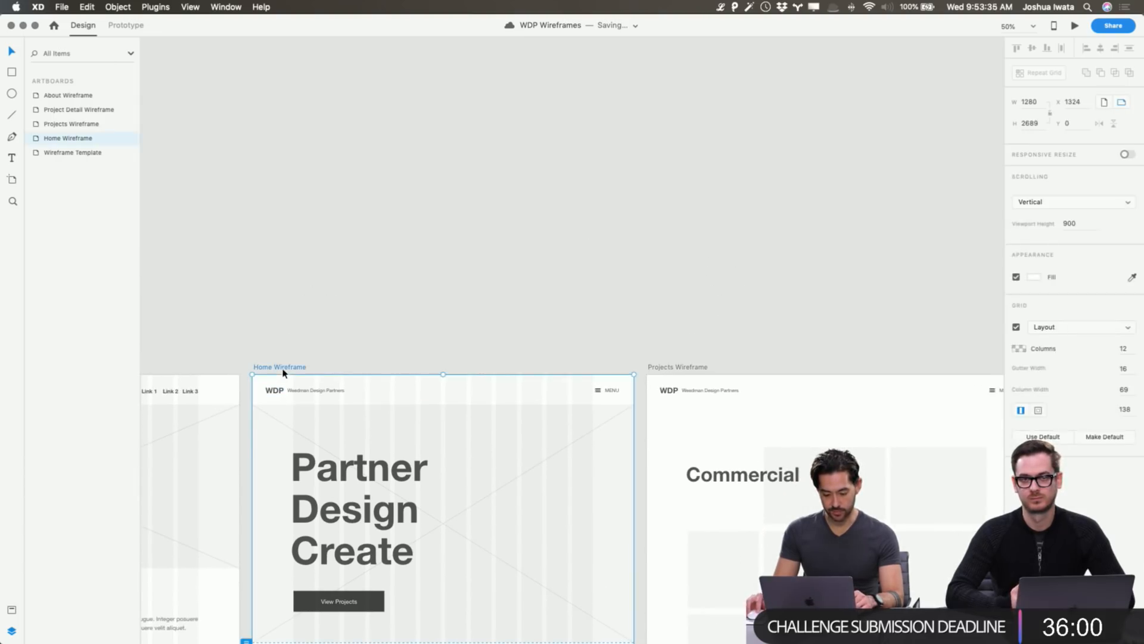
scroll(477, 269, "down", 4)
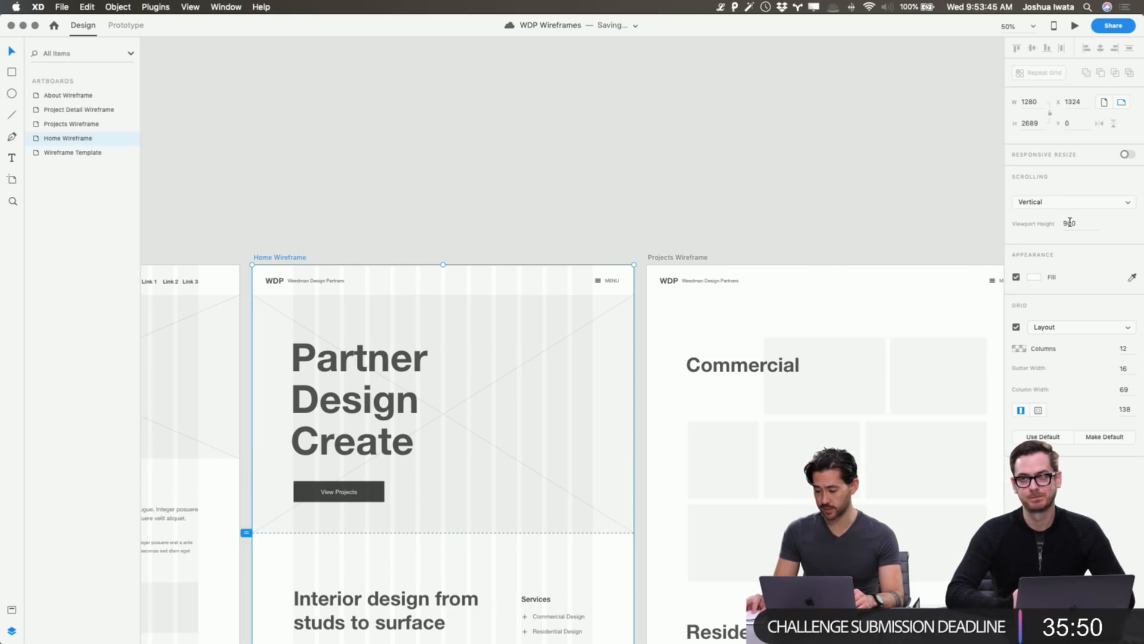
left_click(472, 174)
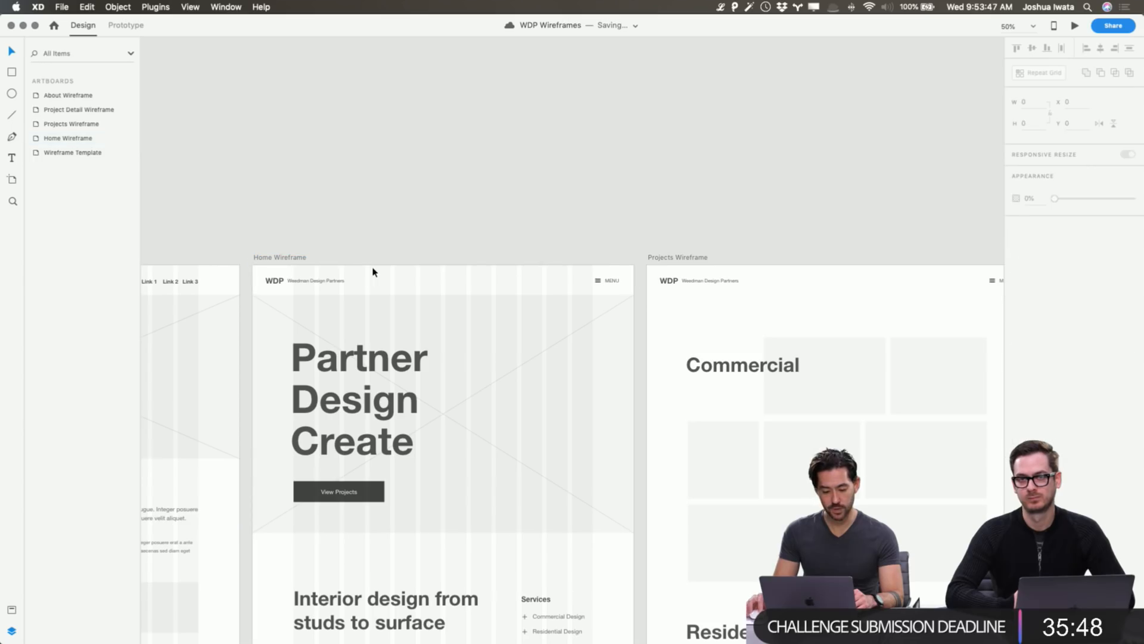
scroll(401, 201, "up", 2)
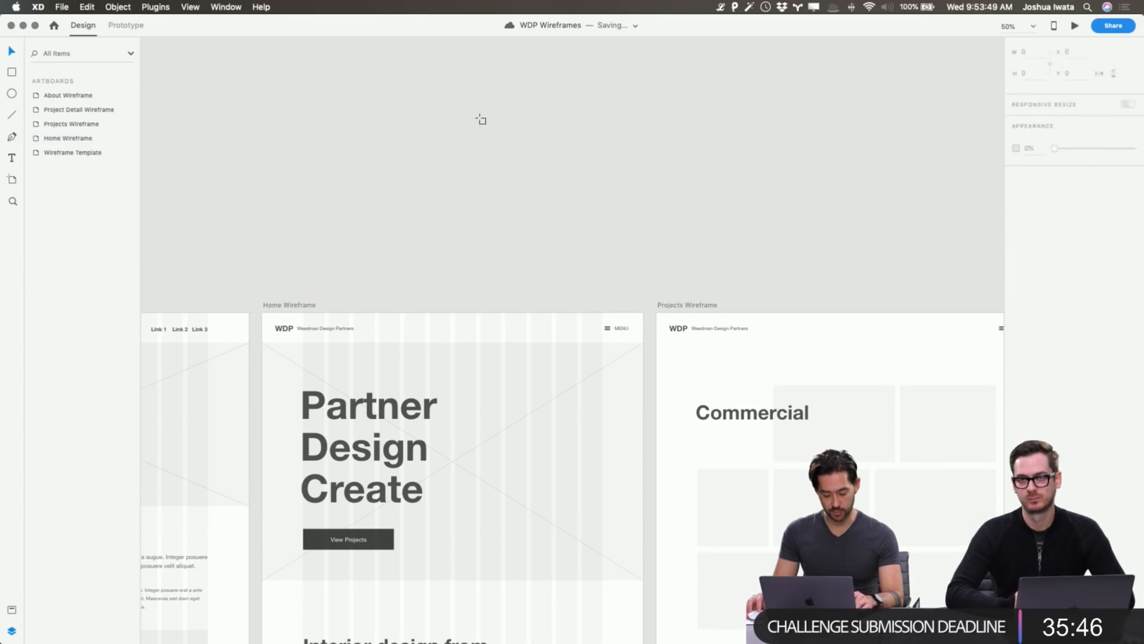
Draw a new 900-high artboard, Artboard – 1, and move it above the Home Wireframe.
key("a")
left_click_drag(468, 60, 644, 298)
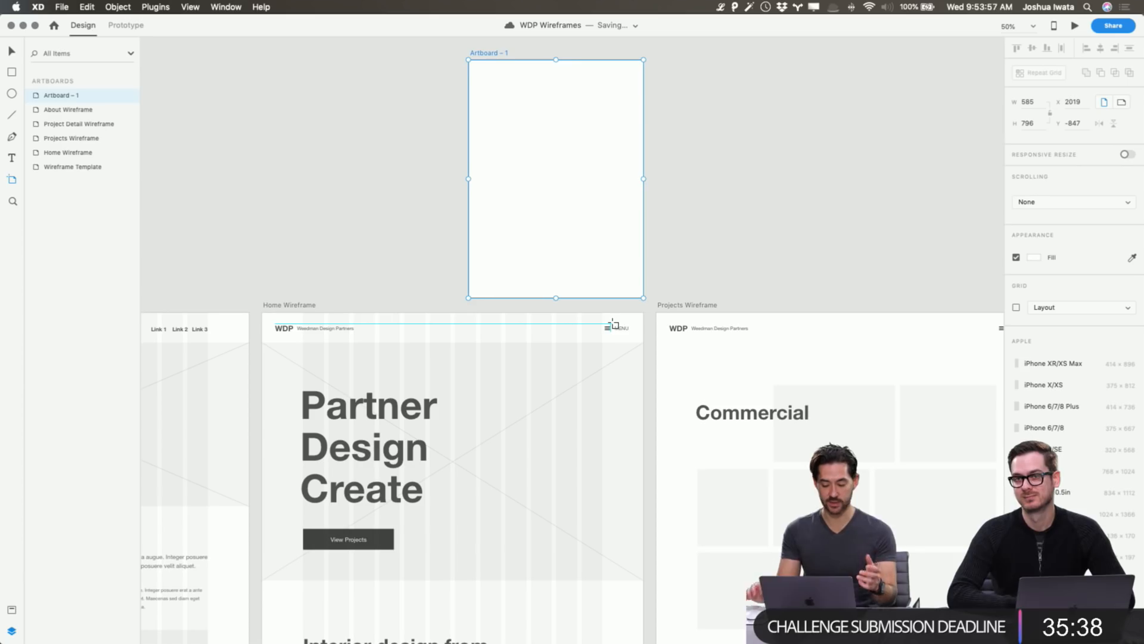
left_click(1028, 123)
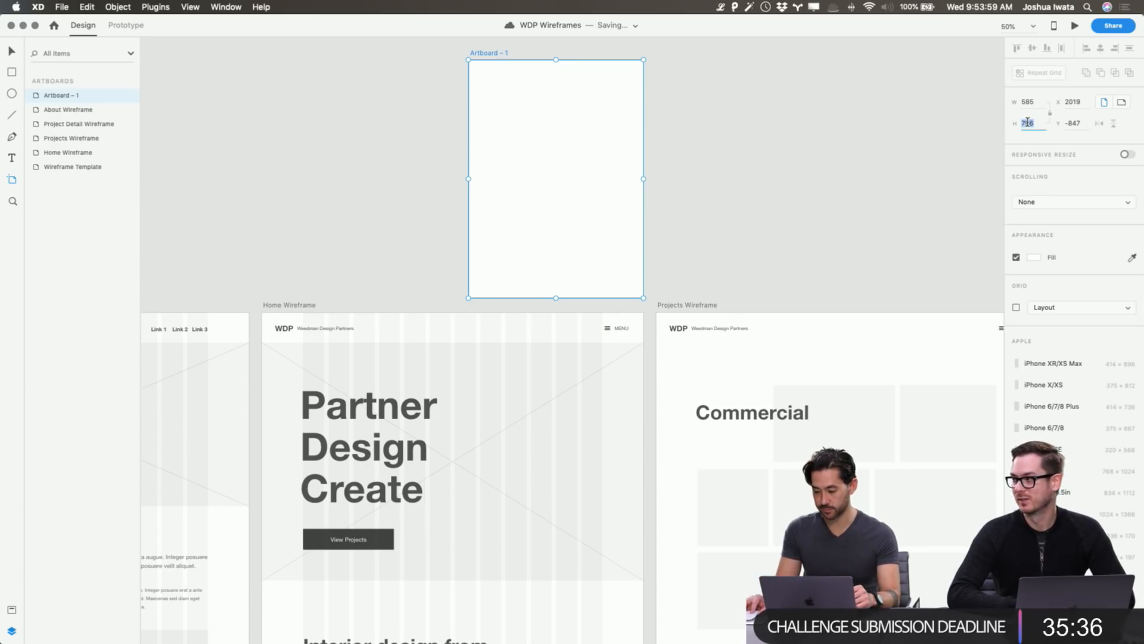
type("900")
key("Return")
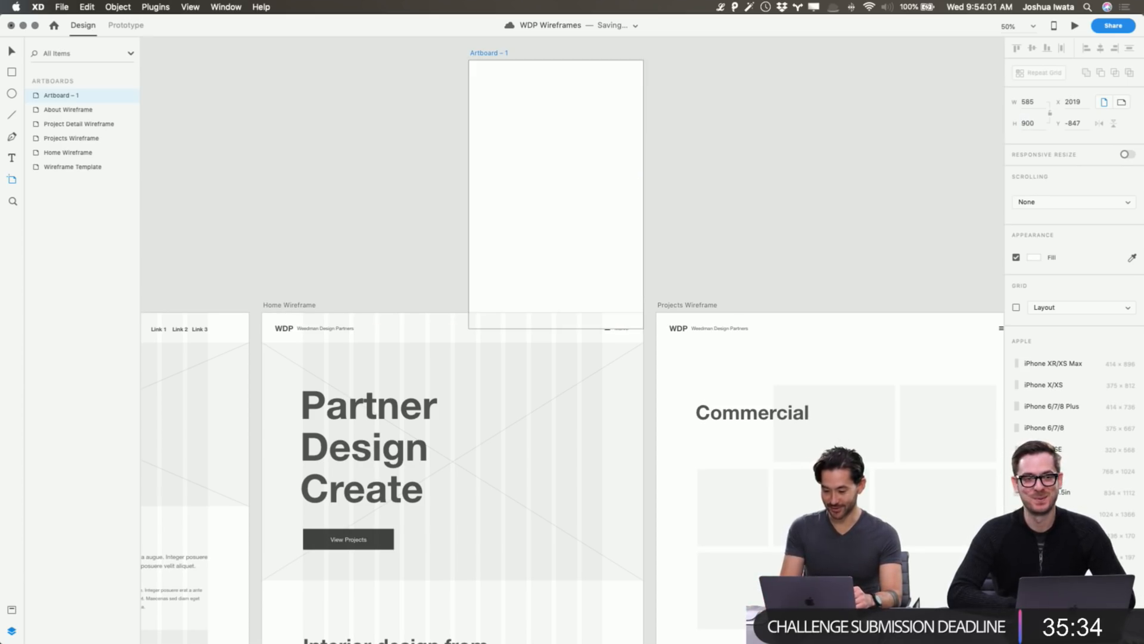
scroll(649, 122, "up", 3)
key("v")
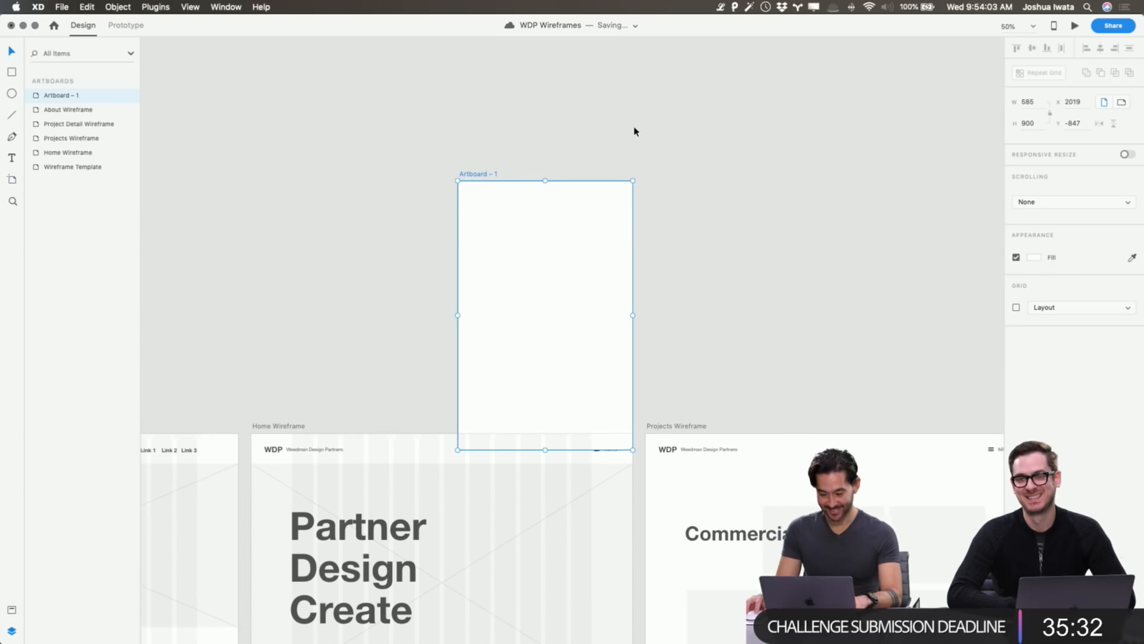
left_click_drag(472, 173, 470, 144)
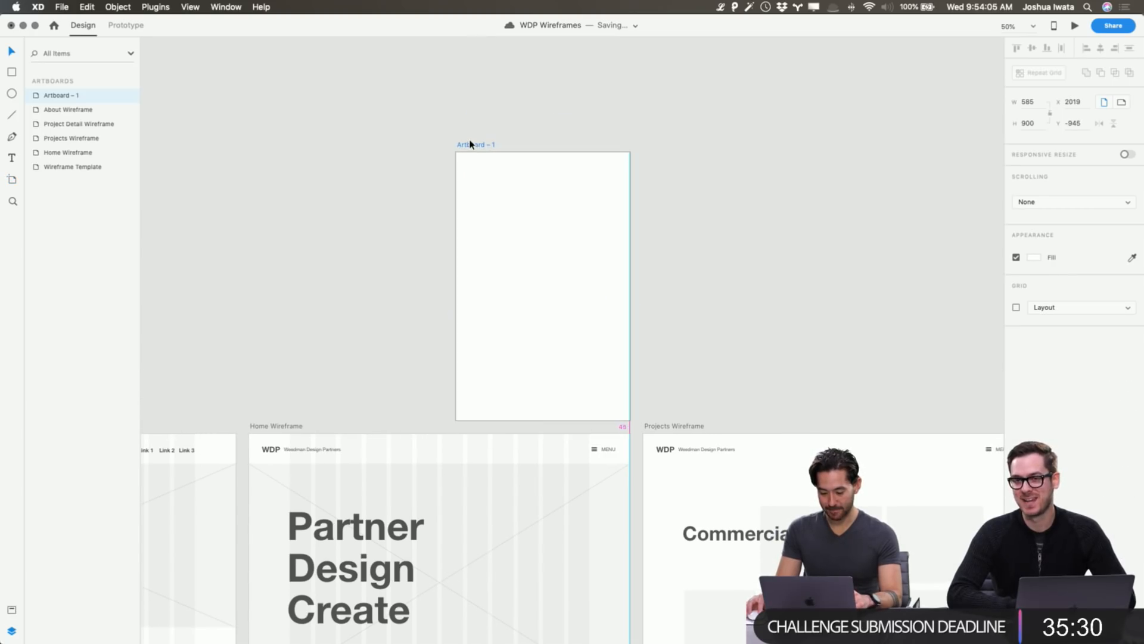
left_click(826, 149)
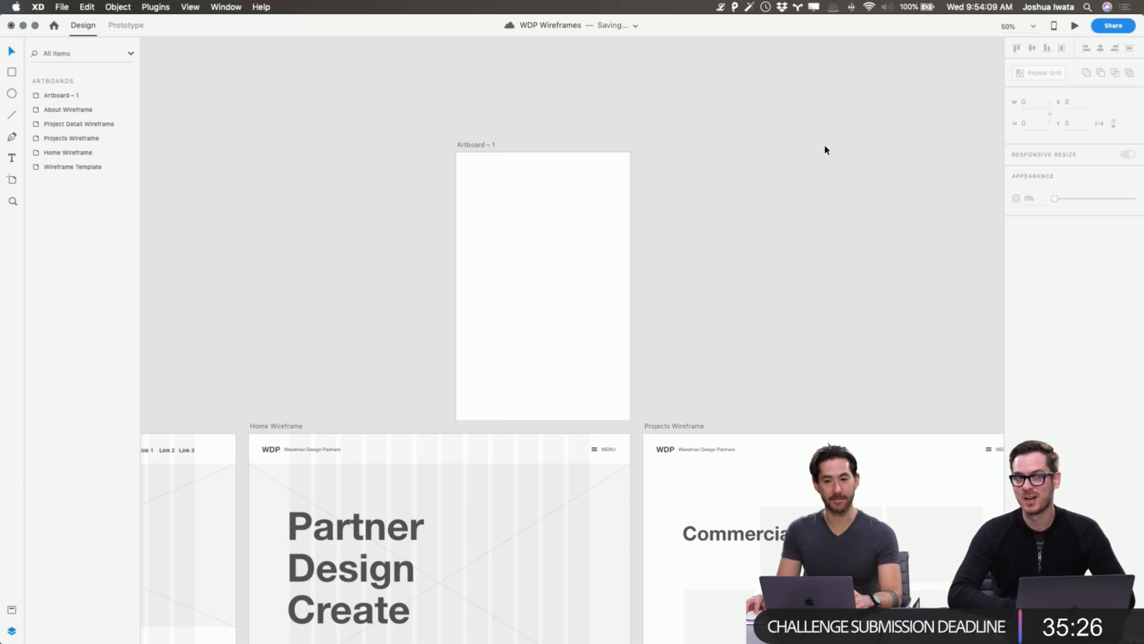
Paste the Projects Wireframe's Commercial heading onto Artboard – 1.
scroll(826, 150, "left", 2)
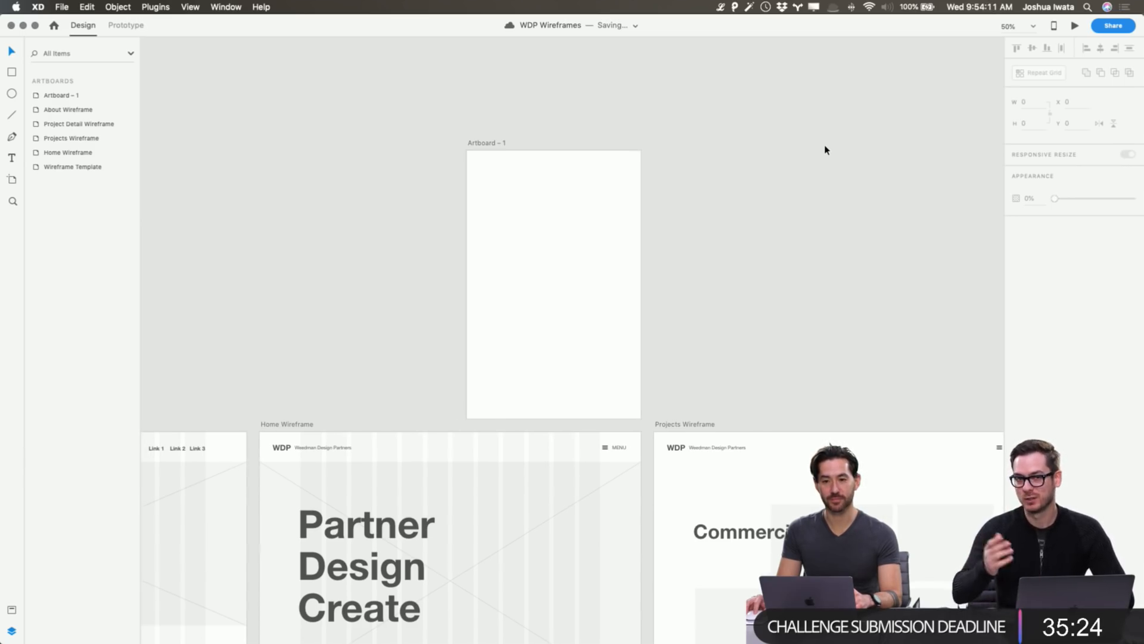
scroll(826, 150, "right", 1)
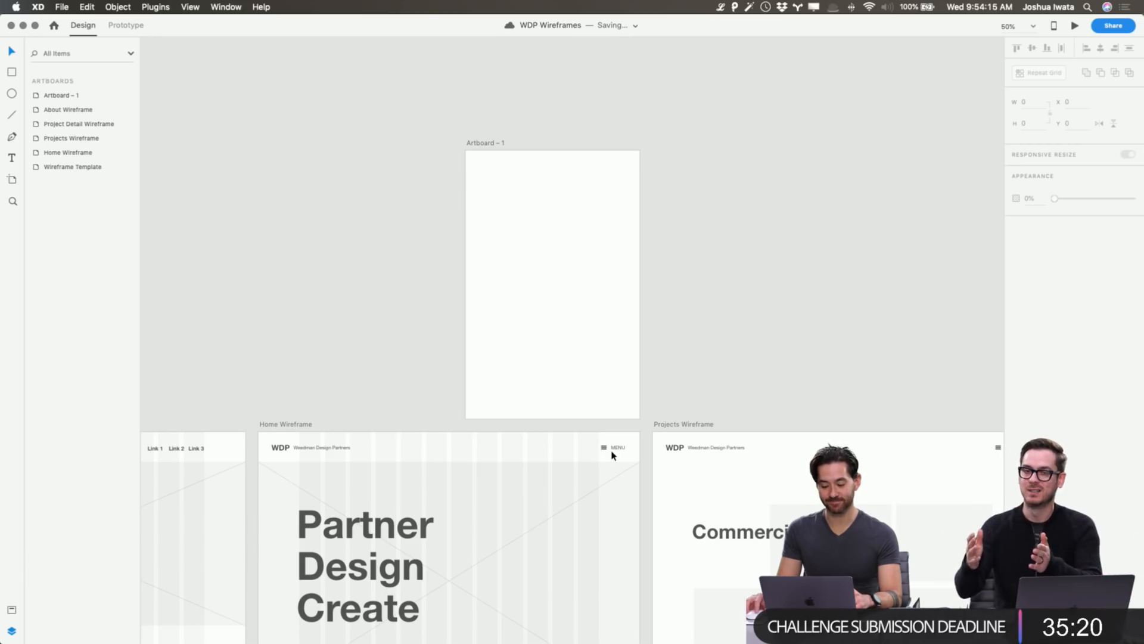
left_click(480, 146)
left_click(781, 218)
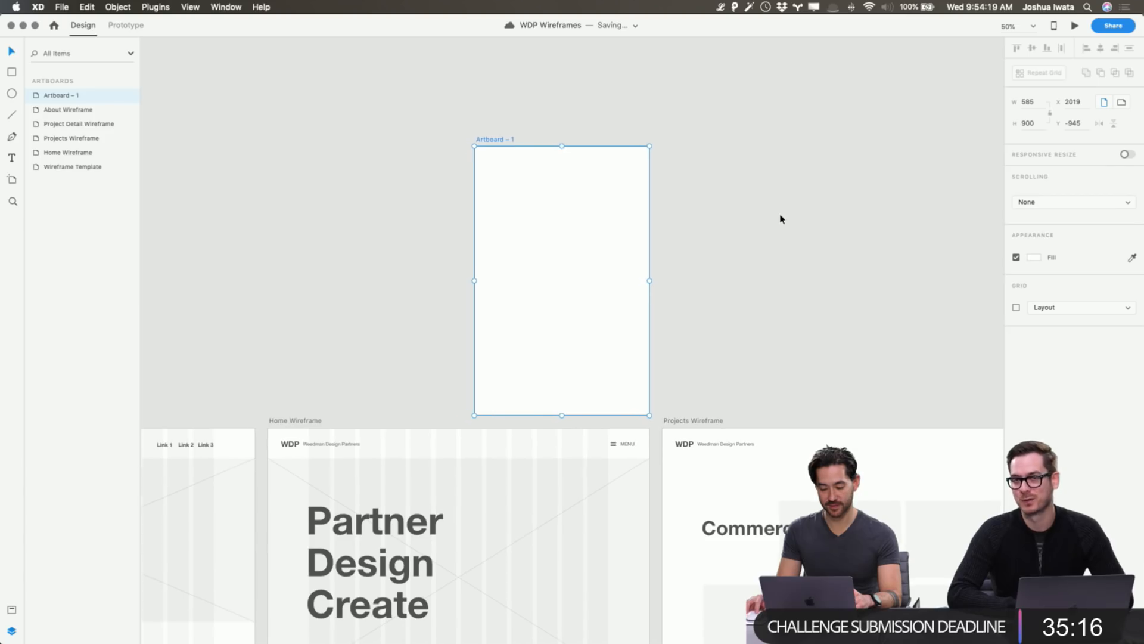
left_click(740, 527)
left_click(491, 138)
key("super+v")
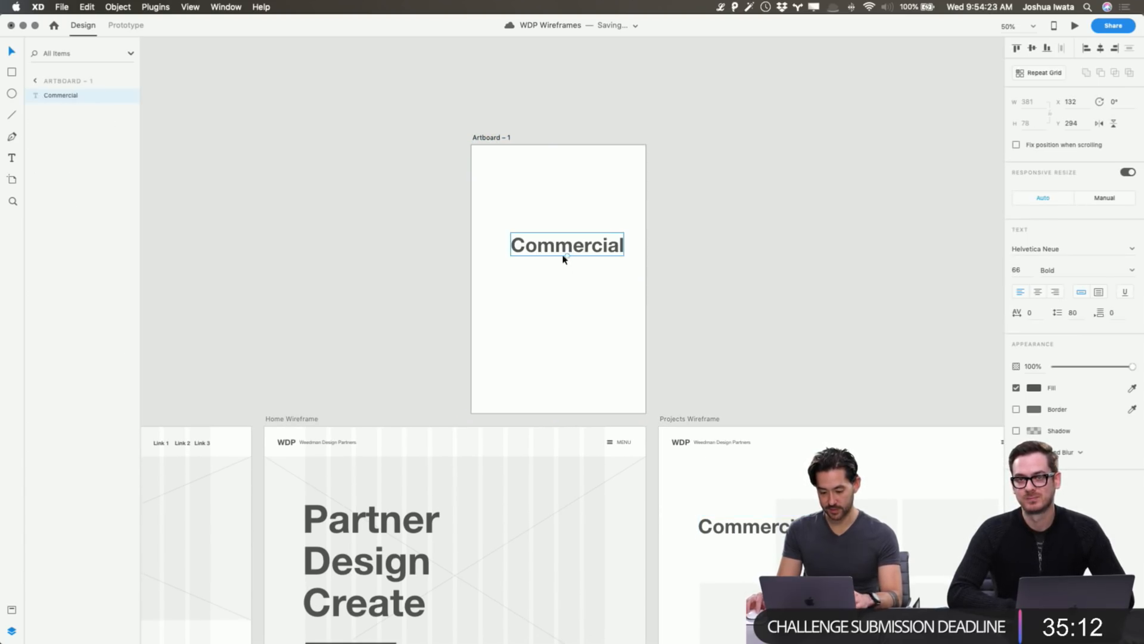
Move the pasted heading top-left and retype it as Home, Projects, Partner Program, About, Contact.
left_click_drag(564, 258, 546, 199)
double_click(545, 201)
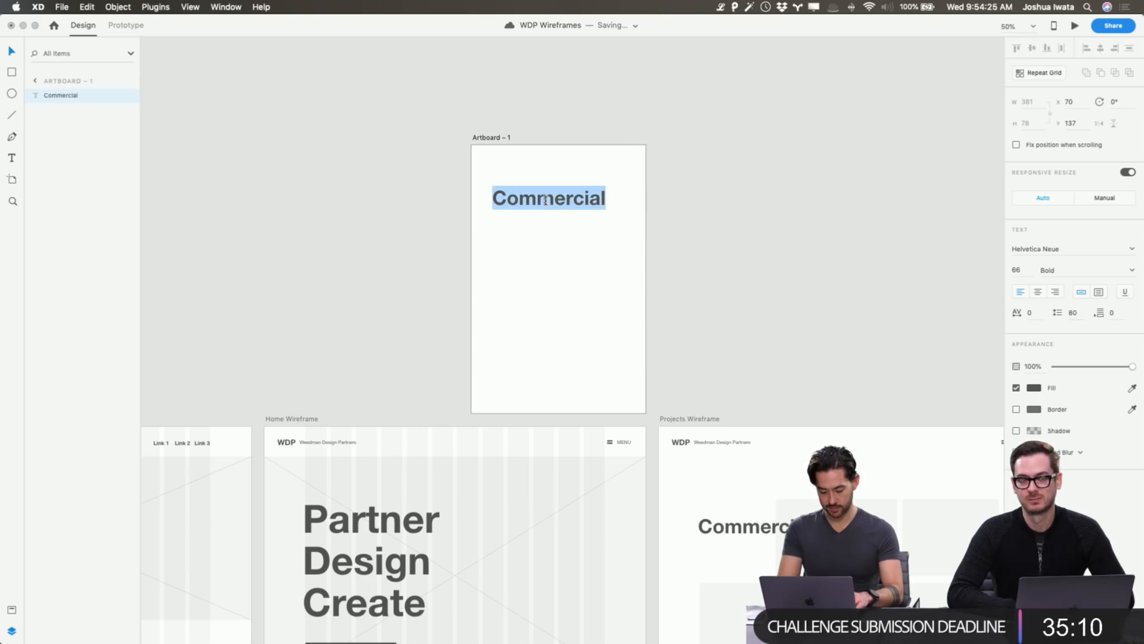
type("Home ")
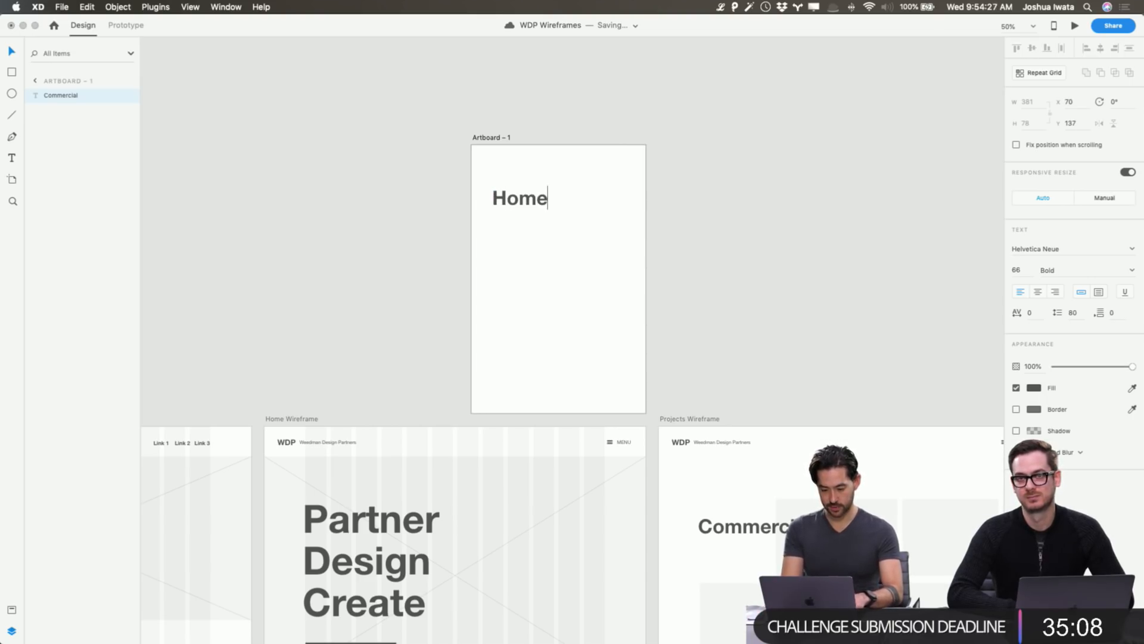
type("Projects")
key("Return")
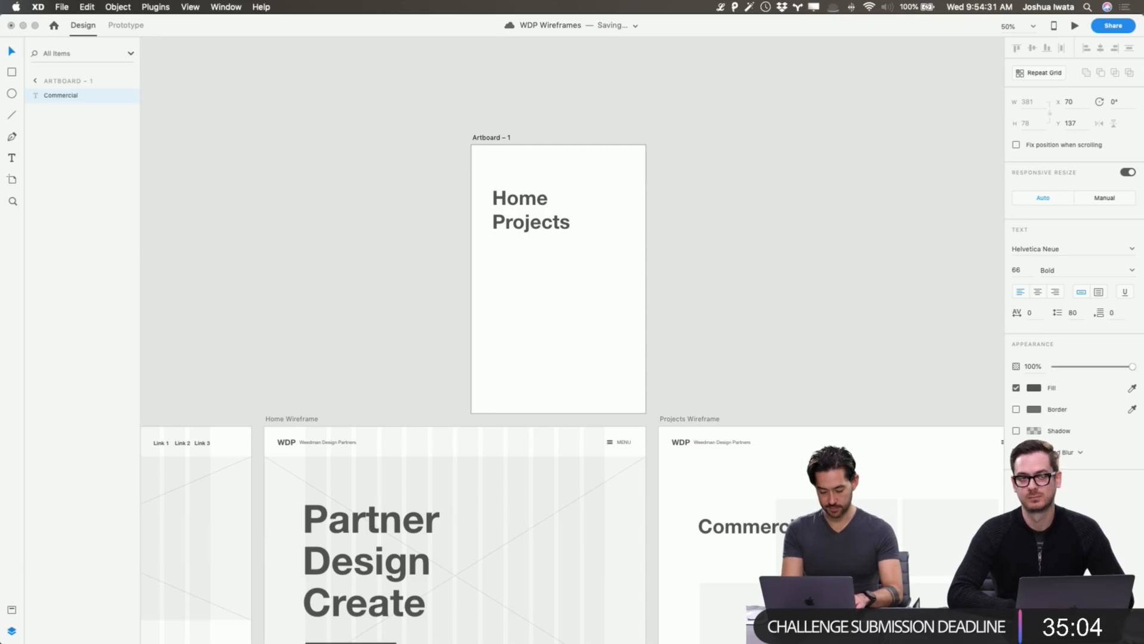
type("Partner Program")
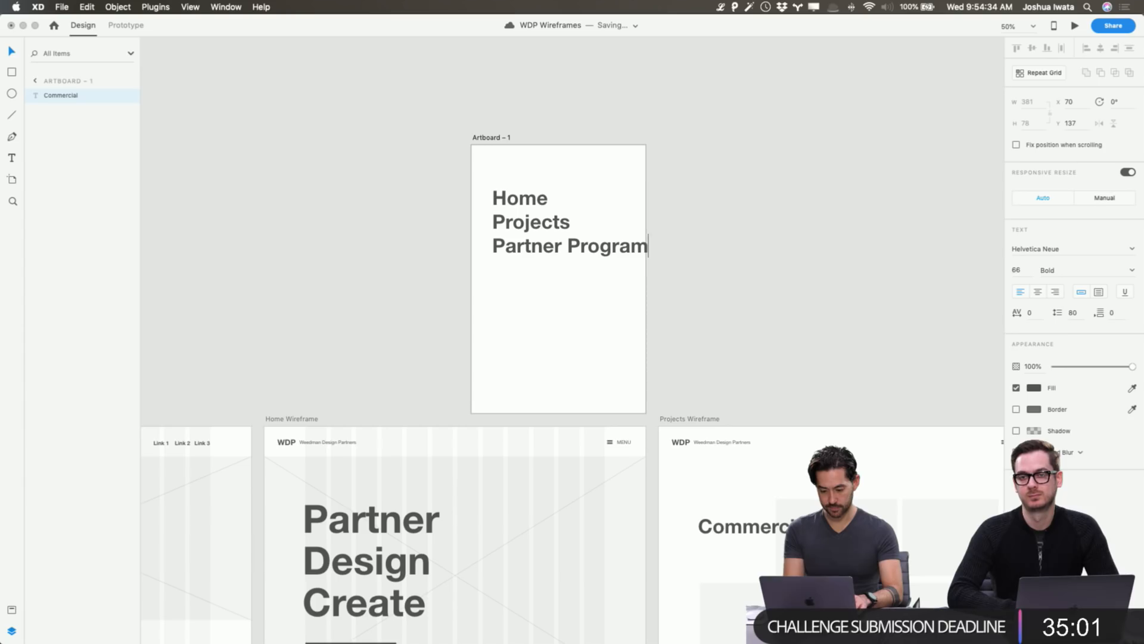
key("Return")
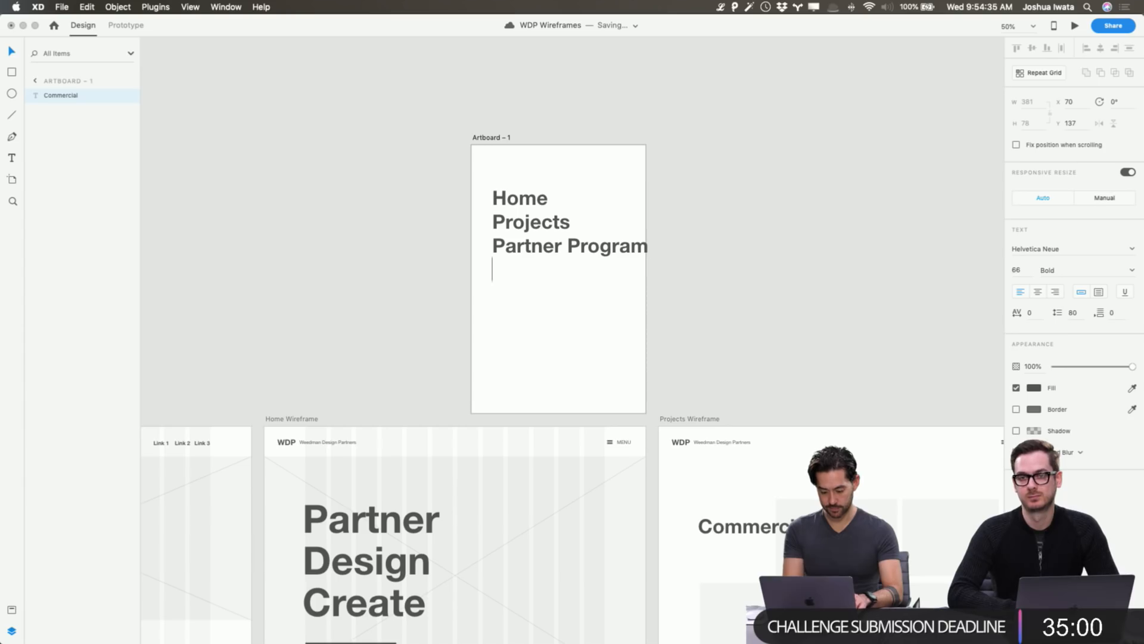
type("About ")
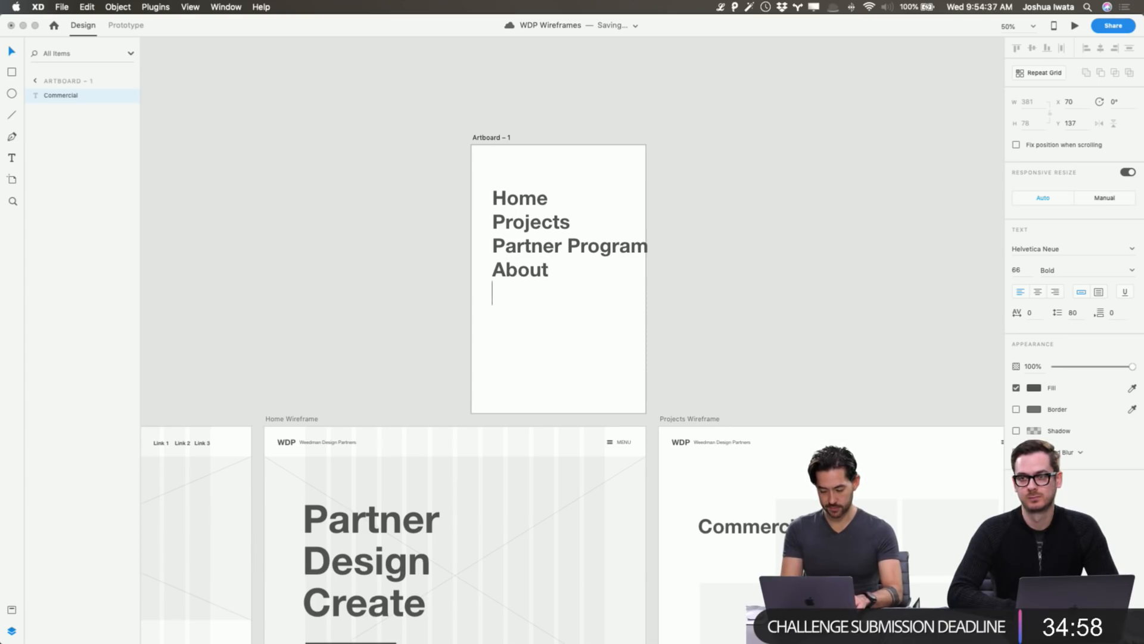
type("Contact")
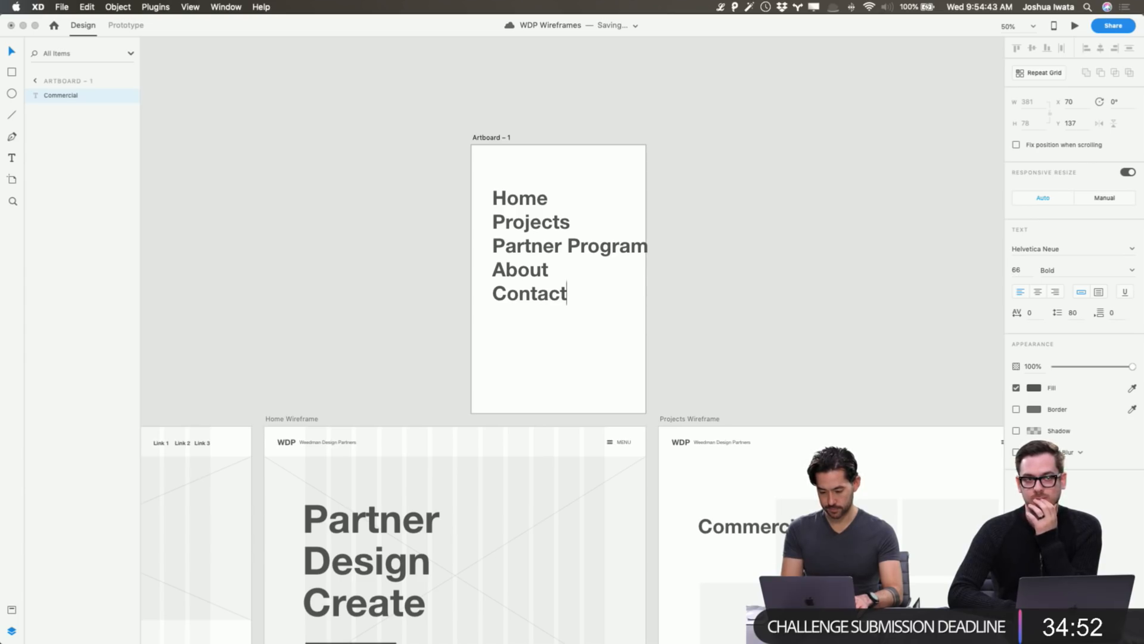
key("Escape")
Apply the H3 character style to the menu text and set its line spacing to 86.
key("super+1")
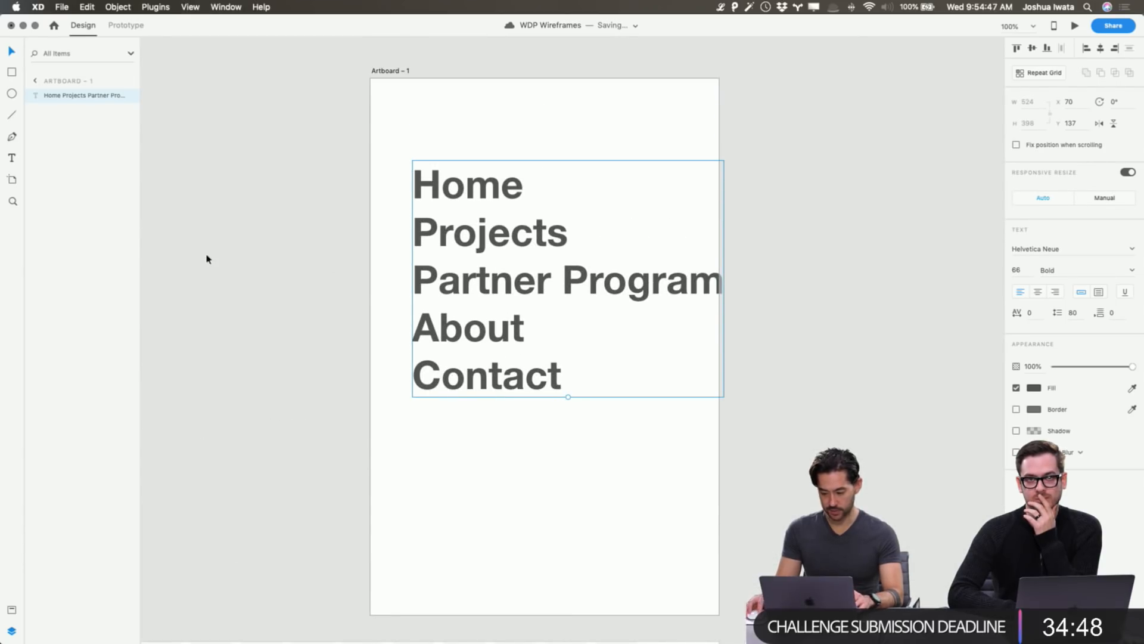
left_click(11, 610)
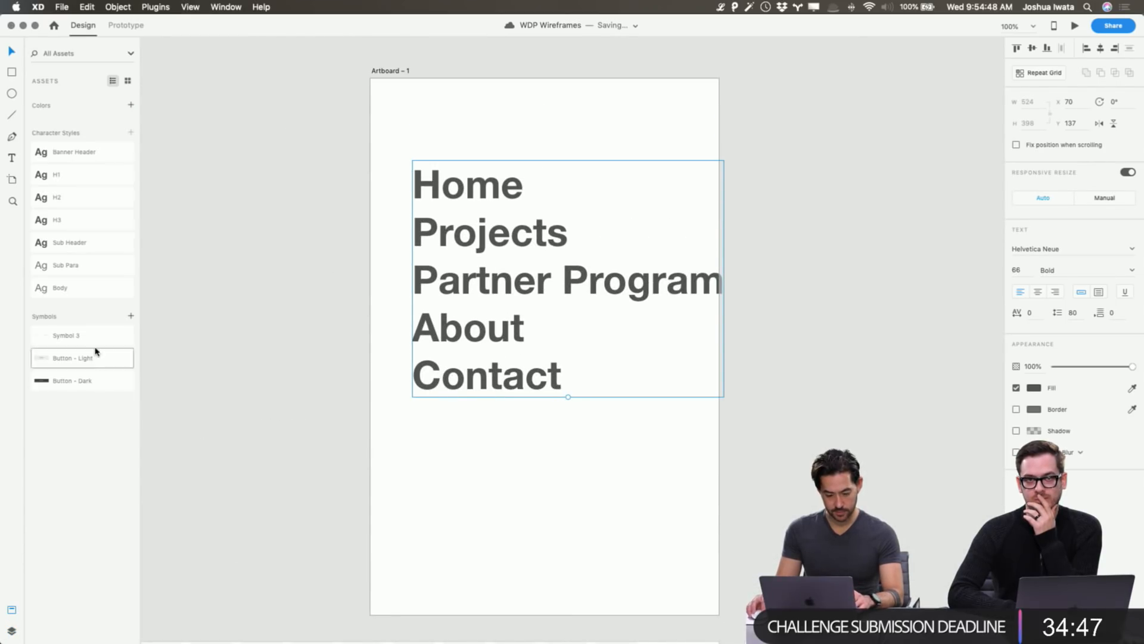
left_click(88, 222)
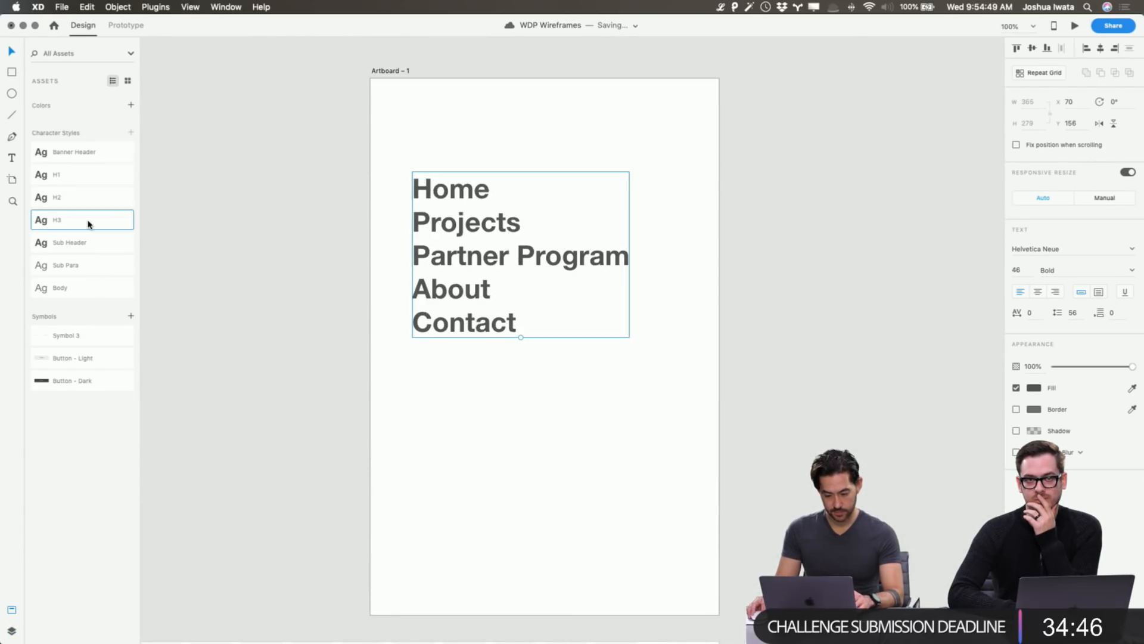
left_click(11, 631)
scroll(481, 263, "left", 2)
scroll(515, 258, "down", 2)
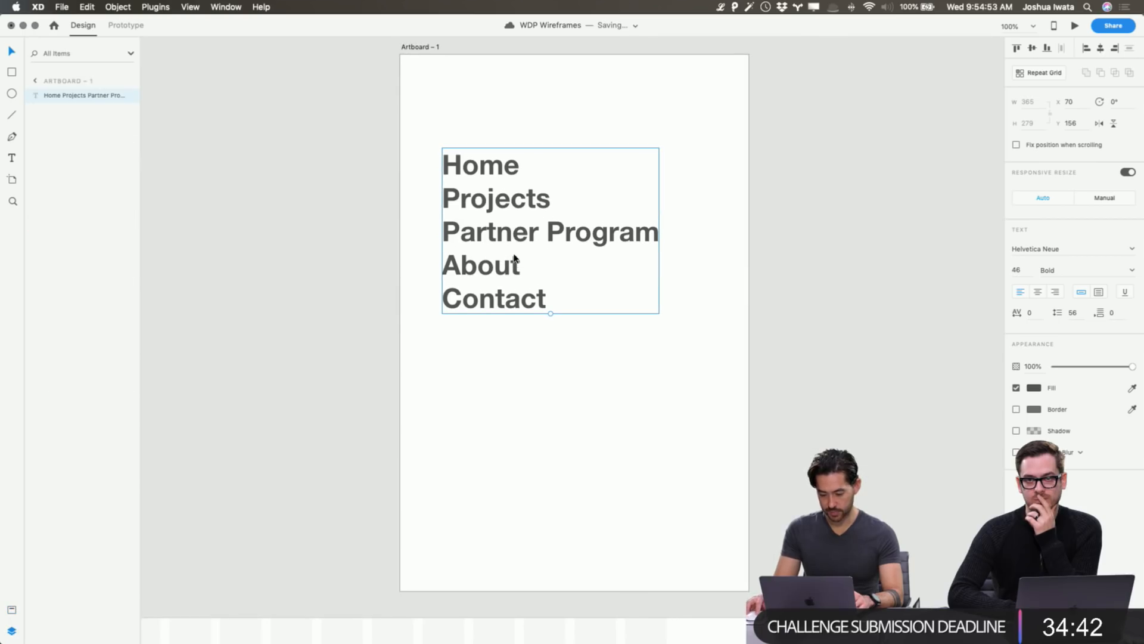
left_click(1084, 316)
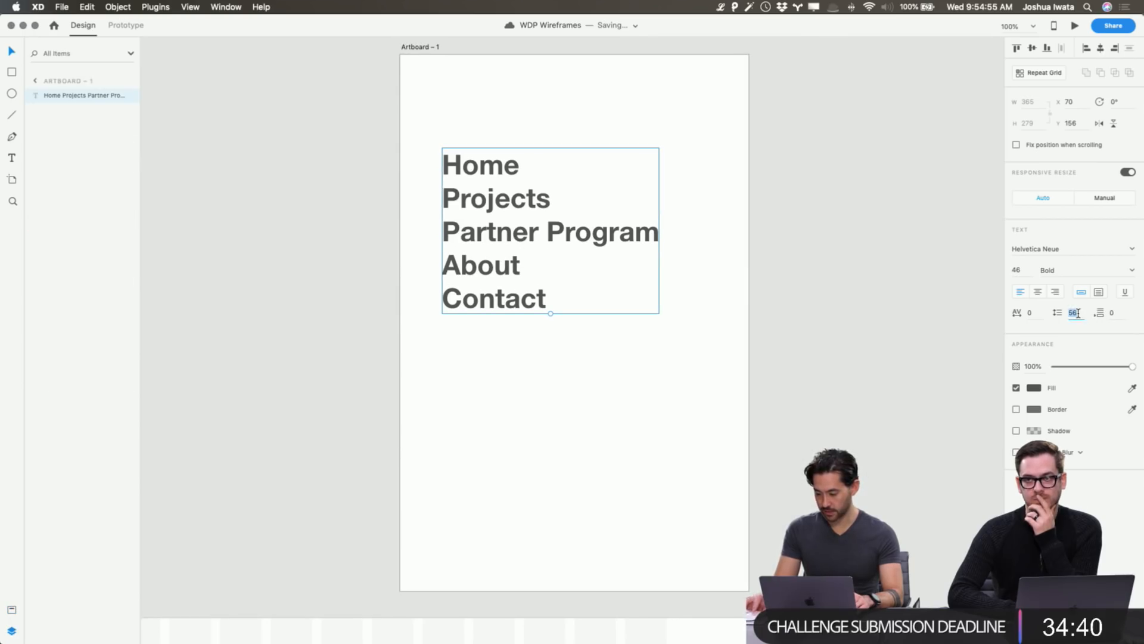
key("shift+Up")
key("shift+Up")
key("shift+Up")
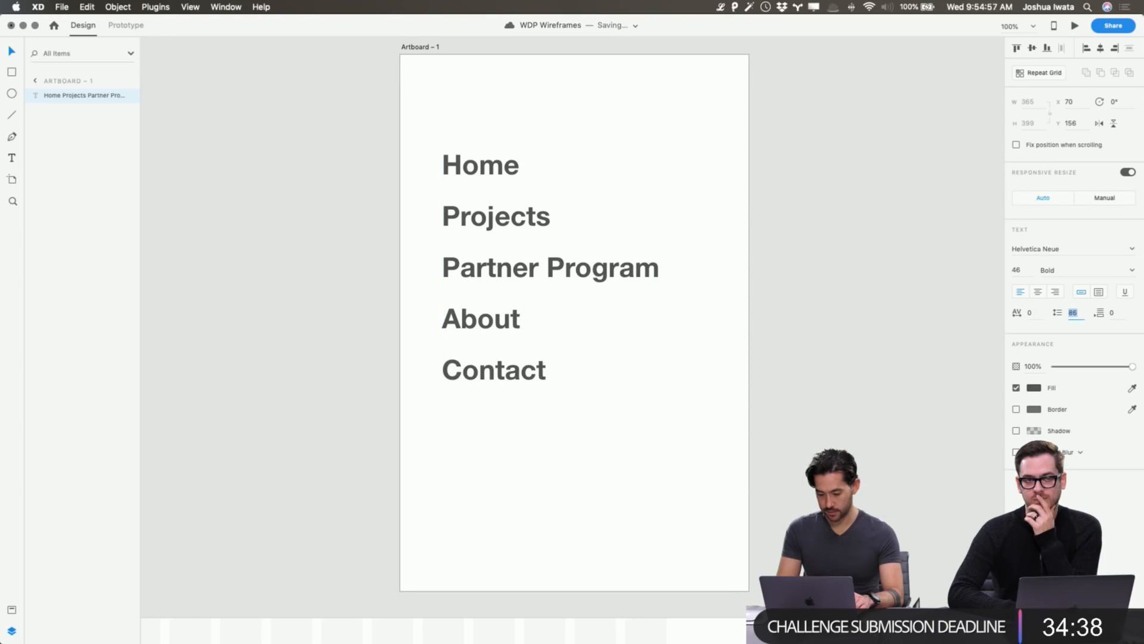
left_click(910, 301)
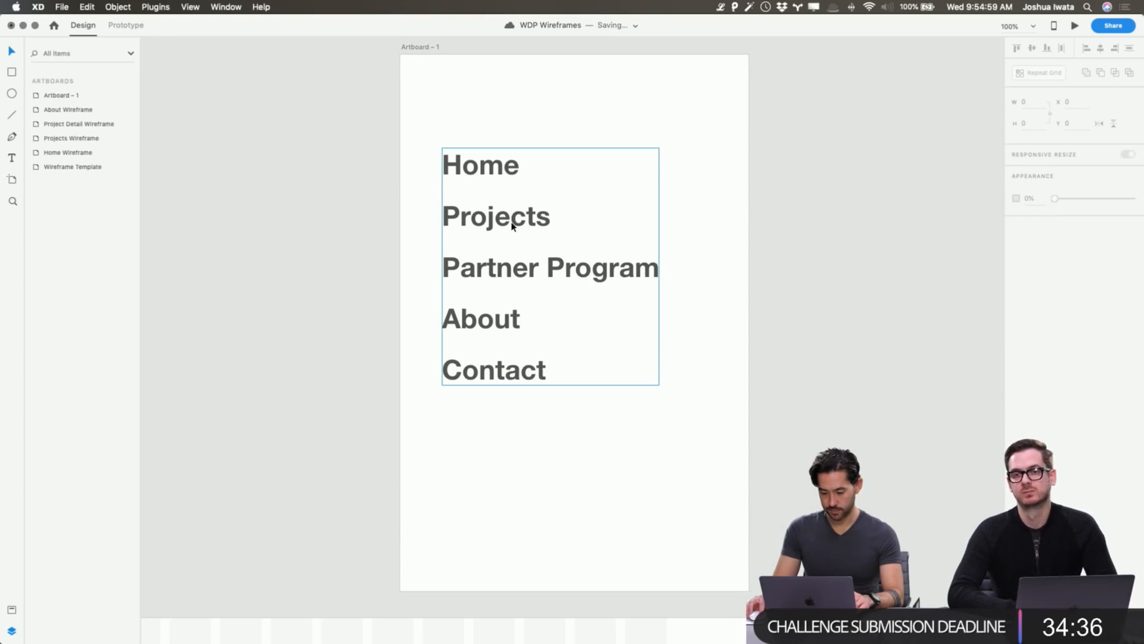
Start a new text object near the top of the menu artboard.
left_click(541, 215)
scroll(599, 72, "down", 1)
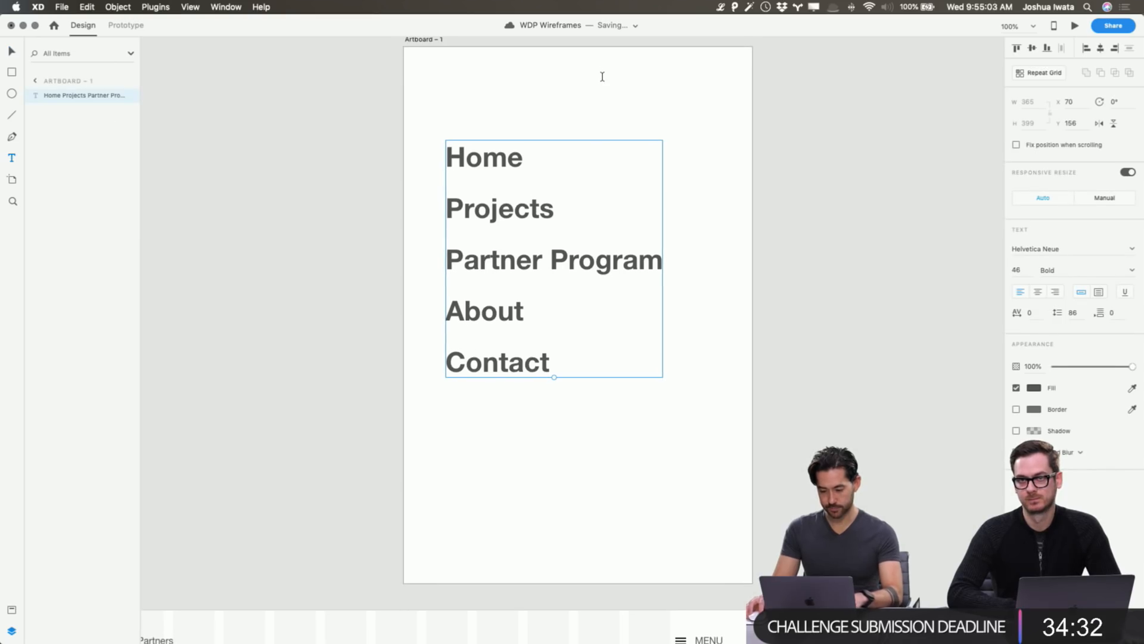
scroll(599, 72, "right", 1)
key("t")
left_click(602, 74)
Type a + sign, set it to Regular weight and rotate it 45° into an ×.
type("+")
key("Escape")
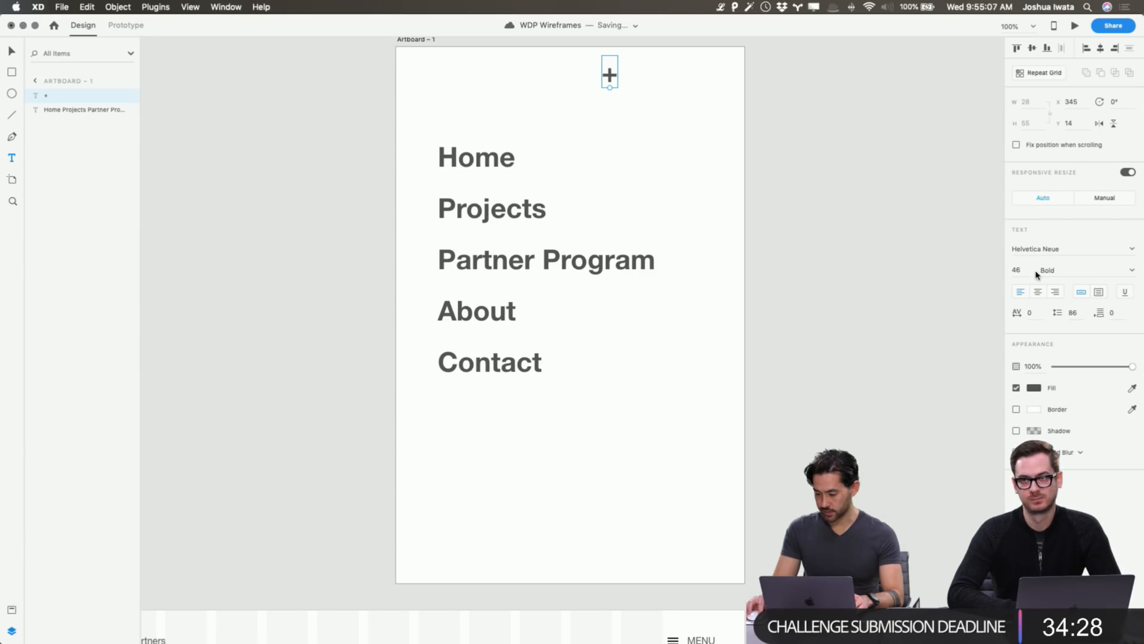
left_click(1132, 272)
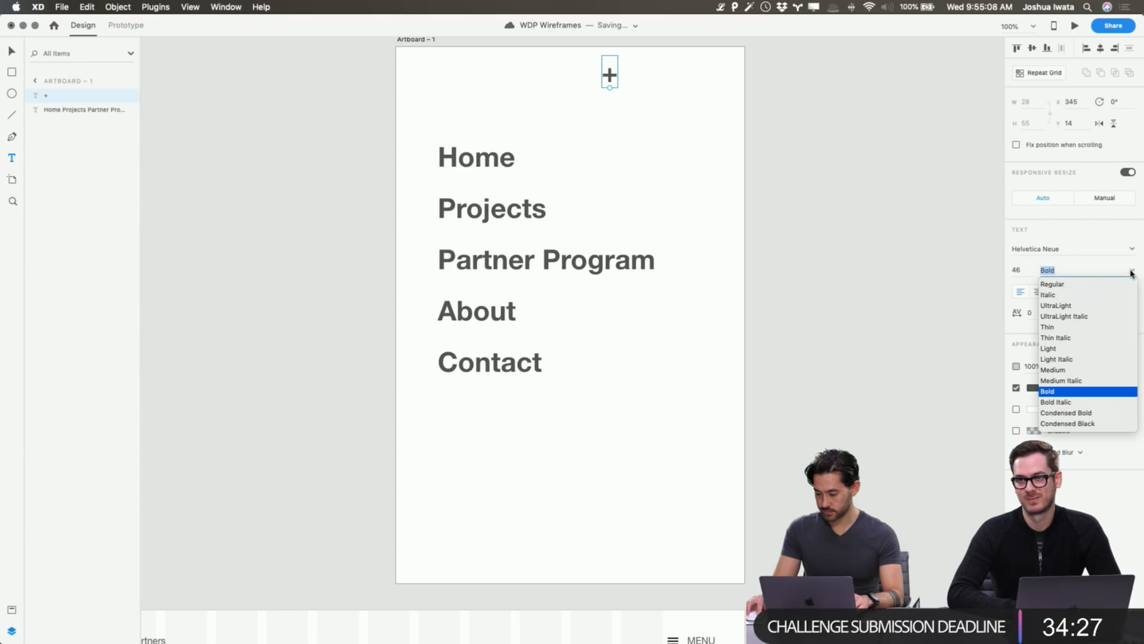
left_click(1056, 285)
left_click(1120, 104)
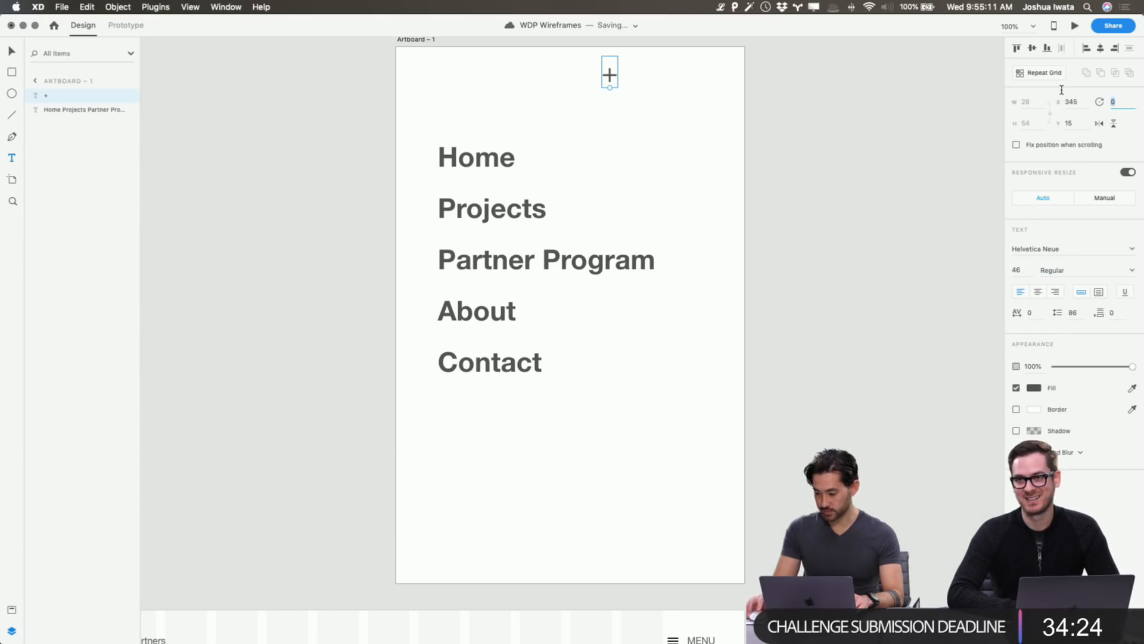
type("45")
key("Return")
Move the × close mark to the menu artboard's top-right corner.
key("v")
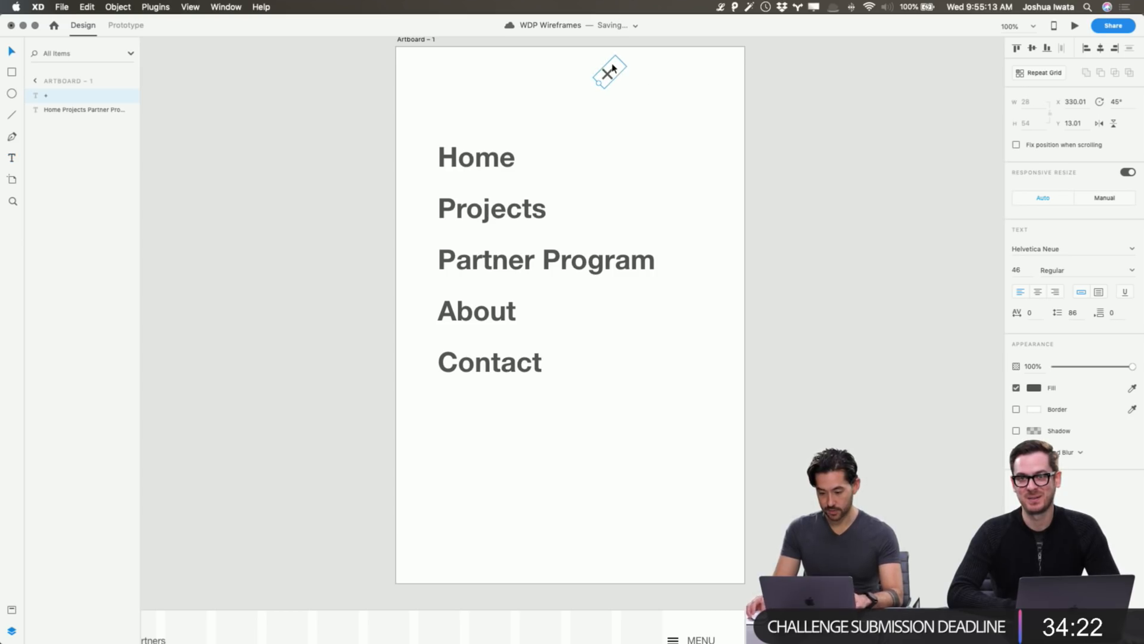
left_click_drag(607, 74, 710, 74)
key("Escape")
left_click(698, 102)
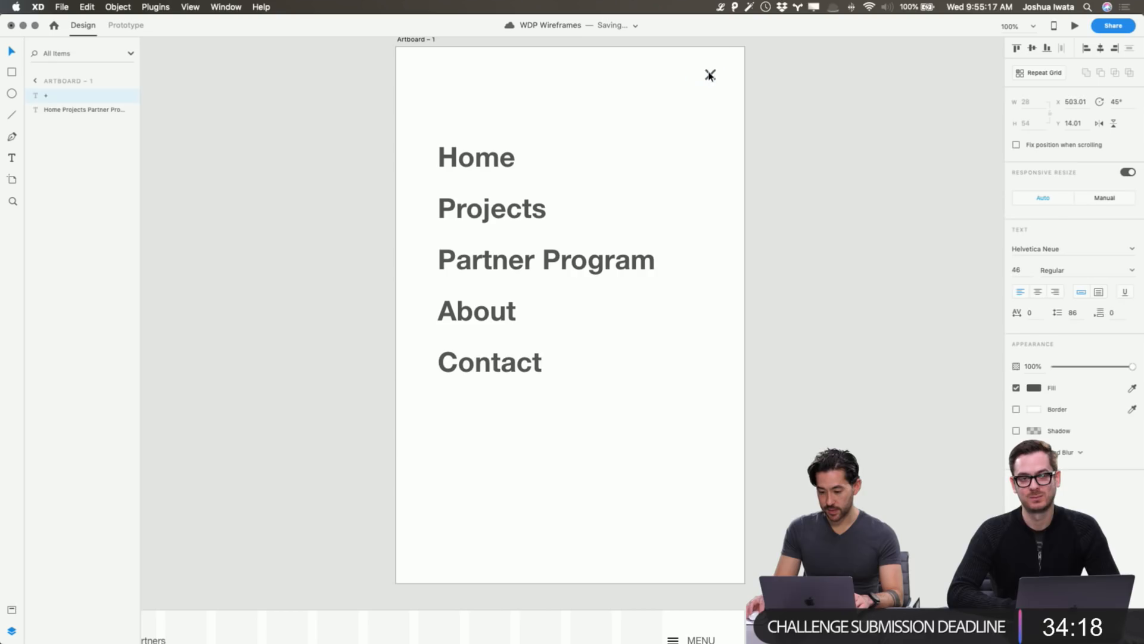
left_click(444, 44)
left_click(411, 40)
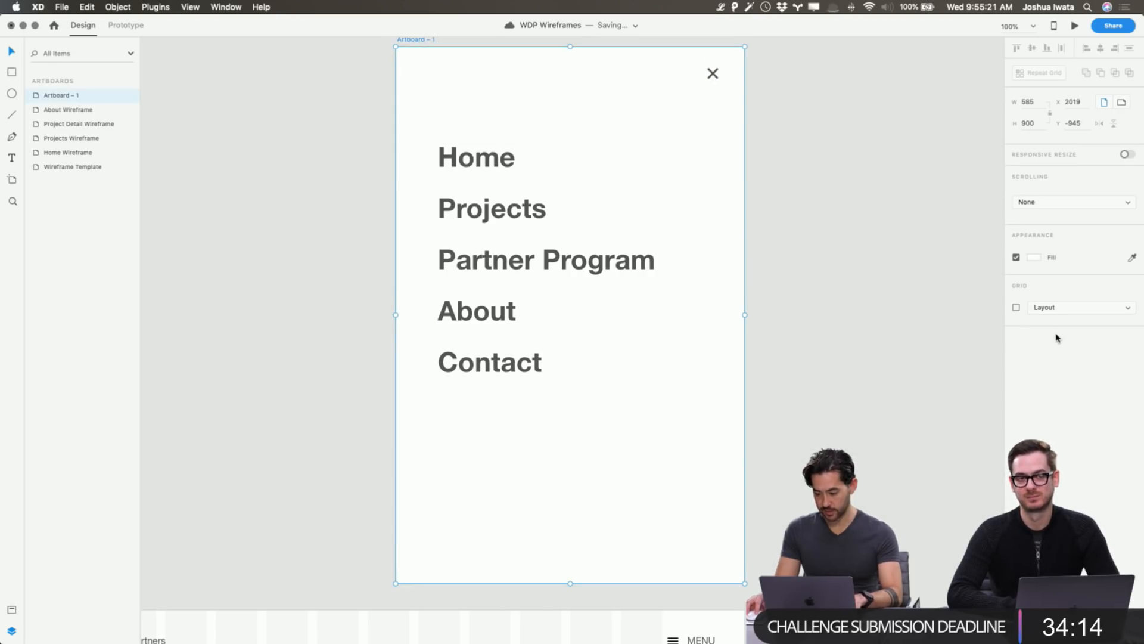
left_click(887, 254)
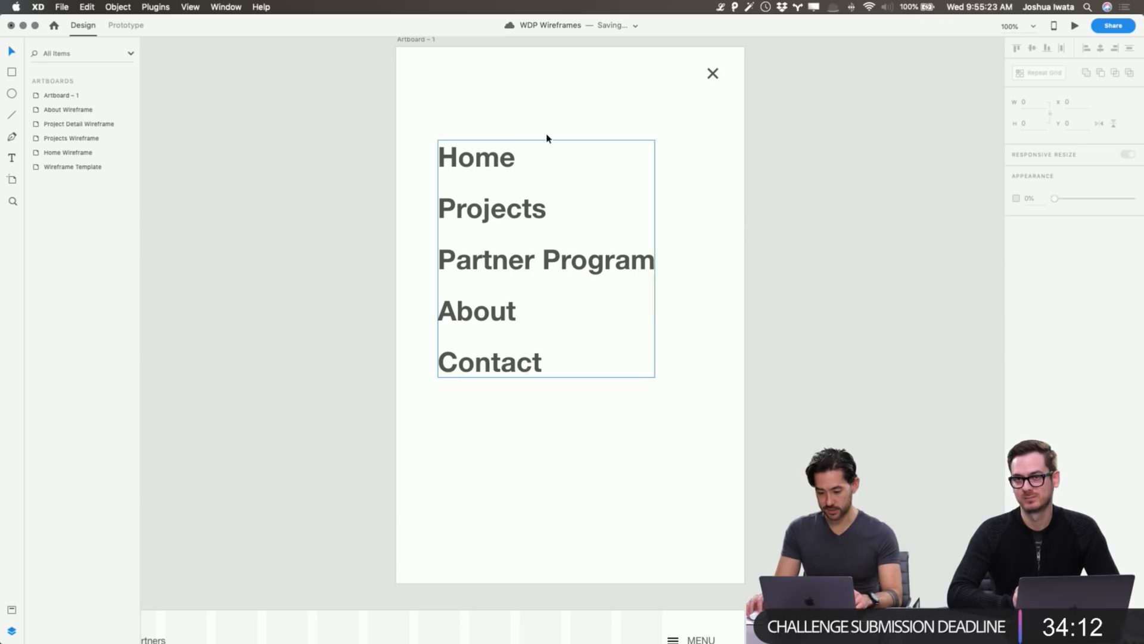
Scroll down to the Home Wireframe and select its MENU button group in the header.
left_click(427, 40)
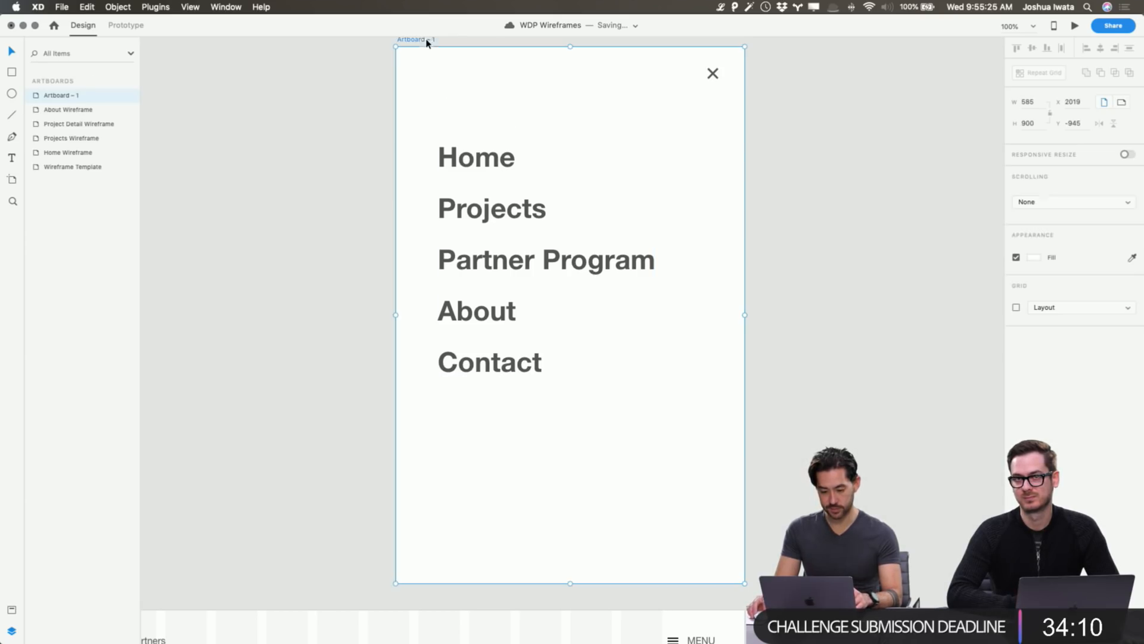
left_click(358, 245)
scroll(388, 170, "down", 8)
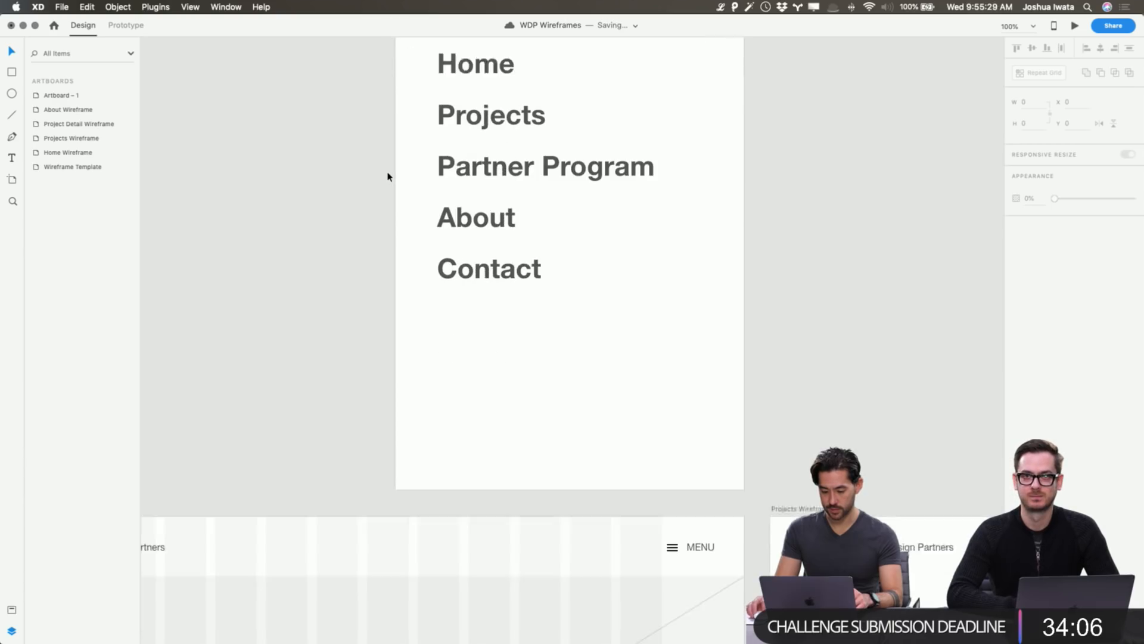
scroll(386, 167, "up", 15)
scroll(386, 167, "down", 10)
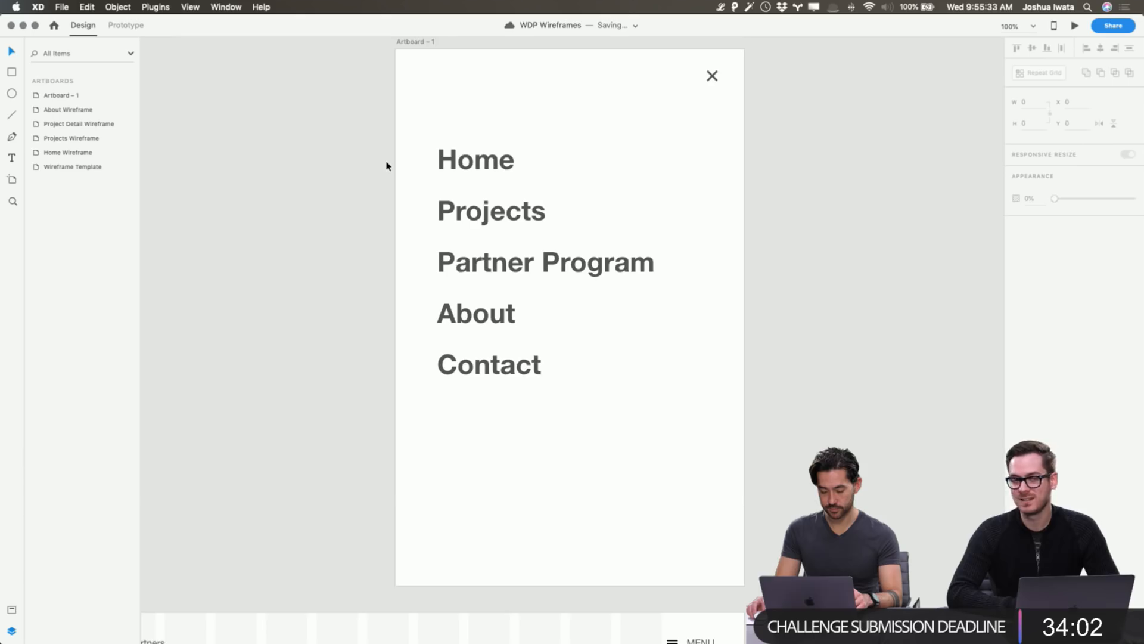
scroll(386, 166, "down", 6)
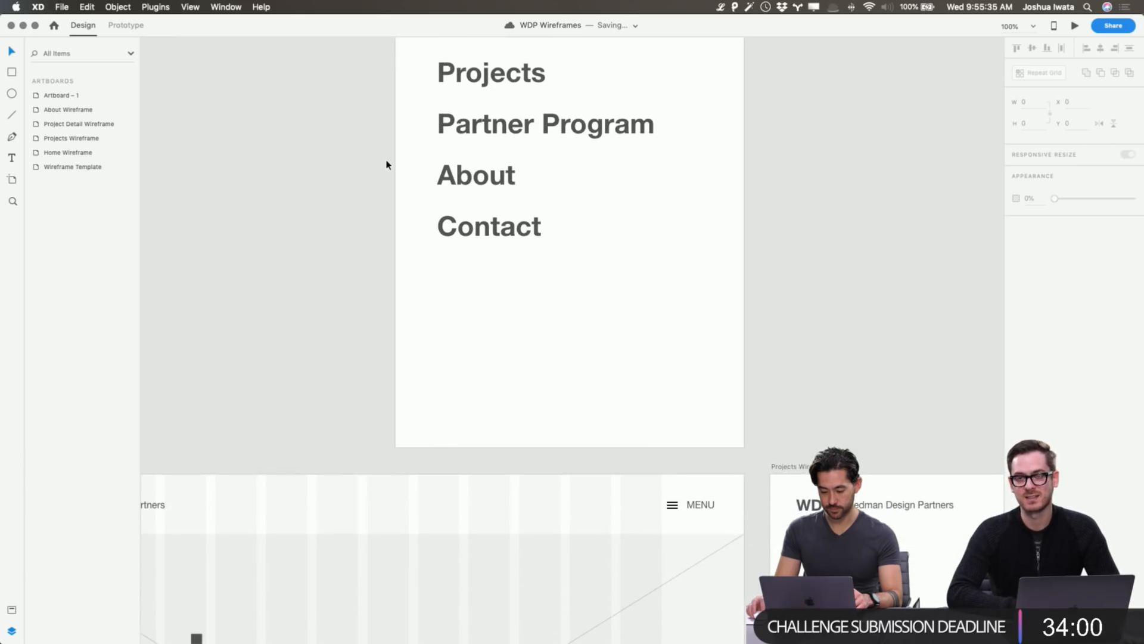
scroll(769, 426, "down", 5)
left_click(671, 391)
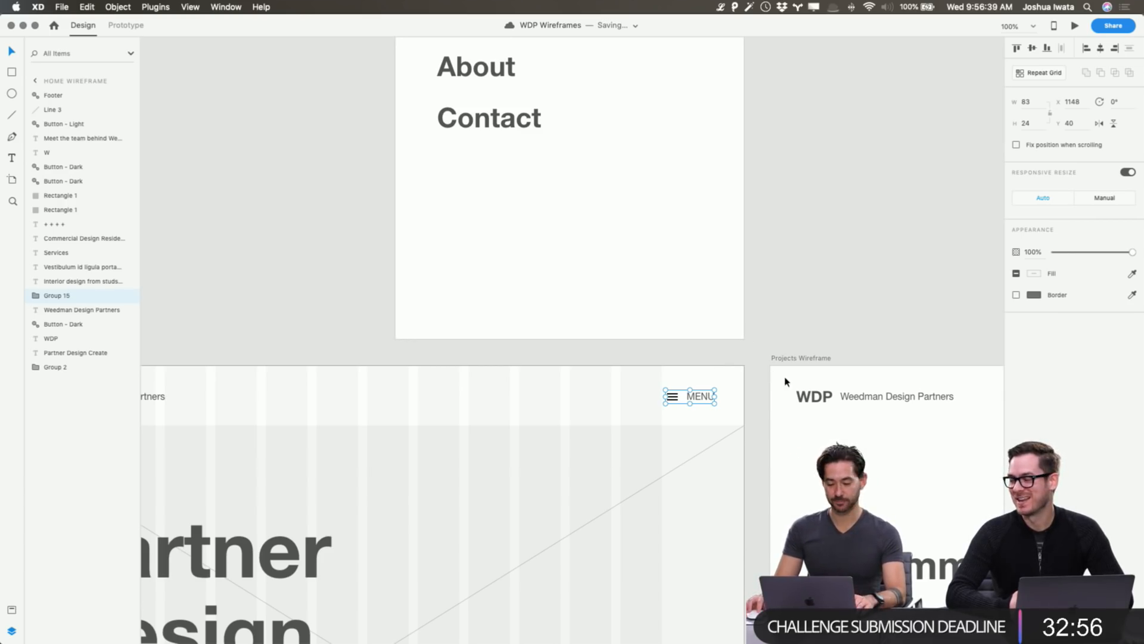
key("super+Tab")
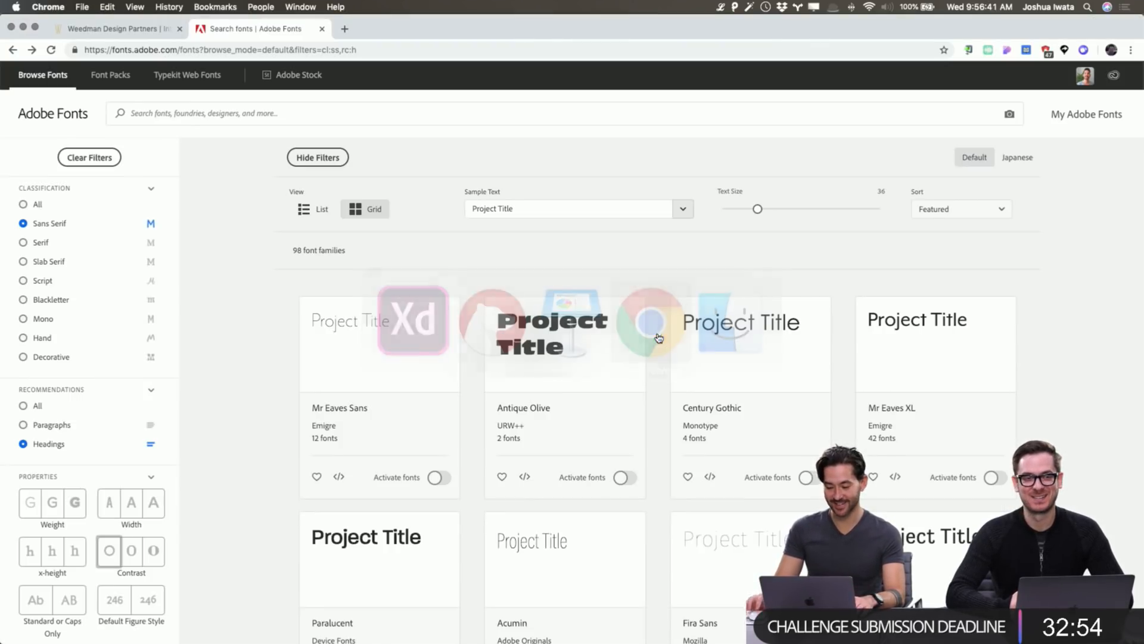
Search the web for 'geomanist font' in a new Chrome tab.
key("super+t")
type("geomani")
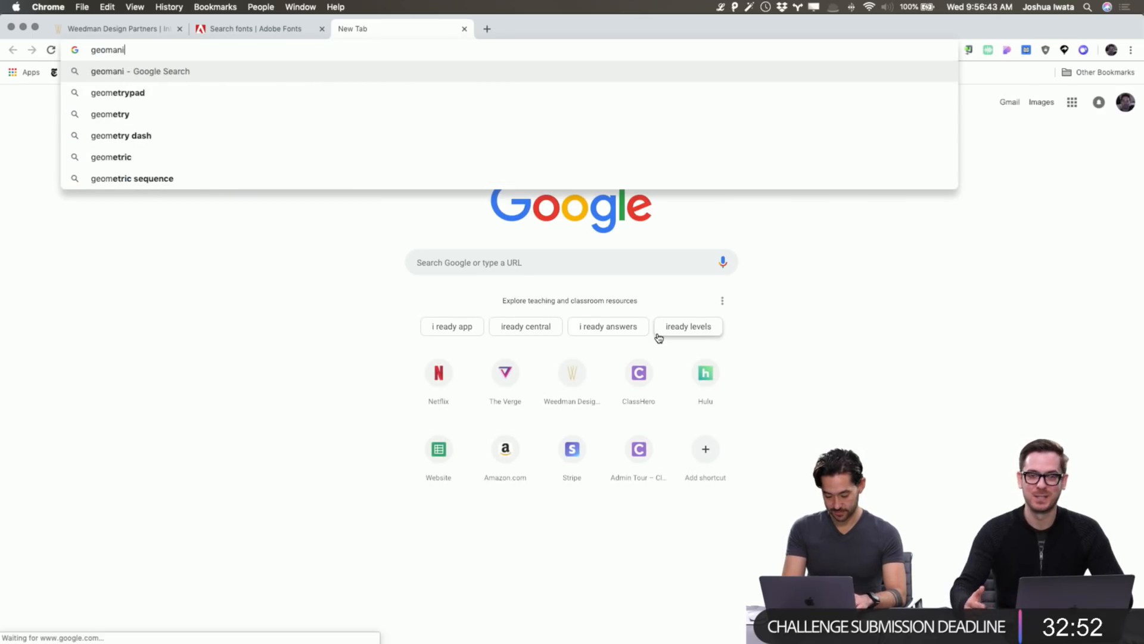
type("st font")
key("Return")
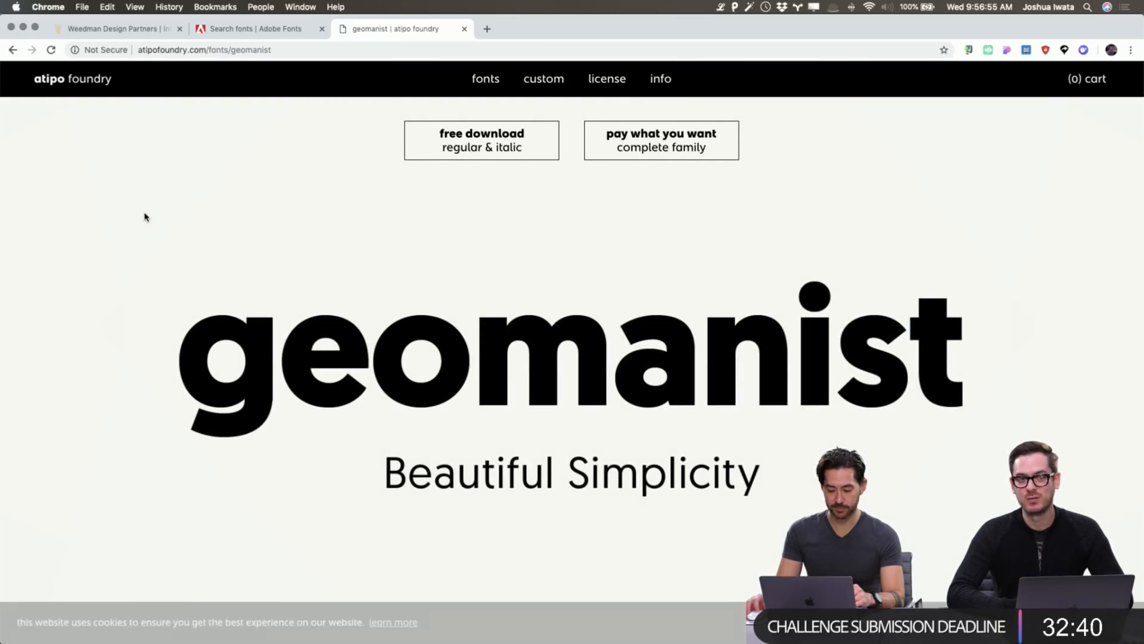
Browse the atipo foundry Geomanist page and its typeface samples.
scroll(145, 217, "down", 8)
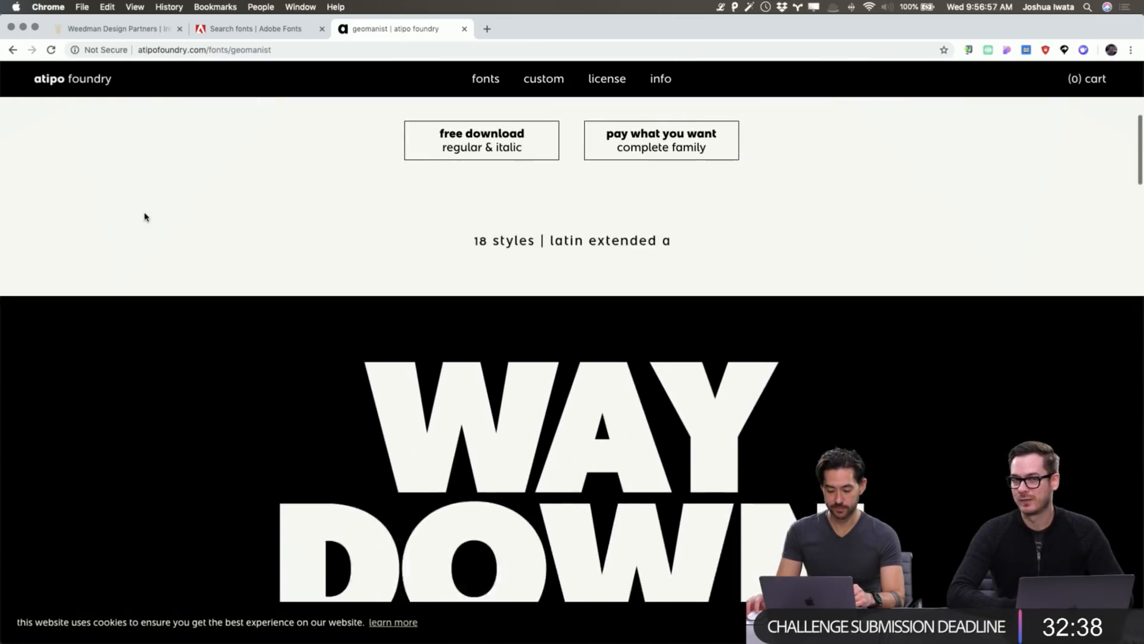
scroll(144, 216, "down", 10)
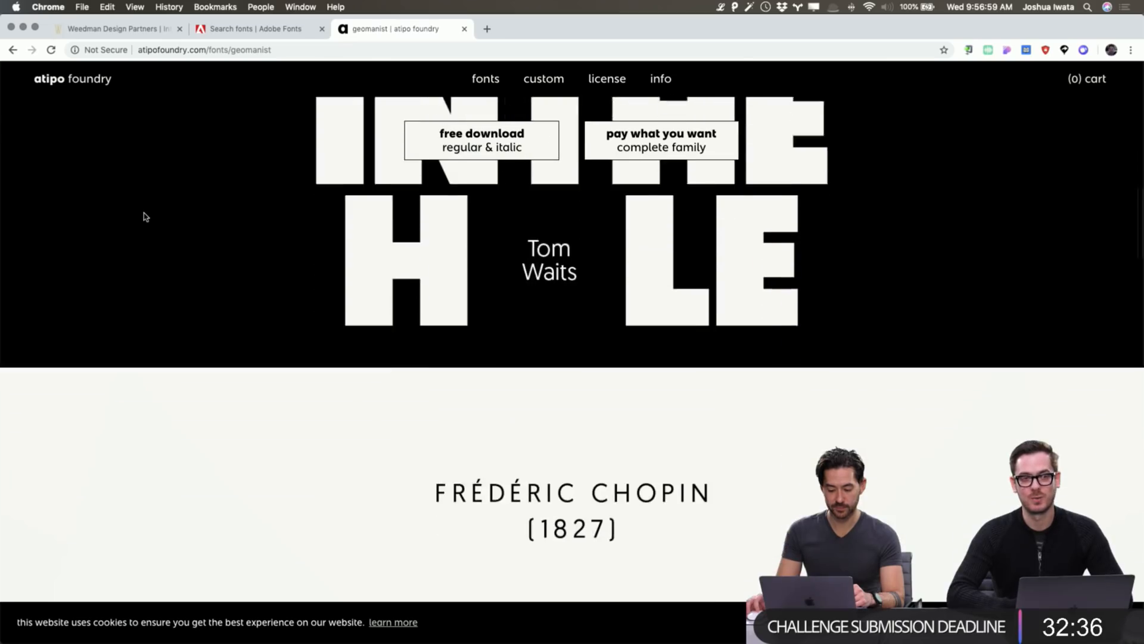
scroll(144, 216, "down", 6)
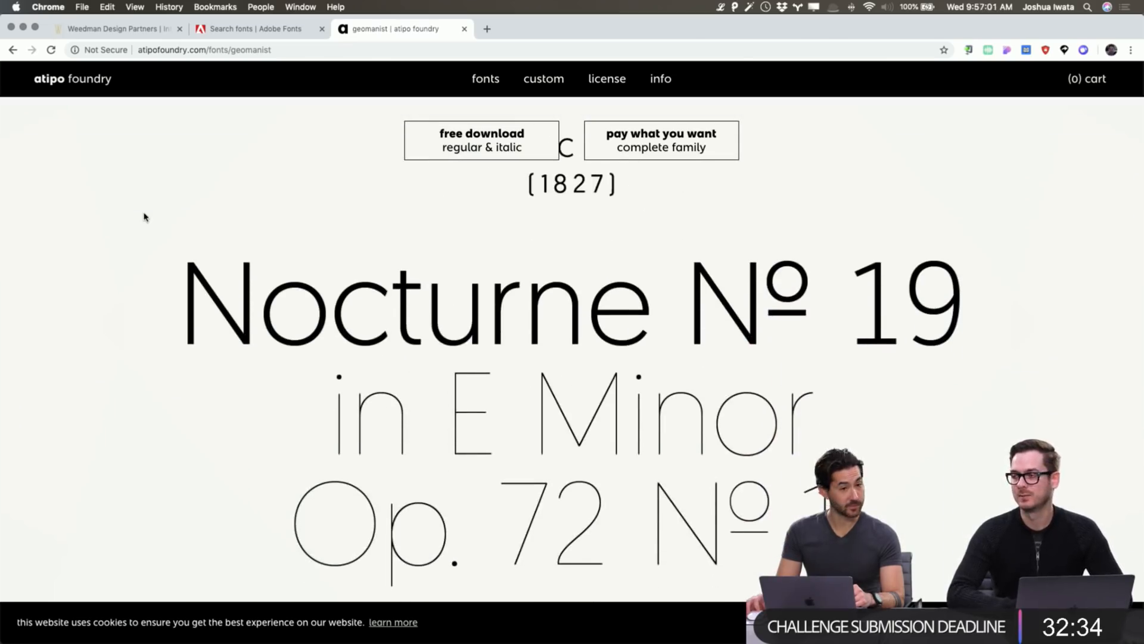
scroll(144, 216, "down", 10)
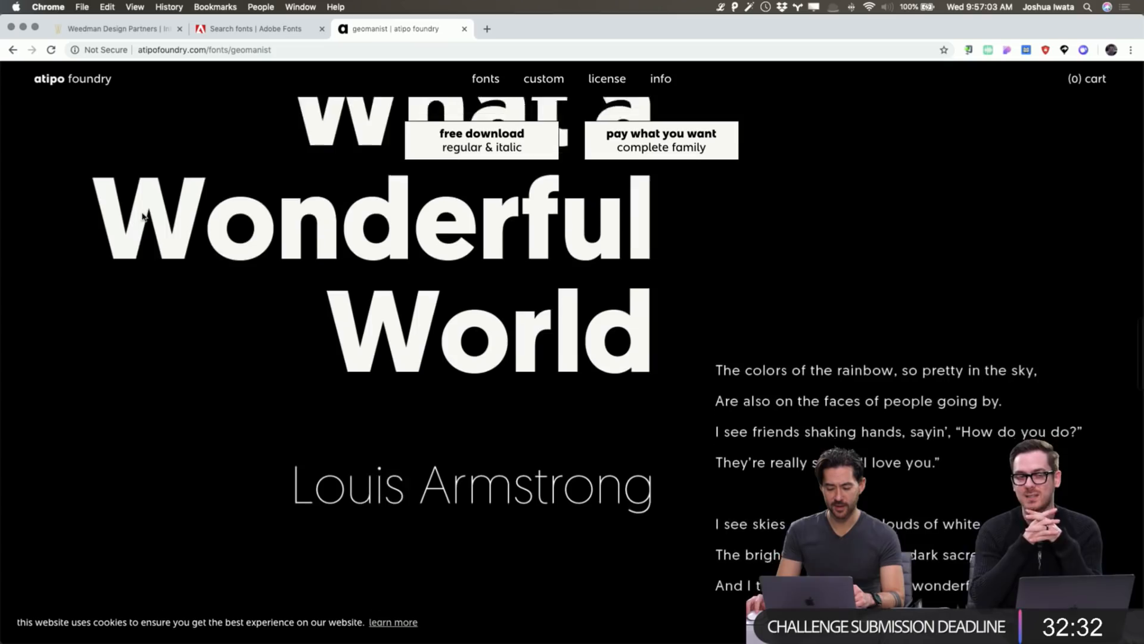
scroll(144, 217, "down", 10)
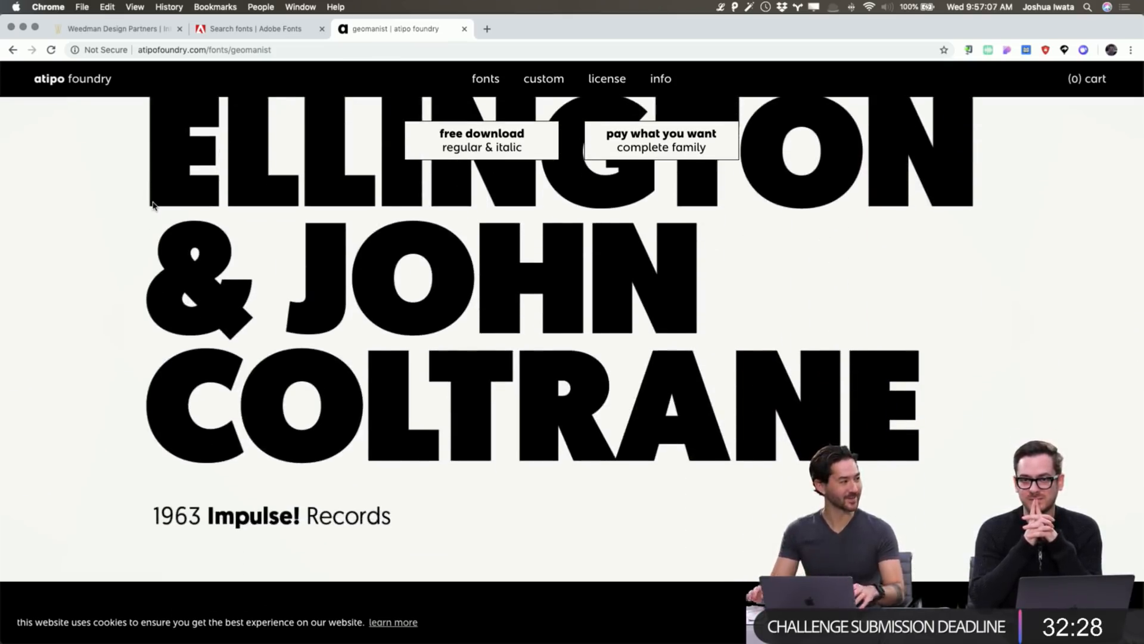
scroll(149, 232, "down", 15)
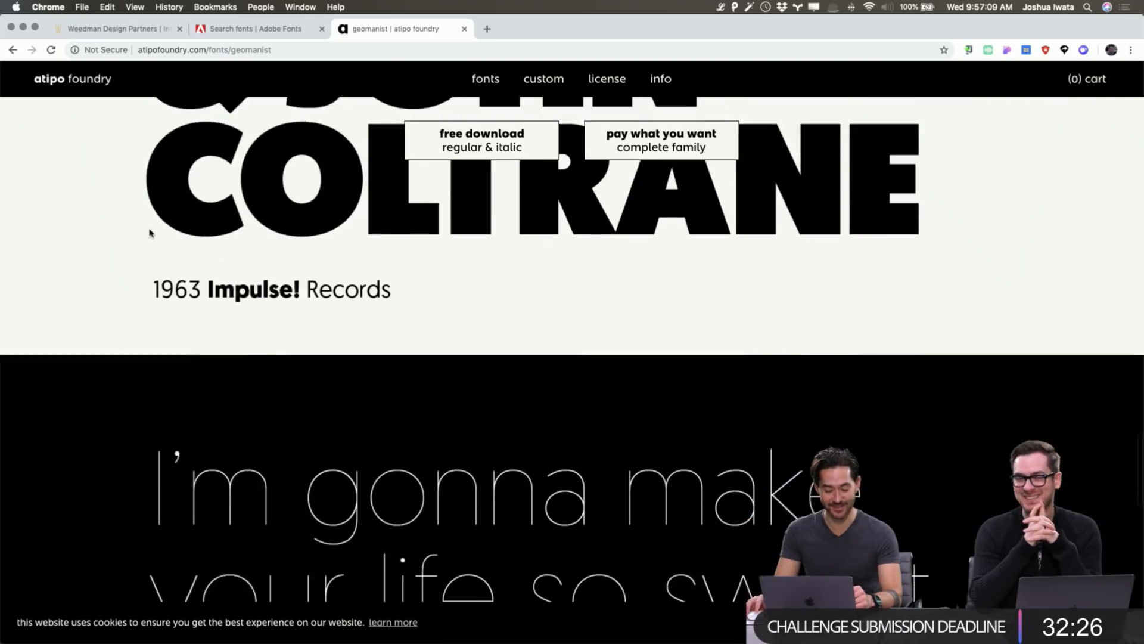
scroll(150, 232, "down", 5)
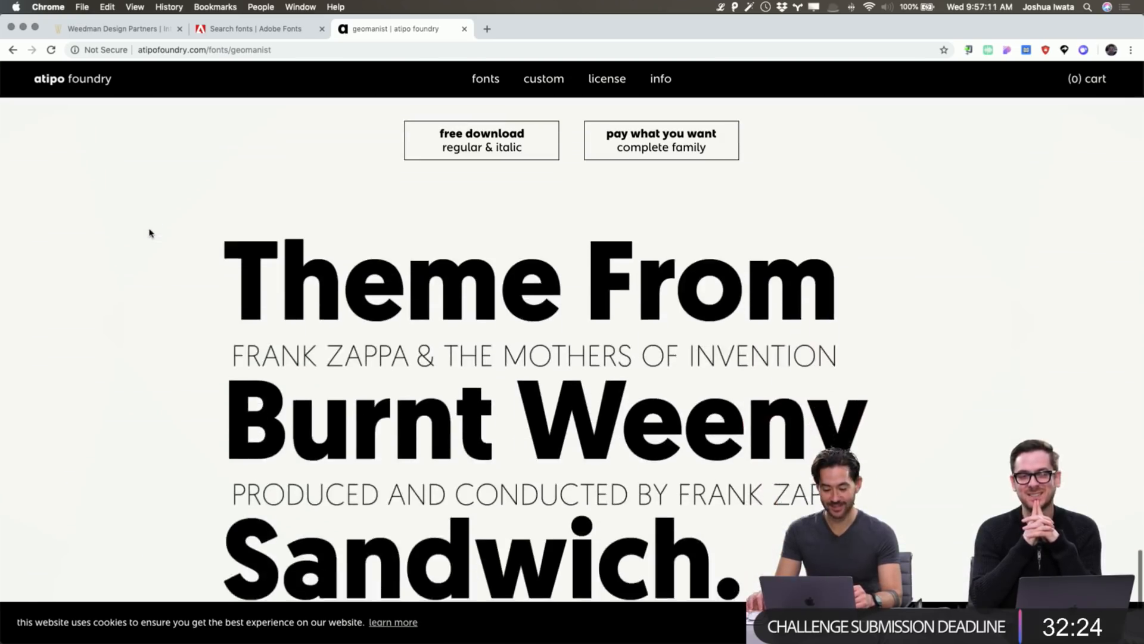
scroll(151, 232, "up", 8)
scroll(150, 233, "up", 15)
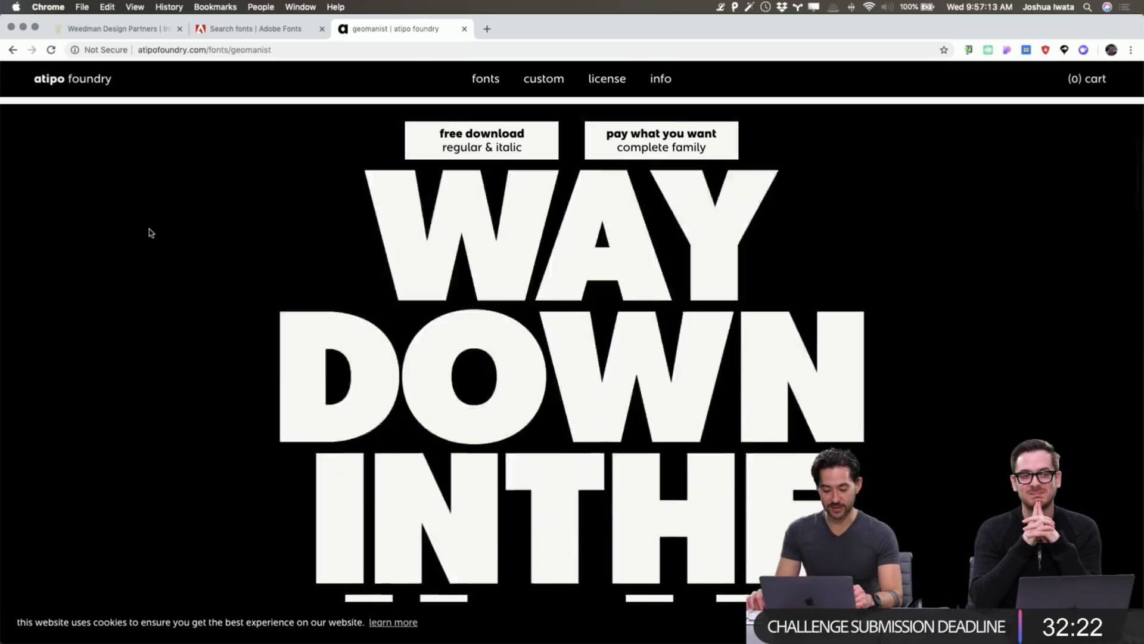
scroll(150, 233, "down", 15)
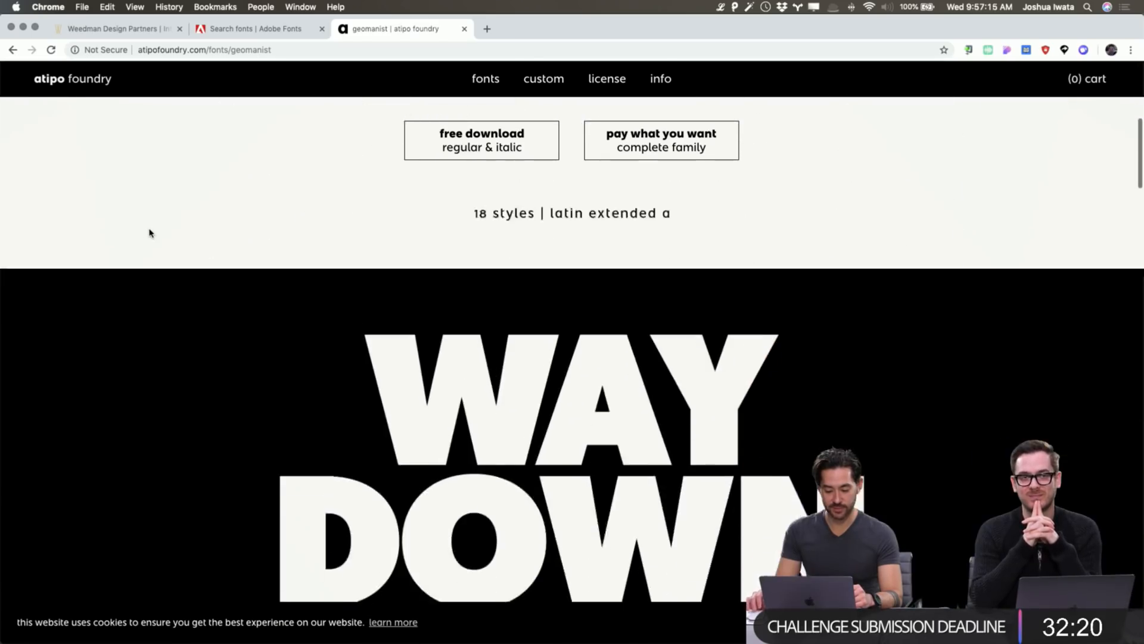
scroll(150, 232, "up", 6)
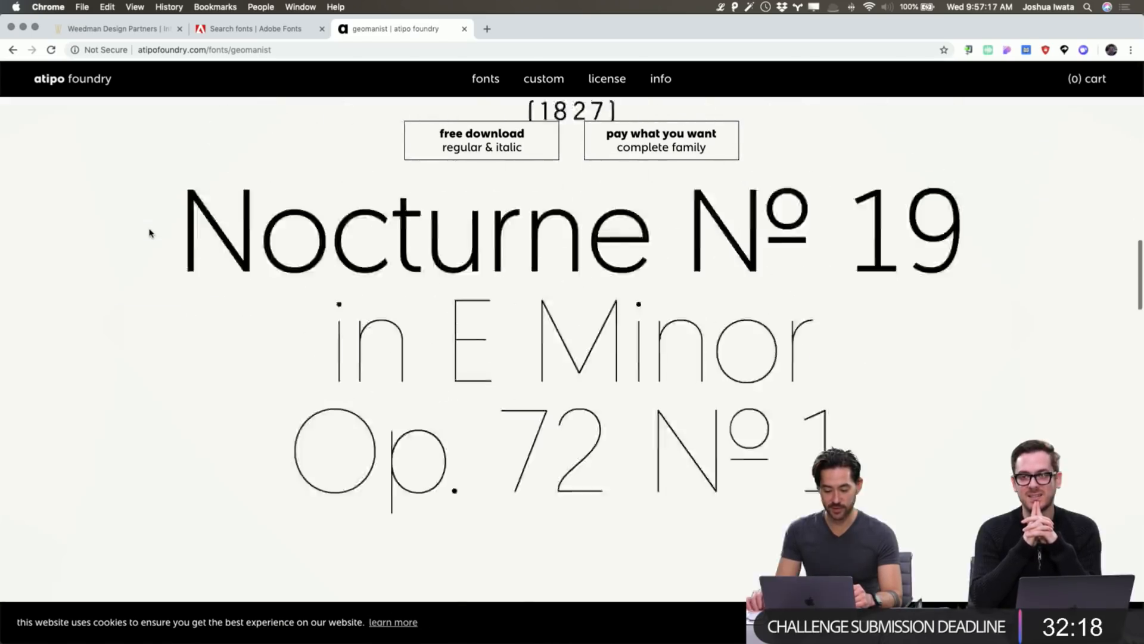
scroll(150, 233, "down", 8)
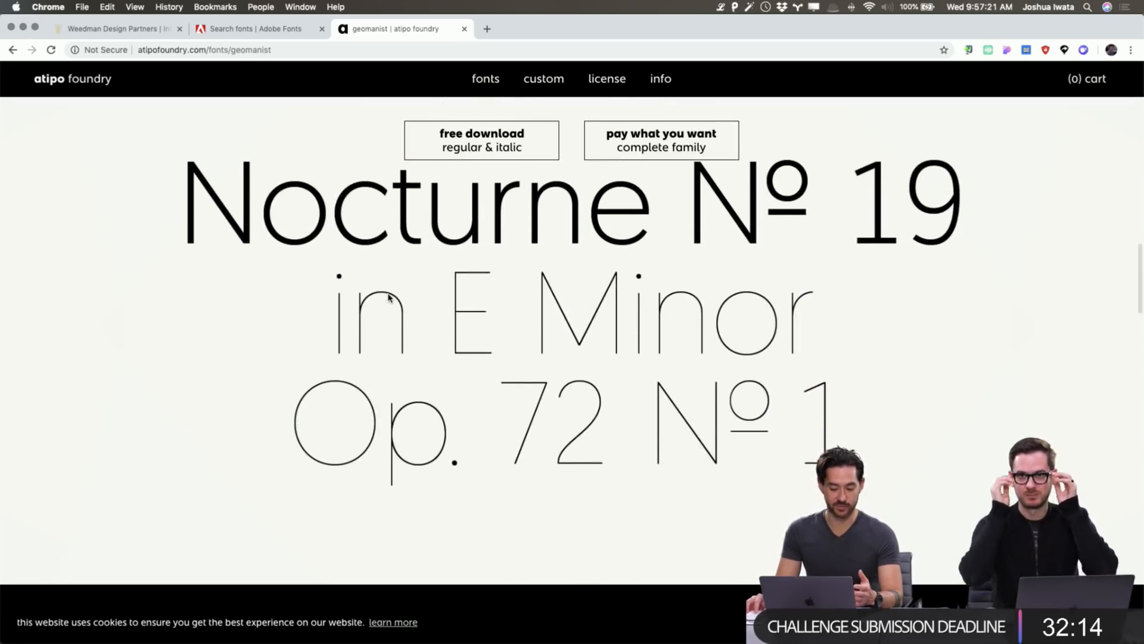
scroll(388, 296, "down", 10)
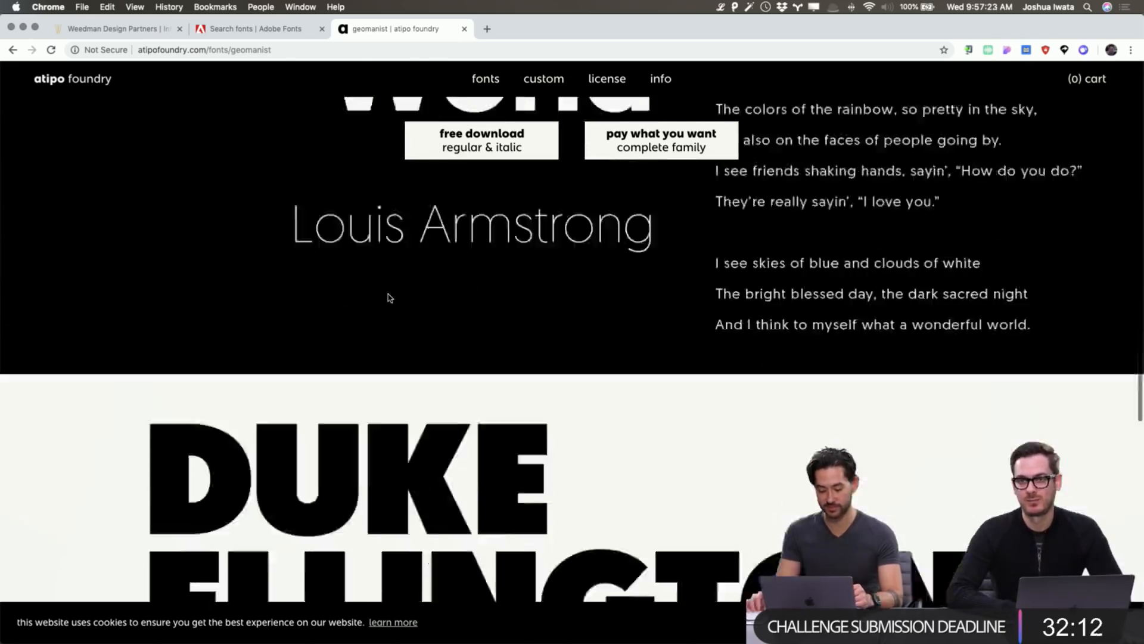
scroll(388, 296, "down", 8)
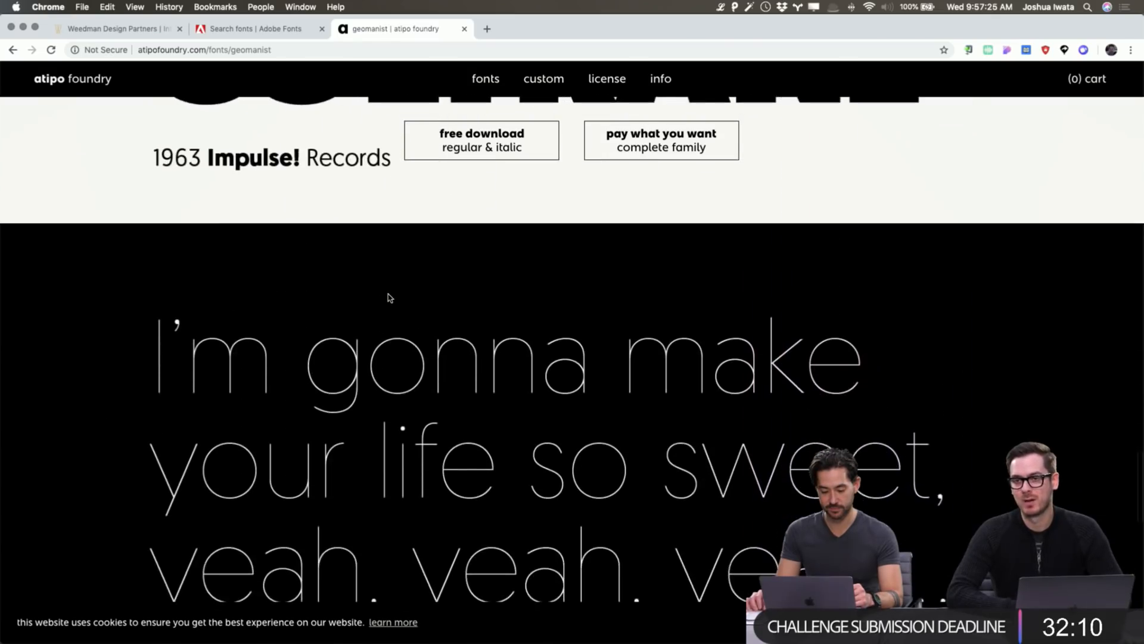
scroll(387, 296, "up", 20)
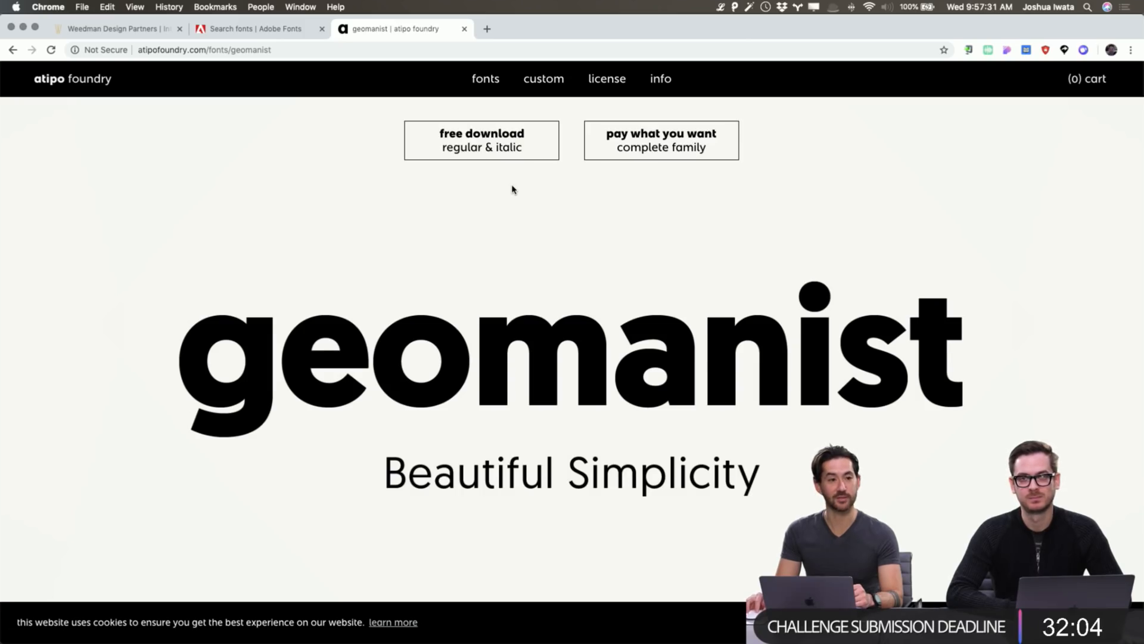
scroll(511, 188, "down", 1)
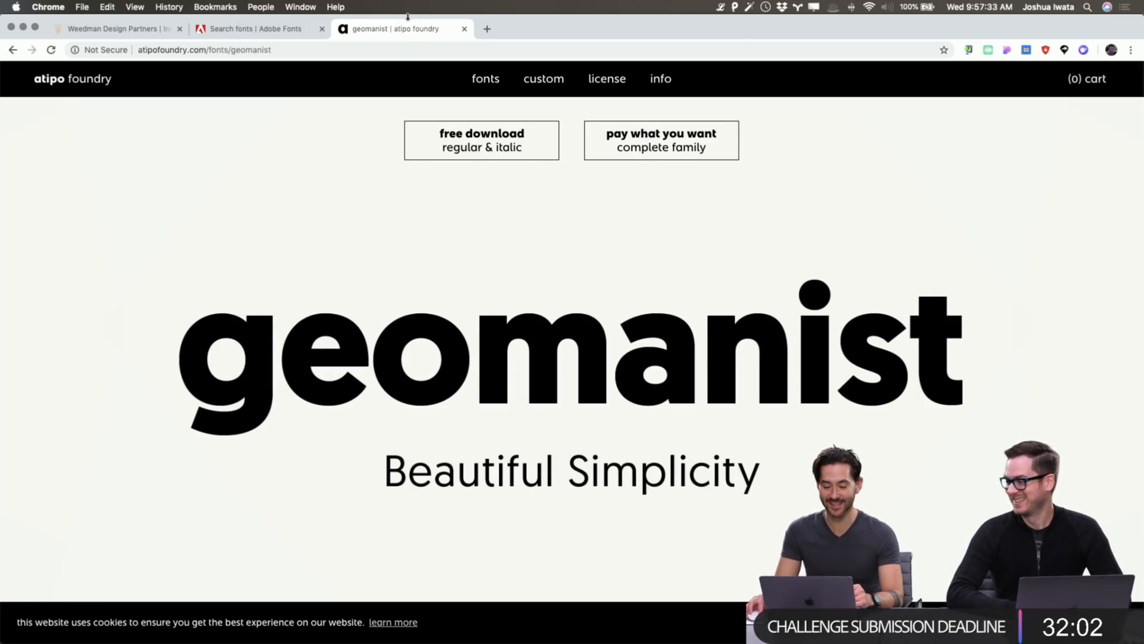
Close the Geomanist tab, return to XD and select the Home wireframe's MENU group.
left_click(464, 29)
key("super+Tab")
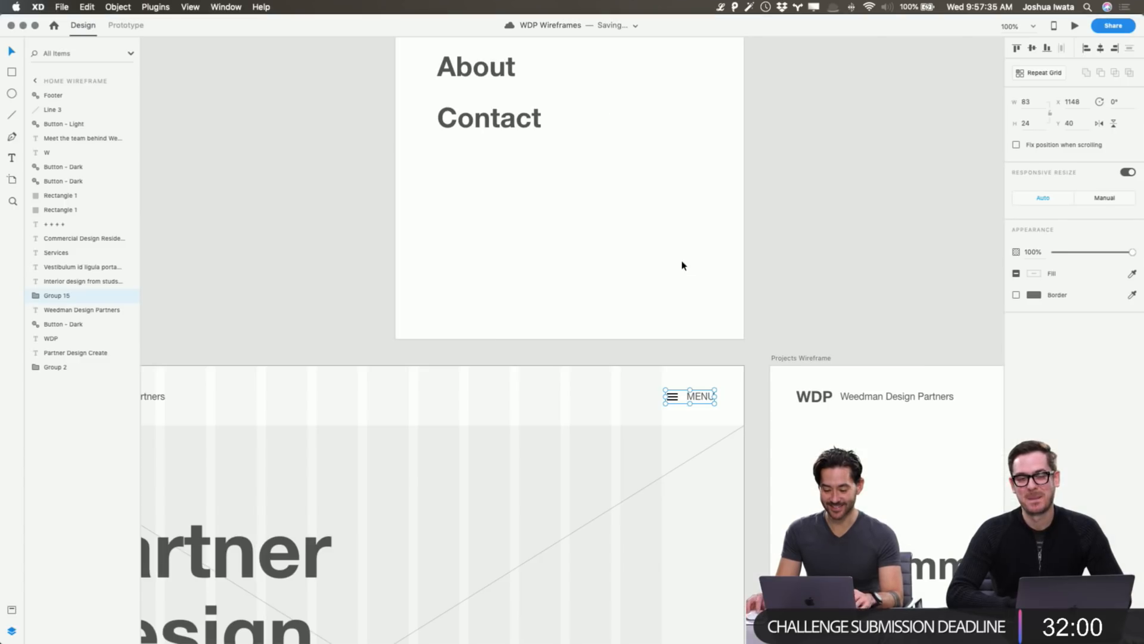
key("super+Tab")
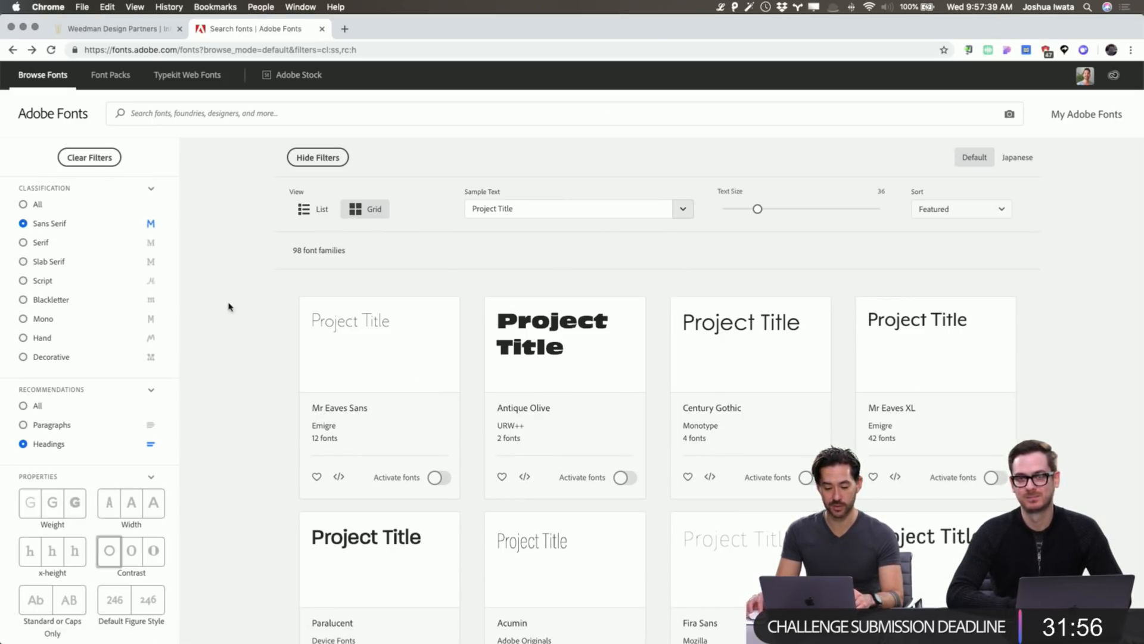
key("super+Tab")
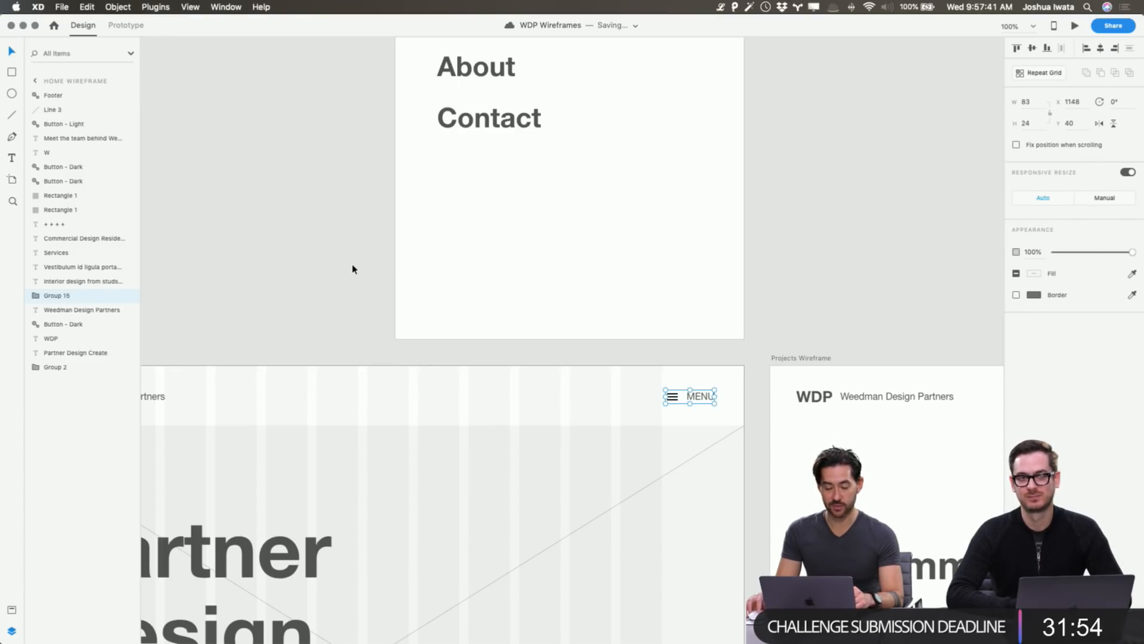
scroll(353, 269, "right", 10)
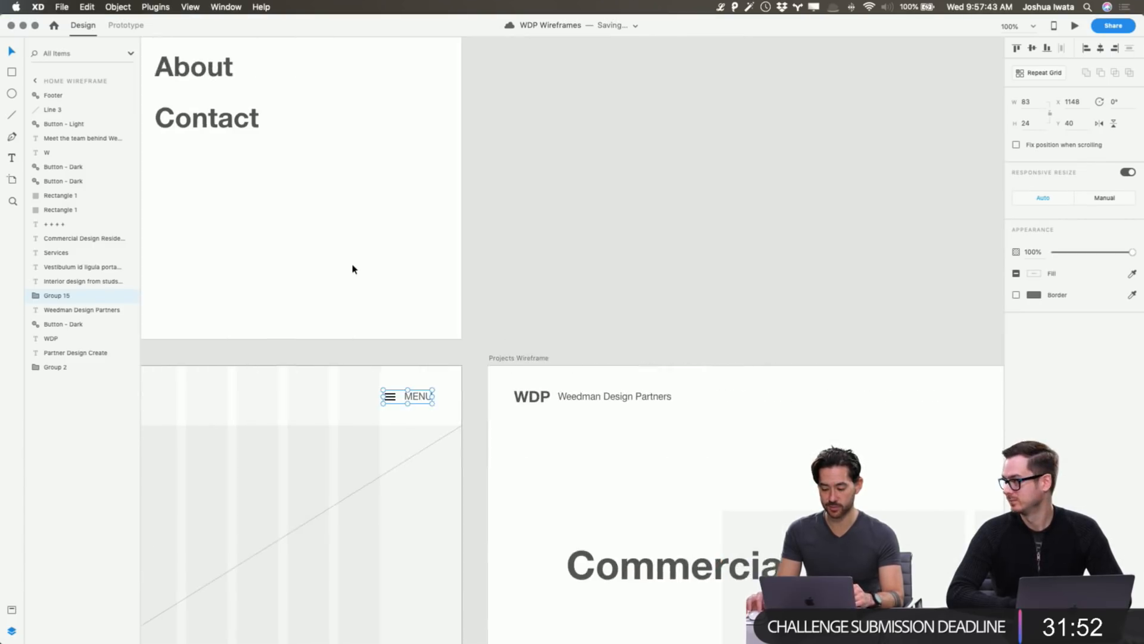
scroll(352, 269, "up", 5)
scroll(352, 269, "left", 4)
scroll(352, 269, "down", 3)
scroll(352, 269, "left", 2)
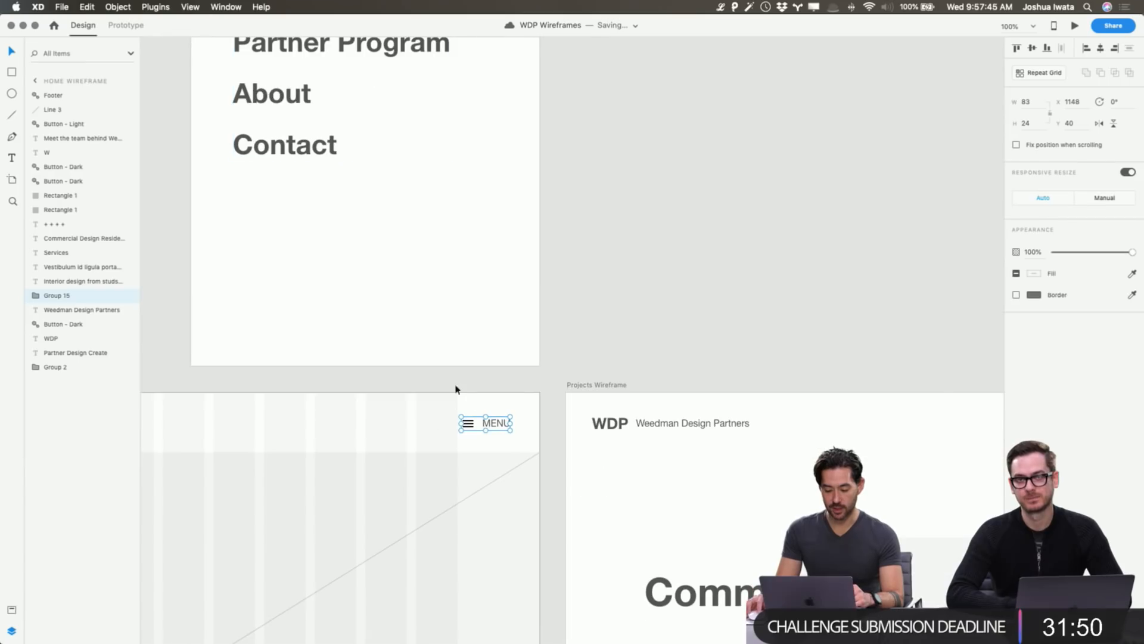
left_click(512, 394)
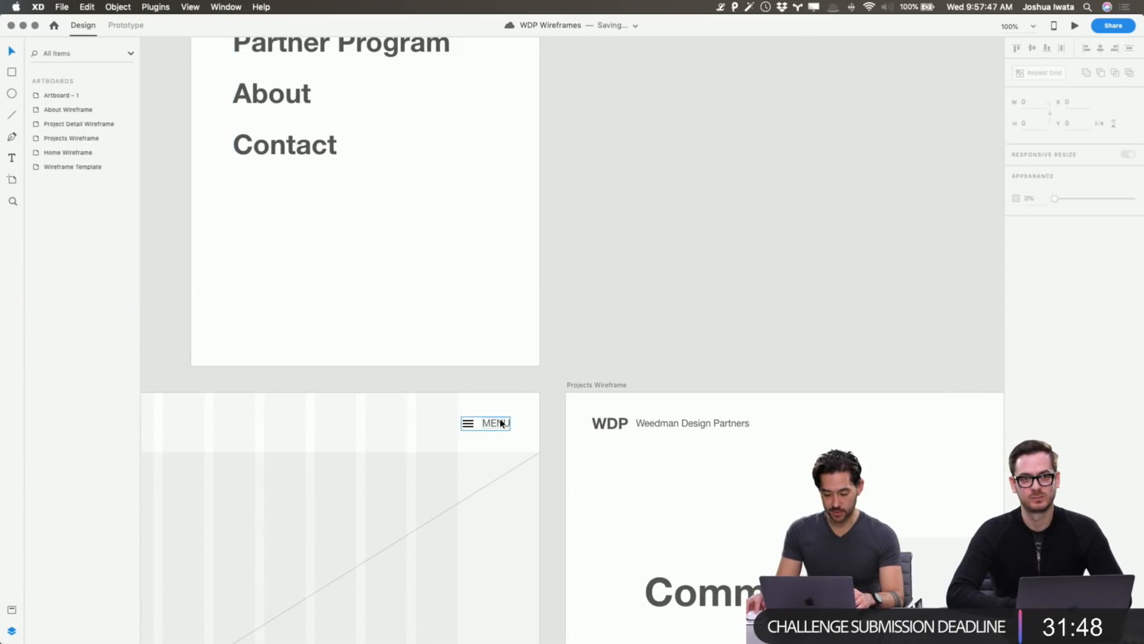
left_click(500, 421)
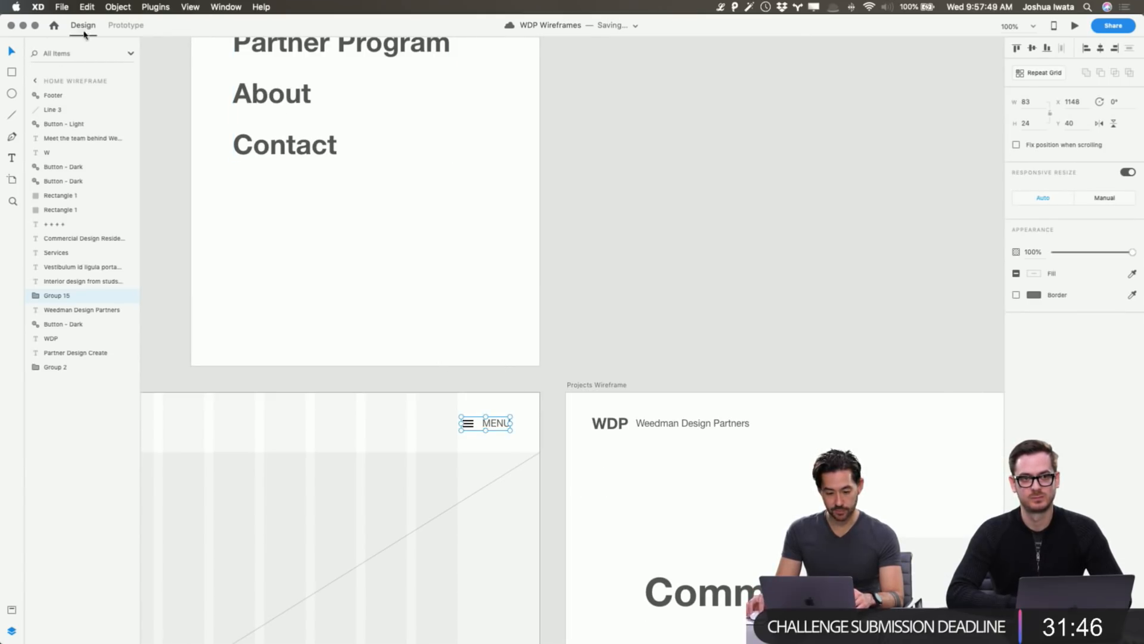
Wire MENU's tap to Artboard – 1 as an Overlay with Slide Left animation.
left_click(125, 25)
left_click_drag(515, 425, 500, 300)
left_click(280, 340)
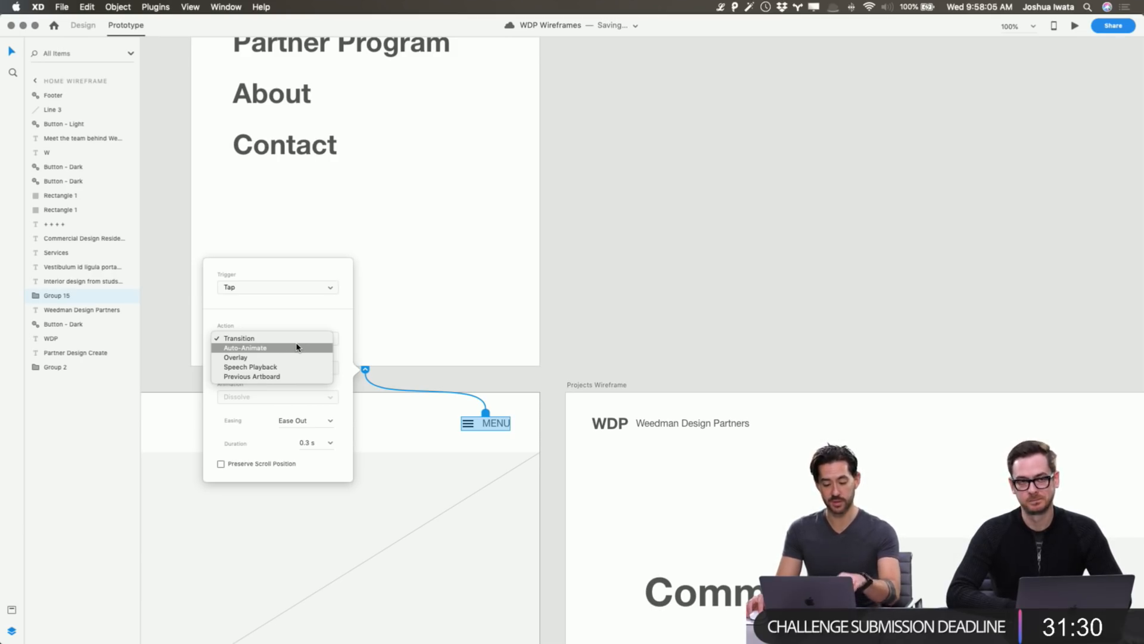
left_click(290, 358)
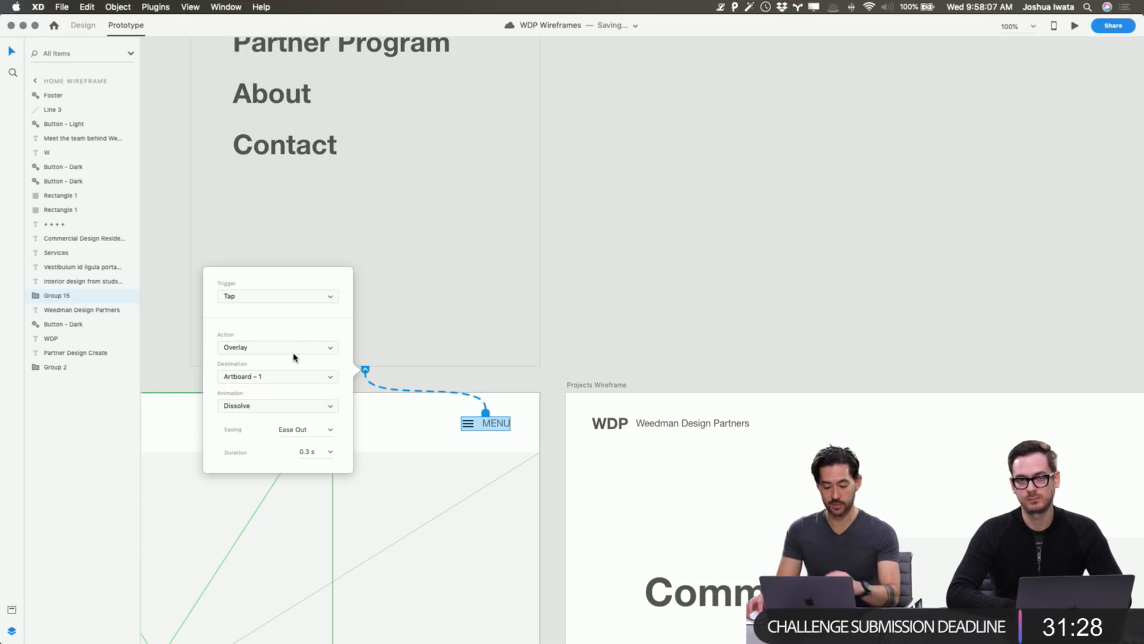
left_click(273, 408)
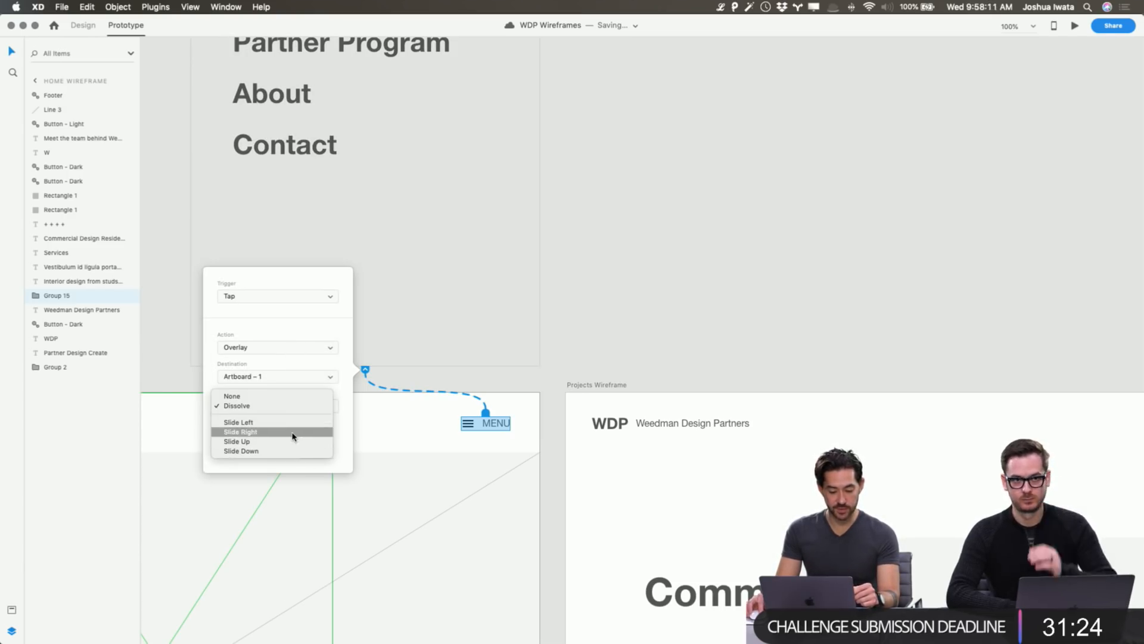
left_click(297, 423)
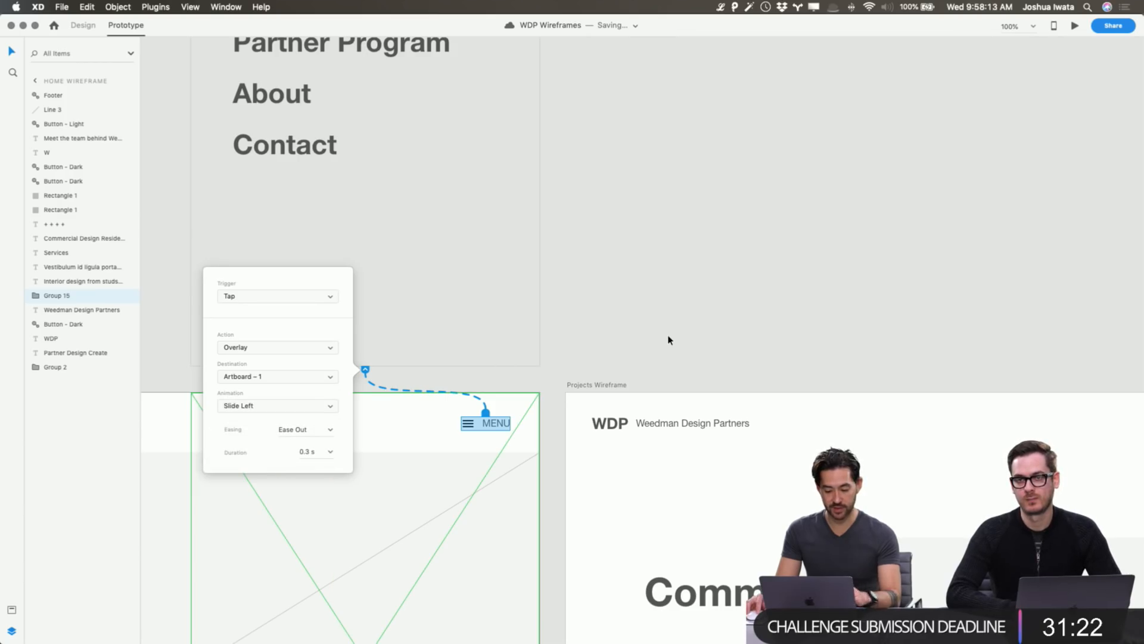
scroll(668, 340, "down", 10)
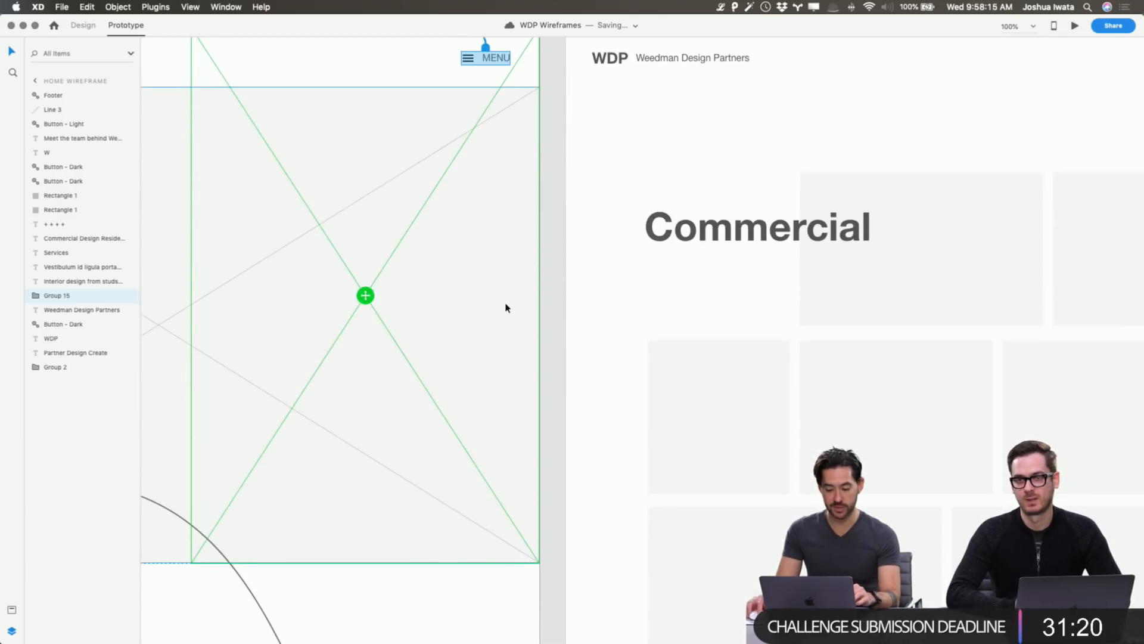
Position the overlay, then scroll up and select the menu overlay artboard.
left_click_drag(375, 304, 374, 305)
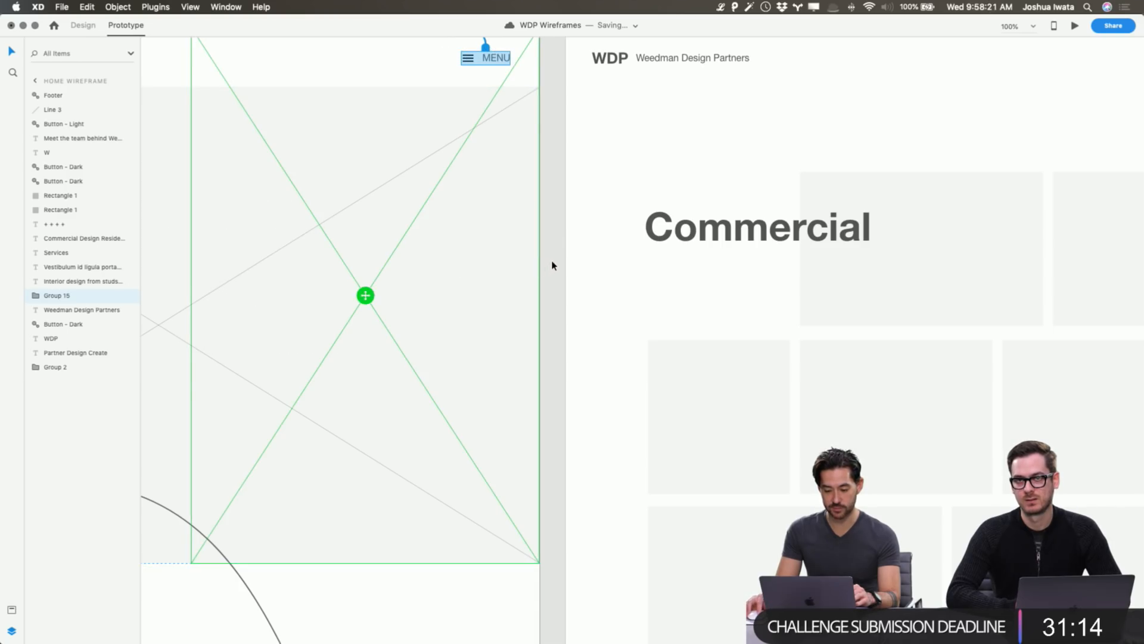
scroll(552, 263, "up", 5)
scroll(592, 164, "left", 5)
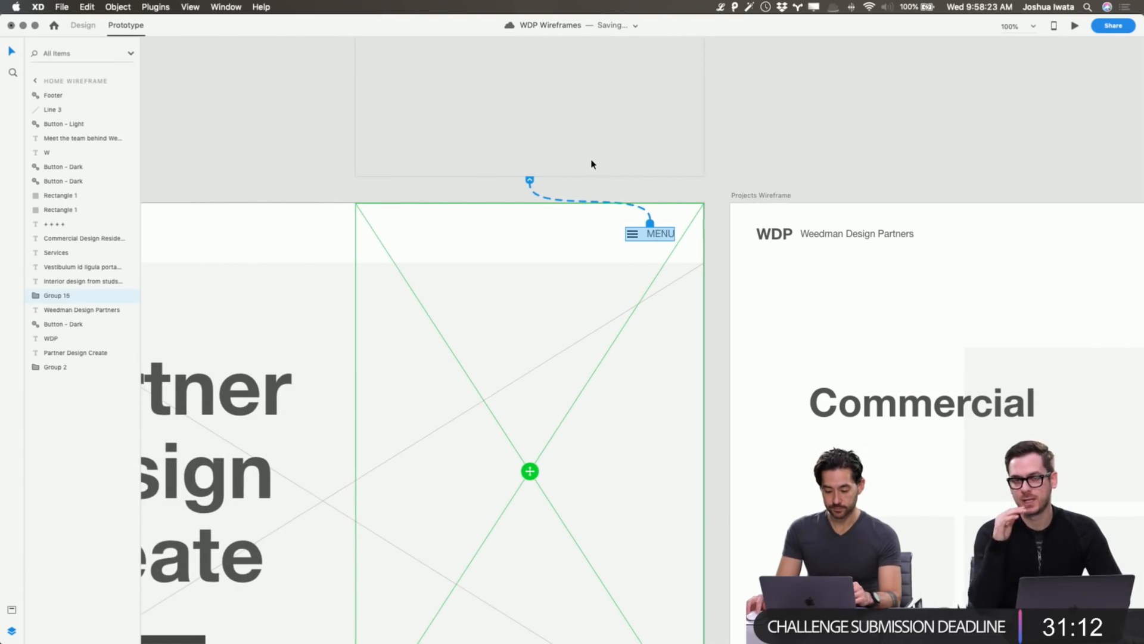
scroll(781, 178, "up", 10)
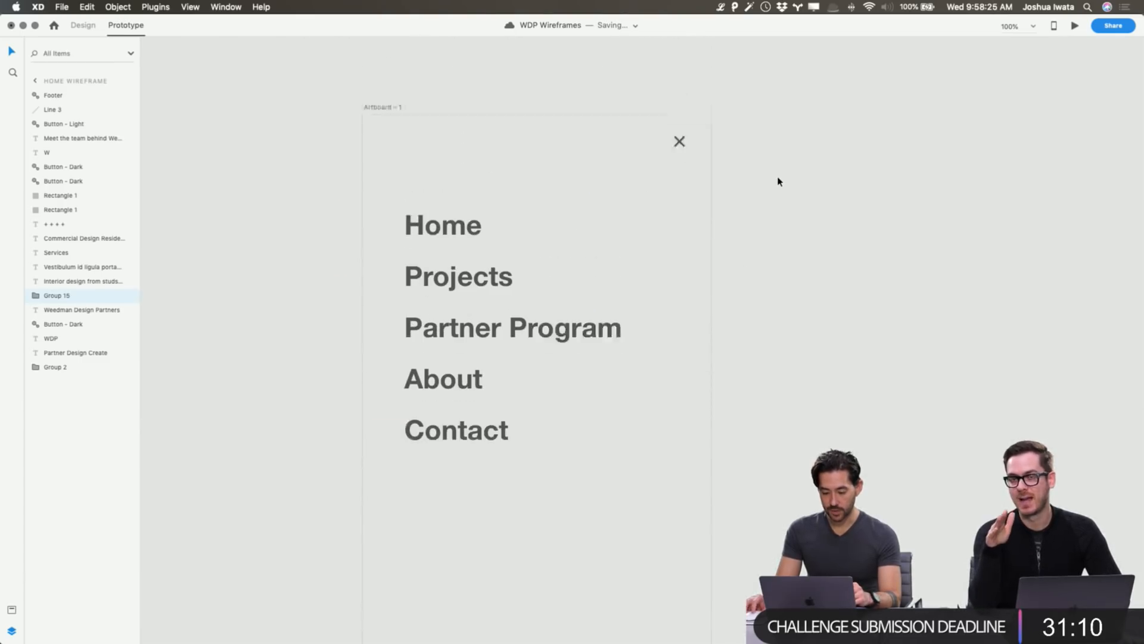
left_click(777, 179)
scroll(446, 124, "down", 2)
left_click(383, 71)
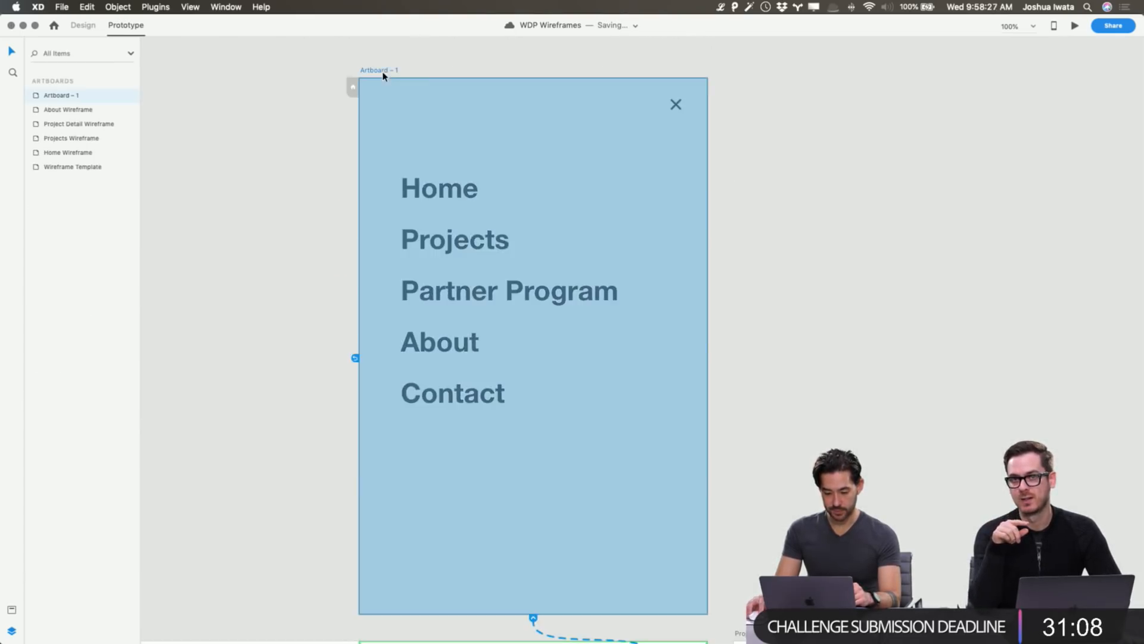
left_click(354, 73)
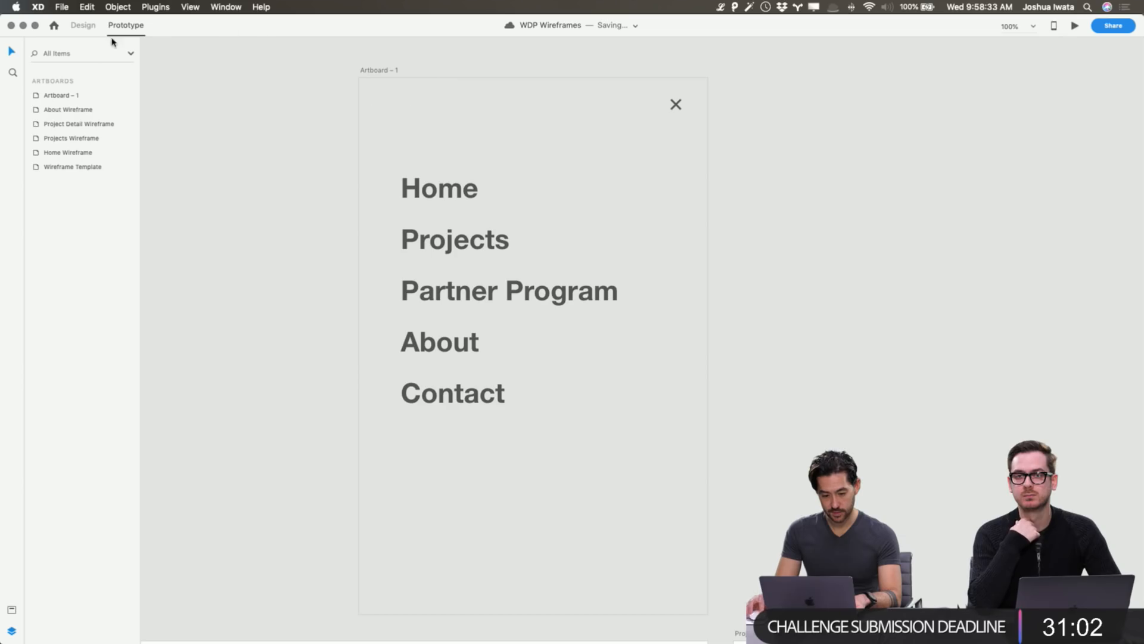
Inspect the Home, Projects, Partner Program, About and Contact text group on Artboard – 1.
scroll(360, 98, "down", 3)
scroll(360, 97, "up", 4)
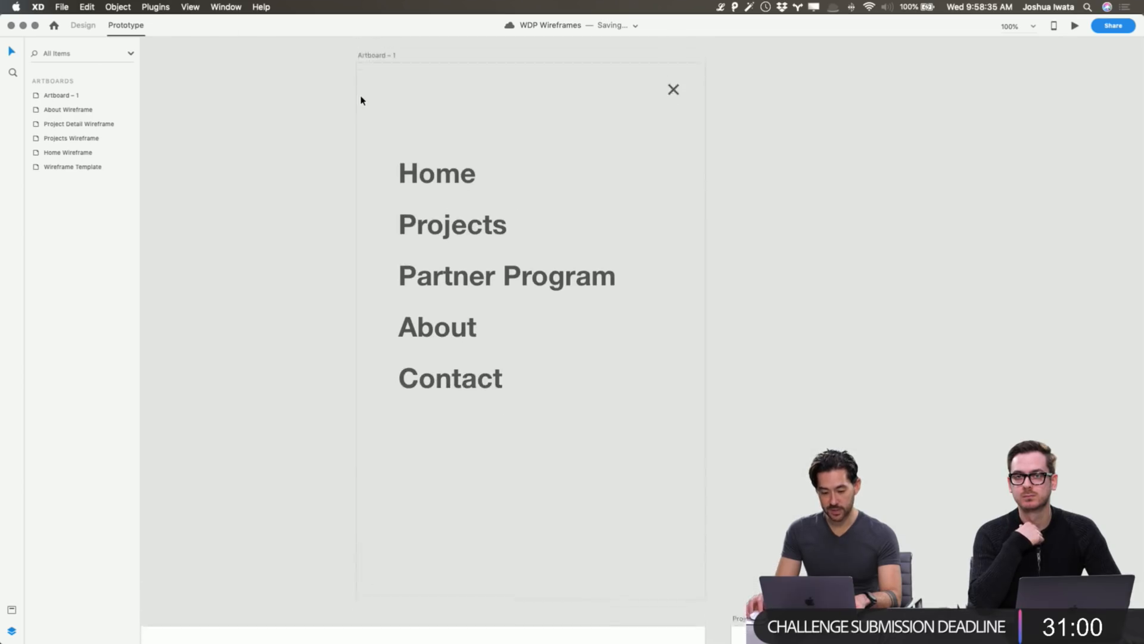
scroll(362, 100, "down", 5)
scroll(360, 100, "down", 2)
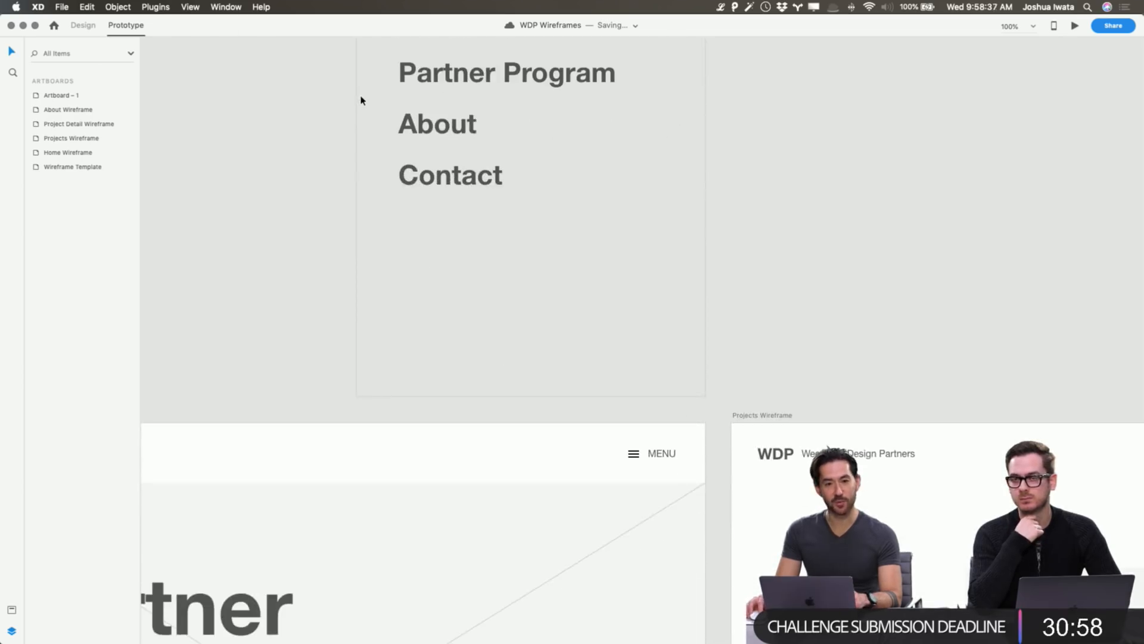
scroll(361, 100, "up", 5)
scroll(360, 97, "down", 2)
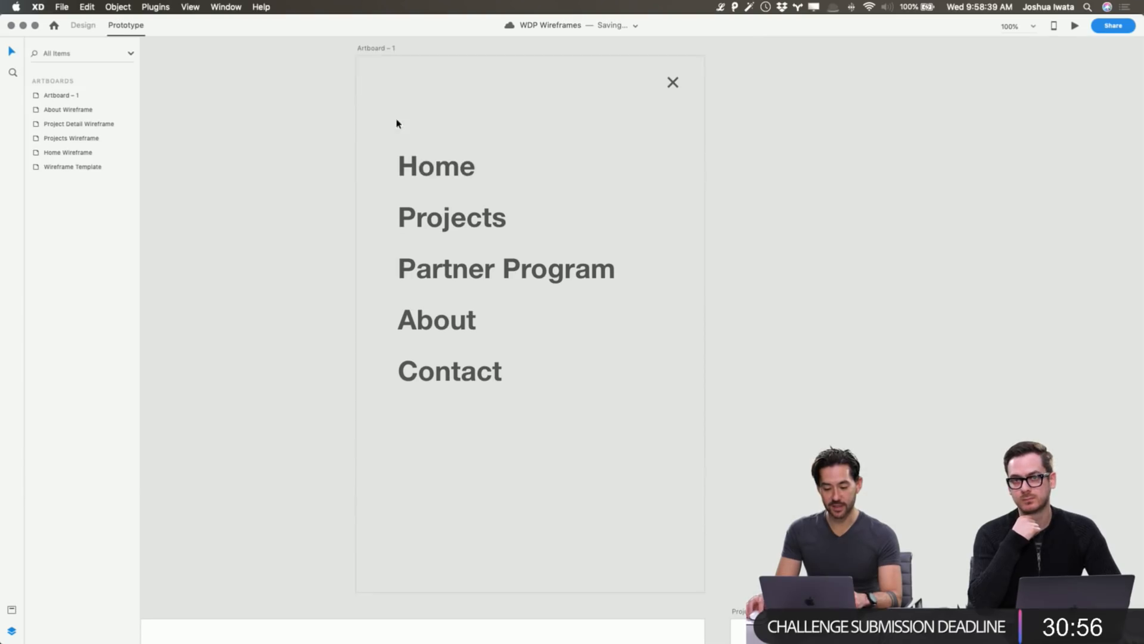
left_click(420, 156)
left_click(305, 96)
left_click(378, 54)
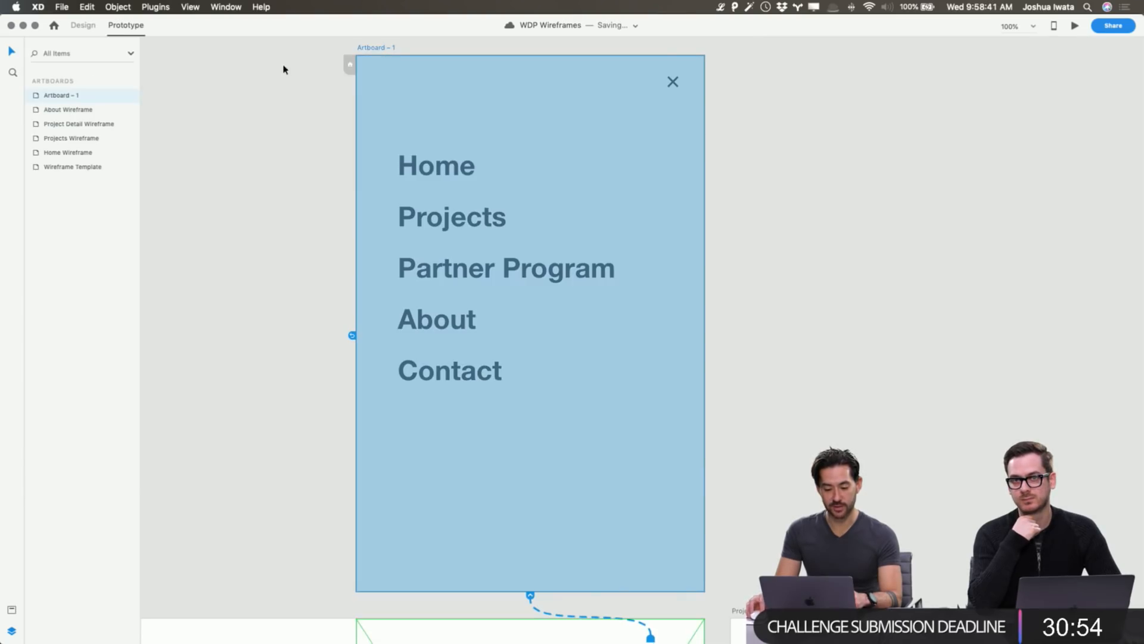
left_click(283, 69)
scroll(362, 84, "left", 1)
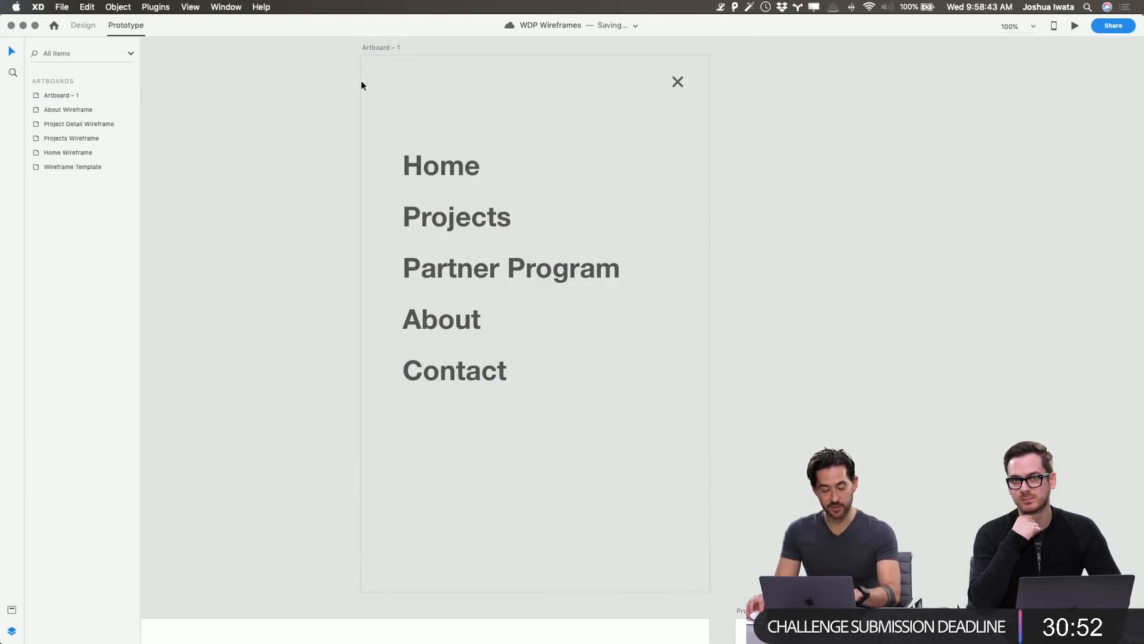
scroll(361, 84, "down", 1)
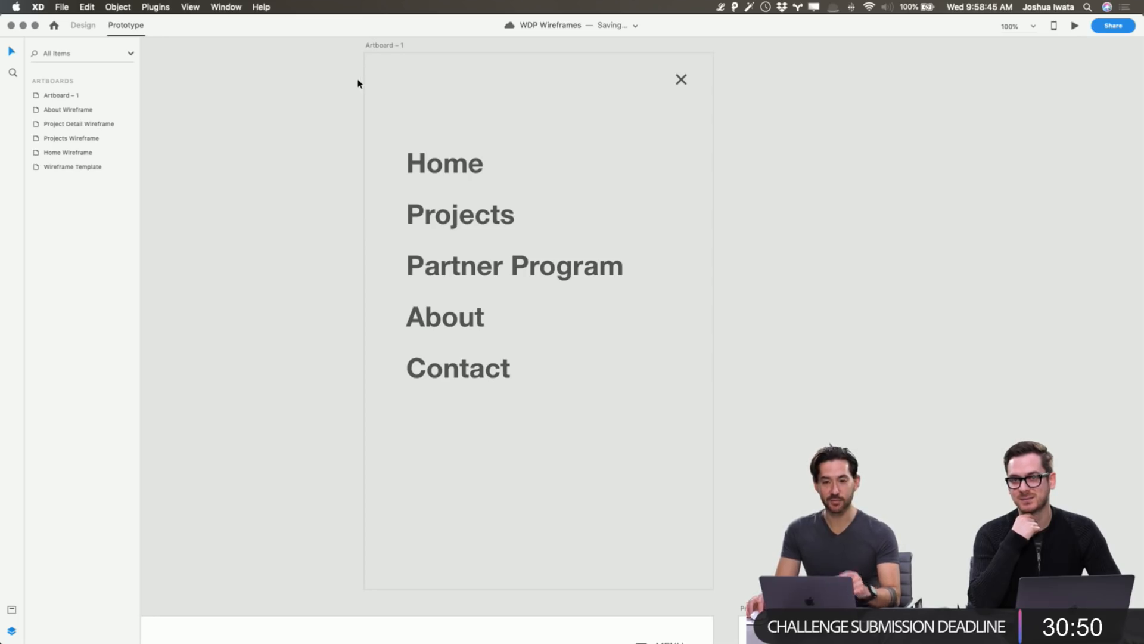
scroll(363, 84, "right", 3)
scroll(363, 84, "down", 1)
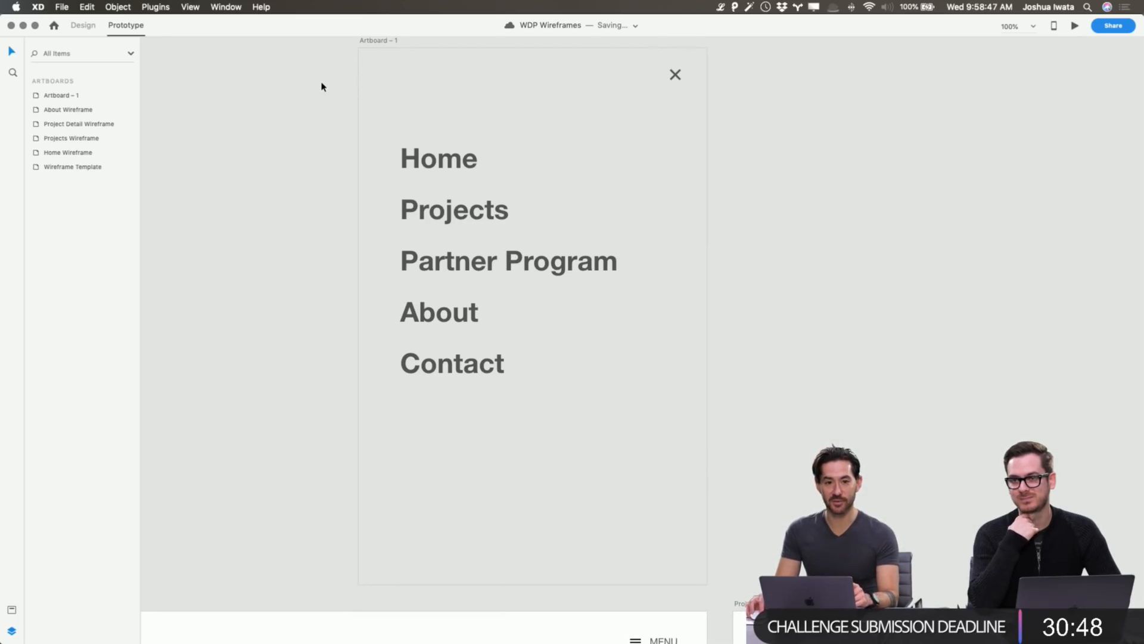
scroll(318, 86, "left", 1)
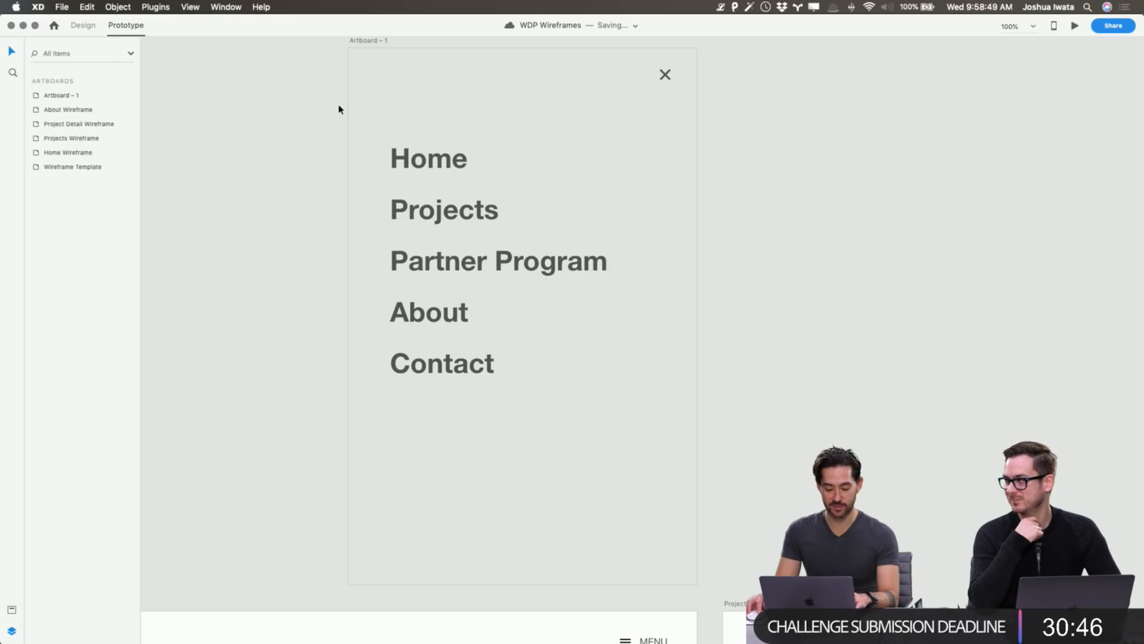
In Design mode, draw a white rectangle covering Artboard – 1, extended past its top-left edges.
left_click(83, 26)
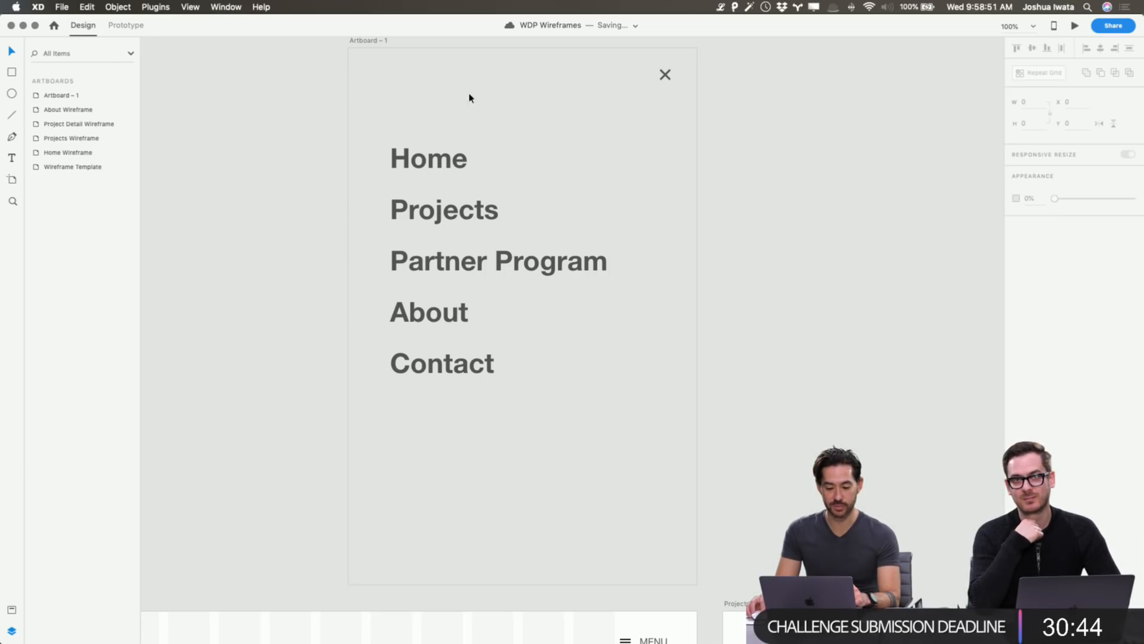
scroll(345, 65, "up", 1)
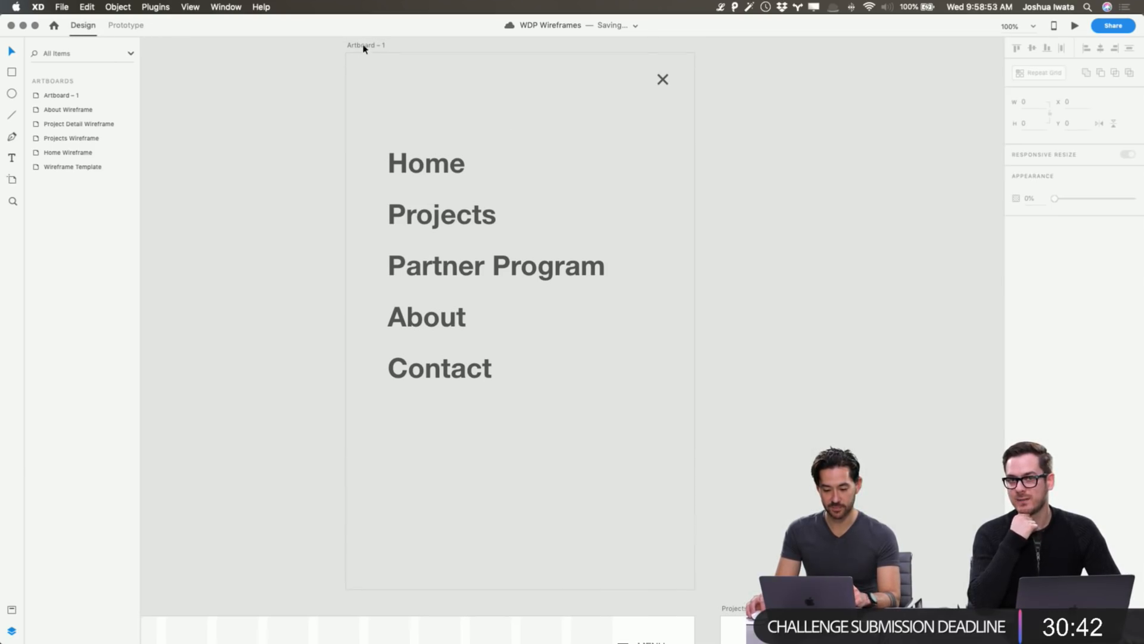
left_click(363, 47)
left_click(340, 70)
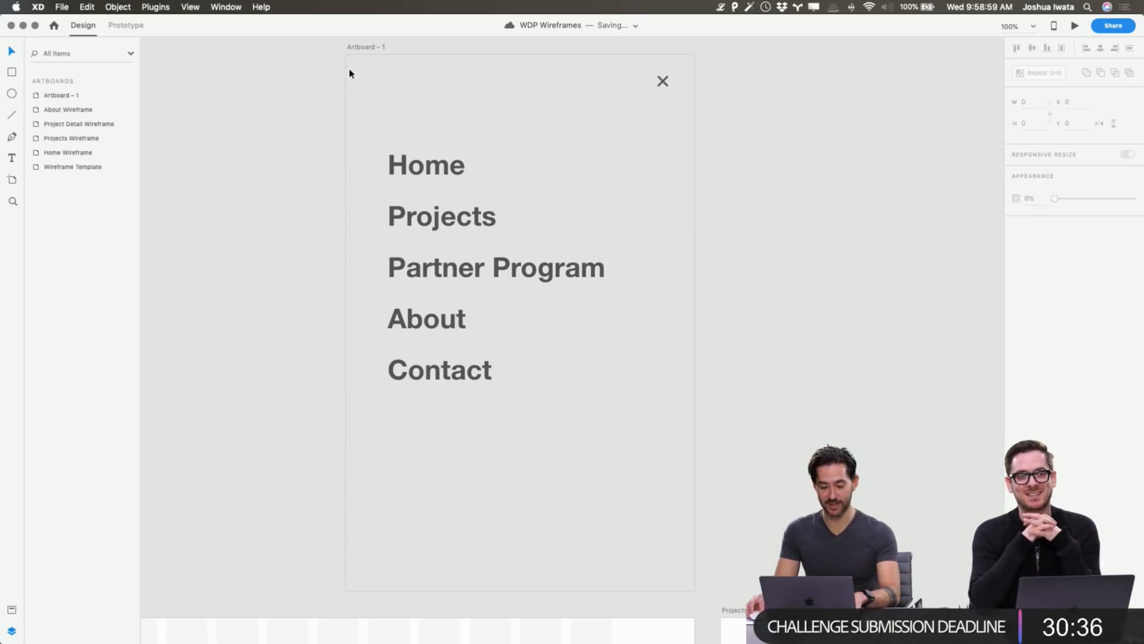
key("t")
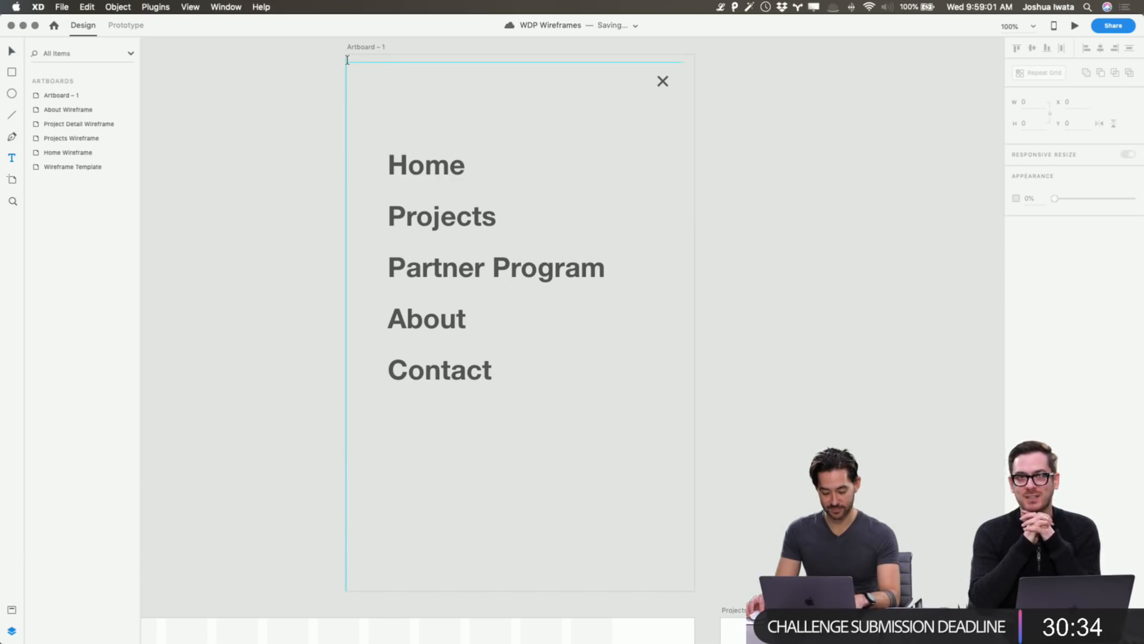
mouse_move(348, 58)
left_mouse_down()
mouse_move(590, 409)
mouse_move(699, 596)
left_mouse_up()
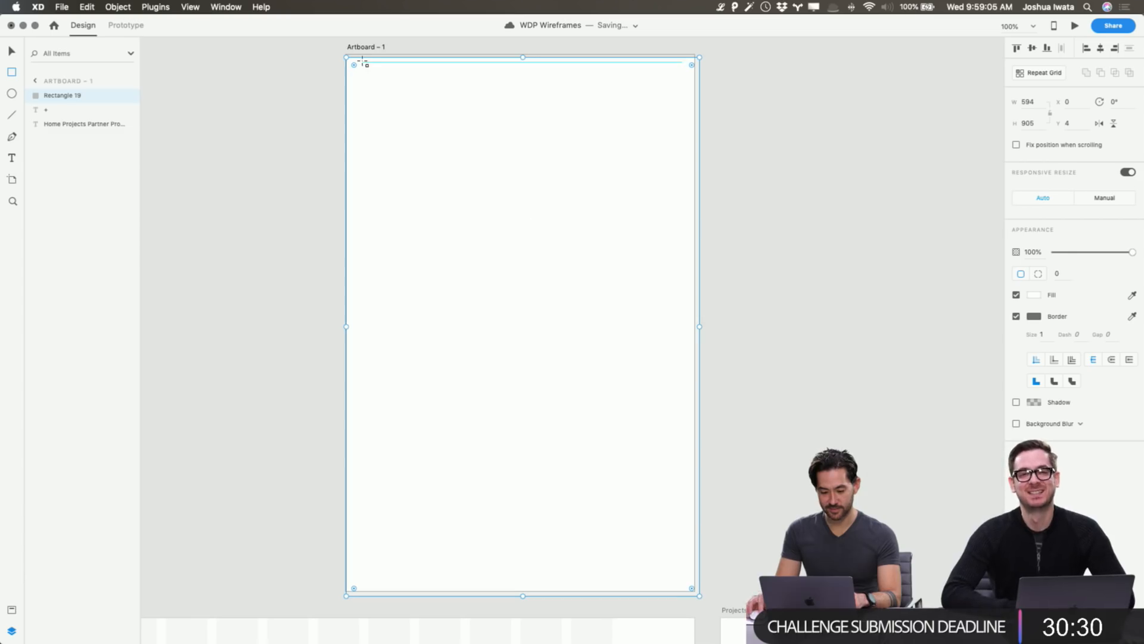
left_click_drag(347, 57, 340, 50)
Send the white rectangle to the back, behind the menu text and ×.
scroll(344, 57, "right", 1)
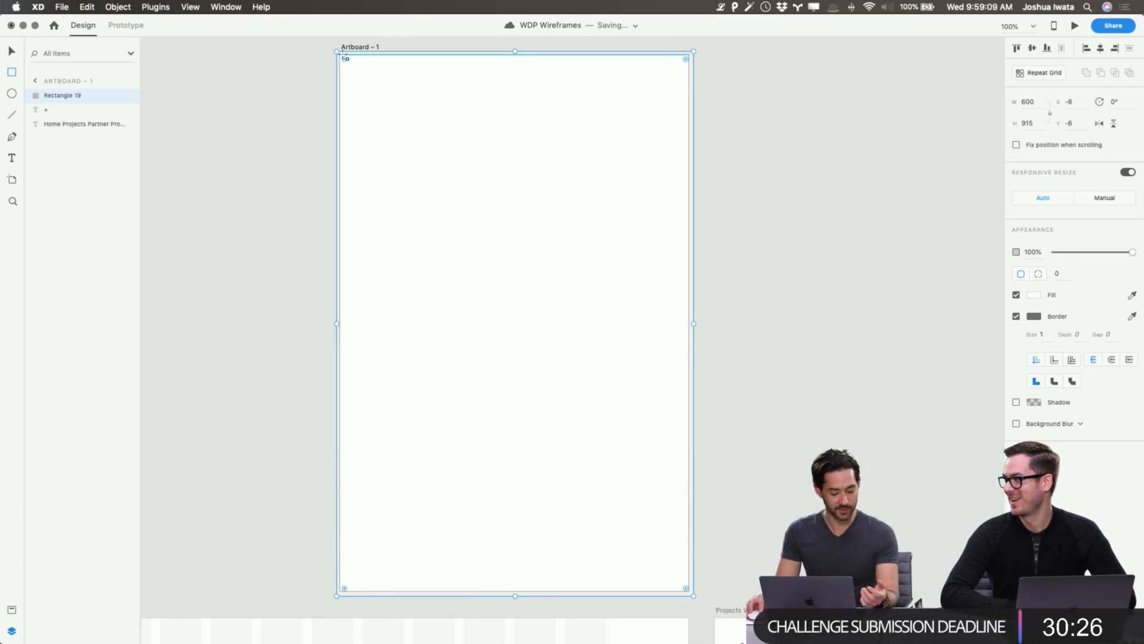
left_click(286, 74)
left_click(471, 118)
key("super+shift+bracketleft")
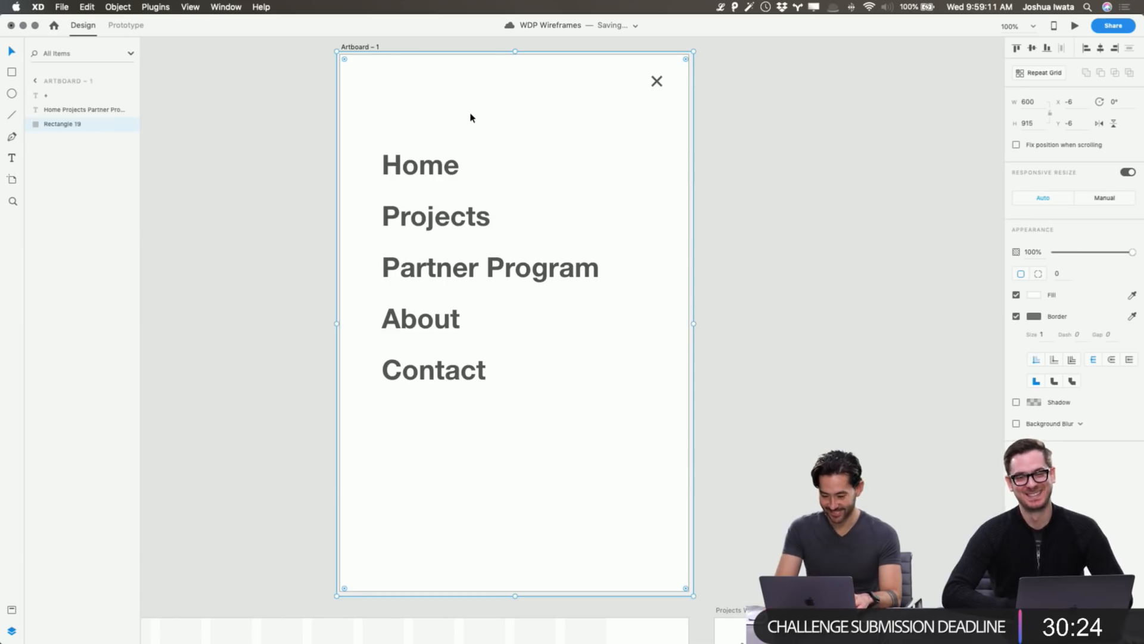
key("Escape")
left_click(420, 97)
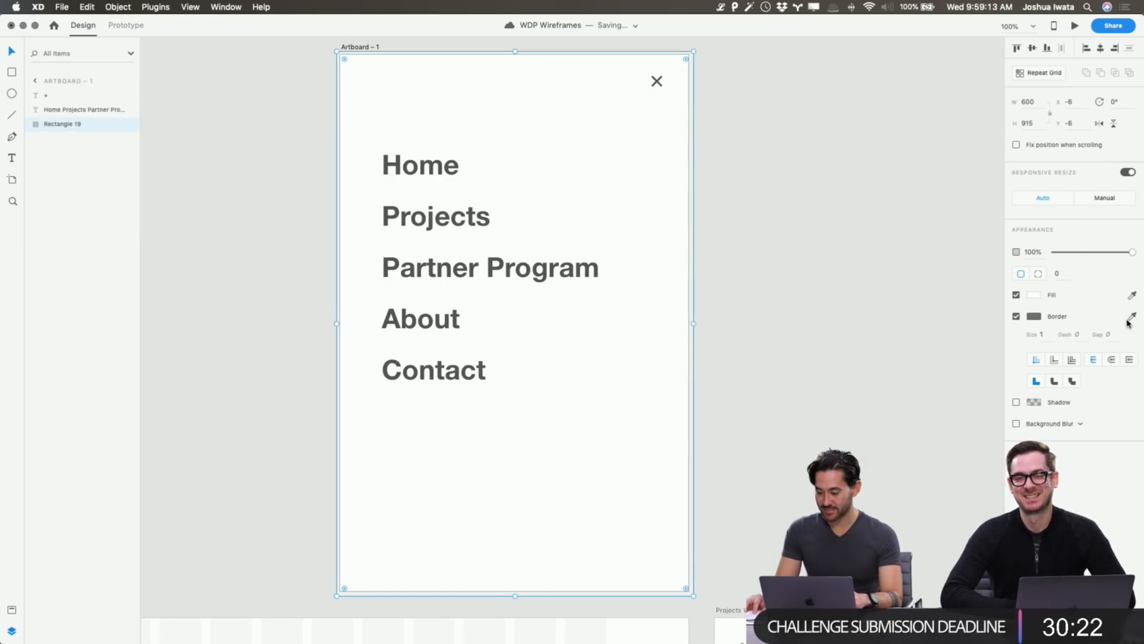
Enable a drop shadow on the rectangle and set its blur to 40.
left_click(1016, 403)
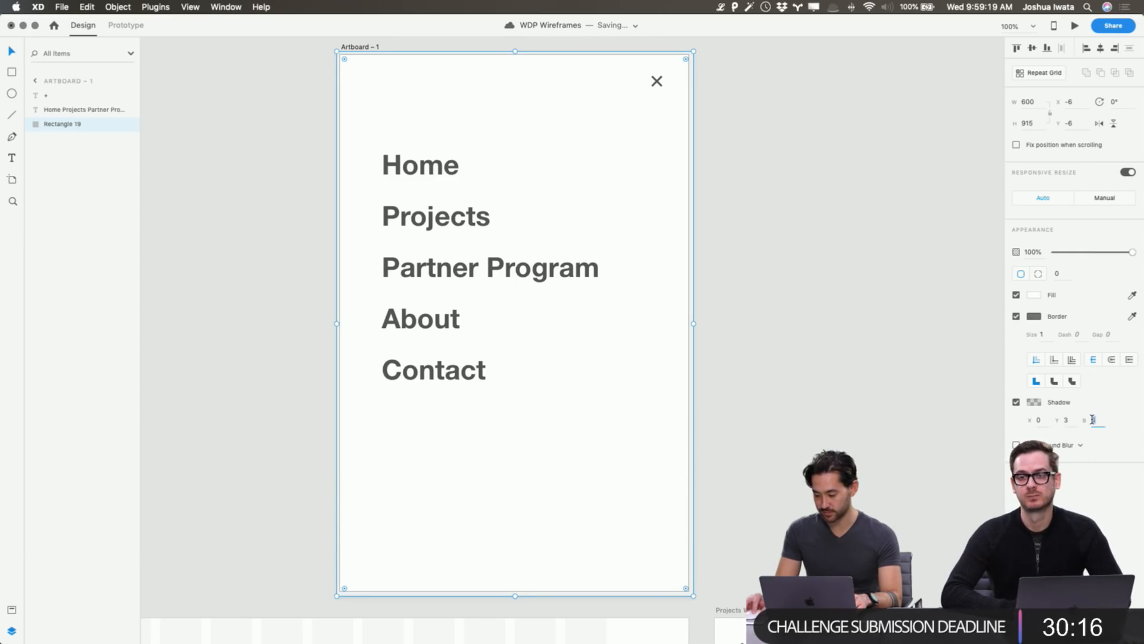
type("26")
key("Return")
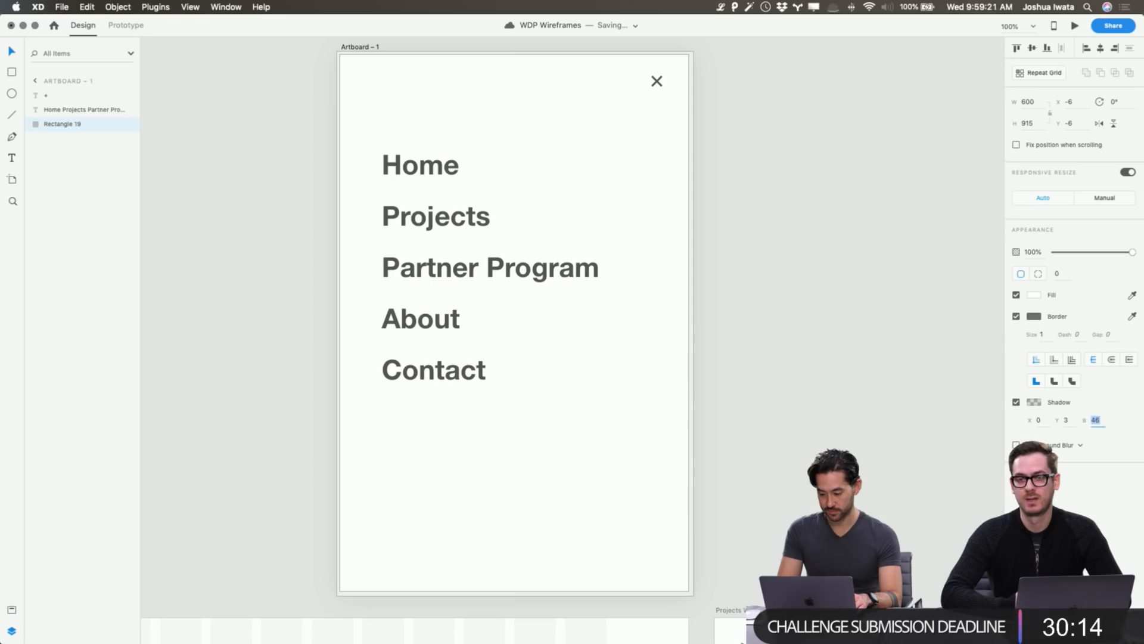
key("shift+Down")
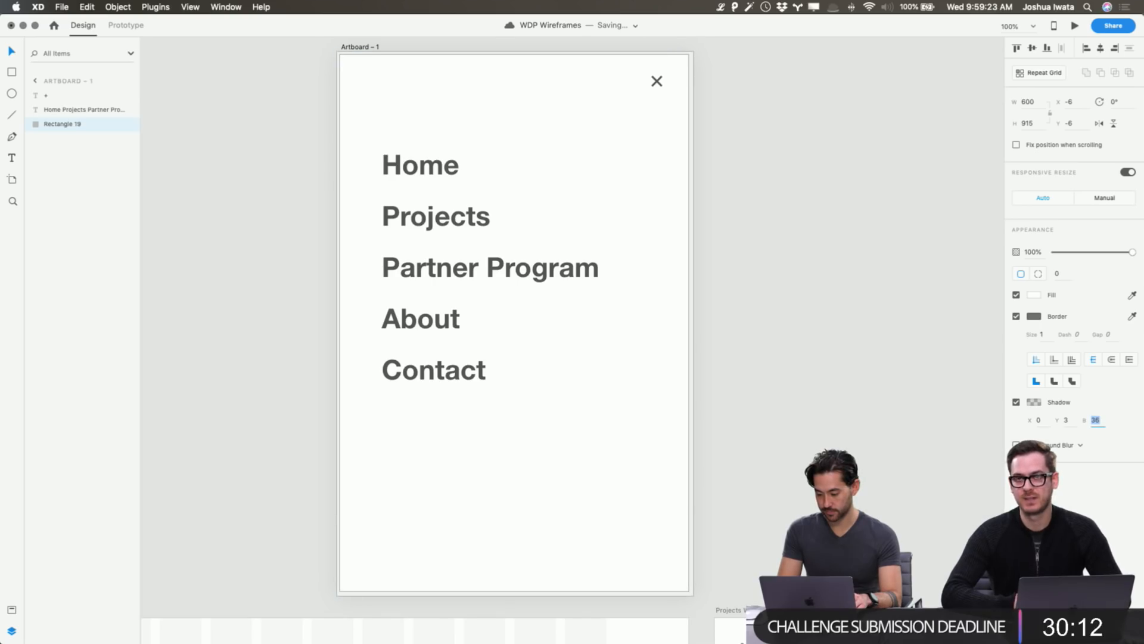
key("Up")
key("Up")
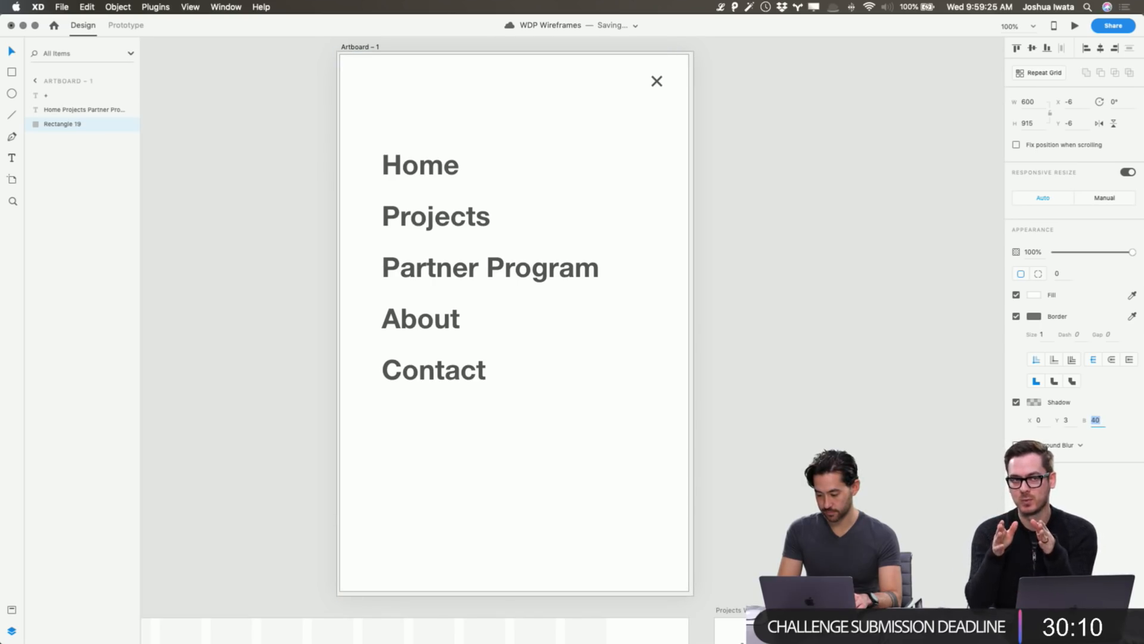
left_click(954, 374)
scroll(684, 492, "down", 5)
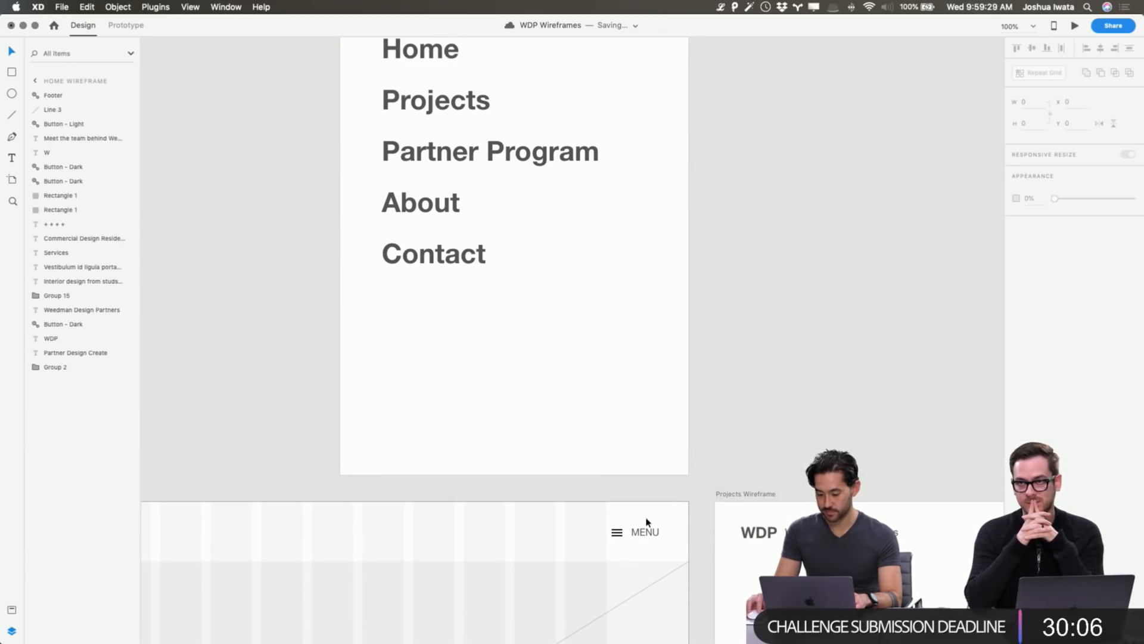
Preview the Home wireframe and check that MENU opens and closes the overlay.
left_click(641, 529)
left_click(1073, 27)
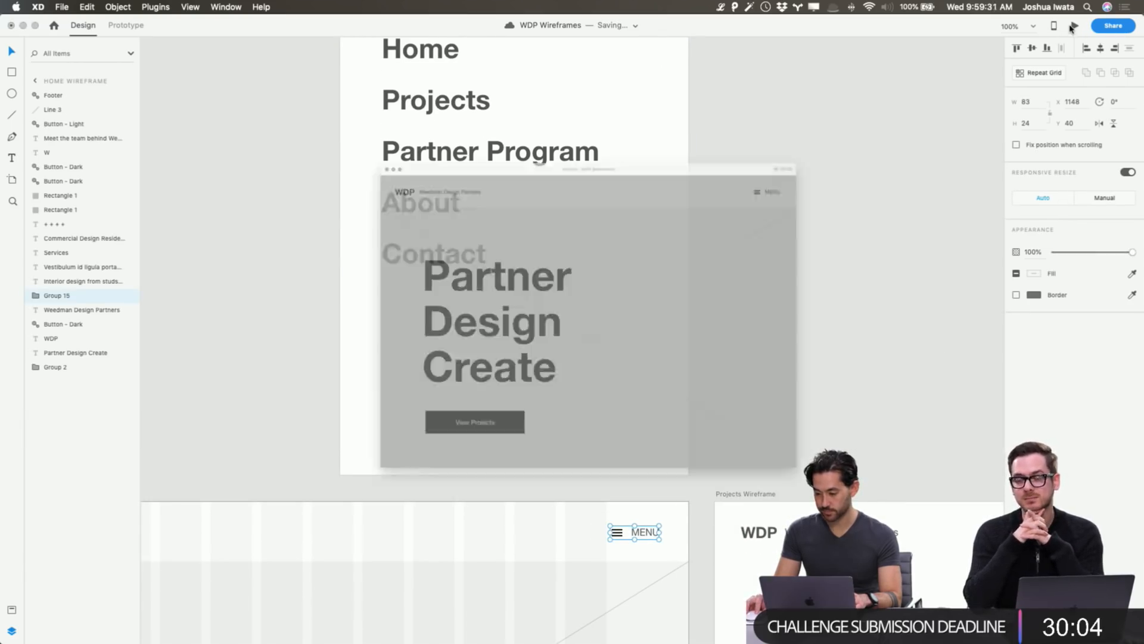
left_click(930, 92)
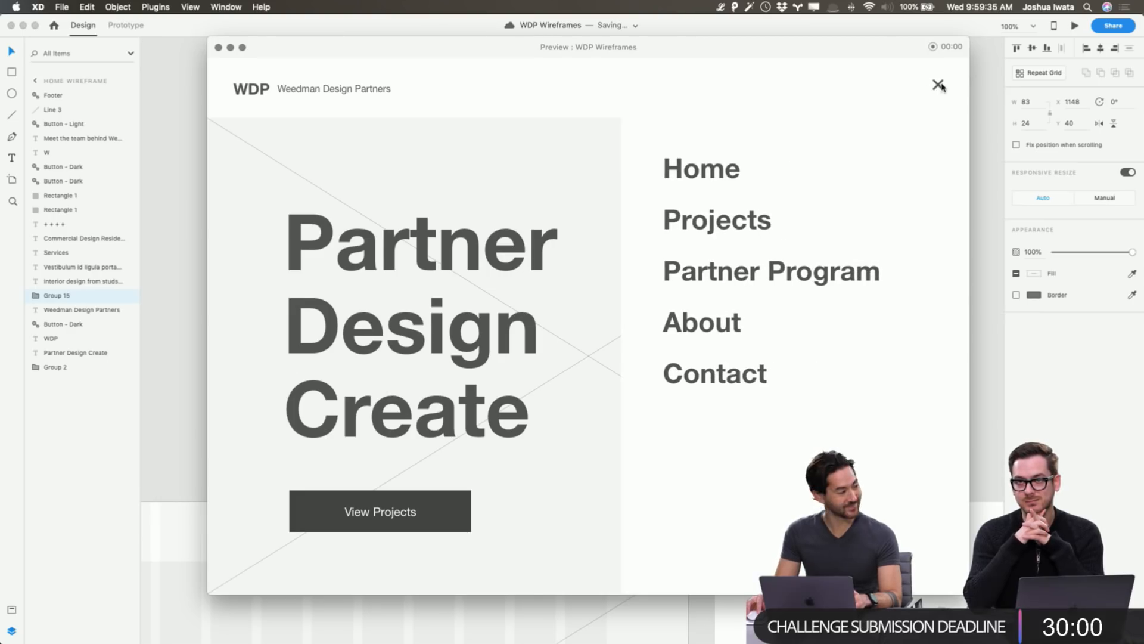
left_click(939, 86)
left_click(218, 48)
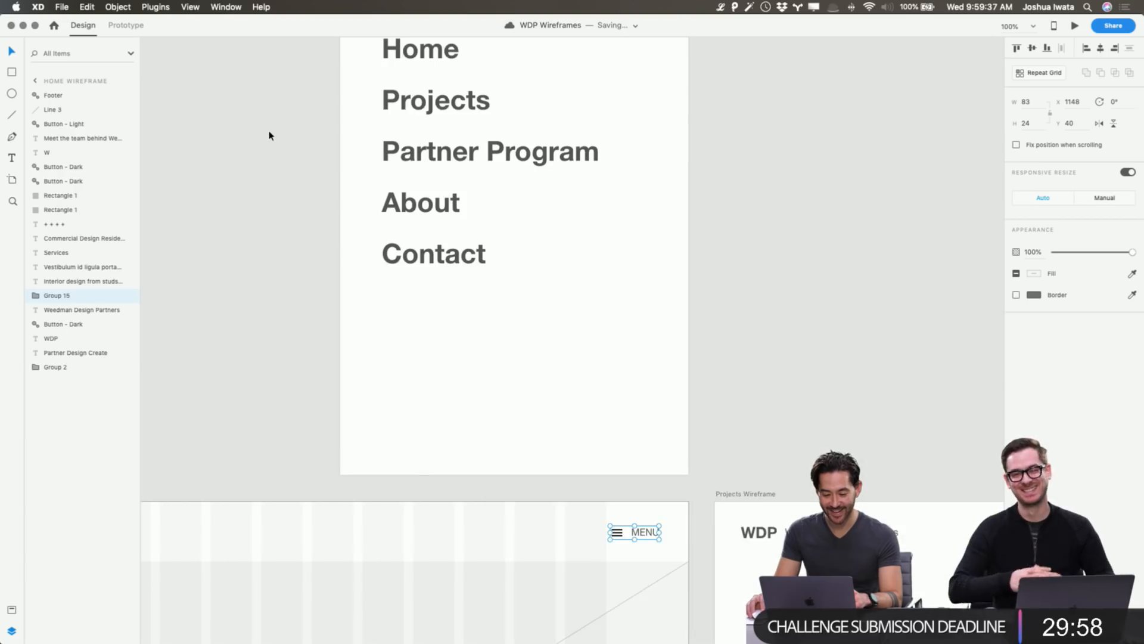
Widen Artboard – 1 leftward to 735 px and shift the menu text, × and panel about 141 px right.
scroll(271, 132, "up", 5)
left_click(372, 70)
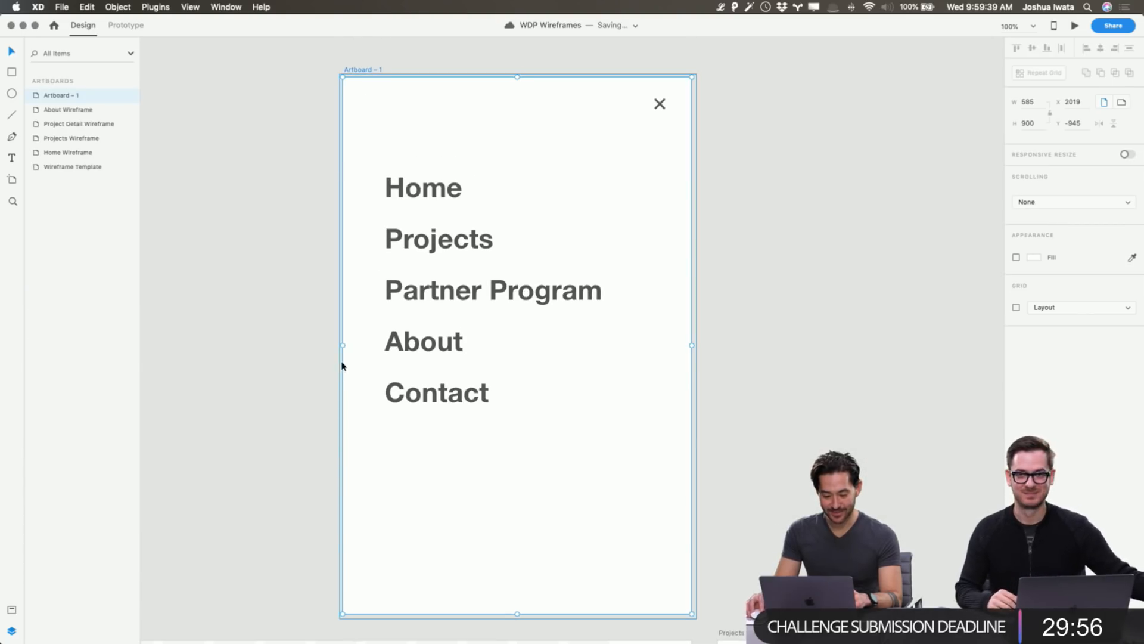
left_click_drag(342, 345, 287, 342)
key("super+z")
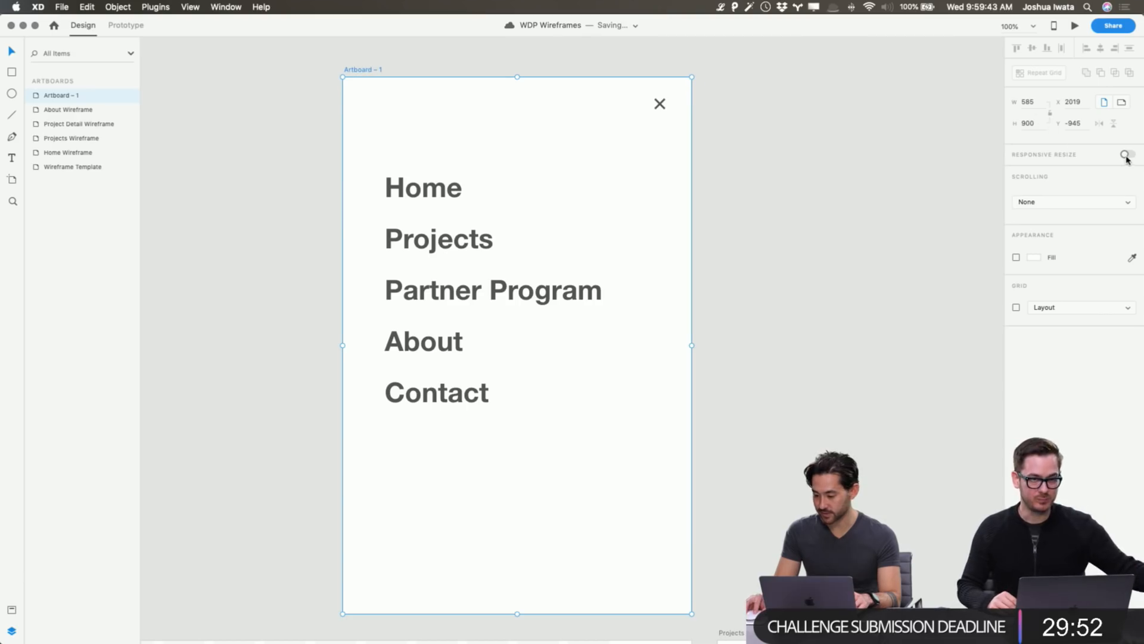
left_click(837, 192)
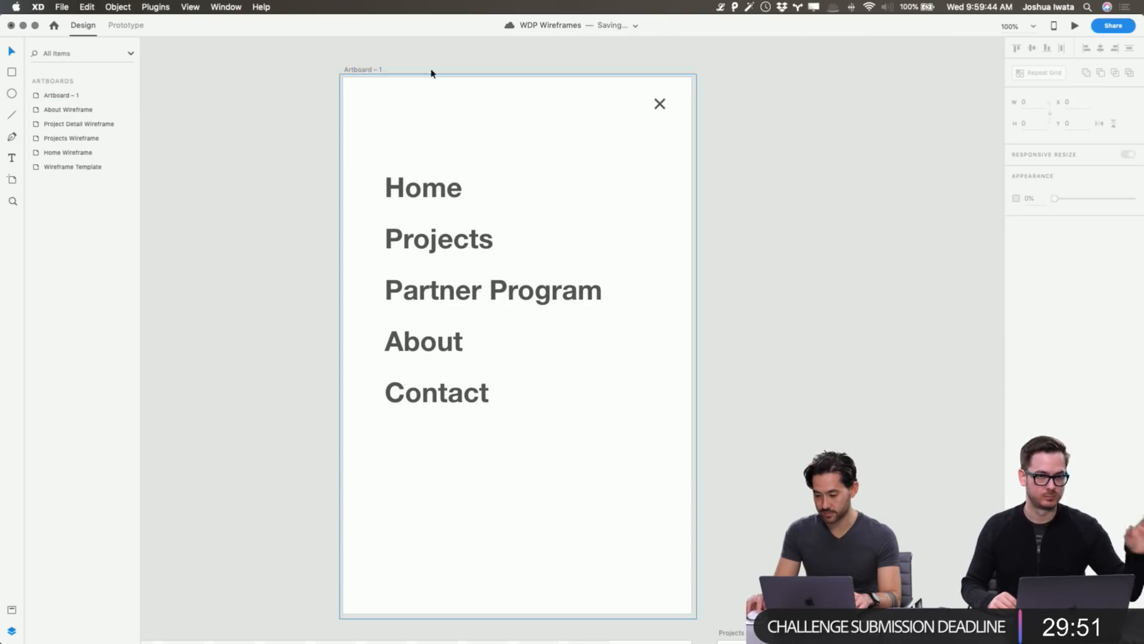
left_click(369, 71)
left_click_drag(342, 344, 254, 336)
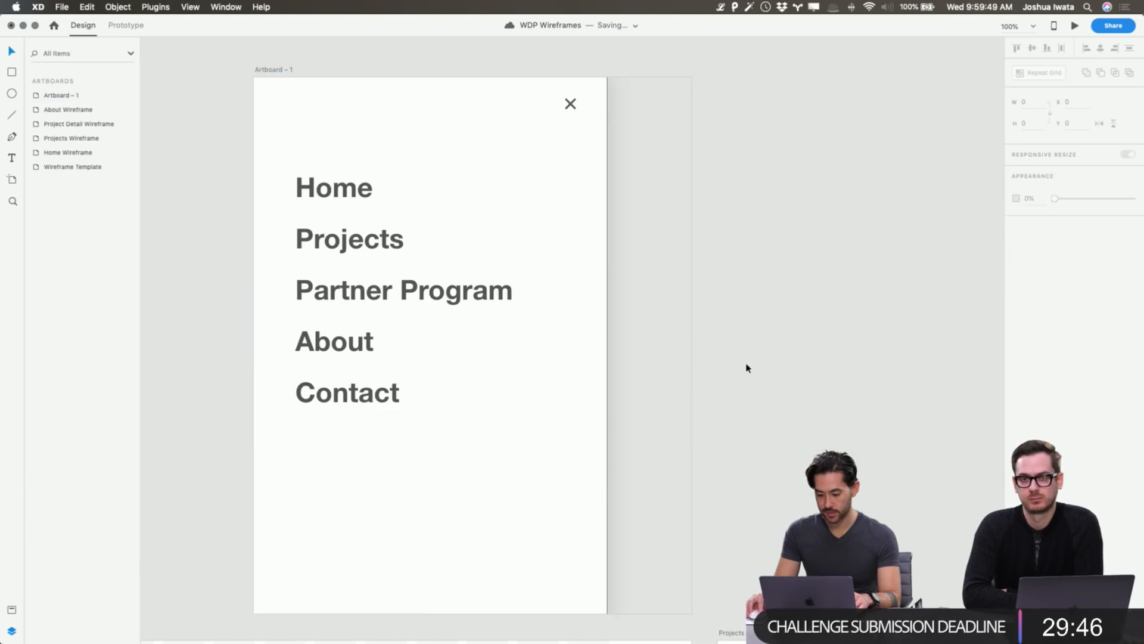
left_click_drag(649, 416, 307, 102)
left_click_drag(343, 119, 410, 127)
left_click(759, 179)
Preview again to confirm the menu panel slides in when MENU is tapped.
scroll(759, 179, "down", 10)
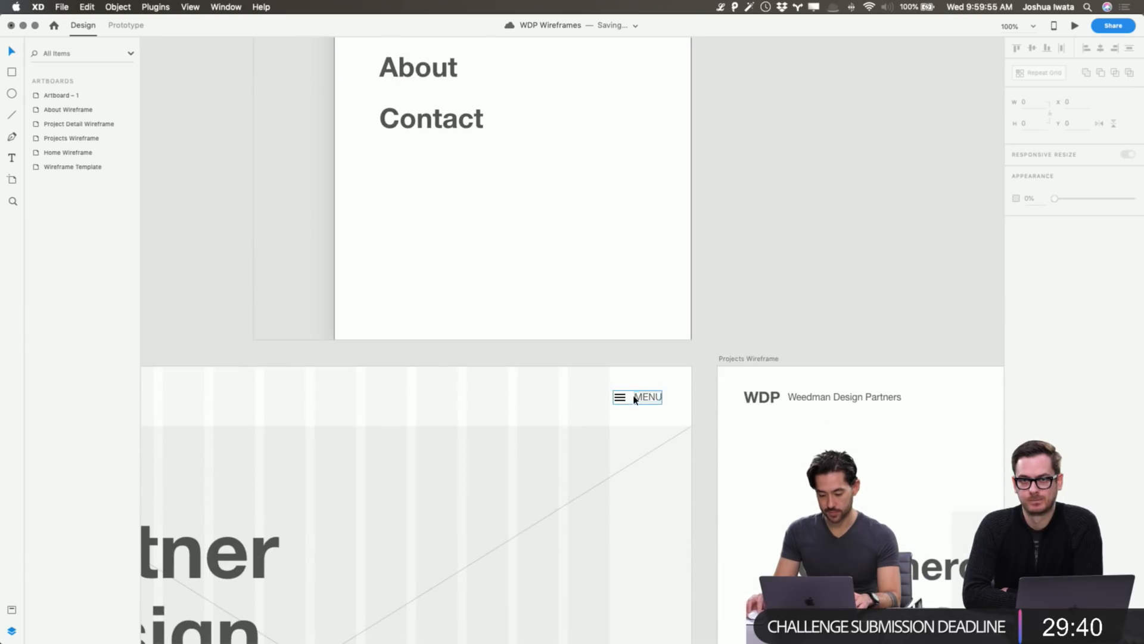
left_click(633, 396)
left_click(1074, 27)
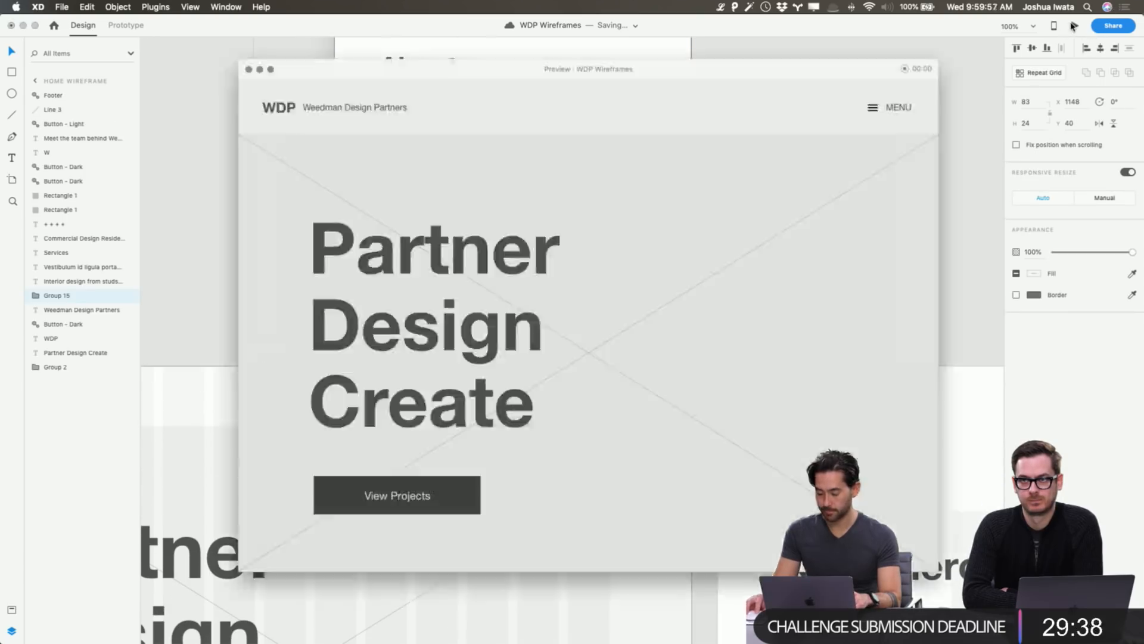
left_click(925, 96)
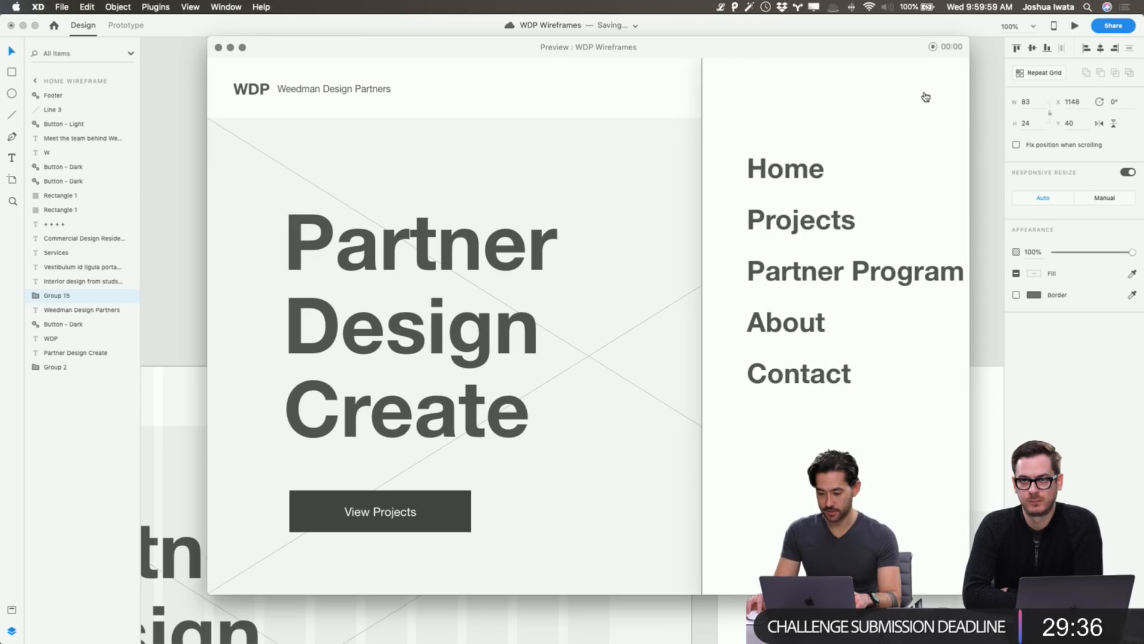
left_click(925, 99)
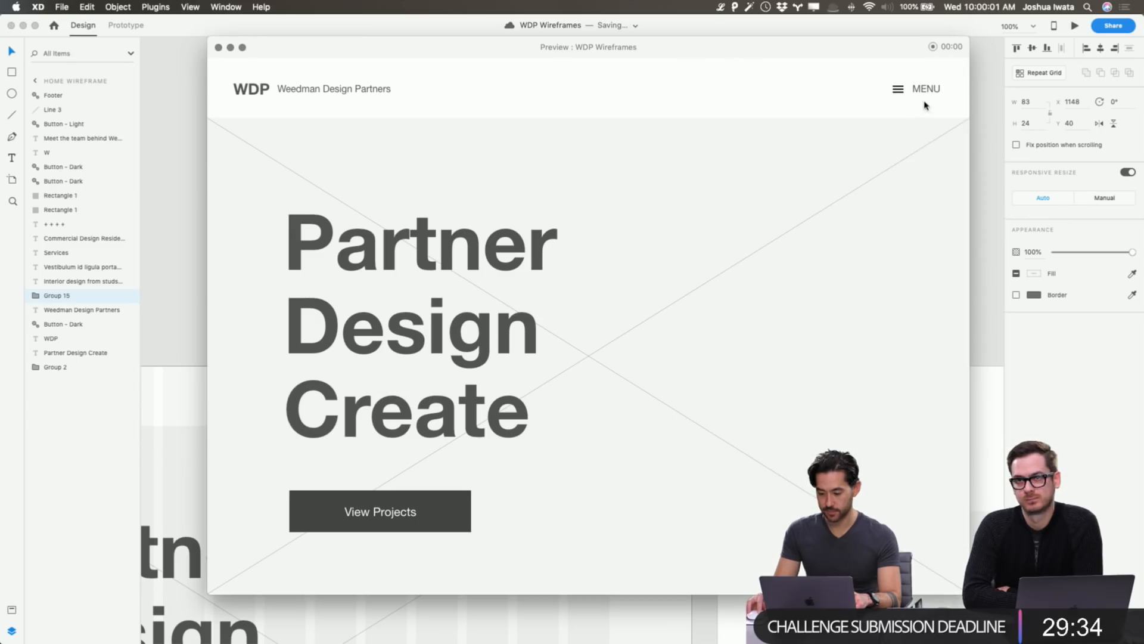
left_click(924, 91)
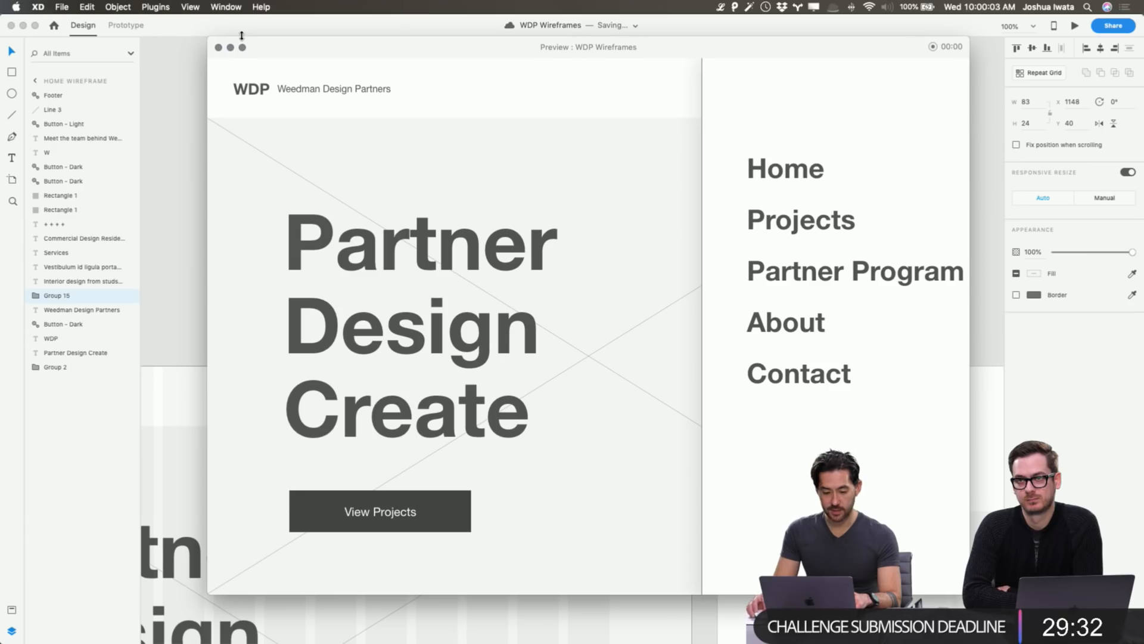
left_click(218, 47)
Remove the white menu panel's border, keeping the close ×.
left_click(404, 224)
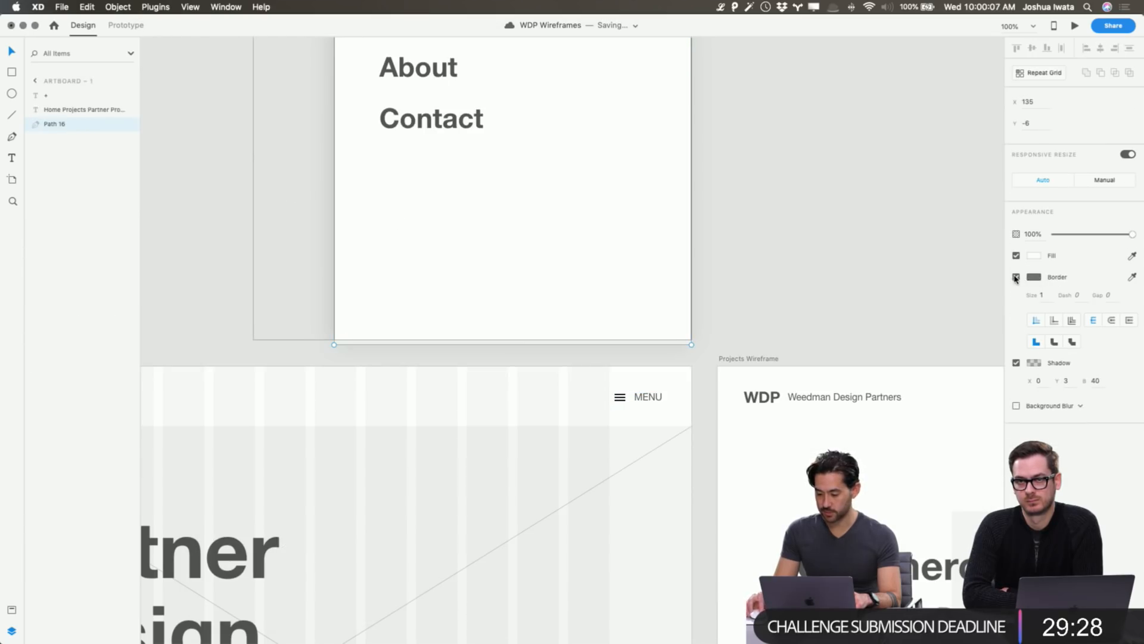
left_click(1016, 276)
left_click(893, 185)
scroll(894, 172, "up", 10)
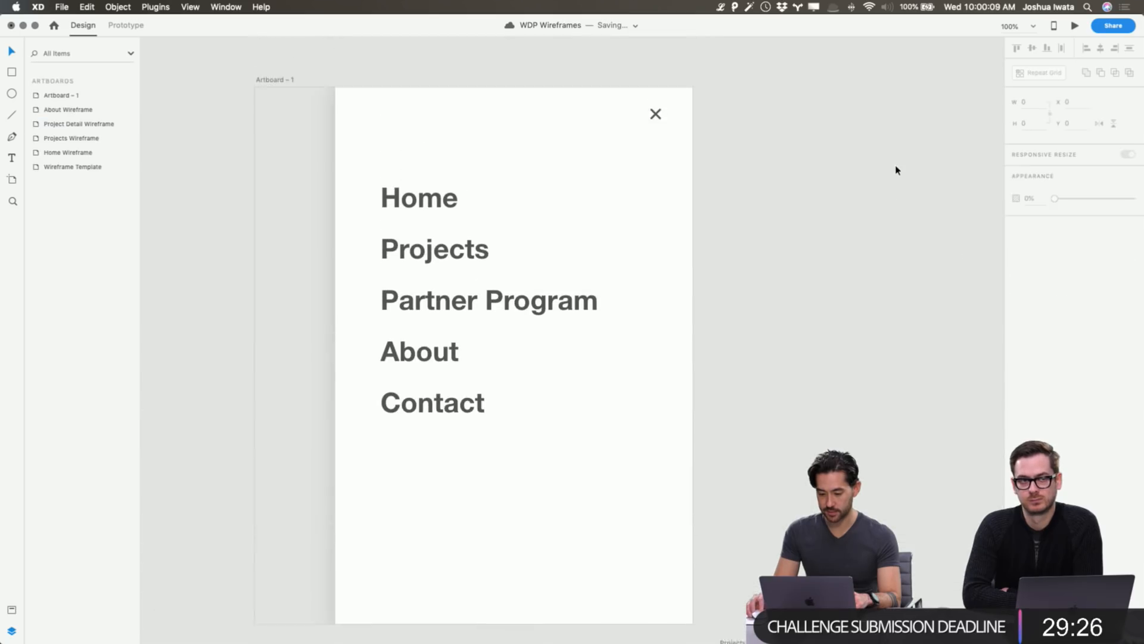
left_click(658, 135)
key("Delete")
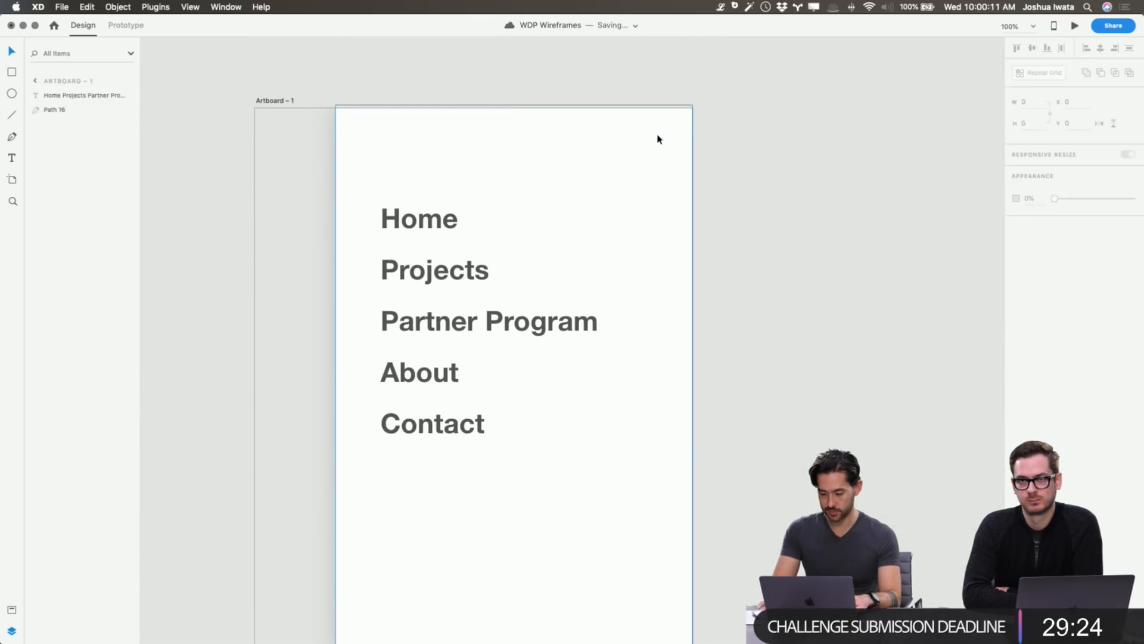
key("ctrl+z")
left_click(796, 143)
scroll(796, 143, "down", 10)
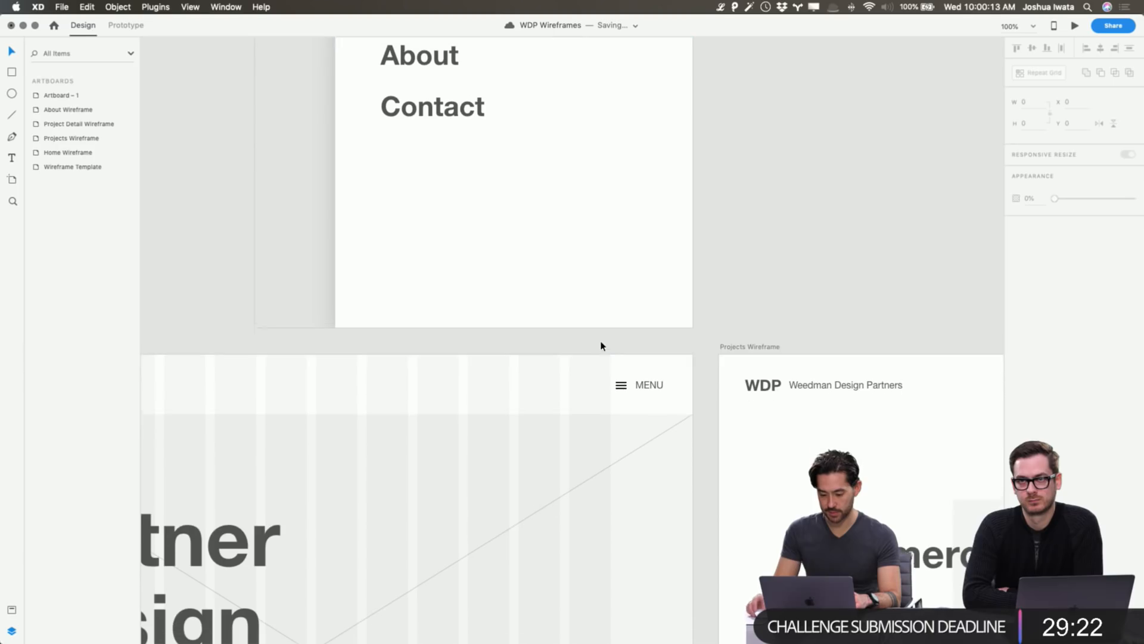
Inspect the MENU group's wiring on the Home wireframe in Prototype mode.
left_click(633, 382)
left_click(125, 25)
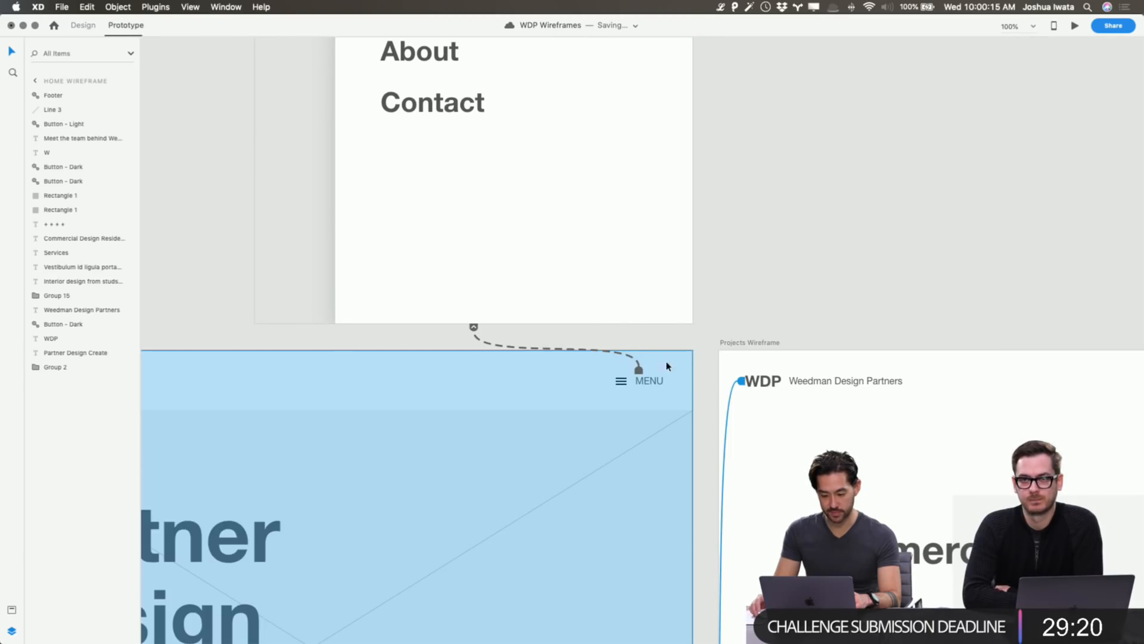
scroll(639, 378, "down", 6)
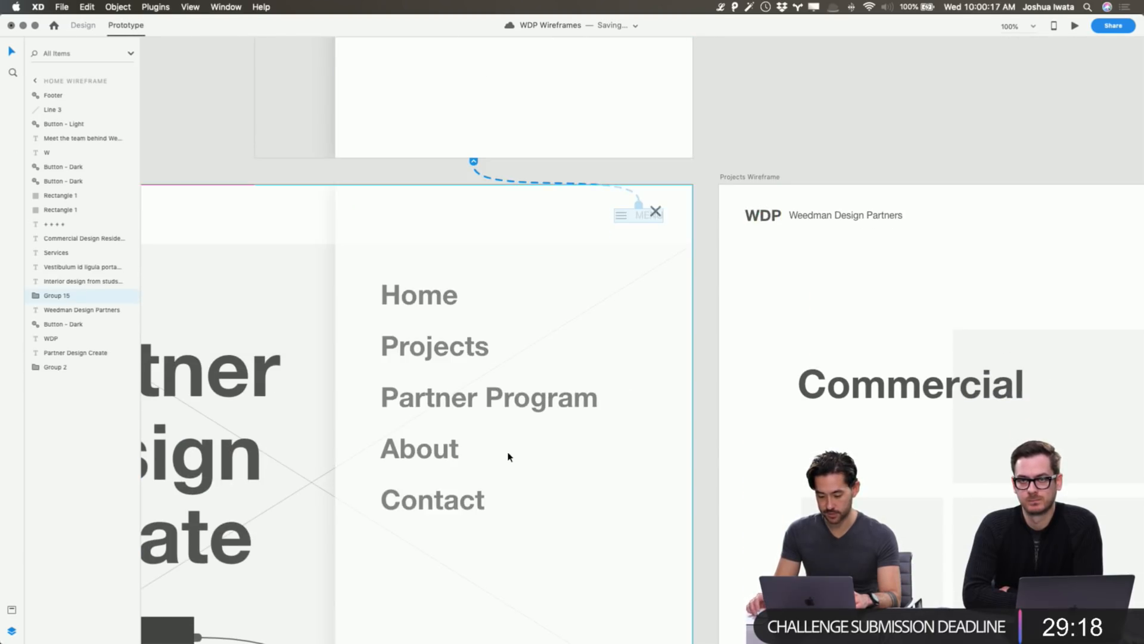
left_click(755, 162)
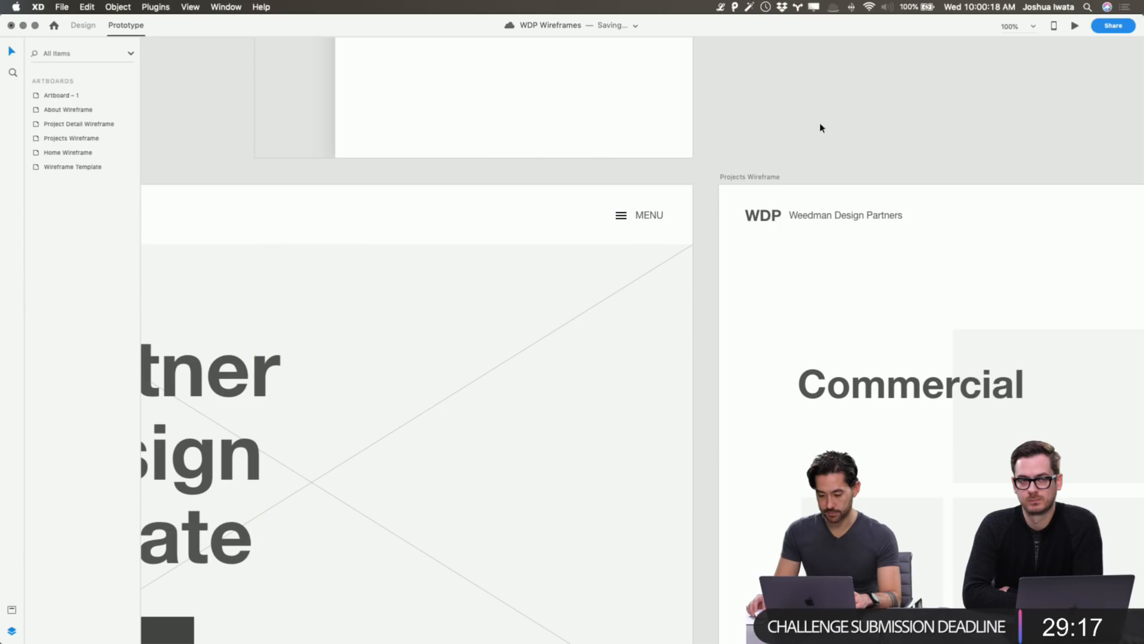
Preview the prototype, opening and closing the menu overlay several times, then close the preview.
left_click(1075, 26)
left_click(921, 90)
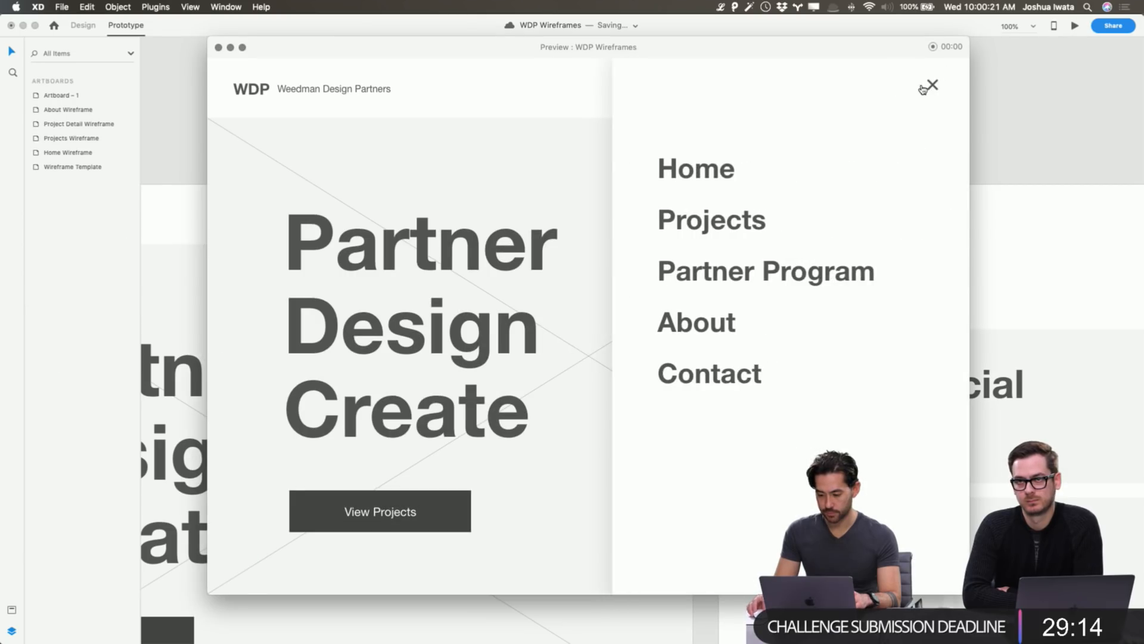
left_click(931, 87)
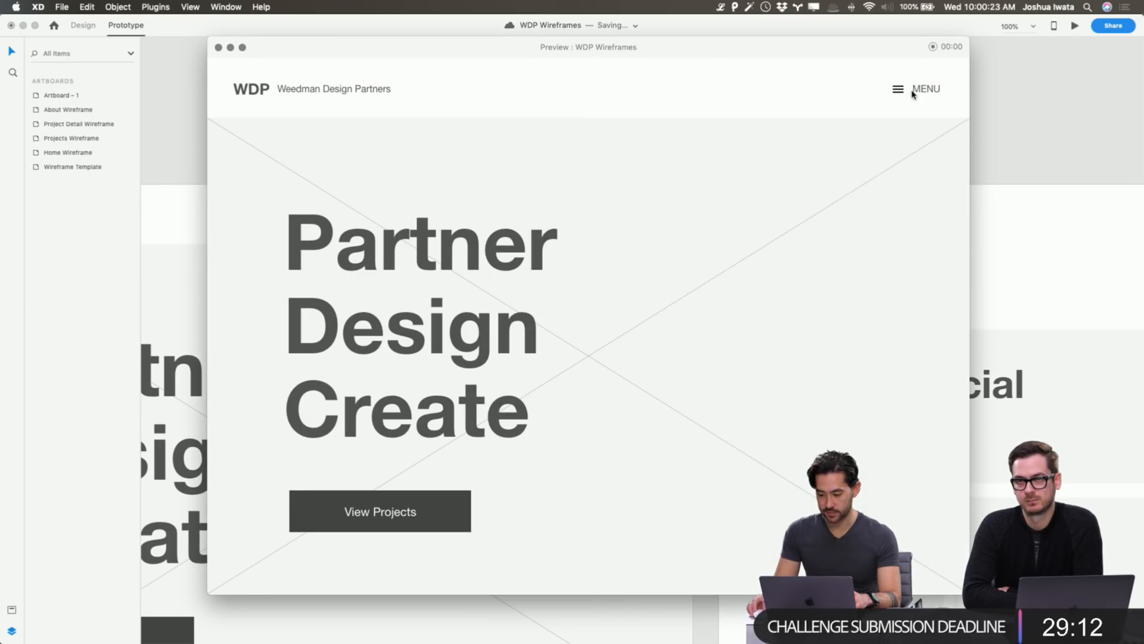
left_click(918, 93)
left_click(933, 88)
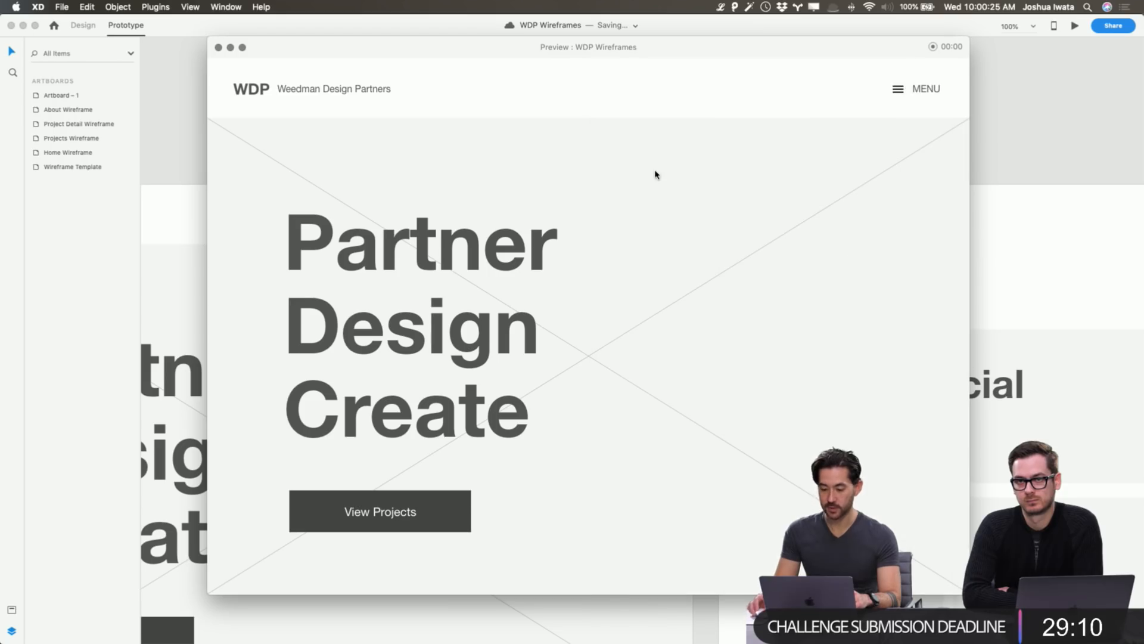
left_click(915, 96)
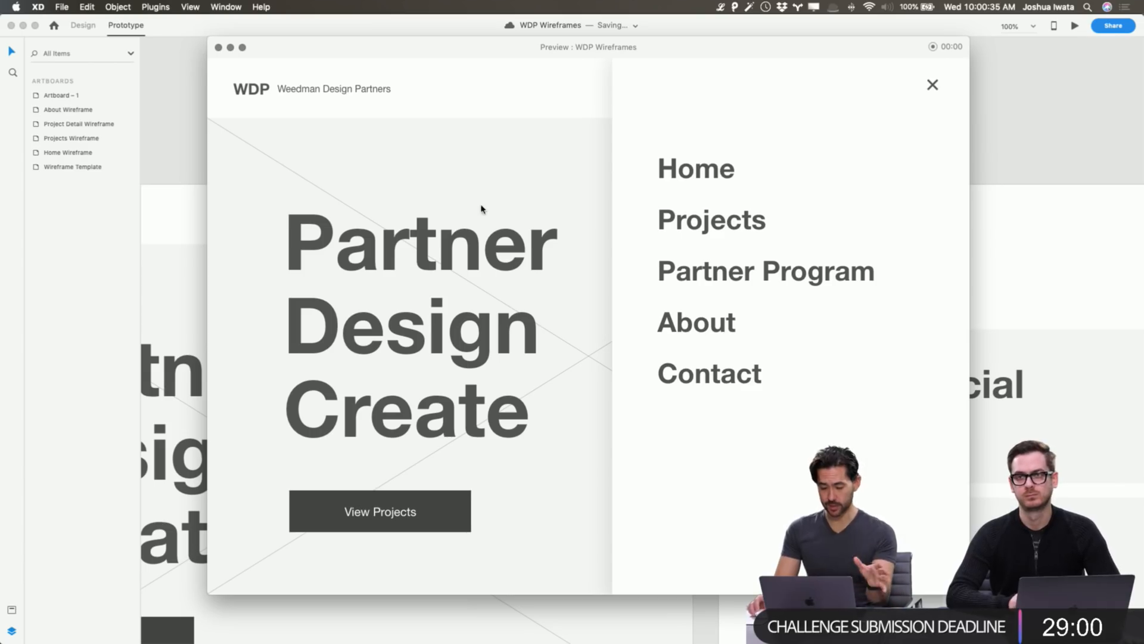
left_click(858, 126)
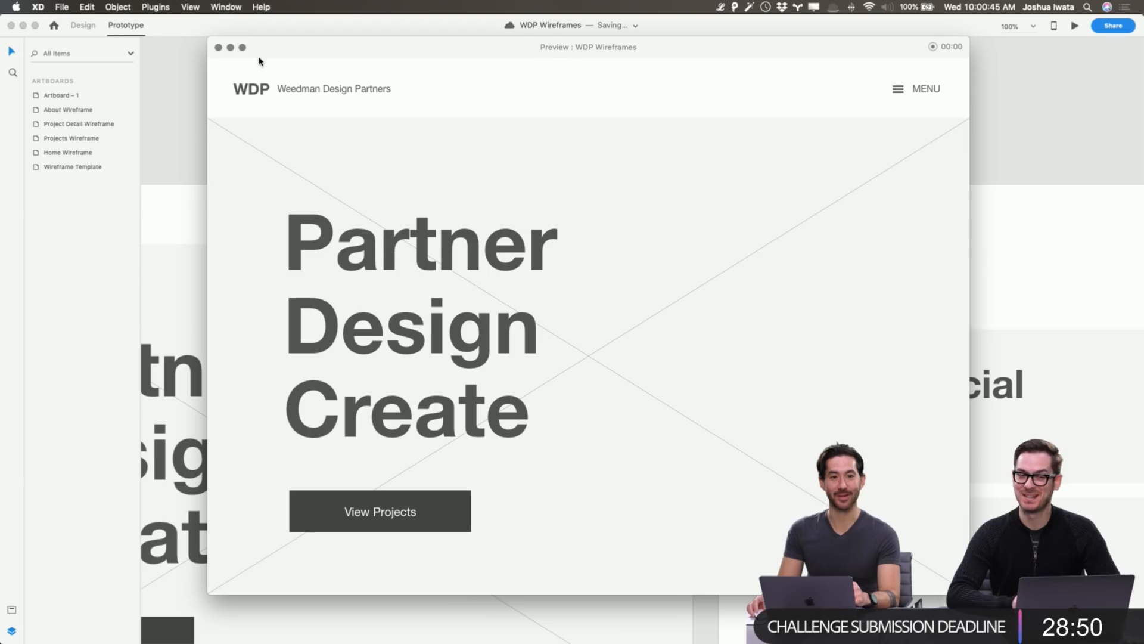
left_click(218, 48)
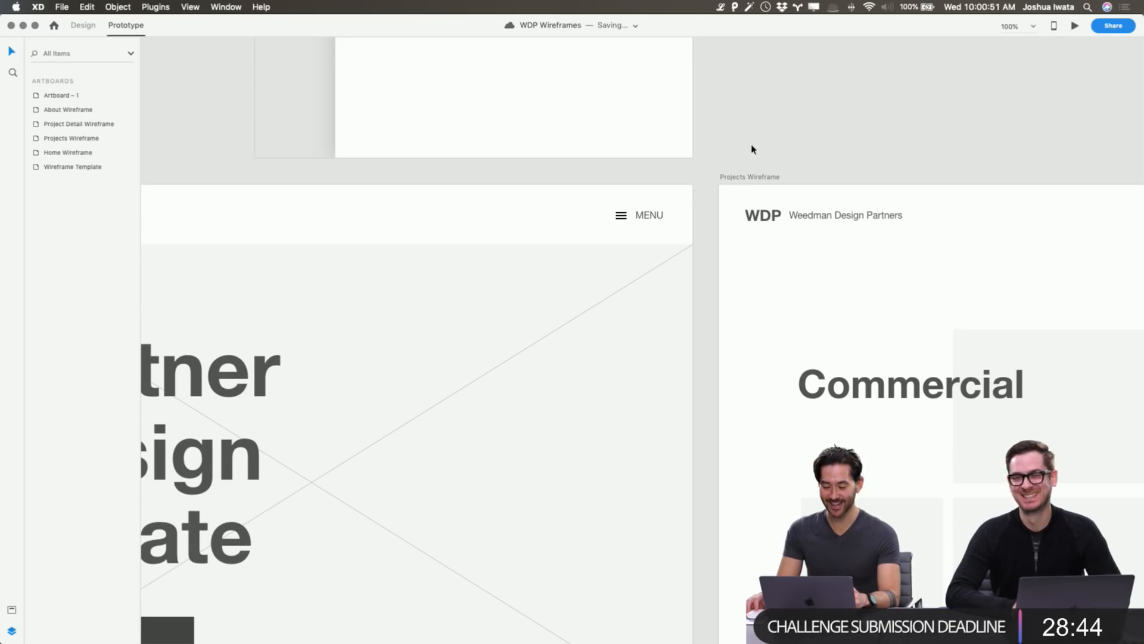
Zoom out to 33% and frame the menu artboard above the Home, Projects and Project Detail wireframes in Design mode.
scroll(752, 147, "down", 5)
scroll(748, 145, "up", 5)
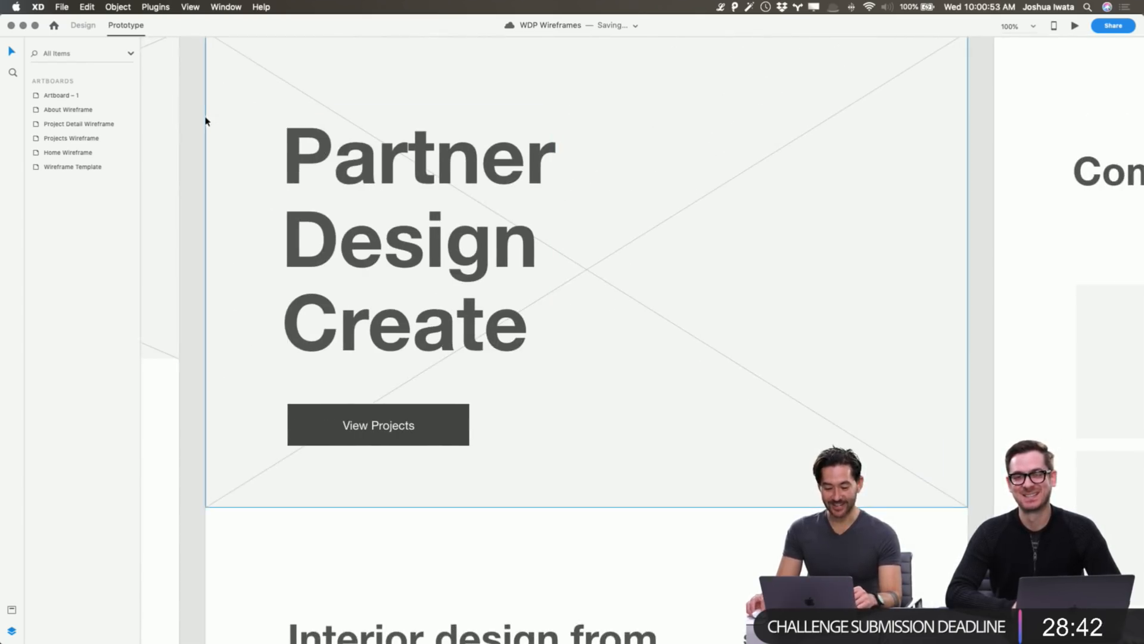
scroll(208, 119, "down", 5)
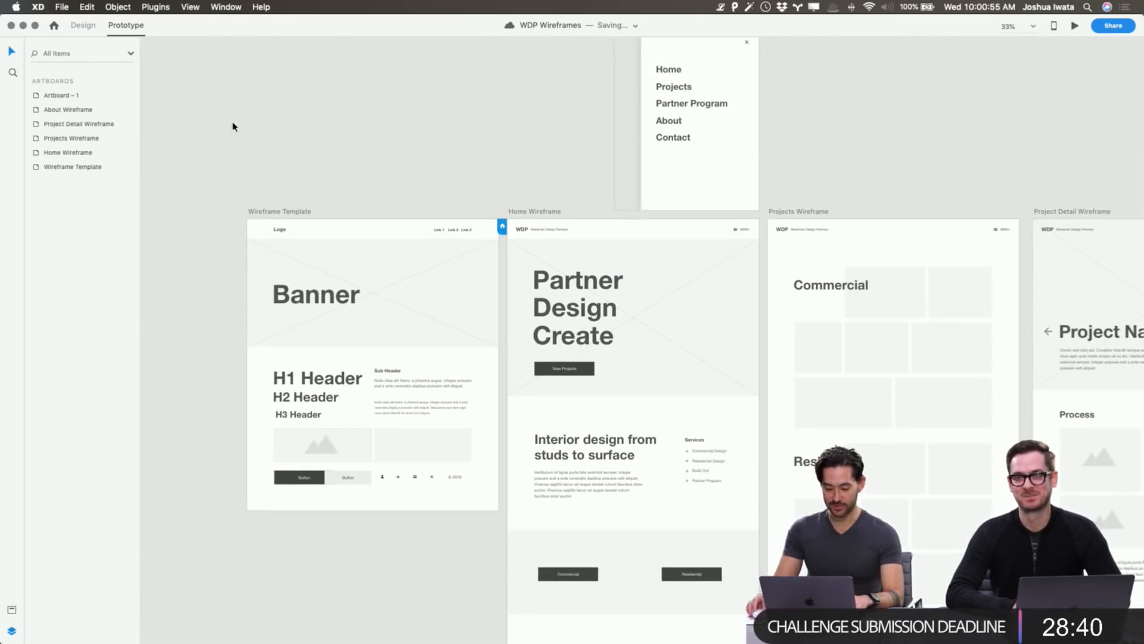
scroll(618, 184, "right", 2)
left_click_drag(705, 300, 317, 194)
left_click_drag(825, 248, 1031, 429)
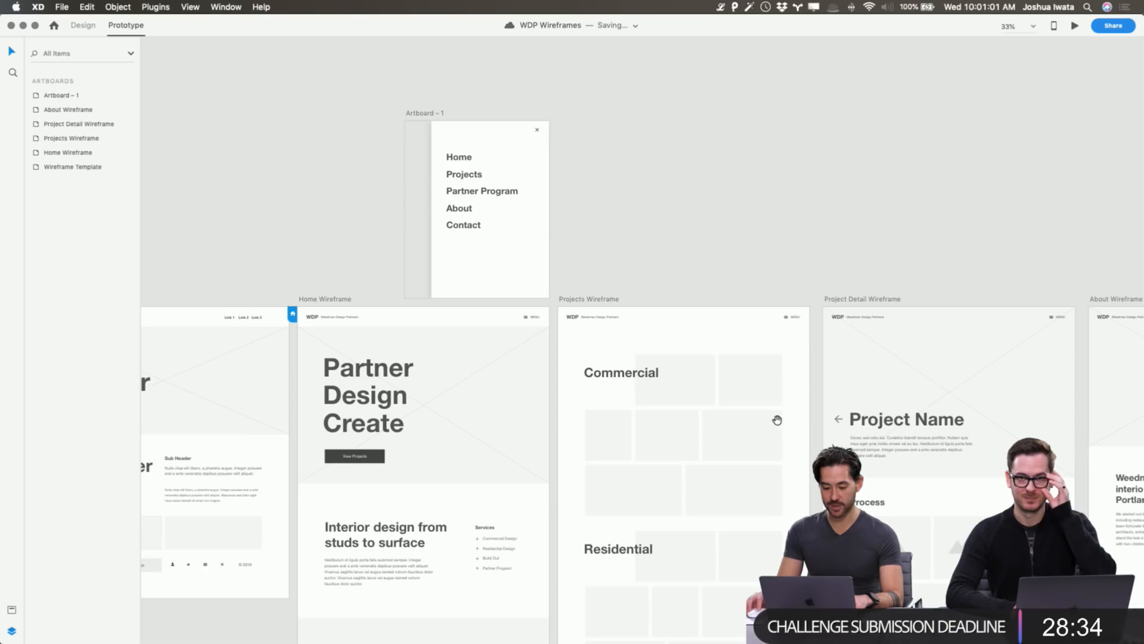
left_click_drag(776, 421, 739, 386)
left_click(83, 25)
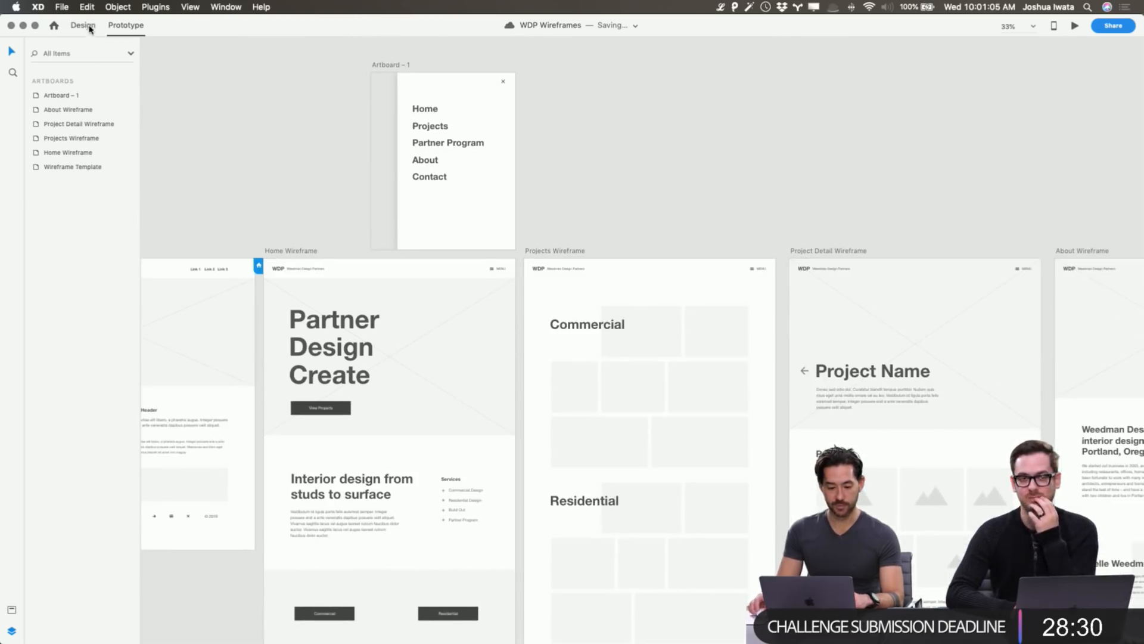
key("super+Tab")
key("super+Tab")
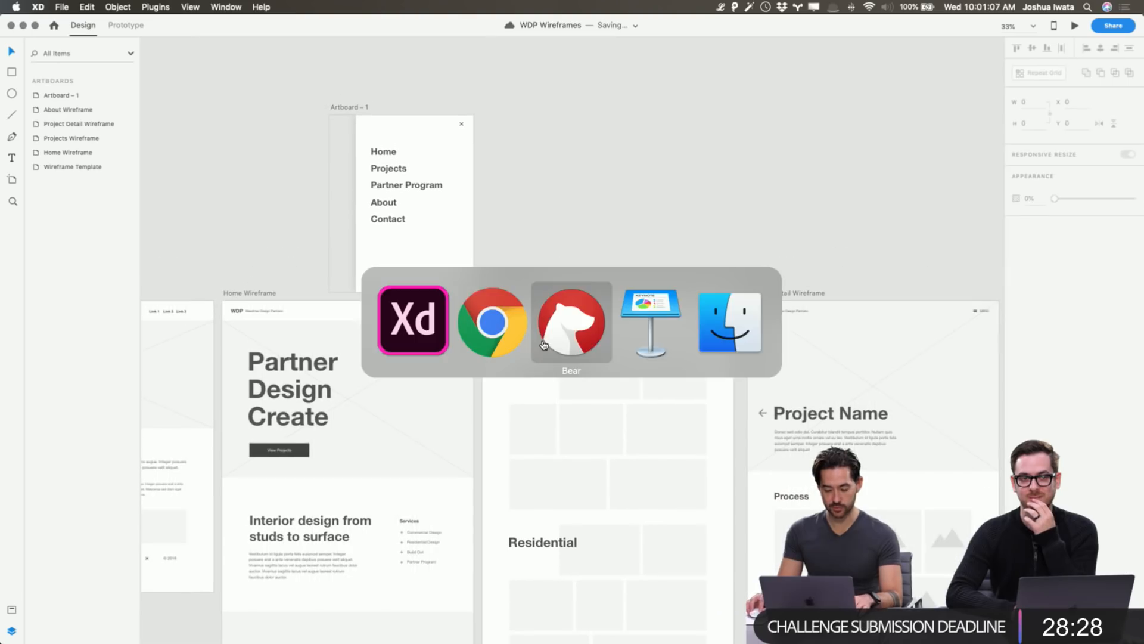
Switch to Keynote and display slide 14, '3. Moodboards', in the Behance-Live WDP deck.
key("super+Tab")
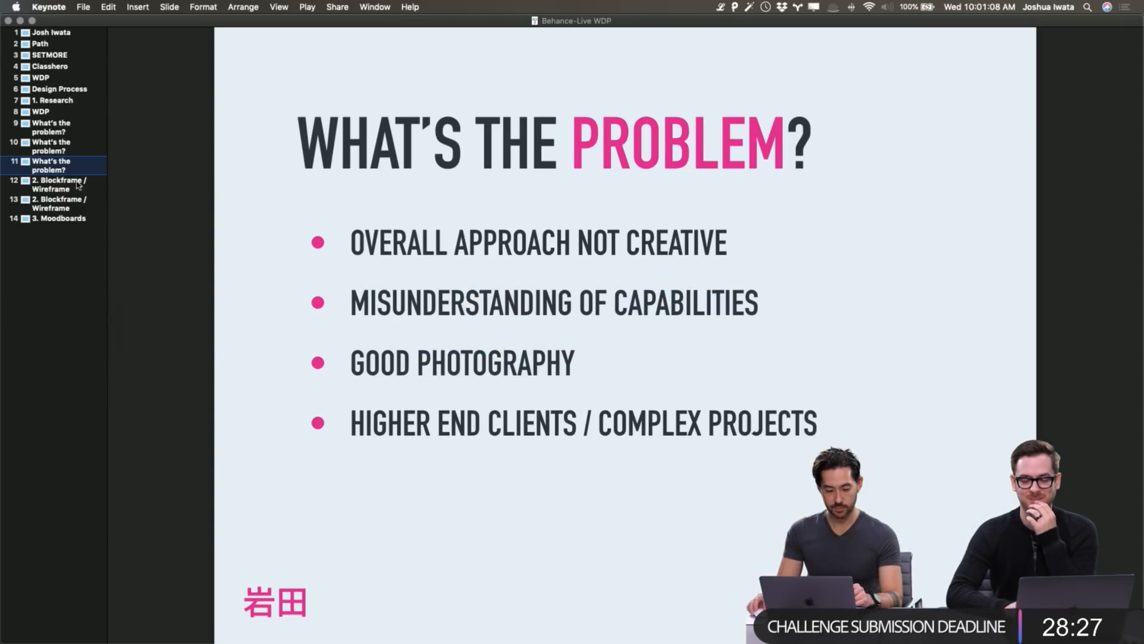
left_click(62, 216)
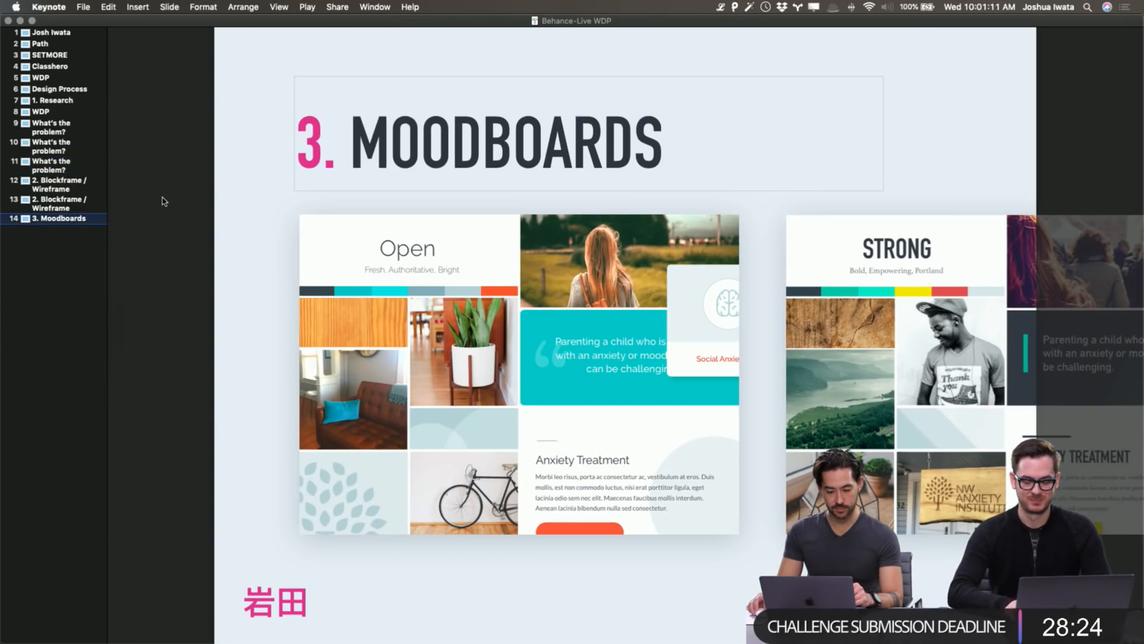
left_click(56, 89)
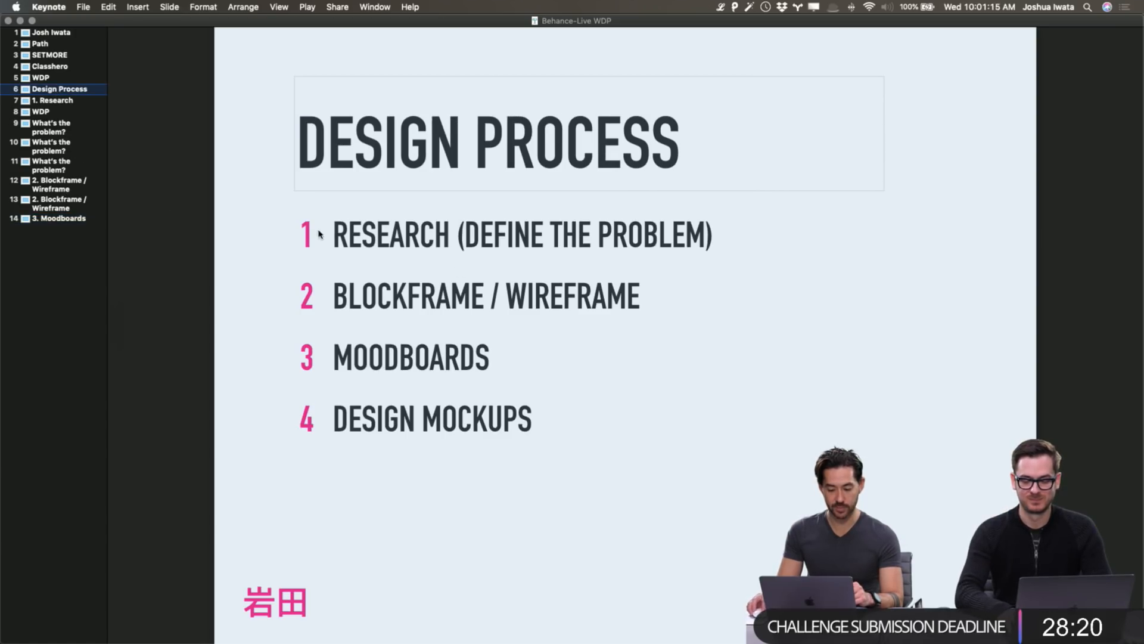
left_click(64, 218)
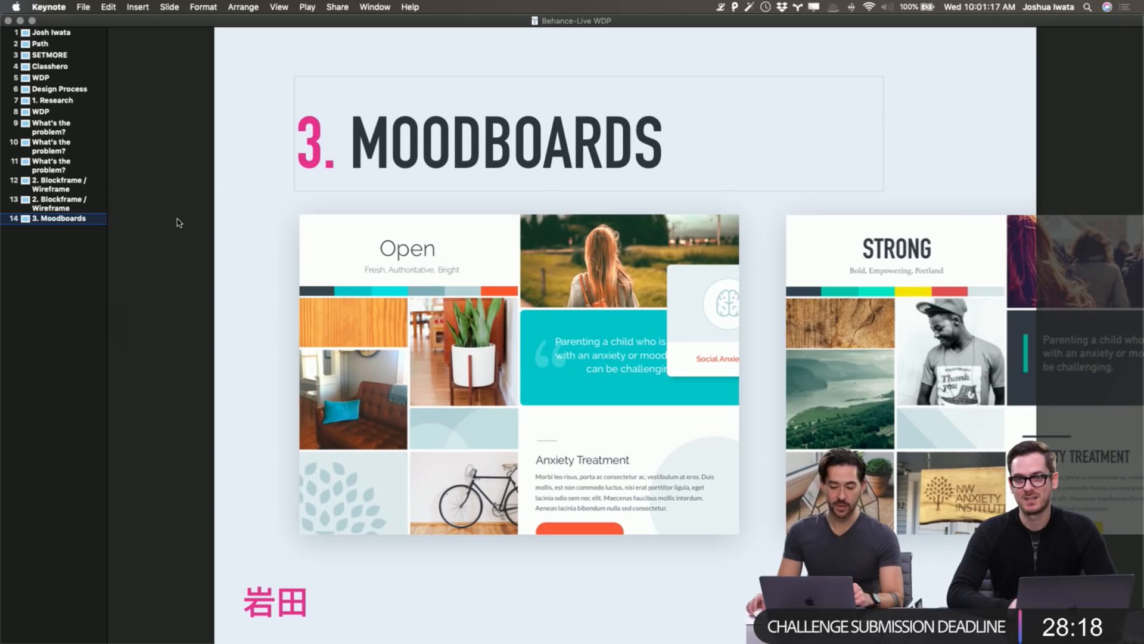
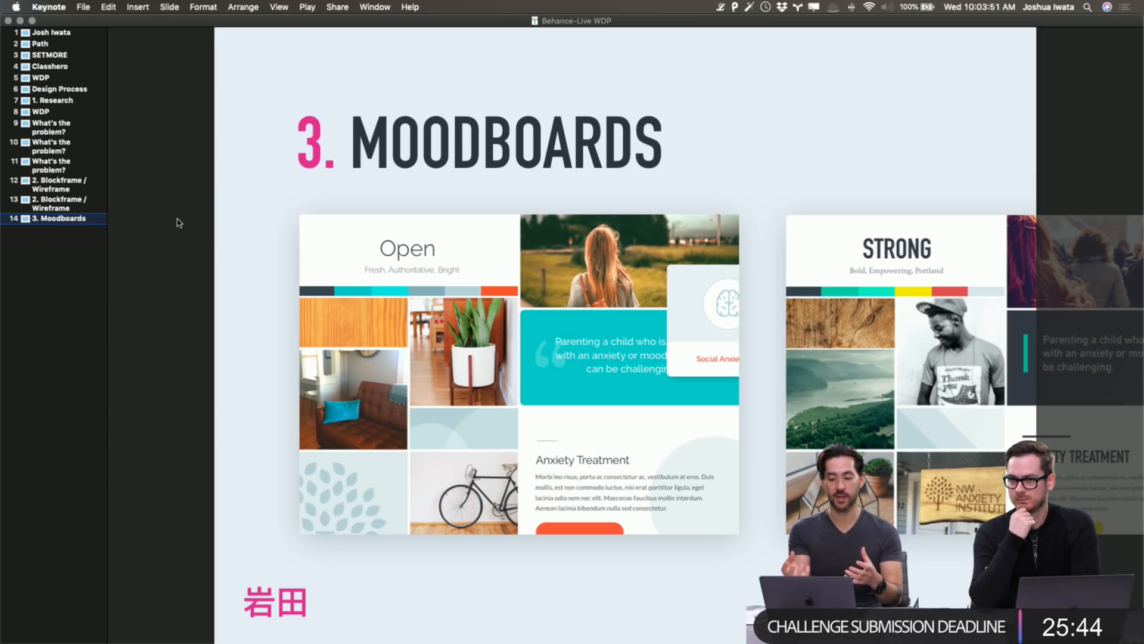
Slide both moodboard images left and right together, then undo the last move.
left_click(609, 398)
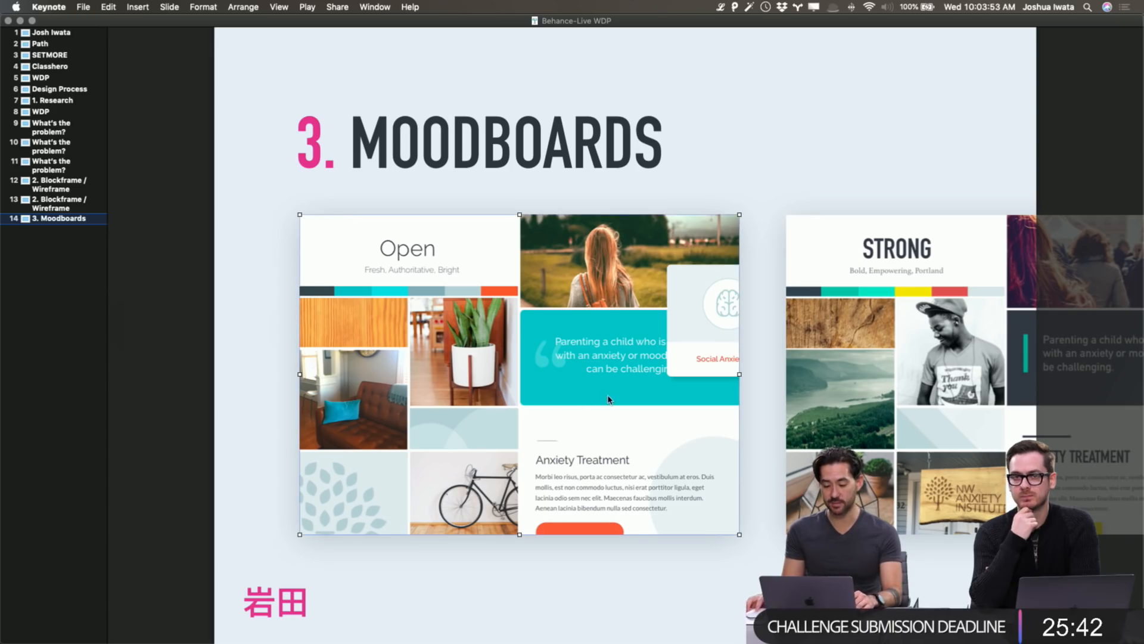
left_click(863, 347, "shift")
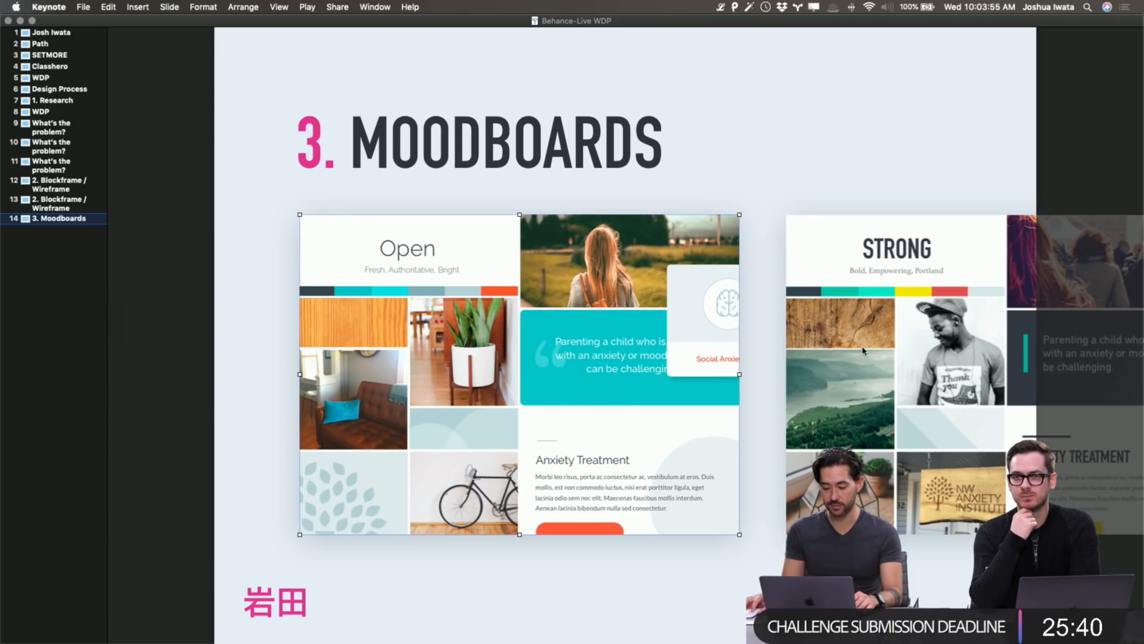
left_click_drag(918, 338, 669, 346)
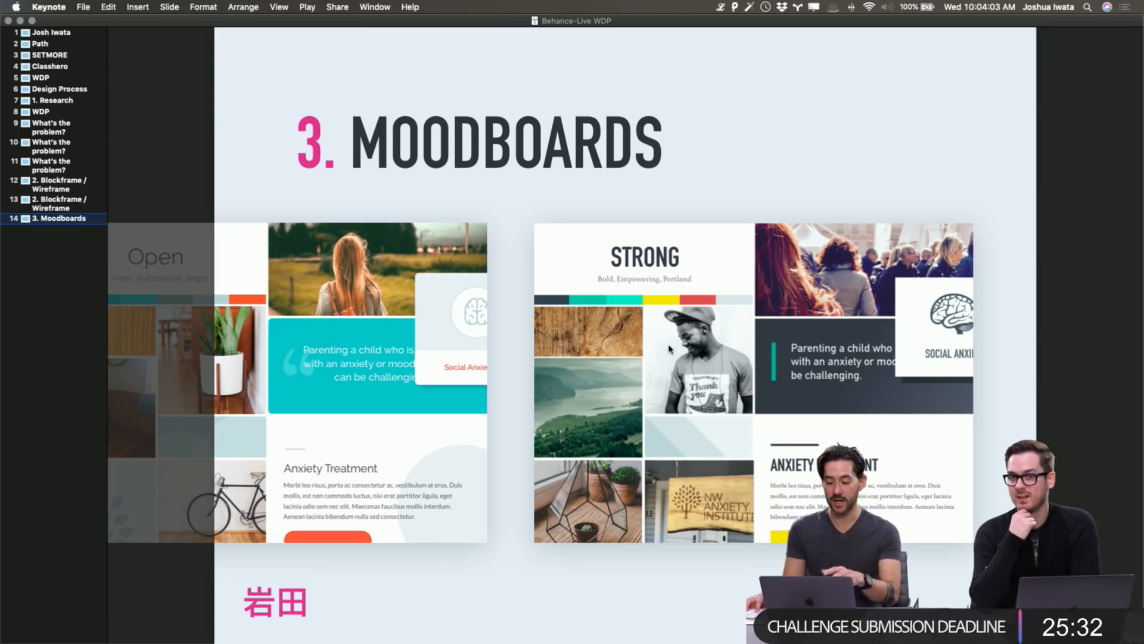
left_click_drag(669, 349, 887, 340)
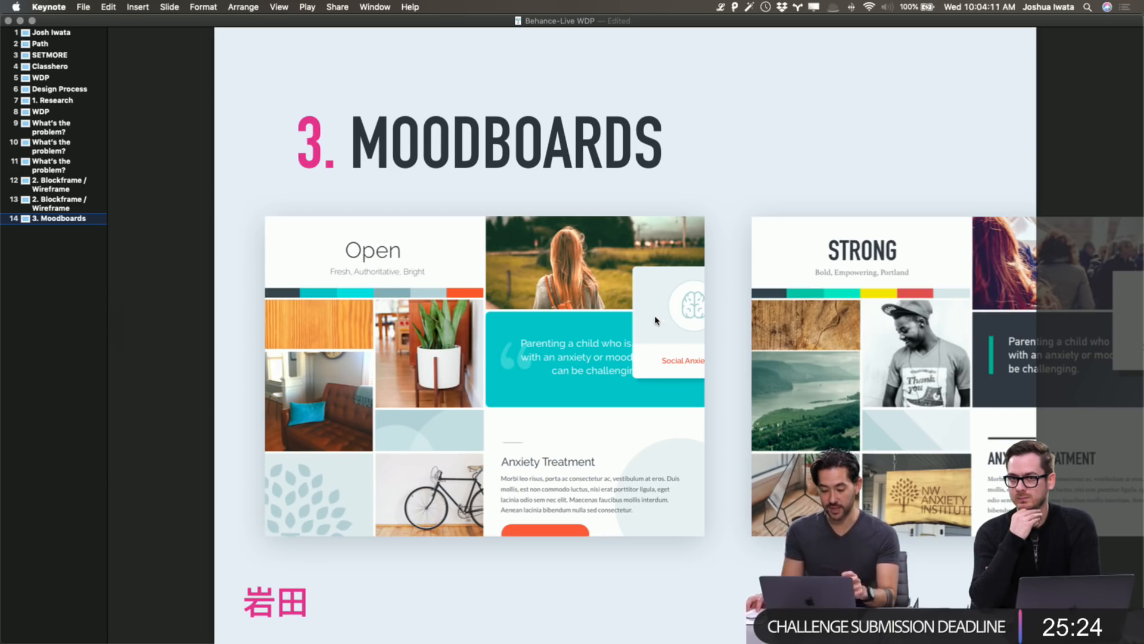
left_click_drag(906, 314, 641, 314)
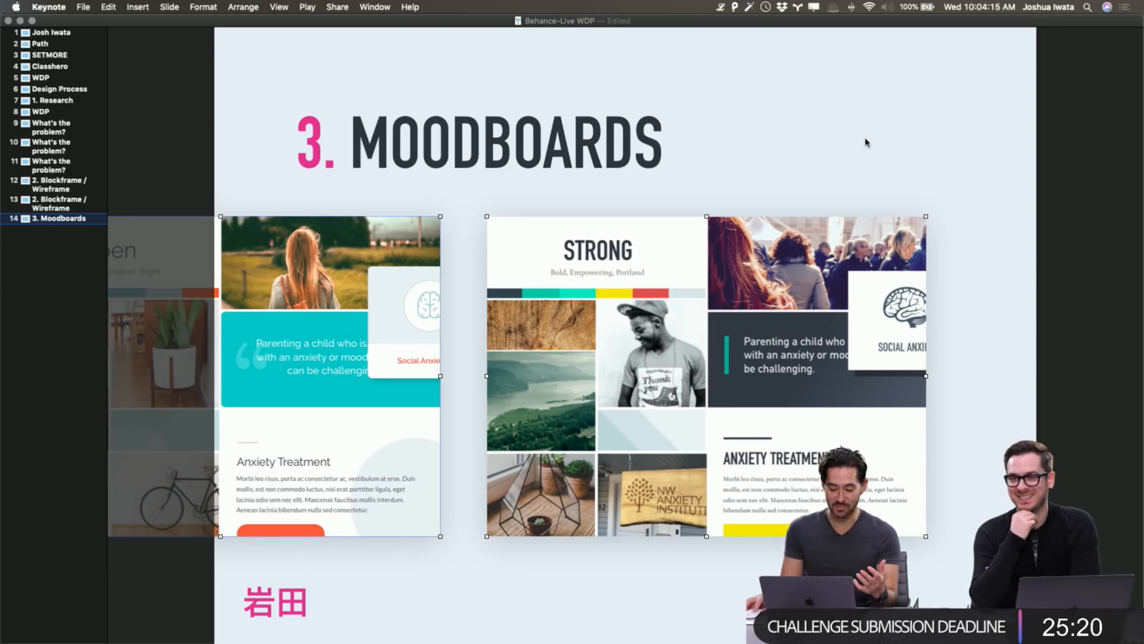
key("super+z")
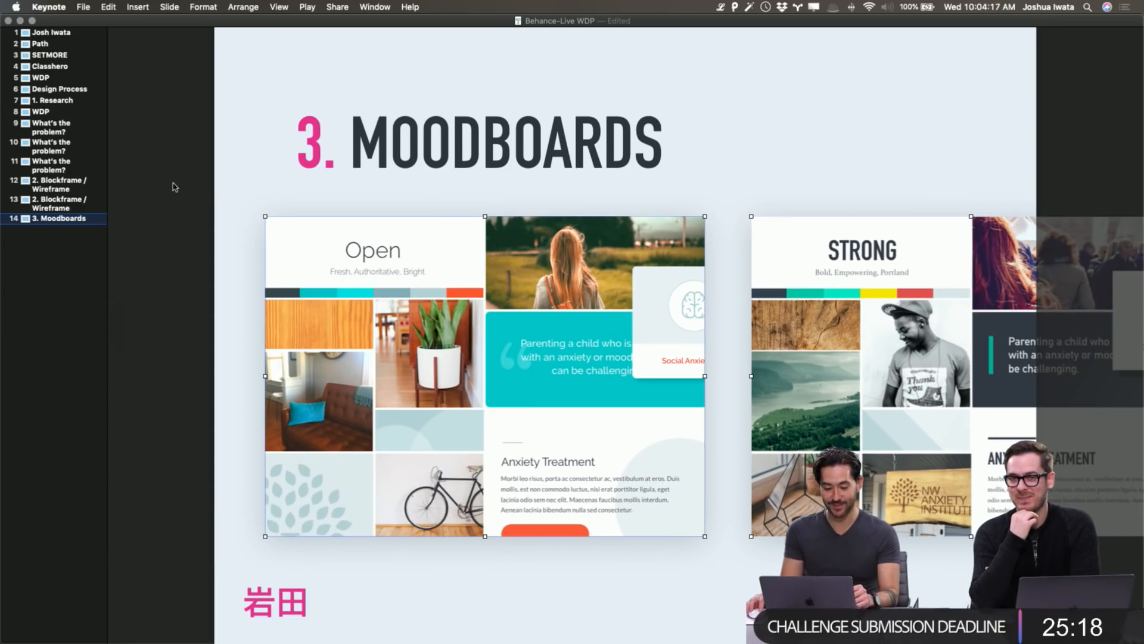
left_click(194, 177)
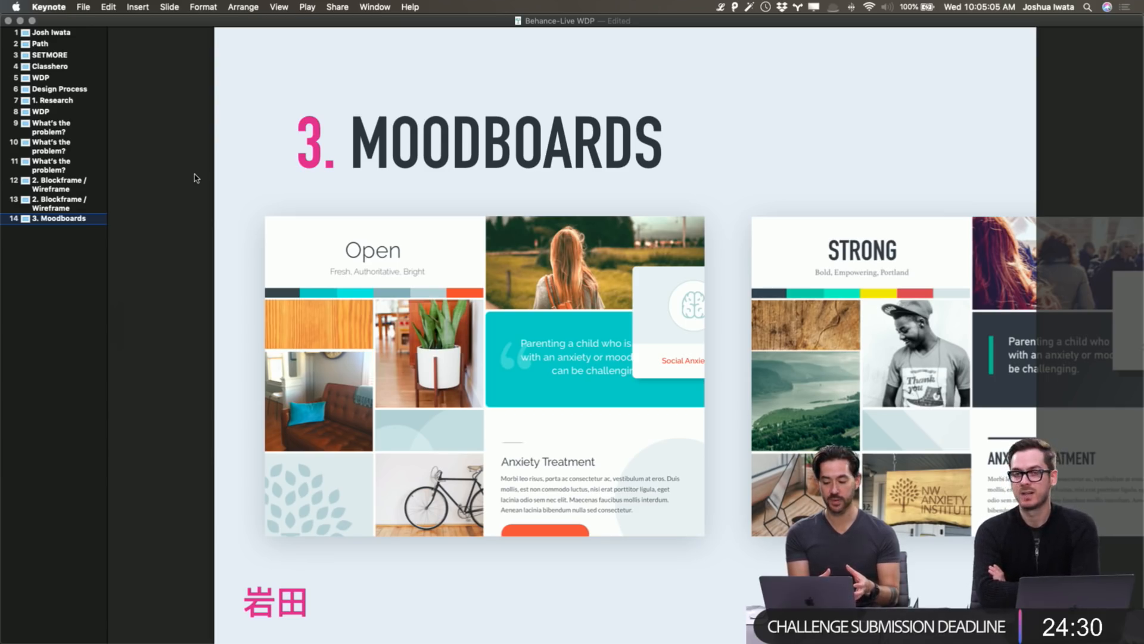
Move both moodboards left to show STRONG fully, then right to reveal all of Open.
left_click(645, 361)
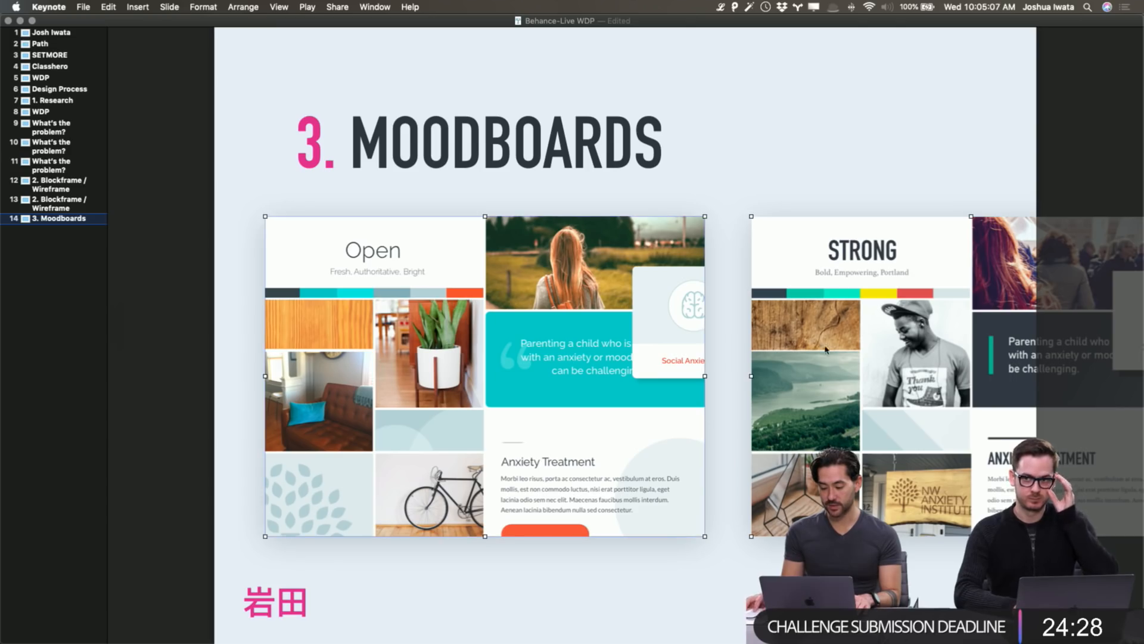
left_click(859, 343, "shift")
left_click_drag(859, 343, 593, 355)
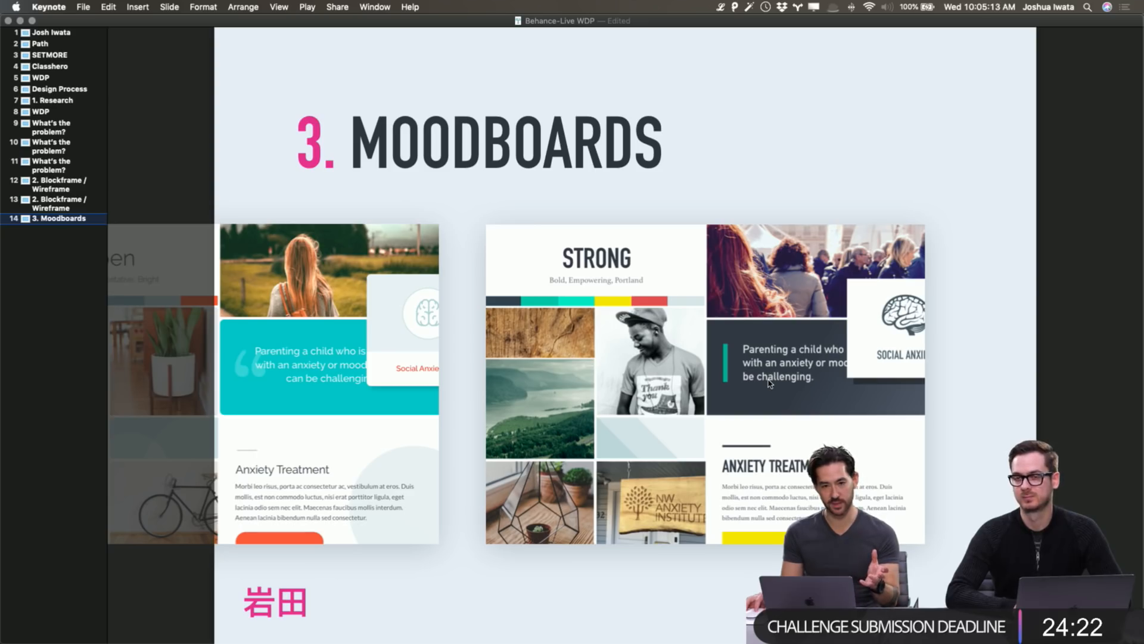
left_click(552, 507)
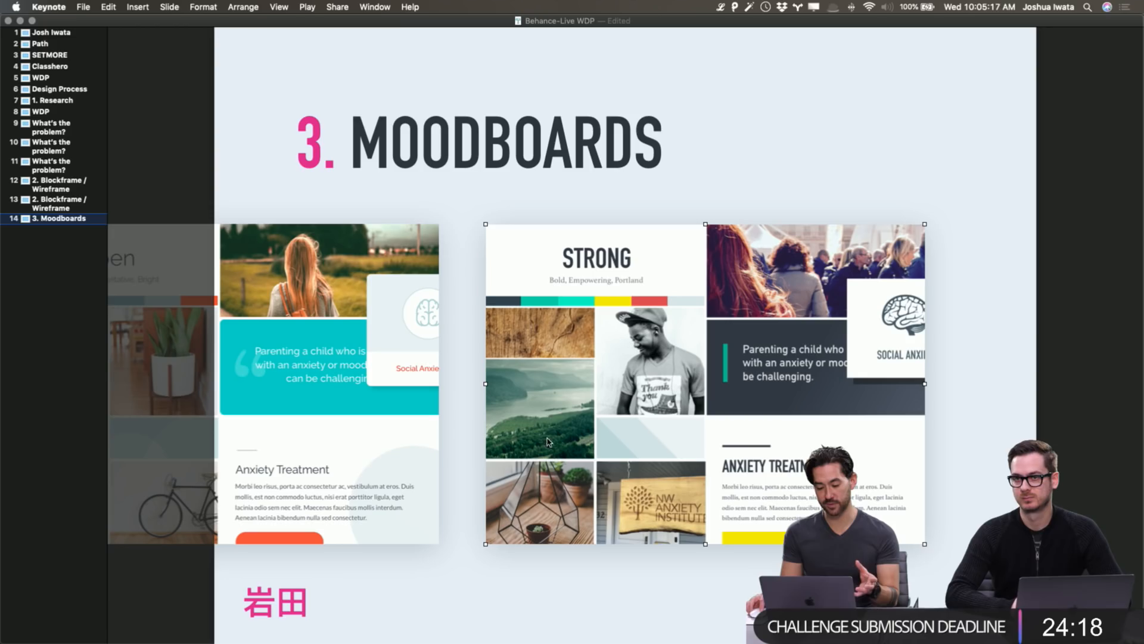
left_click(313, 436, "shift")
mouse_move(313, 436)
left_mouse_down()
mouse_move(617, 442)
mouse_move(296, 432)
left_mouse_up()
left_click(964, 508)
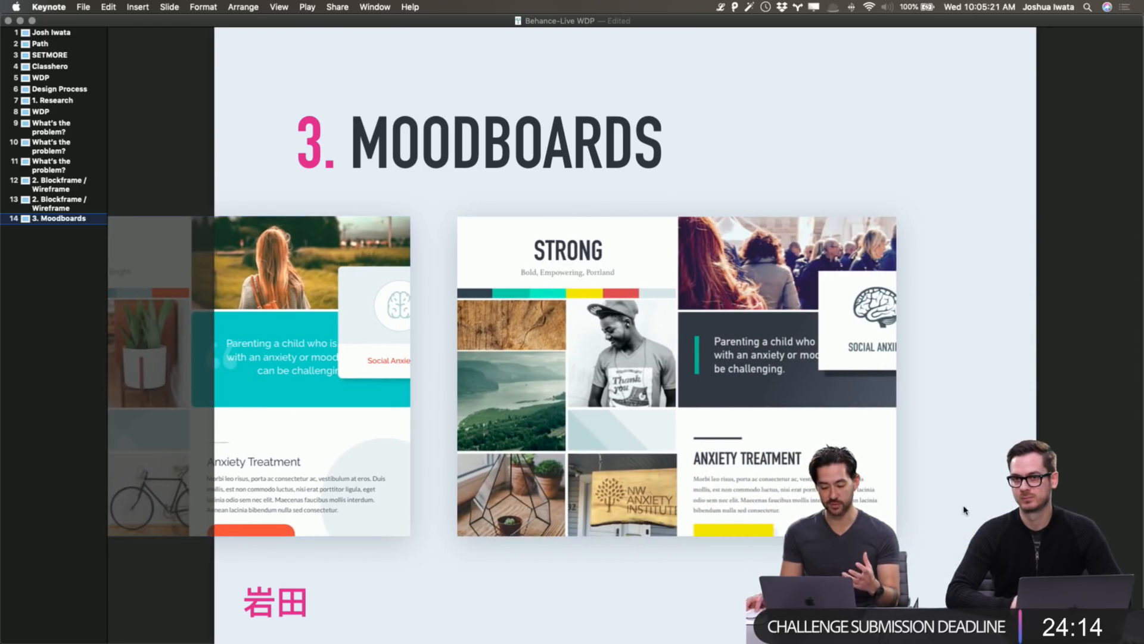
Look around the slide's edges, then drag the moodboards further left on slide 14.
scroll(648, 478, "down", 1)
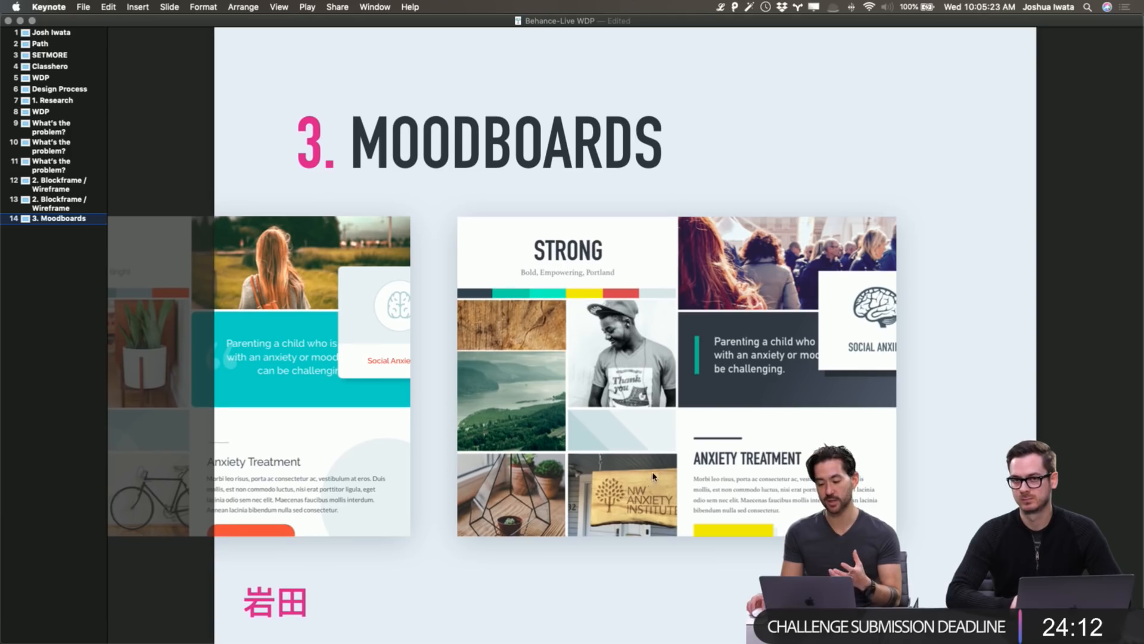
left_click(732, 530)
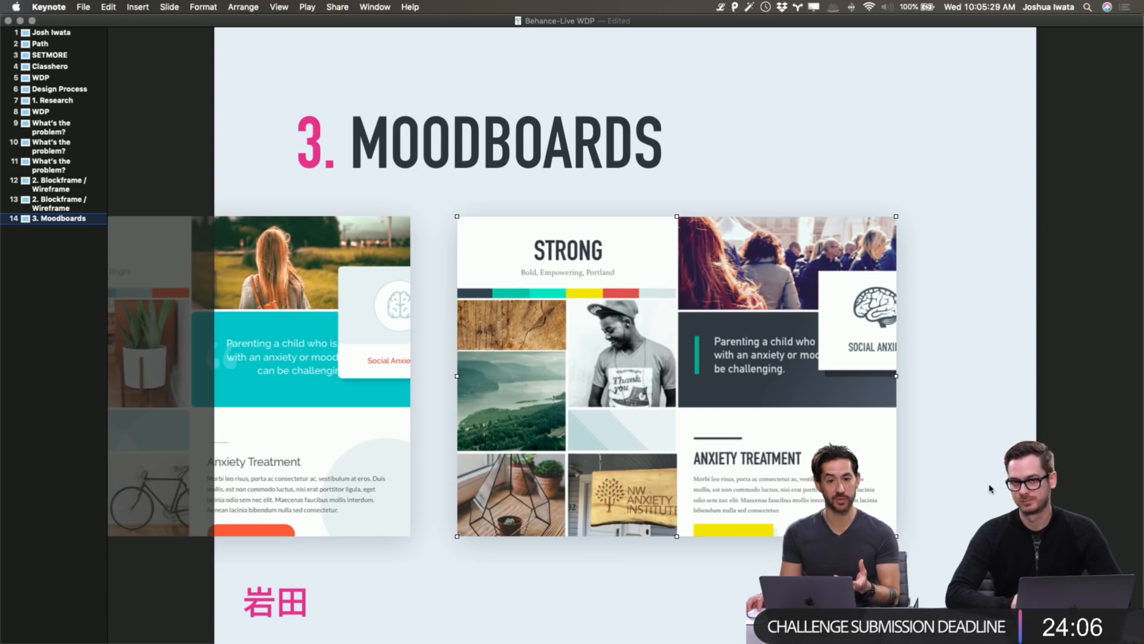
scroll(989, 488, "right", 1)
scroll(972, 411, "up", 1)
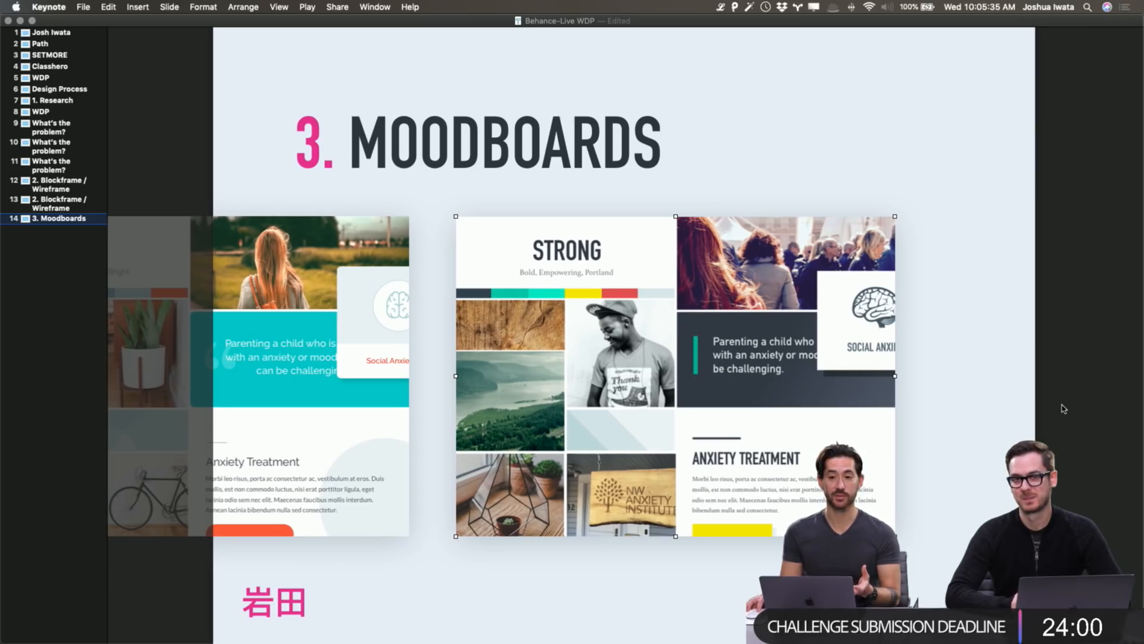
left_click(1028, 410)
scroll(1049, 410, "left", 1)
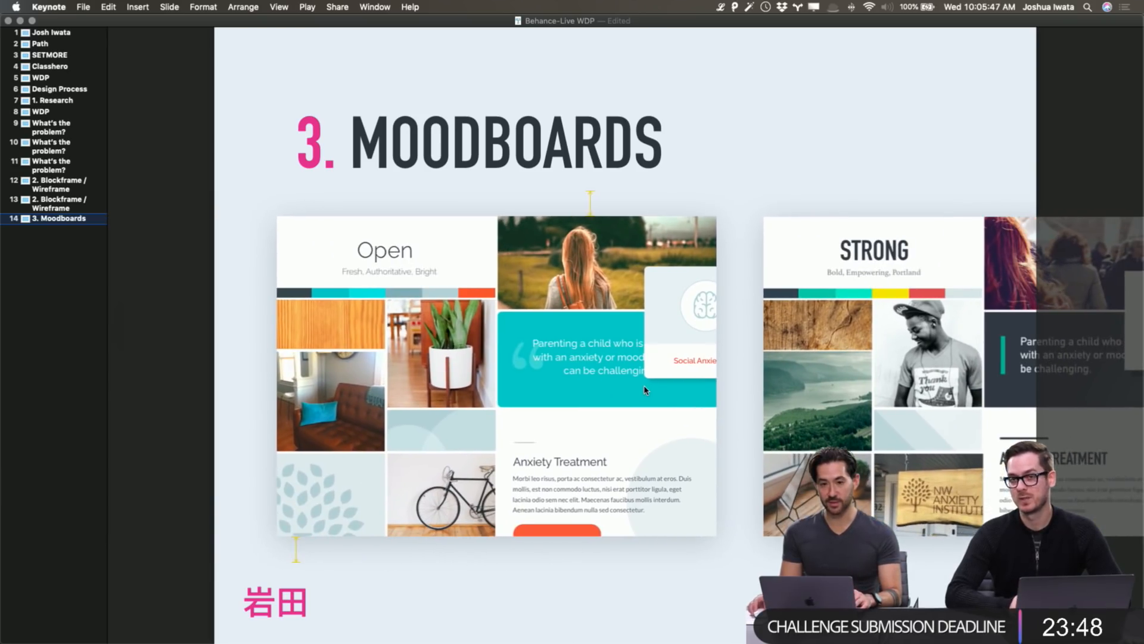
left_click_drag(645, 390, 549, 391)
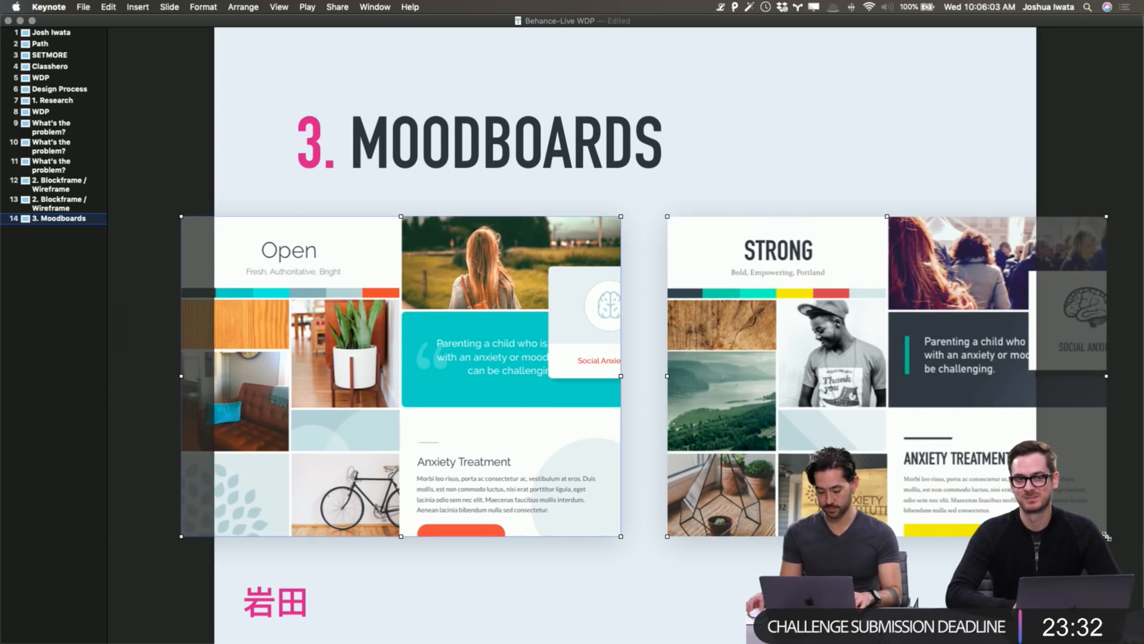
Shrink the STRONG and Open moodboards from their outer corners and shift them left.
left_click_drag(1106, 536, 994, 454)
left_click(447, 467)
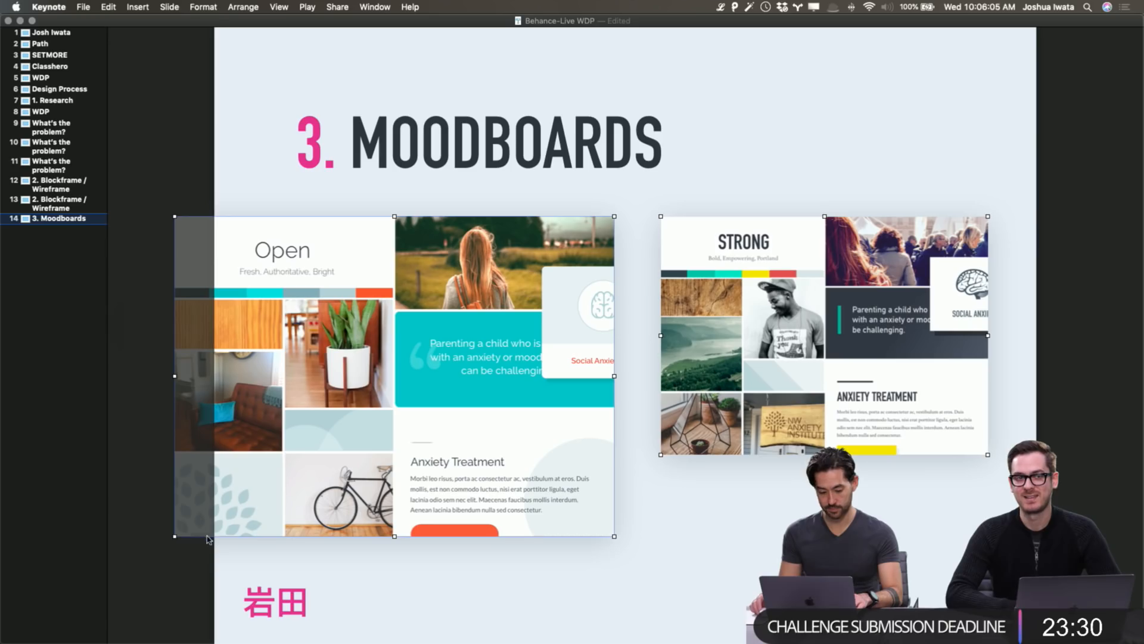
left_click_drag(181, 536, 287, 455)
left_click_drag(761, 375, 745, 376)
left_click(774, 524)
left_click_drag(510, 359, 514, 359)
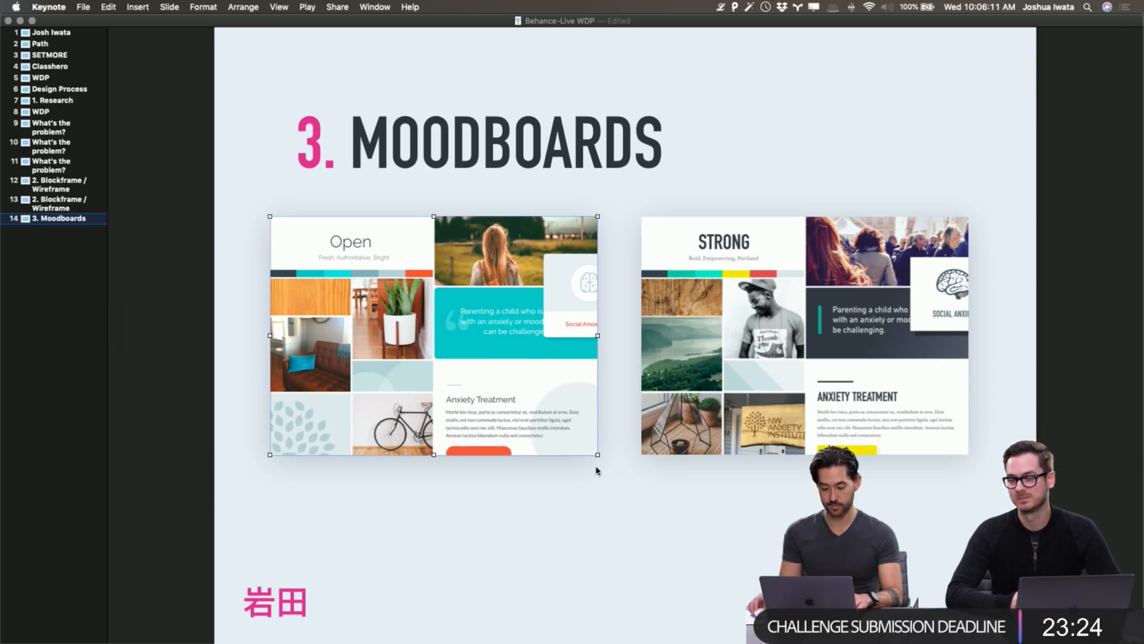
Enlarge Open and STRONG slightly, then nudge both left to sit inside the slide.
left_click_drag(597, 455, 621, 471)
left_click(678, 444)
left_click_drag(707, 425, 732, 423)
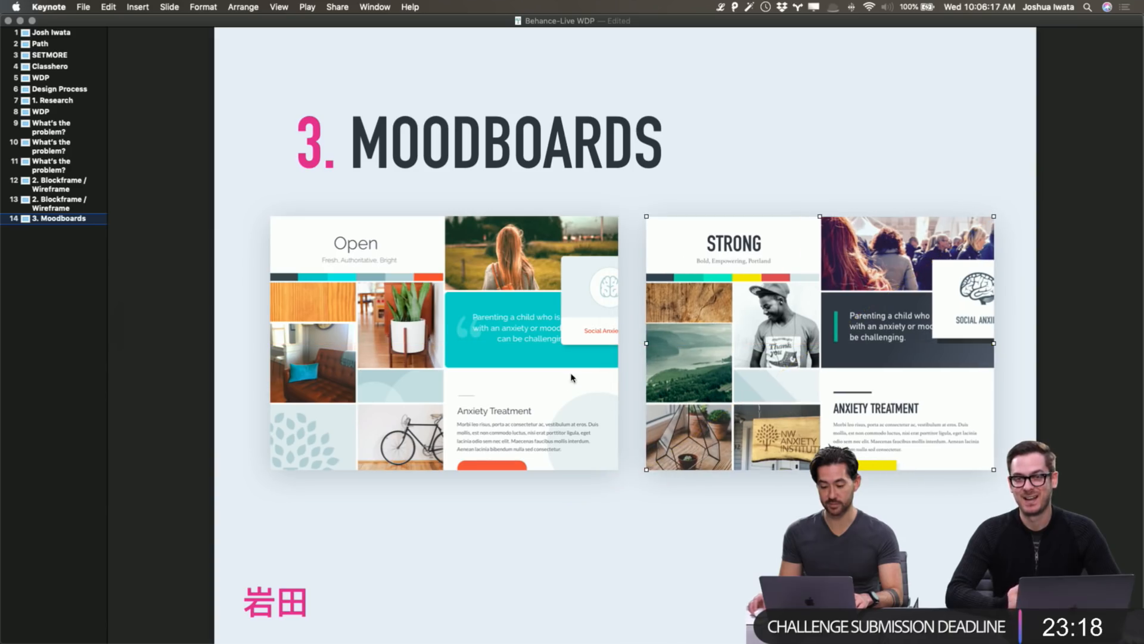
left_click(570, 378)
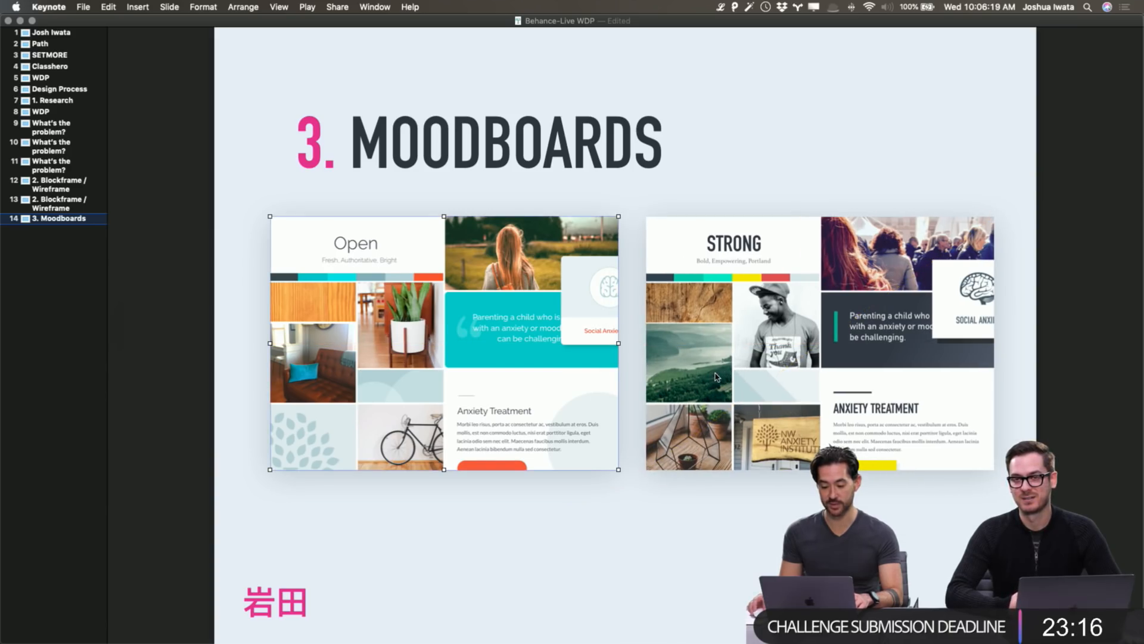
left_click(815, 382, "shift")
key("shift+Left")
key("shift+Left")
key("shift+Left")
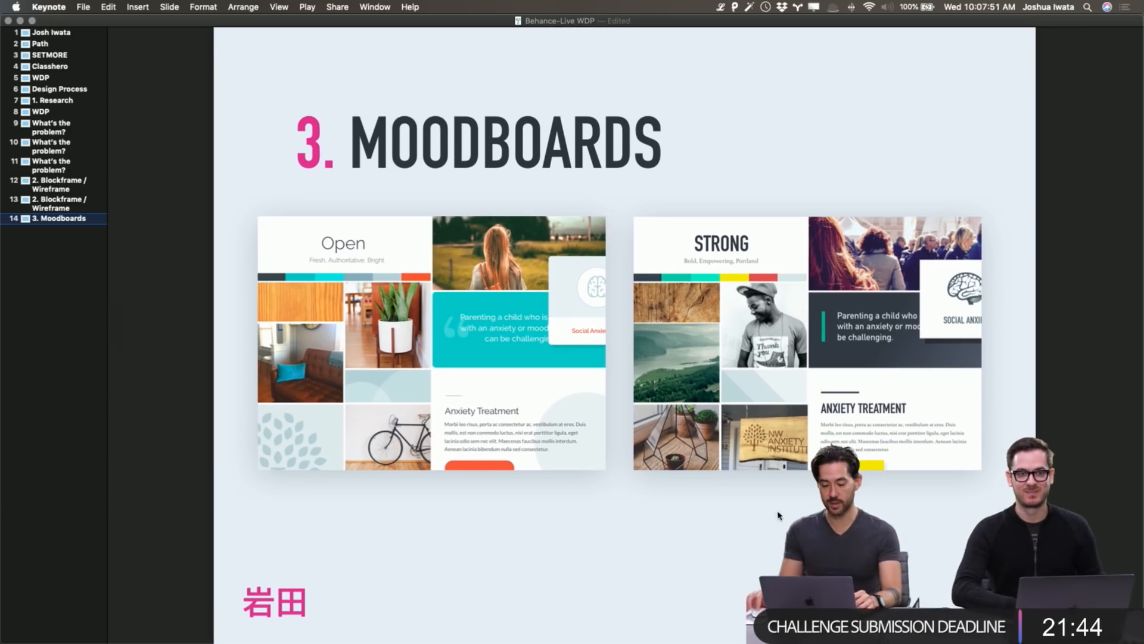
key("super+Tab")
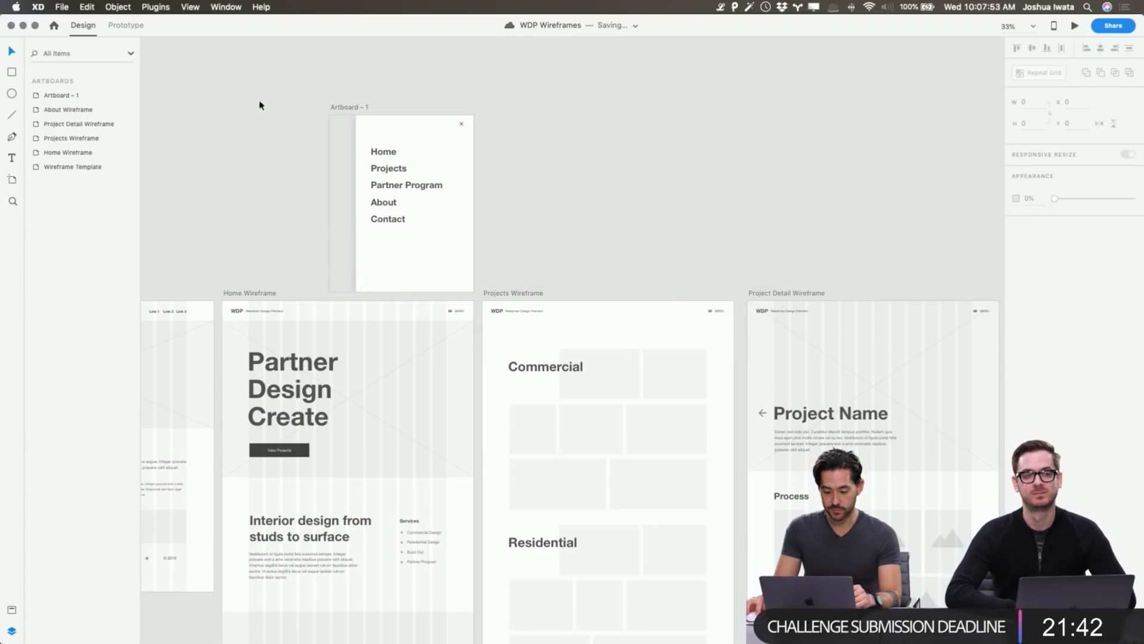
Bring up XD's WDP Logo file, select the top WDP wordmark, then return to Chrome's Adobe Fonts page.
scroll(251, 134, "down", 3)
key("super+grave")
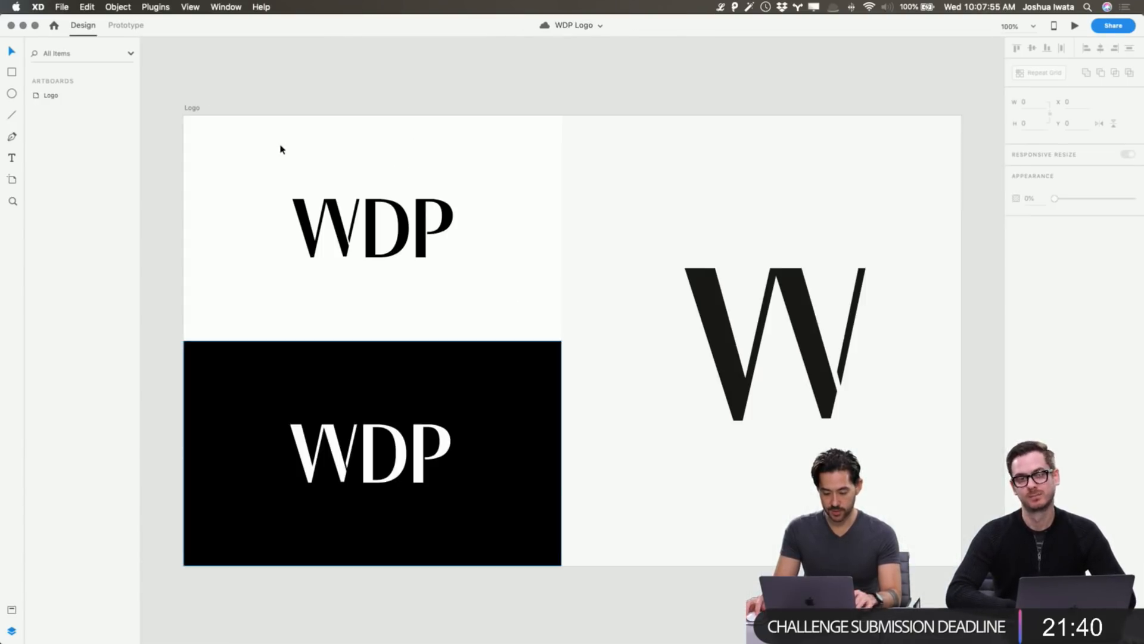
key("super+grave")
key("super+grave")
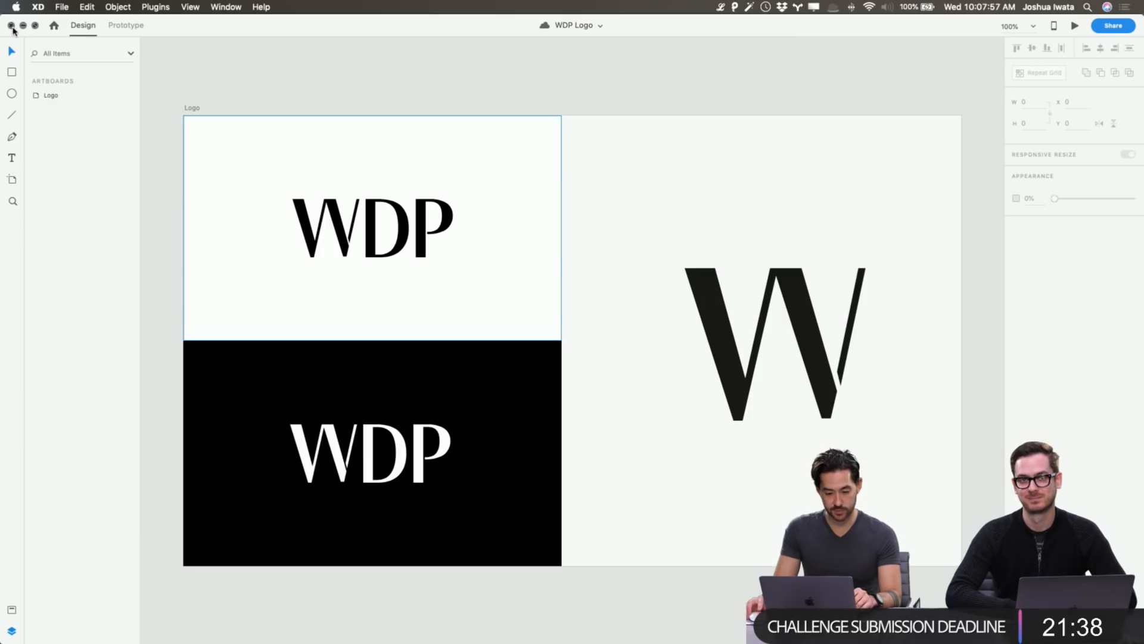
left_click(415, 229)
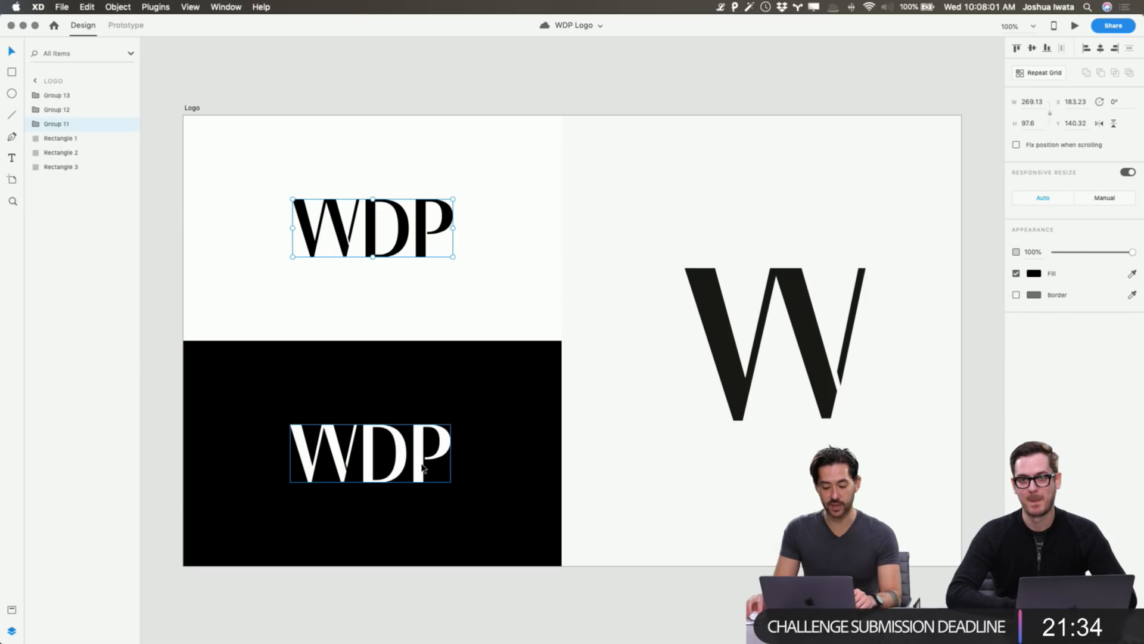
key("super+Tab")
key("super+Tab")
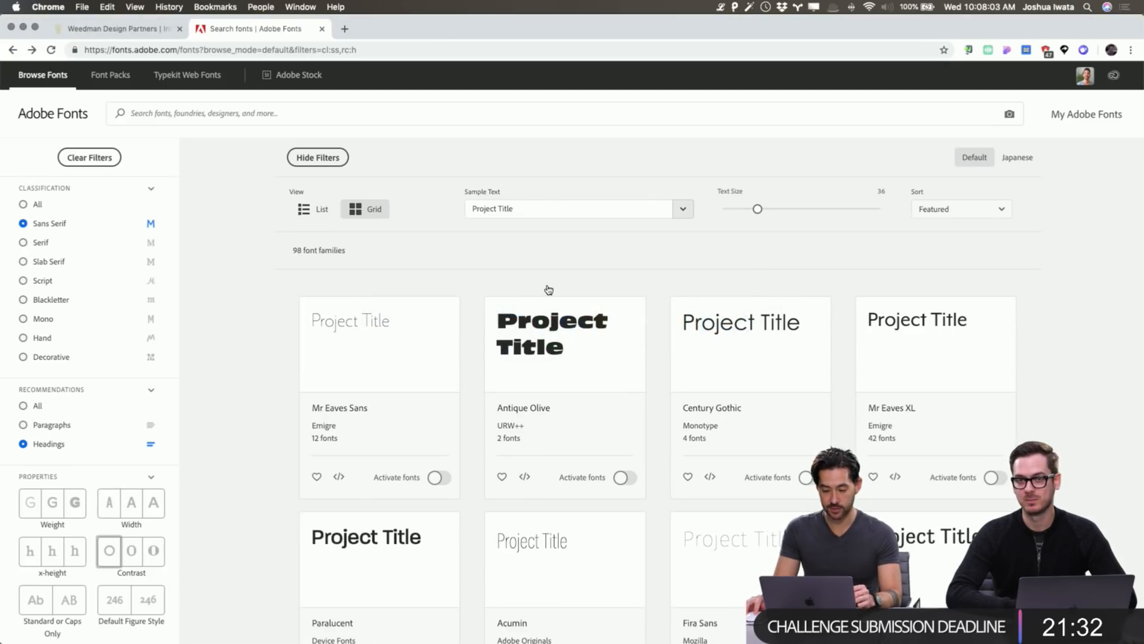
View the Weedman Design Partners site, then return to XD's WDP Logo file and deselect.
left_click(79, 26)
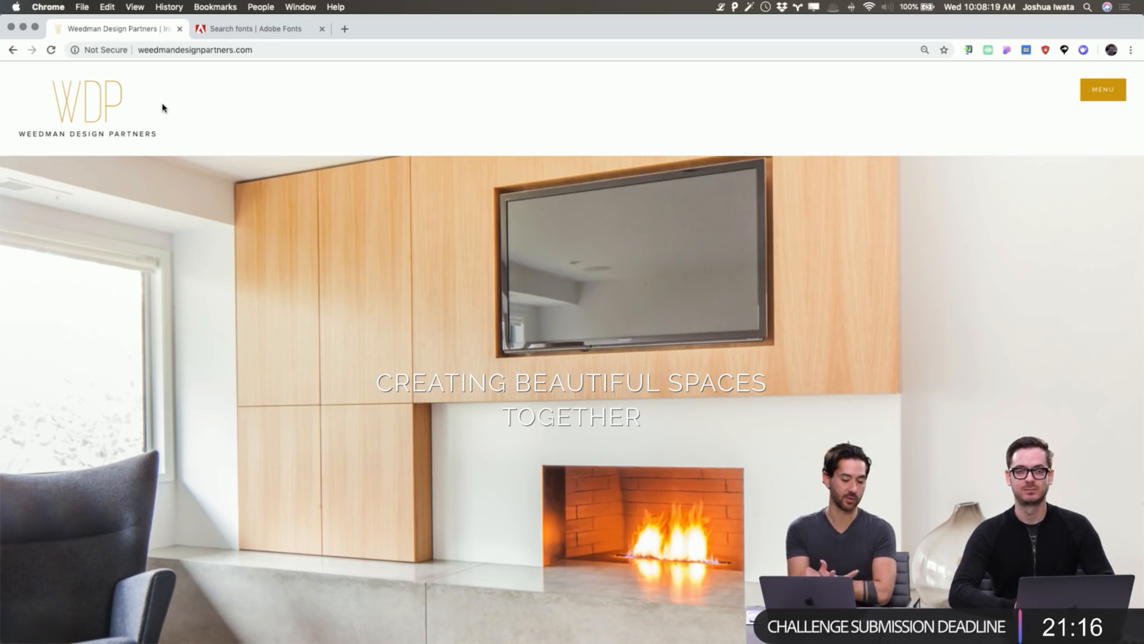
key("super+Tab")
left_click(266, 71)
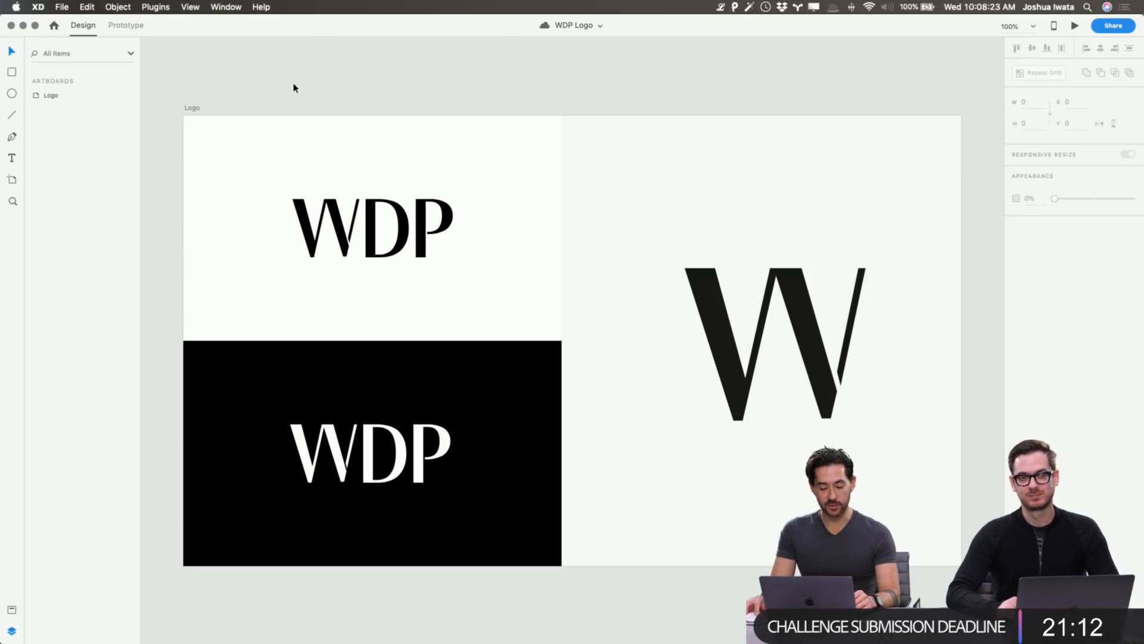
key("super+Tab")
key("super+Tab")
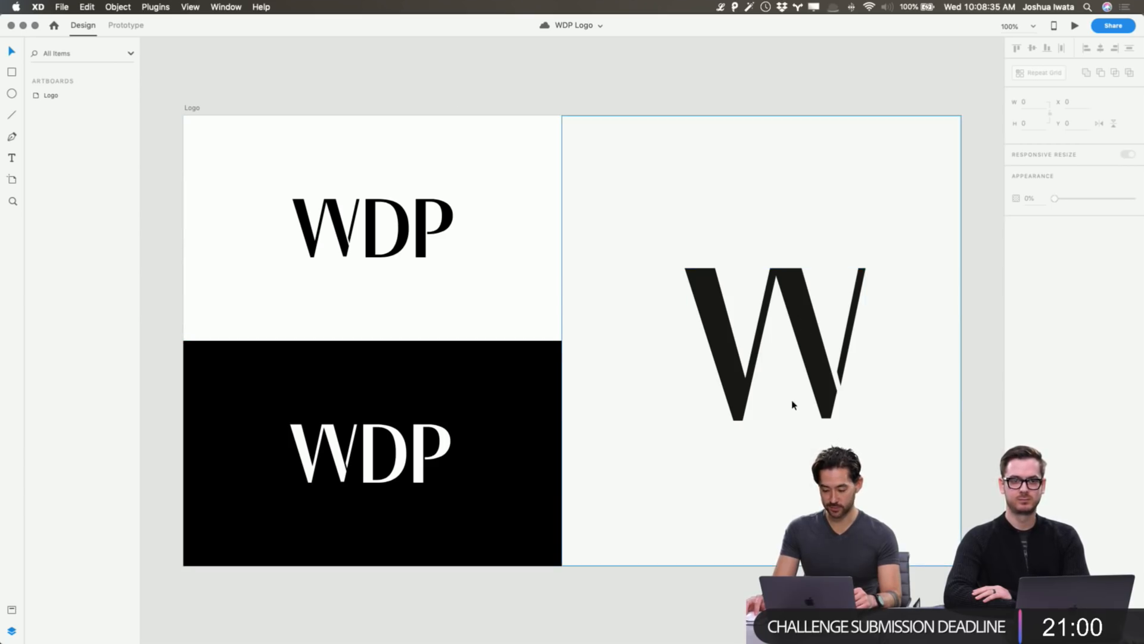
key("r")
mouse_move(769, 394)
left_mouse_down()
mouse_move(785, 424)
mouse_move(778, 416)
left_mouse_up()
key("v")
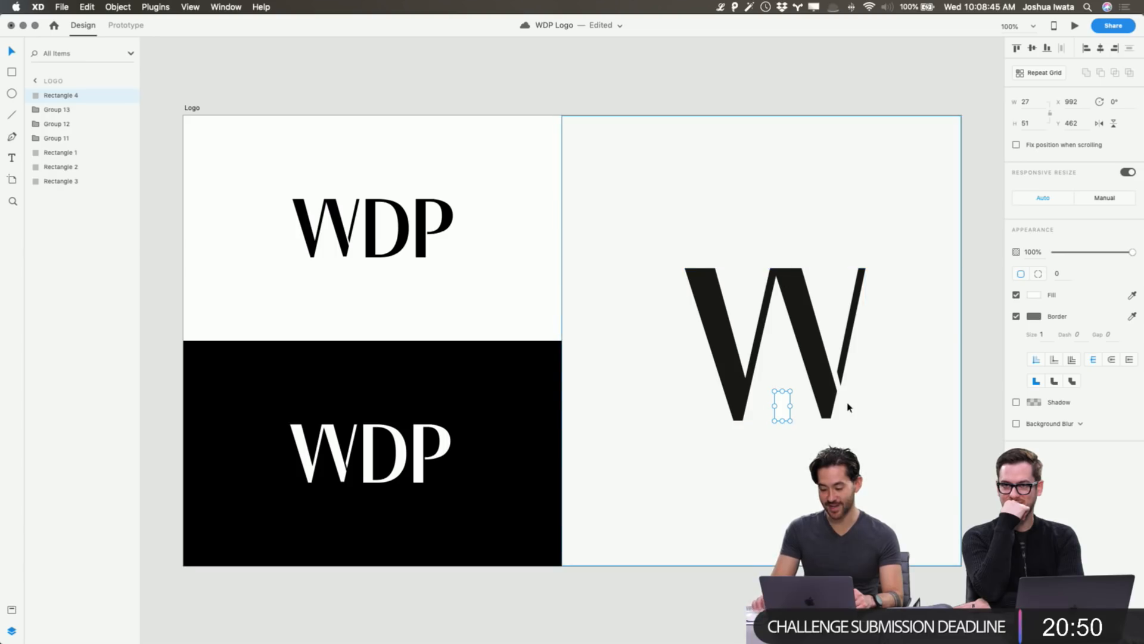
key("BackSpace")
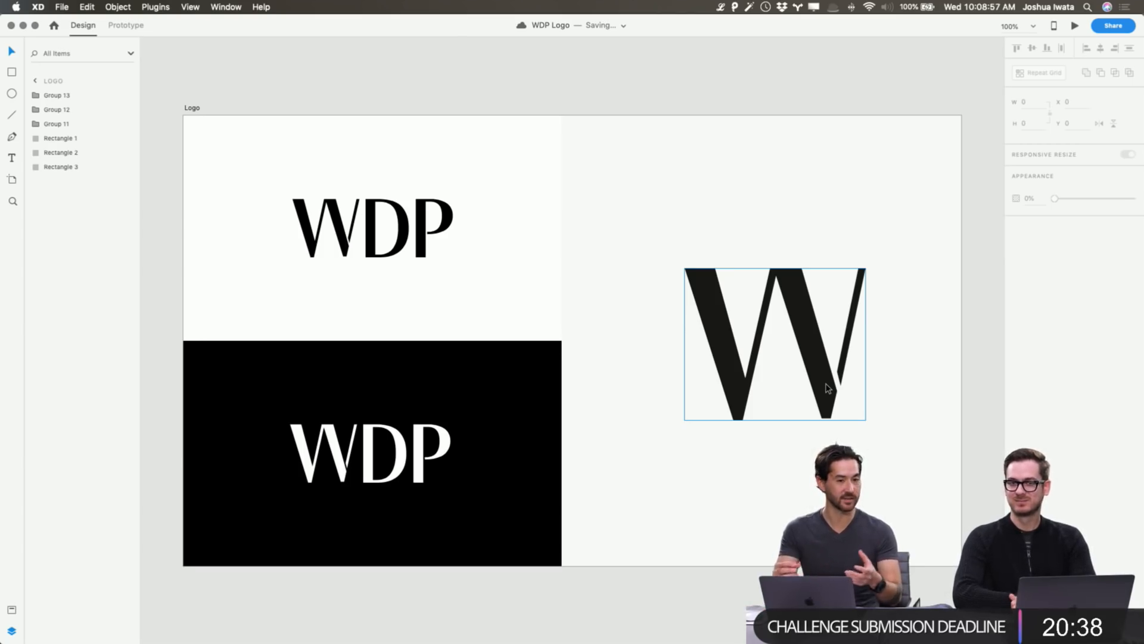
left_click(715, 165)
left_click(692, 91)
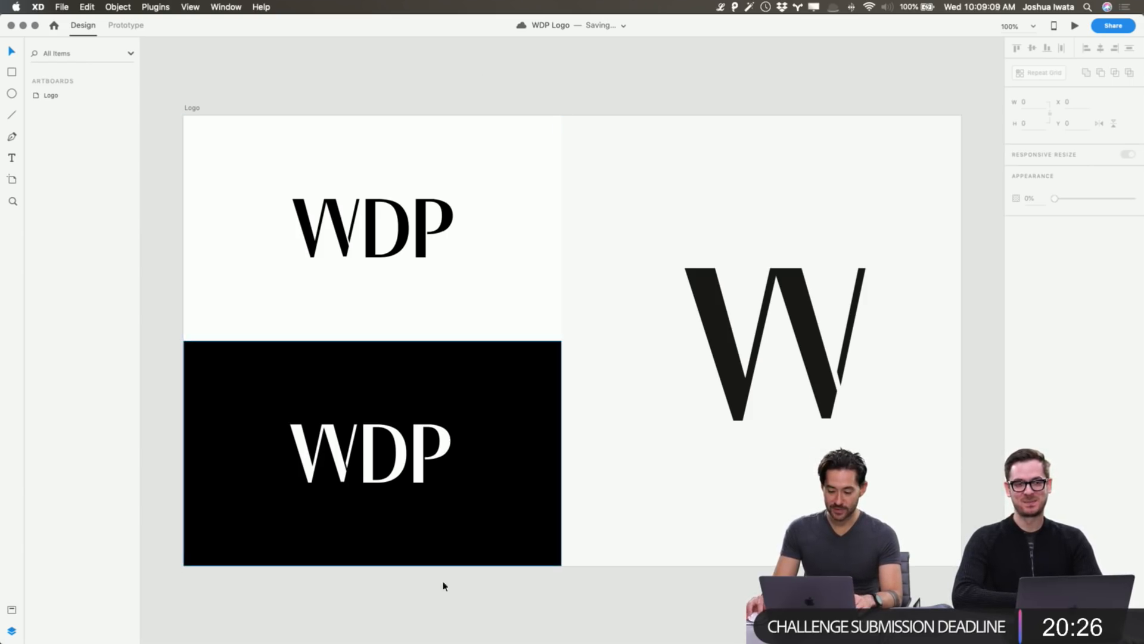
In a new Finder window, open Iwata.io > WDP and Quick Look WDP-Concept-2.pdf.
key("super+Tab")
key("super+Tab")
key("super+Tab")
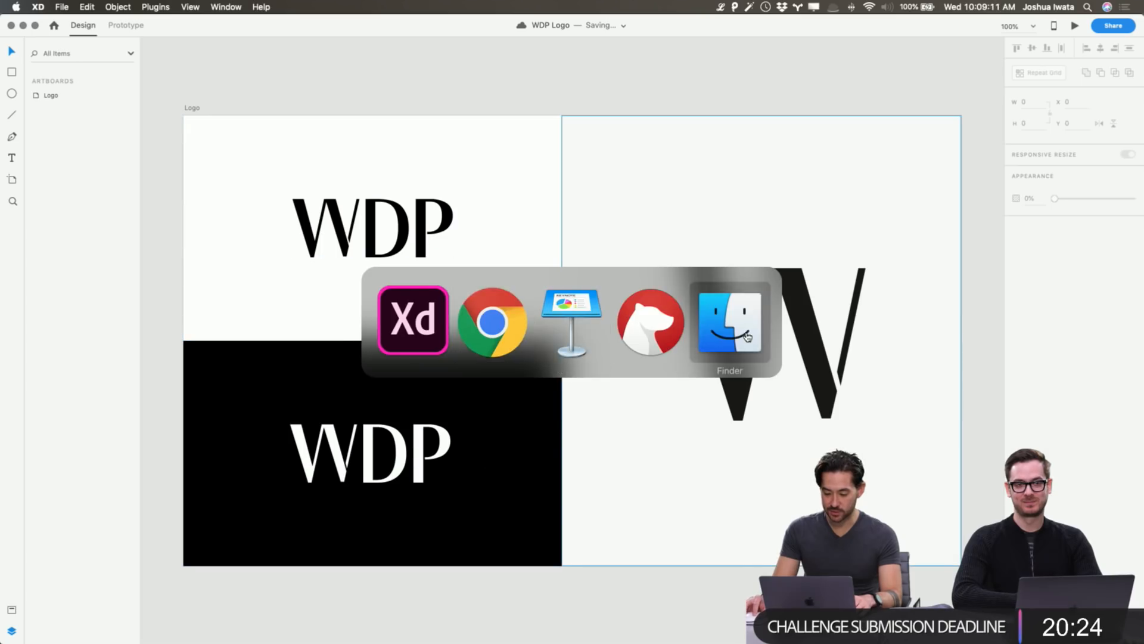
key("super+n")
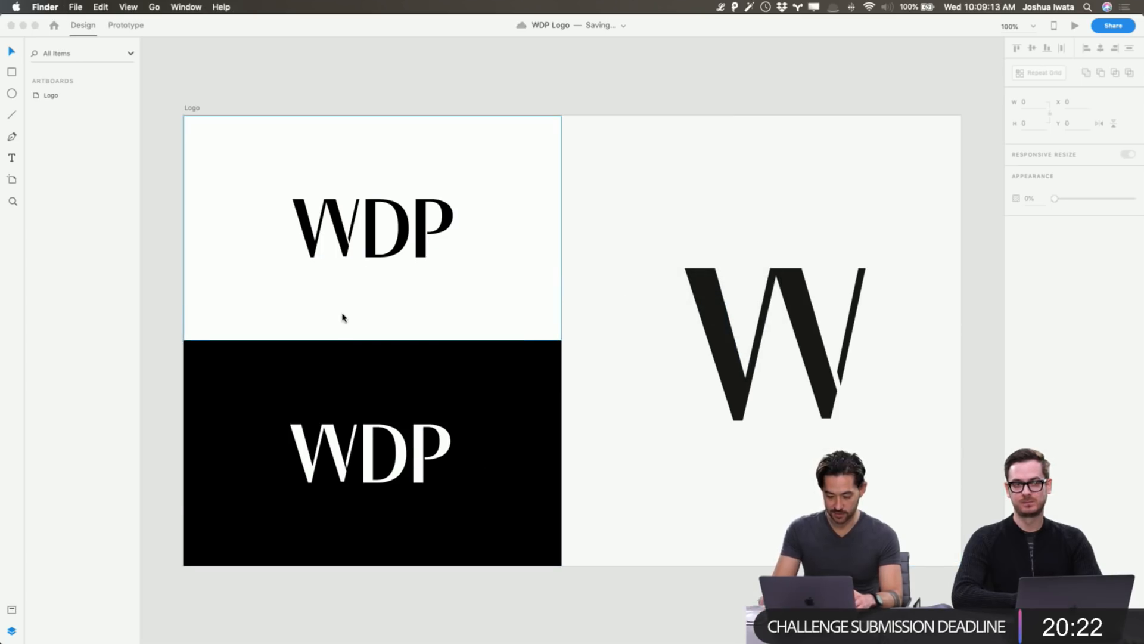
left_click(91, 381)
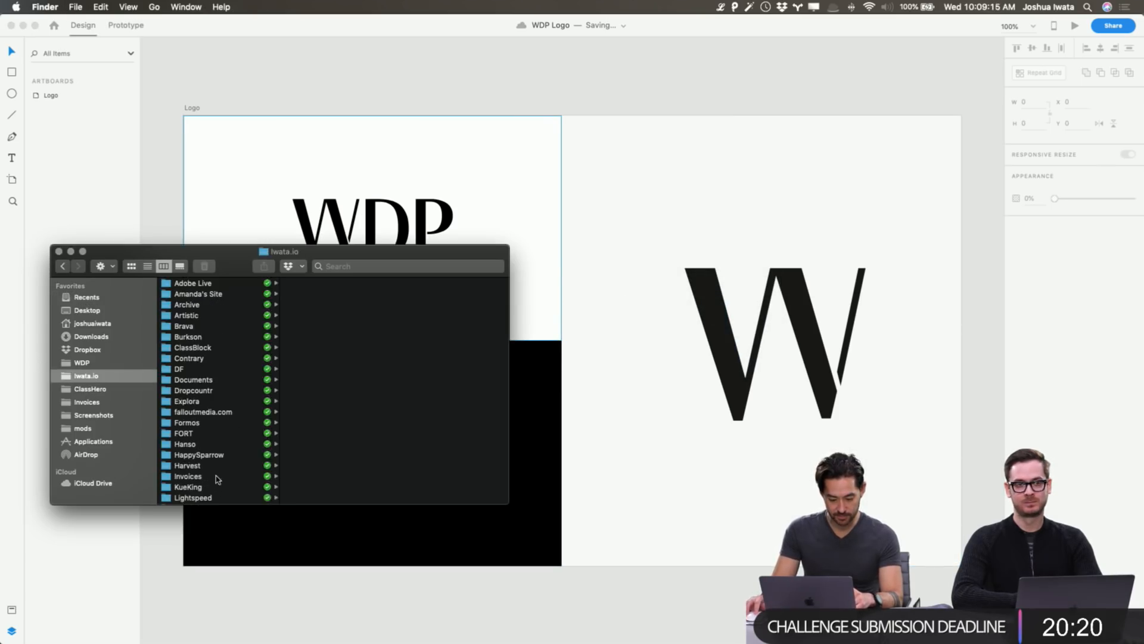
scroll(208, 480, "down", 10)
left_click(201, 489)
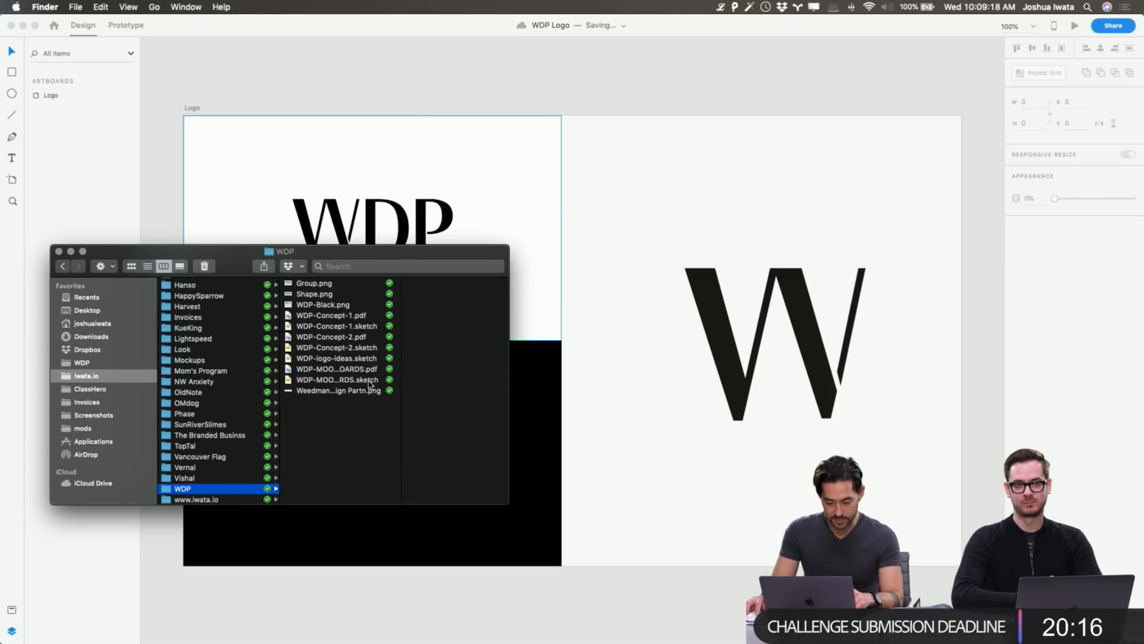
left_click(363, 338)
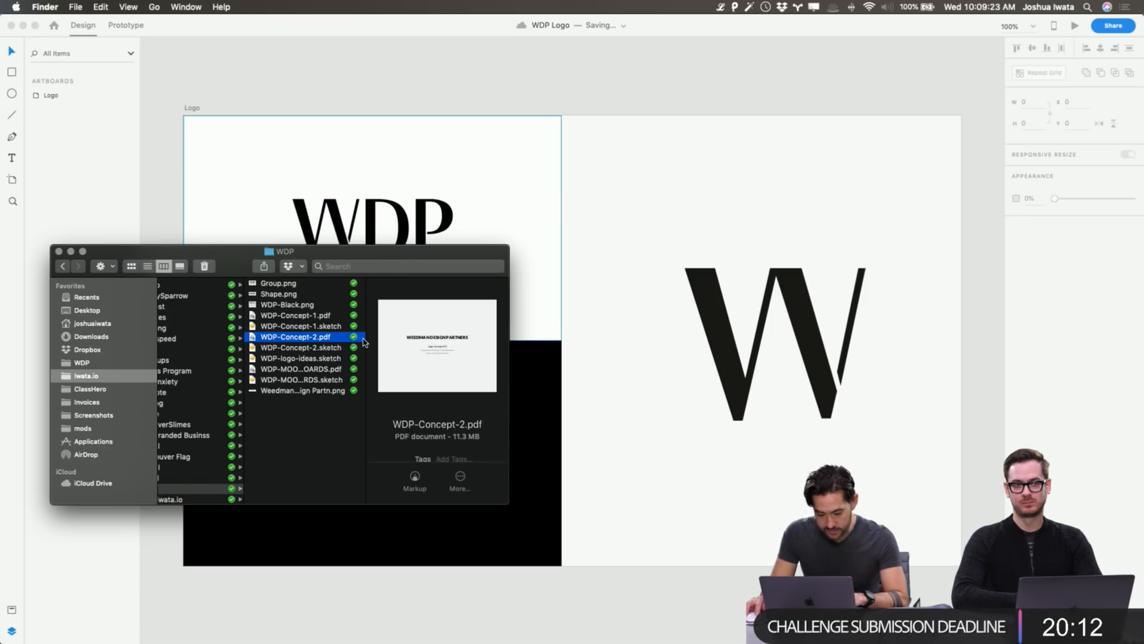
key("space")
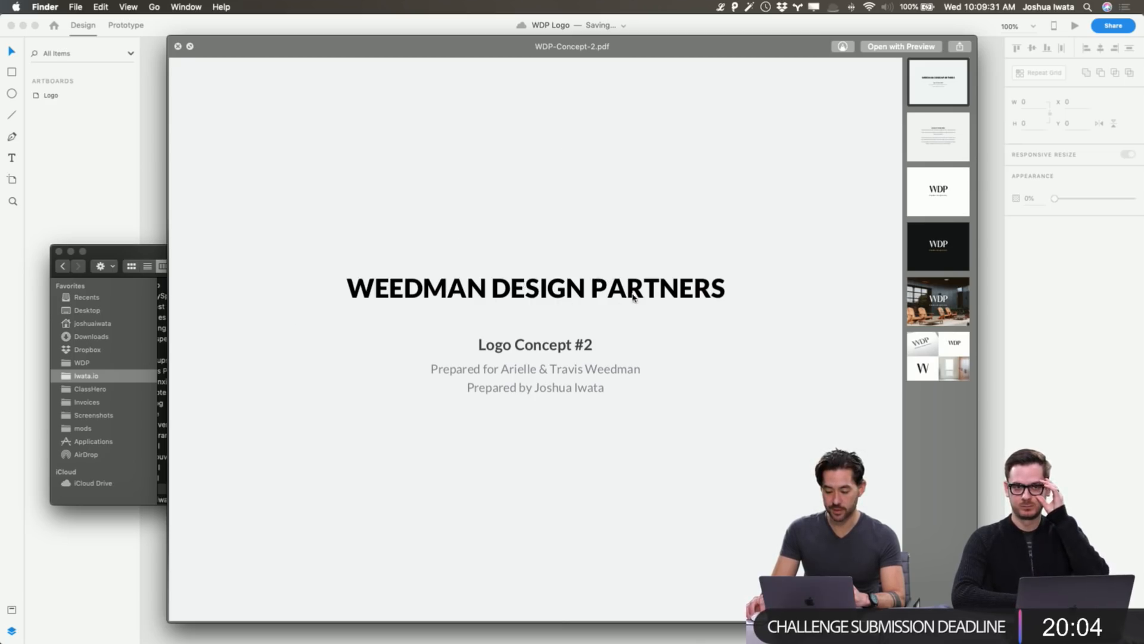
Open WDP-Concept-2.pdf in Preview and step forward through pages 2 to 6.
left_click(900, 46)
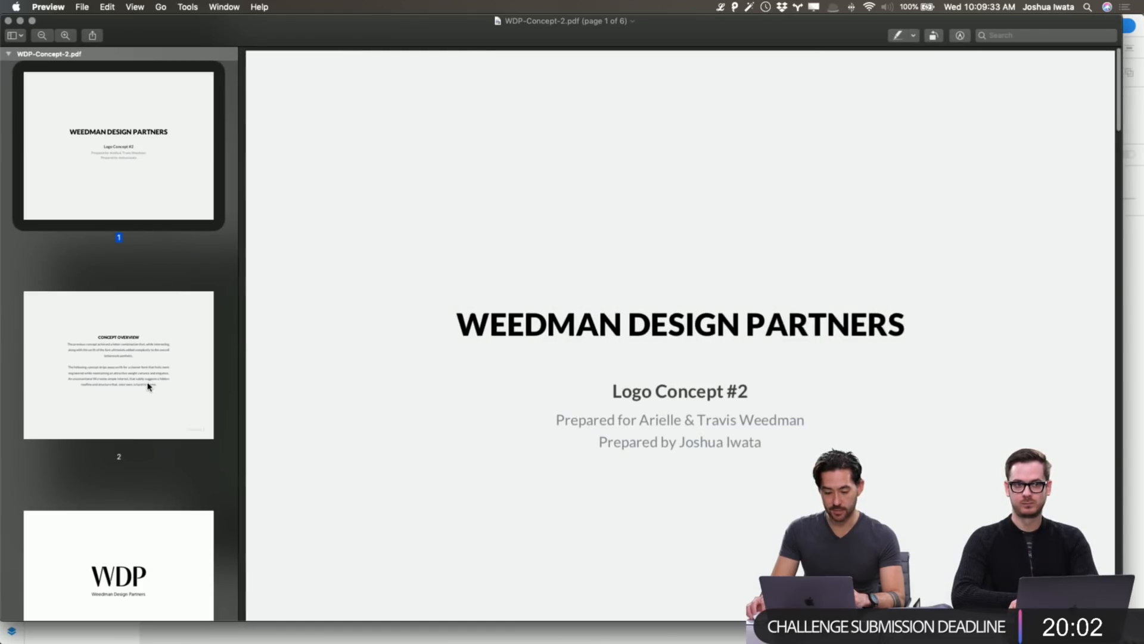
left_click(147, 379)
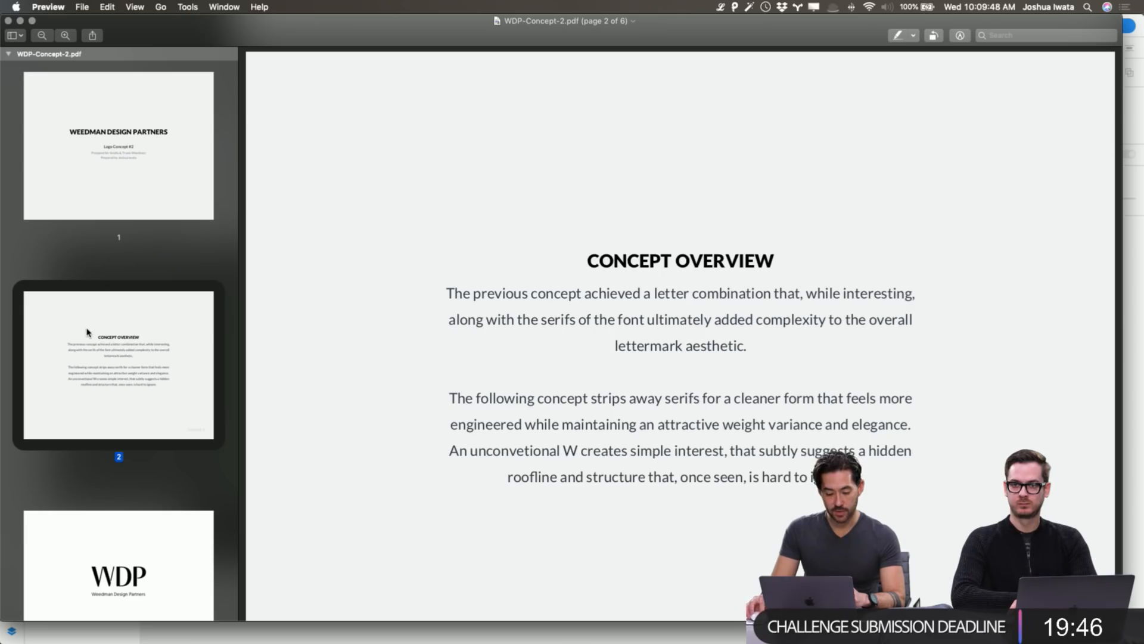
key("Down")
scroll(115, 312, "down", 6)
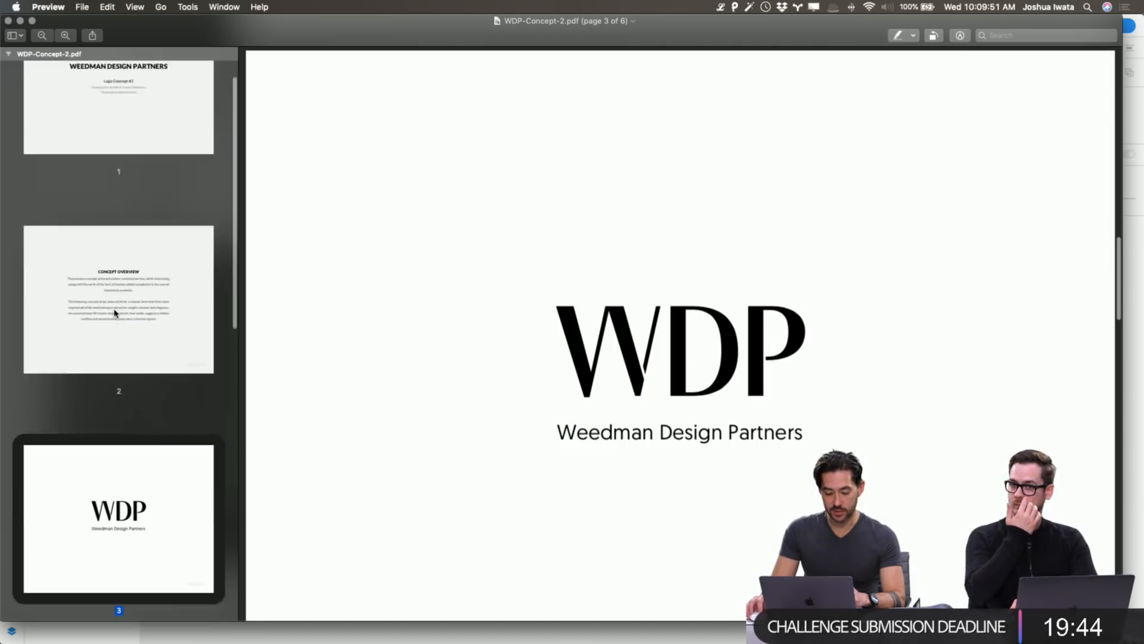
scroll(115, 312, "down", 3)
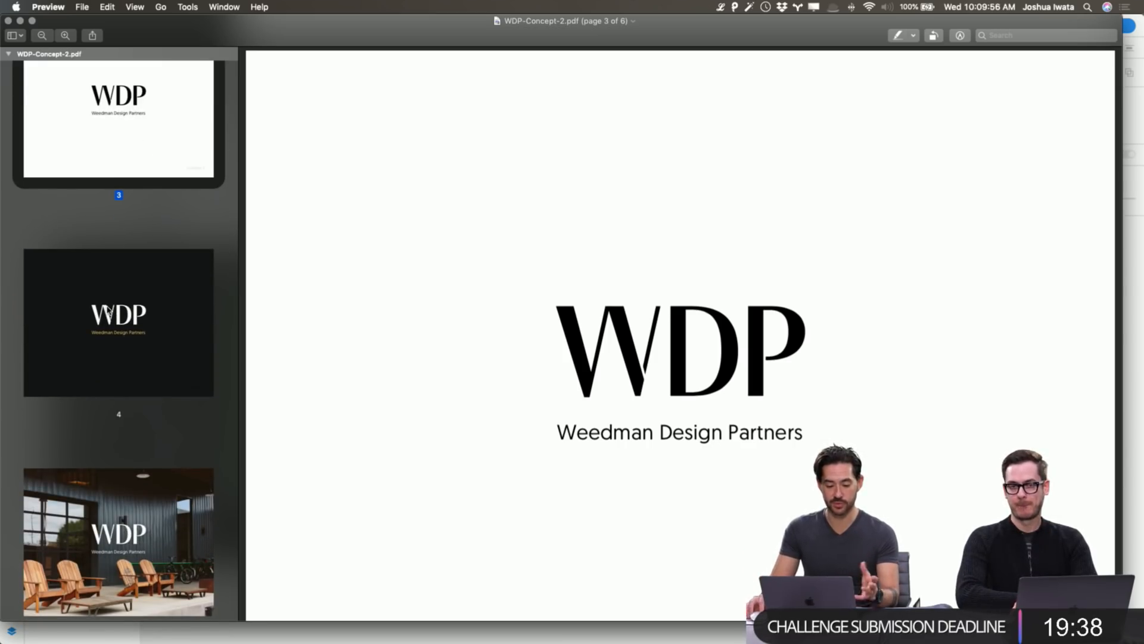
left_click(110, 319)
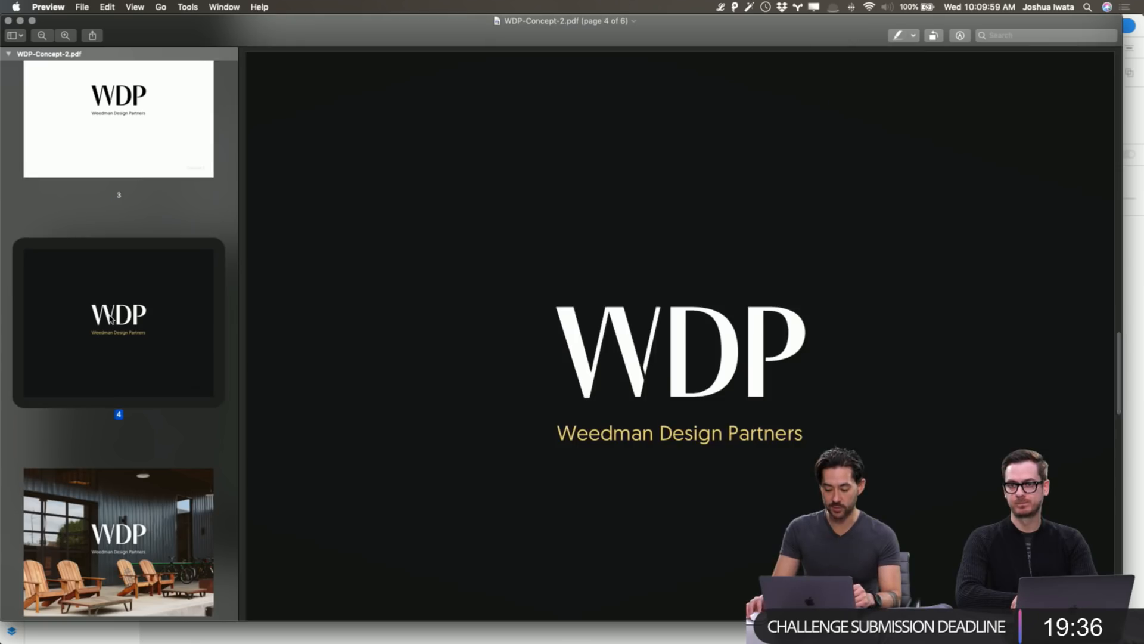
scroll(110, 318, "down", 3)
left_click(127, 375)
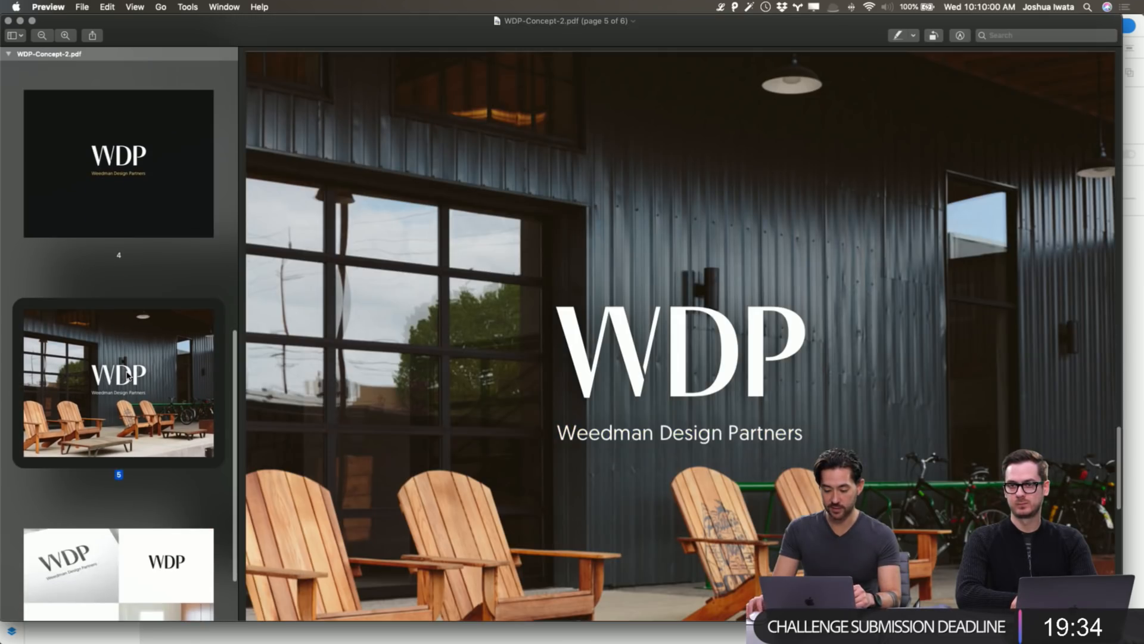
scroll(143, 476, "down", 2)
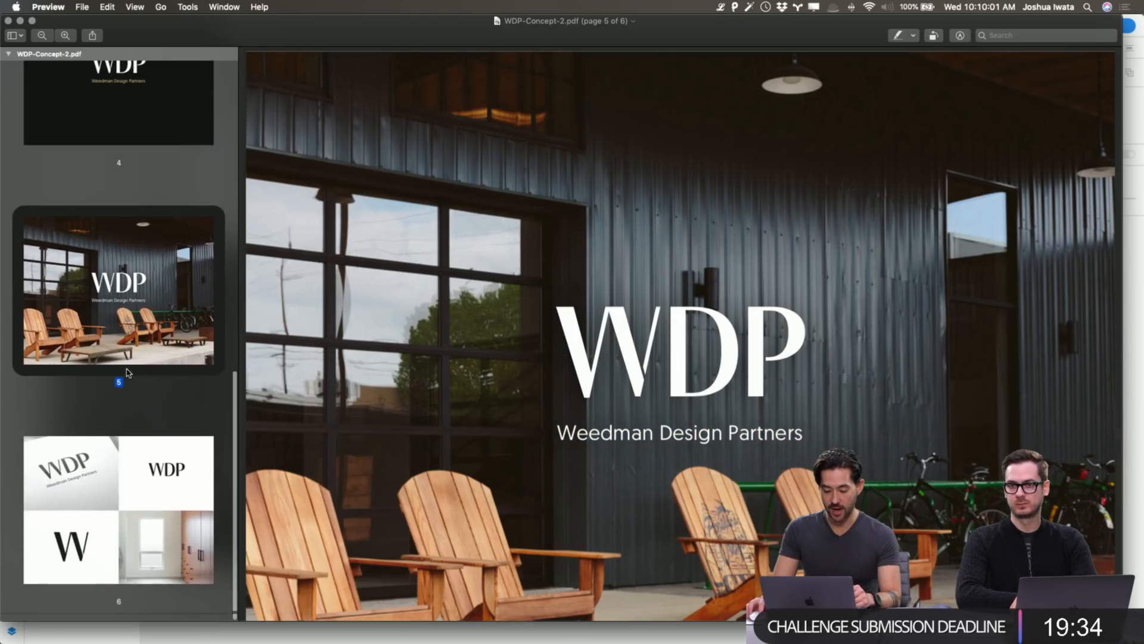
left_click(153, 528)
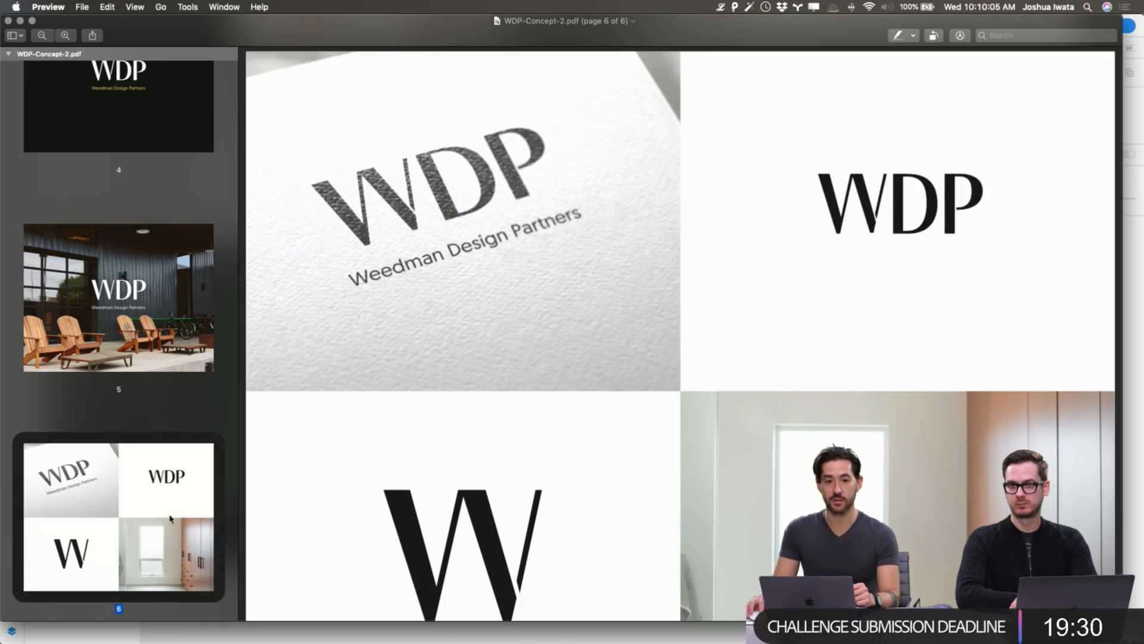
scroll(572, 455, "down", 3)
Page back from page 5 to the title page, then close the PDF.
scroll(572, 456, "up", 3)
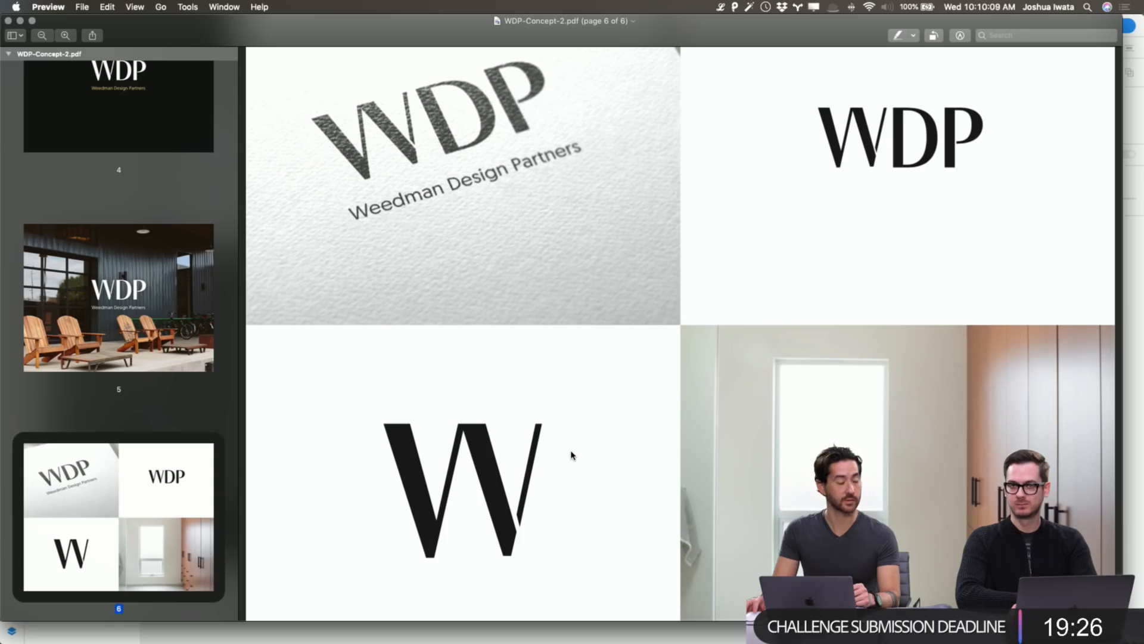
scroll(571, 456, "up", 2)
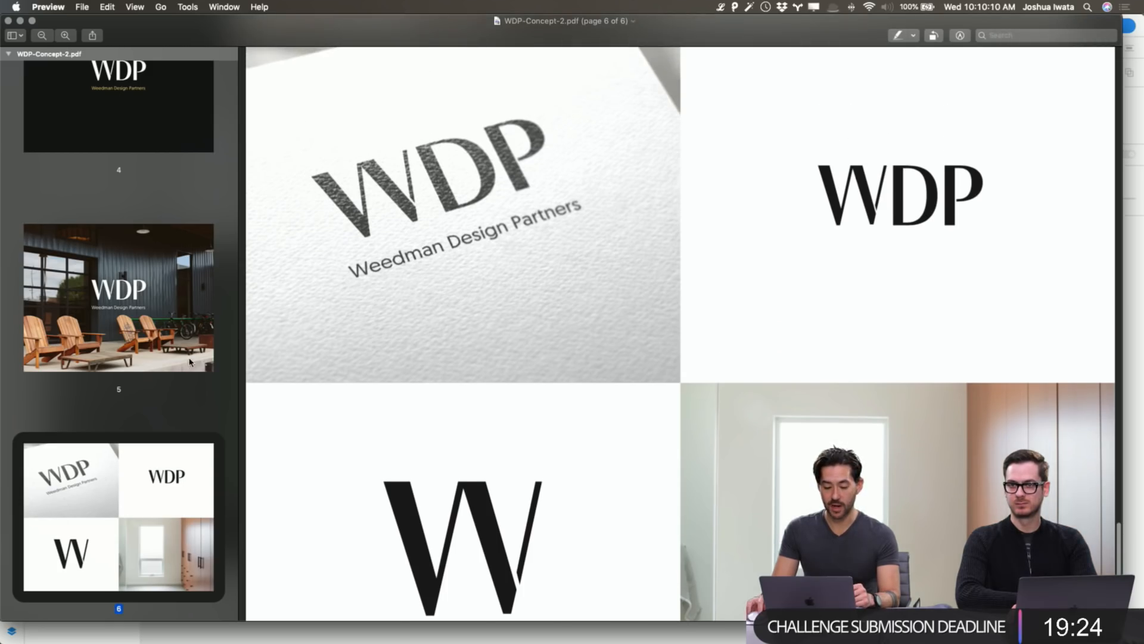
left_click(168, 341)
scroll(155, 314, "up", 3)
left_click(141, 286)
scroll(139, 283, "up", 4)
left_click(131, 288)
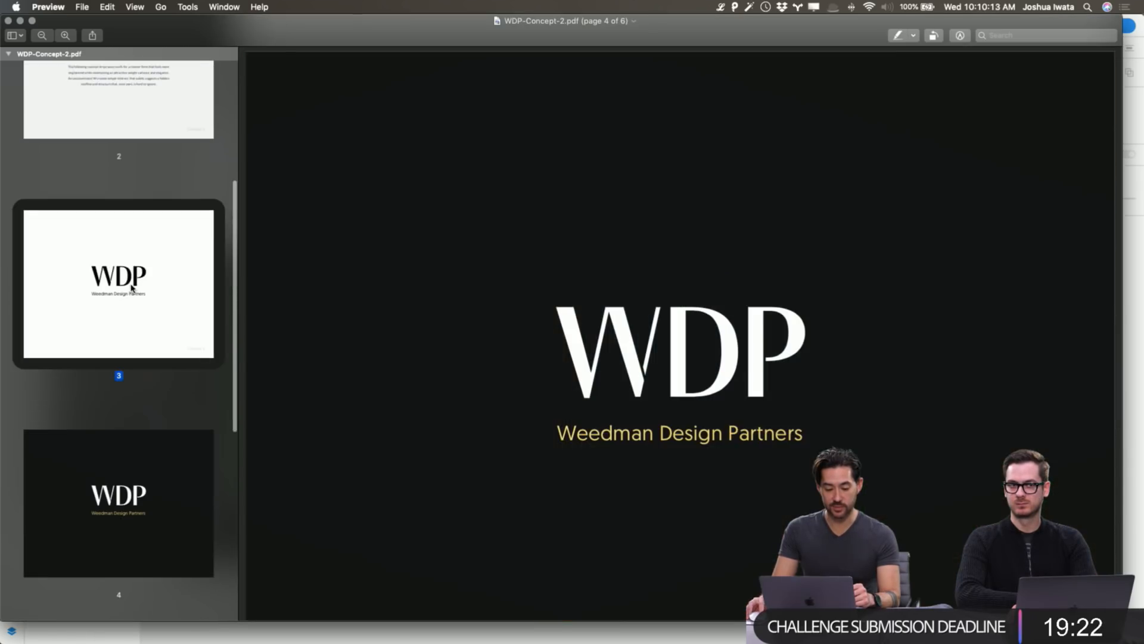
scroll(130, 286, "up", 3)
scroll(131, 288, "up", 3)
left_click(107, 375)
scroll(119, 268, "up", 3)
left_click(135, 161)
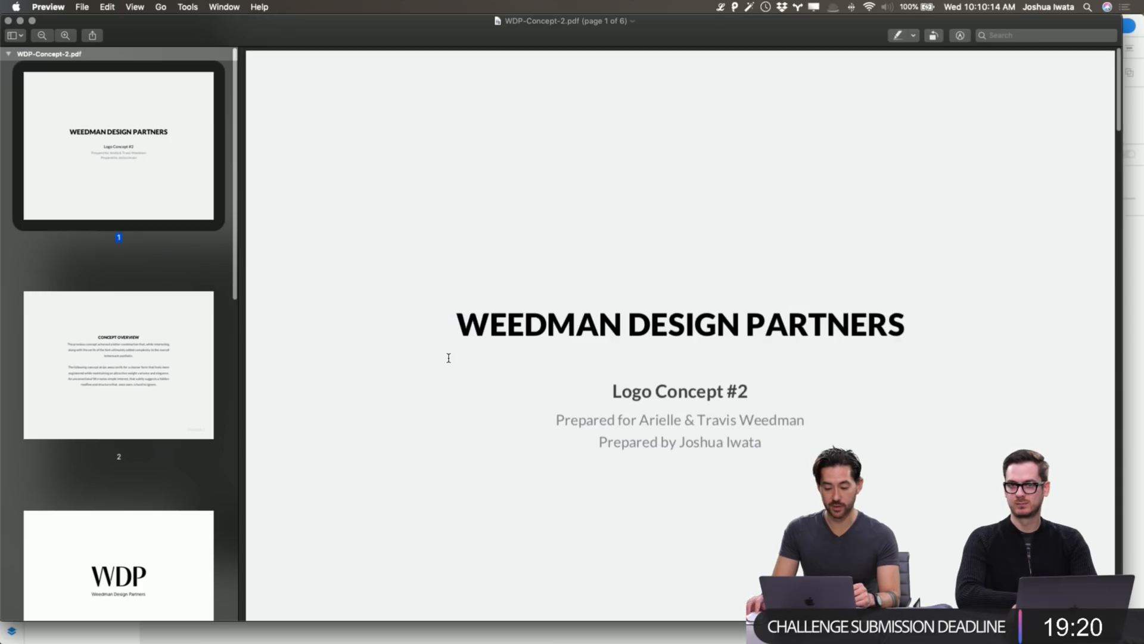
scroll(449, 359, "down", 5)
scroll(449, 358, "down", 20)
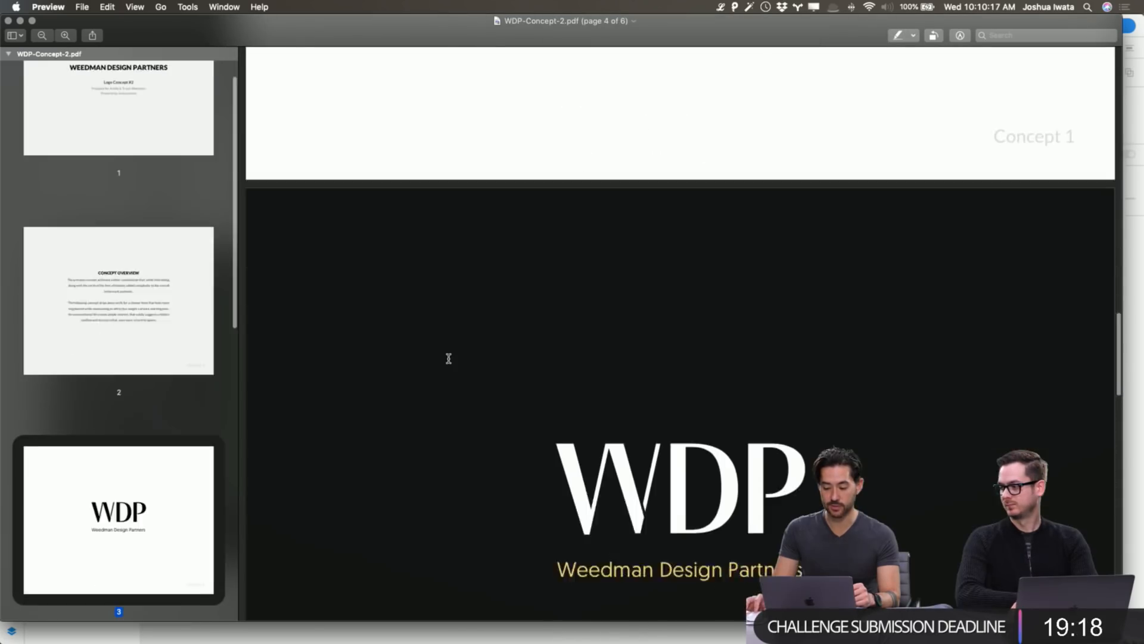
key("super+q")
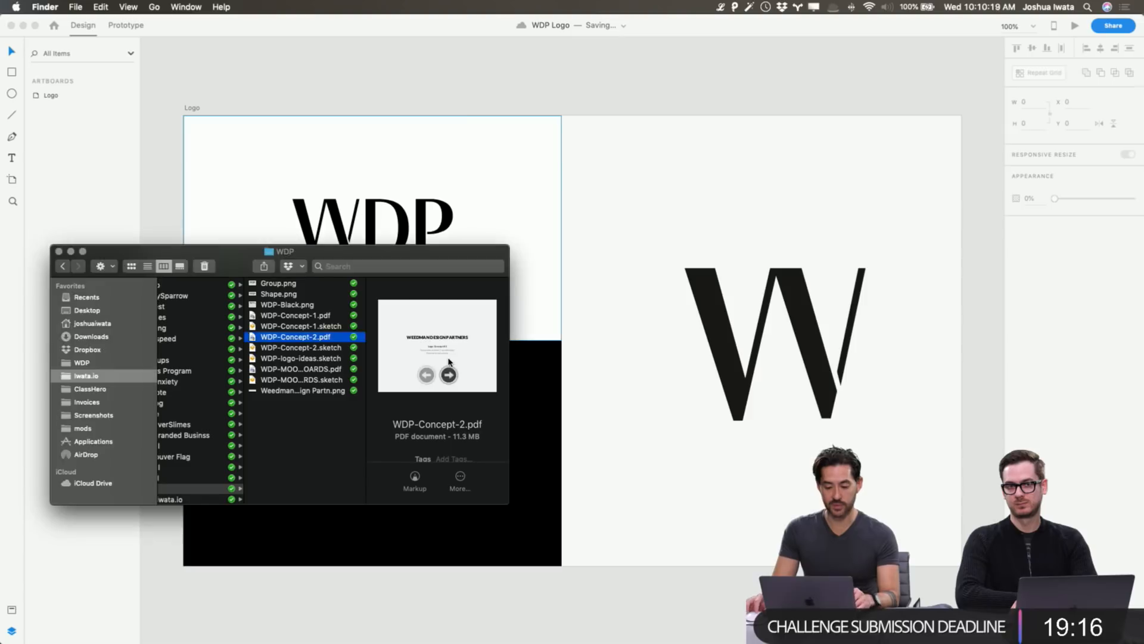
Bring the Adobe XD WDP Logo design back in front of the Finder window.
left_click(496, 76)
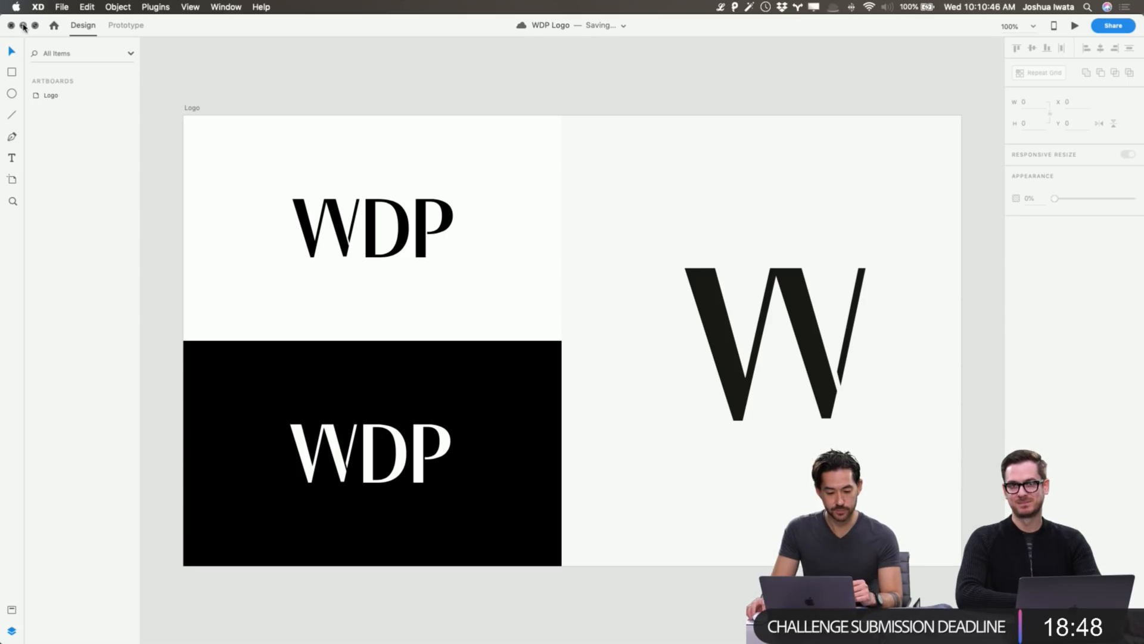
Open the WDP Moodboards document from XD's File > Open.
left_click(63, 7)
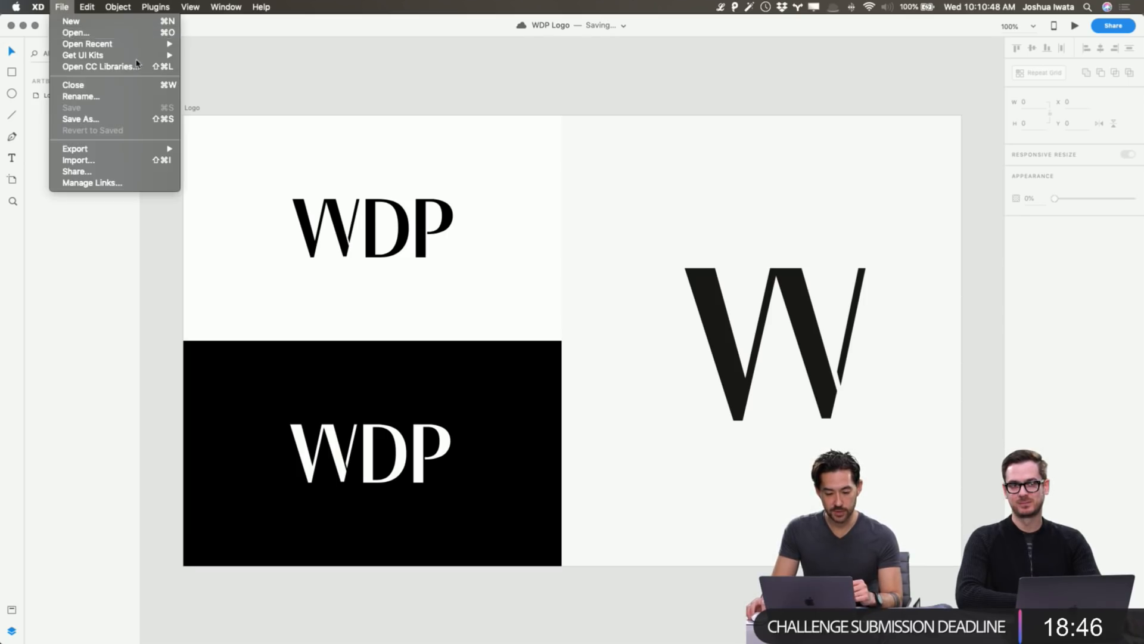
left_click(68, 33)
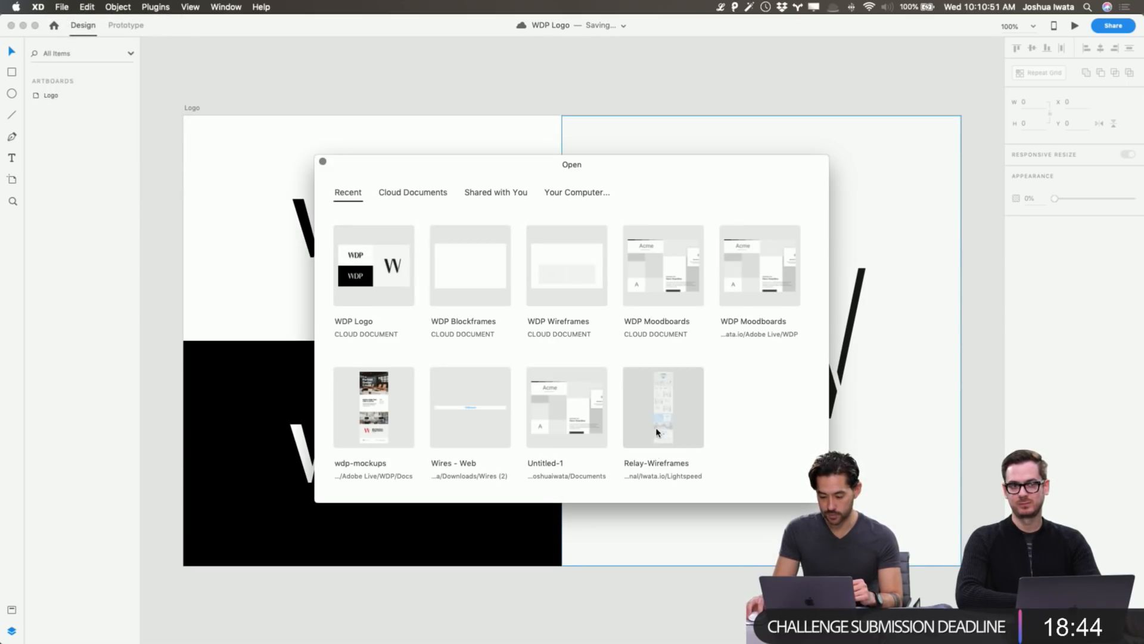
left_click(678, 286)
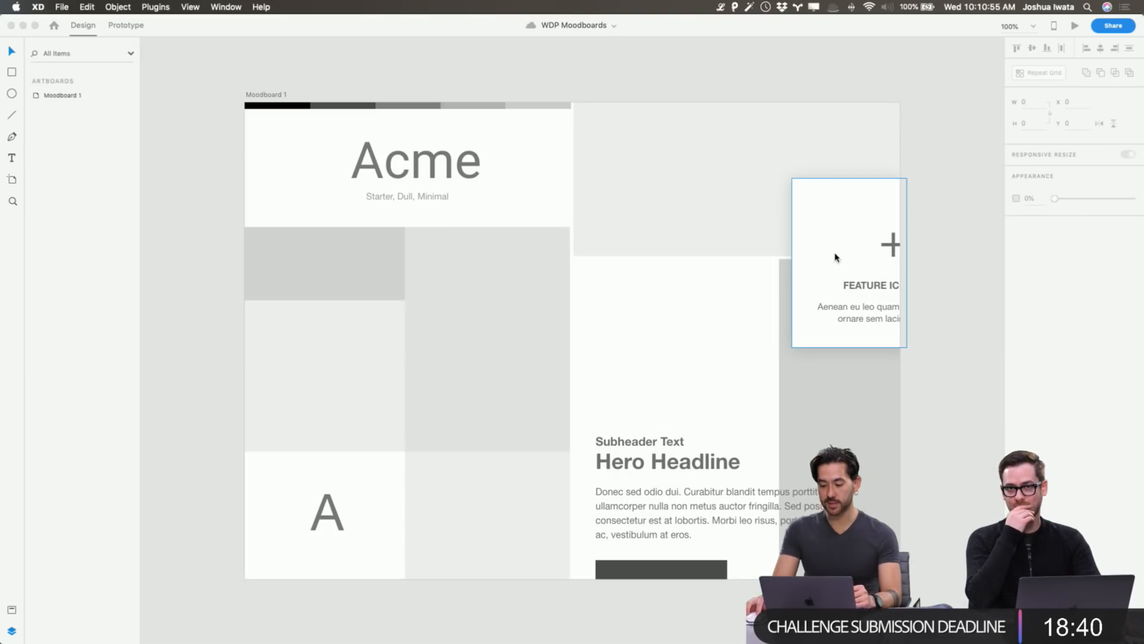
scroll(913, 298, "left", 1)
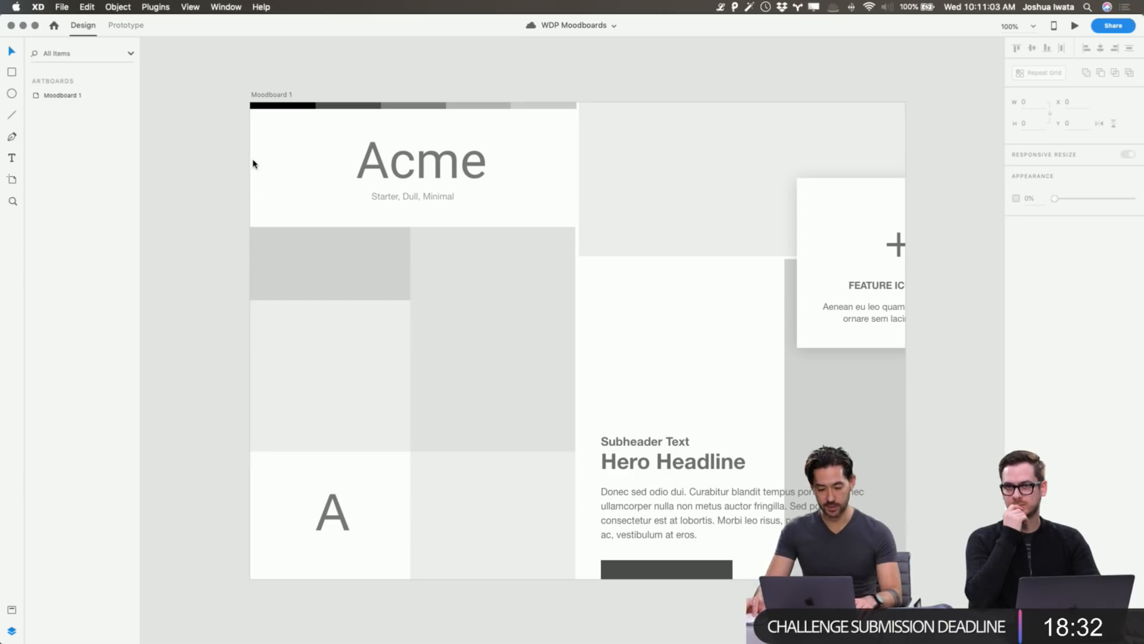
Zoom out, Option-drag Moodboard 1 to create Moodboard 1 – 1 on the right, and shift the original left.
key("super+minus")
left_click_drag(345, 159, 863, 157, "alt")
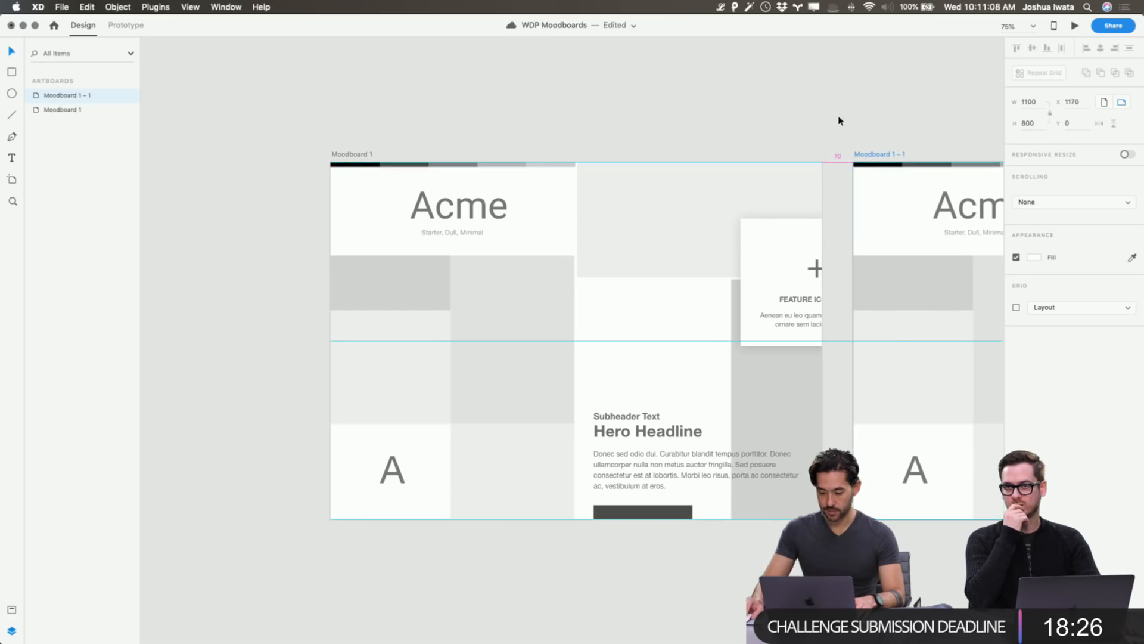
left_click_drag(334, 154, 207, 154)
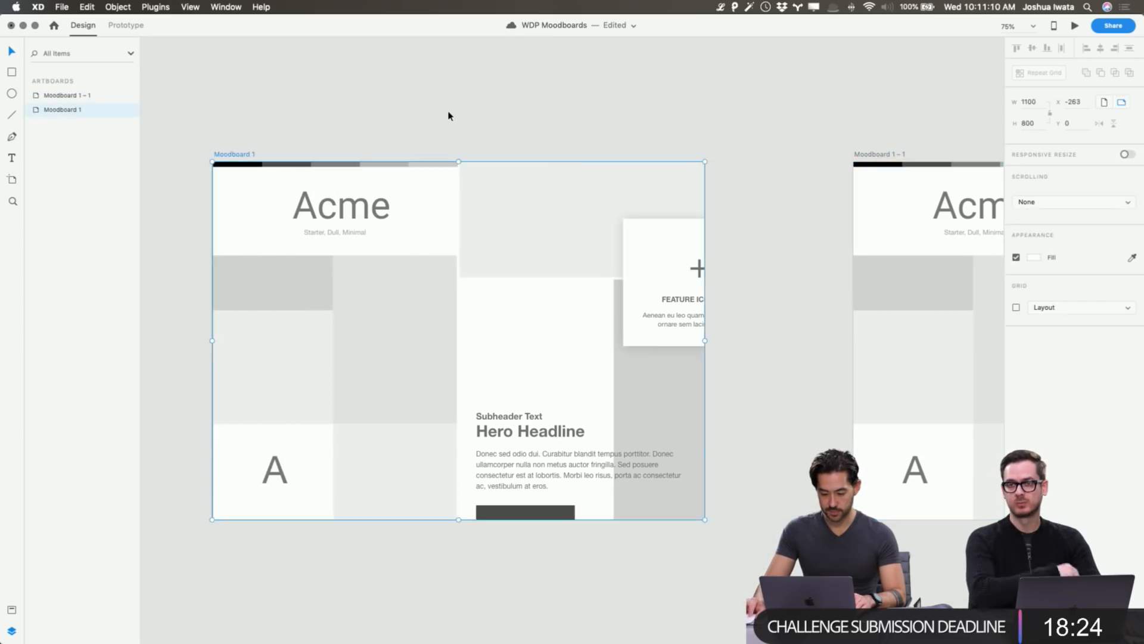
left_click(448, 114)
left_click_drag(455, 172, 529, 161)
scroll(518, 175, "down", 1)
scroll(518, 174, "up", 3)
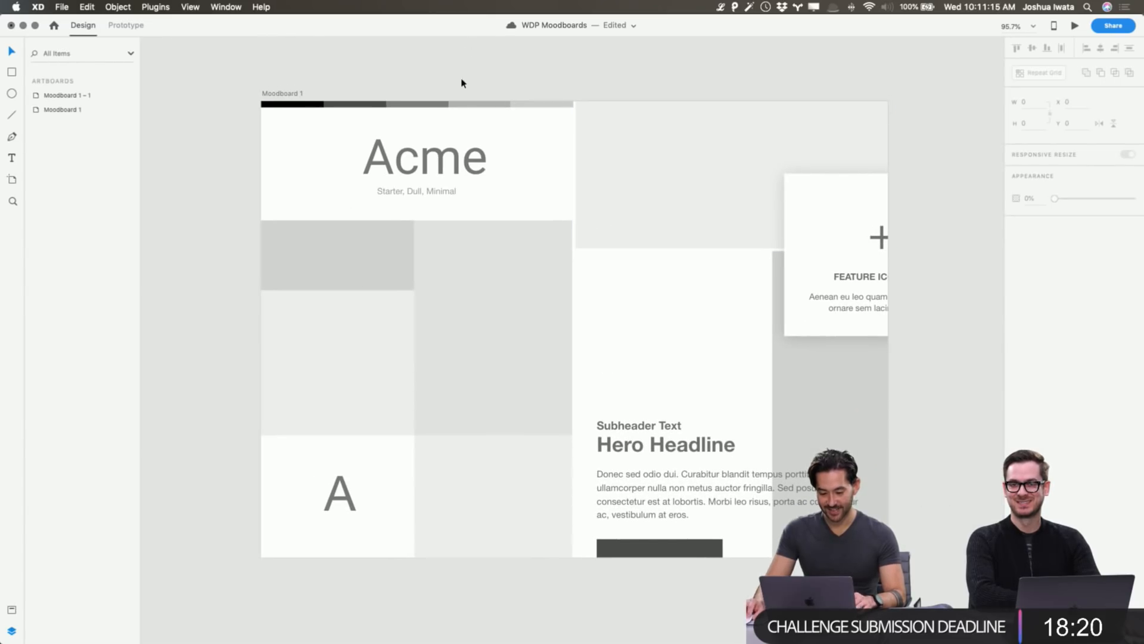
Replace Moodboard 1's Acme placeholder heading with the black WDP wordmark copied from WDP Logo.
key("super+grave")
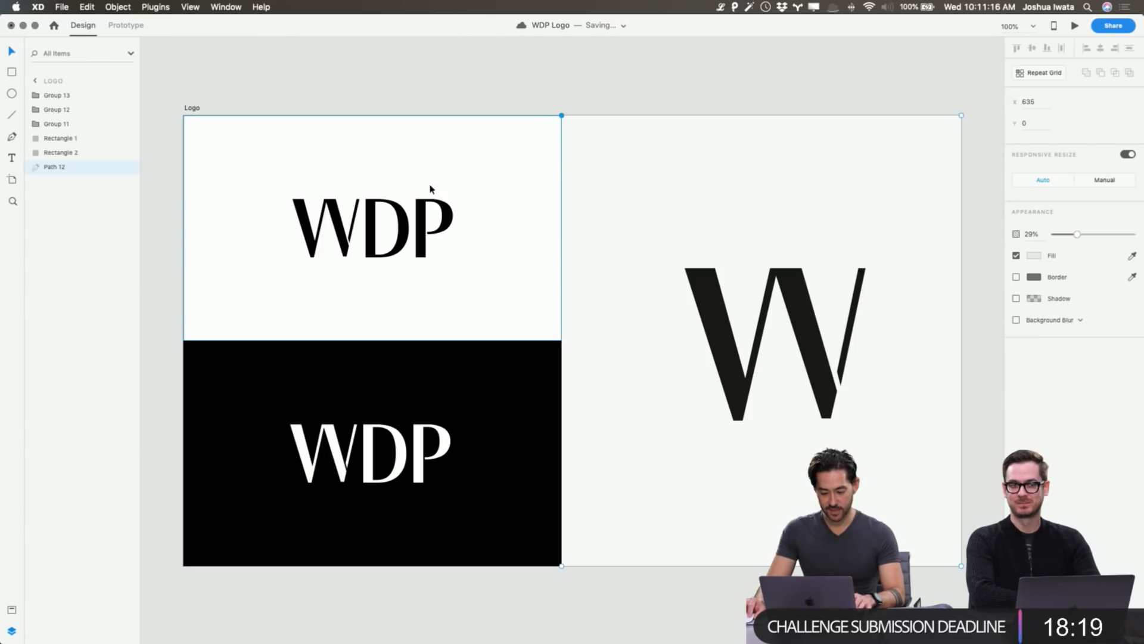
left_click(401, 244)
key("super+c")
key("super+grave")
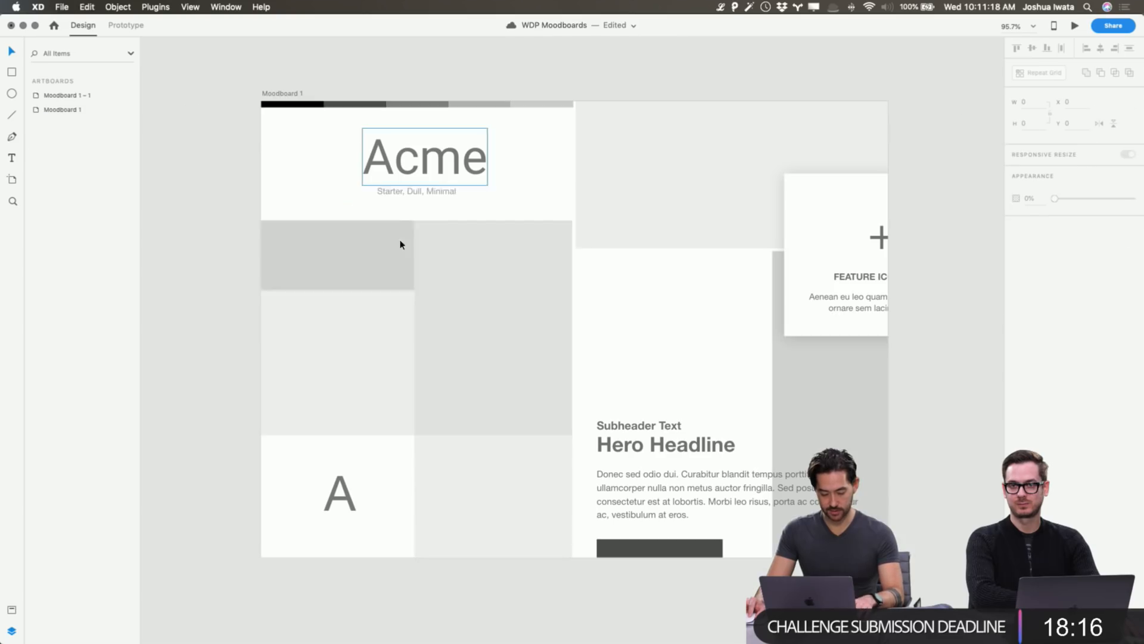
left_click(445, 166)
key("BackSpace")
key("super+v")
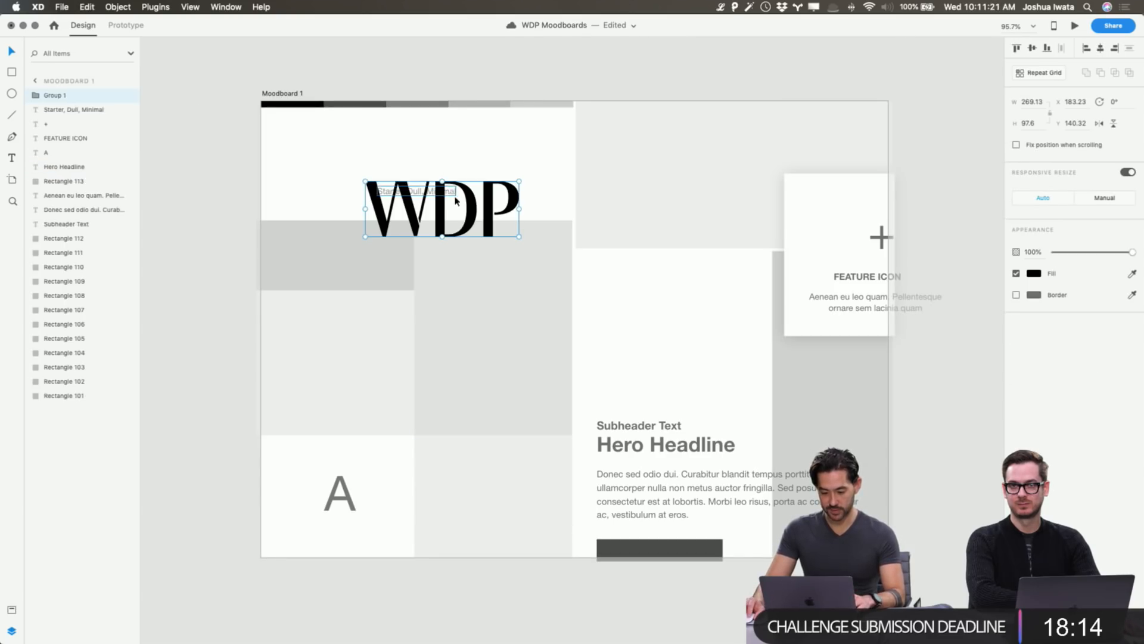
left_click_drag(445, 185, 420, 128)
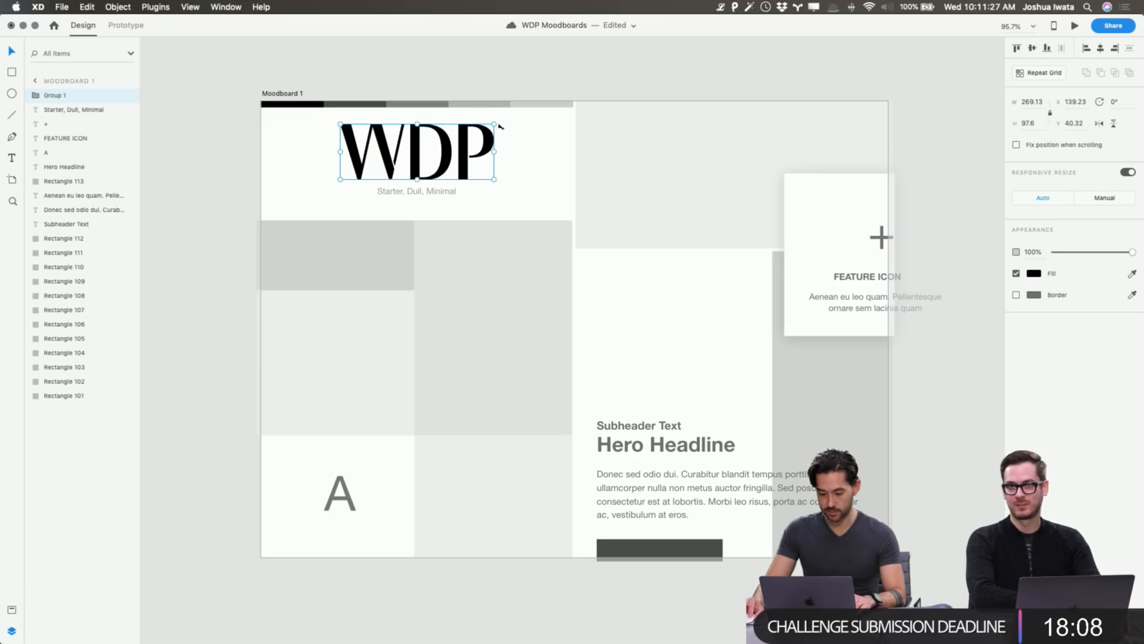
Scale the WDP wordmark down, then select the tagline text beneath it.
left_click_drag(494, 125, 436, 164)
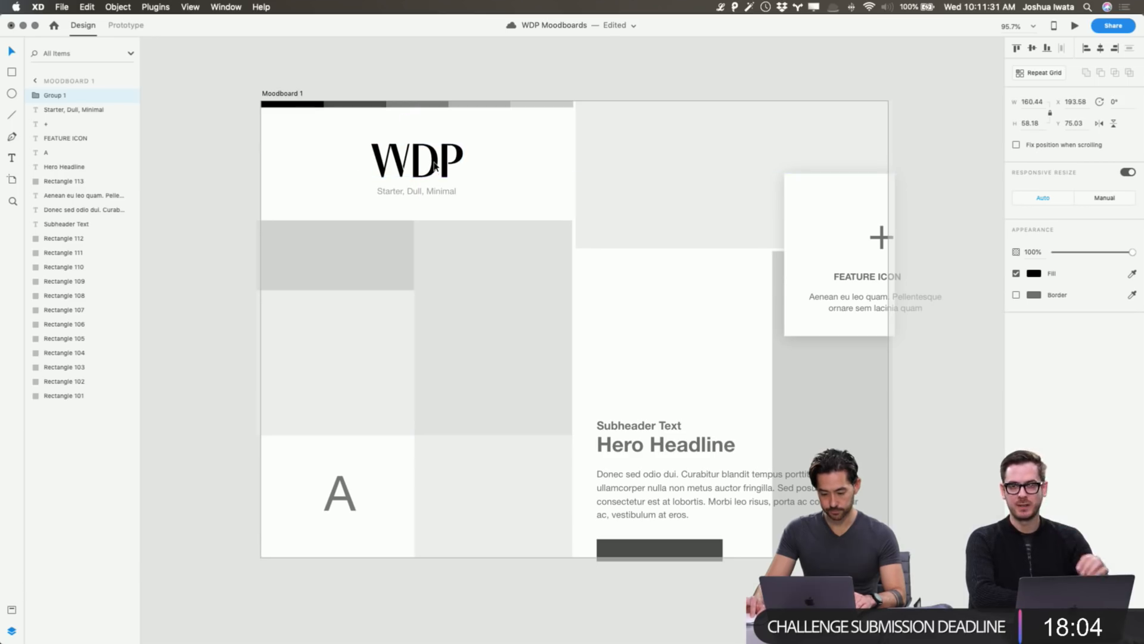
left_click(439, 84)
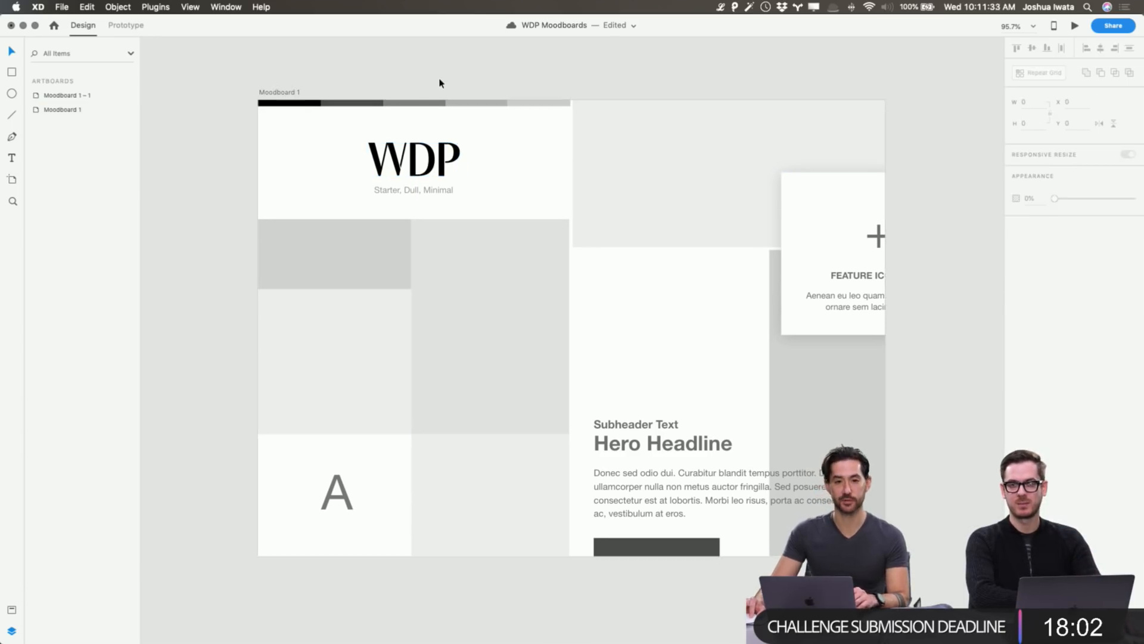
double_click(414, 192)
double_click(414, 193)
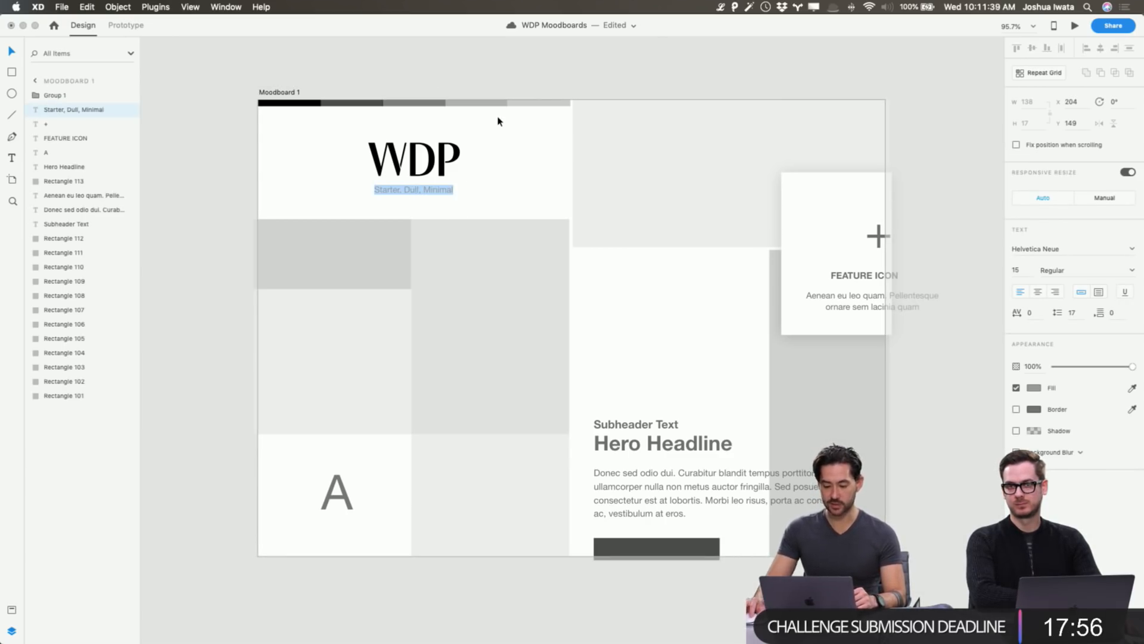
key("Escape")
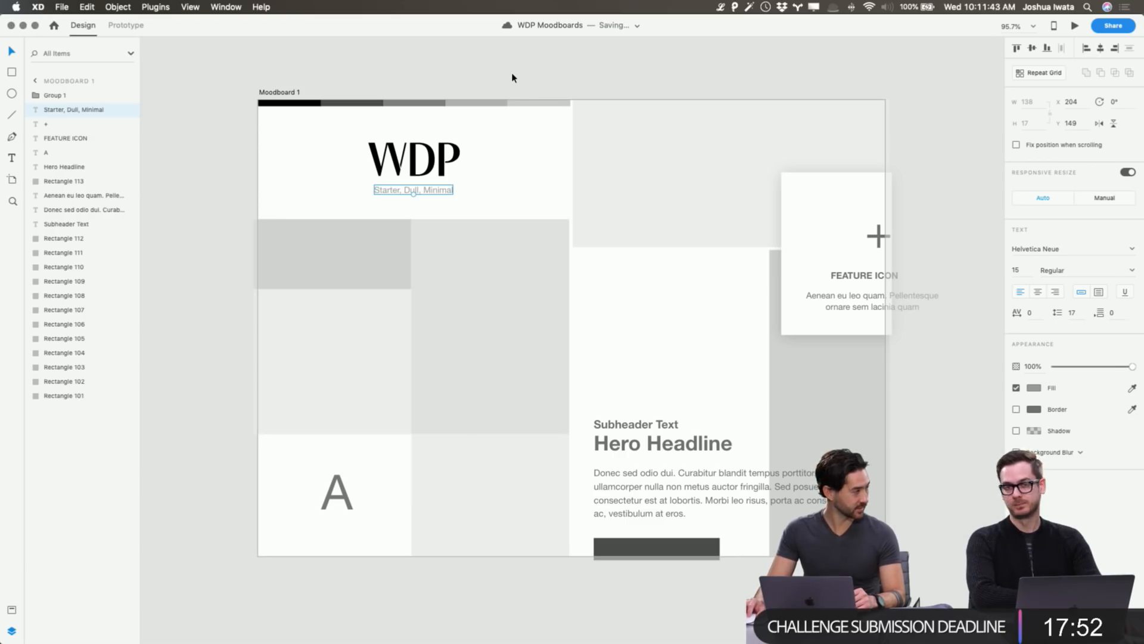
key("Escape")
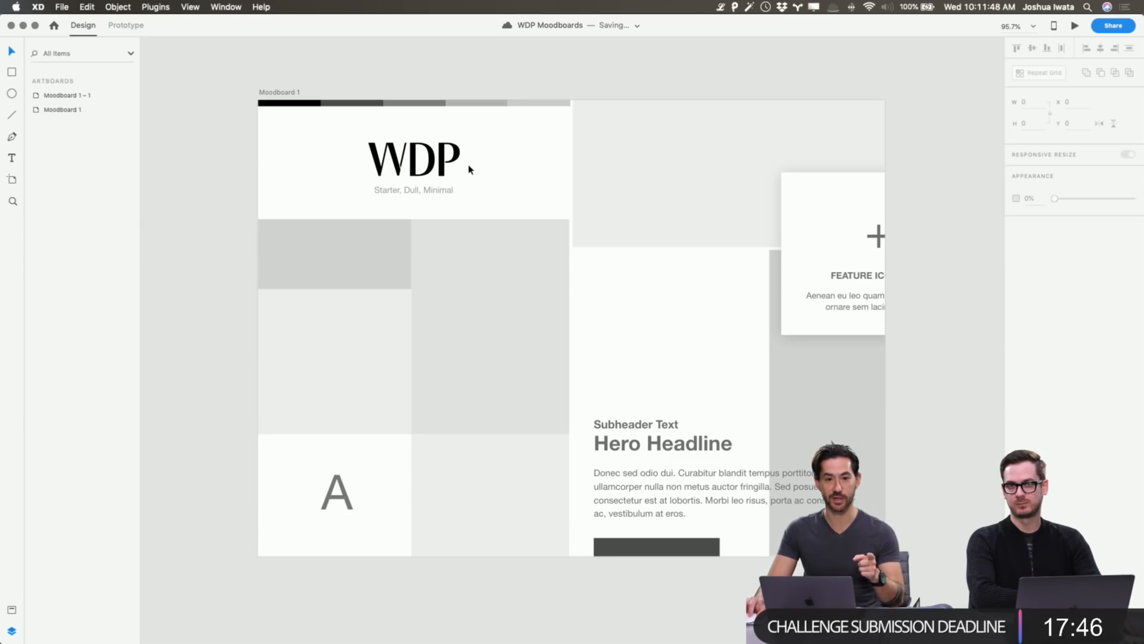
left_click(446, 189)
scroll(439, 193, "down", 1)
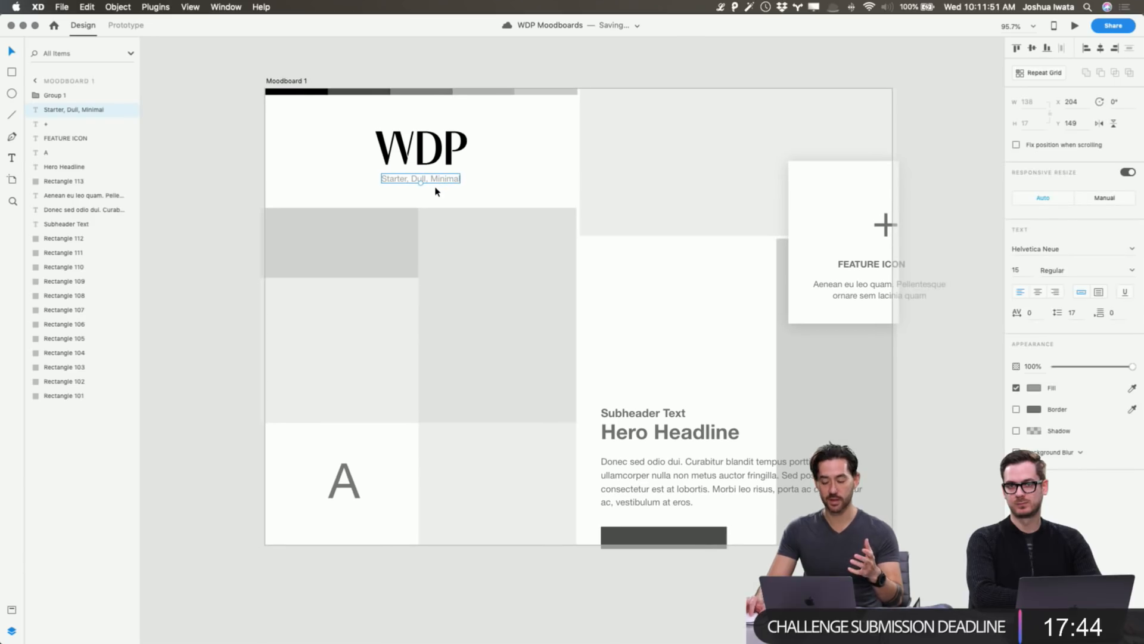
Delete the 'Starter, Dull, Minimal' caption so the wordmark stands alone, then select the black palette swatch.
key("BackSpace")
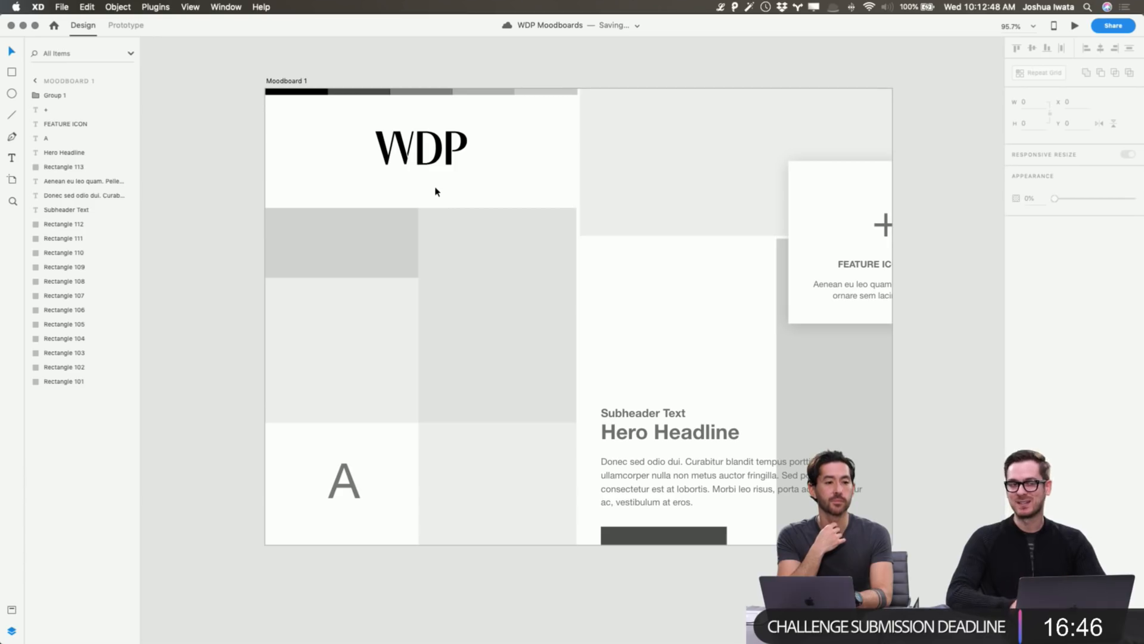
left_click(435, 80)
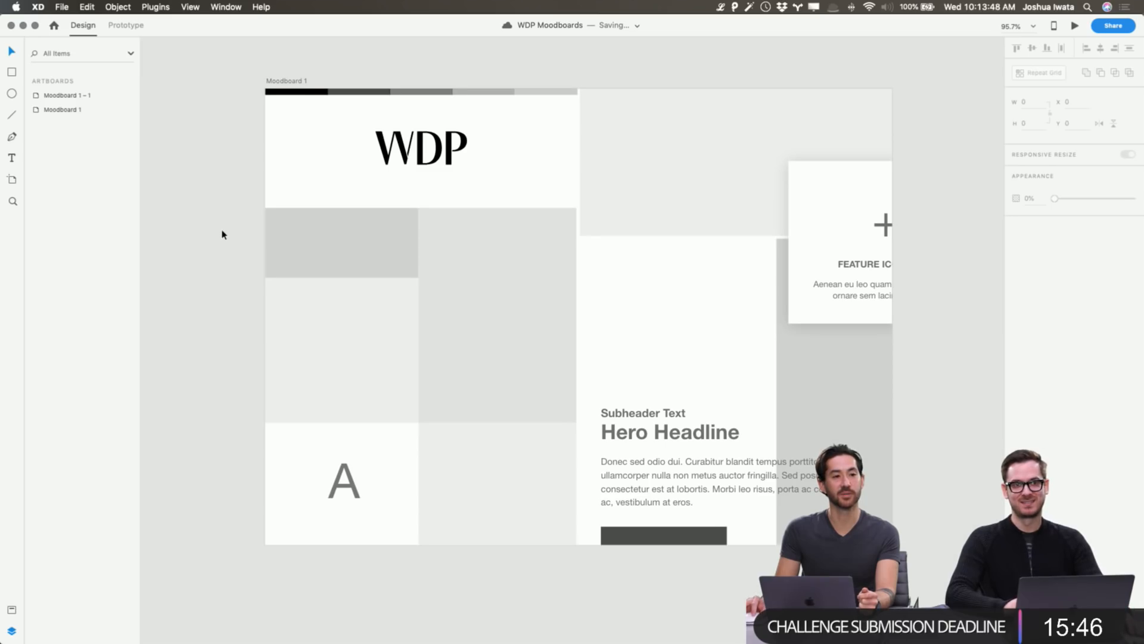
scroll(222, 234, "up", 2)
scroll(223, 234, "up", 5)
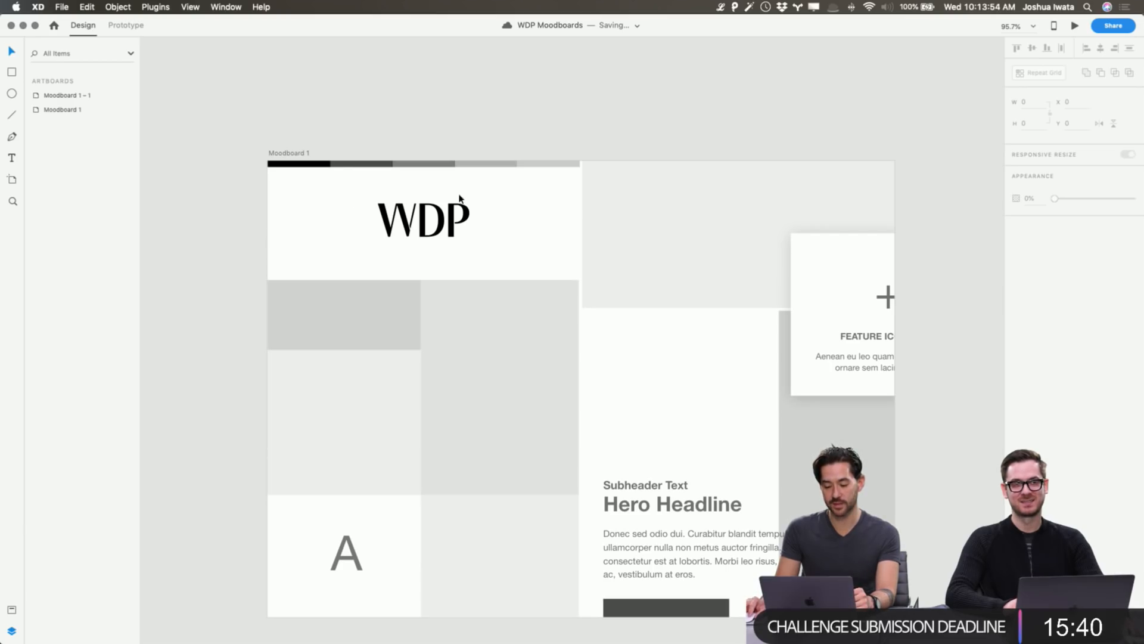
left_click(314, 165)
Recolour the second palette swatch to mid grey #5D5D5D.
scroll(386, 156, "down", 1)
scroll(381, 164, "right", 1)
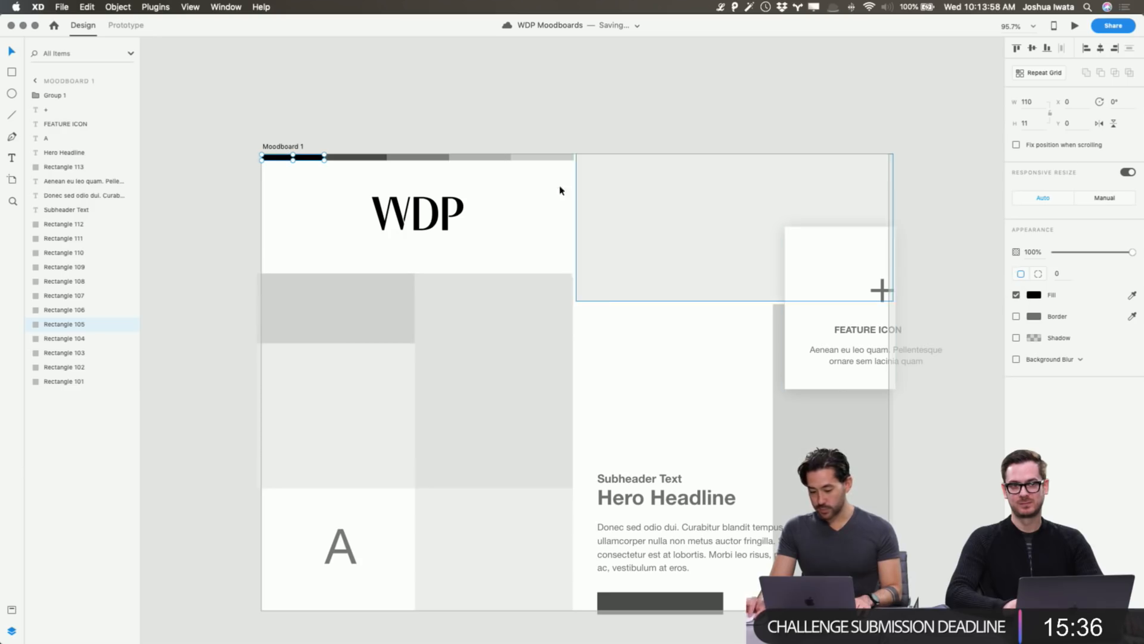
left_click(358, 159)
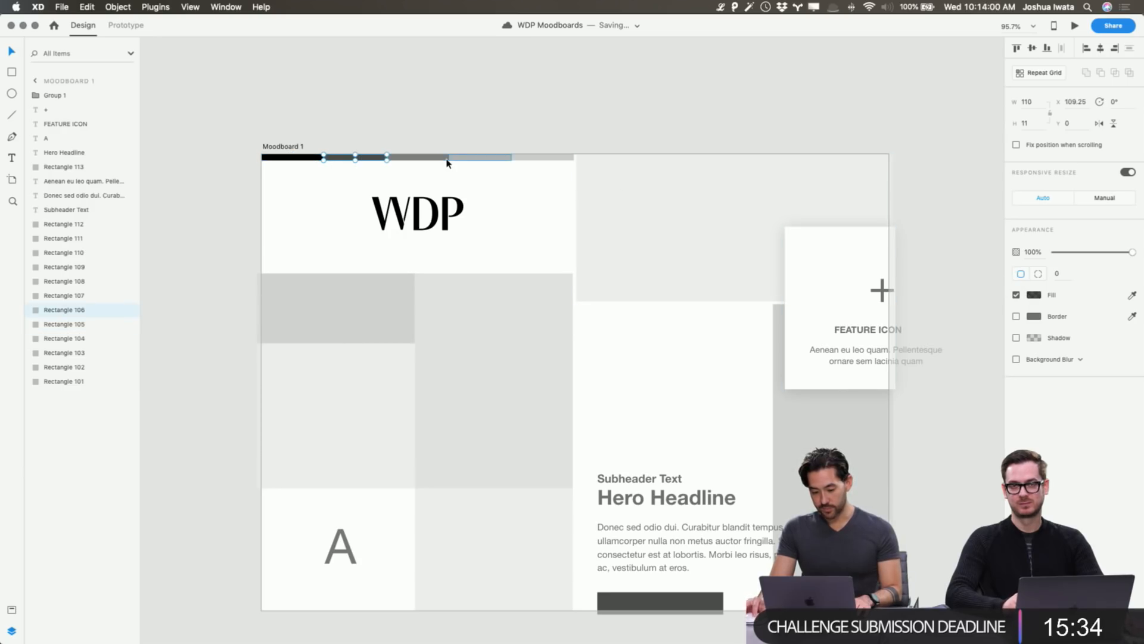
left_click(1035, 294)
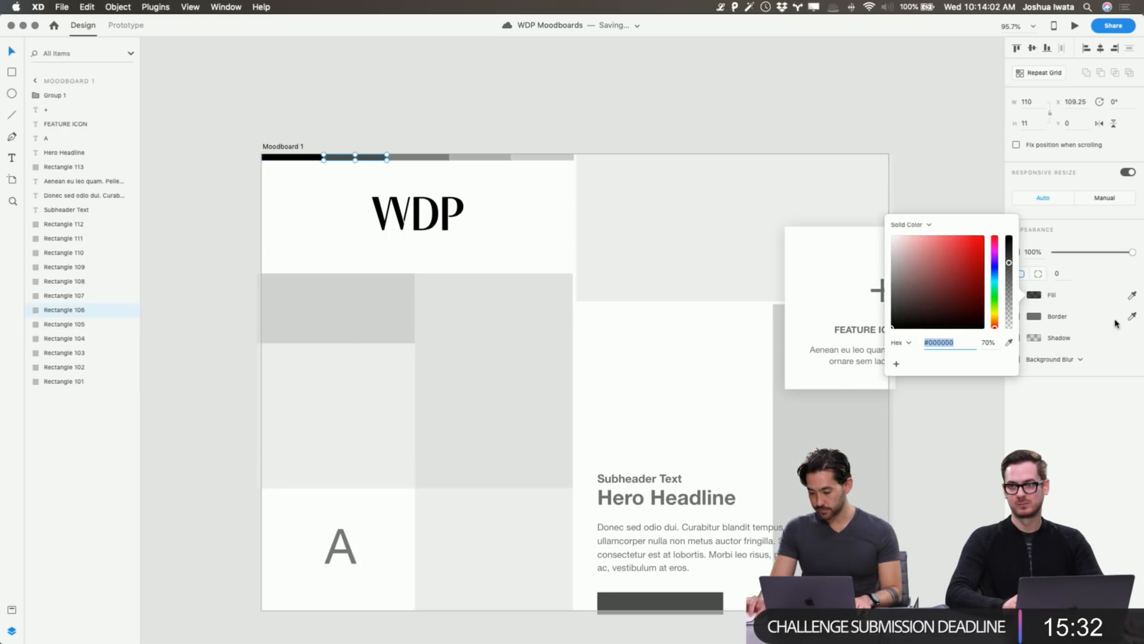
left_click_drag(952, 283, 850, 288)
left_click(628, 116)
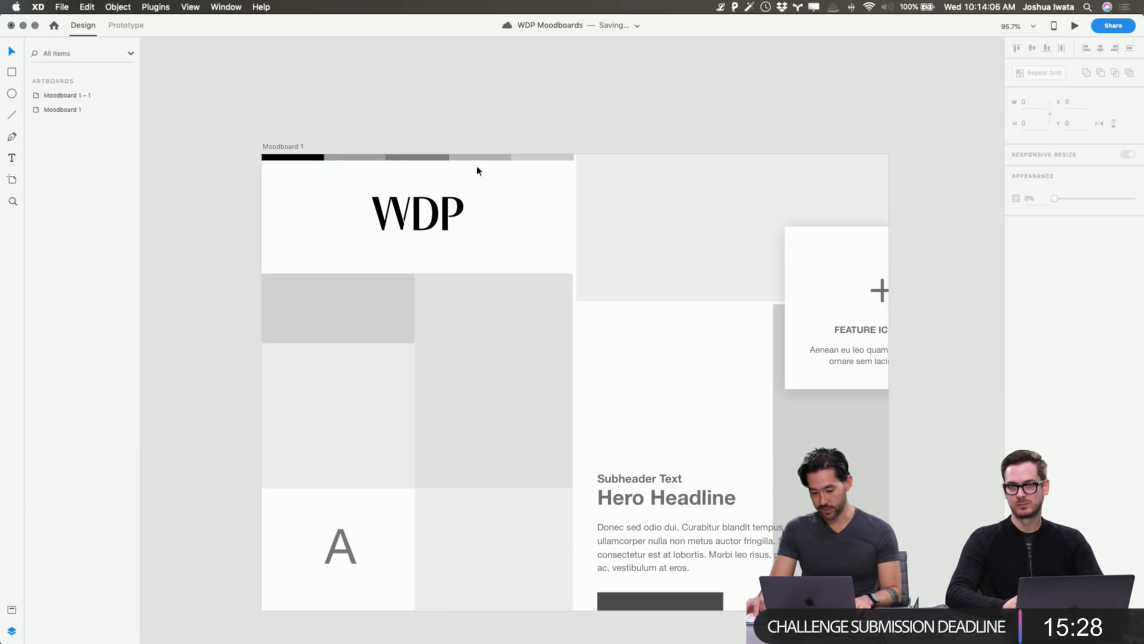
Recolour the last palette swatch from olive to a light gold, #E3B860.
left_click(542, 157)
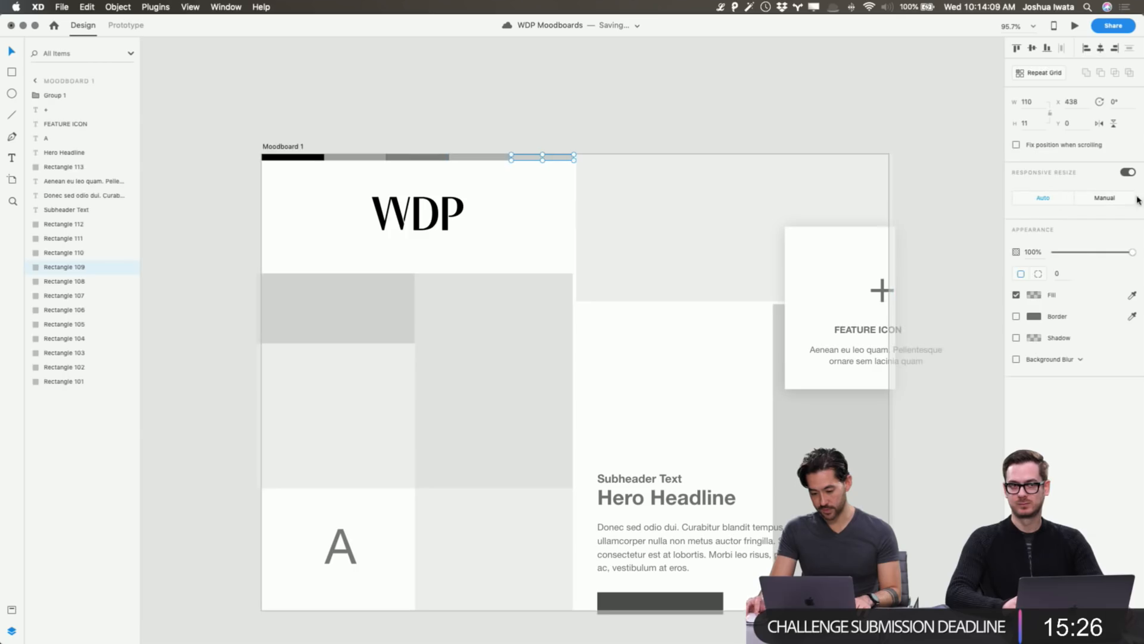
left_click(1035, 294)
left_click_drag(995, 322, 997, 319)
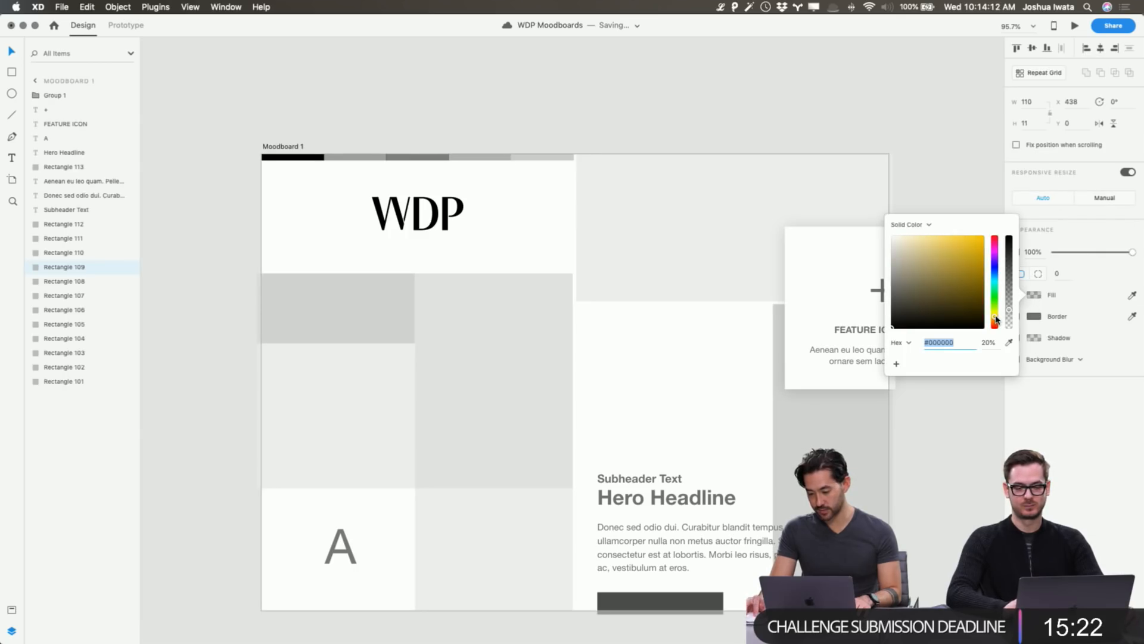
left_click_drag(948, 258, 975, 271)
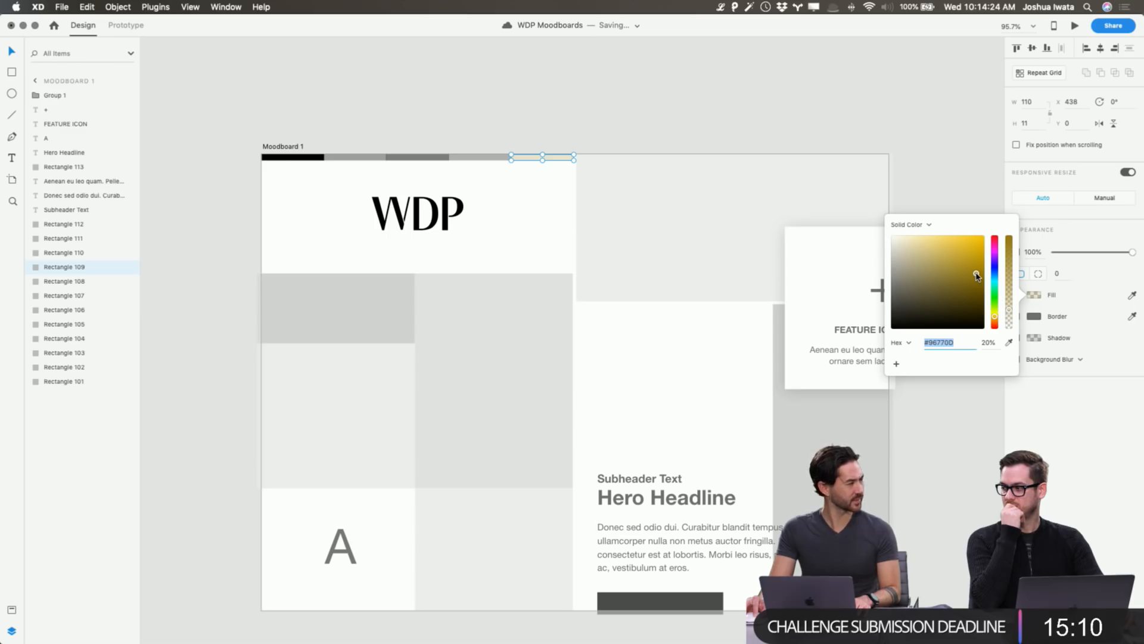
left_click_drag(977, 276, 963, 255)
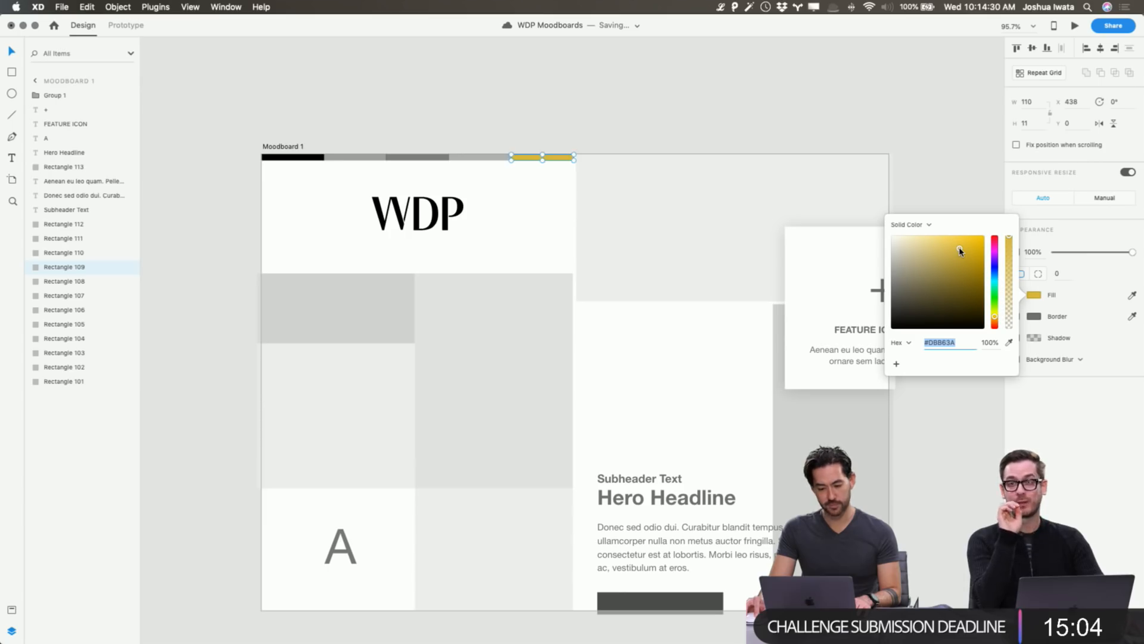
left_click_drag(960, 251, 953, 251)
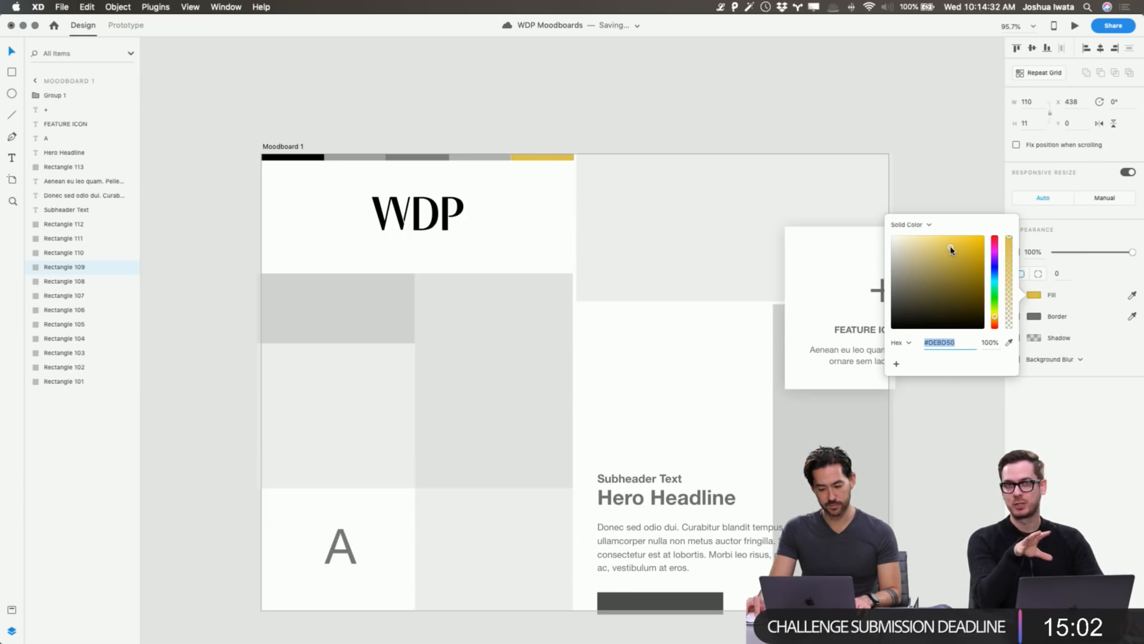
left_click_drag(995, 321, 994, 321)
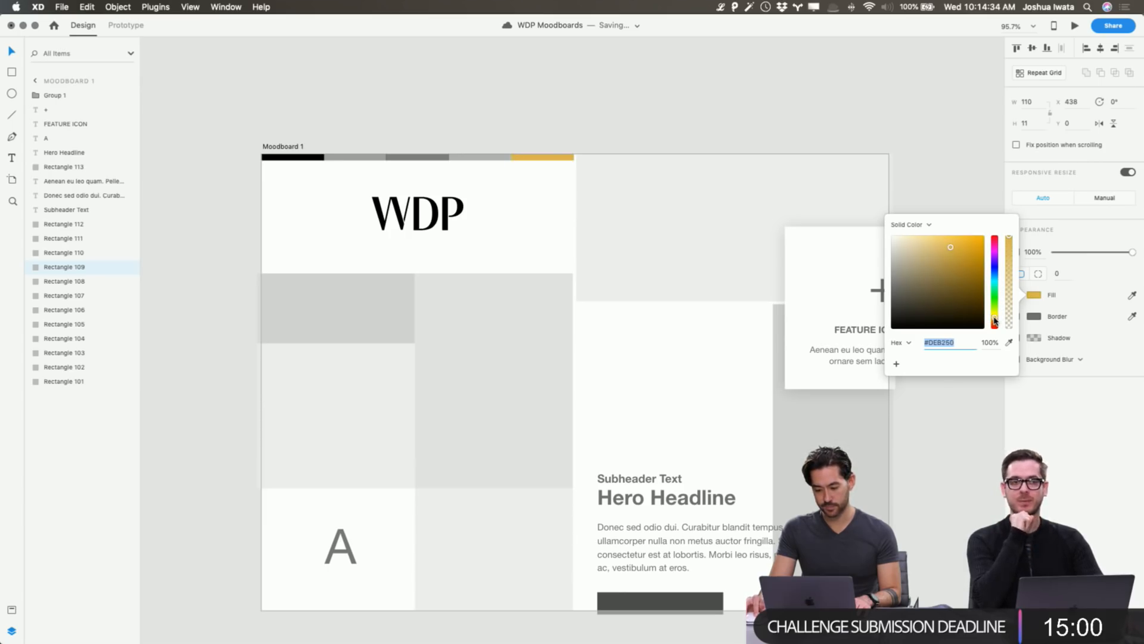
left_click_drag(942, 251, 945, 248)
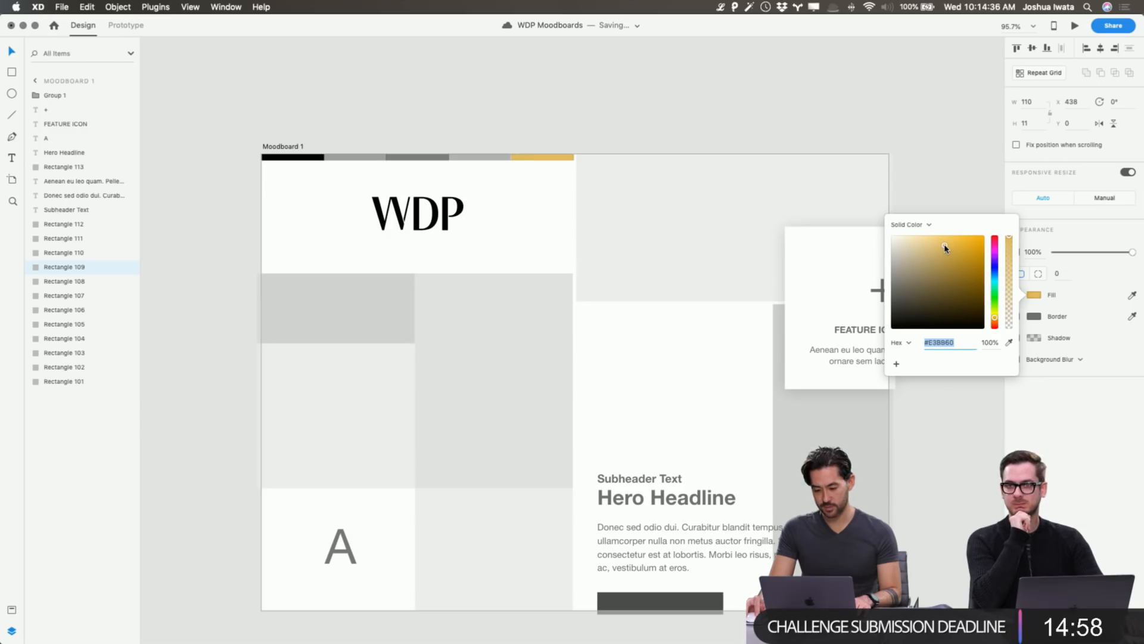
left_click(604, 91)
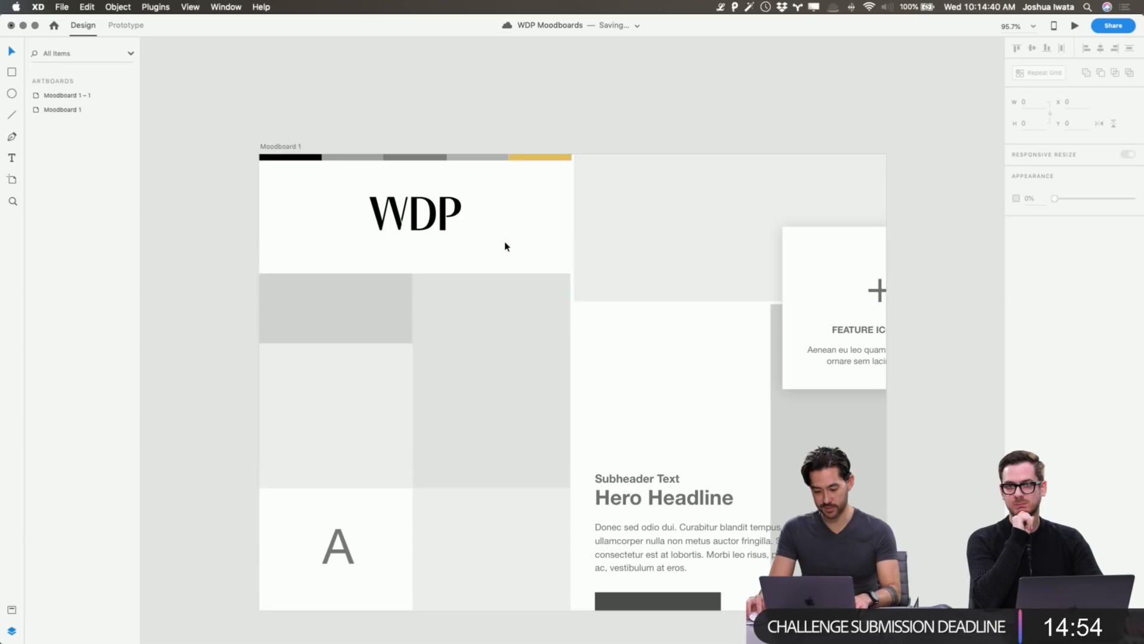
Change the WDP tagline to 'Modern, Elegant, Sophisticated' and centre-align it under the logo.
scroll(516, 248, "right", 10)
left_click(743, 246)
scroll(650, 238, "left", 10)
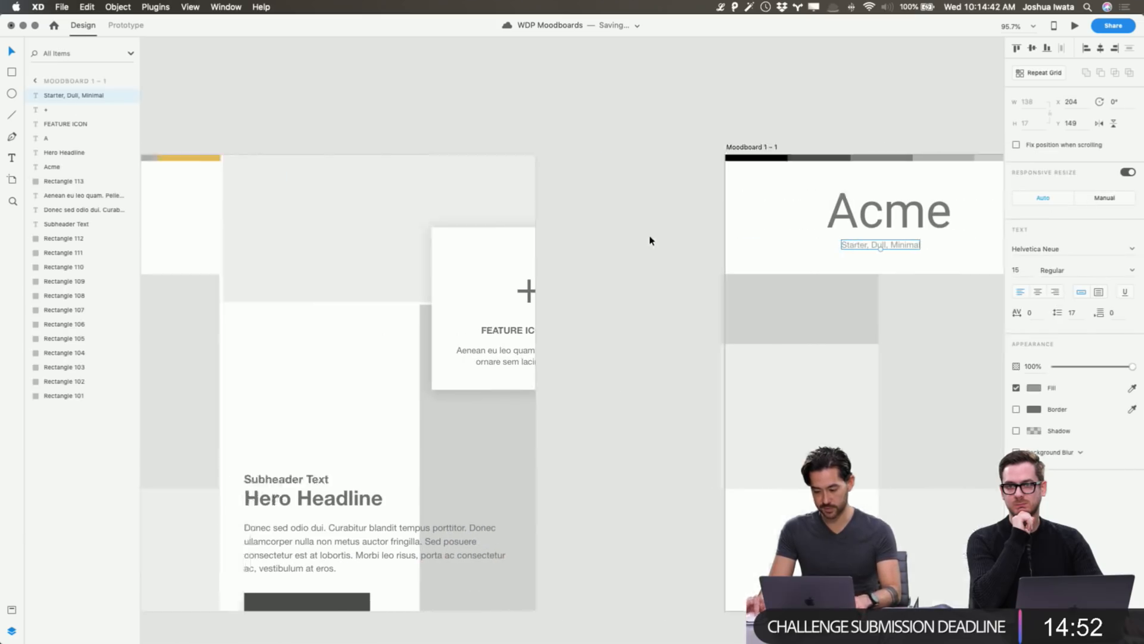
left_click(675, 250)
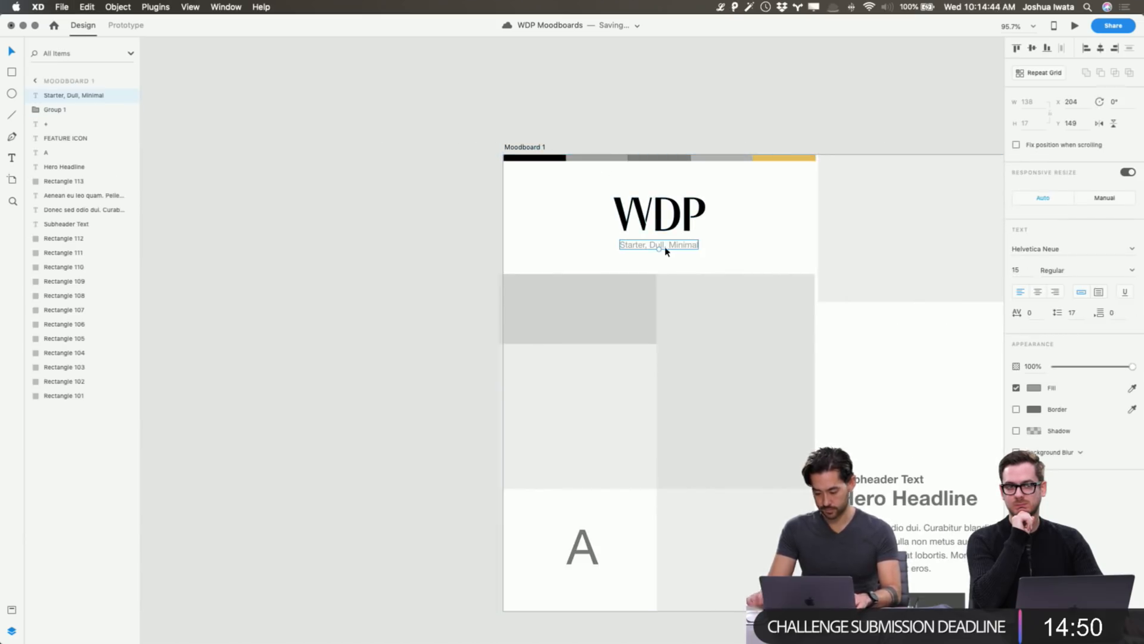
double_click(666, 249)
type("Elegant, ")
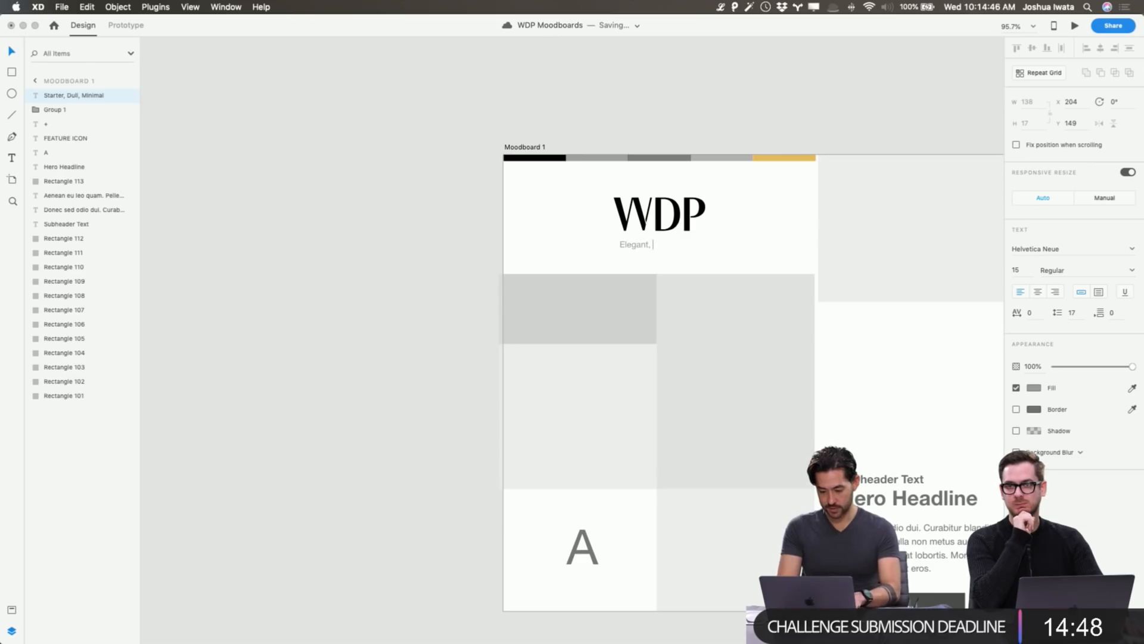
type("Sop")
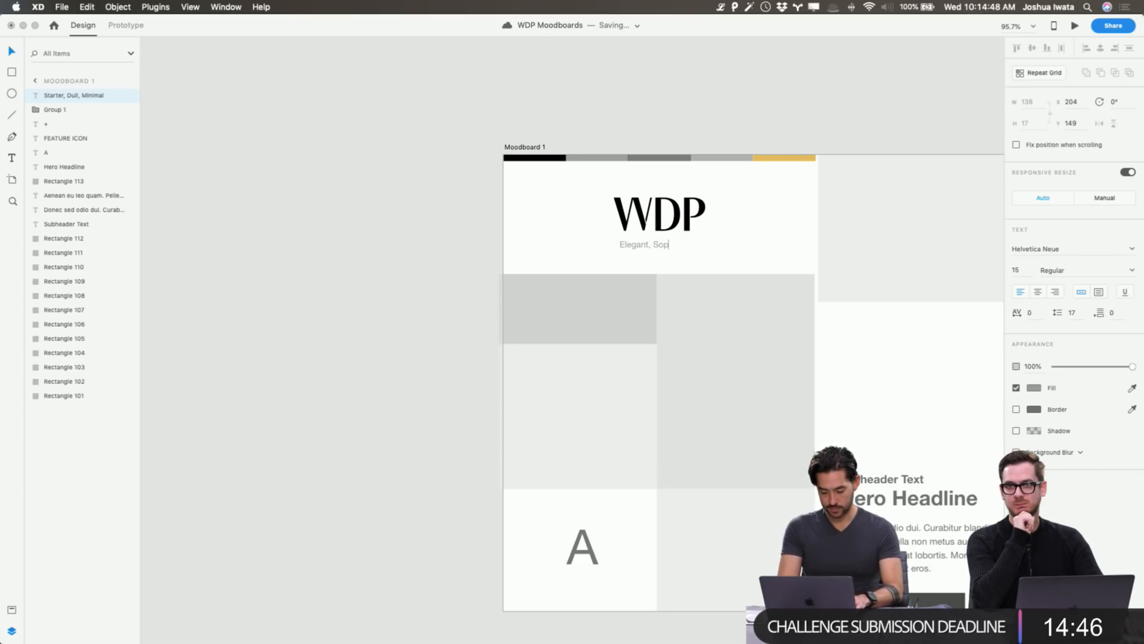
type("histicated")
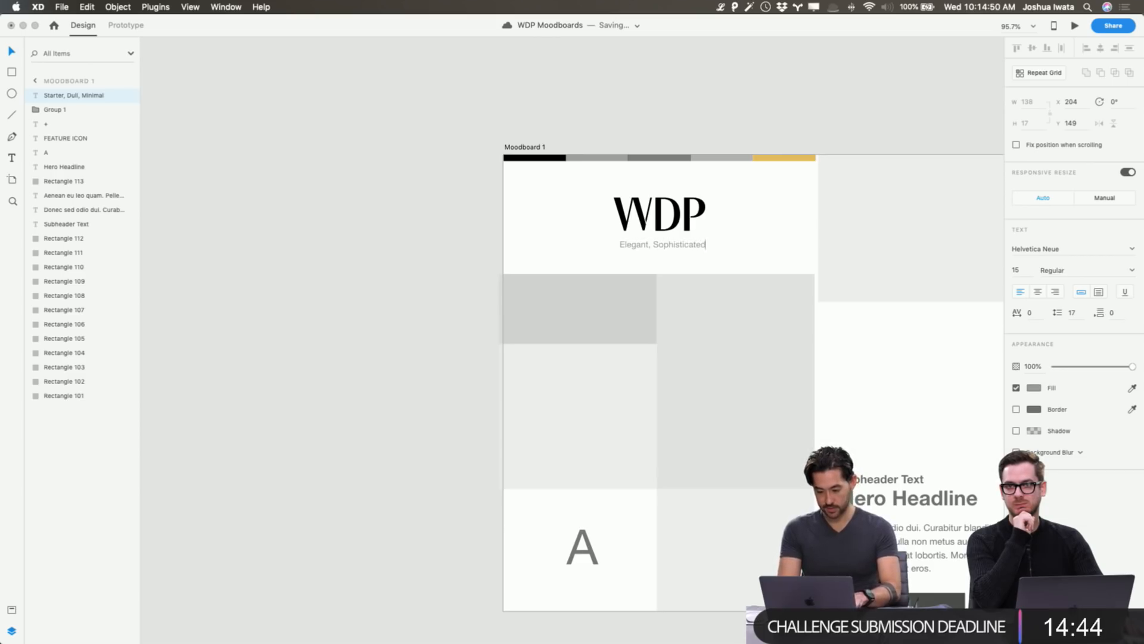
type(",")
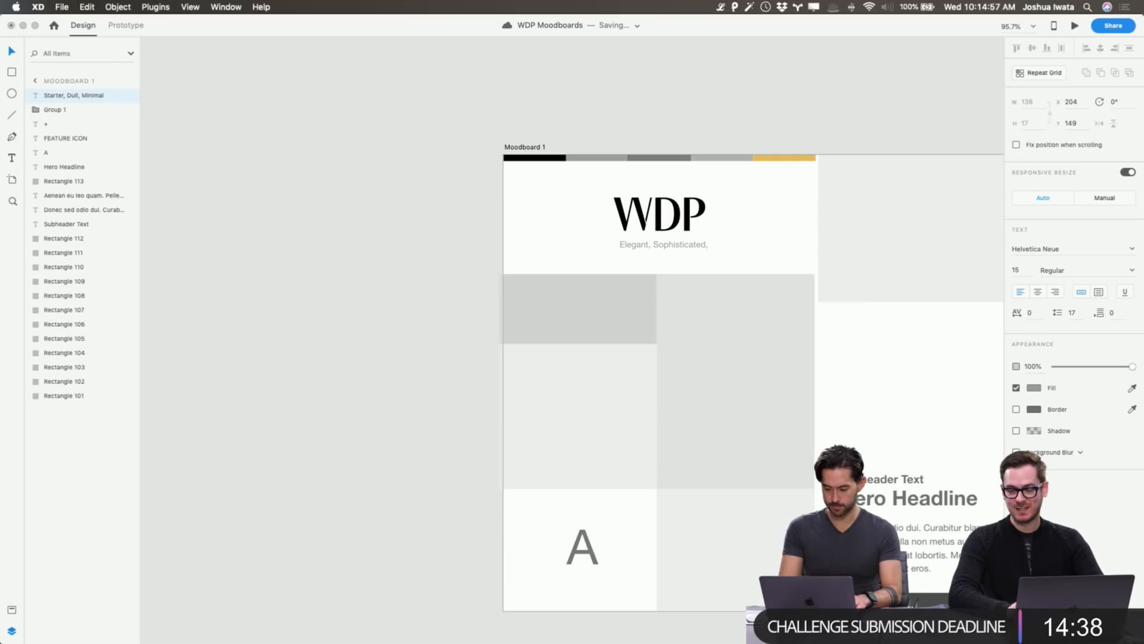
key("BackSpace")
key("BackSpace")
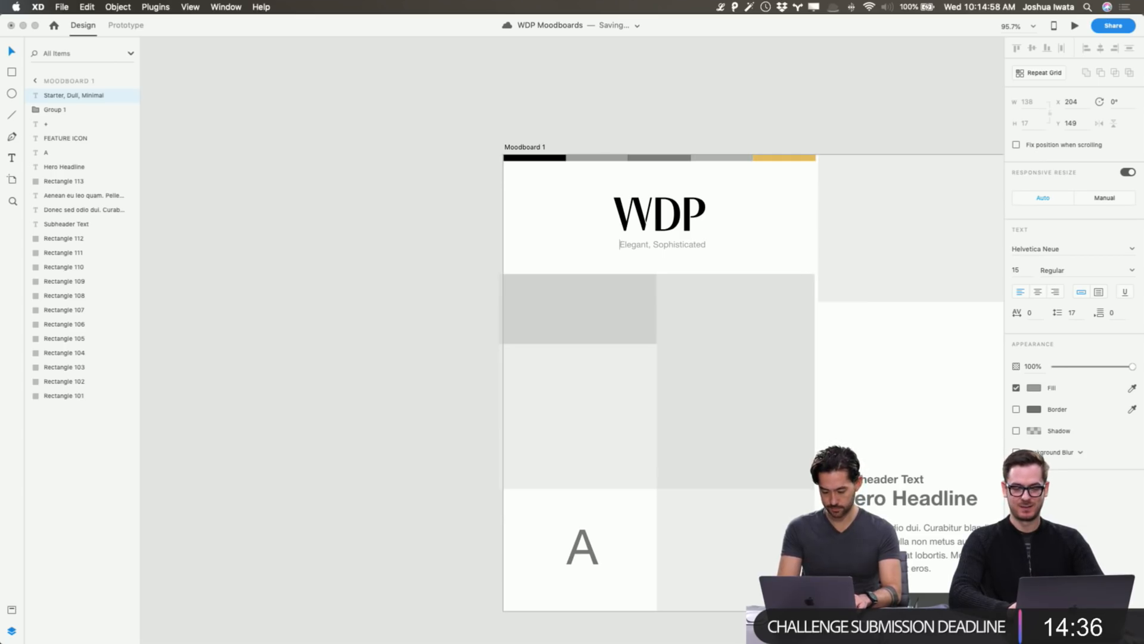
type("Modern,")
key("Escape")
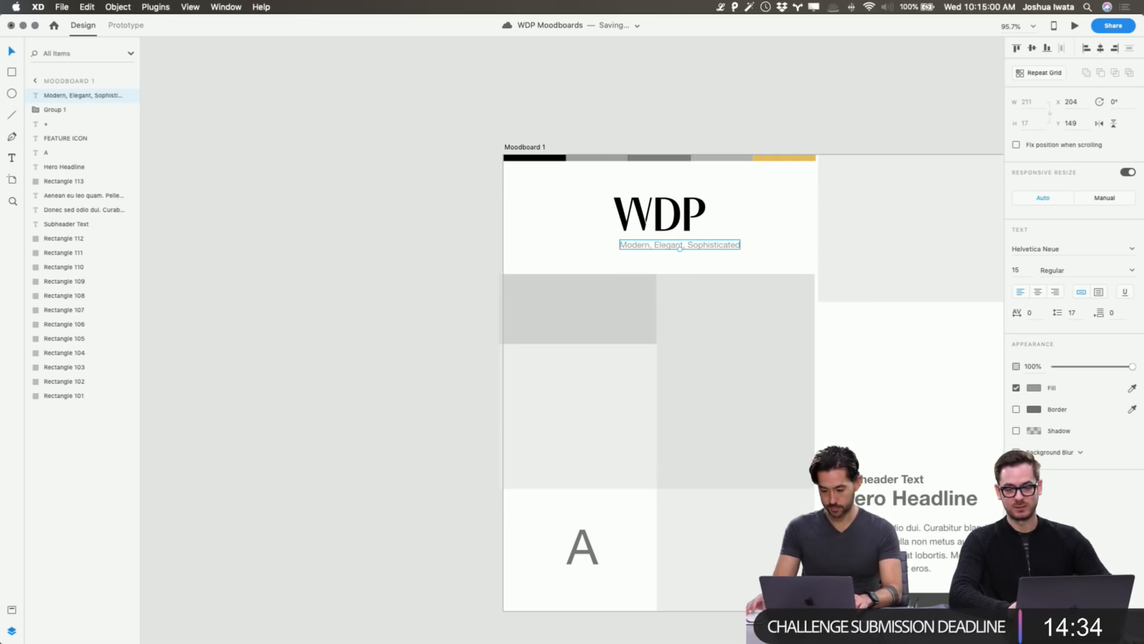
left_click(1037, 292)
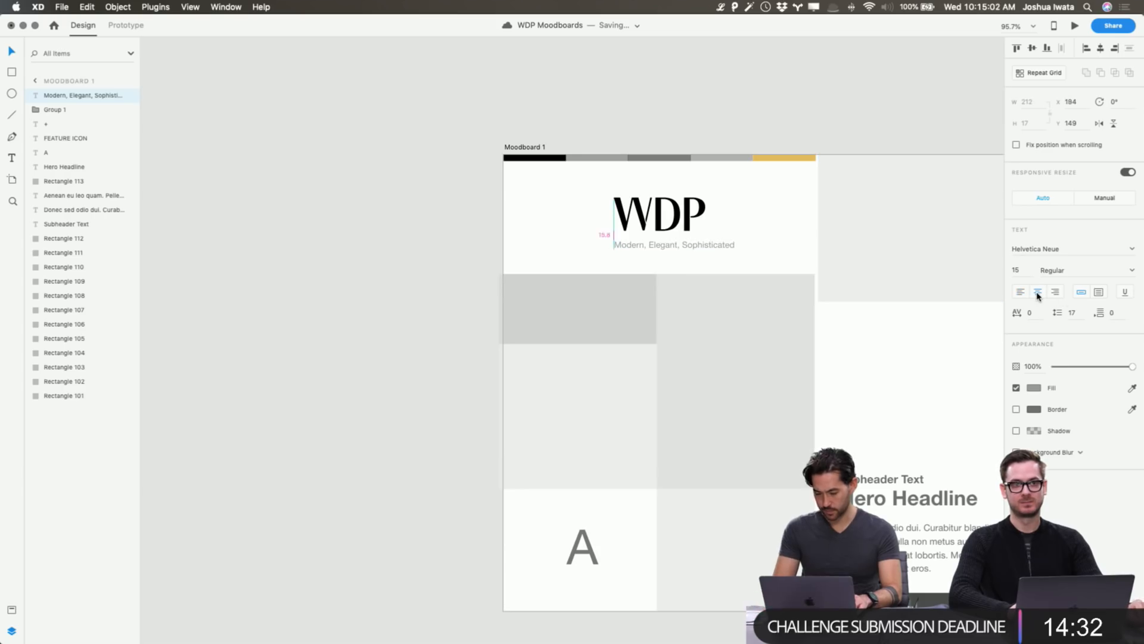
left_click(717, 153)
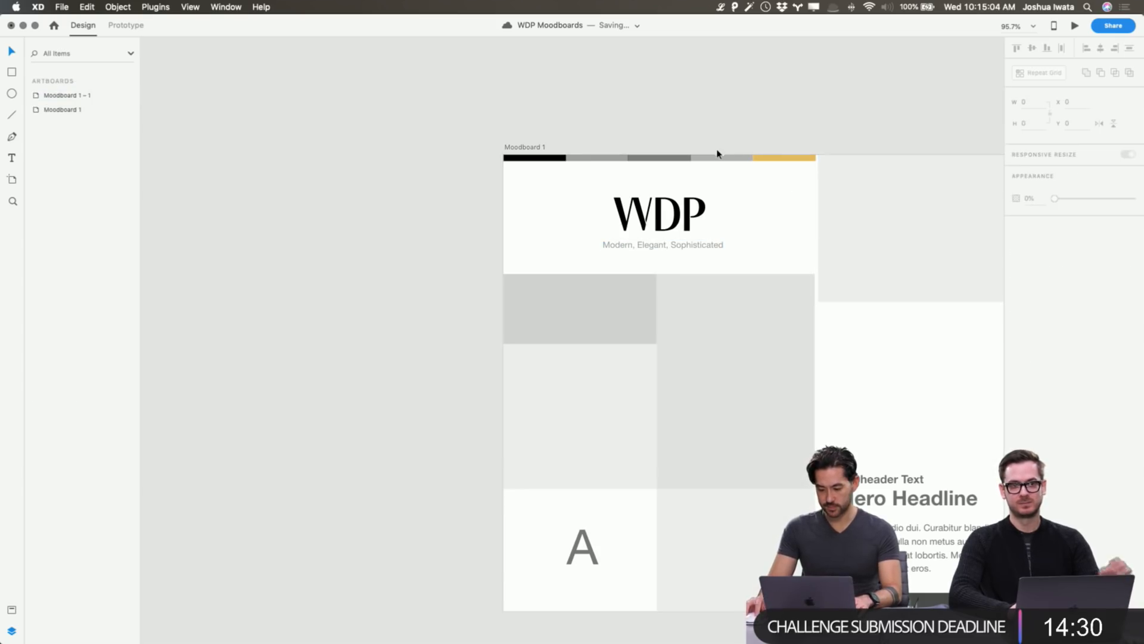
left_click(719, 158)
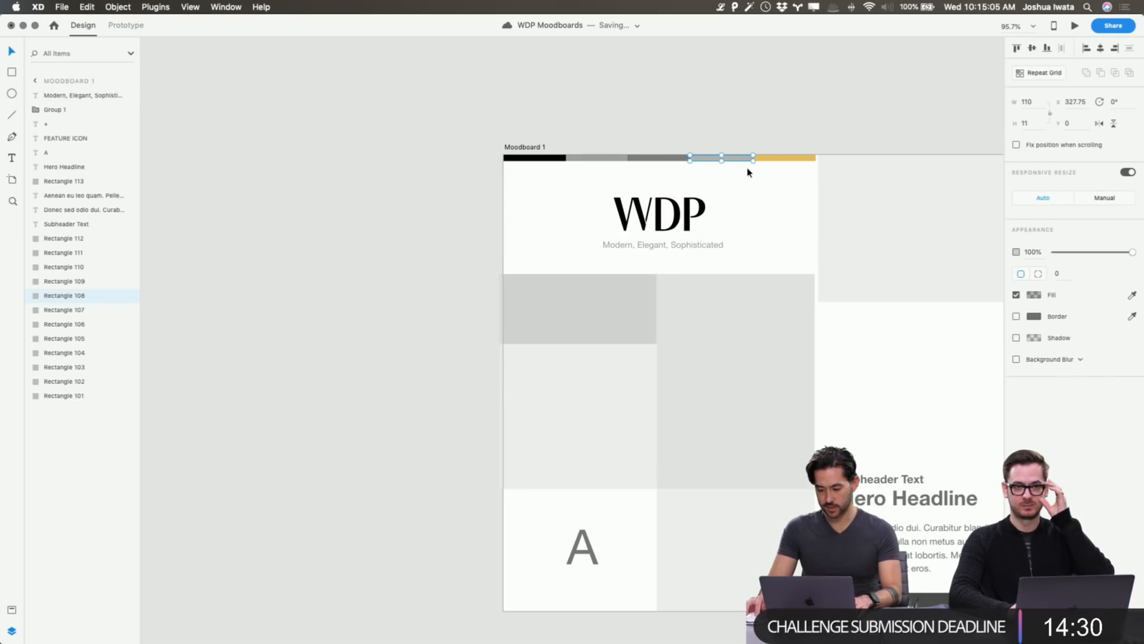
Change the fourth palette segment's fill to a deep navy blue, #1D258D.
left_click(646, 159)
scroll(664, 127, "right", 8)
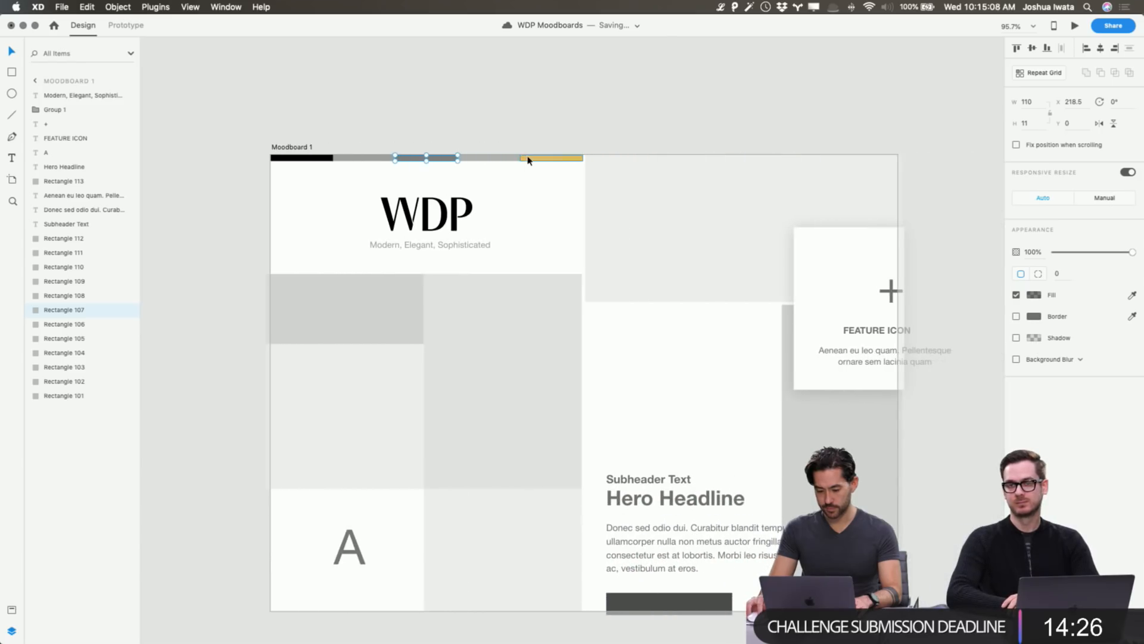
left_click(508, 159)
left_click(1034, 296)
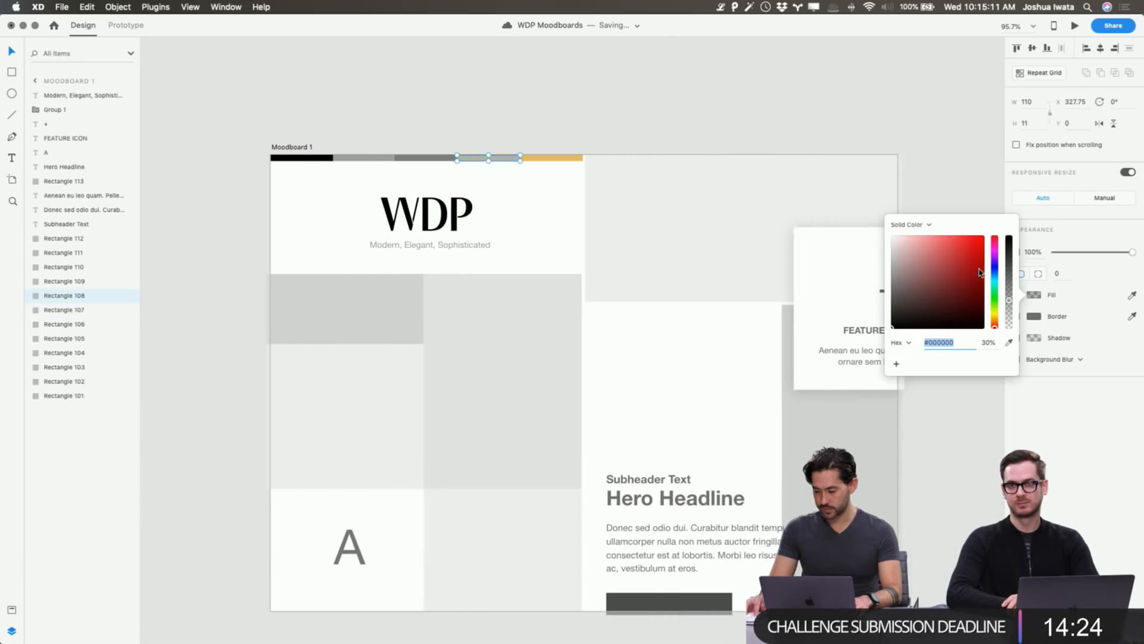
left_click_drag(995, 274, 994, 271)
left_click_drag(937, 248, 1009, 201)
mouse_move(958, 256)
left_mouse_down()
mouse_move(971, 250)
mouse_move(995, 270)
mouse_move(943, 258)
mouse_move(965, 285)
mouse_move(949, 290)
mouse_move(962, 276)
left_mouse_up()
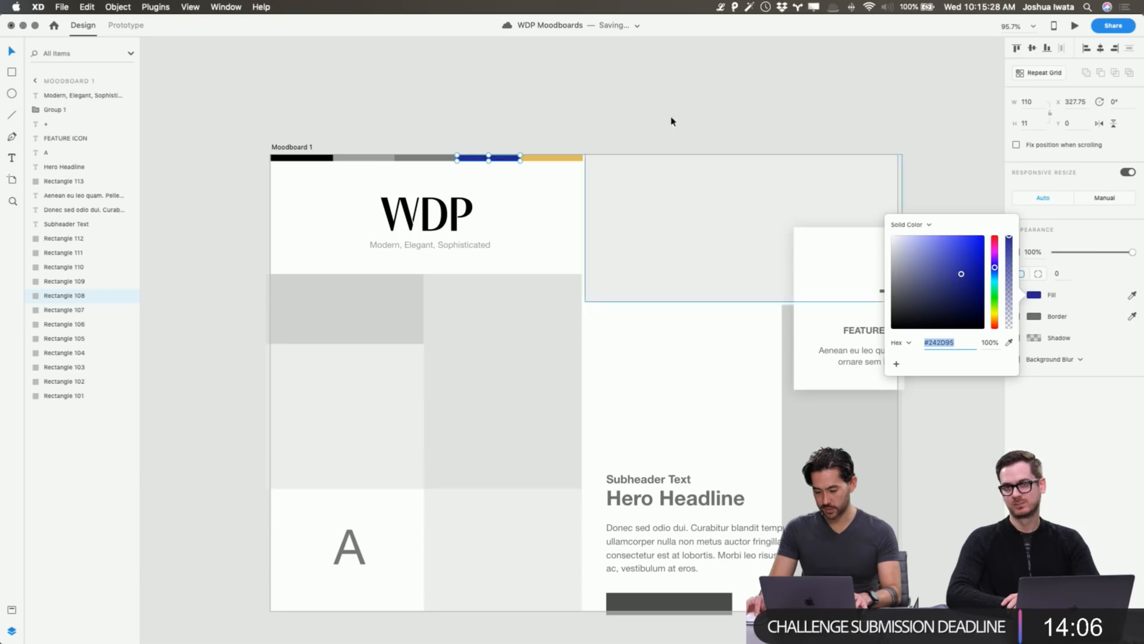
left_click_drag(961, 274, 994, 266)
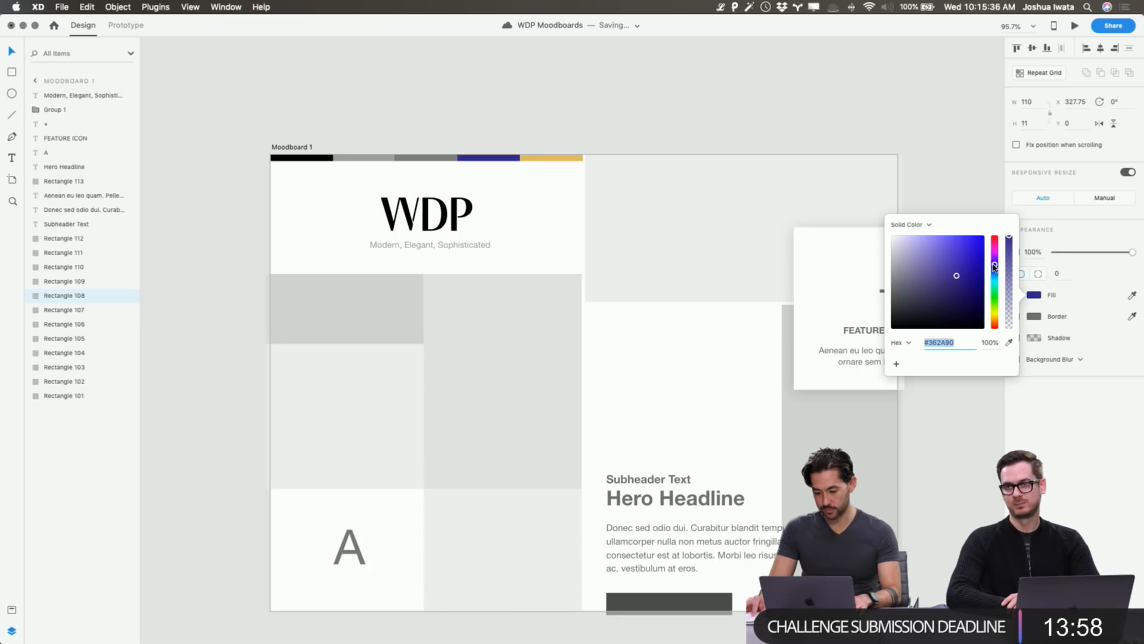
left_click(509, 150)
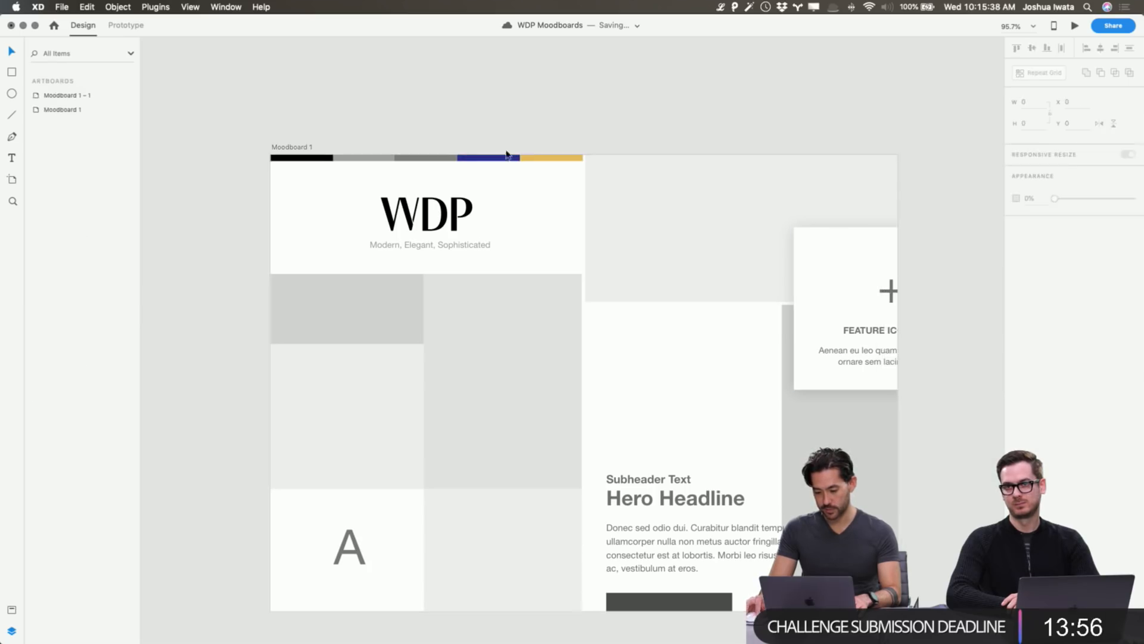
left_click(440, 157)
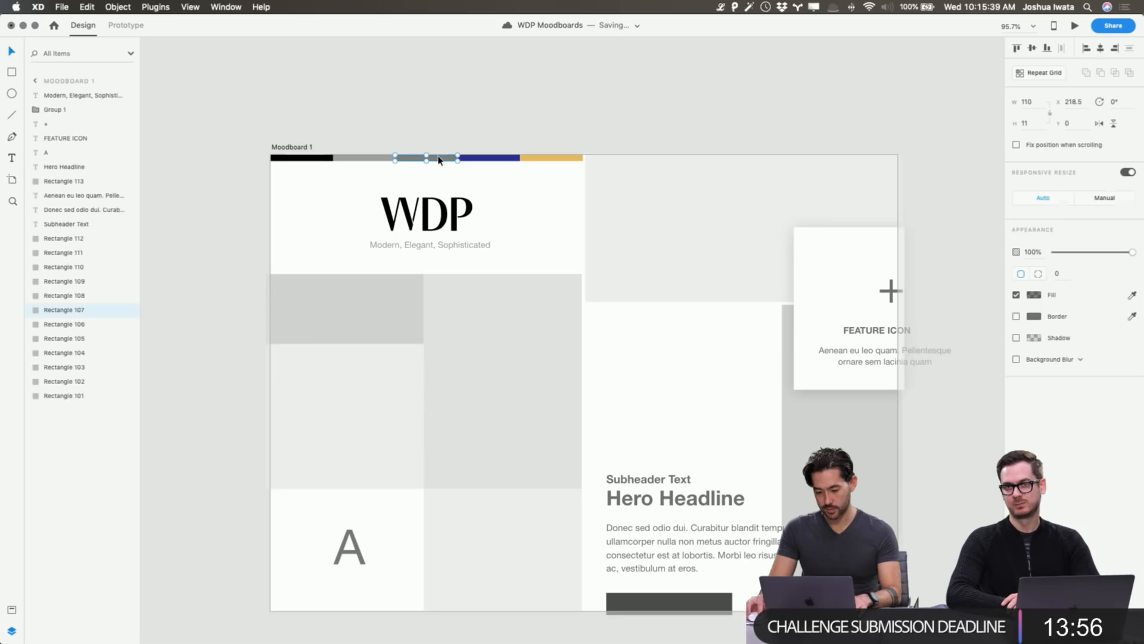
Set the third palette segment to pale lavender-grey #CDCDD8, starting from the sampled neighbouring navy.
left_click(1034, 294)
left_click(1009, 344)
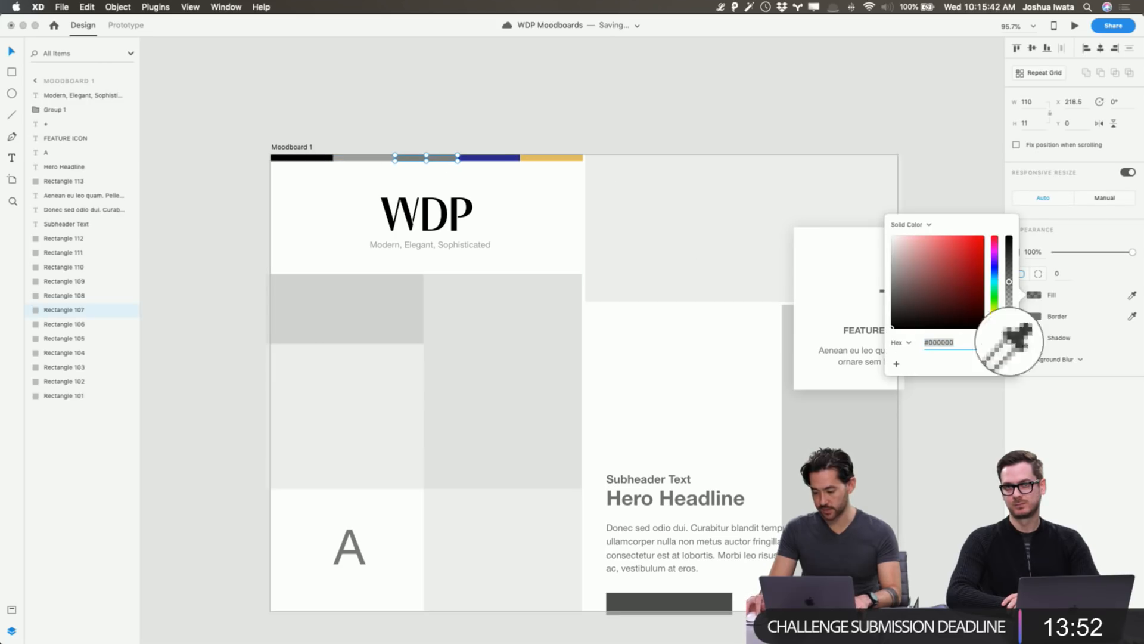
left_click(487, 158)
left_click_drag(954, 270, 899, 252)
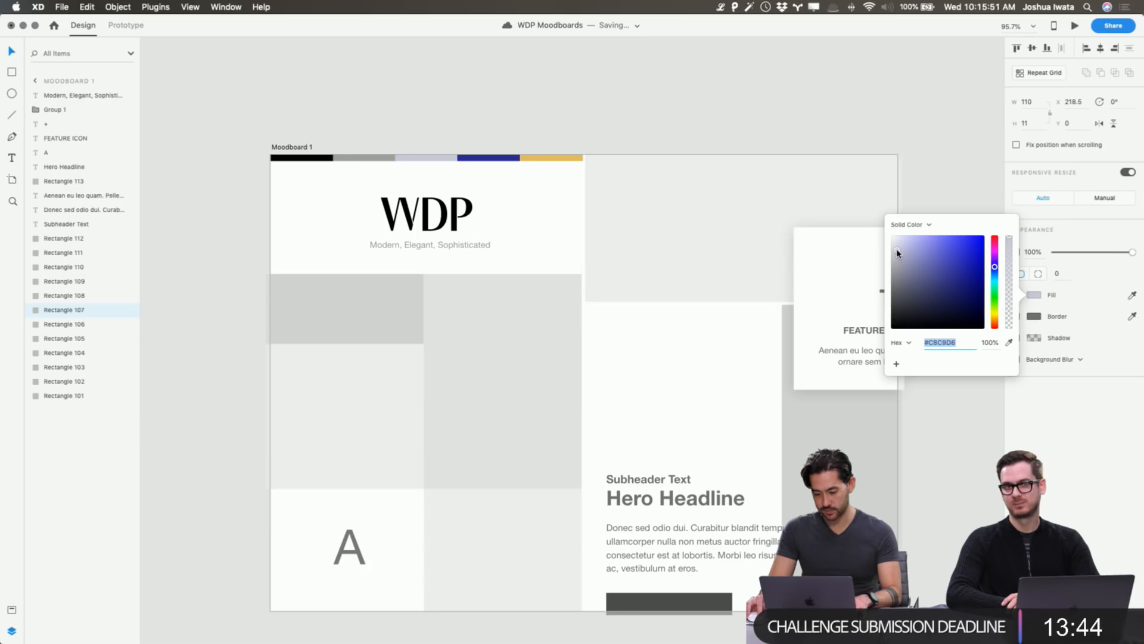
left_click(898, 253)
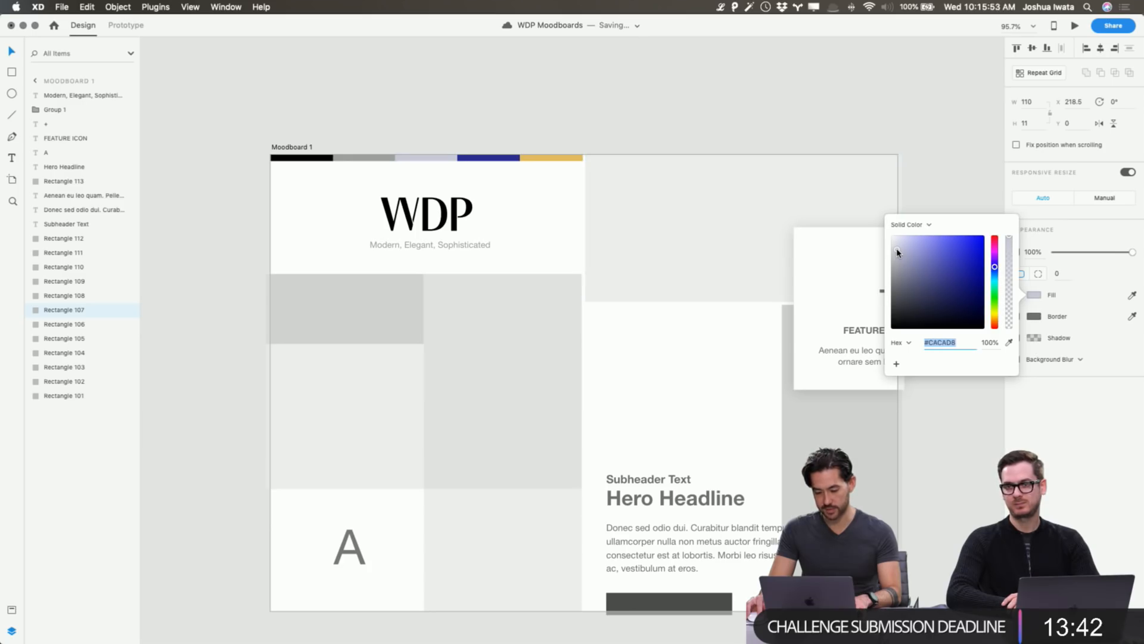
left_click_drag(898, 252, 897, 250)
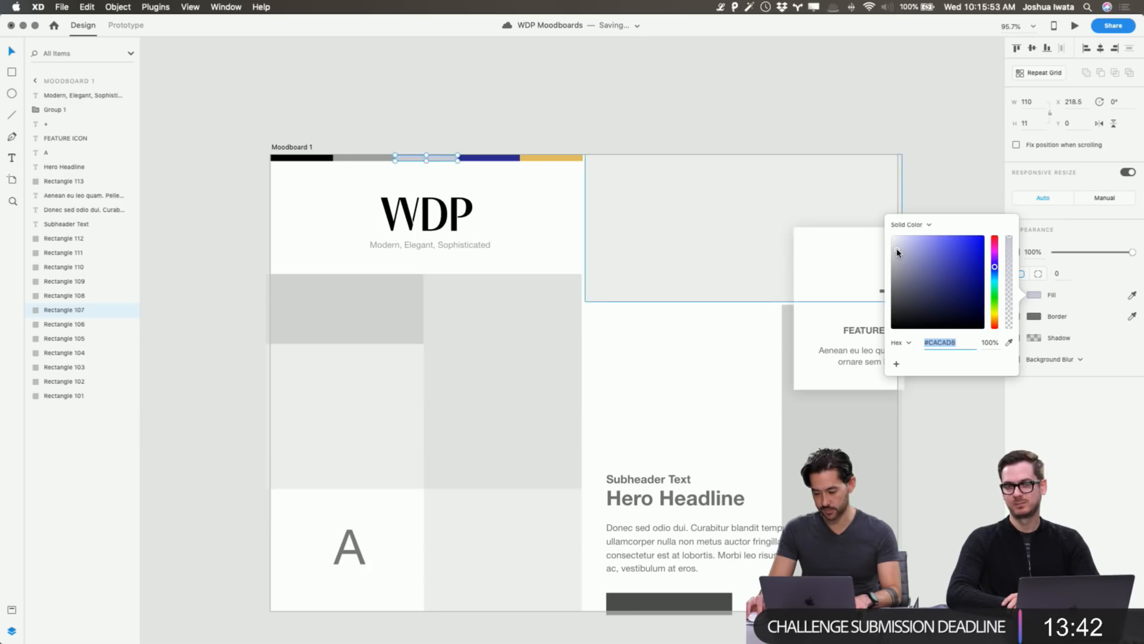
Sample the pale grey onto the second segment and darken it.
left_click(364, 160)
left_click(1034, 294)
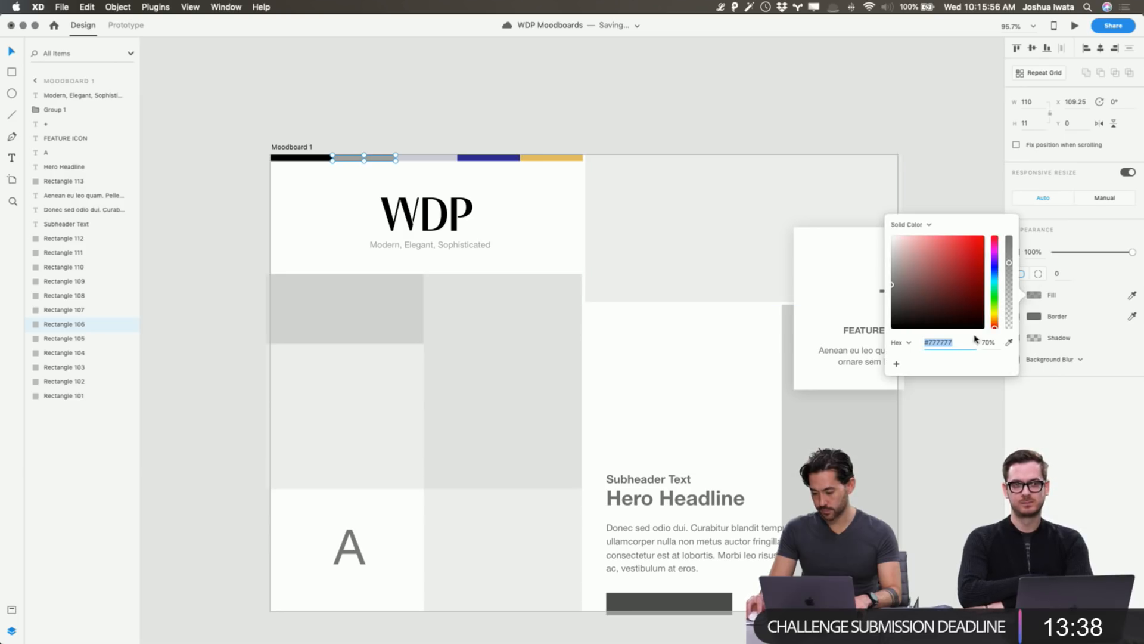
left_click(1009, 343)
left_click(420, 158)
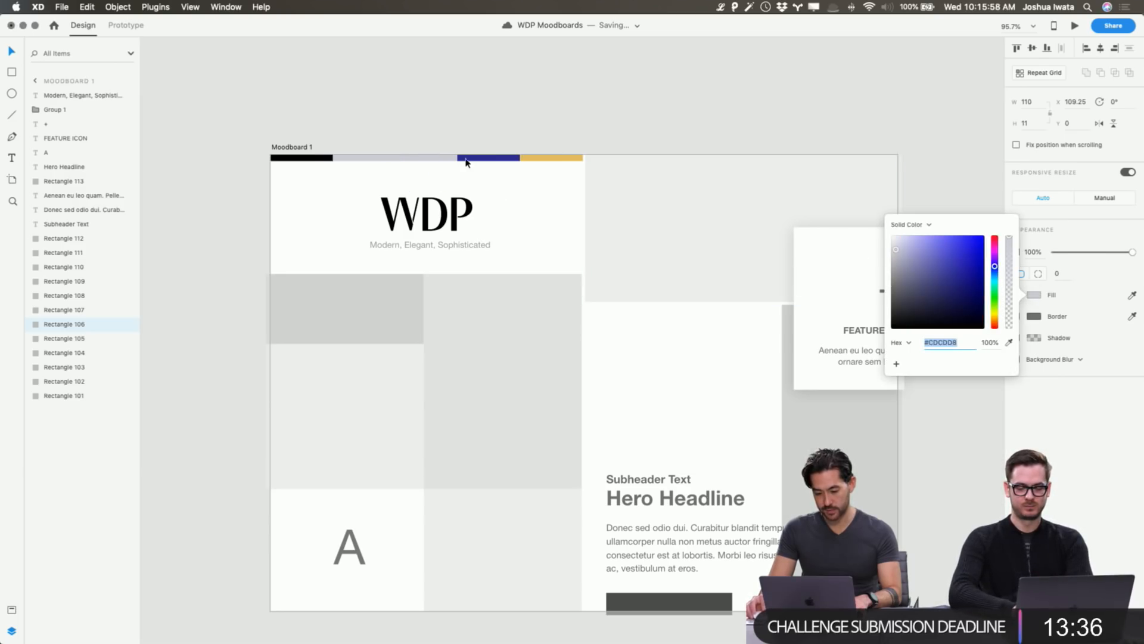
left_click_drag(892, 258, 897, 266)
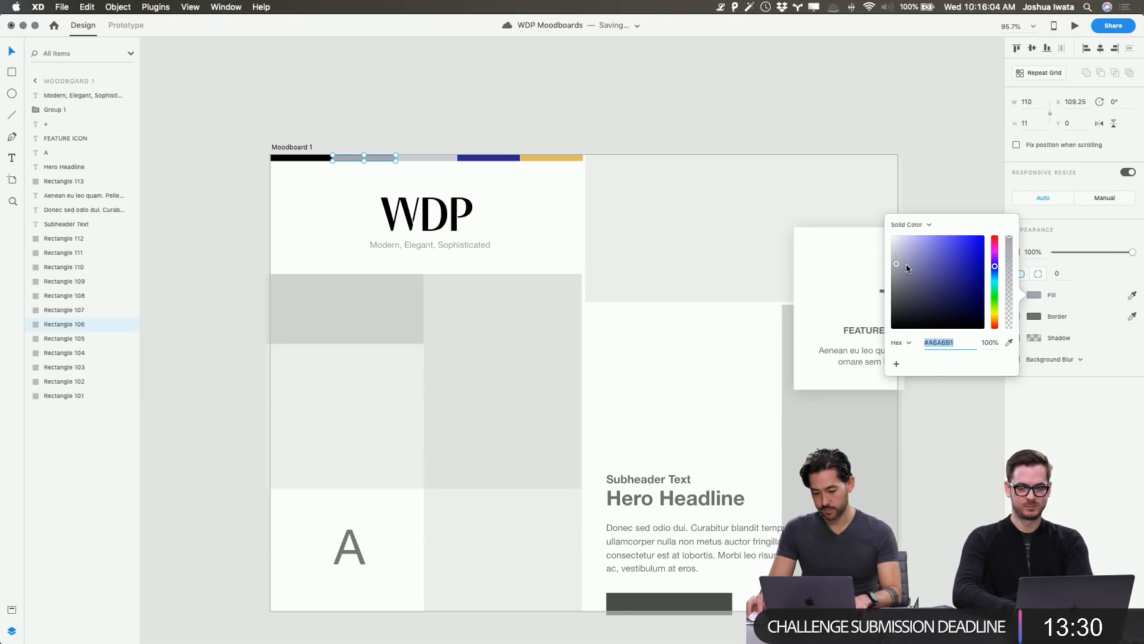
Sample the grey onto the black first segment and darken it to charcoal.
left_click(302, 157)
left_click(1034, 294)
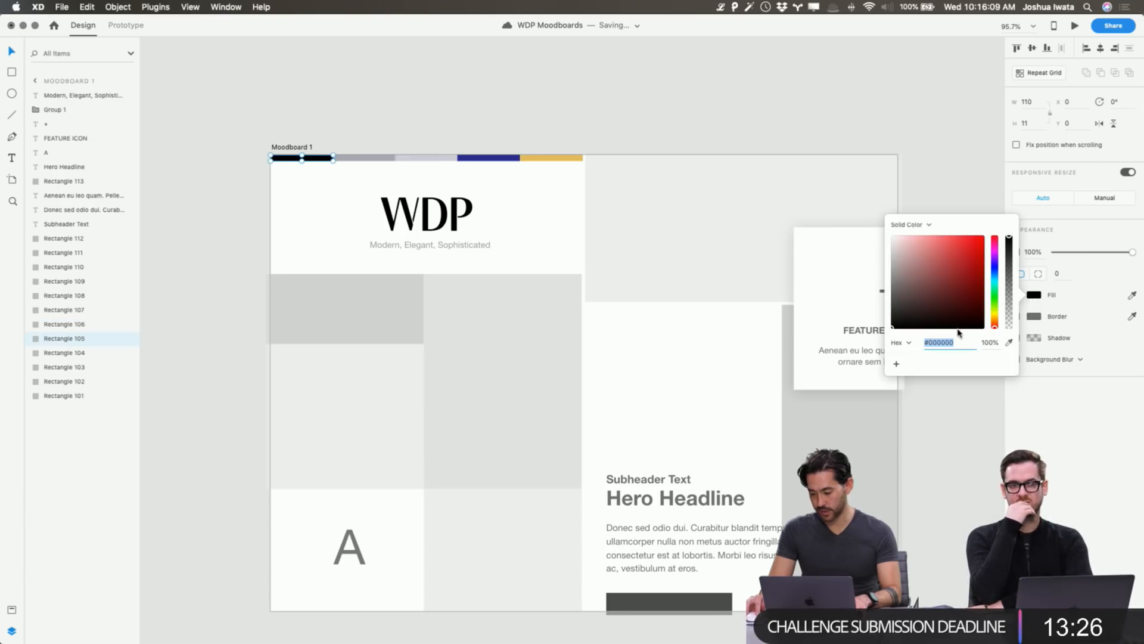
left_click(1010, 343)
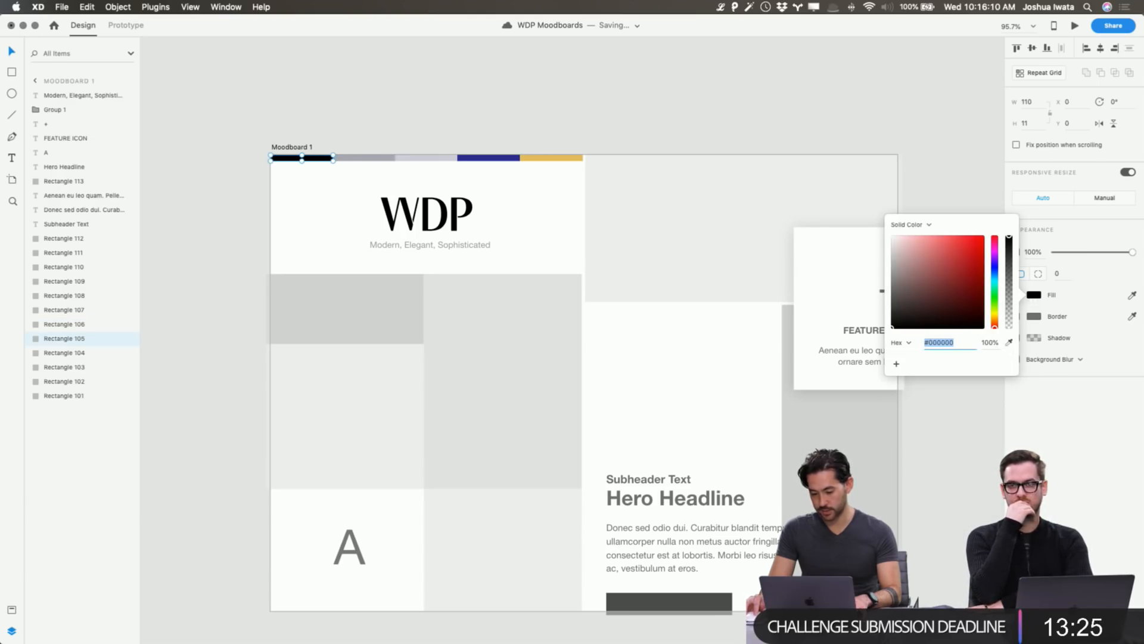
left_click(368, 158)
left_click_drag(895, 266, 909, 302)
left_click(516, 75)
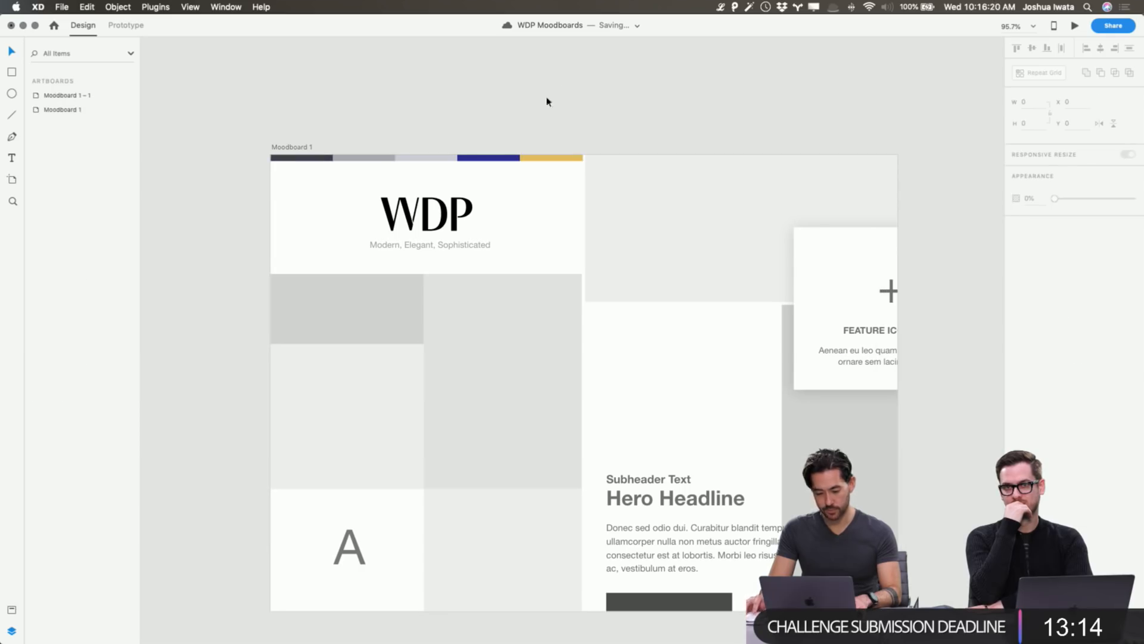
Darken the second palette segment further to medium grey #878798.
left_click(355, 159)
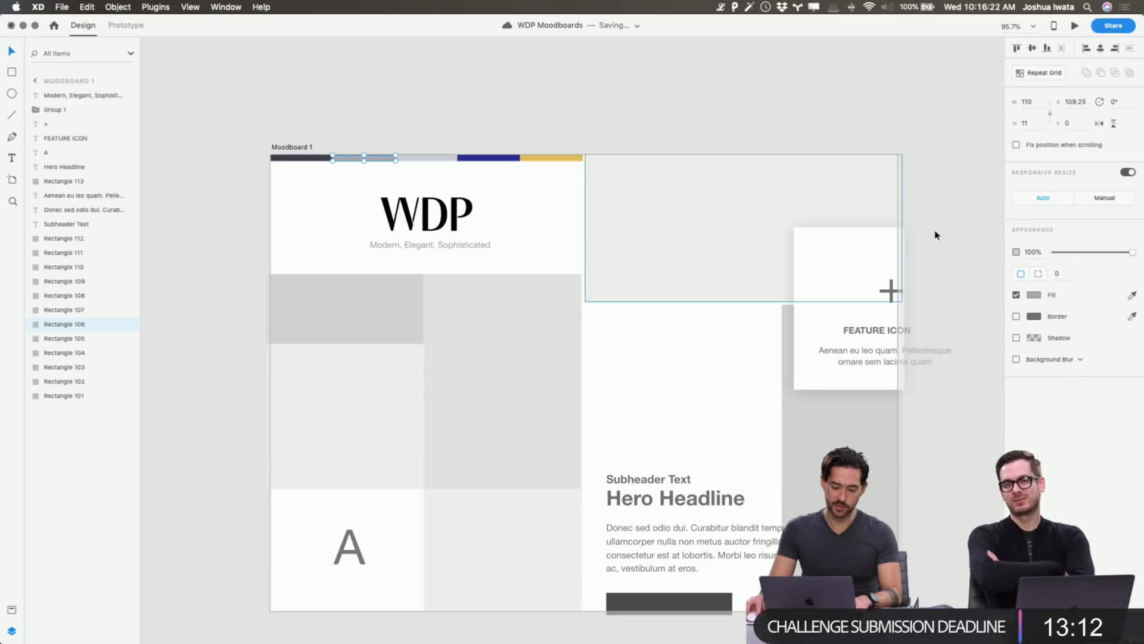
left_click(1031, 295)
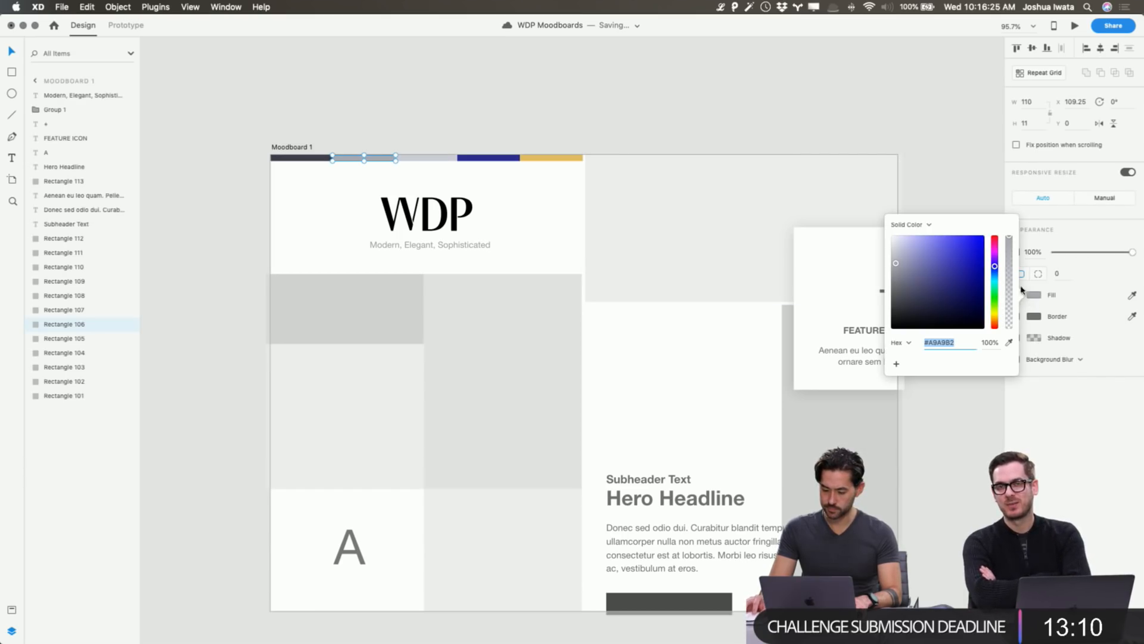
left_click_drag(900, 270, 903, 275)
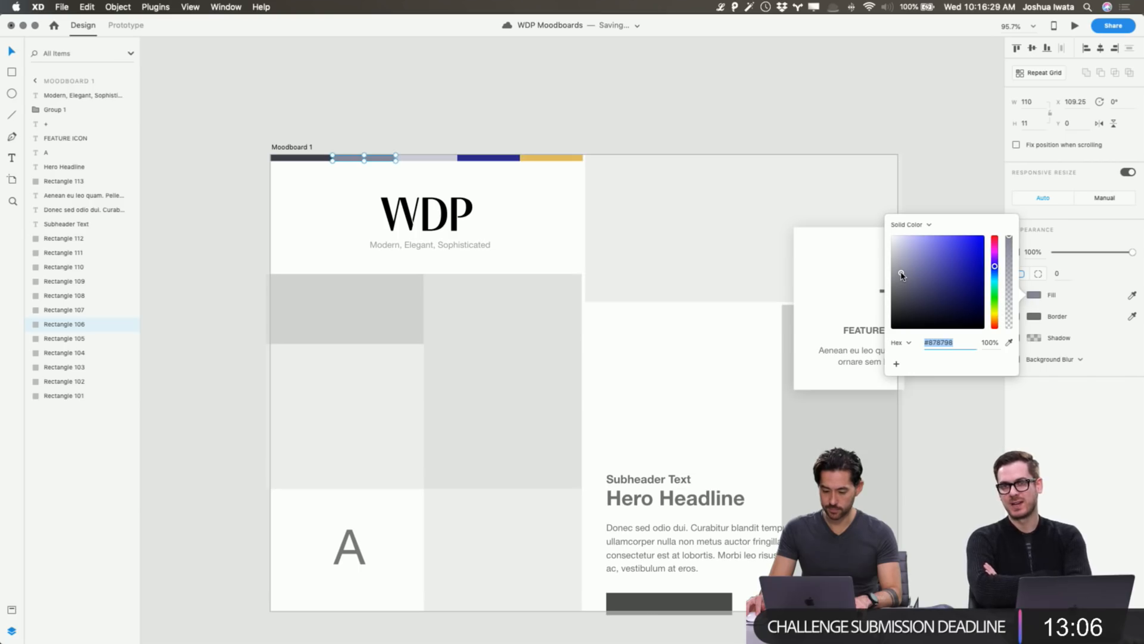
left_click(638, 98)
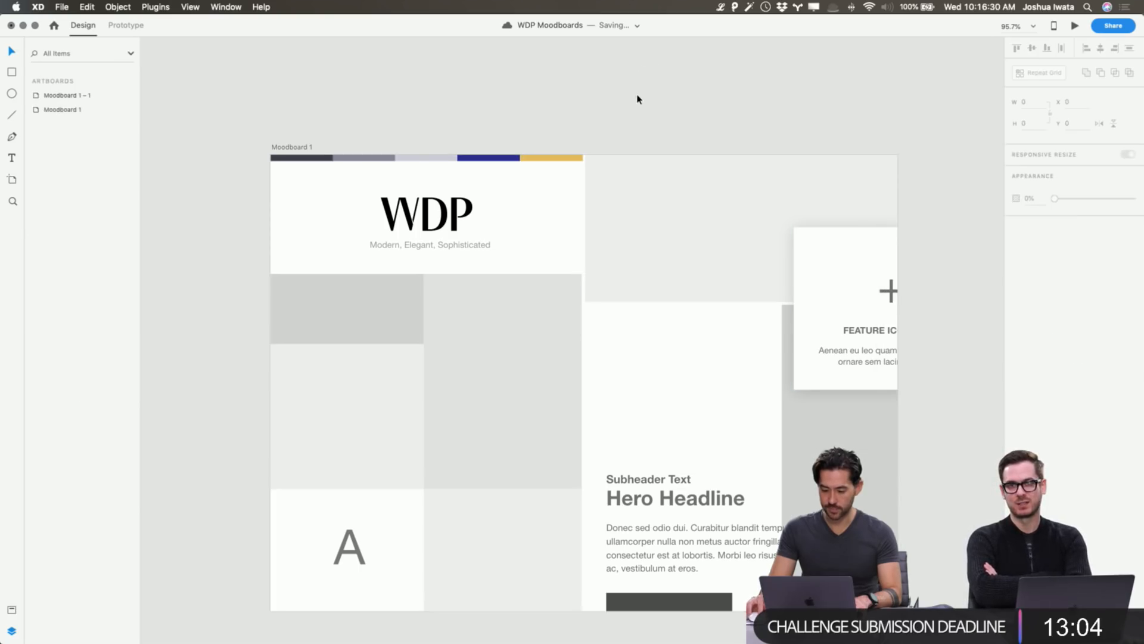
Tint the first palette segment to dark navy #2D2D45.
left_click_drag(329, 163, 319, 159)
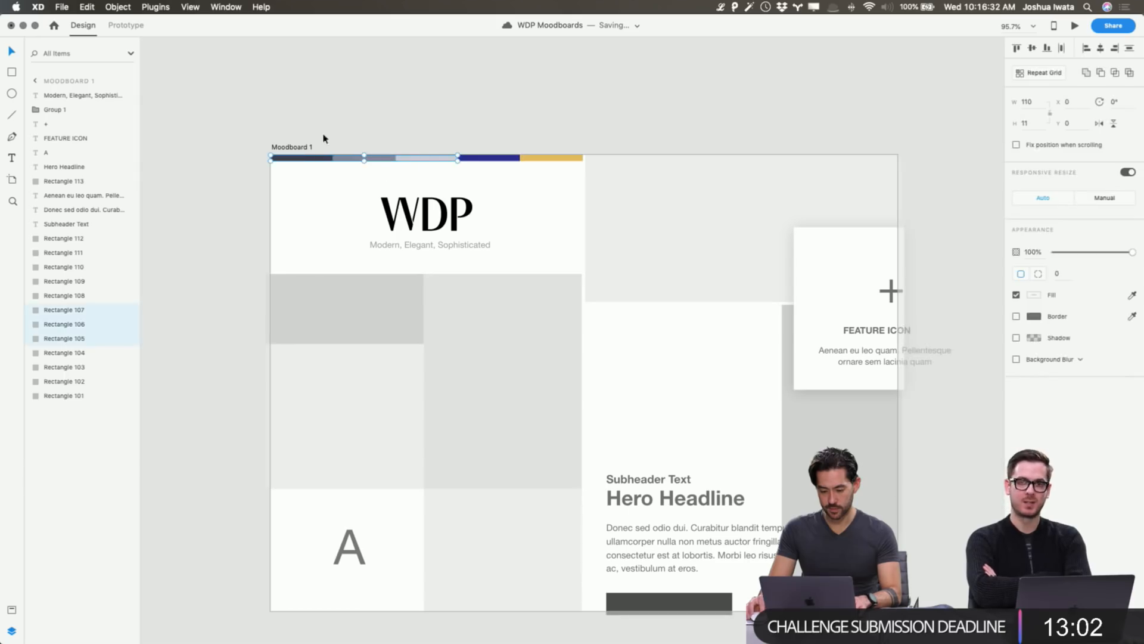
left_click(323, 135)
left_click(323, 158)
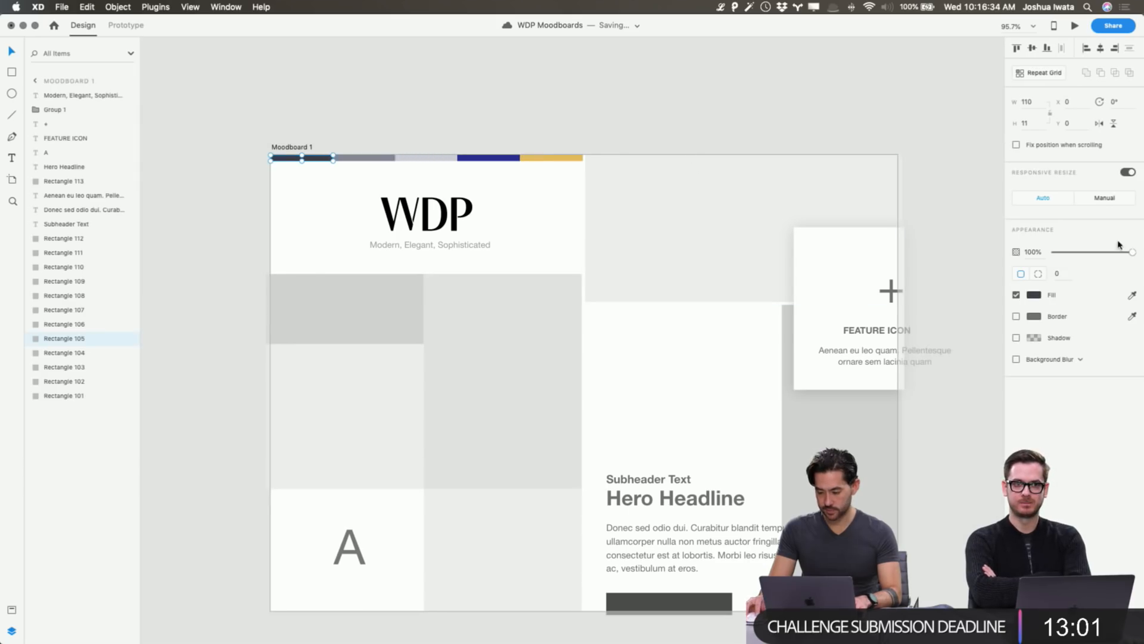
left_click(1037, 295)
left_click(926, 297)
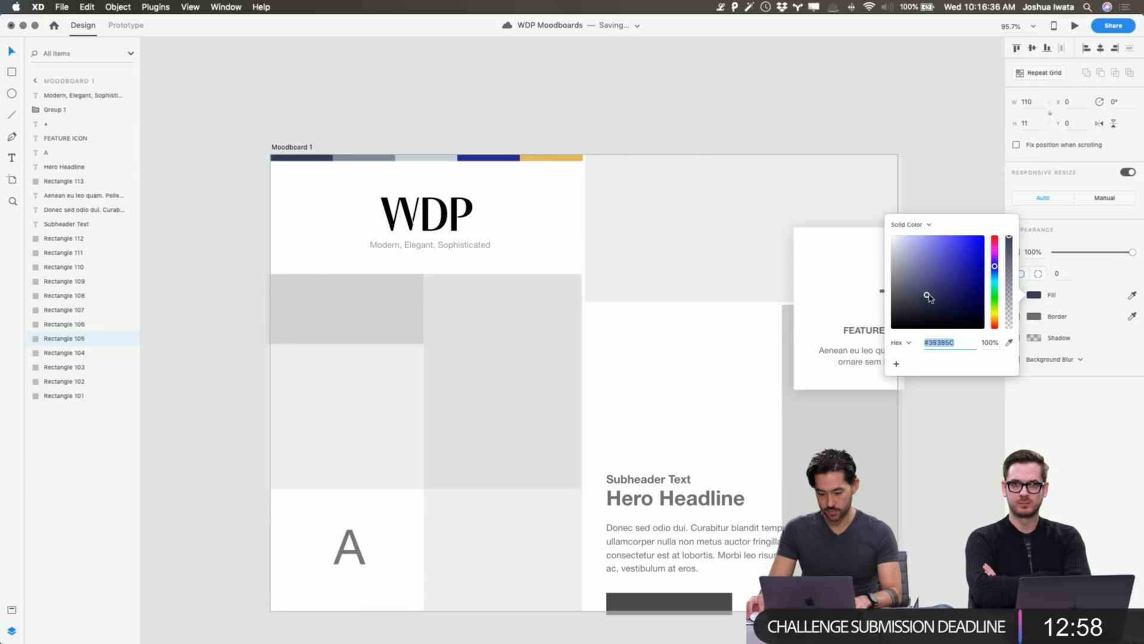
mouse_move(928, 298)
left_mouse_down()
mouse_move(946, 301)
mouse_move(923, 305)
left_mouse_up()
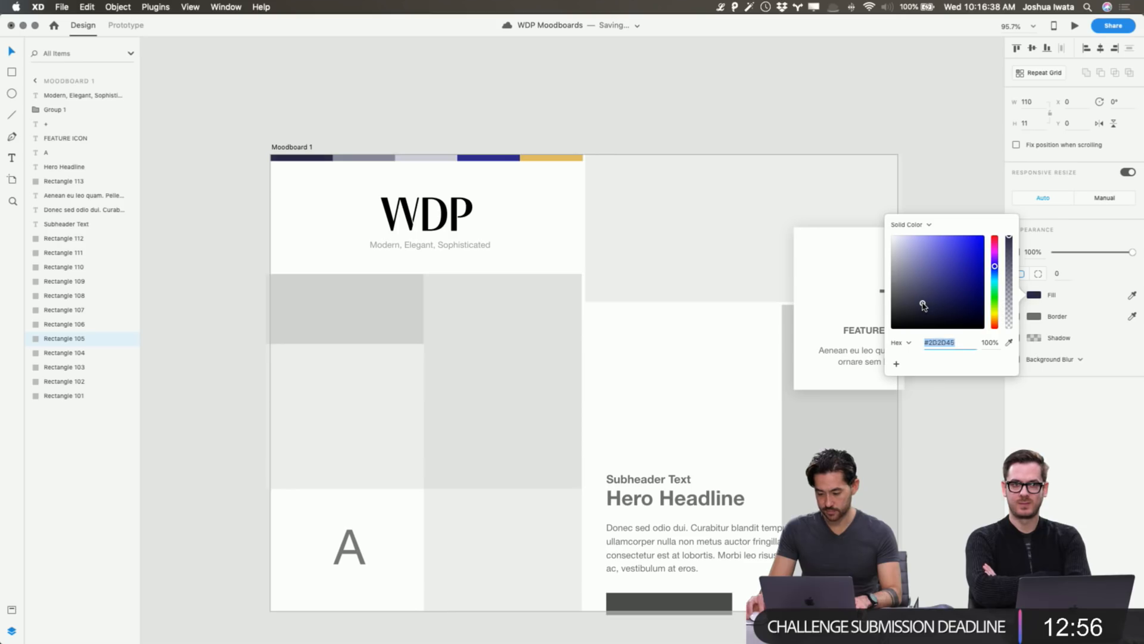
left_click(621, 88)
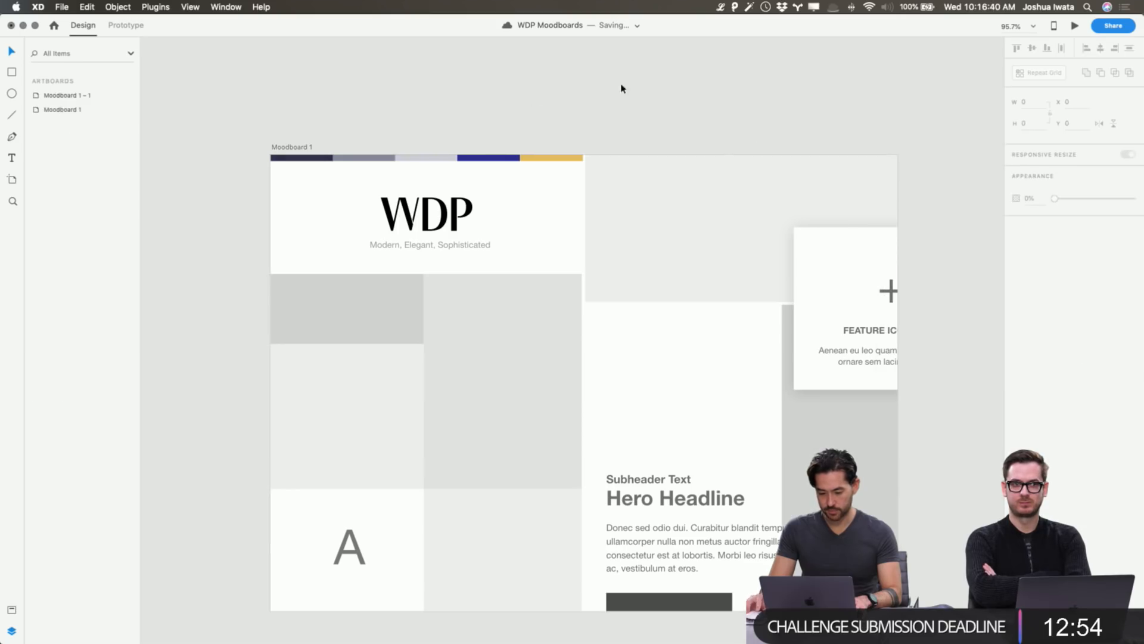
left_click_drag(412, 167, 327, 175)
key("super+d")
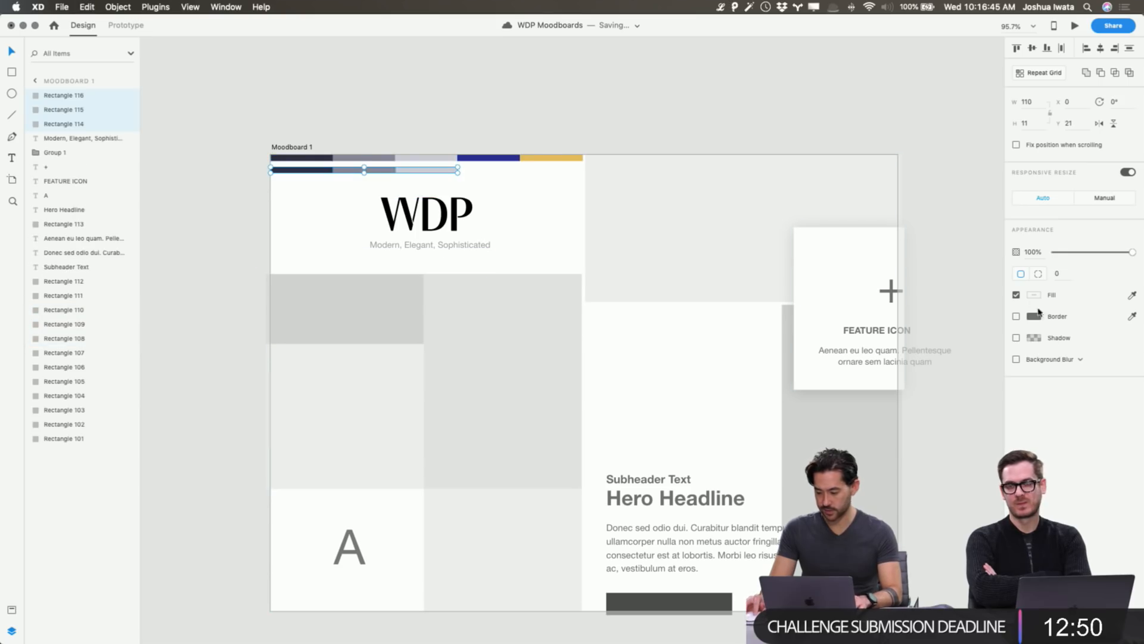
left_click(968, 145)
left_click(426, 170)
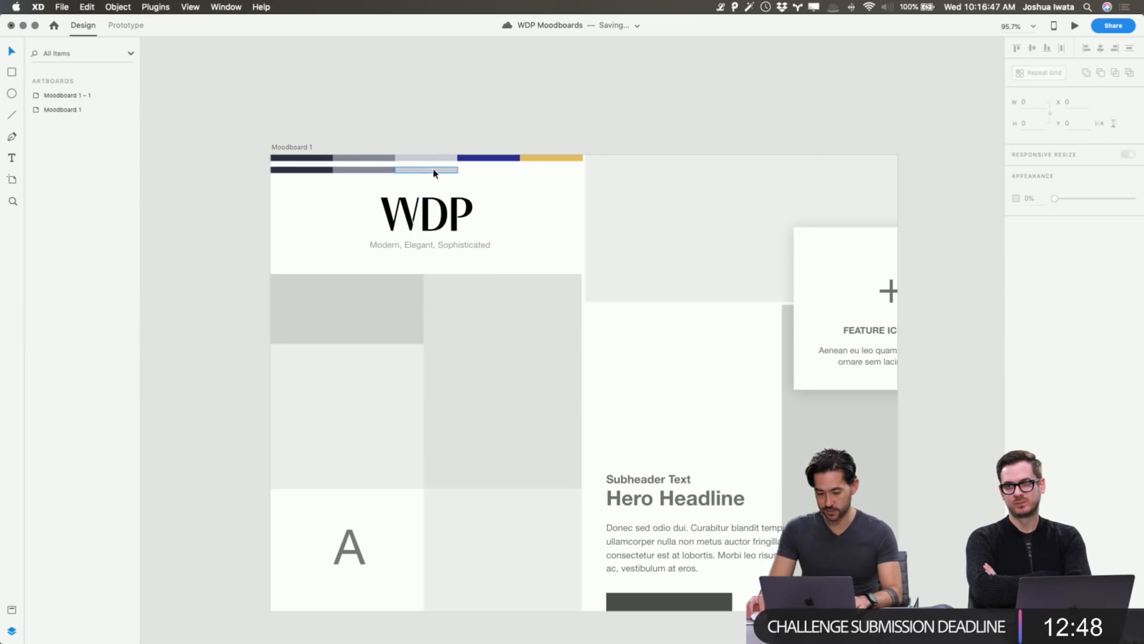
left_click(1035, 295)
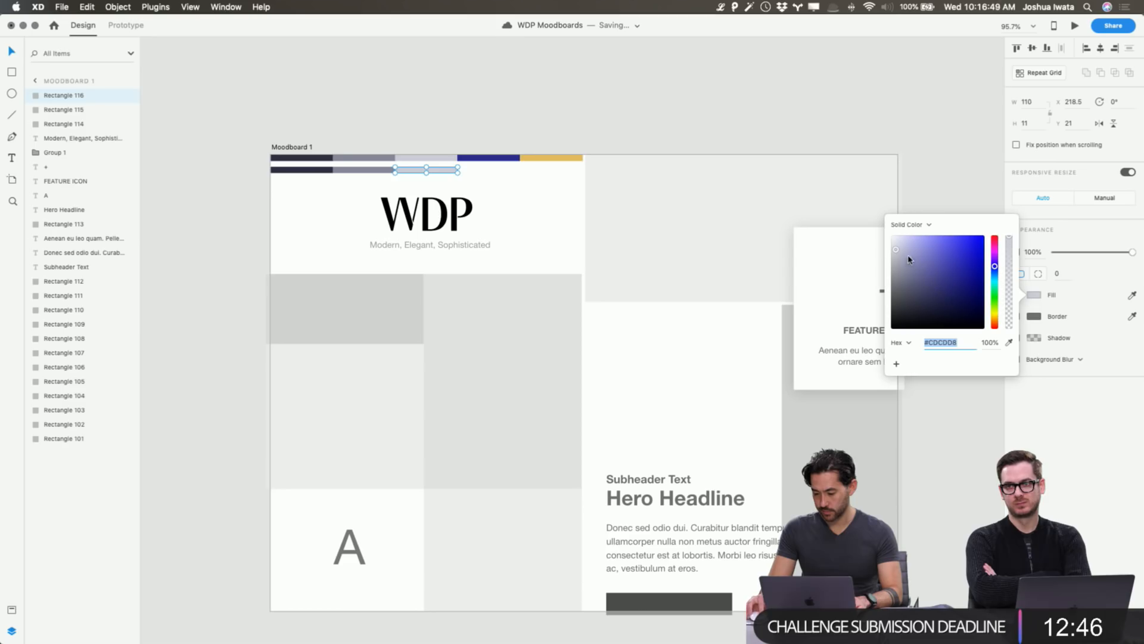
type("dddddd")
key("Return")
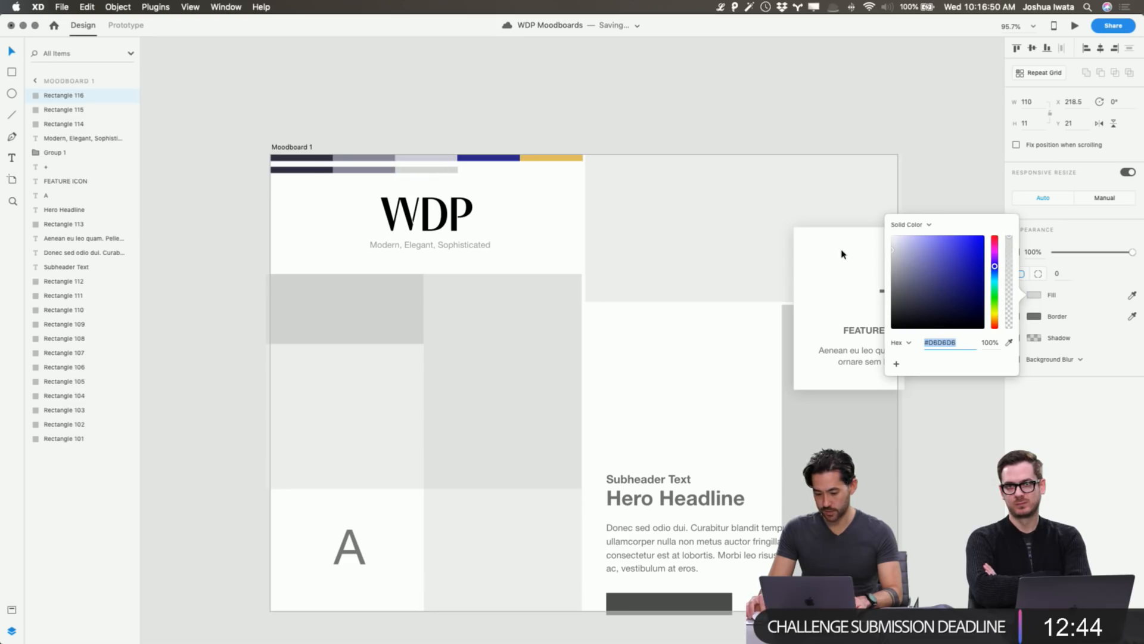
left_click(567, 98)
left_click(371, 171)
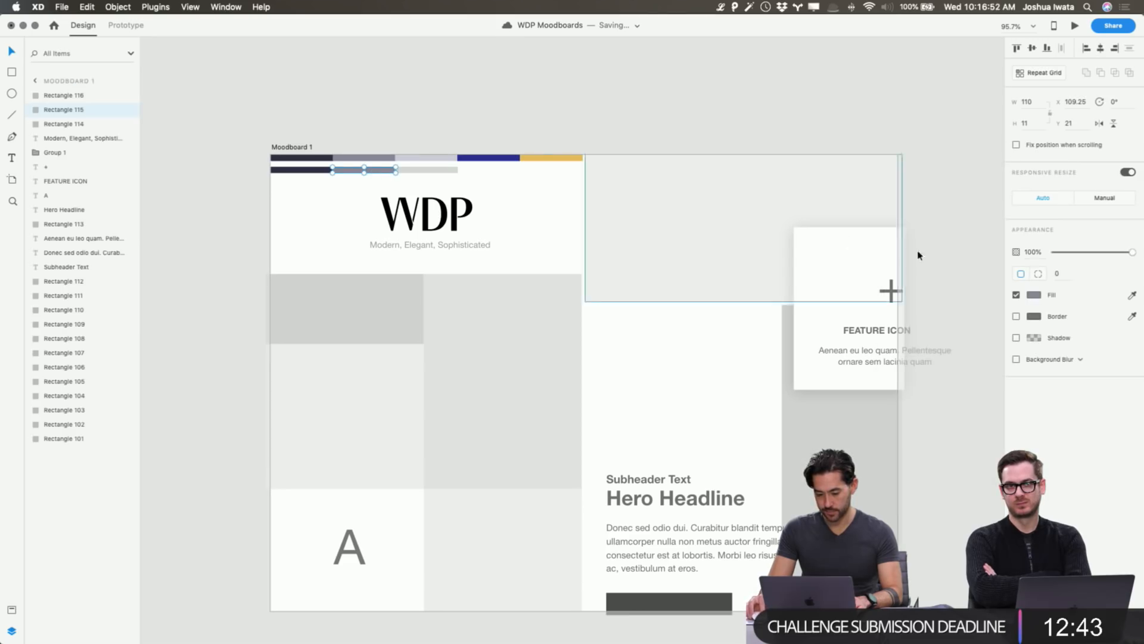
left_click(1034, 298)
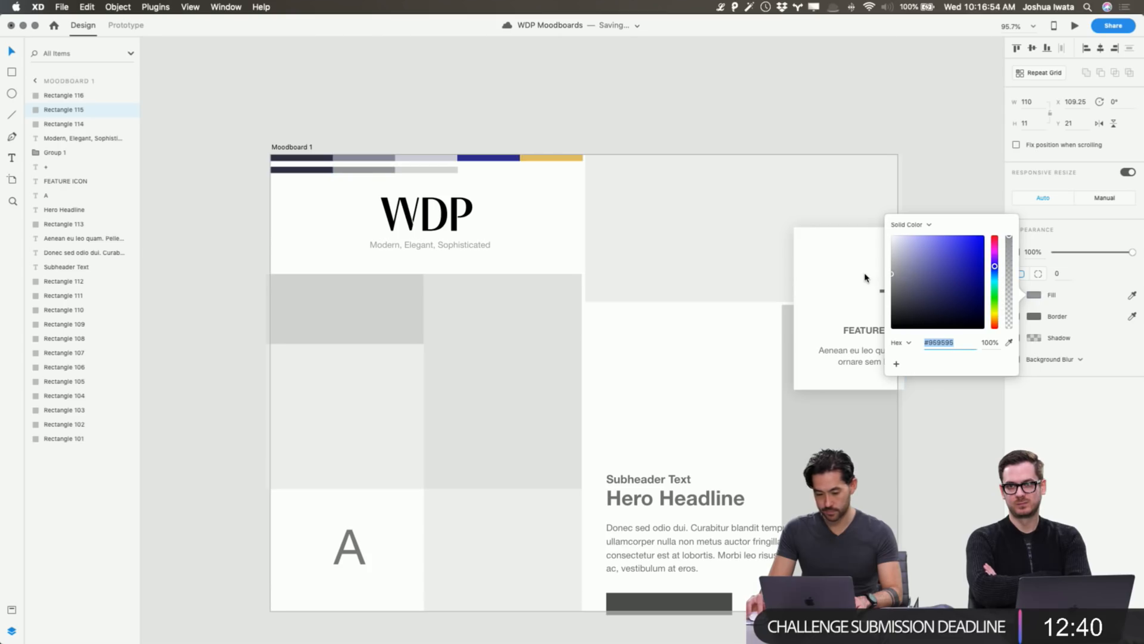
left_click(567, 105)
left_click(320, 171)
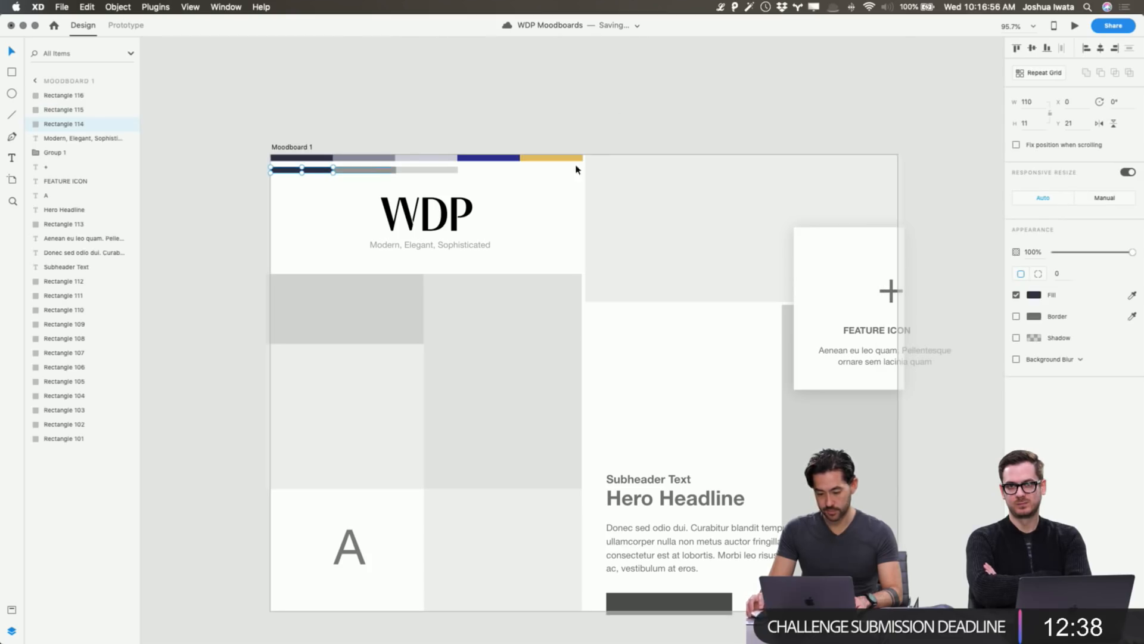
left_click(1034, 296)
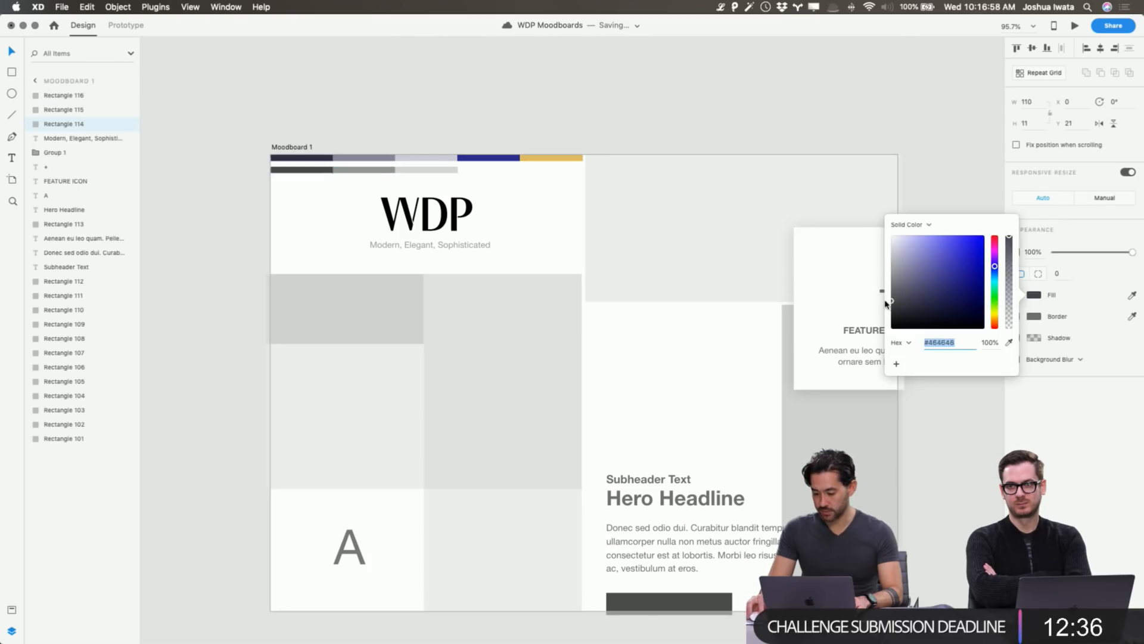
left_click(555, 117)
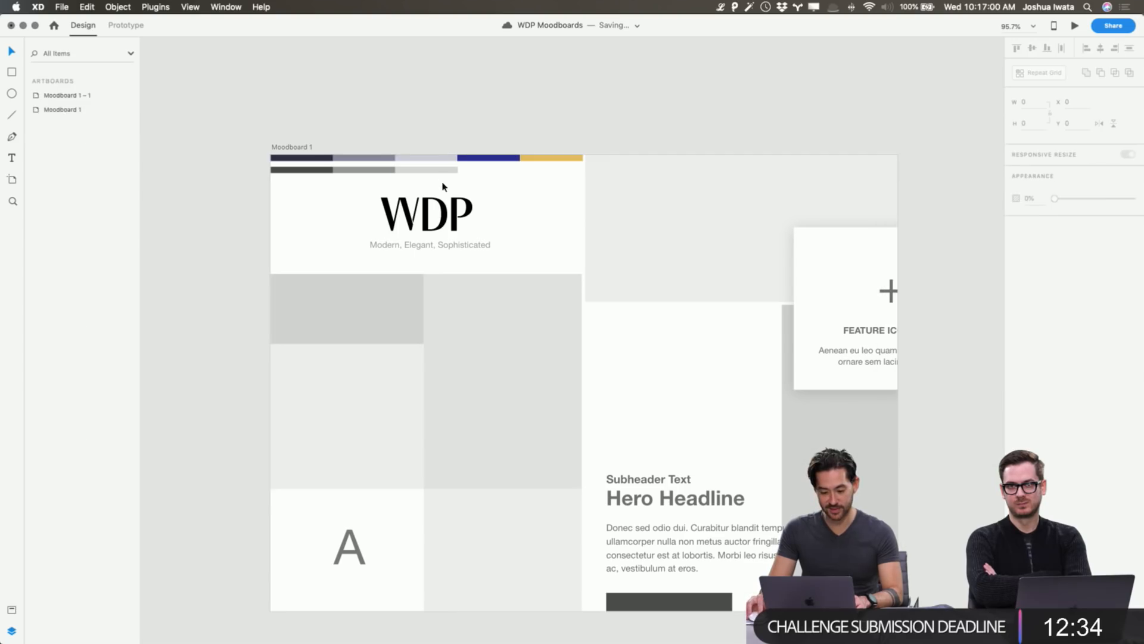
left_click_drag(460, 189, 327, 164)
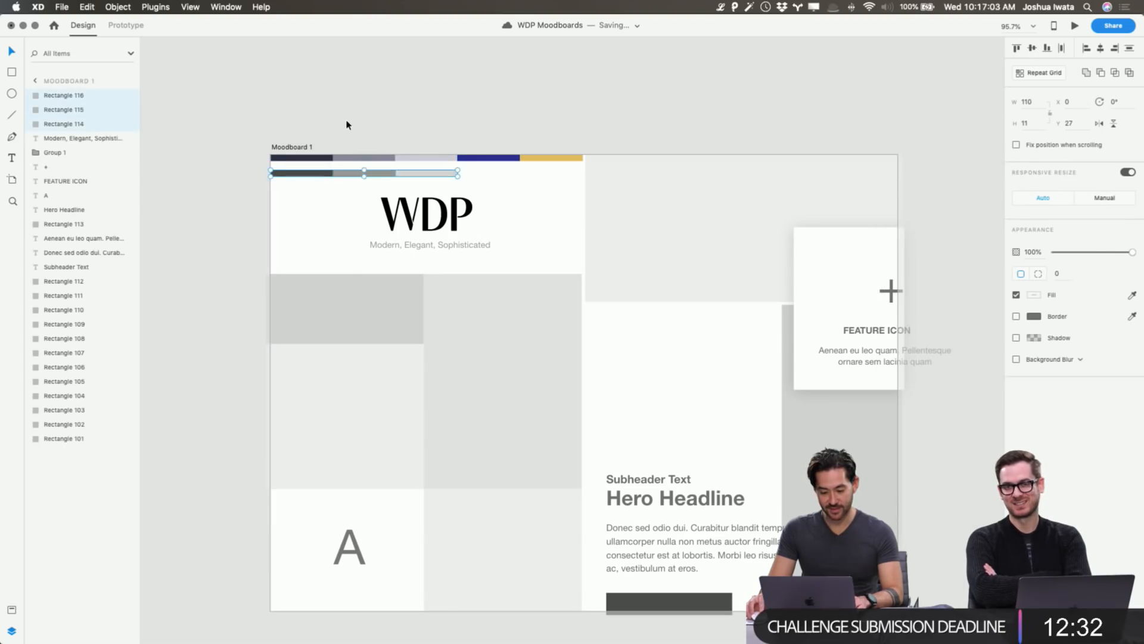
left_click(346, 124)
left_click(430, 174)
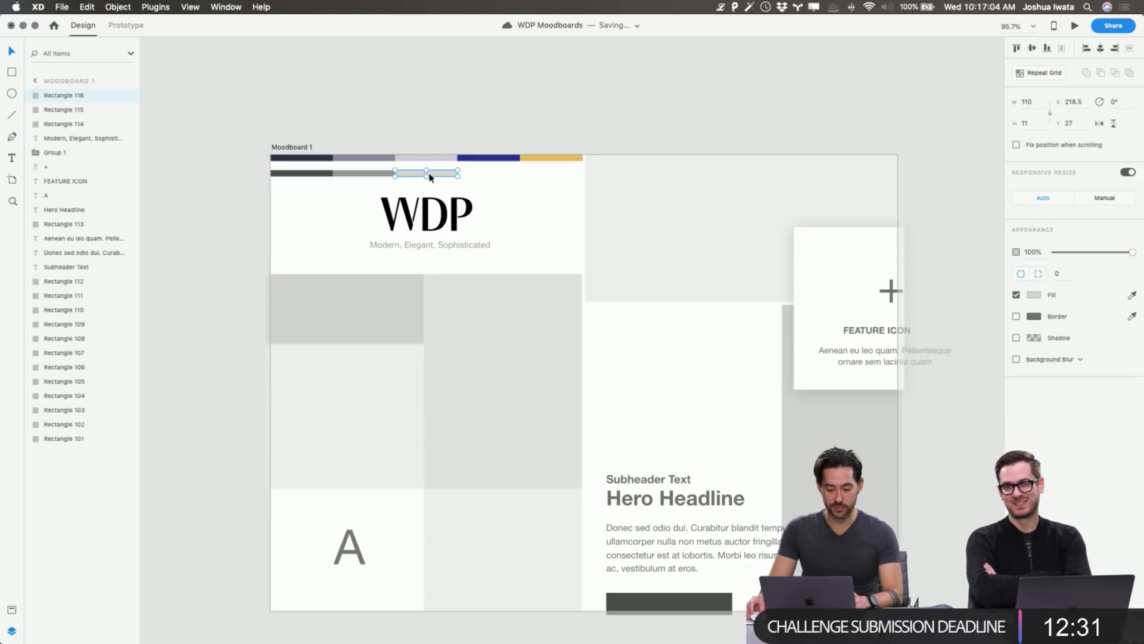
left_click(444, 143)
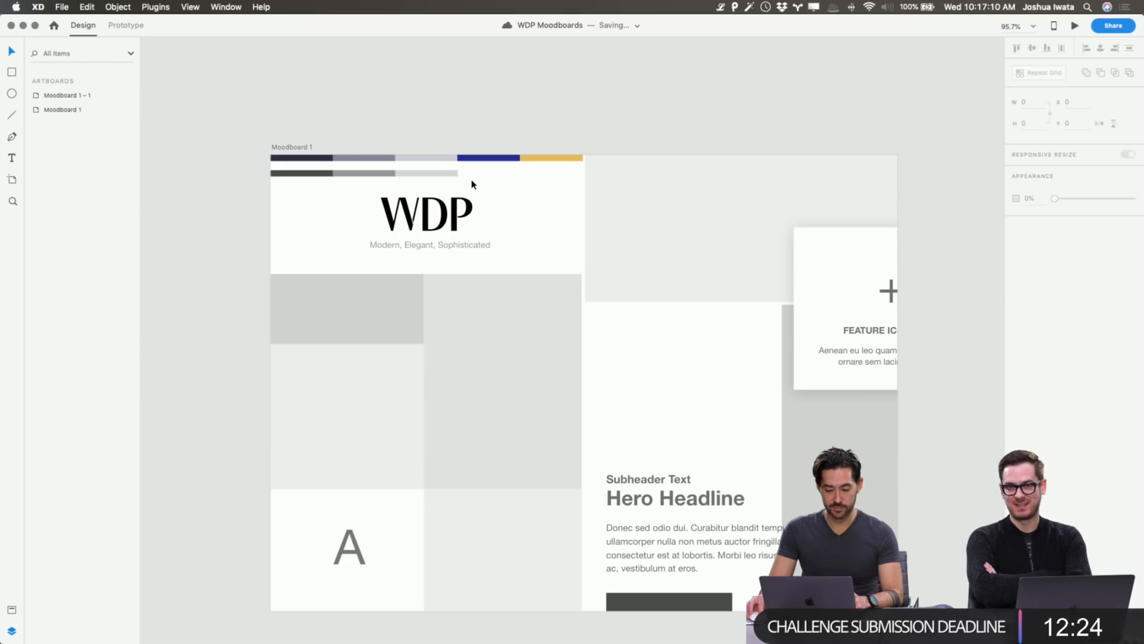
left_click_drag(471, 182, 243, 171)
key("Delete")
Check that only the single five-colour palette bar remains, then switch to Finder.
left_click(358, 109)
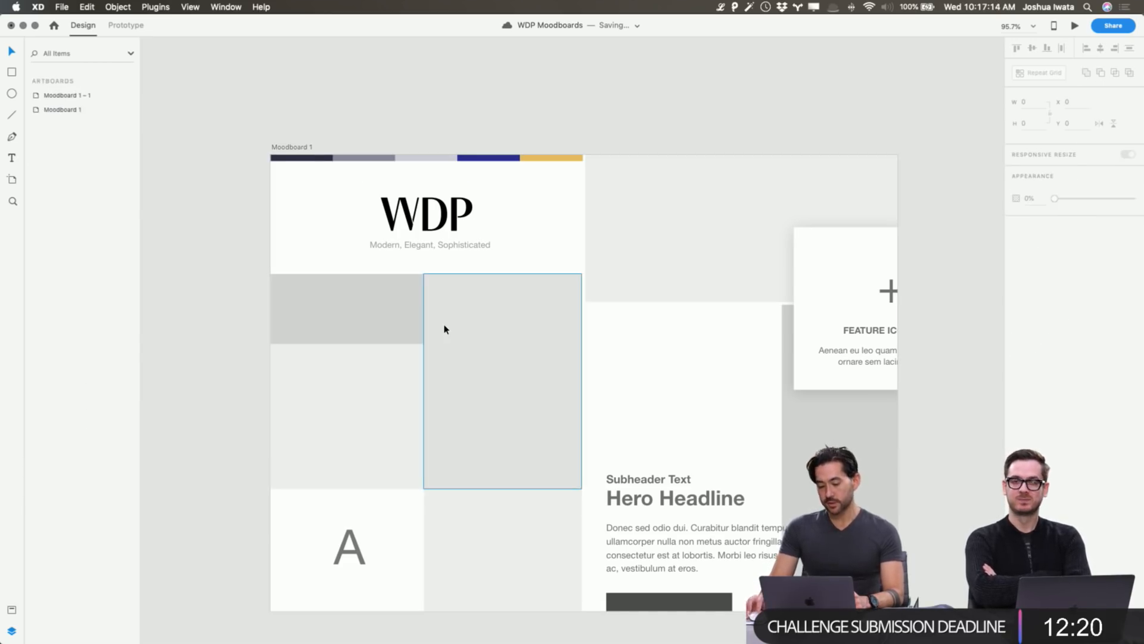
scroll(477, 314, "down", 3)
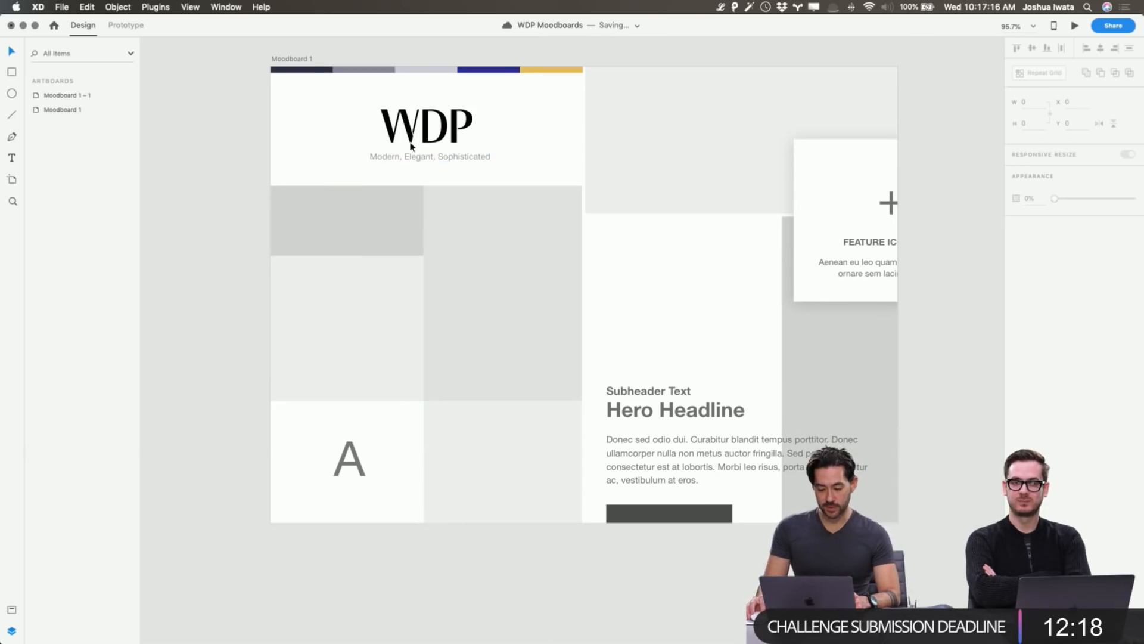
scroll(395, 159, "up", 1)
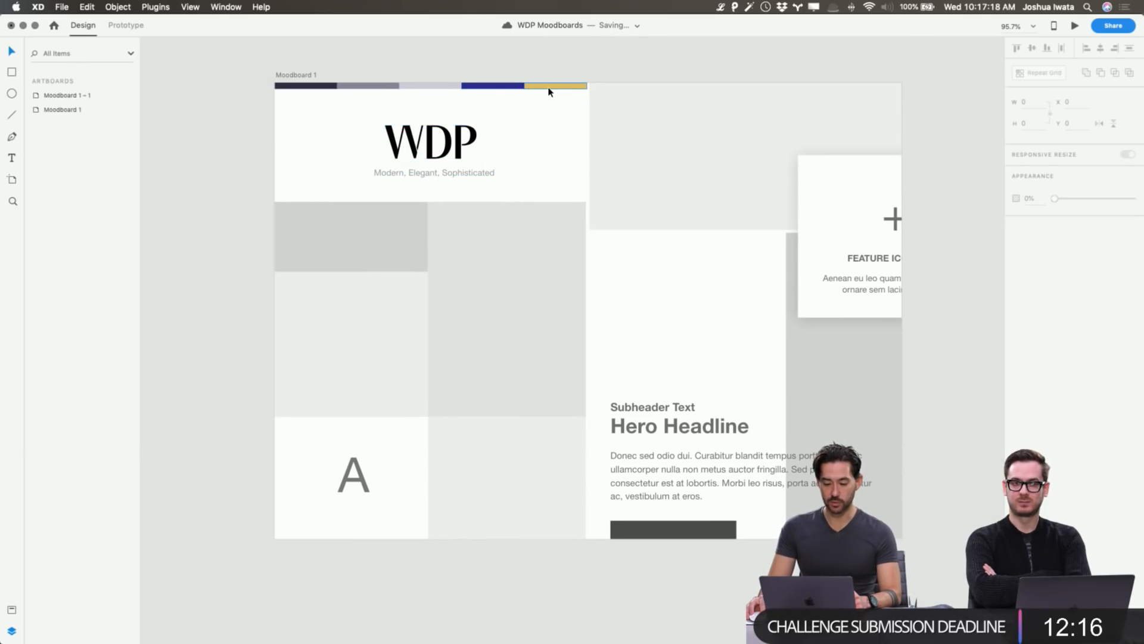
left_click(482, 86)
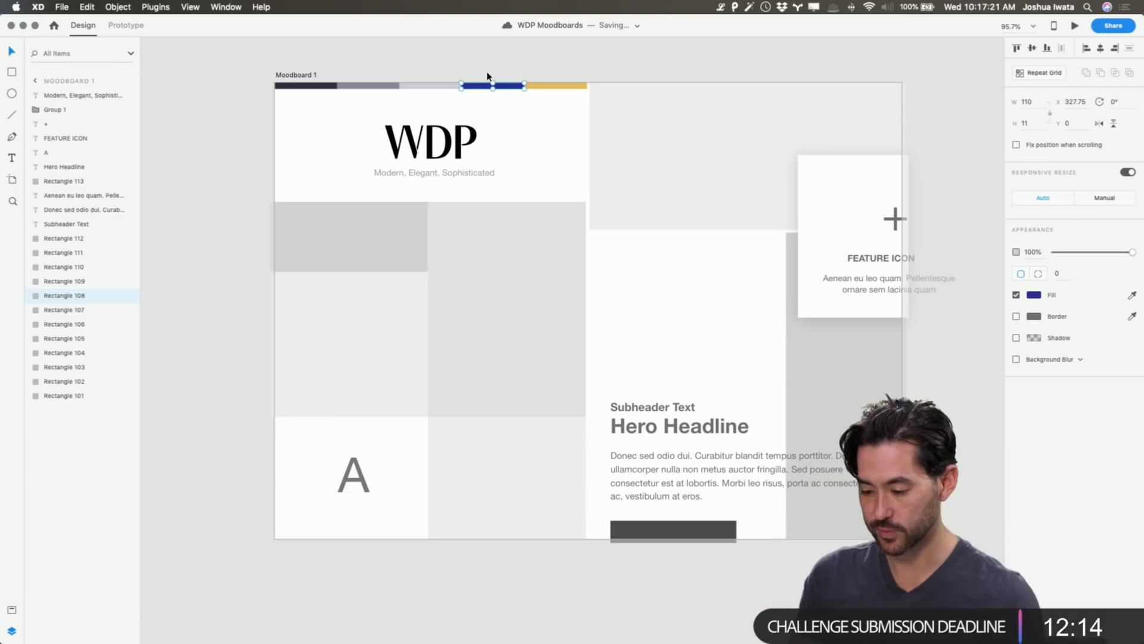
left_click(488, 71)
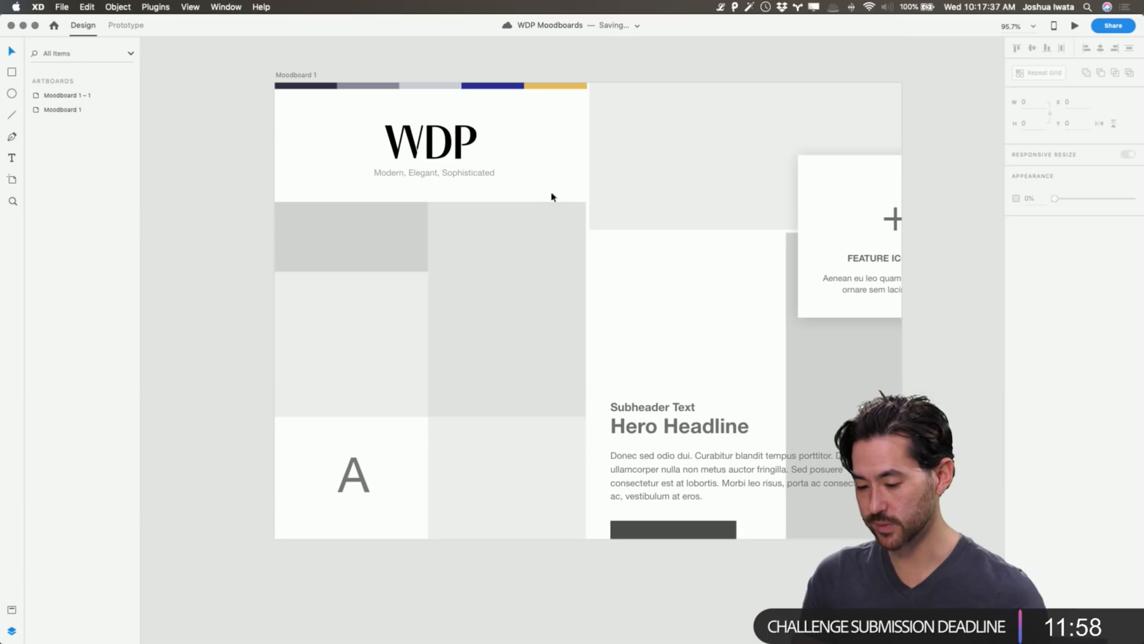
key("super+Tab")
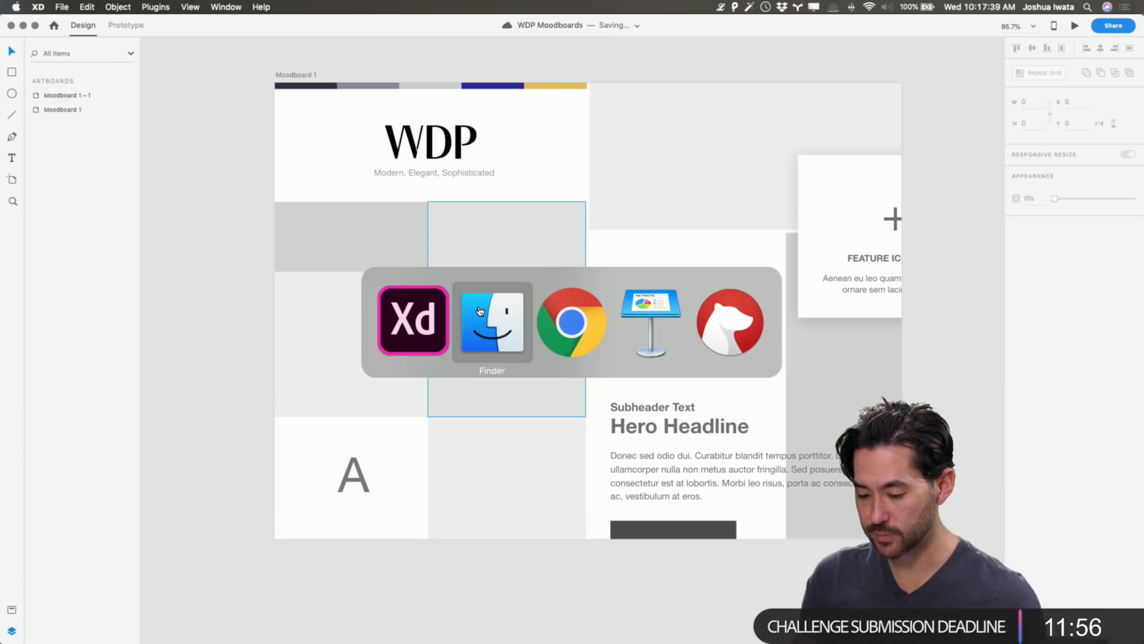
Open WDP > Photos > *General Use and show it in an enlarged Gallery view.
left_click_drag(327, 257, 838, 216)
left_click(594, 321)
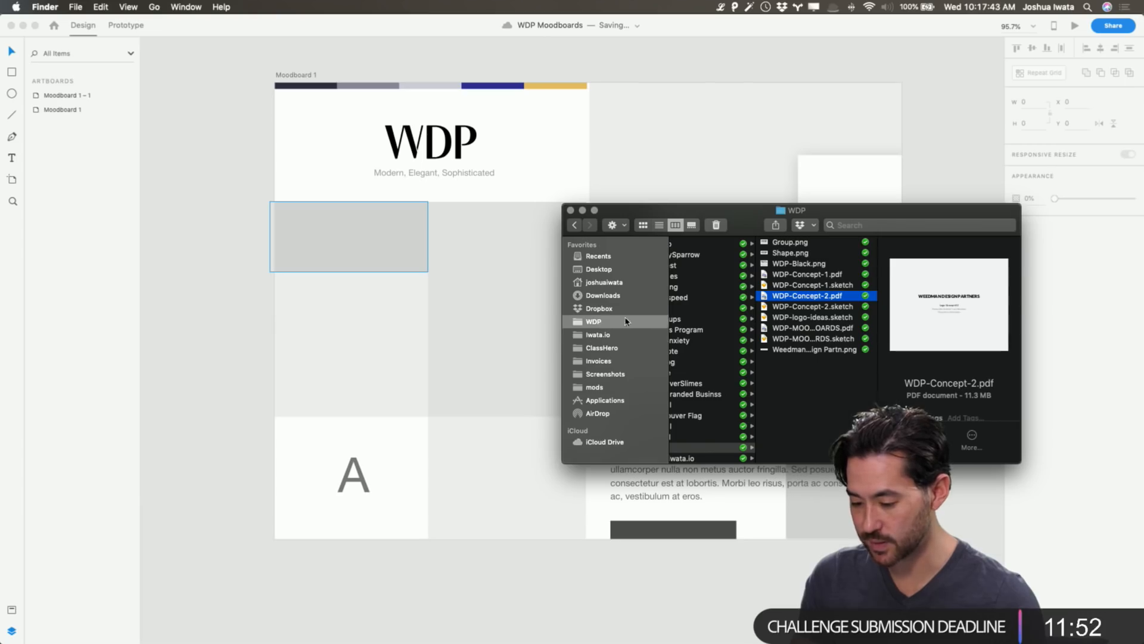
left_click(710, 257)
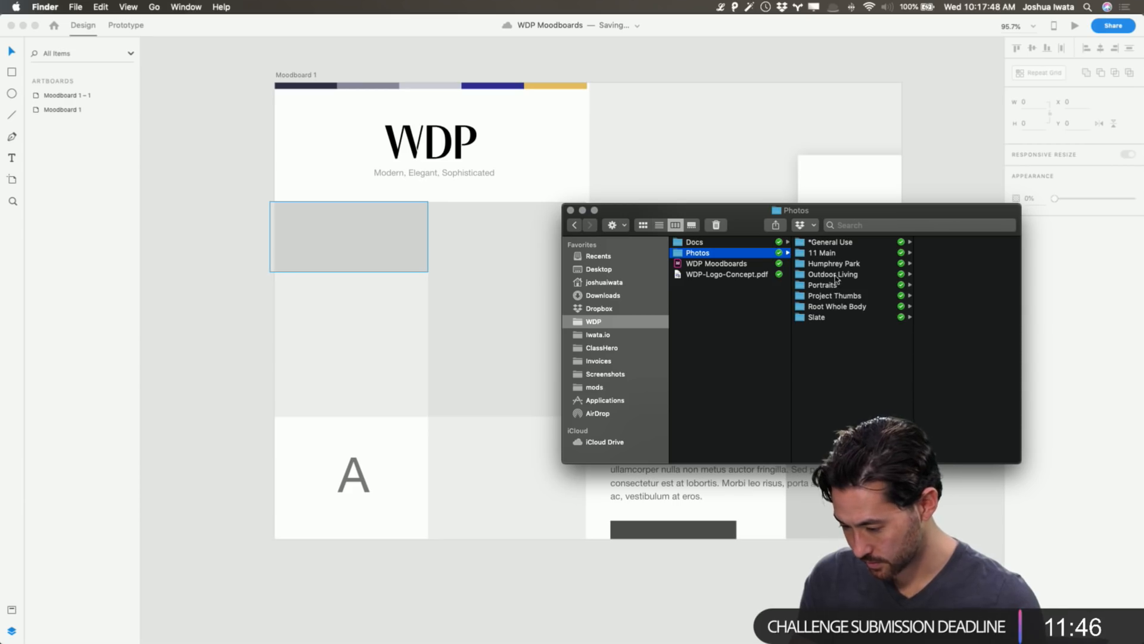
left_click(836, 243)
left_click(643, 225)
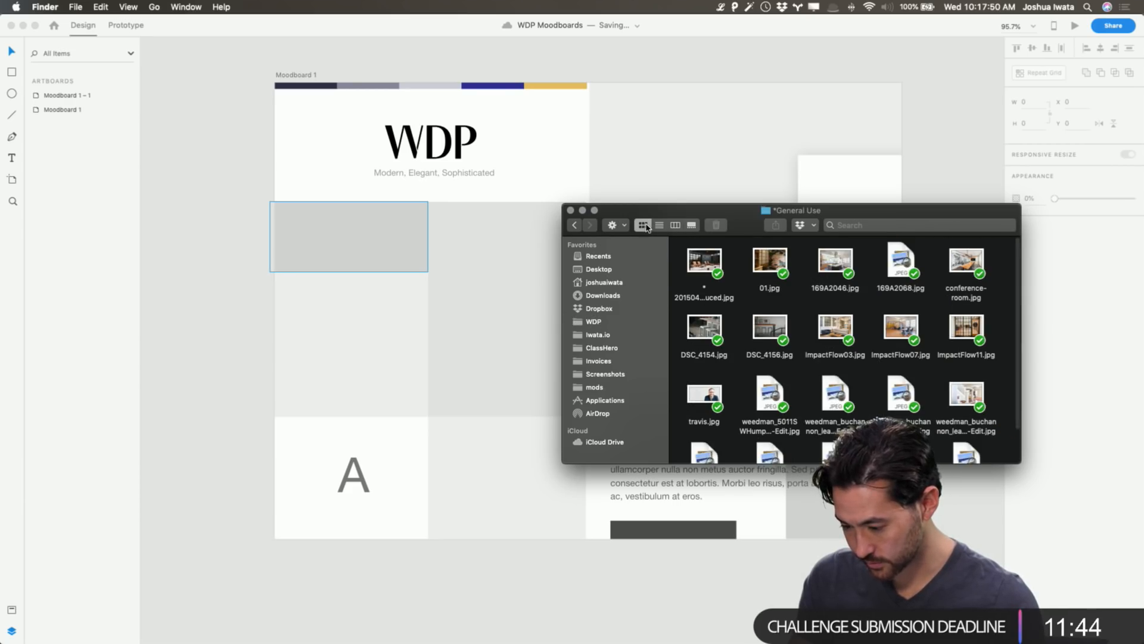
left_click_drag(733, 222, 676, 195)
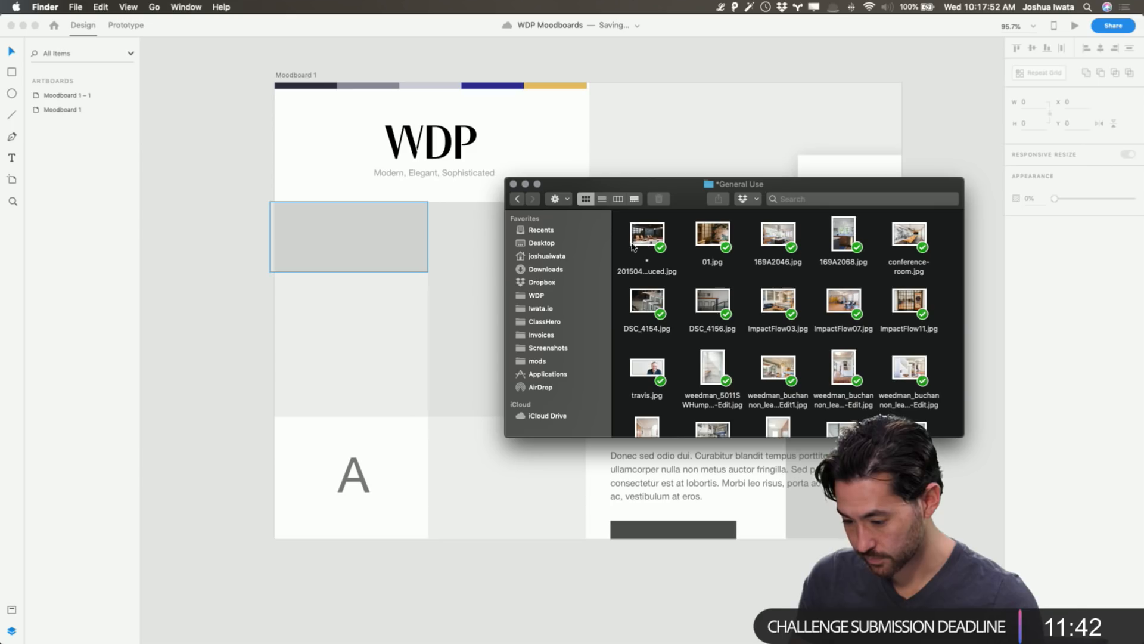
left_click(633, 247)
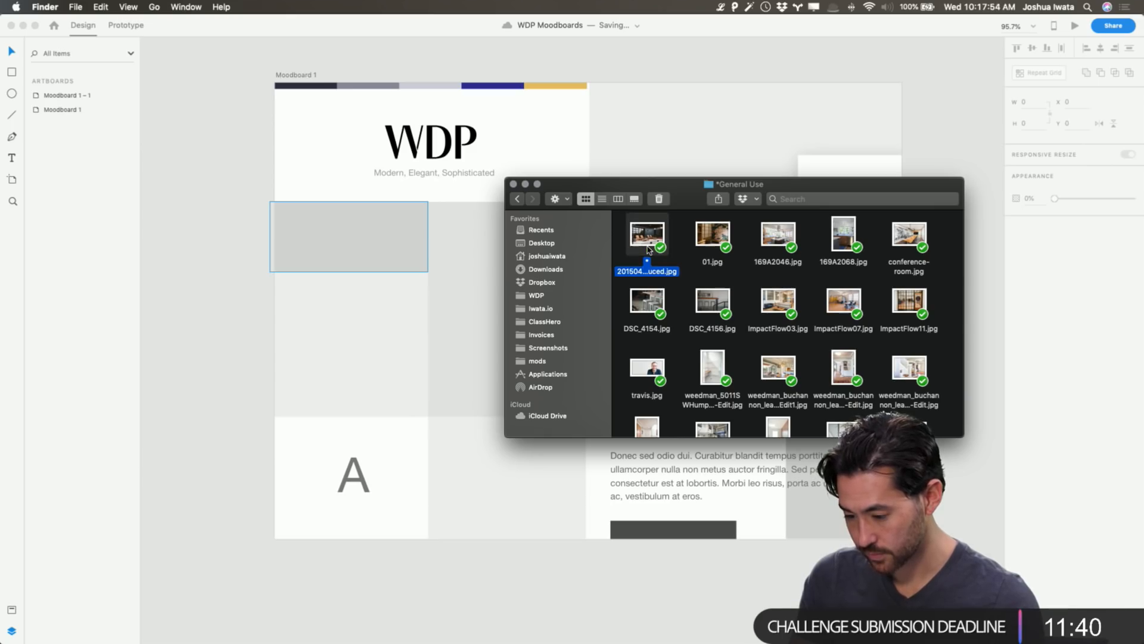
left_click(602, 199)
key("Down")
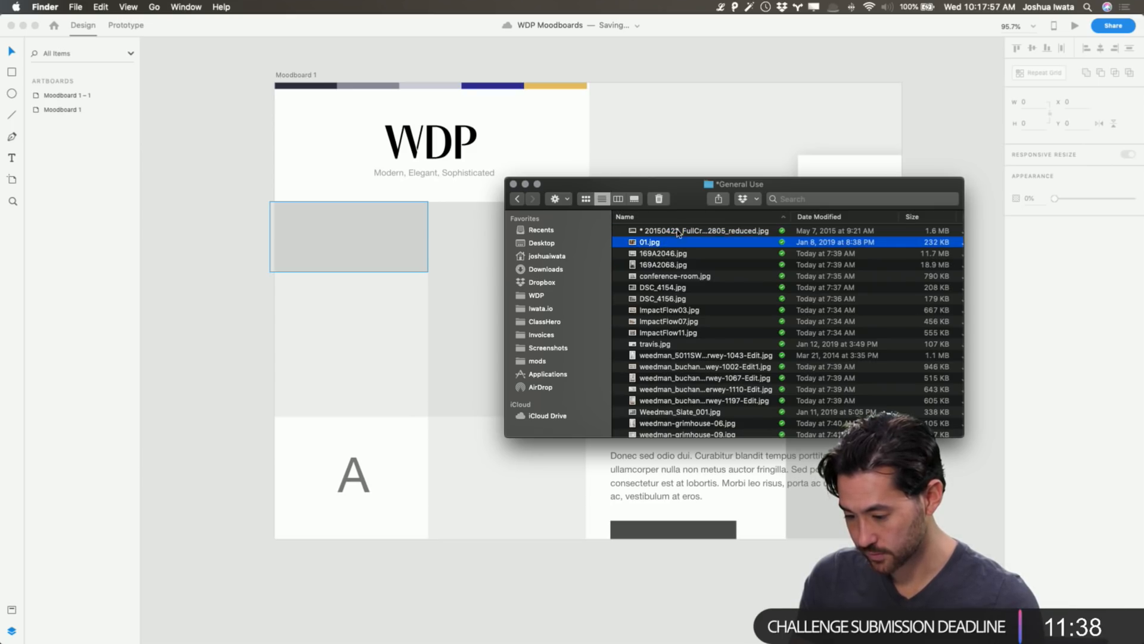
left_click(618, 200)
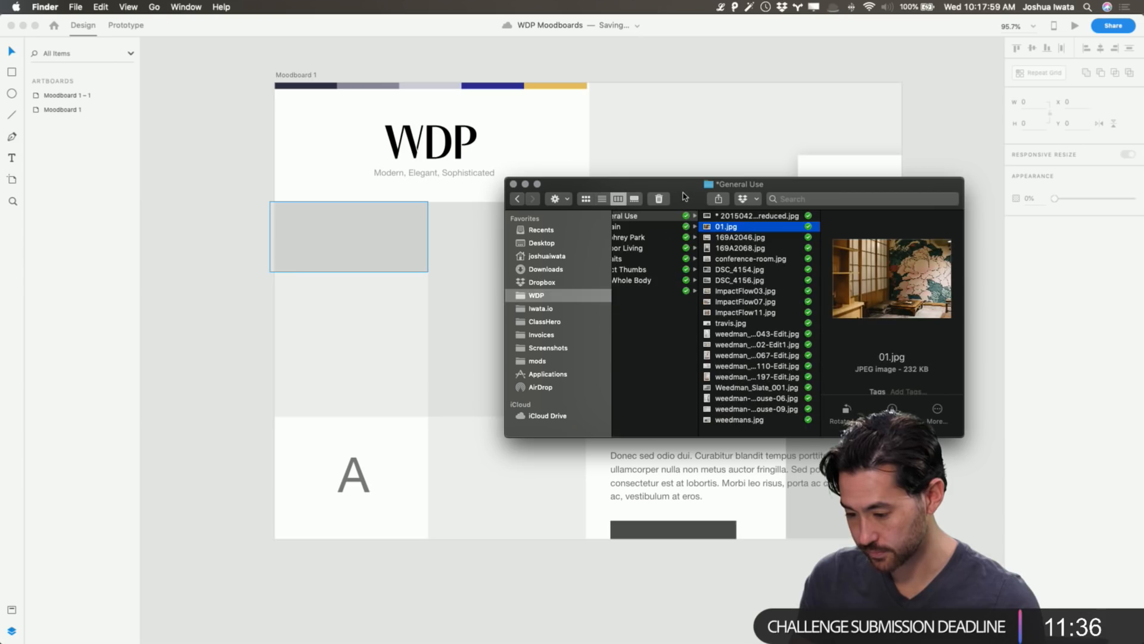
left_click_drag(684, 196, 478, 147)
left_click(428, 150)
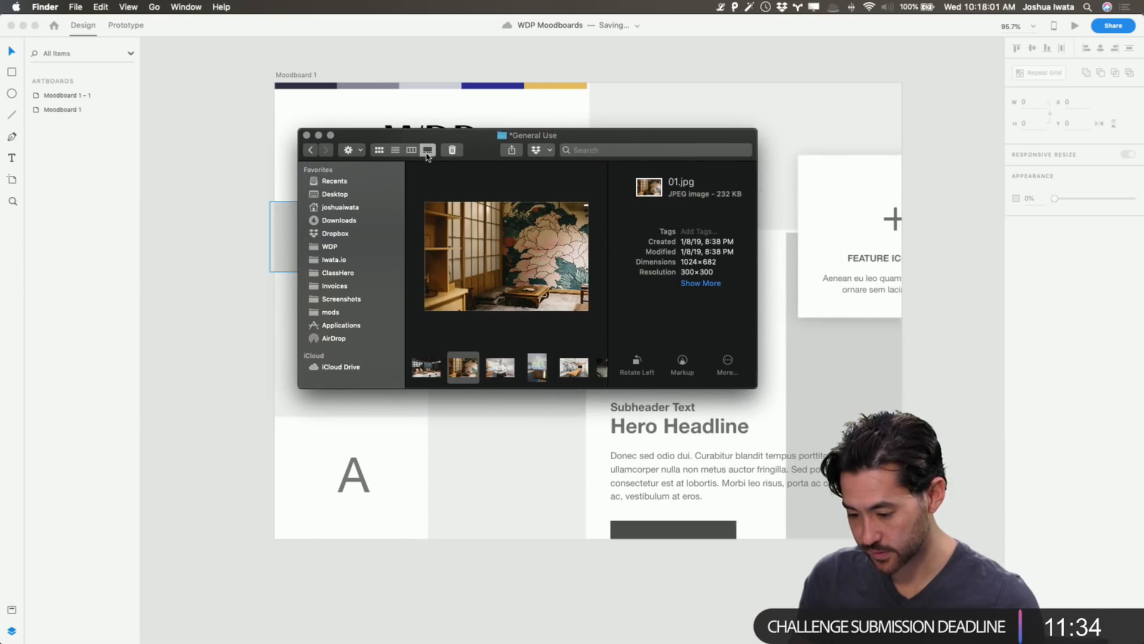
left_click_drag(757, 388, 1010, 601)
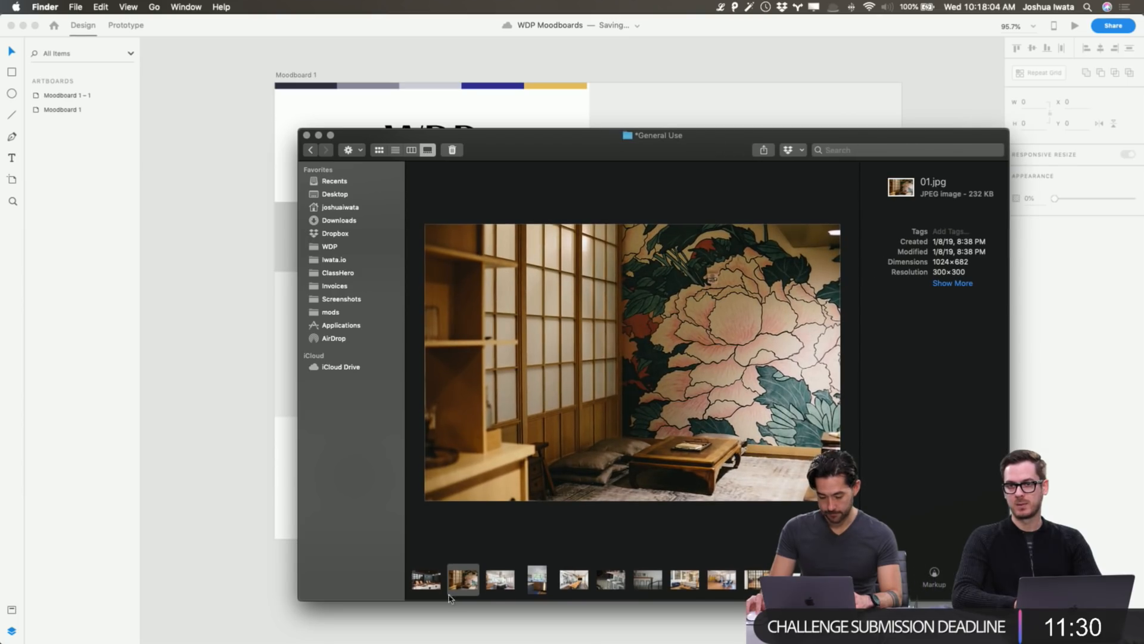
Browse the interior photos from 01.jpg past the shower and dining room to the staircase shots.
left_click(429, 587)
key("Right")
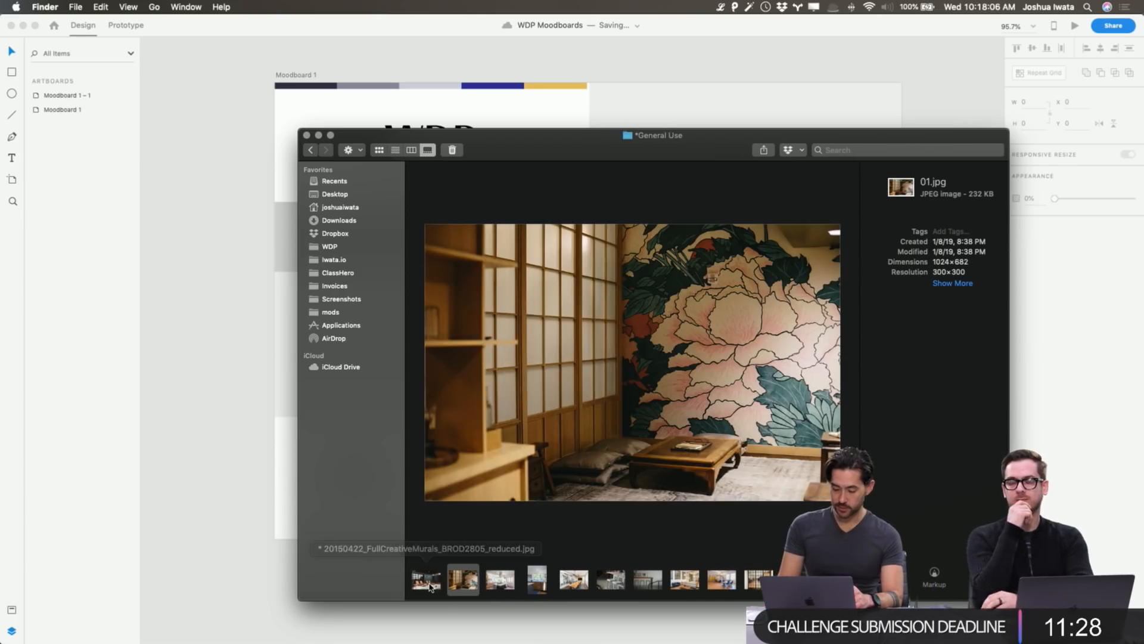
key("Right")
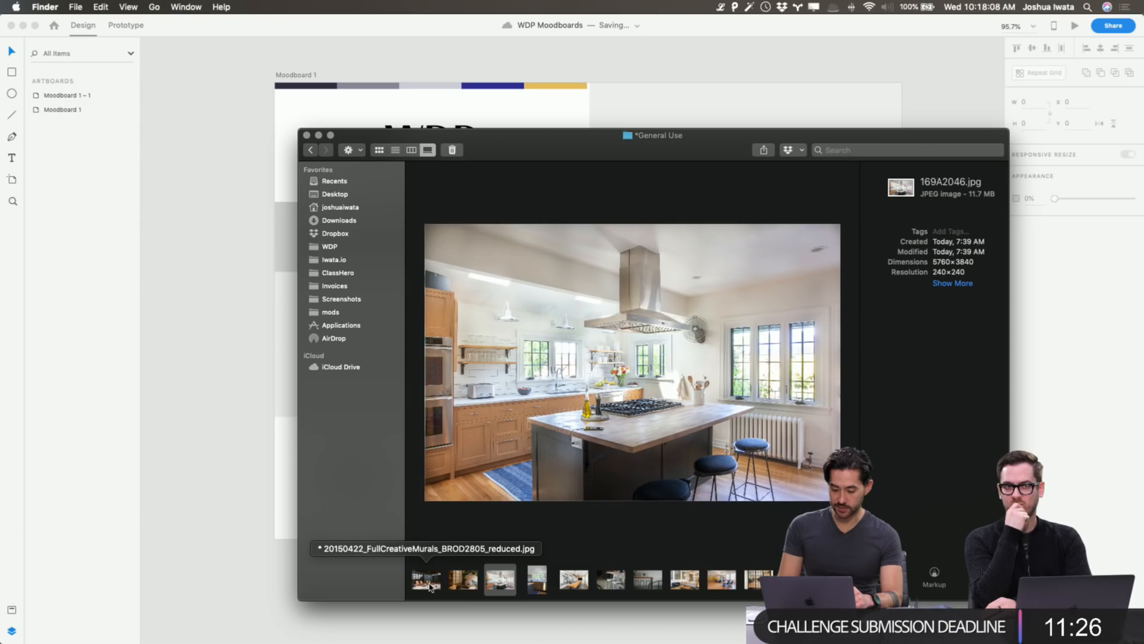
key("Right")
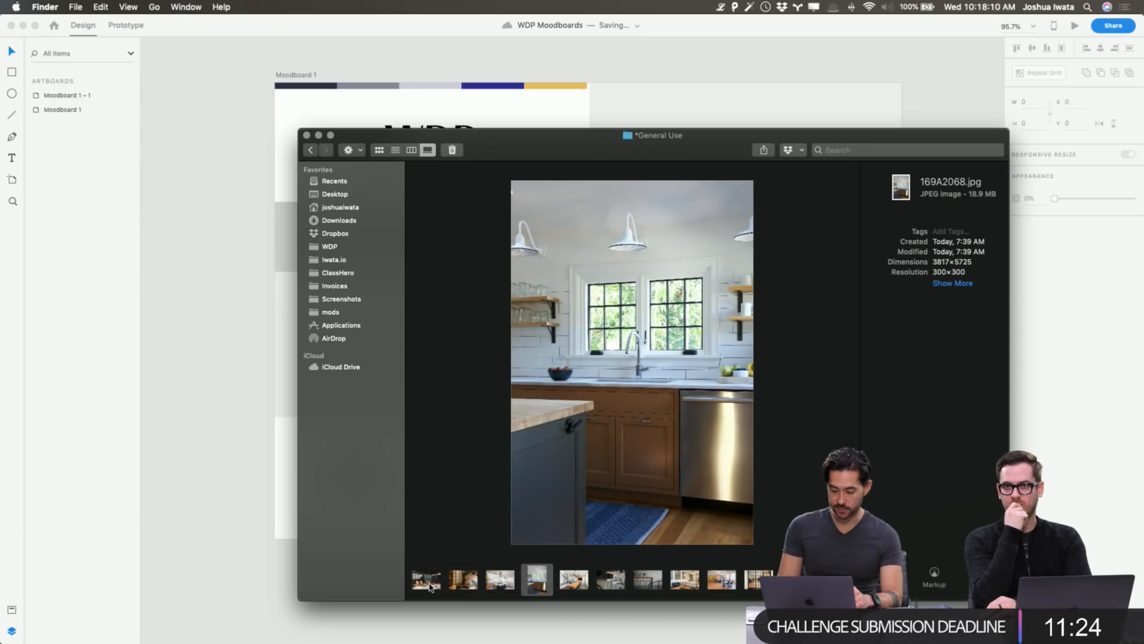
key("Right")
key("Right")
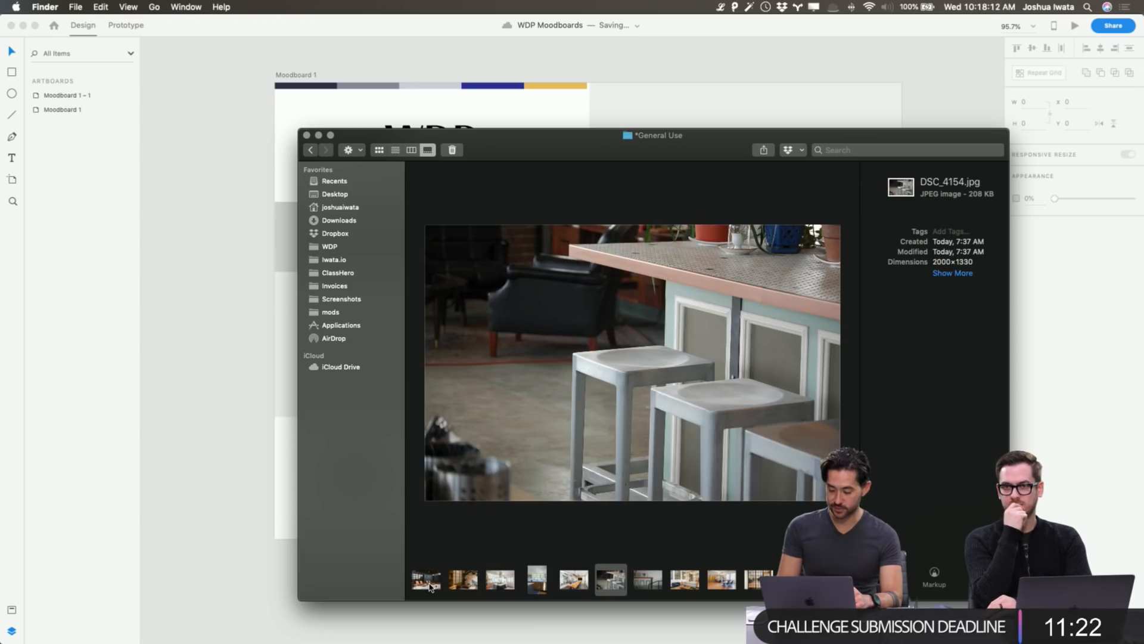
key("Right")
key("Right")
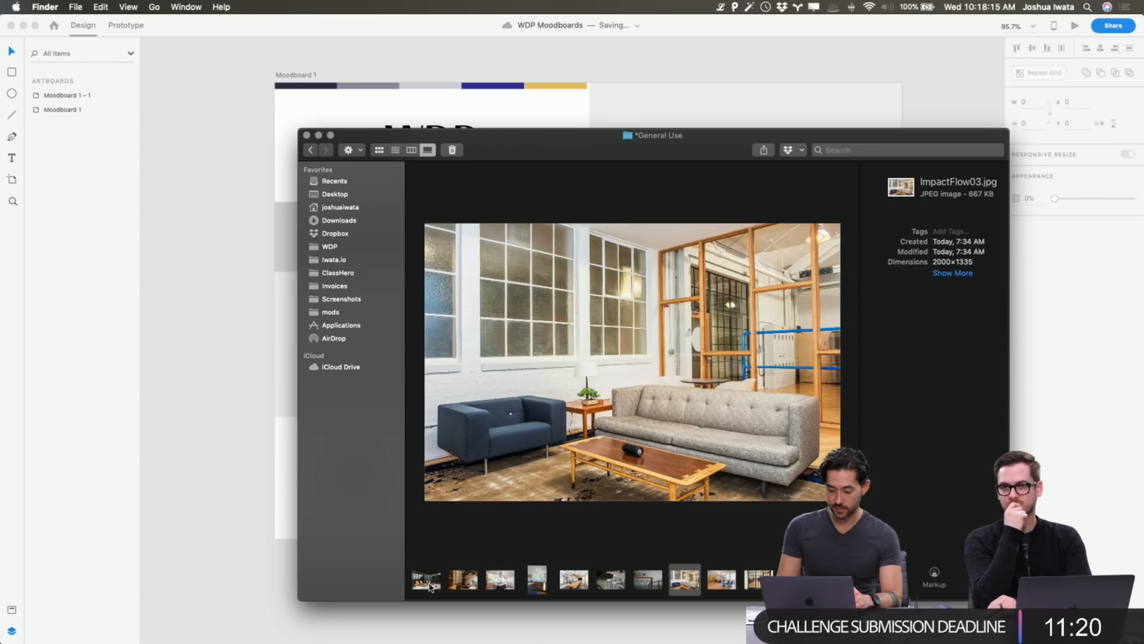
key("Right")
key("Left")
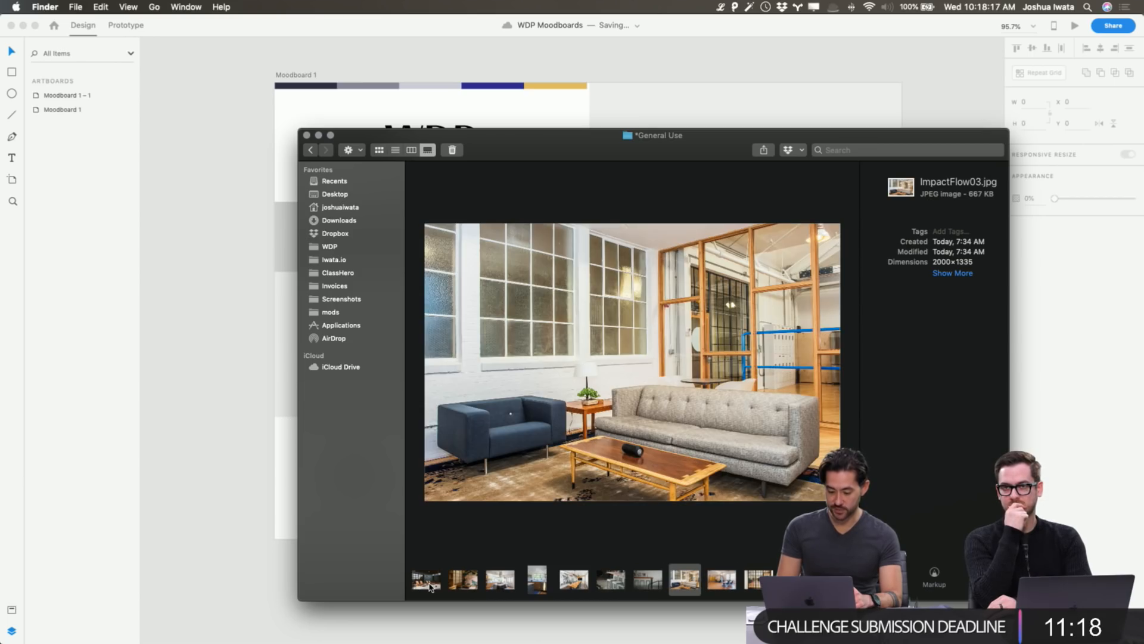
key("Right")
key("Right")
key("Right")
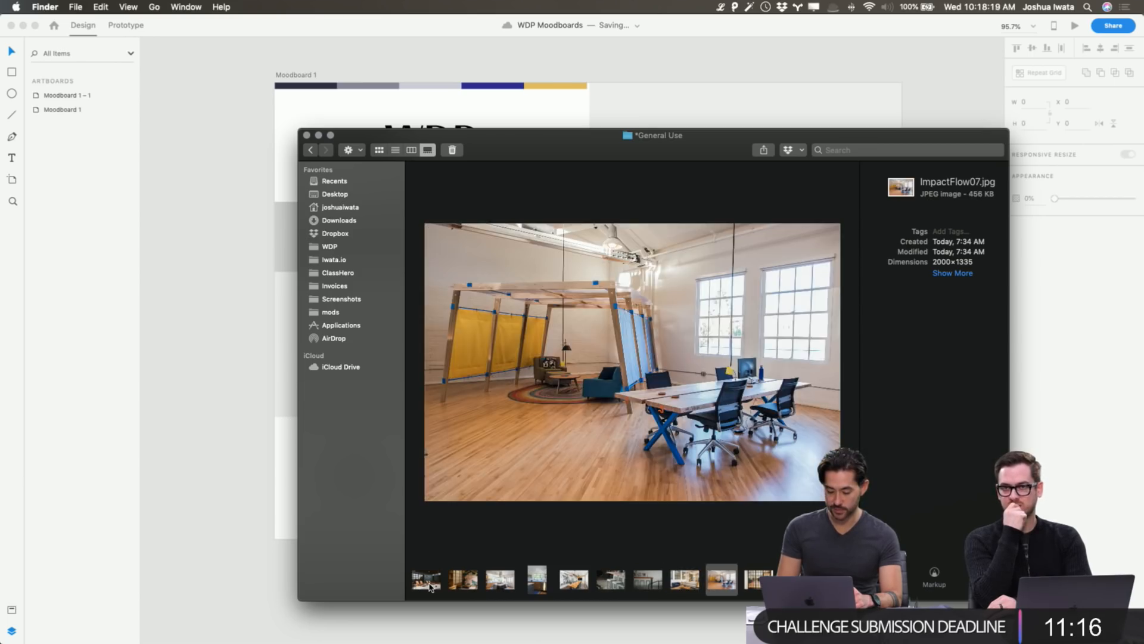
key("Right")
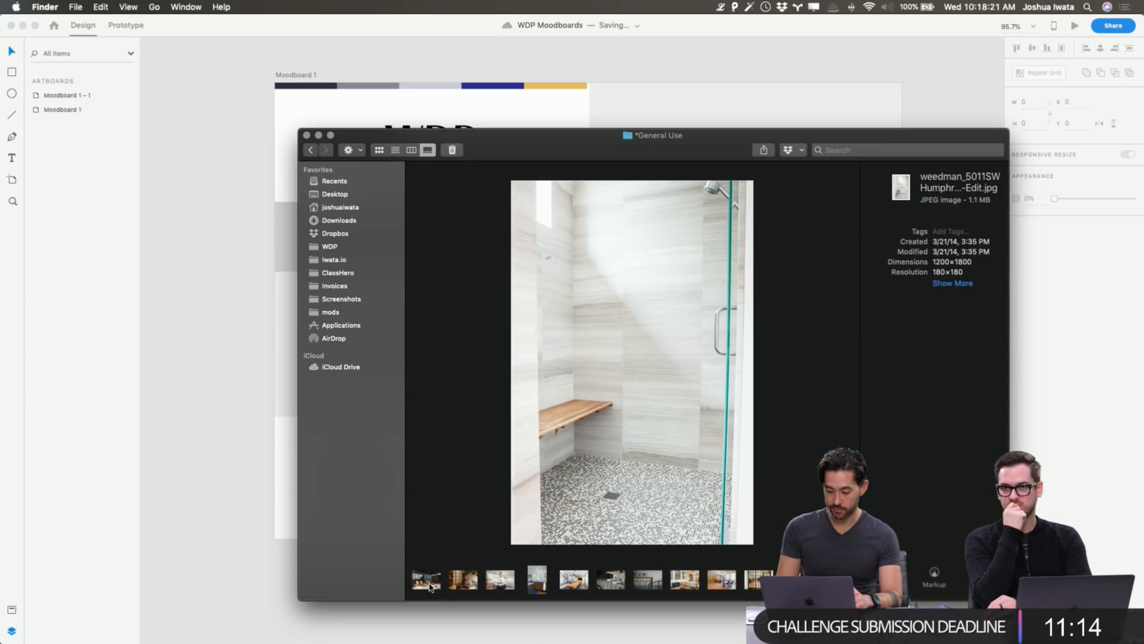
key("Right")
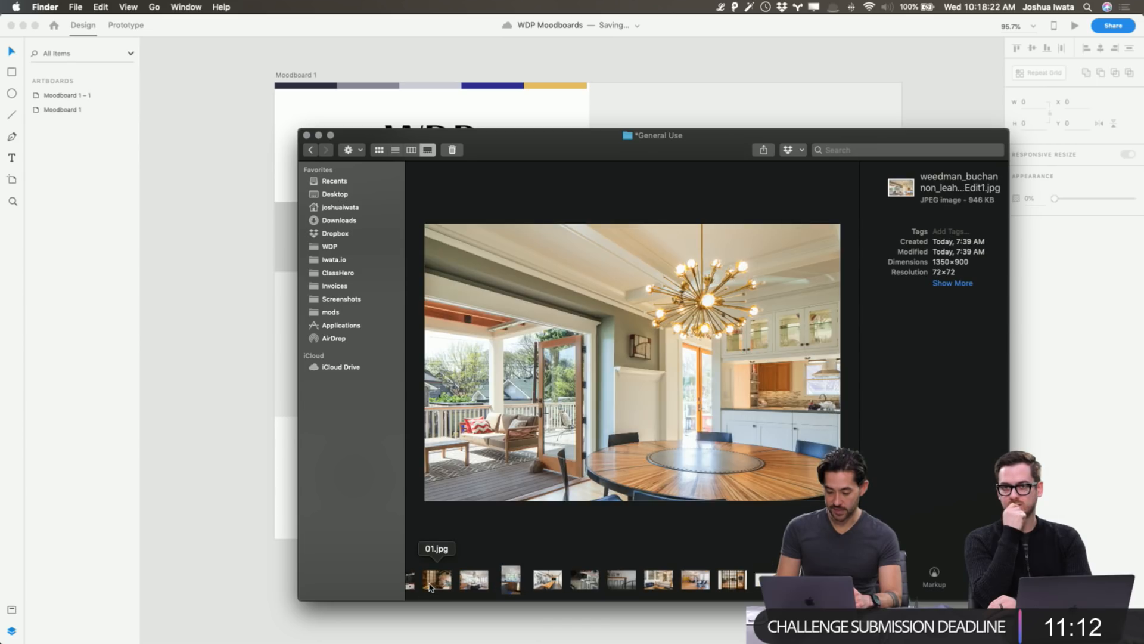
key("Right")
key("Right")
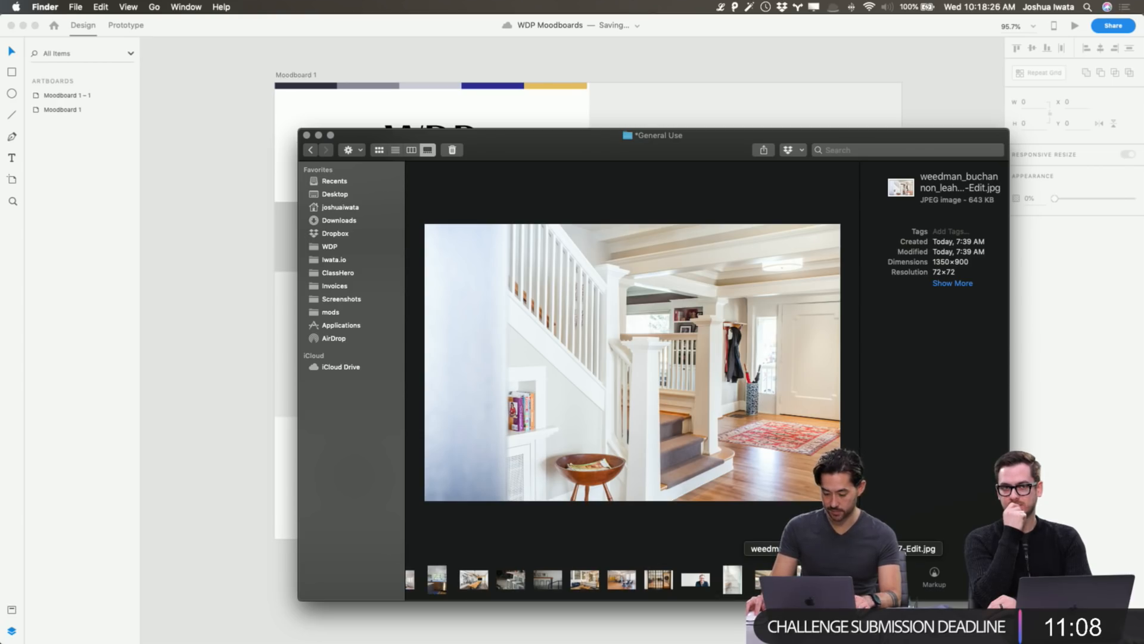
key("super+Tab")
Place the staircase photo into the left grid cell.
left_click_drag(401, 310, 371, 342)
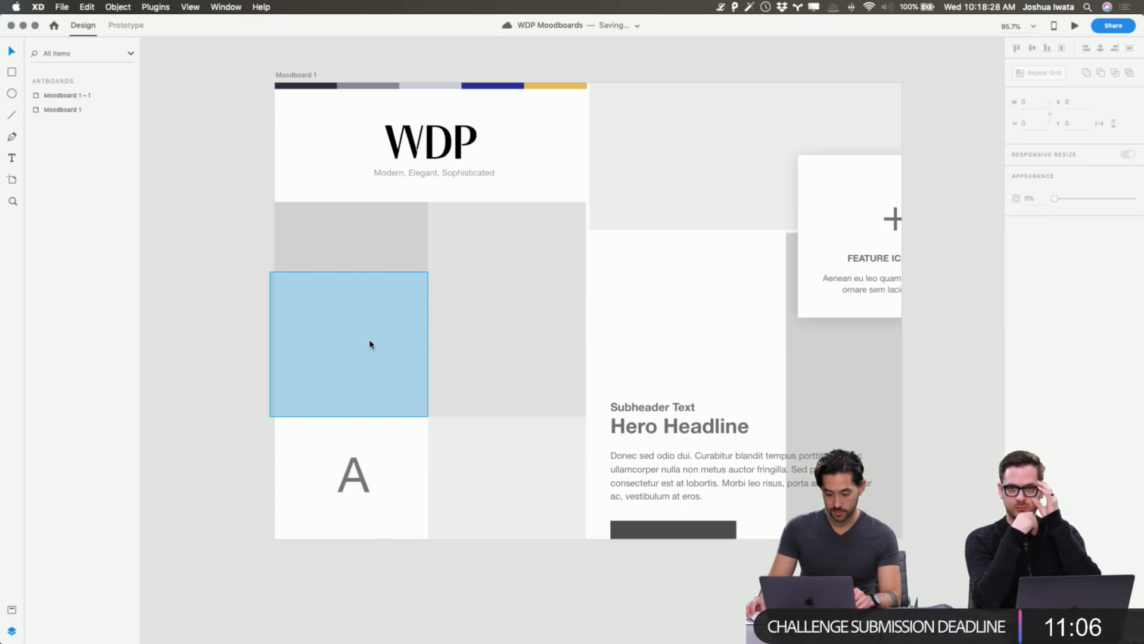
double_click(370, 342)
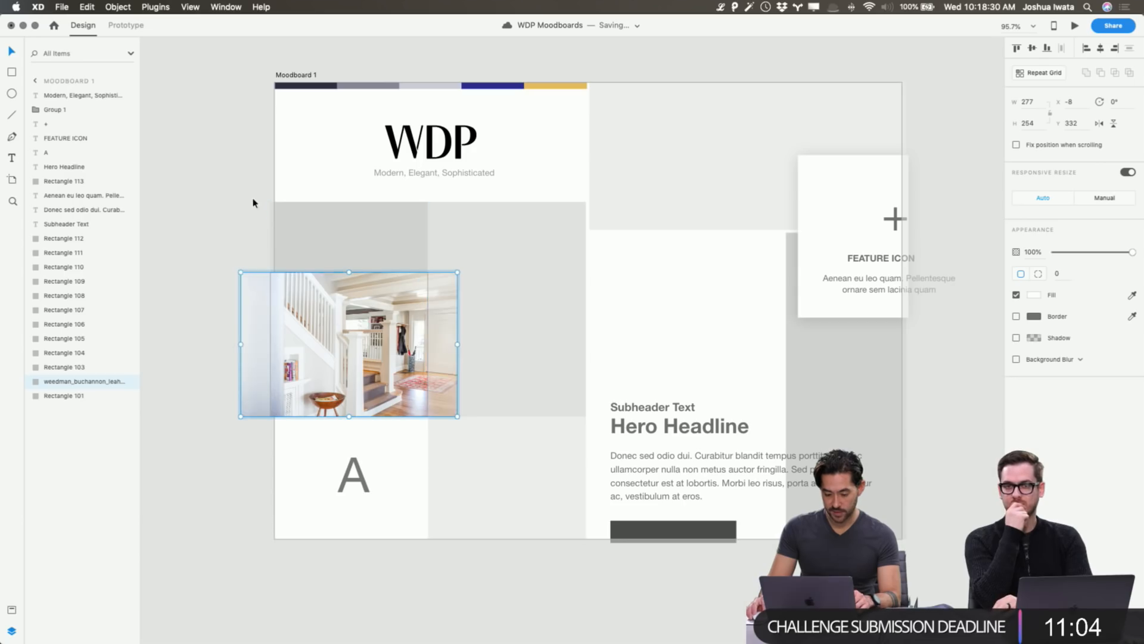
left_click(239, 207)
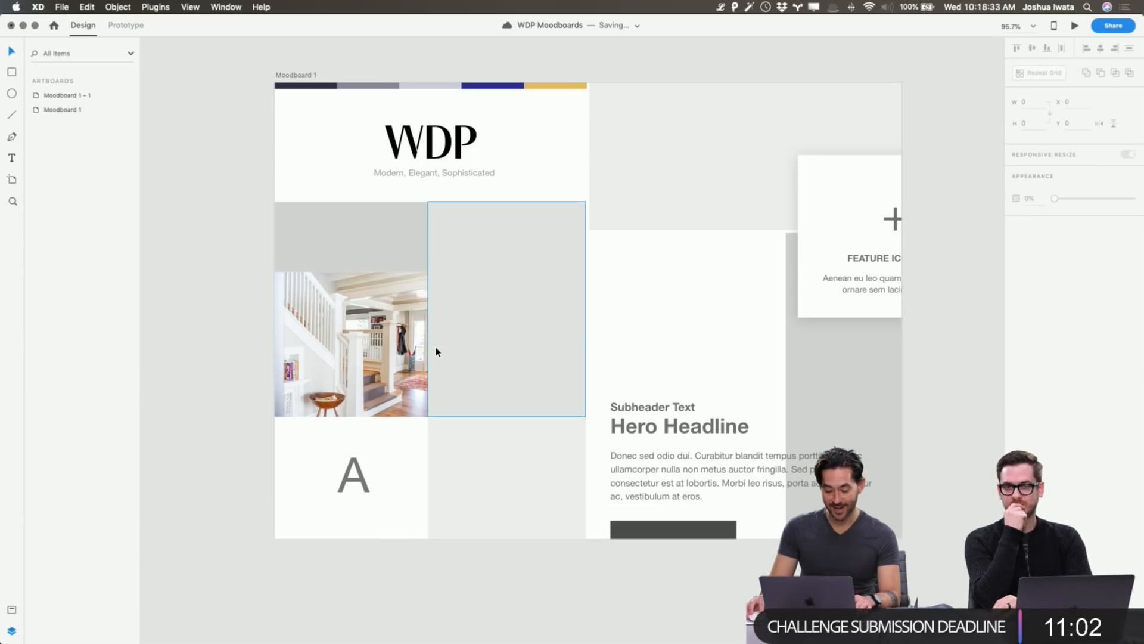
key("super+Tab")
key("super+Tab")
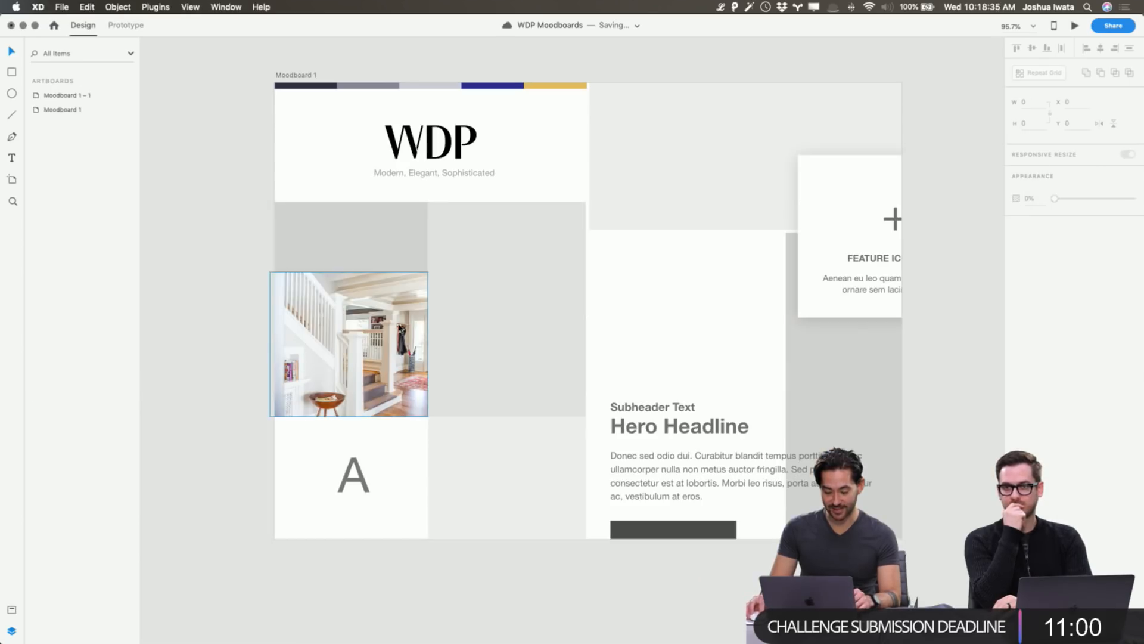
Scale up the staircase photo inside its cell and shift it left and down for a tighter crop.
double_click(399, 324)
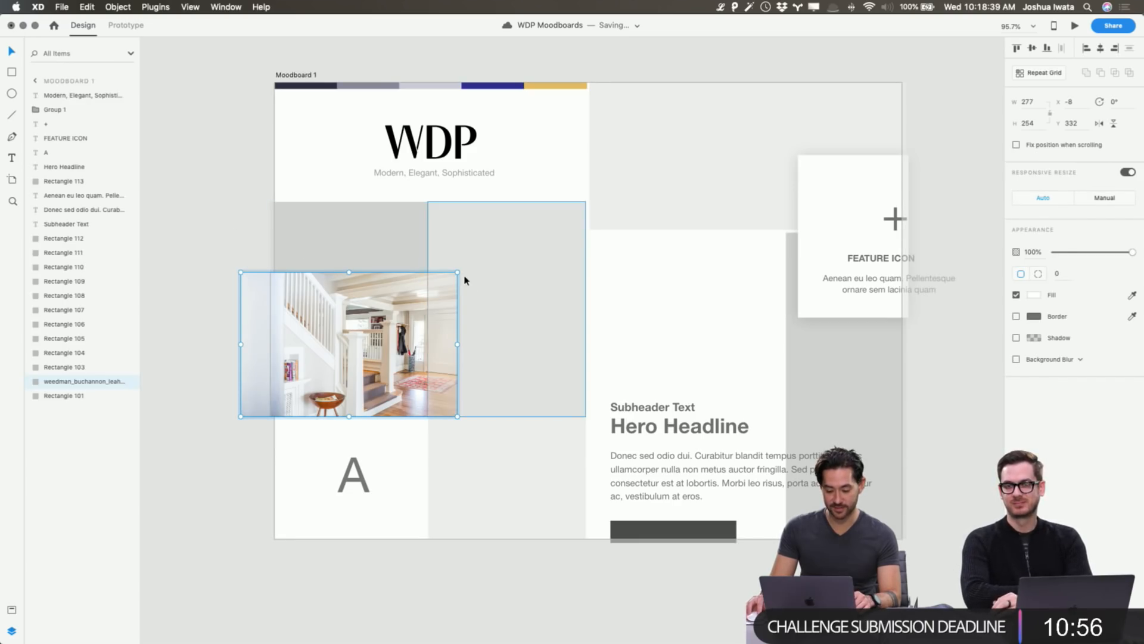
left_click_drag(458, 272, 557, 206)
left_click_drag(402, 320, 379, 332)
left_click(618, 184)
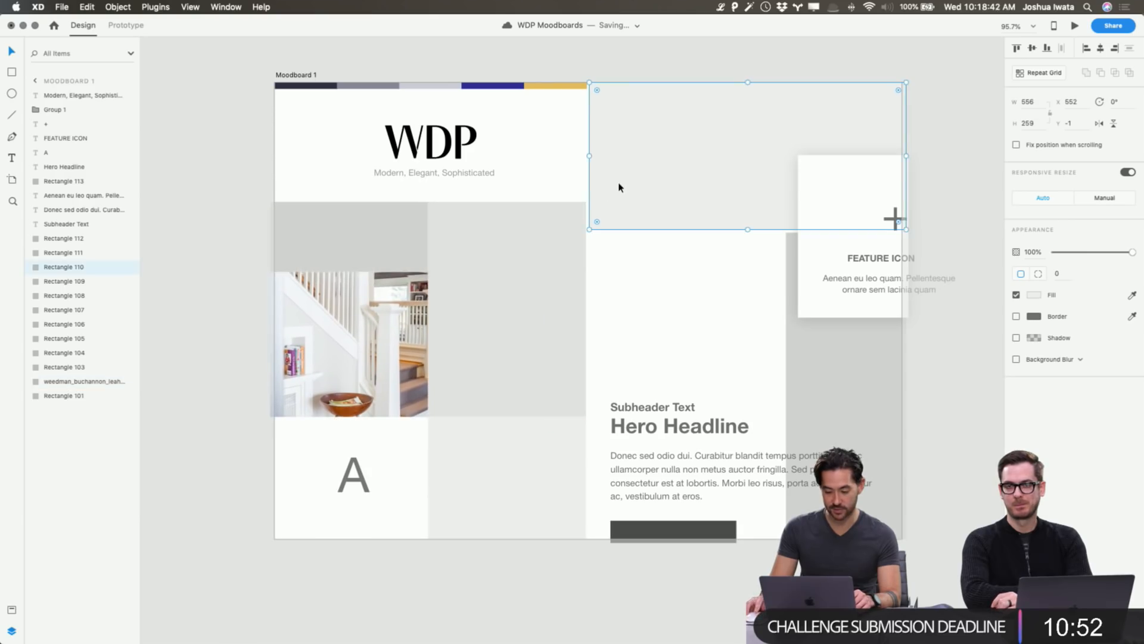
left_click(159, 169)
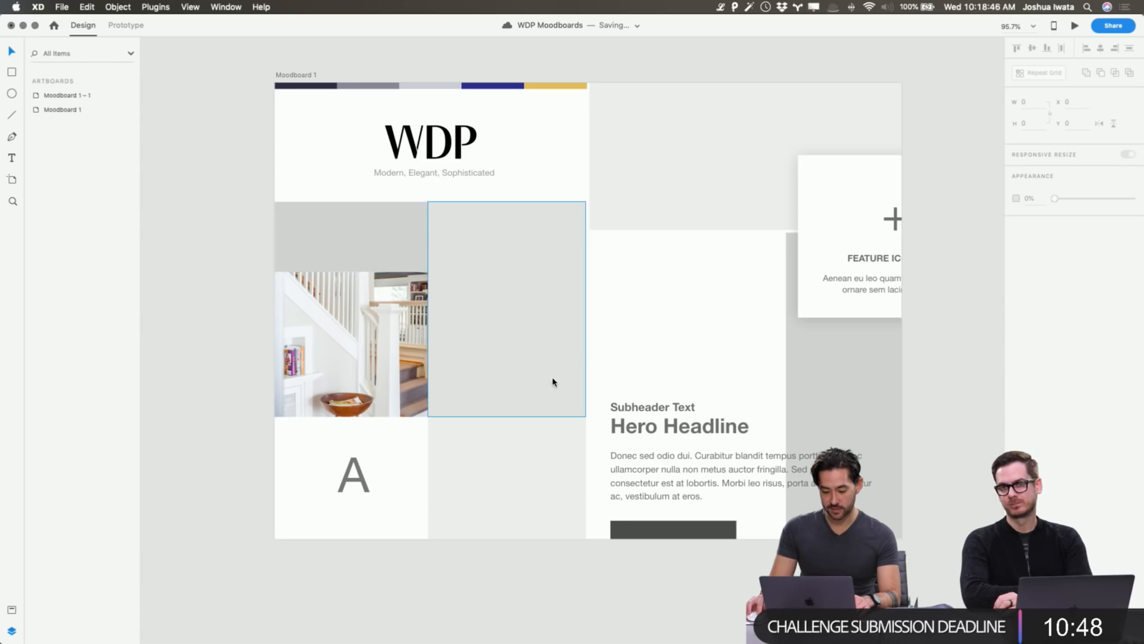
key("super+Tab")
key("Right")
key("Right")
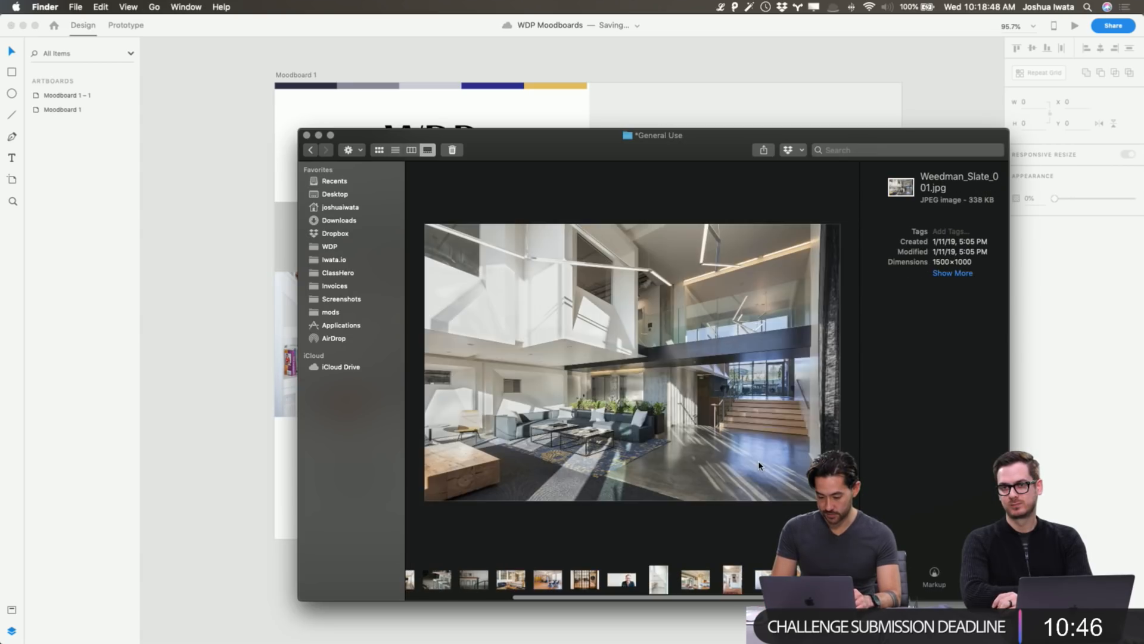
Drag the walk-in shower photo from Finder into the empty tall cell beside the staircase shot.
key("Left")
key("Left")
key("Left")
key("Left")
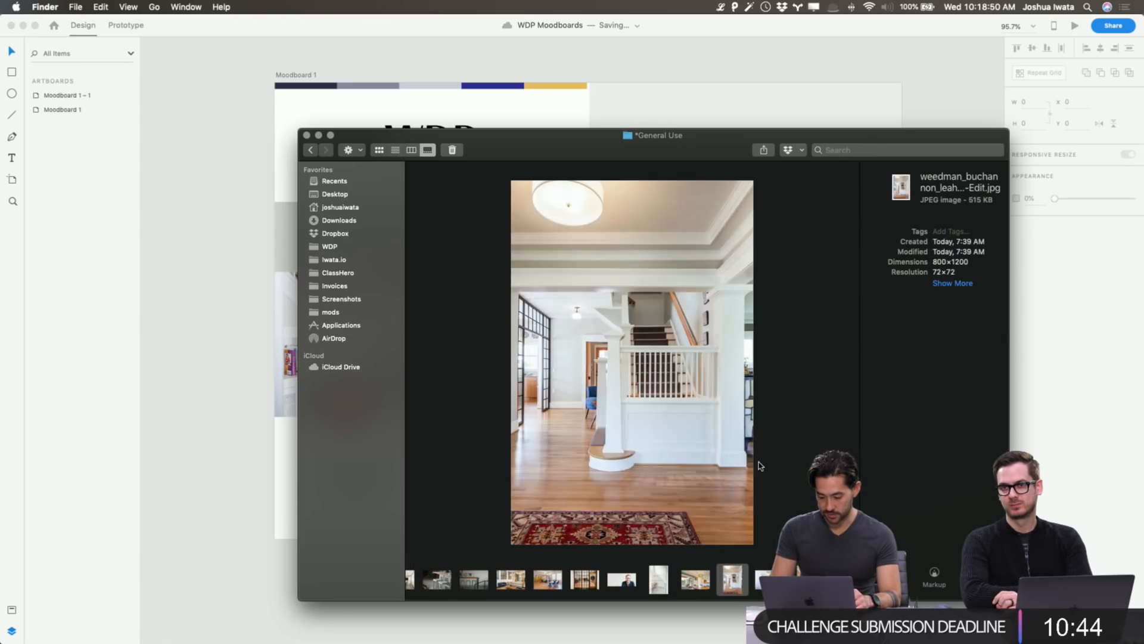
key("Left")
key("Right")
key("Right")
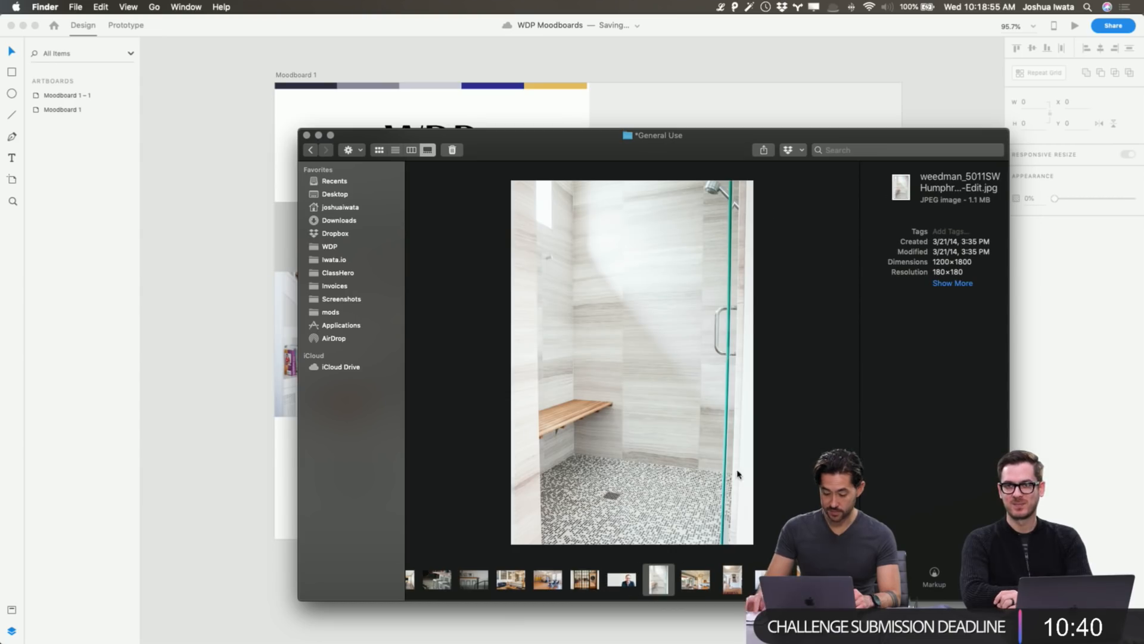
left_click_drag(658, 579, 502, 308)
key("super+Tab")
key("super+Tab")
key("Tab")
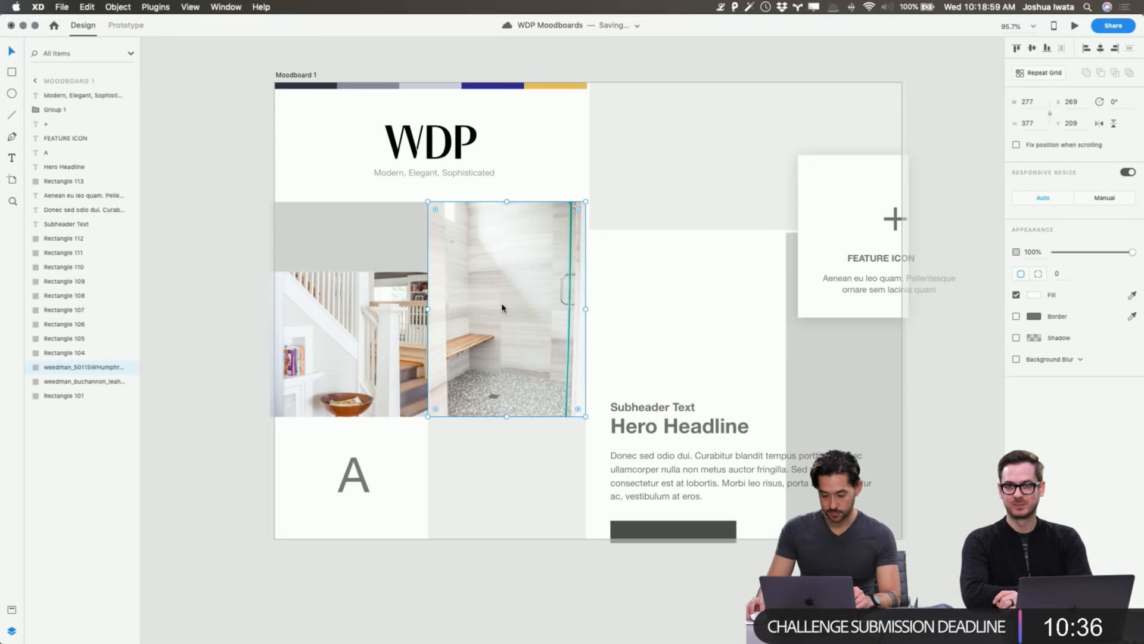
Scale up the shower photo, nudge it left, and try -1° and -2° tilts before returning to 0°.
double_click(522, 307)
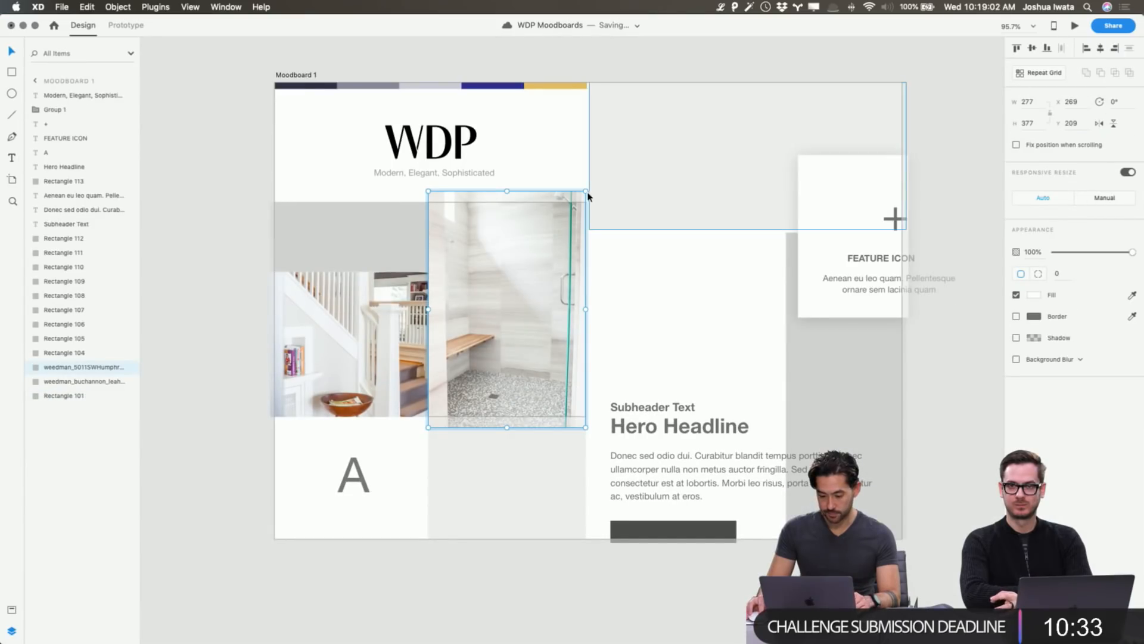
left_click_drag(586, 192, 634, 155)
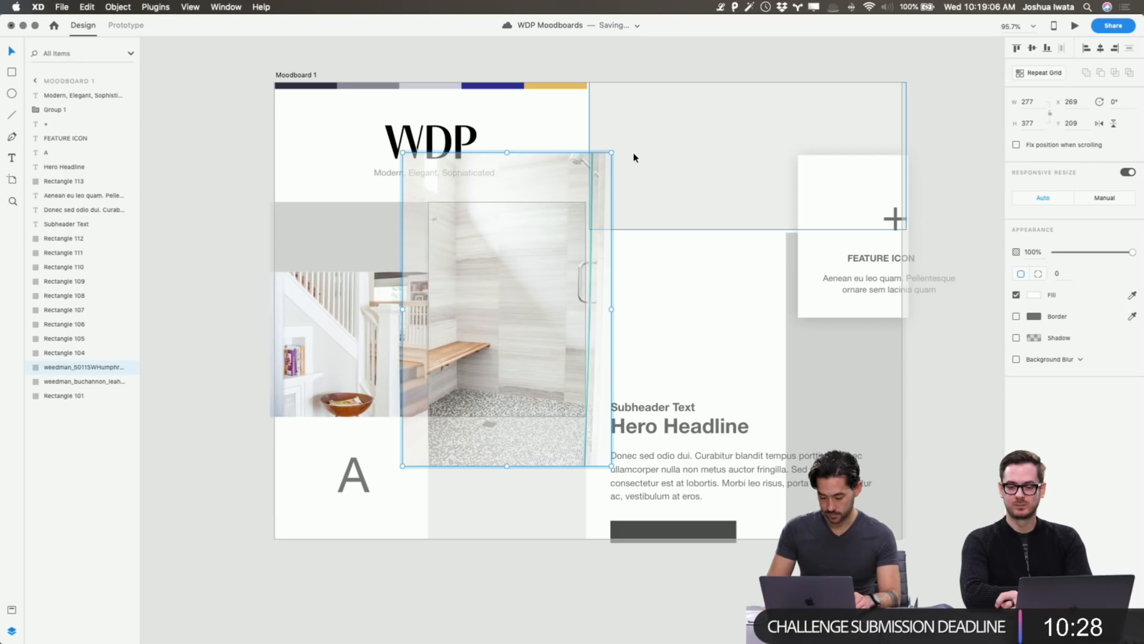
key("shift+Left")
key("shift+Left")
key("shift+Left")
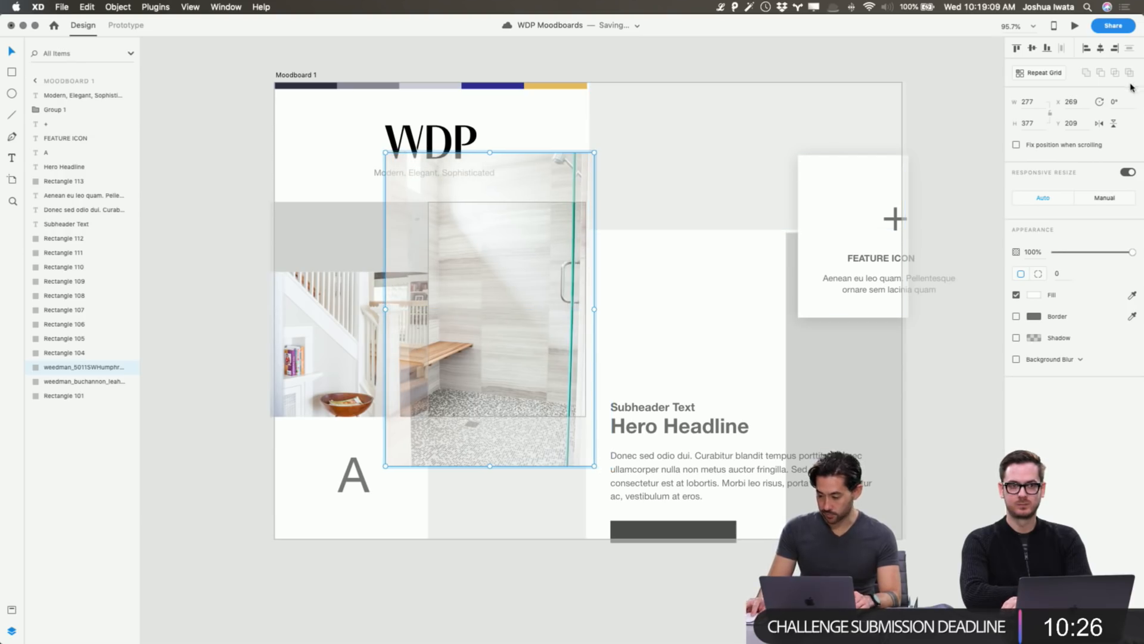
left_click(1114, 102)
type("-1")
key("Return")
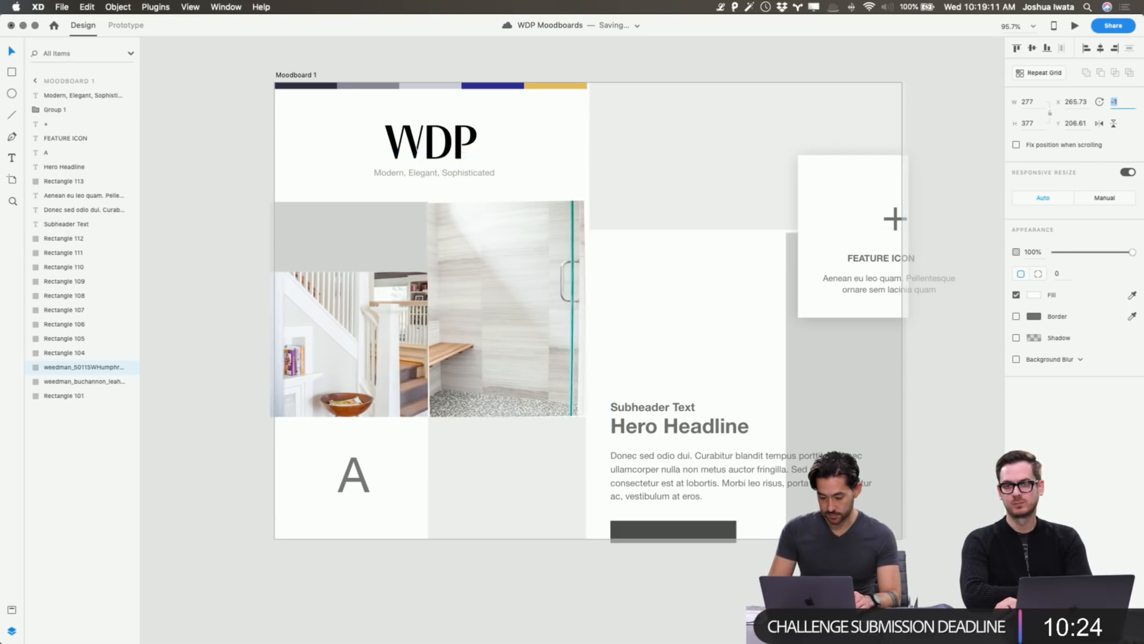
key("Down")
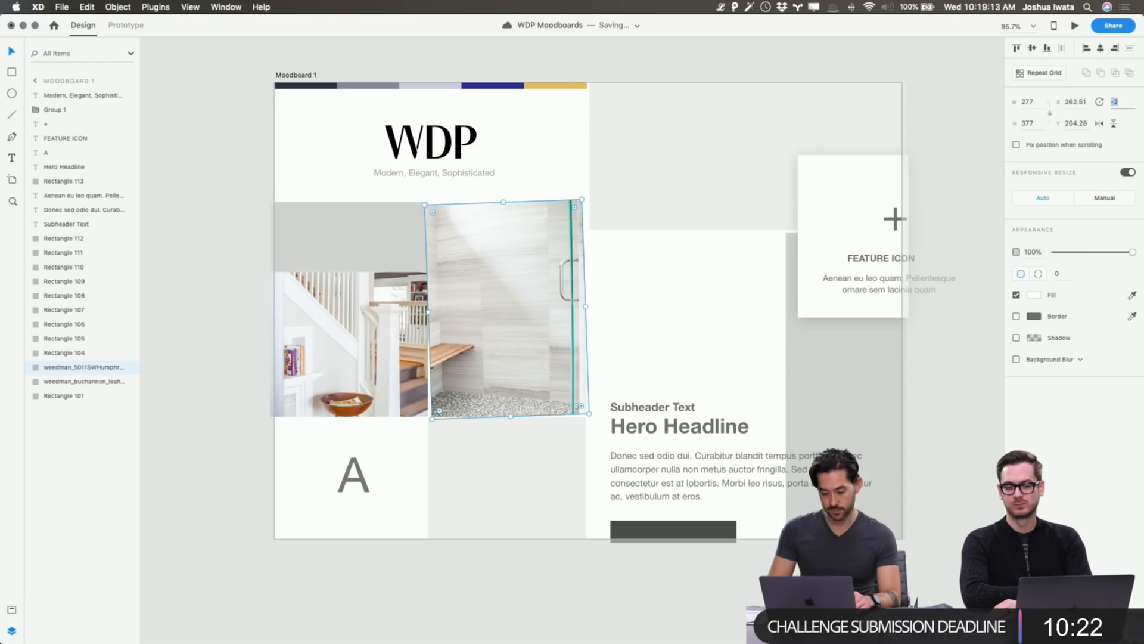
key("Up")
key("Up")
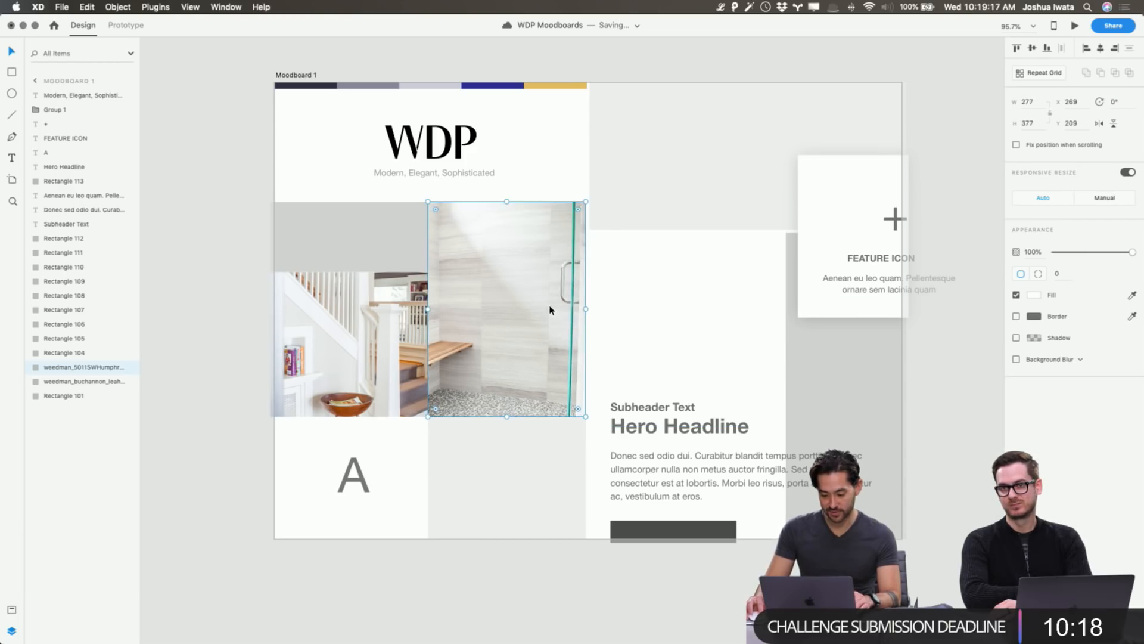
Slide the shower photo right and enlarge it slightly so the bench and tiled wall fill the cell.
double_click(564, 307)
left_click_drag(546, 314, 561, 313)
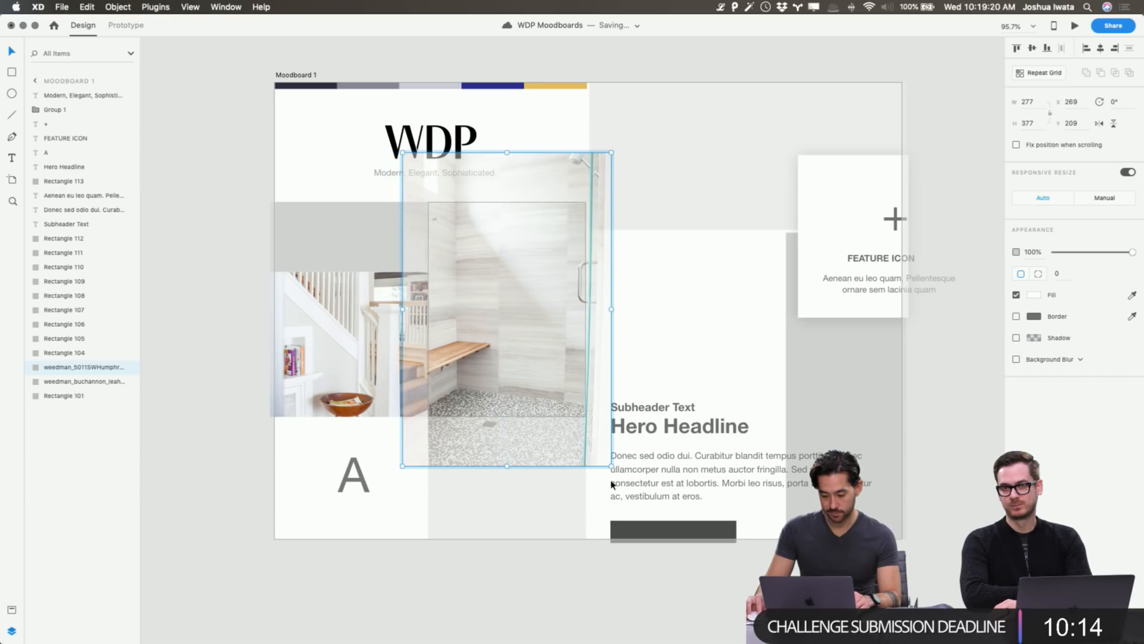
left_click_drag(611, 466, 616, 473)
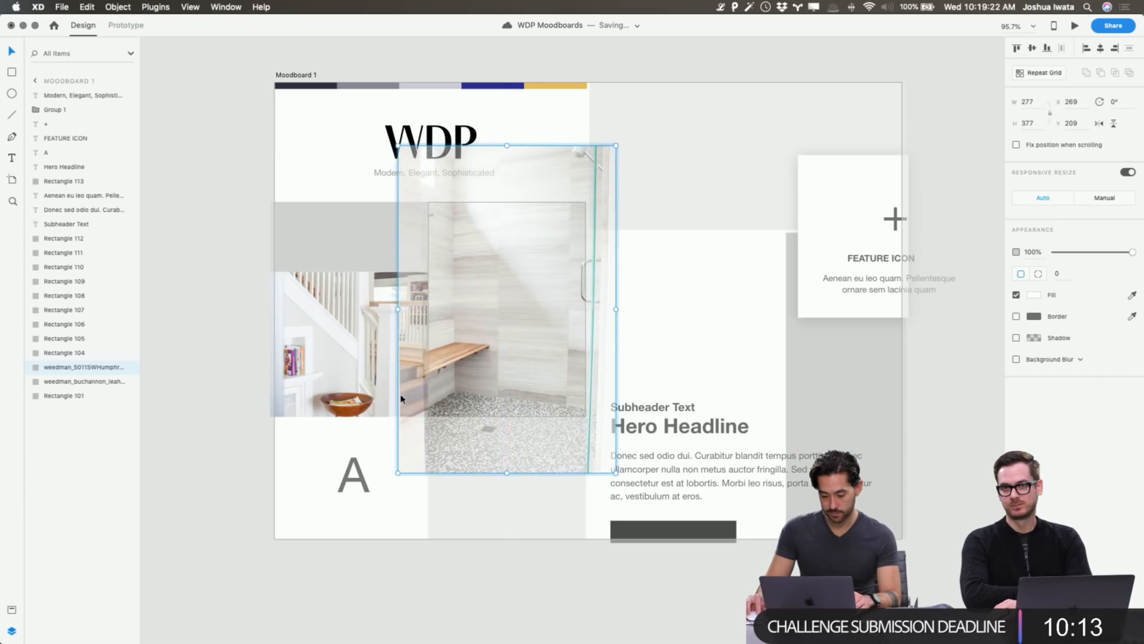
left_click(192, 268)
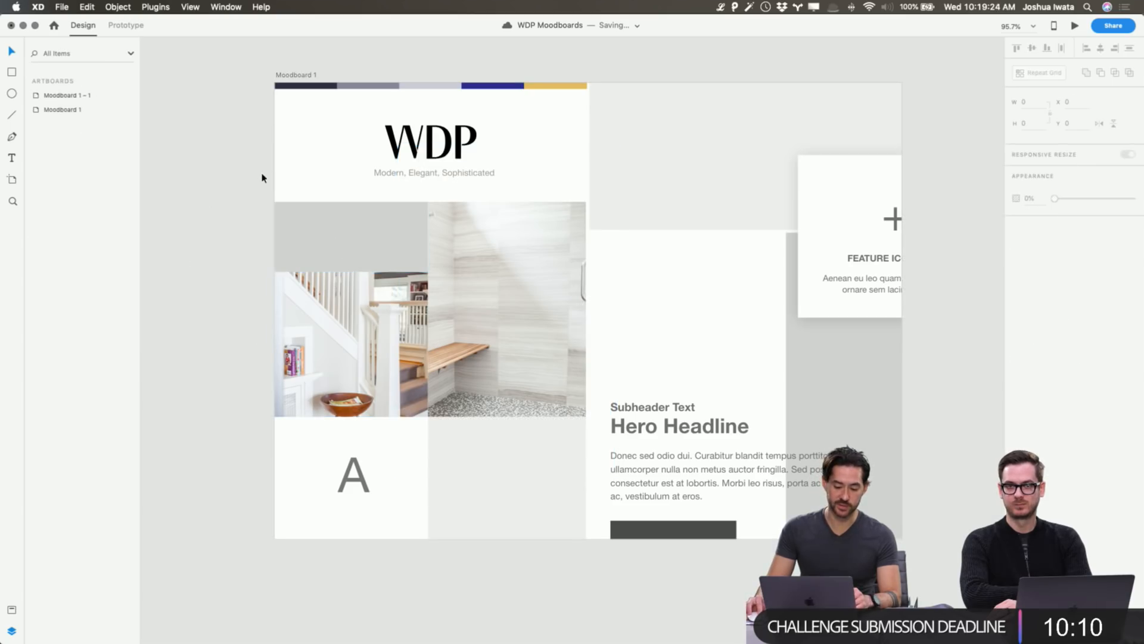
Copy the large W from the WDP Logo document.
double_click(537, 280)
left_click(215, 245)
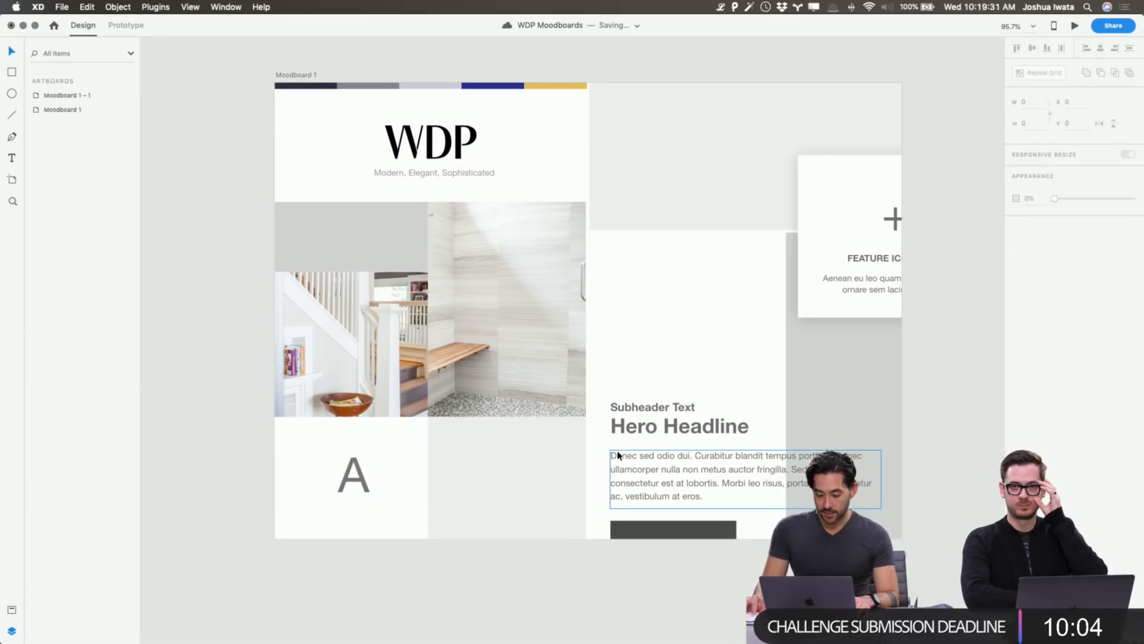
scroll(590, 451, "right", 2)
scroll(453, 176, "right", 3)
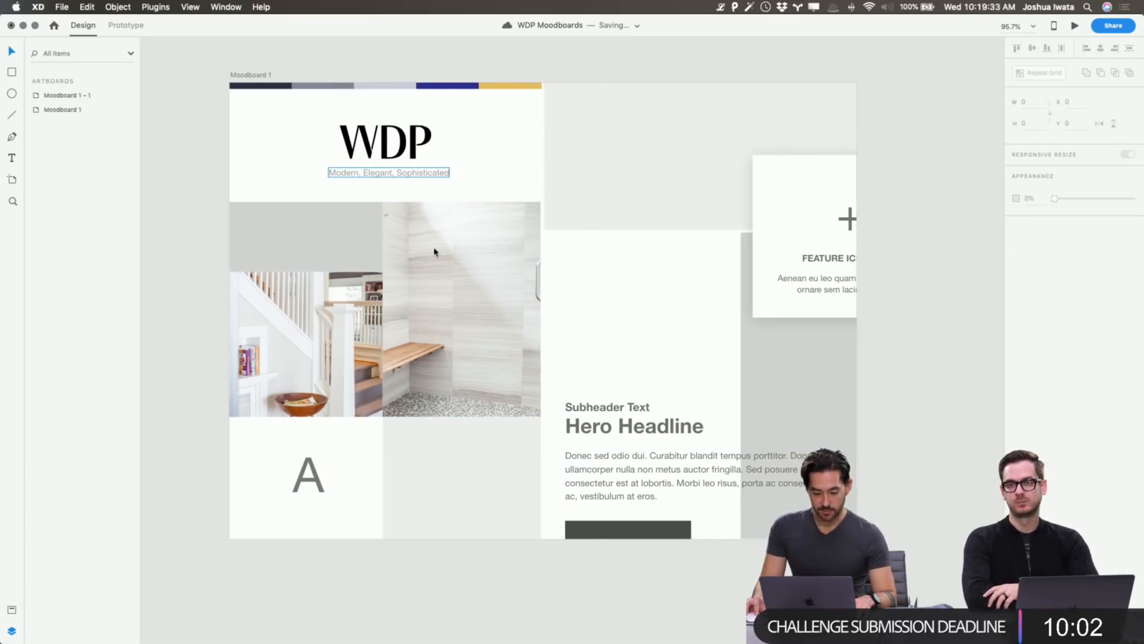
key("super+grave")
left_click(716, 330)
key("super+c")
key("super+grave")
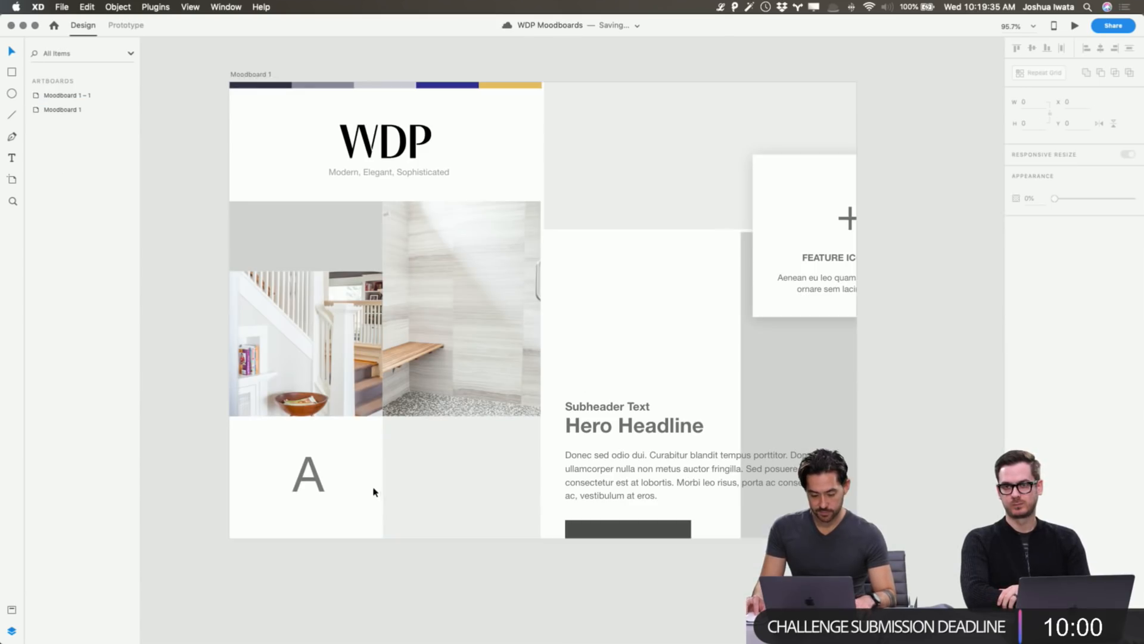
Replace the lower-left letter A with the pasted W, shrunk to about 93 wide.
left_click(309, 475)
key("BackSpace")
key("super+v")
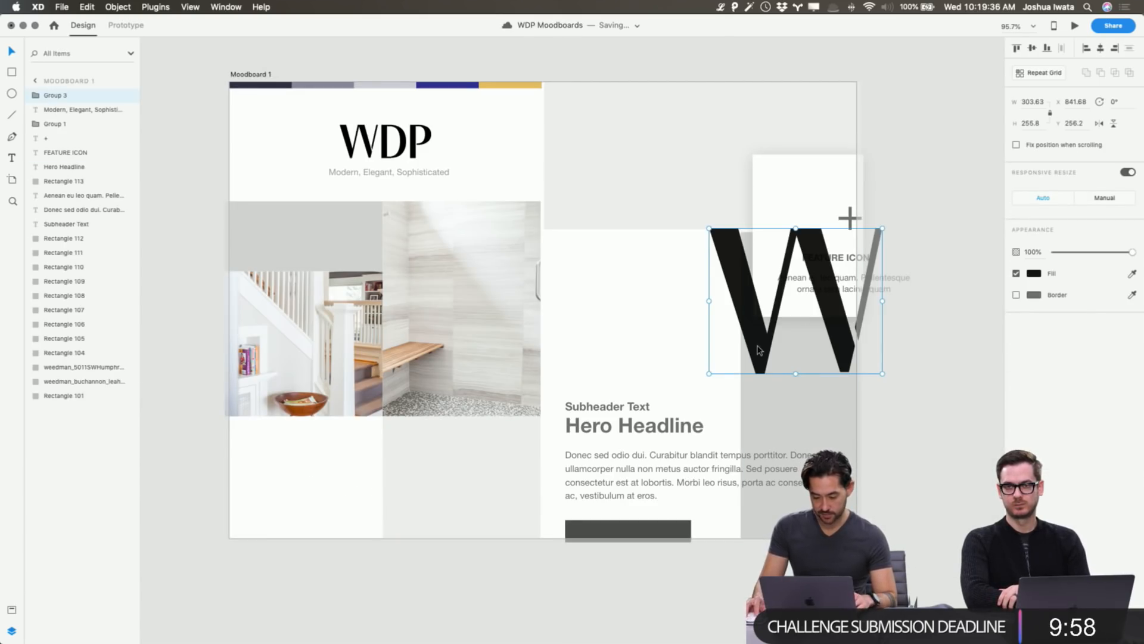
left_click_drag(861, 277, 401, 393)
left_click_drag(421, 344, 360, 444)
left_click_drag(291, 478, 320, 489)
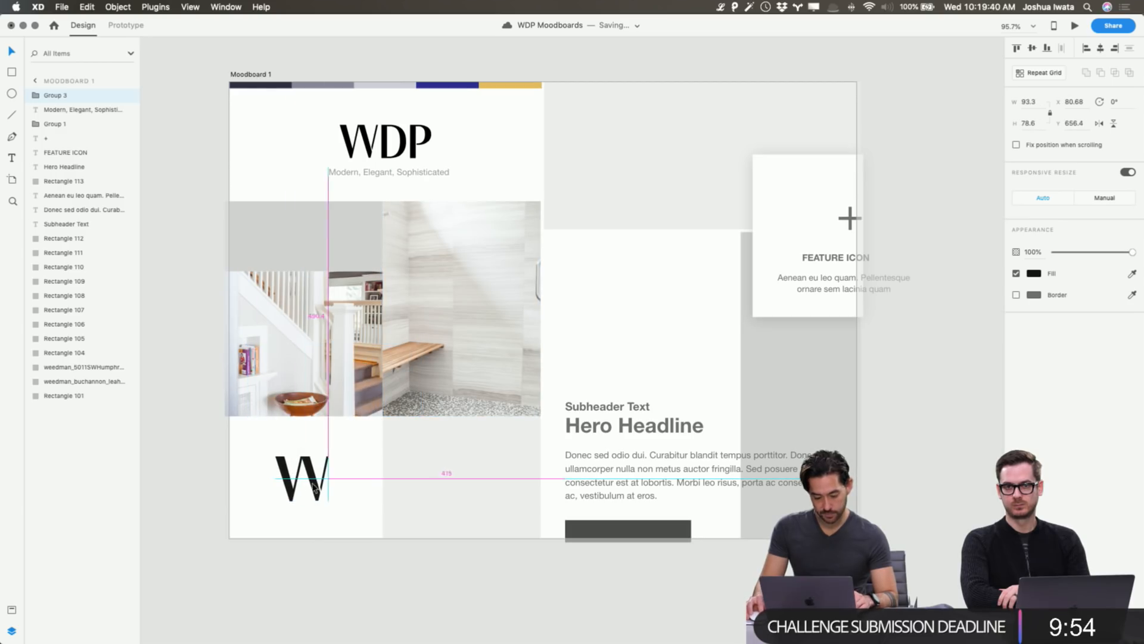
Colour the W gold, #E3B860, sampled from the palette's last swatch.
left_click(1031, 272)
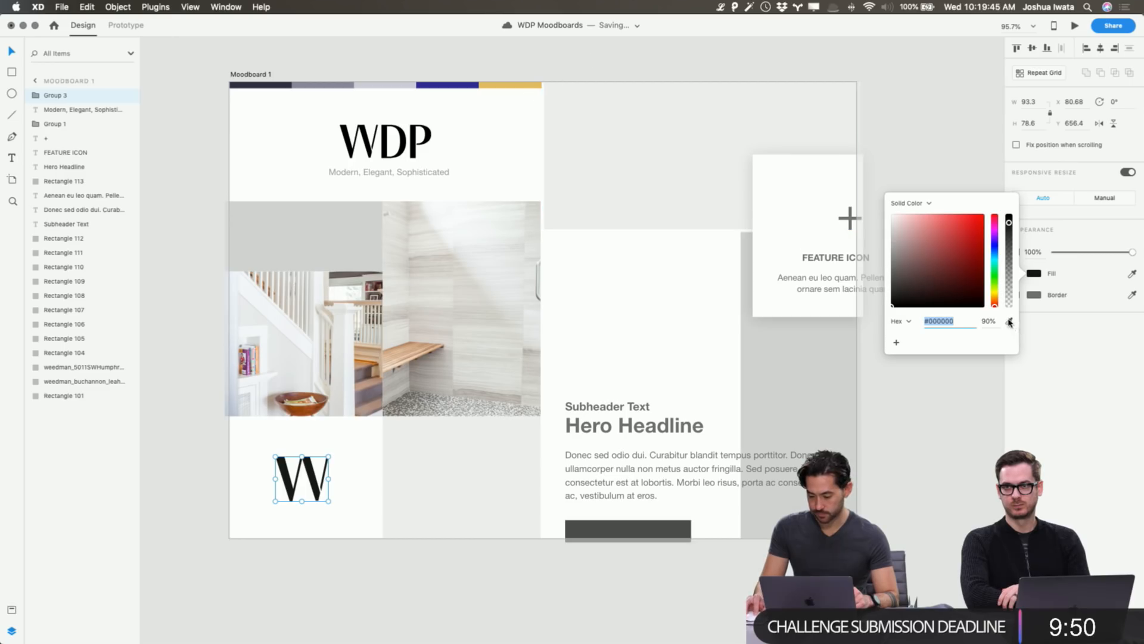
left_click(1009, 322)
left_click(524, 85)
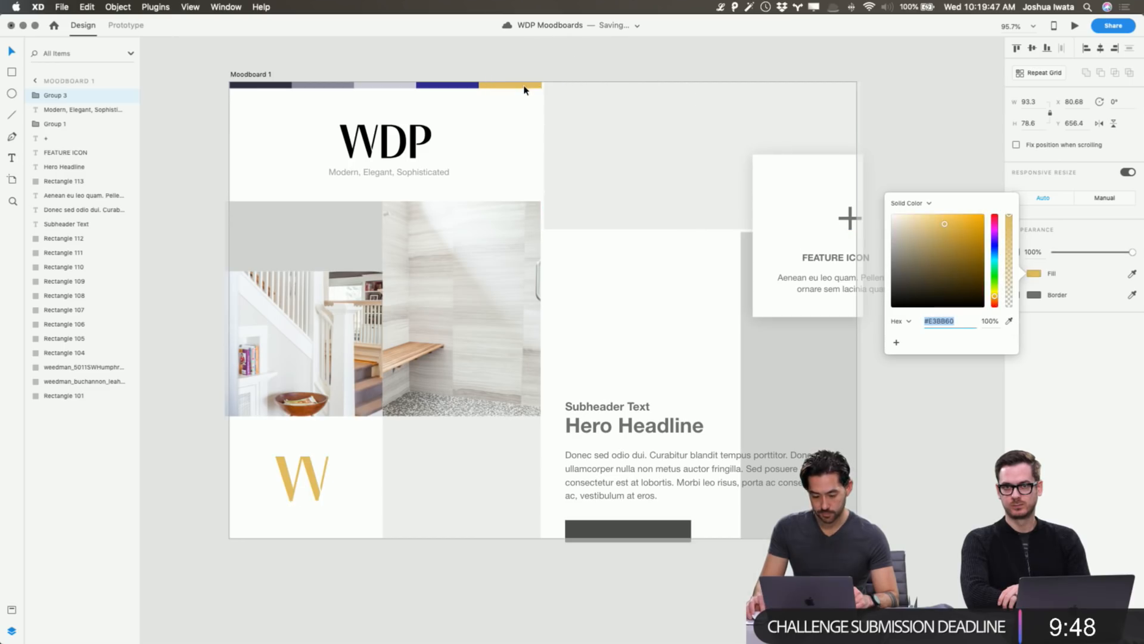
left_click(995, 296)
left_click(996, 301)
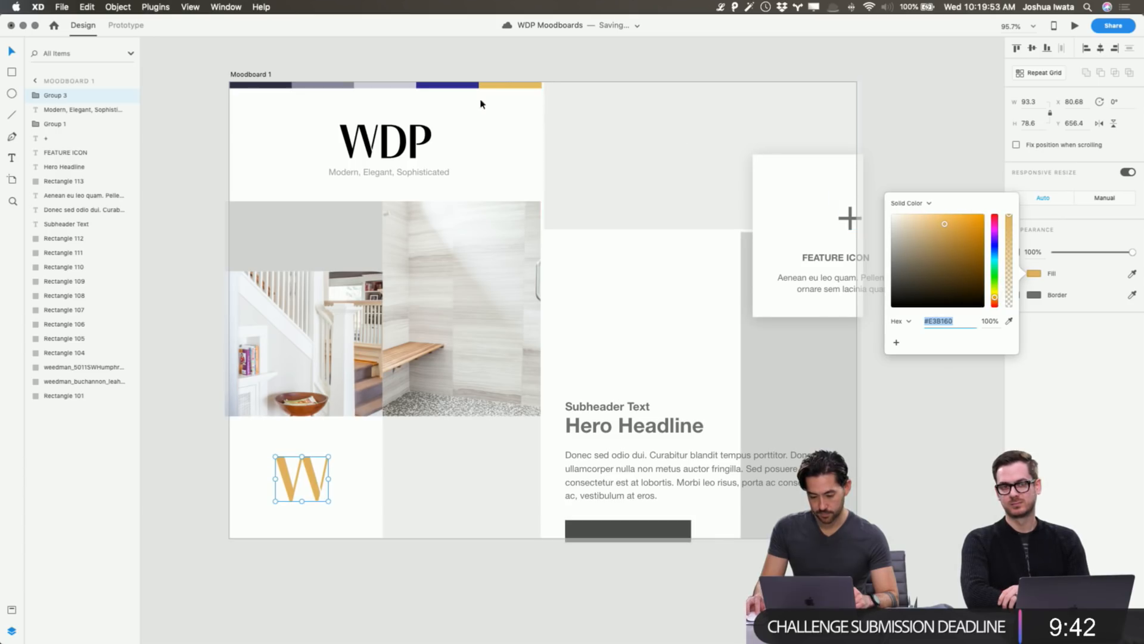
left_click(503, 89)
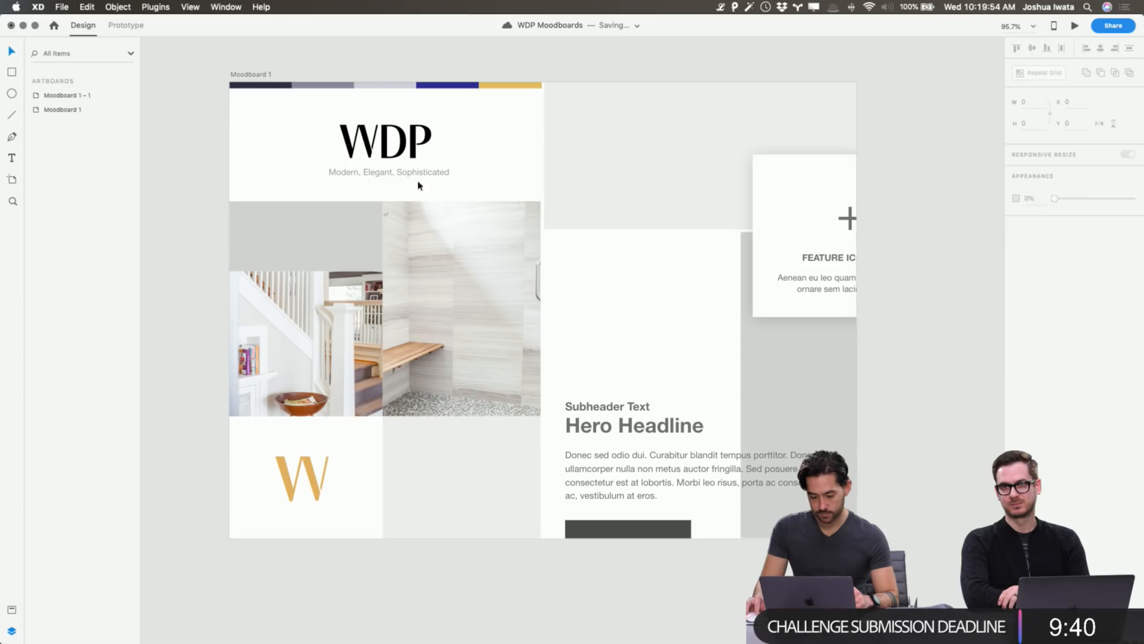
left_click(320, 238)
Sample the dark palette swatch into the block's fill and darken it to #1E252F.
left_click(1033, 295)
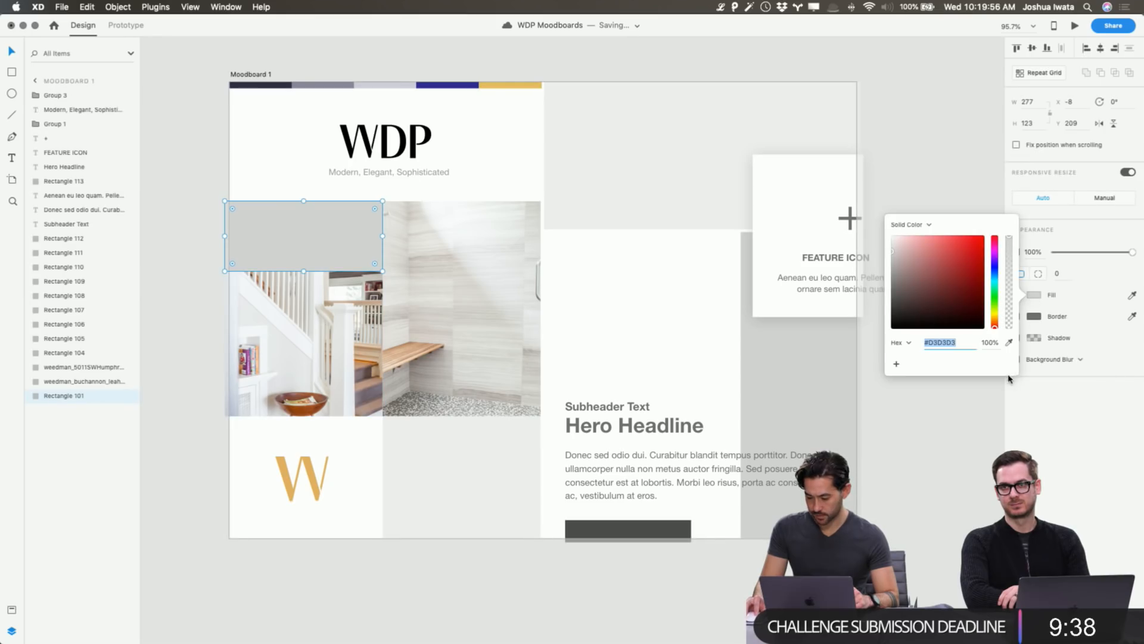
left_click(1010, 343)
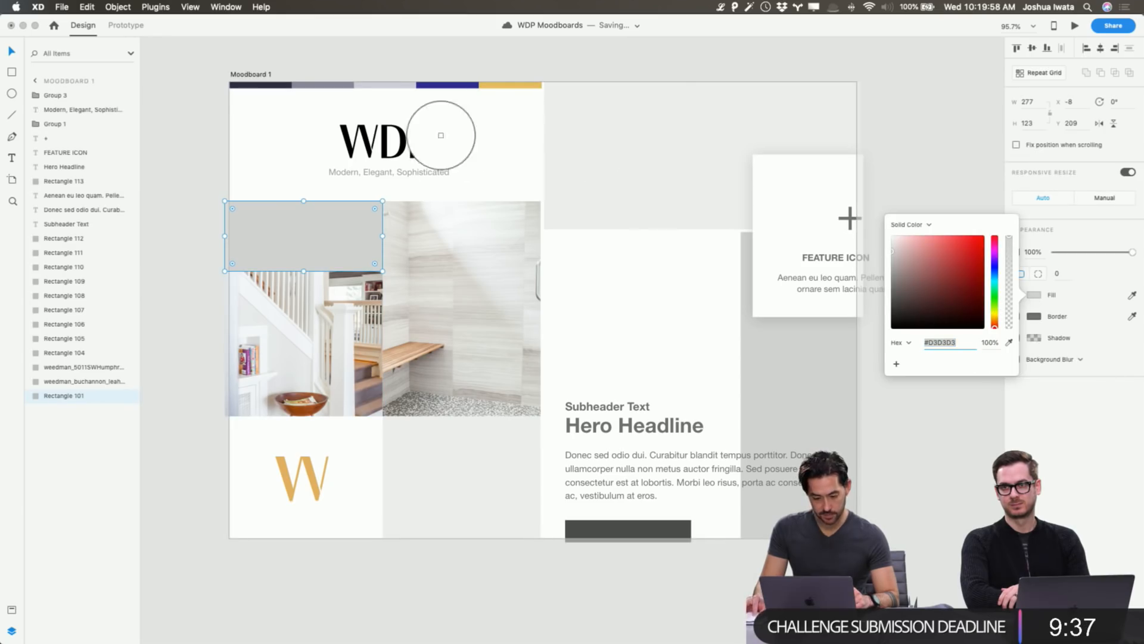
left_click(261, 88)
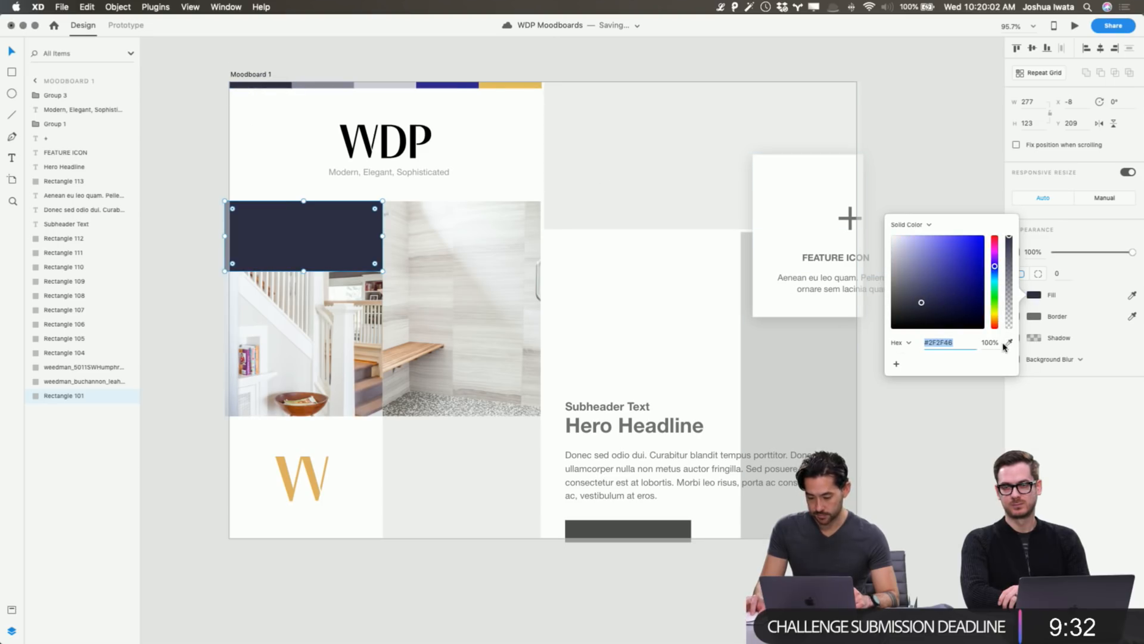
left_click(447, 85)
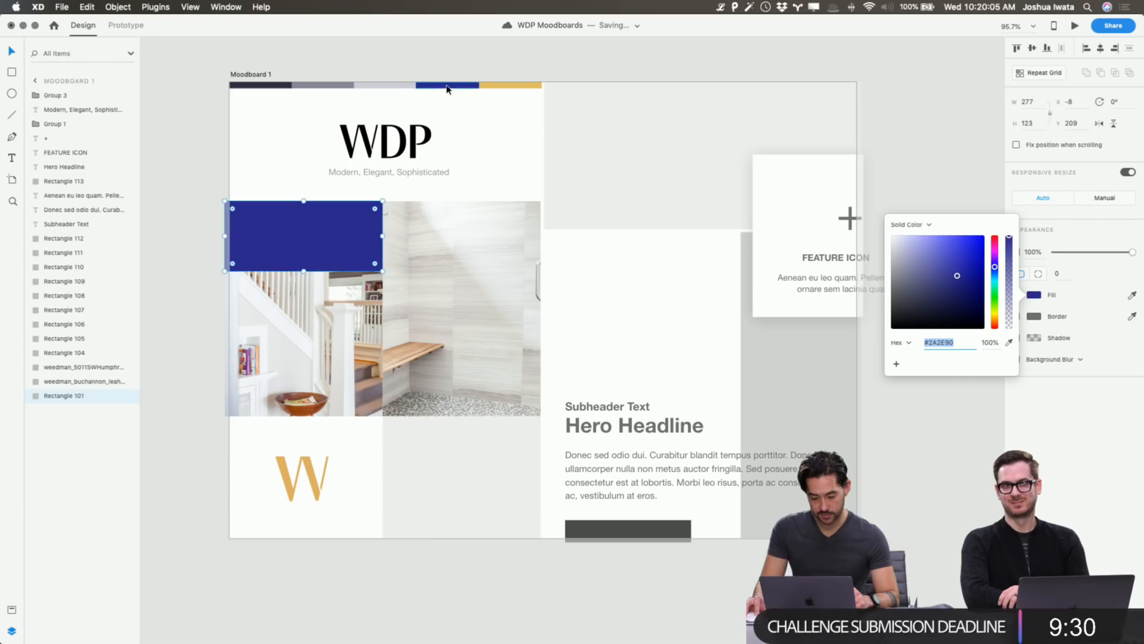
left_click(1009, 342)
left_click(257, 85)
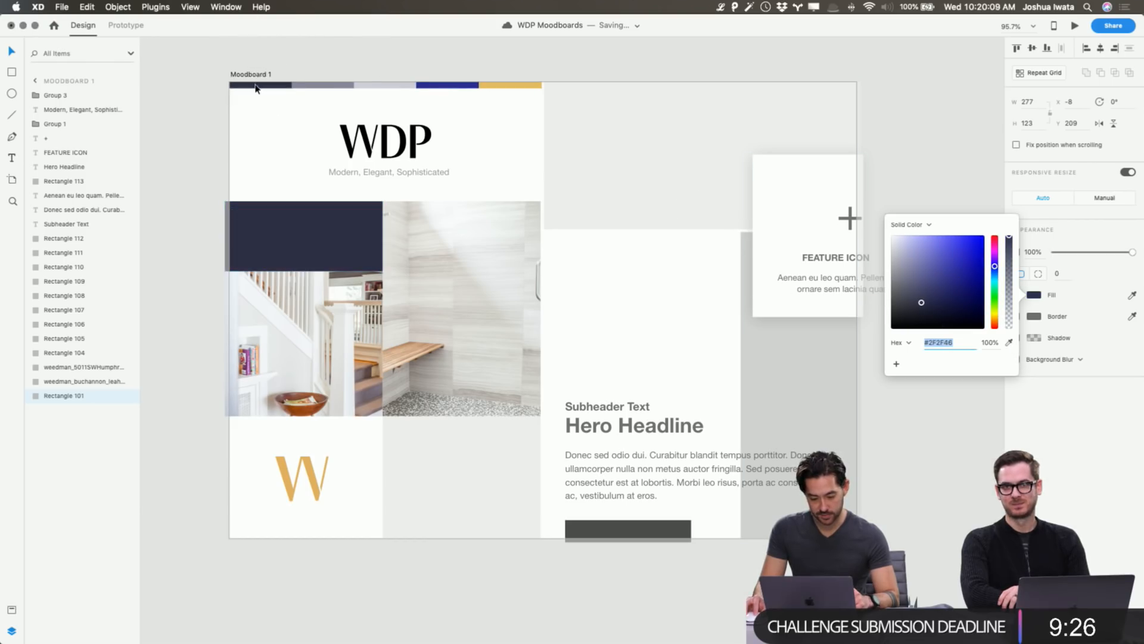
left_click(910, 291)
left_click_drag(911, 293, 925, 310)
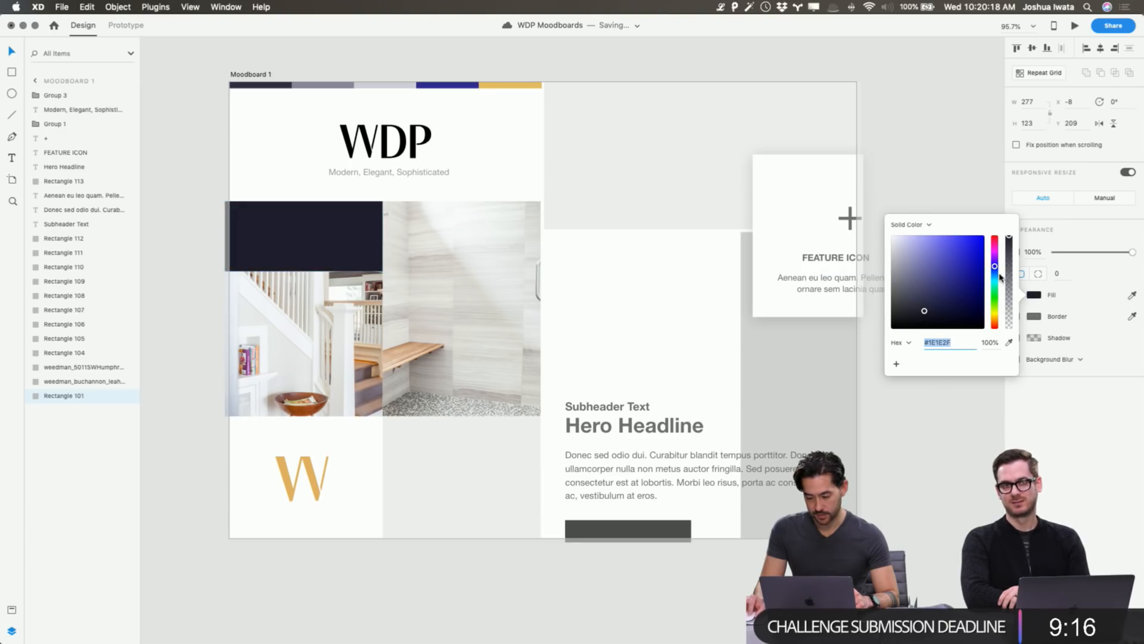
left_click(995, 275)
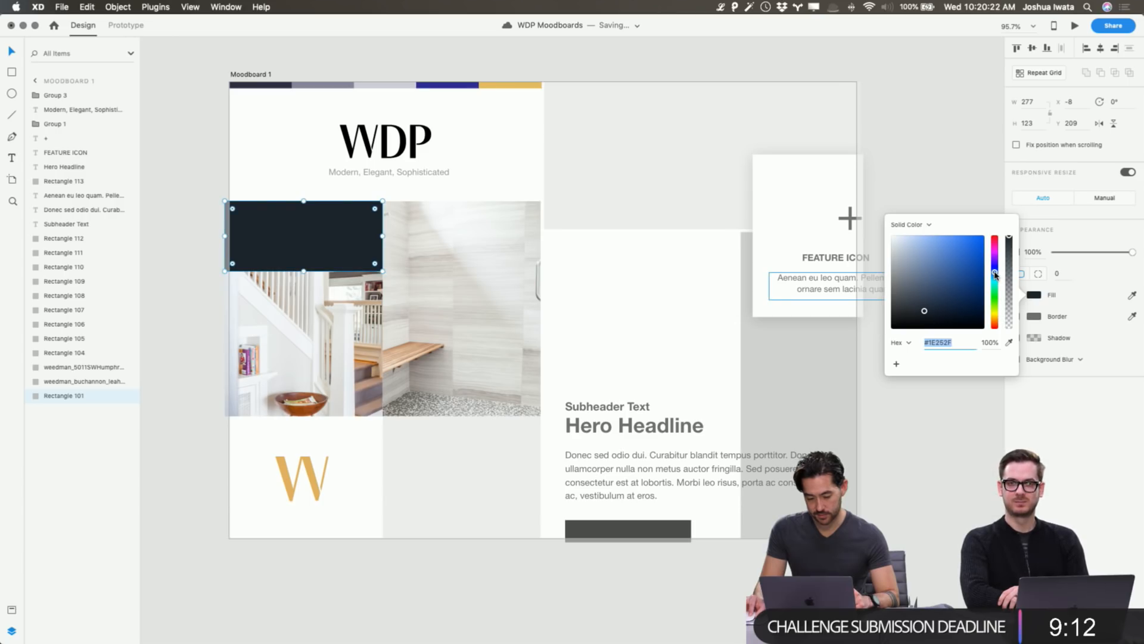
left_click(917, 151)
left_click(451, 84)
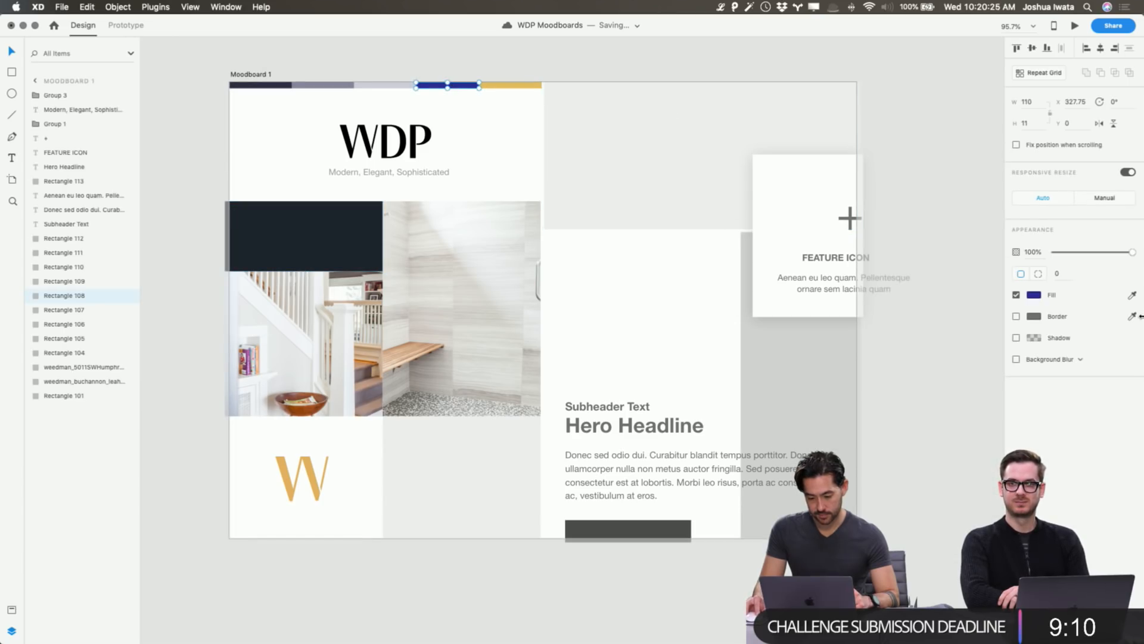
Change the blue palette swatch to a pale gold-beige.
left_click(1036, 297)
left_click_drag(923, 269, 901, 245)
left_click(510, 84)
left_click(912, 241)
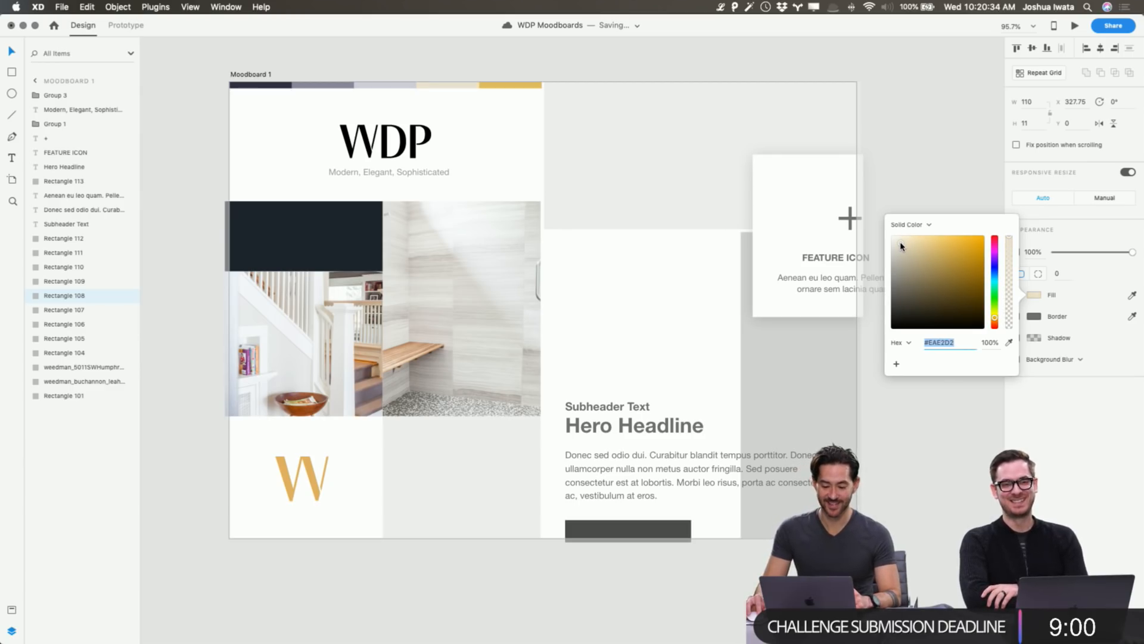
left_click(908, 165)
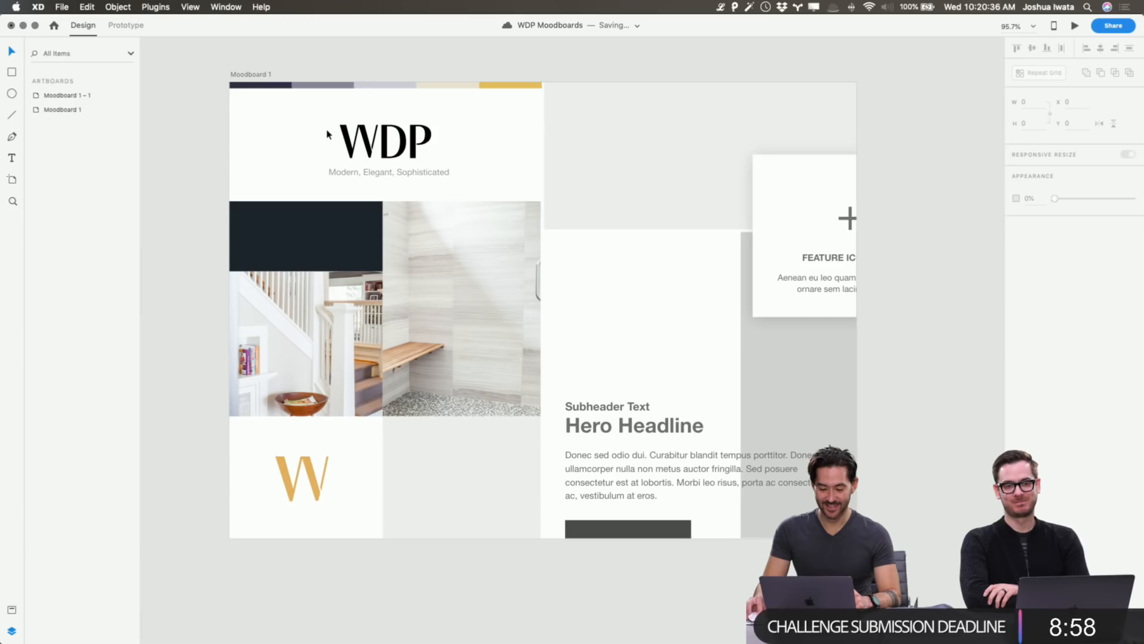
Tint the light grey palette swatch slightly toward purple.
left_click(369, 87)
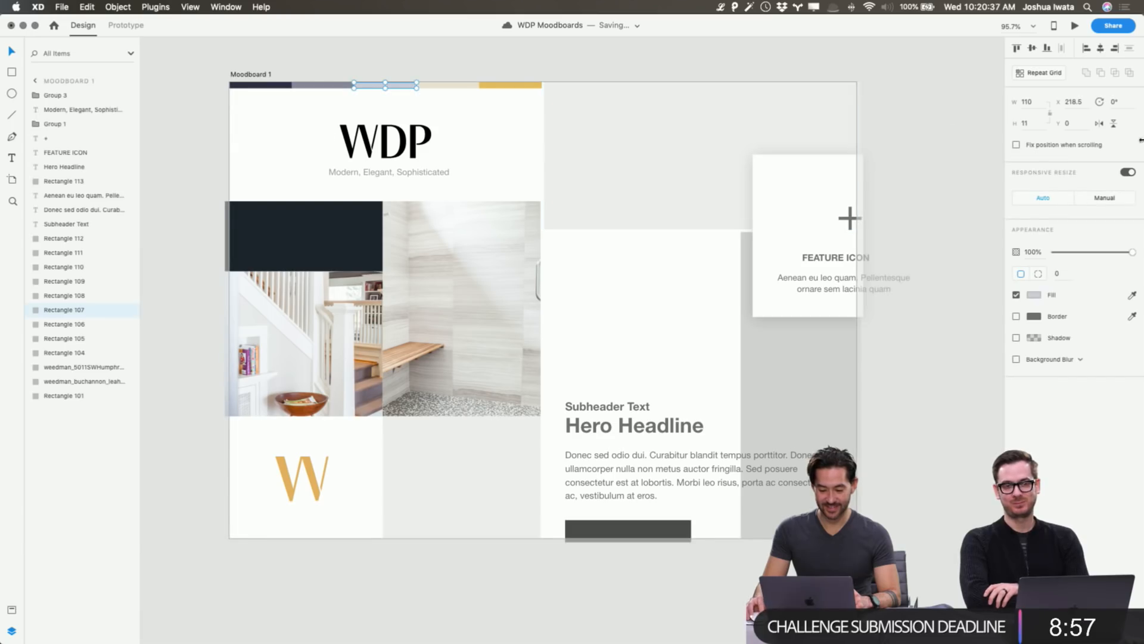
left_click(1037, 296)
left_click_drag(993, 269, 994, 265)
left_click(959, 159)
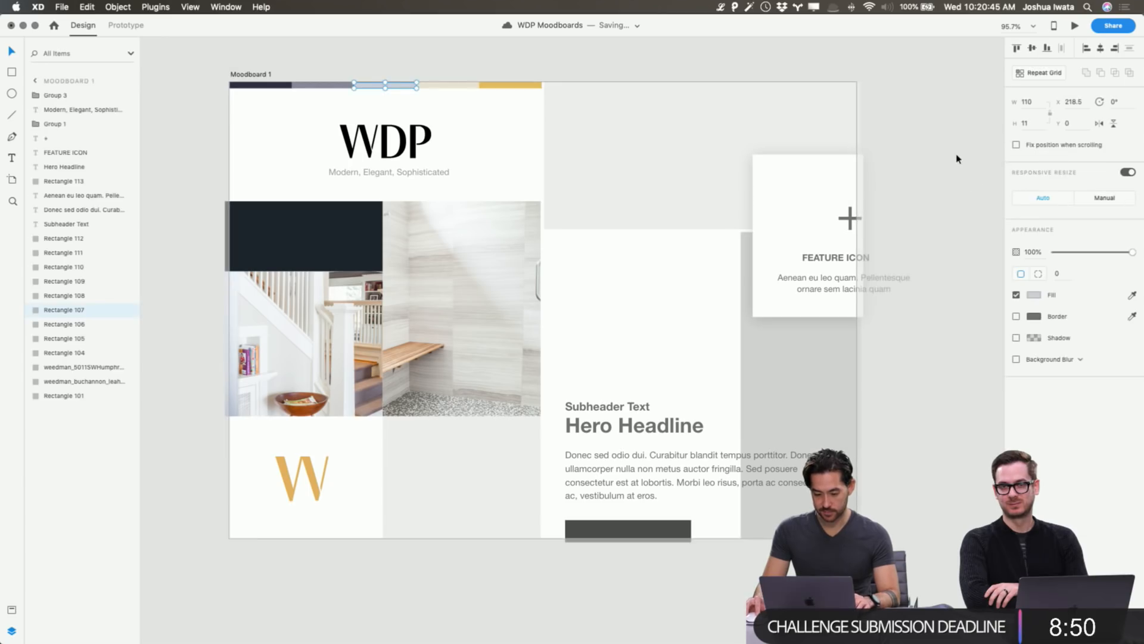
left_click(879, 149)
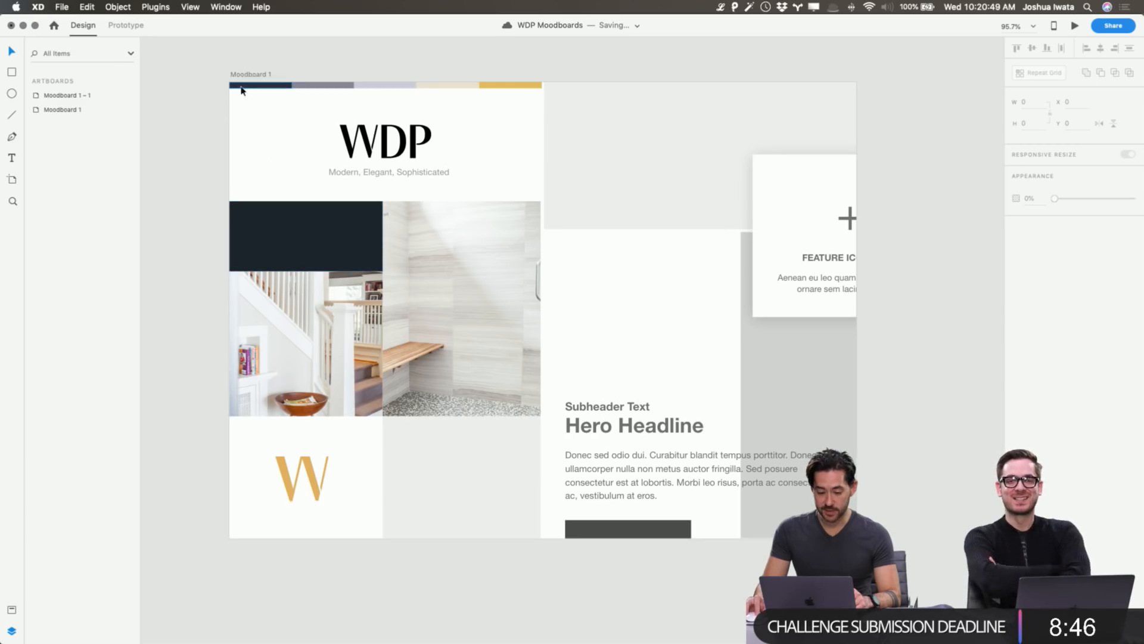
Colour the WDP logo navy, sampled from the dark block.
left_click(365, 142)
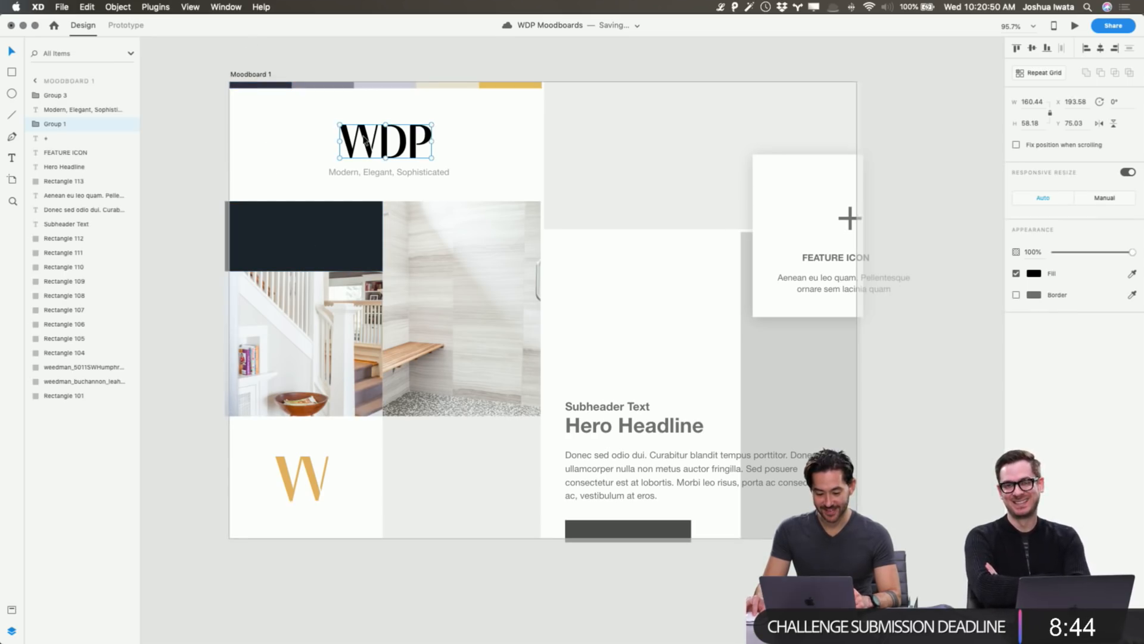
left_click(1034, 273)
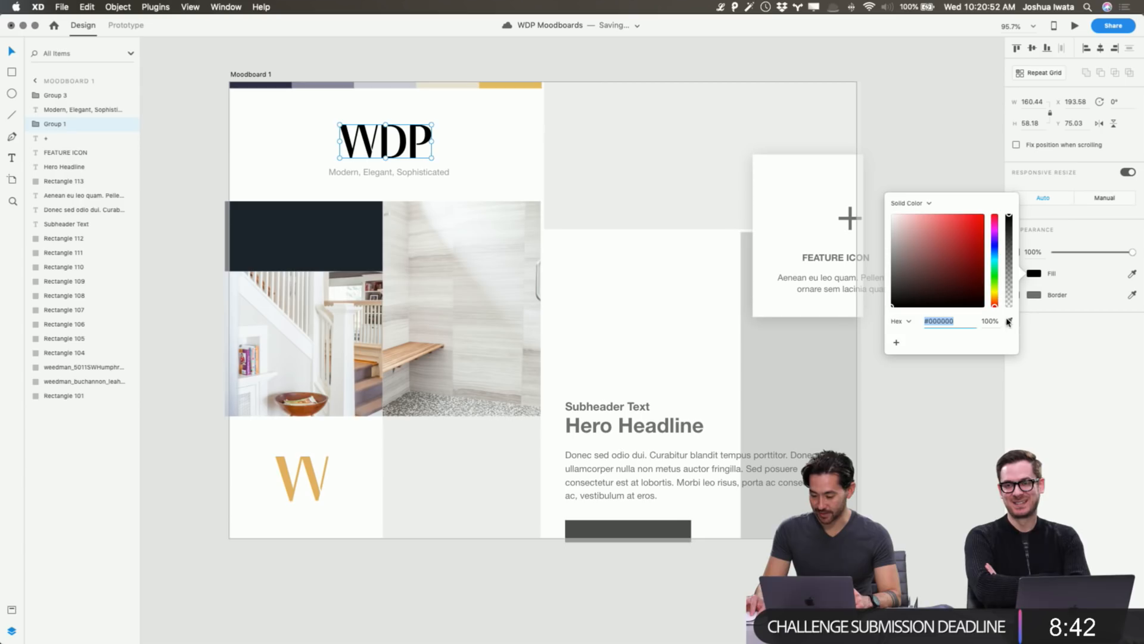
left_click(1009, 320)
left_click(349, 239)
left_click(967, 116)
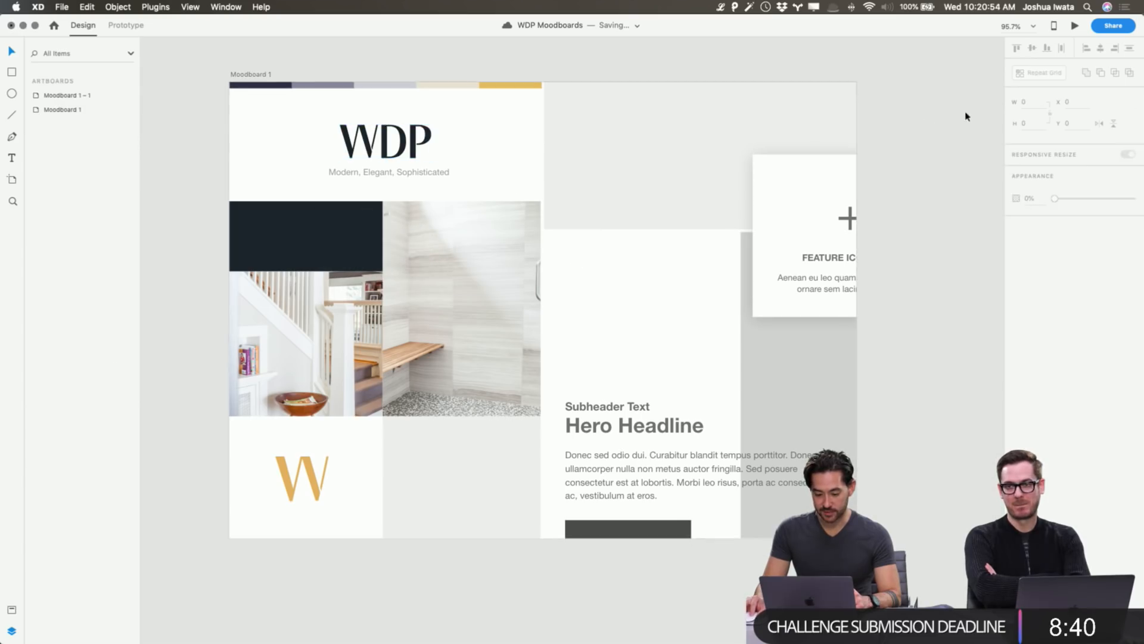
Colour the tagline grey-purple #878798, sampled from the palette swatch.
left_click(442, 174)
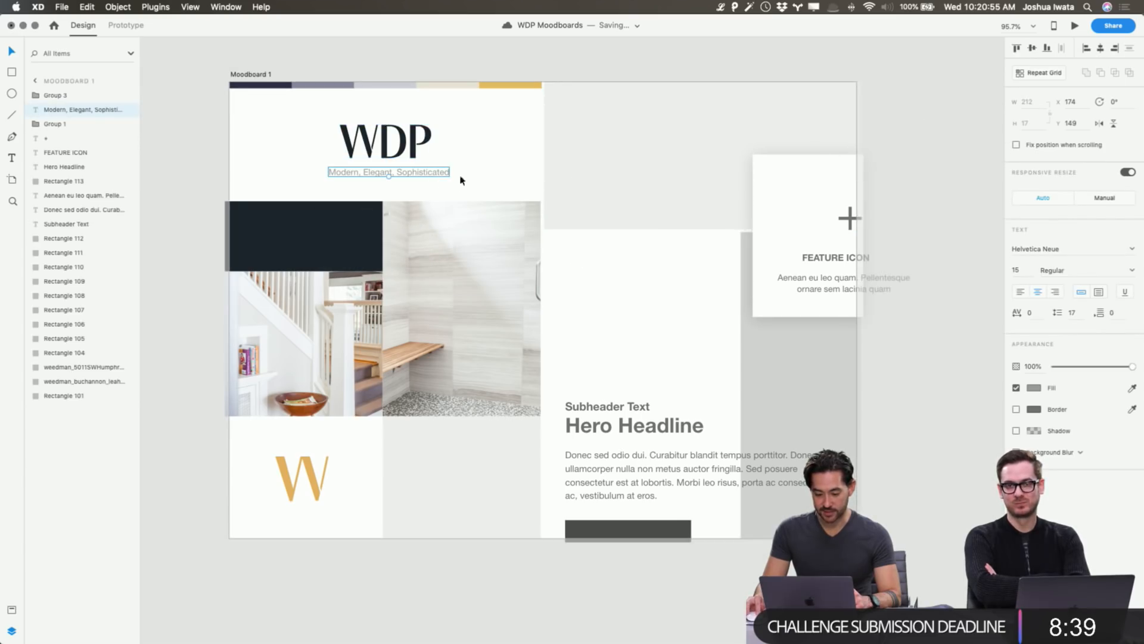
left_click(1039, 388)
left_click(1009, 428)
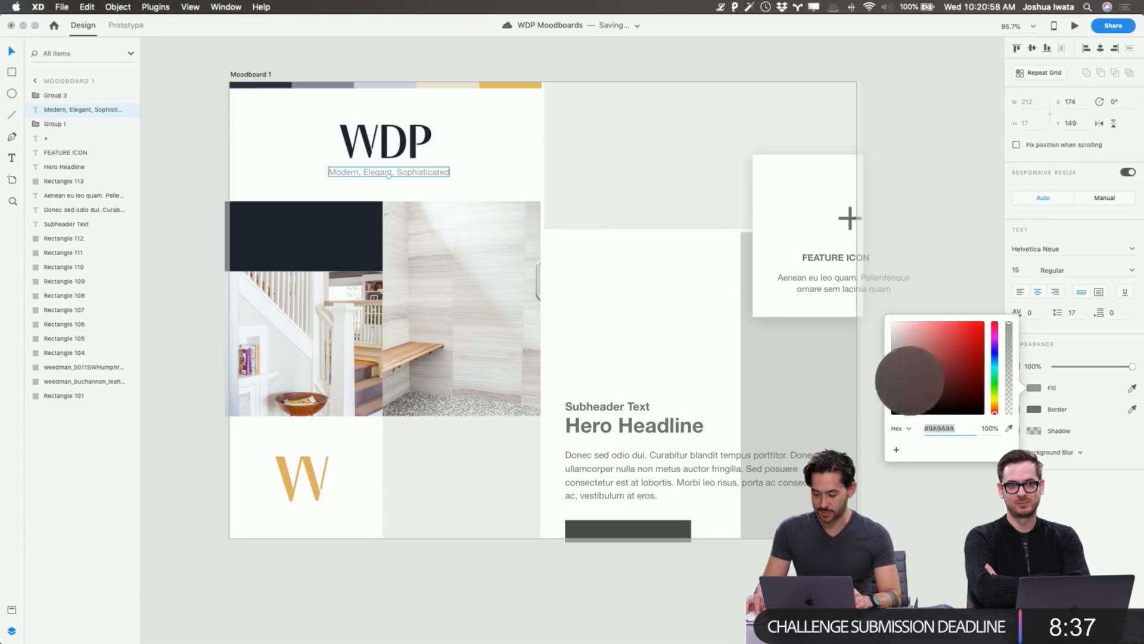
left_click(315, 87)
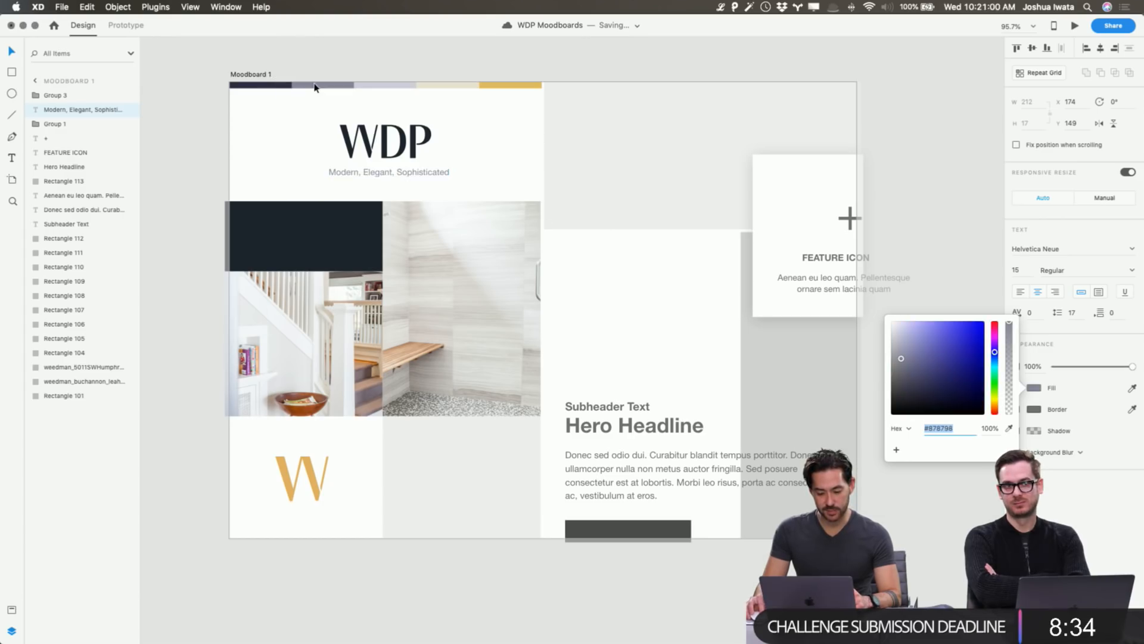
Dismiss the Fill colour picker and deselect the grey-purple tagline.
left_click(1018, 160)
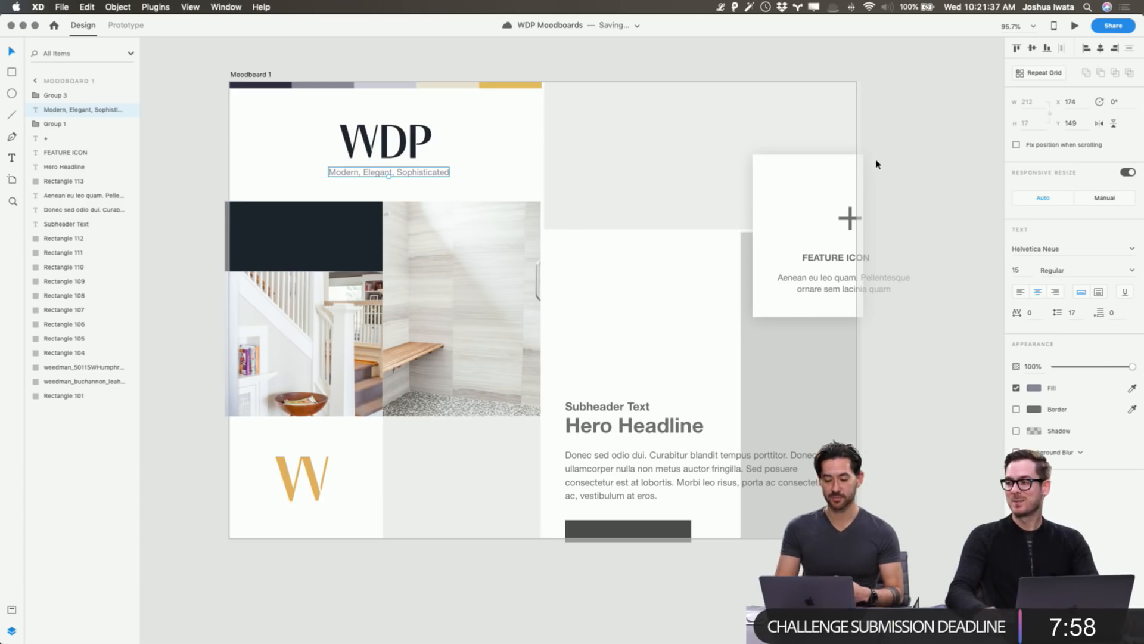
left_click(933, 158)
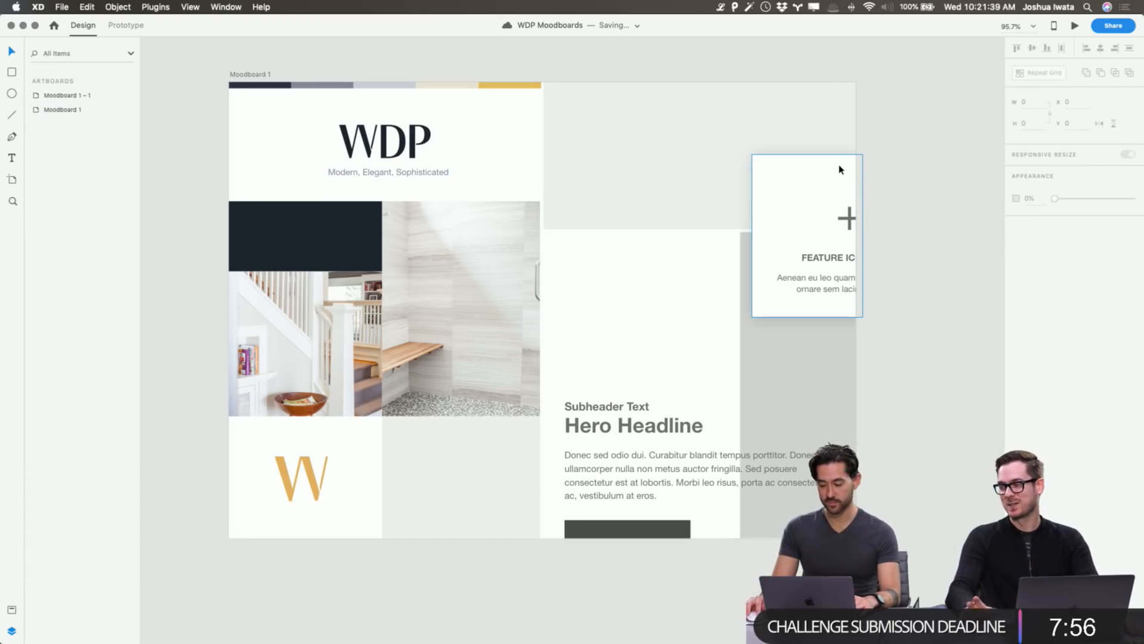
Duplicate the WDP logo onto the navy block, make it white #FFFFFF, and shrink it to about 100 wide.
scroll(839, 171, "left", 2)
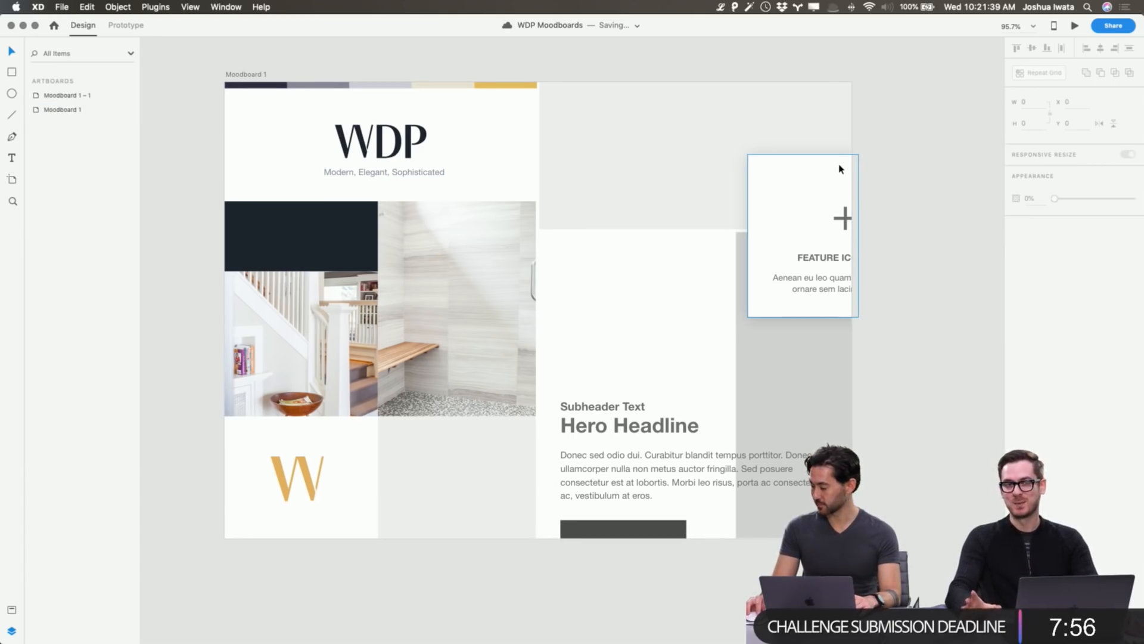
left_click(411, 140)
left_click_drag(344, 237, 341, 244)
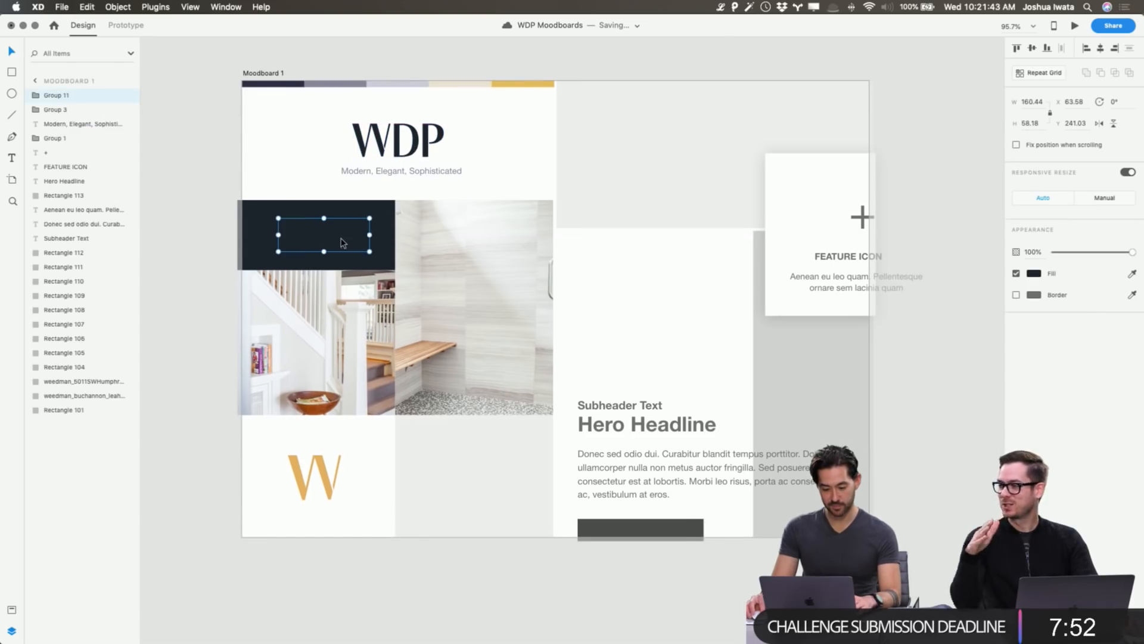
scroll(342, 242, "down", 1)
key("super+x")
key("super+v")
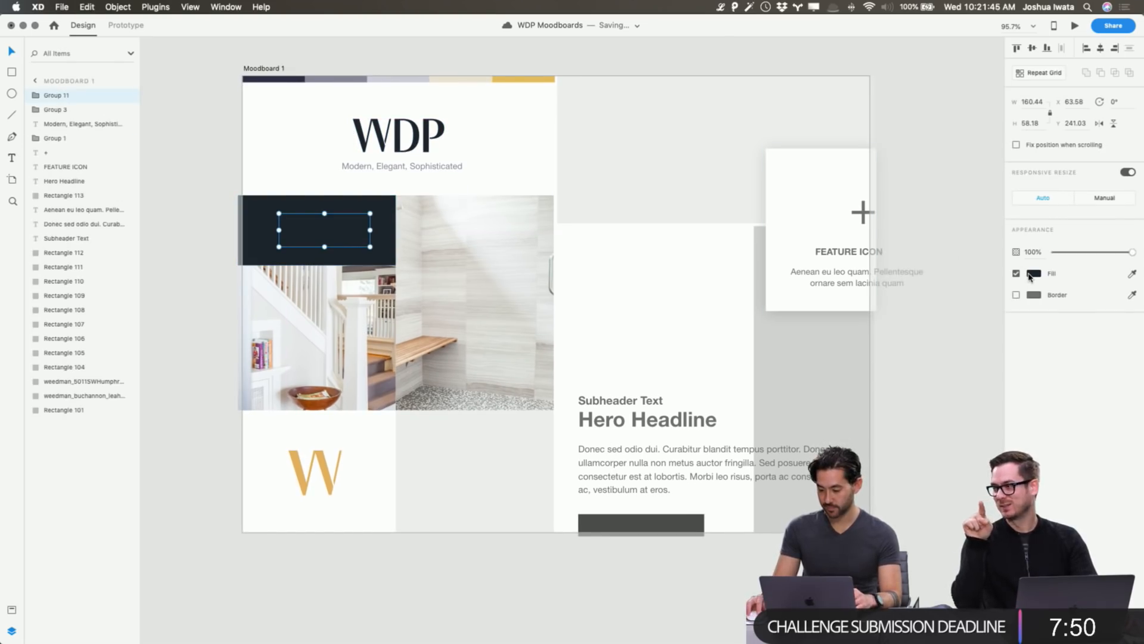
left_click(1032, 273)
left_click_drag(915, 269, 815, 147)
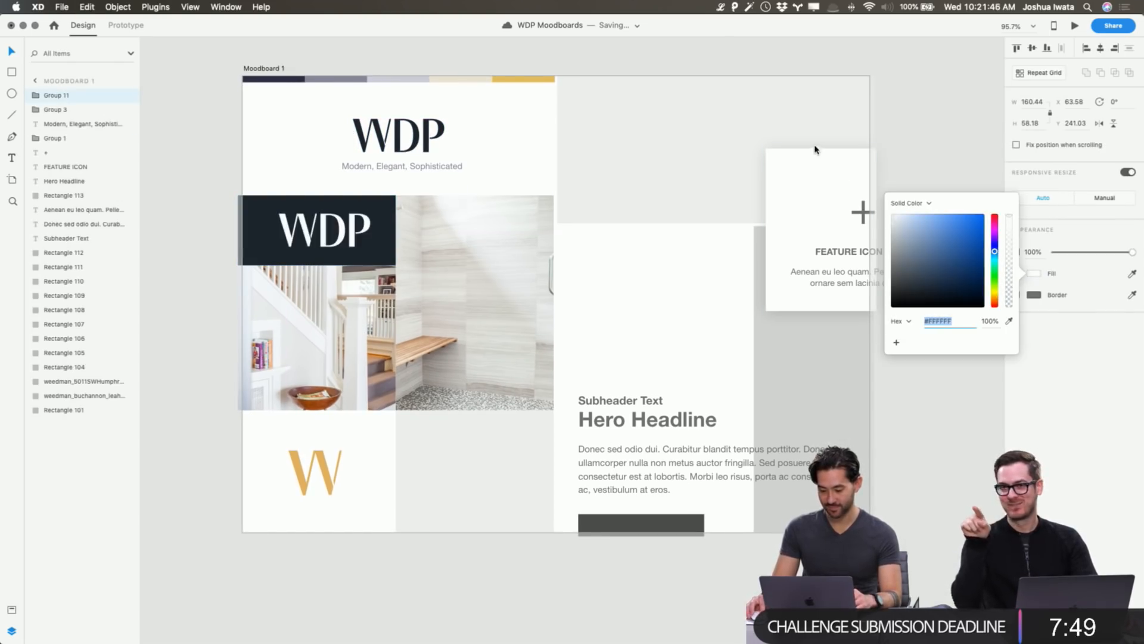
left_click(362, 226)
left_click_drag(371, 213, 363, 220)
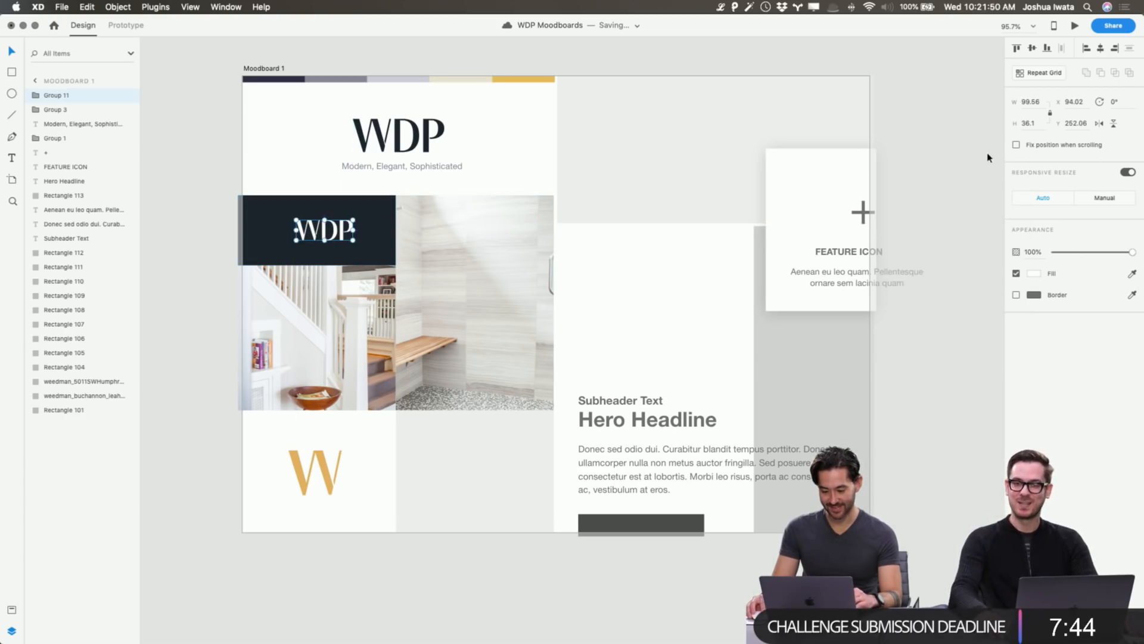
left_click(965, 156)
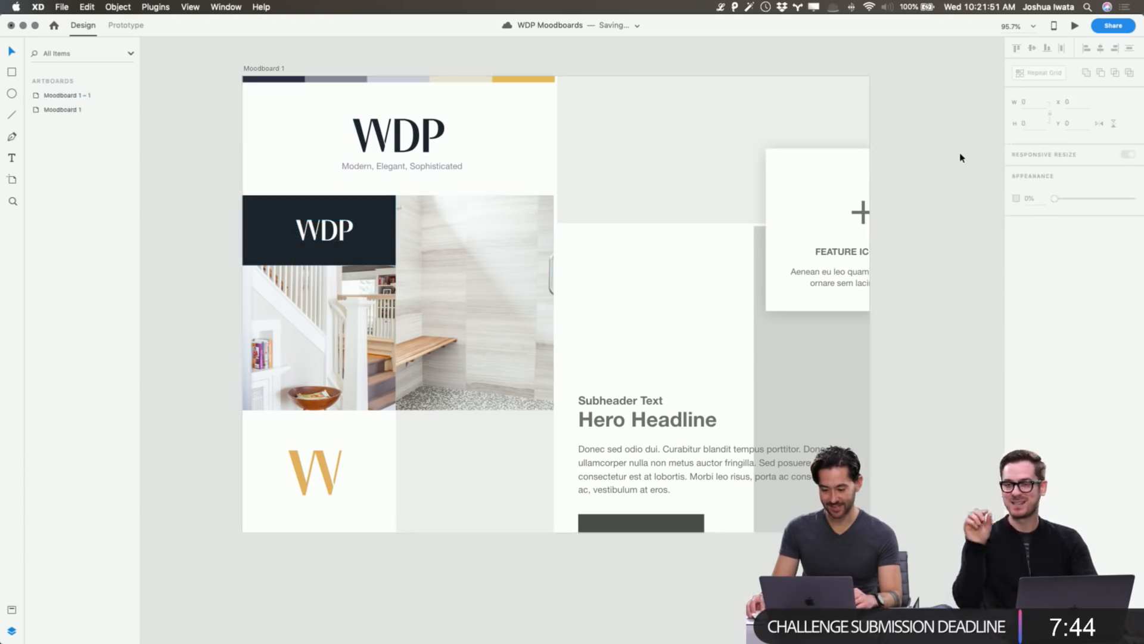
Fill the grey-purple swatch with the navy block's colour at about 56% opacity.
left_click(335, 78)
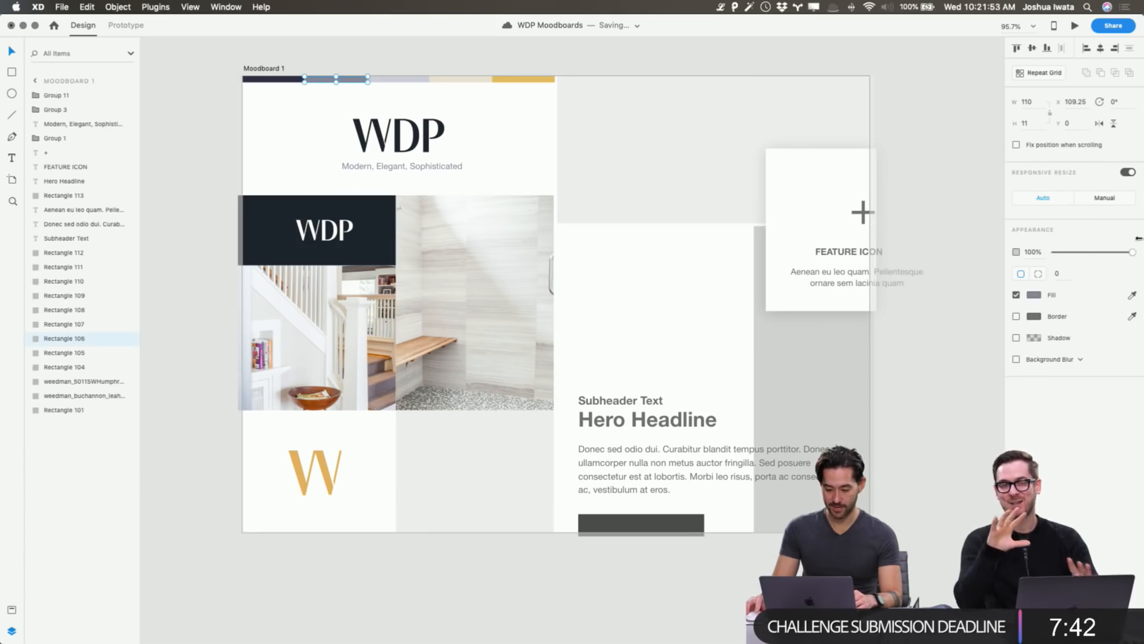
left_click(1034, 296)
left_click(1009, 343)
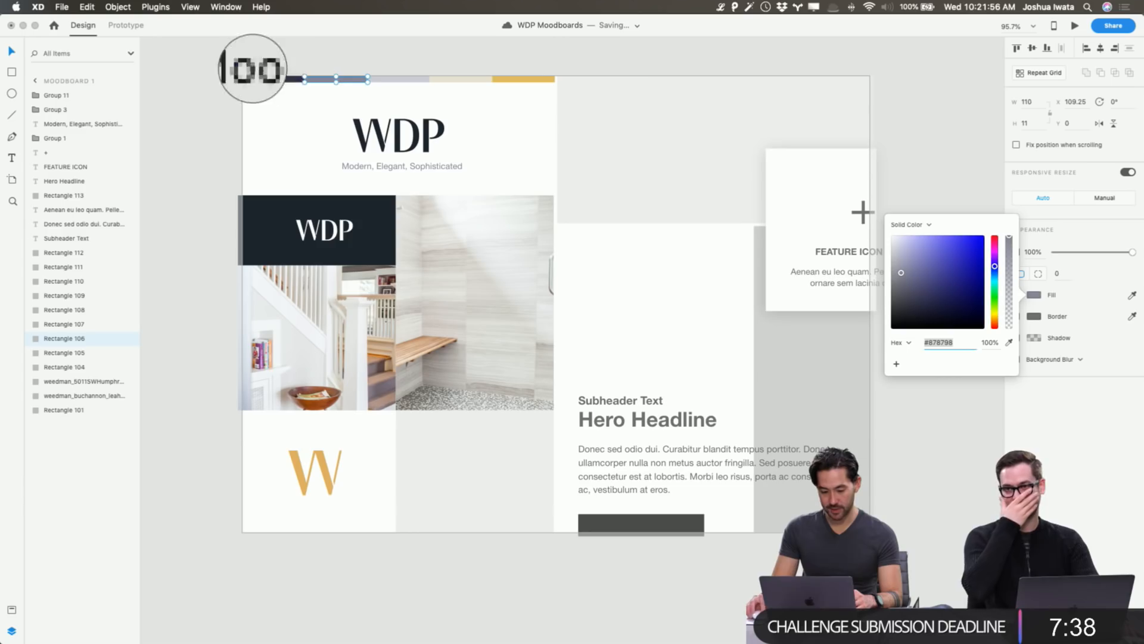
left_click(377, 220)
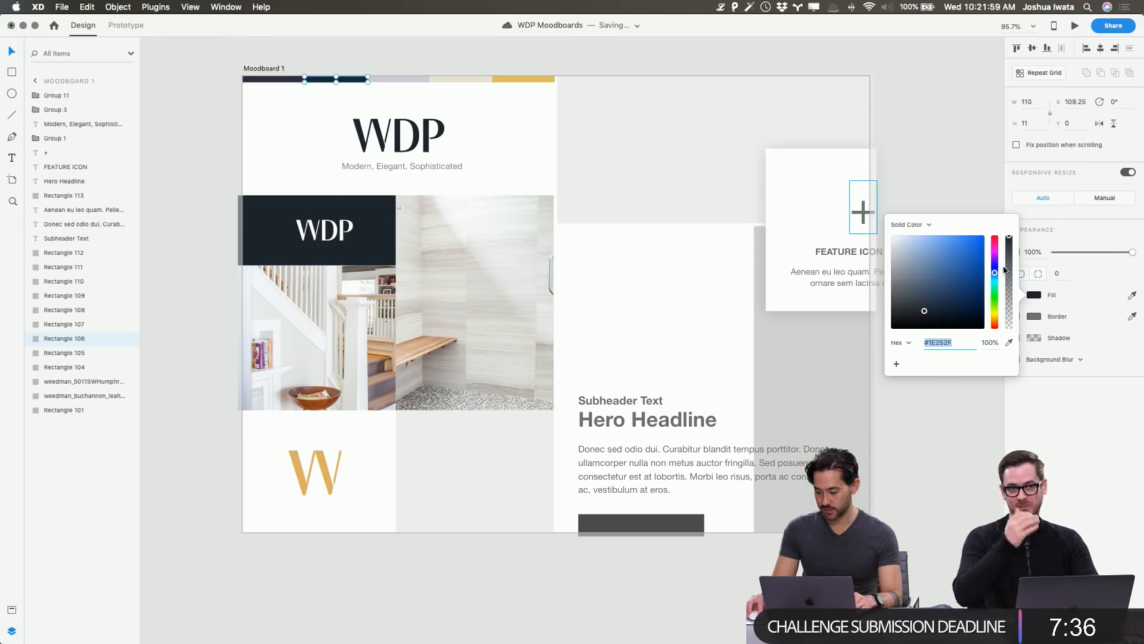
left_click_drag(1009, 248, 1009, 279)
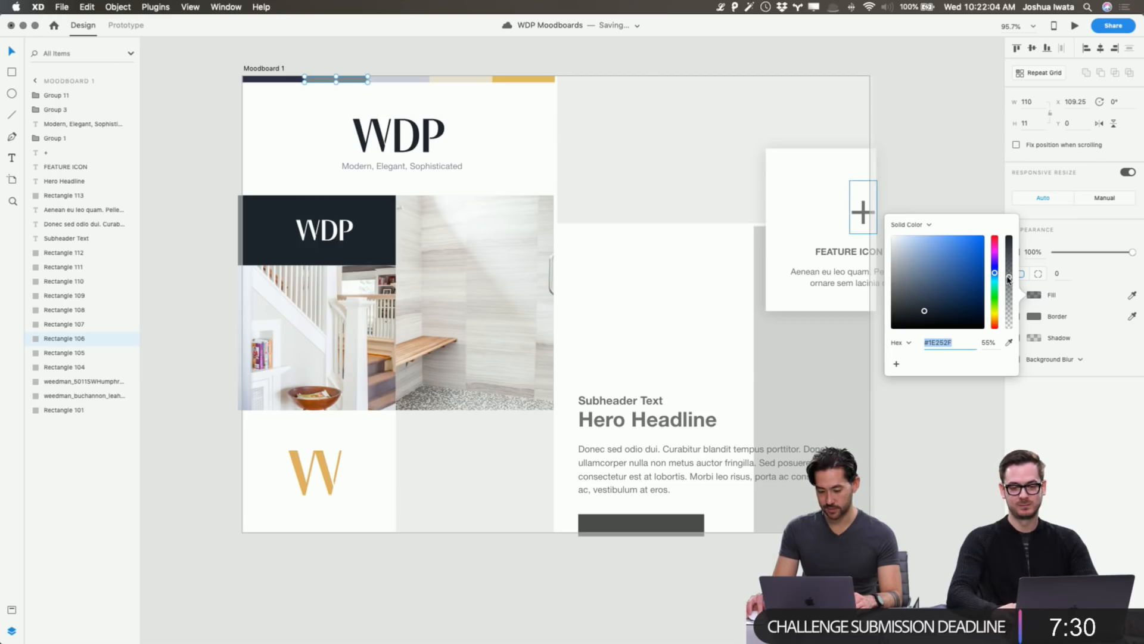
left_click(1009, 342)
left_click(374, 229)
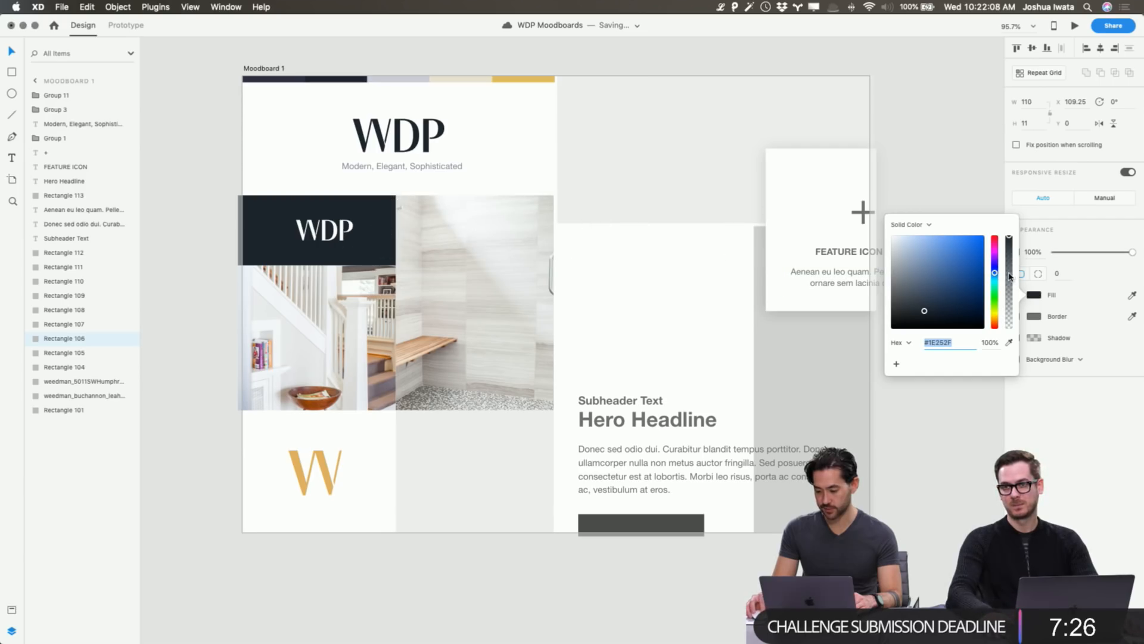
left_click_drag(1009, 276, 1015, 275)
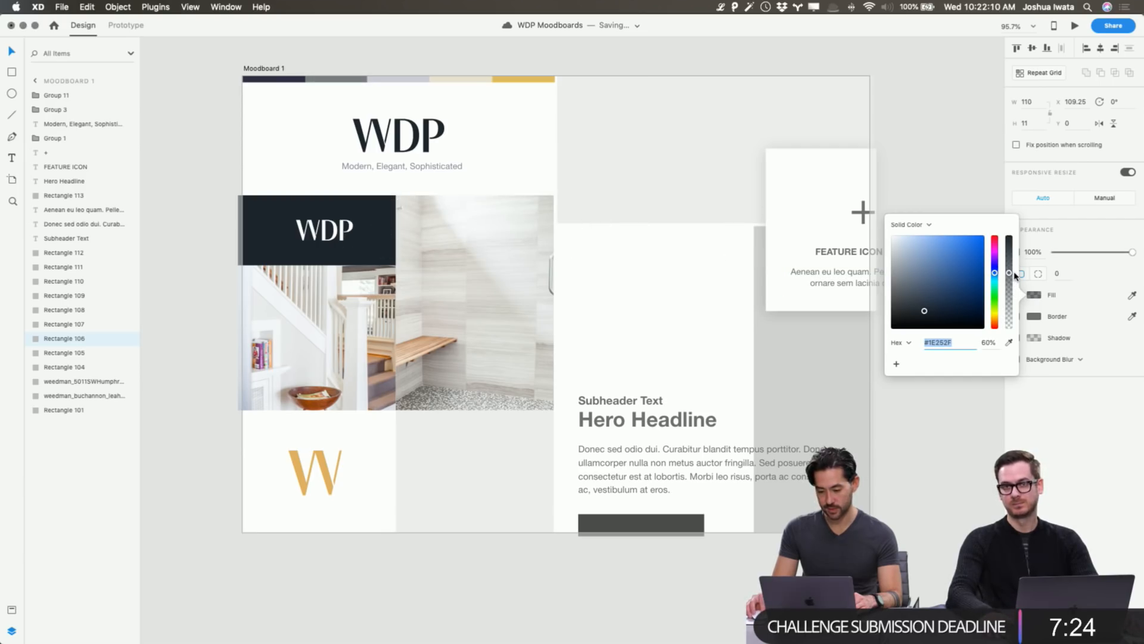
left_click(532, 107)
Fill the light grey swatch with navy #1E252F at about 24% opacity.
left_click(400, 79)
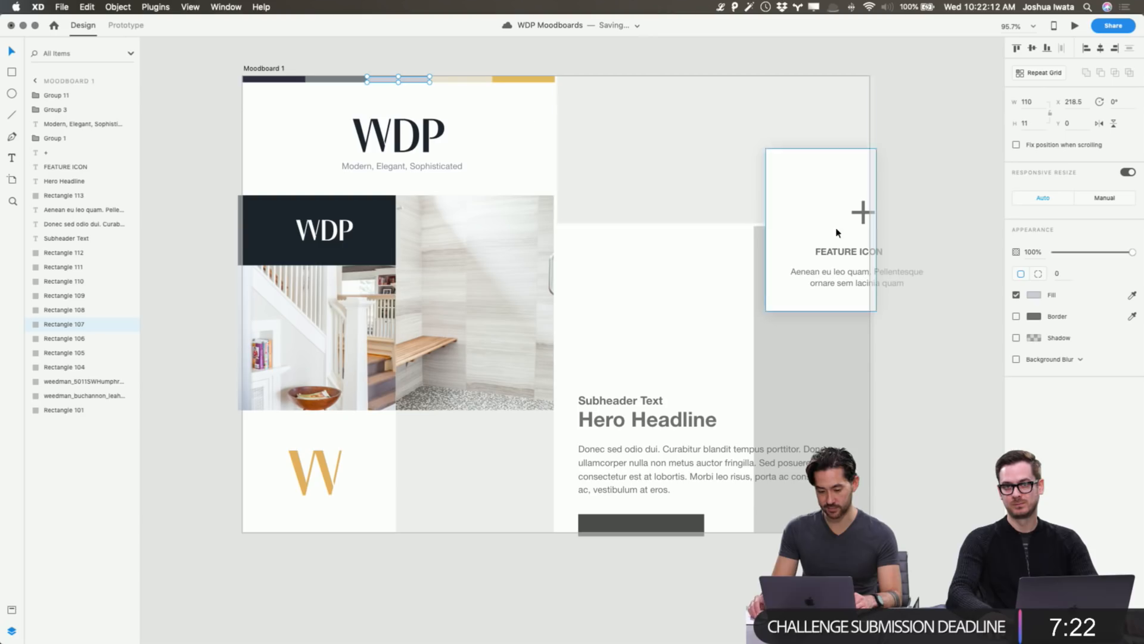
left_click(1034, 295)
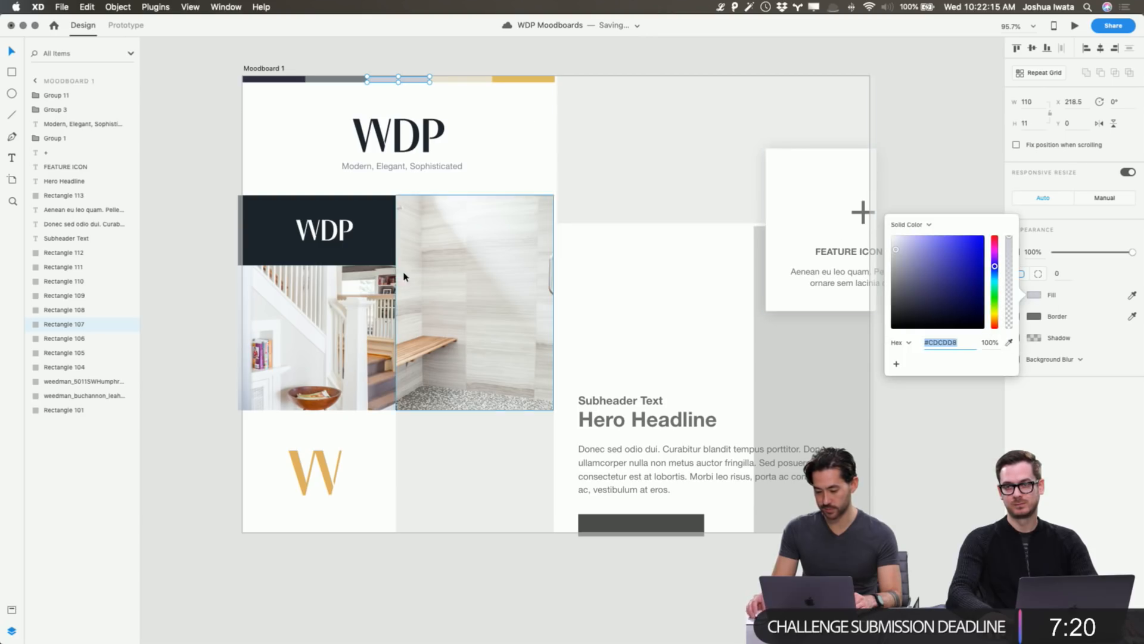
left_click(1011, 344)
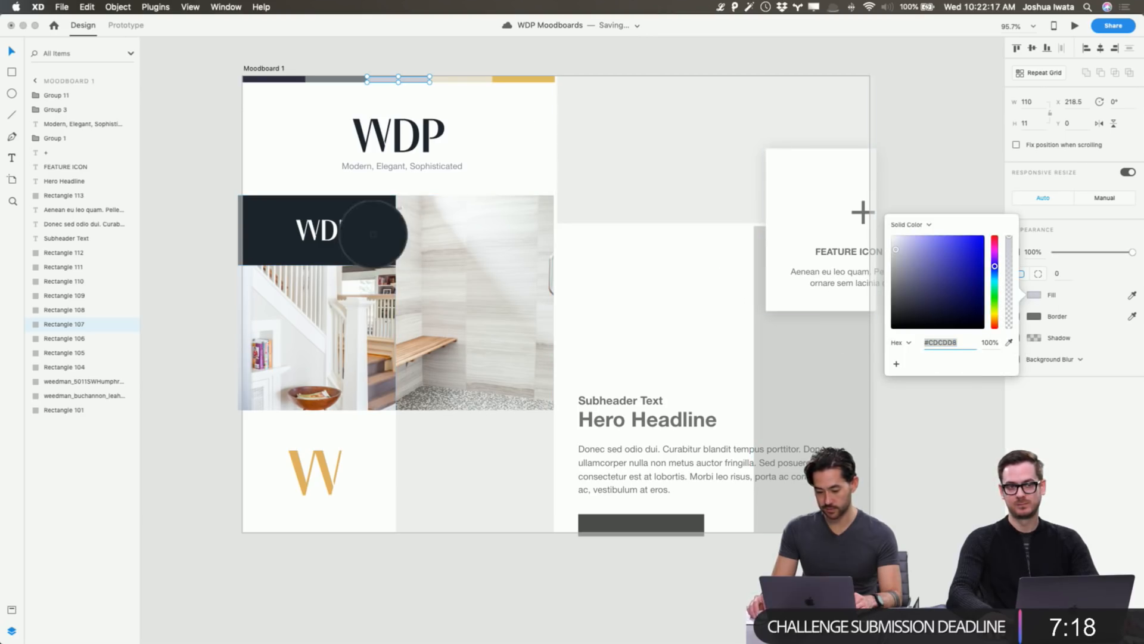
left_click(378, 237)
left_click_drag(1007, 282, 1003, 309)
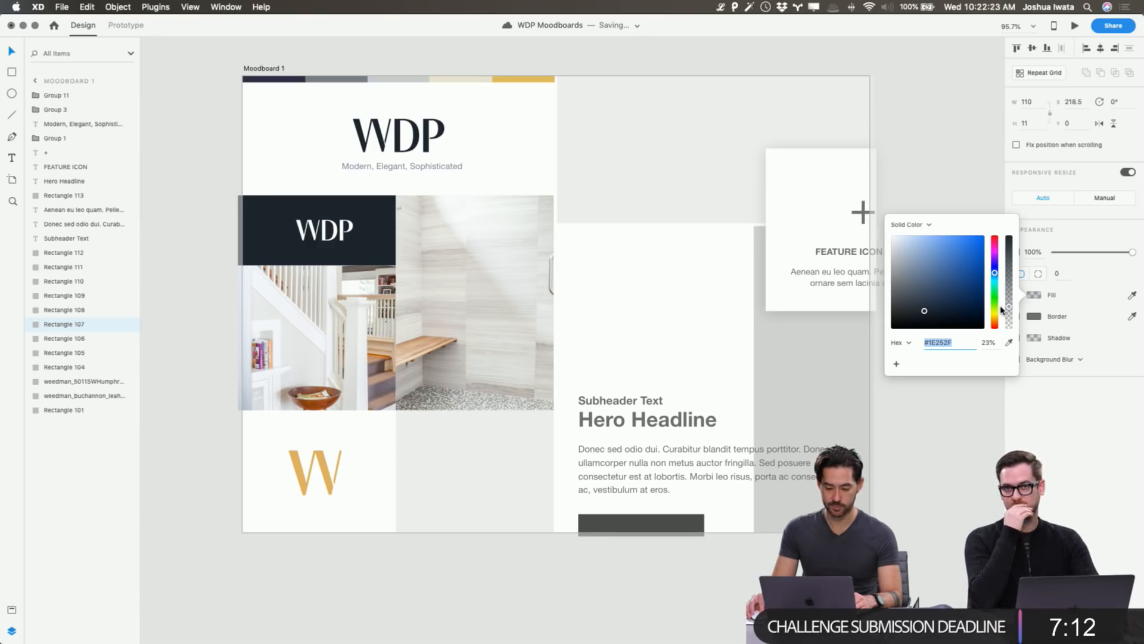
left_click(957, 144)
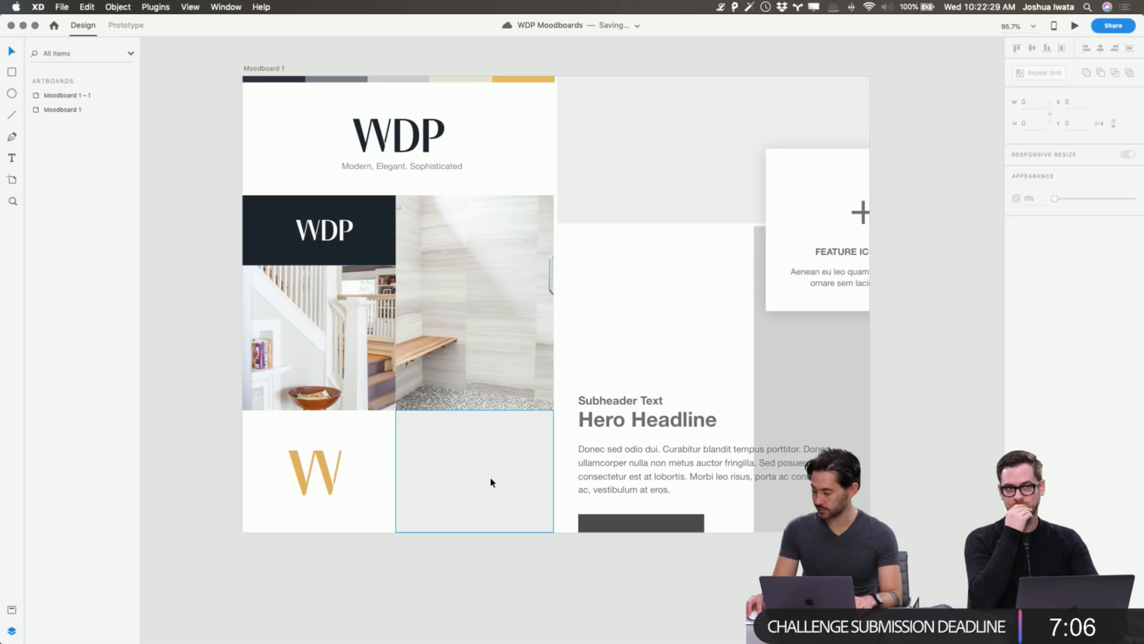
Find the sunburst-chandelier dining-room photo in General Use and drag it into the moodboard's empty cell.
key("super+Tab")
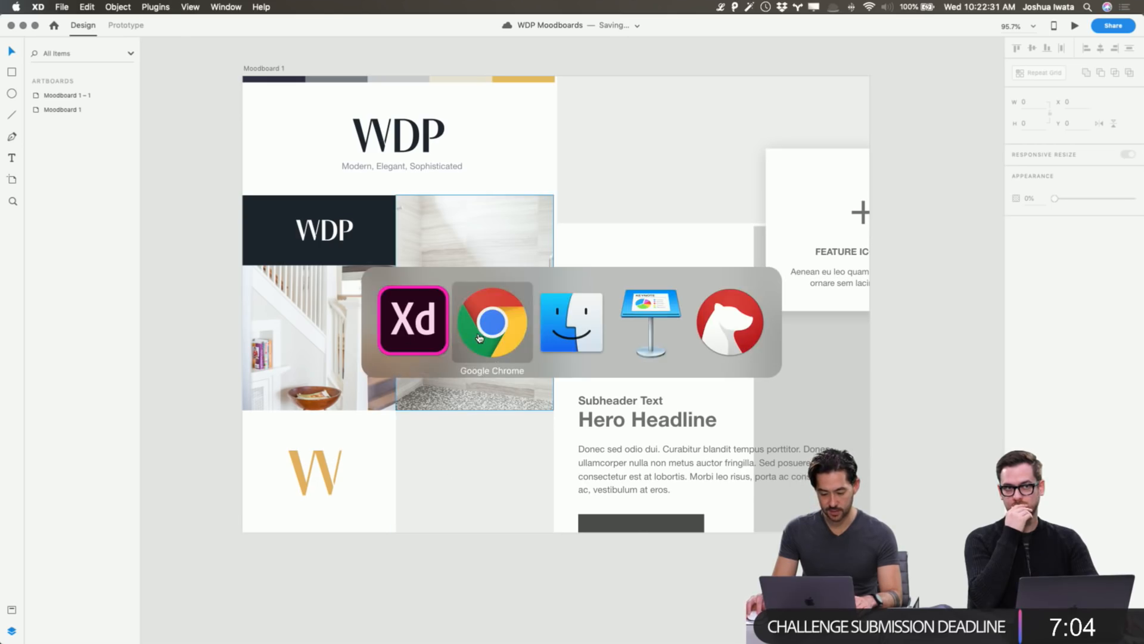
key("super+Tab")
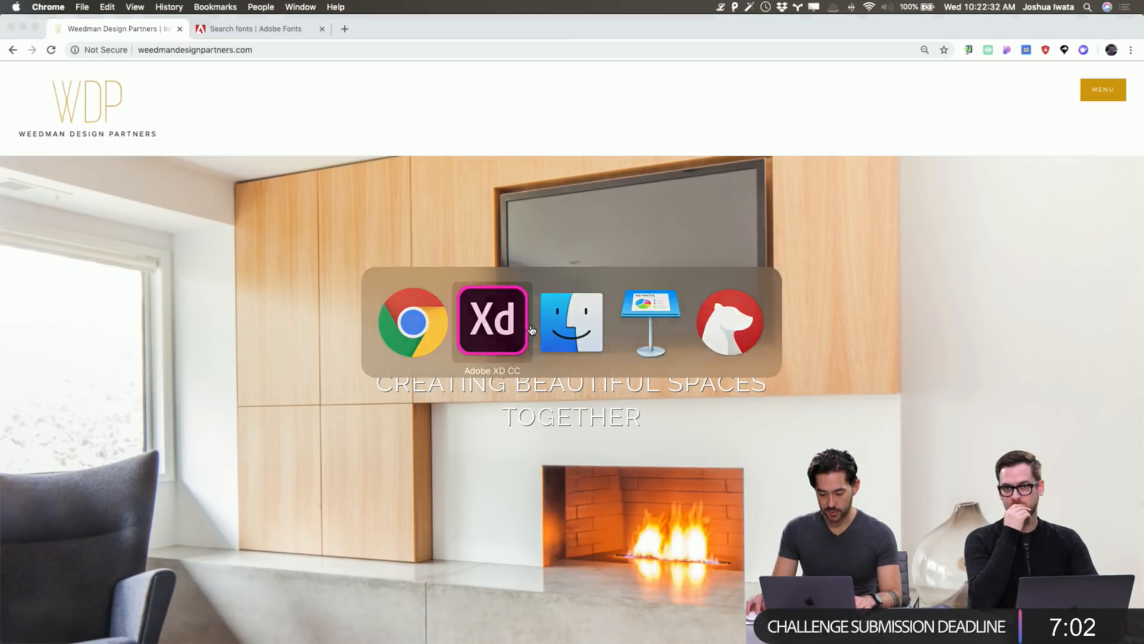
key("super+Tab")
key("super+Tab")
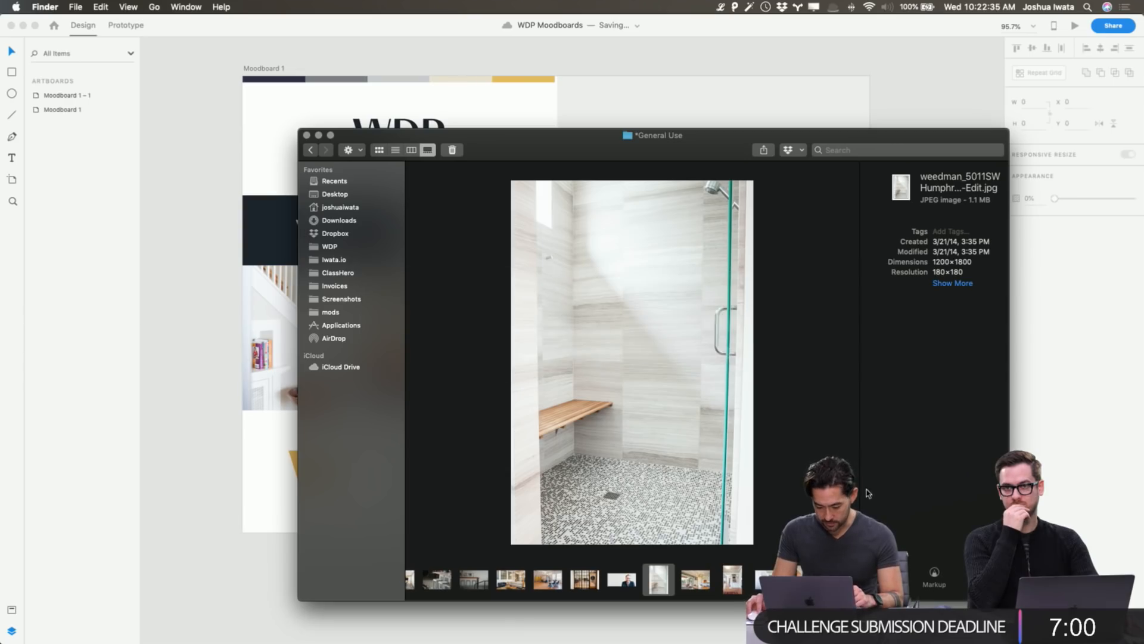
key("Right")
key("Right")
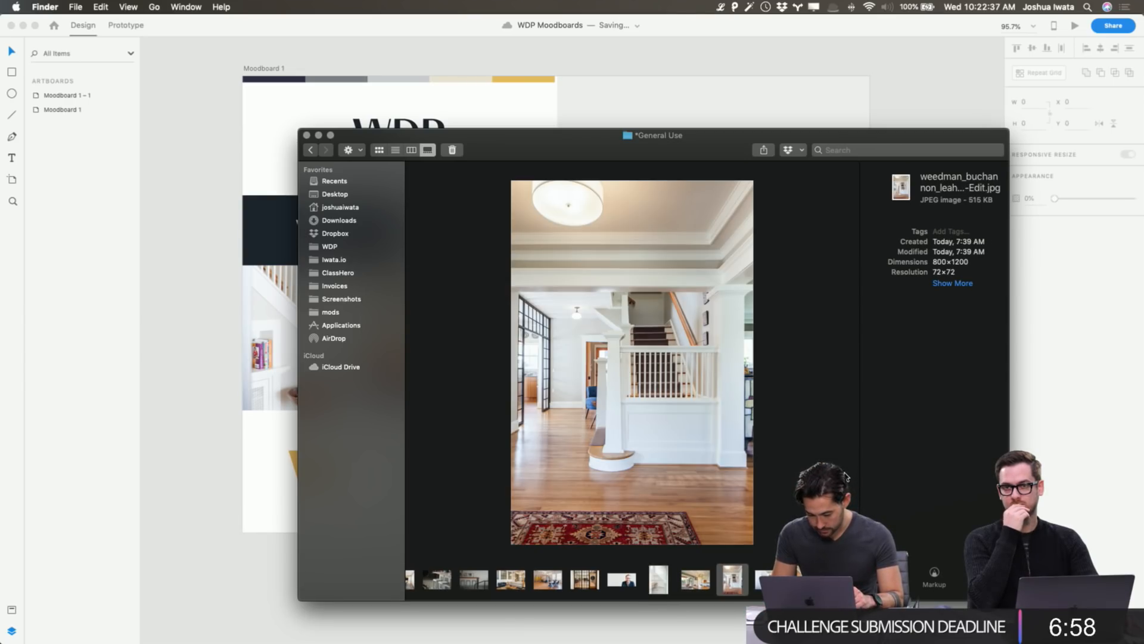
key("Left")
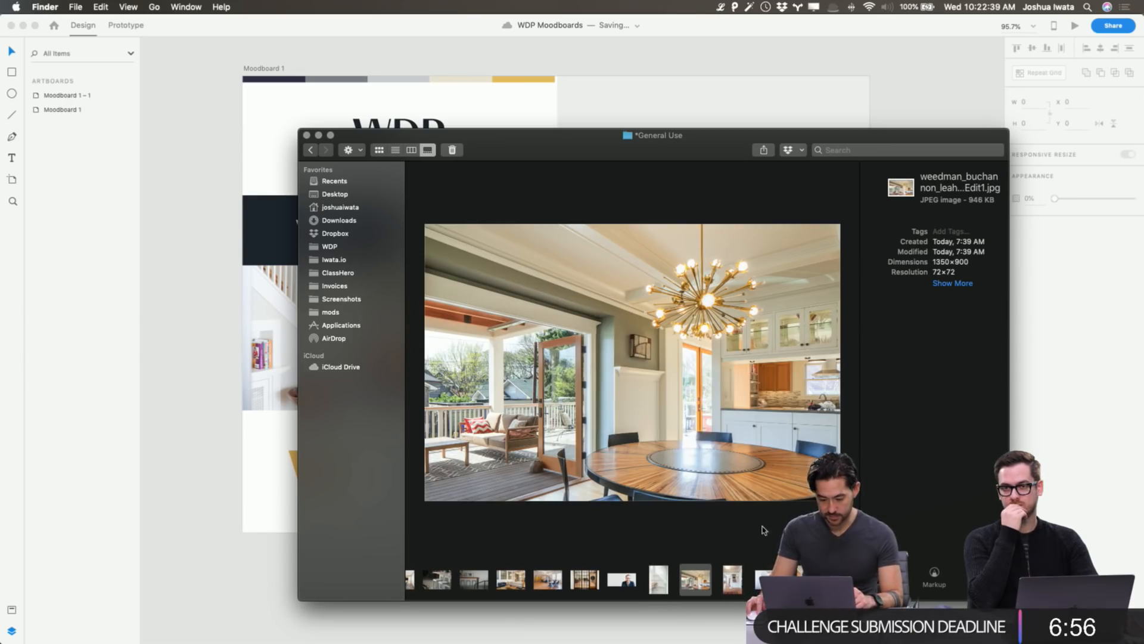
left_click_drag(698, 590, 471, 480)
key("super+Tab")
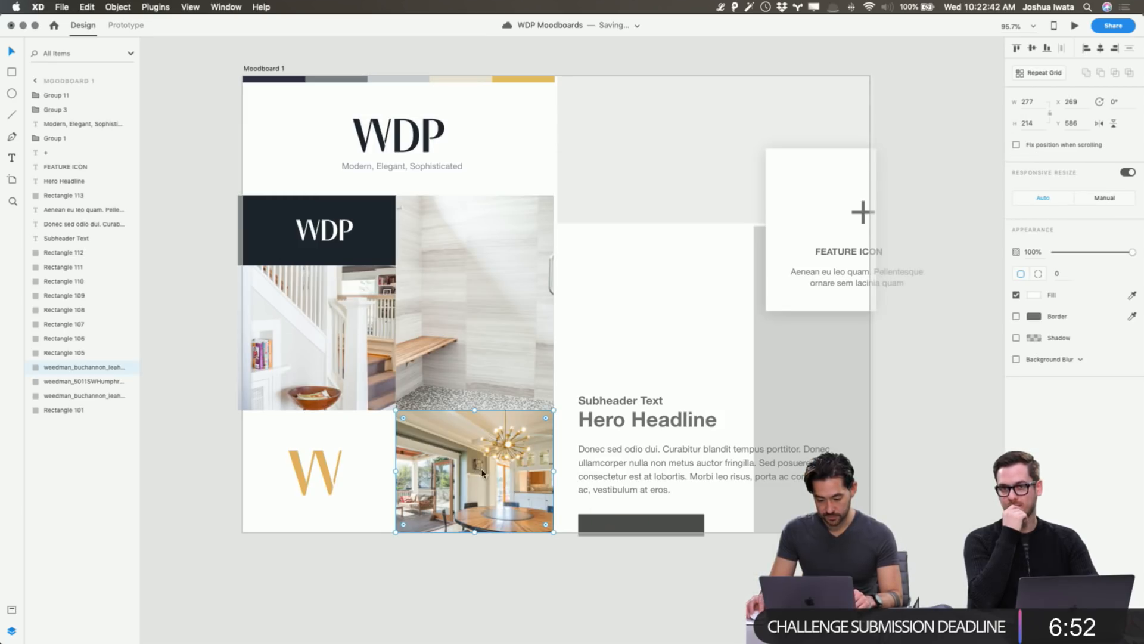
Enlarge the chandelier photo inside the bottom-middle cell and shift it slightly right.
double_click(472, 482)
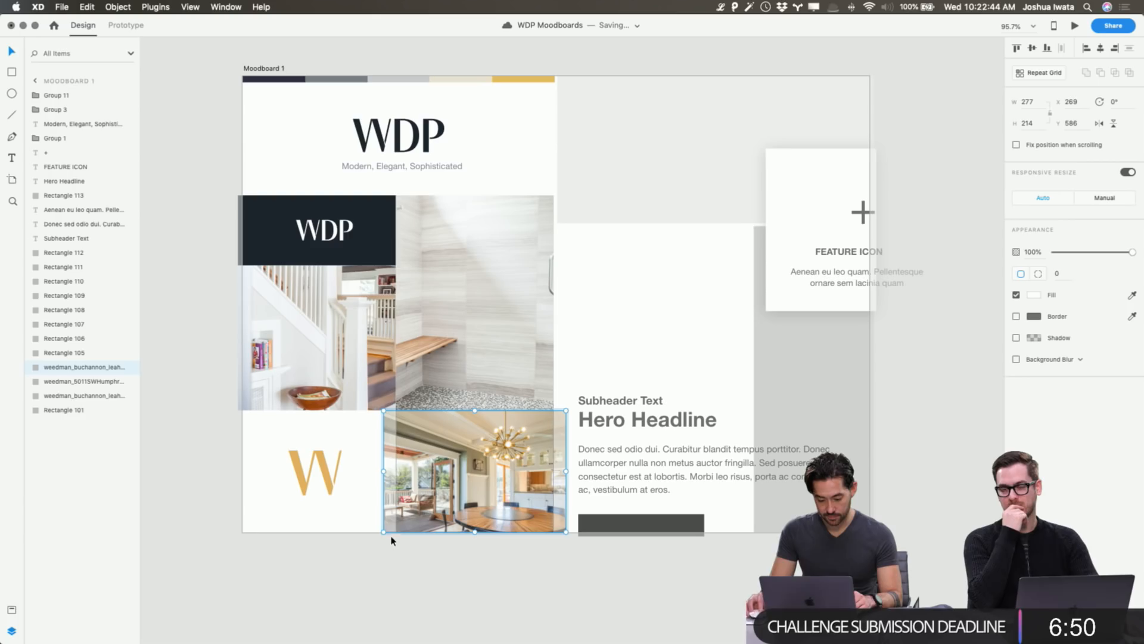
left_click_drag(383, 532, 146, 574)
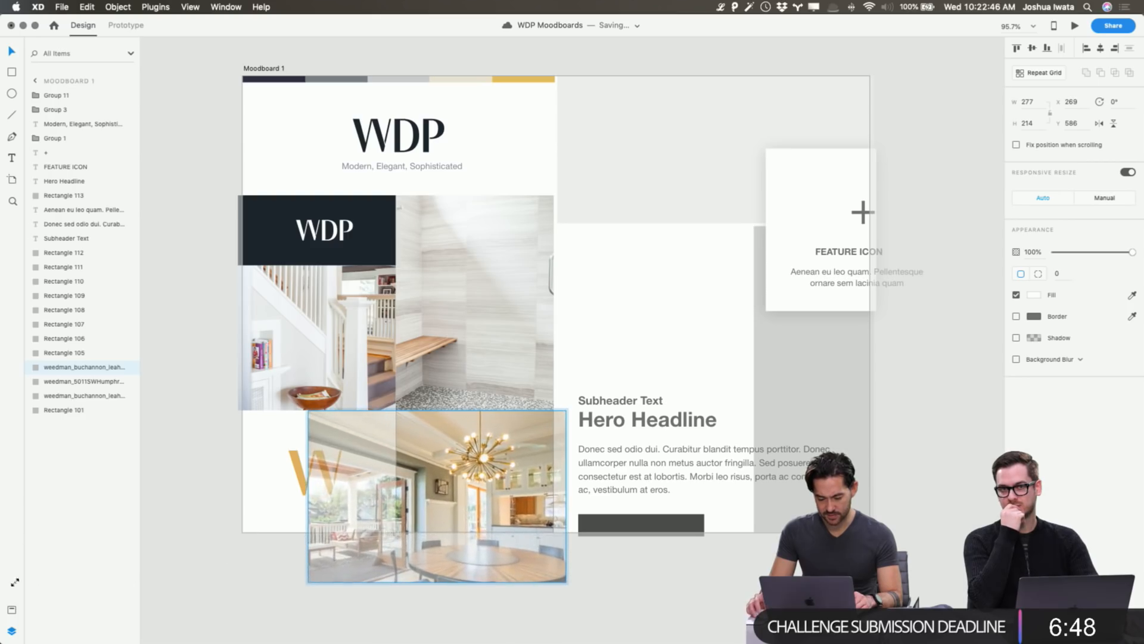
key("Escape")
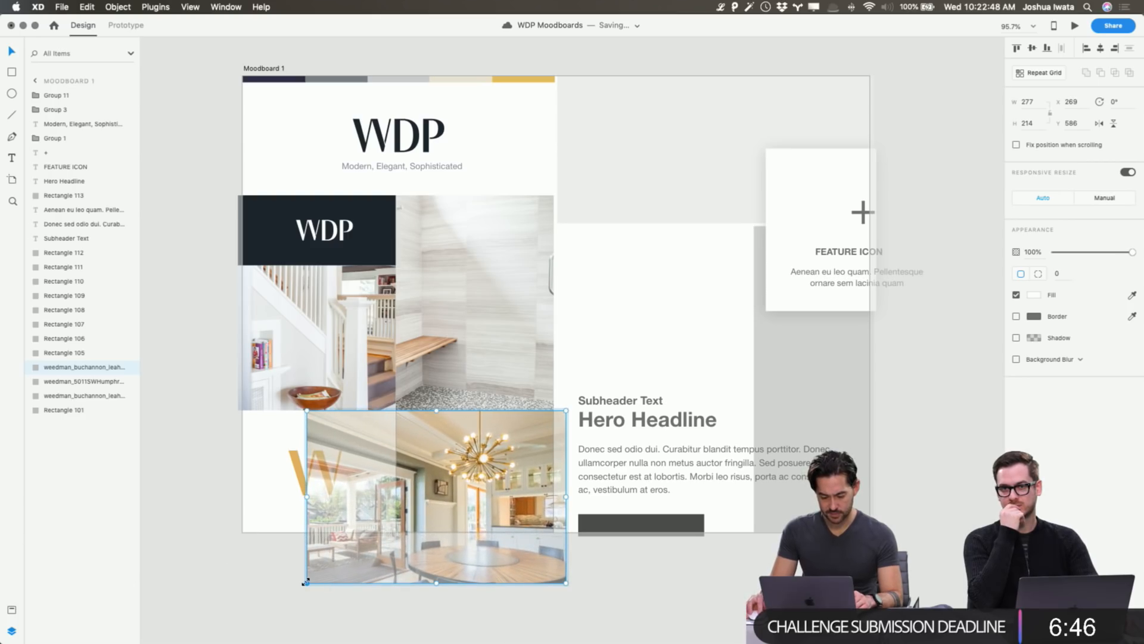
left_click_drag(306, 582, 290, 594)
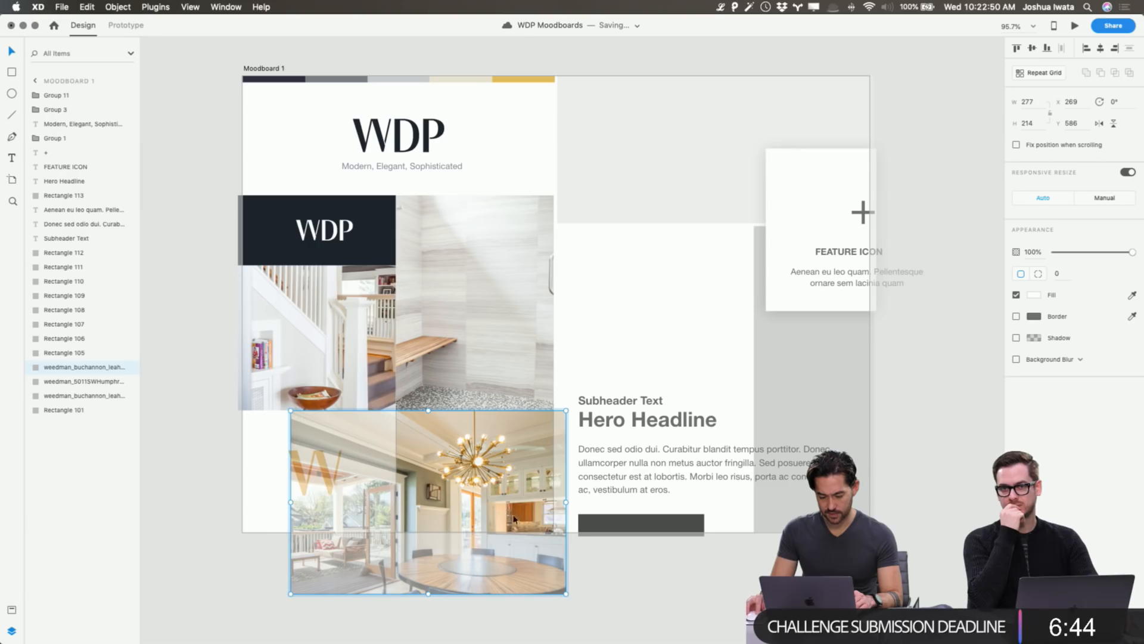
left_click_drag(541, 487, 557, 486)
left_click(677, 571)
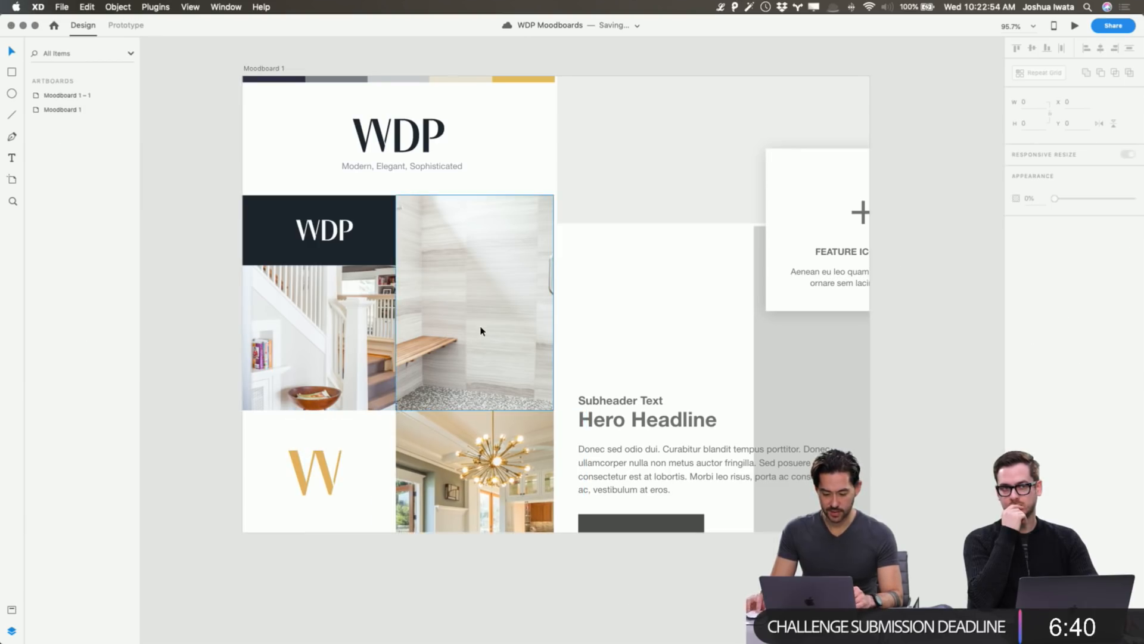
Reopen the chandelier photo's crop and lower its opacity slightly.
double_click(454, 474)
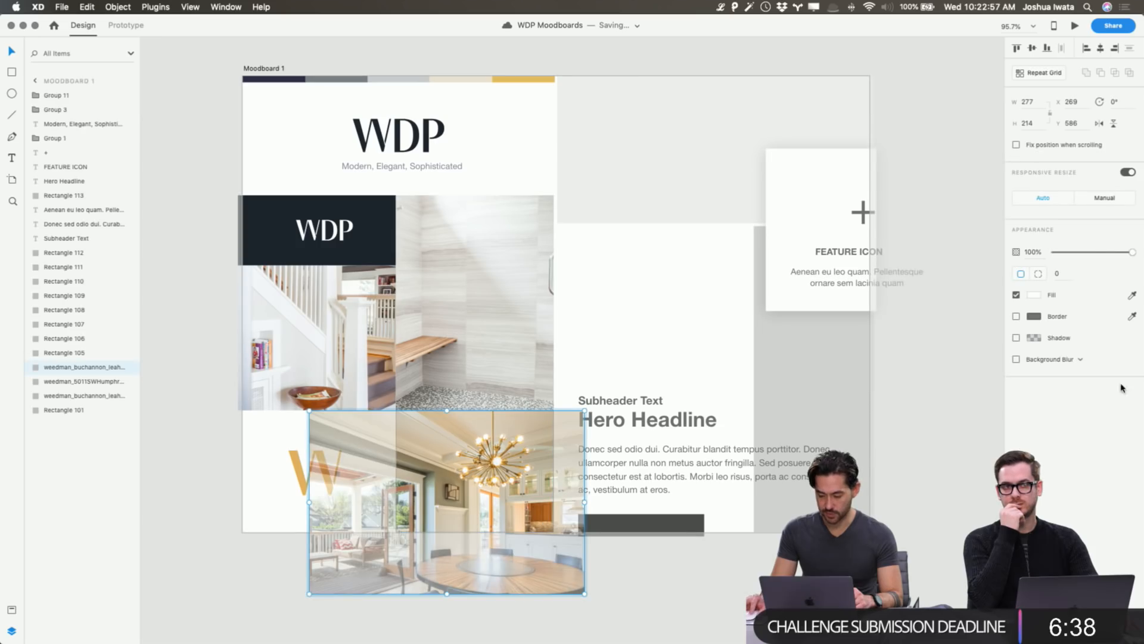
left_click(700, 602)
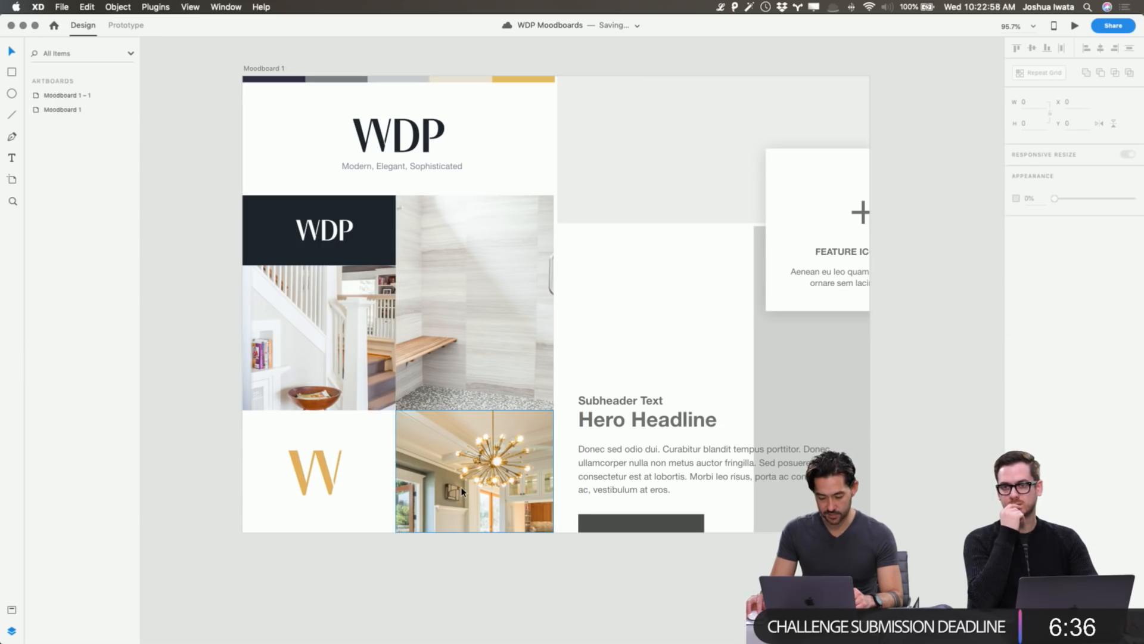
double_click(462, 492)
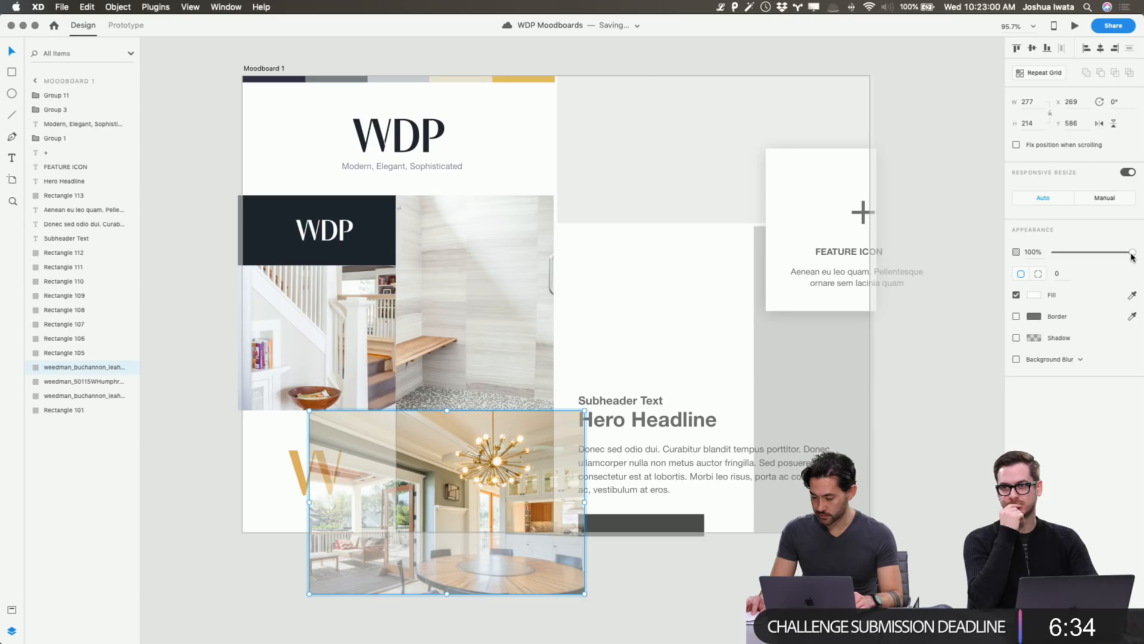
left_click_drag(1132, 253, 1110, 256)
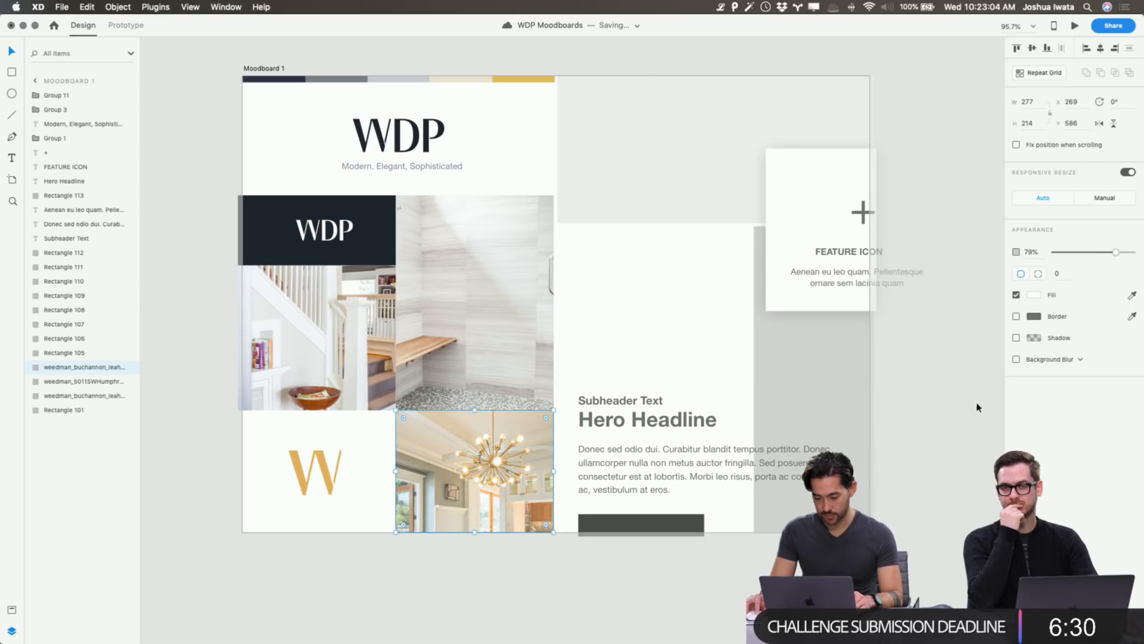
left_click(975, 404)
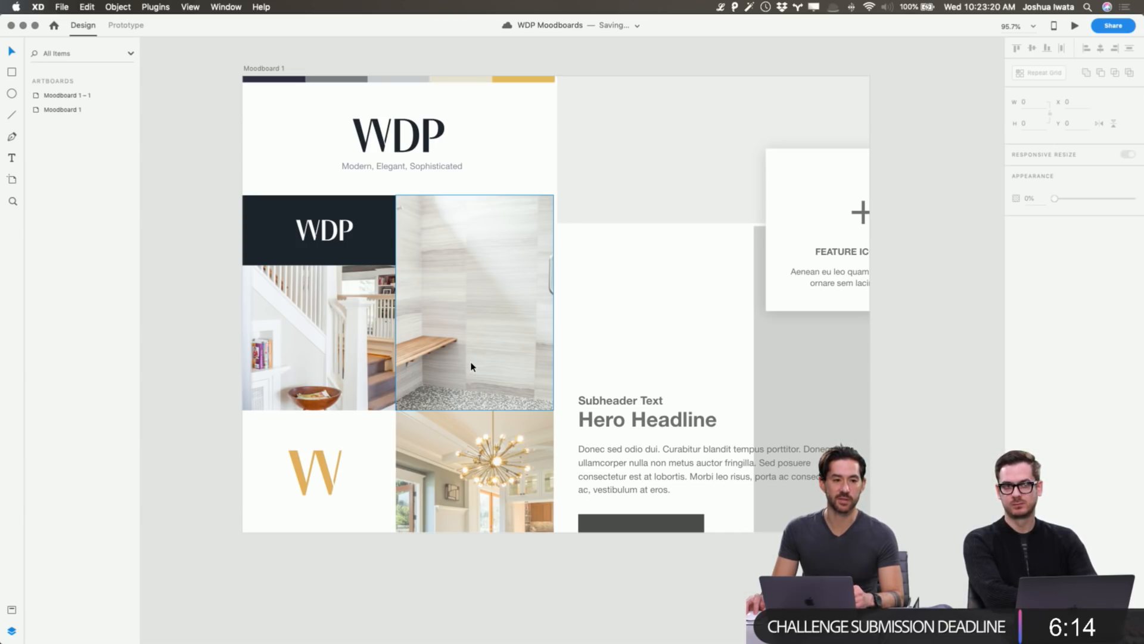
scroll(474, 365, "right", 1)
scroll(474, 346, "down", 1)
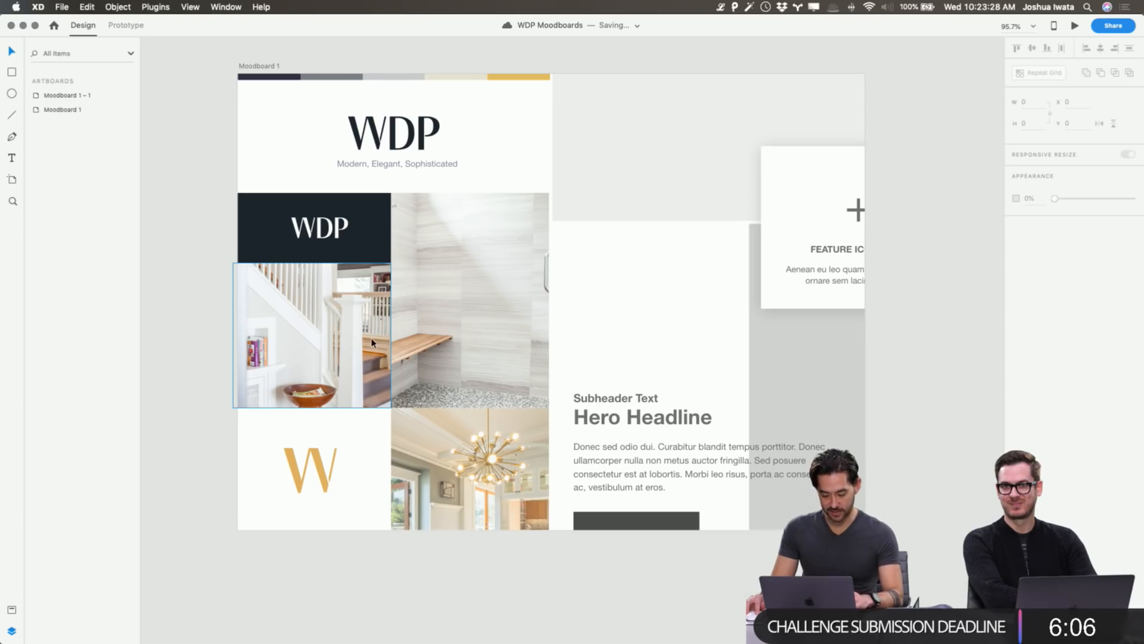
Delete a stray line and flip the shower-bench photo horizontally inside its cell.
key("l")
left_click_drag(354, 340, 446, 352)
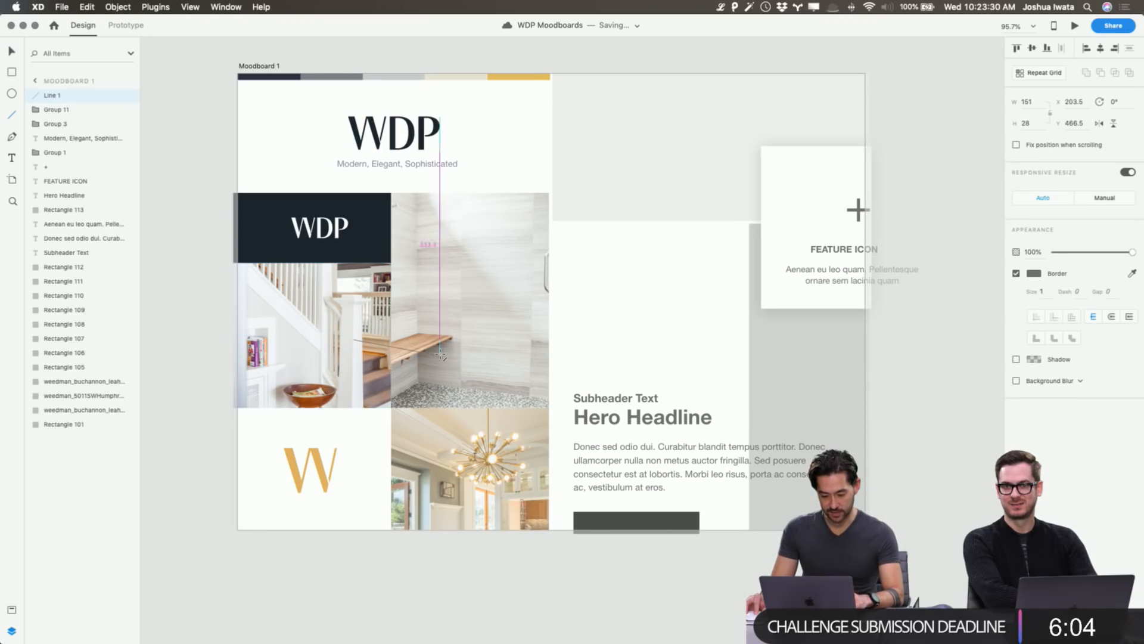
key("Delete")
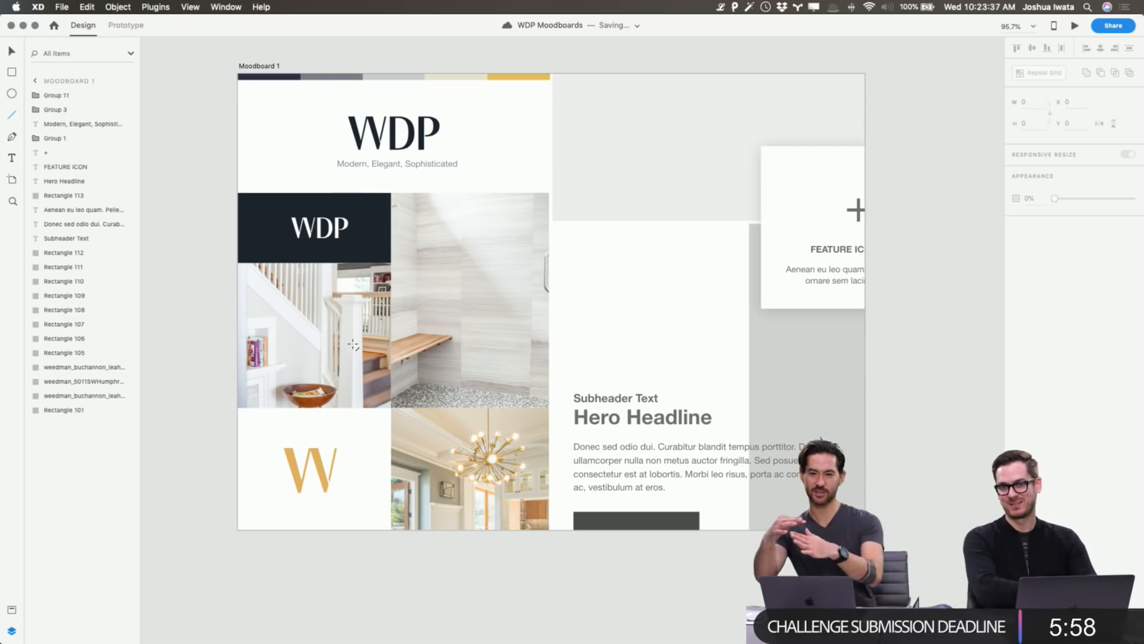
key("v")
left_click(461, 295)
double_click(462, 295)
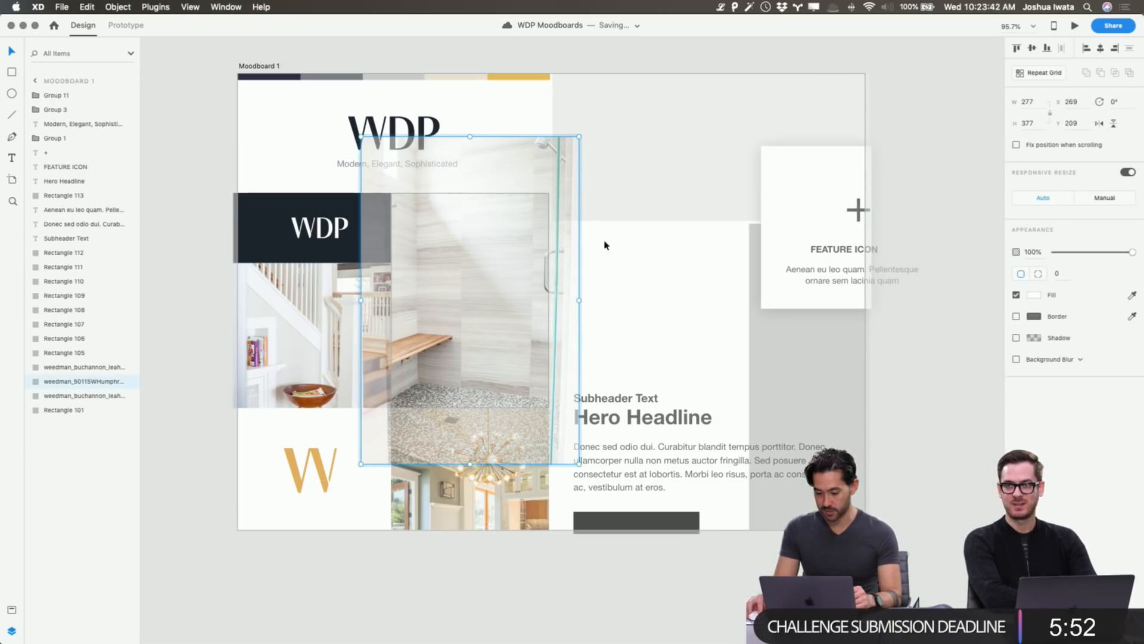
left_click(1100, 123)
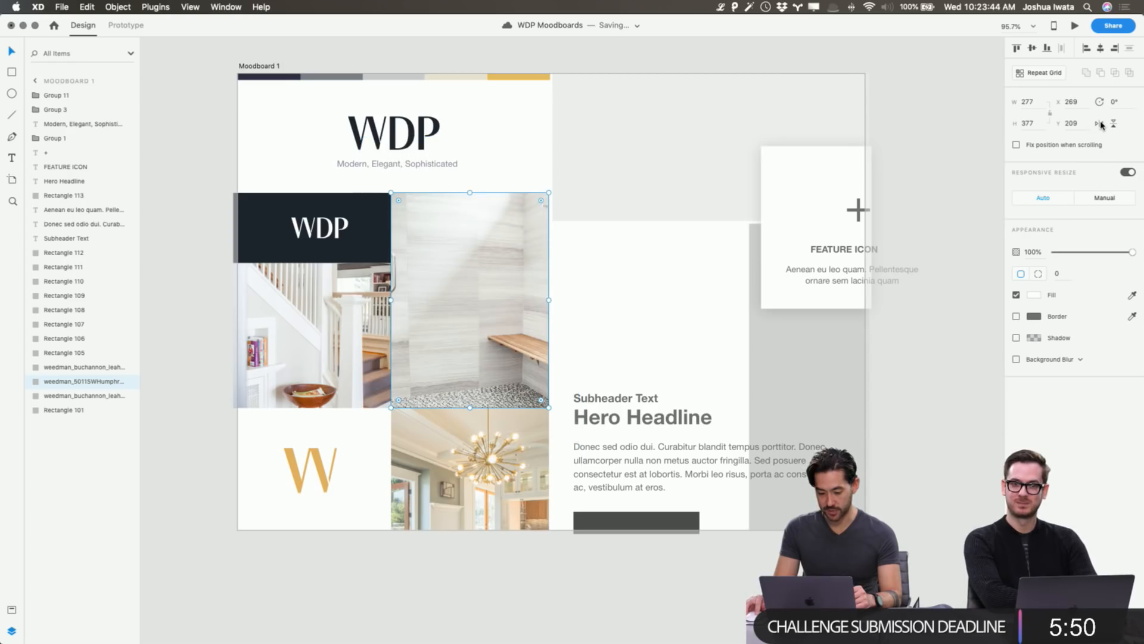
key("Left")
key("Right")
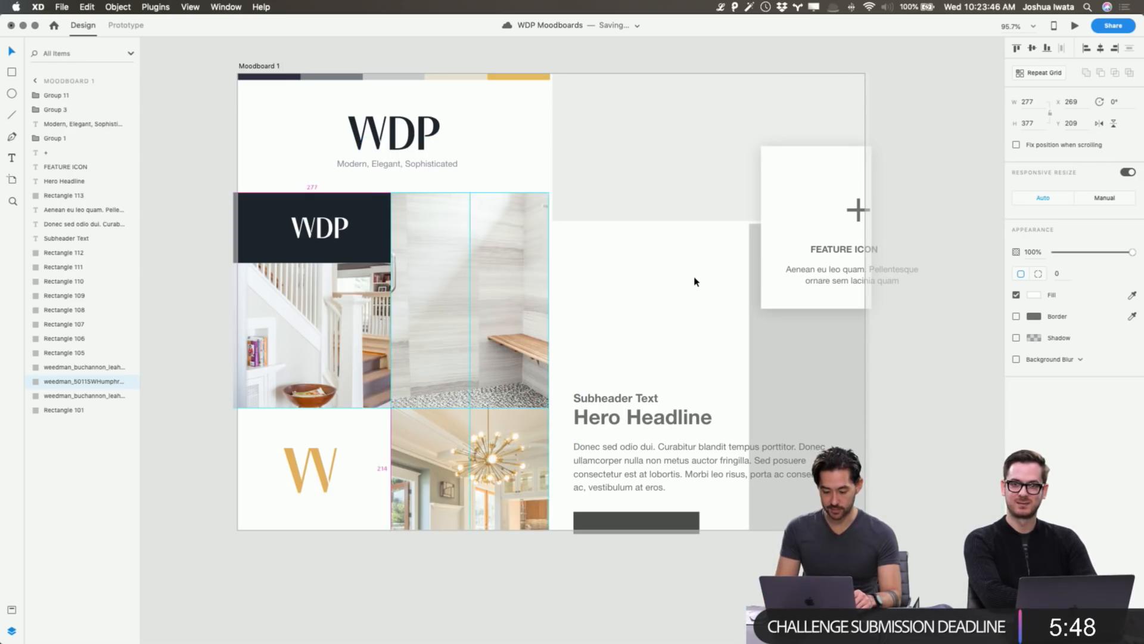
Reframe the mirrored bench photo, enlarging it leftward and nudging it up to fill the cell.
left_click(960, 289)
double_click(455, 284)
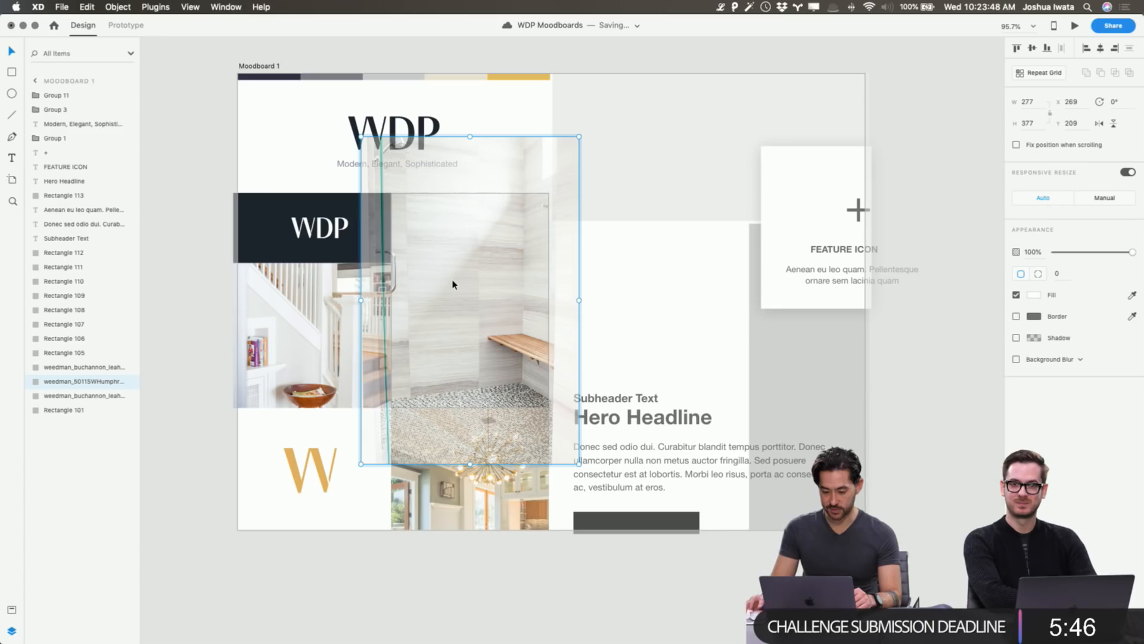
key("Left")
key("Left")
key("Left")
key("Left")
key("Left")
key("Left")
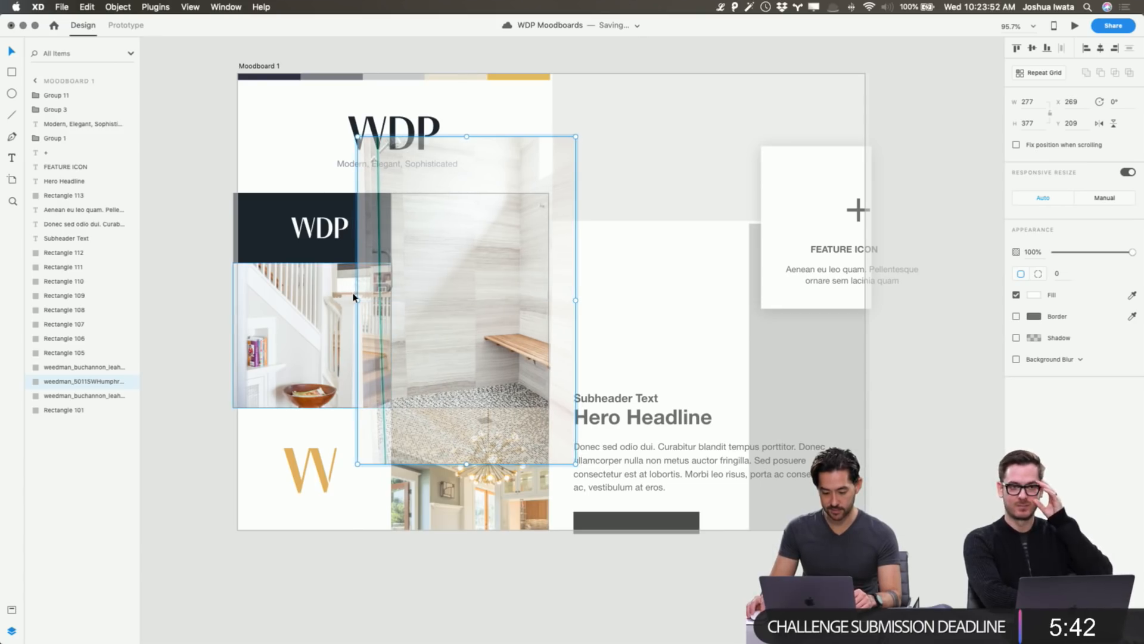
left_click_drag(356, 301, 347, 297)
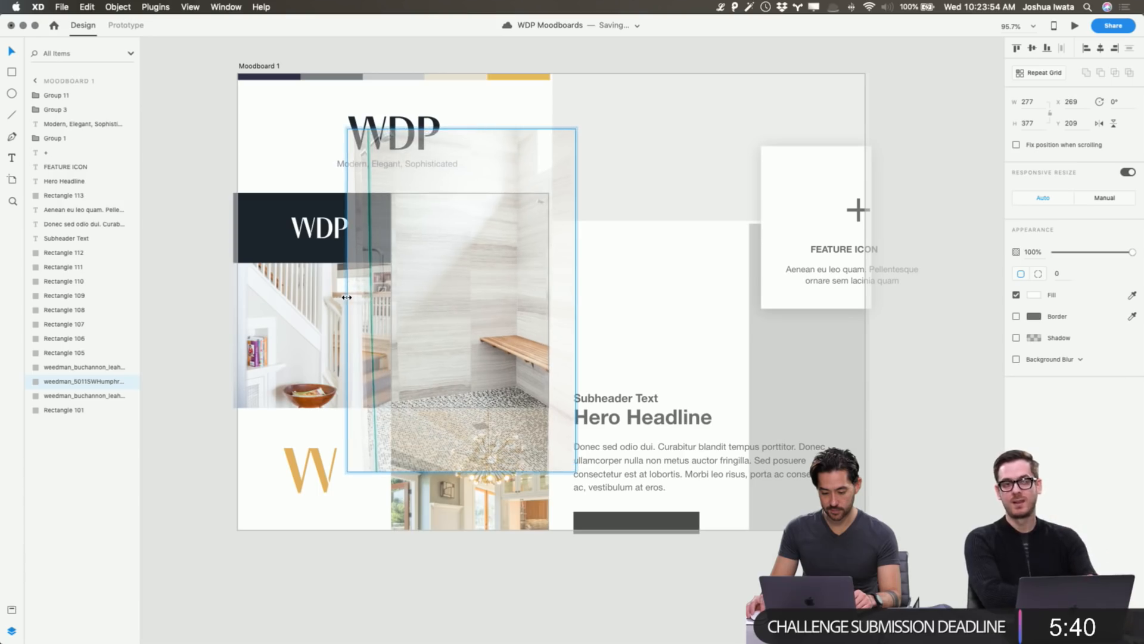
key("shift+Up")
key("shift+Up")
key("shift+Up")
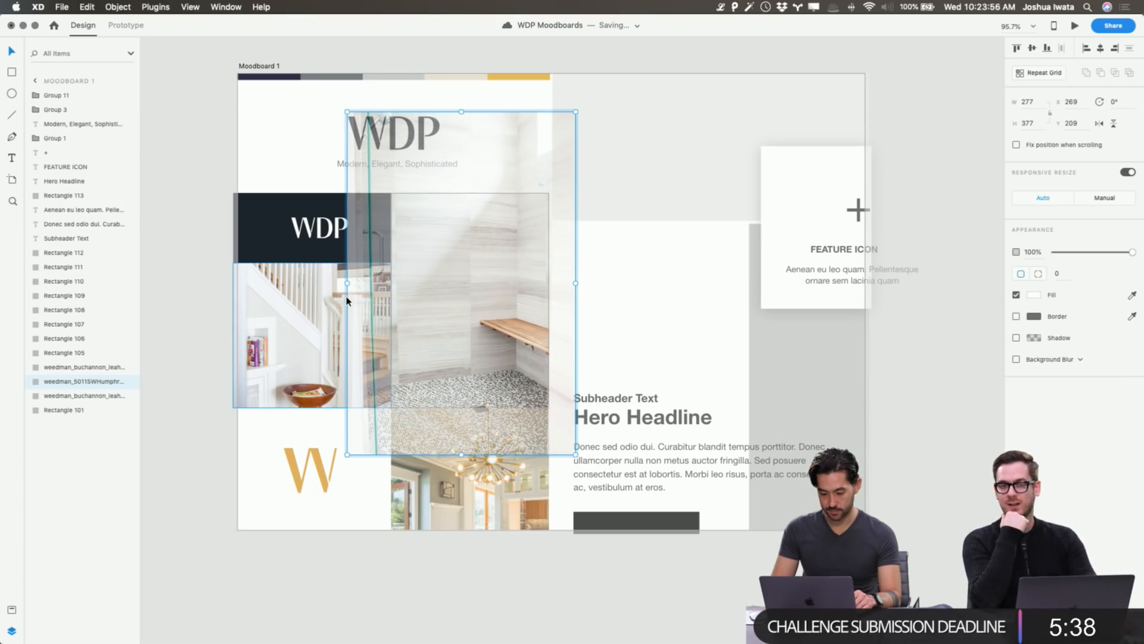
left_click(901, 347)
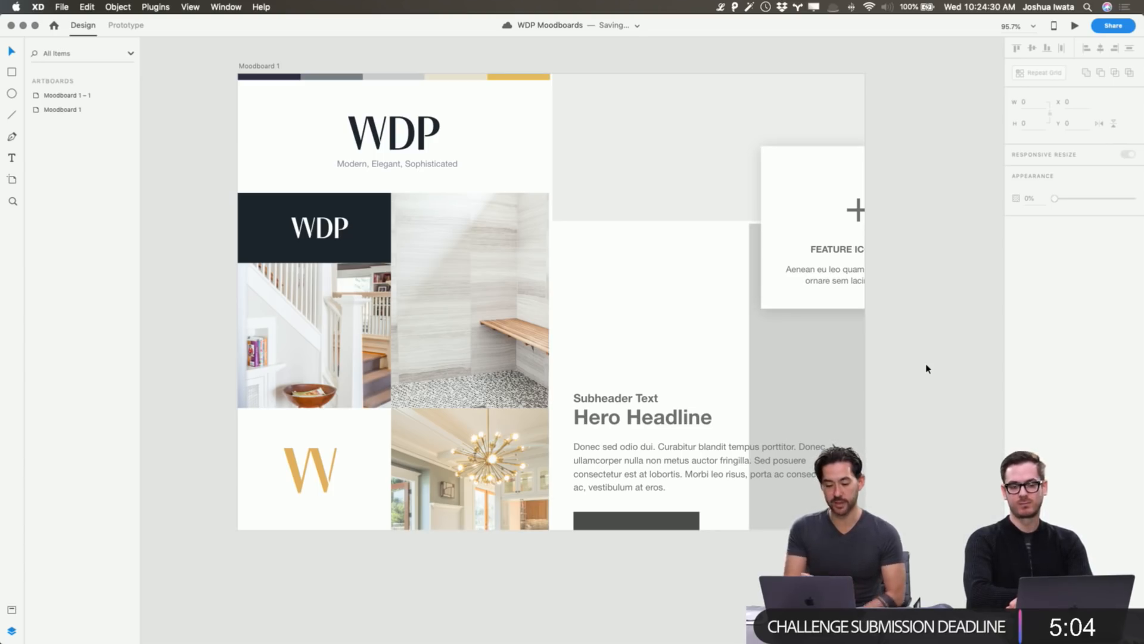
scroll(538, 416, "right", 3)
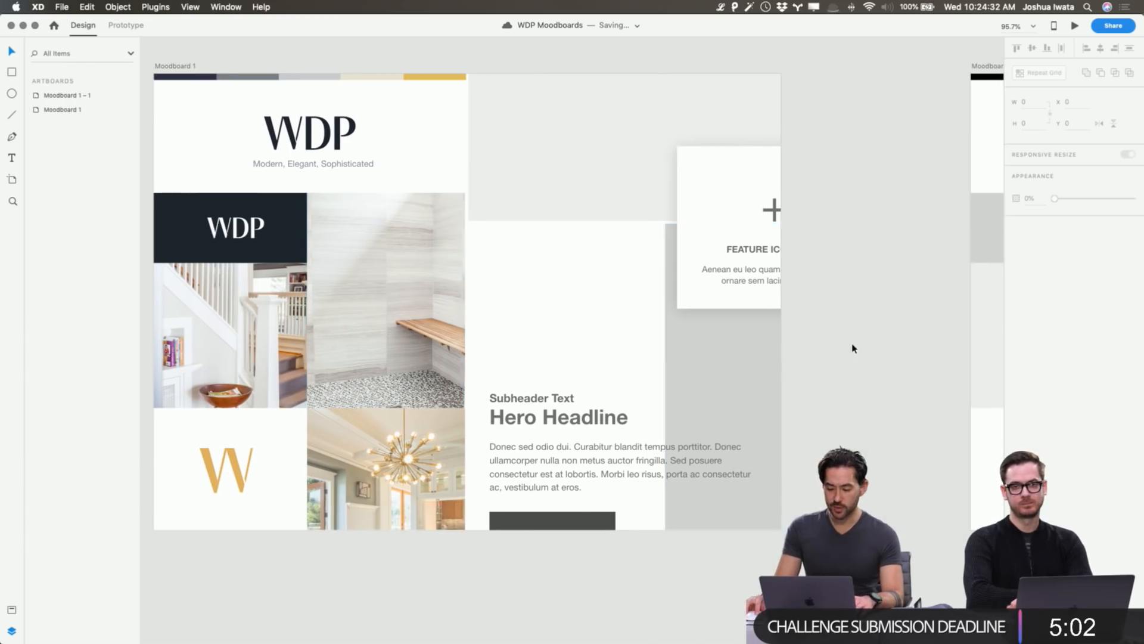
Compare General Use thumbnails and drag Weedman_Slate_001 toward the top-right moodboard cell.
key("super+Tab")
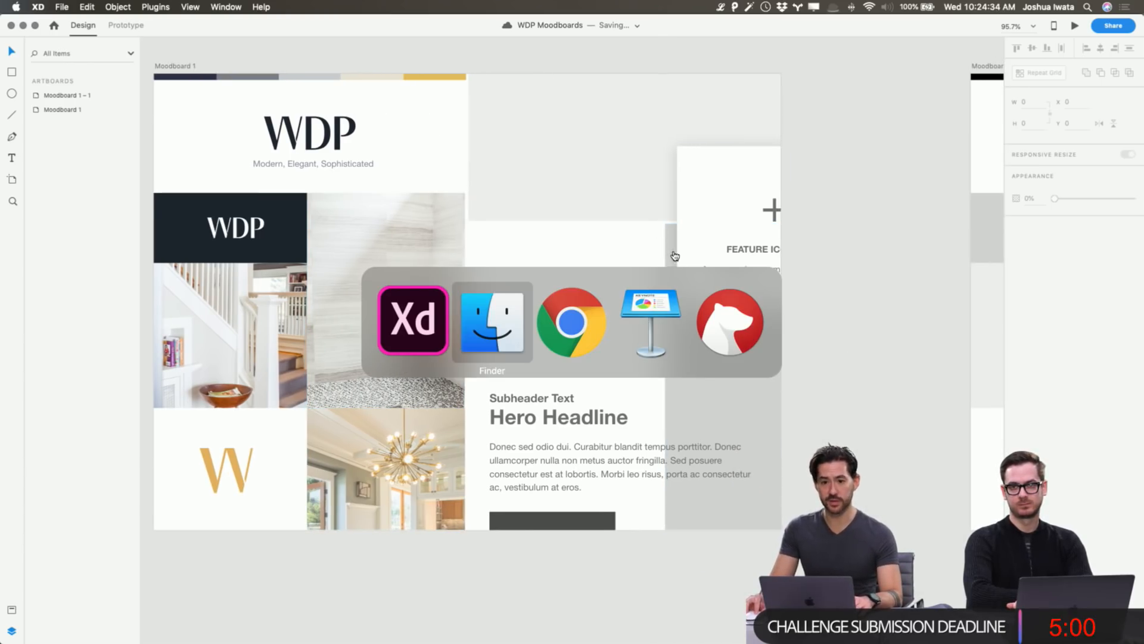
left_click(499, 343)
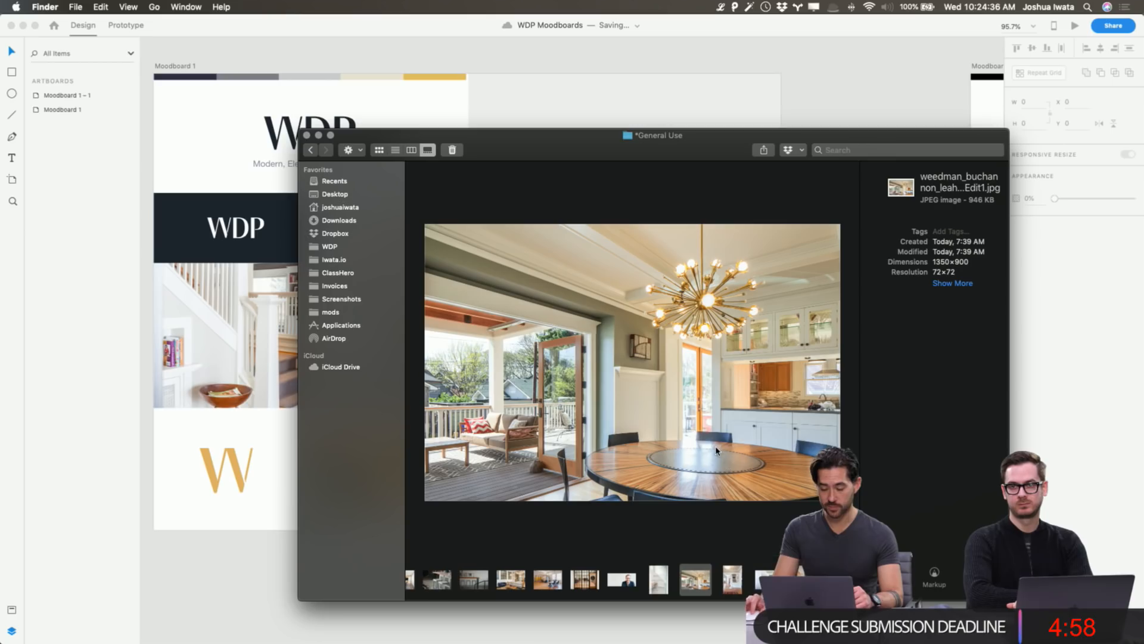
scroll(617, 584, "right", 3)
left_click(729, 580)
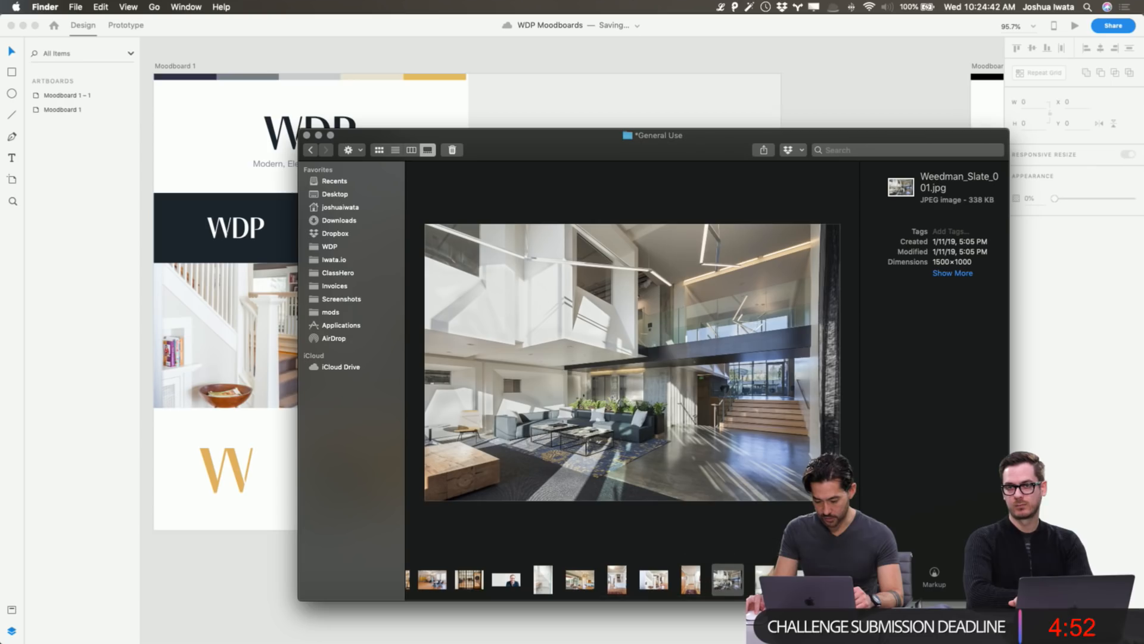
left_click(691, 580)
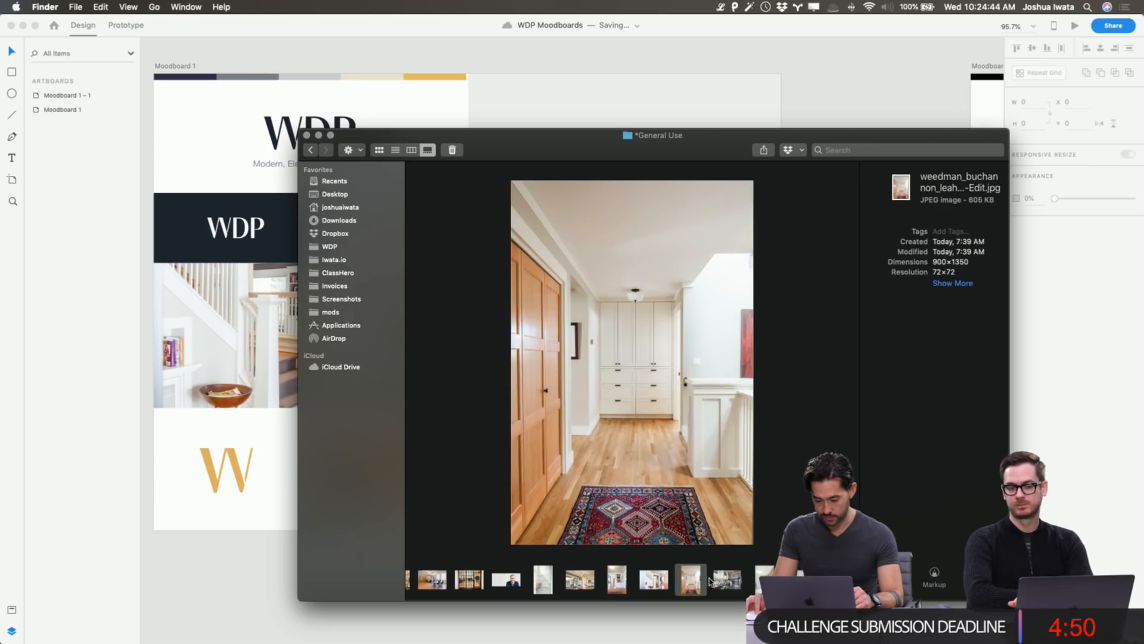
left_click(733, 583)
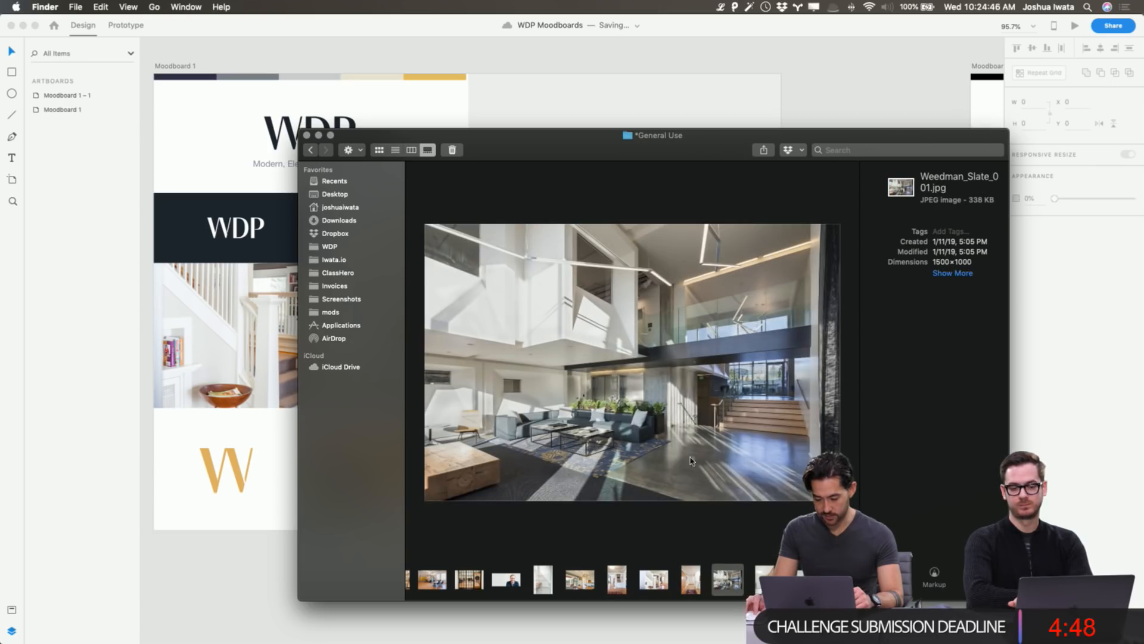
scroll(572, 581, "left", 5)
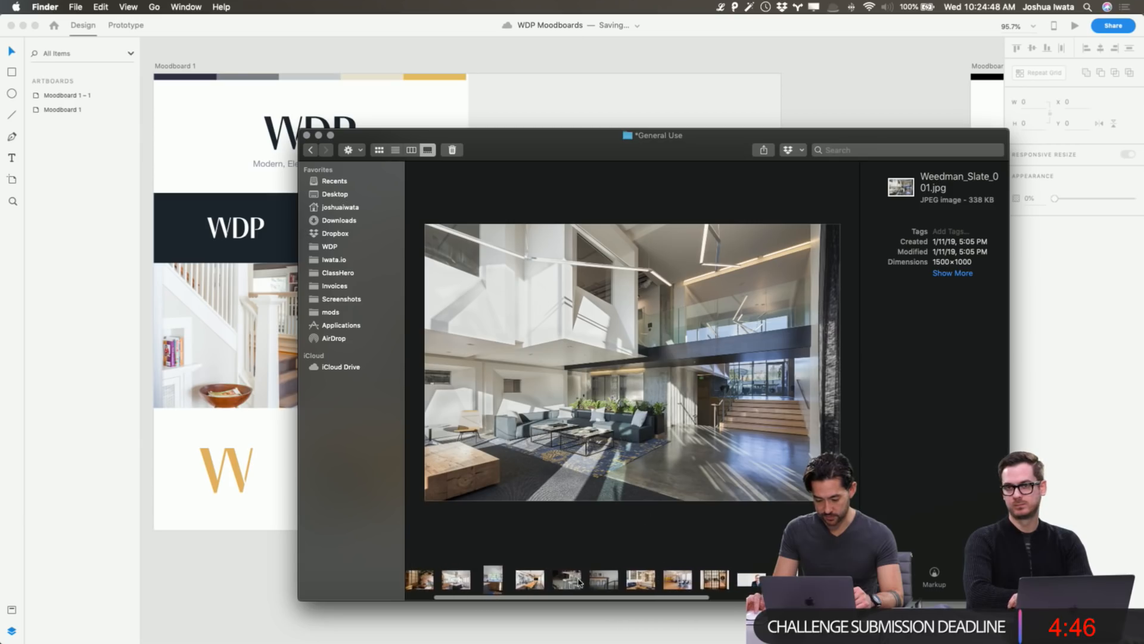
left_click(571, 580)
scroll(572, 581, "right", 5)
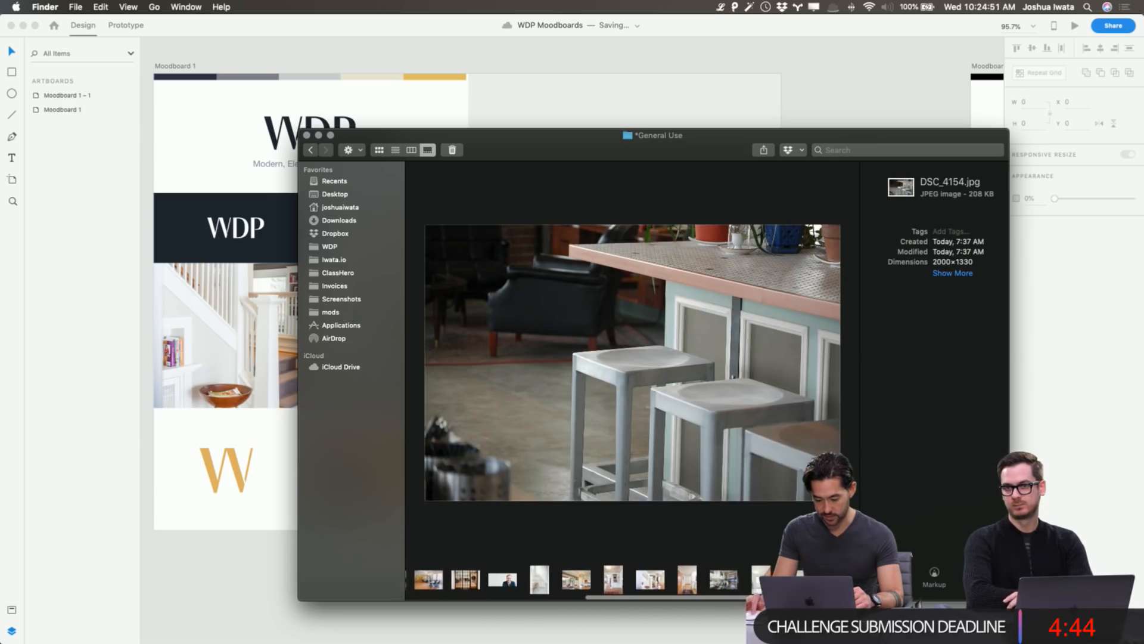
left_click(727, 579)
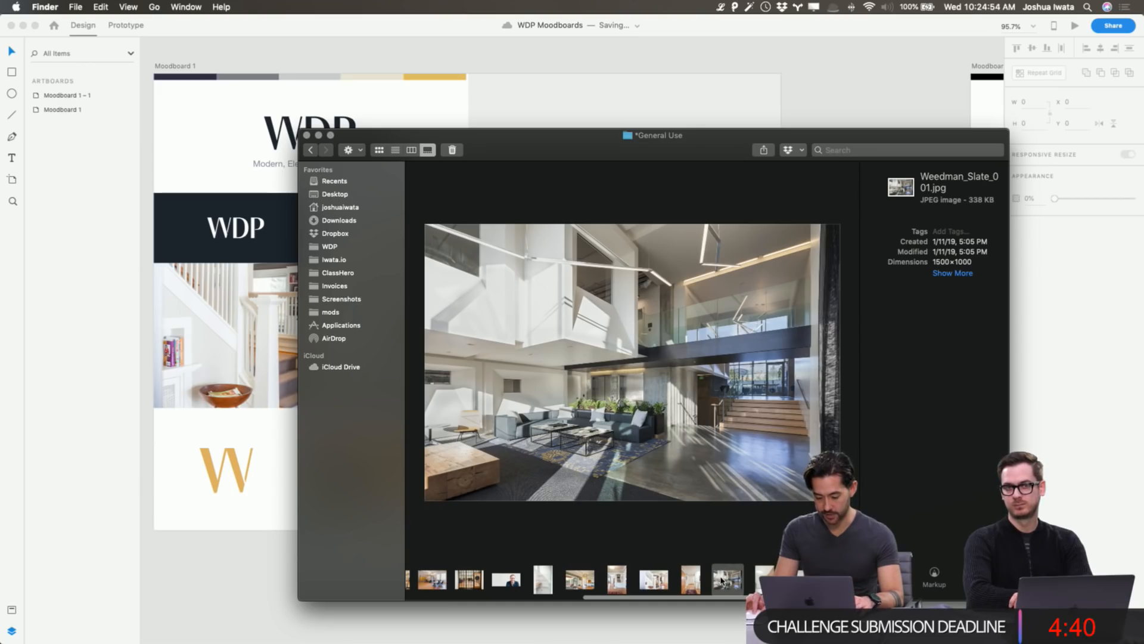
left_click_drag(721, 580, 608, 161)
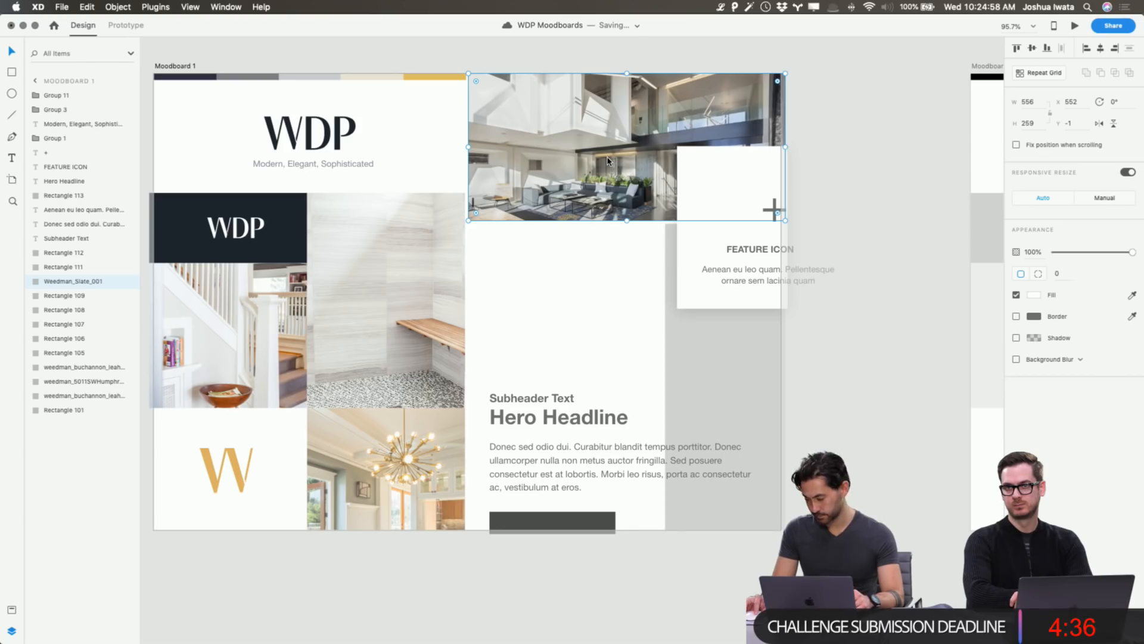
Enlarge the Weedman_Slate_001 loft photo inside the top-right cell and shift it to frame the room.
double_click(607, 160)
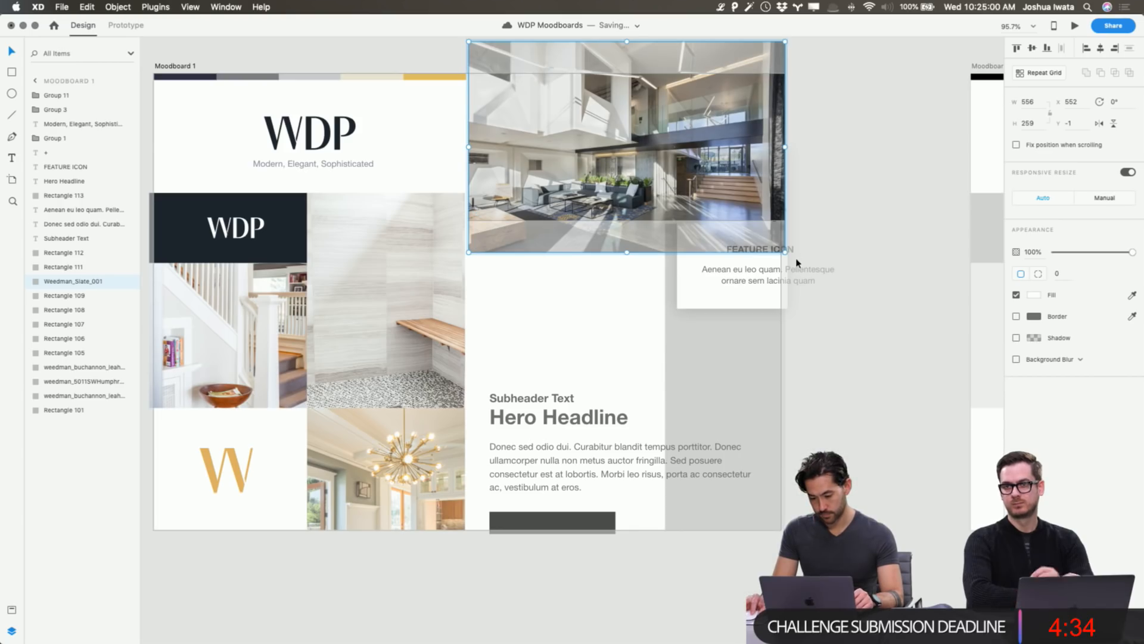
left_click_drag(784, 254, 1013, 465)
left_click_drag(720, 167, 573, 172)
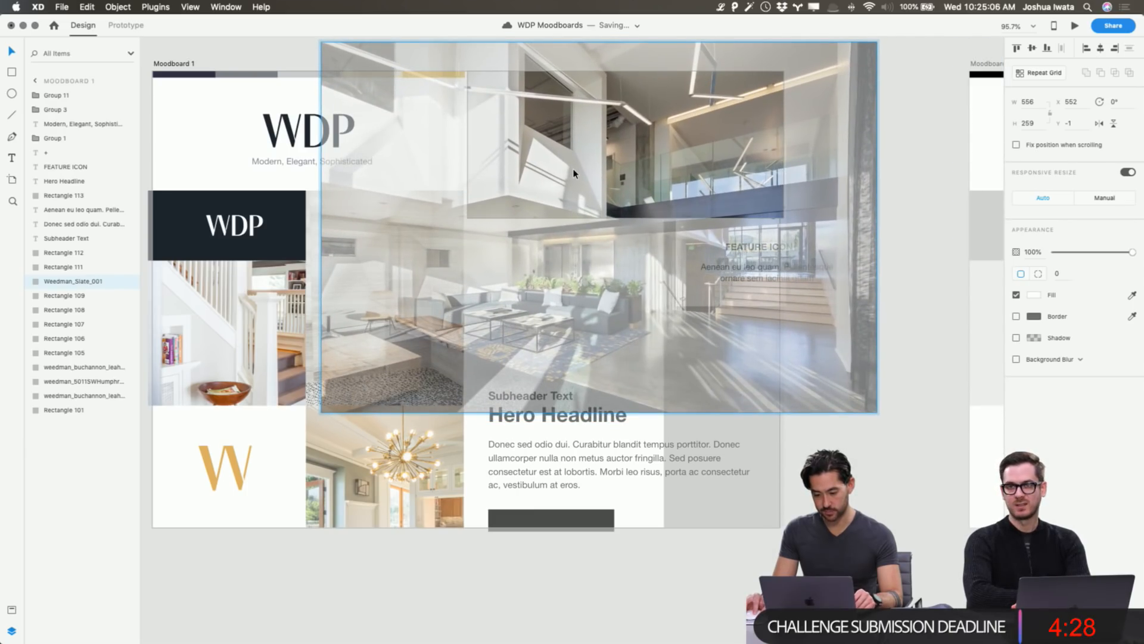
left_click(894, 335)
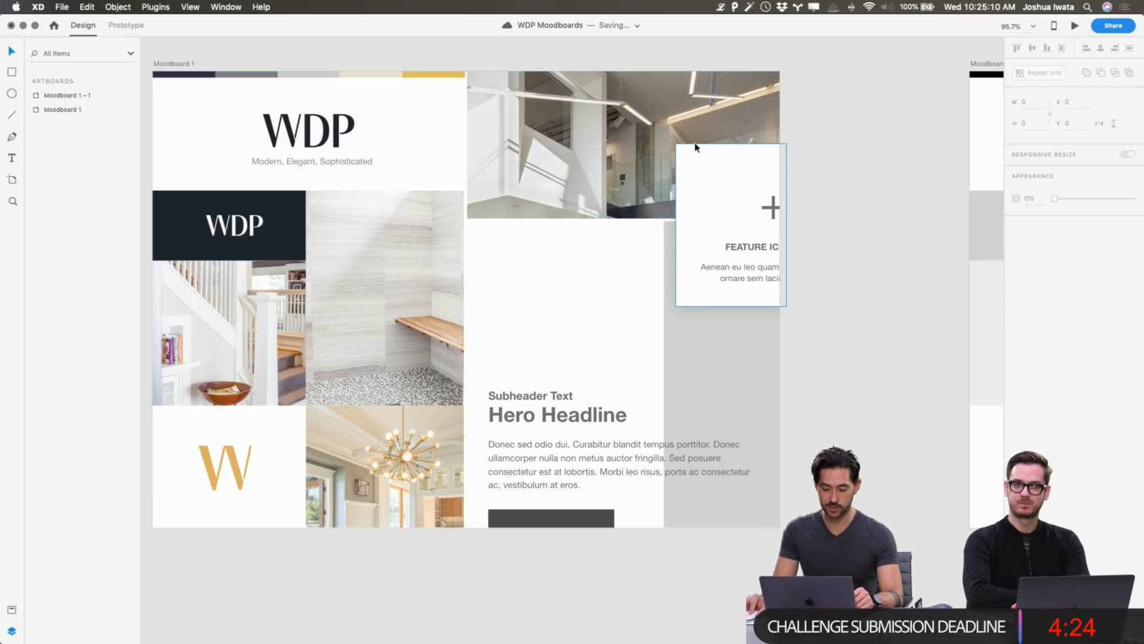
Select the grey placeholder rectangle in the moodboard's right column.
scroll(695, 147, "left", 5)
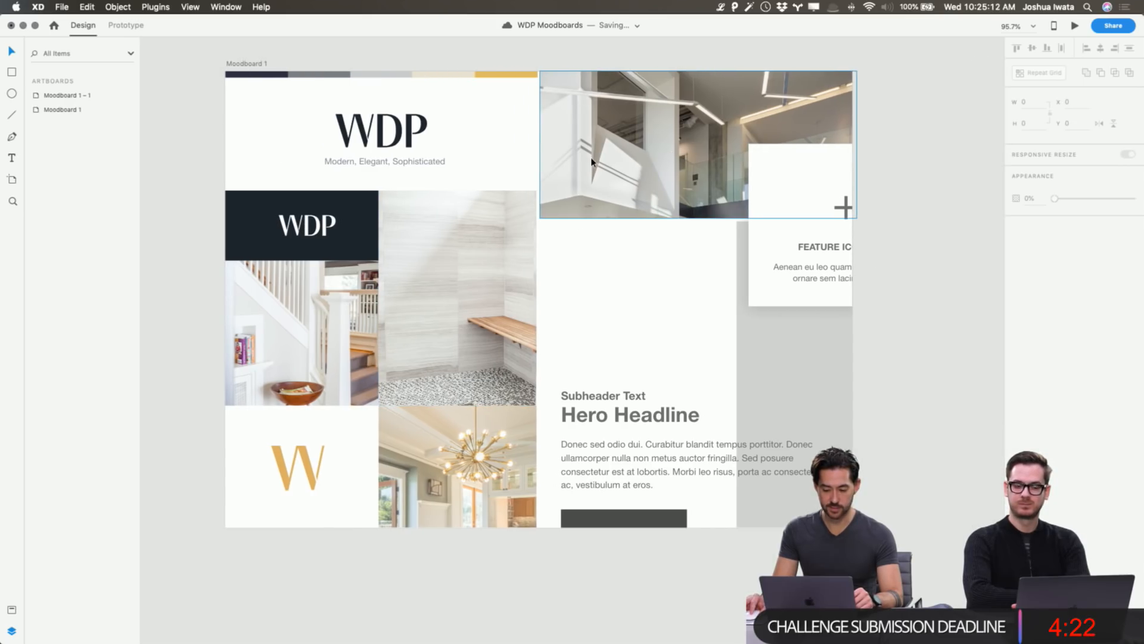
scroll(627, 159, "right", 3)
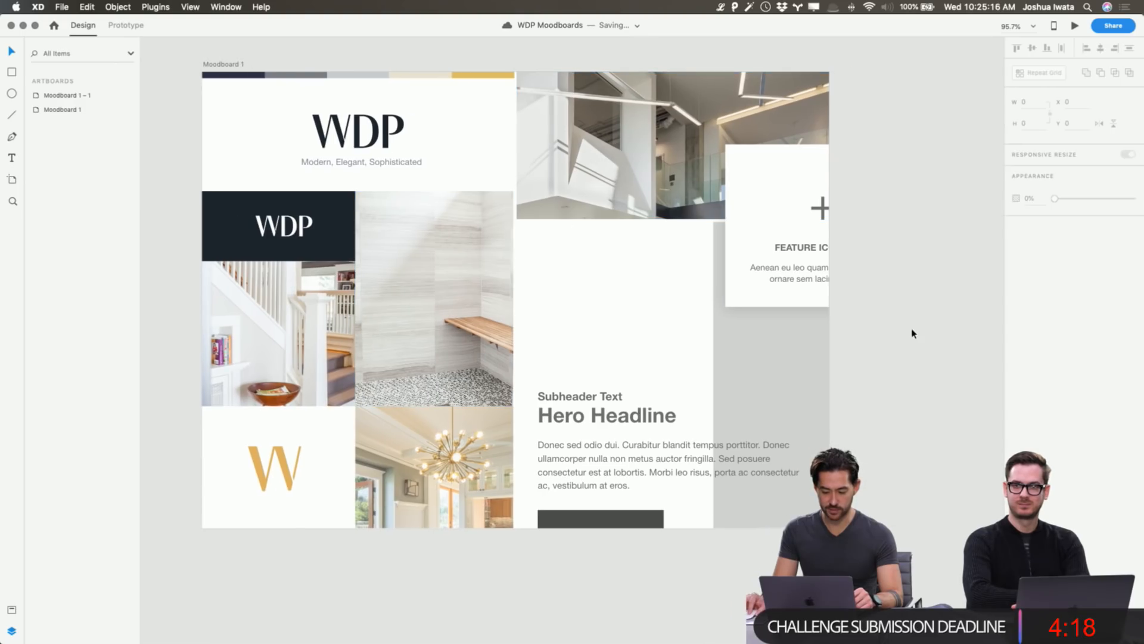
left_click(797, 385)
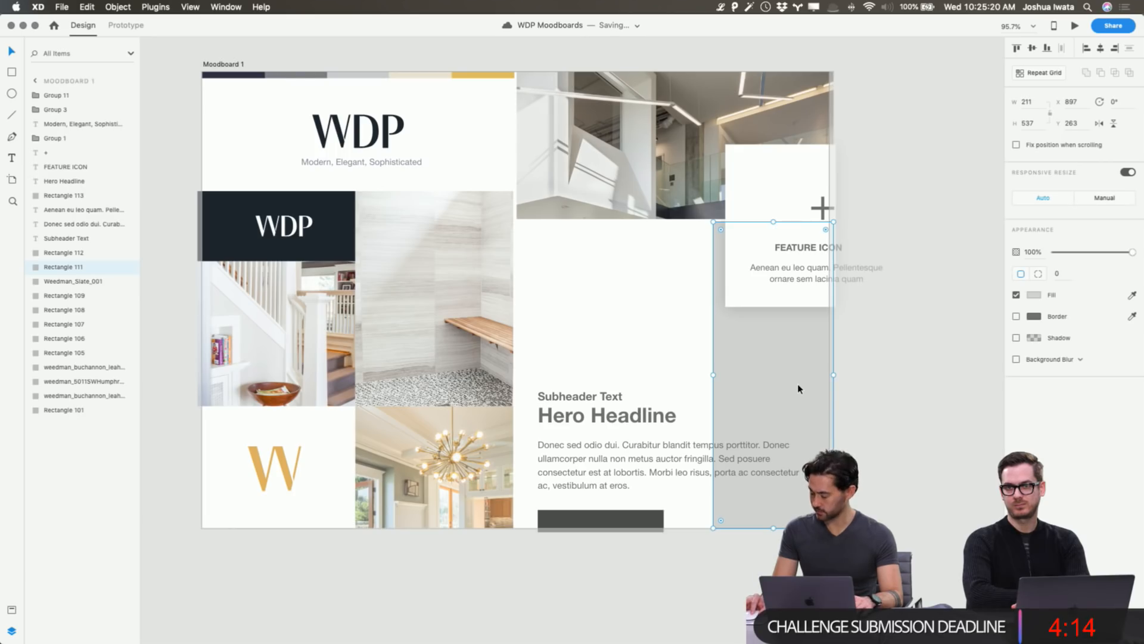
Drop weedman-grimhouse-06.jpg from Finder into Rectangle 111 and check its framing in the cell.
key("super+Tab")
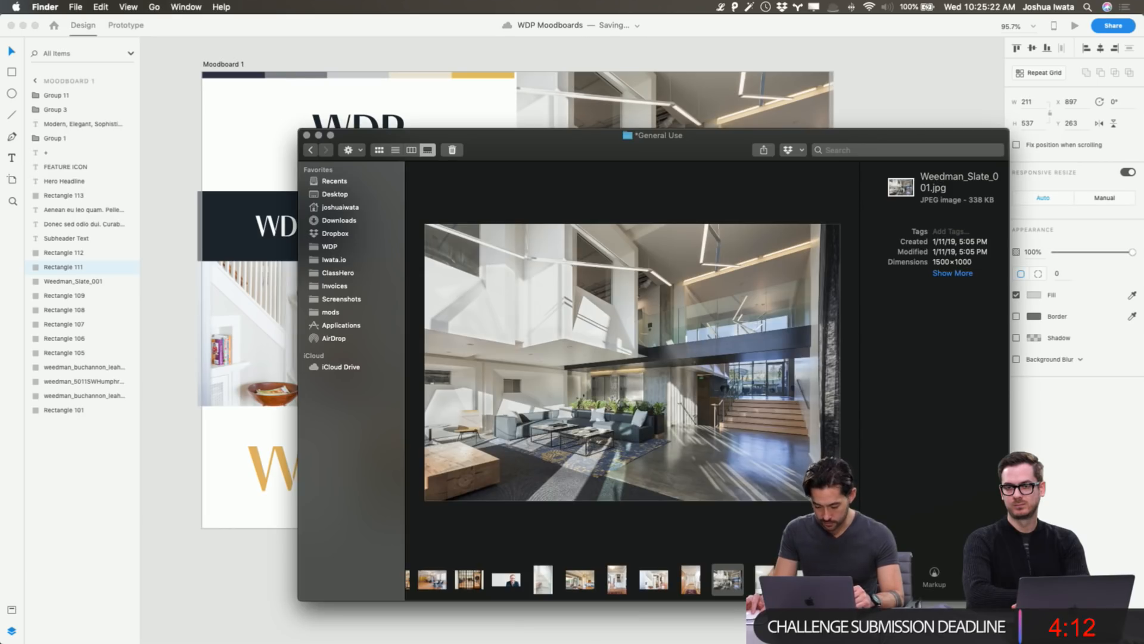
left_click(764, 578)
key("Right")
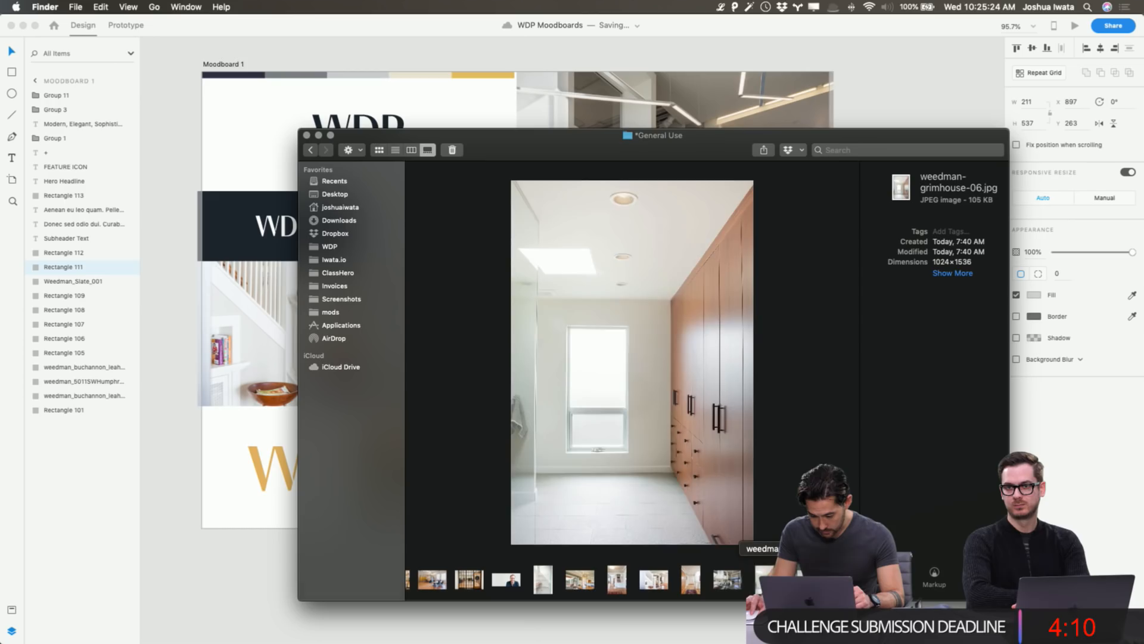
key("Left")
key("super+Tab")
left_click_drag(764, 578, 806, 395)
left_click(902, 375)
double_click(797, 393)
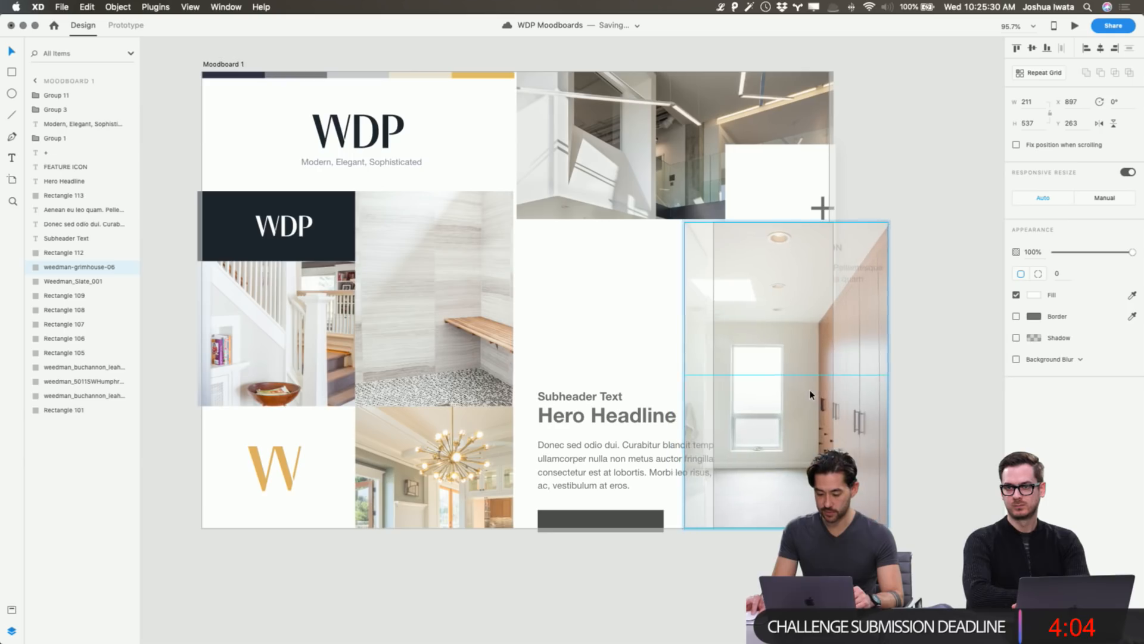
left_click(925, 373)
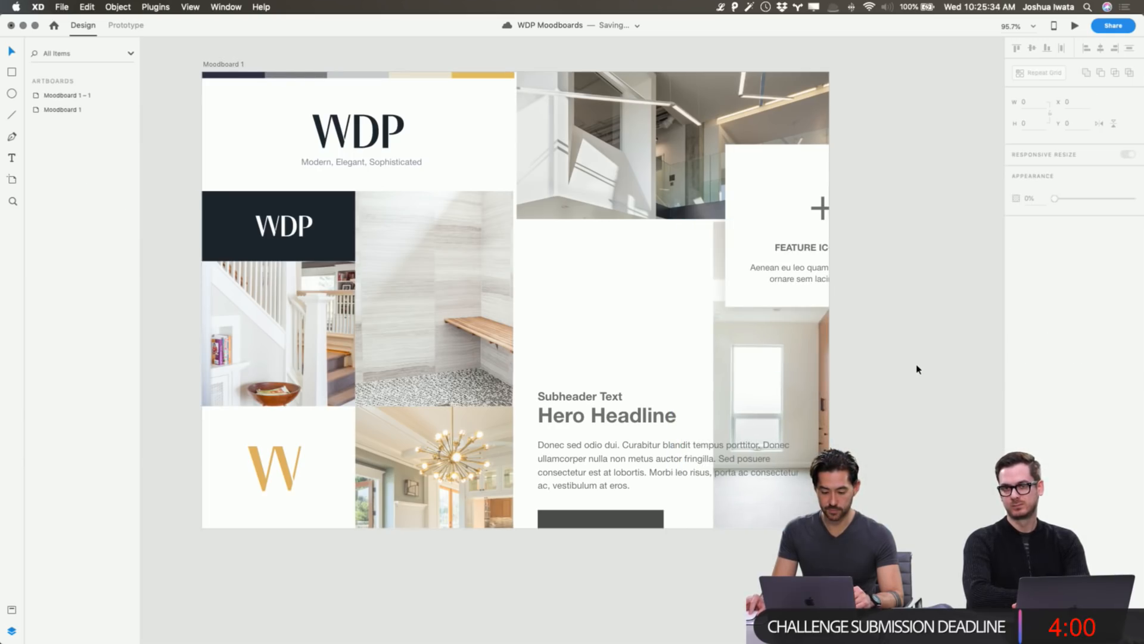
Pan the moodboard canvas, then switch over to the web browser.
scroll(918, 368, "up", 2)
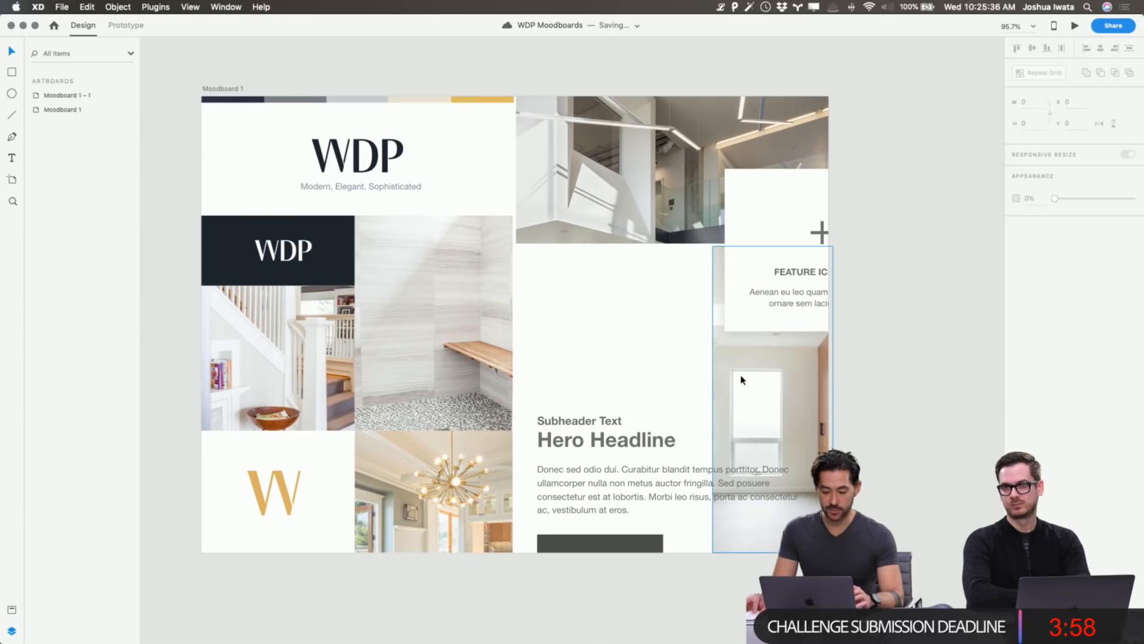
scroll(928, 351, "left", 2)
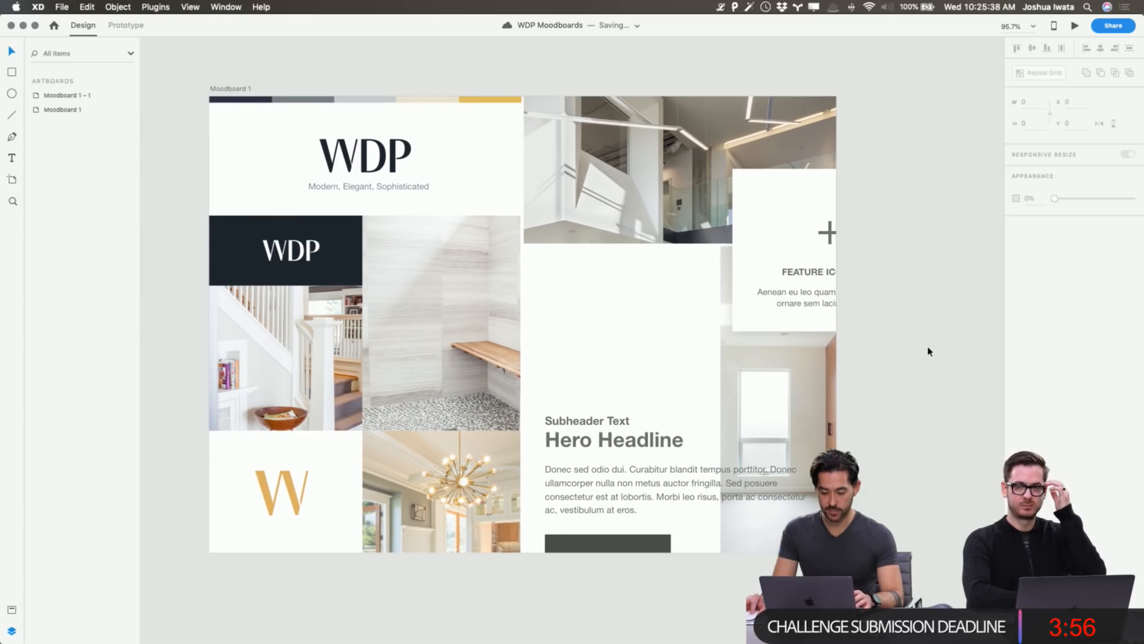
scroll(928, 351, "left", 1)
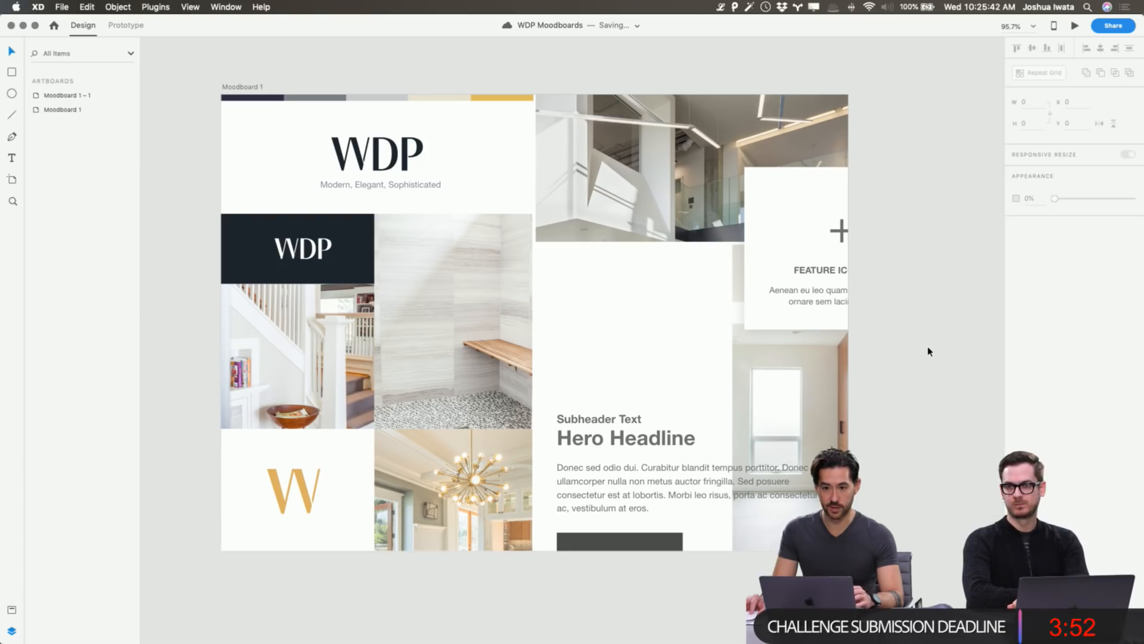
key("super+Tab")
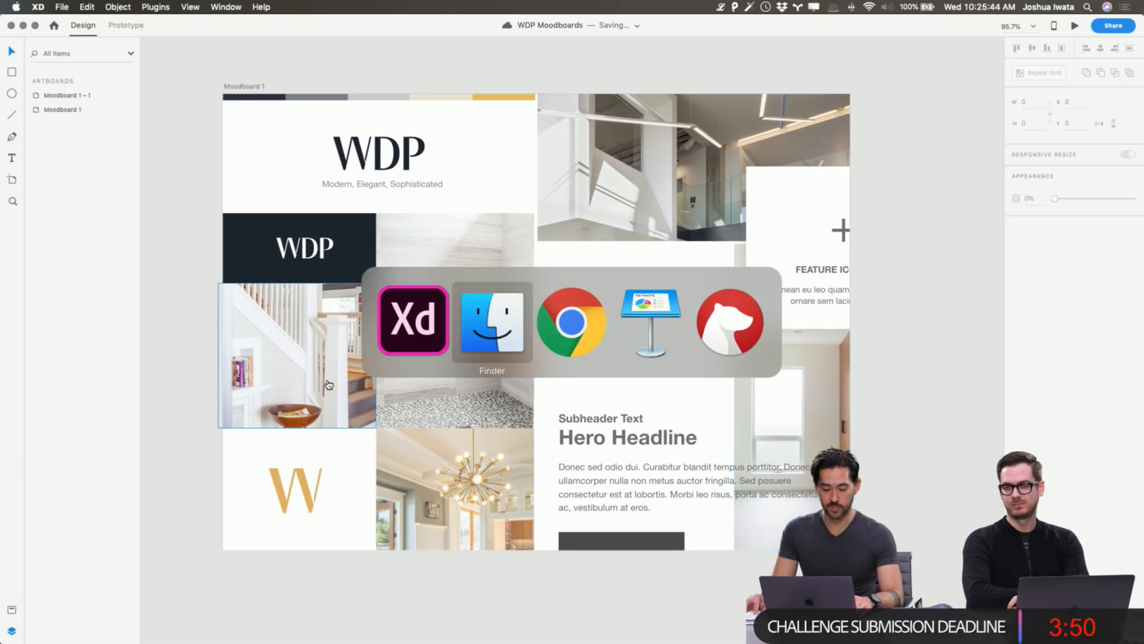
key("super+Tab")
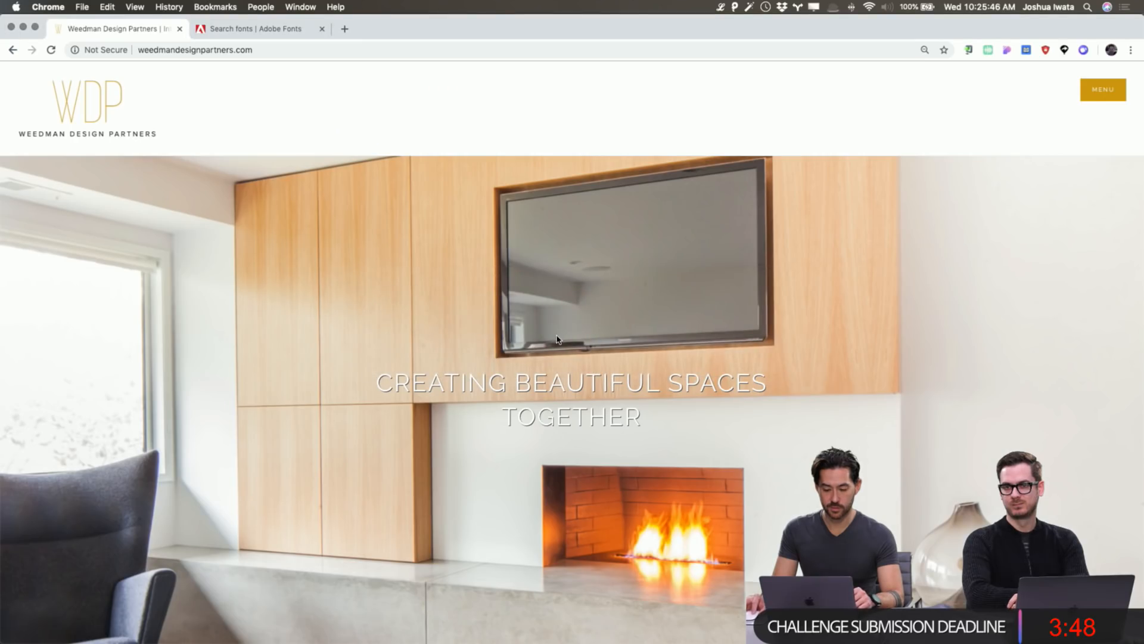
Bring up the Adobe Fonts browse page in Chrome and put the cursor in its search field.
left_click(226, 30)
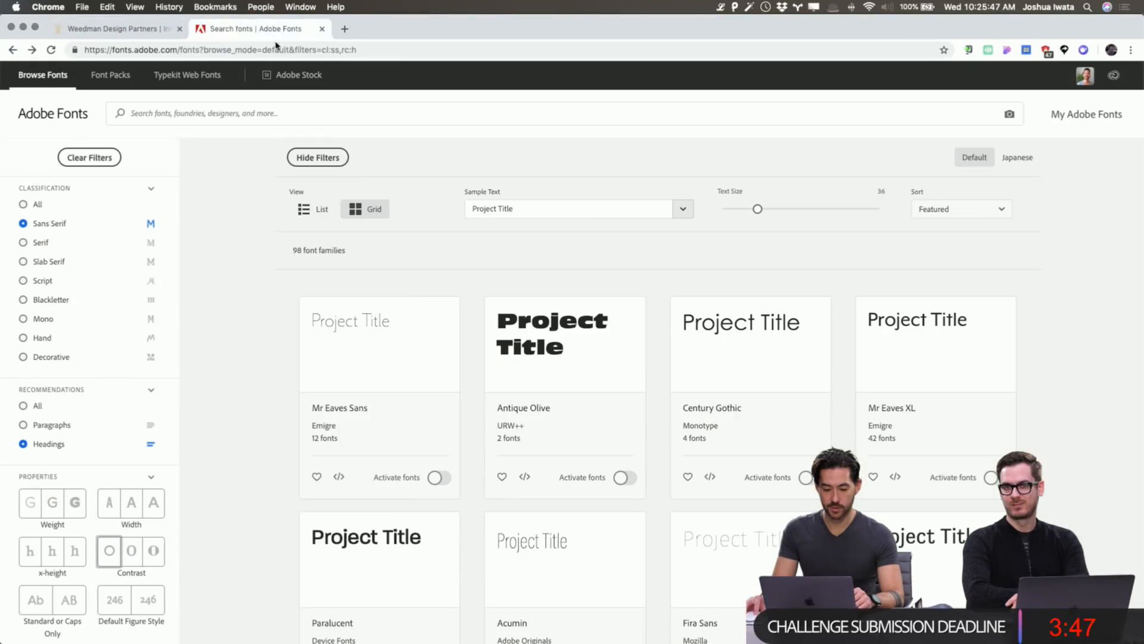
left_click(257, 115)
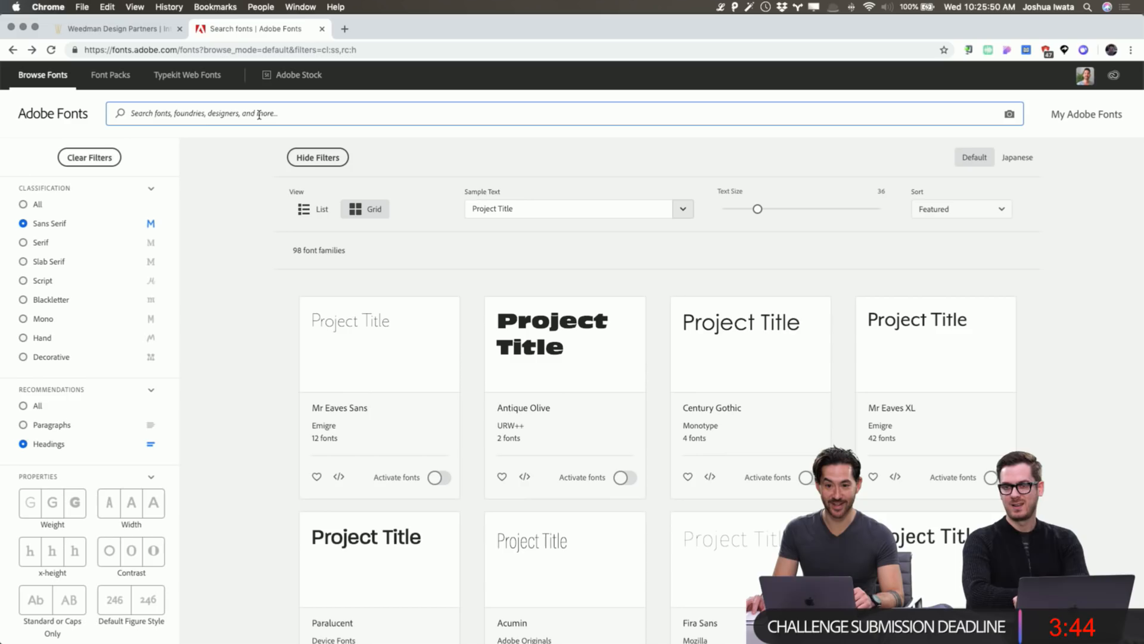
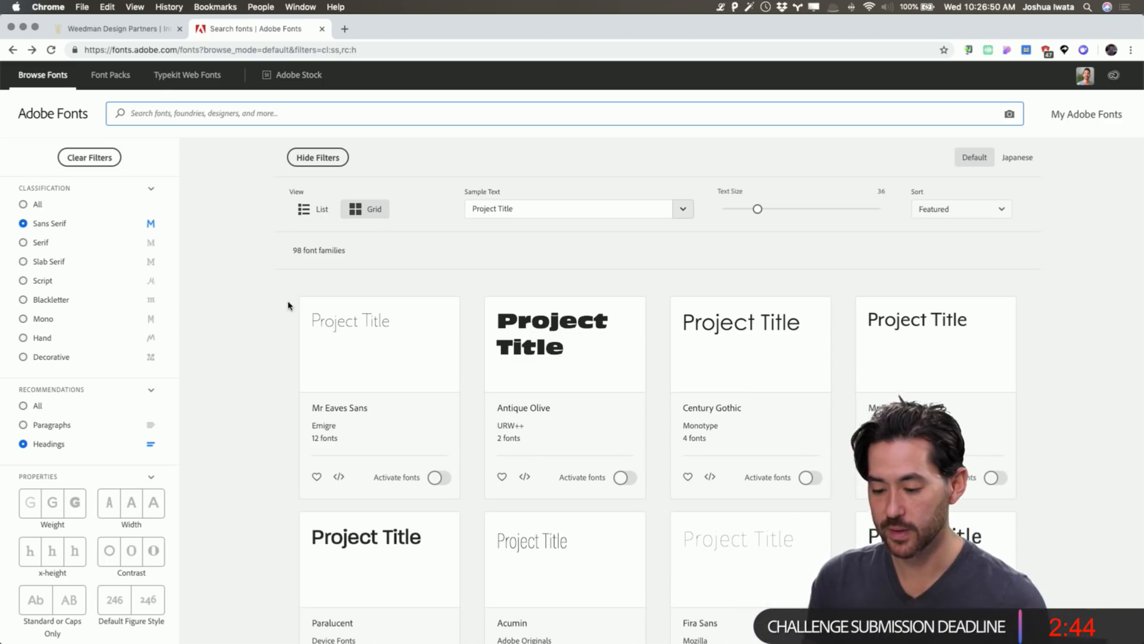
Filter the Adobe Fonts heading results to Serif, 54 families, comparing them against the XD moodboard.
key("super+Tab")
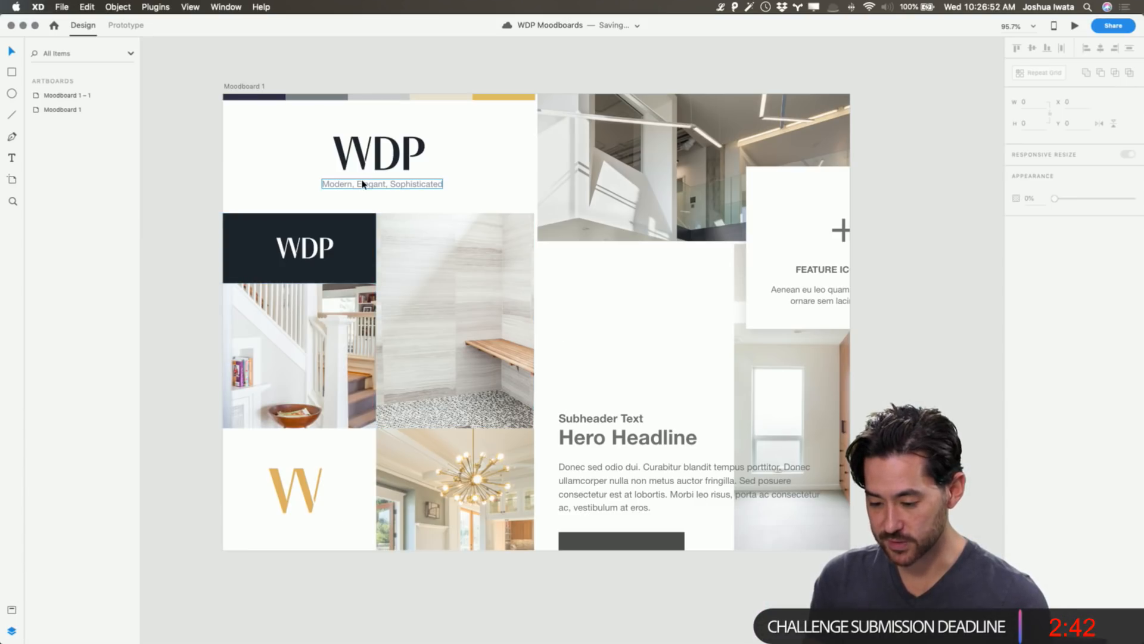
key("super+Tab")
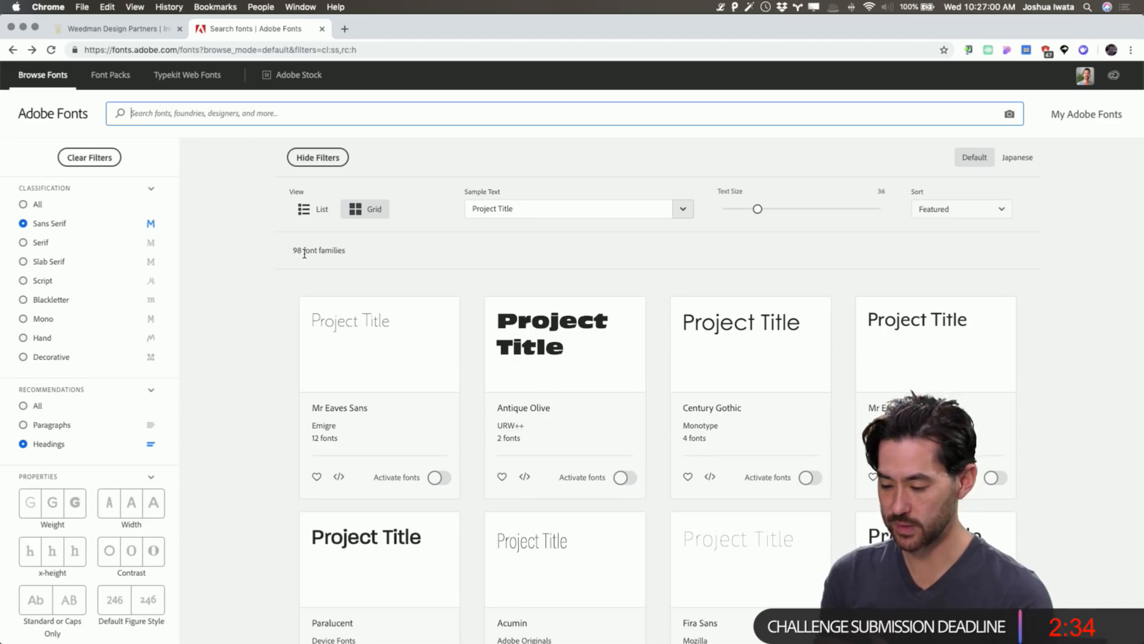
left_click(37, 244)
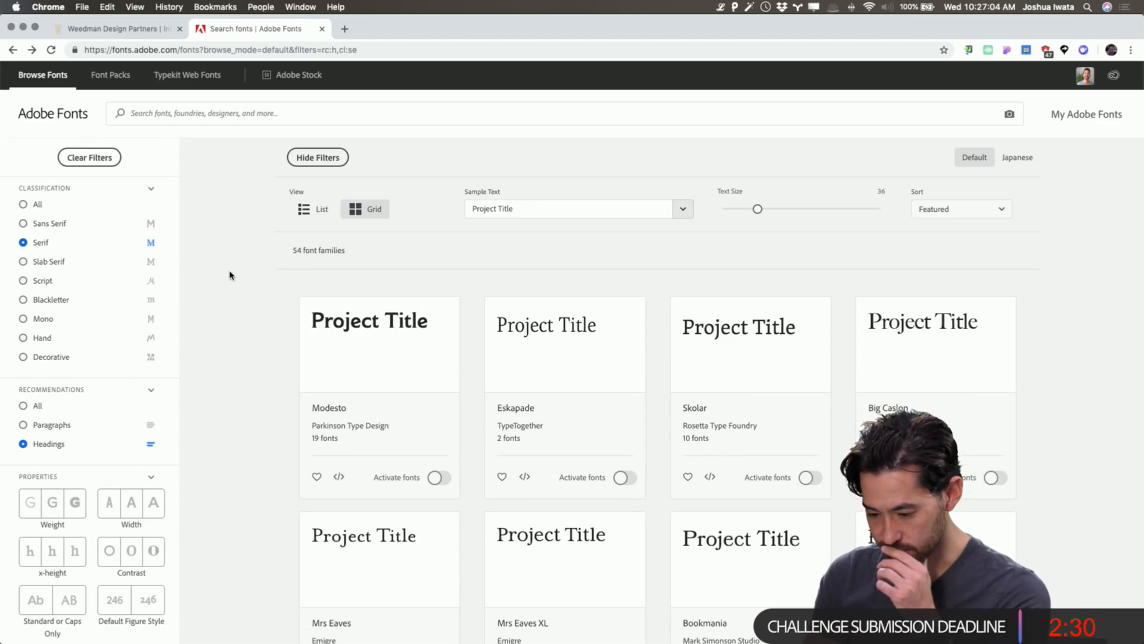
scroll(574, 353, "down", 1)
scroll(574, 353, "down", 2)
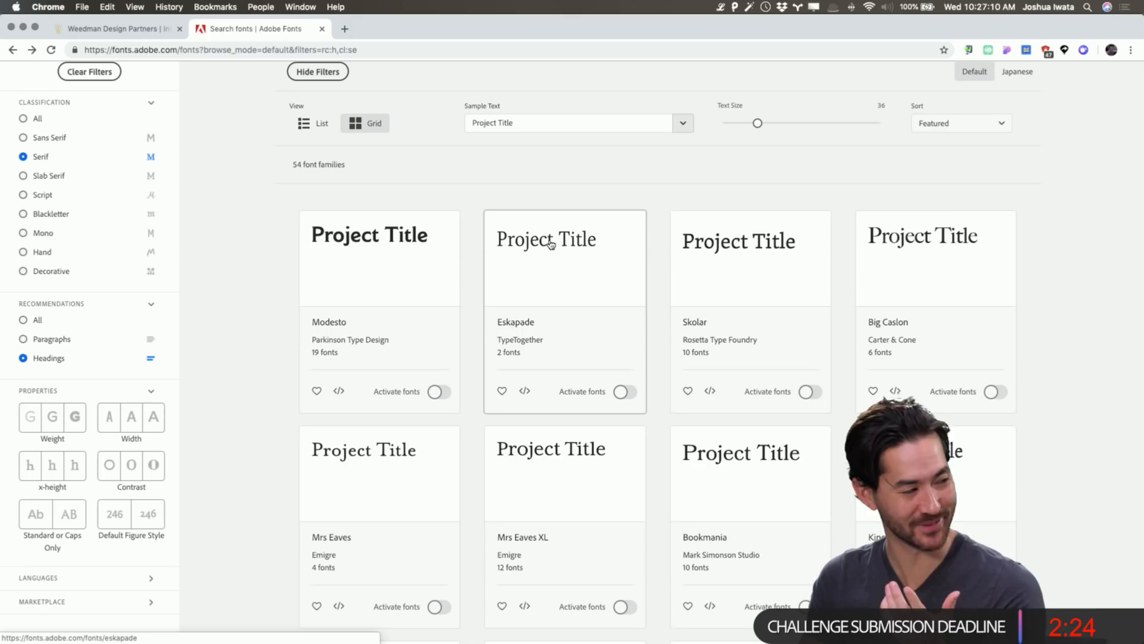
scroll(527, 260, "down", 3)
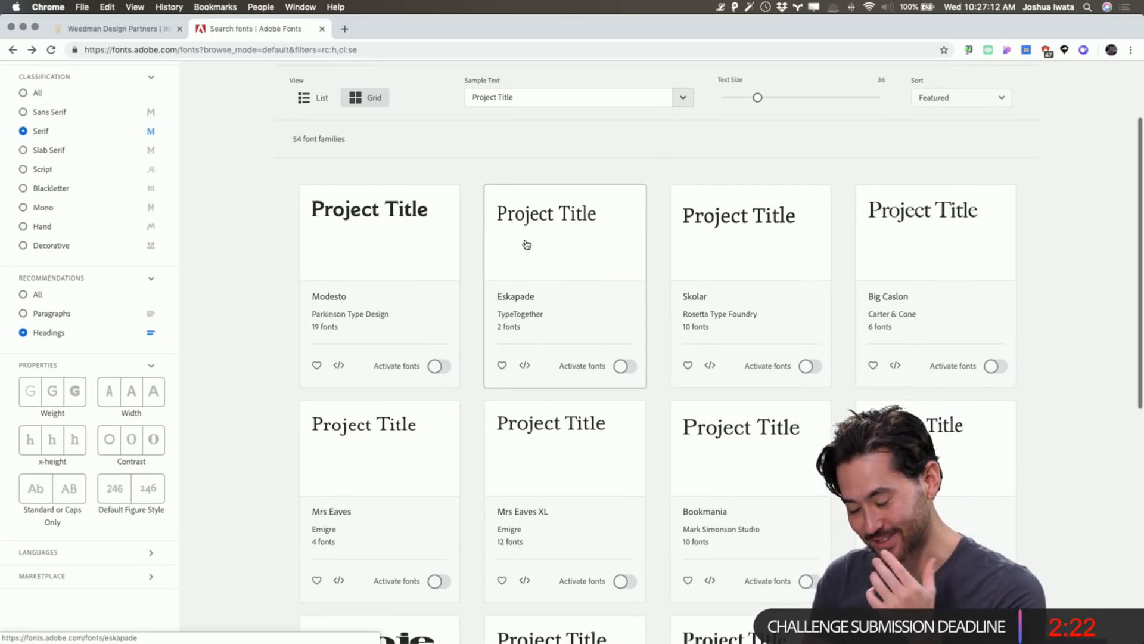
scroll(380, 378, "down", 10)
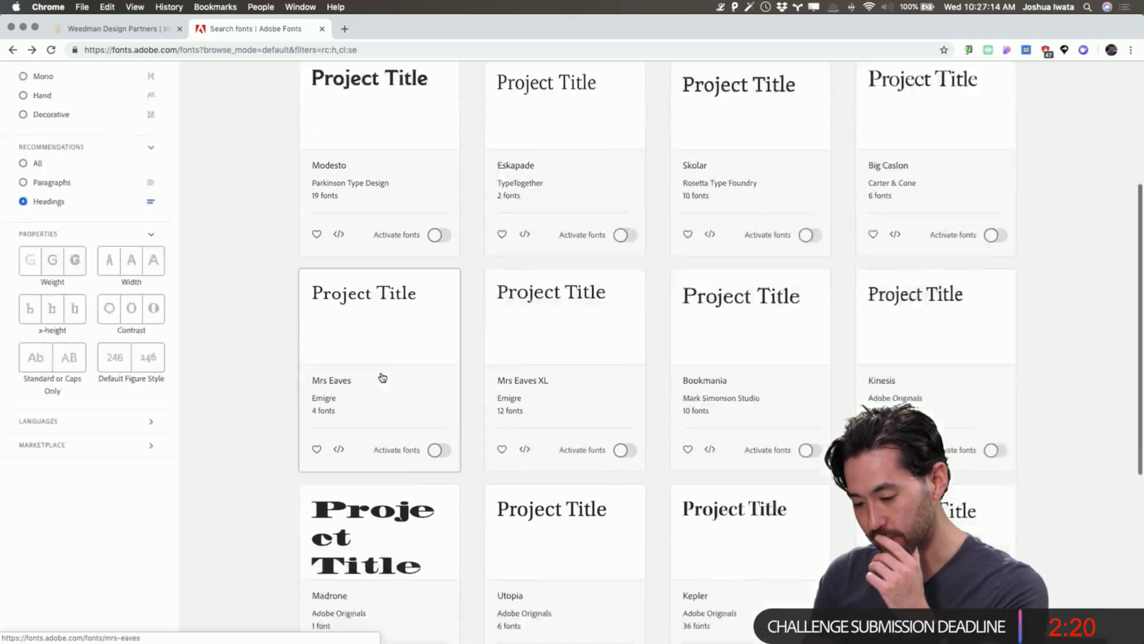
scroll(382, 376, "up", 14)
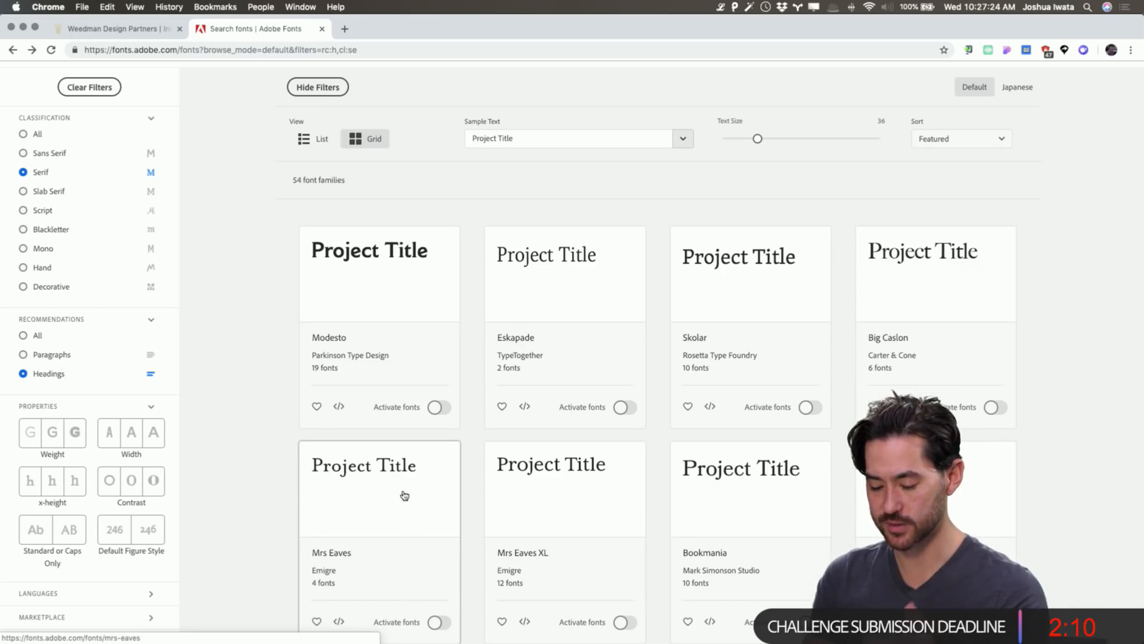
key("super+Tab")
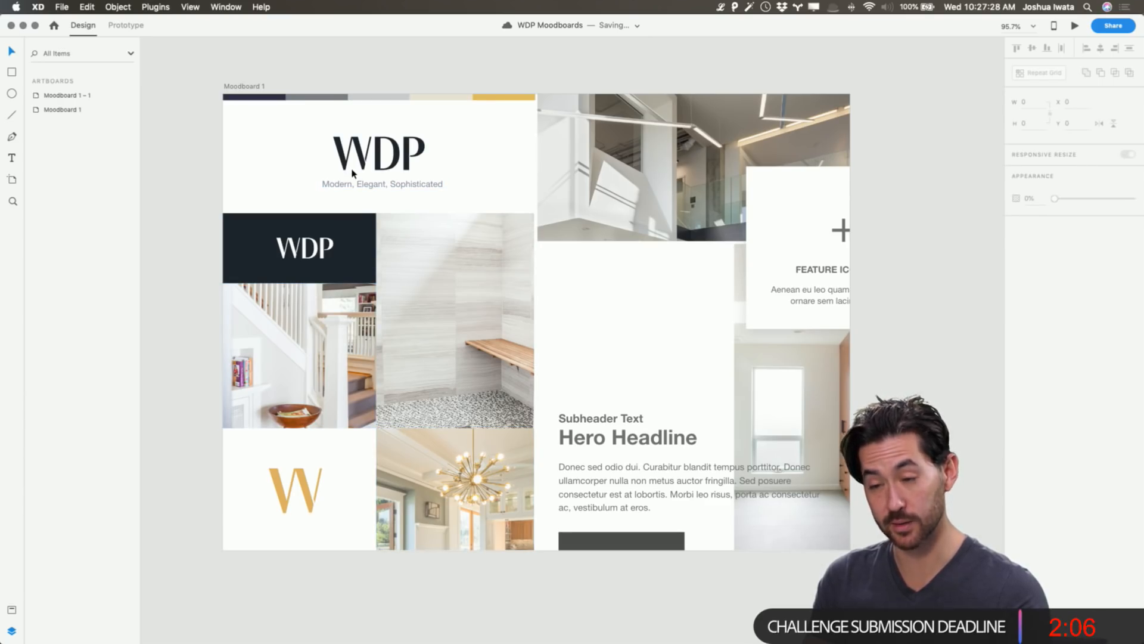
key("super+Tab")
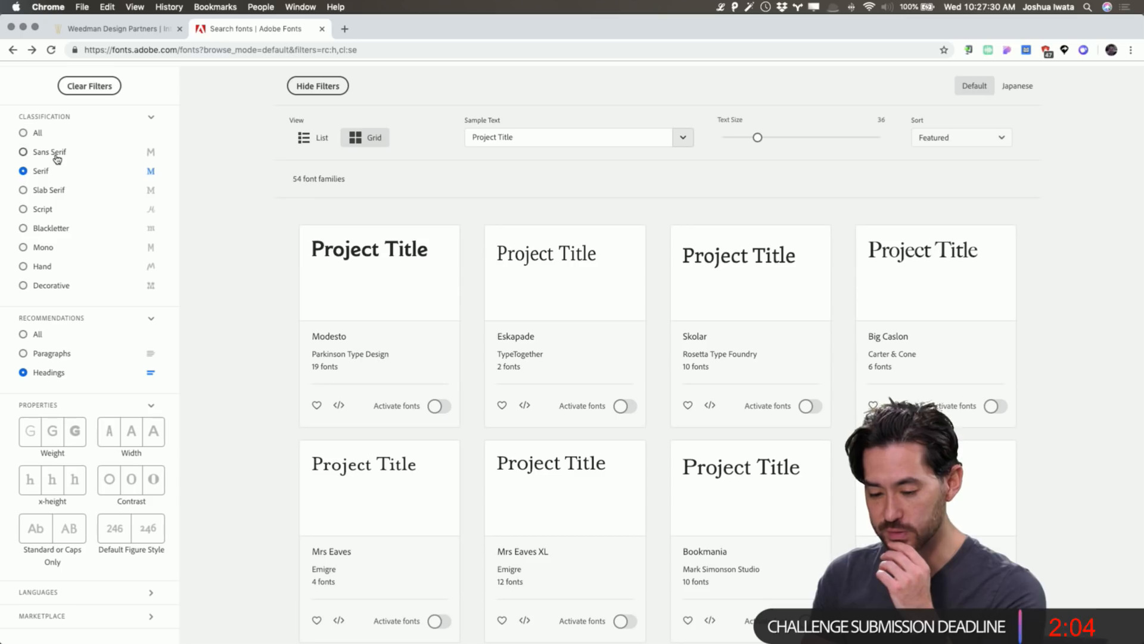
Switch the heading font results to Sans Serif with Light weight.
left_click(54, 154)
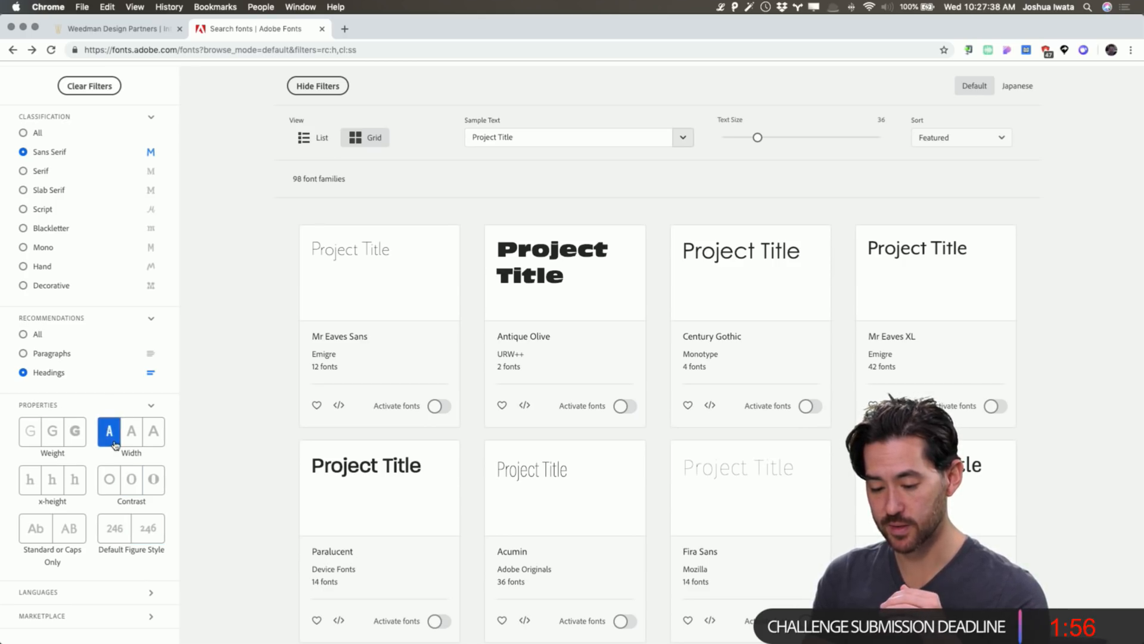
left_click(31, 432)
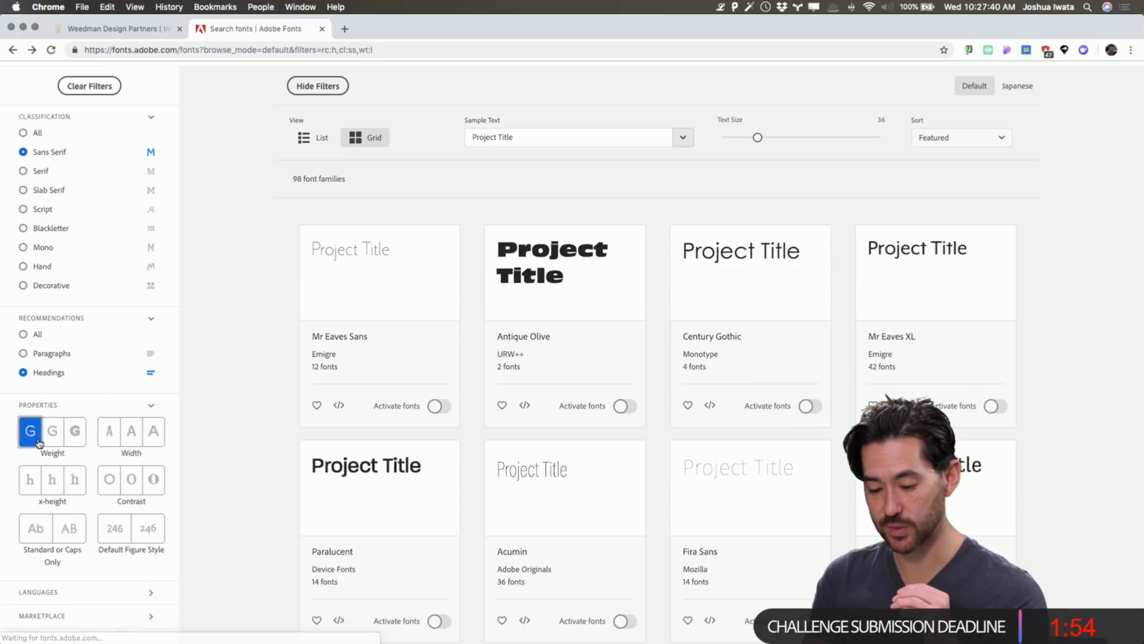
scroll(38, 443, "down", 2)
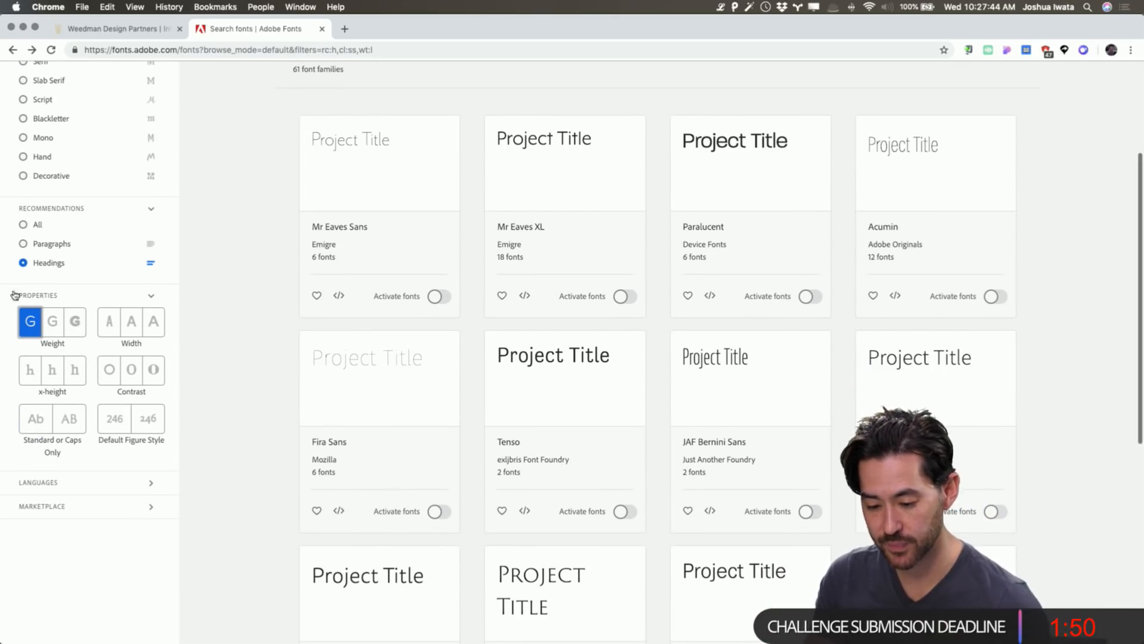
left_click(25, 244)
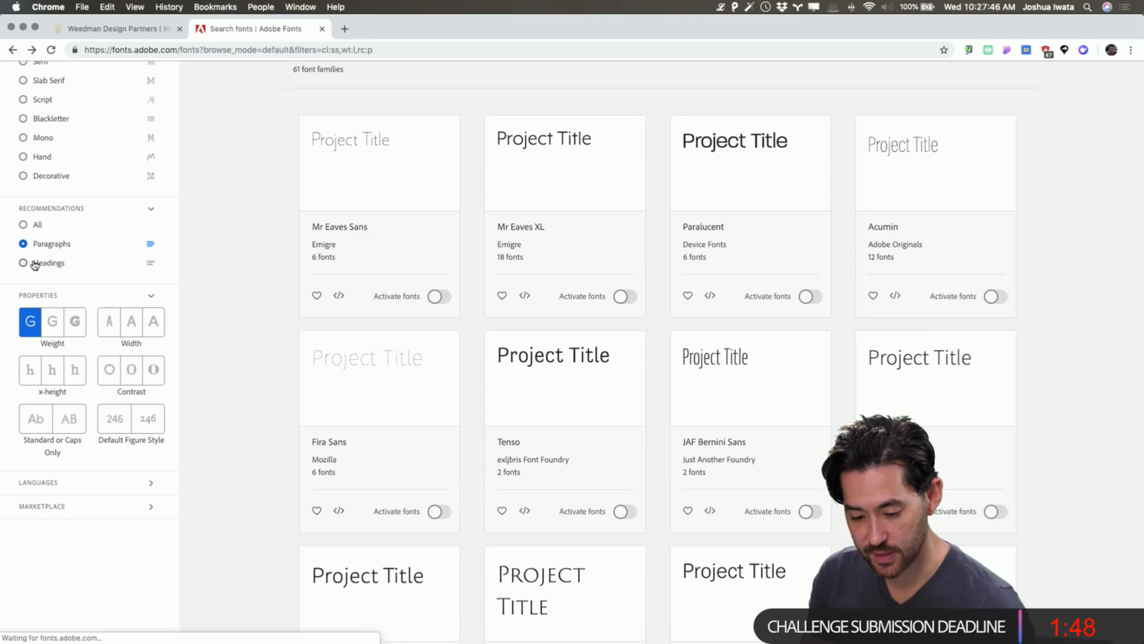
left_click(34, 264)
Narrow the results to normal-width, low-contrast fonts with standard lowercase letters.
left_click(126, 333)
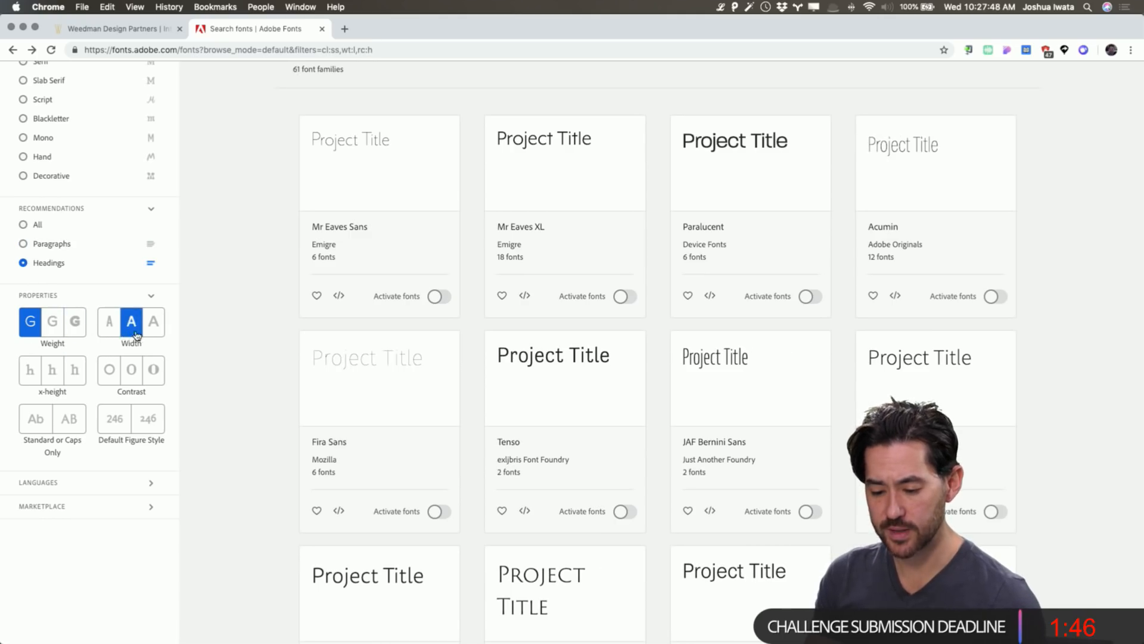
left_click(144, 334)
left_click(132, 328)
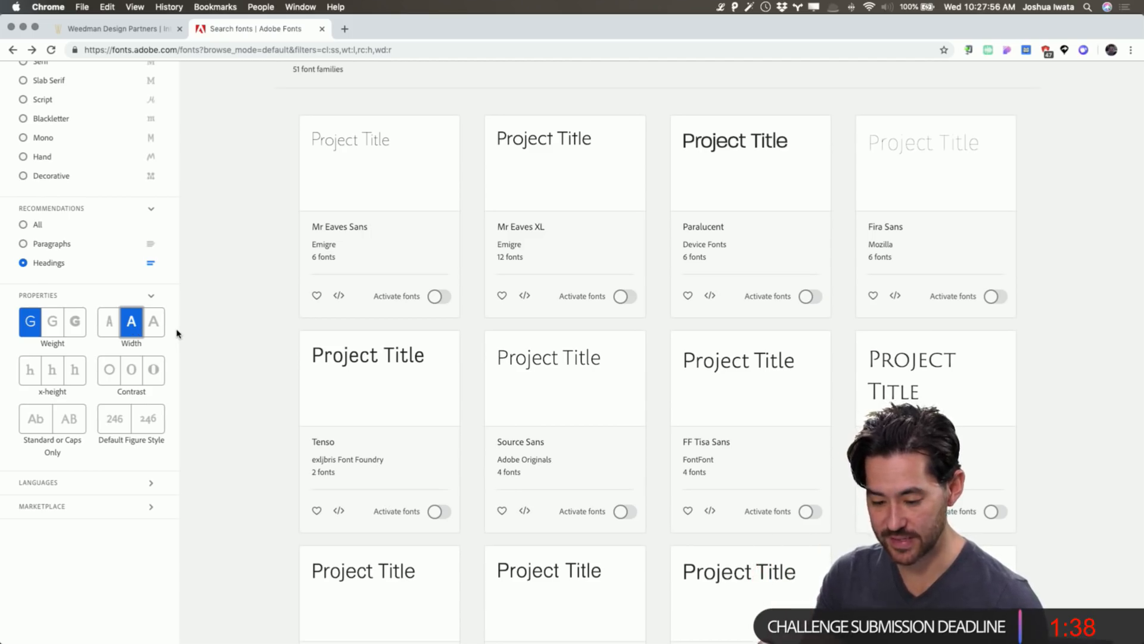
left_click(131, 375)
left_click(109, 373)
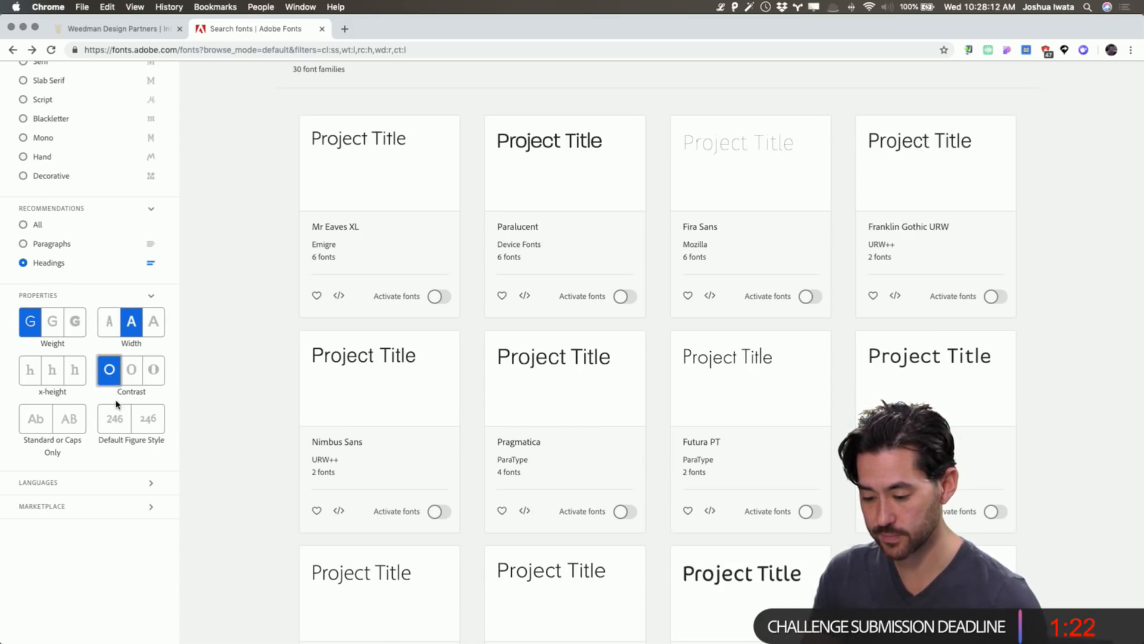
scroll(117, 405, "down", 3)
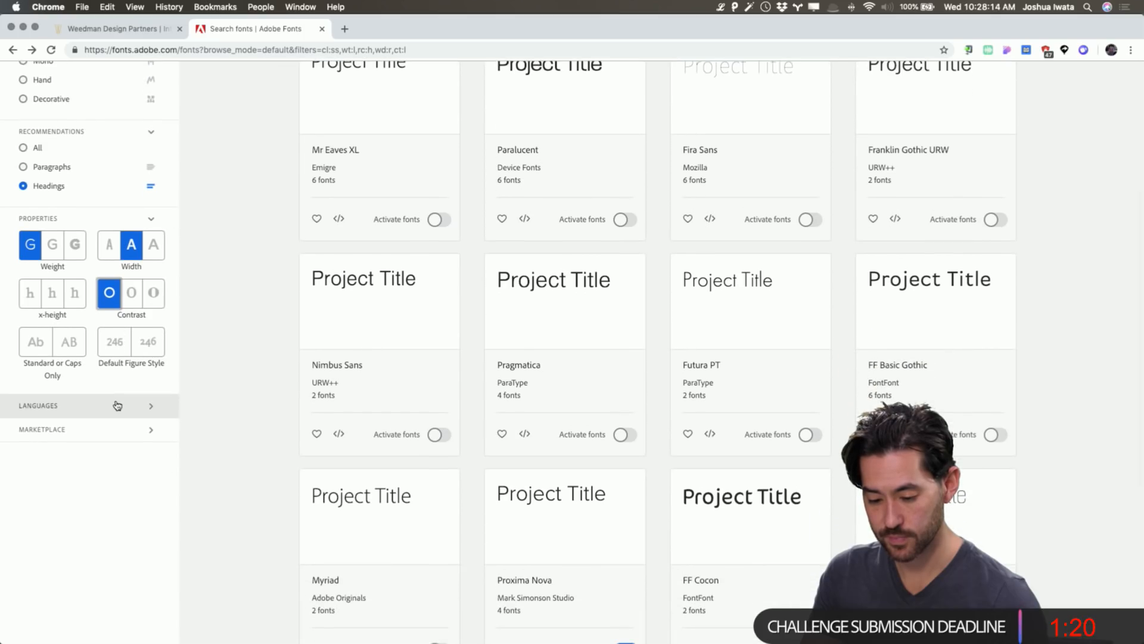
left_click(28, 346)
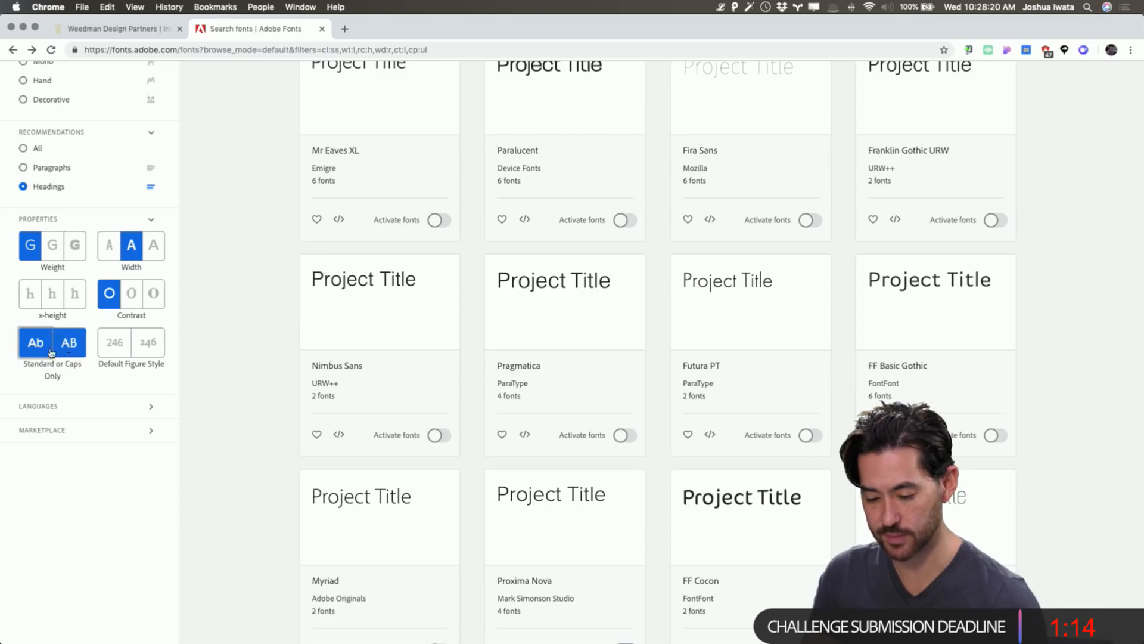
Browse the 30 remaining sans-serif families and move to page 2 of results.
scroll(256, 308, "up", 2)
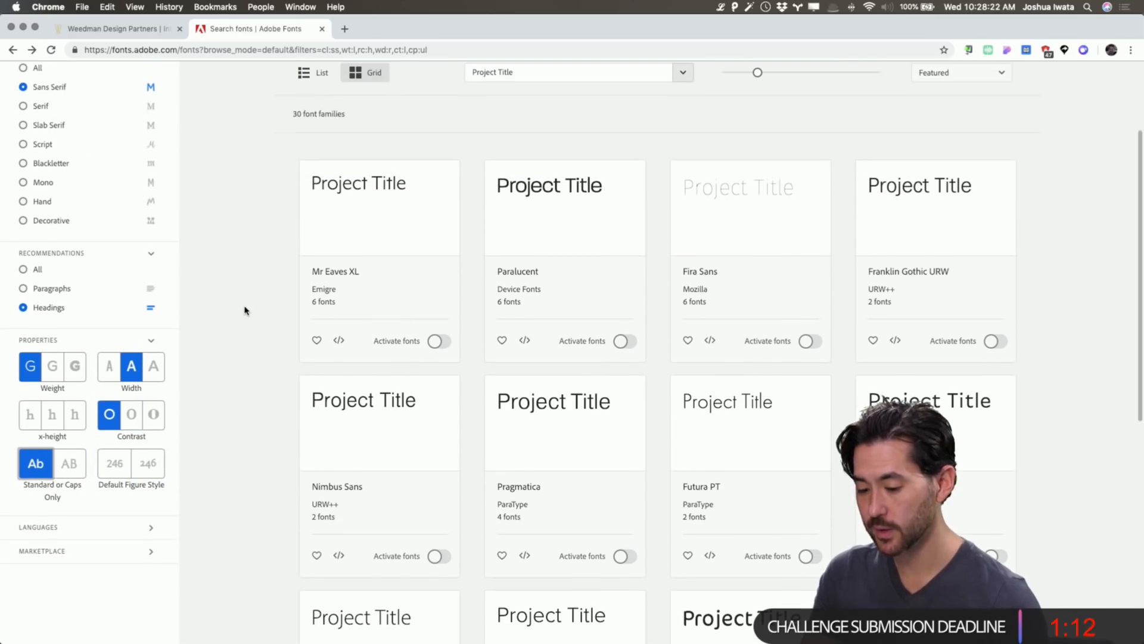
scroll(287, 298, "up", 3)
scroll(304, 306, "down", 6)
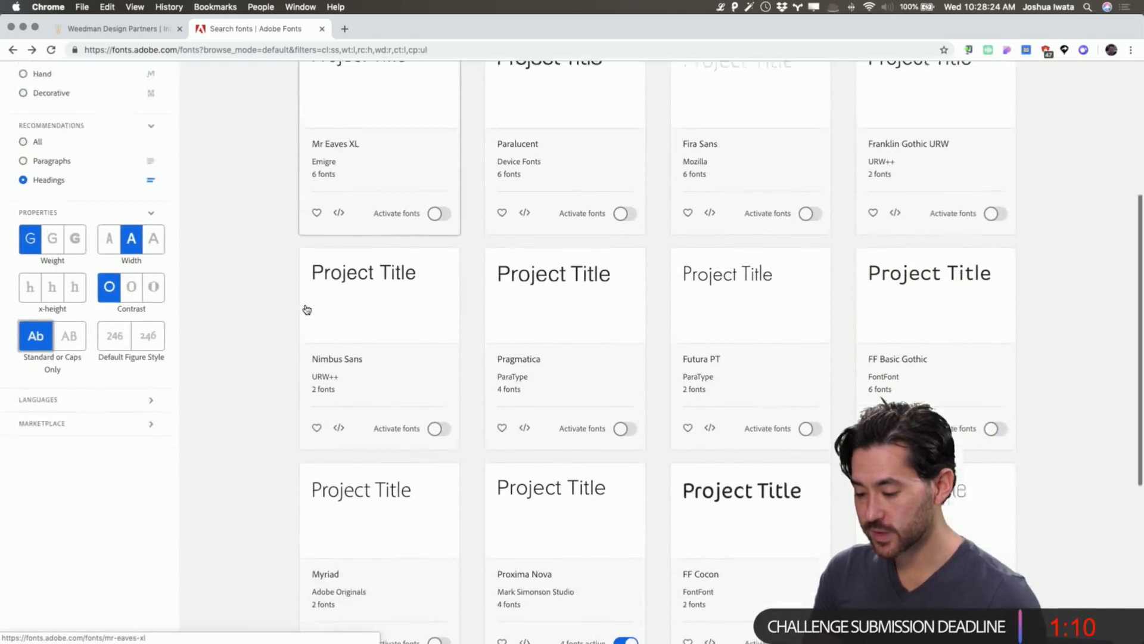
scroll(305, 307, "down", 1)
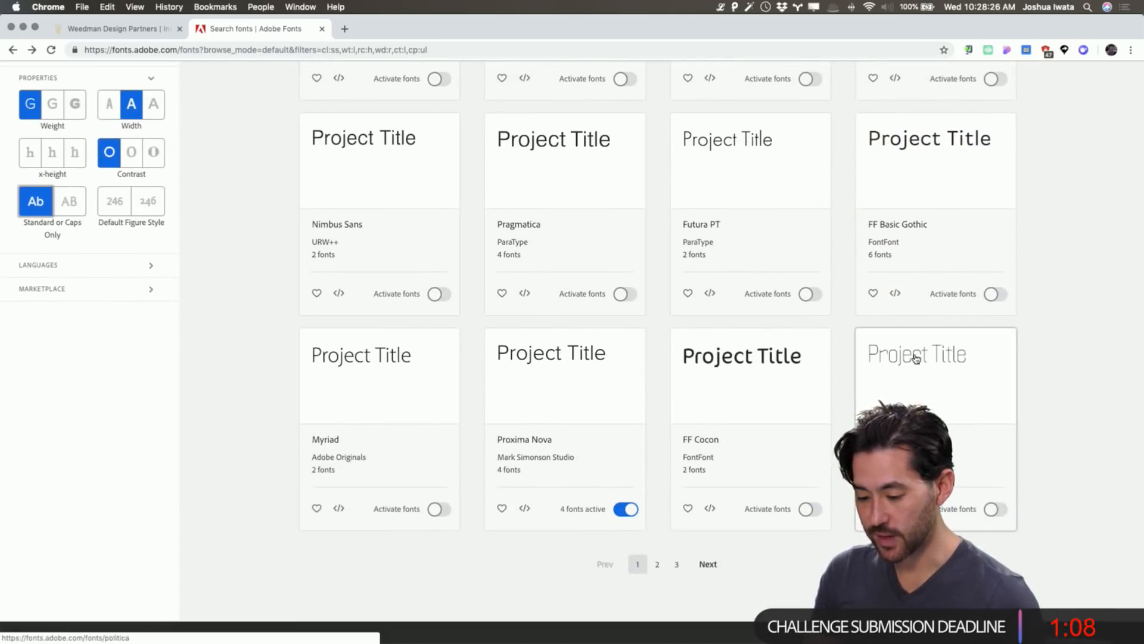
scroll(914, 356, "up", 2)
scroll(916, 359, "up", 1)
scroll(916, 359, "down", 1)
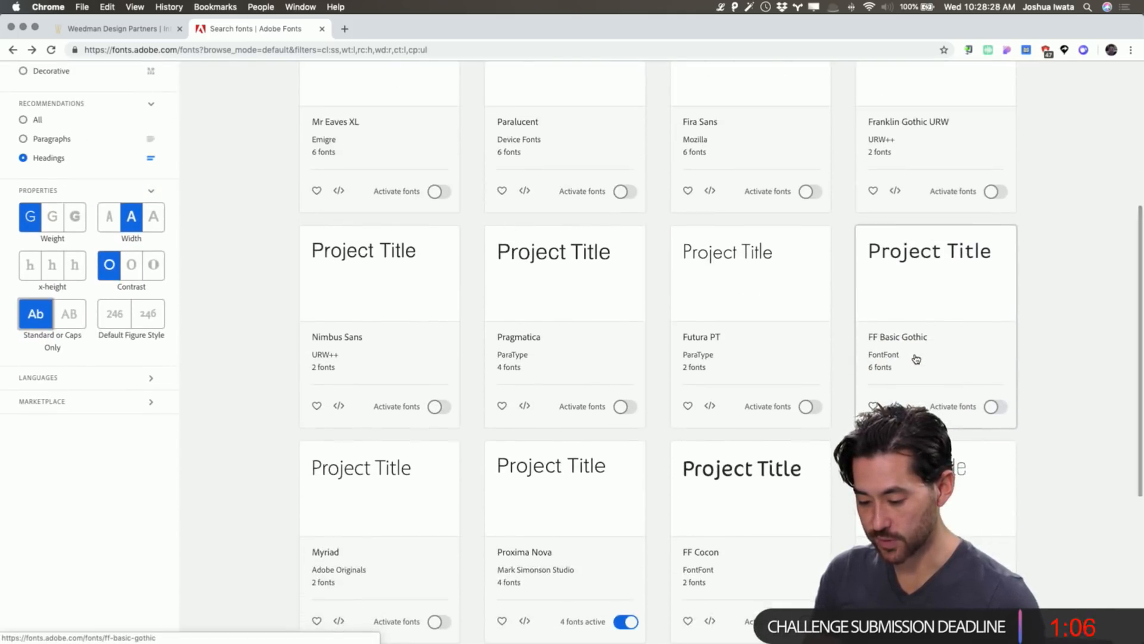
scroll(917, 358, "up", 2)
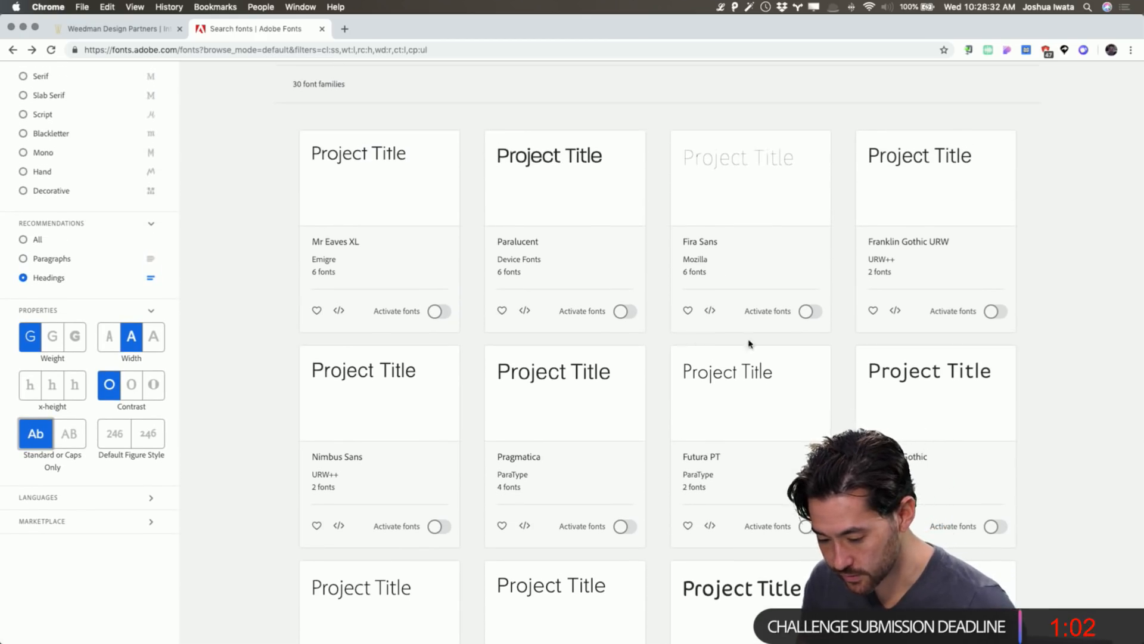
scroll(929, 381, "down", 3)
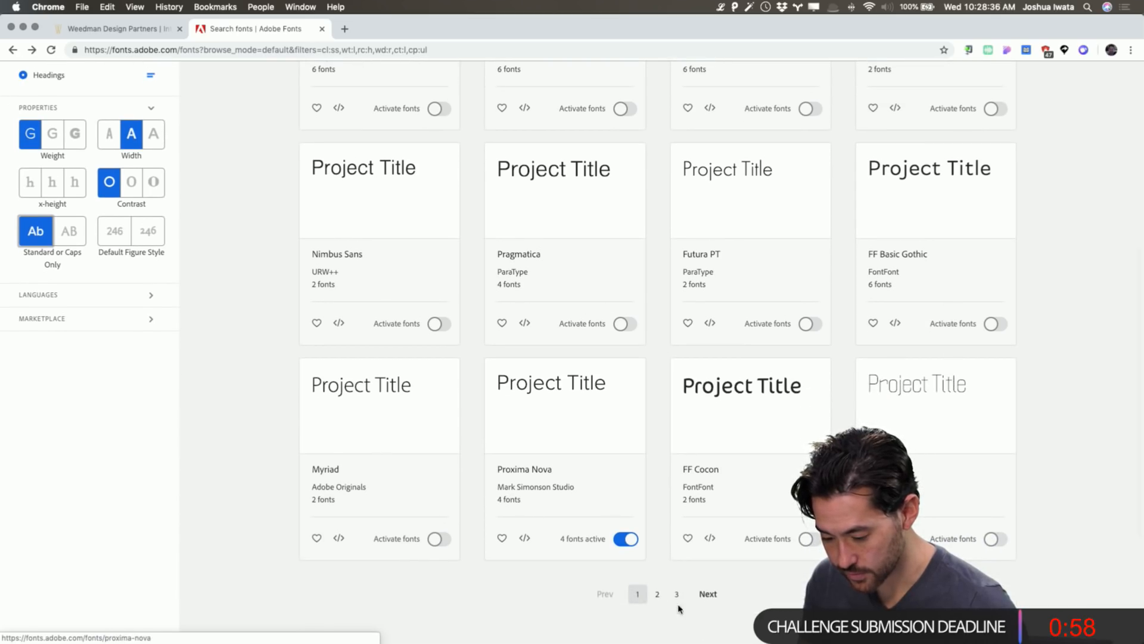
left_click(657, 605)
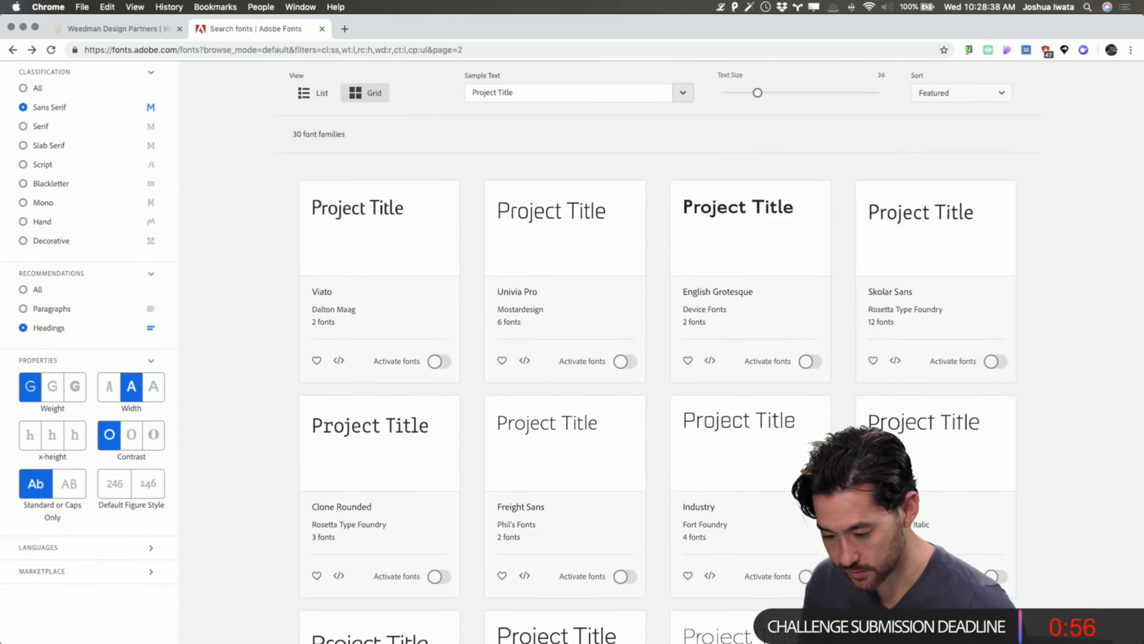
scroll(792, 552, "down", 1)
scroll(794, 554, "down", 1)
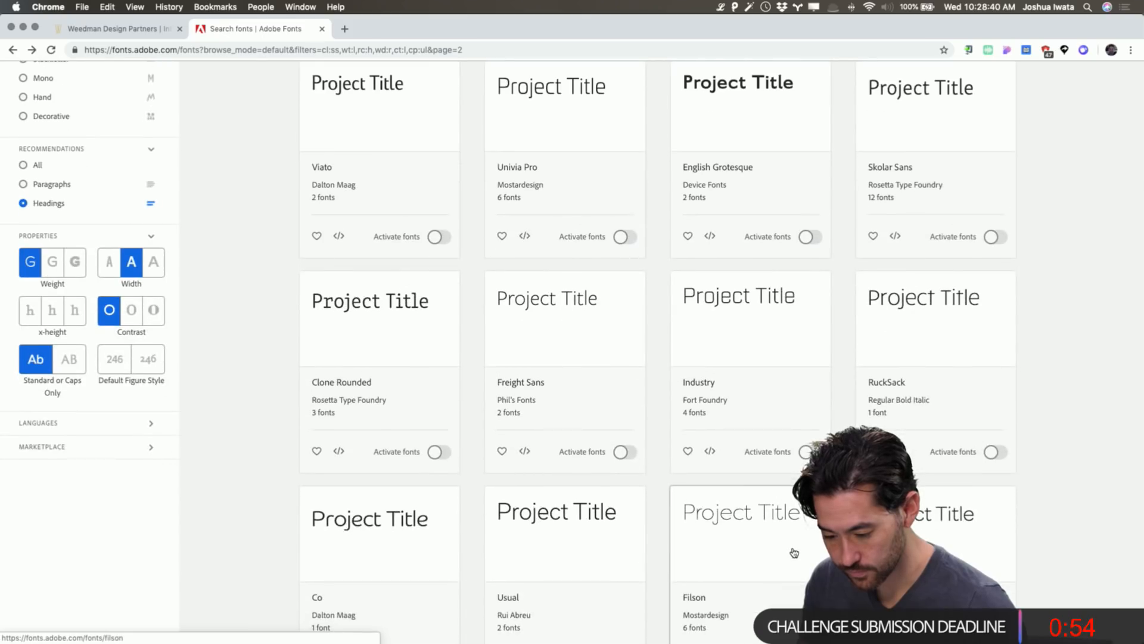
scroll(793, 553, "down", 1)
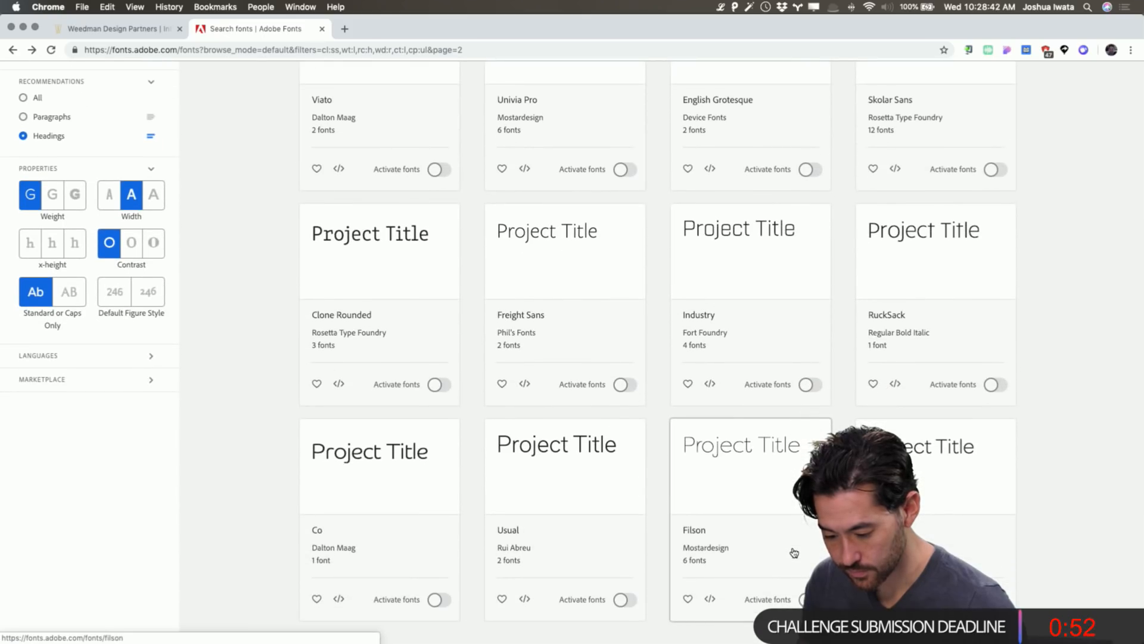
scroll(793, 552, "down", 1)
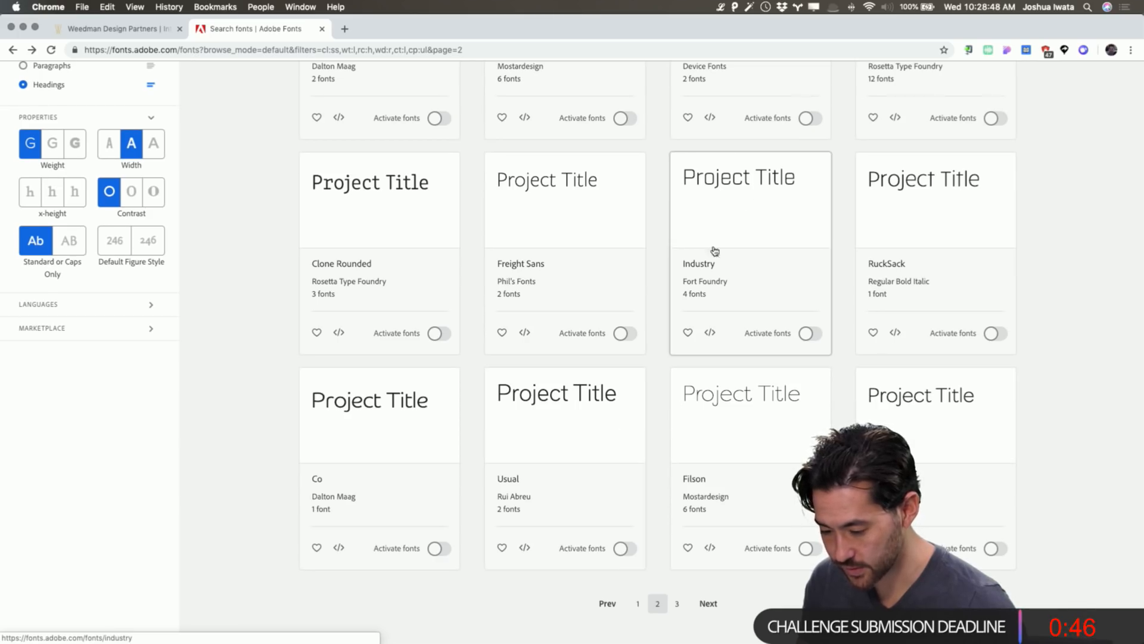
scroll(695, 176, "down", 1)
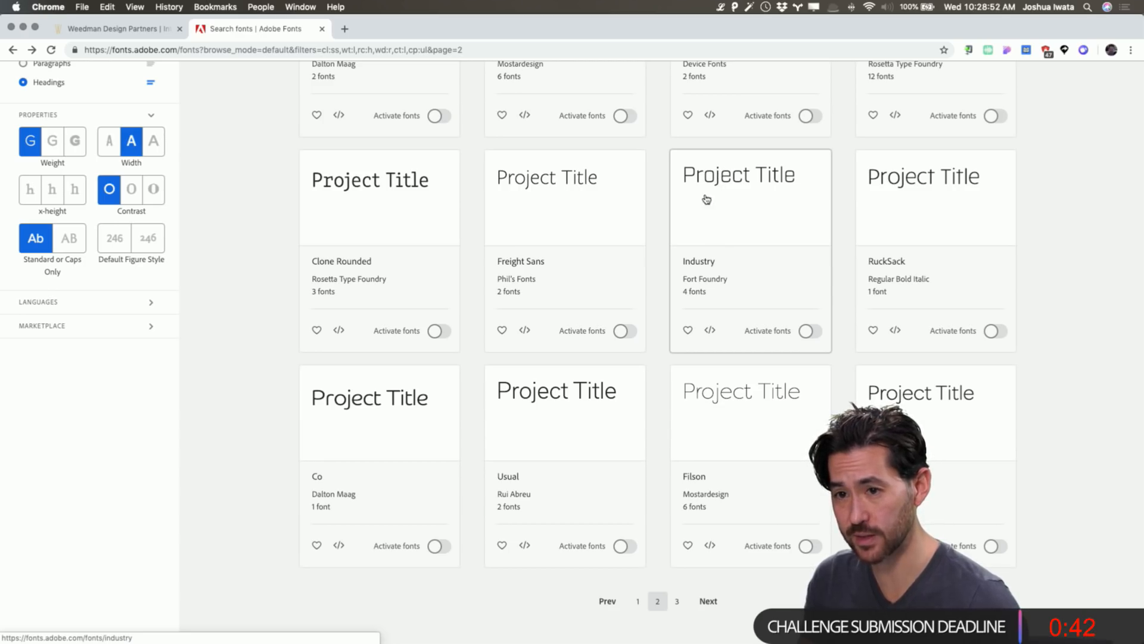
scroll(527, 304, "up", 2)
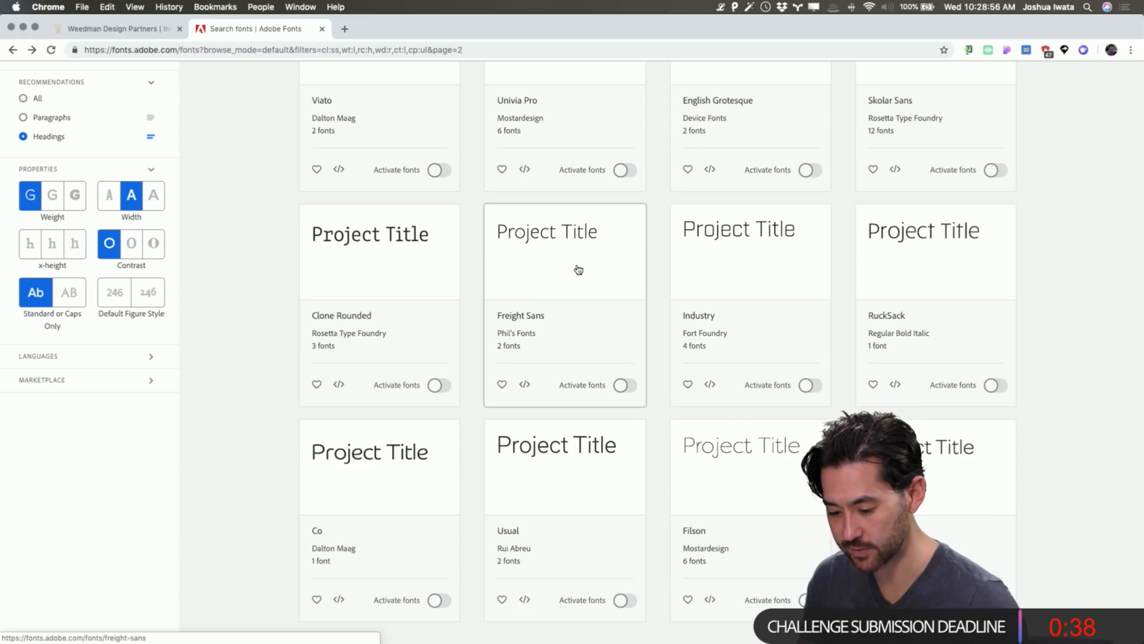
scroll(569, 259, "up", 4)
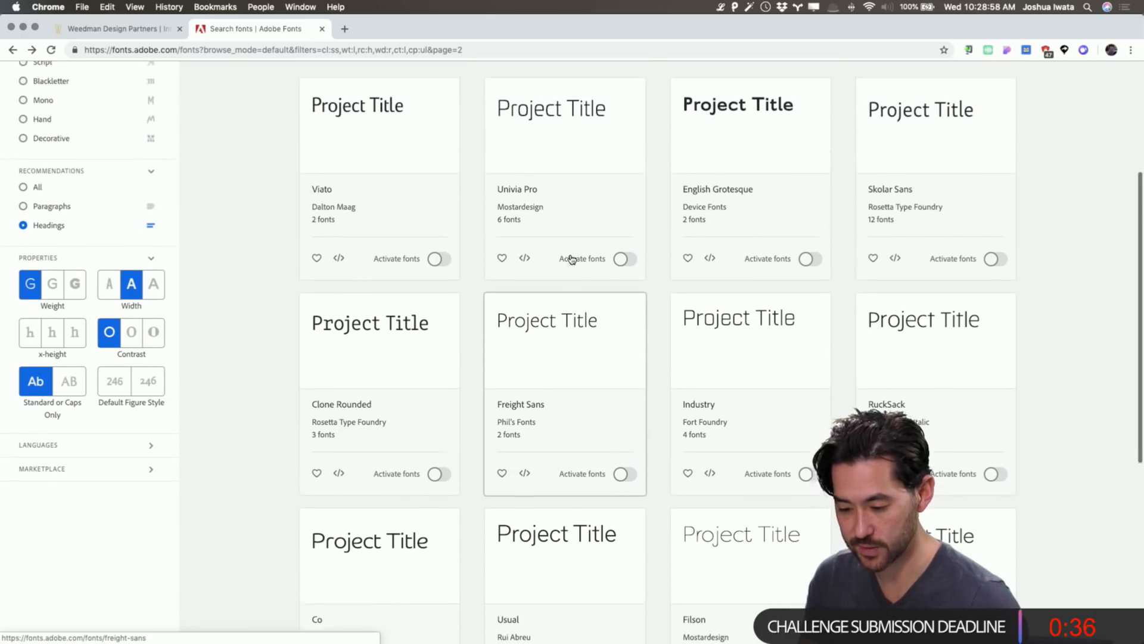
left_click(580, 375)
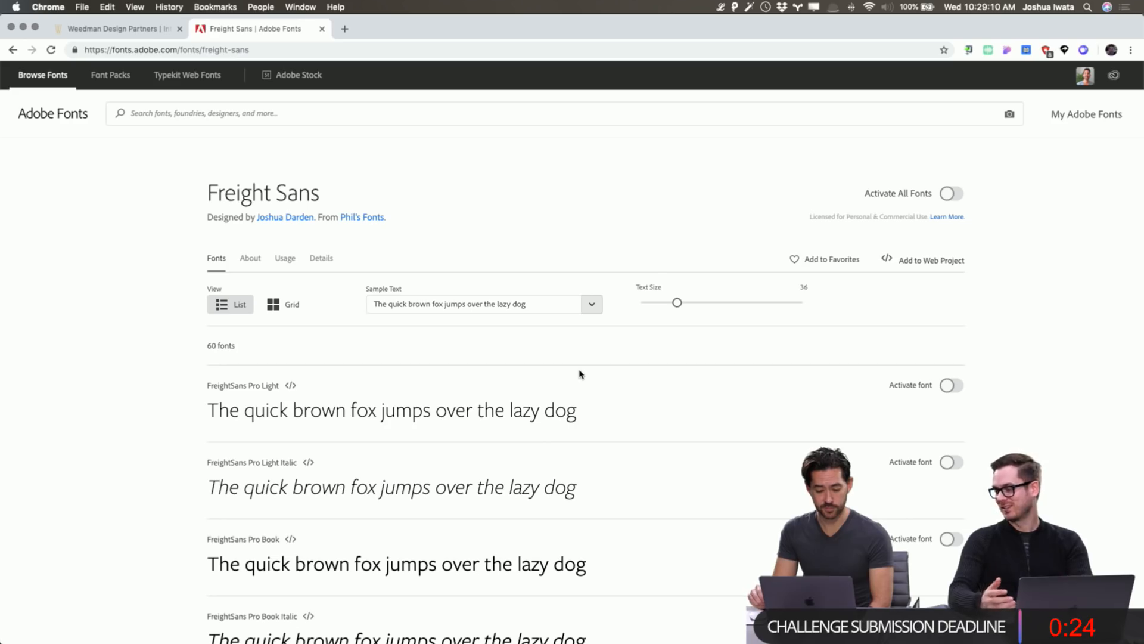
Activate all Freight Sans fonts, suppressing the activation notice for the future.
scroll(580, 374, "down", 4)
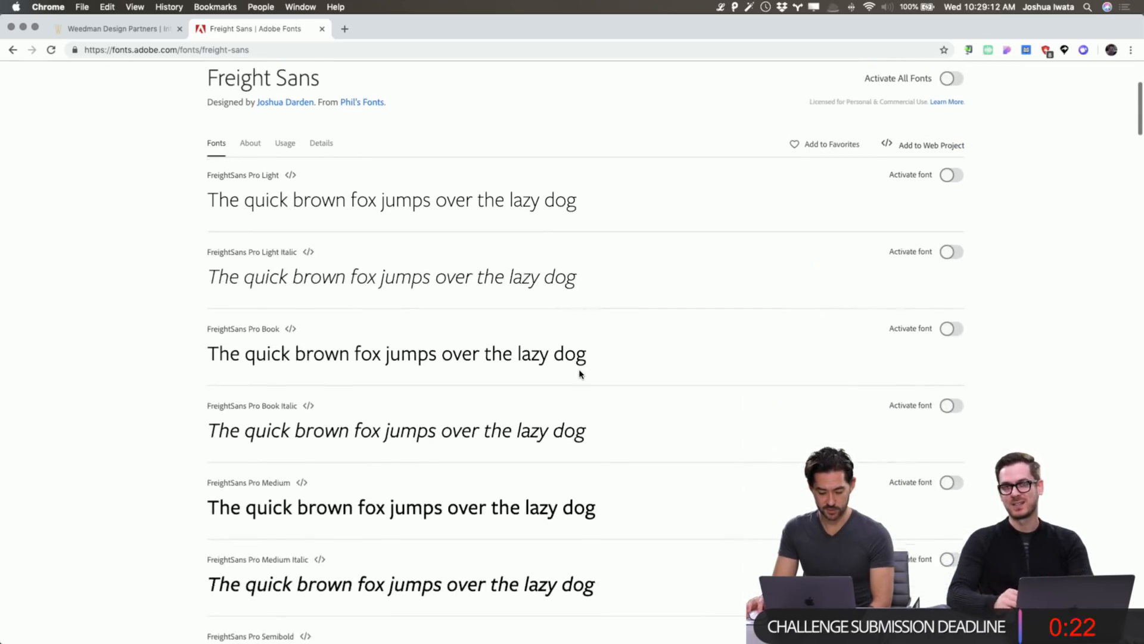
scroll(580, 374, "up", 4)
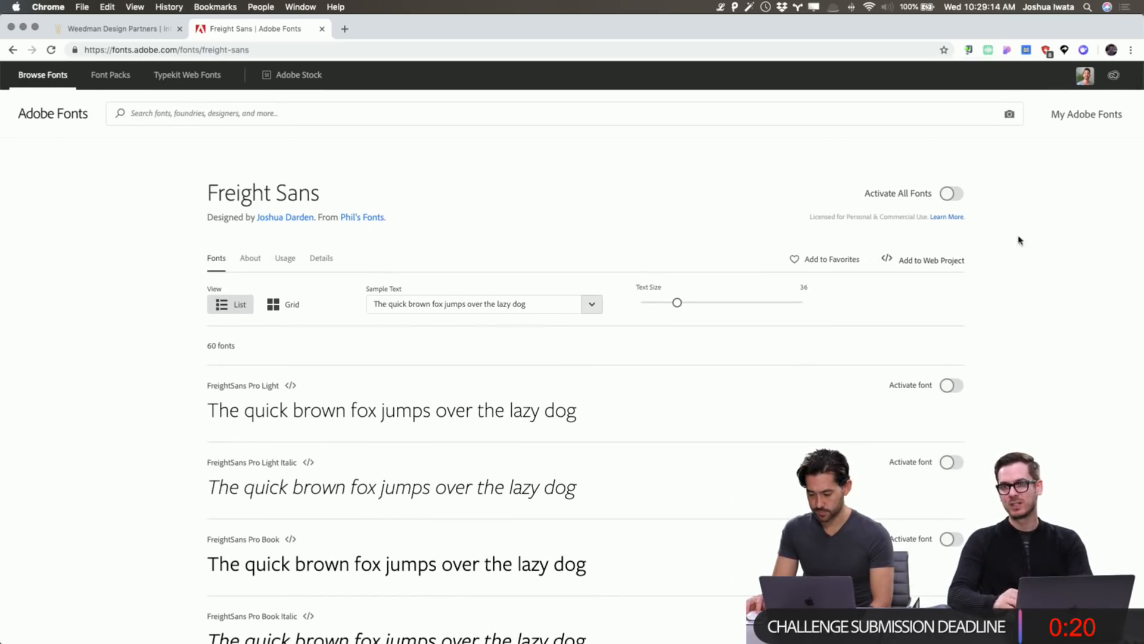
left_click(949, 195)
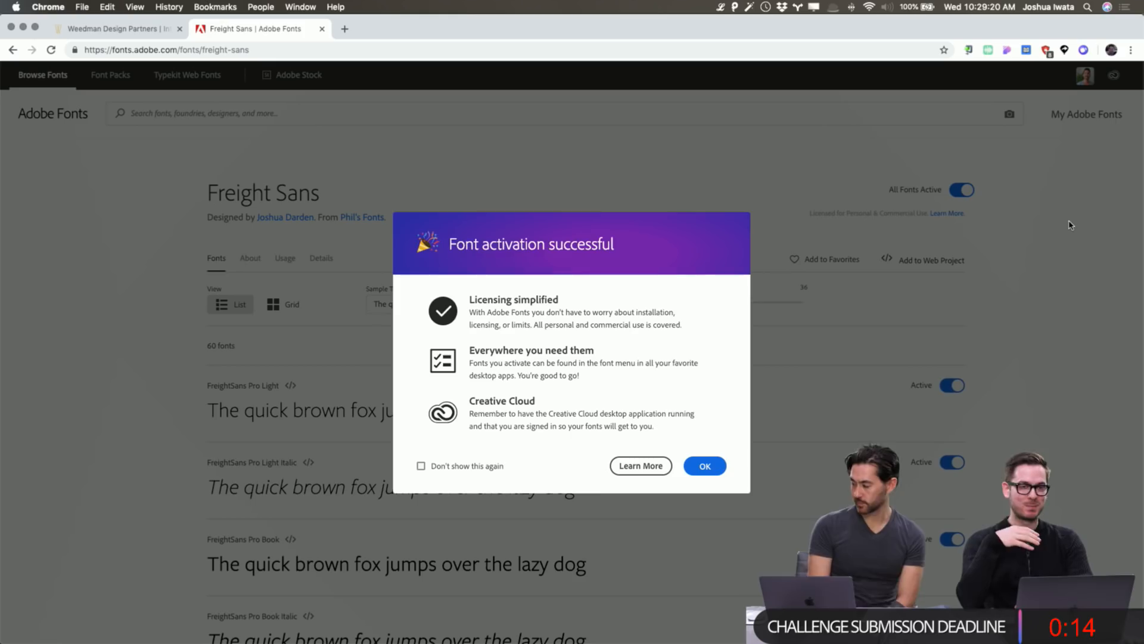
left_click(482, 467)
left_click(705, 465)
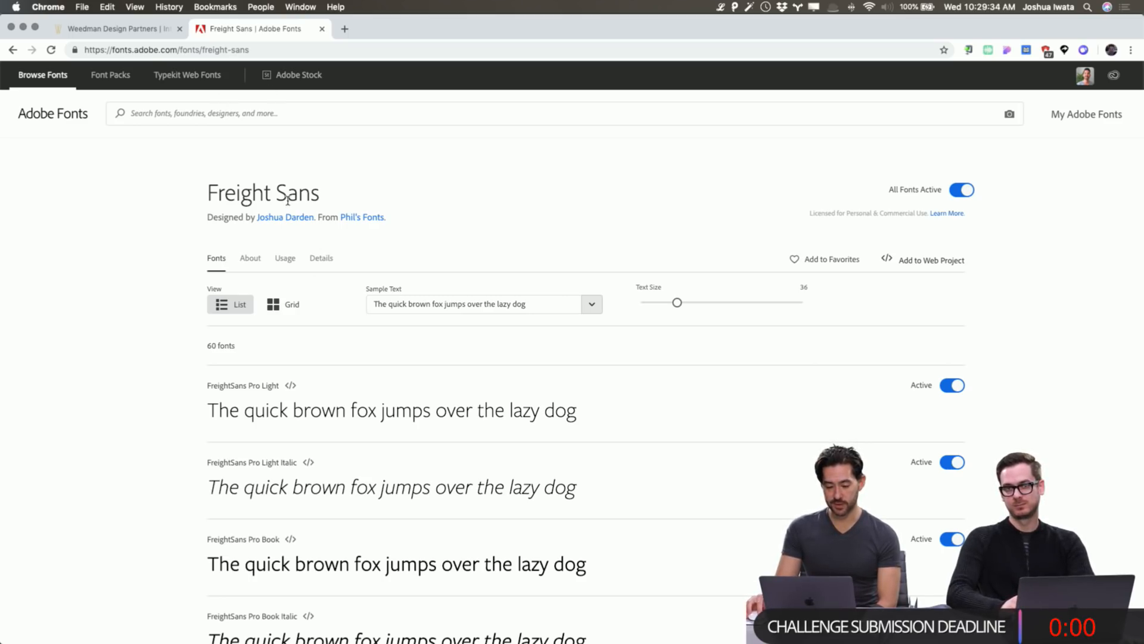
Review the 60 Freight Sans fonts now marked Active on the family page.
left_click_drag(296, 194, 288, 195)
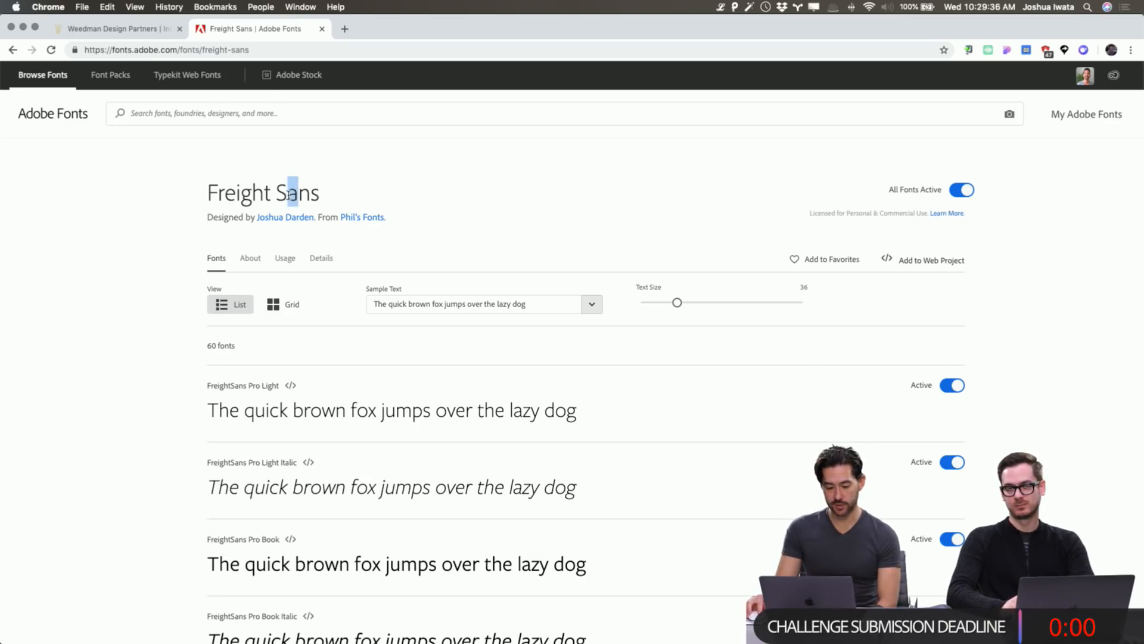
left_click(324, 196)
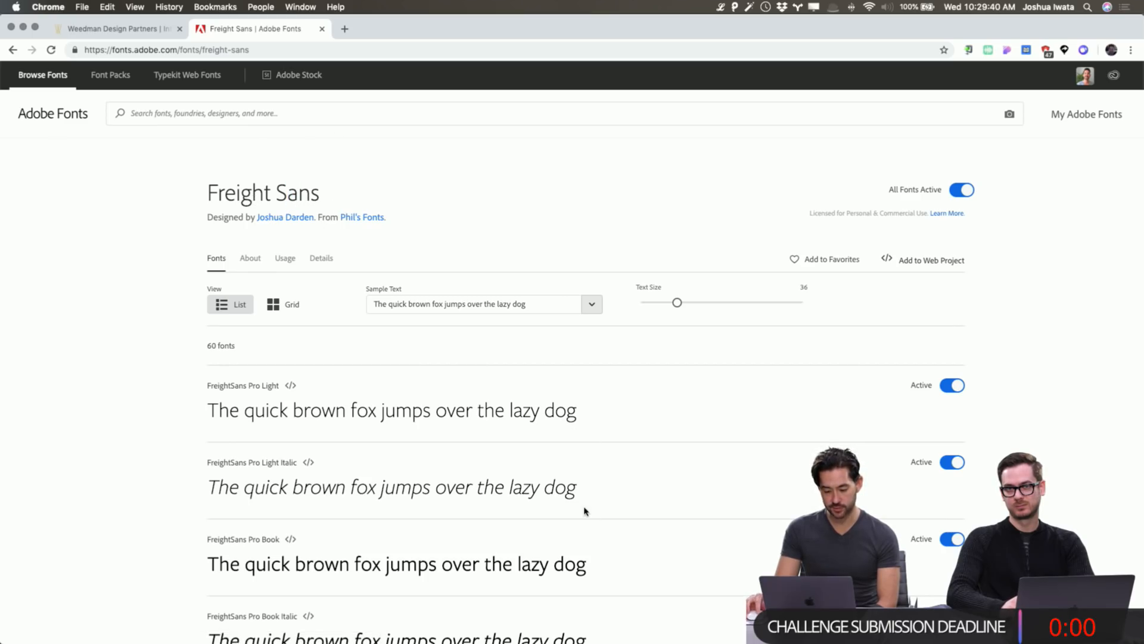
scroll(585, 508, "down", 3)
scroll(584, 492, "down", 5)
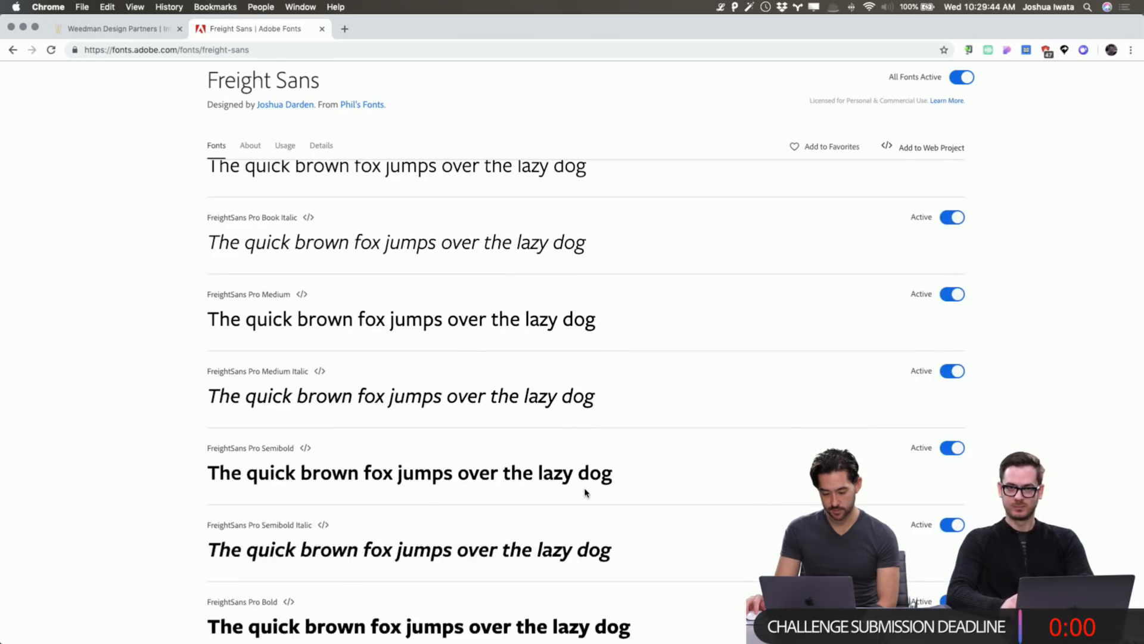
scroll(585, 489, "up", 6)
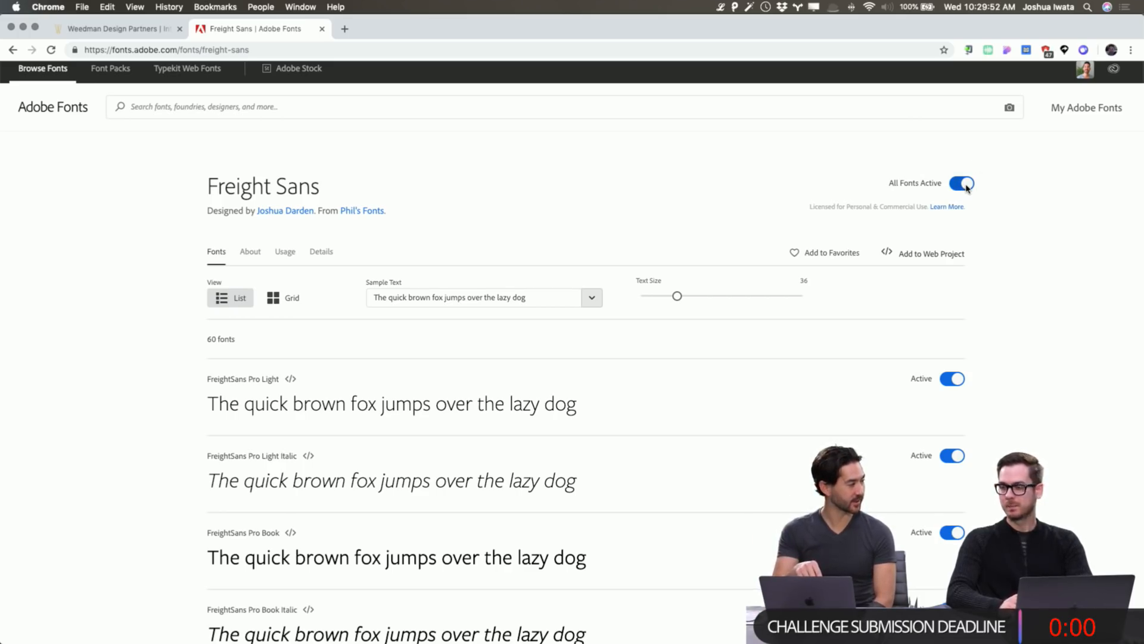
mouse_move(700, 638)
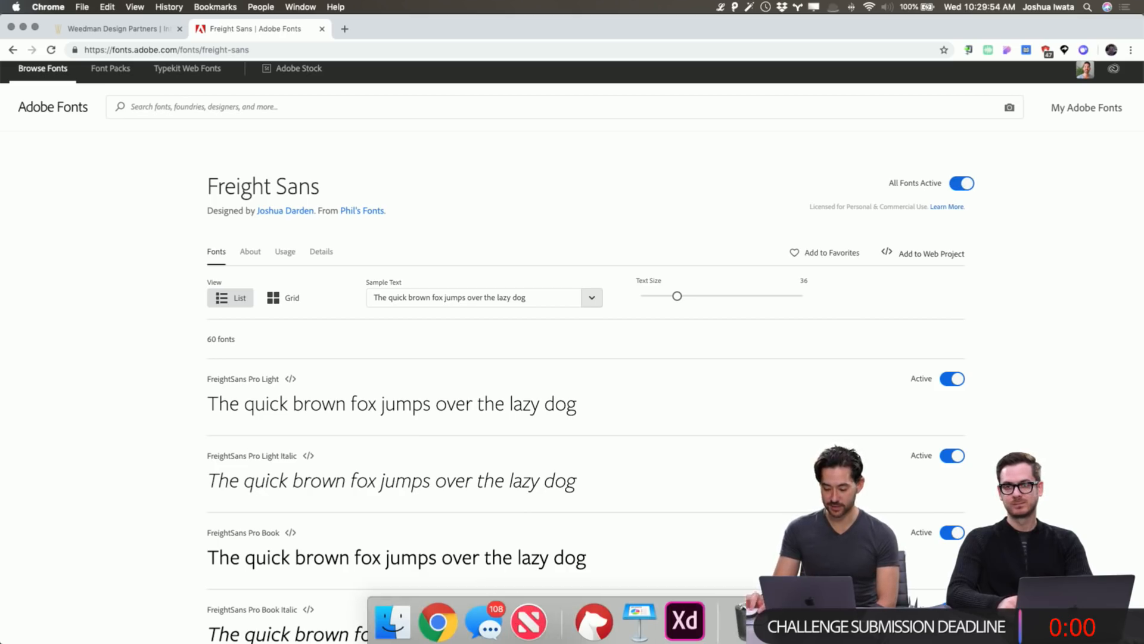
left_click(685, 620)
Set the Hero Headline to FreightSans Pro Light at size 44 and nudge Subheader Text up.
key("super+Tab")
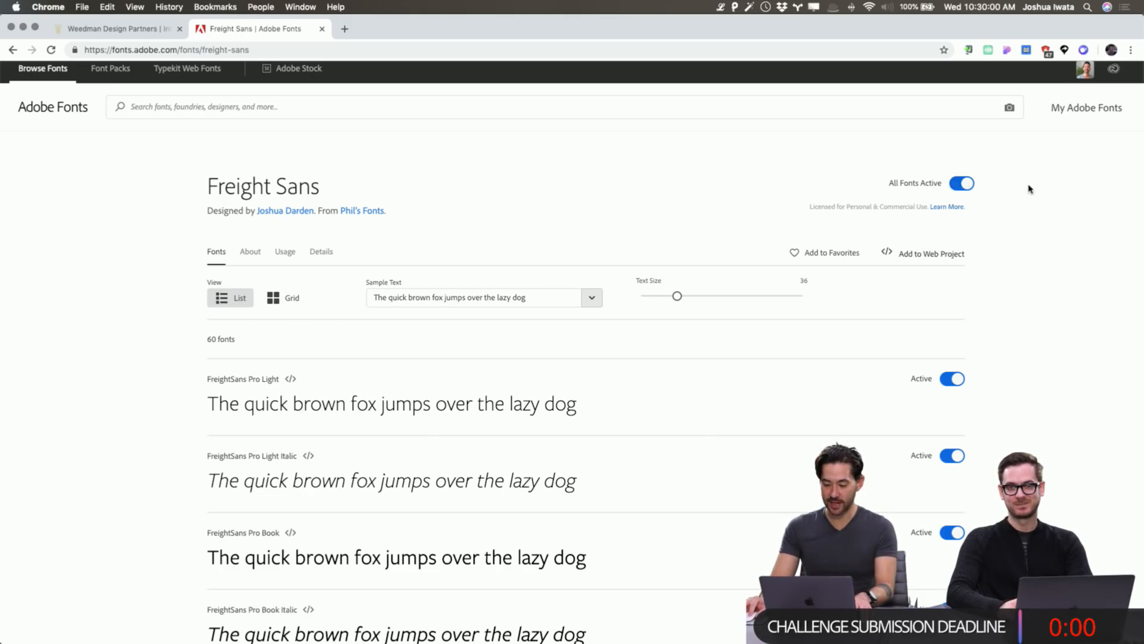
key("super+Tab")
left_click(669, 439)
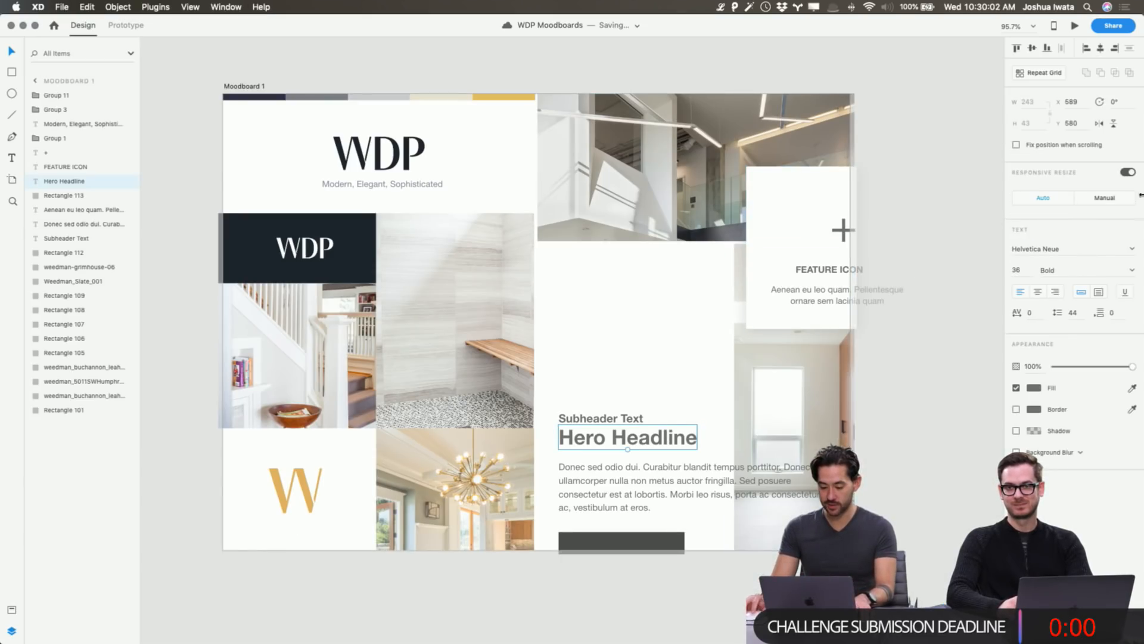
left_click(1051, 250)
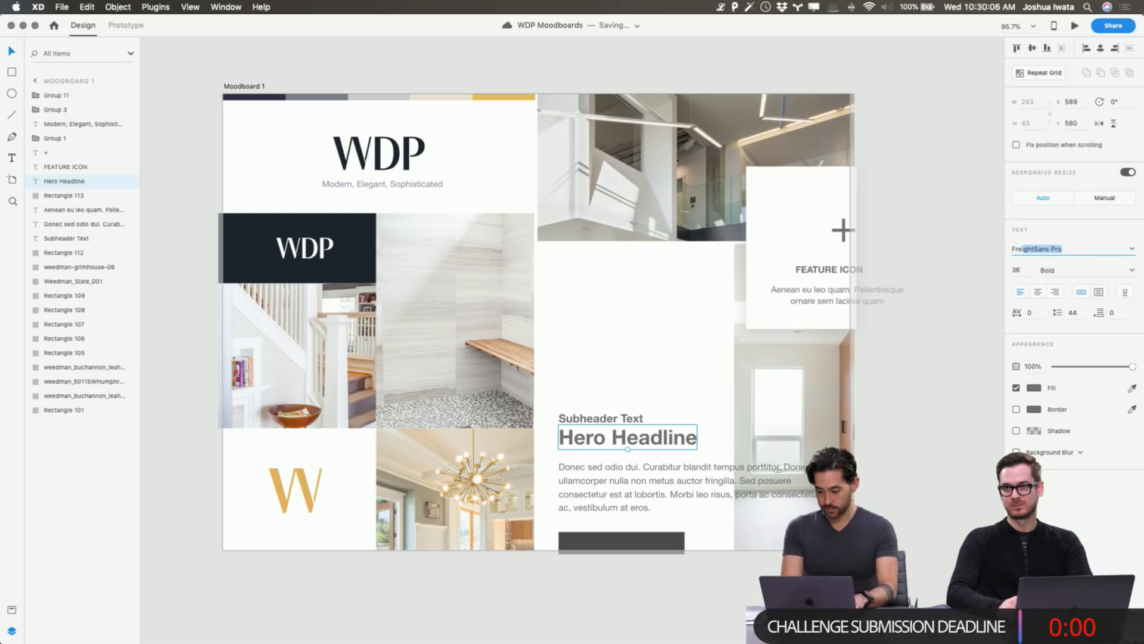
key("Return")
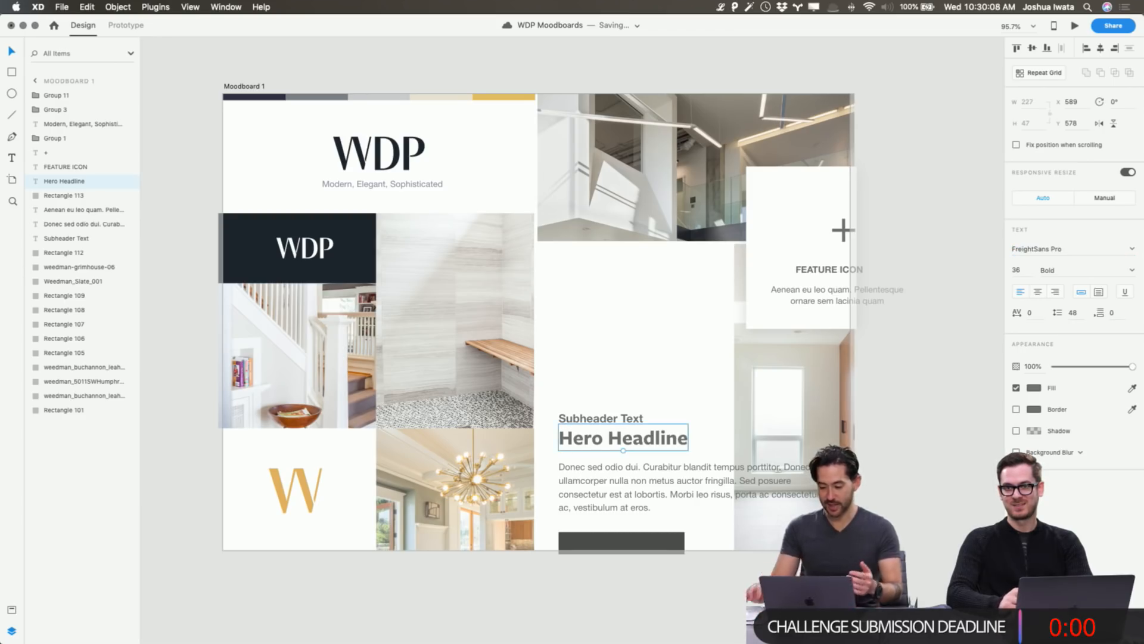
left_click(1130, 272)
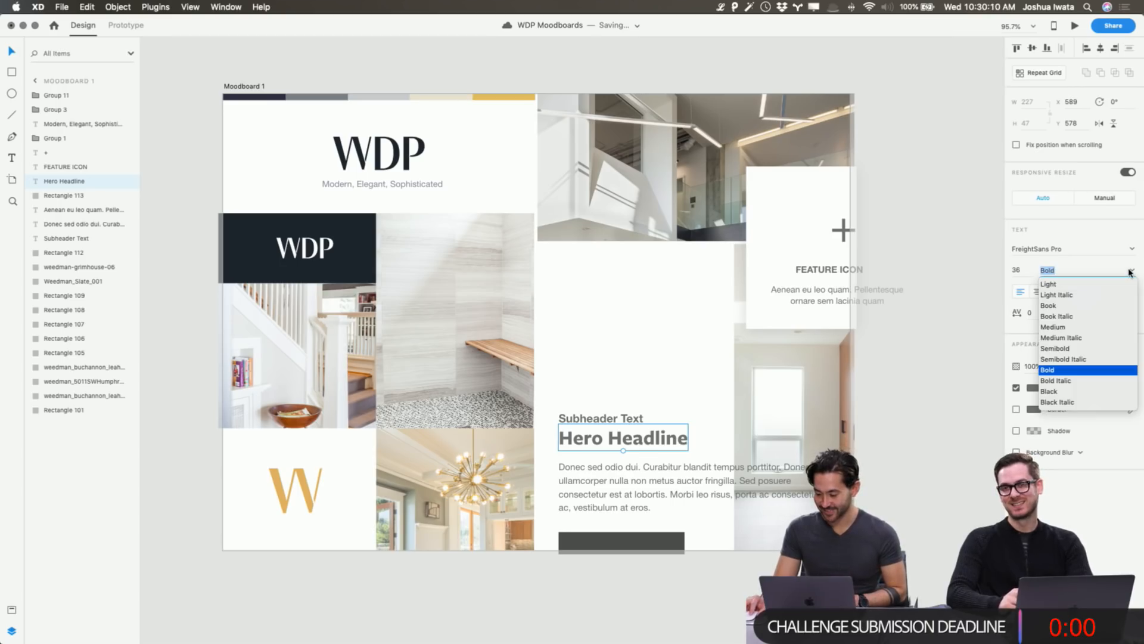
left_click(1064, 285)
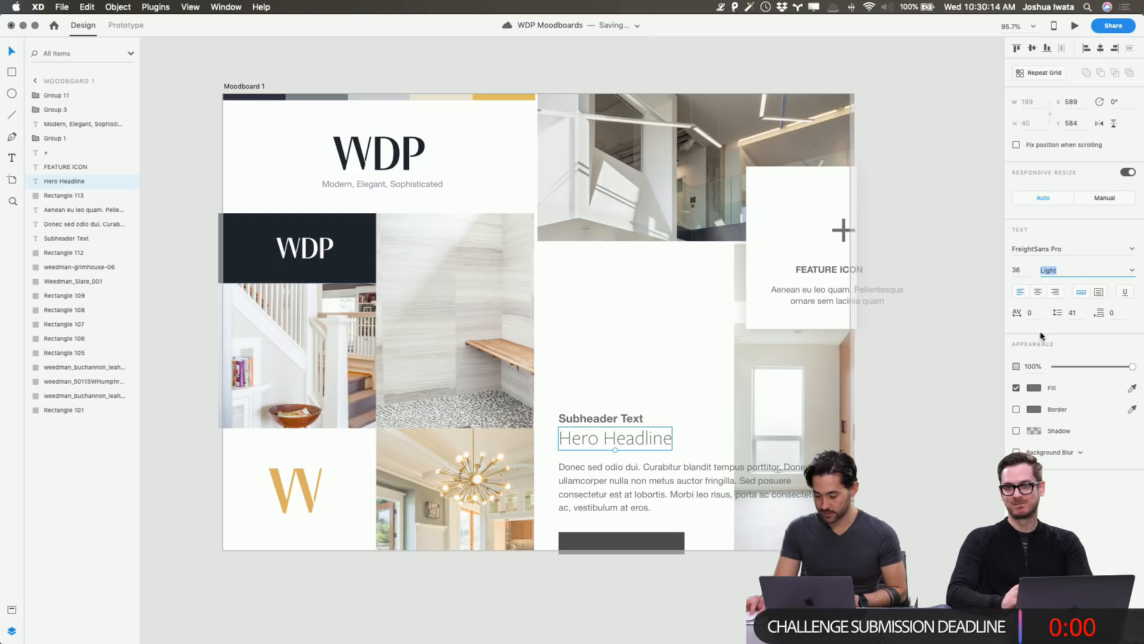
left_click(1015, 269)
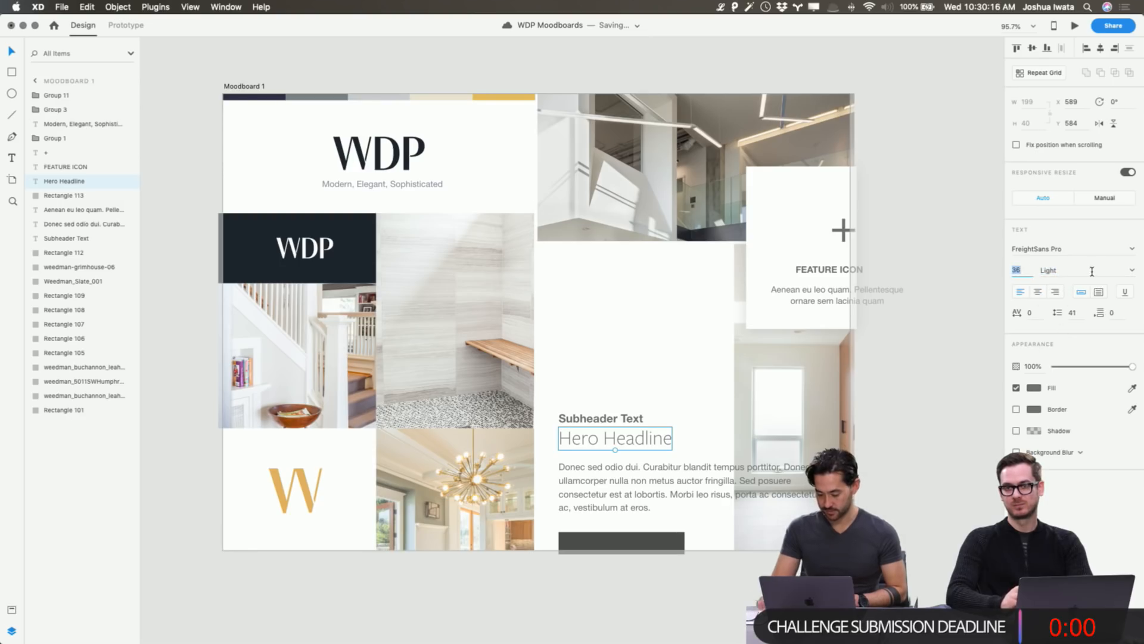
key("Up")
key("Up")
key("Up")
key("Up")
key("Up")
key("Up")
key("Up")
key("Up")
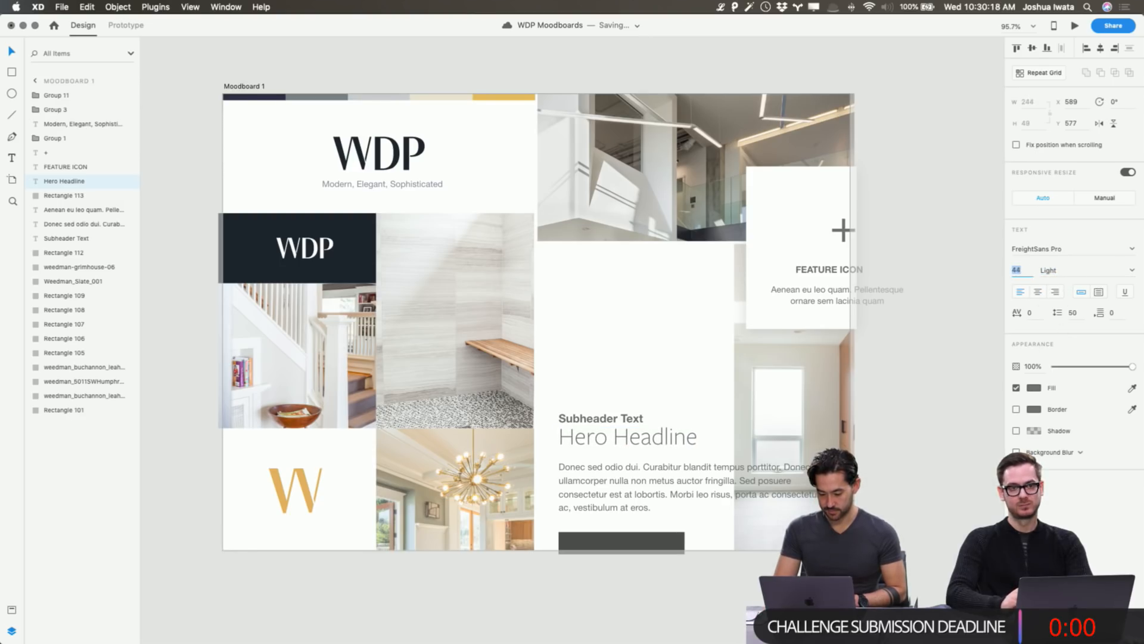
left_click(928, 403)
left_click_drag(631, 422, 631, 418)
Give the Donec sed odio paragraph Open Sans, size 15, line spacing 27, nudged slightly upward.
left_click(927, 421)
left_click(728, 472)
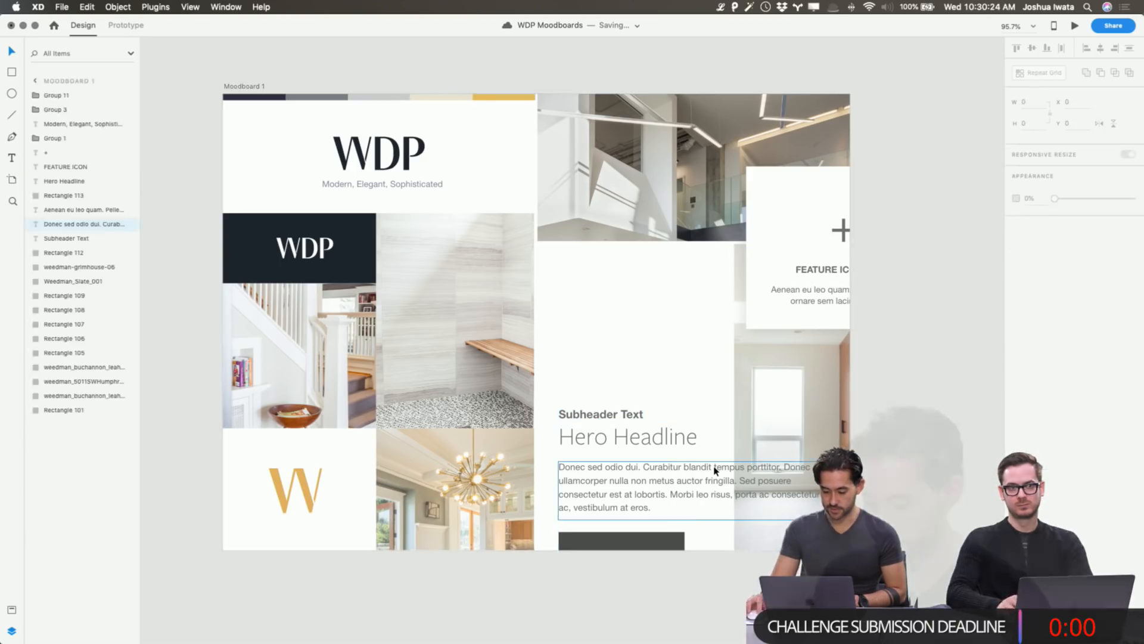
scroll(663, 469, "down", 5)
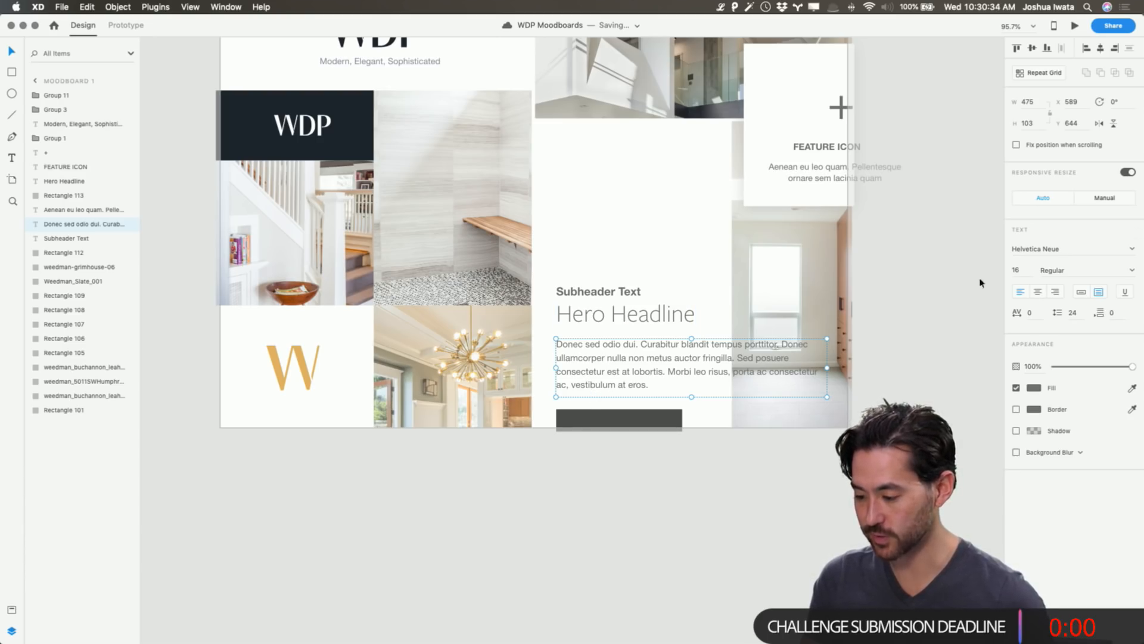
left_click(1047, 251)
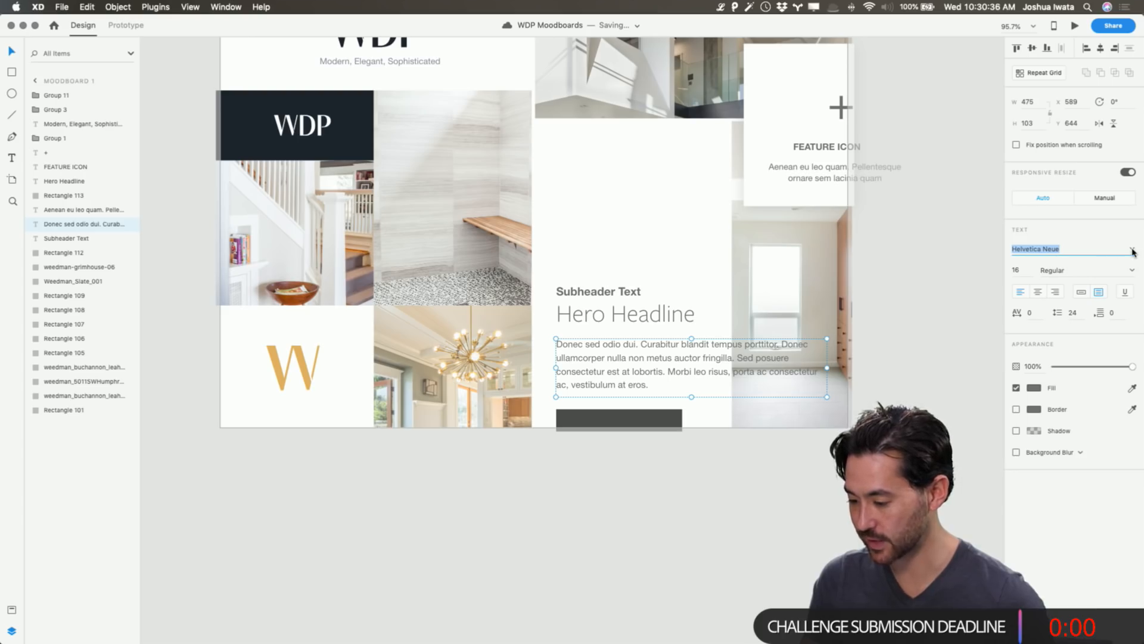
left_click(1133, 250)
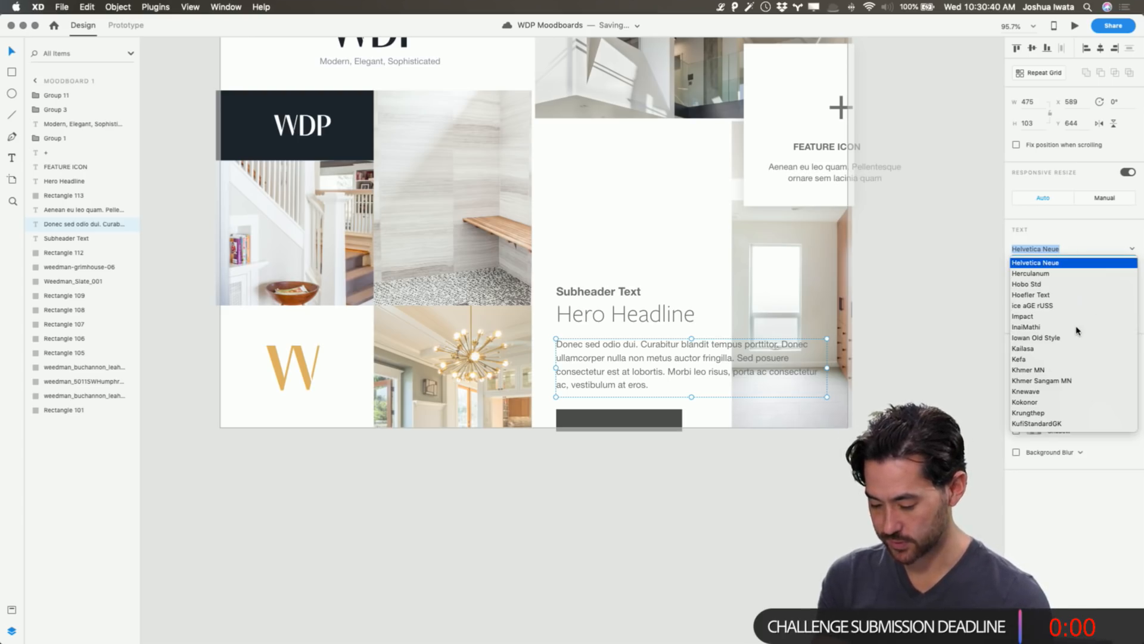
type("Op")
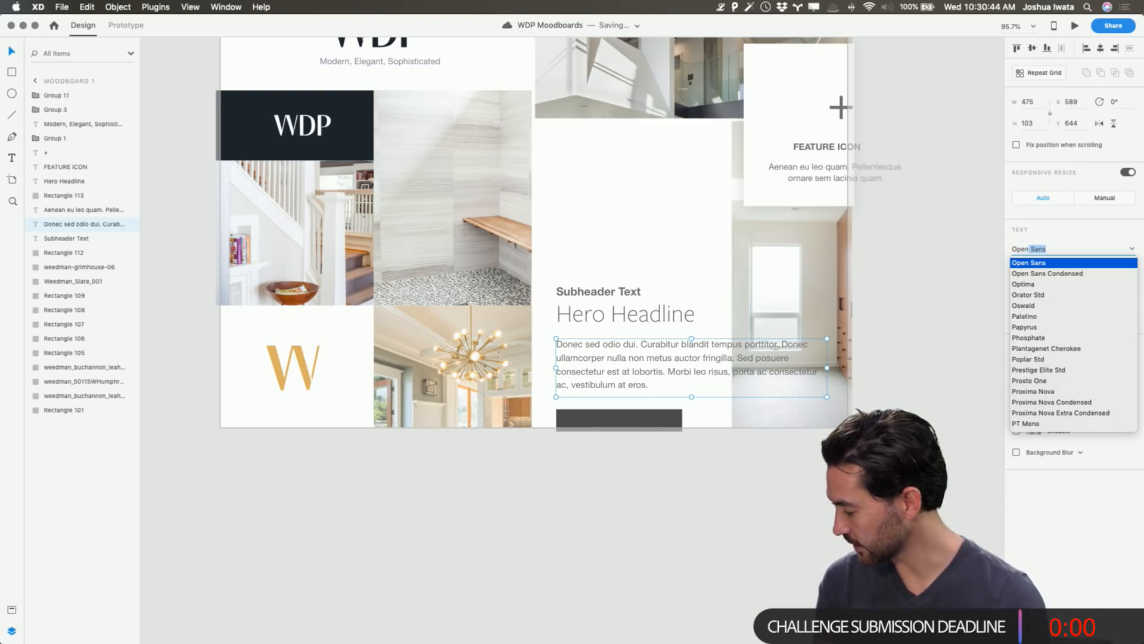
type("en")
key("Return")
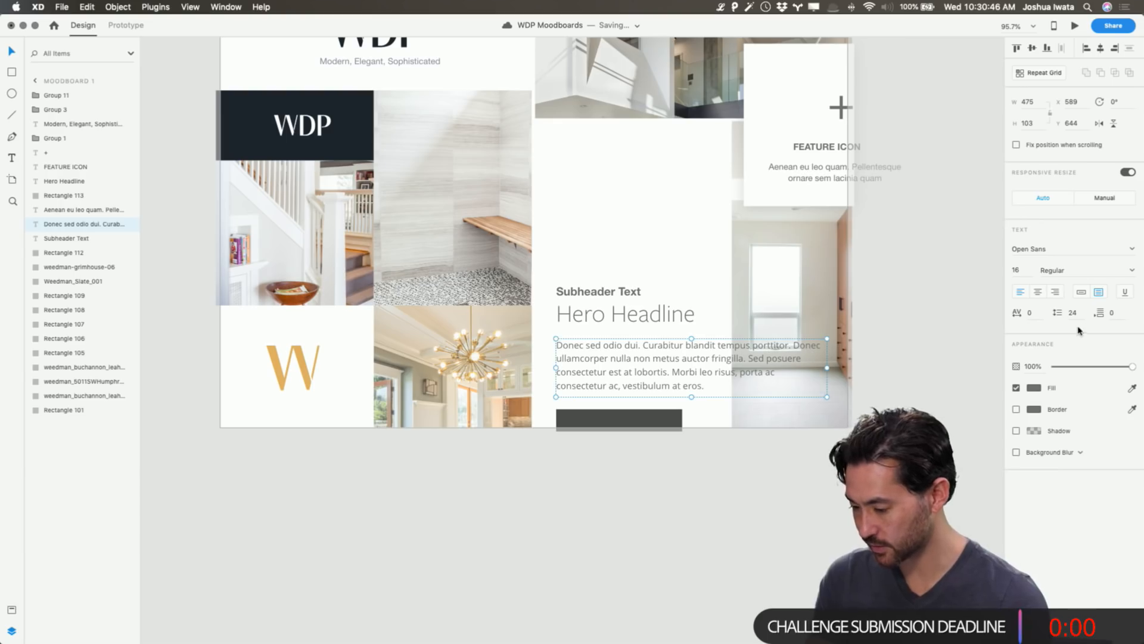
key("Down")
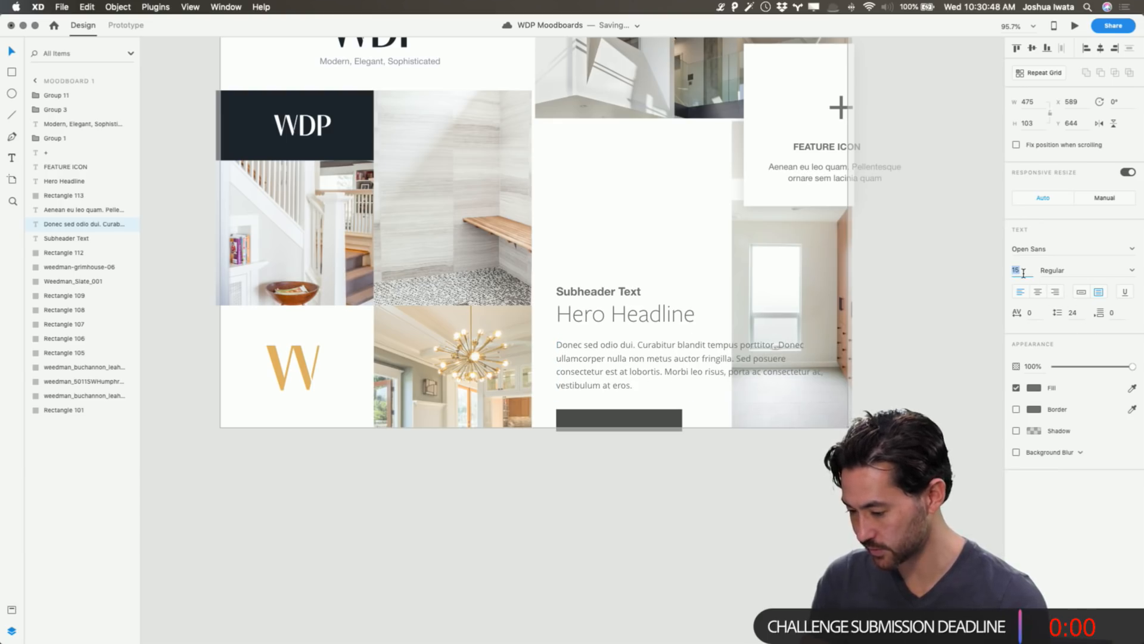
left_click(1073, 312)
key("Up")
key("Up")
key("Up")
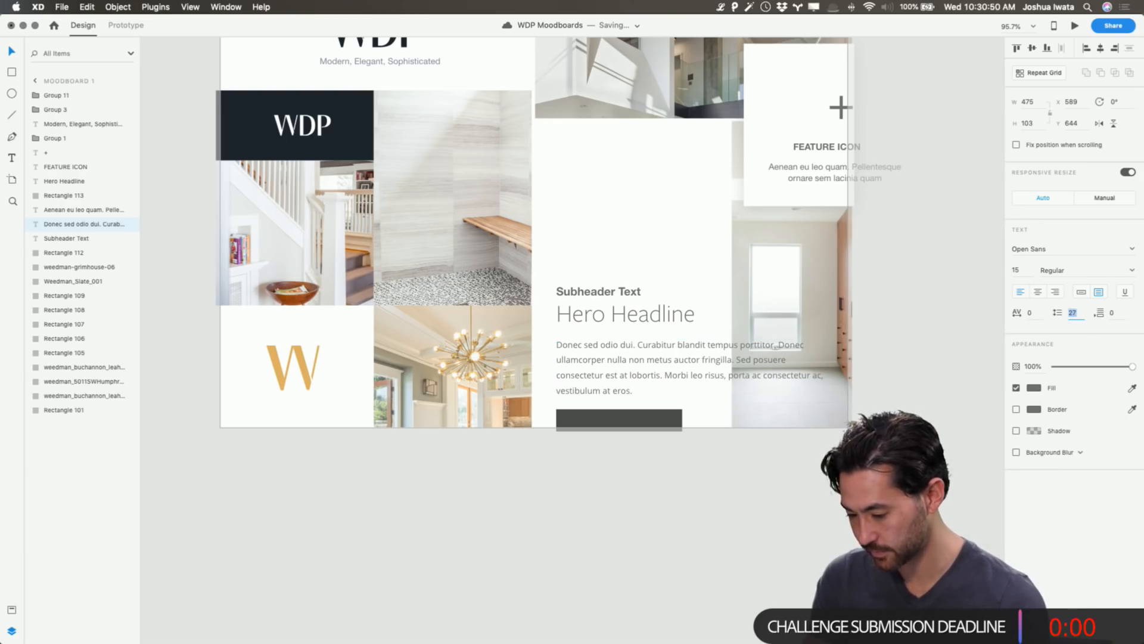
key("Return")
key("Up")
key("Up")
key("Up")
key("Up")
key("Up")
key("Up")
key("Up")
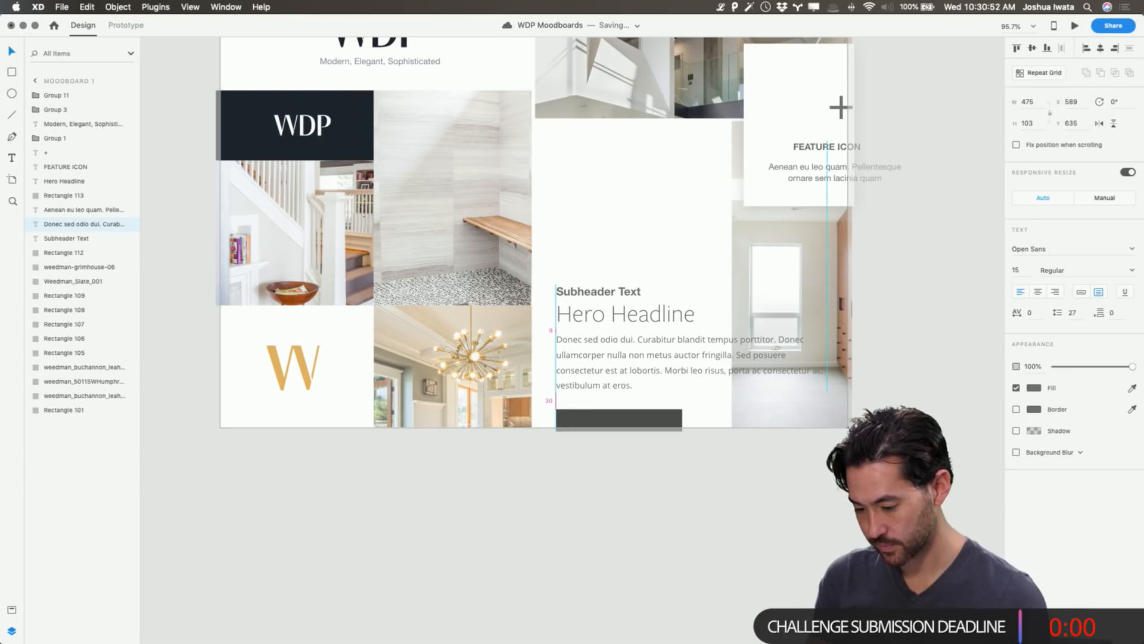
Colour the body paragraph grey (#7B7F85) by sampling the palette strip.
left_click(1034, 388)
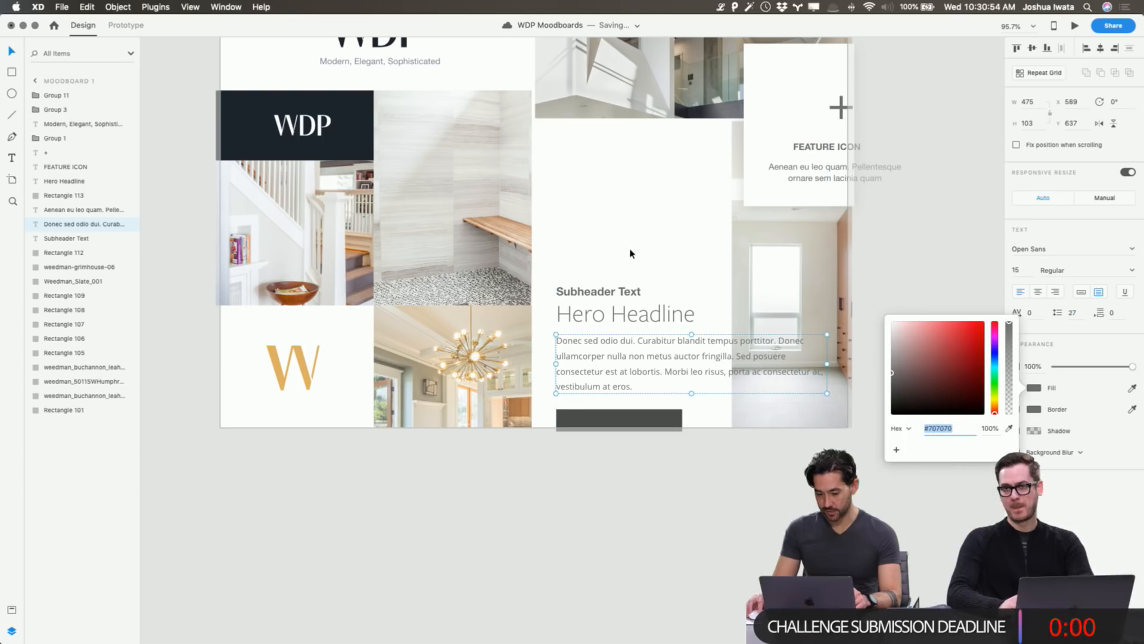
scroll(631, 252, "up", 3)
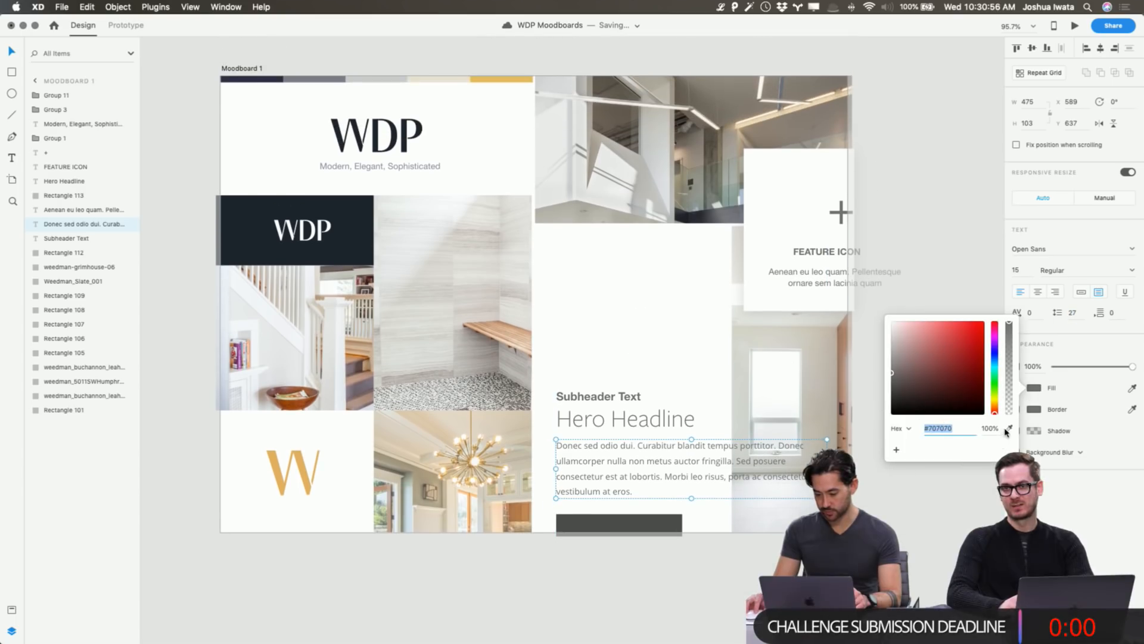
left_click(1009, 428)
left_click(338, 81)
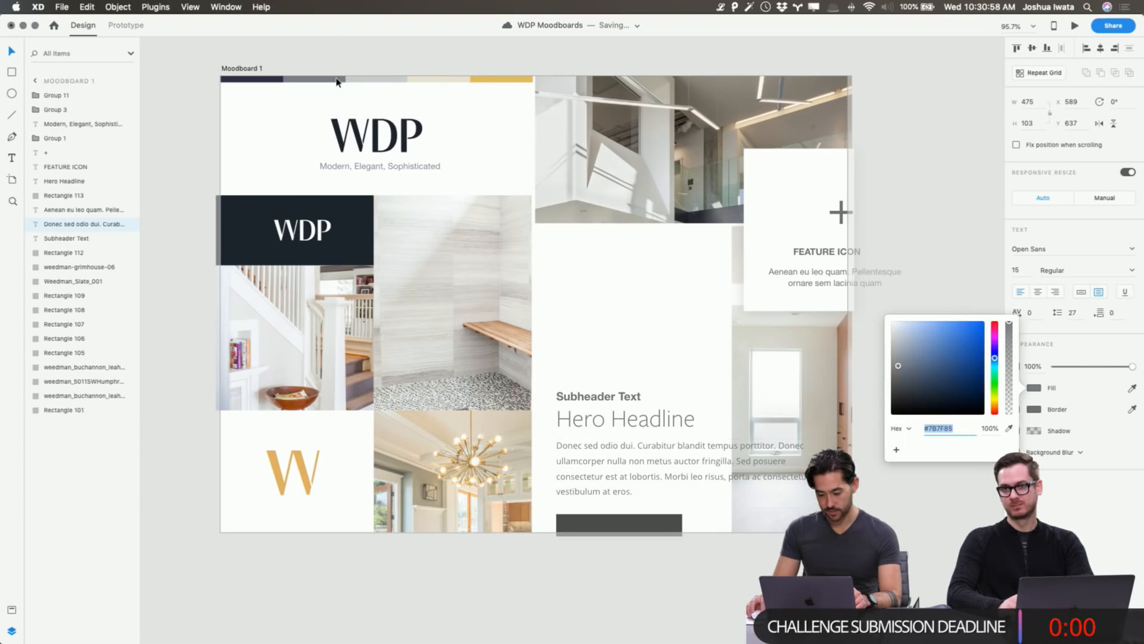
left_click(1009, 428)
left_click(364, 247)
left_click(1009, 428)
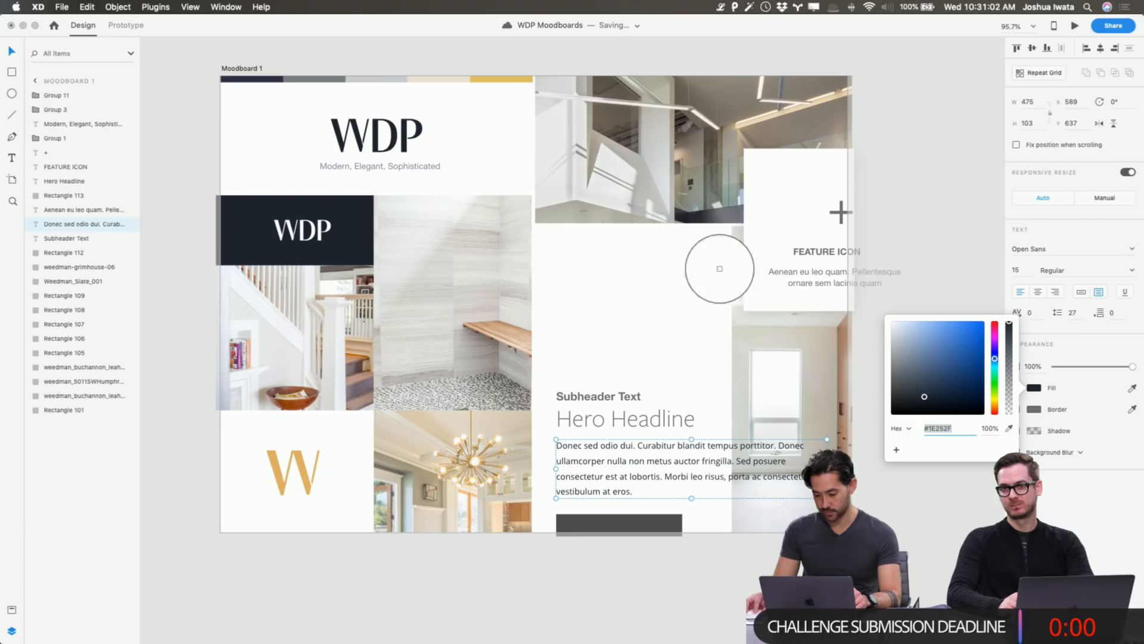
left_click(317, 79)
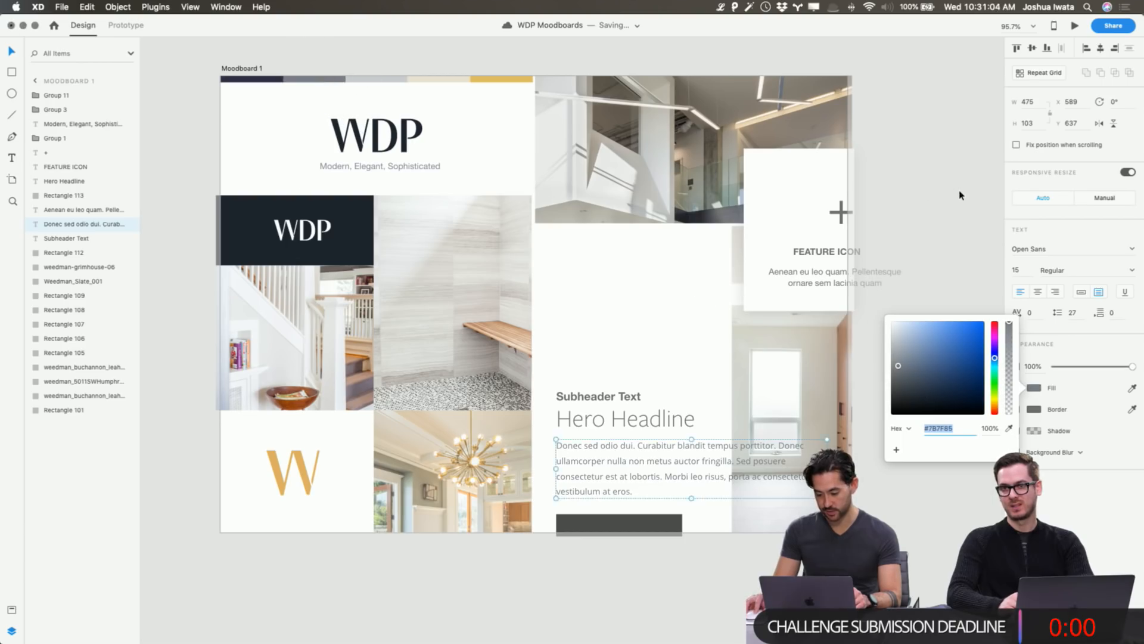
Colour the Hero Headline dark navy (#1E252F) sampled from the WDP box.
left_click(626, 419)
left_click(1026, 390)
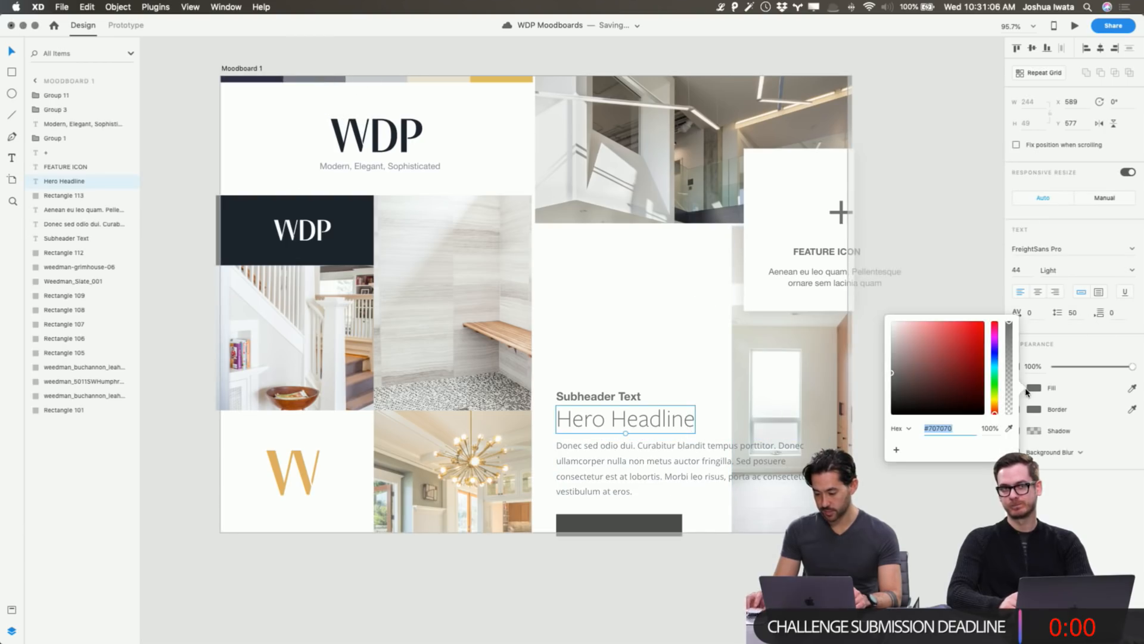
left_click(1011, 431)
left_click(362, 236)
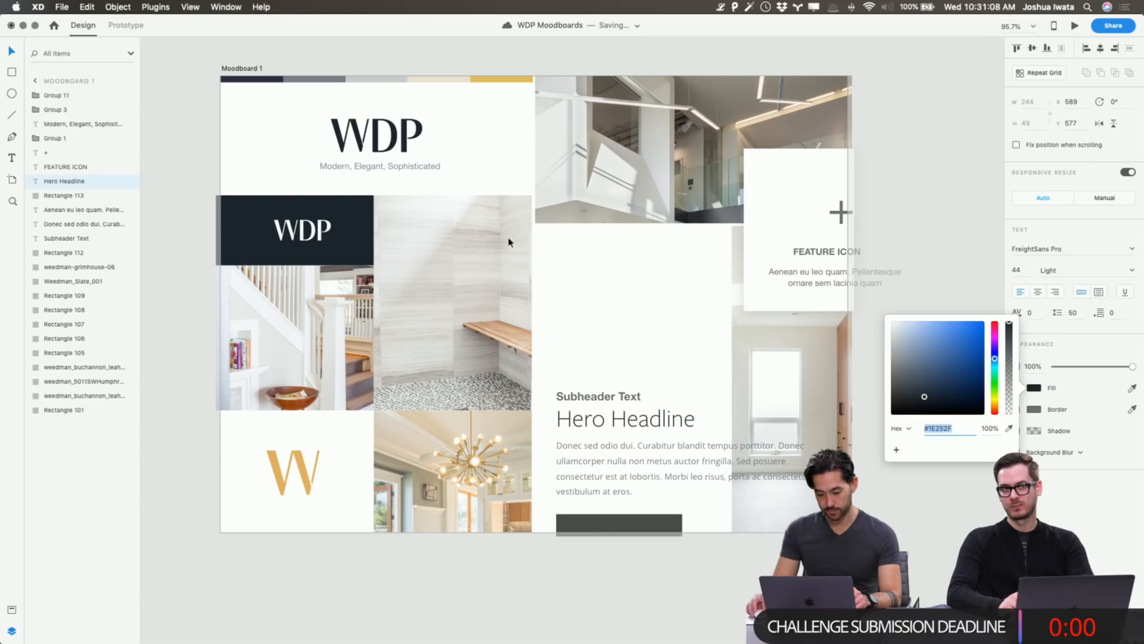
left_click(968, 238)
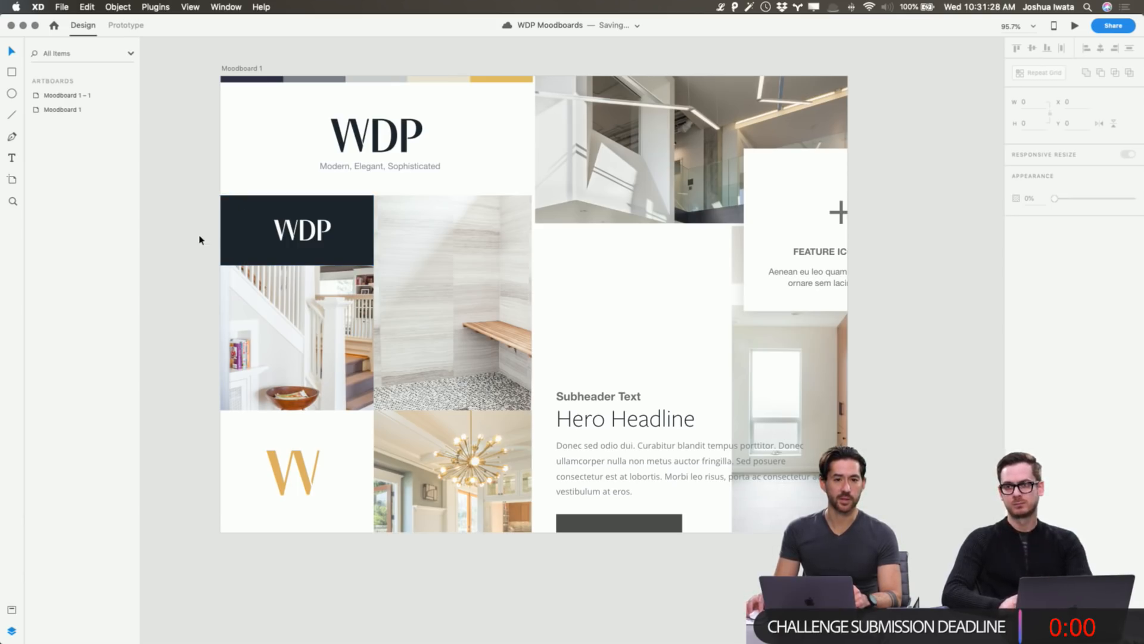
left_click_drag(319, 239, 315, 239)
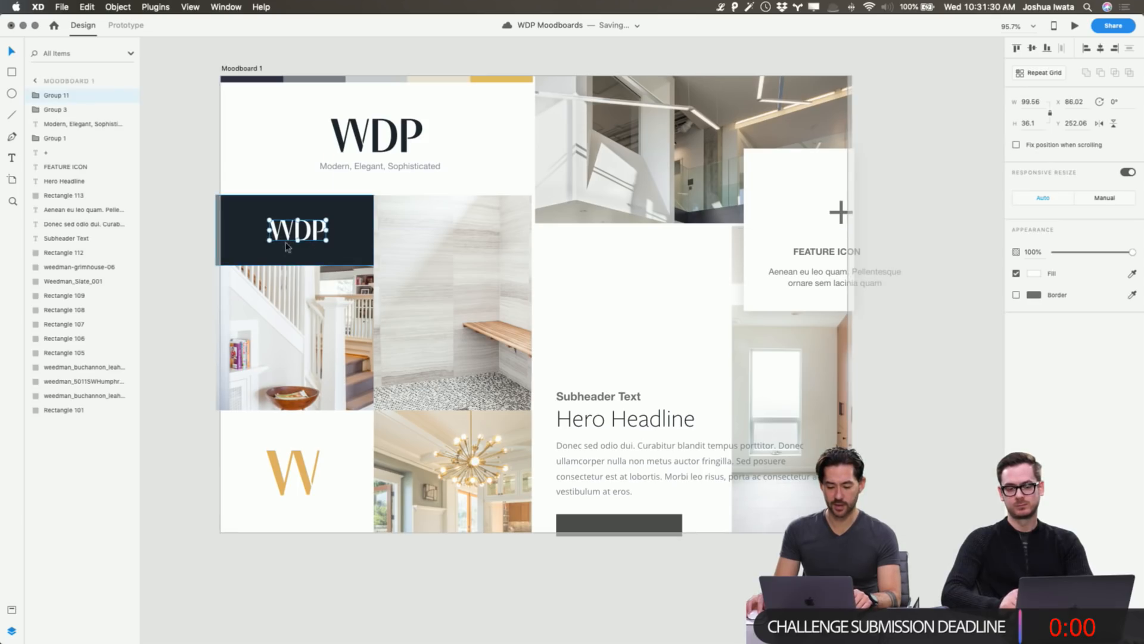
left_click(192, 151)
scroll(281, 417, "left", 1)
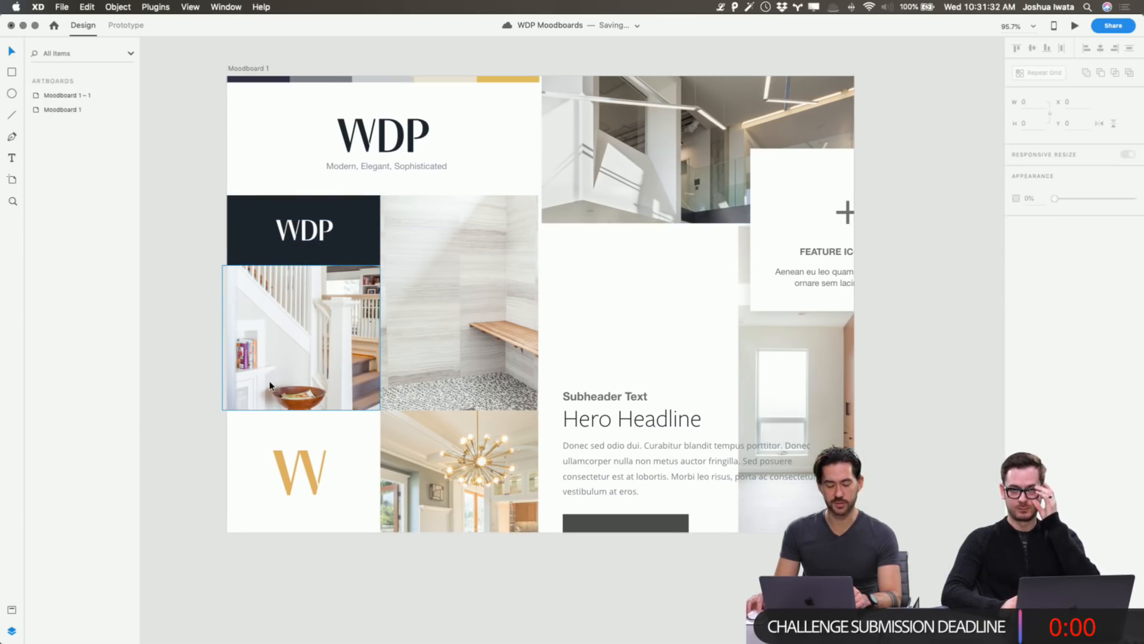
scroll(308, 409, "right", 2)
scroll(315, 409, "left", 1)
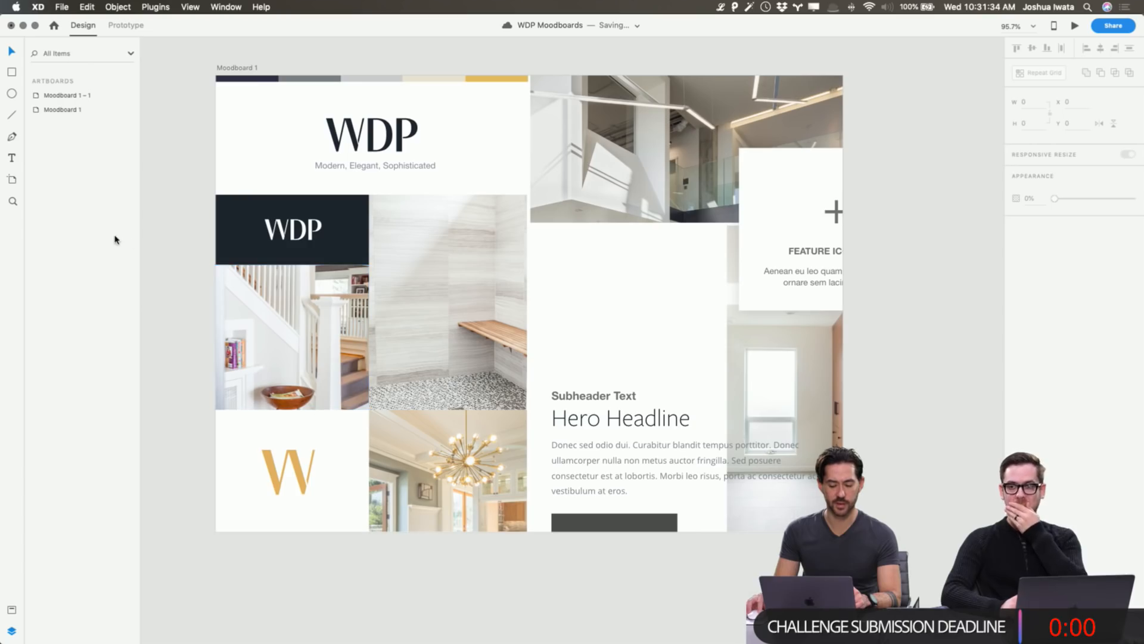
left_click(309, 238)
left_click_drag(310, 238, 309, 376)
left_click(354, 310)
left_click_drag(354, 309, 358, 238)
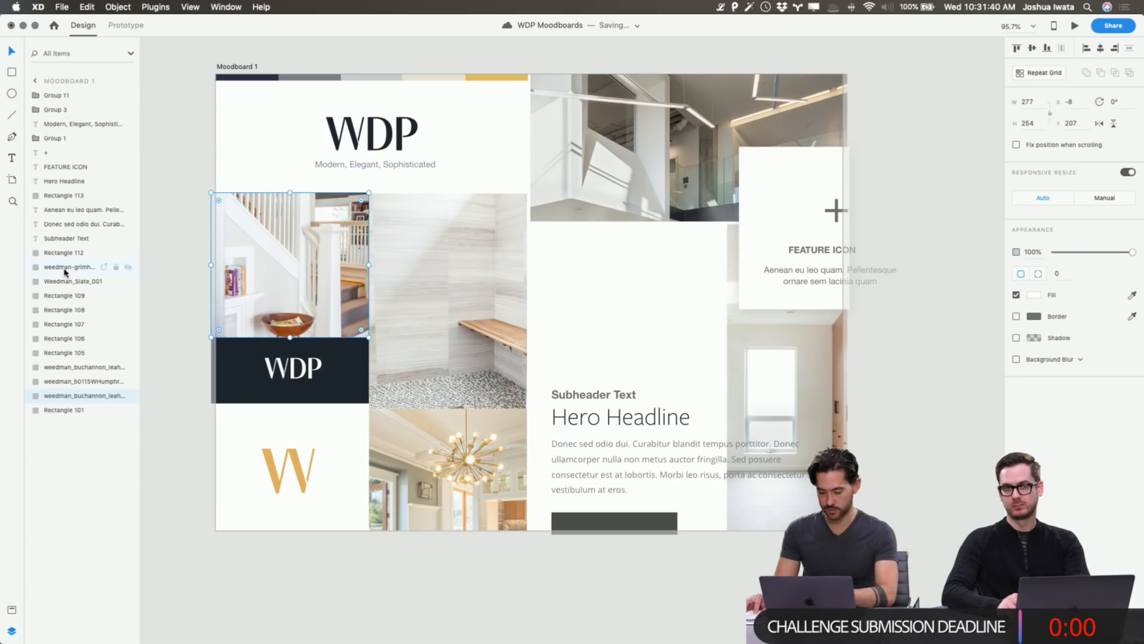
left_click(188, 267)
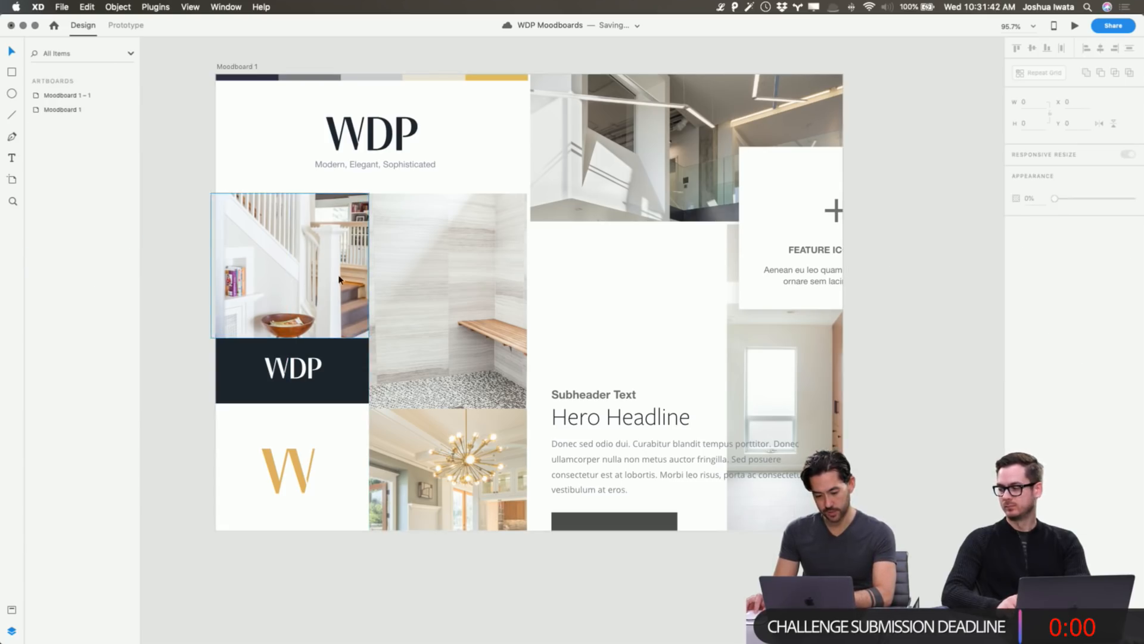
left_click(232, 267)
key("Down")
left_click(159, 275)
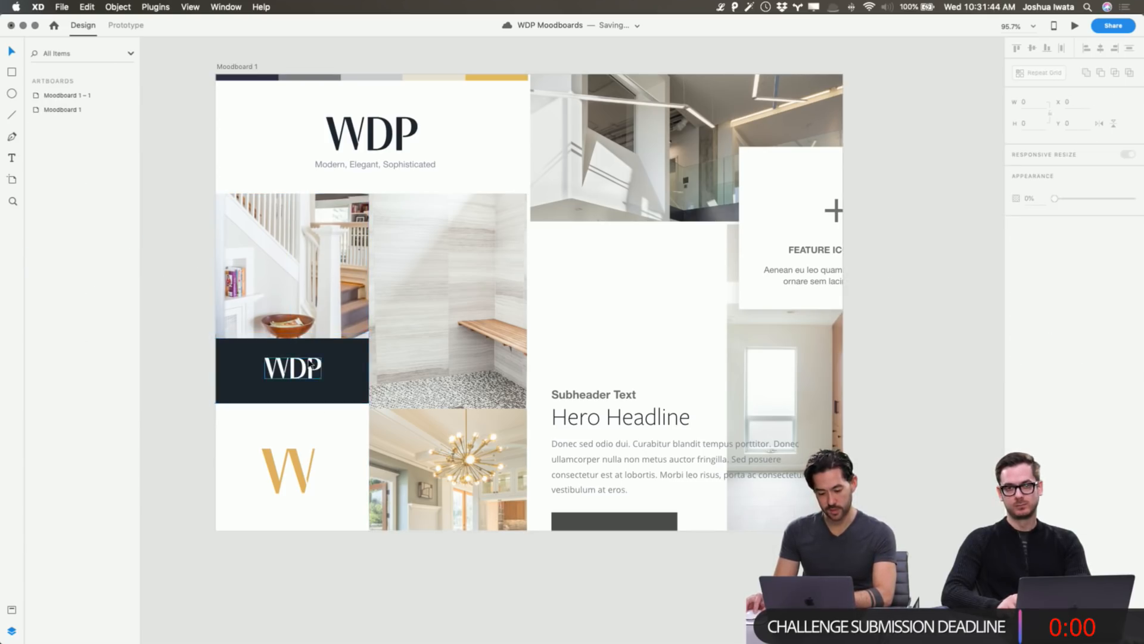
left_click(292, 368)
key("super+z")
key("super+z")
key("super+z")
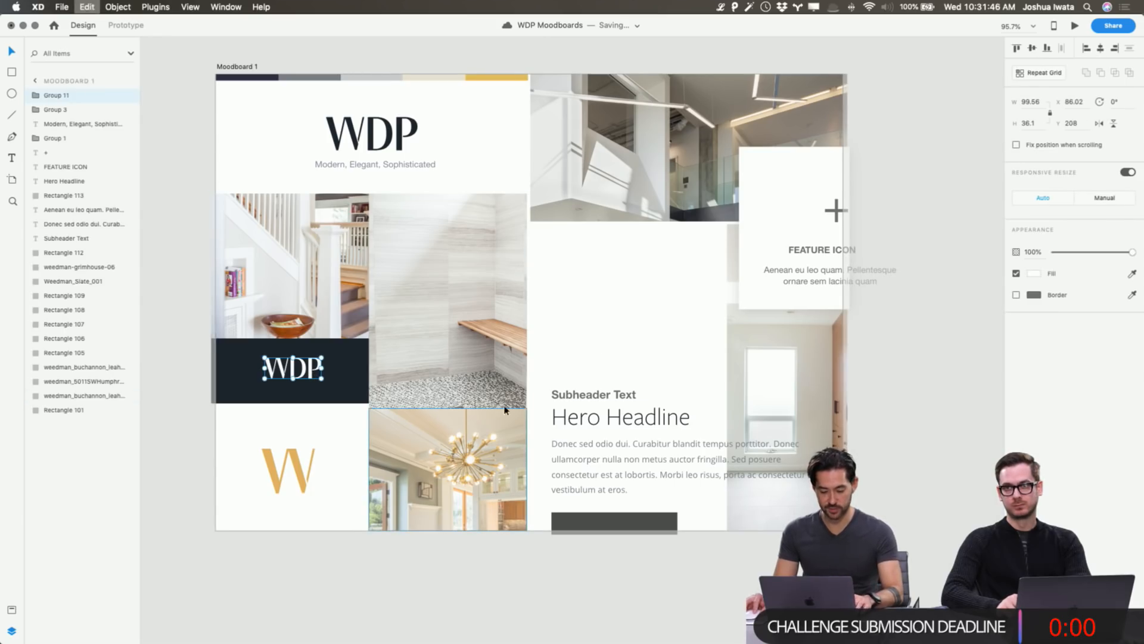
left_click(948, 413)
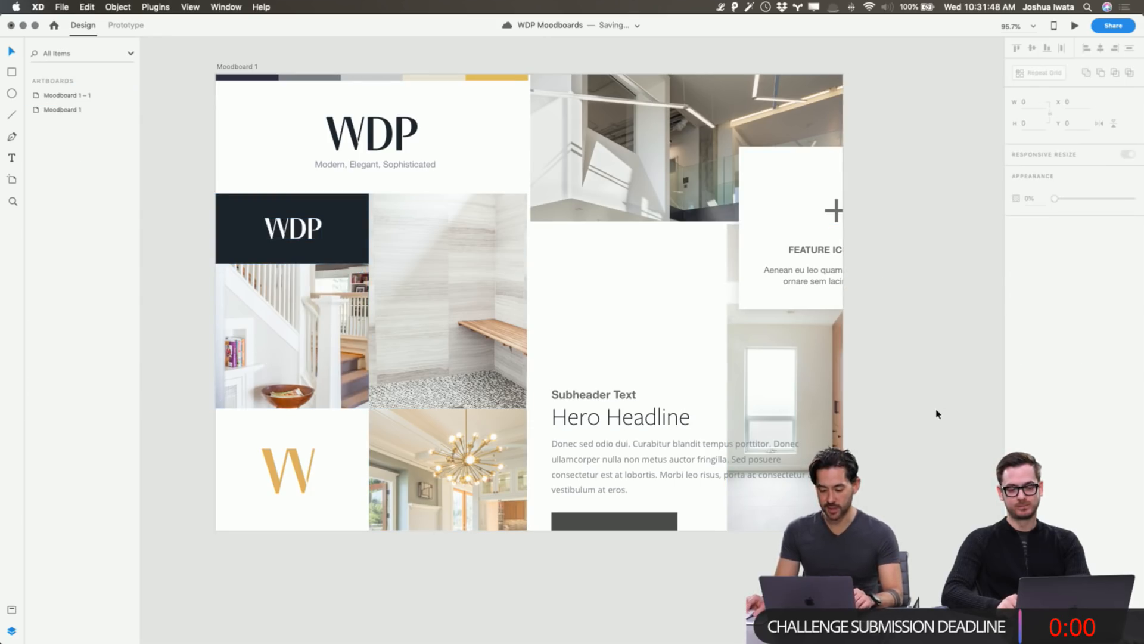
scroll(937, 411, "right", 3)
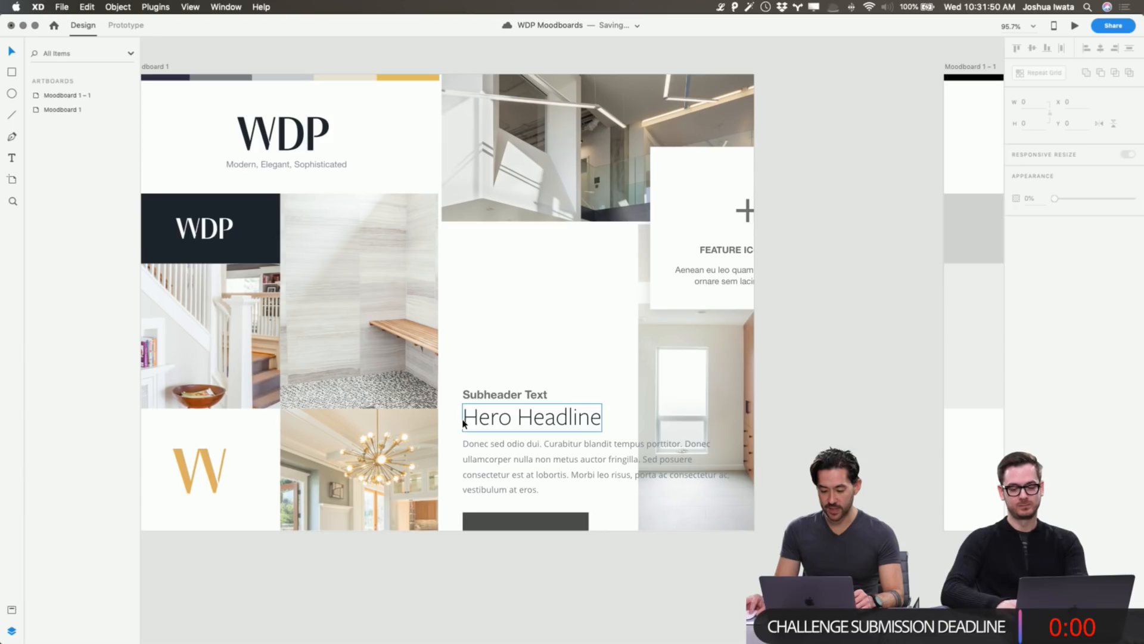
Set the Subheader Text font to FreightSans Pro Book.
left_click(480, 396)
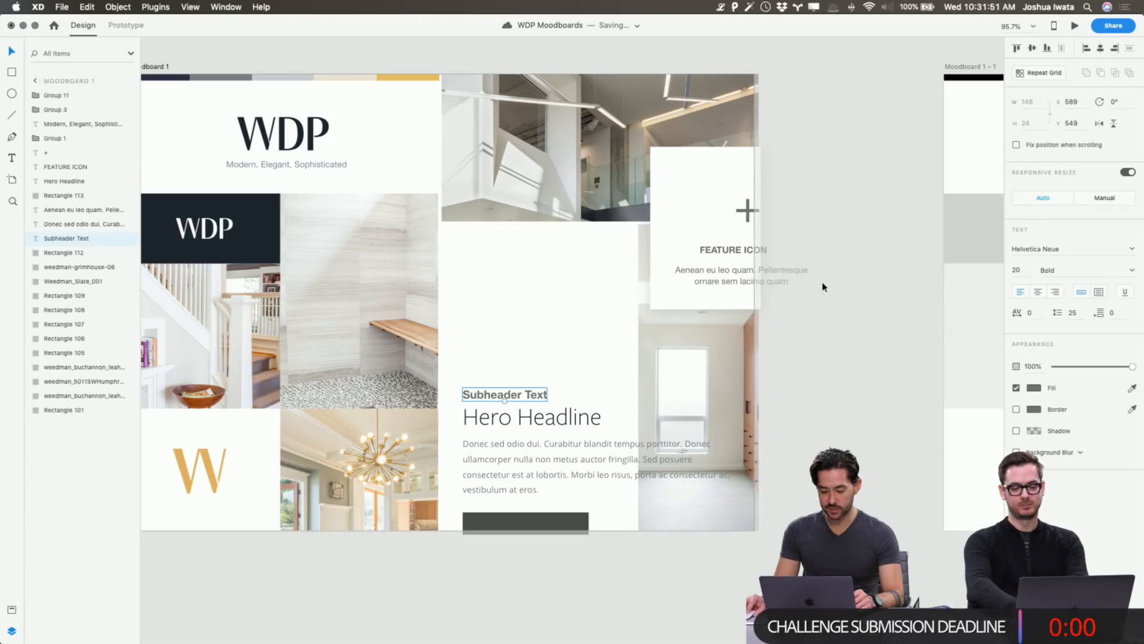
left_click(1035, 391)
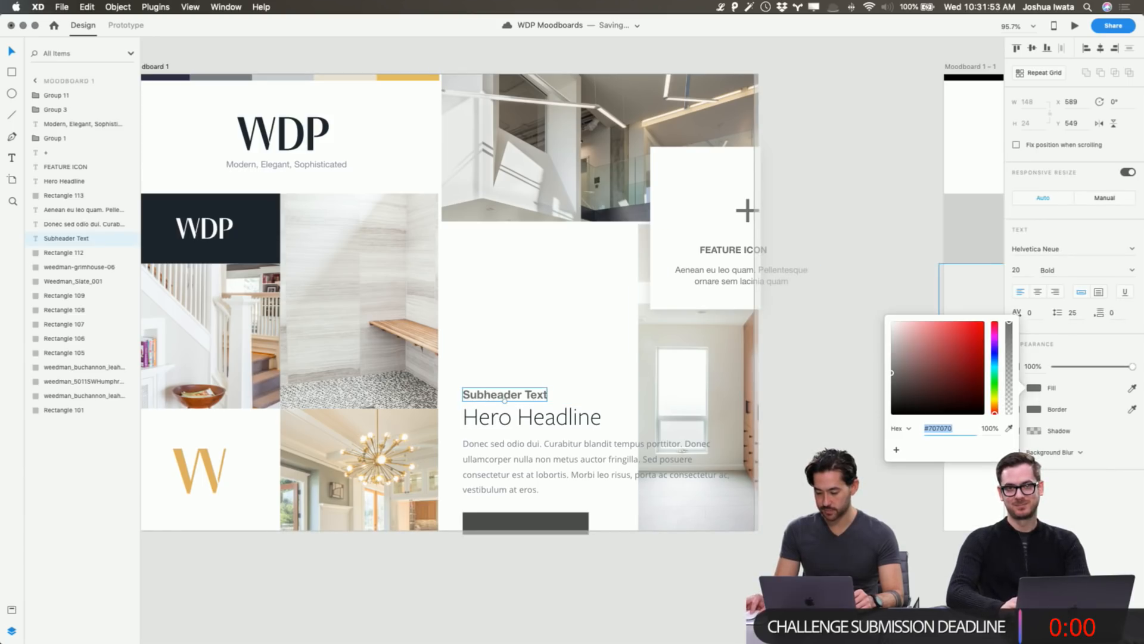
left_click(1055, 262)
left_click(1054, 253)
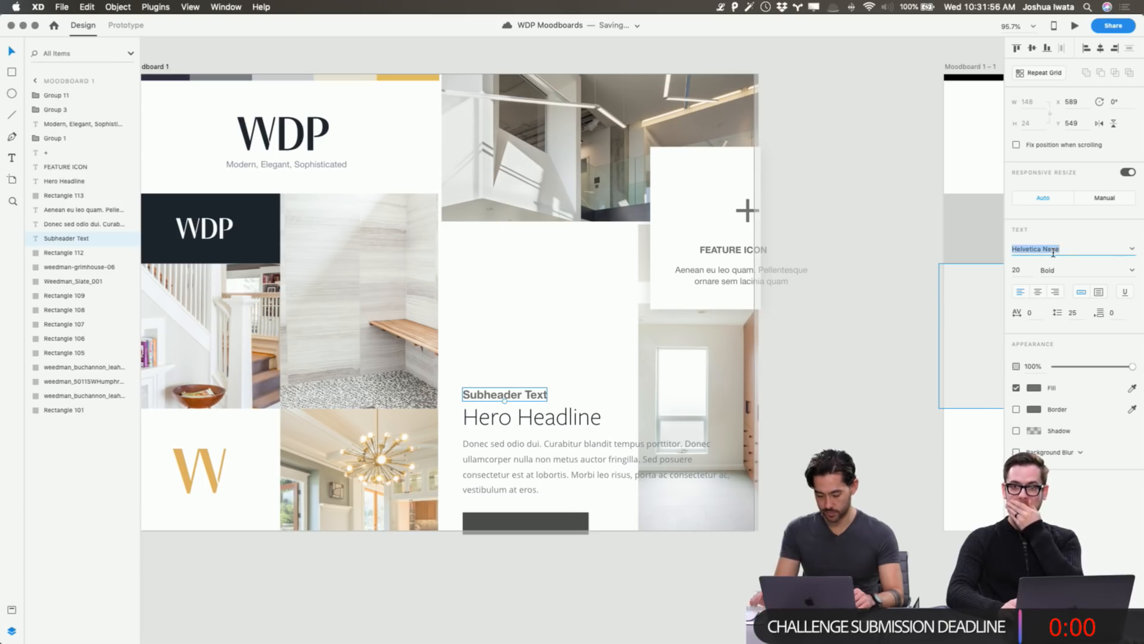
type("FreightSans Pro")
key("Return")
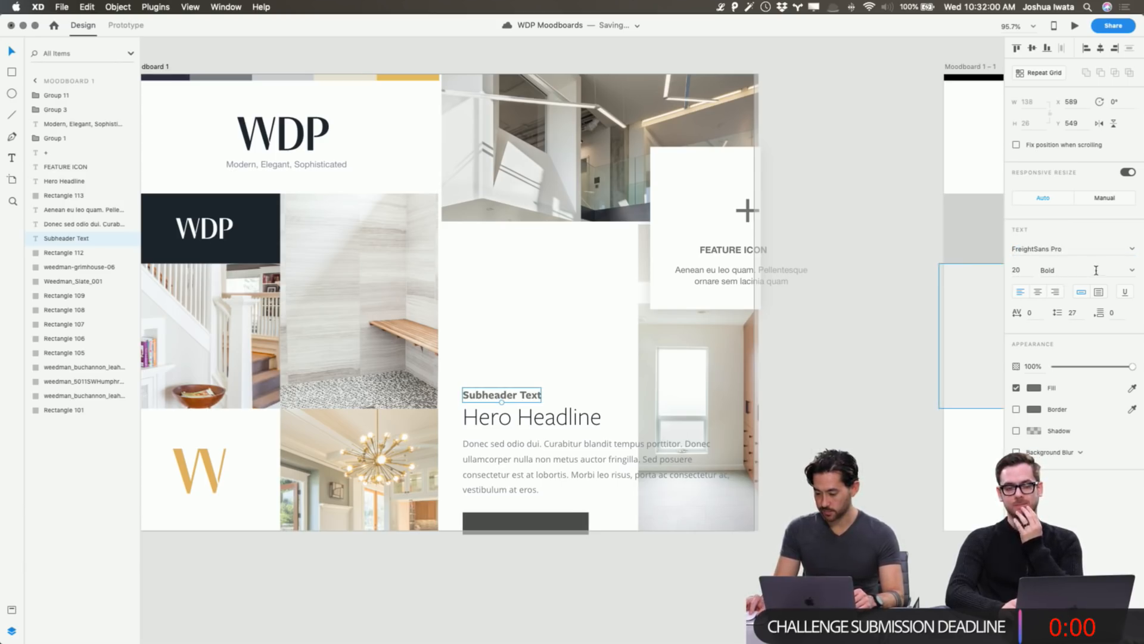
left_click(1131, 271)
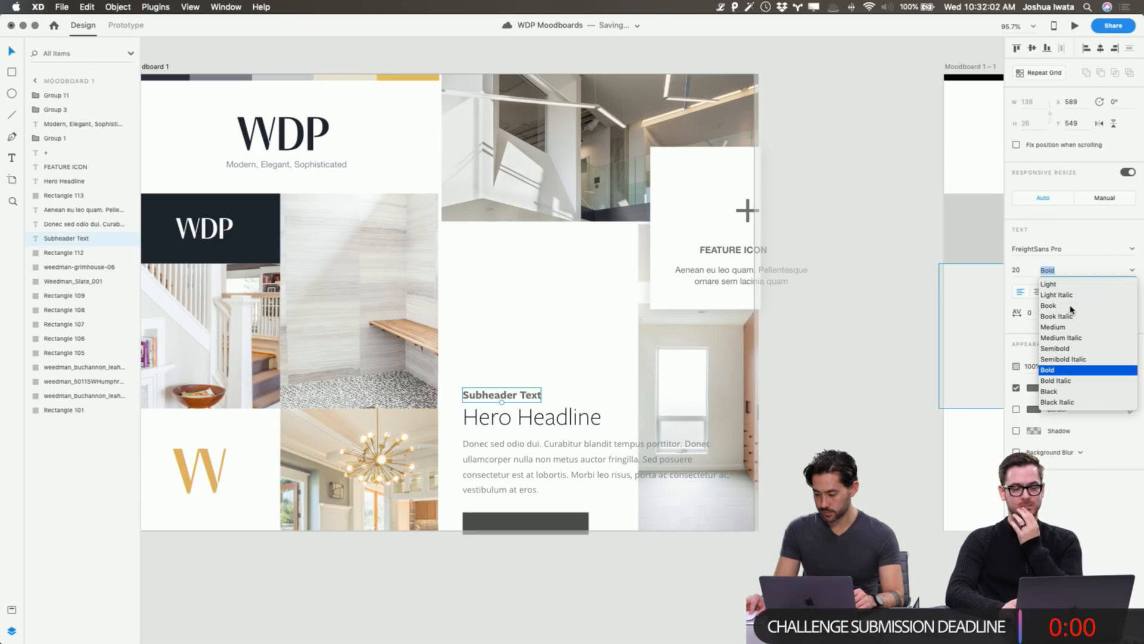
left_click(1049, 305)
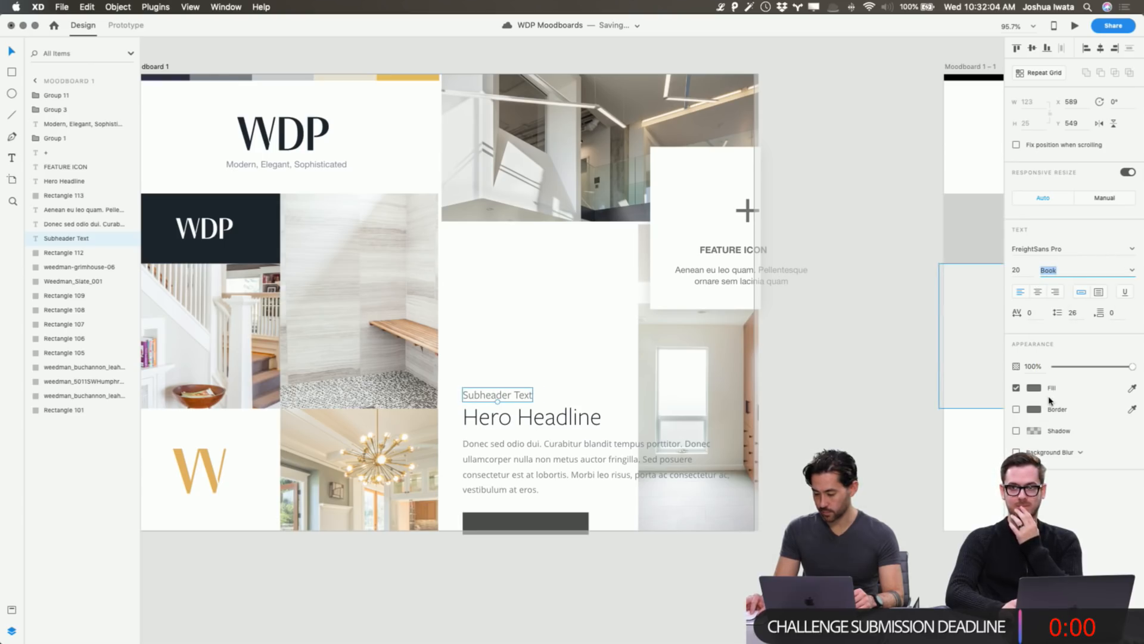
Fill the Subheader Text with the yellow palette swatch, then deepen it to gold #DDA526.
left_click(1034, 389)
left_click(1011, 429)
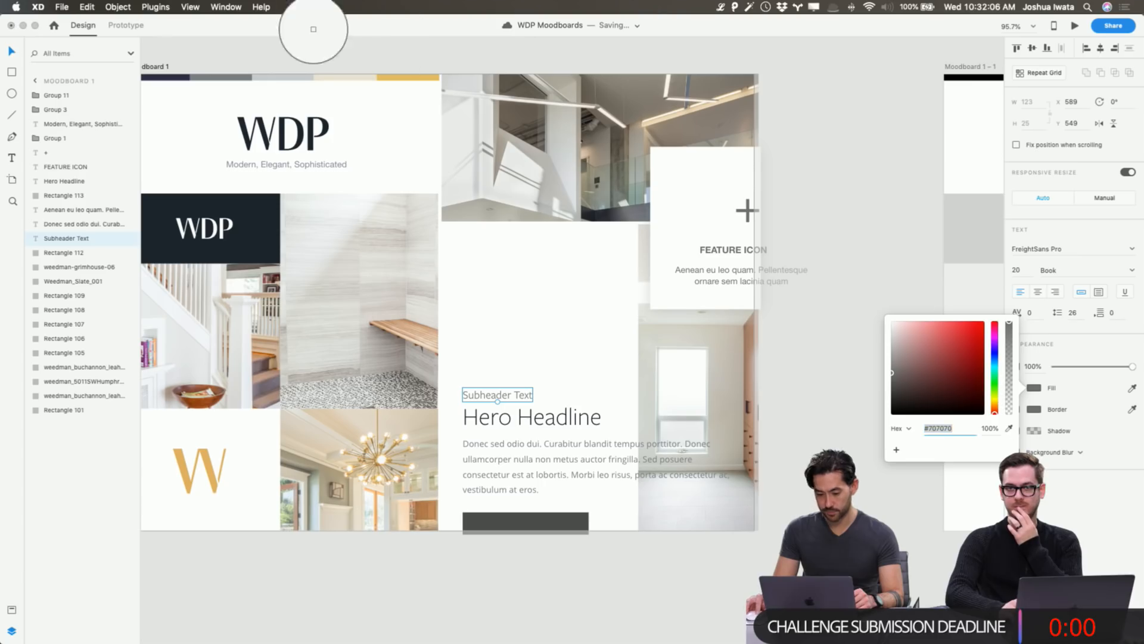
left_click(406, 78)
left_click(859, 228)
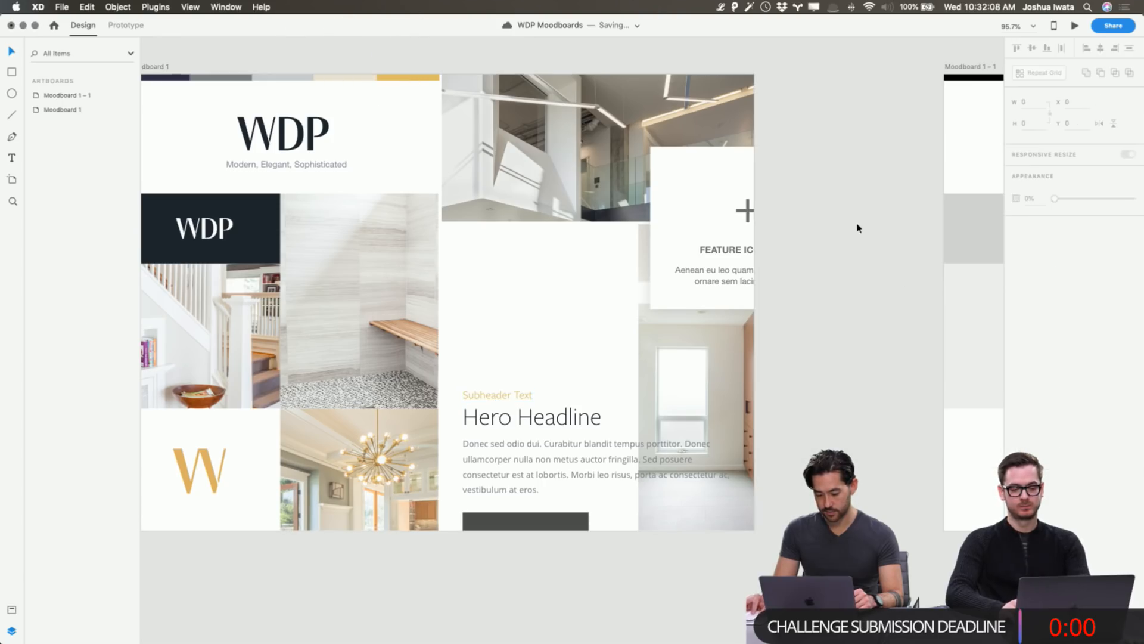
left_click(523, 397)
left_click(1034, 390)
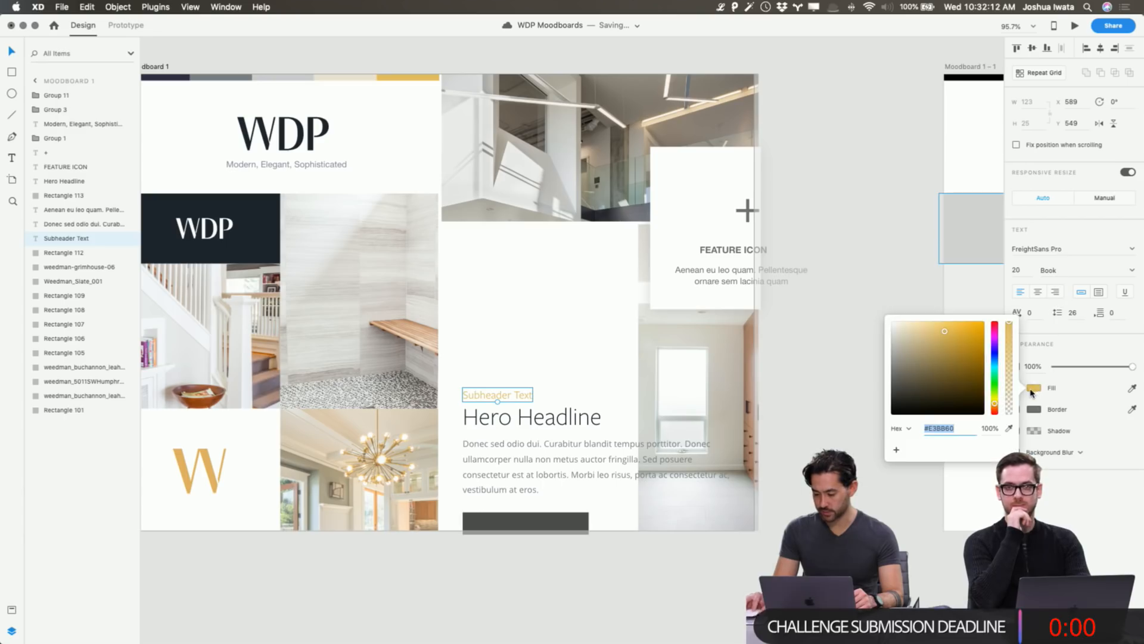
left_click(961, 336)
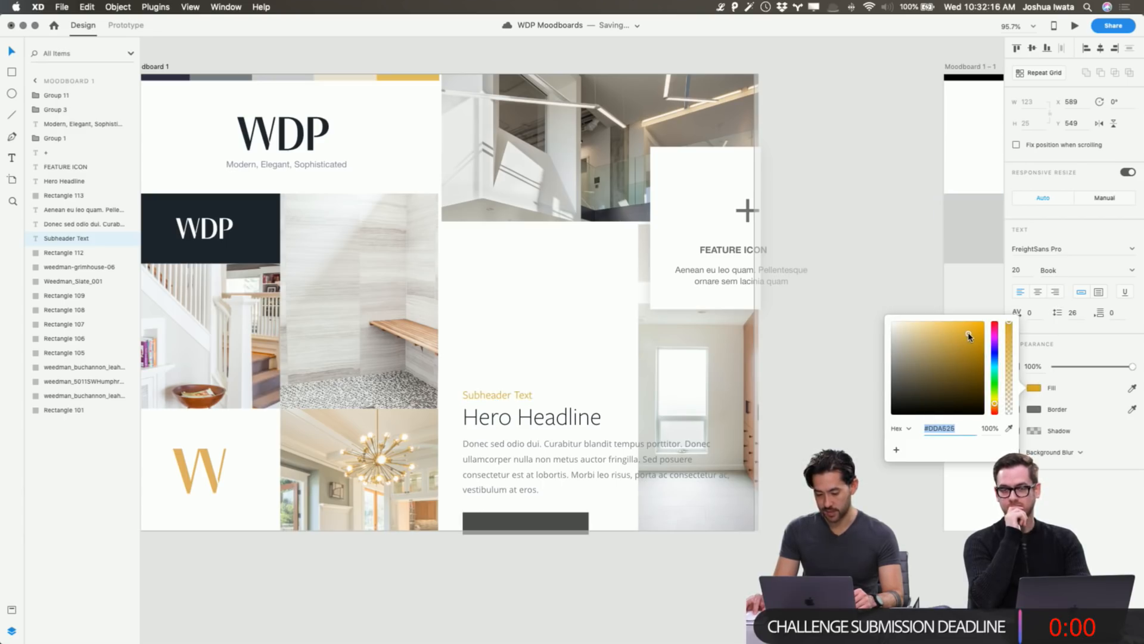
left_click(869, 271)
left_click(576, 531)
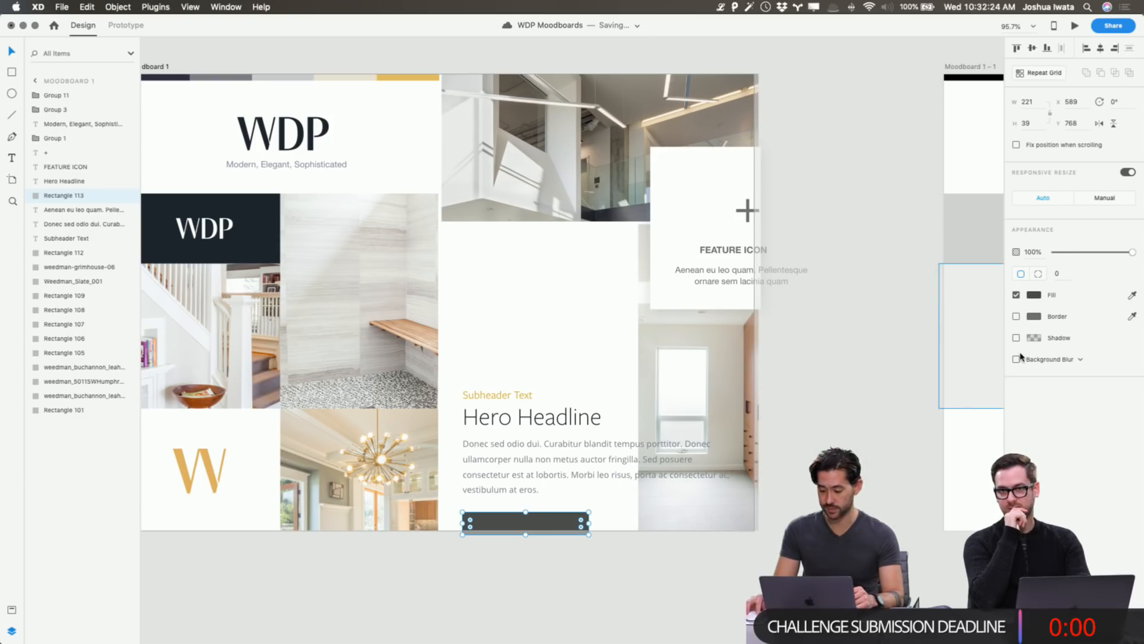
Fill the button rectangle with the dark navy of the WDP box, replacing the pale beige.
left_click(1034, 295)
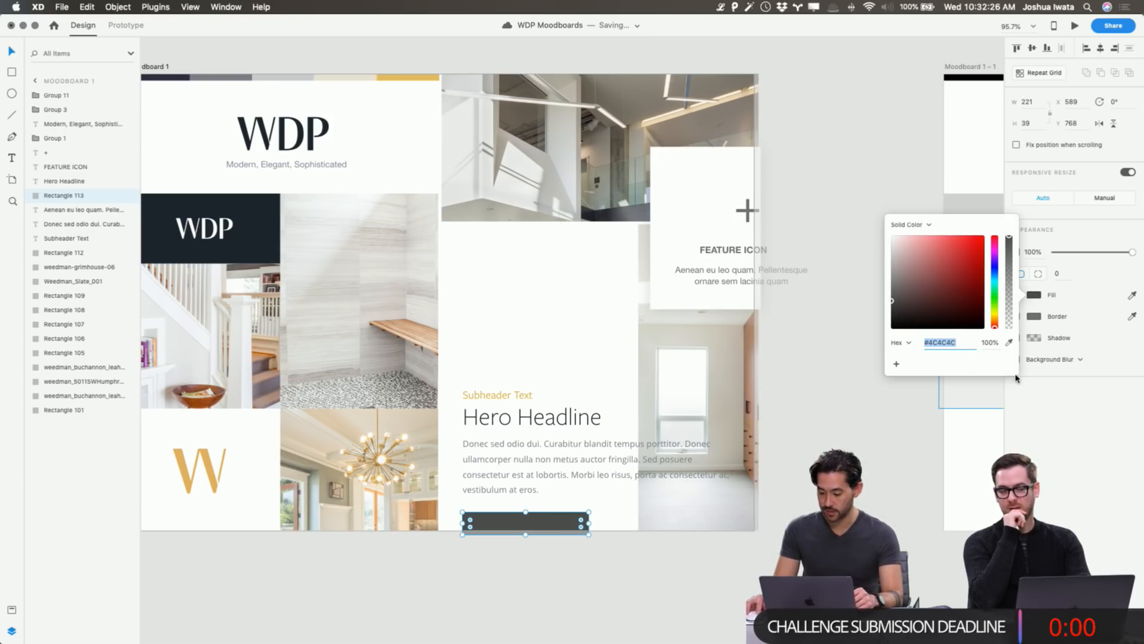
left_click(1008, 342)
left_click(257, 218)
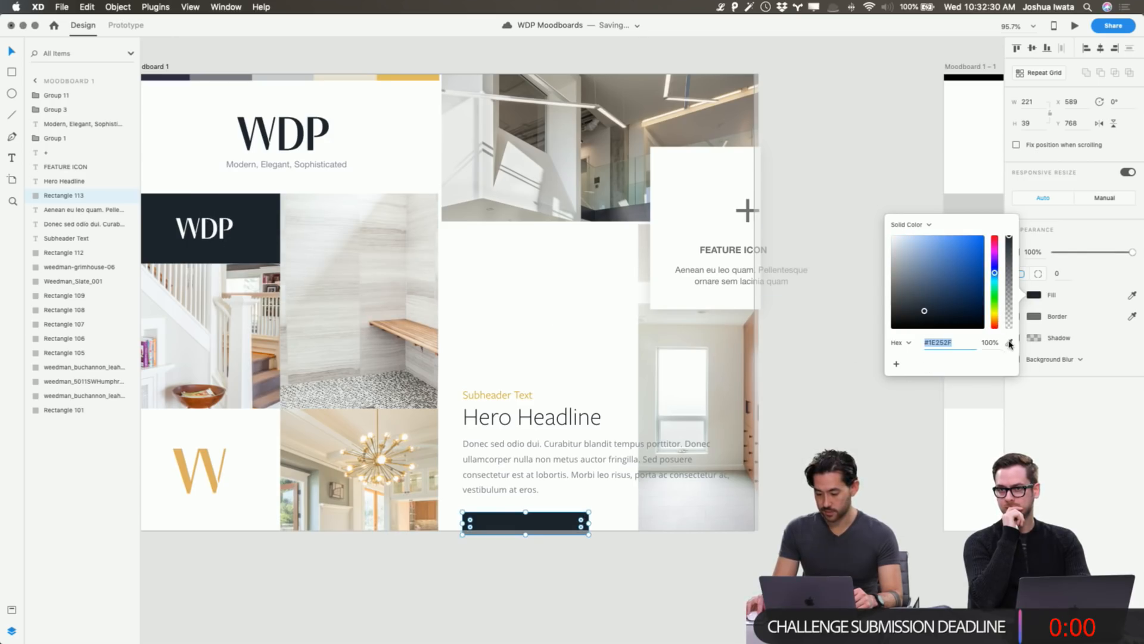
left_click(1009, 343)
left_click(218, 77)
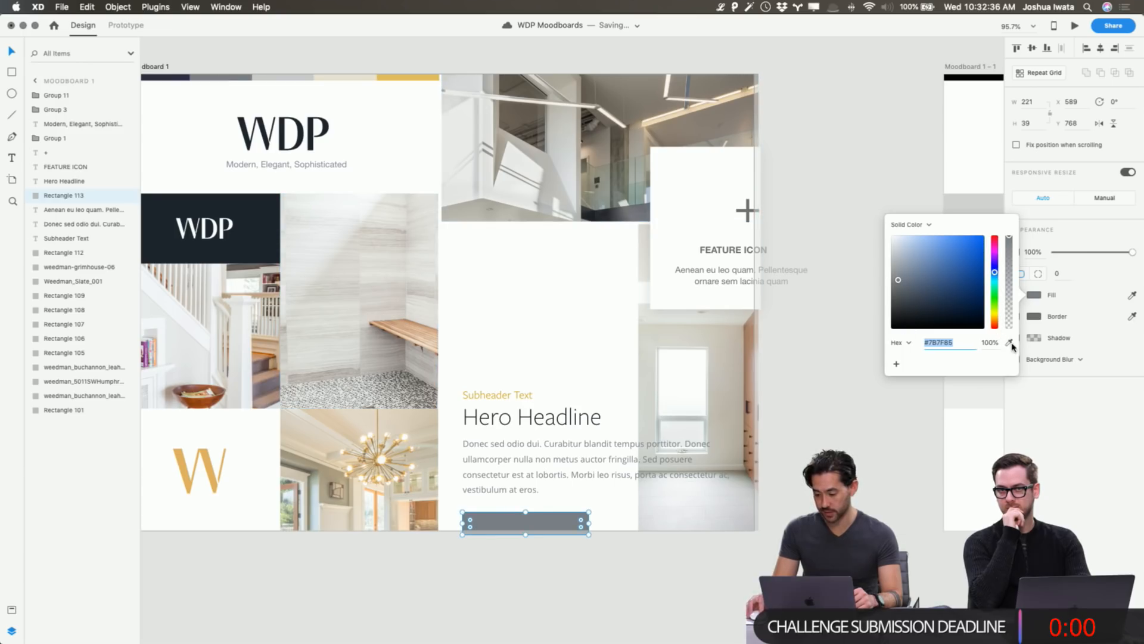
left_click(1009, 342)
left_click(357, 77)
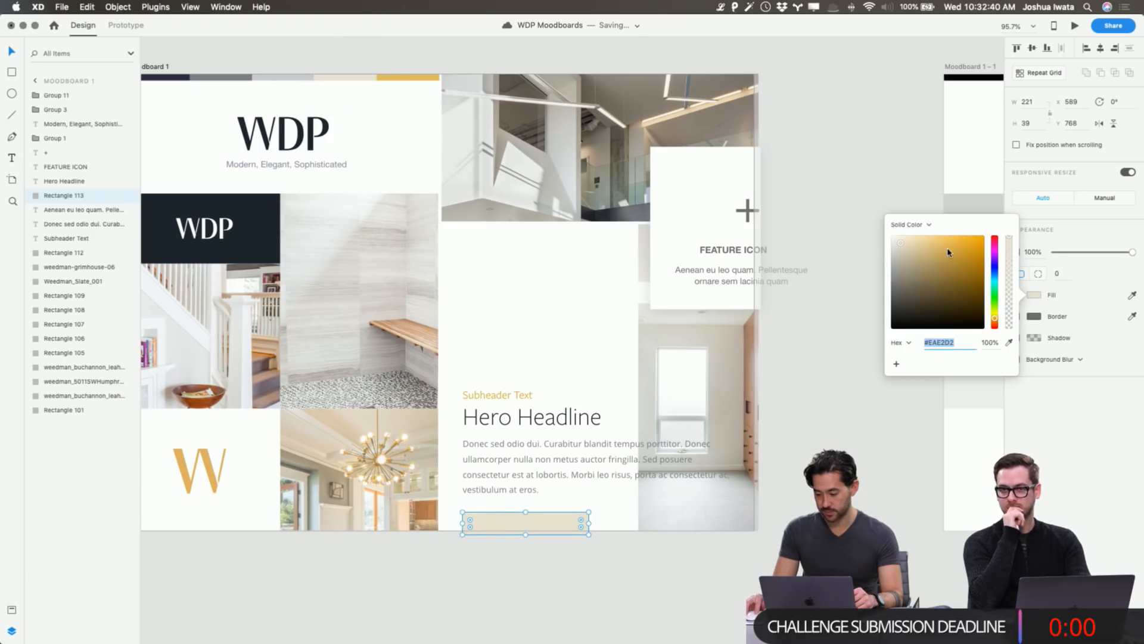
left_click_drag(910, 242, 909, 241)
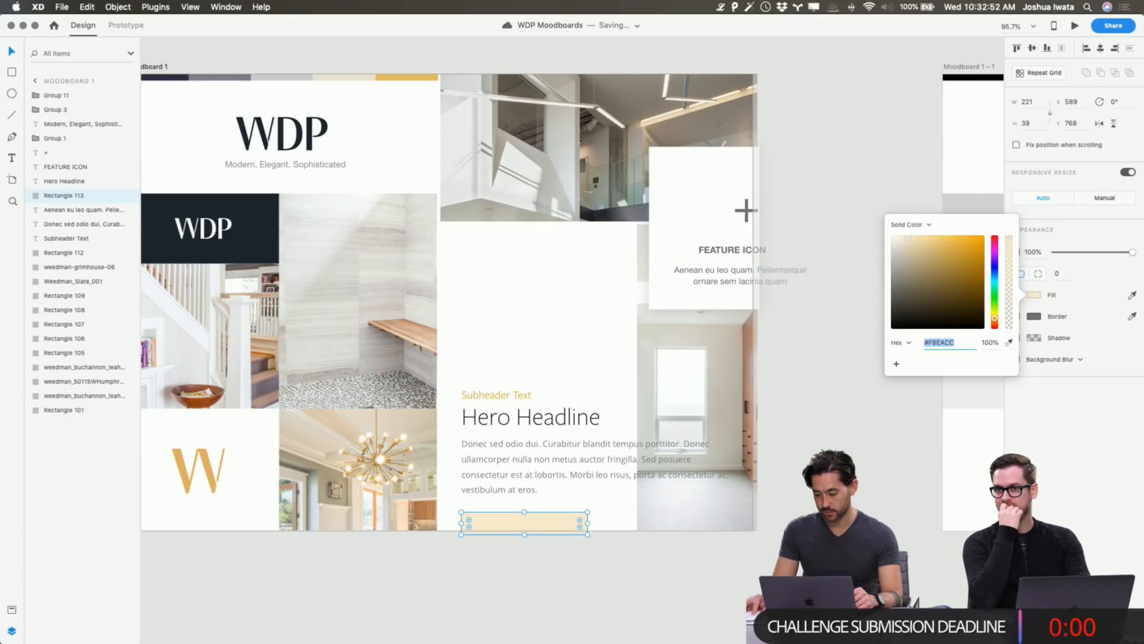
left_click(1009, 342)
left_click(243, 223)
key("Escape")
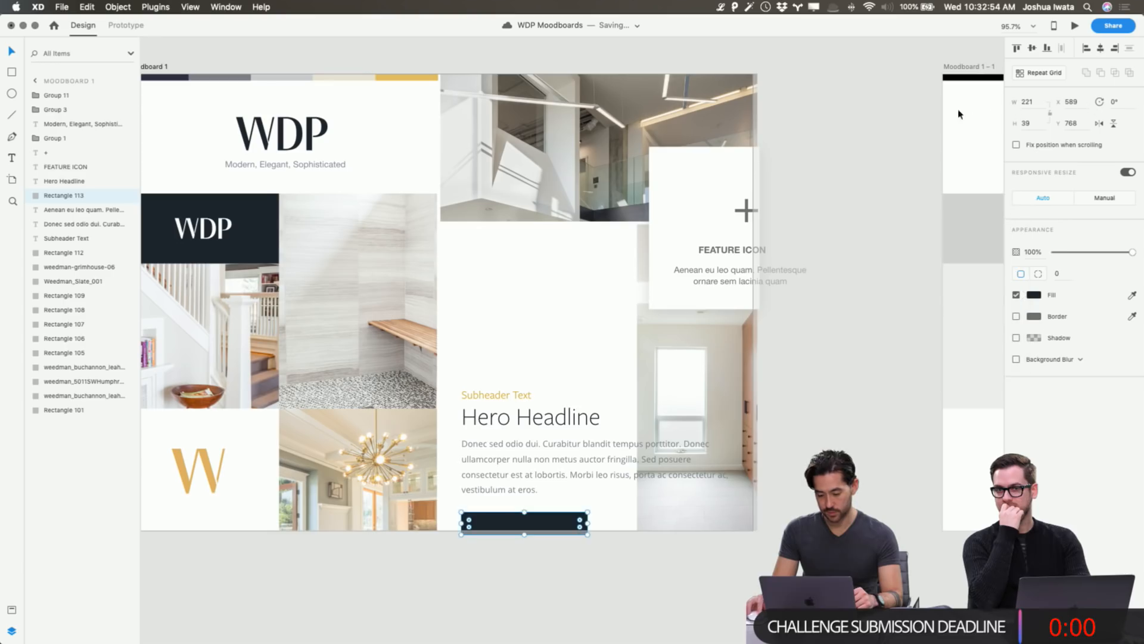
Select the body paragraph and view the empty Assets panel with no colours, styles or symbols.
left_click(732, 249)
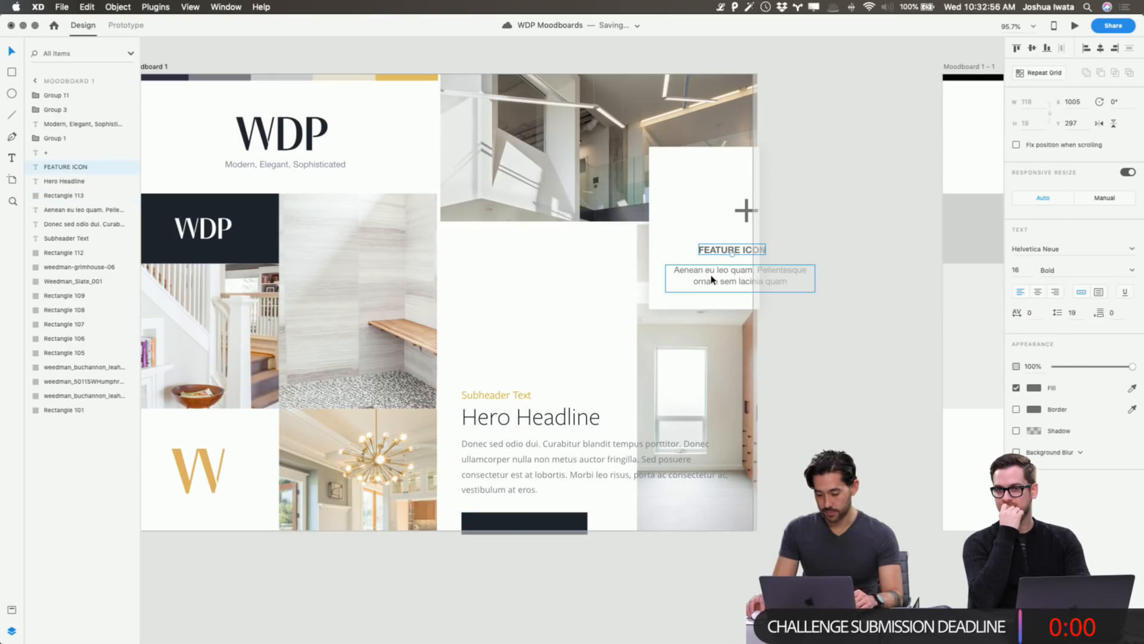
left_click(612, 456)
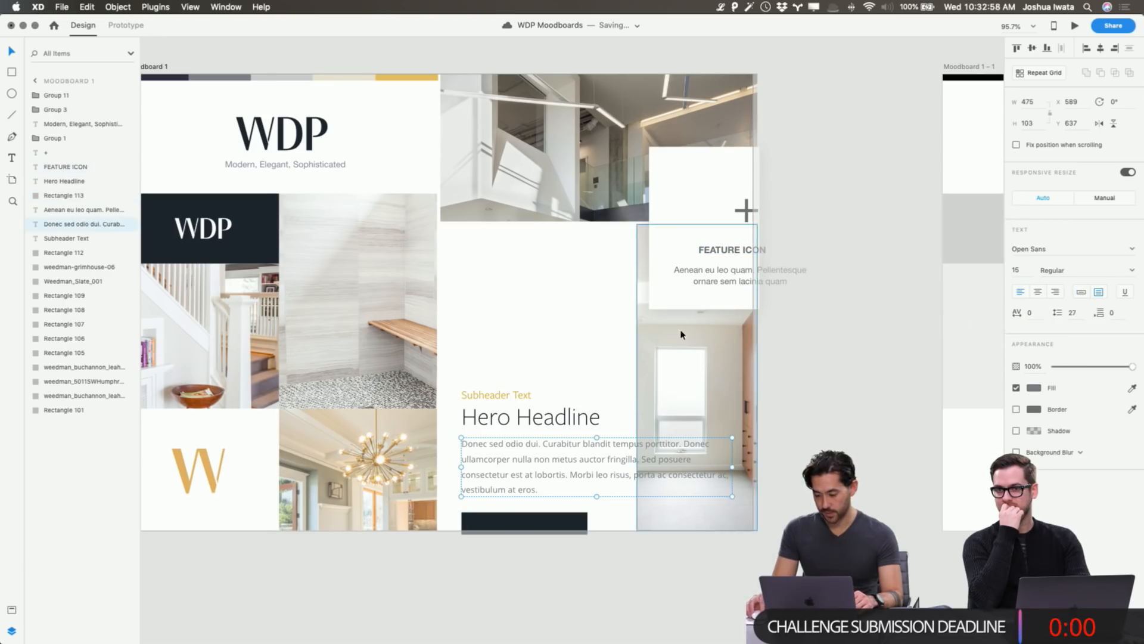
left_click(715, 275)
left_click(568, 453)
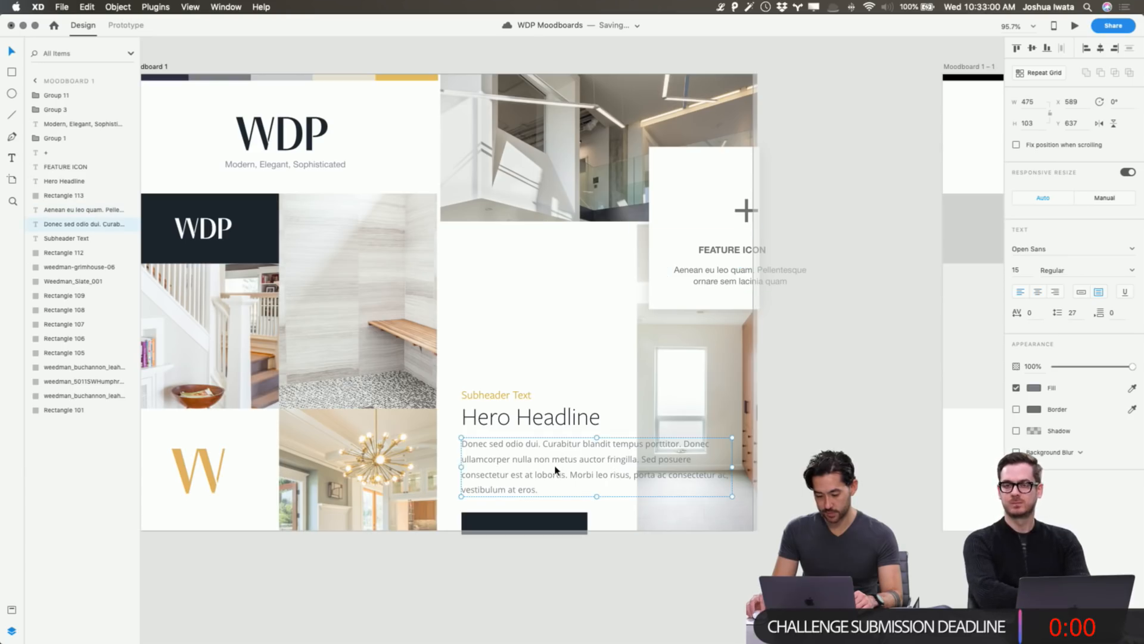
left_click(11, 612)
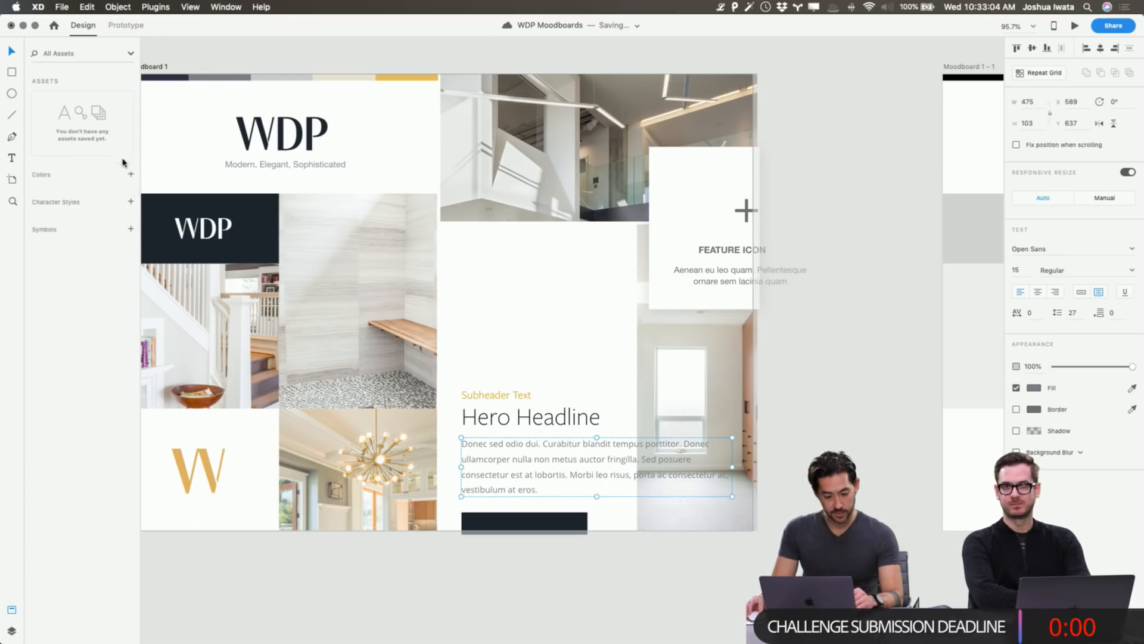
Save the body text as an Open Sans 15pt character style and apply it to the feature description.
left_click(130, 202)
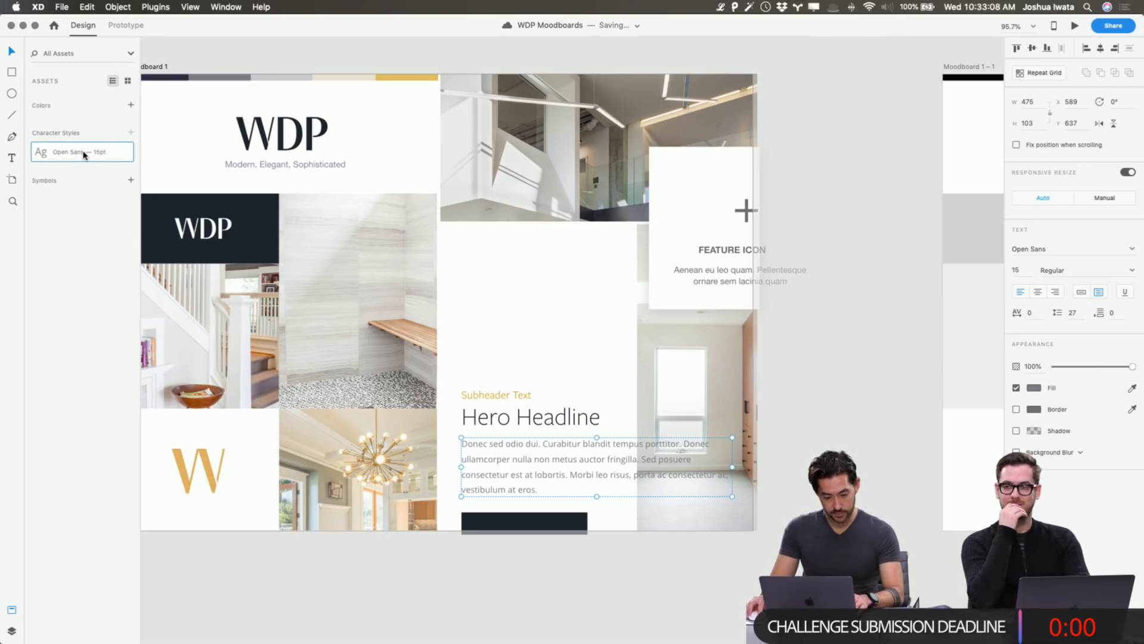
left_click(703, 281)
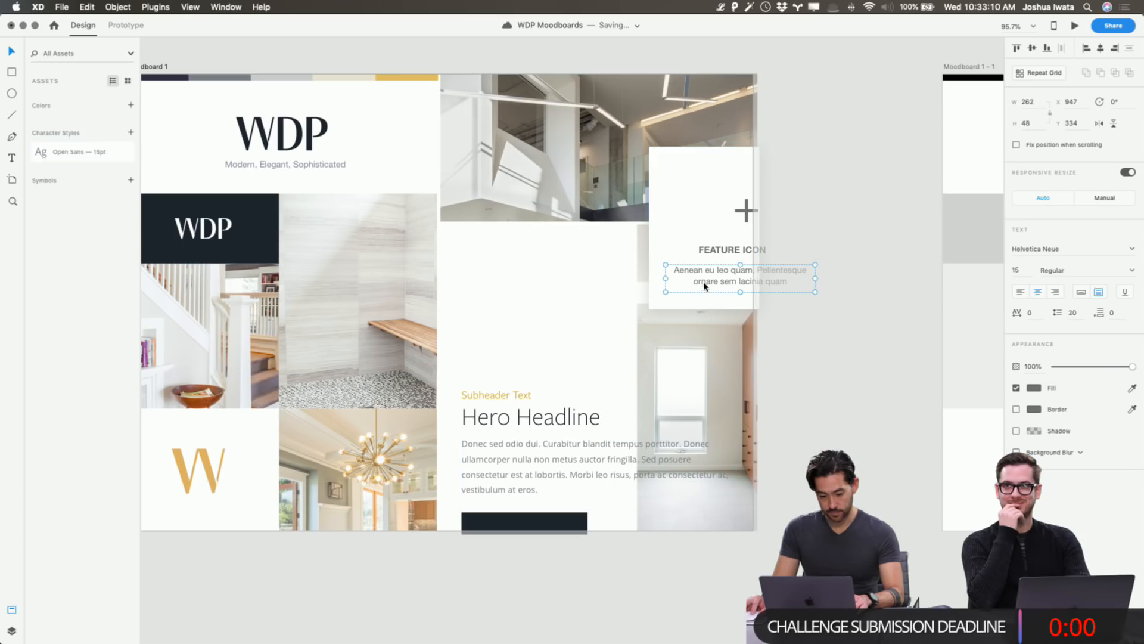
left_click(80, 154)
left_click(866, 220)
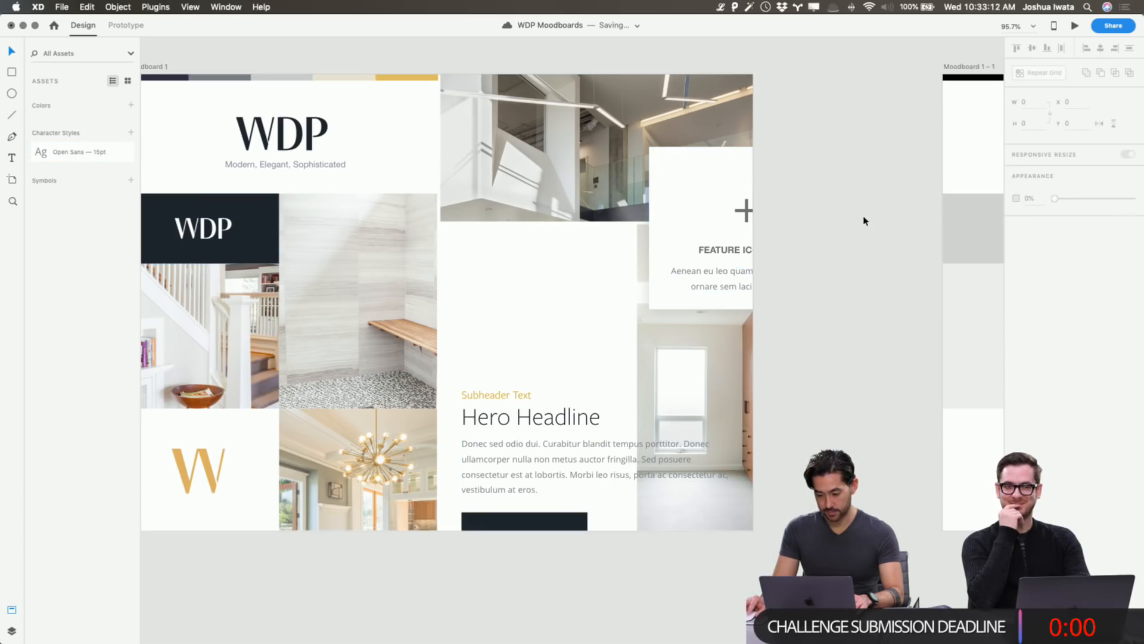
Save the subheader as a FreightSans Pro 20pt character style and apply it to FEATURE ICON.
left_click(516, 401)
left_click(130, 132)
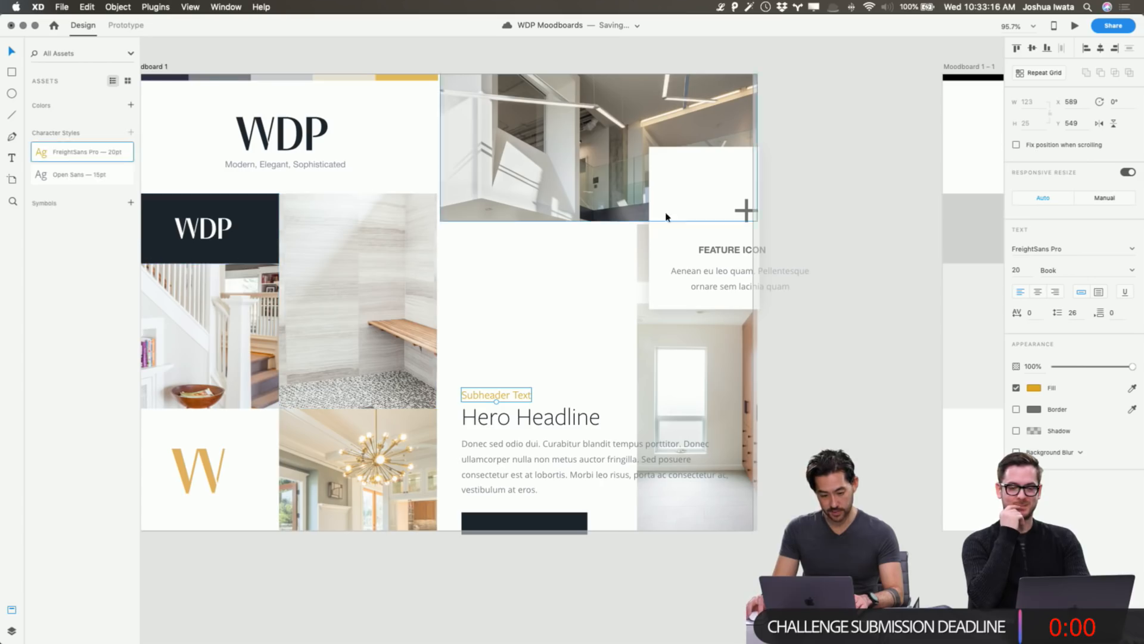
left_click(752, 250)
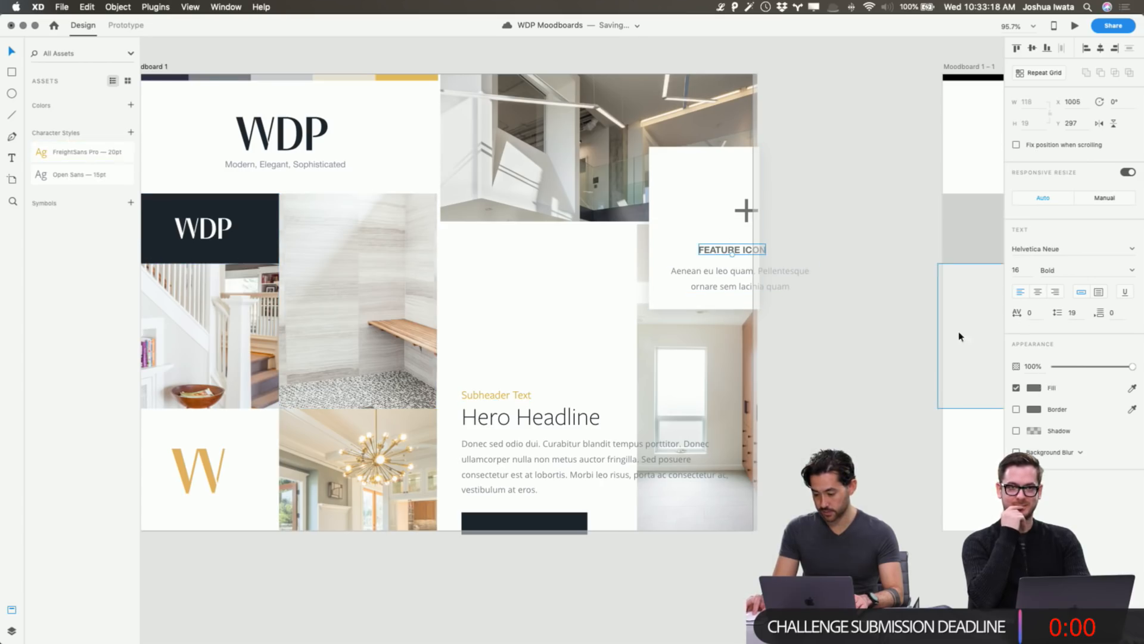
left_click(93, 154)
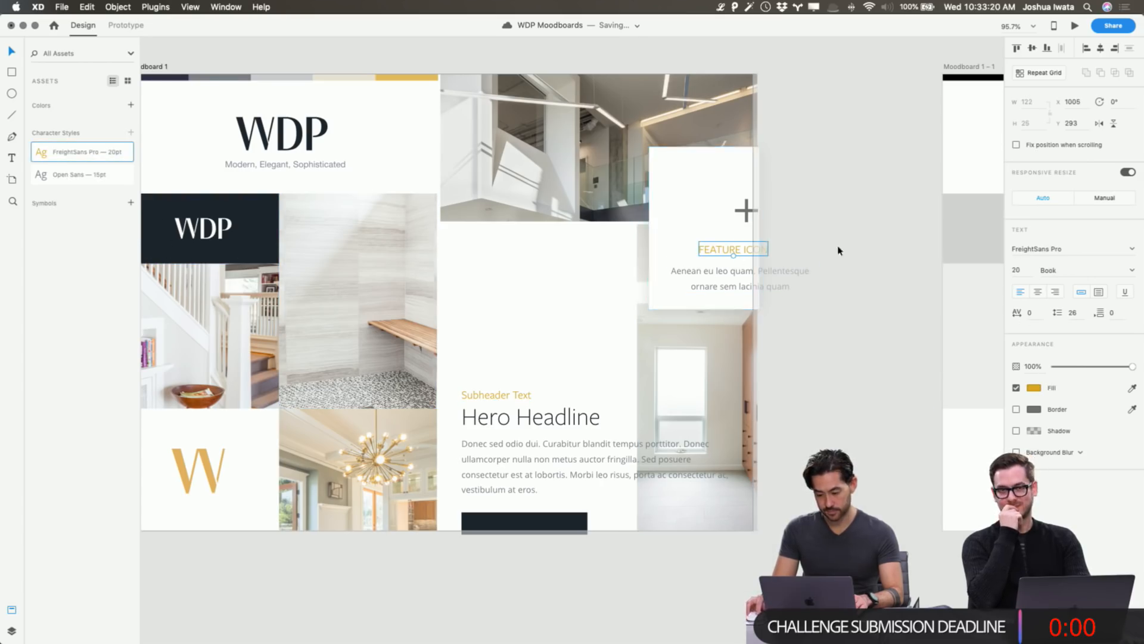
left_click(875, 234)
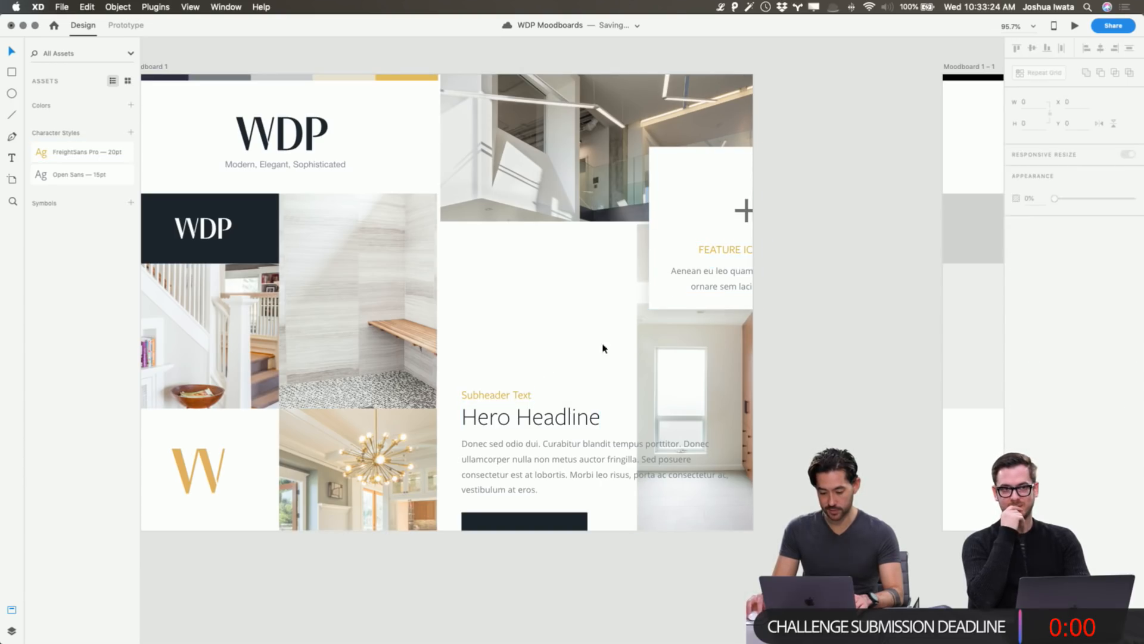
left_click(745, 210)
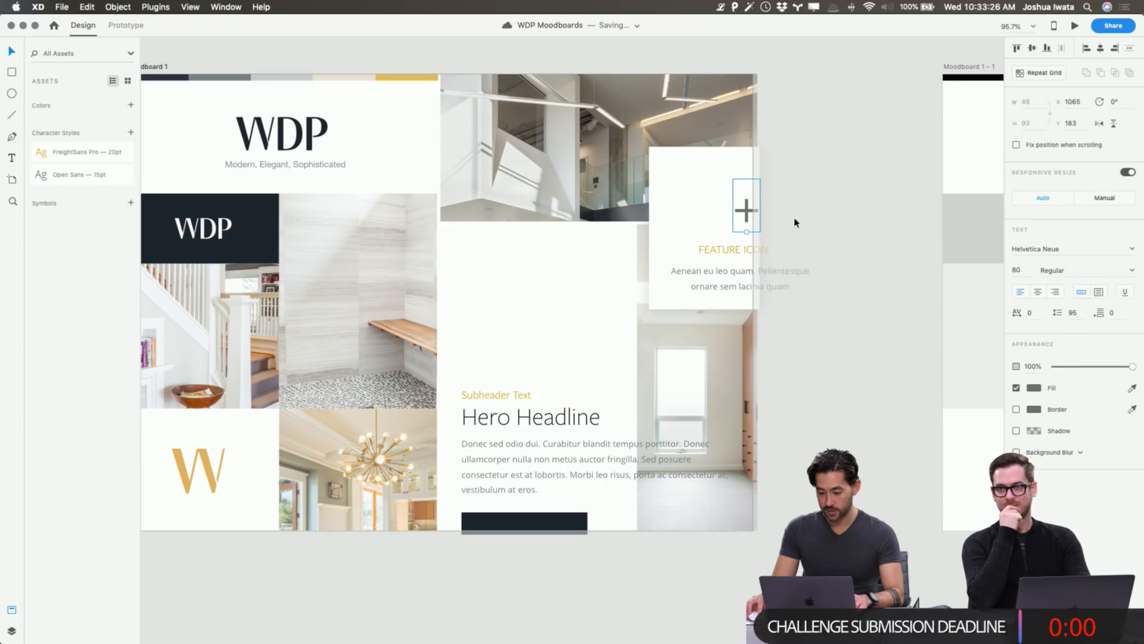
Fill the plus feature icon with the WDP tile's dark navy and bring Moodboard 1 fully into view.
left_click(1035, 389)
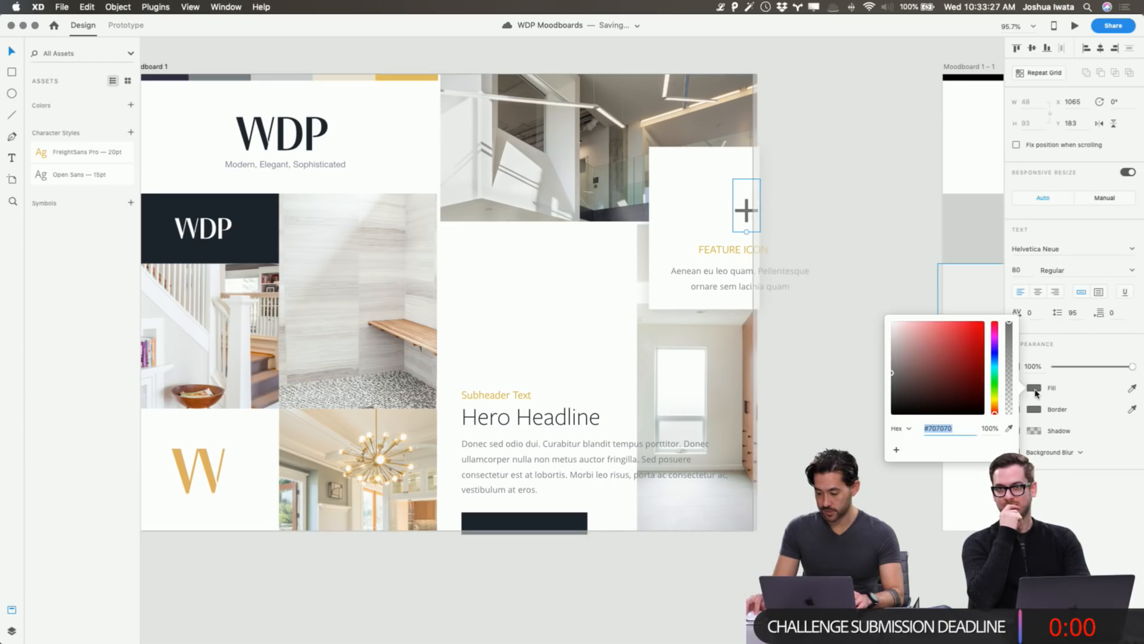
left_click(1009, 429)
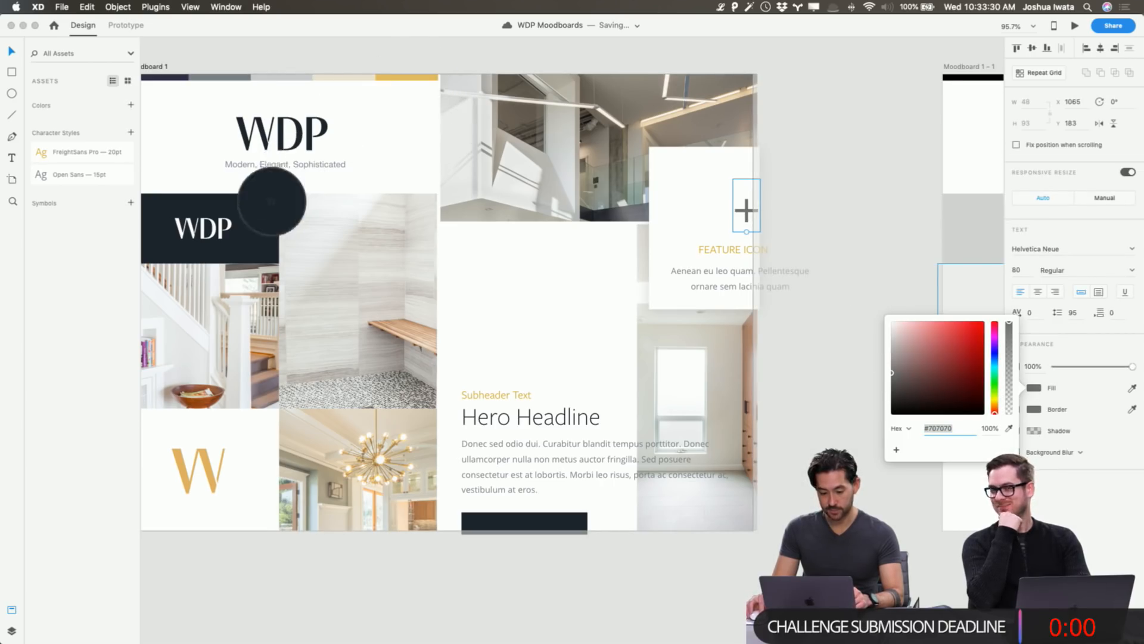
left_click(272, 203)
left_click(854, 217)
scroll(853, 215, "left", 5)
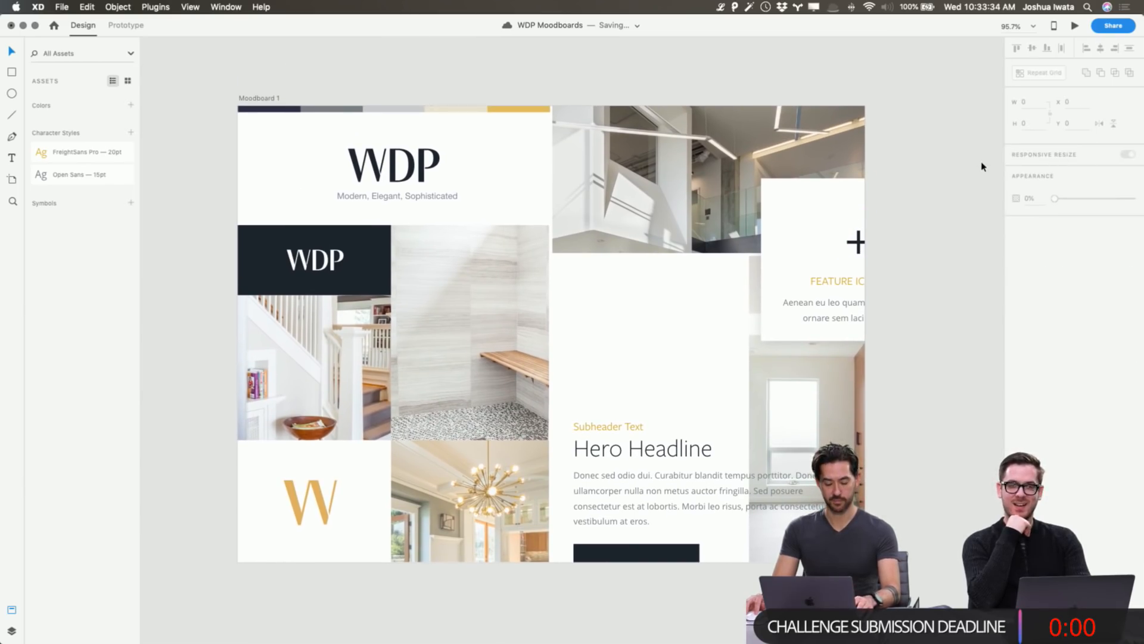
scroll(982, 165, "up", 3)
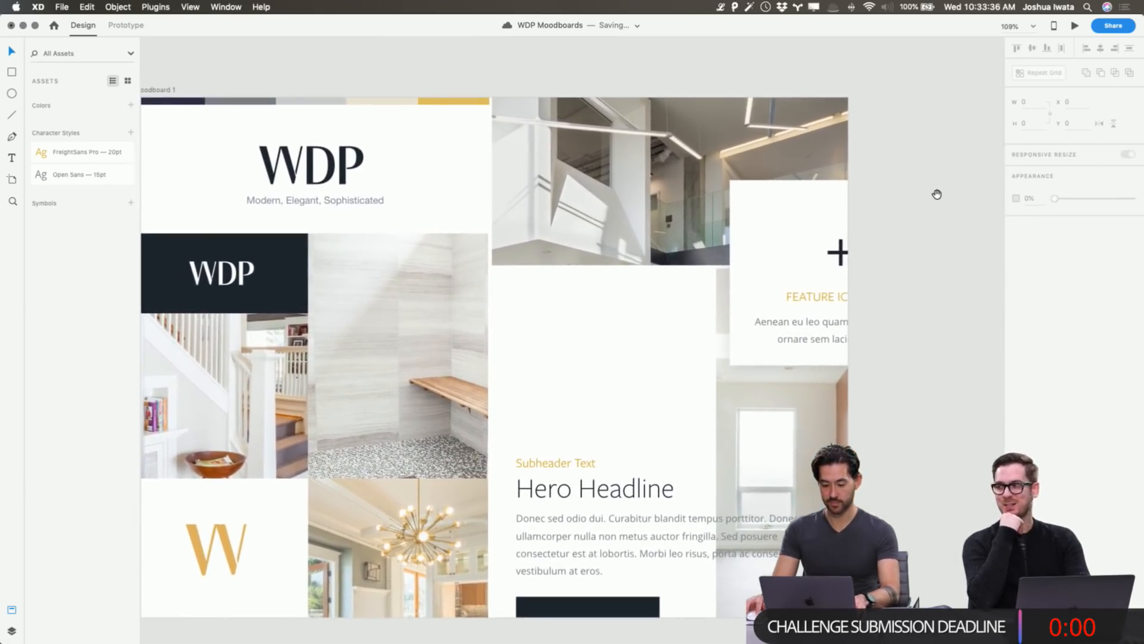
left_click_drag(937, 194, 1010, 163)
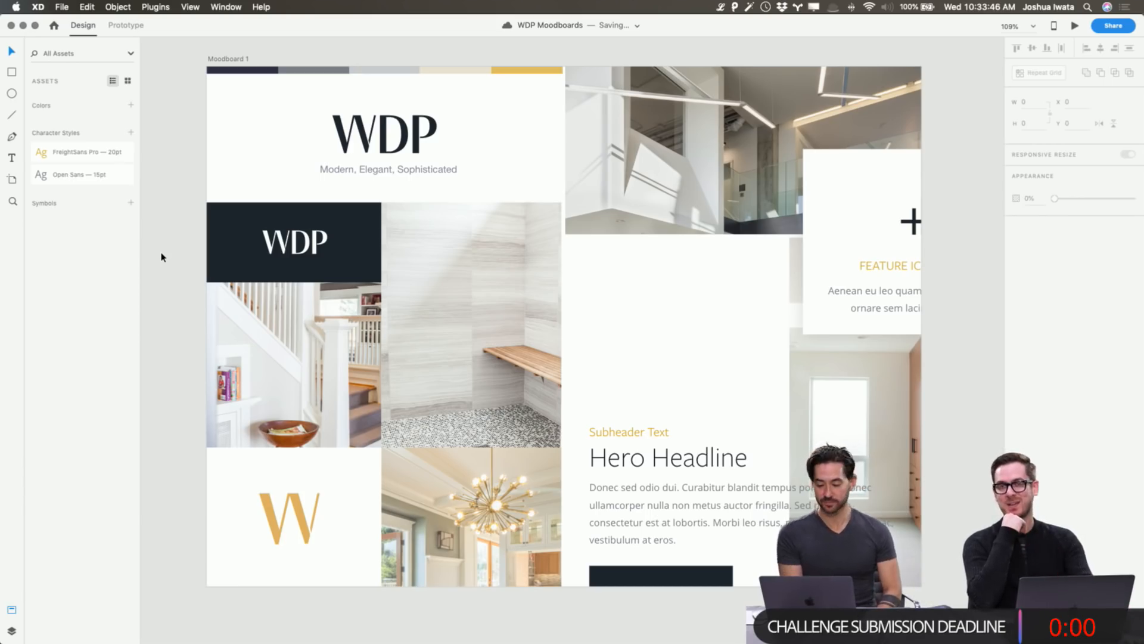
double_click(697, 173)
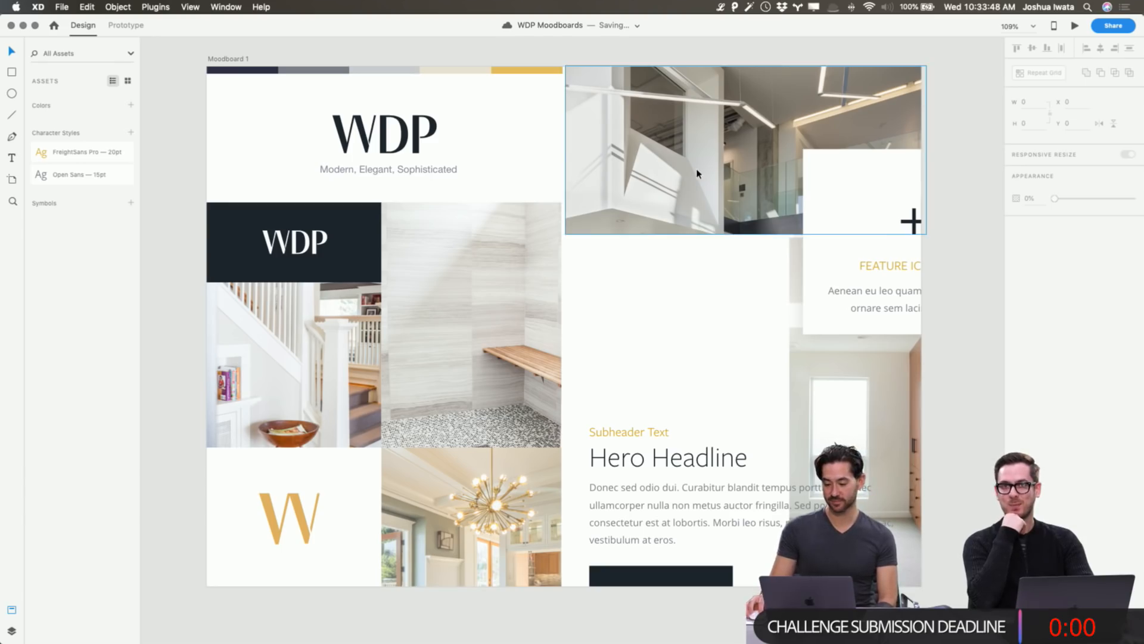
Drop the top-right interior photo to 86% opacity and deselect it.
left_click(1123, 253)
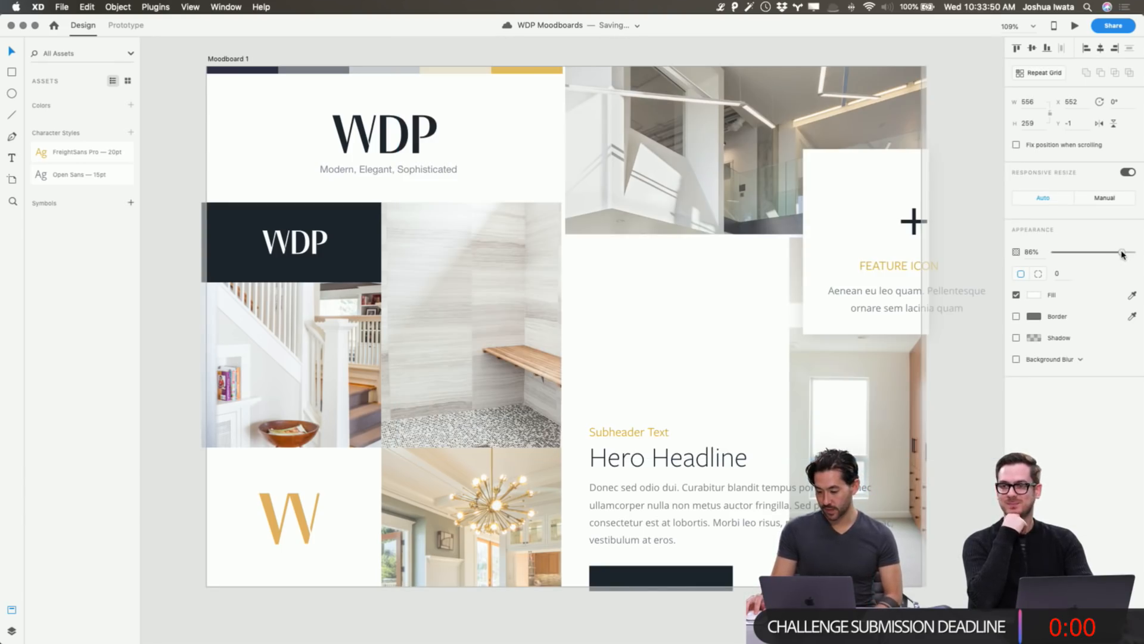
left_click(173, 203)
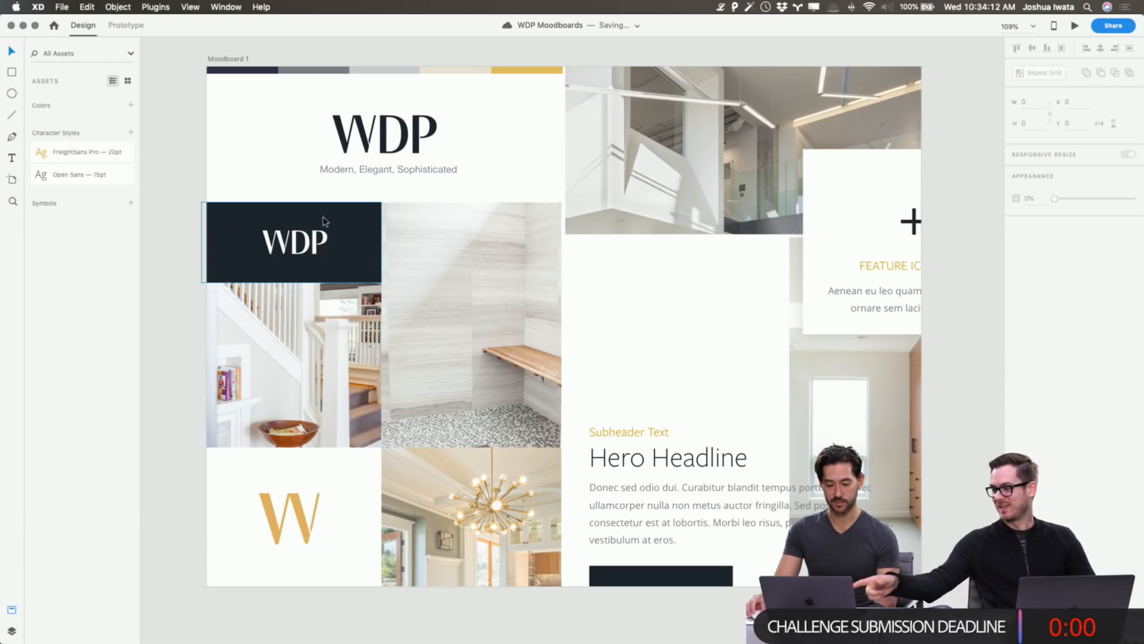
Eyedrop the palette strip's beige (#EAE2D2) as the dark WDP tile's new fill.
left_click(358, 240)
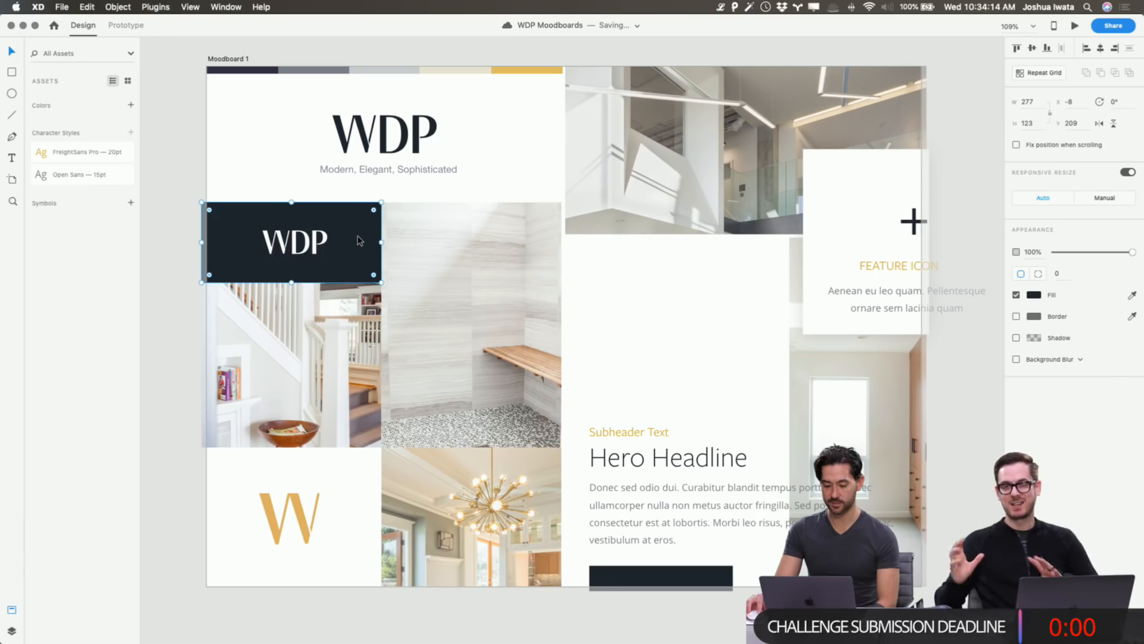
double_click(358, 240)
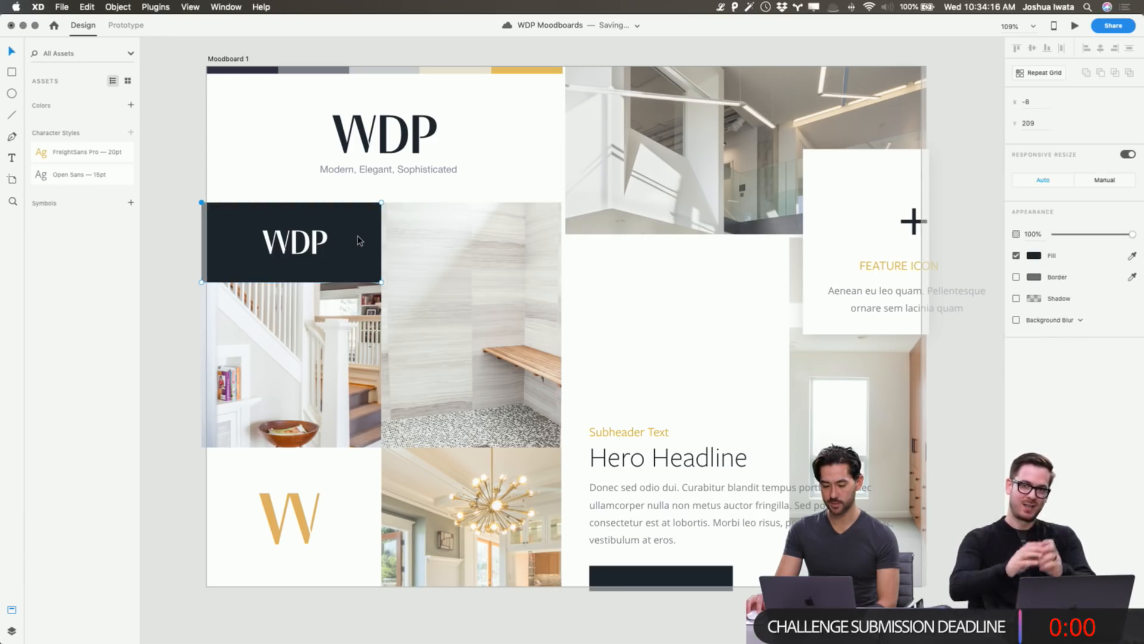
key("Escape")
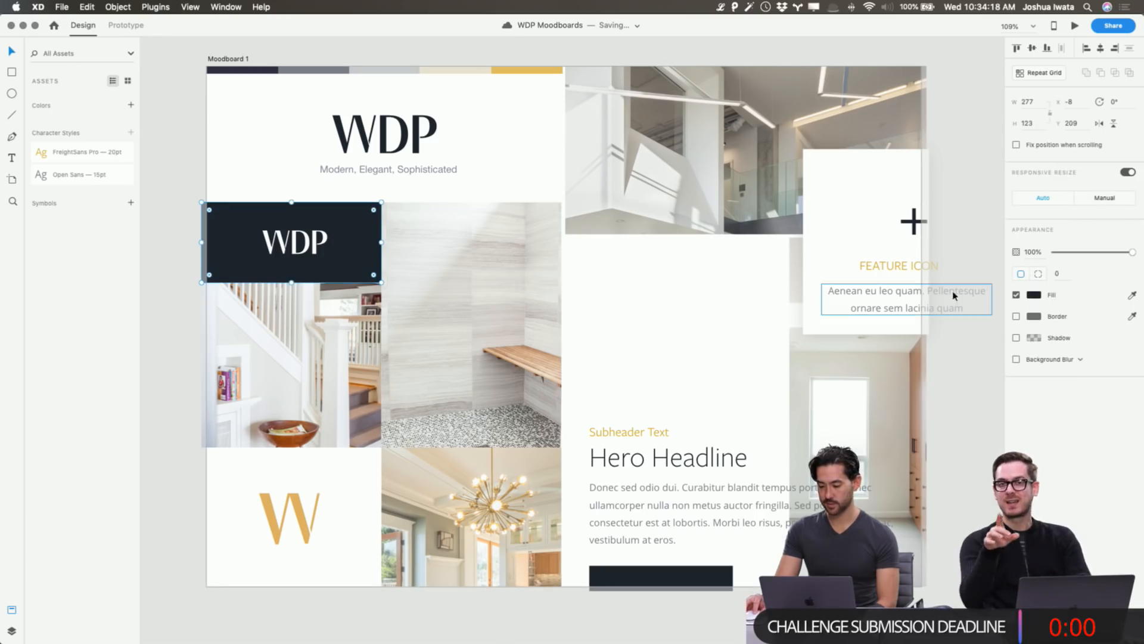
left_click(1034, 294)
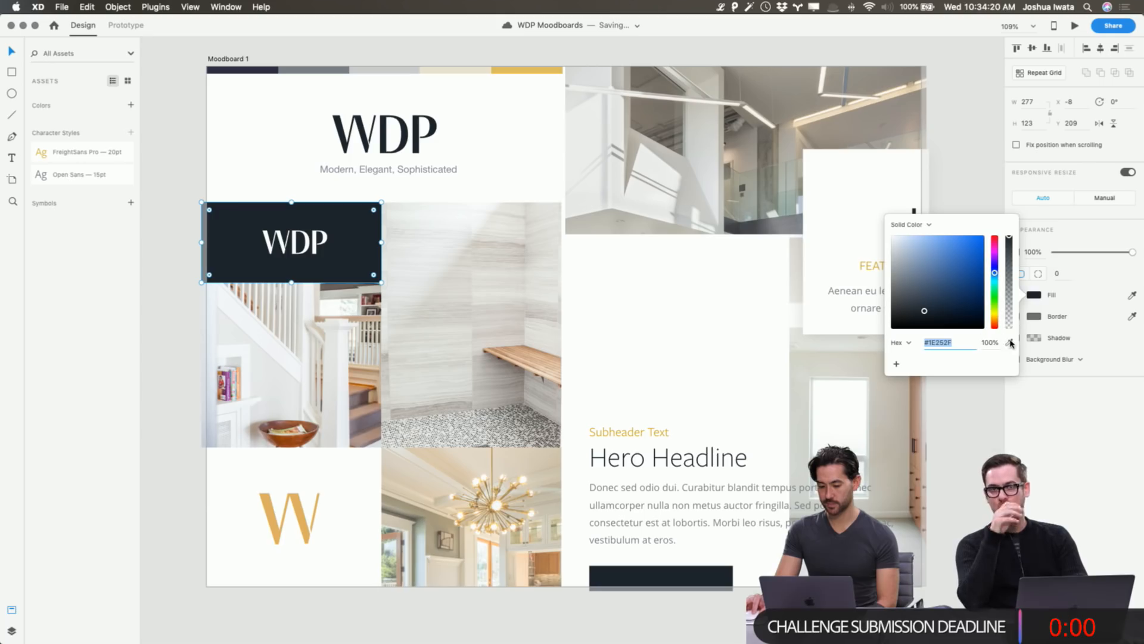
left_click(1009, 343)
left_click(400, 70)
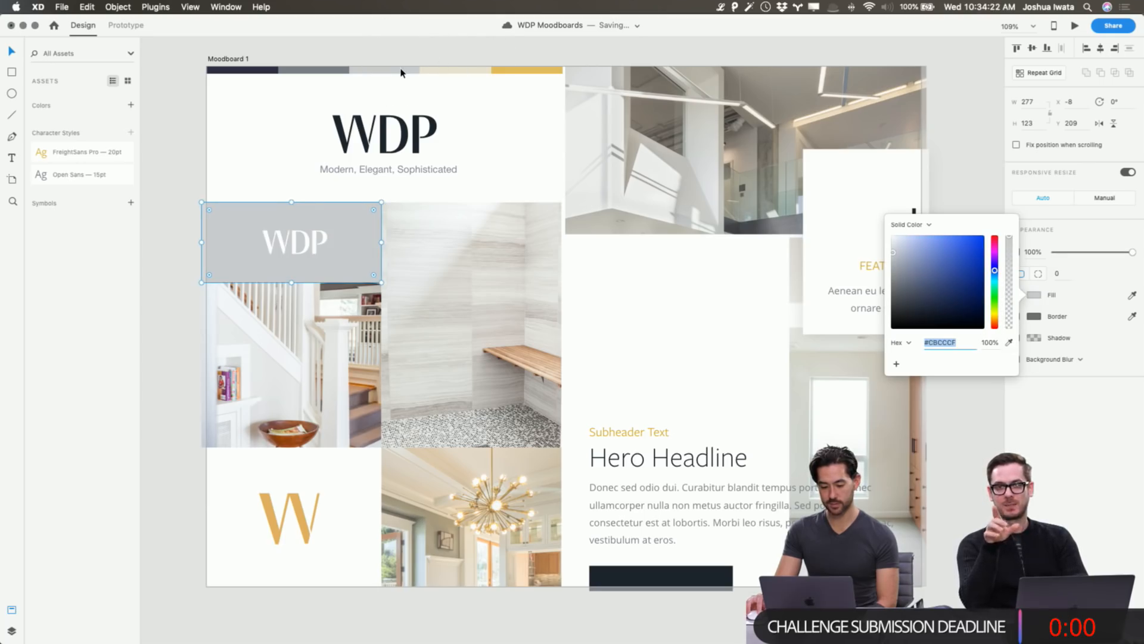
left_click(1009, 343)
left_click(478, 72)
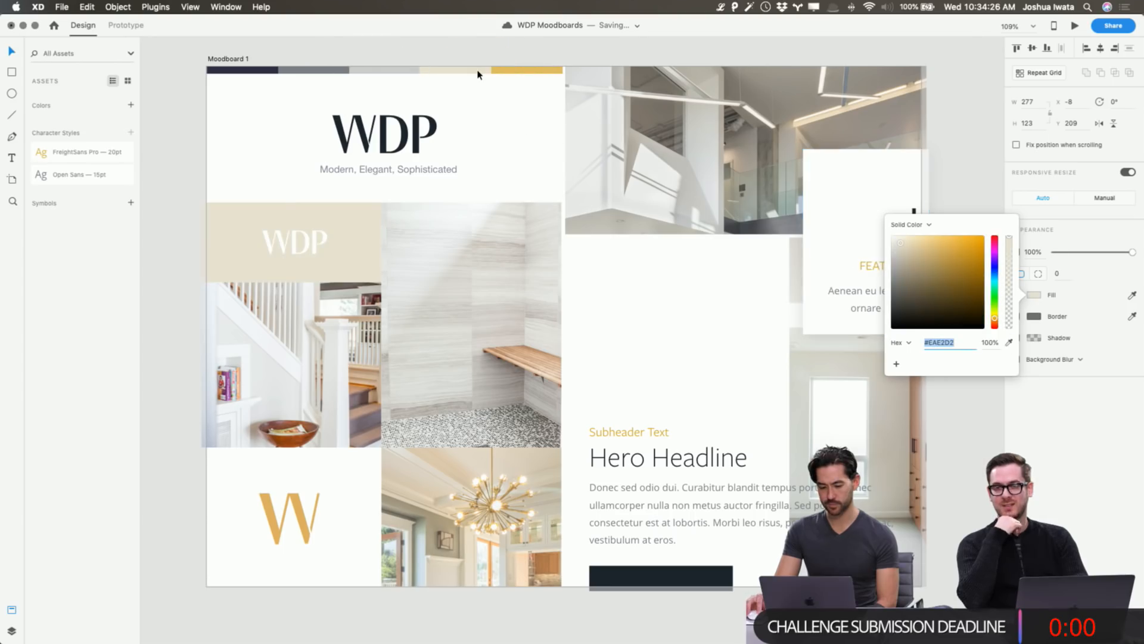
left_click(178, 164)
double_click(291, 250)
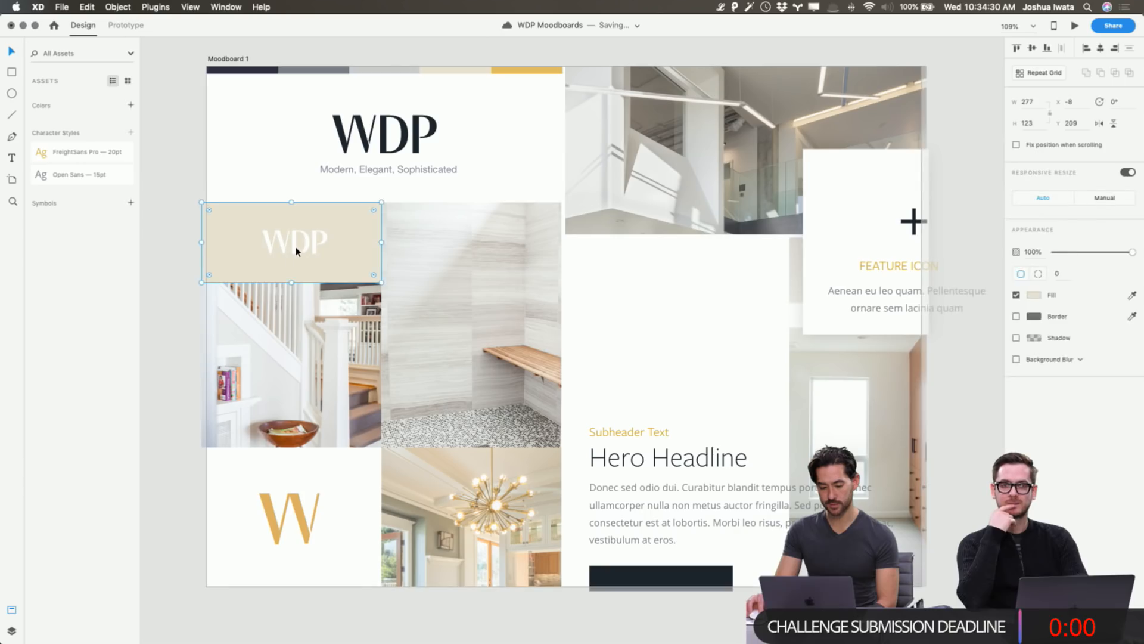
Try navy, gold and grey palette colours on the WDP lettering with the eyedropper.
left_click(1034, 273)
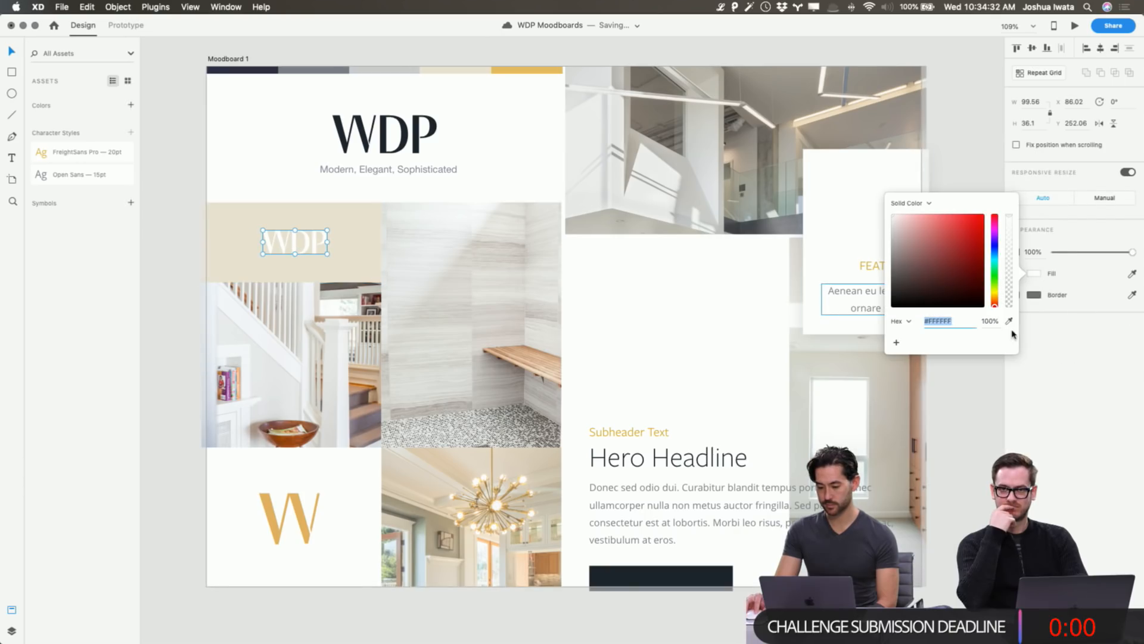
left_click(1009, 320)
left_click(404, 123)
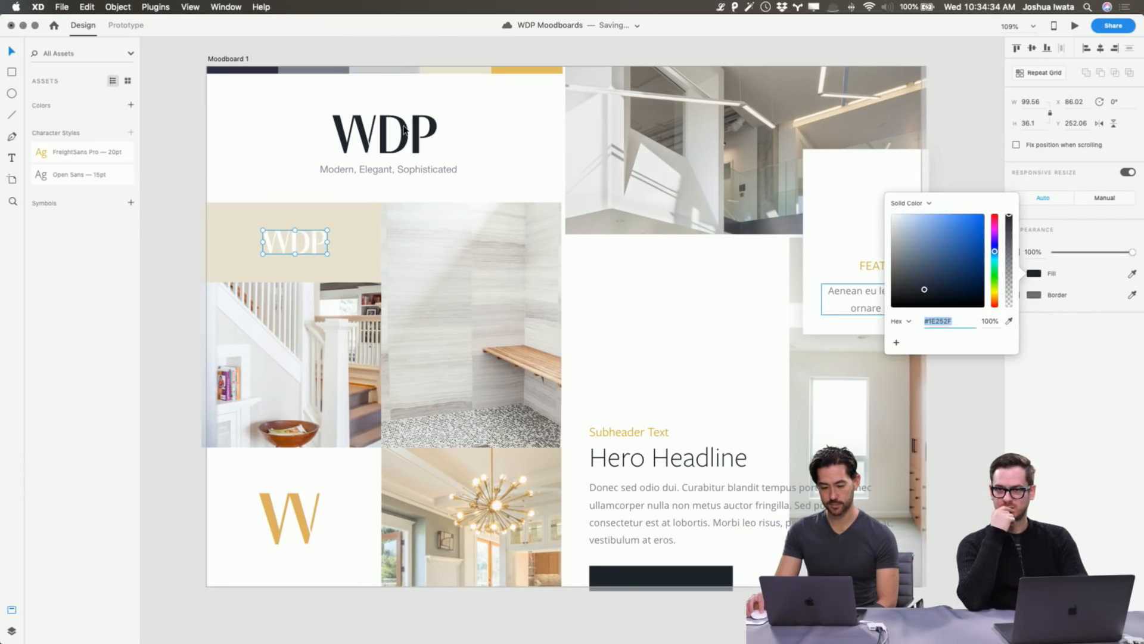
left_click(1009, 321)
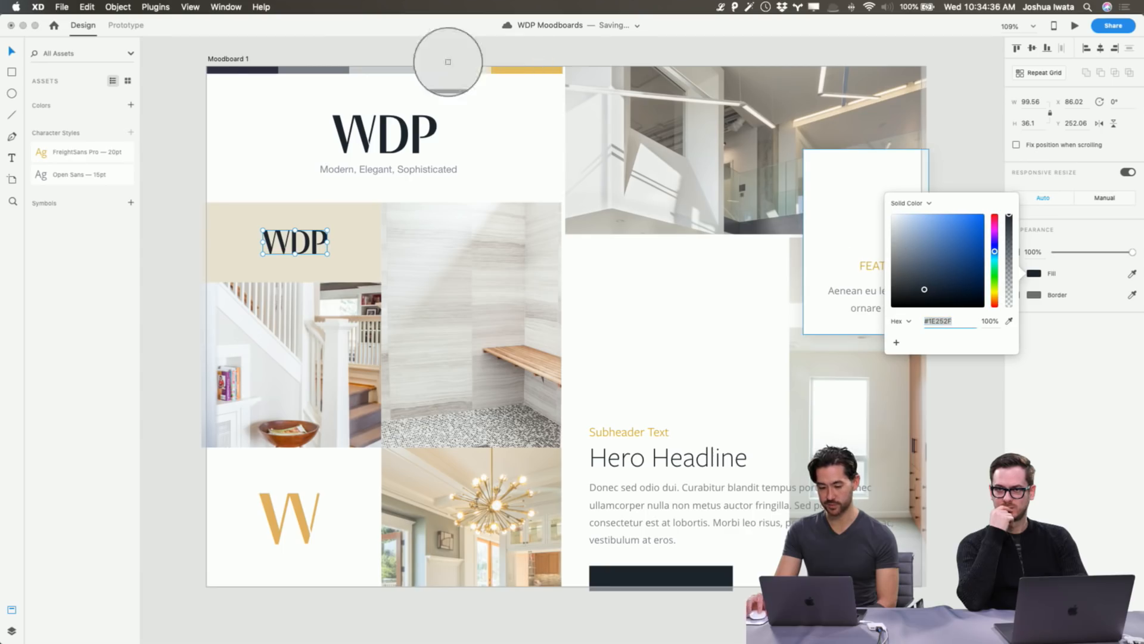
left_click(522, 70)
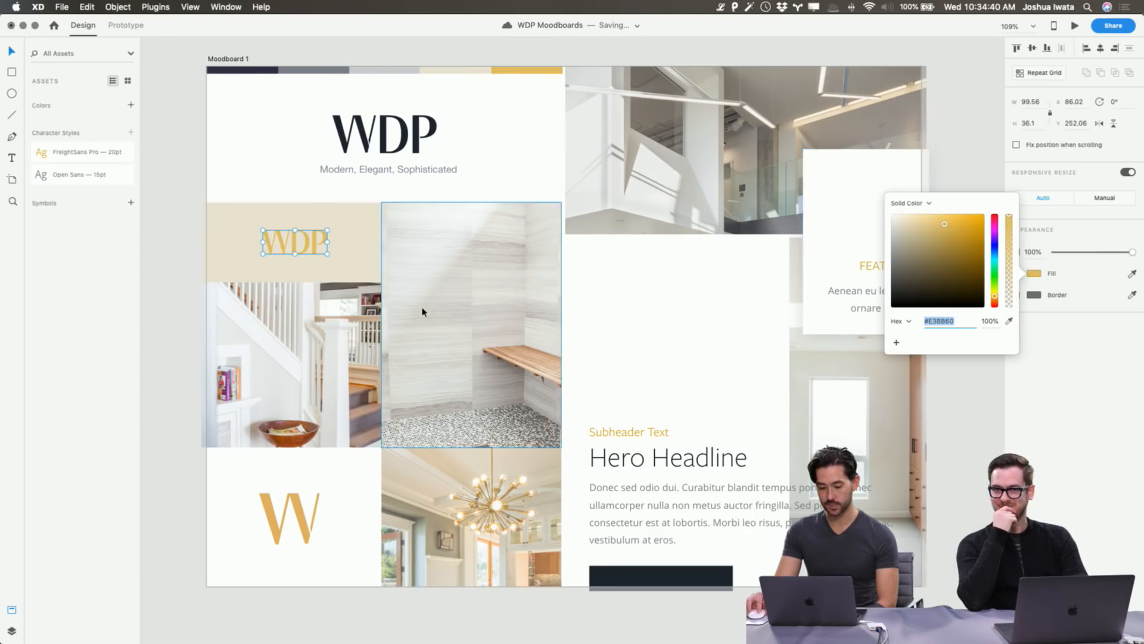
scroll(422, 311, "right", 1)
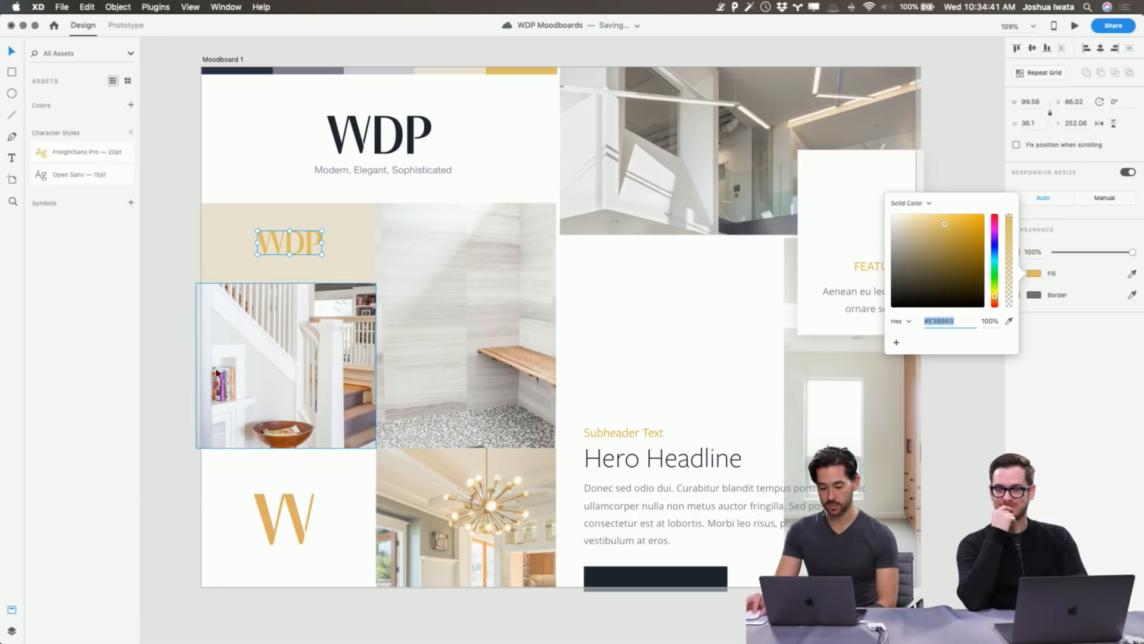
left_click(1009, 320)
left_click(310, 71)
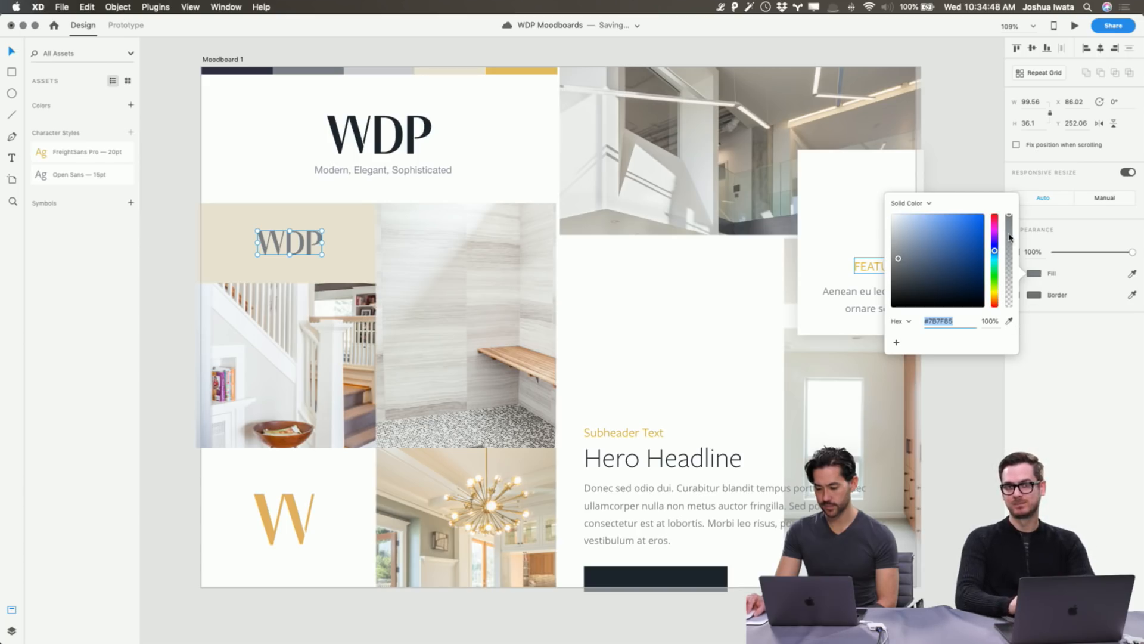
Sample the beige tile colour and shift the lettering to a soft tan (#CEB685).
left_click(927, 205)
left_click(1070, 350)
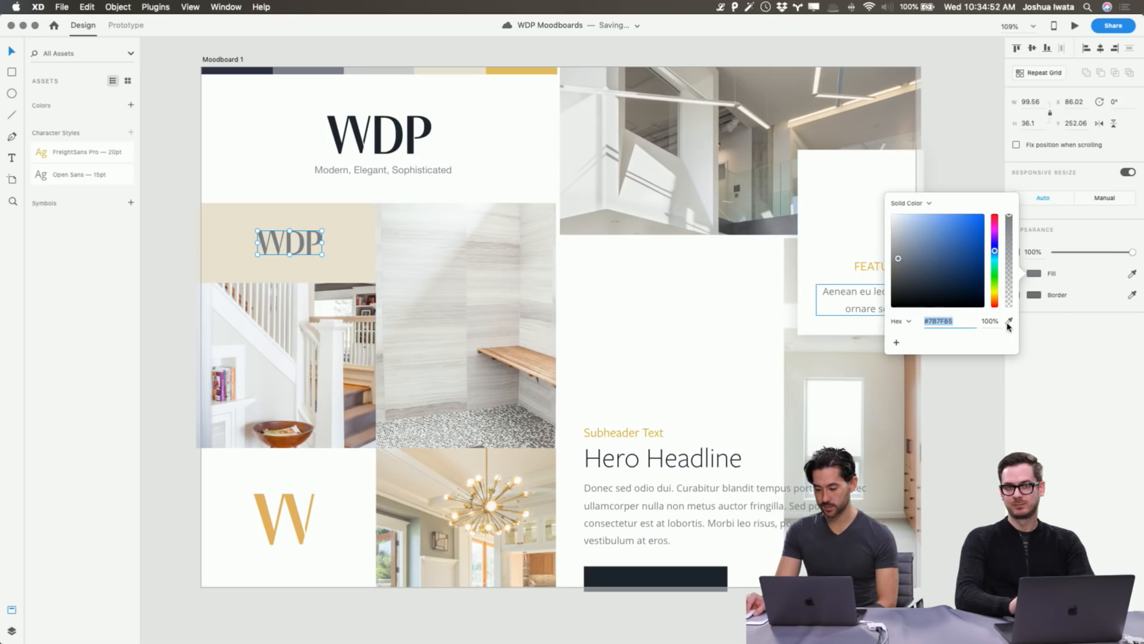
left_click(1009, 321)
left_click(358, 234)
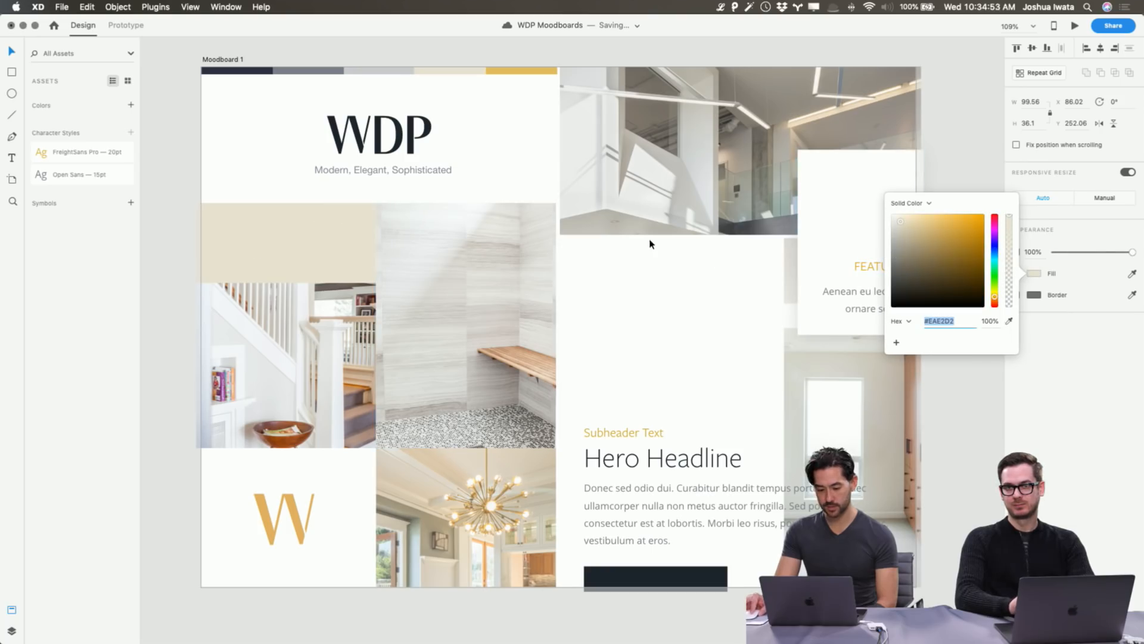
left_click(921, 230)
left_click_drag(921, 230, 926, 227)
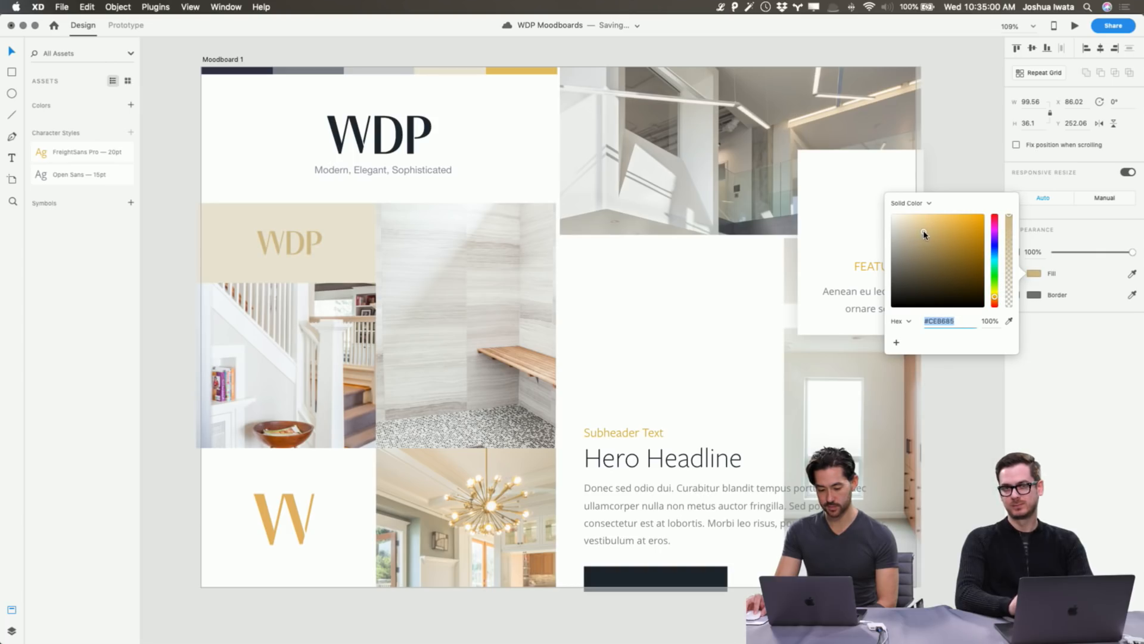
left_click(161, 388)
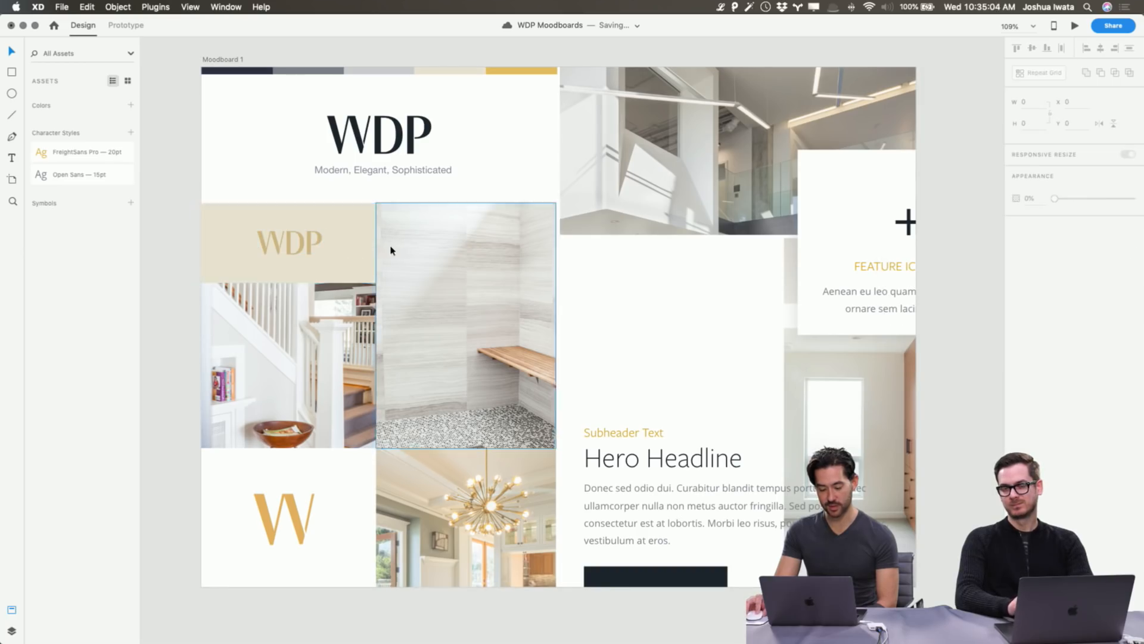
Lower the beige WDP tile's opacity to 64% in the Property Inspector.
left_click(363, 255)
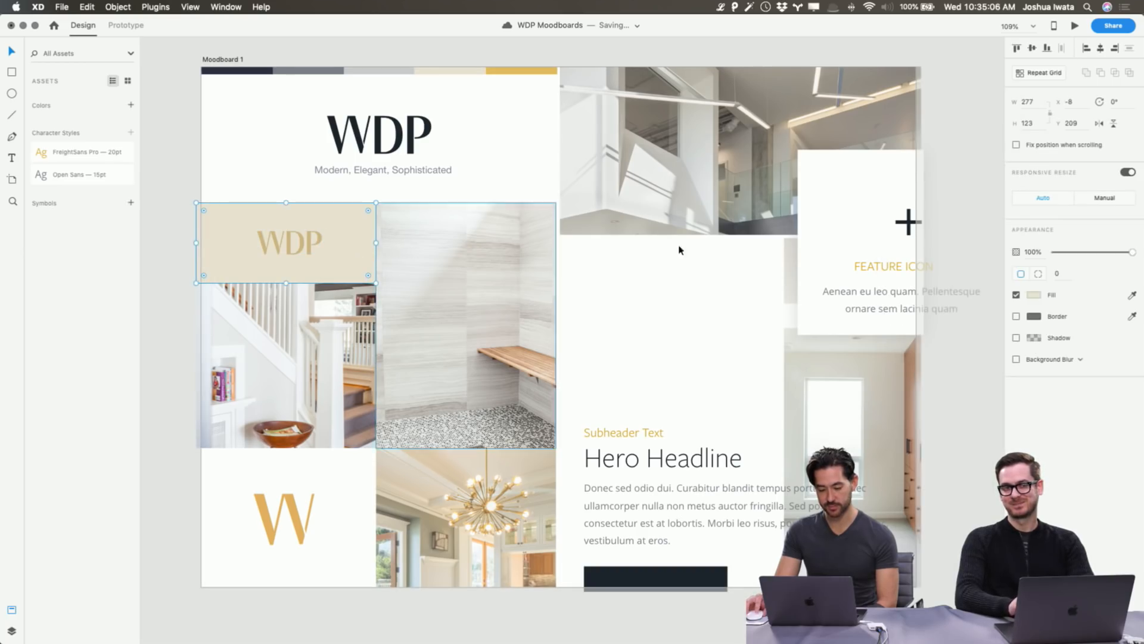
left_click_drag(1116, 256, 1095, 258)
left_click(196, 495)
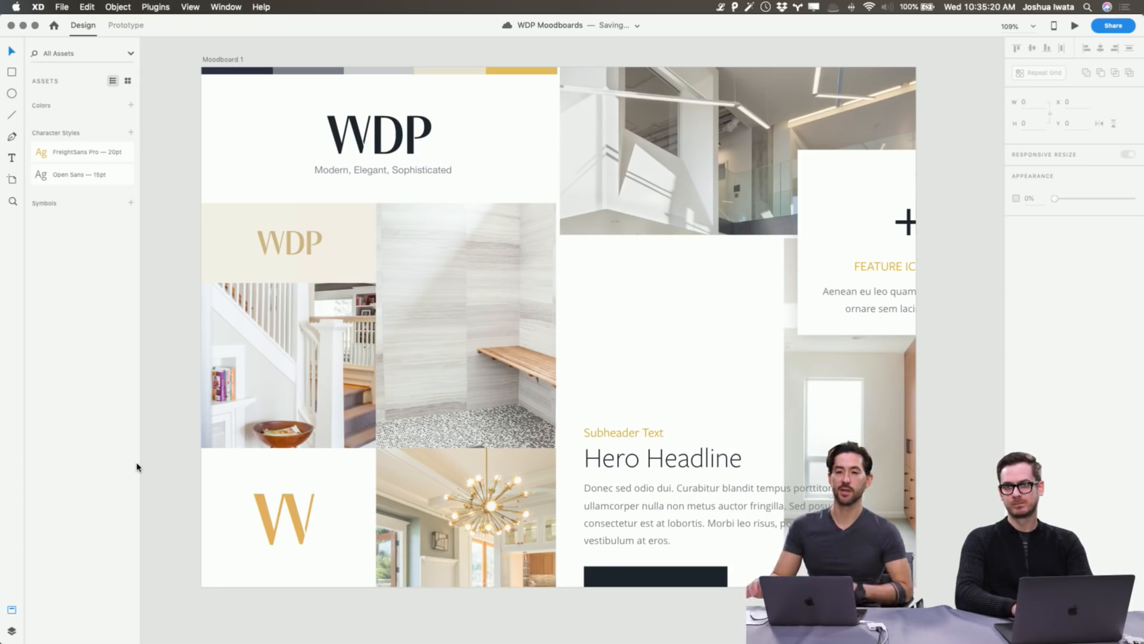
scroll(390, 465, "right", 3)
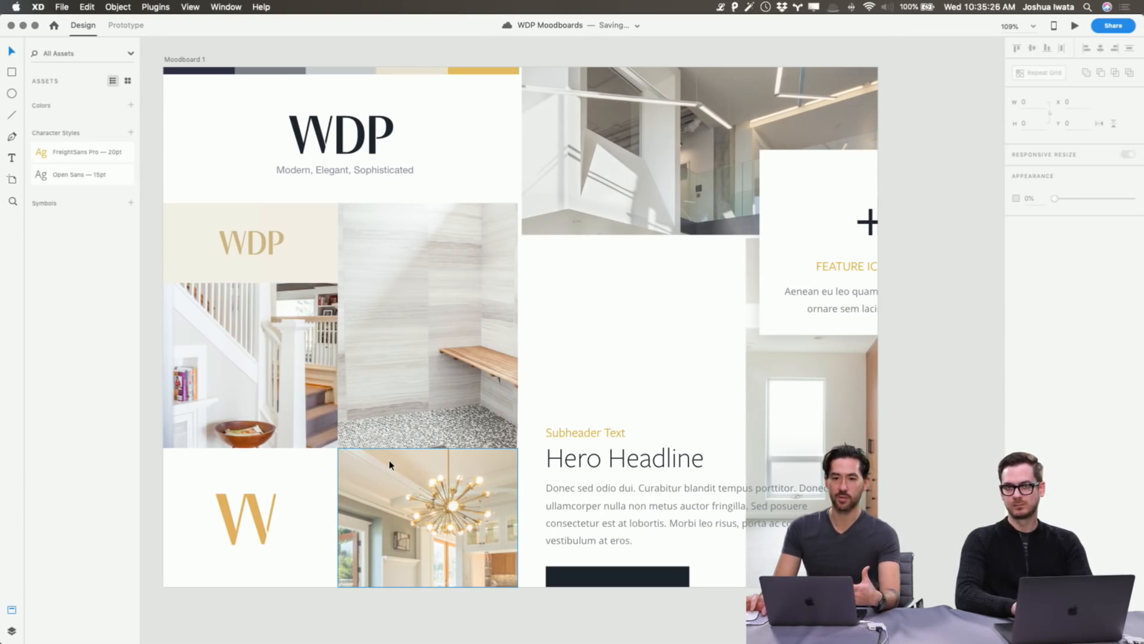
left_click(631, 462)
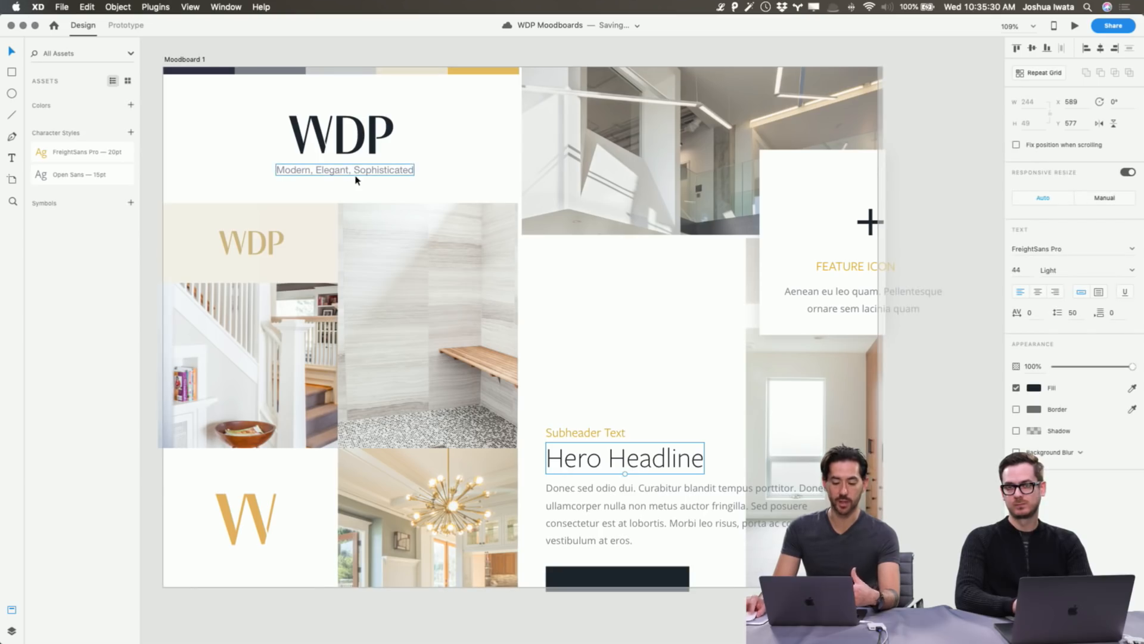
left_click(1064, 248)
left_click(1132, 250)
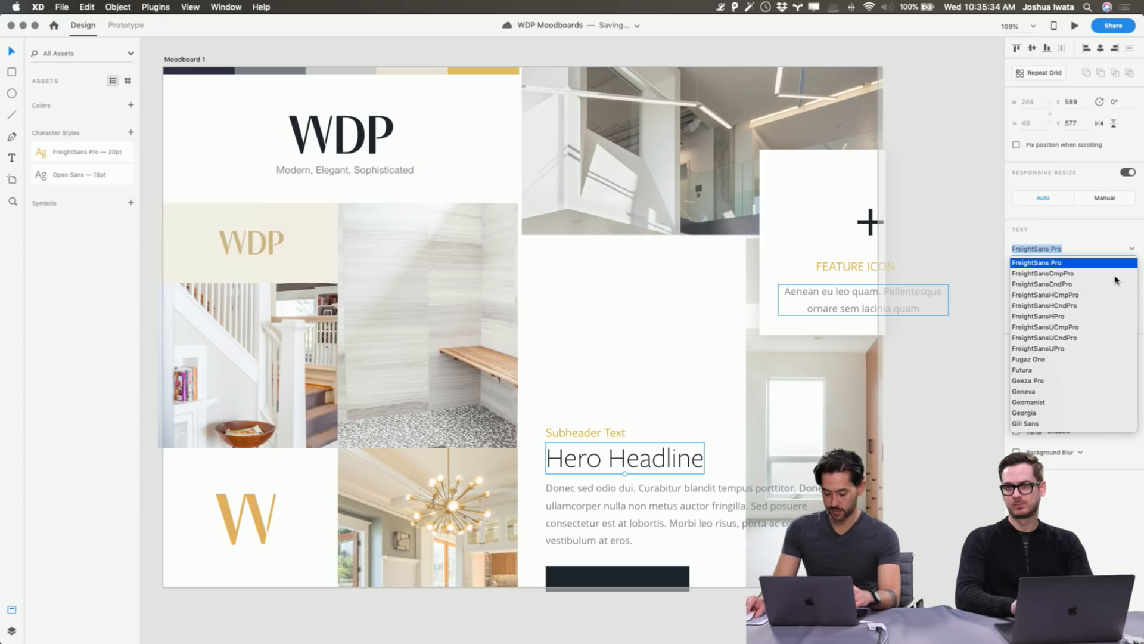
type("Comic Sans MS")
key("Return")
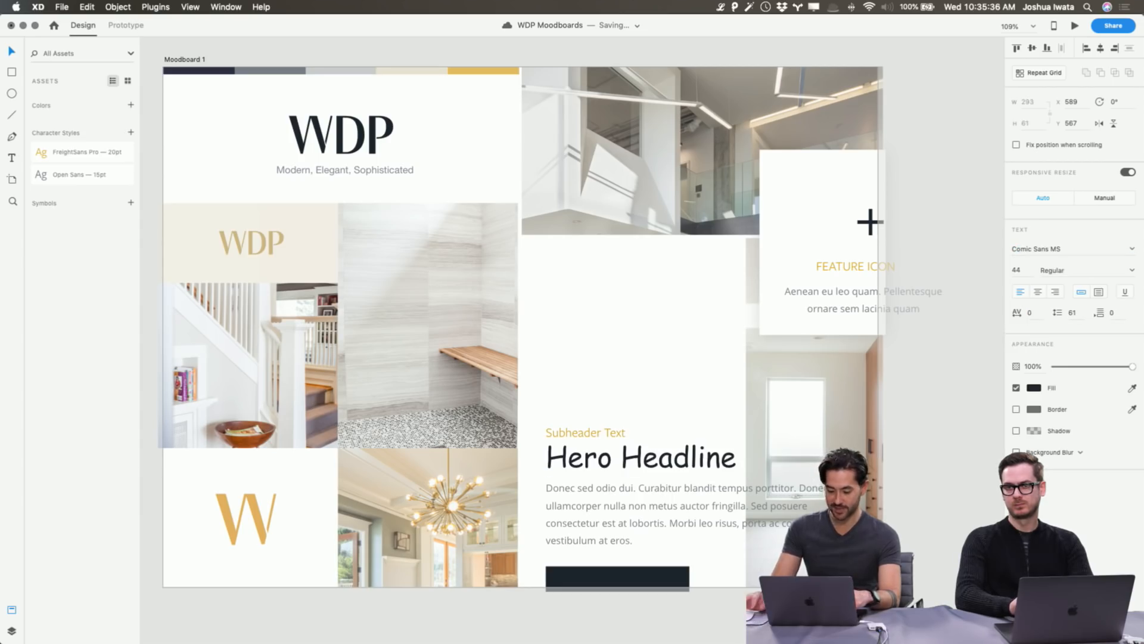
left_click(947, 427)
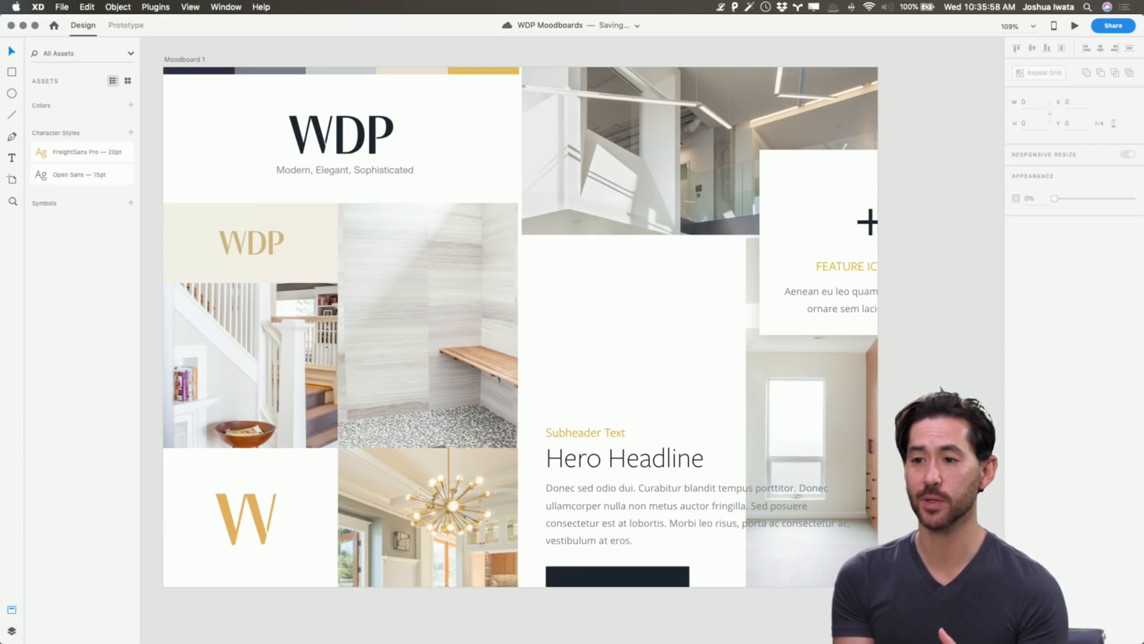
scroll(511, 132, "down", 3)
scroll(421, 165, "up", 4)
scroll(421, 165, "left", 1)
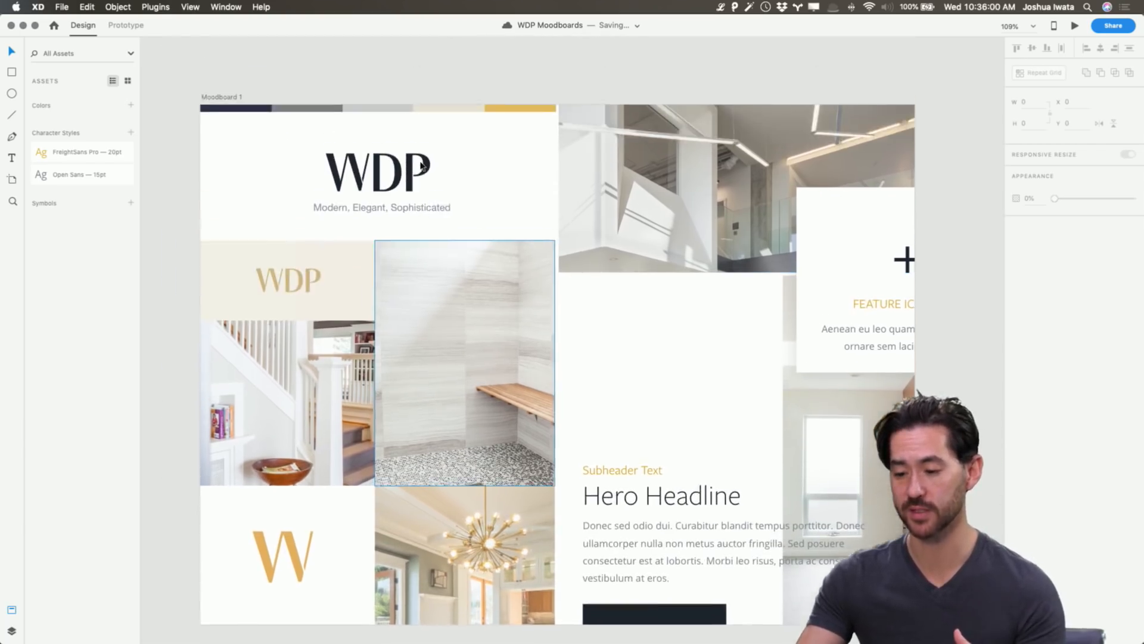
left_click(410, 215)
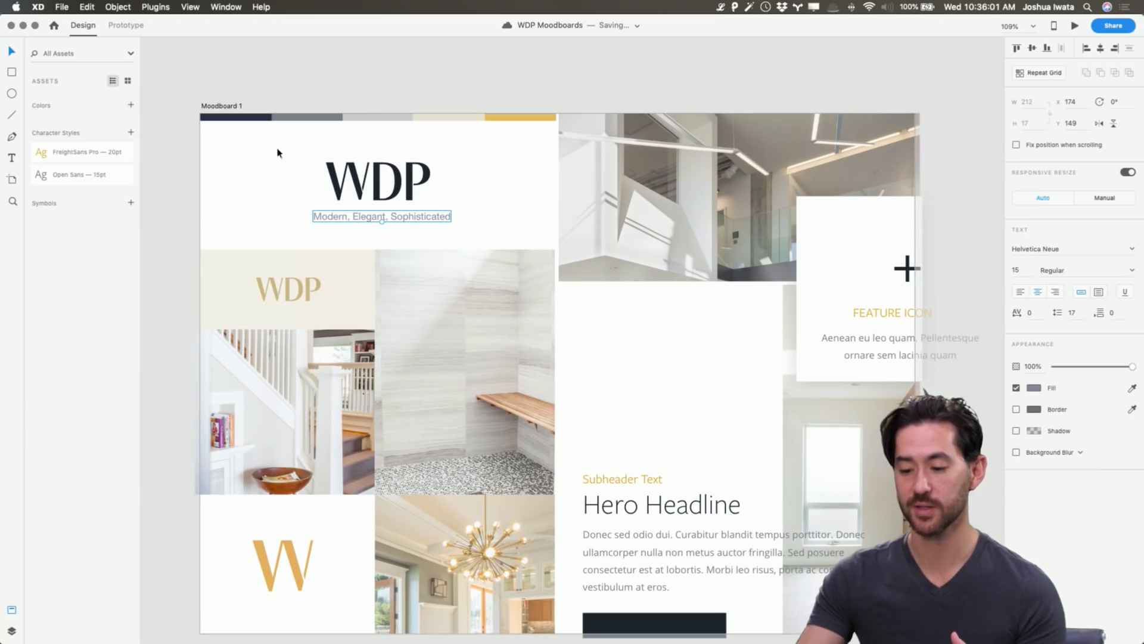
Zoom out and drag the Acme artboard, Moodboard 1 – 1, beside Moodboard 1.
left_click(370, 71)
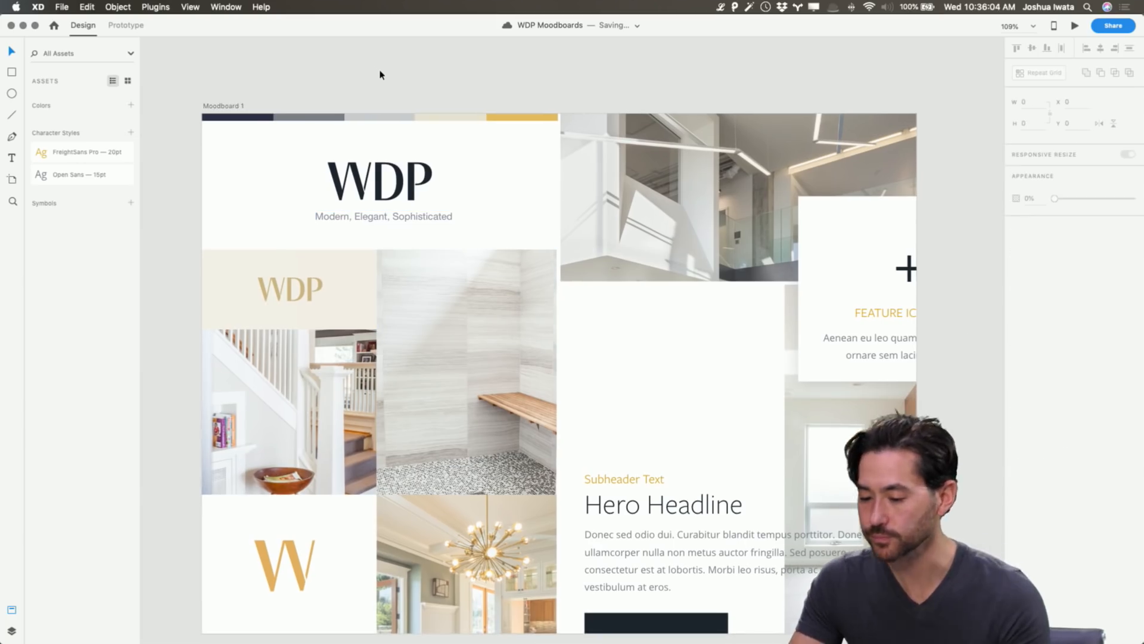
scroll(380, 73, "right", 2)
scroll(380, 72, "down", 1)
key("super+minus")
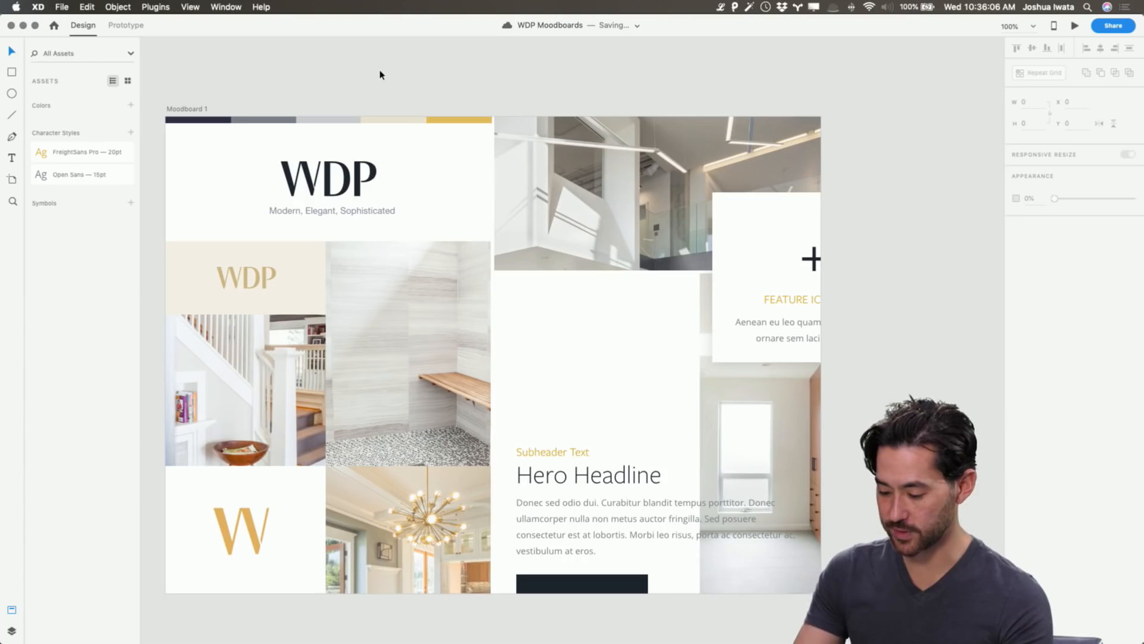
key("super+minus")
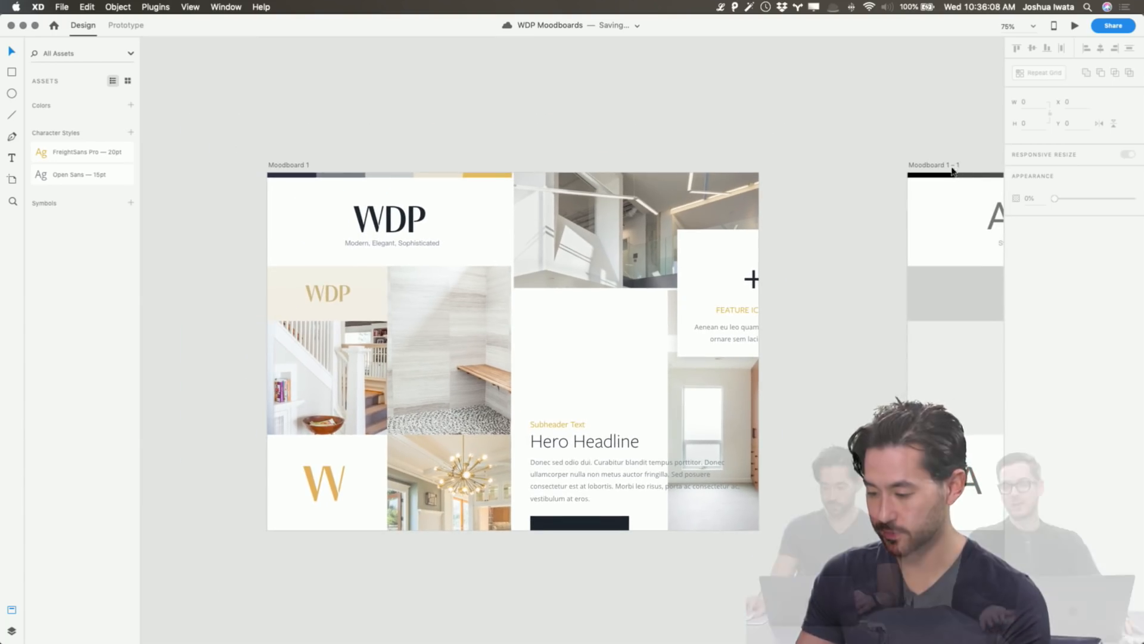
left_click_drag(956, 166, 819, 169)
left_click(807, 120)
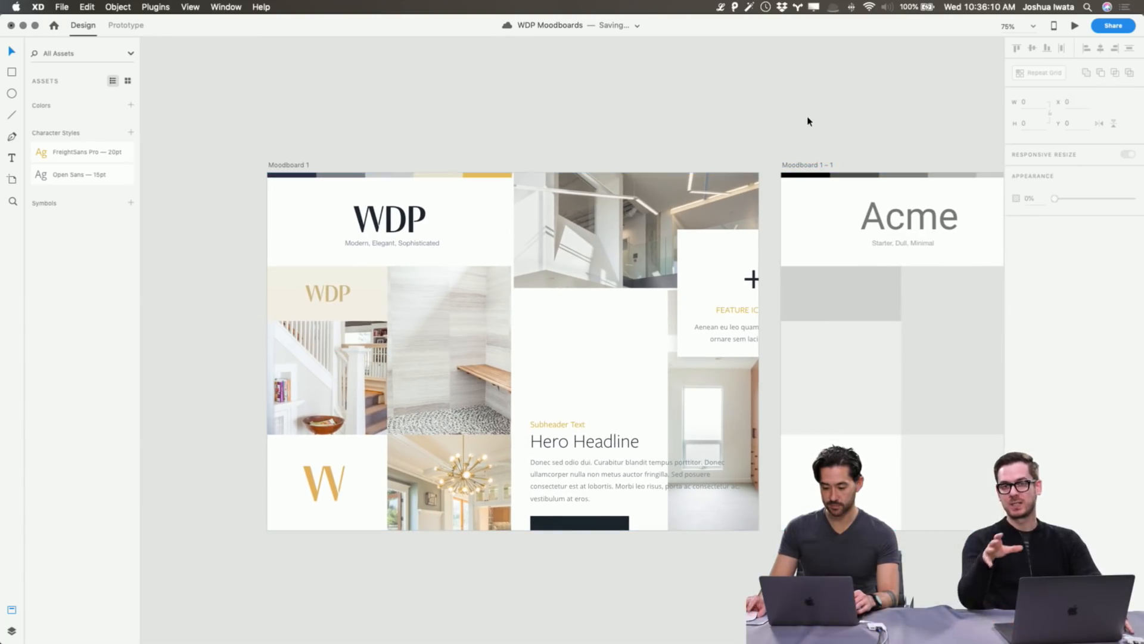
scroll(808, 121, "right", 5)
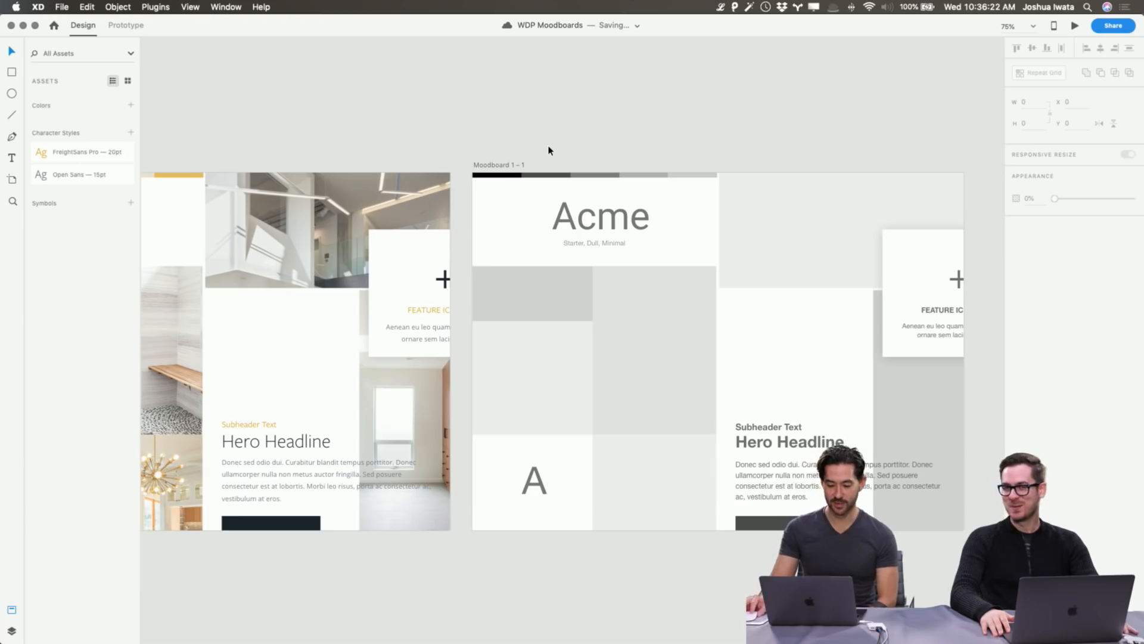
scroll(544, 148, "left", 5)
Delete the FreightSans Pro and Open Sans character styles from Assets.
right_click(102, 152)
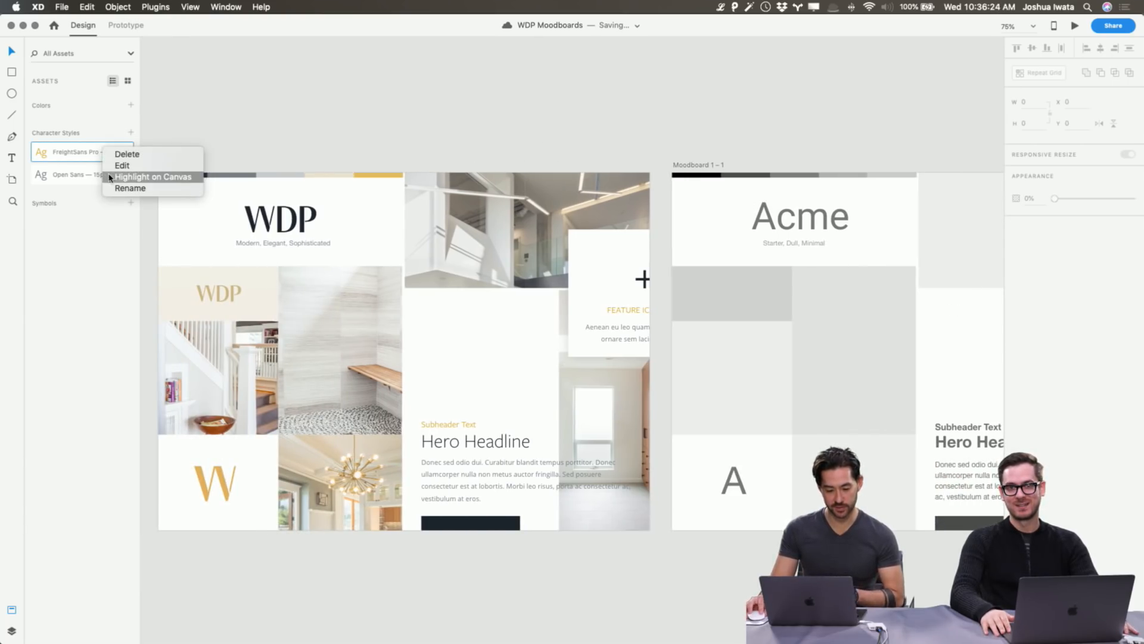
left_click(122, 155)
right_click(67, 153)
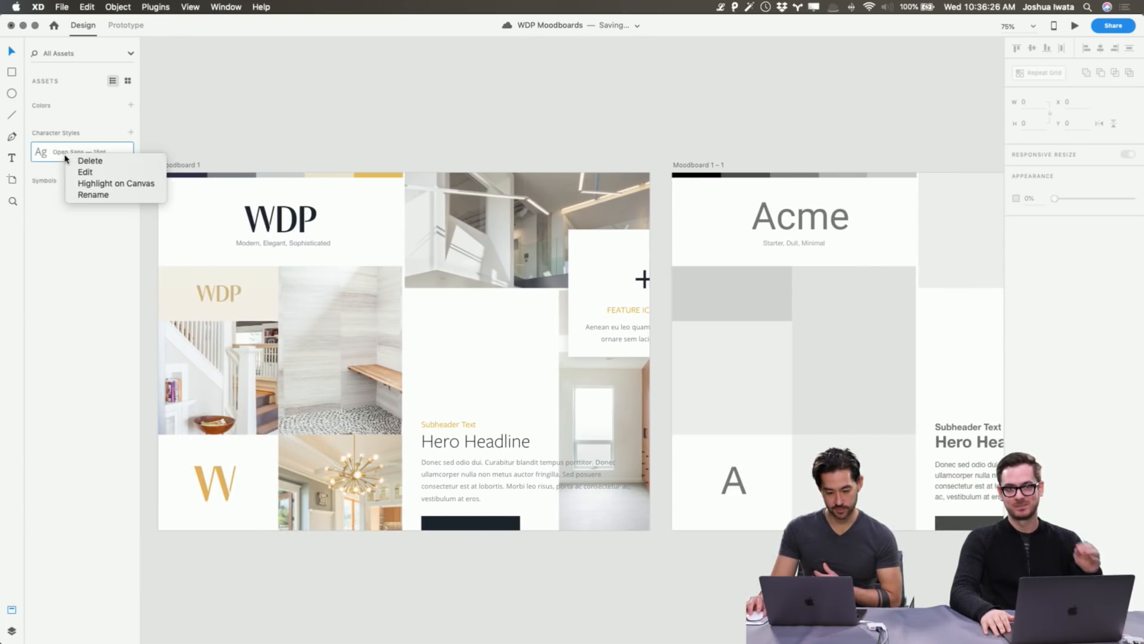
left_click(80, 159)
Add Moodboard 1's colours and character styles to the document assets.
left_click(188, 170)
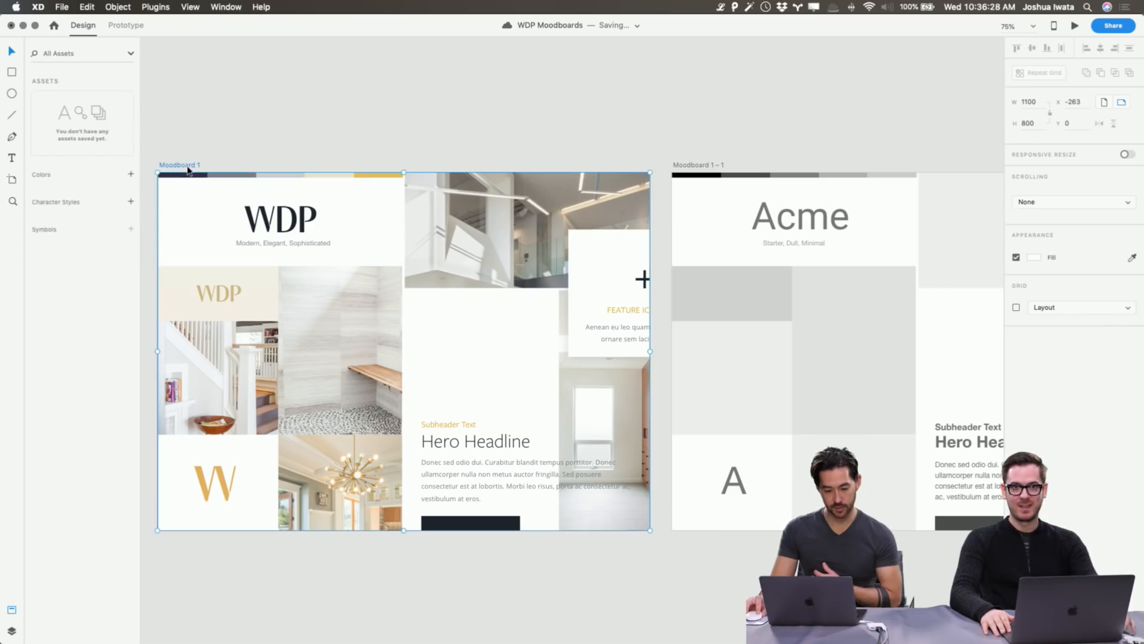
left_click(131, 175)
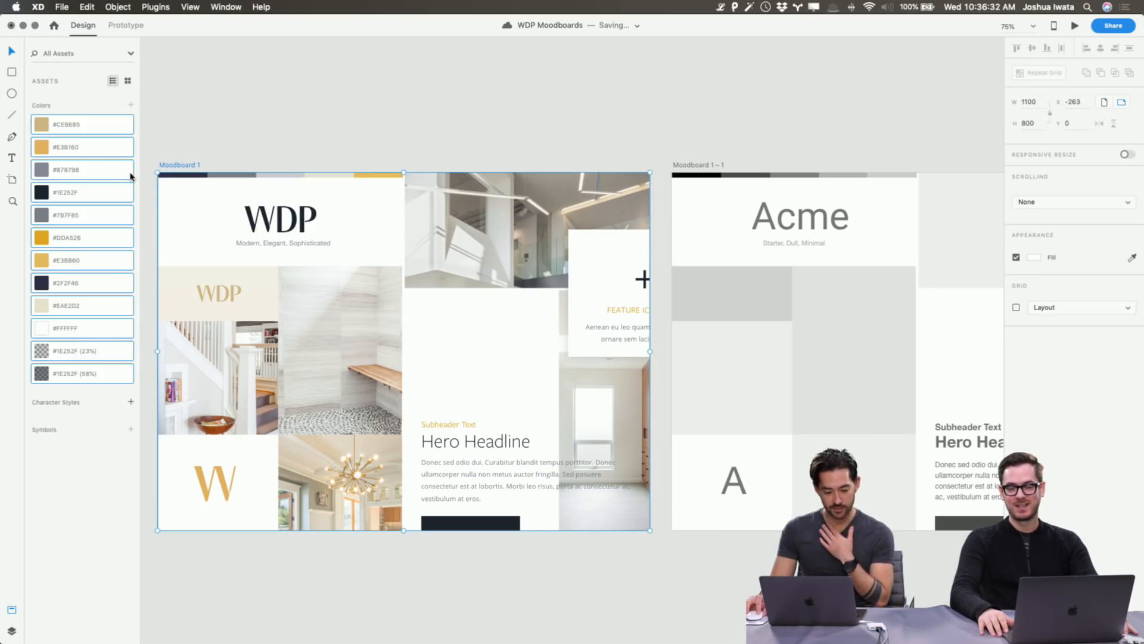
left_click(127, 403)
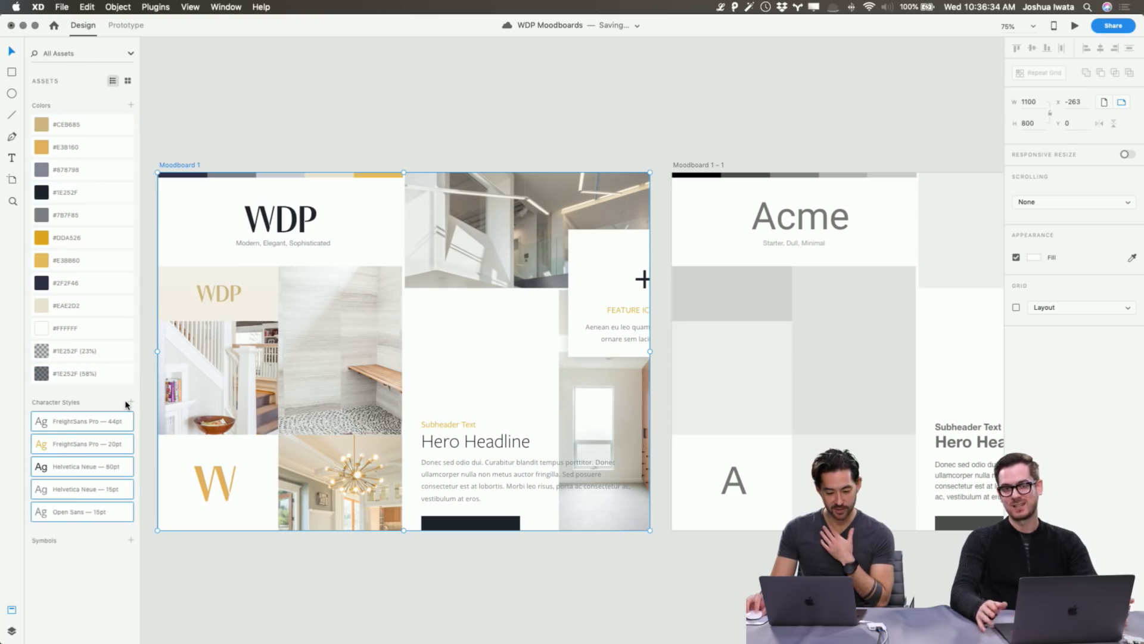
left_click(308, 605)
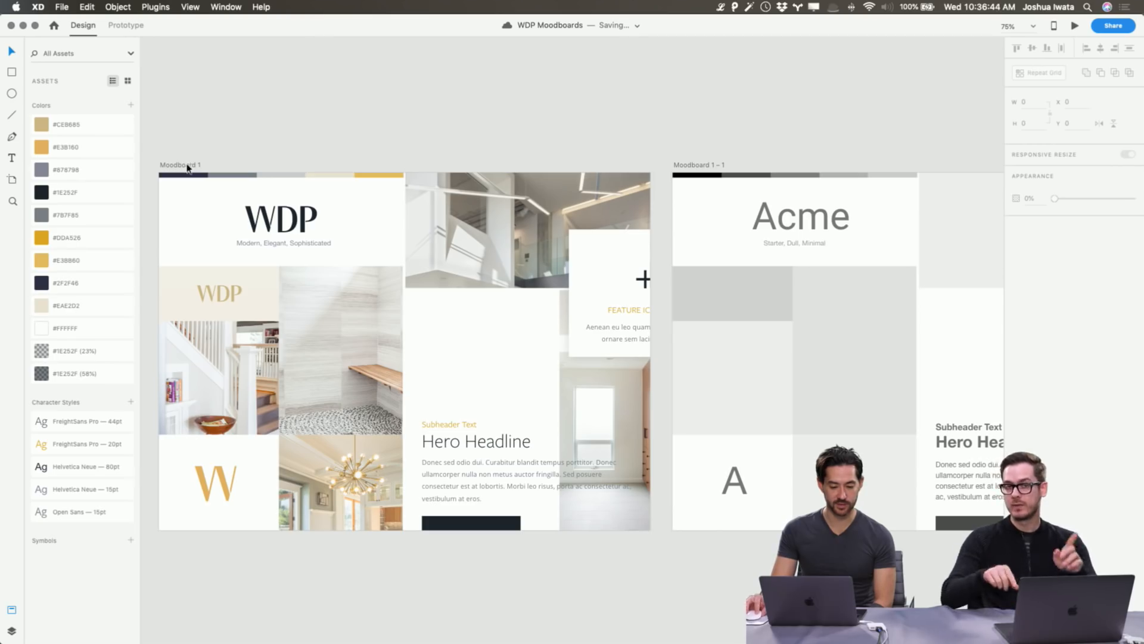
scroll(534, 146, "right", 10)
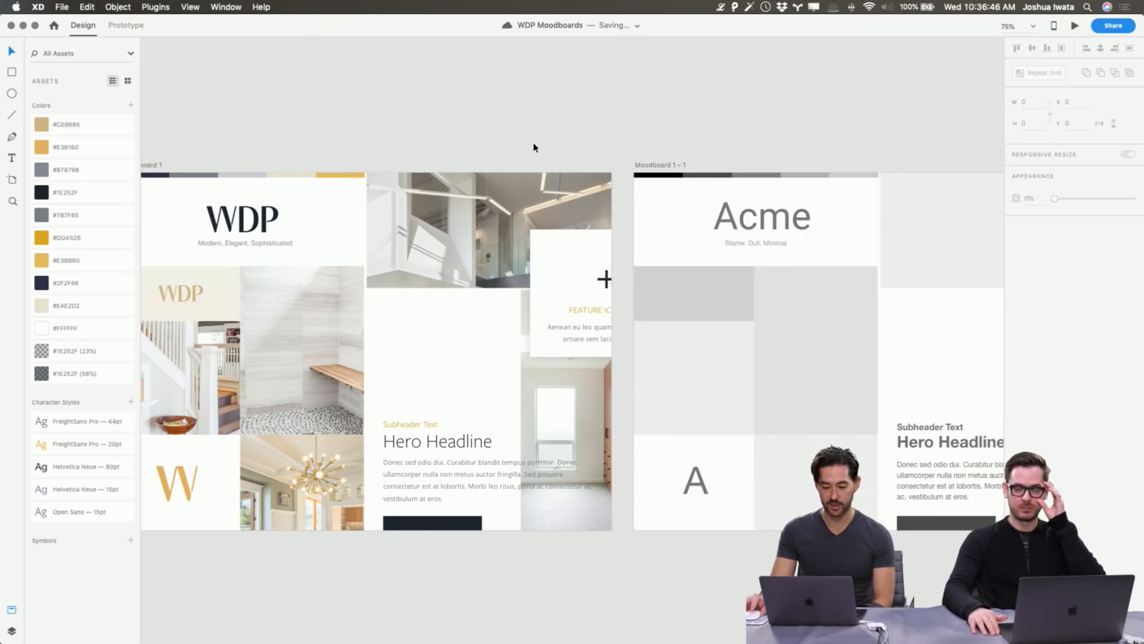
Retype the Acme tagline as 'Bold, Chunky, Creative'.
left_click_drag(181, 164, 303, 168)
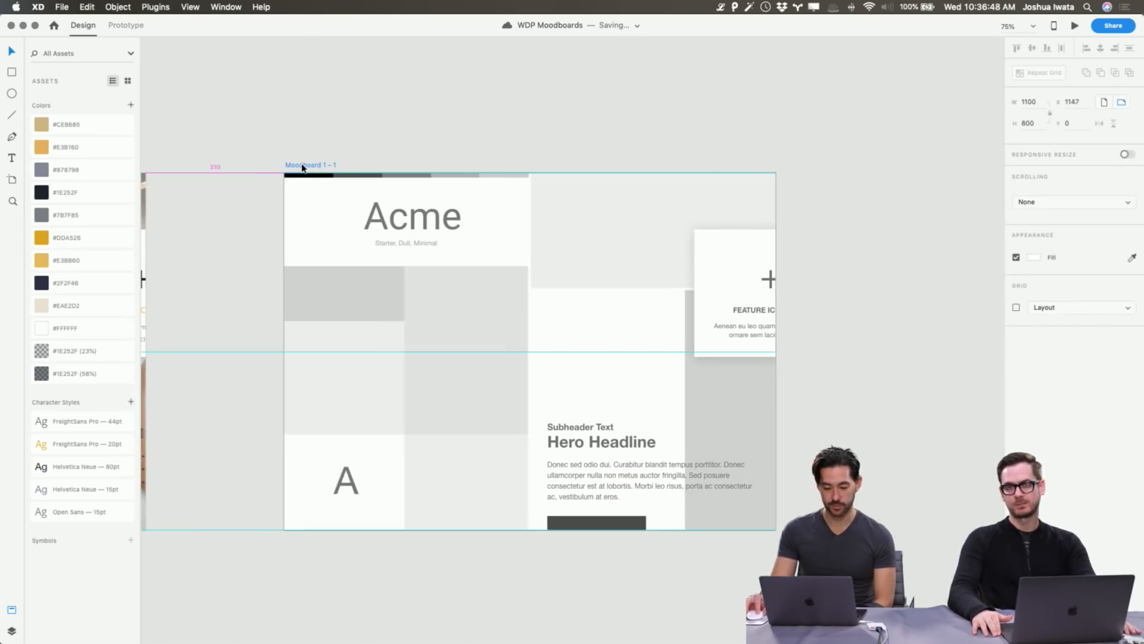
left_click(360, 132)
key("super+1")
left_click_drag(360, 130, 458, 120)
left_click(447, 201)
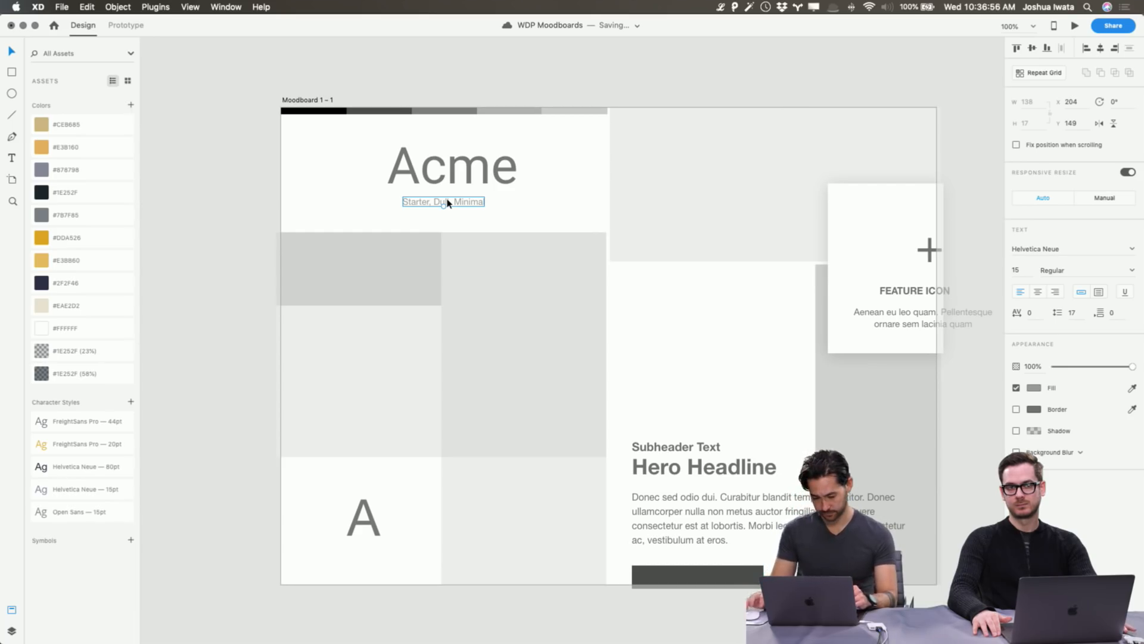
double_click(447, 201)
type("Bol")
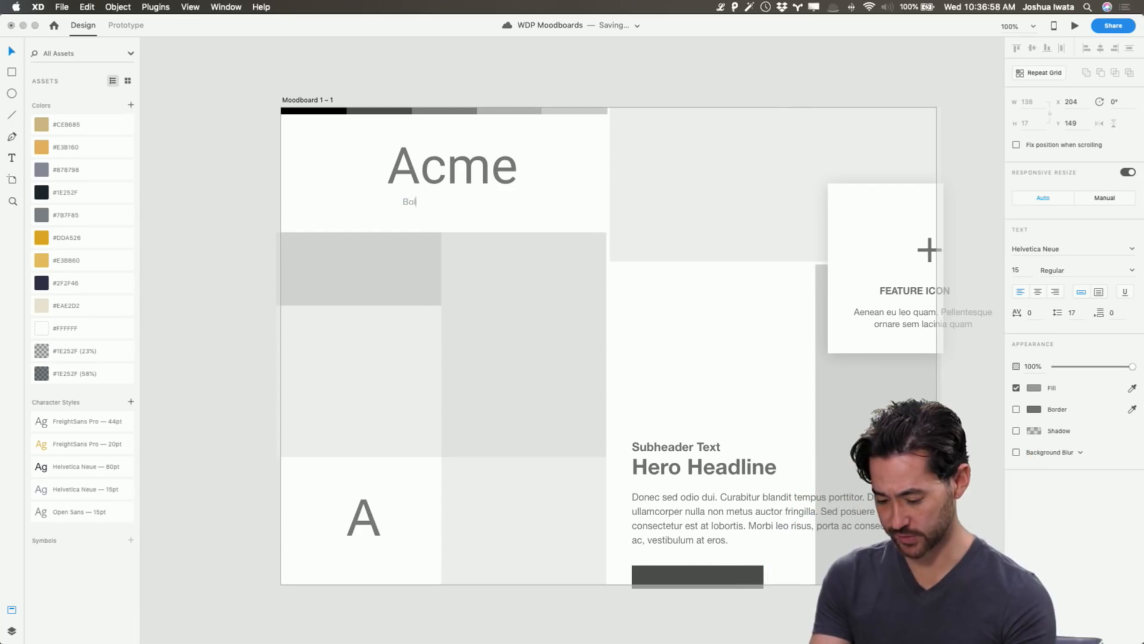
type("d, Chun")
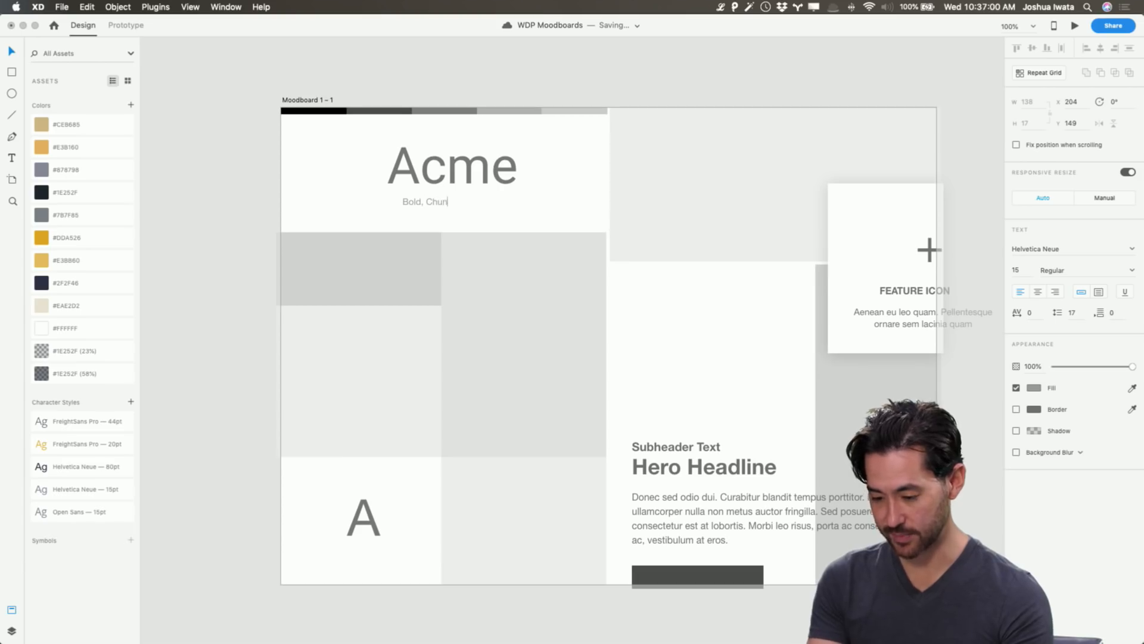
type("ky, C")
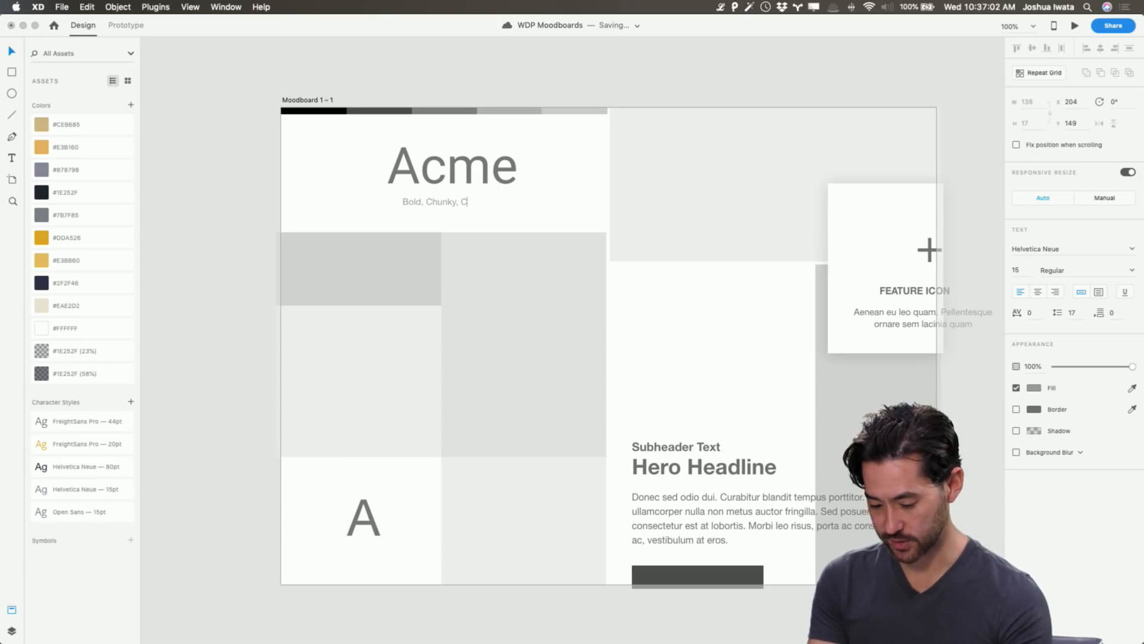
type("reative")
key("Escape")
Centre the tagline horizontally and line Acme up directly above it.
key("super+space")
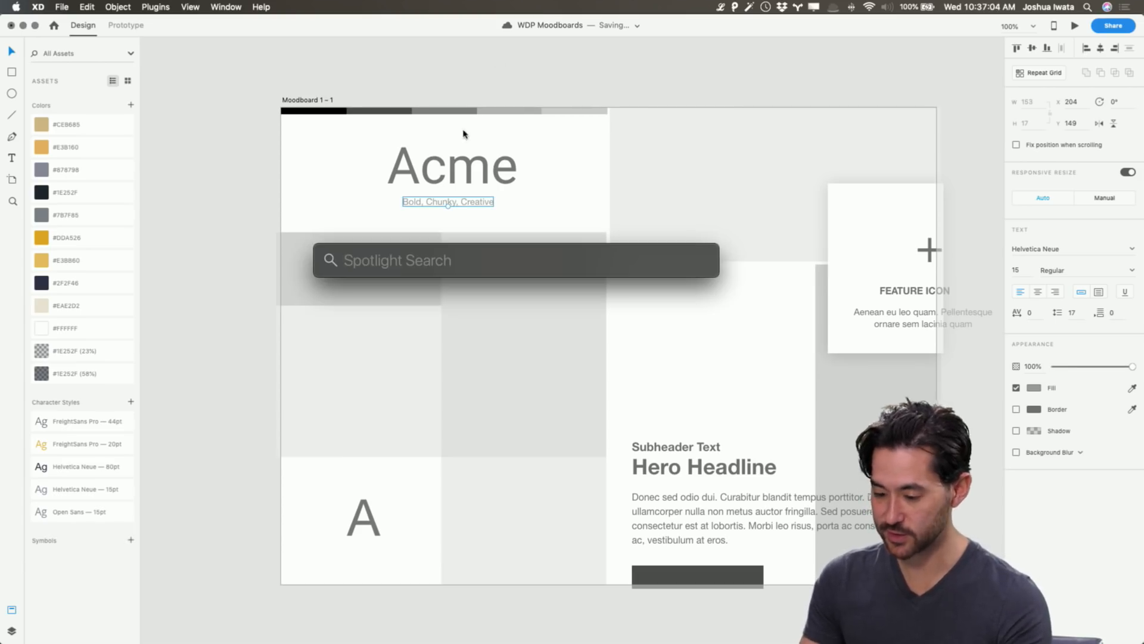
key("Escape")
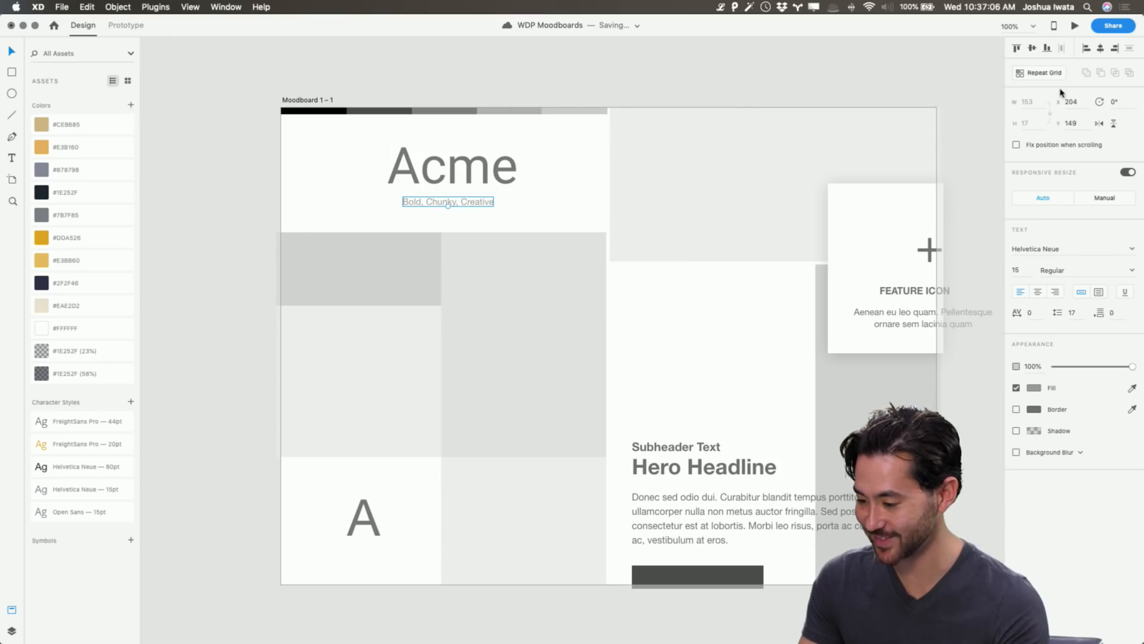
left_click(1103, 52)
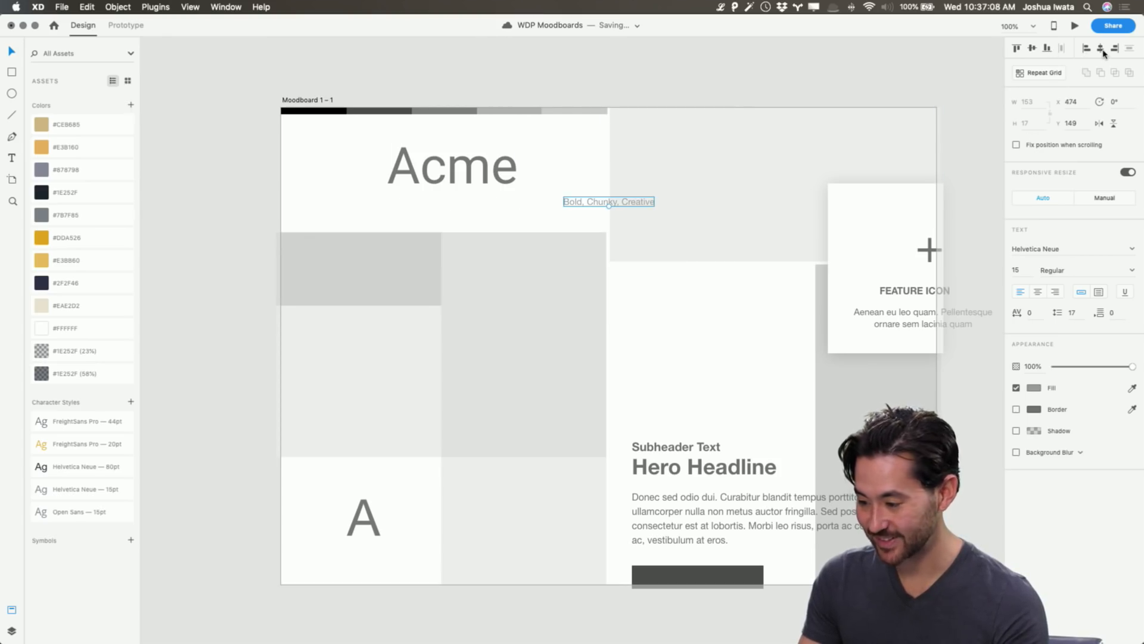
left_click_drag(603, 200, 436, 203)
left_click(487, 64)
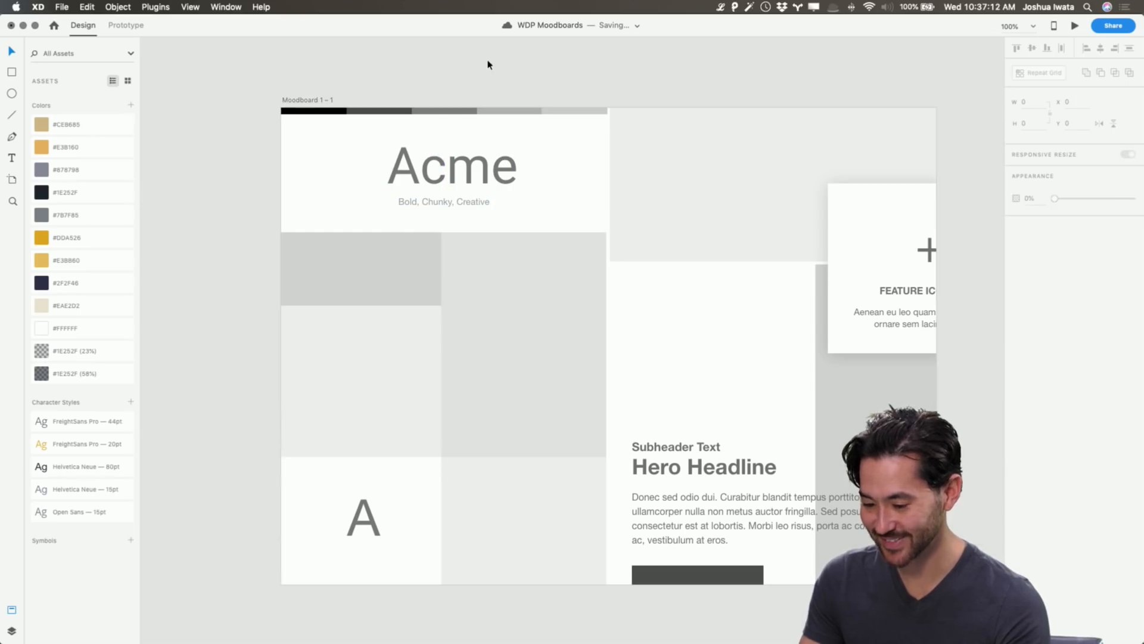
left_click_drag(491, 179, 484, 179)
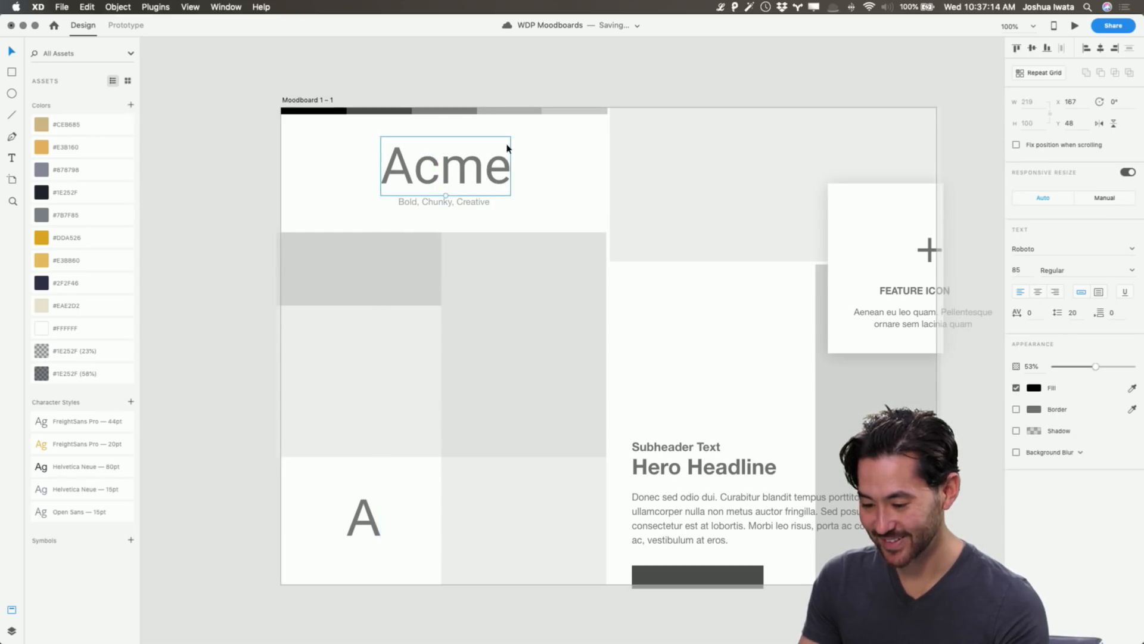
left_click(513, 69)
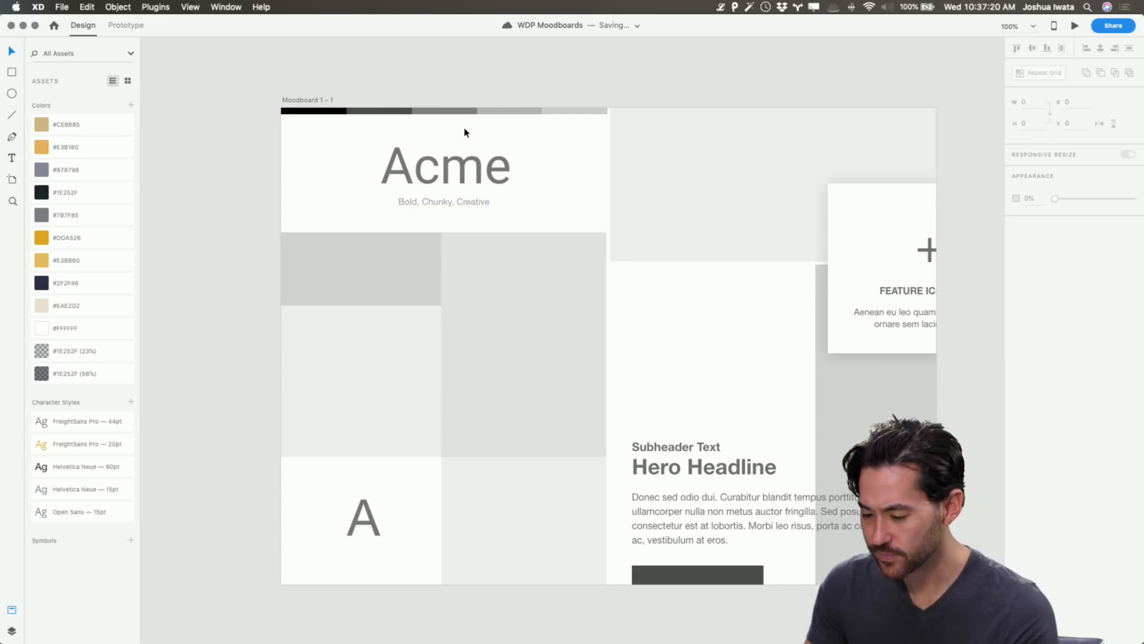
Replace the Acme wordmark with a pasted copy of the WDP logo.
scroll(471, 124, "right", 1)
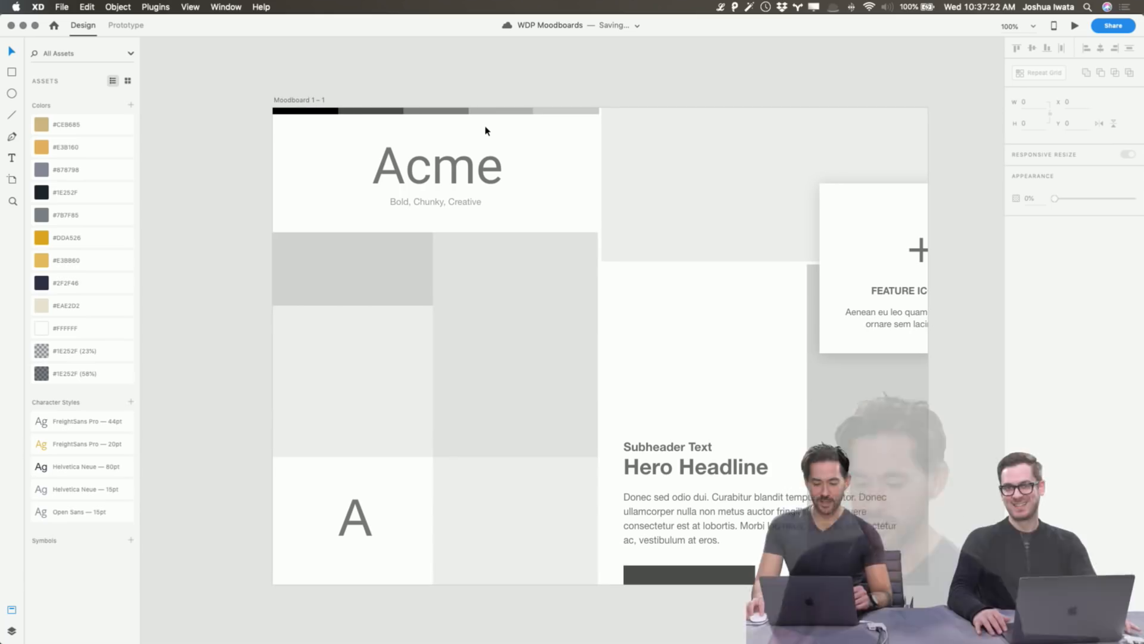
scroll(371, 180, "left", 10)
scroll(370, 180, "left", 8)
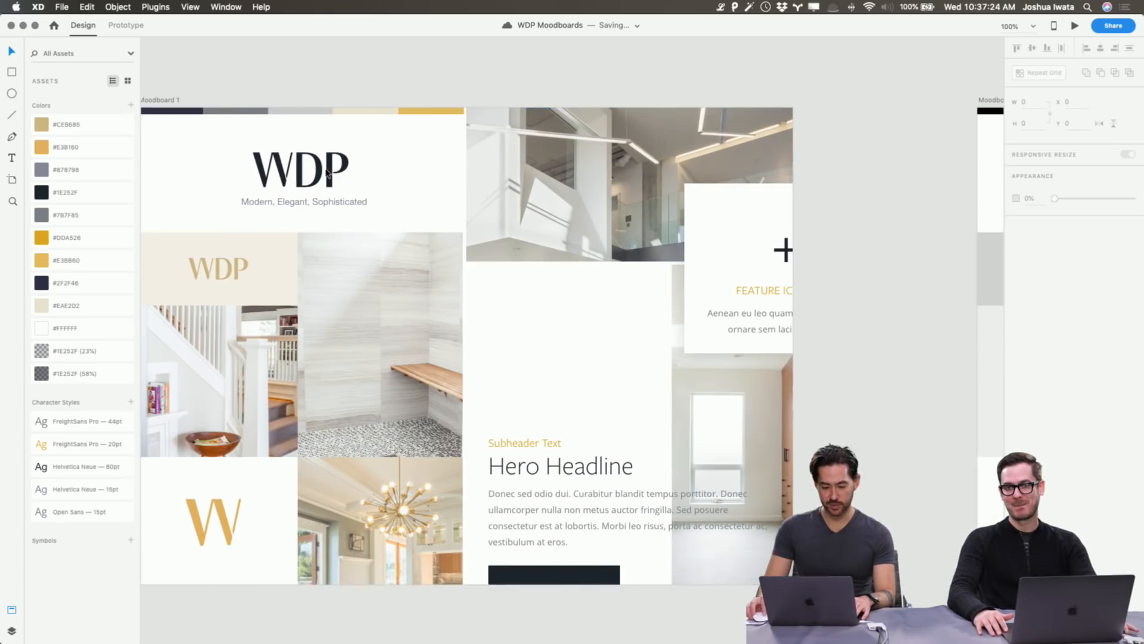
left_click(299, 170)
scroll(524, 169, "right", 1)
scroll(524, 169, "right", 8)
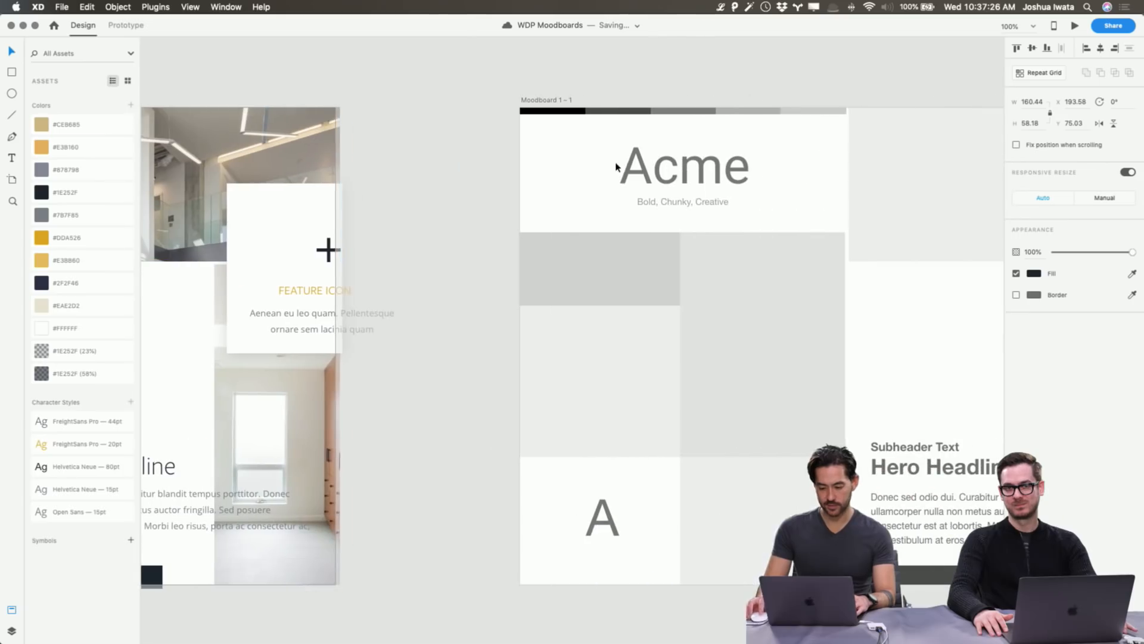
left_click(620, 163)
key("Delete")
key("cmd+v")
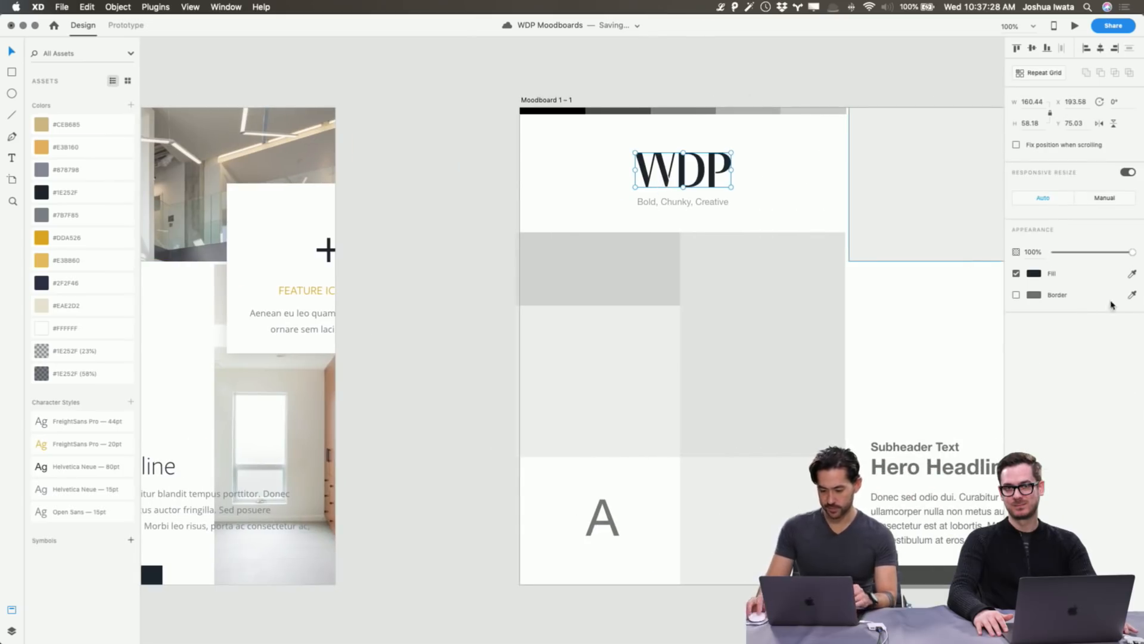
left_click(1035, 273)
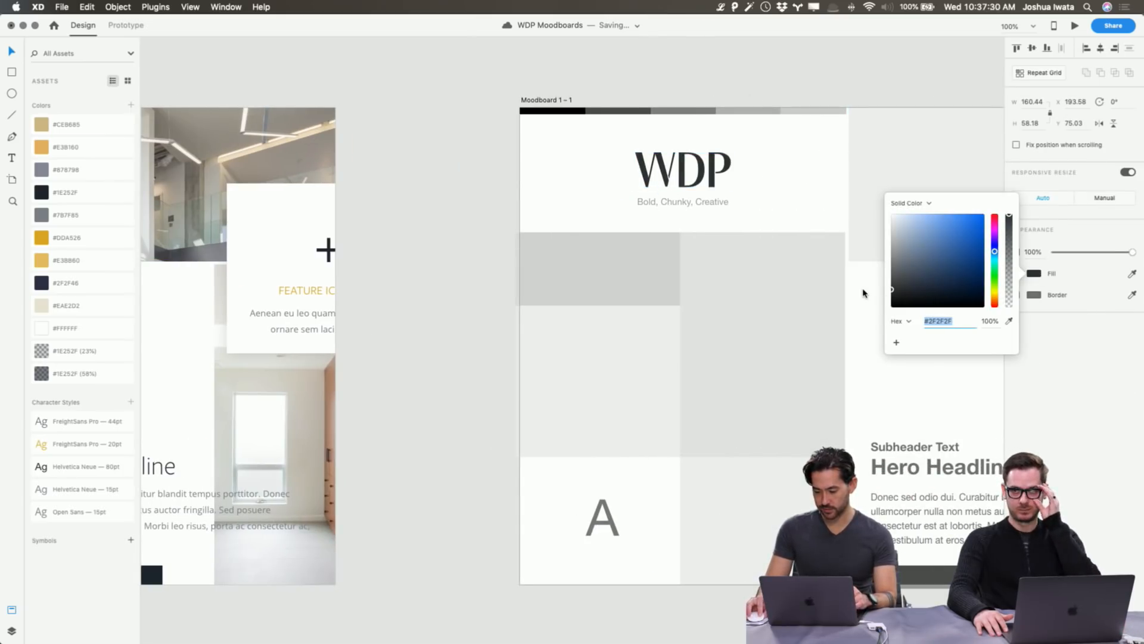
left_click(408, 185)
Turn the last colour-bar swatch bright red #F22A2A at 100% opacity.
scroll(409, 186, "right", 2)
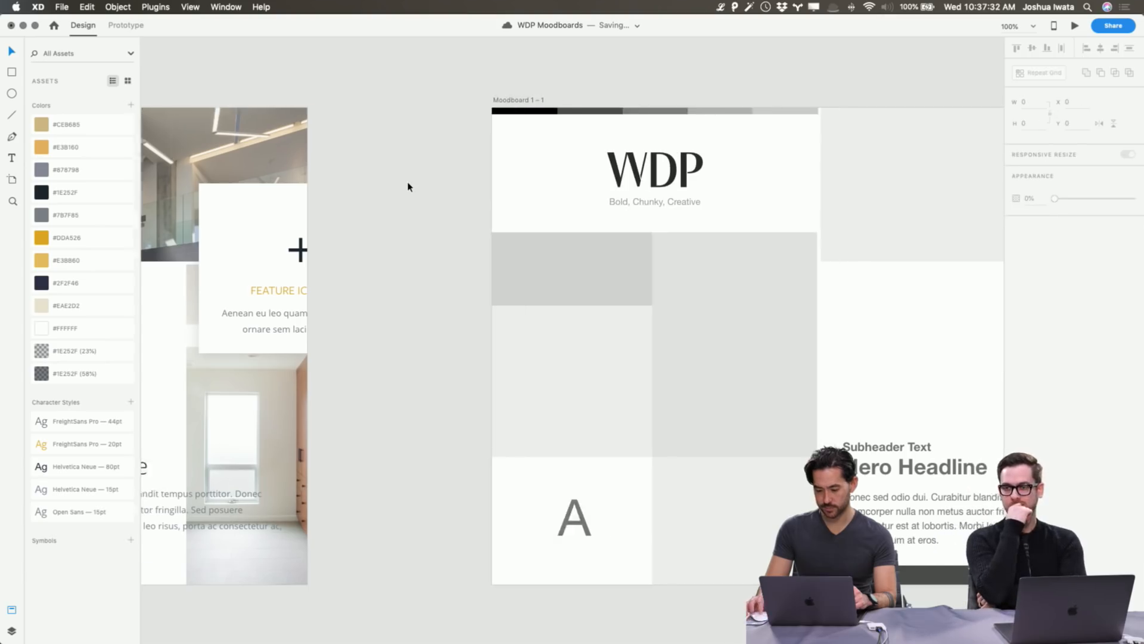
scroll(409, 186, "right", 8)
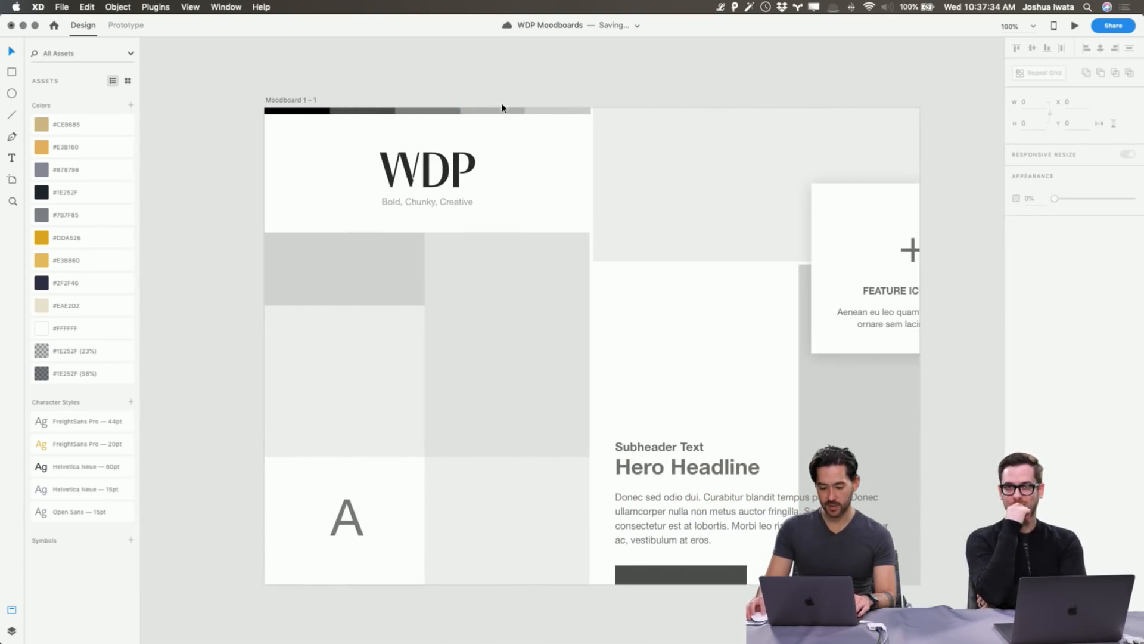
left_click(555, 111)
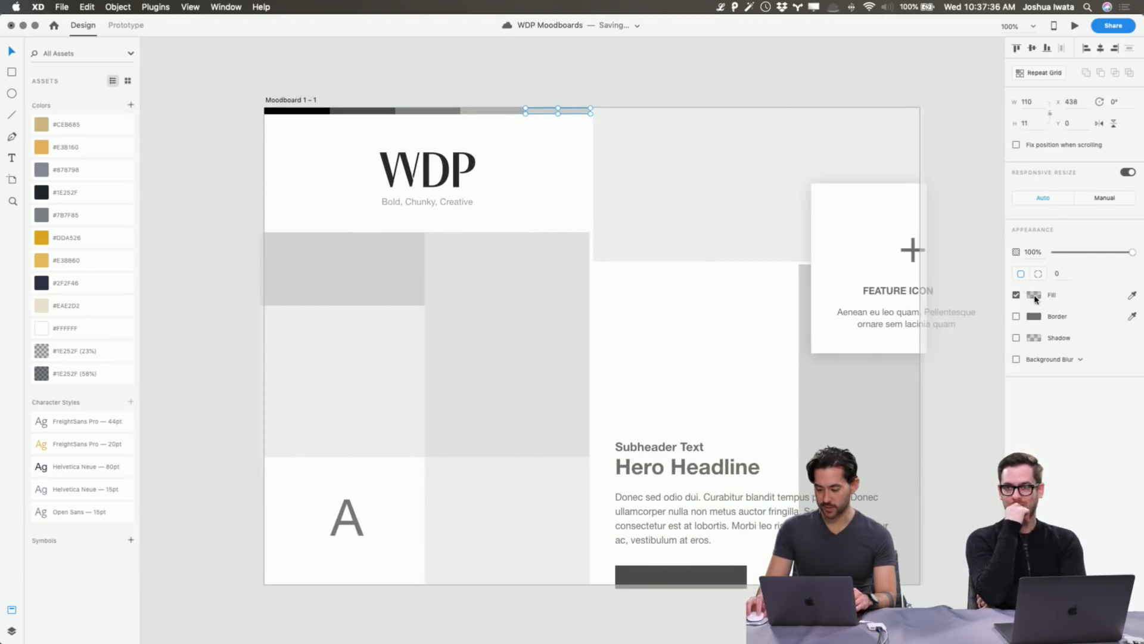
left_click(1035, 297)
left_click(975, 248)
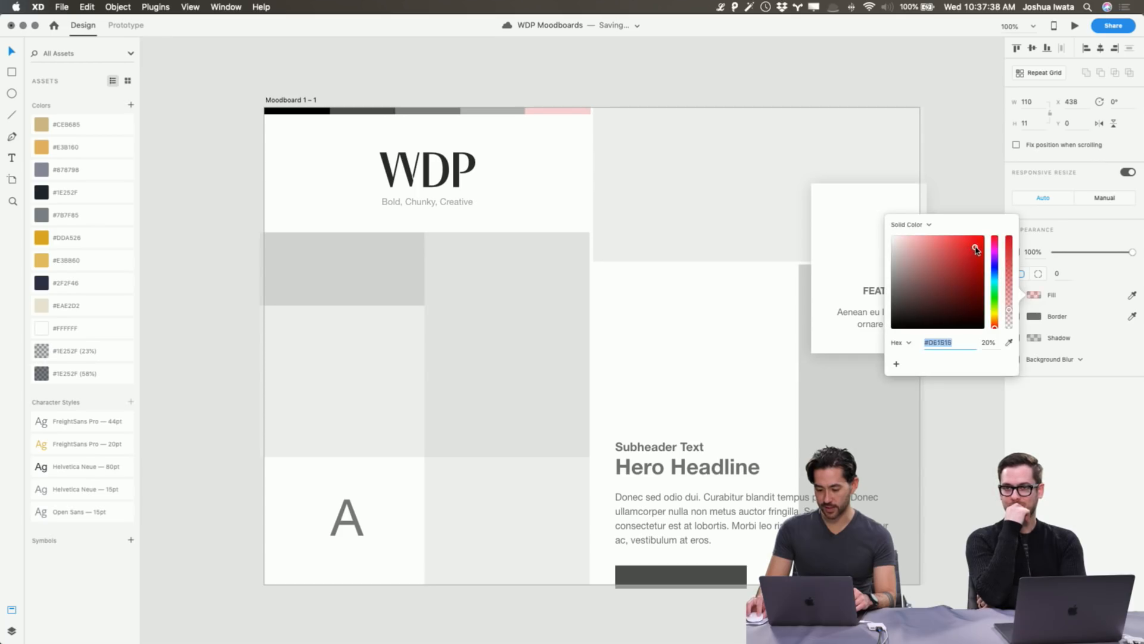
left_click_drag(1012, 293, 1012, 232)
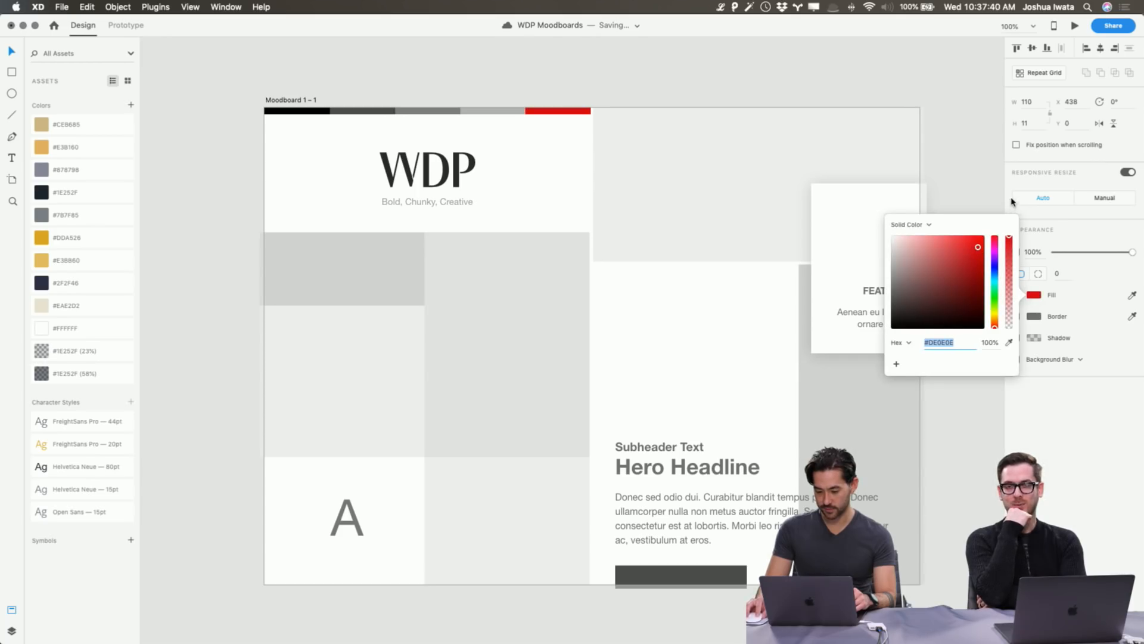
left_click(968, 241)
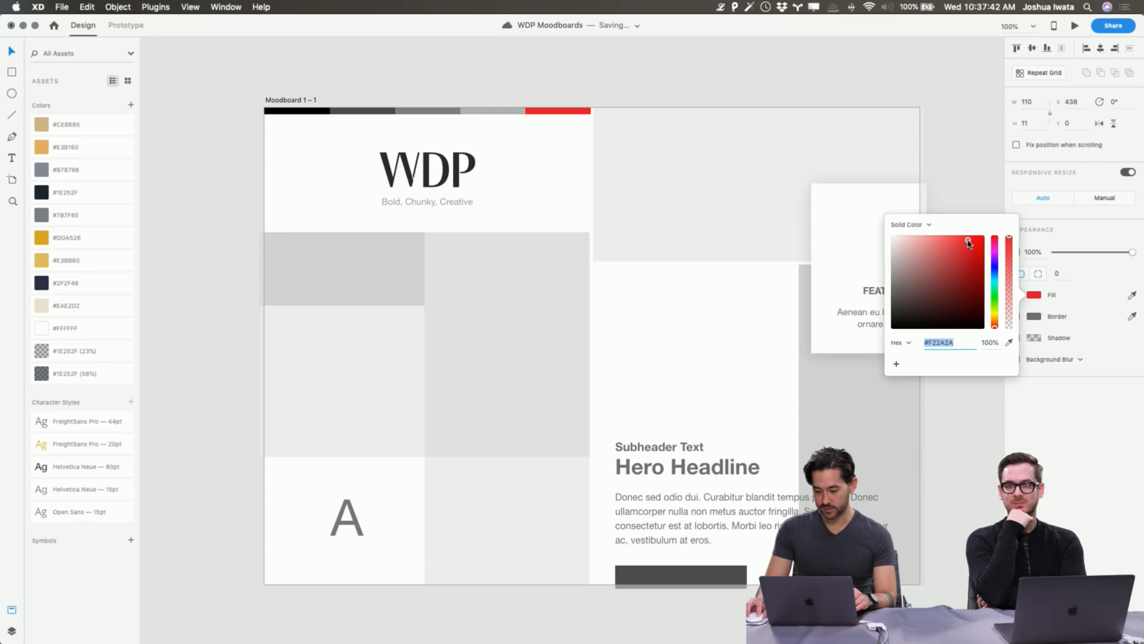
left_click(961, 154)
key("super+Tab")
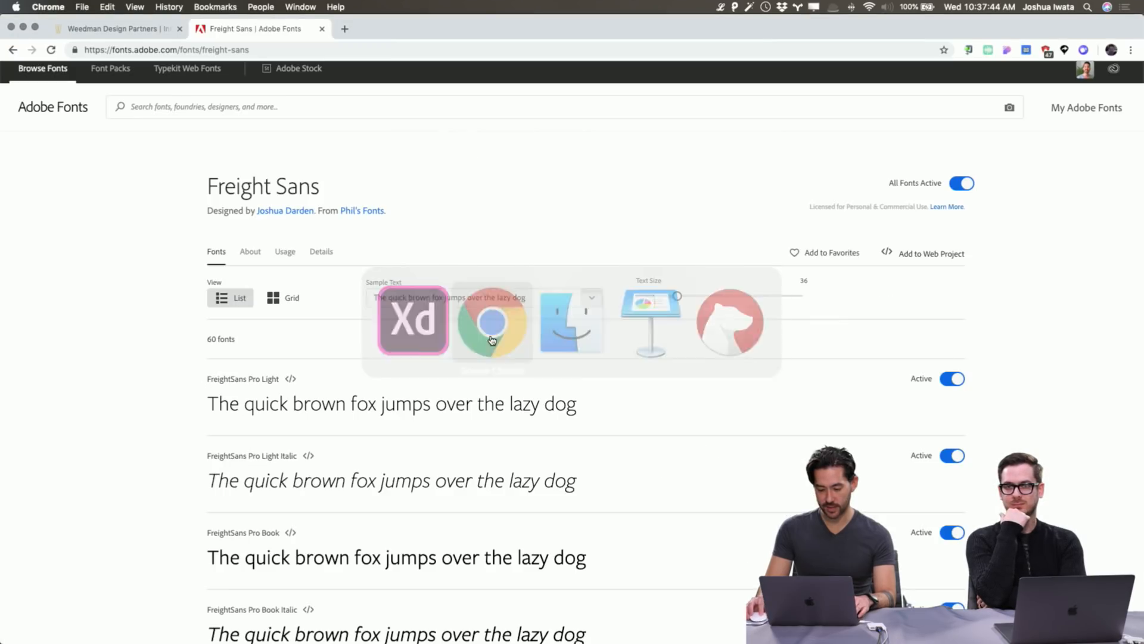
key("super+t")
type("design")
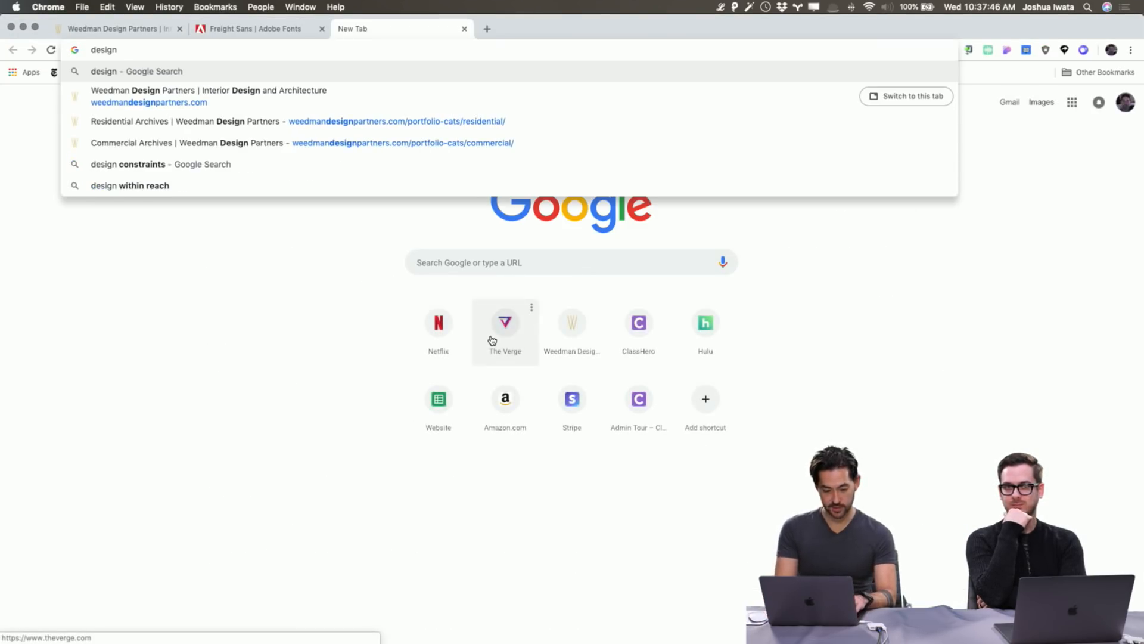
type(" within")
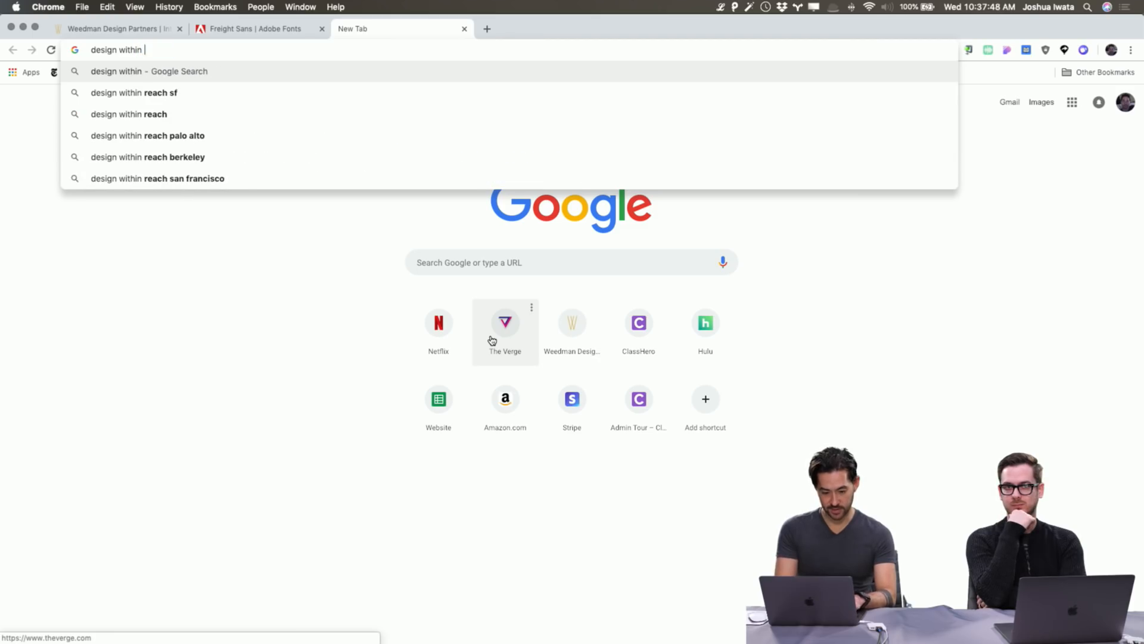
type(" reach")
key("Return")
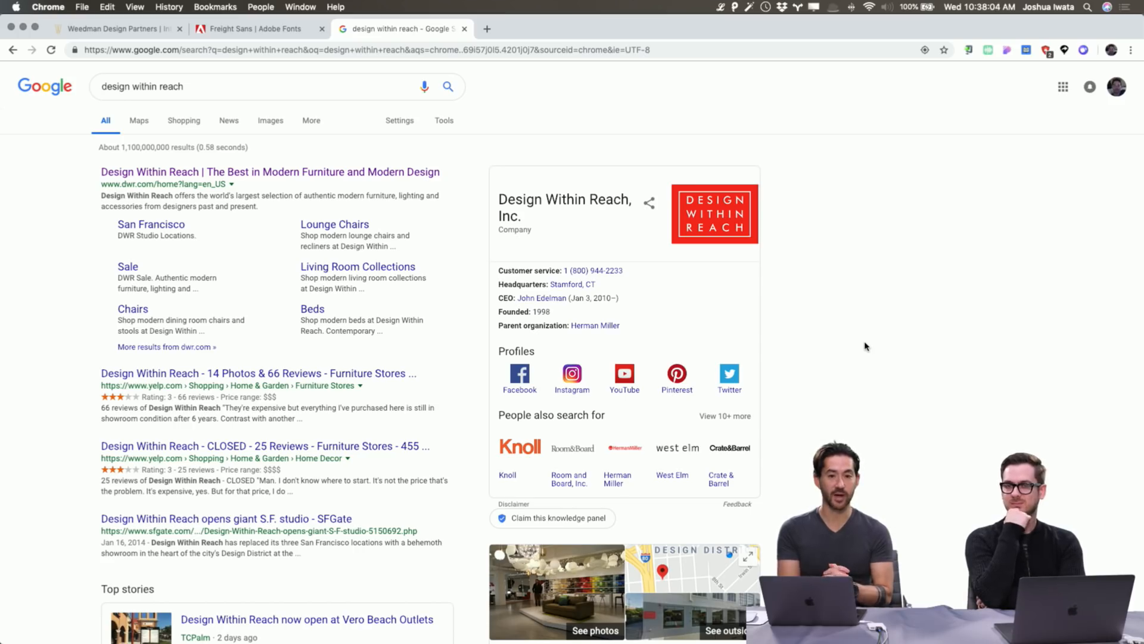
key("super+w")
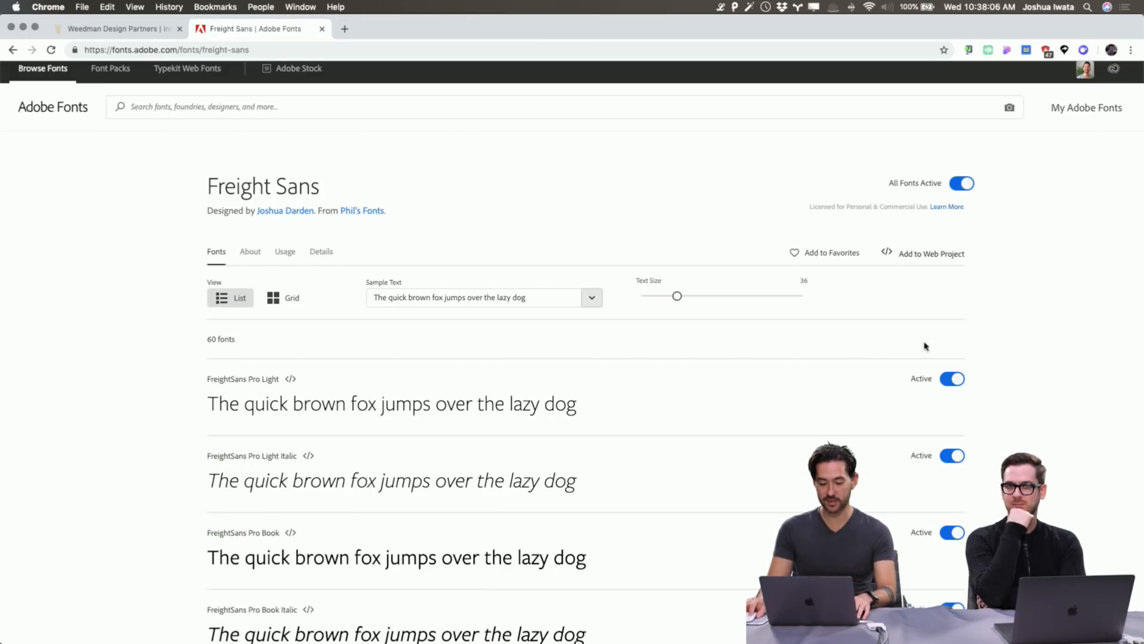
Switch from Chrome back to Adobe XD with Cmd+Tab.
key("super+Tab")
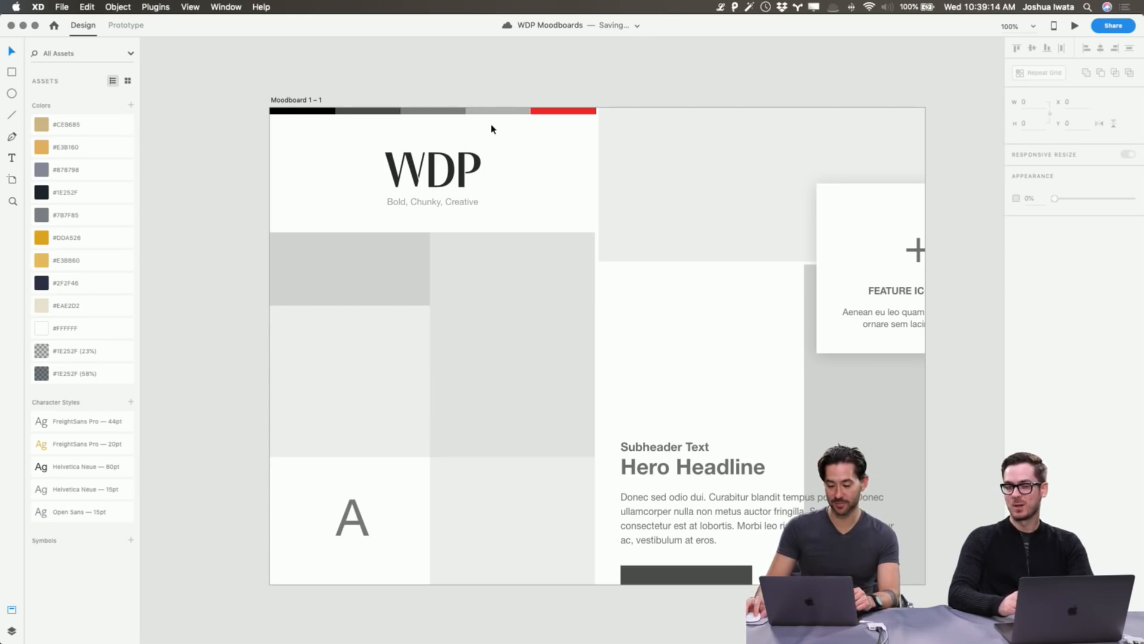
Make the fourth and third colour-bar swatches opaque pale grey and #B4B4B4.
left_click(498, 111)
left_click(1034, 294)
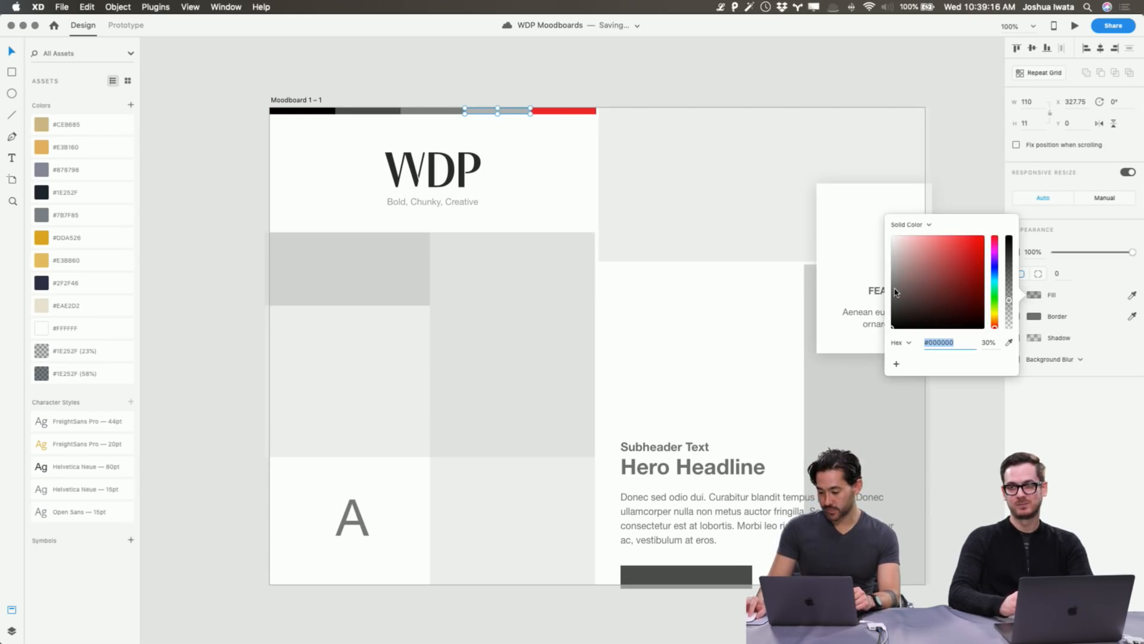
left_click_drag(901, 284, 884, 274)
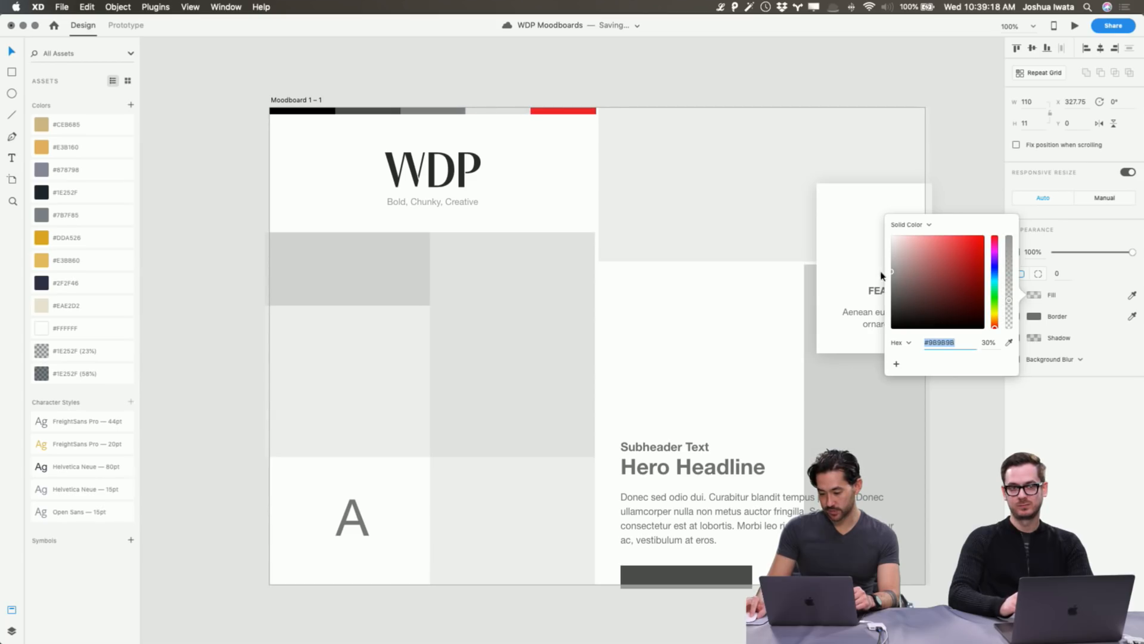
left_click_drag(1009, 299, 1009, 236)
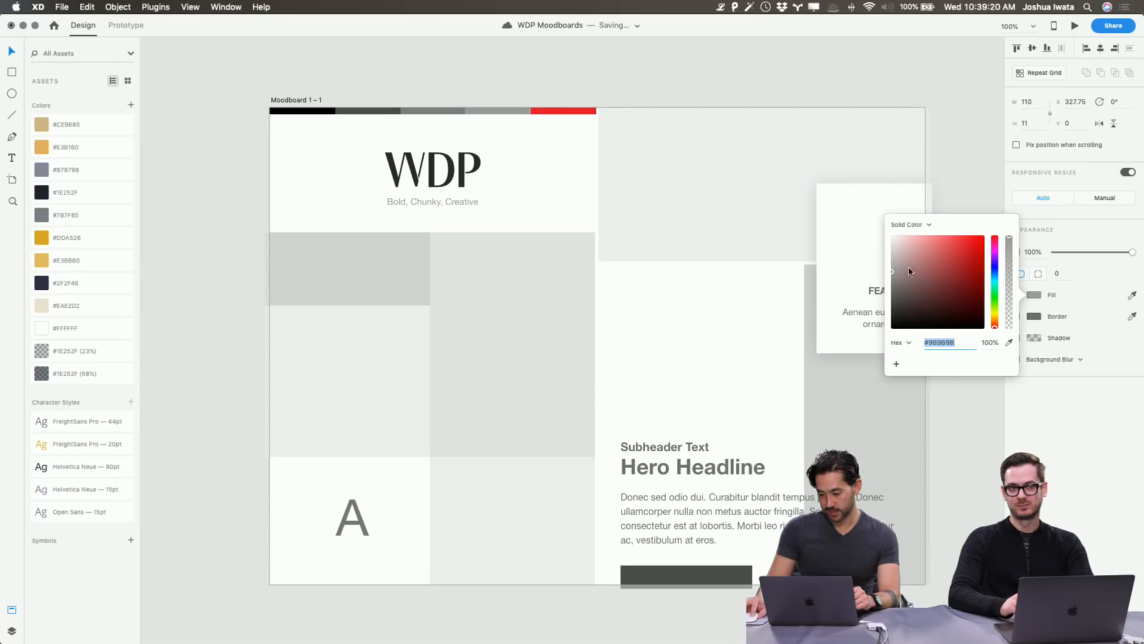
left_click_drag(910, 272, 873, 250)
left_click(554, 91)
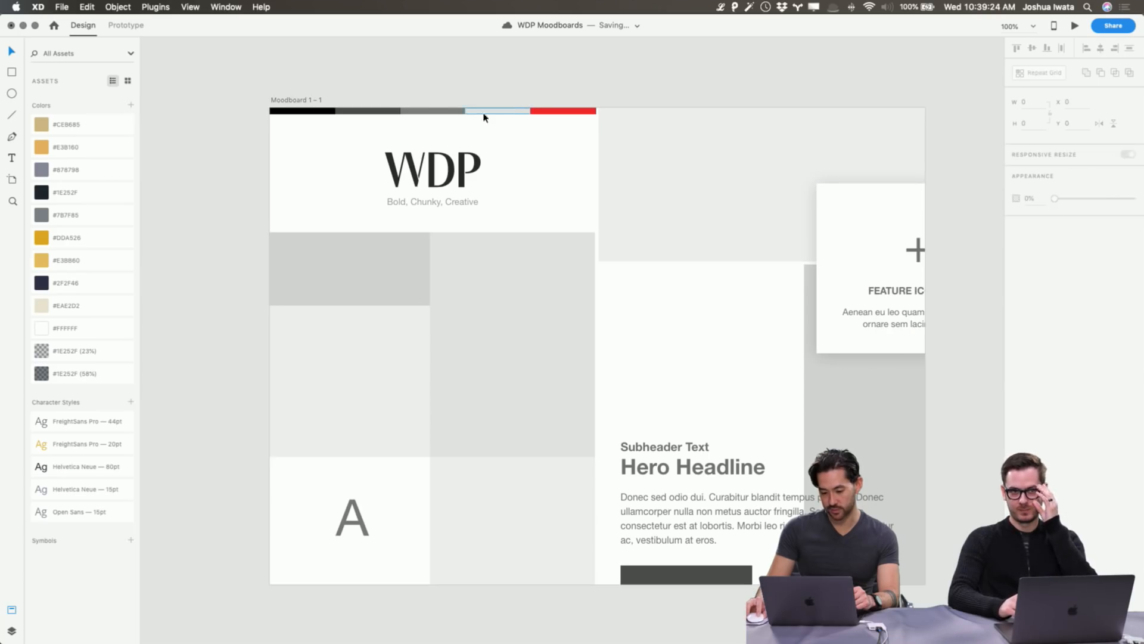
left_click(462, 111)
left_click(1035, 294)
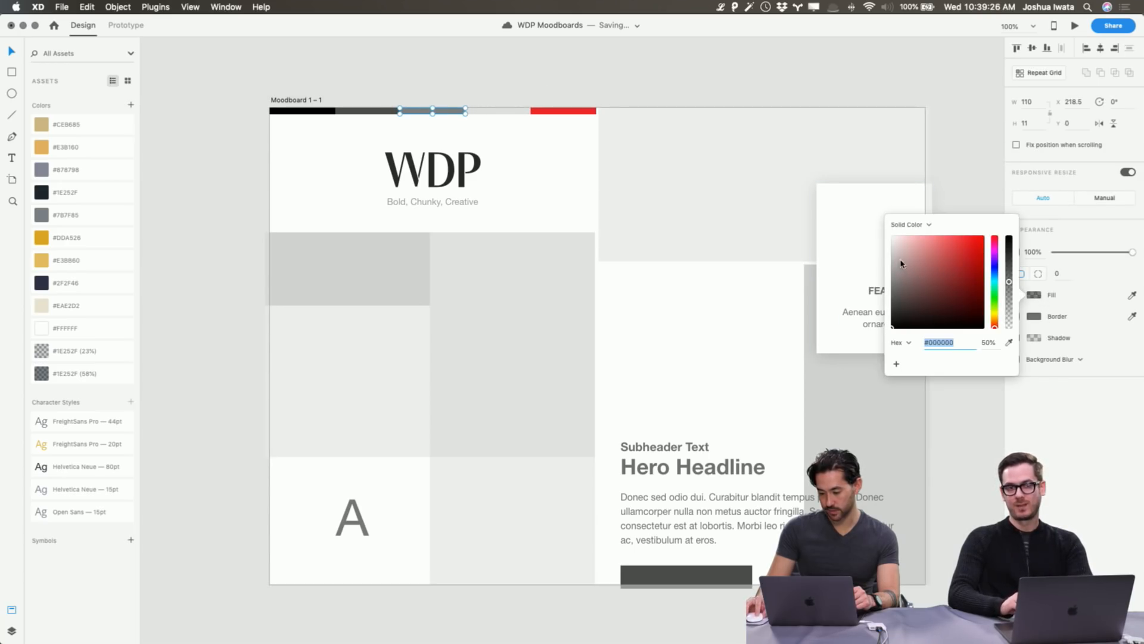
mouse_move(901, 260)
left_mouse_down()
mouse_move(882, 262)
mouse_move(879, 275)
left_mouse_up()
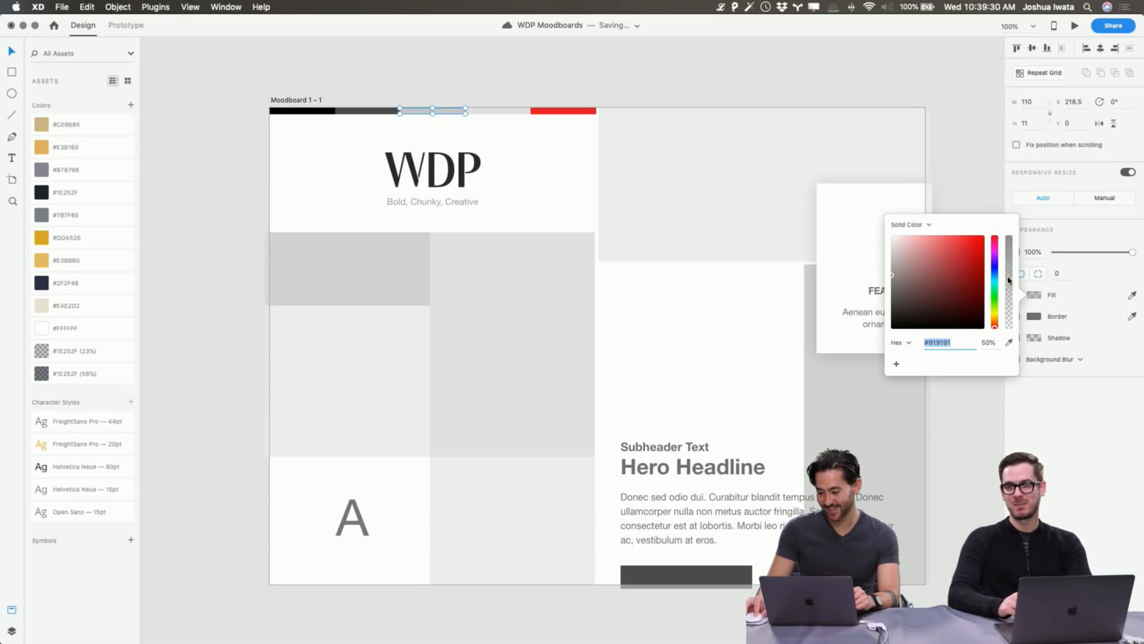
left_click_drag(1009, 280, 1011, 204)
left_click_drag(889, 266, 873, 266)
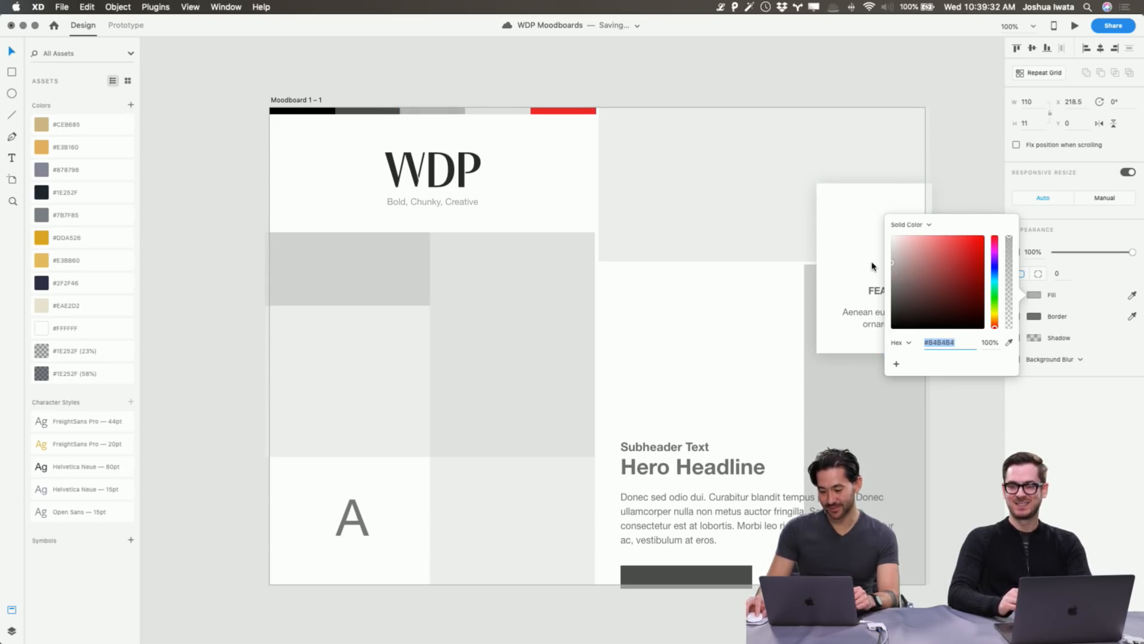
Try other hues on the red block but keep it red.
left_click(563, 111)
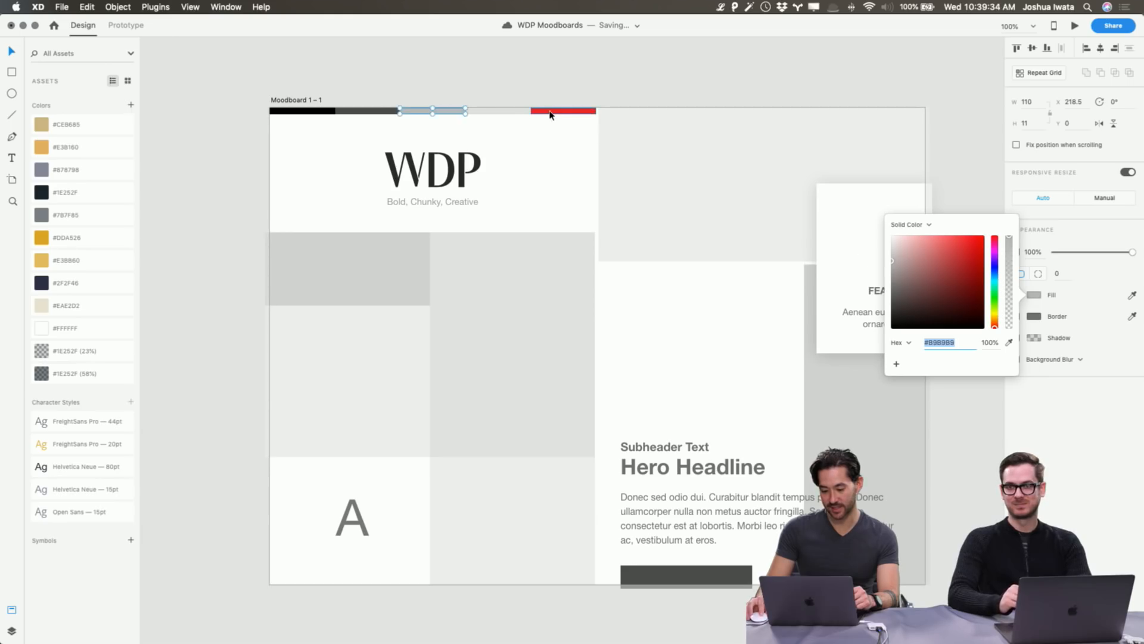
left_click(1031, 295)
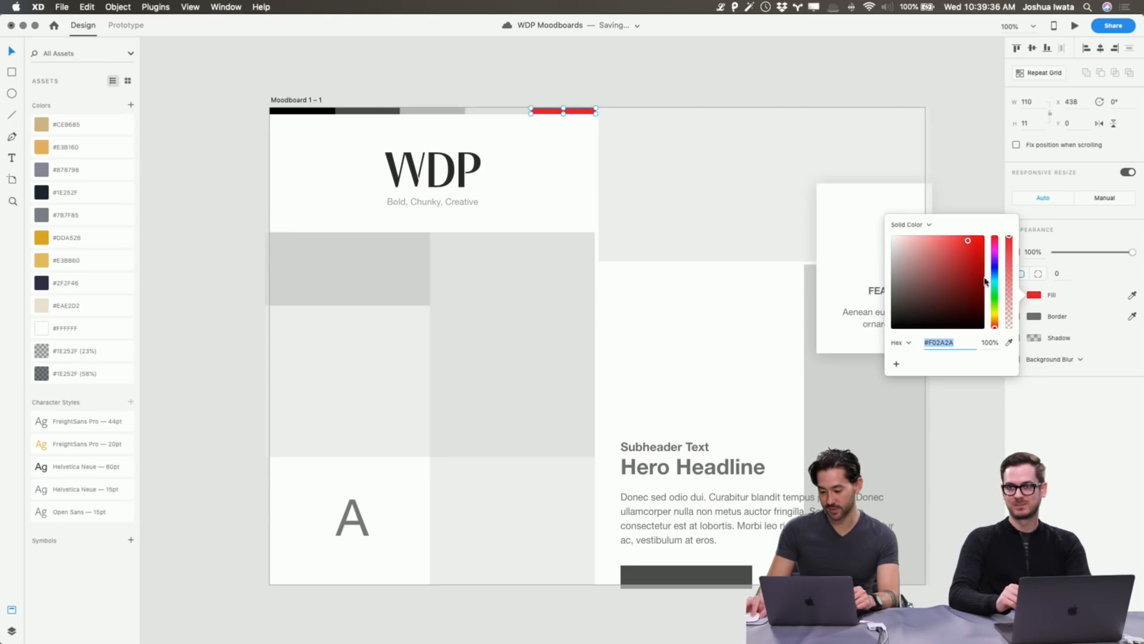
mouse_move(994, 325)
left_mouse_down()
mouse_move(994, 241)
mouse_move(995, 329)
left_mouse_up()
left_click(760, 57)
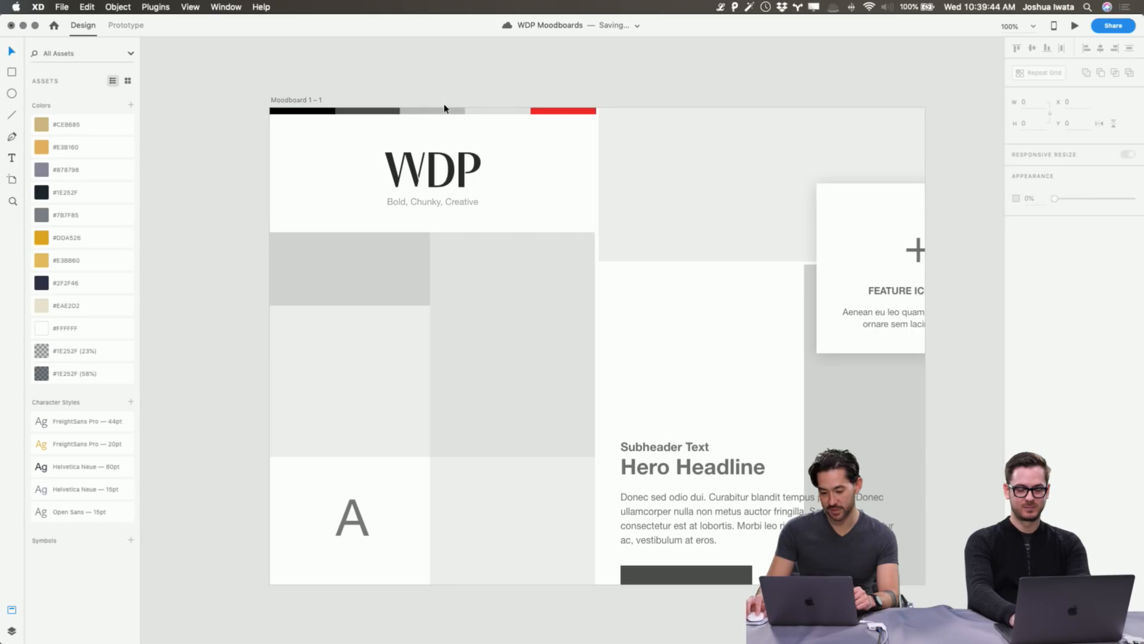
Set the second colour-bar block to dark grey #464646.
left_click(378, 111)
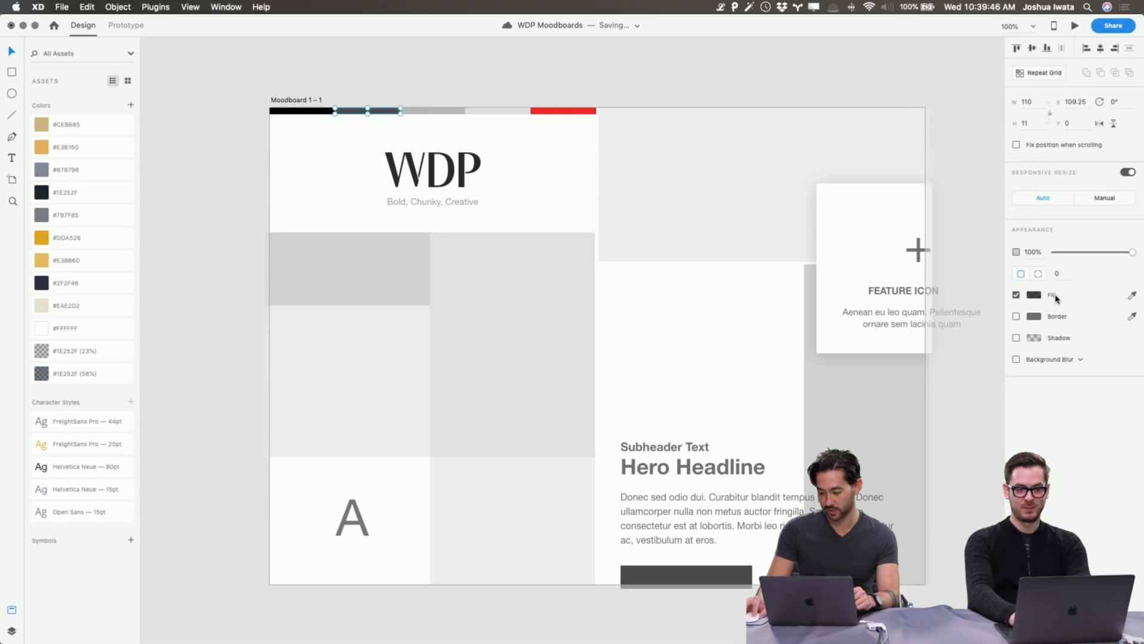
left_click(1040, 295)
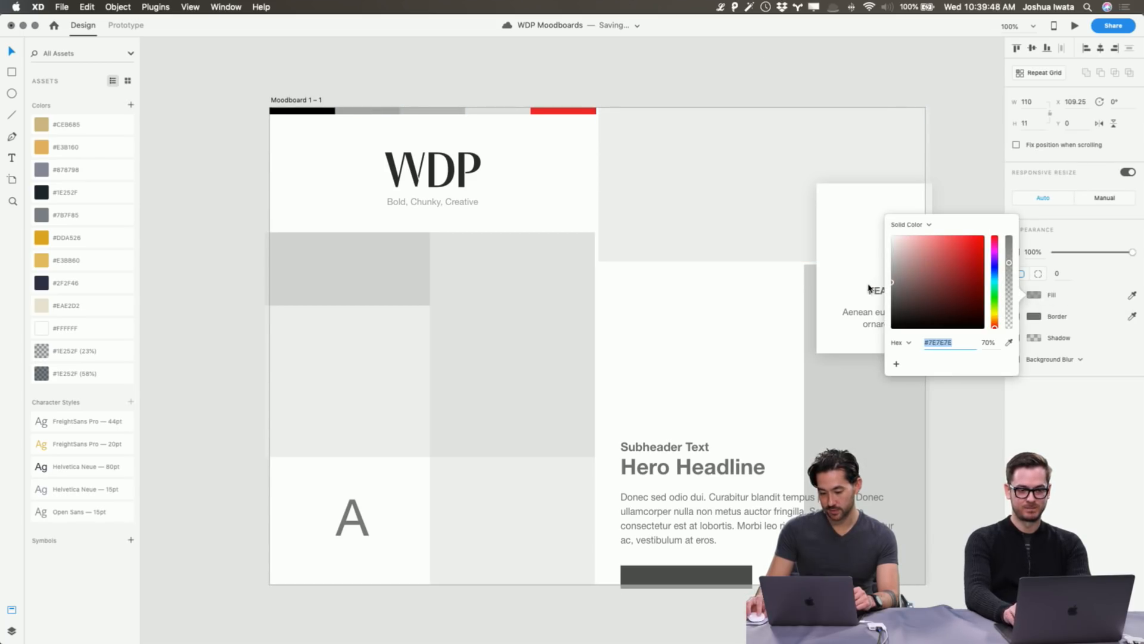
type("505050")
key("Return")
type("464646")
key("Return")
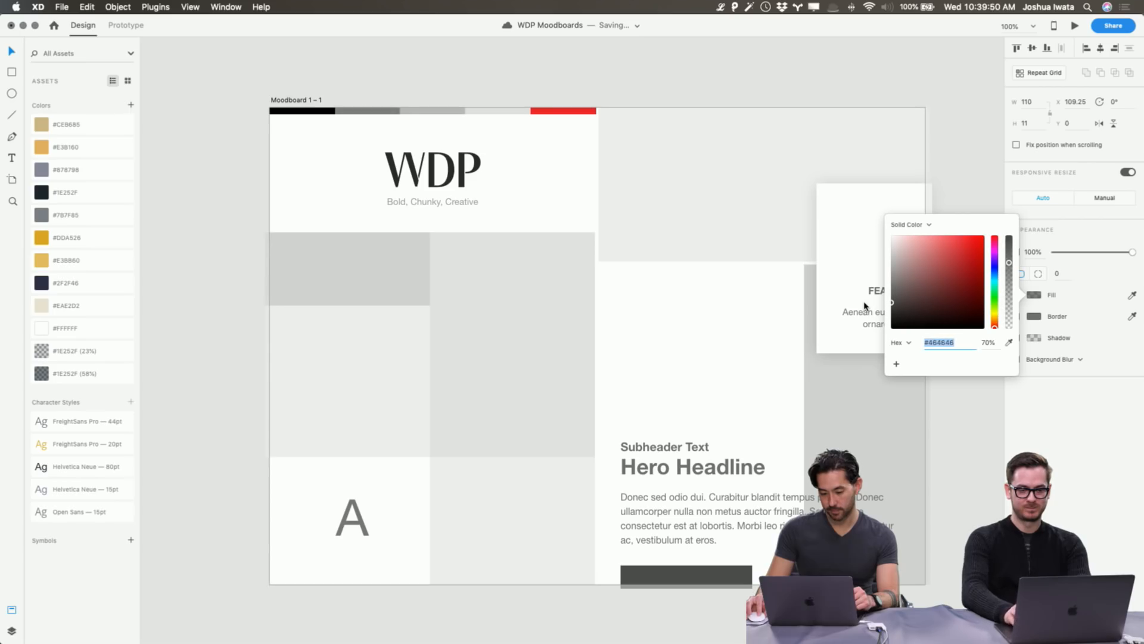
left_click(512, 64)
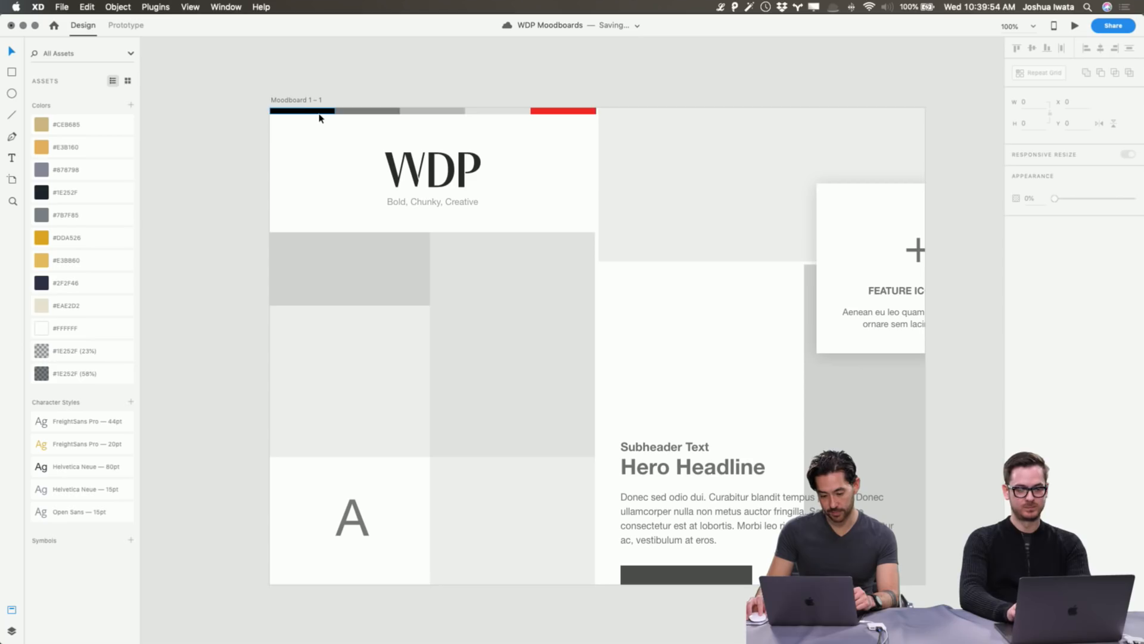
Give the first colour-bar block a near-black #111111 fill.
left_click(320, 110)
left_click(1034, 294)
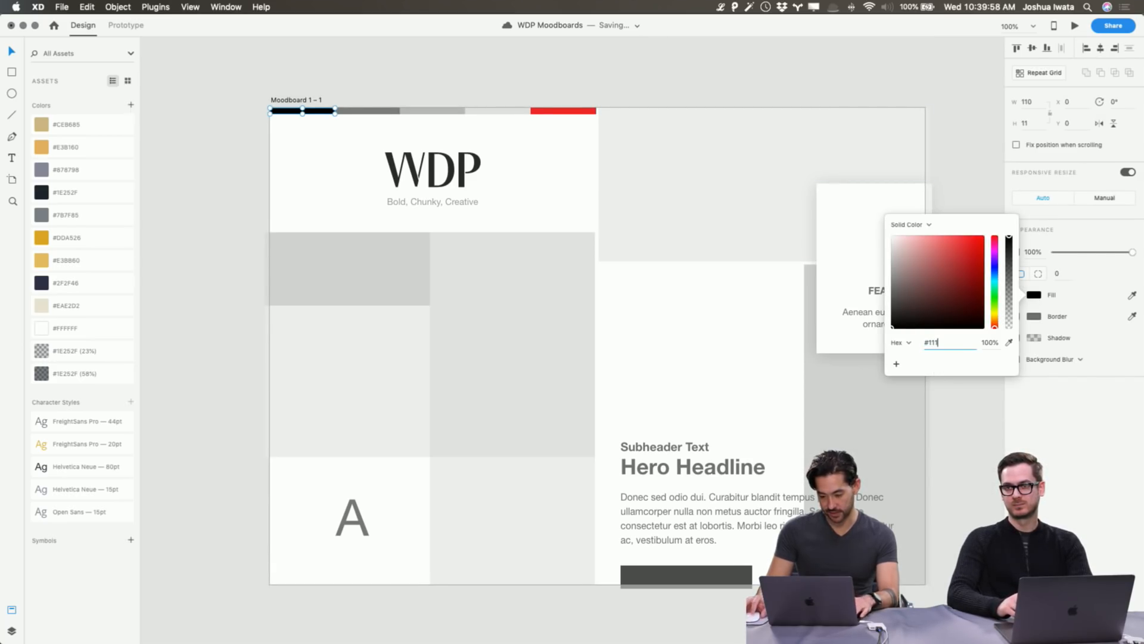
key("Return")
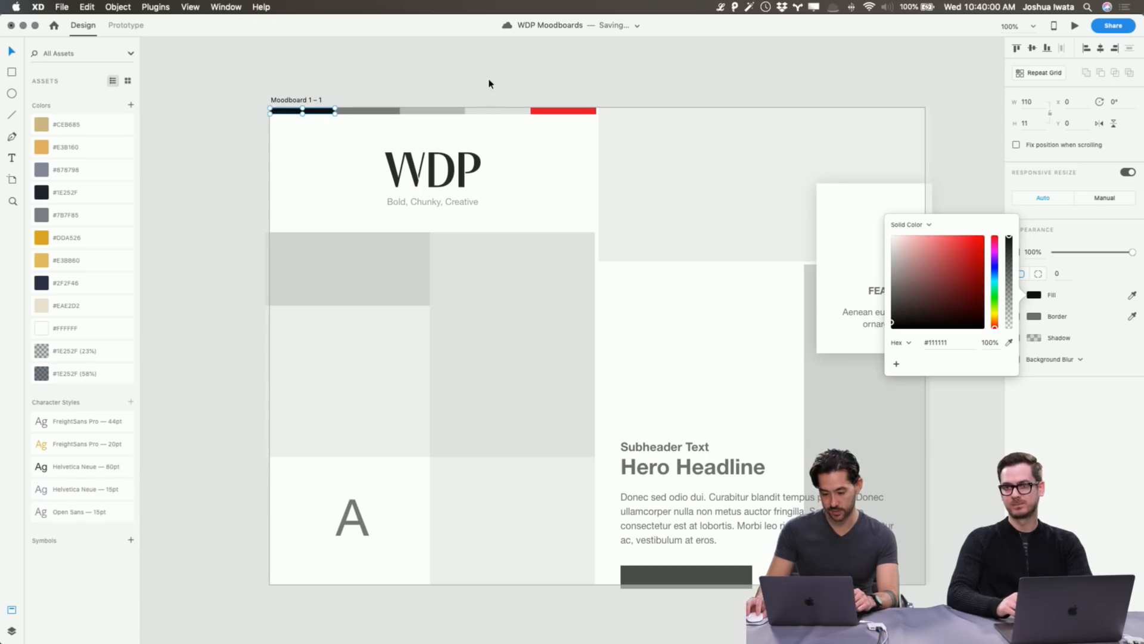
scroll(489, 84, "down", 1)
left_click(933, 343)
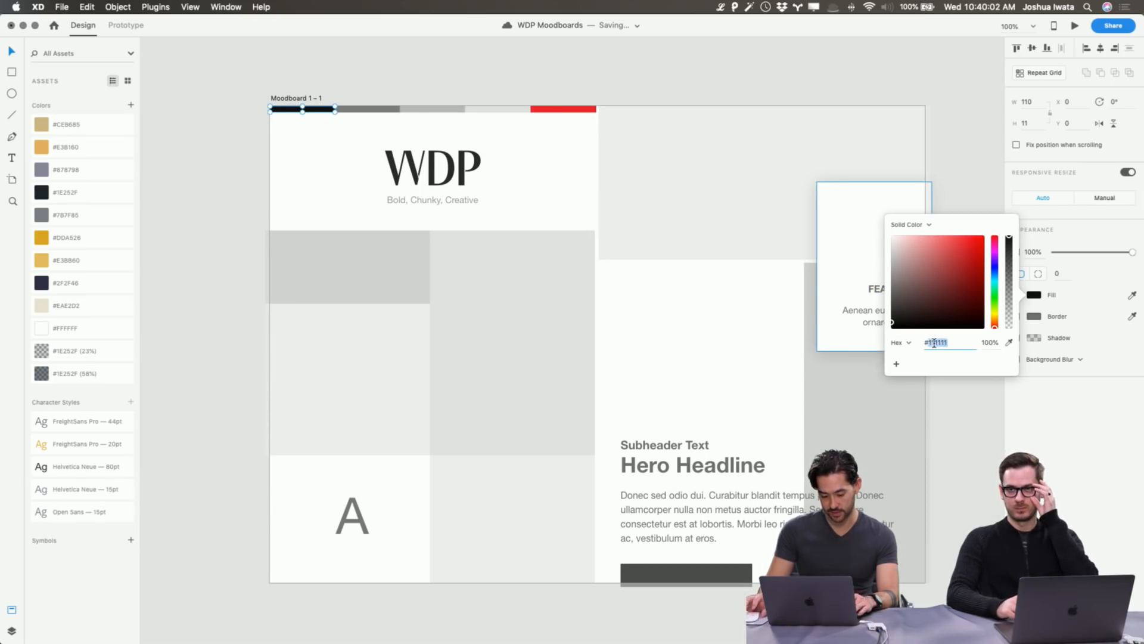
left_click(183, 115)
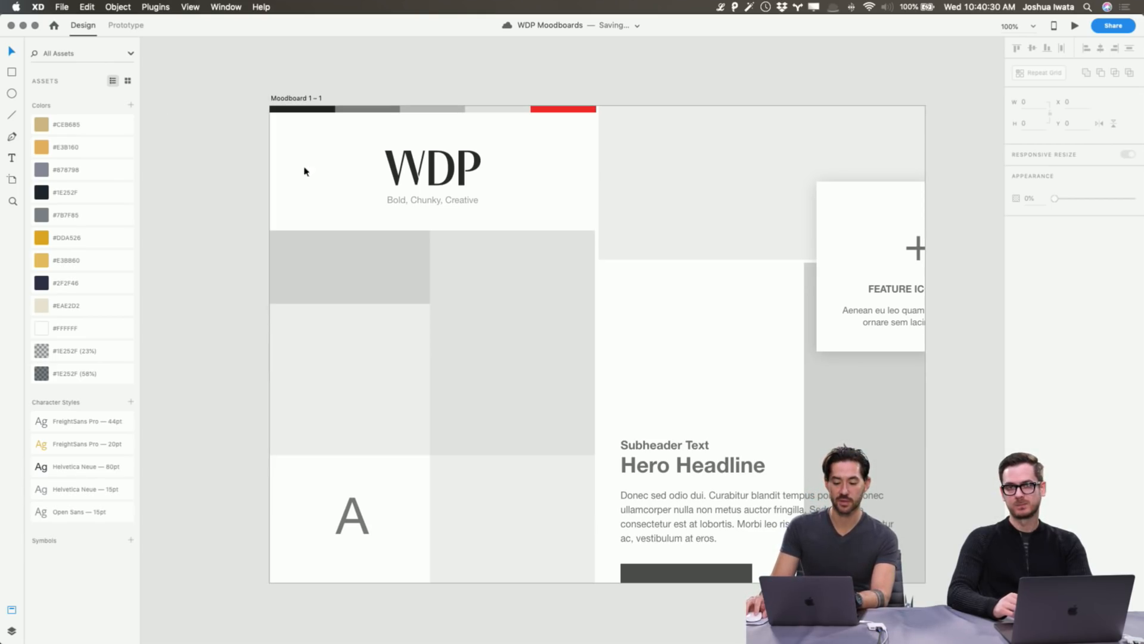
Colour the WDP logo black (#222222) by sampling the black bar with the Fill eyedropper.
left_click(396, 171)
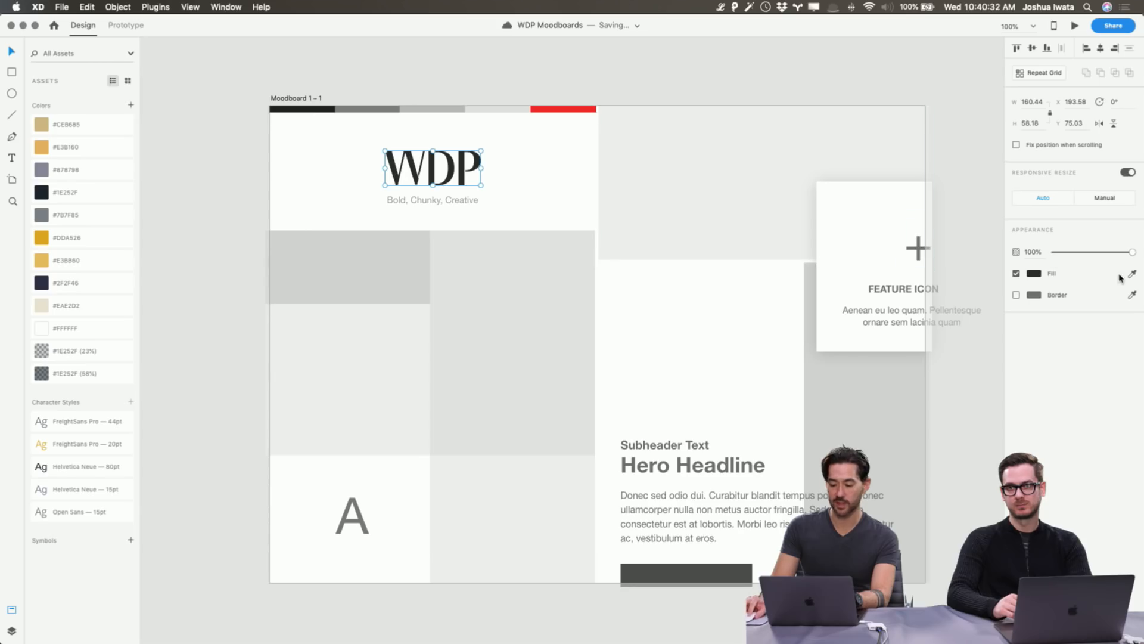
left_click(1035, 274)
double_click(940, 322)
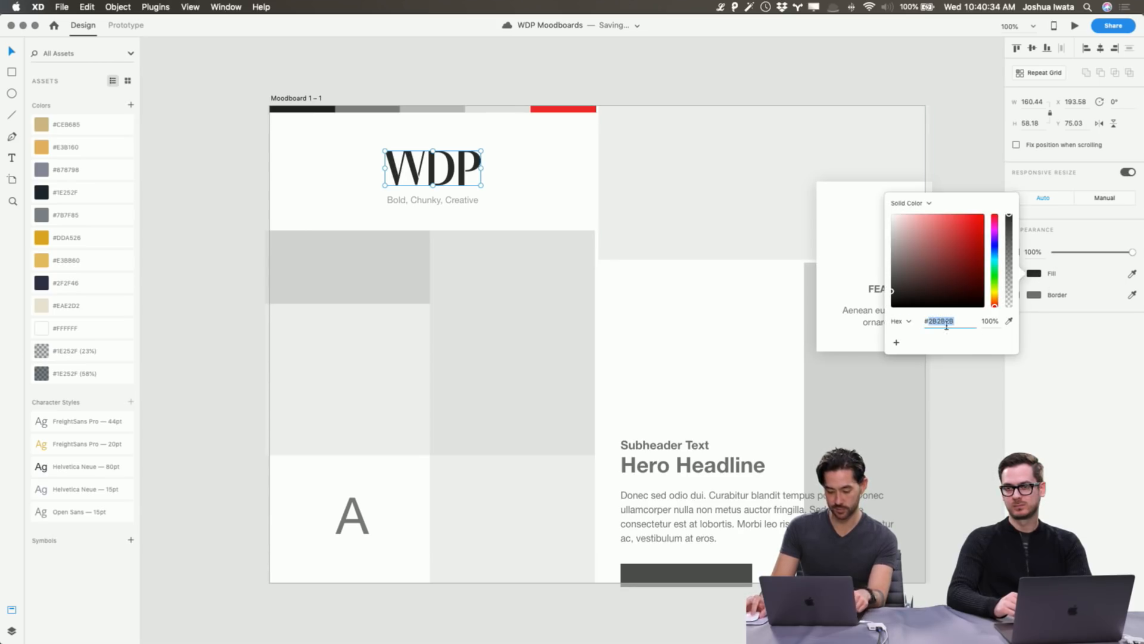
left_click(1009, 322)
left_click(328, 111)
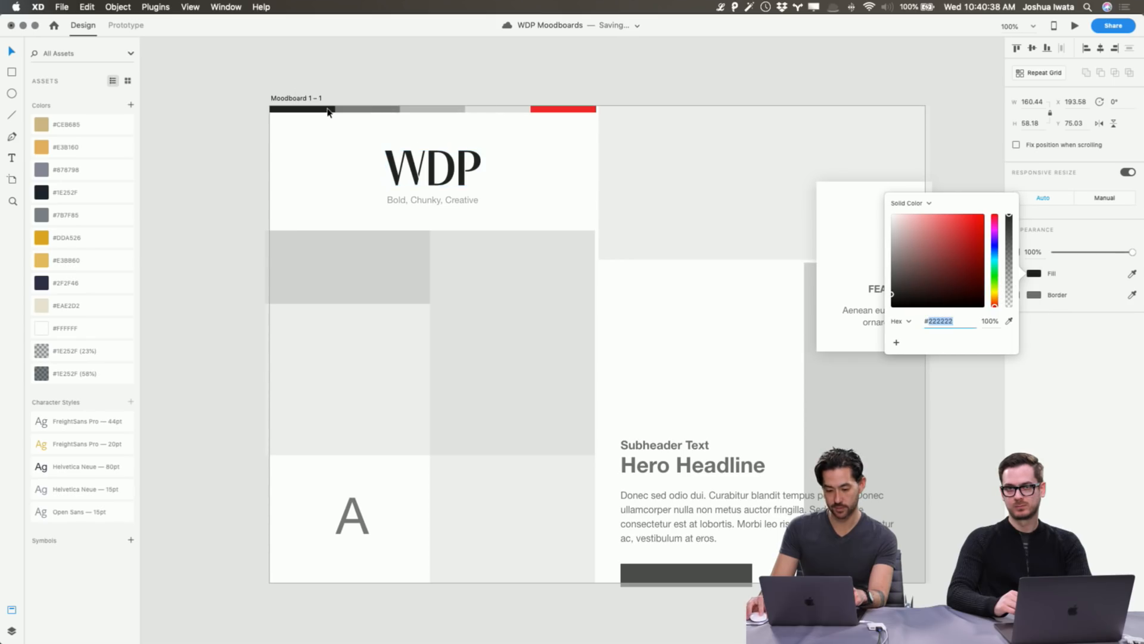
left_click(381, 84)
Apply the Open Sans 15pt character style to Moodboard 1's 'Modern, Elegant, Sophisticated' tagline.
scroll(648, 372, "left", 5)
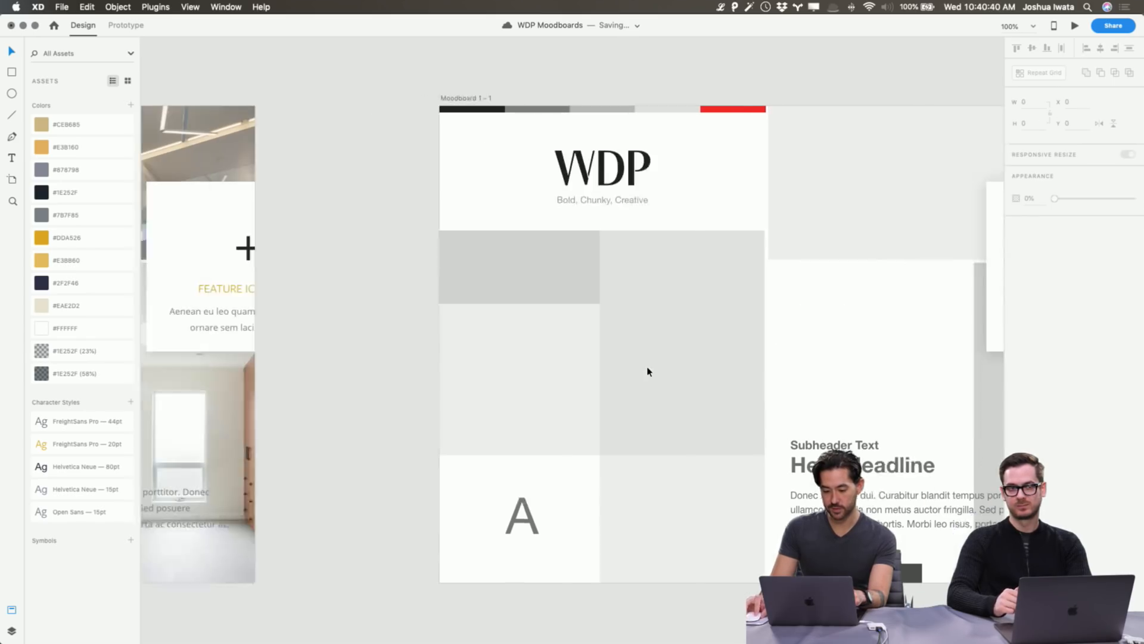
scroll(648, 371, "left", 15)
scroll(647, 371, "right", 20)
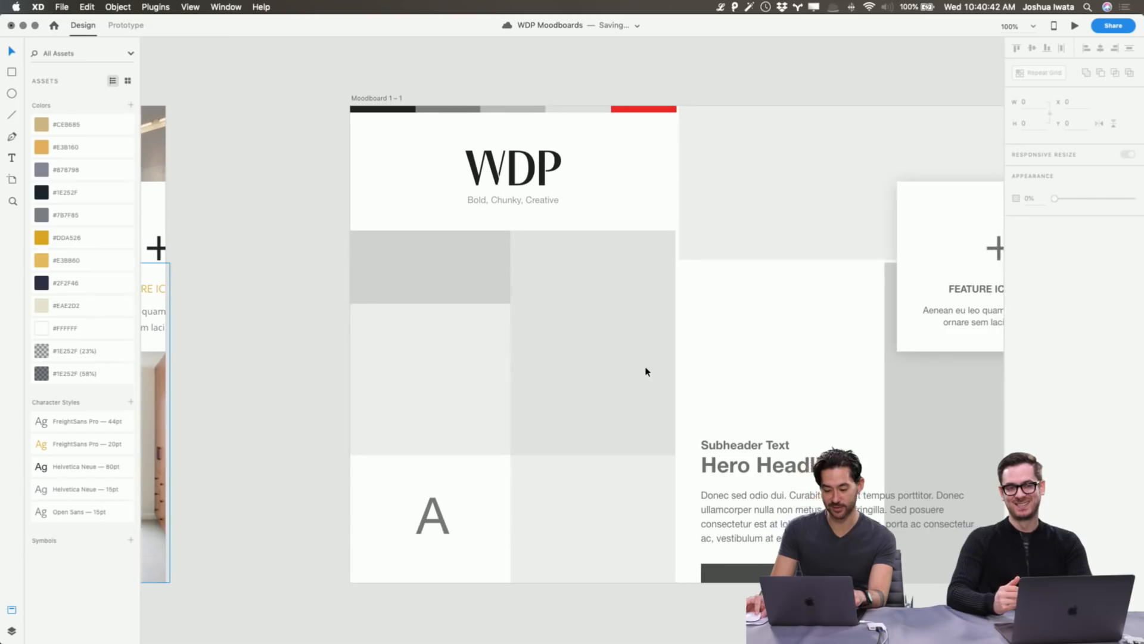
scroll(645, 371, "left", 18)
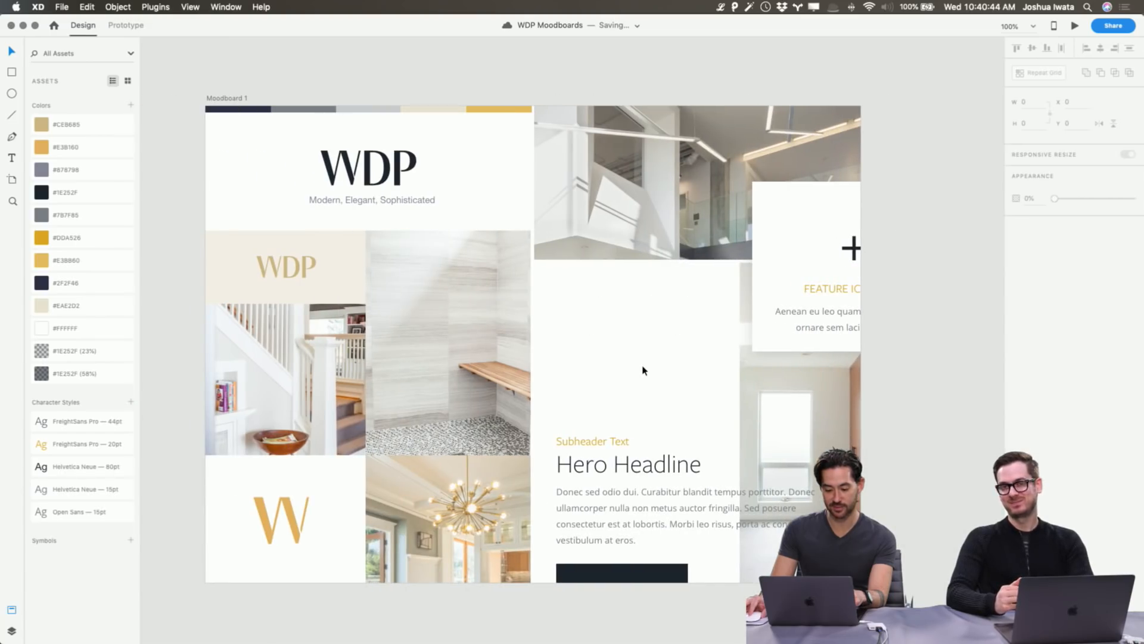
left_click(405, 204)
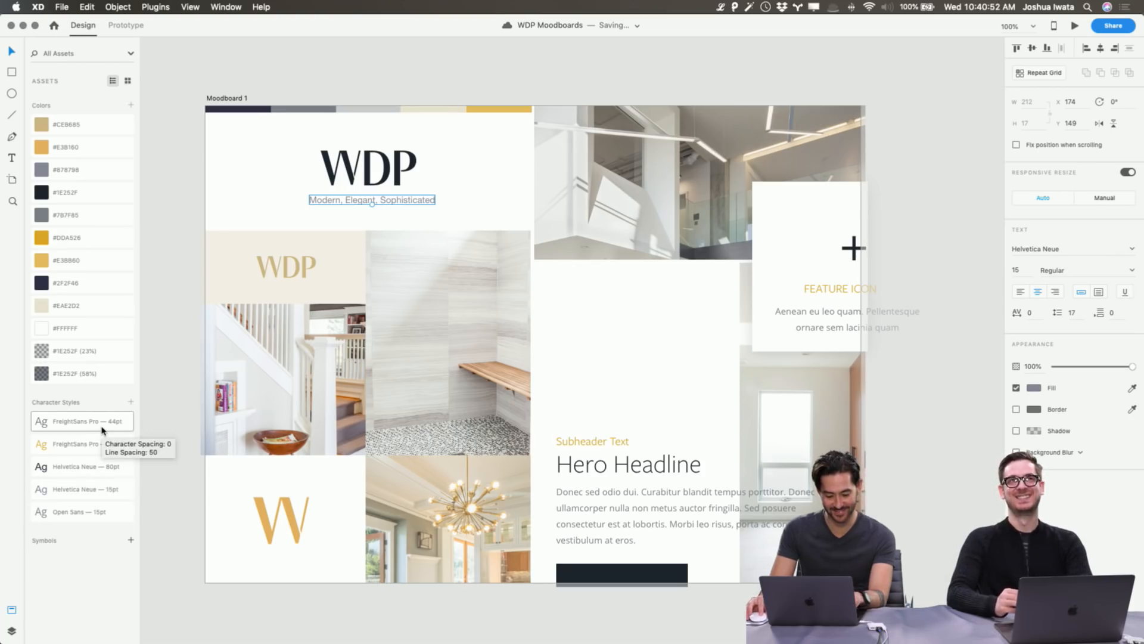
left_click(98, 512)
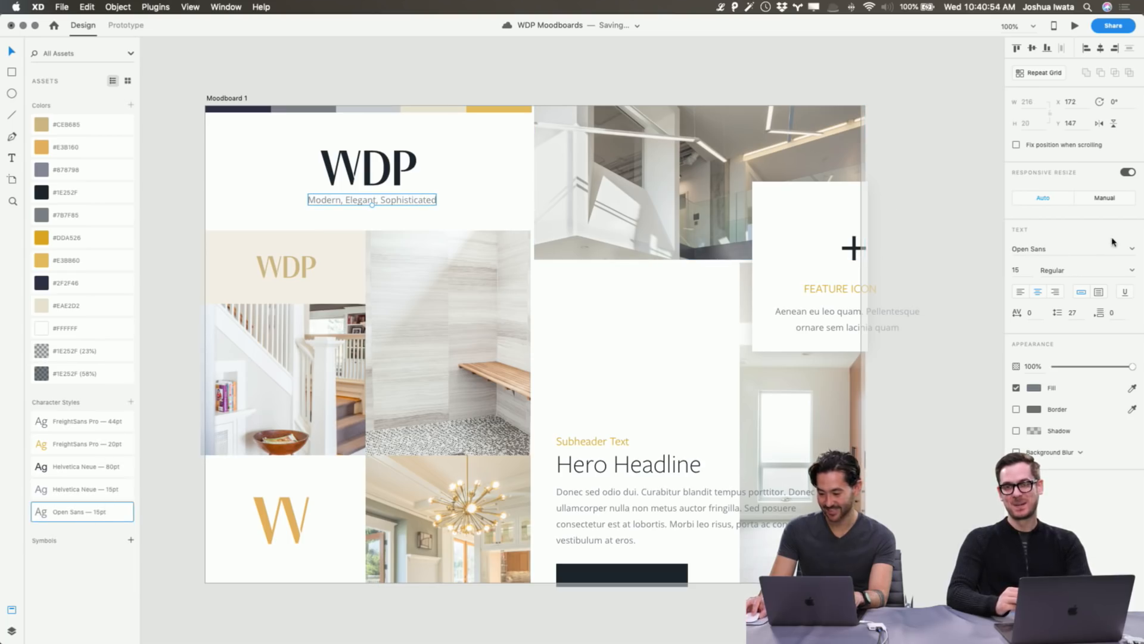
left_click(924, 163)
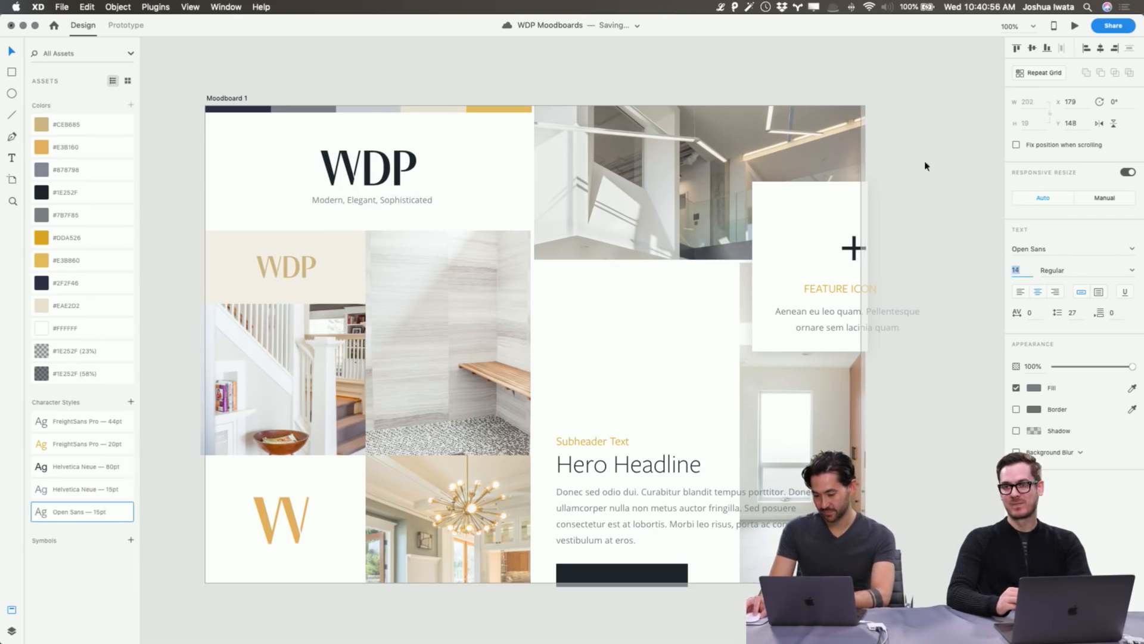
scroll(928, 137, "right", 10)
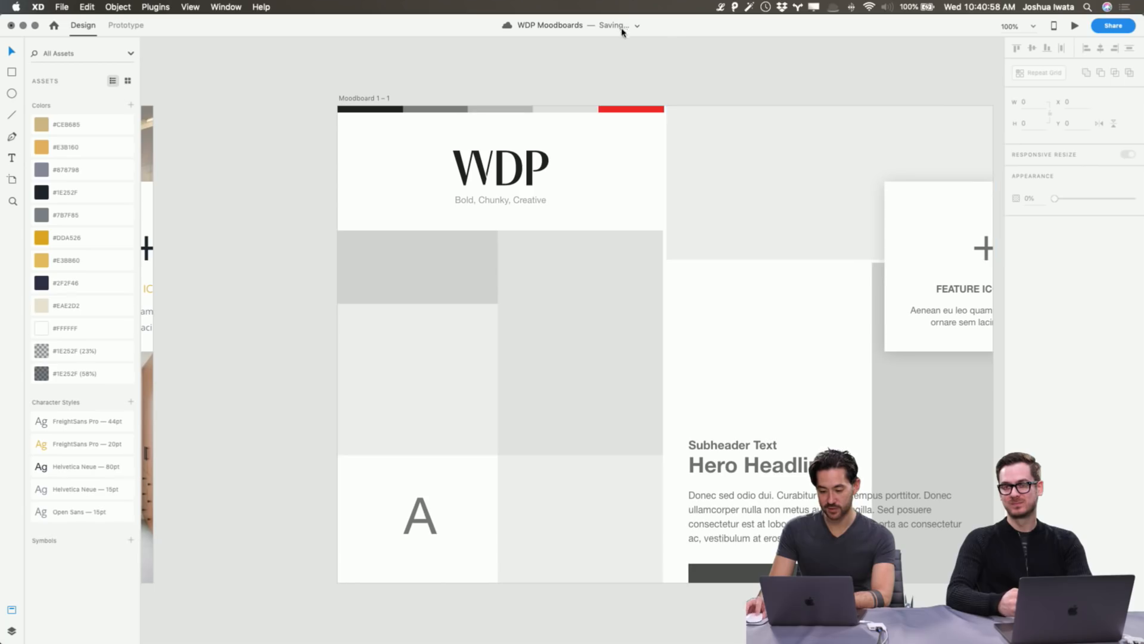
scroll(473, 69, "right", 4)
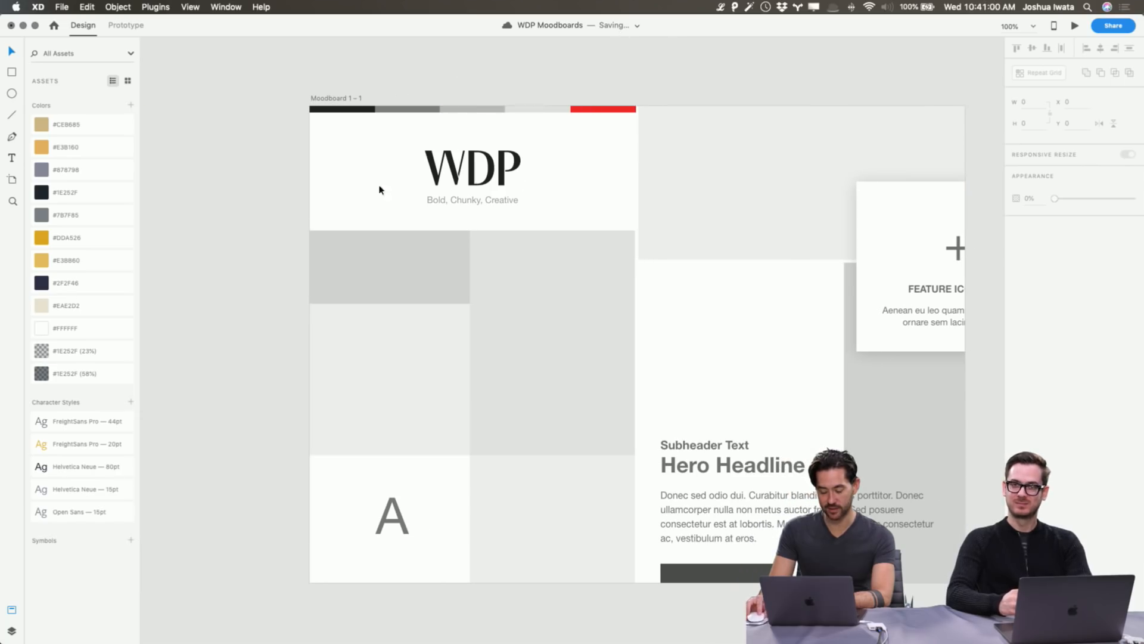
key("super+Tab")
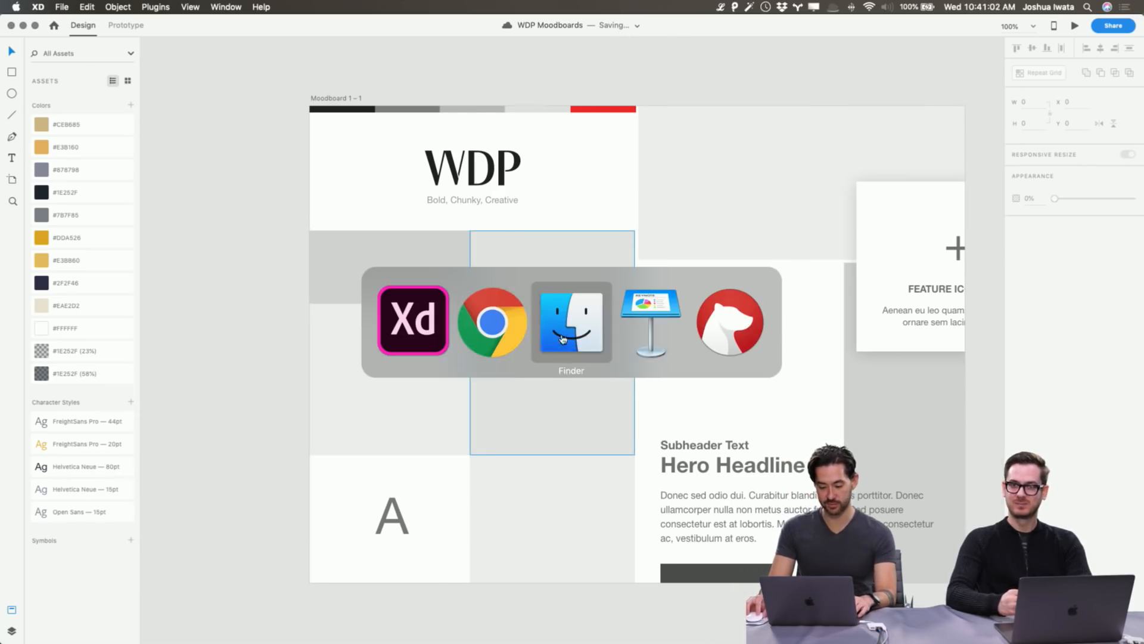
Switch to Finder and preview the first General Use photos, including a kitchen.
left_click(562, 339)
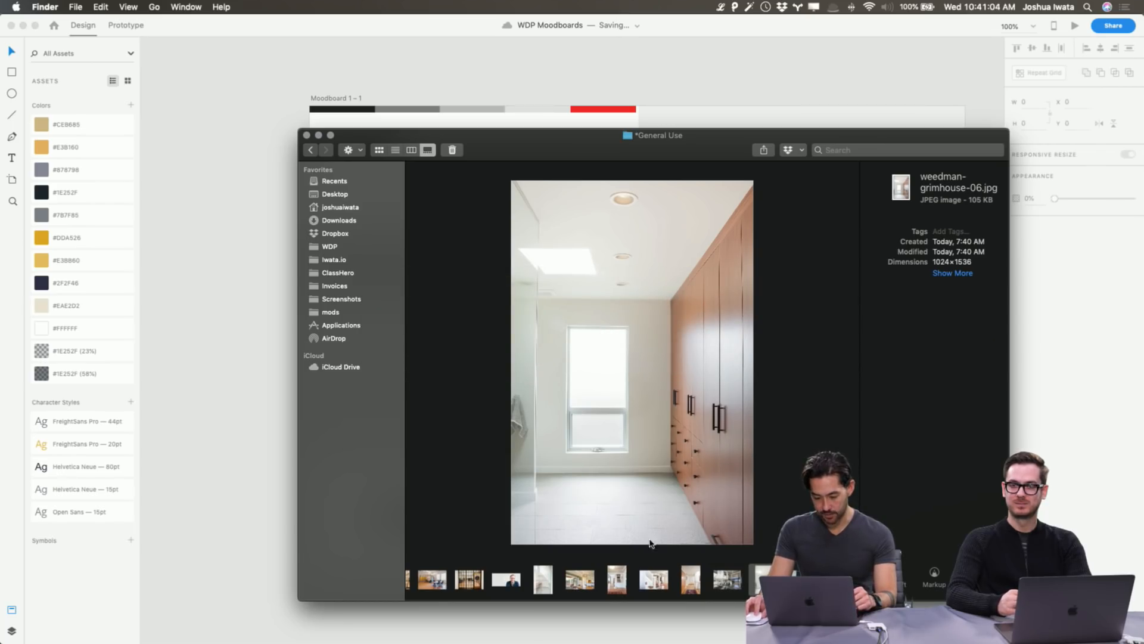
scroll(554, 581, "left", 5)
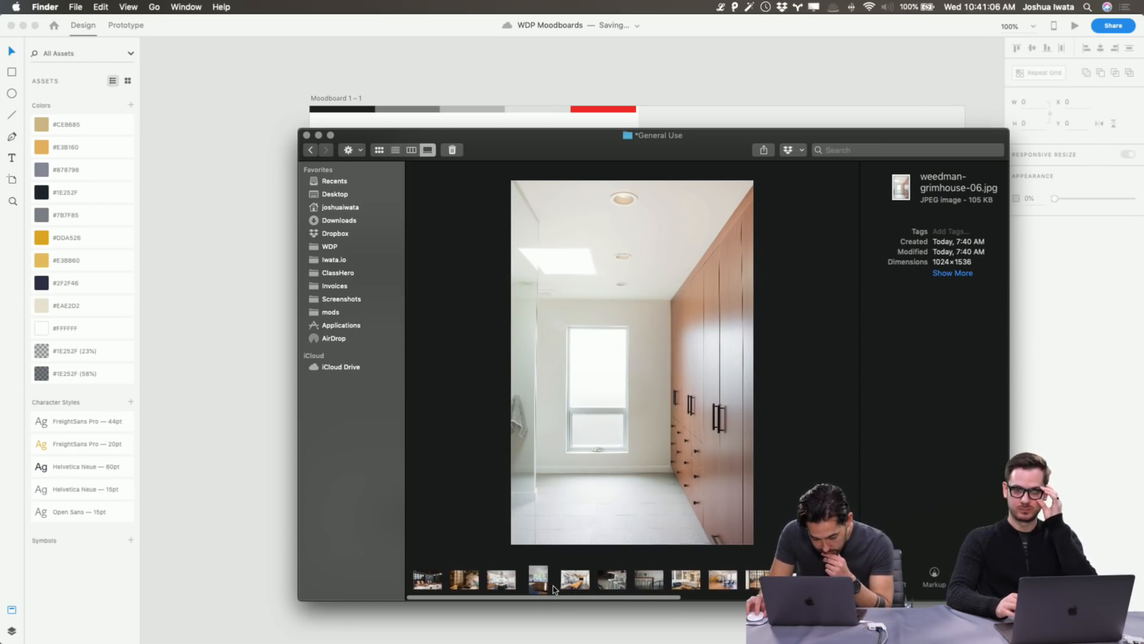
scroll(653, 588, "right", 2)
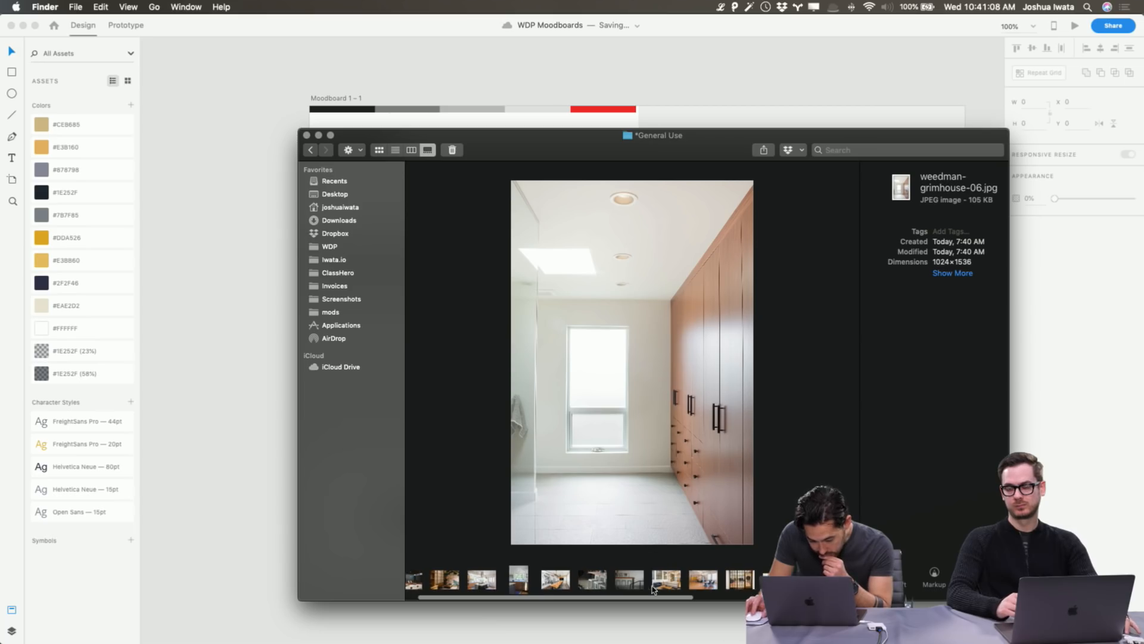
scroll(654, 588, "right", 2)
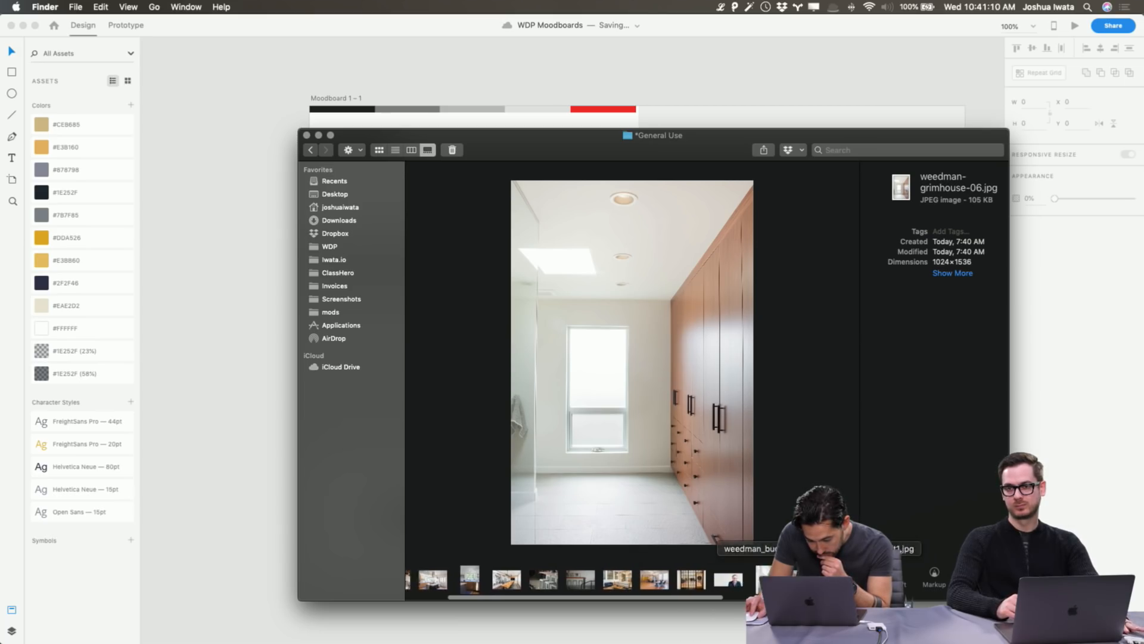
scroll(632, 580, "right", 2)
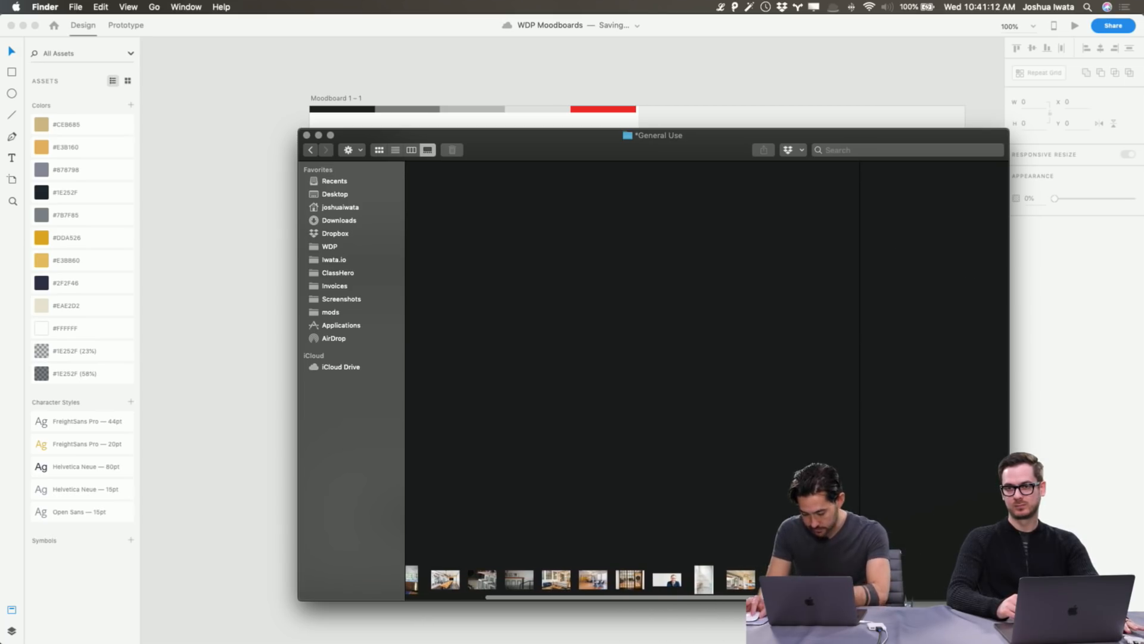
key("Right")
key("Right")
key("Right")
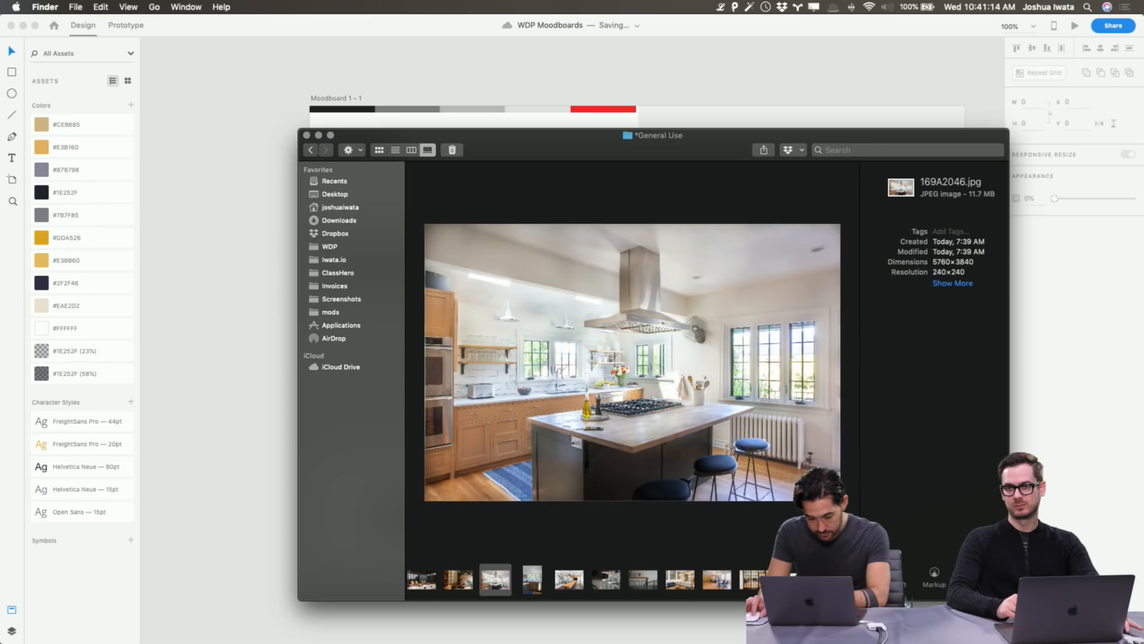
key("Right")
scroll(632, 580, "right", 3)
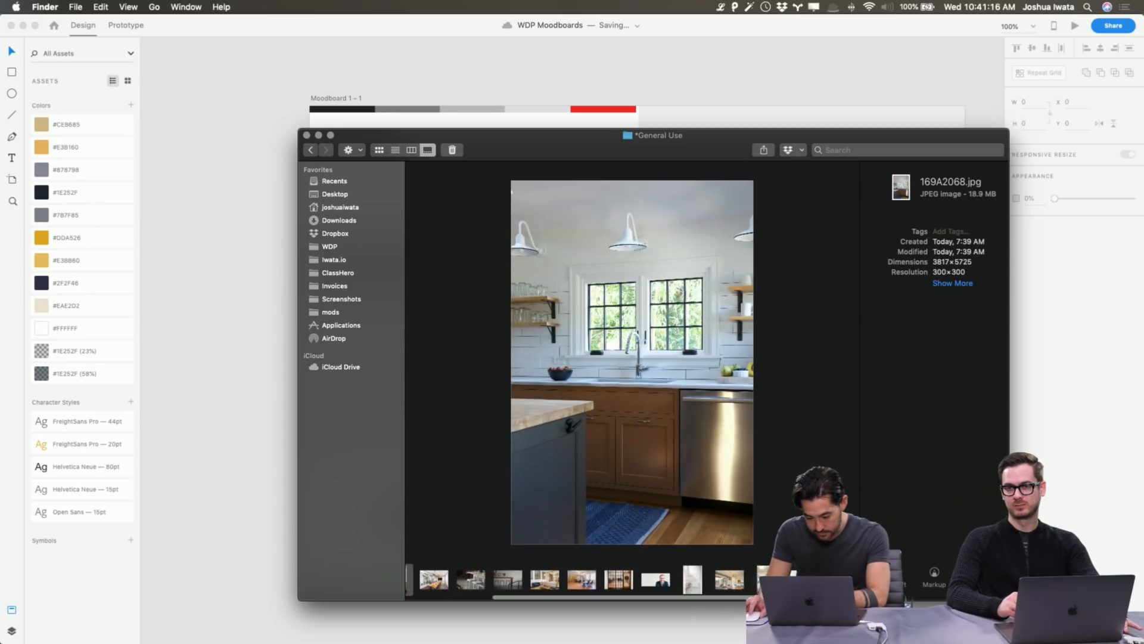
Step through the gallery preview back to conference-room.jpg.
key("Right")
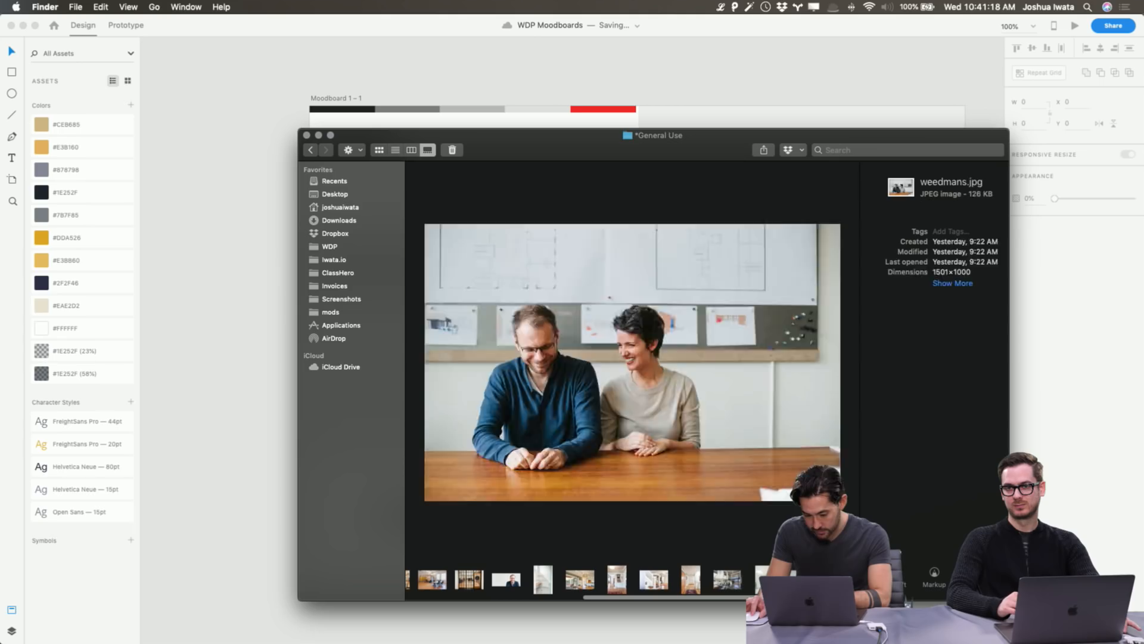
key("Right")
key("Left")
key("Left")
key("Left")
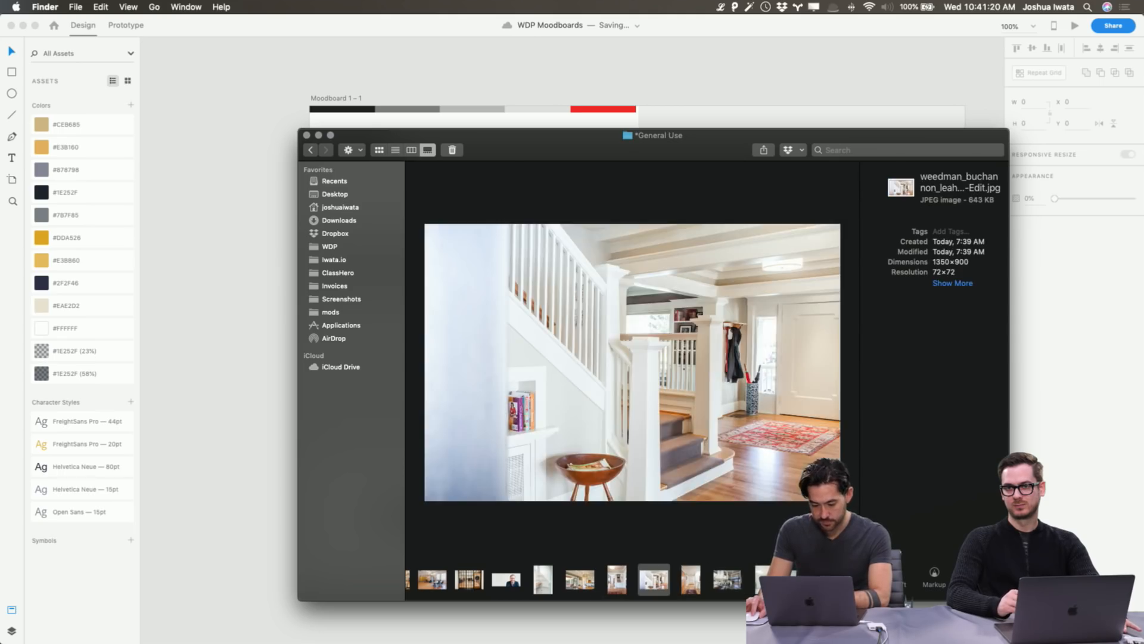
key("Left")
key("Left")
key("Left")
key("Left")
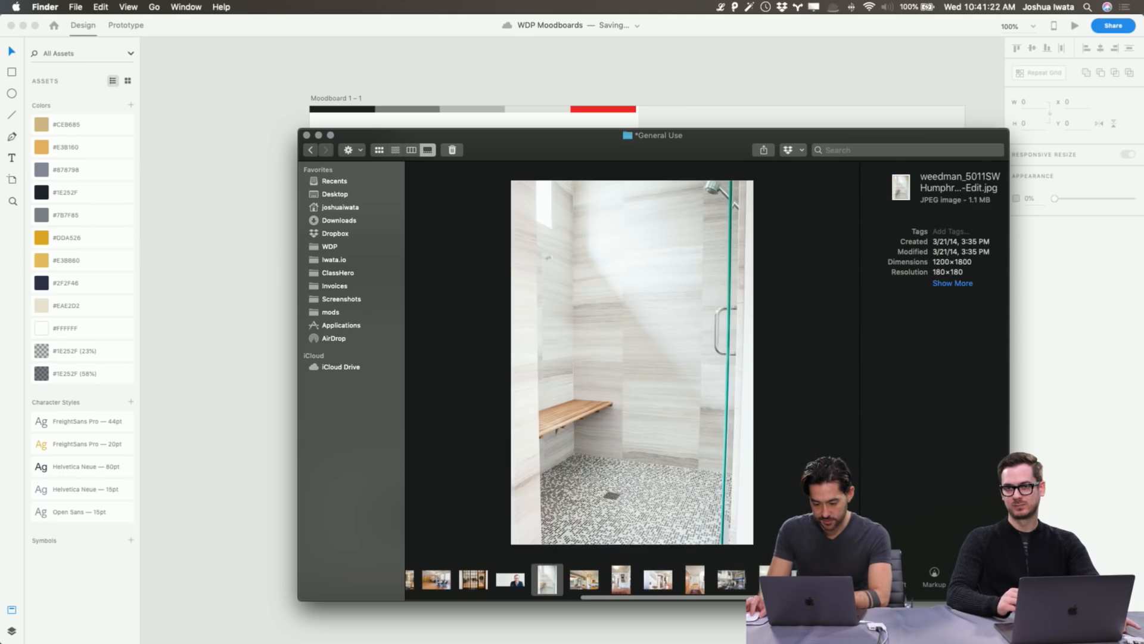
key("Left")
key("Left")
key("Left")
key("Left")
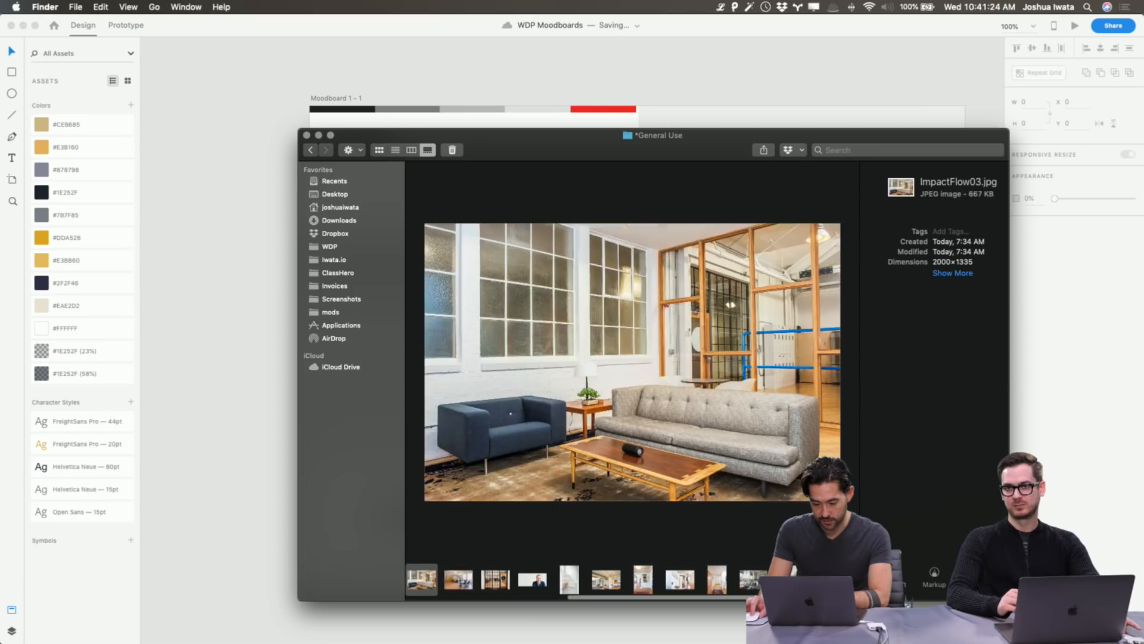
key("Left")
key("Left")
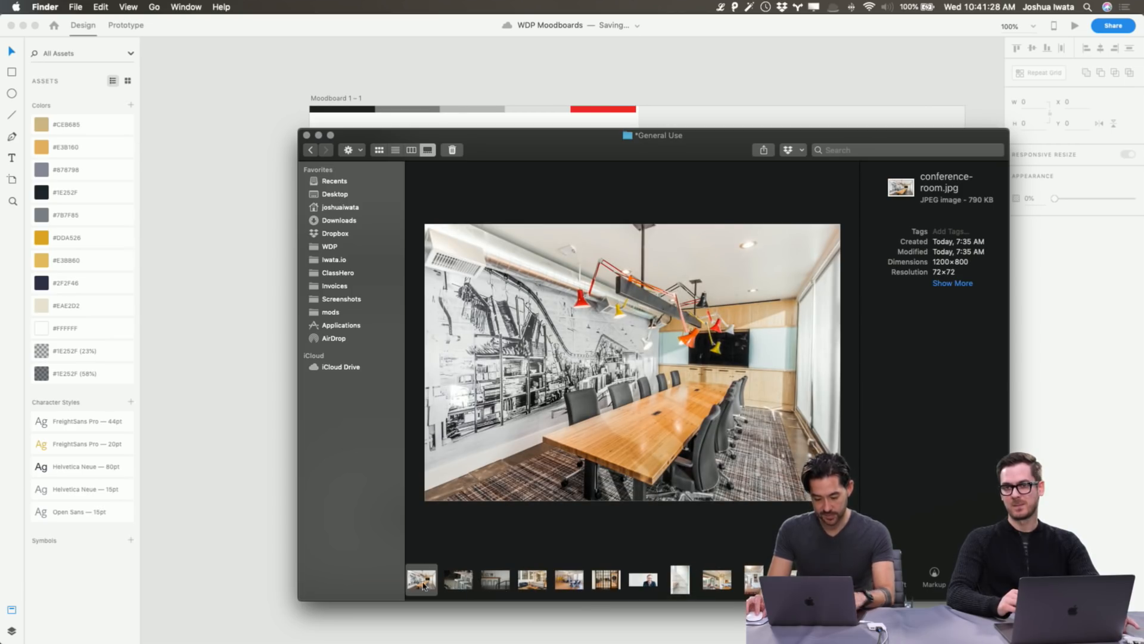
Place conference-room.jpg into a moodboard grid cell and enlarge it within the cell.
key("super+Tab")
left_click_drag(425, 580, 562, 351)
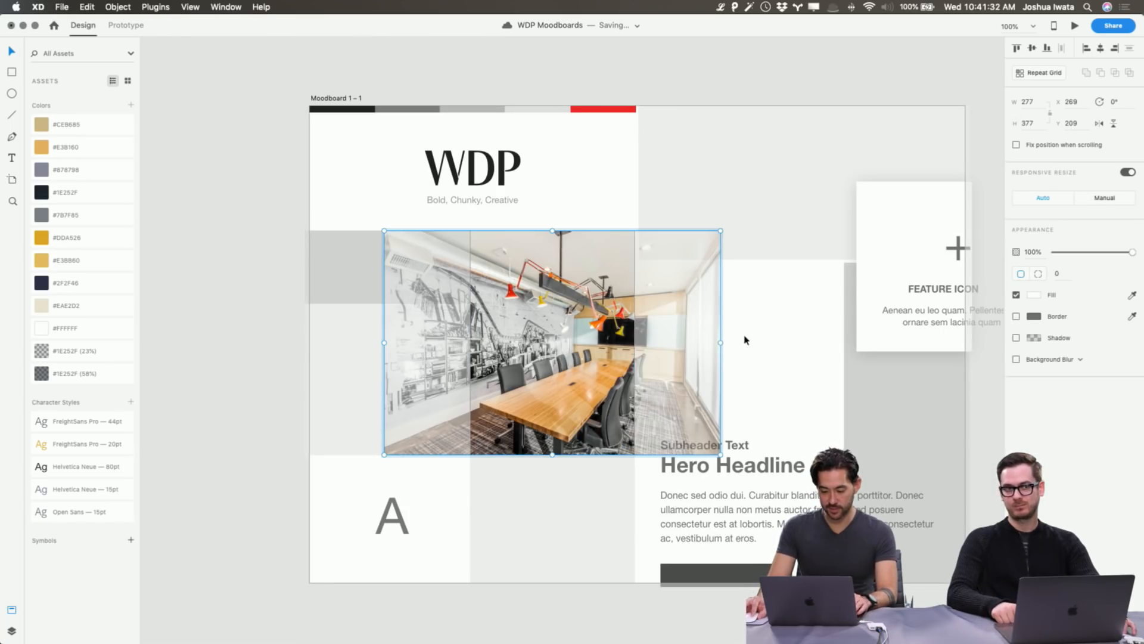
left_click_drag(720, 342, 890, 338)
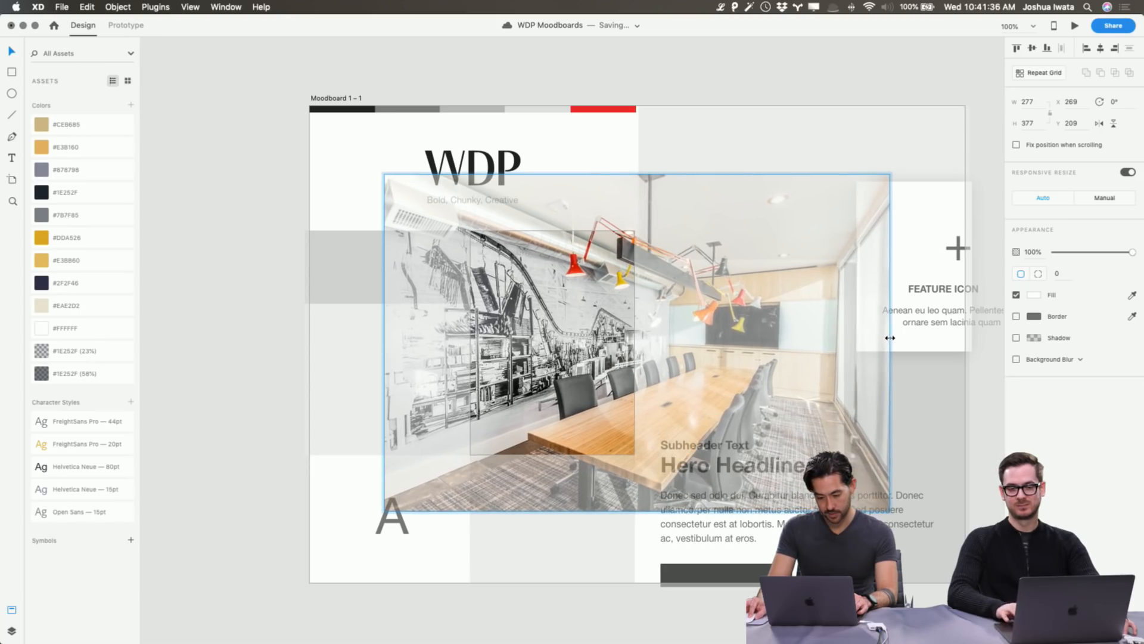
left_click(219, 231)
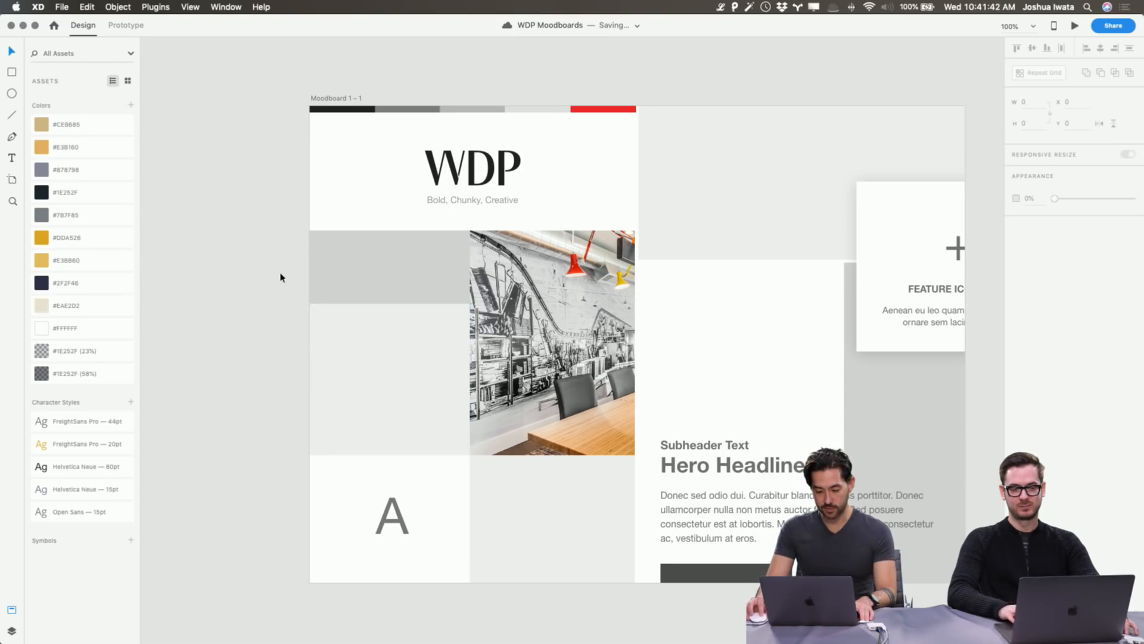
Choose the DSC_4156.jpg counter-and-stools photo and drop it into the empty left cell.
key("super+Tab")
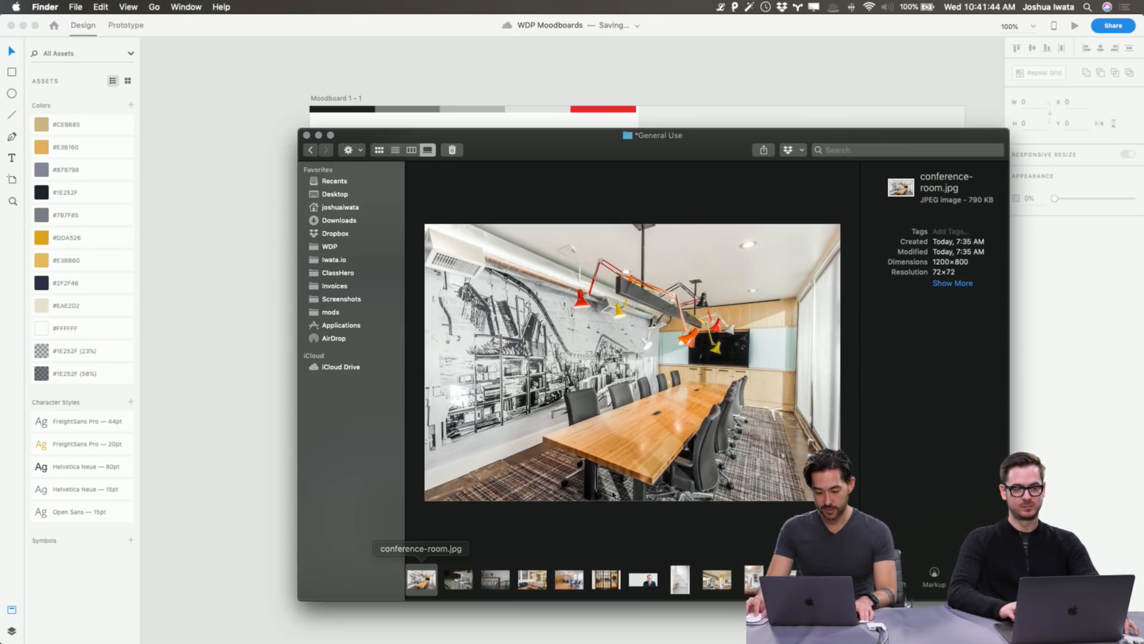
left_click(478, 589)
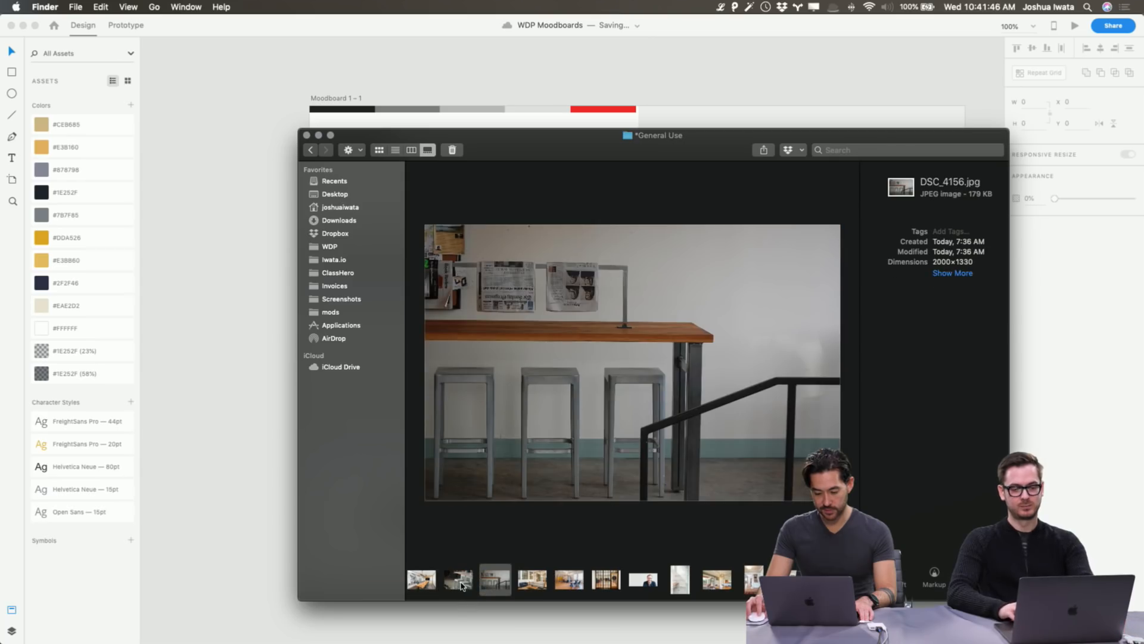
left_click(463, 587)
key("super+Tab")
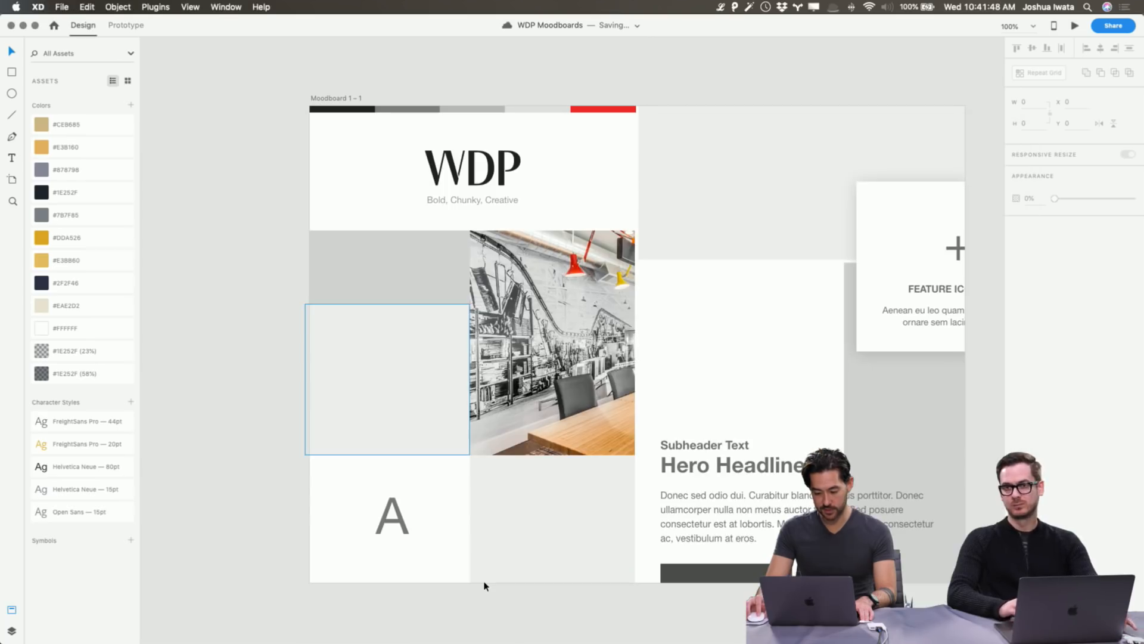
key("super+Tab")
left_click(498, 585)
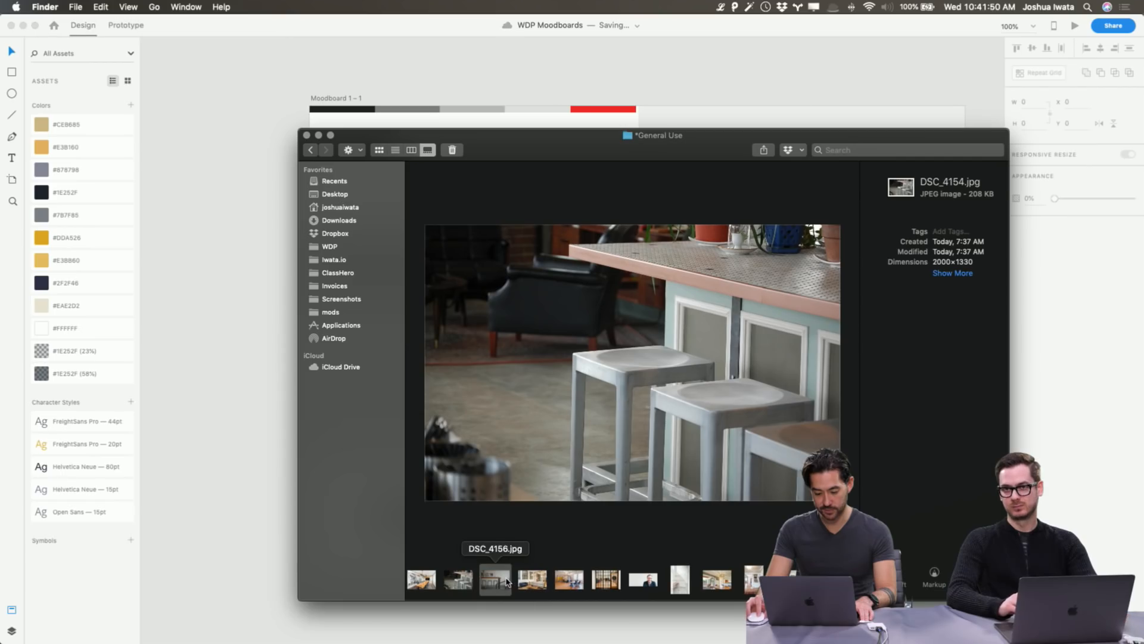
key("super+Tab")
left_click_drag(498, 585, 437, 378)
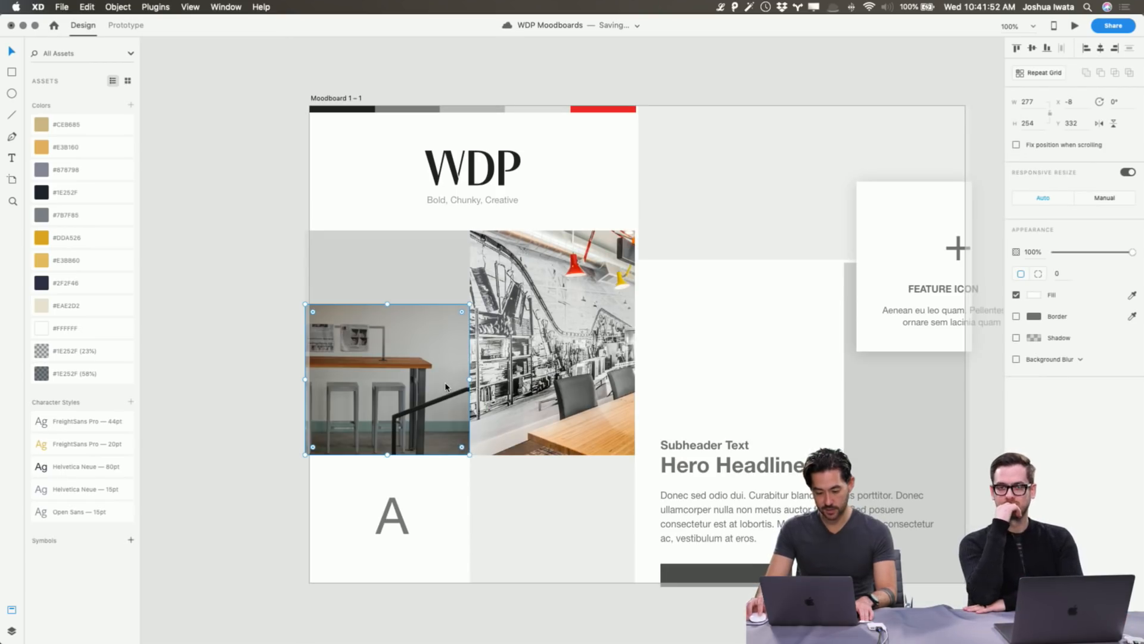
Enlarge and reposition the counter photo inside its cell and fade it to 84% opacity.
double_click(440, 384)
left_click_drag(509, 457, 590, 510)
left_click_drag(432, 398, 388, 371)
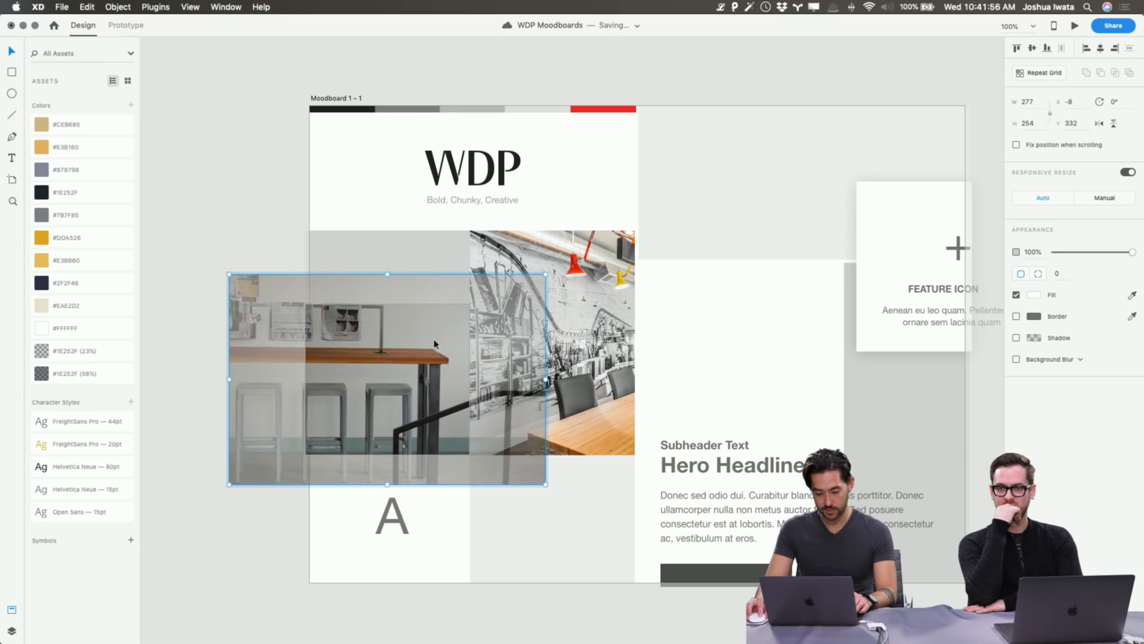
left_click(680, 225)
double_click(441, 361)
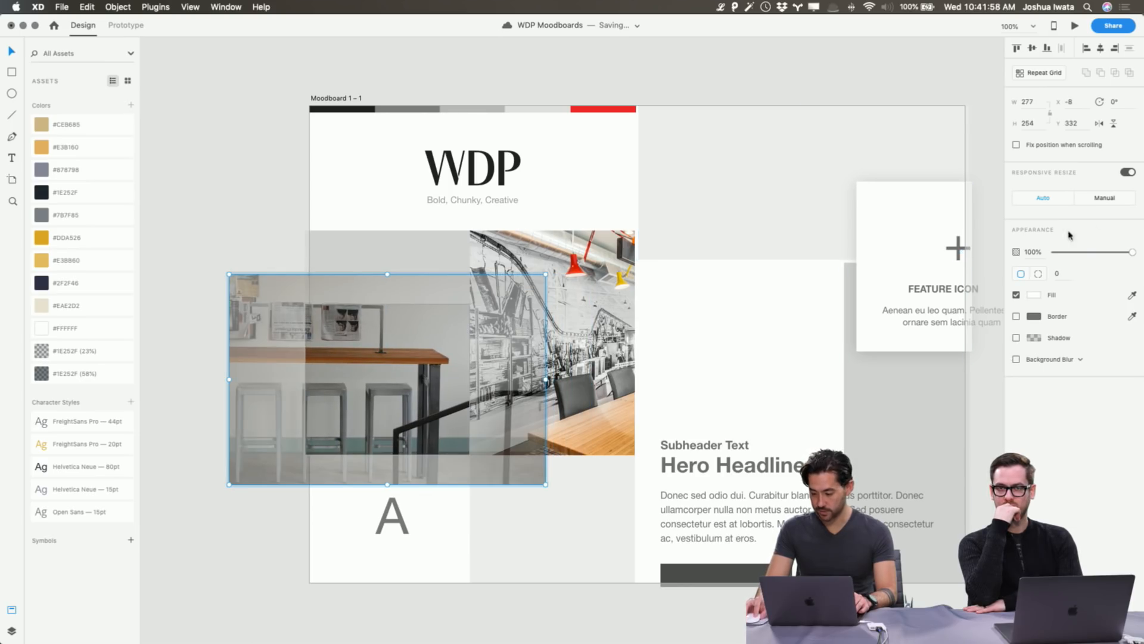
left_click_drag(1127, 255, 1120, 256)
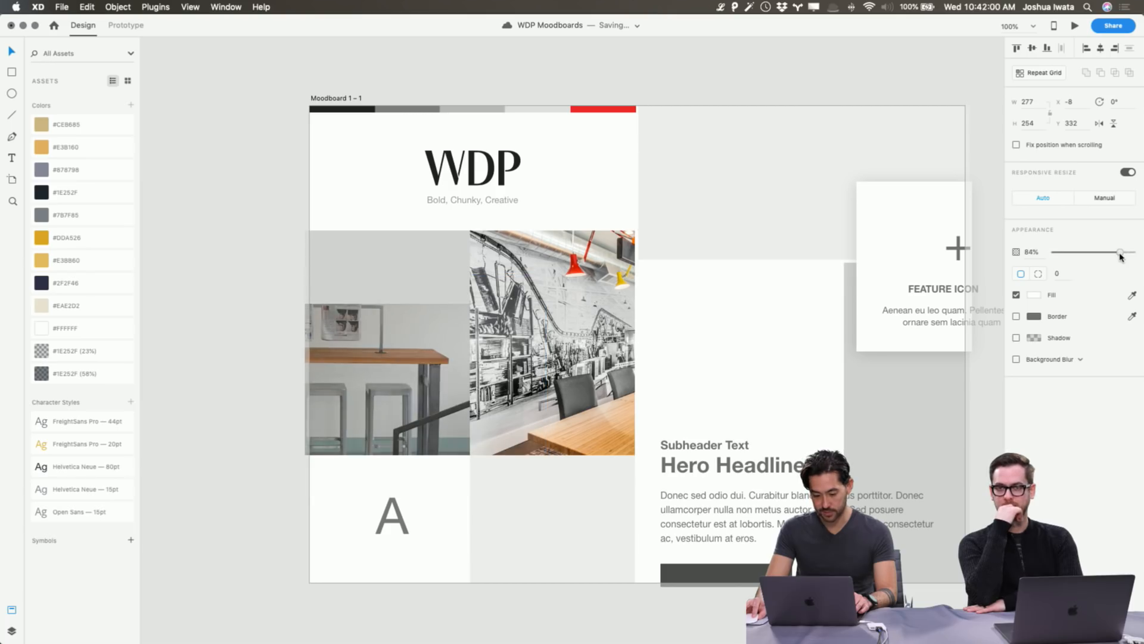
left_click(698, 64)
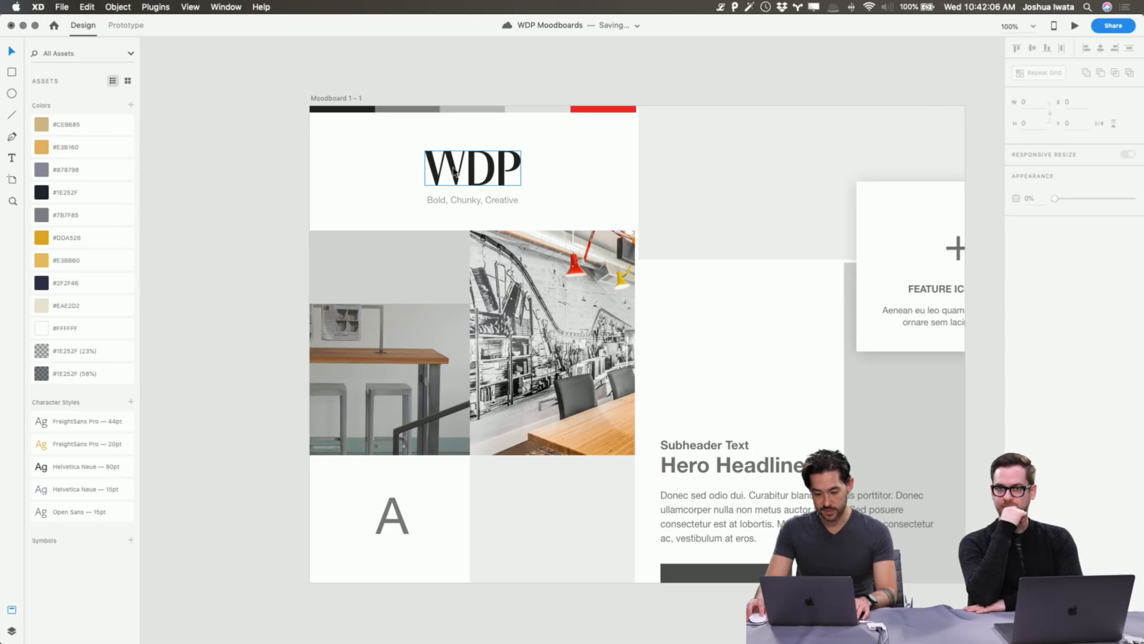
scroll(454, 173, "left", 15)
Replace the A on Moodboard 1 – 1 with the gold W mark from the original board.
scroll(563, 371, "right", 2)
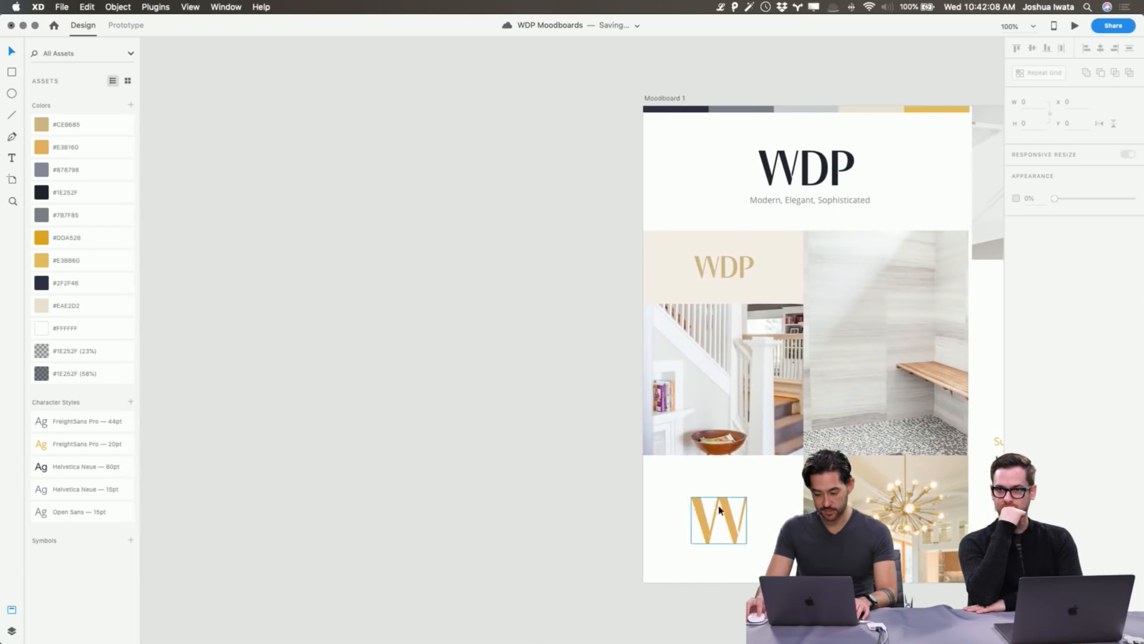
left_click(734, 525)
scroll(724, 520, "right", 14)
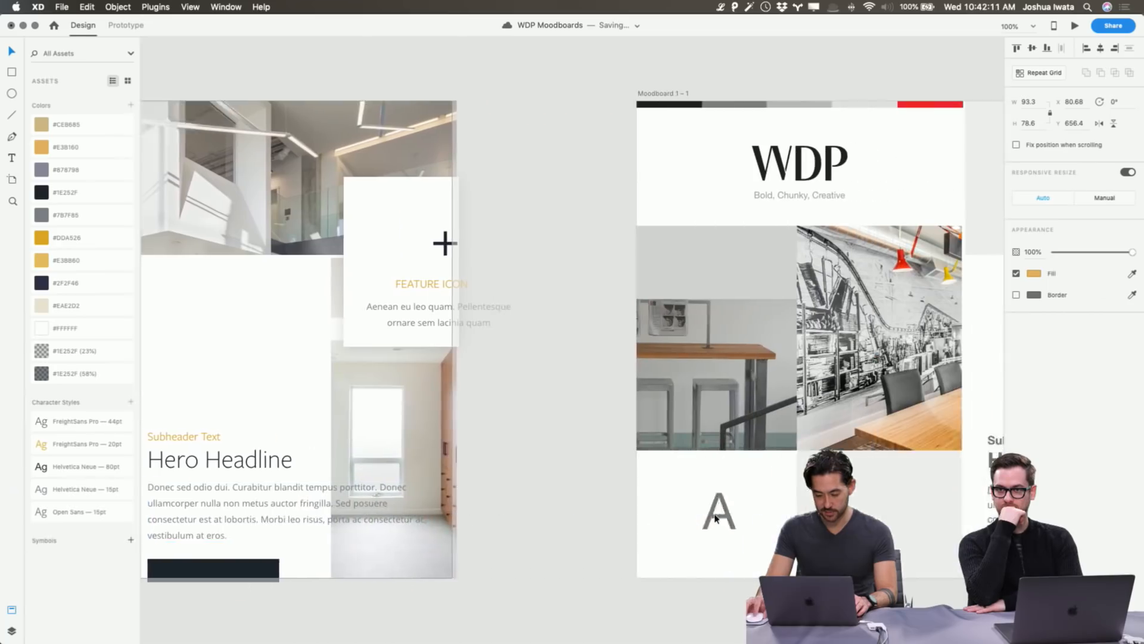
scroll(716, 518, "right", 8)
left_click(411, 511)
key("Delete")
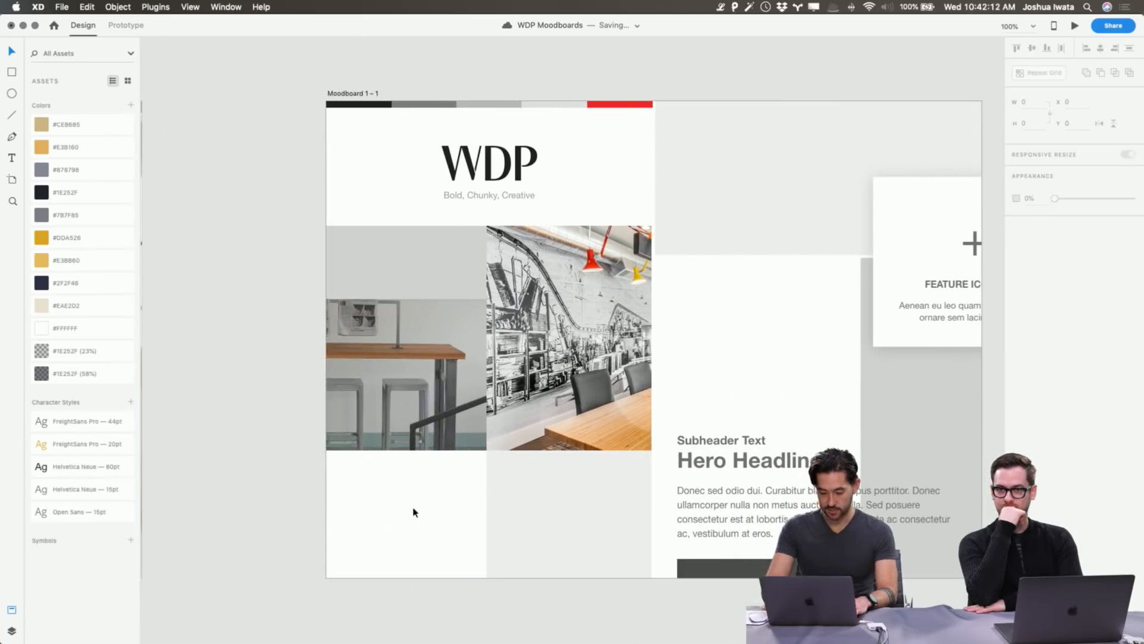
key("cmd+v")
Colour the W bright red (#F02A2A) by sampling the top bar with the Fill eyedropper.
left_click(1033, 275)
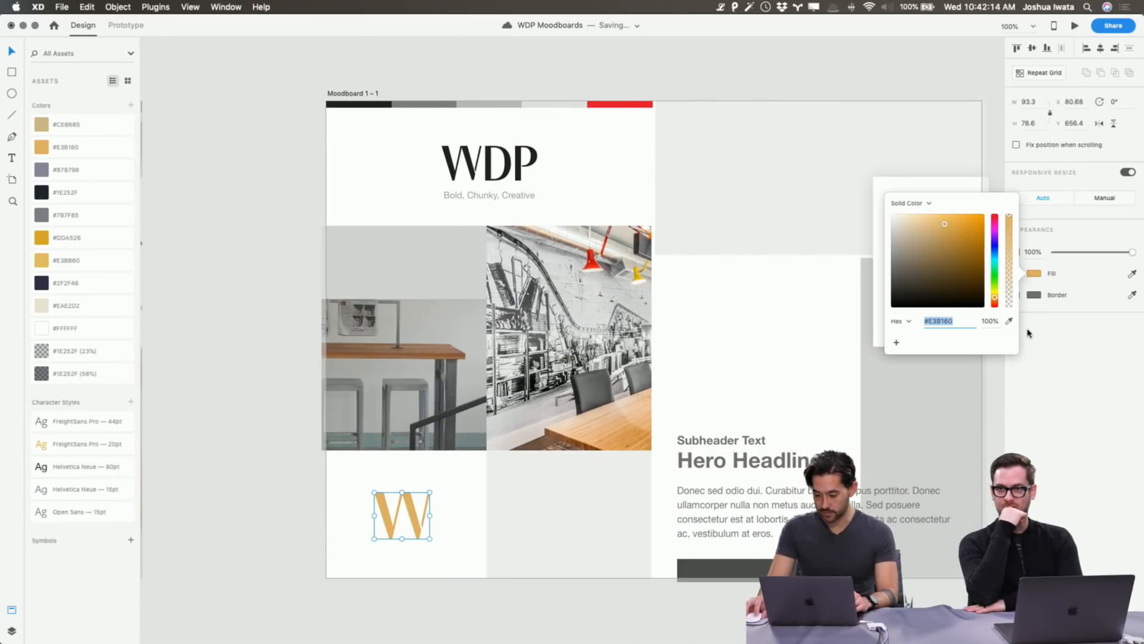
left_click(1009, 322)
left_click(633, 105)
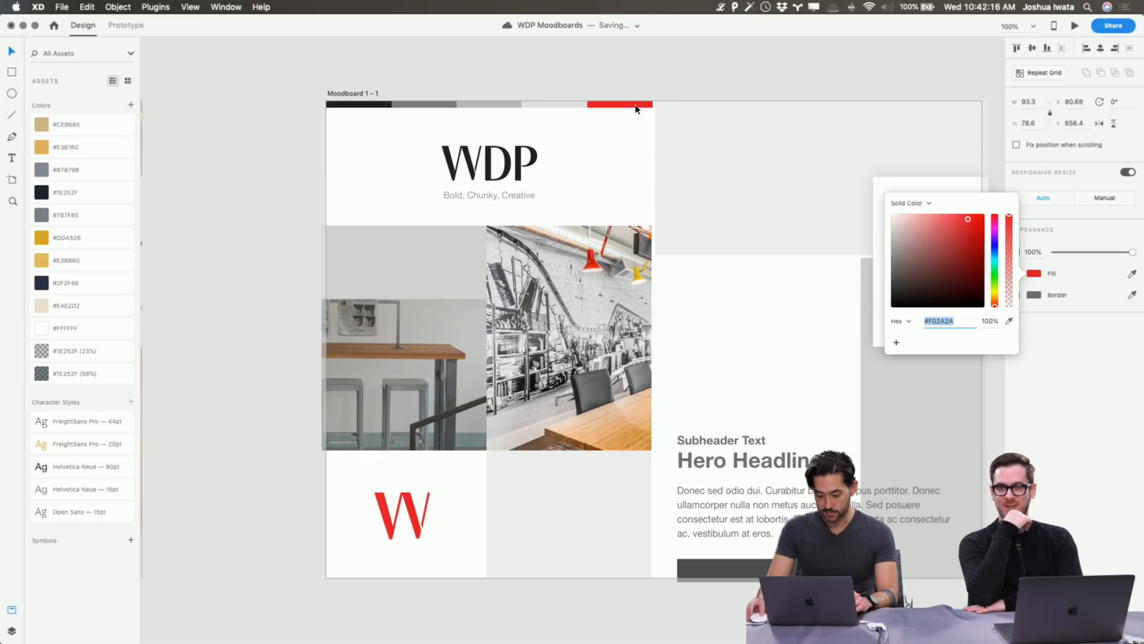
left_click(710, 84)
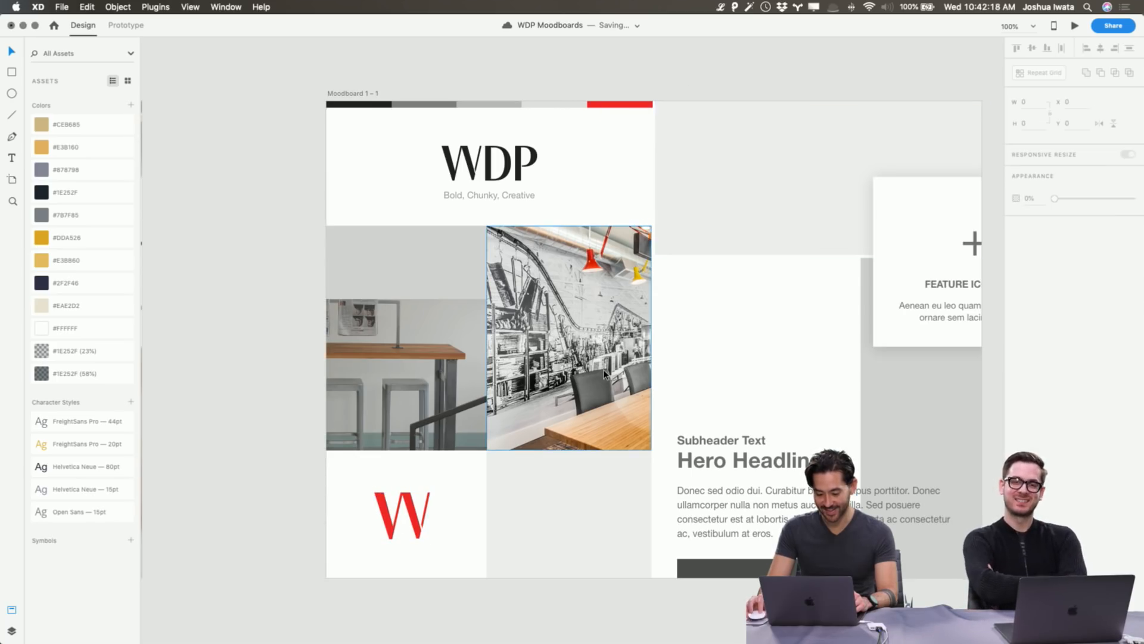
left_click(424, 528)
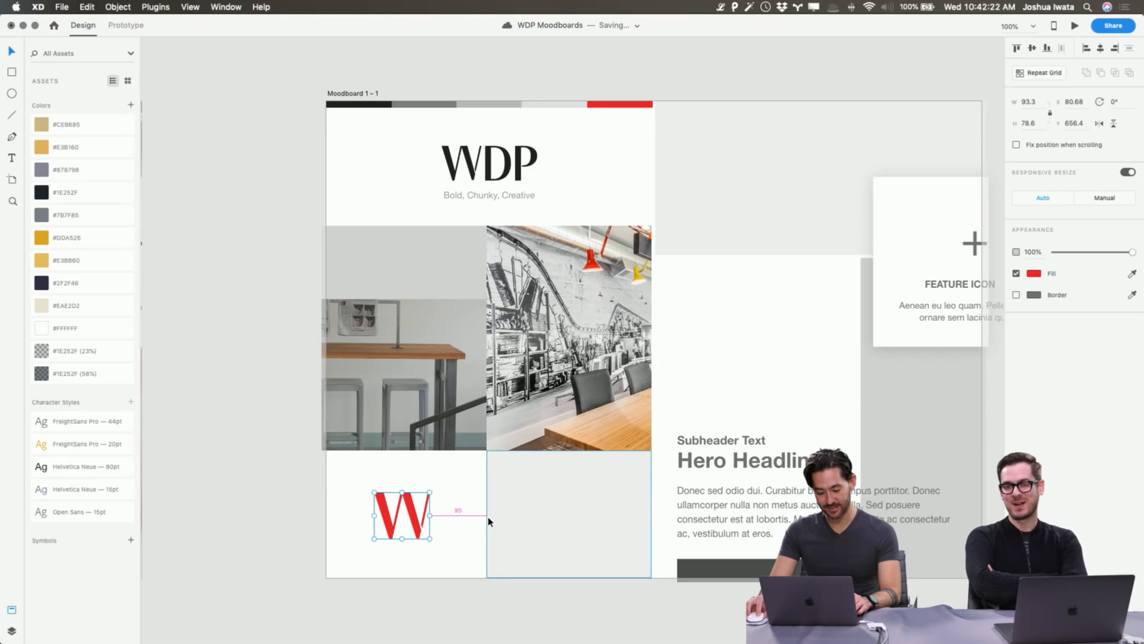
left_click(311, 512)
scroll(312, 511, "right", 5)
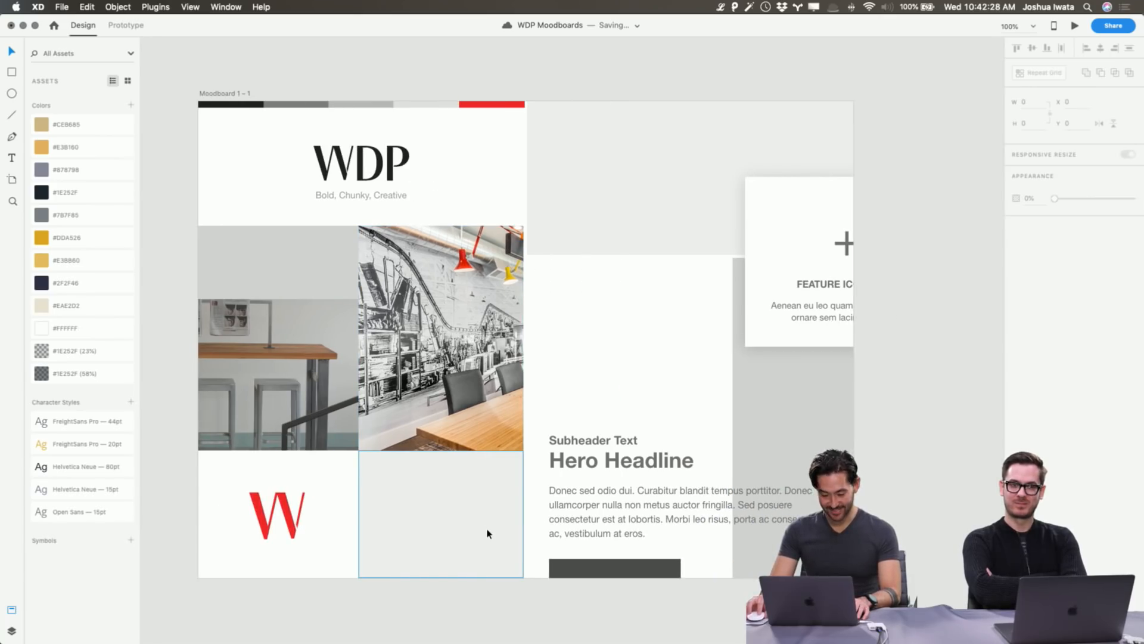
key("super+Tab")
key("super+Tab")
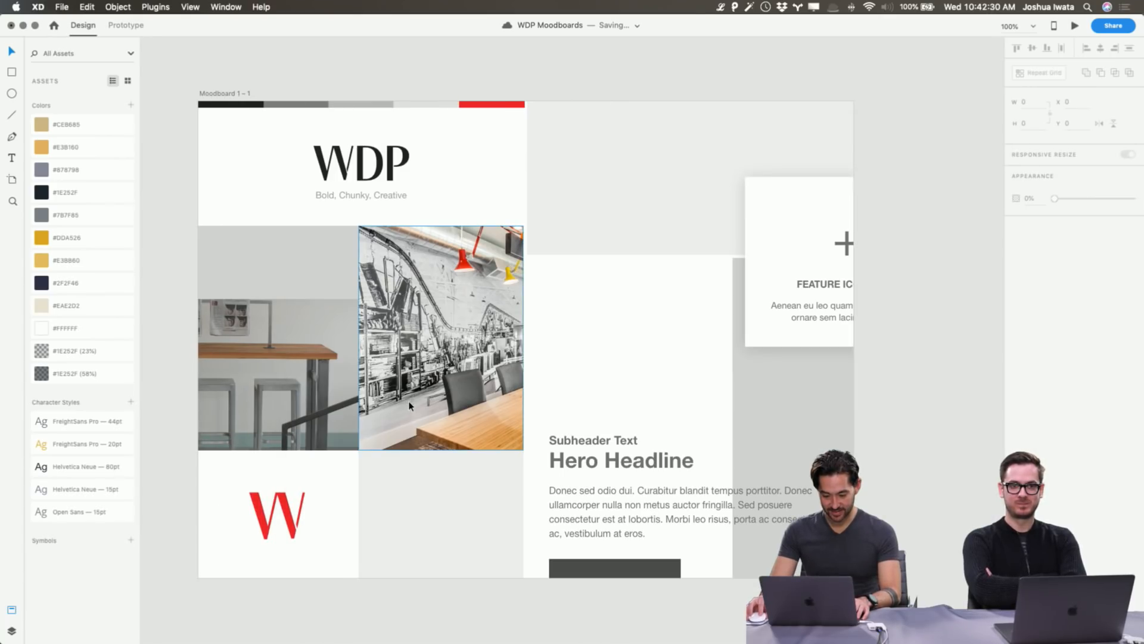
key("super+Tab")
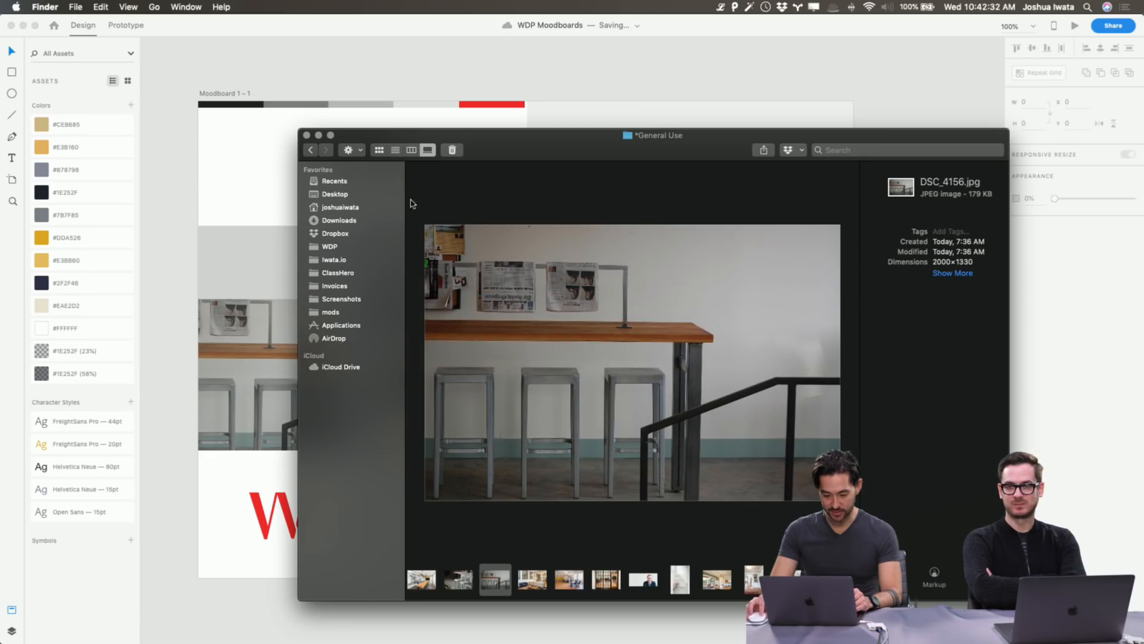
Drop the portrait photo into the lower-middle cell beside the W, enlarging and positioning it within the mask.
left_click(644, 579)
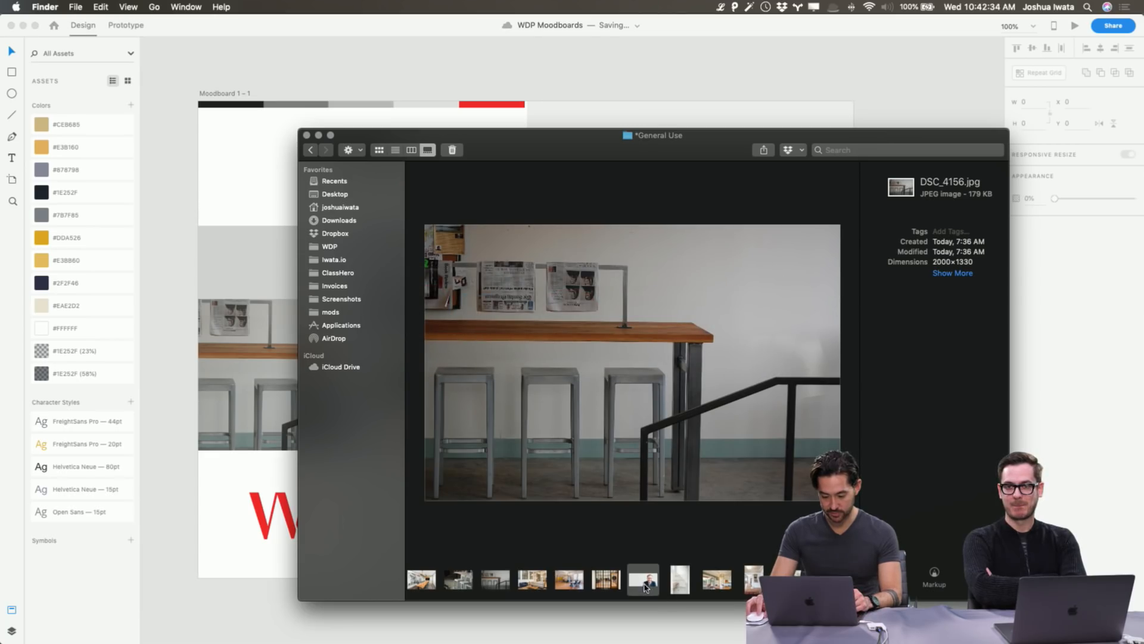
left_click_drag(638, 586, 482, 529)
double_click(484, 525)
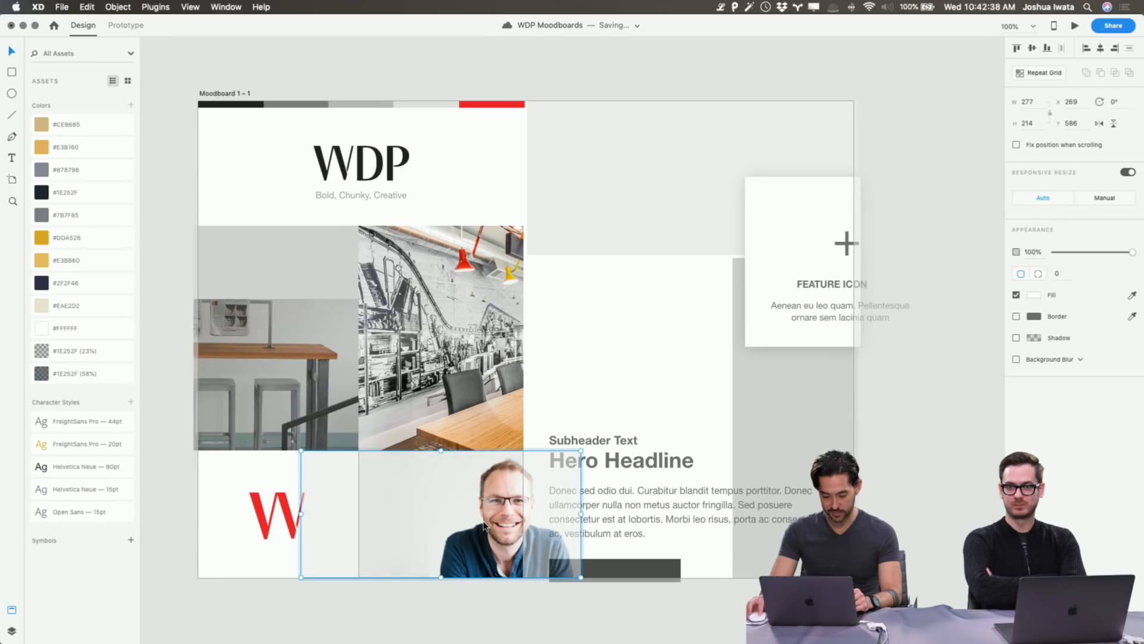
left_click_drag(283, 450, 262, 440)
left_click_drag(437, 497, 378, 507)
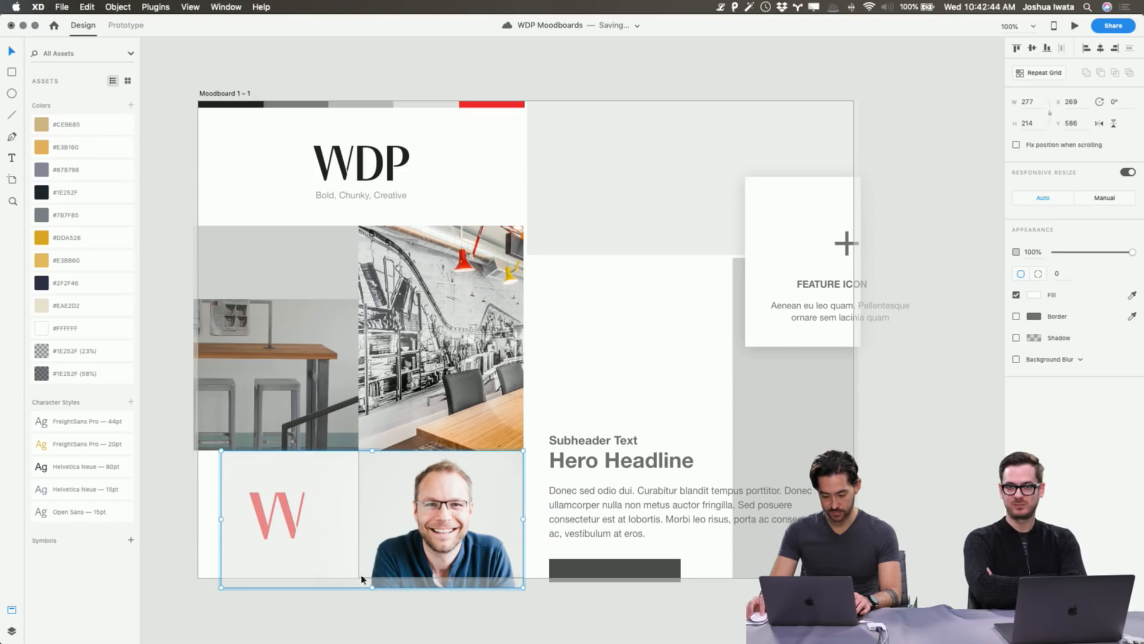
left_click_drag(217, 587, 211, 592)
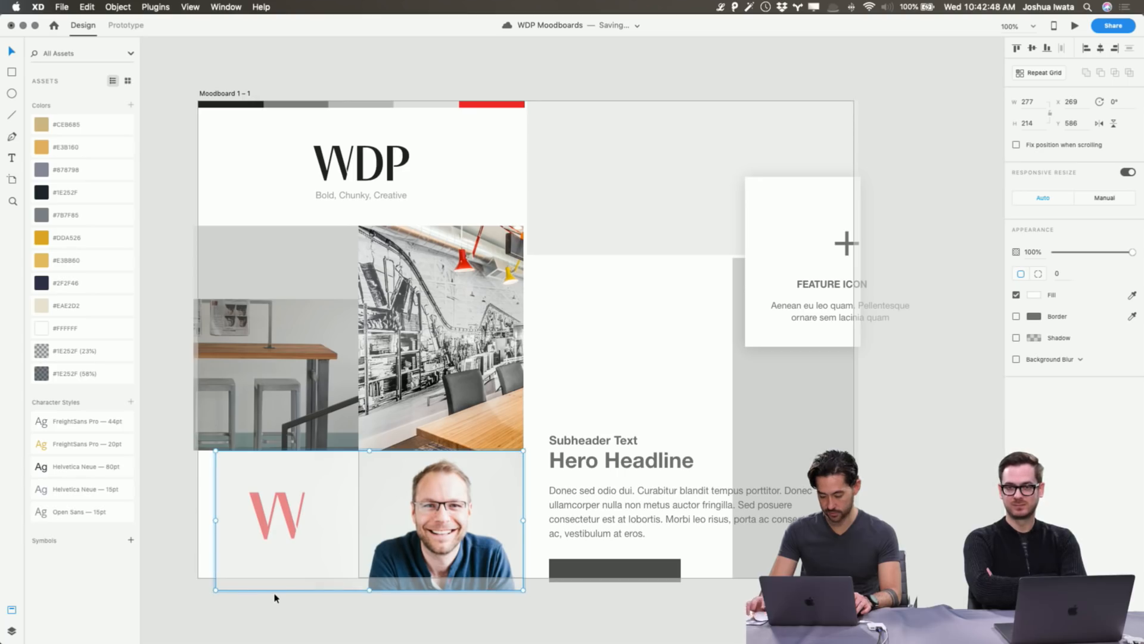
left_click(918, 541)
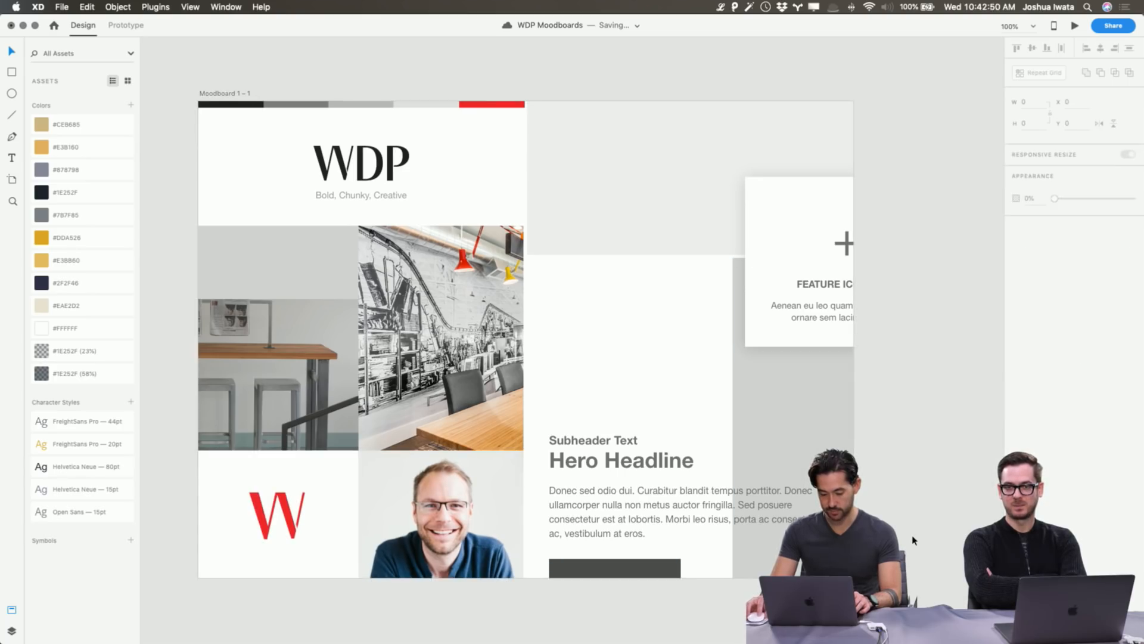
scroll(328, 263, "left", 1)
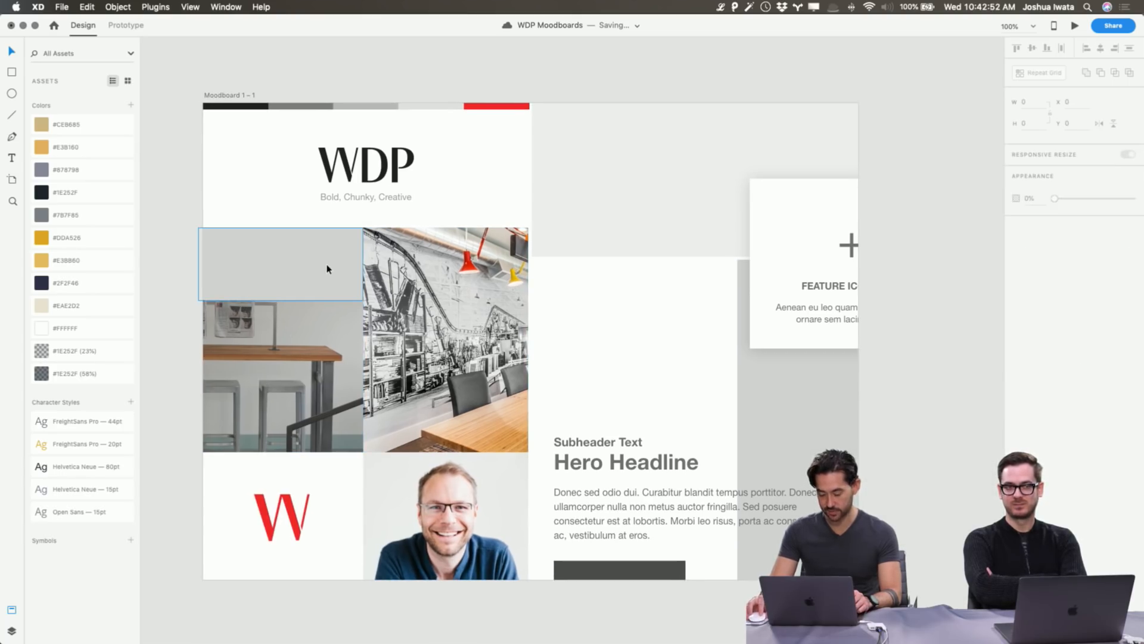
scroll(327, 266, "left", 3)
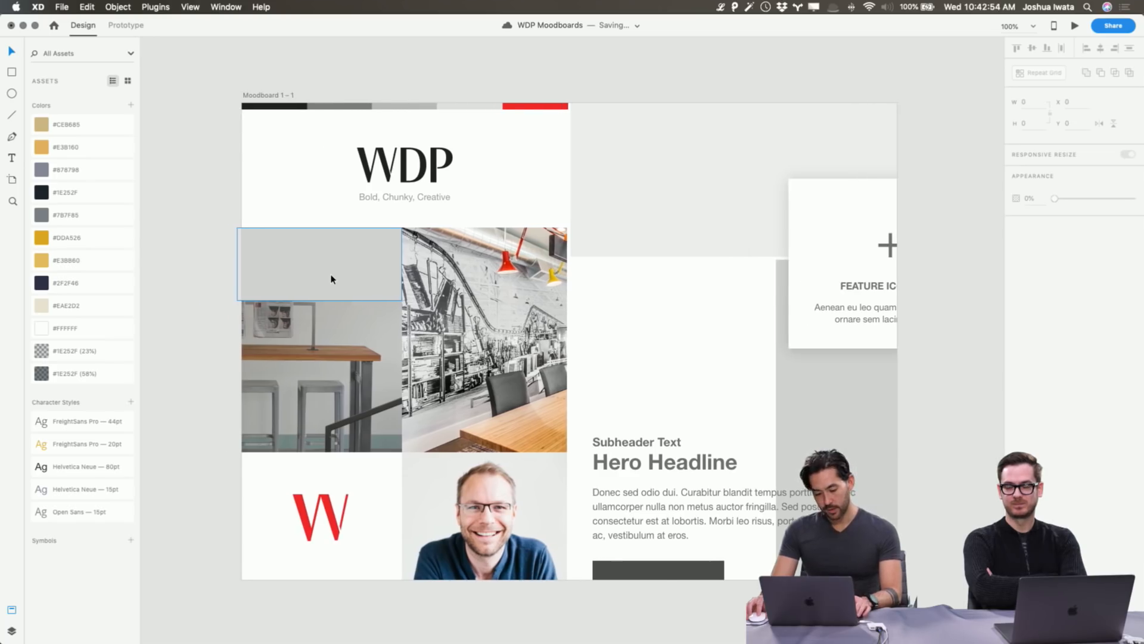
key("super+Tab")
Browse in column view to 11 Main > Plans and pick the workarea002.jpg sketch.
scroll(632, 583, "left", 3)
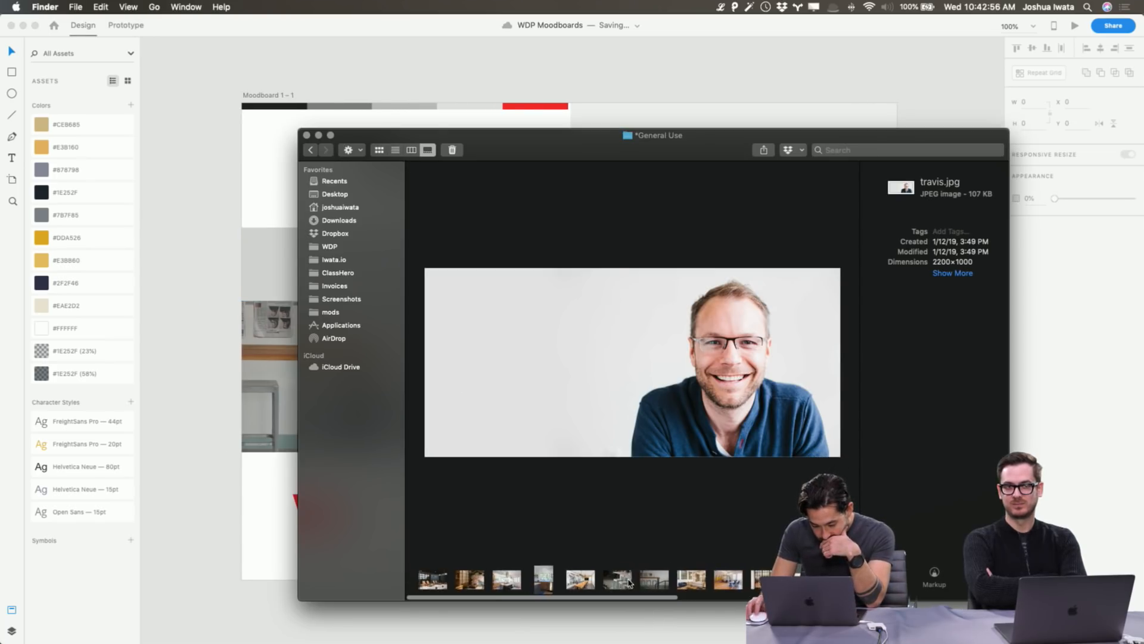
scroll(632, 583, "right", 4)
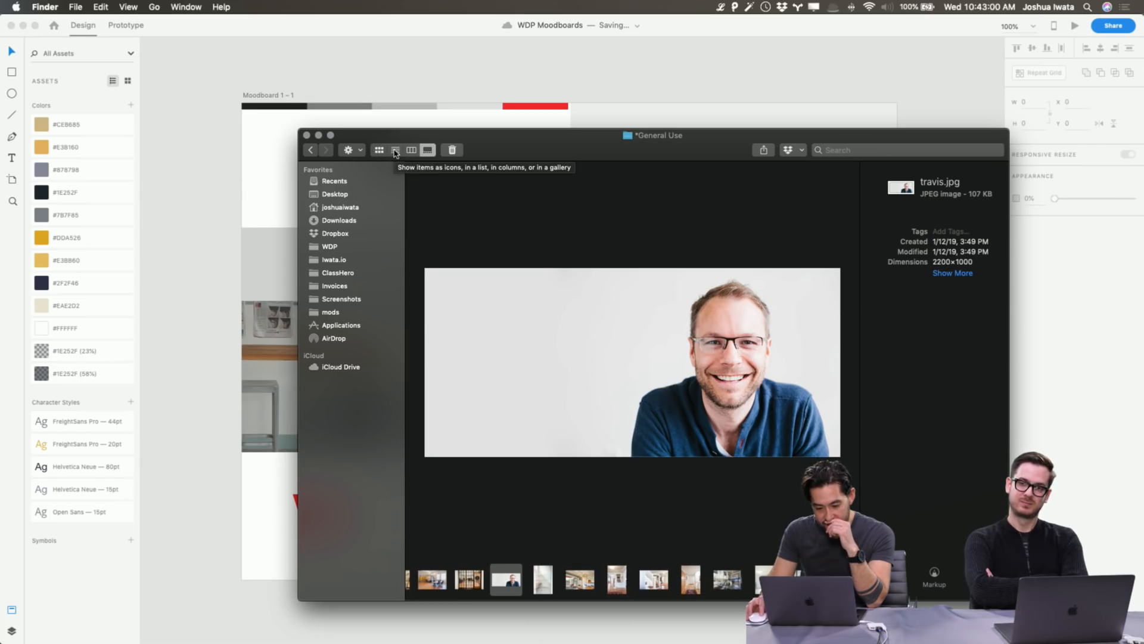
left_click(395, 151)
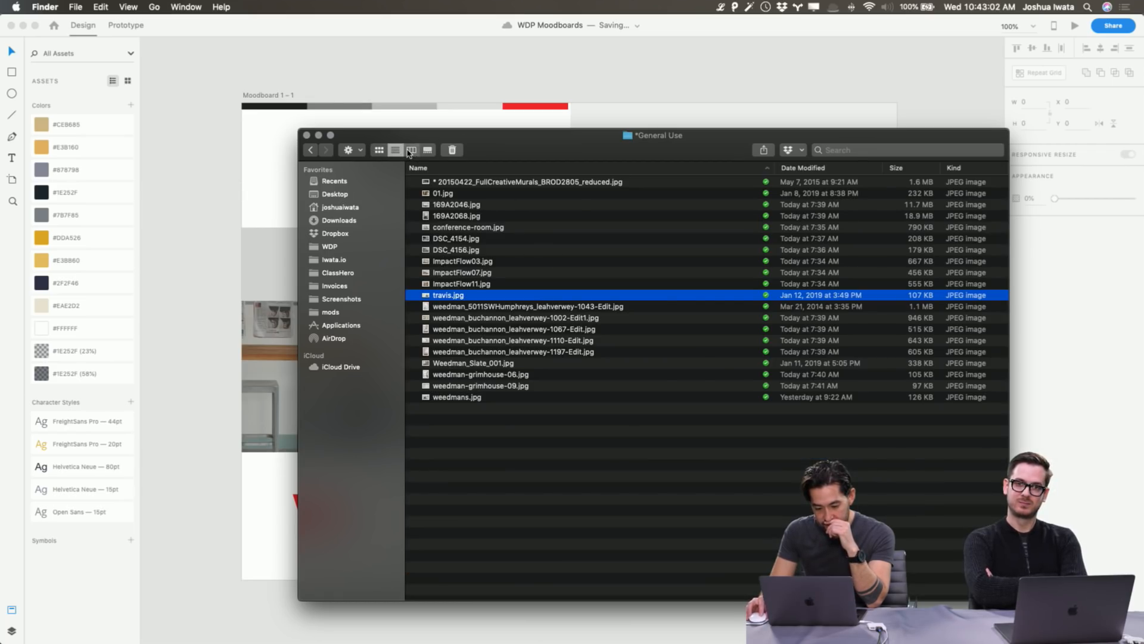
left_click(411, 150)
left_click(561, 178)
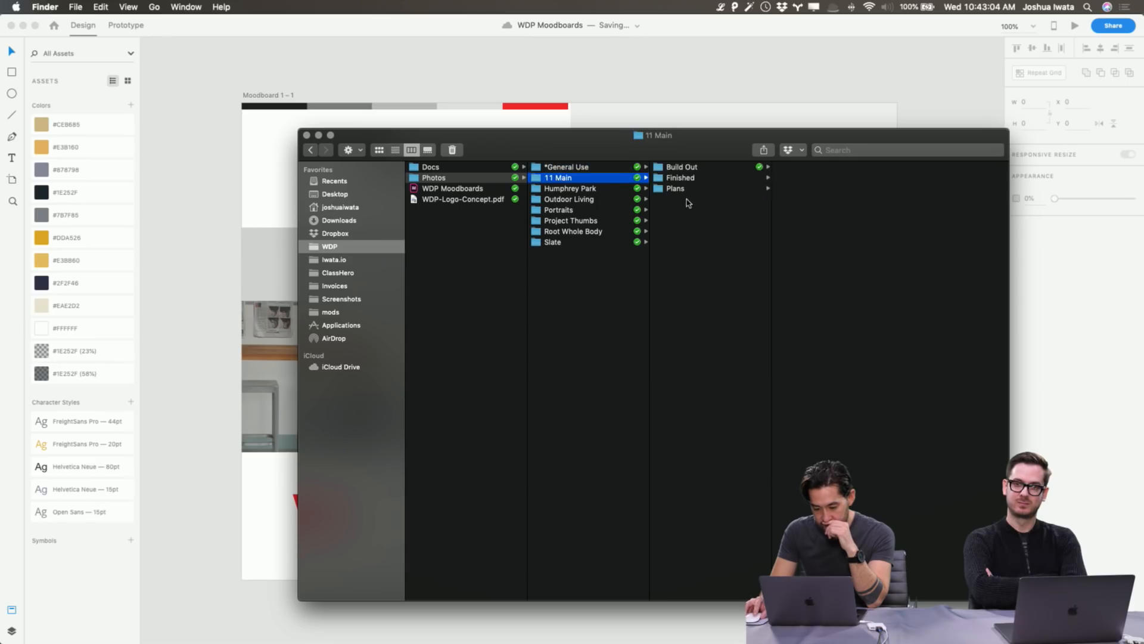
left_click(679, 188)
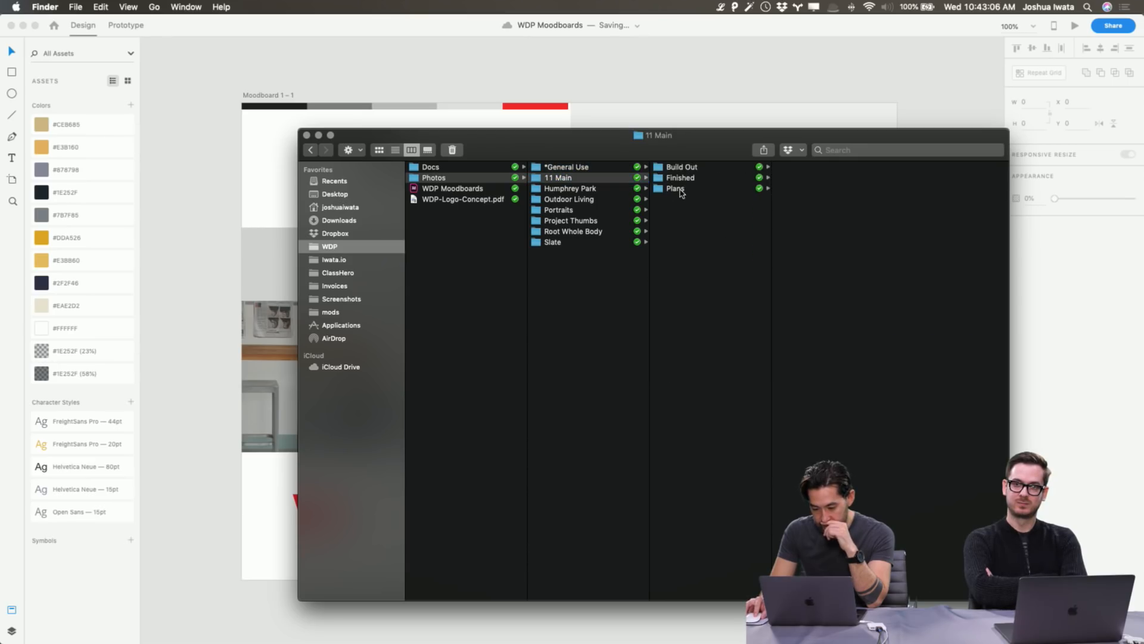
left_click(770, 178)
left_click(765, 190)
left_click(773, 168)
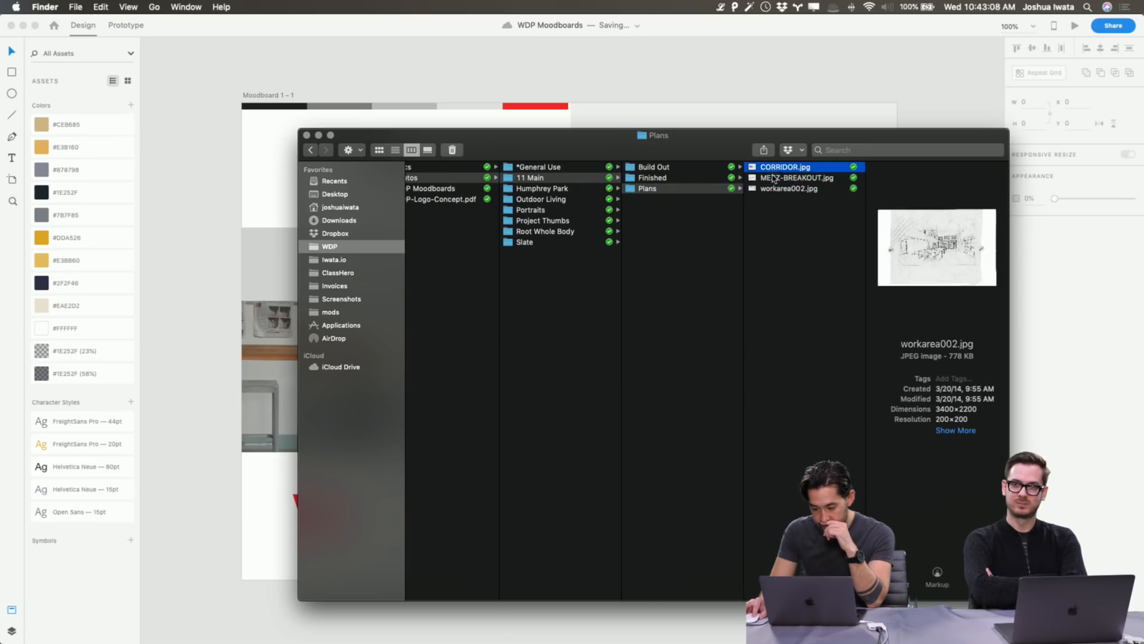
left_click(769, 189)
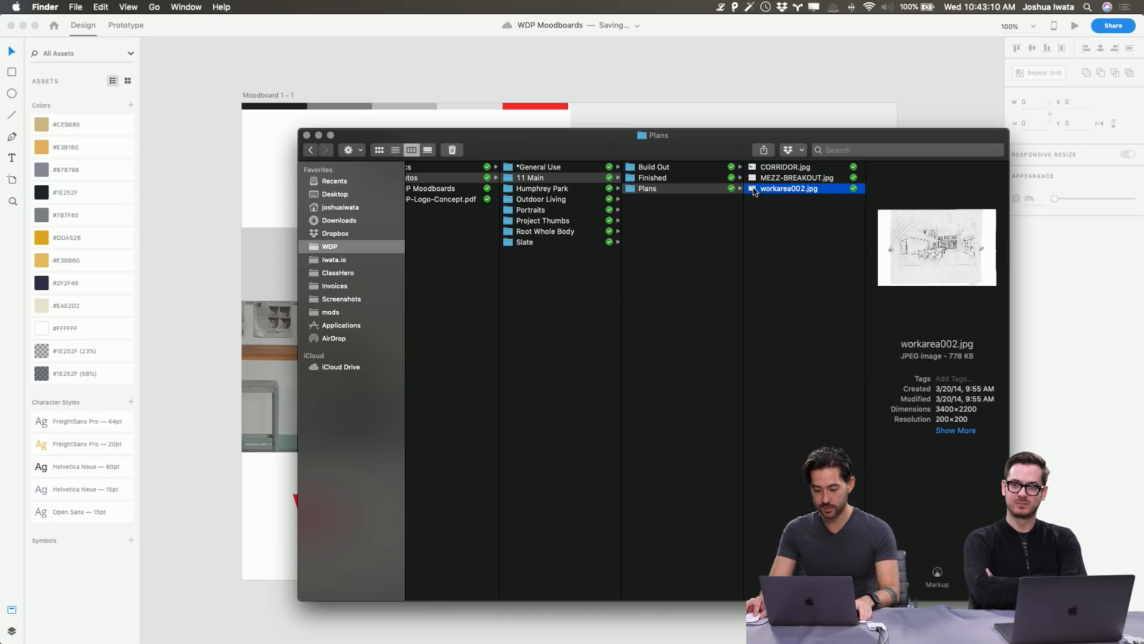
Drop workarea002.jpg into the empty top-left cell, enlarge it inside the mask, and flip it horizontally.
left_click_drag(754, 191, 353, 263)
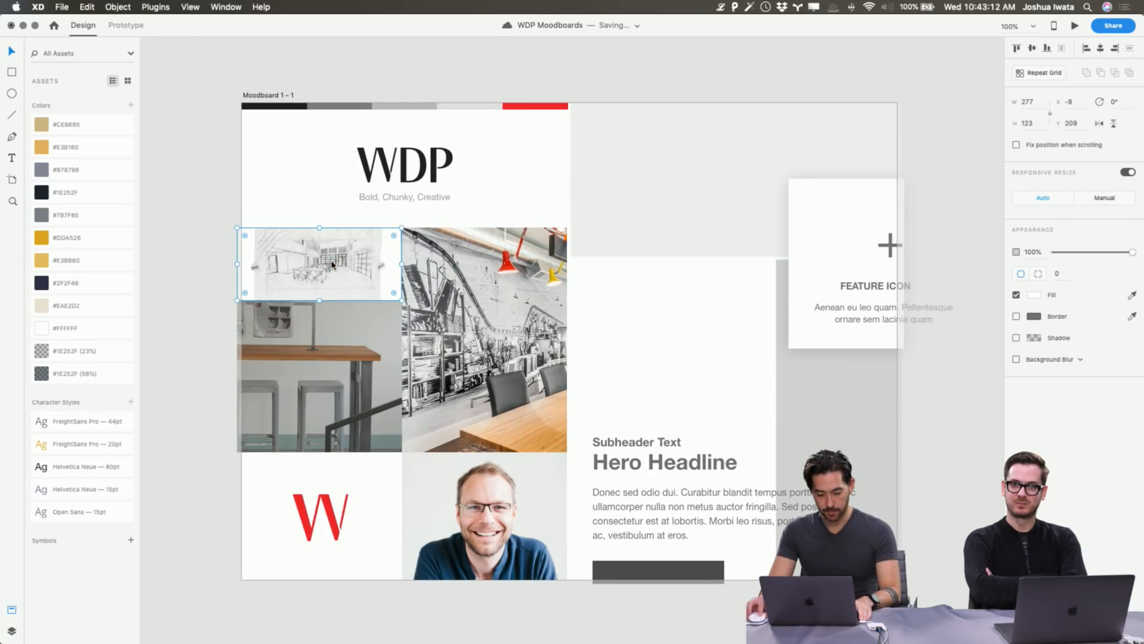
double_click(334, 265)
left_click_drag(402, 211, 507, 143)
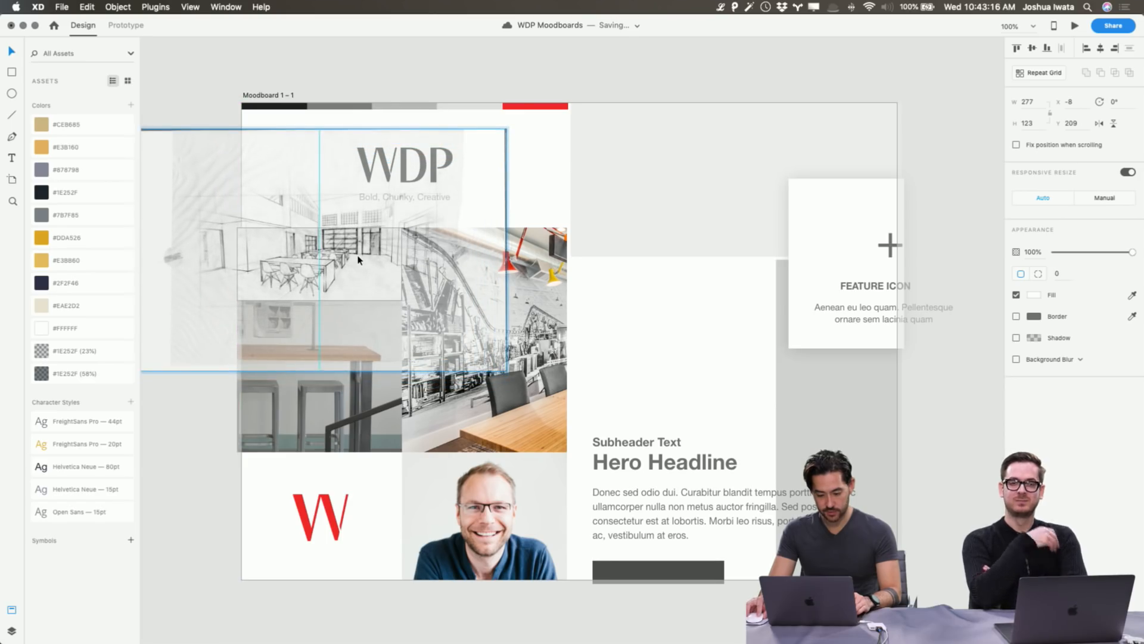
mouse_move(358, 256)
left_mouse_down()
mouse_move(330, 276)
mouse_move(372, 264)
left_mouse_up()
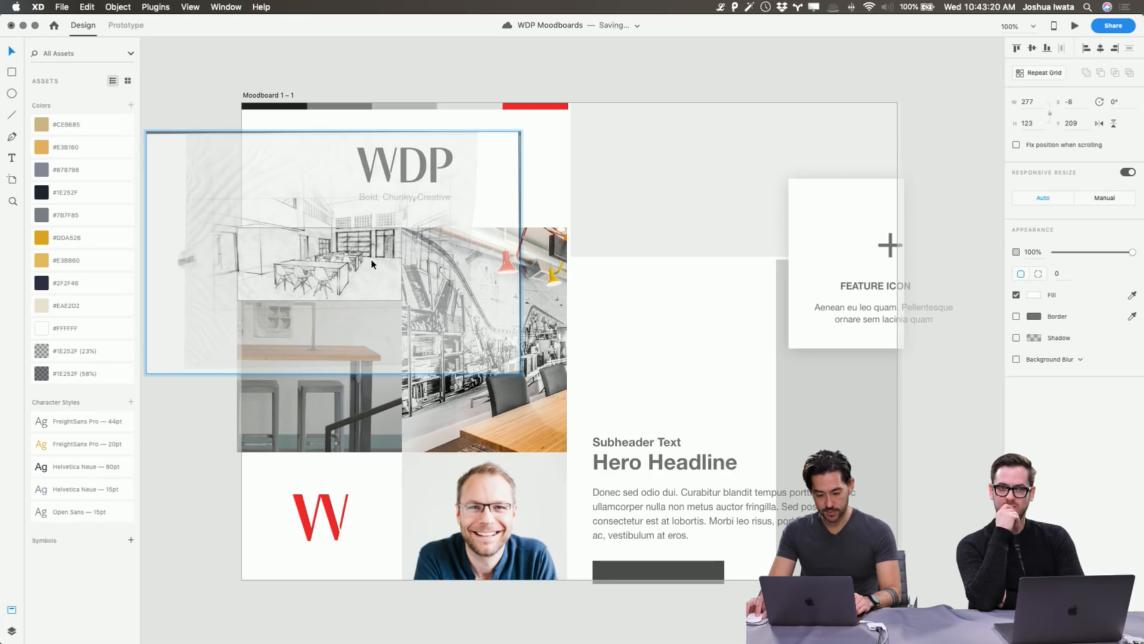
left_click_drag(146, 373, 92, 398)
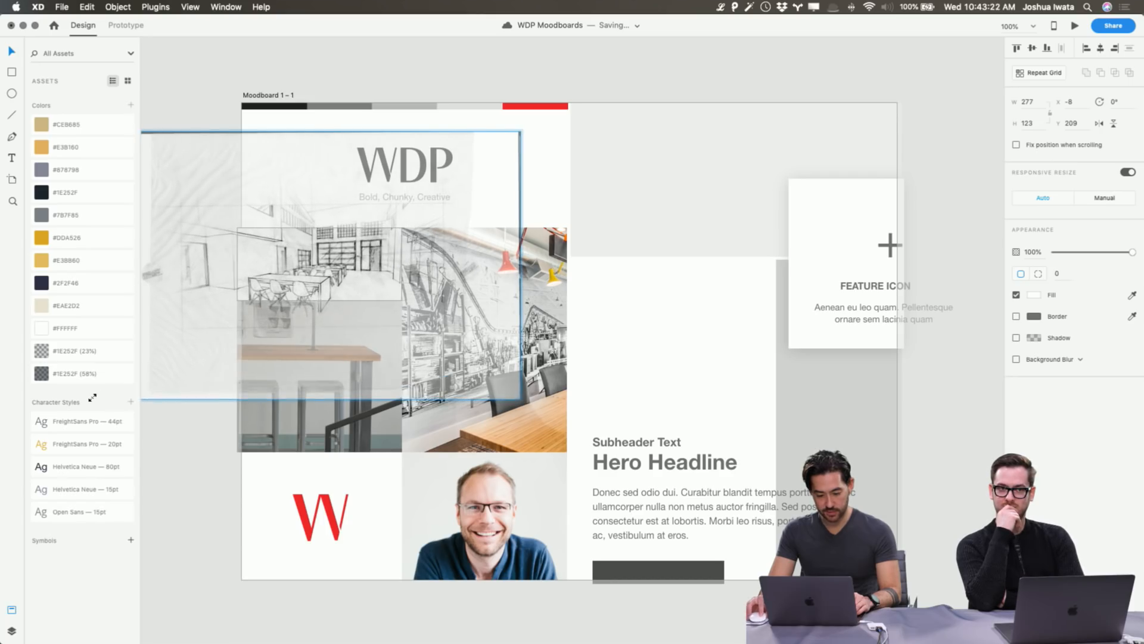
mouse_move(347, 273)
left_mouse_down()
mouse_move(403, 242)
mouse_move(373, 261)
left_mouse_up()
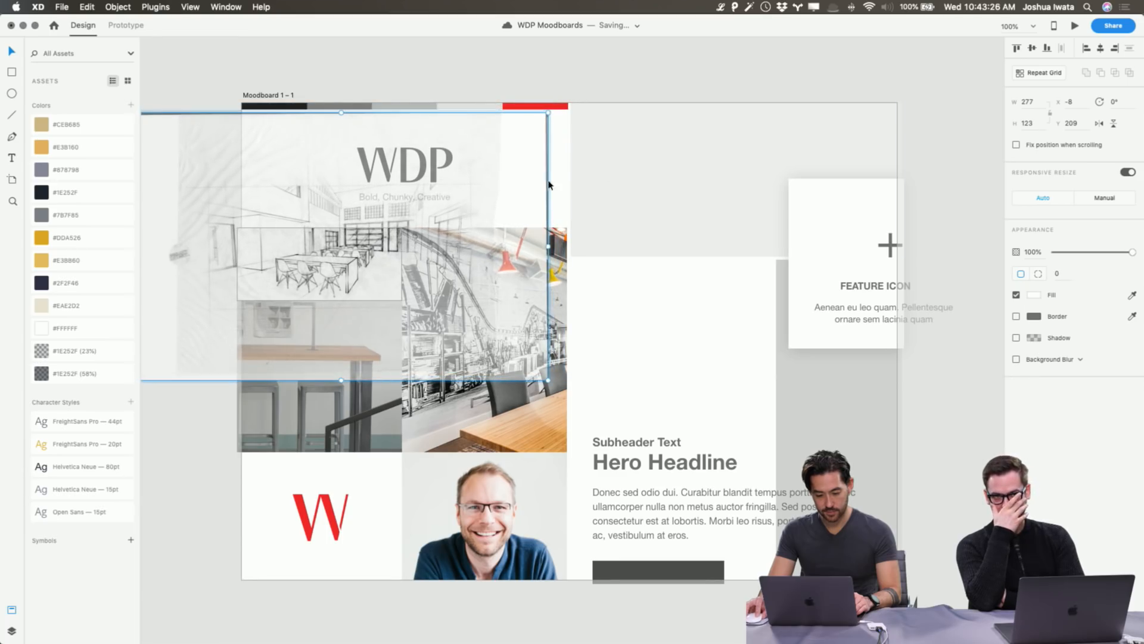
key("Escape")
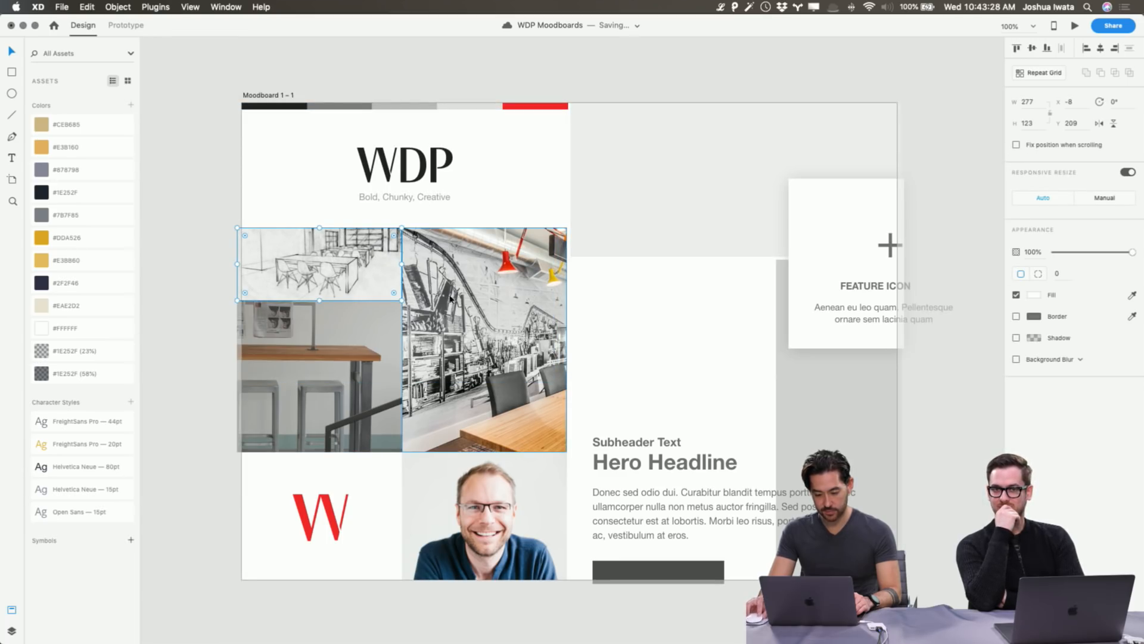
left_click(1100, 124)
left_click(812, 70)
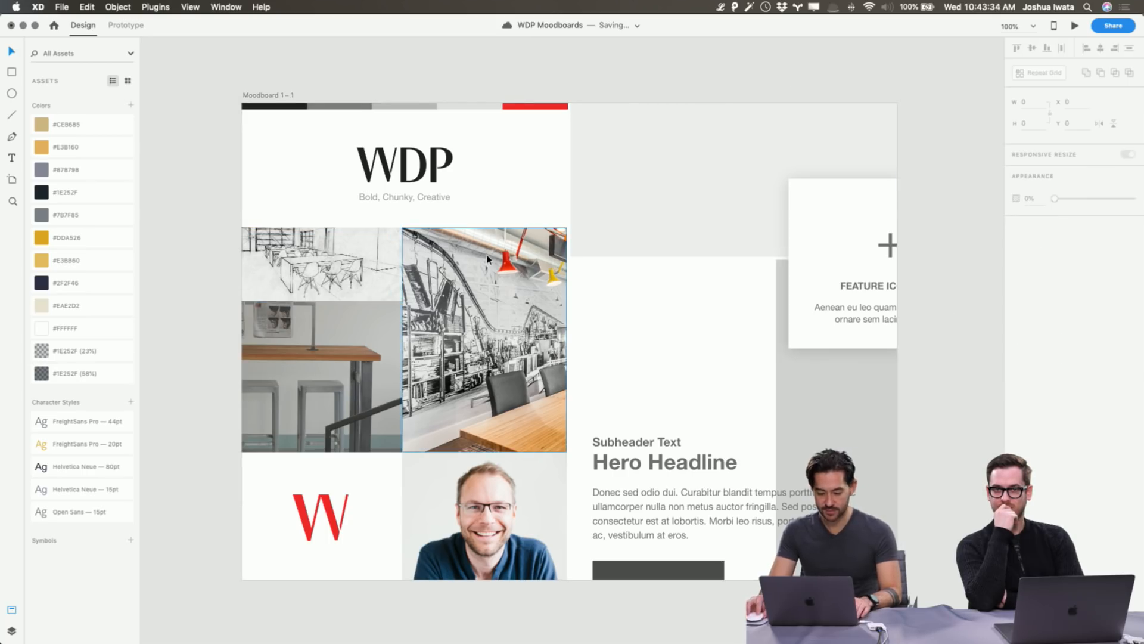
double_click(322, 264)
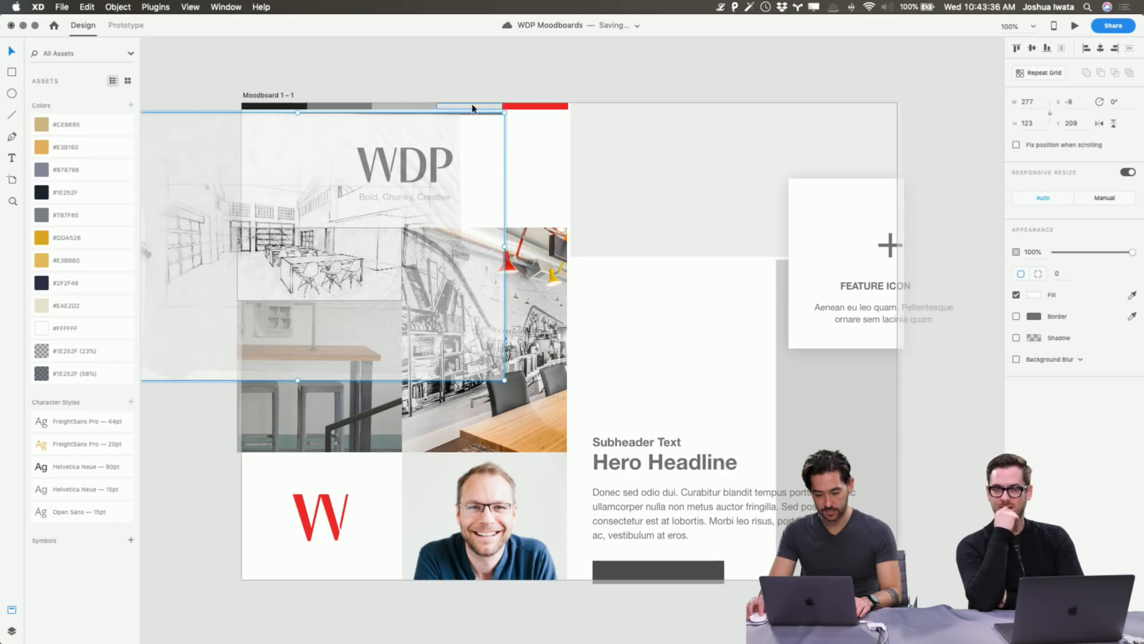
left_click(479, 77)
Navigate from the Plans drawings to Photos > *General Use in gallery view.
key("super+Tab")
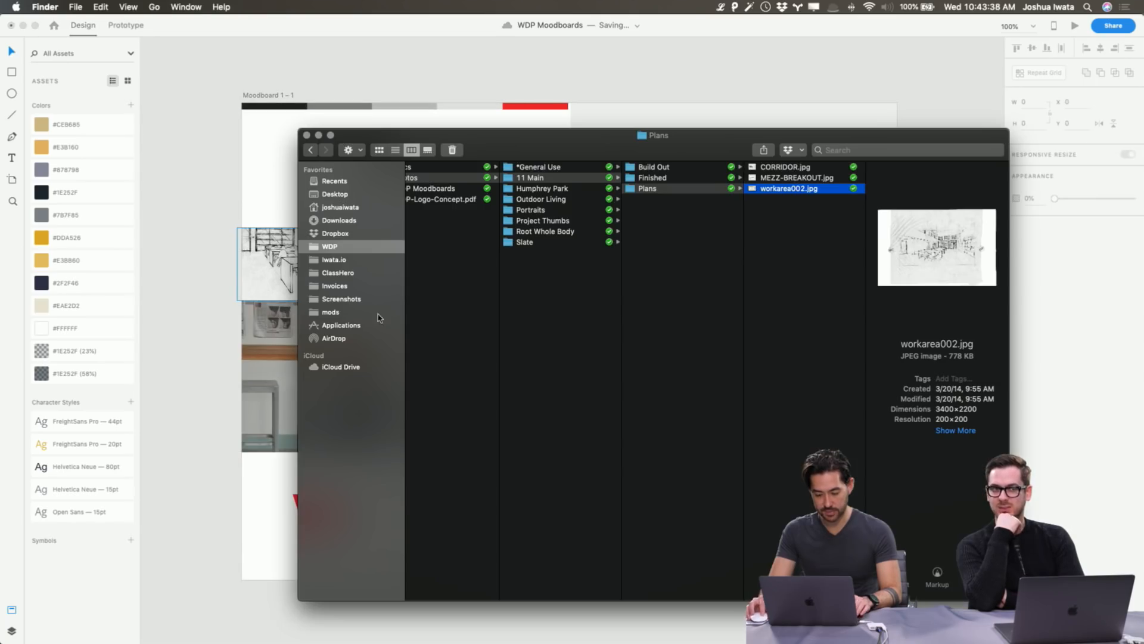
left_click(768, 178)
left_click(771, 167)
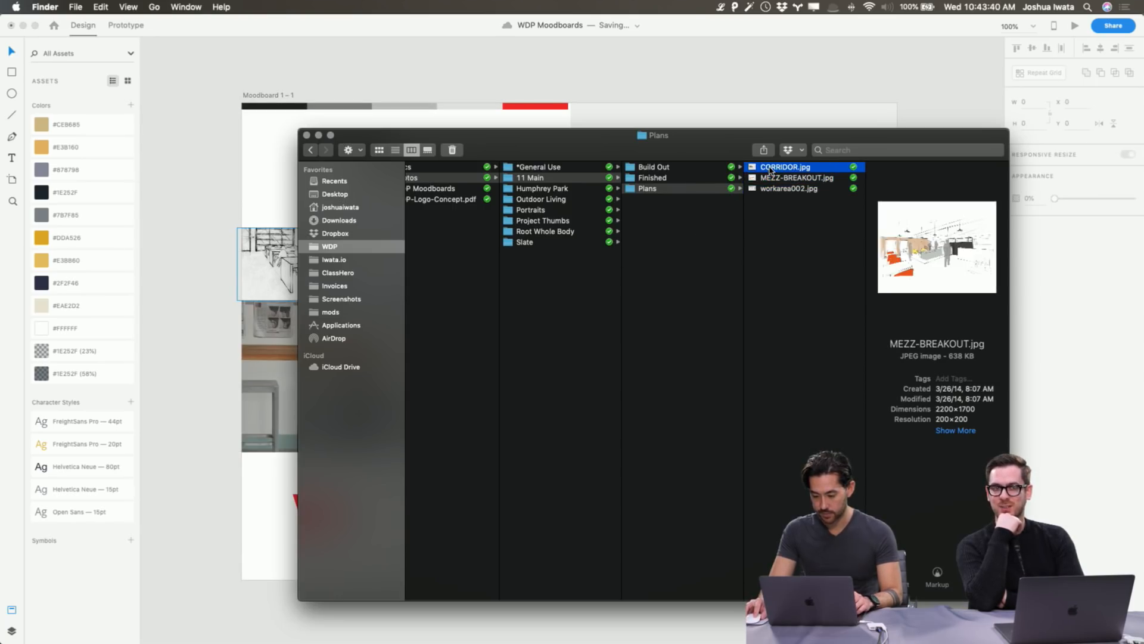
left_click(551, 200)
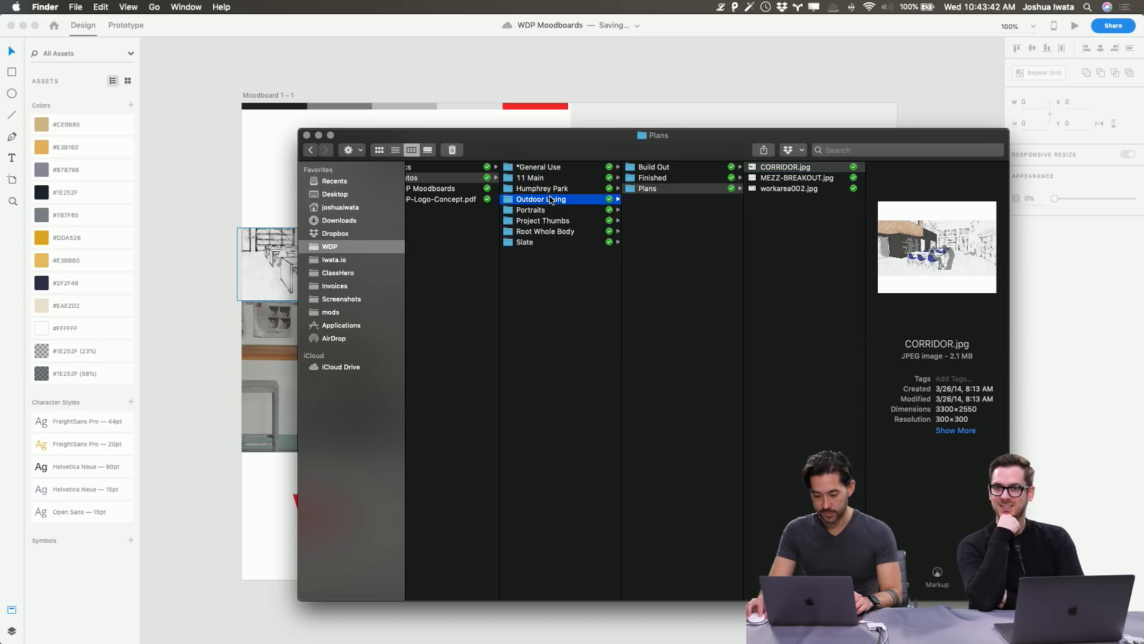
left_click(453, 188)
left_click(471, 178)
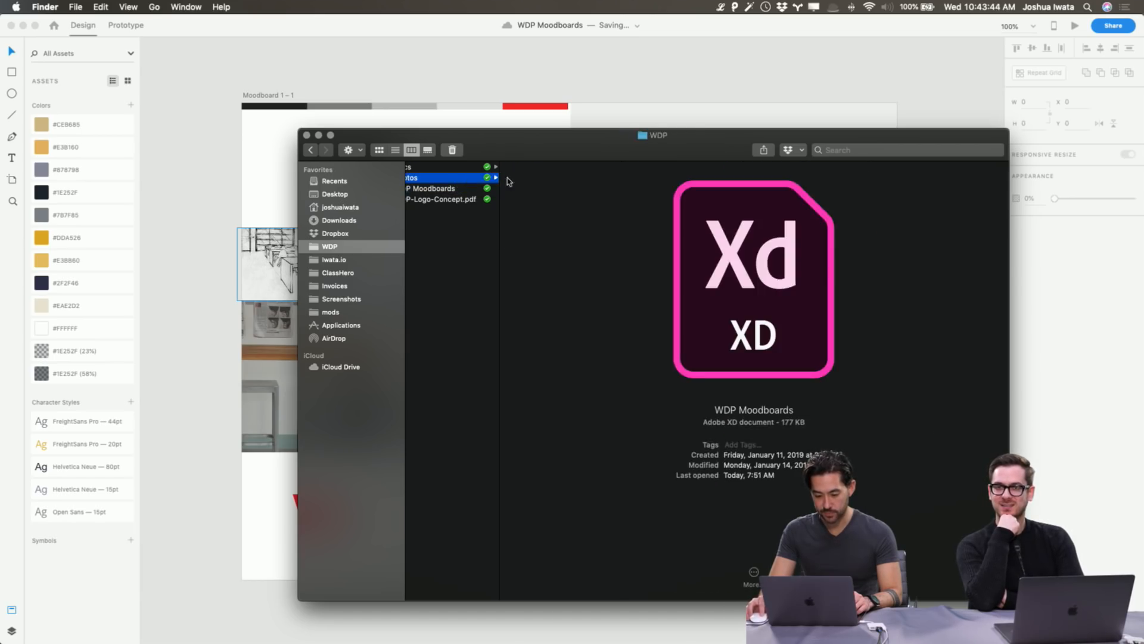
key("Right")
left_click(692, 275)
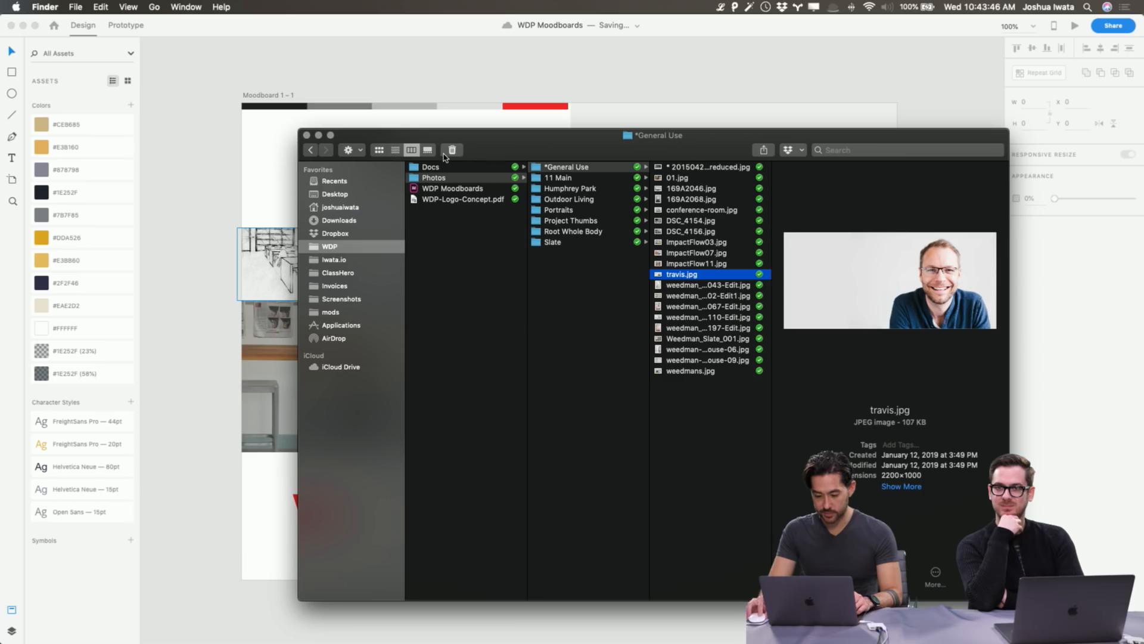
left_click(428, 150)
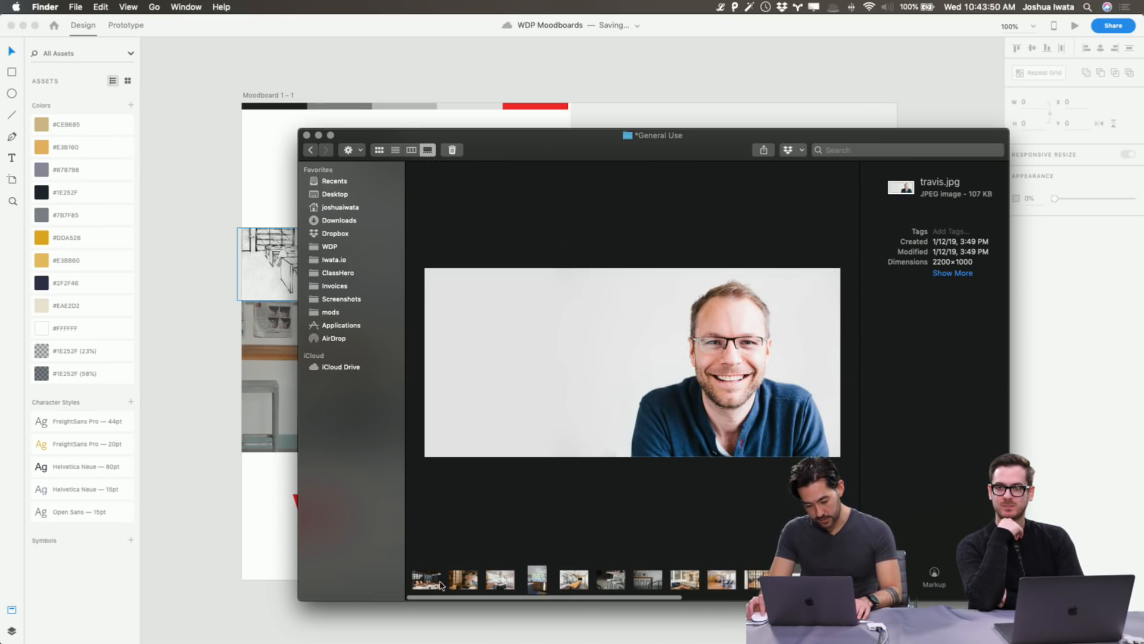
Drag the 01.jpg peony-mural room photo into the top-right rectangle.
left_click(464, 579)
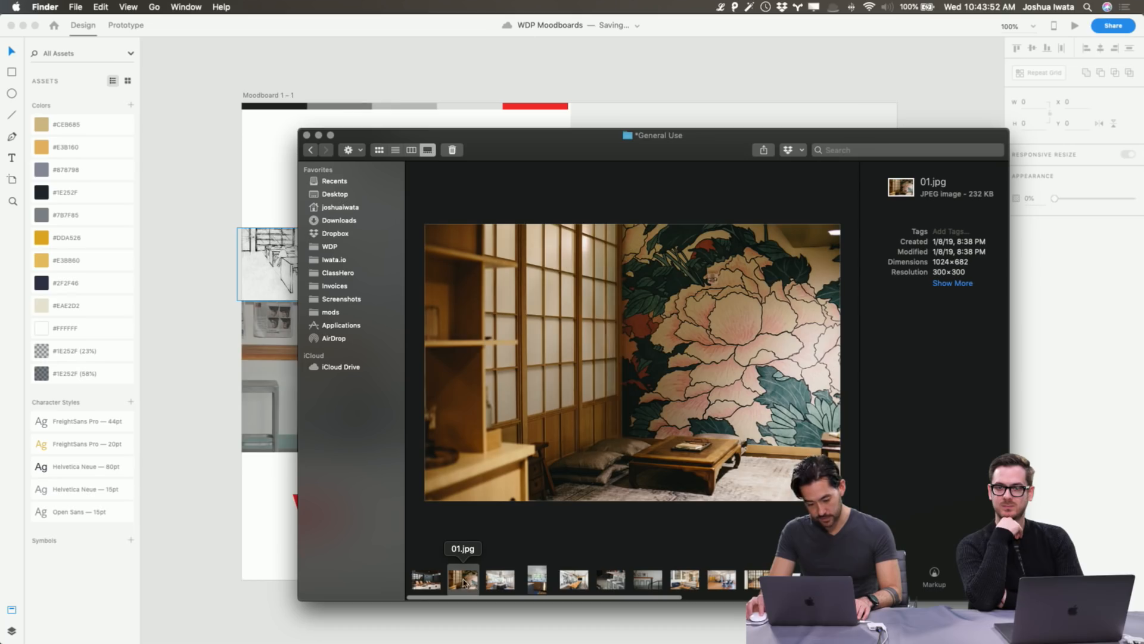
key("super+Tab")
left_click_drag(464, 581, 715, 198)
left_click(766, 58)
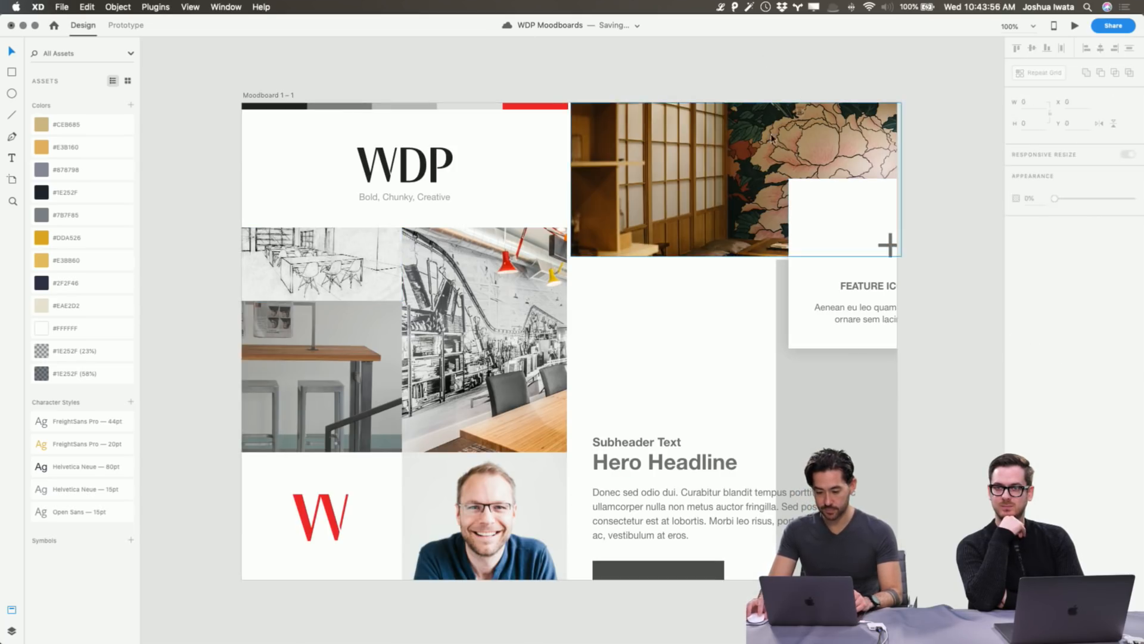
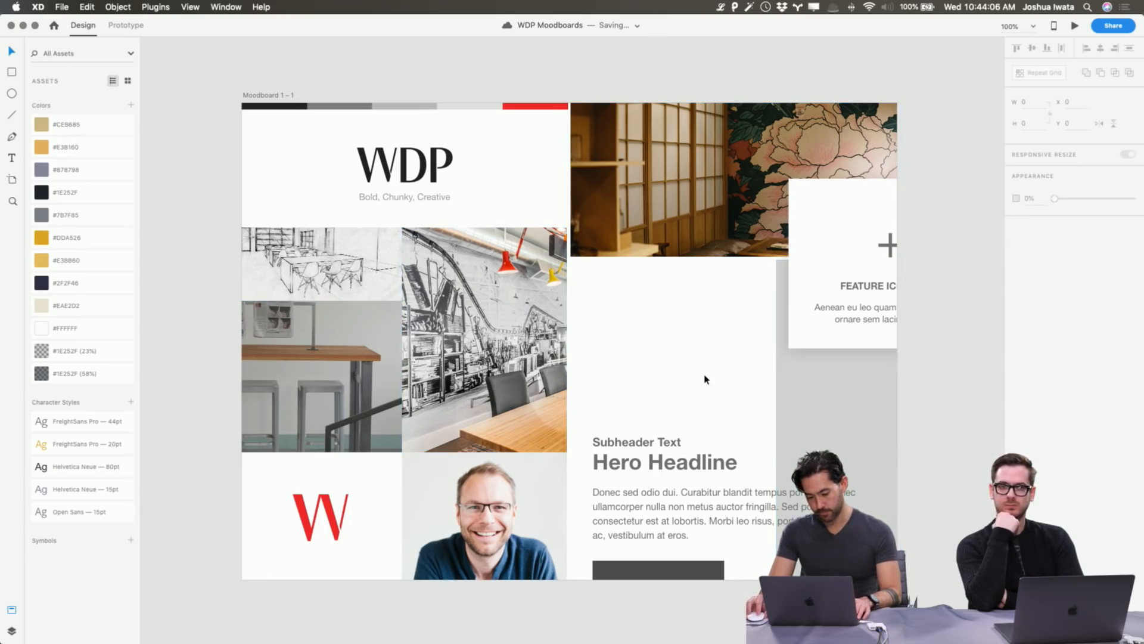
Drag the Weedman_Slate_001 interior photo from Finder into the right-hand image frame.
key("super+Tab")
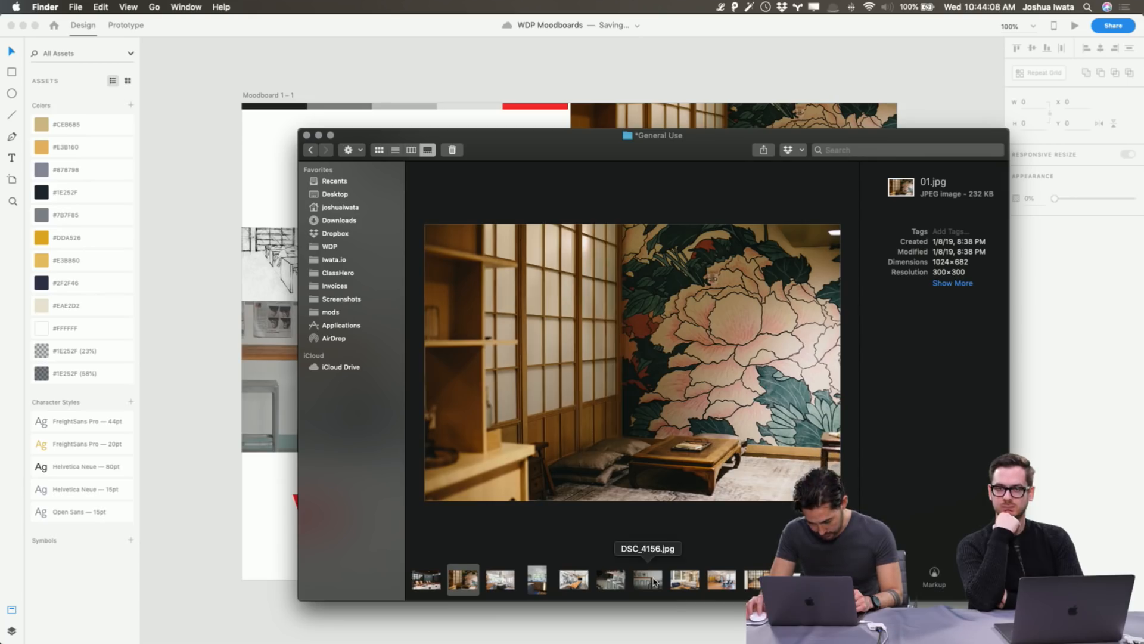
scroll(654, 582, "right", 5)
scroll(685, 581, "right", 2)
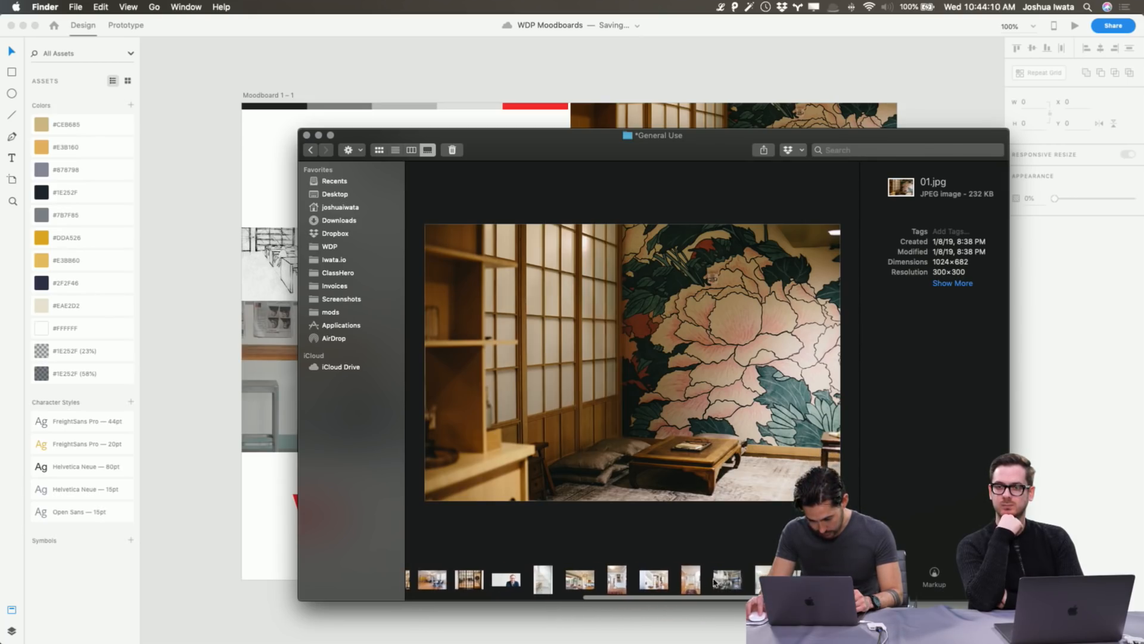
left_click(692, 582)
left_click(722, 581)
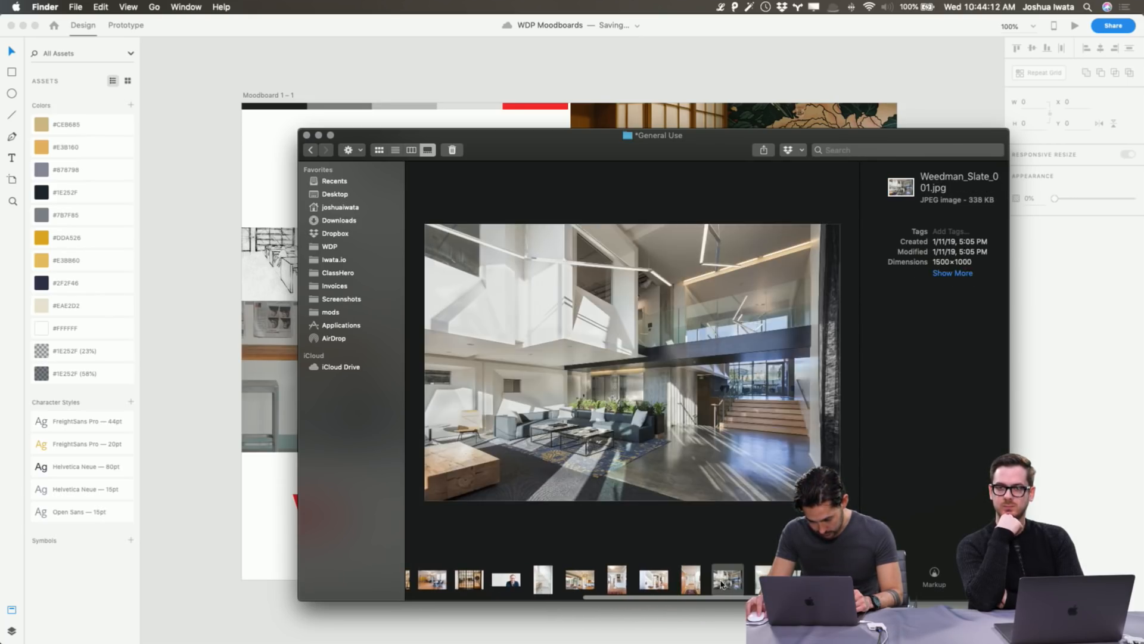
key("super+Tab")
left_click_drag(722, 582, 826, 431)
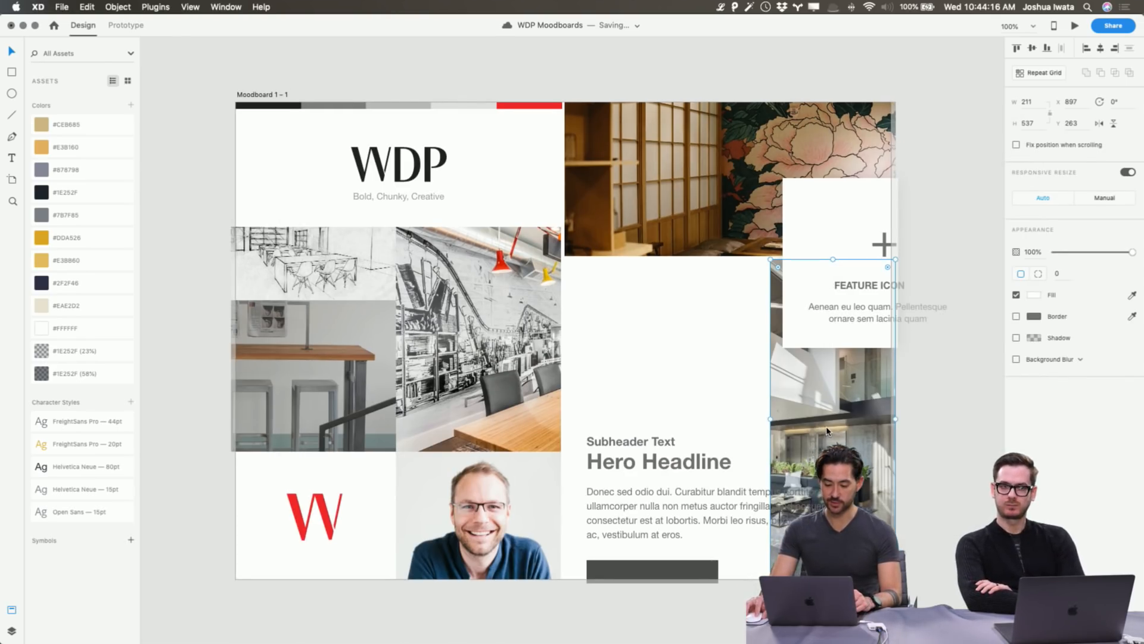
Shift the interior photo left inside its frame to reposition it.
scroll(826, 431, "left", 12)
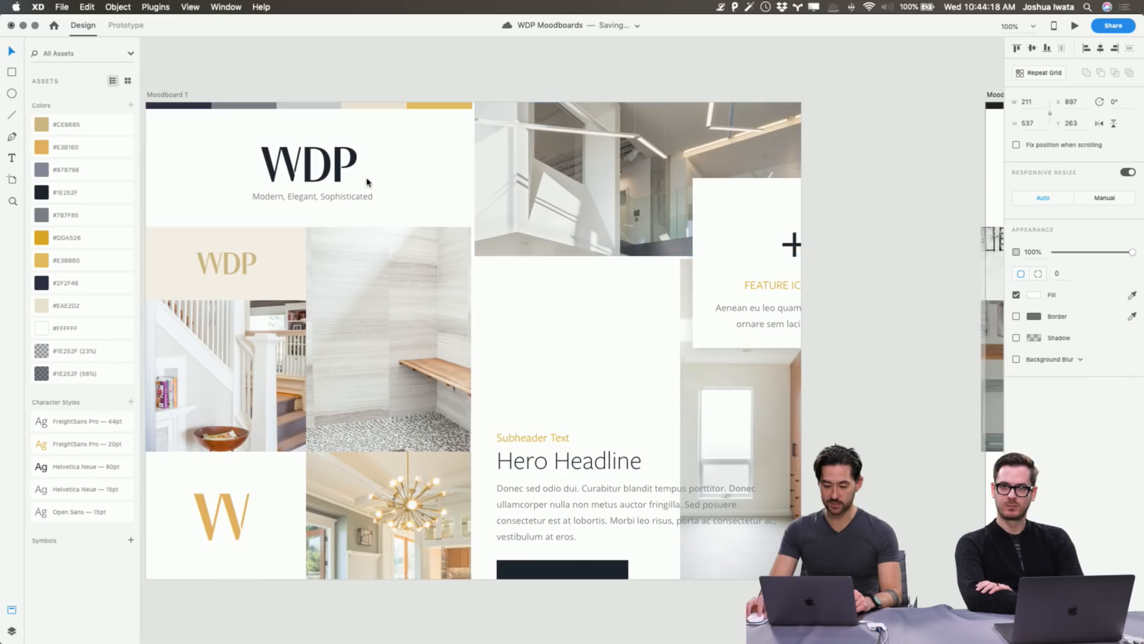
scroll(366, 182, "right", 10)
double_click(718, 445)
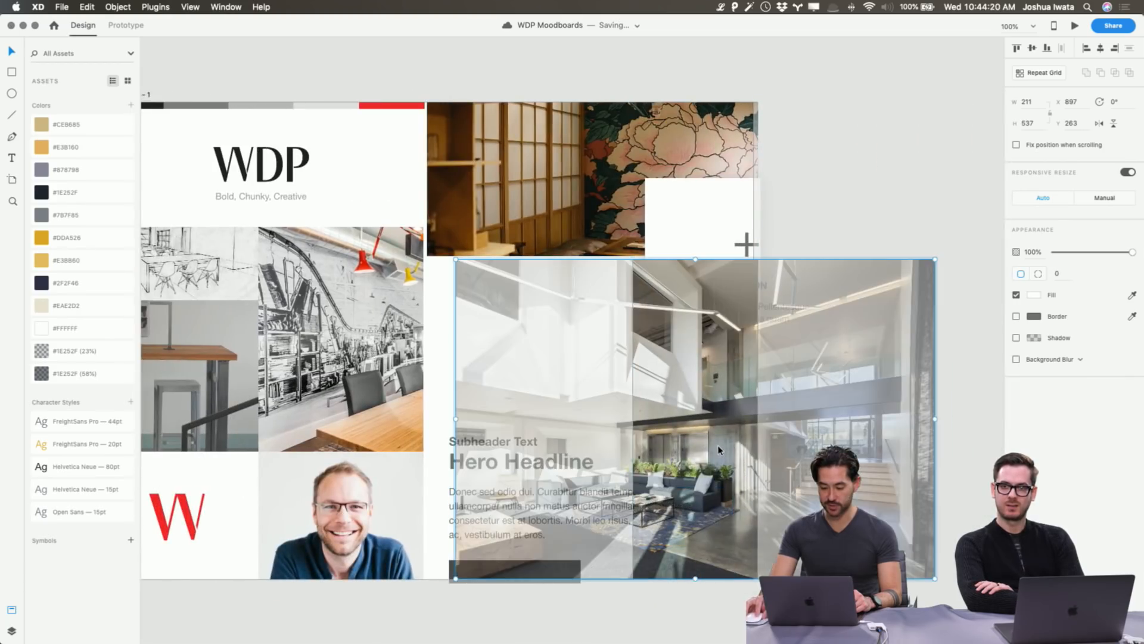
left_click_drag(723, 440, 631, 437)
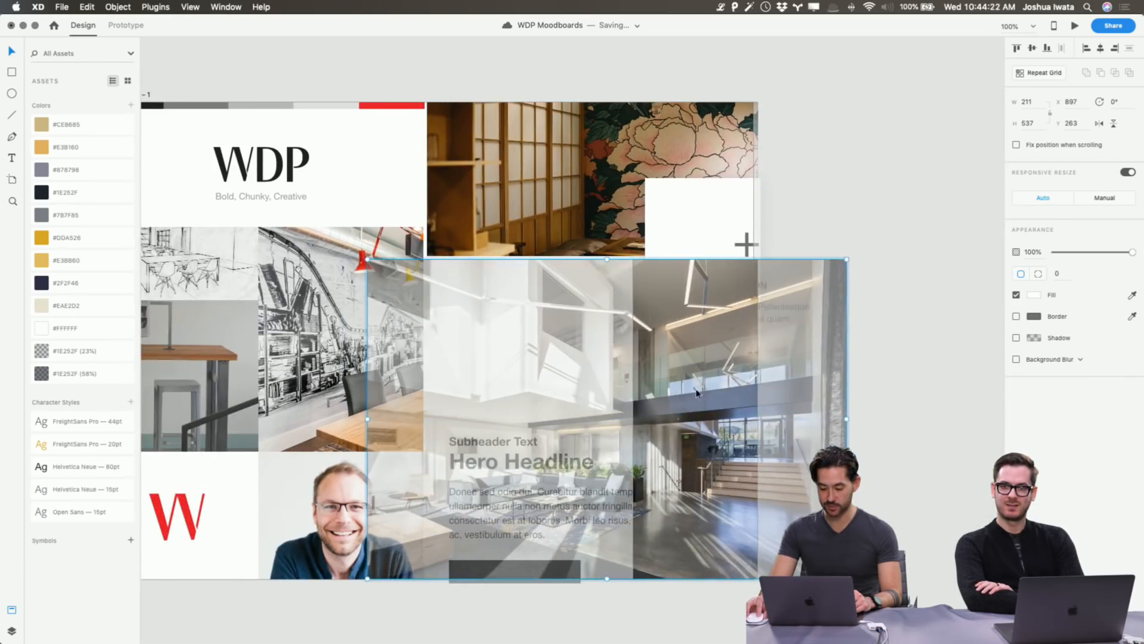
left_click(855, 219)
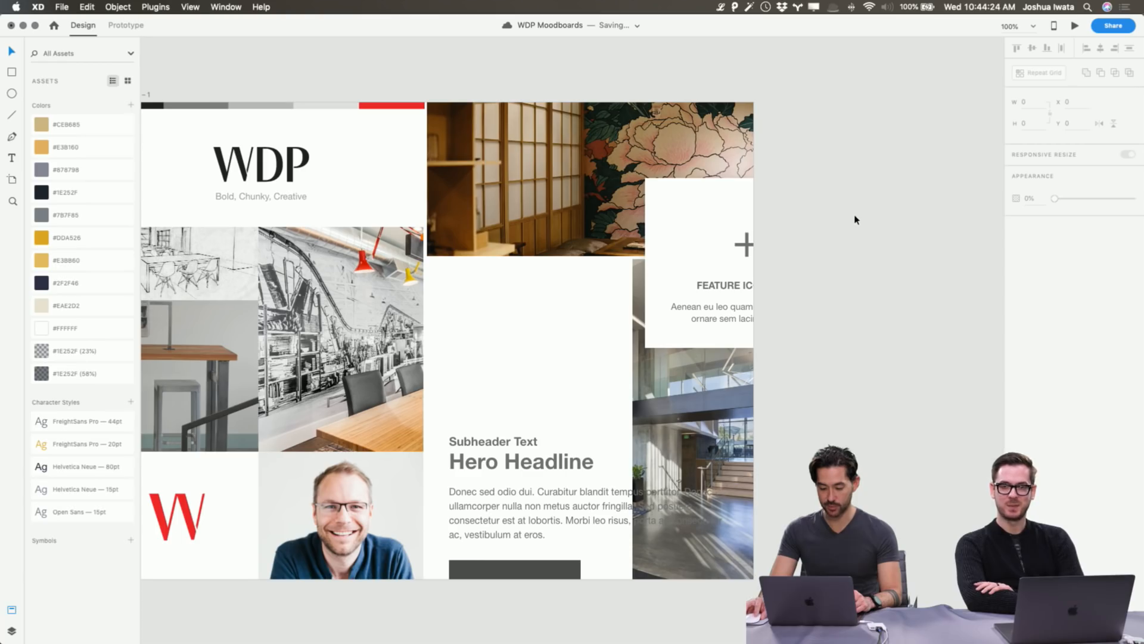
scroll(855, 219, "left", 5)
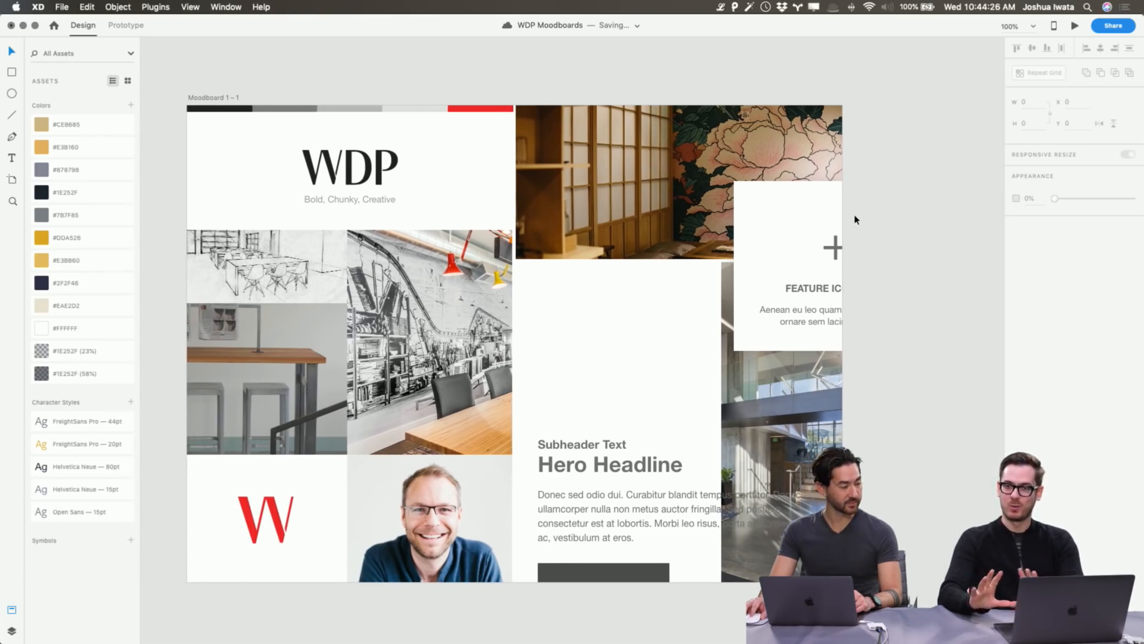
scroll(855, 221, "down", 3)
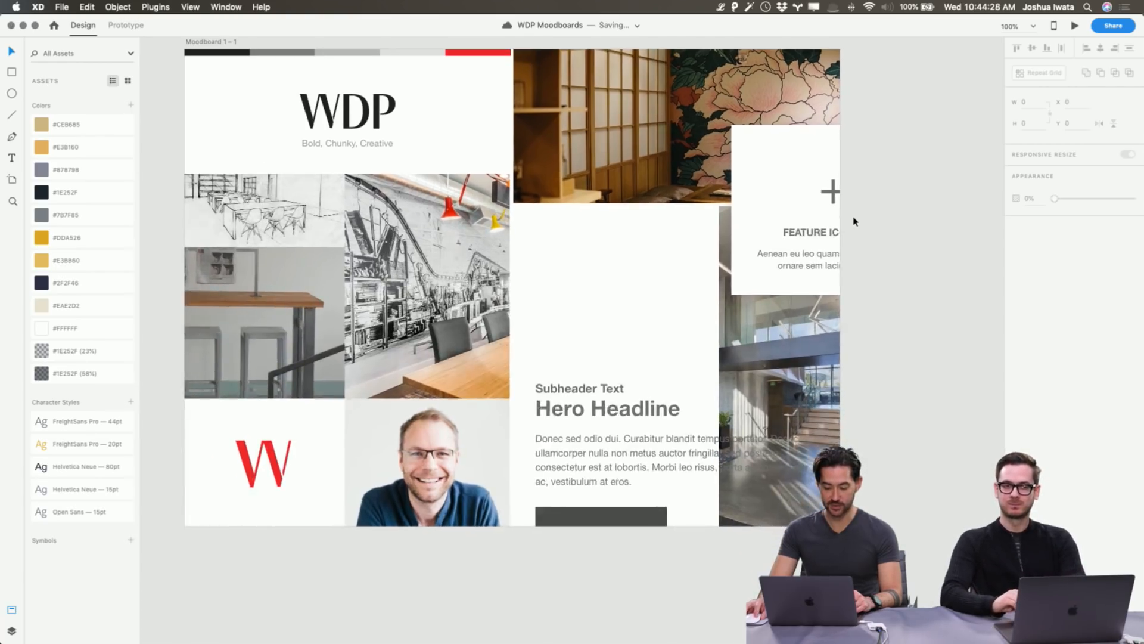
Colour the feature card's plus icon red #FD2A2A, sampled from the W logo.
left_click(843, 221)
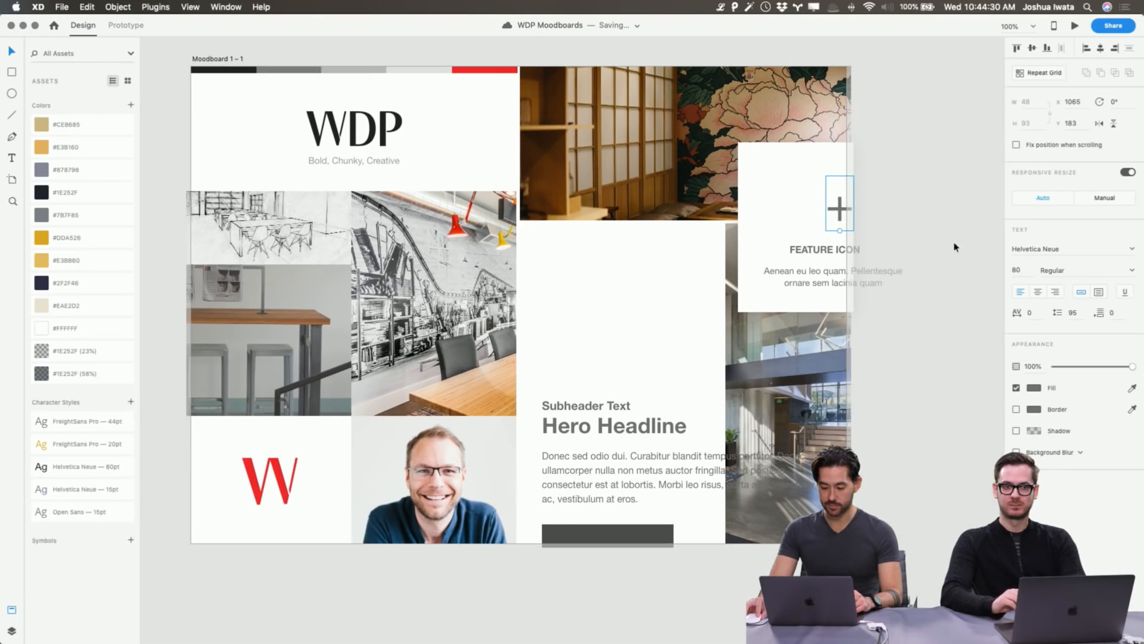
left_click(1033, 388)
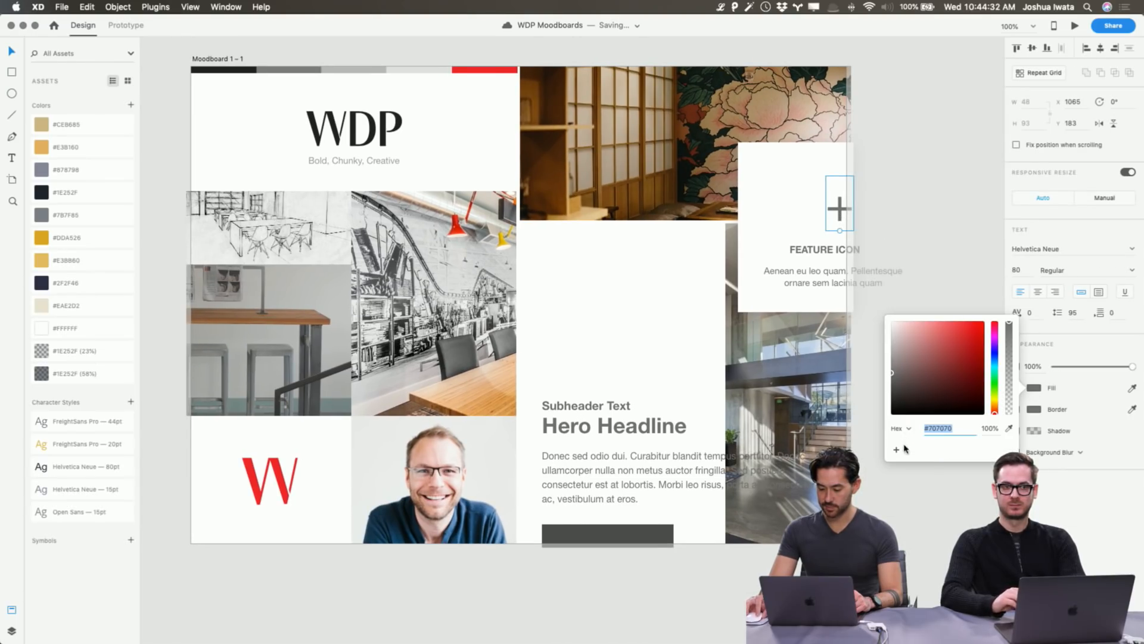
left_click(1010, 428)
left_click(250, 474)
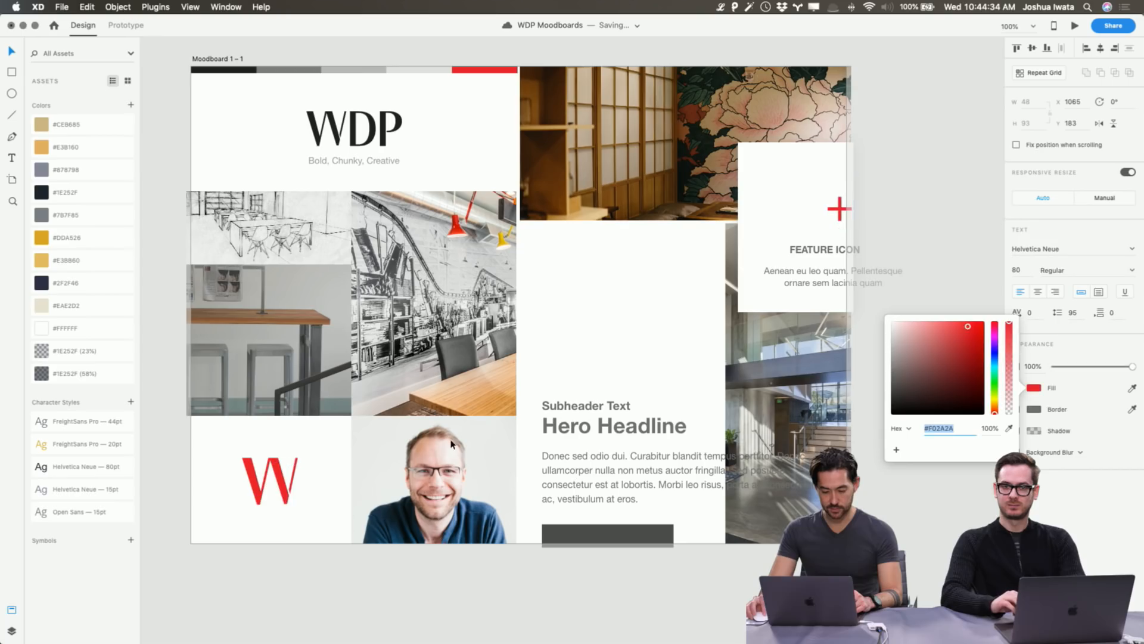
left_click(905, 170)
scroll(906, 170, "left", 3)
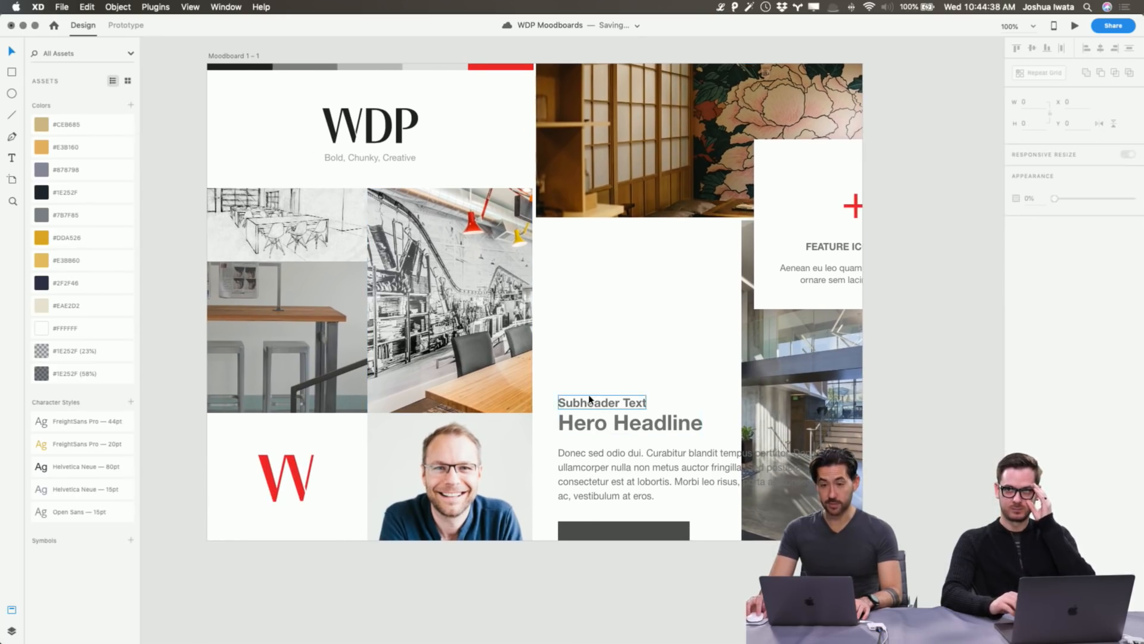
key("super+Tab")
key("super+Tab")
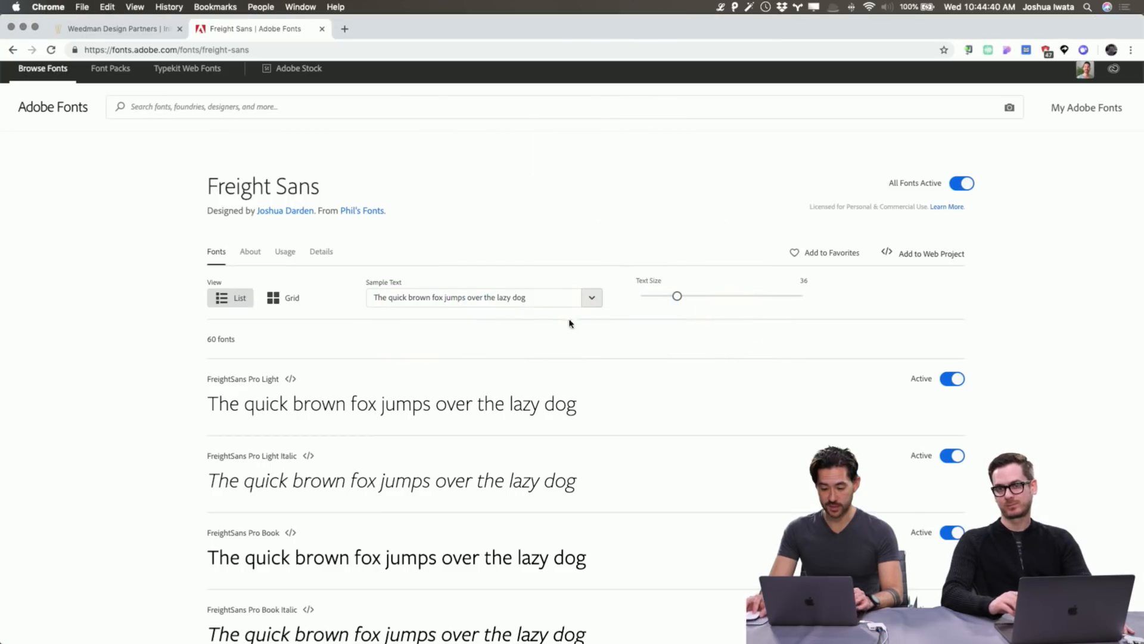
Filter Browse Fonts to the heaviest weight, normal width and low contrast.
left_click(185, 115)
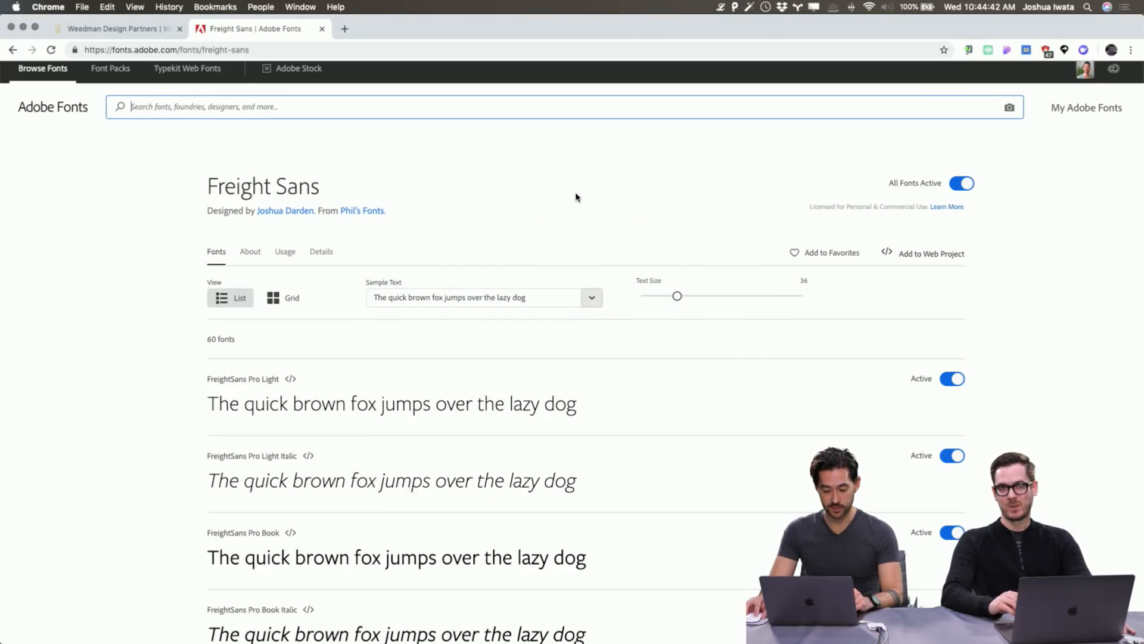
left_click(24, 51)
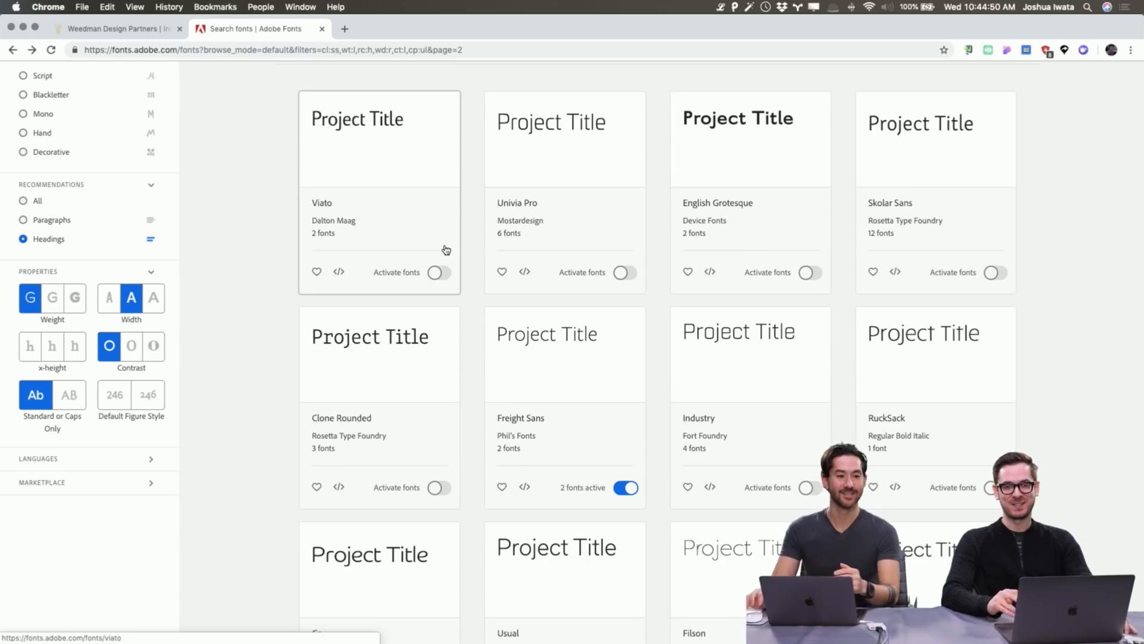
left_click(71, 305)
scroll(209, 289, "up", 5)
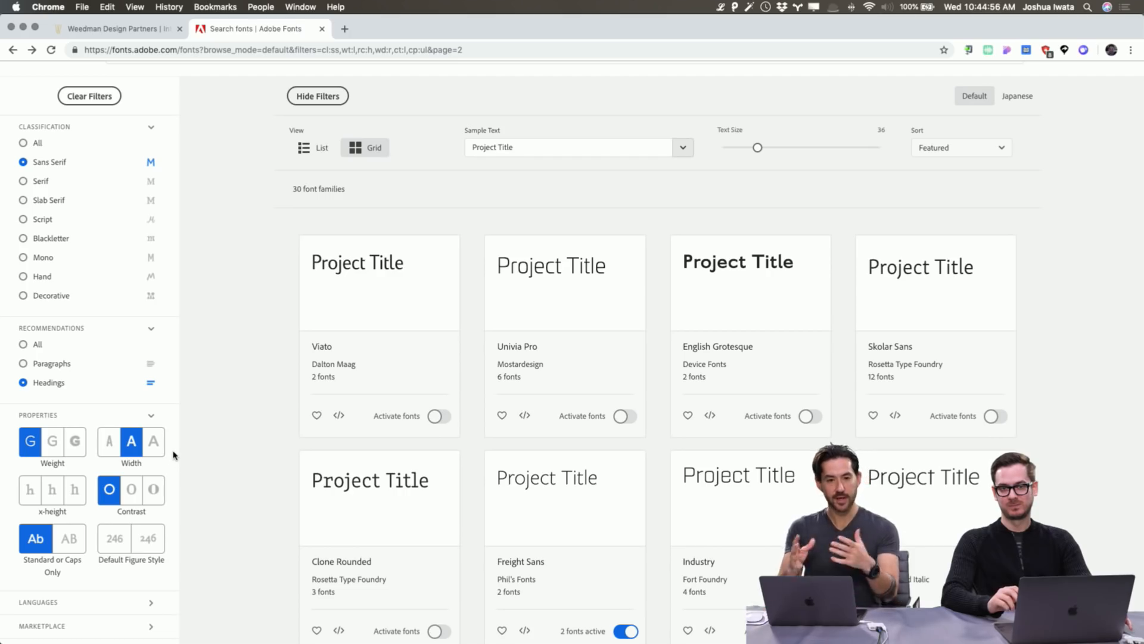
left_click(75, 441)
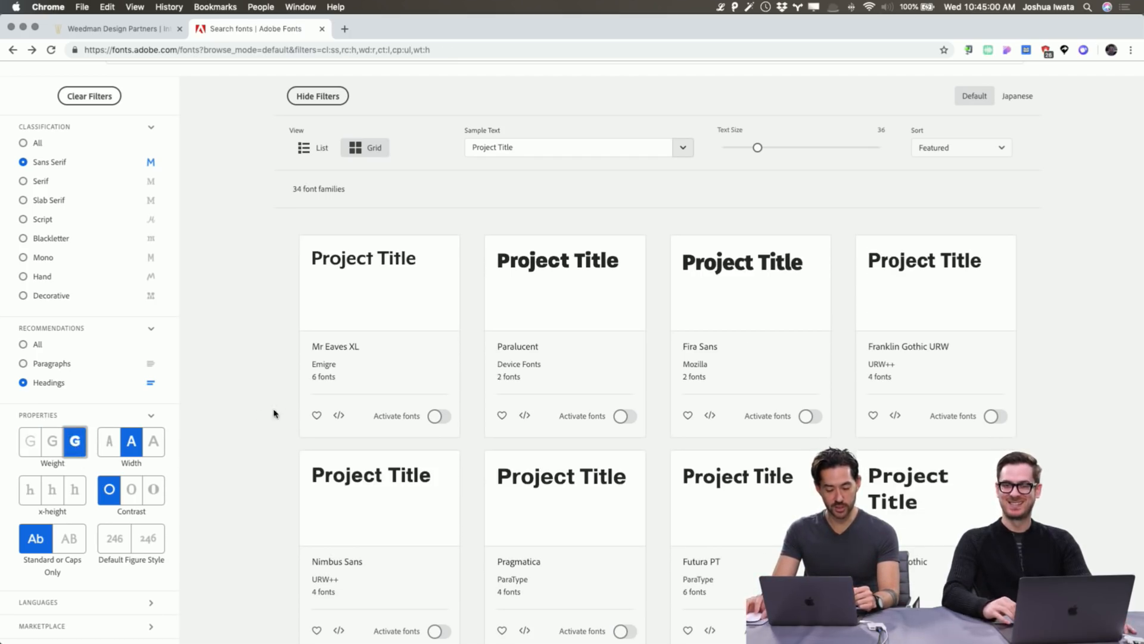
left_click(155, 447)
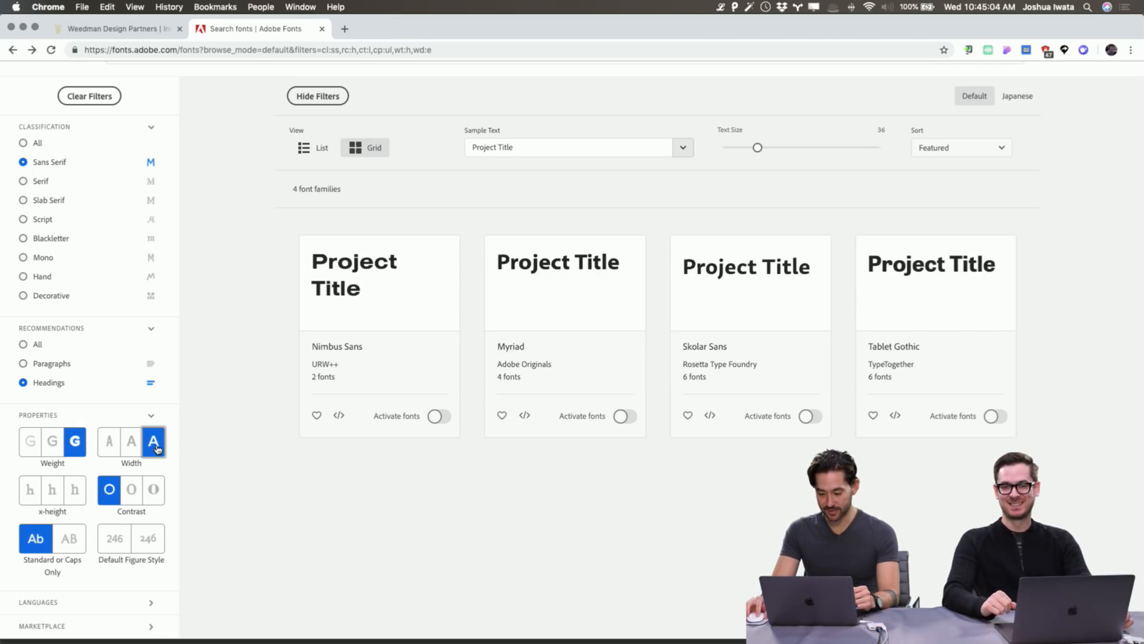
left_click(132, 441)
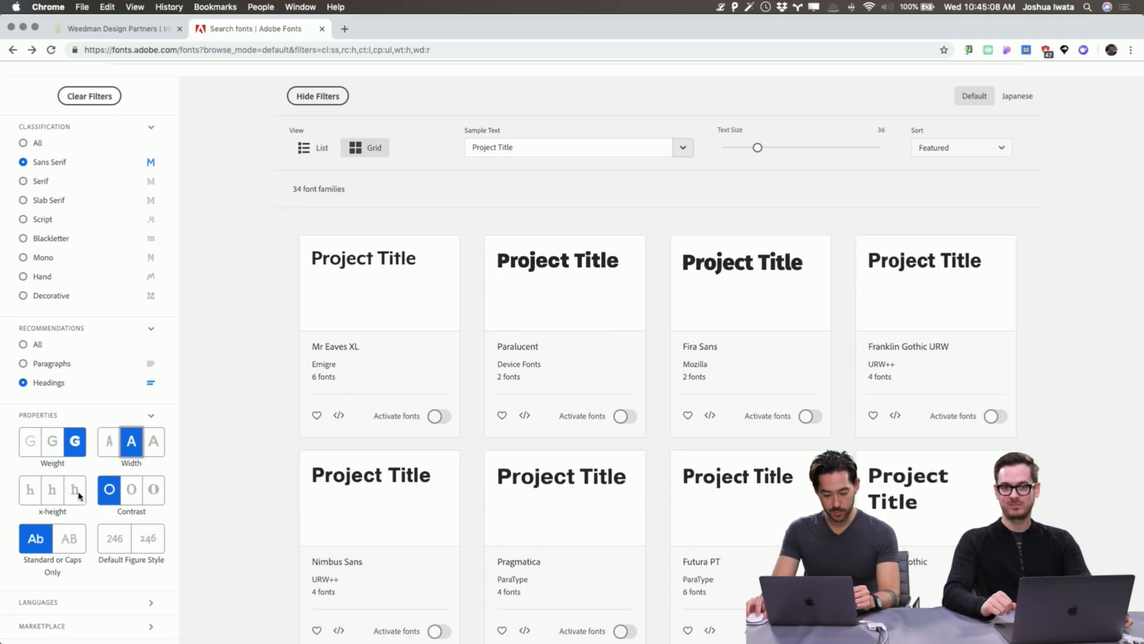
left_click(129, 494)
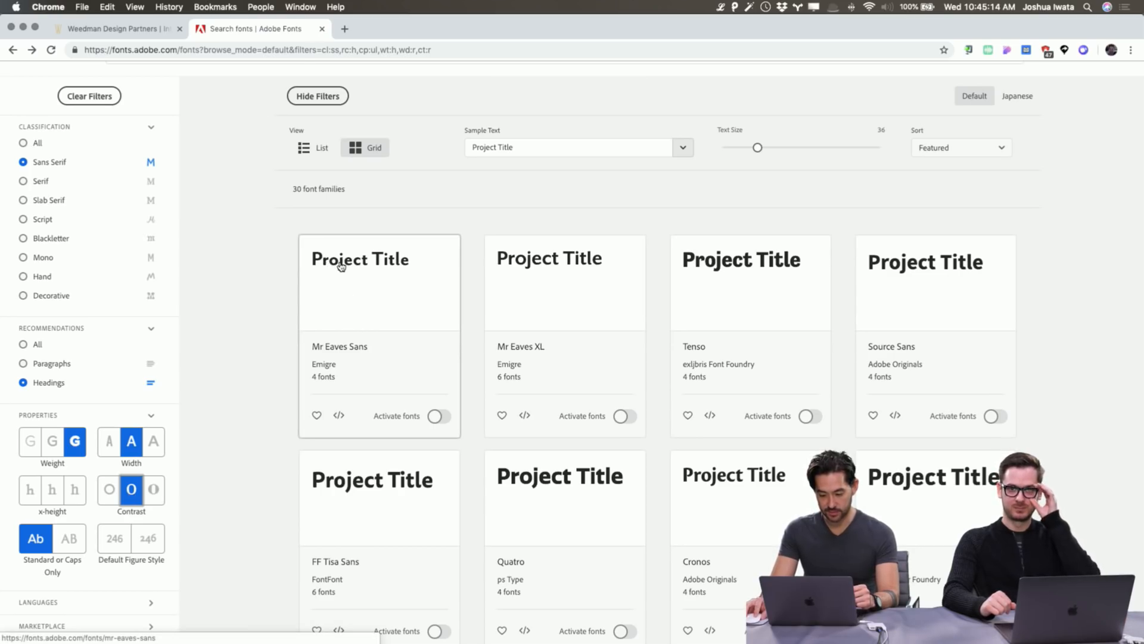
left_click(108, 491)
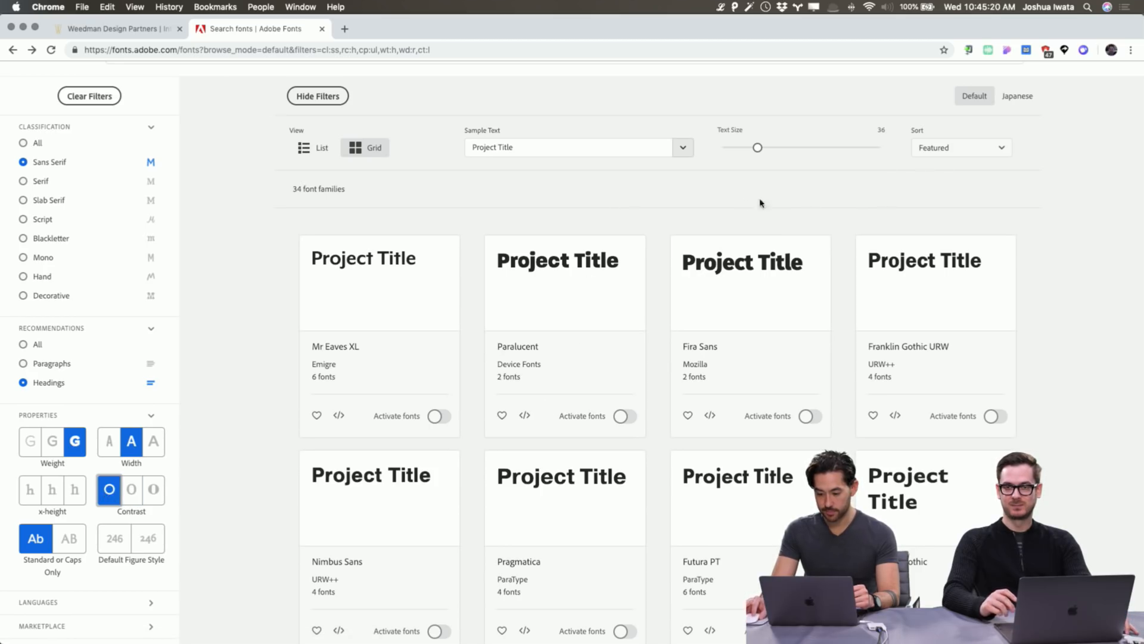
Enlarge the preview sample text size and scroll through the filtered results.
left_click_drag(757, 147, 779, 149)
scroll(1025, 327, "down", 2)
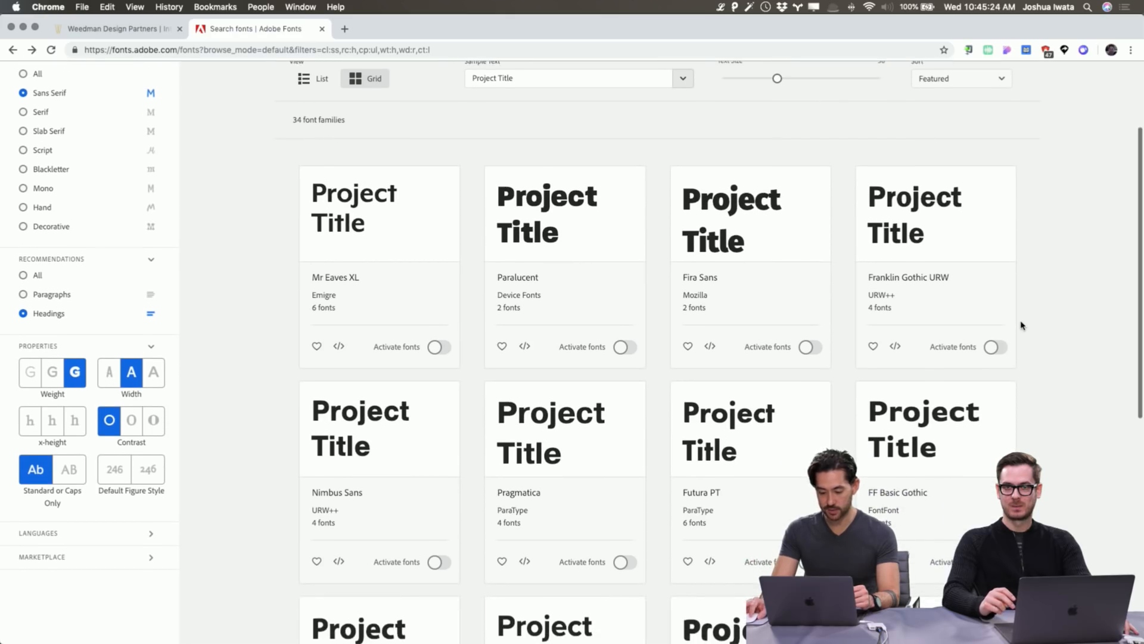
scroll(1020, 326, "down", 2)
scroll(1020, 325, "down", 2)
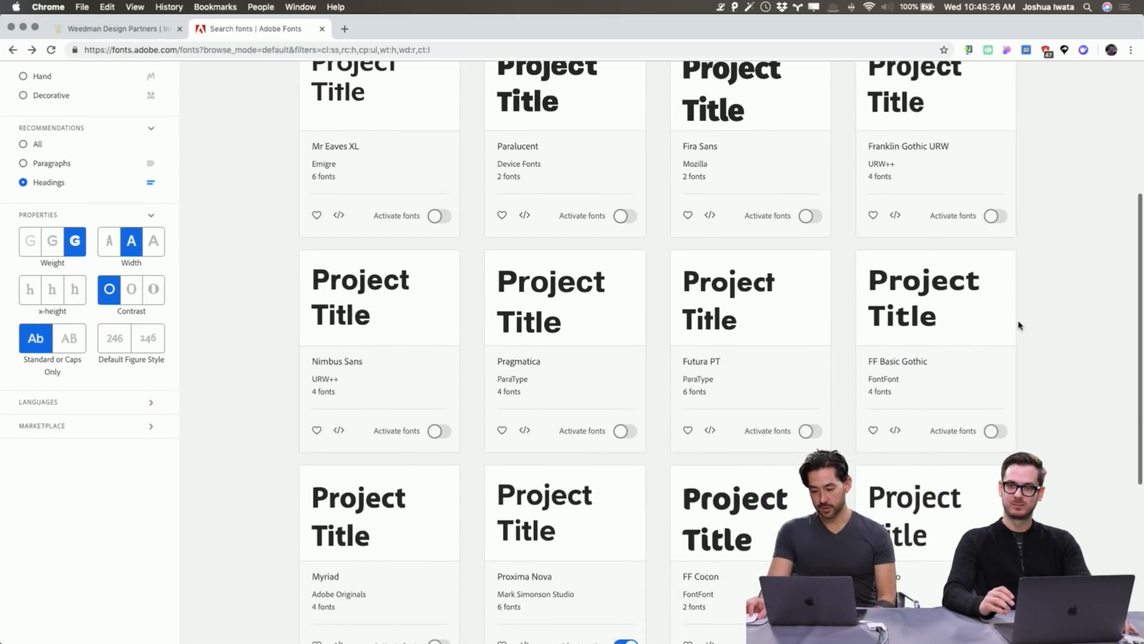
scroll(1018, 324, "down", 5)
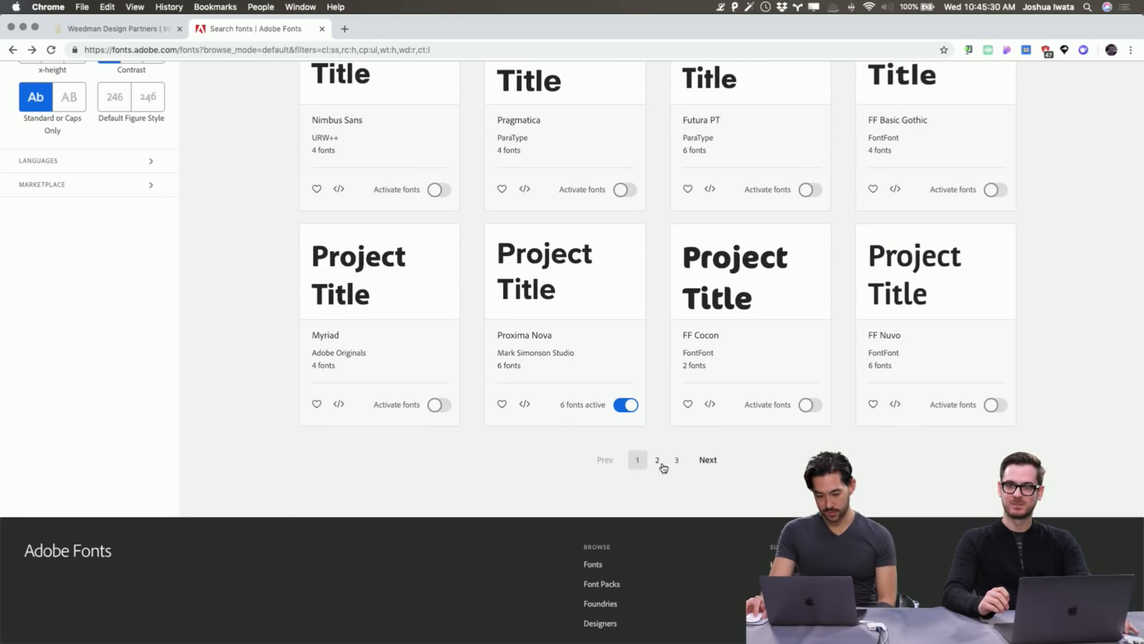
scroll(662, 467, "up", 10)
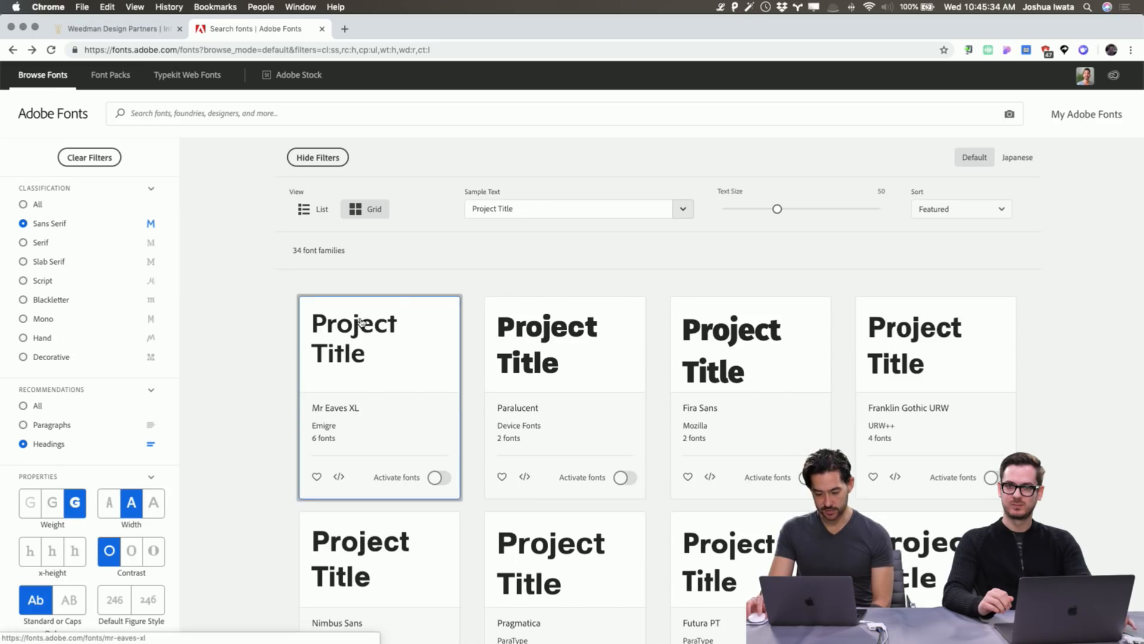
left_click(532, 208)
Change the font preview sample text to 'Weedman Design'.
left_click_drag(531, 209, 401, 203)
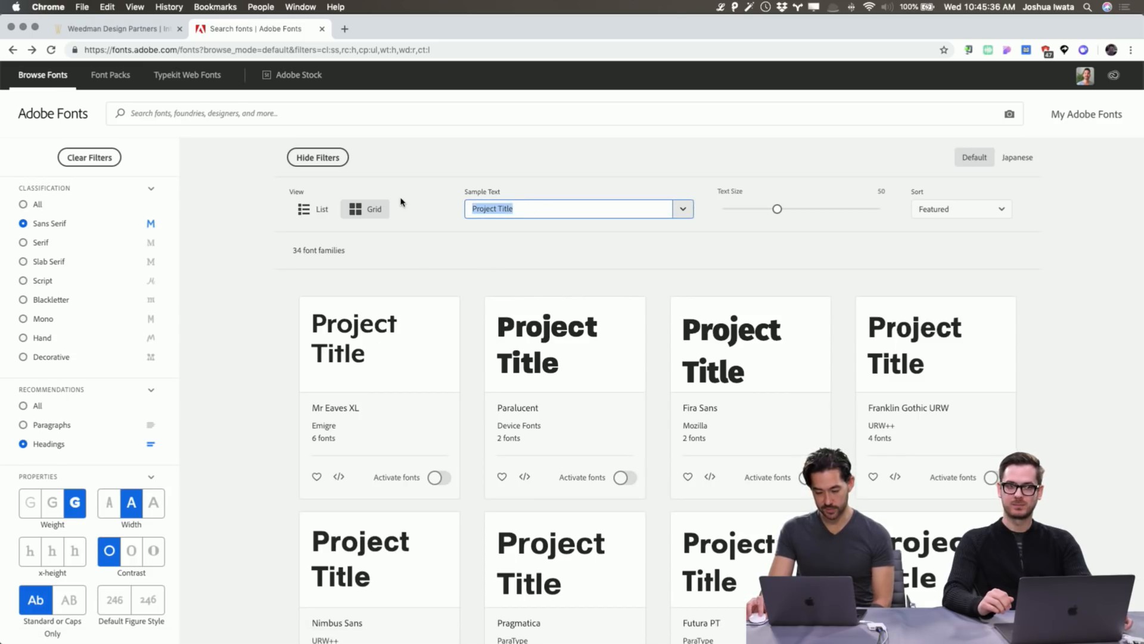
type("Wedm")
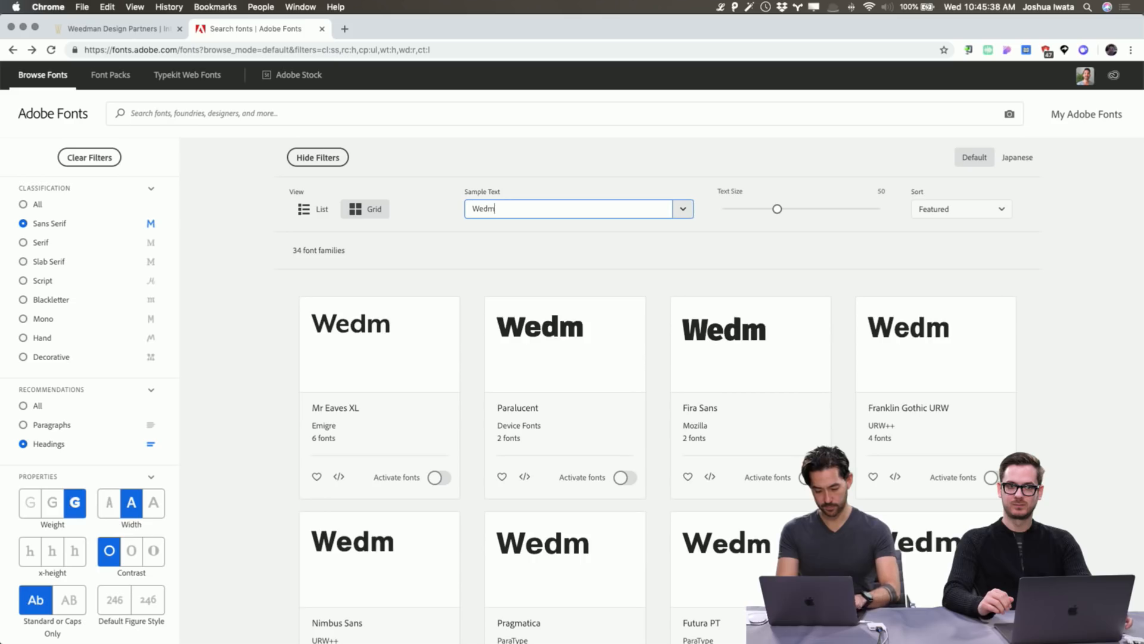
key("BackSpace")
type("edman")
key("BackSpace")
key("BackSpace")
key("BackSpace")
key("BackSpace")
key("BackSpace")
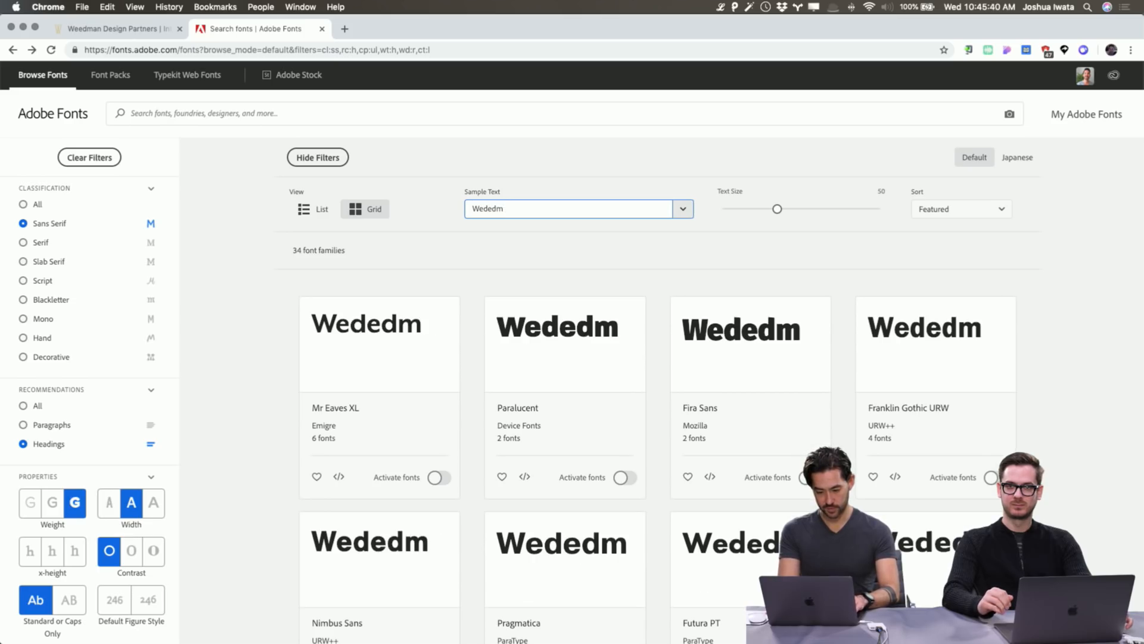
key("BackSpace")
type("edman")
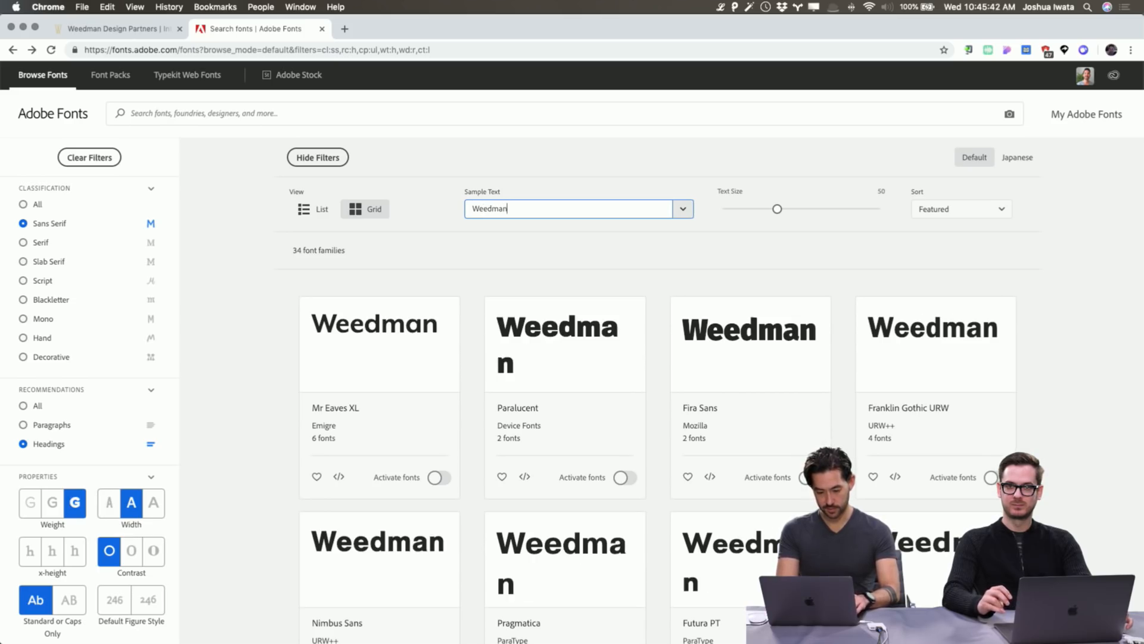
type(" Design")
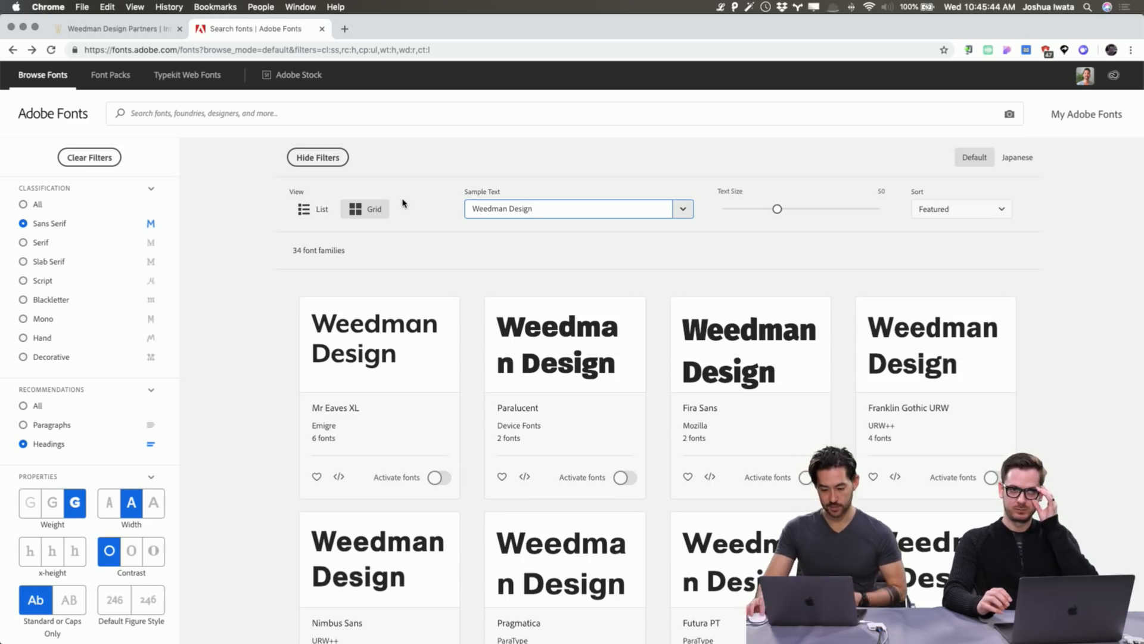
Browse results pages 2 and 3, then return to page 1.
scroll(191, 298, "down", 5)
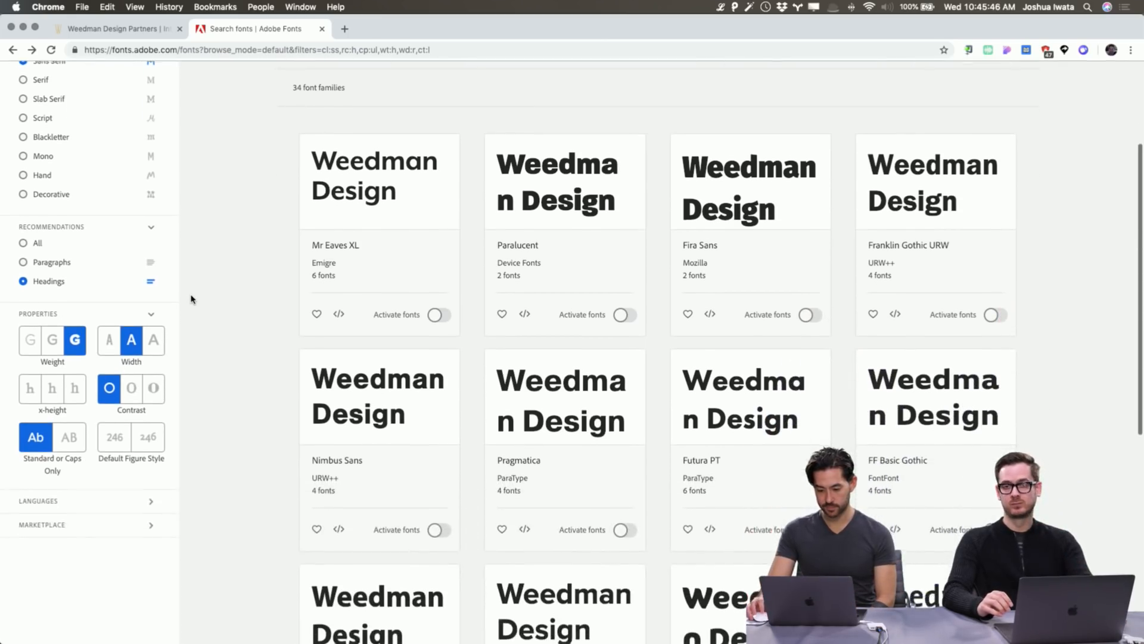
scroll(190, 298, "down", 2)
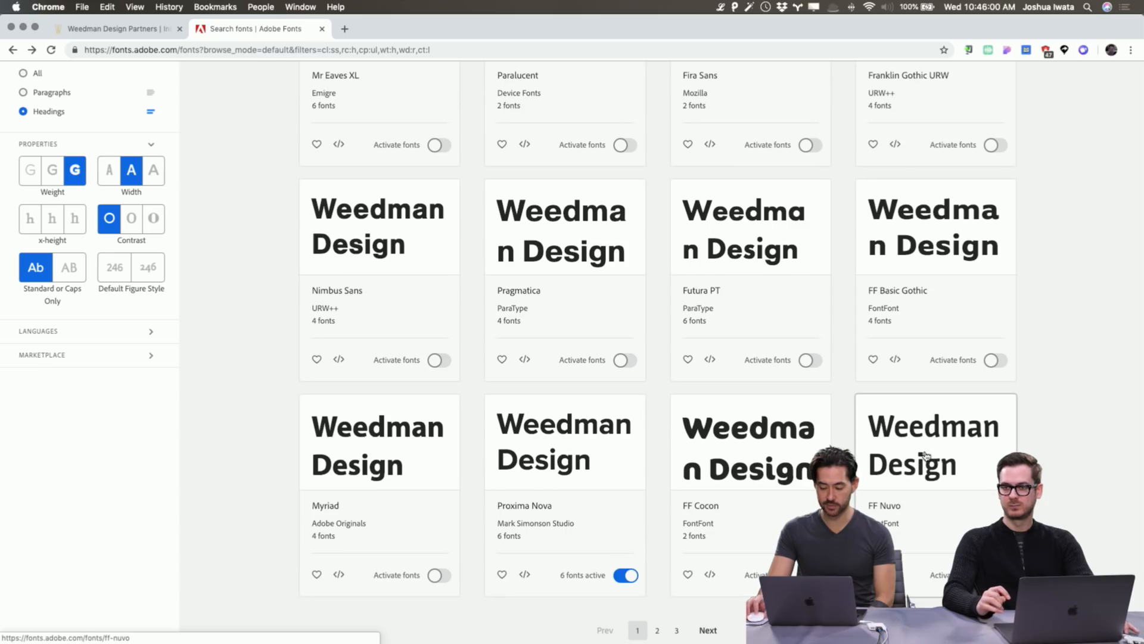
scroll(939, 466, "down", 2)
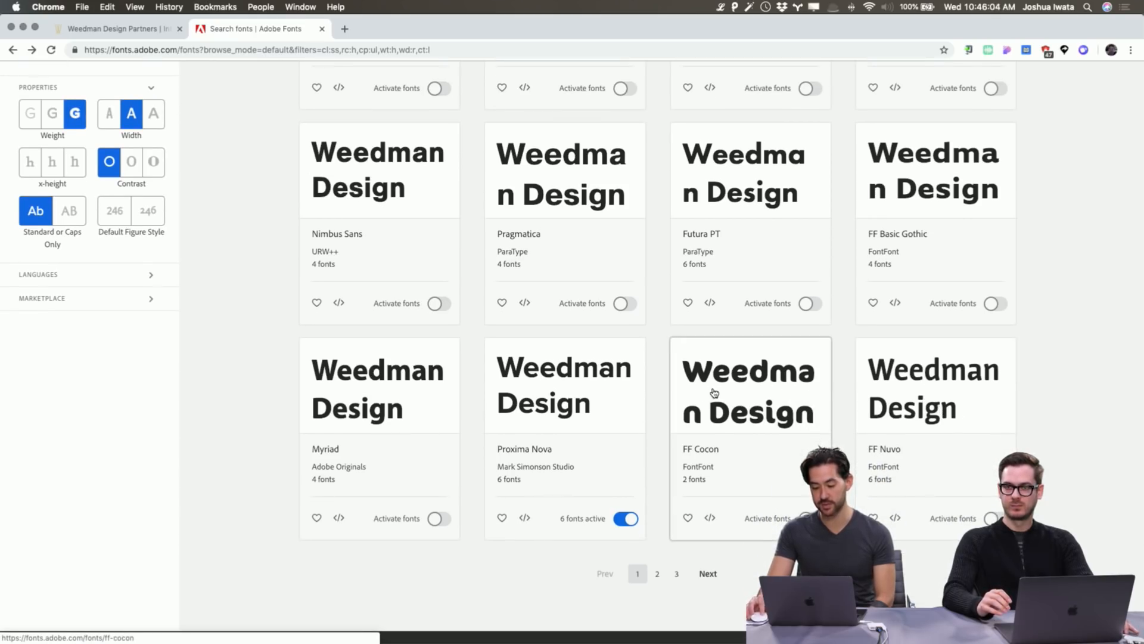
scroll(715, 393, "down", 2)
left_click(655, 514)
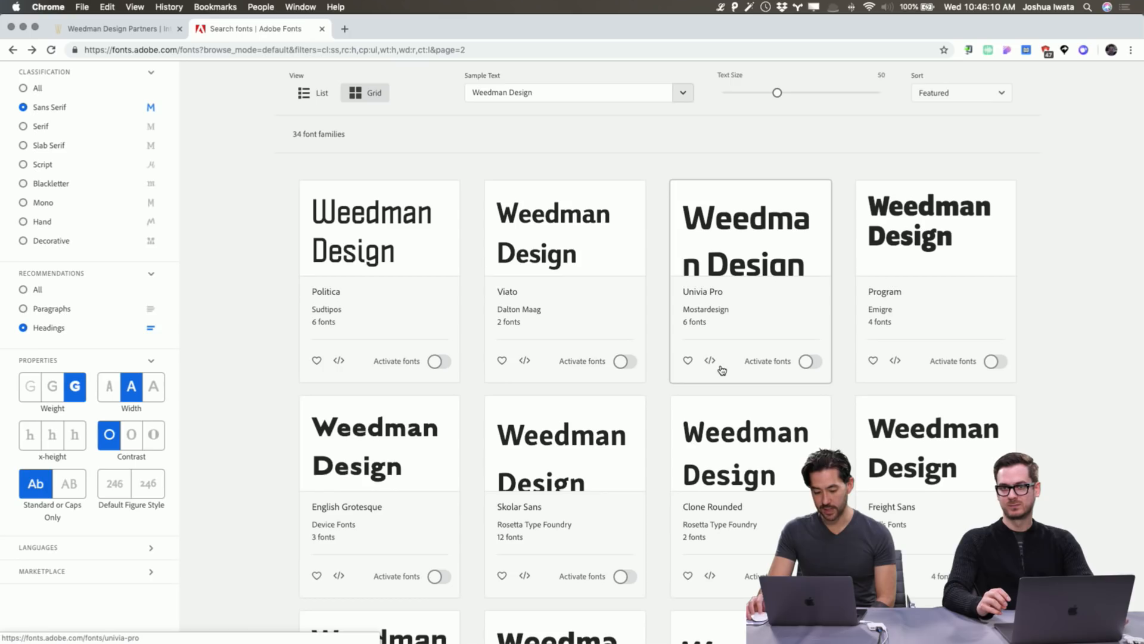
scroll(722, 371, "down", 5)
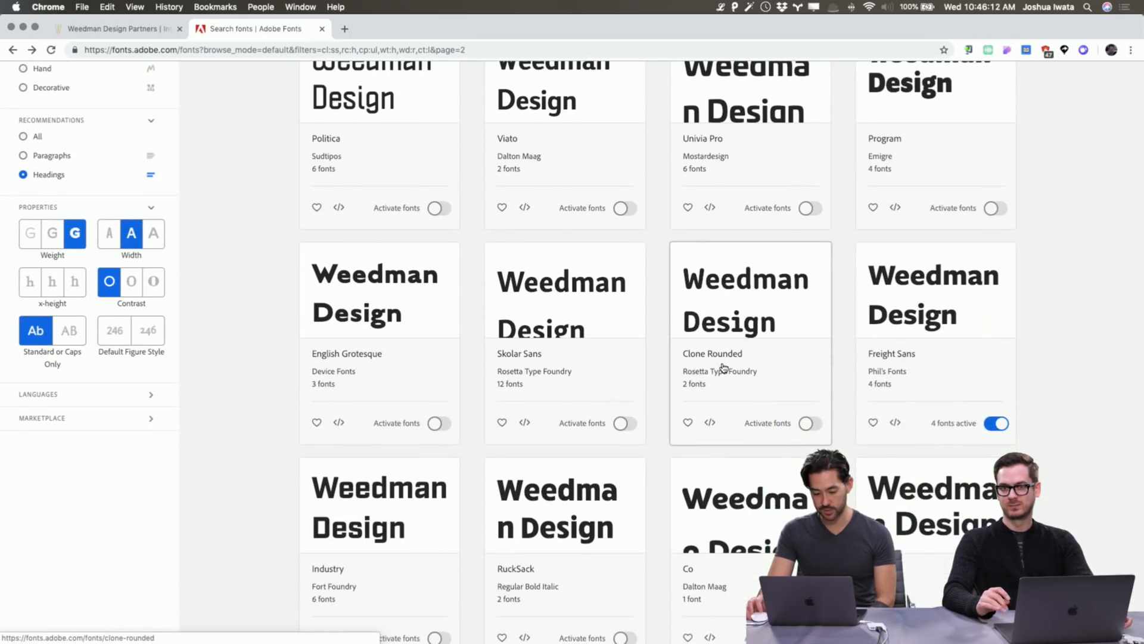
scroll(723, 368, "down", 4)
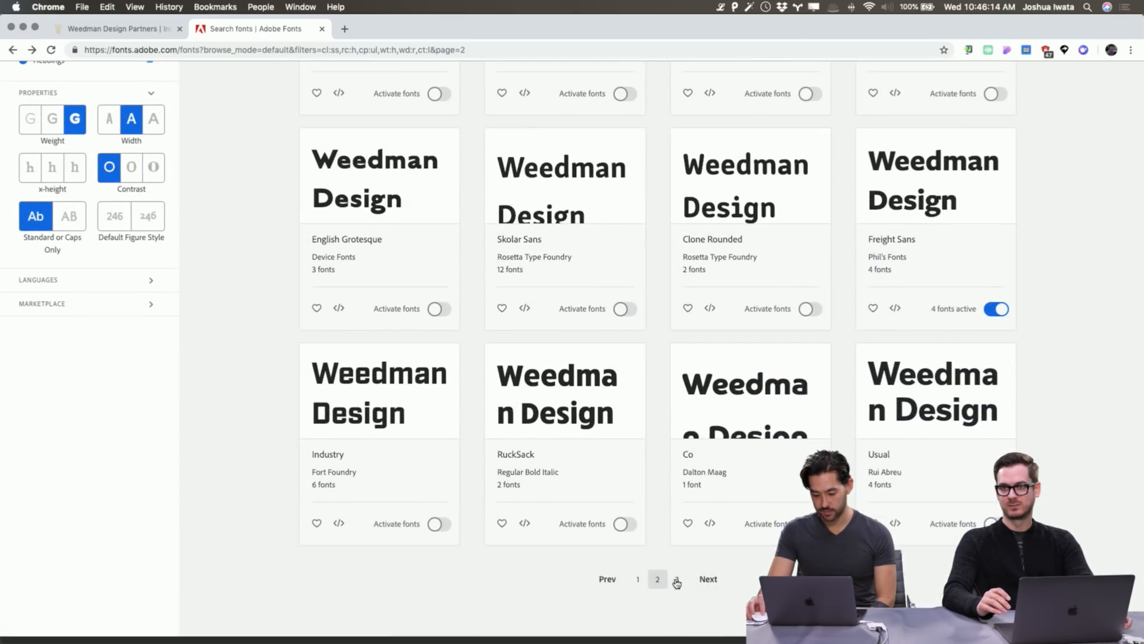
left_click(676, 581)
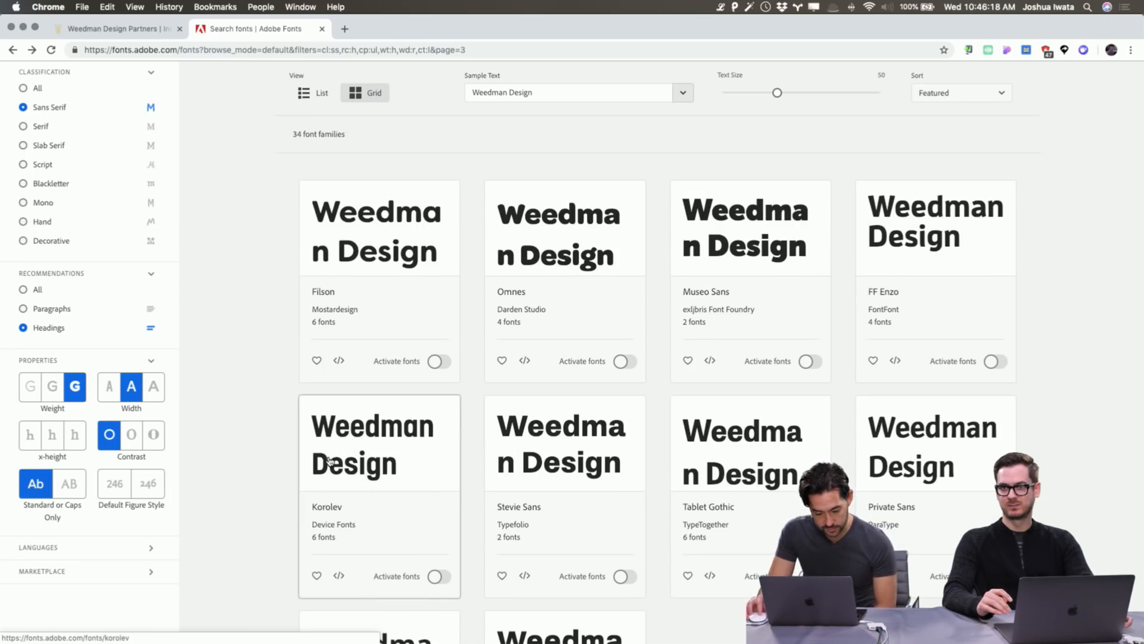
scroll(330, 461, "down", 5)
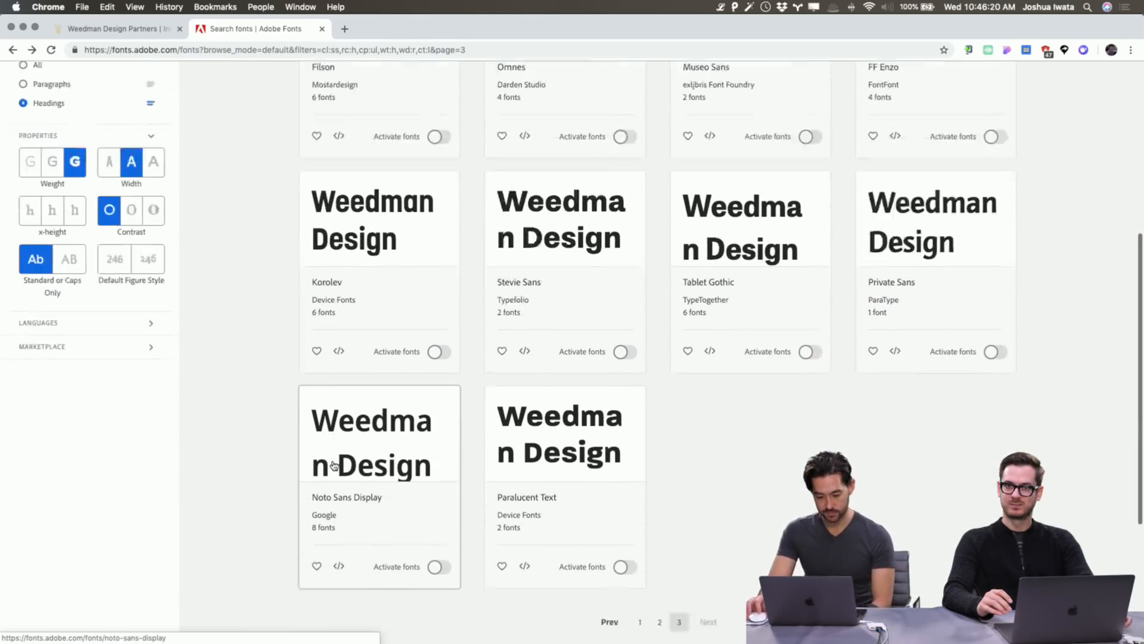
scroll(333, 465, "down", 2)
left_click(638, 538)
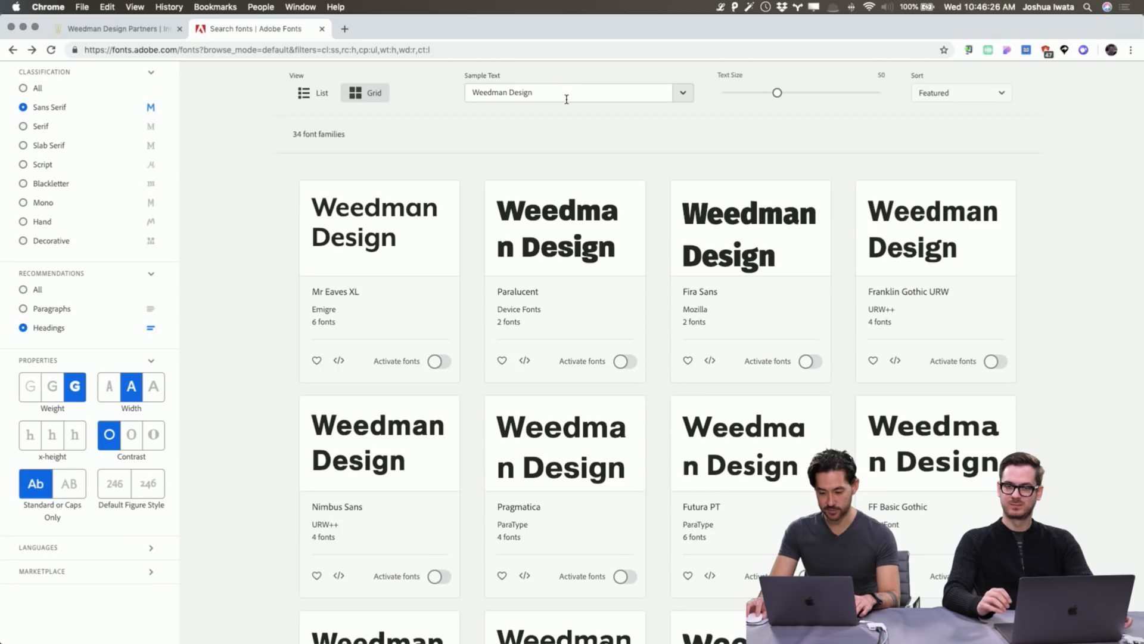
key("super+Tab")
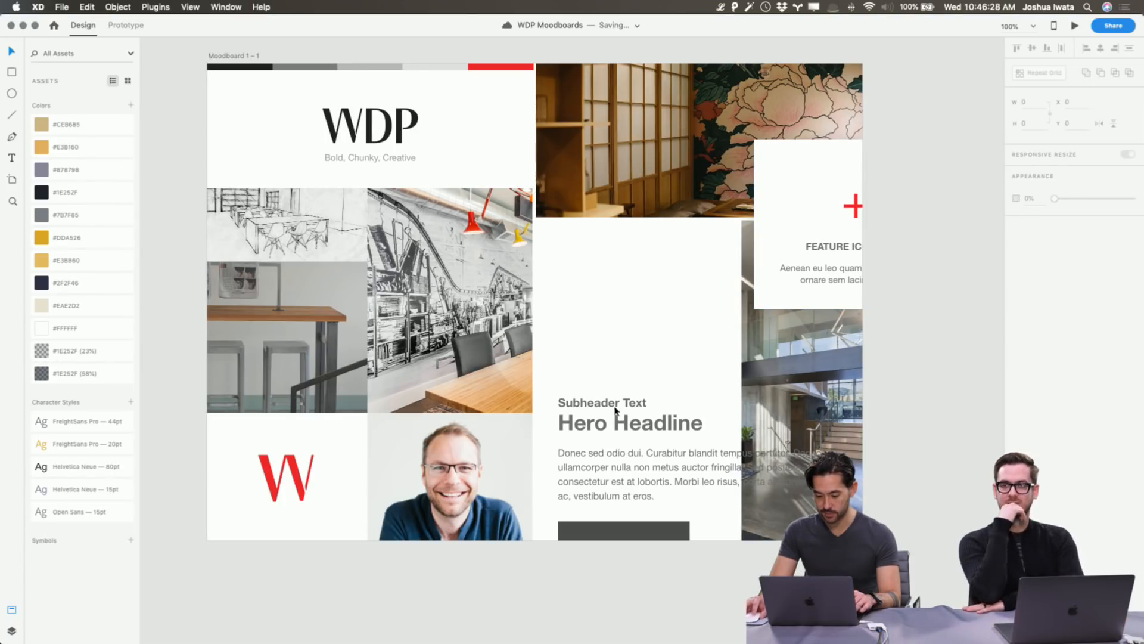
Open the Paralucent family page and activate all 14 of its fonts.
key("super+Tab")
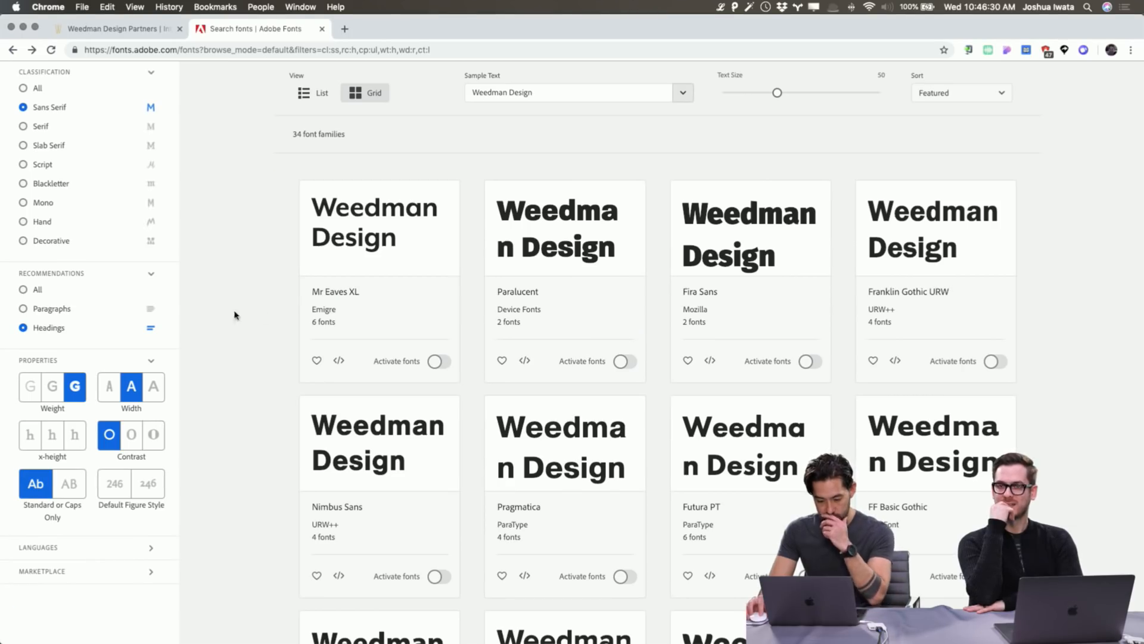
left_click(573, 239)
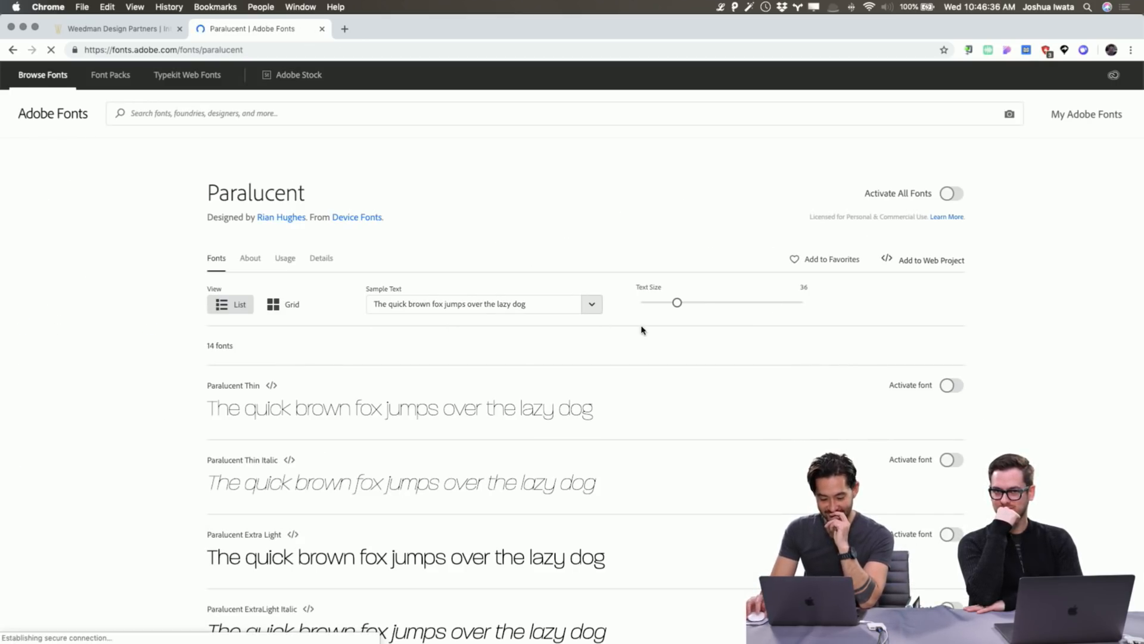
scroll(638, 328, "down", 5)
scroll(638, 337, "up", 5)
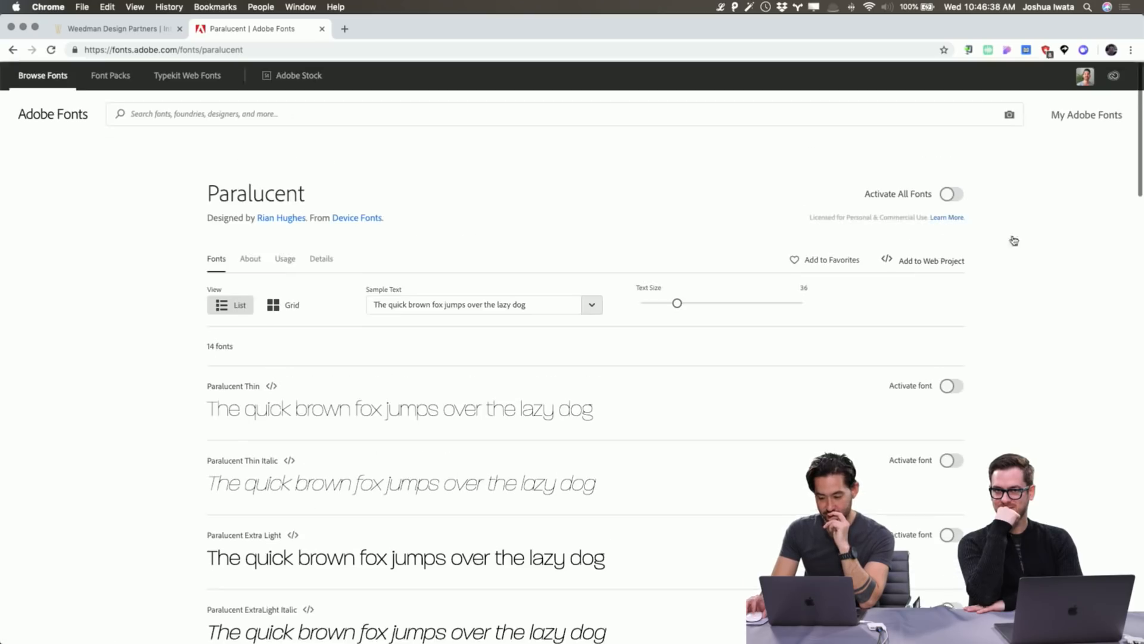
left_click(950, 195)
scroll(1067, 315, "down", 15)
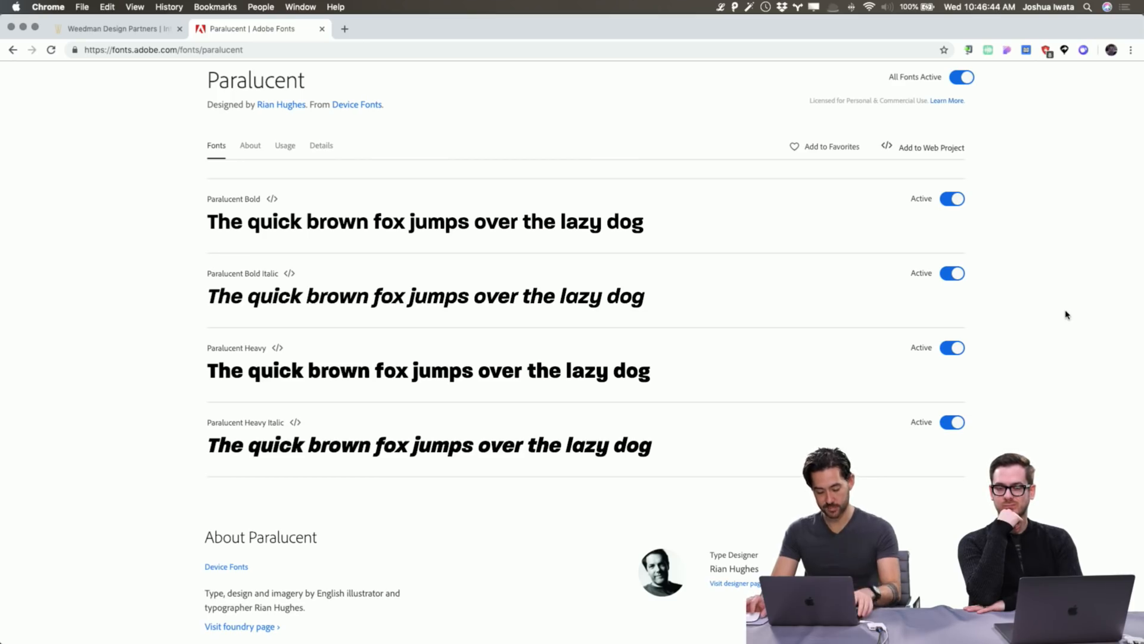
key("super+Tab")
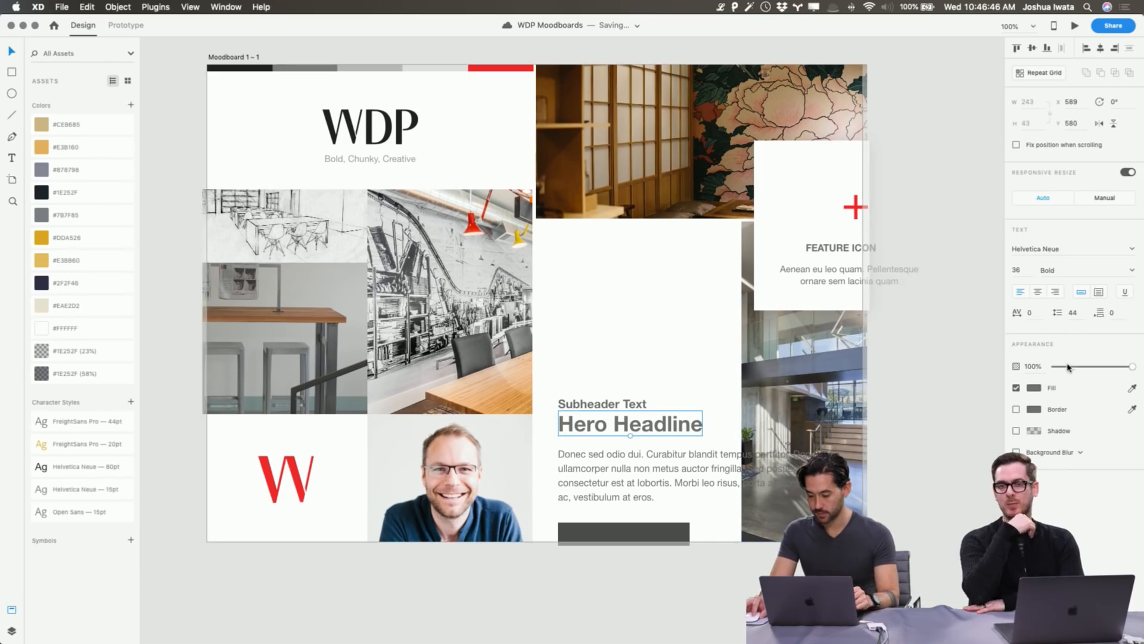
Colour the Hero Headline dark #222222, sampled from the top bar.
left_click(1034, 388)
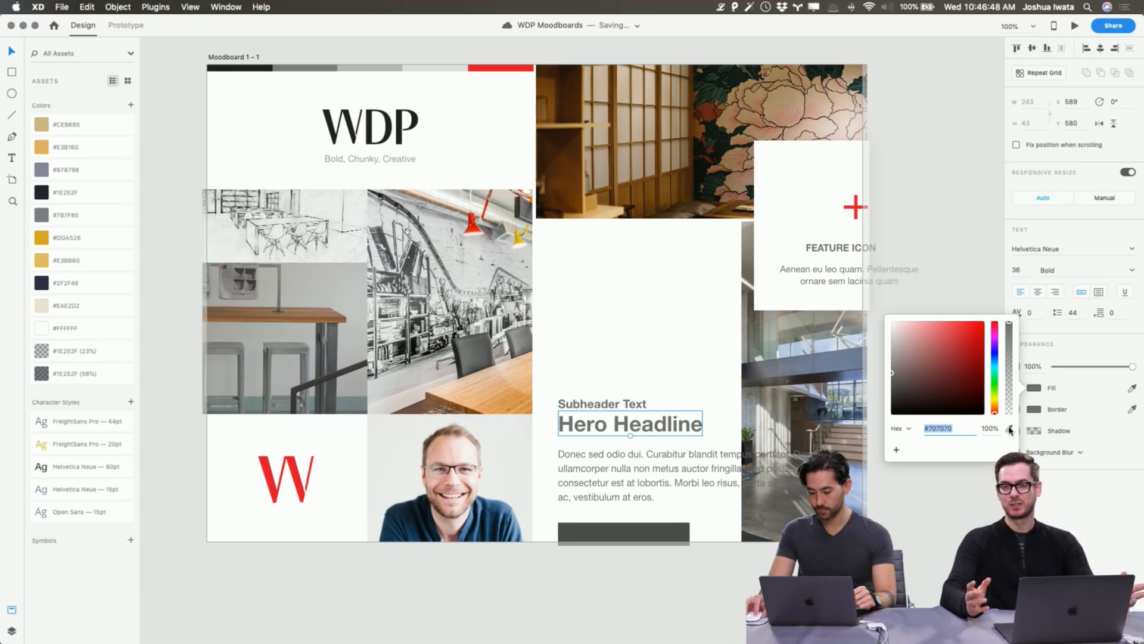
left_click(1009, 428)
left_click(248, 69)
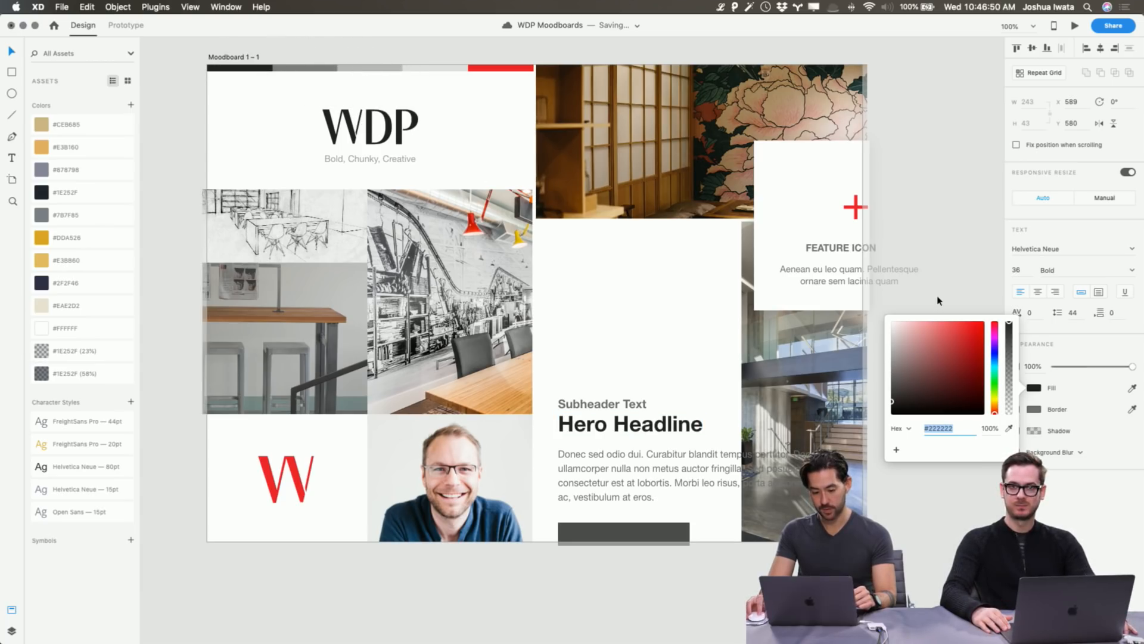
left_click(955, 529)
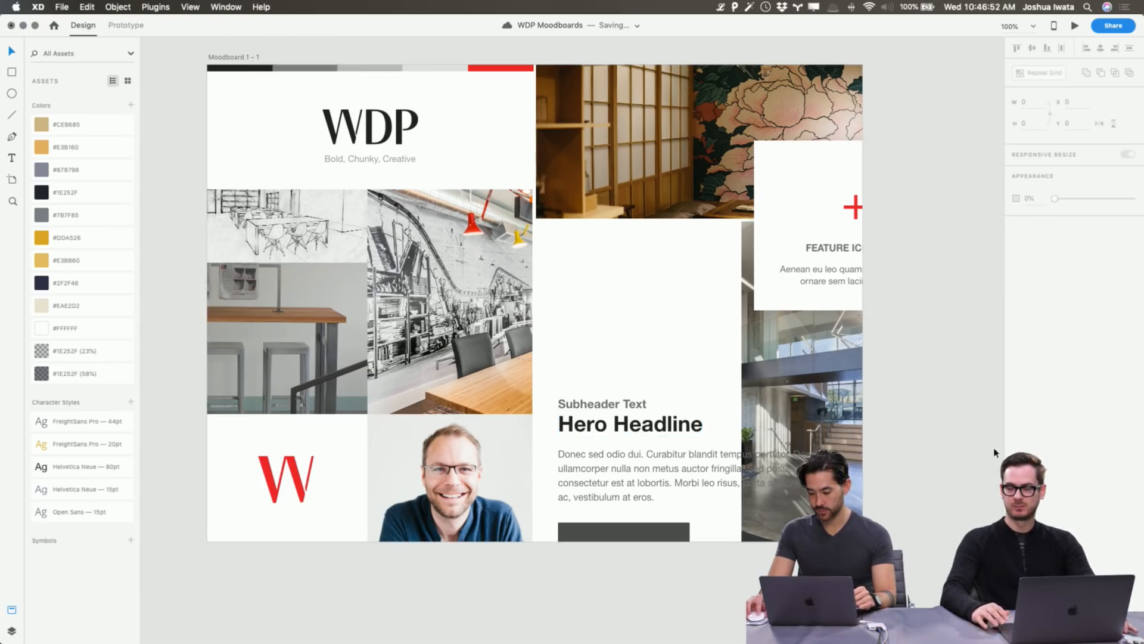
left_click(696, 430)
Set the Hero Headline font to Paralucent Heavy.
left_click(1045, 249)
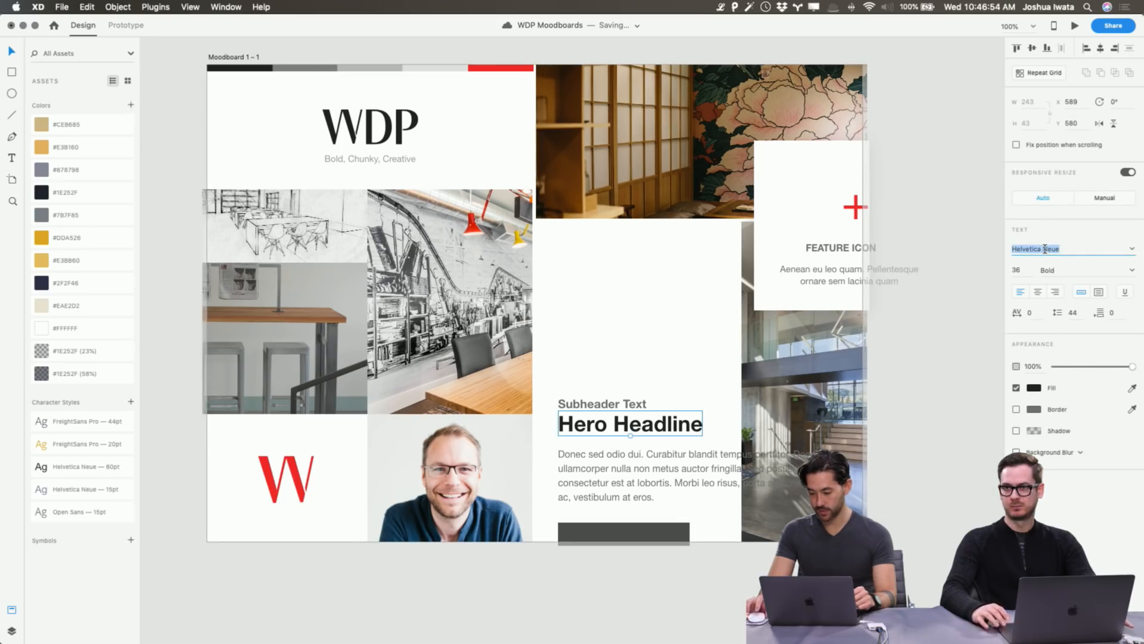
type("Paralucent")
key("Return")
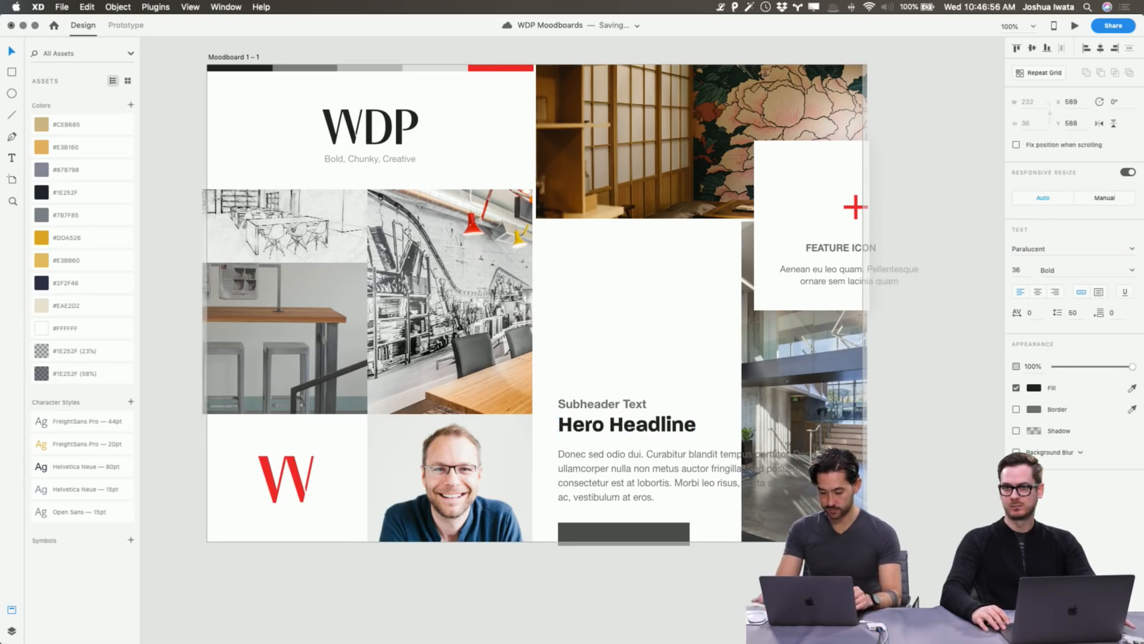
left_click(1132, 269)
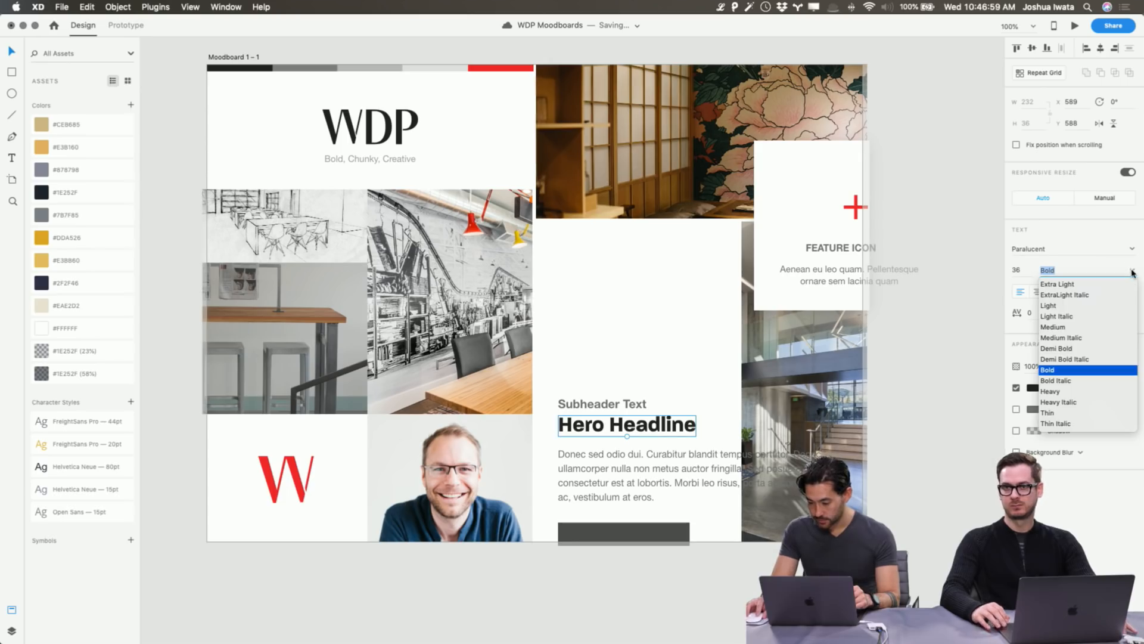
left_click(1066, 392)
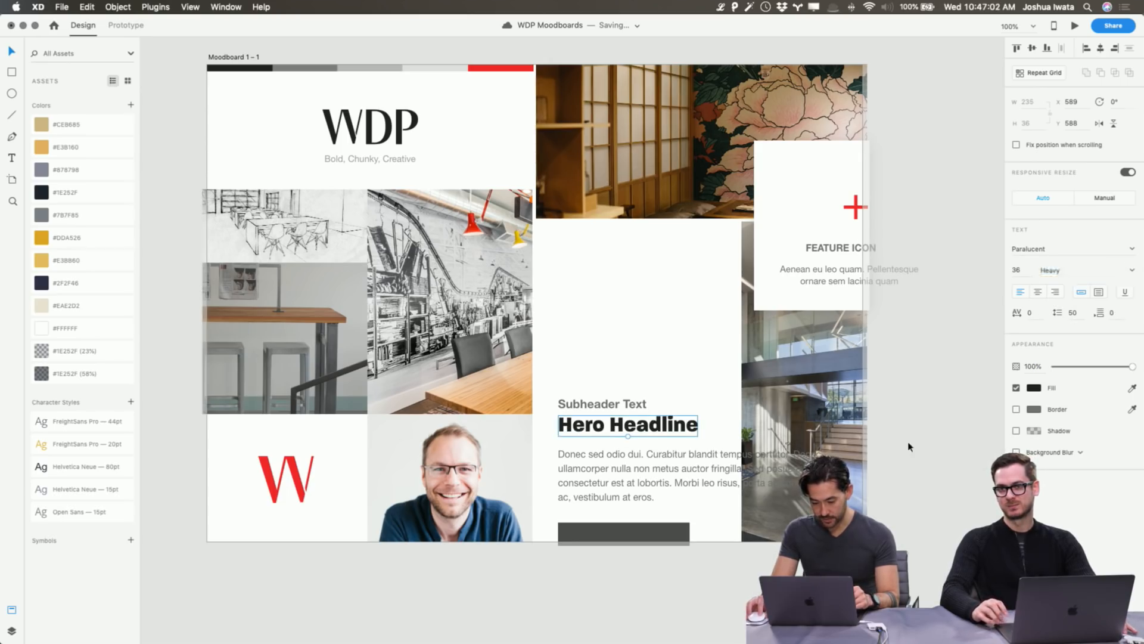
Try Apple SD Gothic Neo on the headline and nudge the subheader up, then undo both.
left_click(632, 403)
left_click(656, 425)
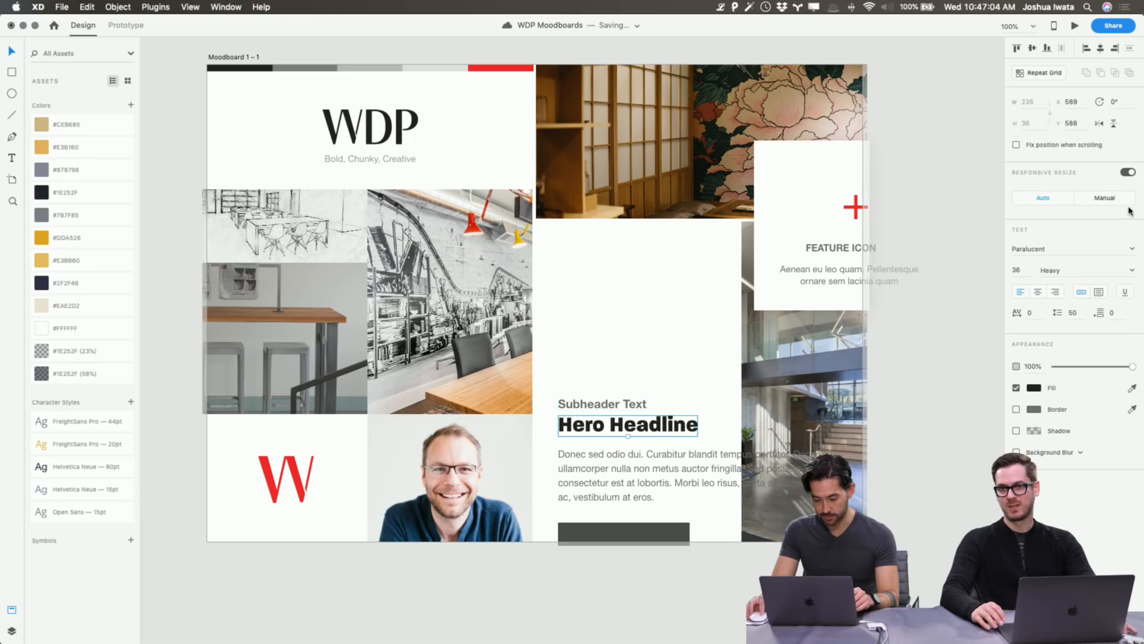
left_click(1050, 248)
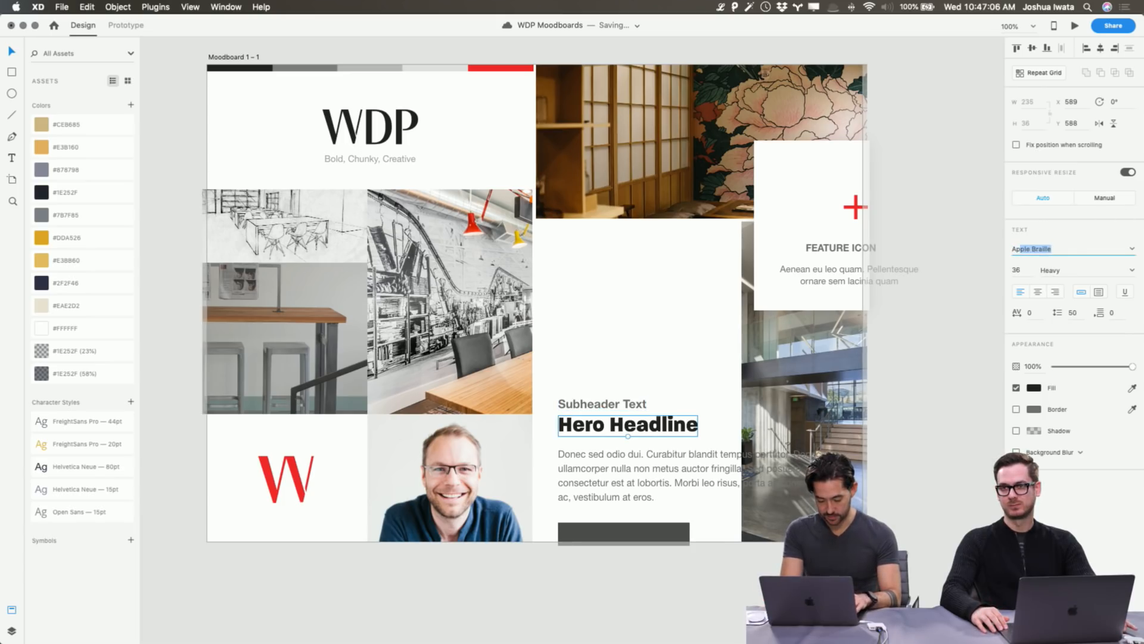
key("Return")
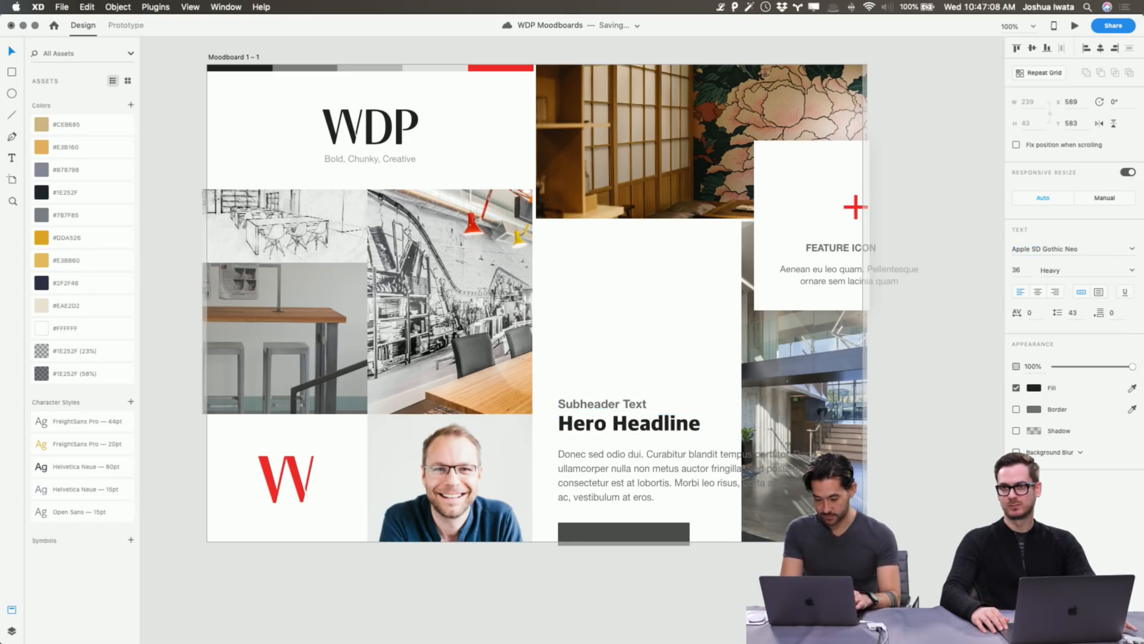
left_click(897, 389)
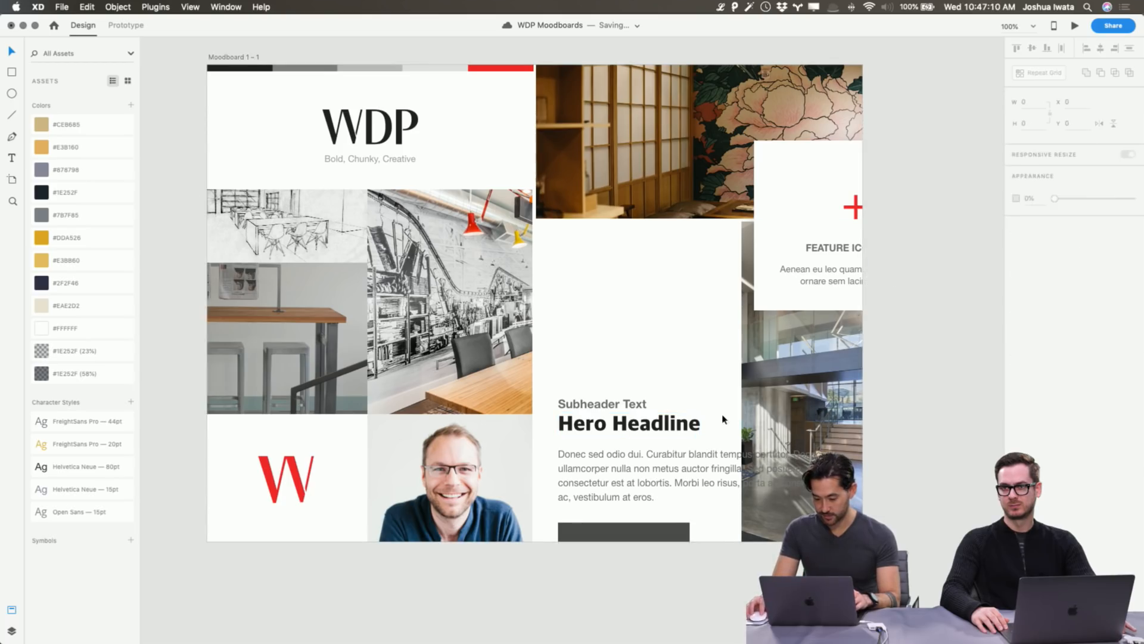
left_click_drag(613, 407, 613, 395)
left_click(630, 422)
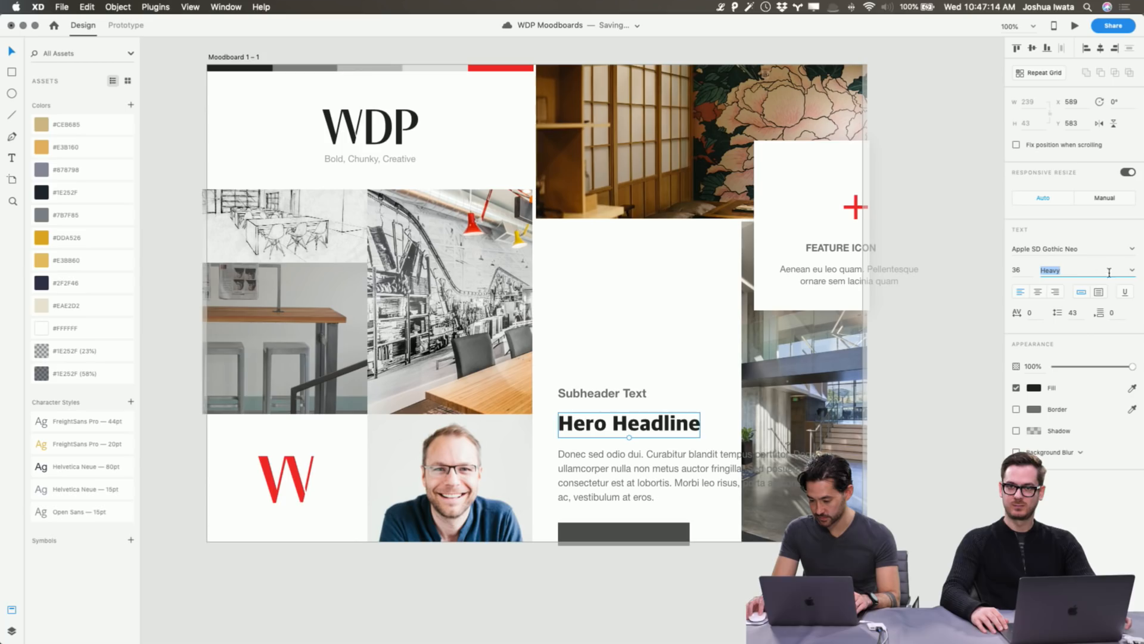
left_click(892, 386)
key("super+z")
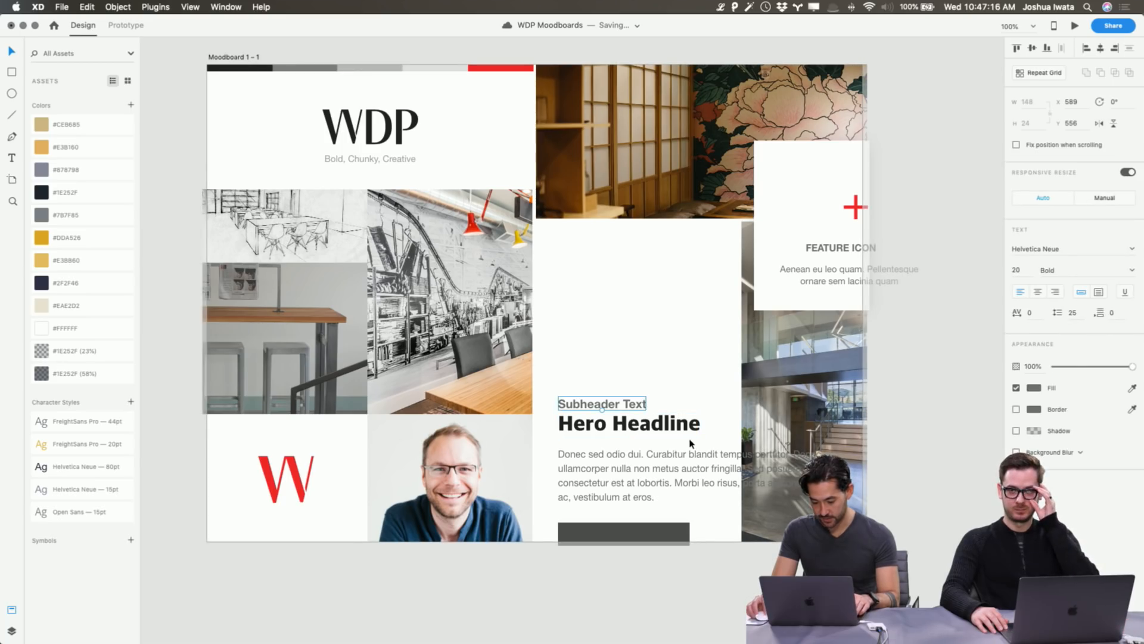
key("super+z")
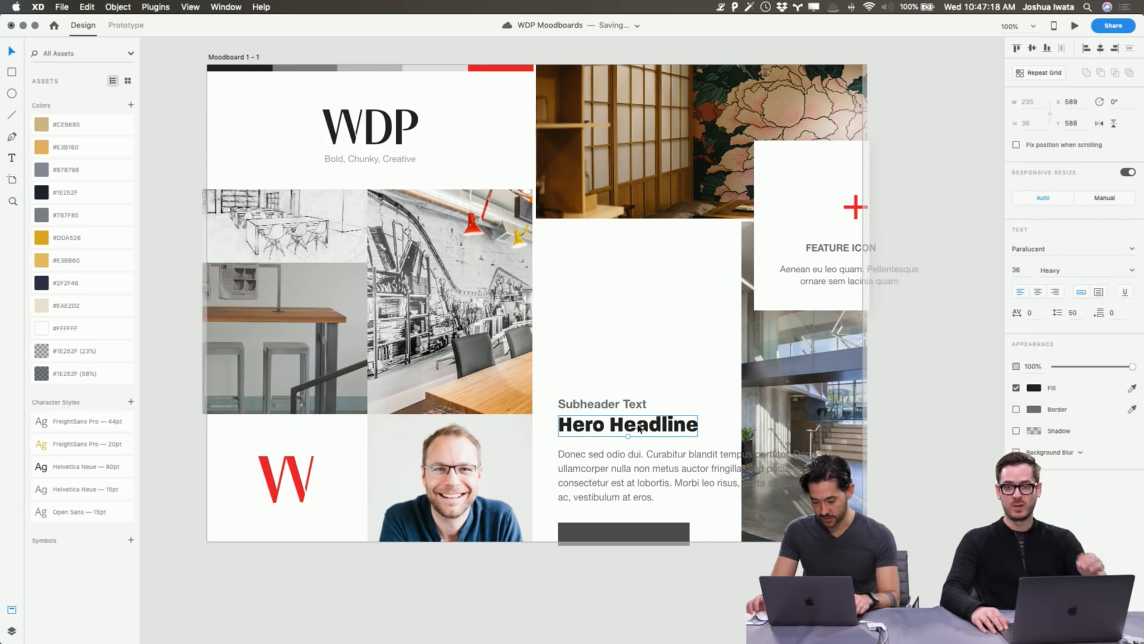
key("super+2")
Compare Paralucent and Apple SD Gothic Neo on the headline via undo/redo, keeping Apple SD Gothic Neo Heavy.
scroll(733, 463, "down", 5)
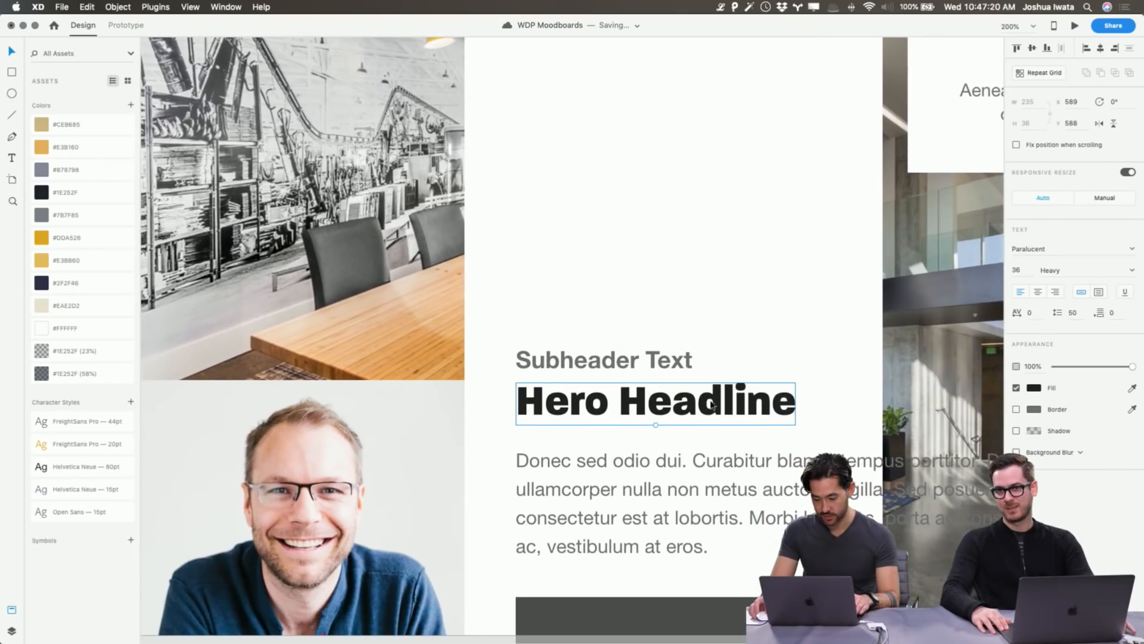
scroll(837, 425, "down", 2)
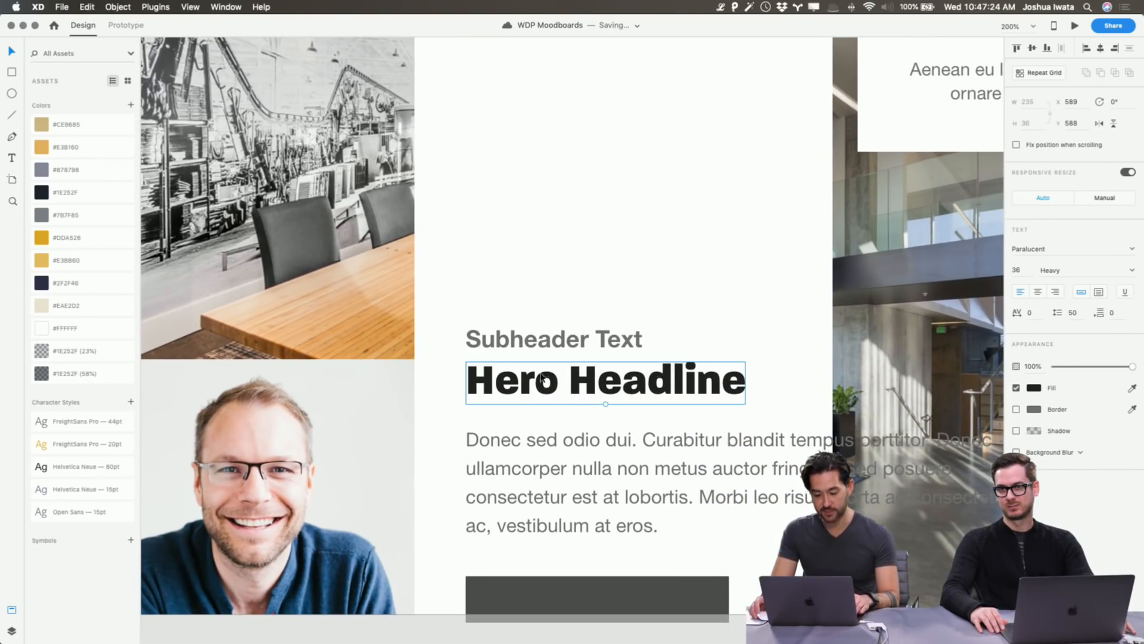
key("super+z")
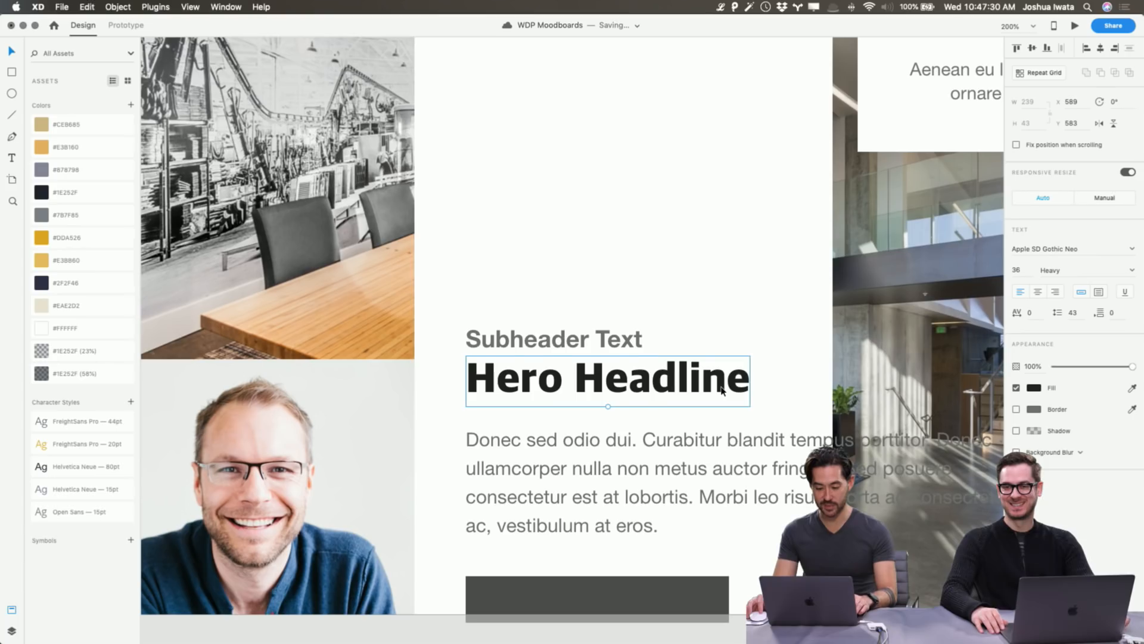
key("super+shift+z")
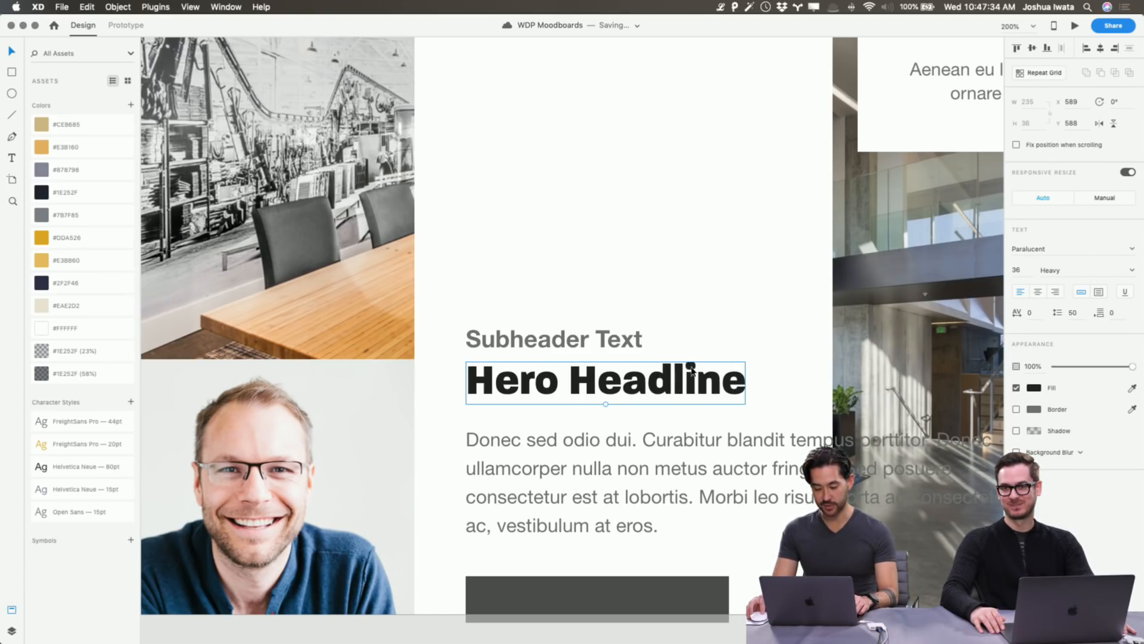
left_click(714, 341)
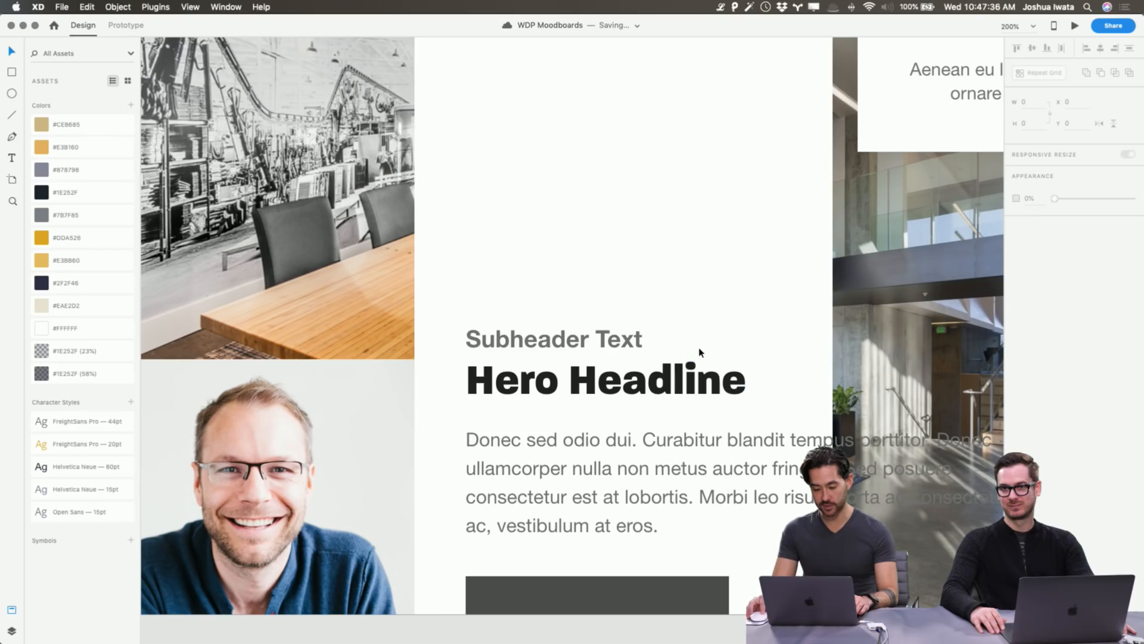
key("super+z")
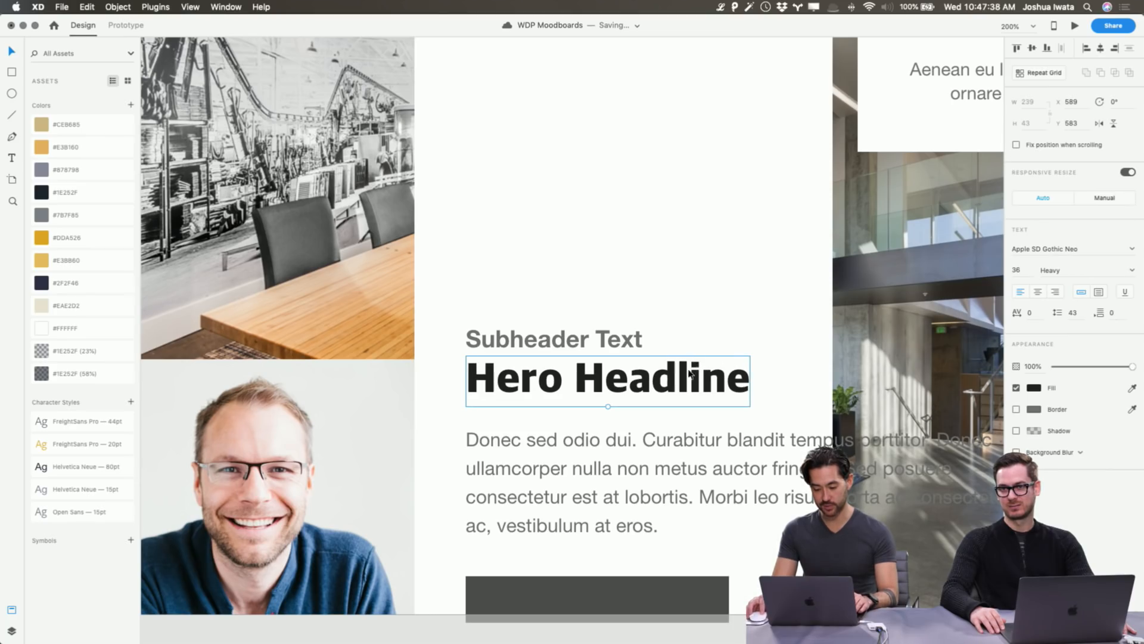
key("super+1")
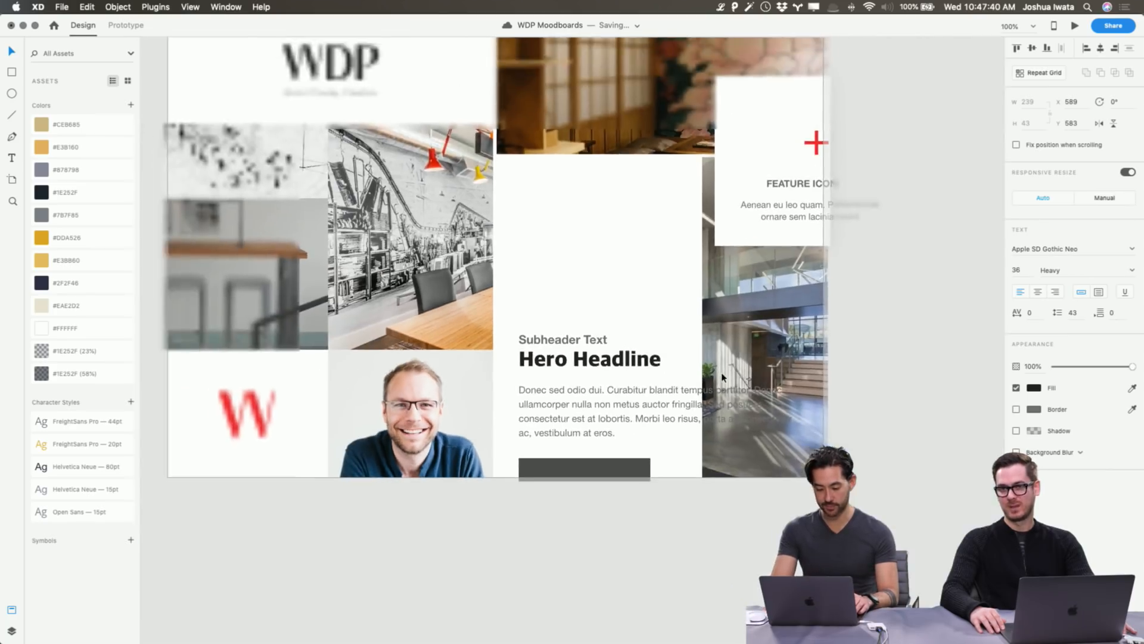
Set the Subheader Text to Apple SD Gothic Neo Bold at size 18.
left_click(833, 347)
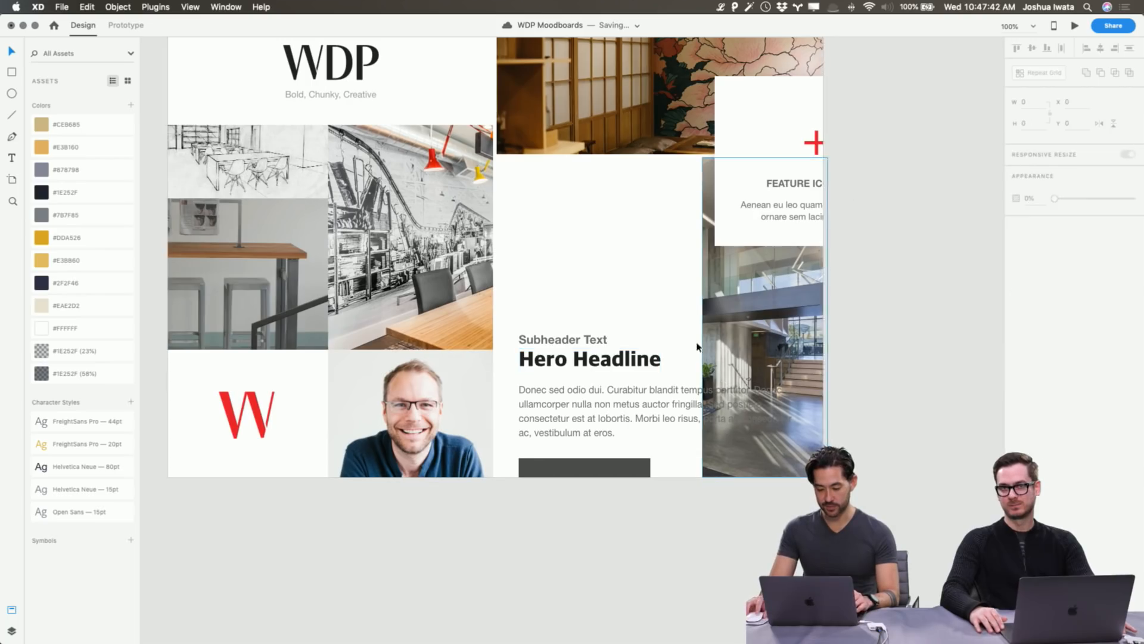
left_click(596, 339)
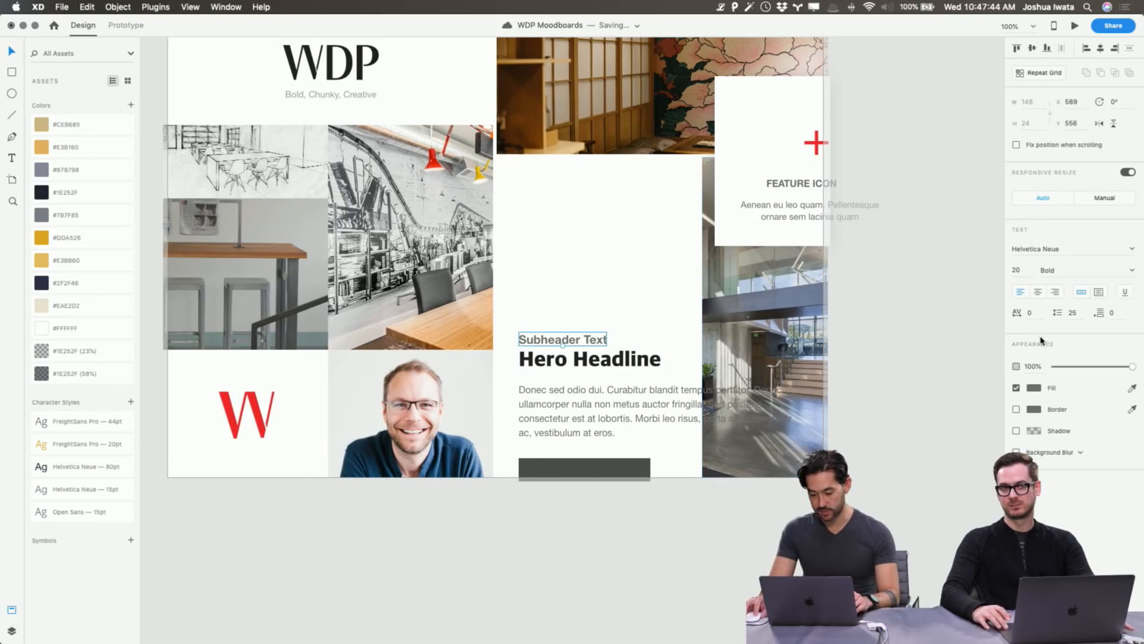
type("App")
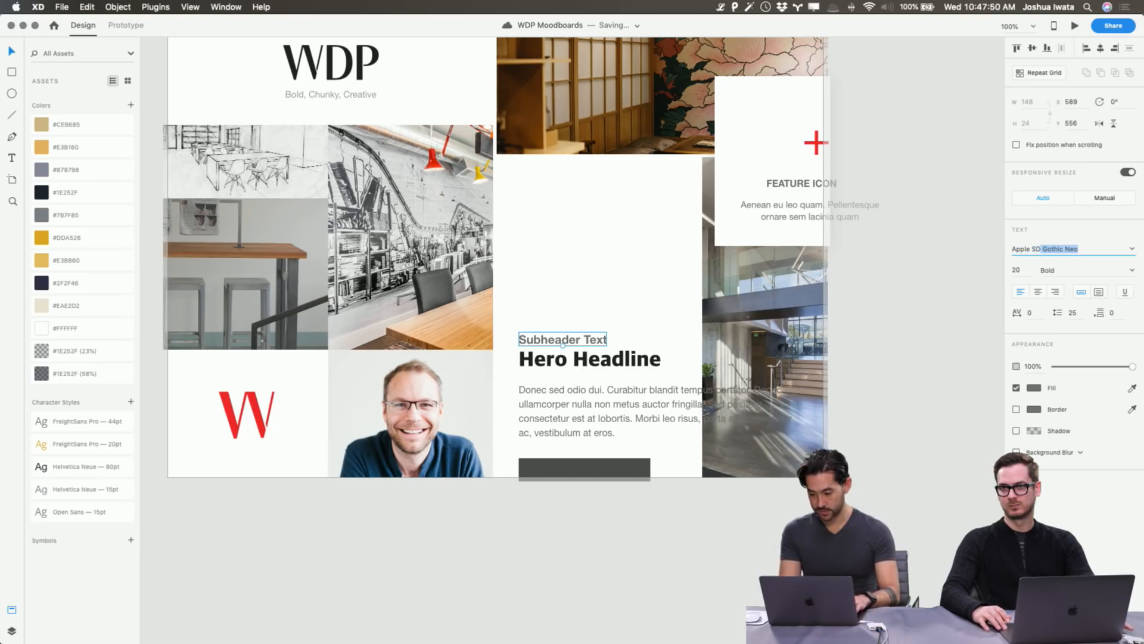
type("le SD")
key("Return")
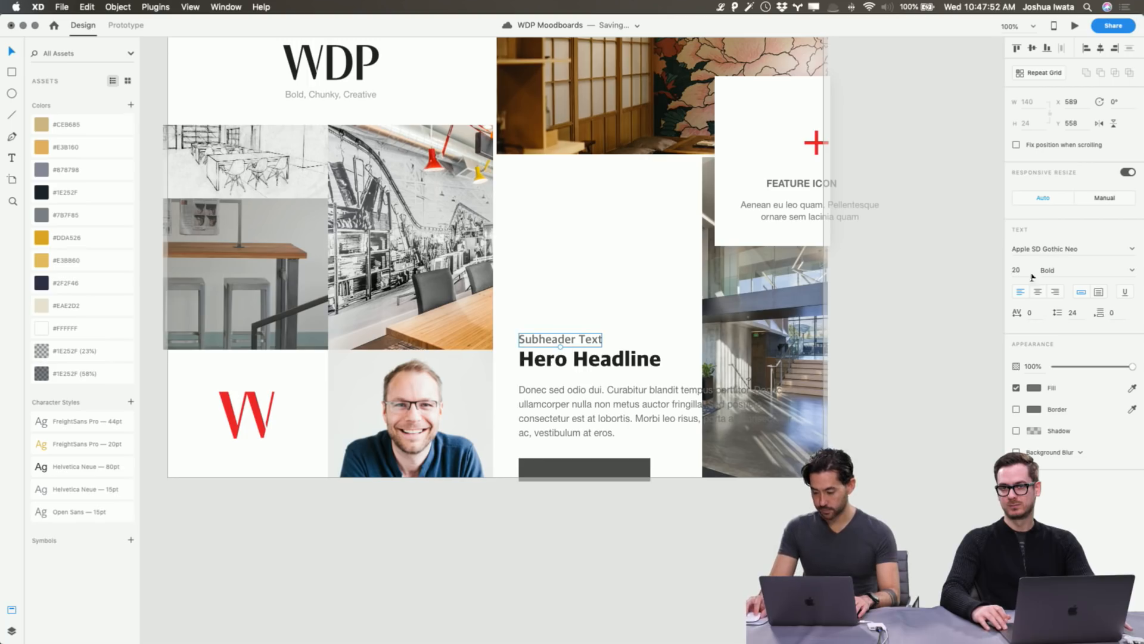
left_click(1018, 270)
key("Down")
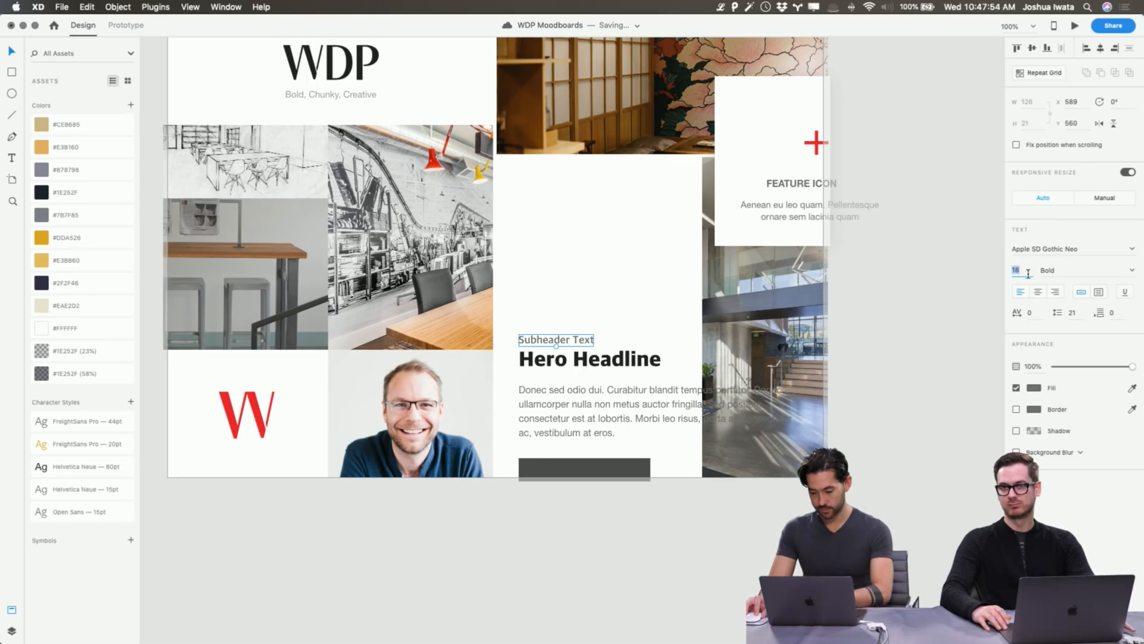
Colour the subheader #222222, sampled from the Hero Headline.
left_click(1034, 389)
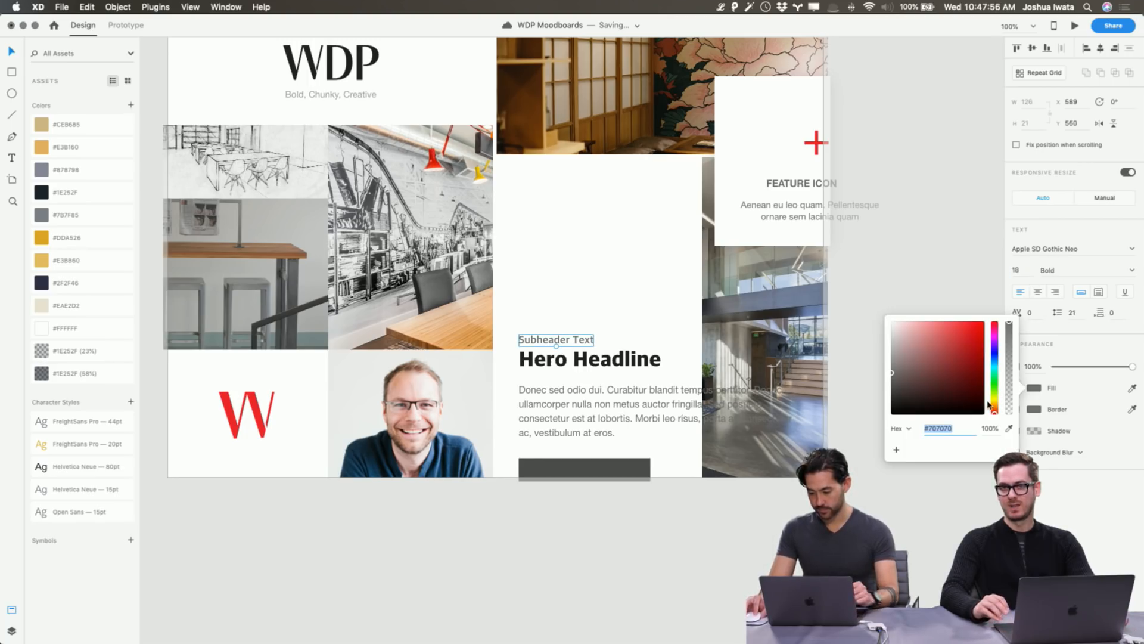
left_click(1010, 428)
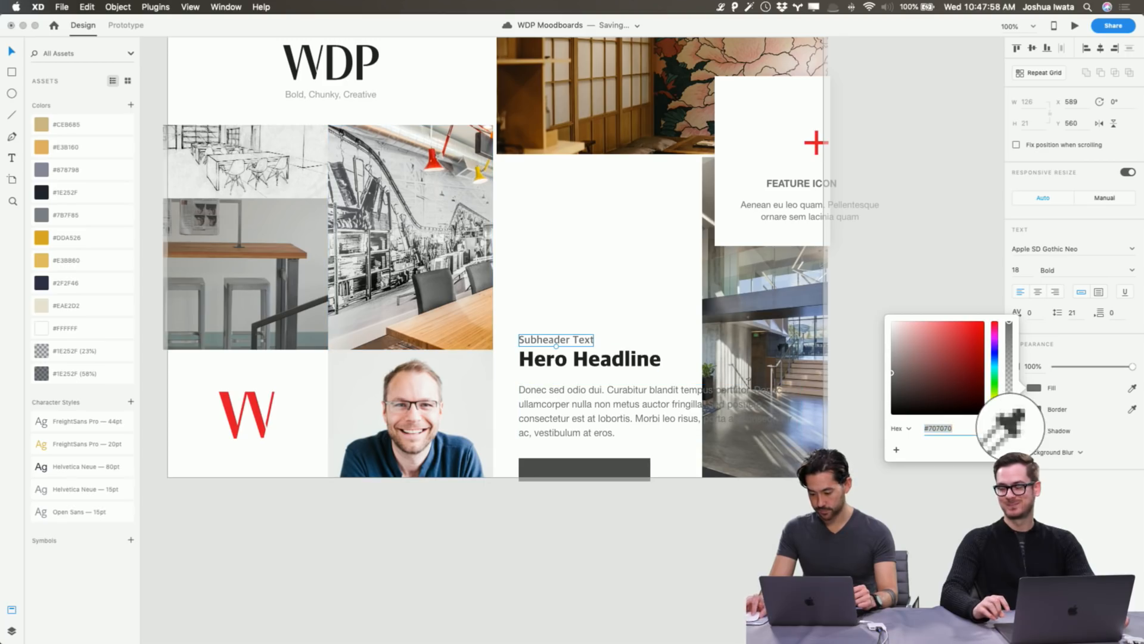
left_click(640, 363)
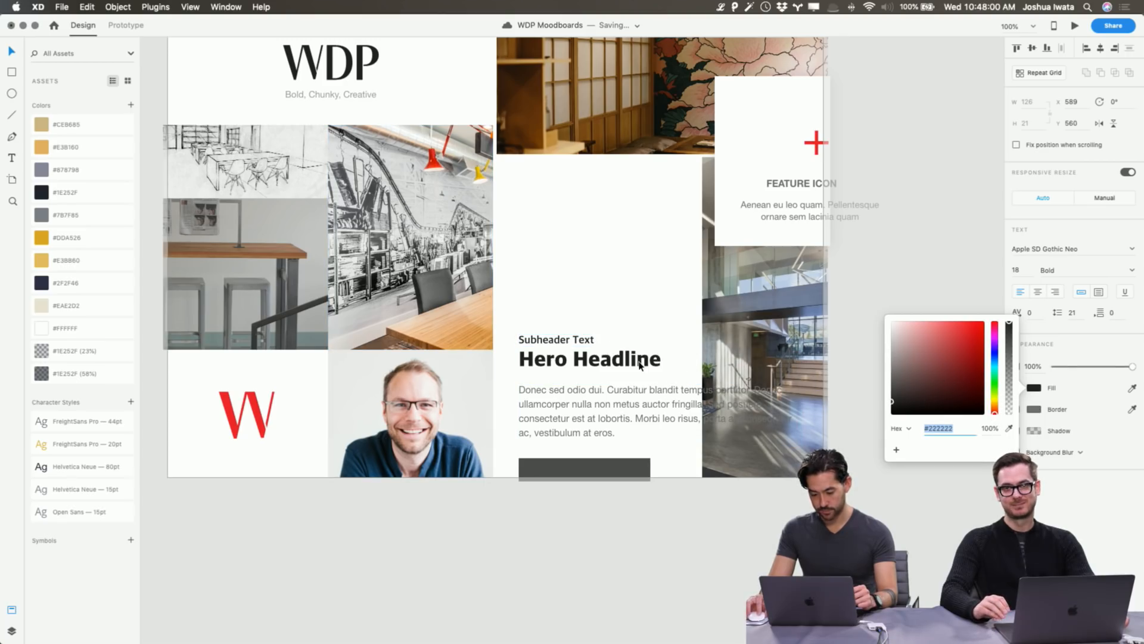
left_click(724, 545)
left_click(588, 469)
scroll(894, 337, "up", 1)
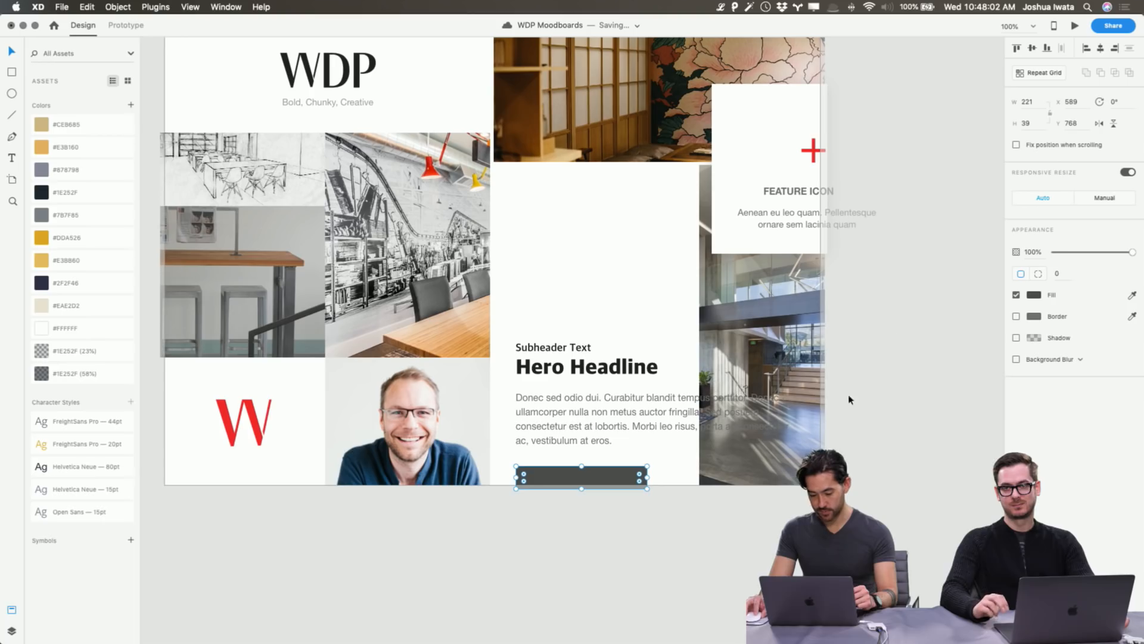
left_click(646, 421)
scroll(646, 422, "right", 1)
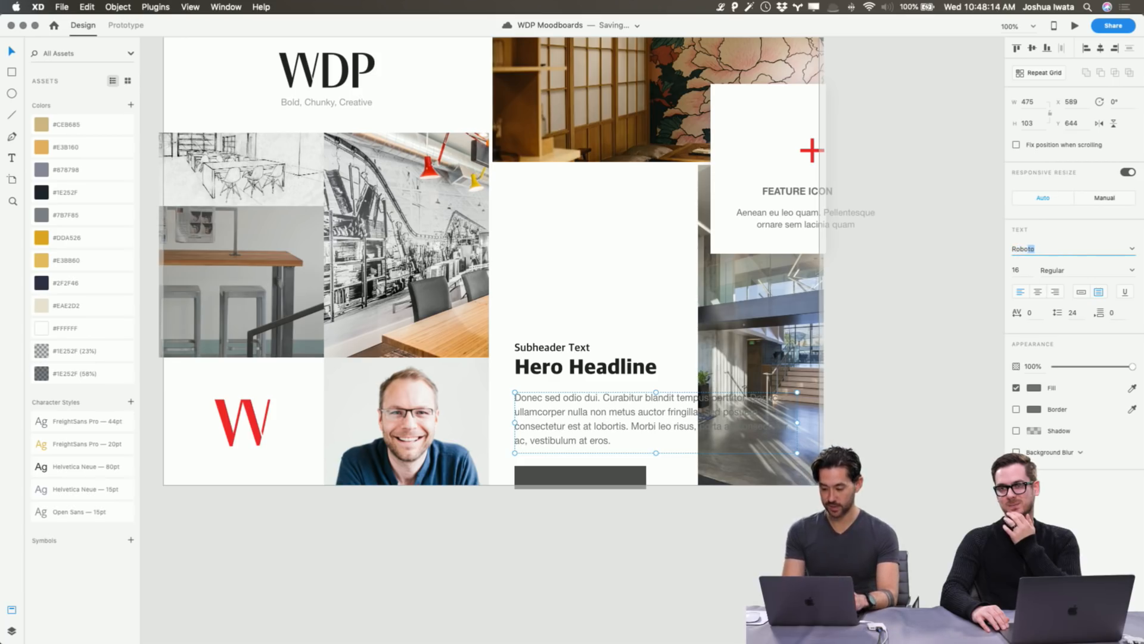
Set the body text to Roboto 15 and narrow its box to 414 wide.
key("Return")
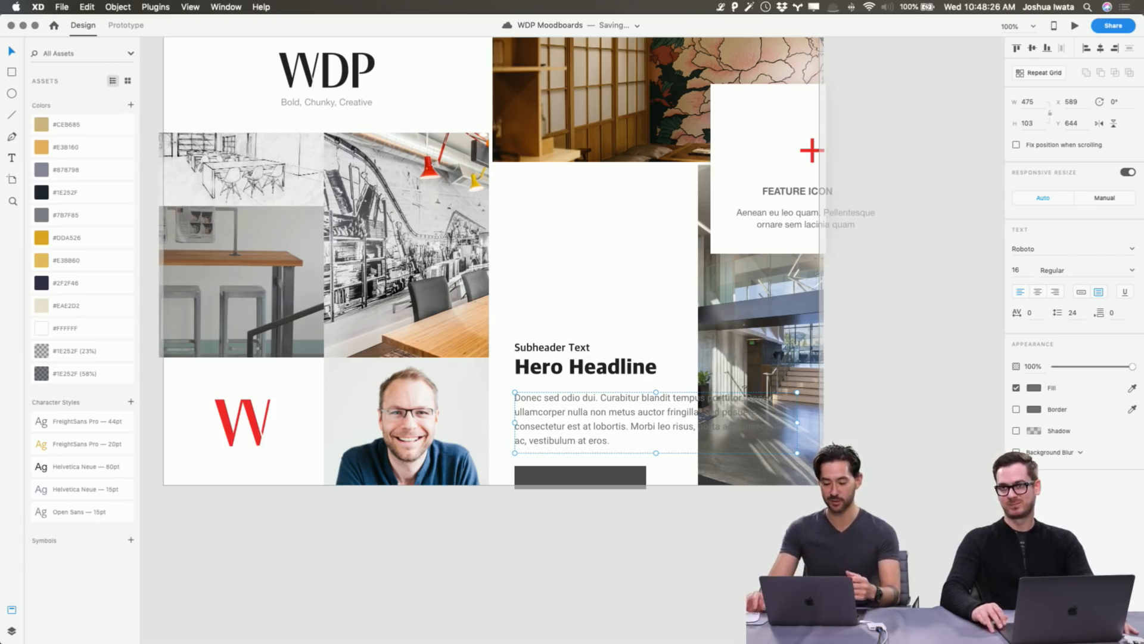
left_click(1022, 270)
key("Down")
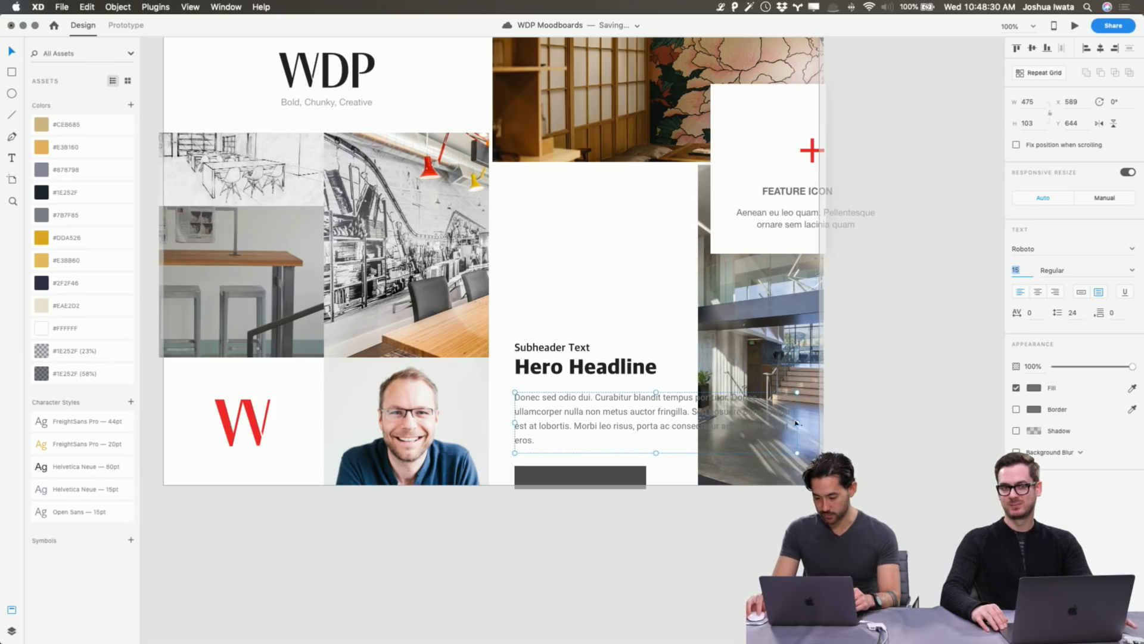
left_click_drag(797, 423, 761, 422)
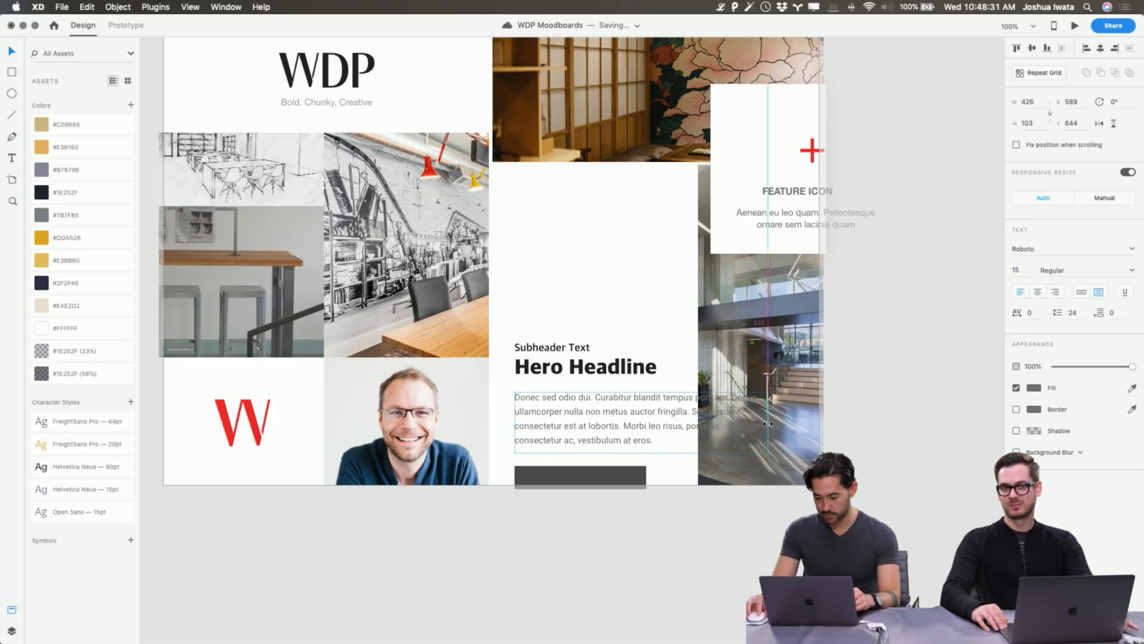
Try the headline's dark colour on the body text and keep opacity at 100%.
left_click(1030, 390)
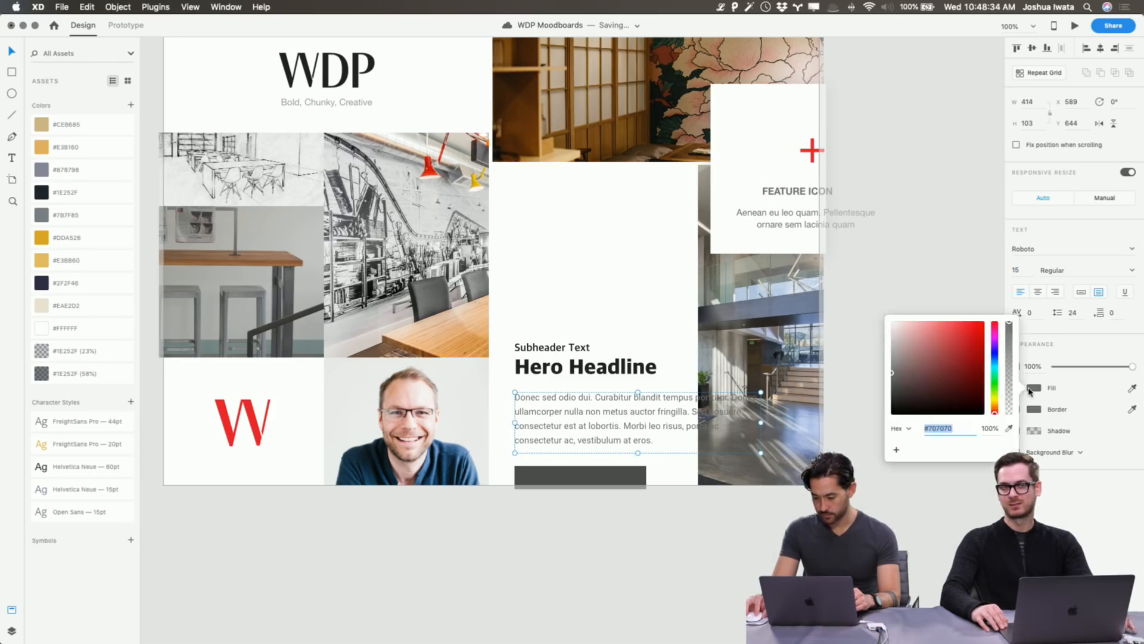
left_click(1009, 427)
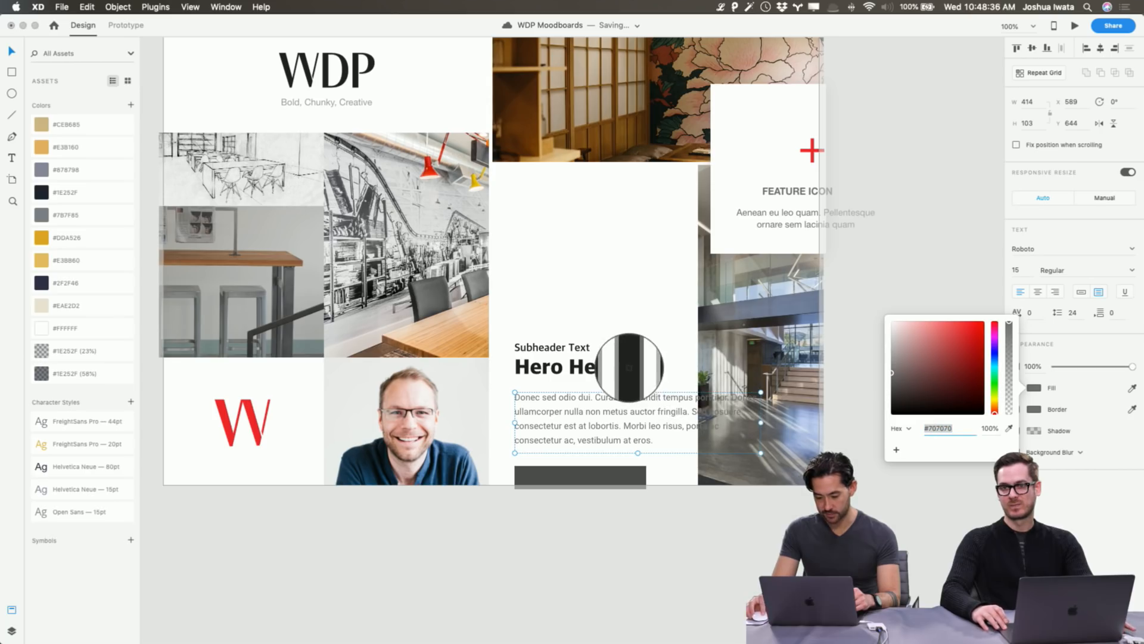
left_click(631, 370)
left_click(918, 245)
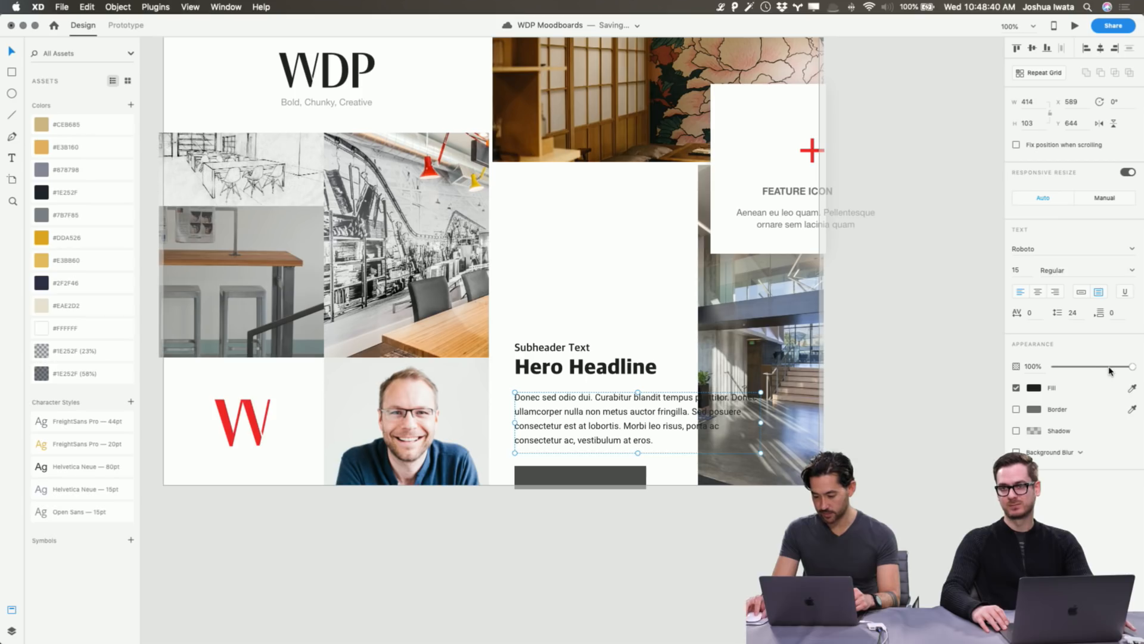
left_click(1109, 367)
left_click_drag(1109, 368, 1133, 368)
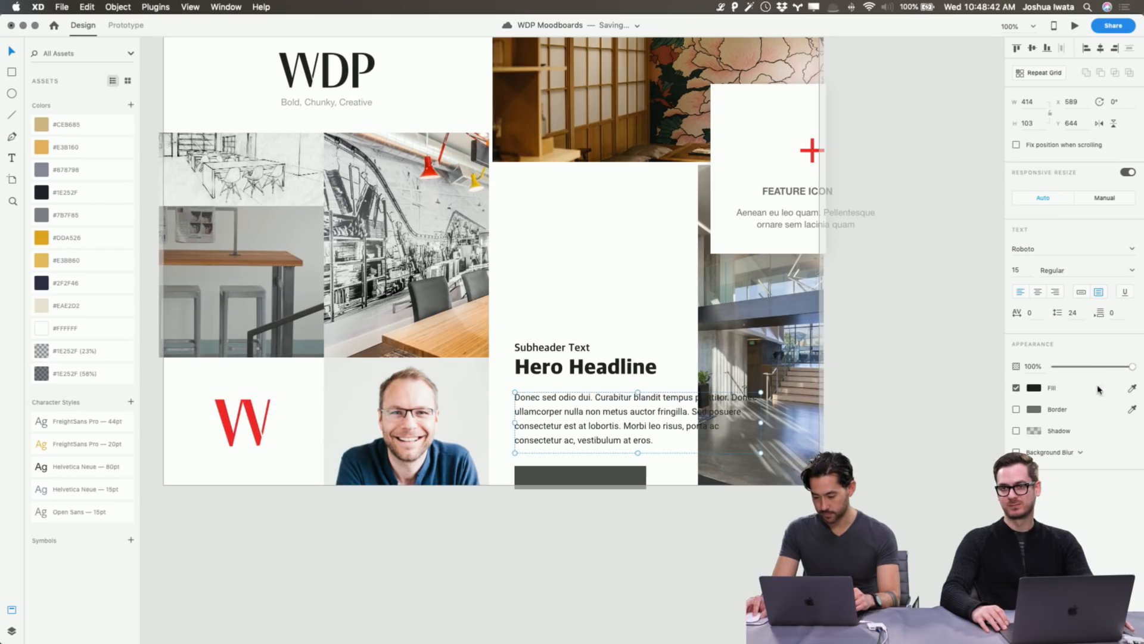
Recolour the body paragraph grey #7D7D7D, sampled from the swatch bar.
left_click(1035, 389)
scroll(837, 482, "up", 3)
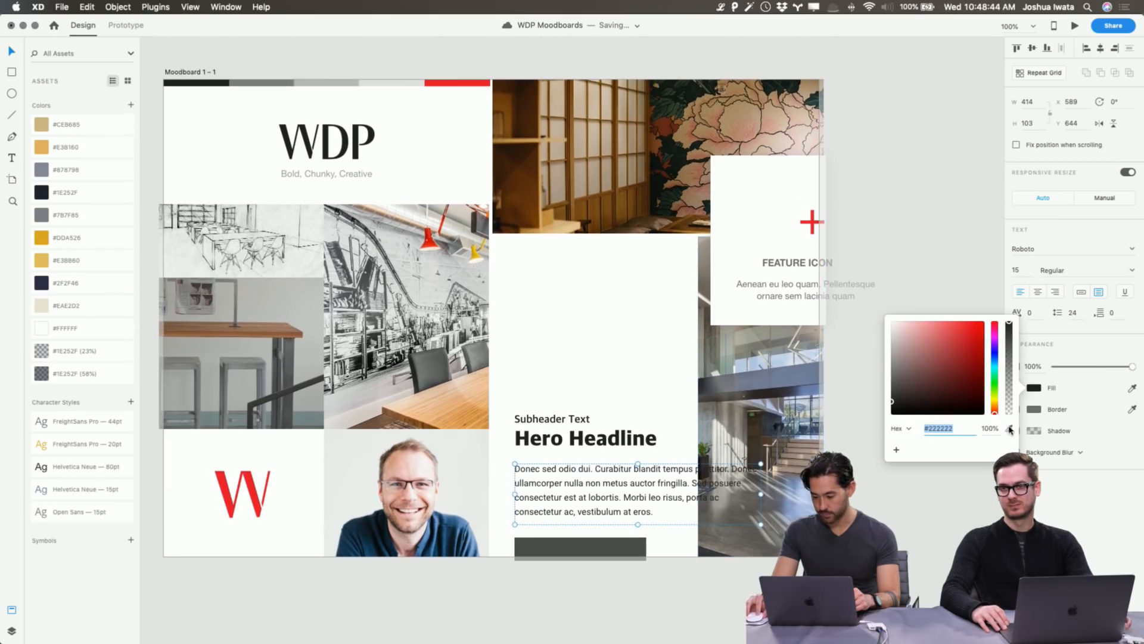
left_click(1009, 430)
left_click(273, 86)
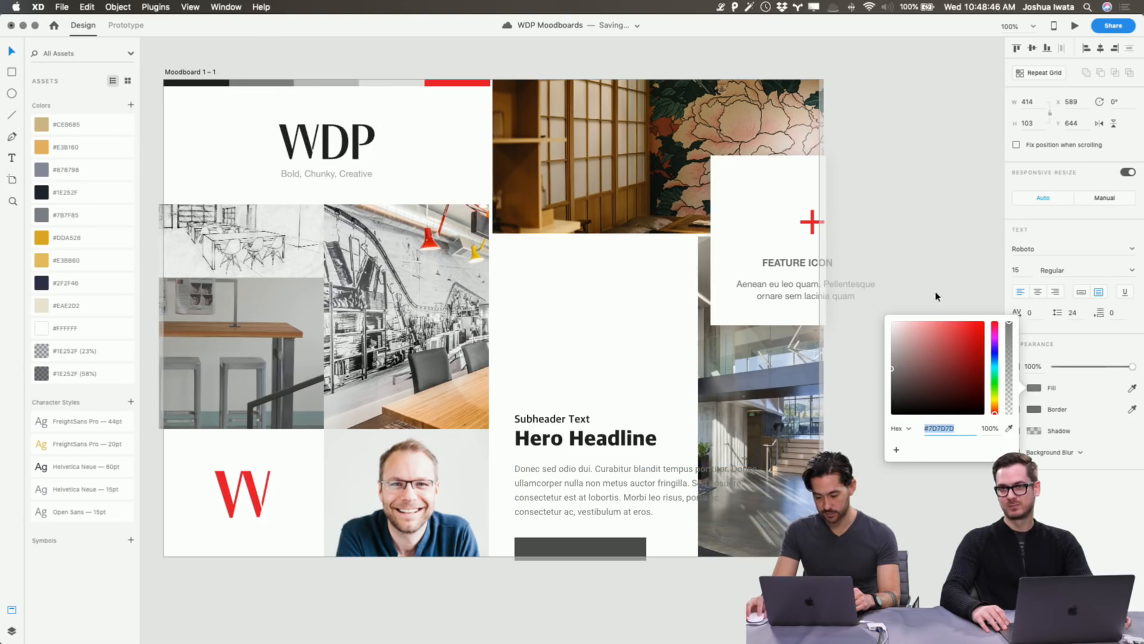
left_click(918, 248)
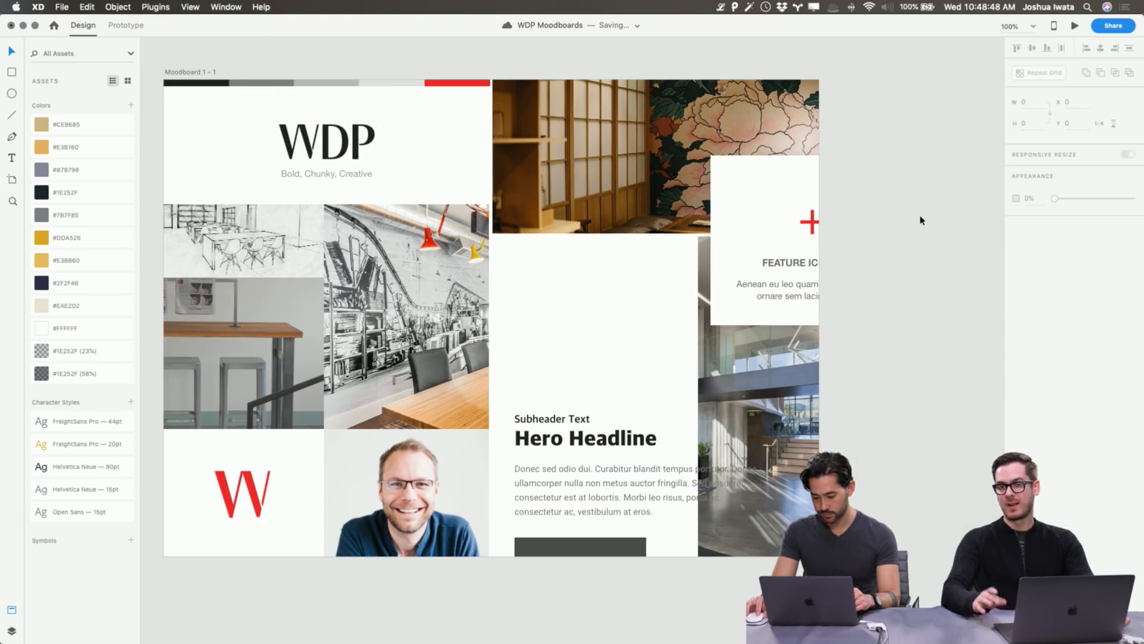
left_click(677, 477)
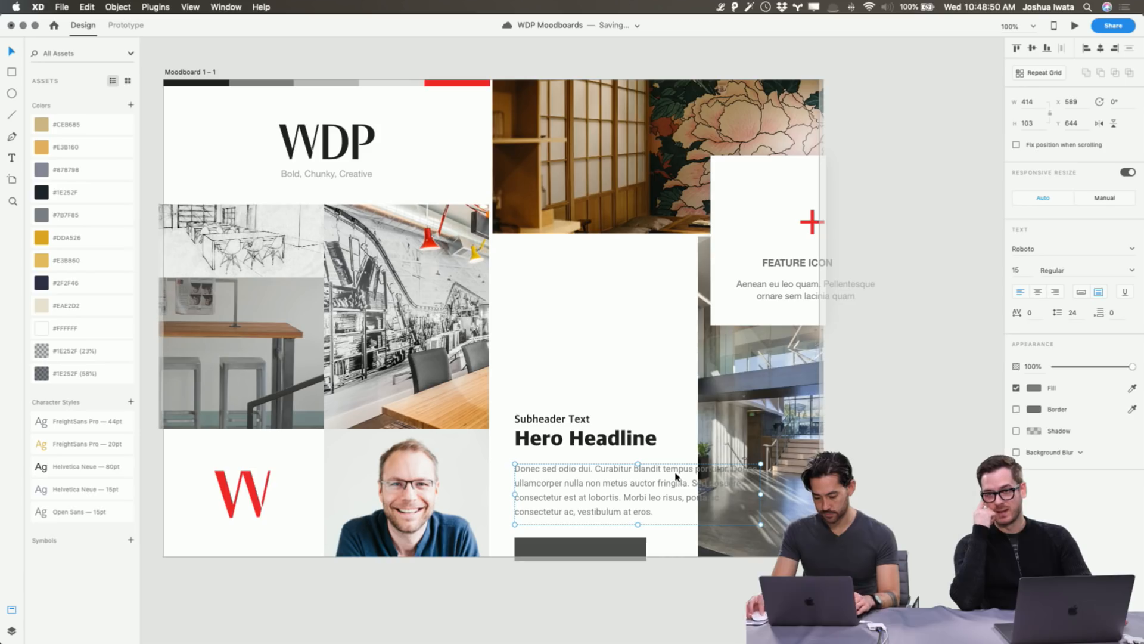
left_click(915, 382)
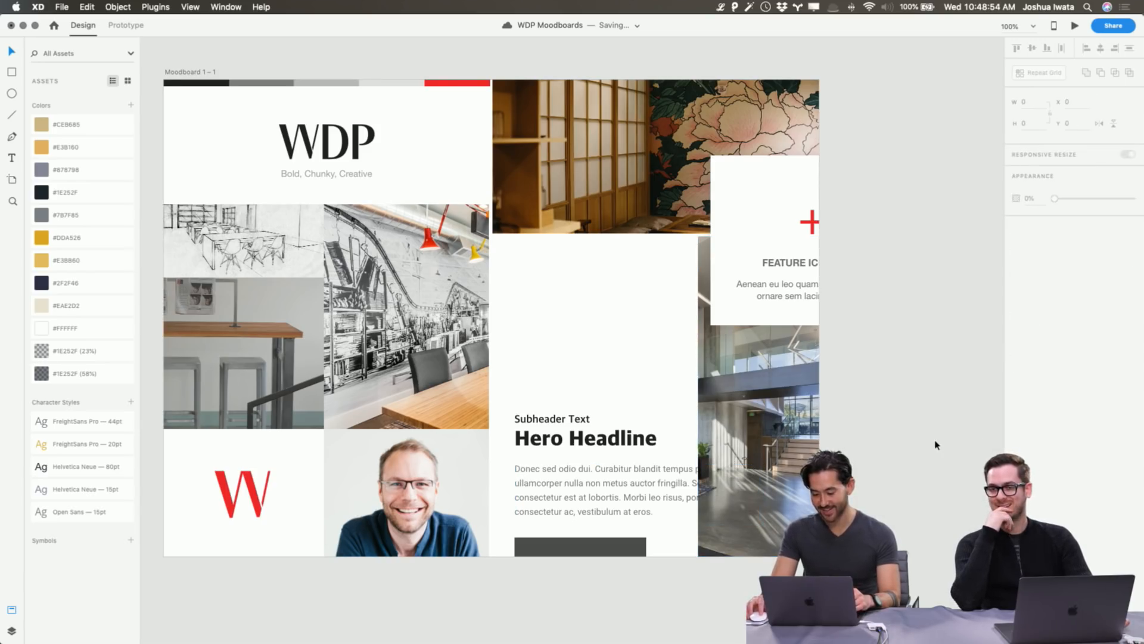
left_click(775, 412)
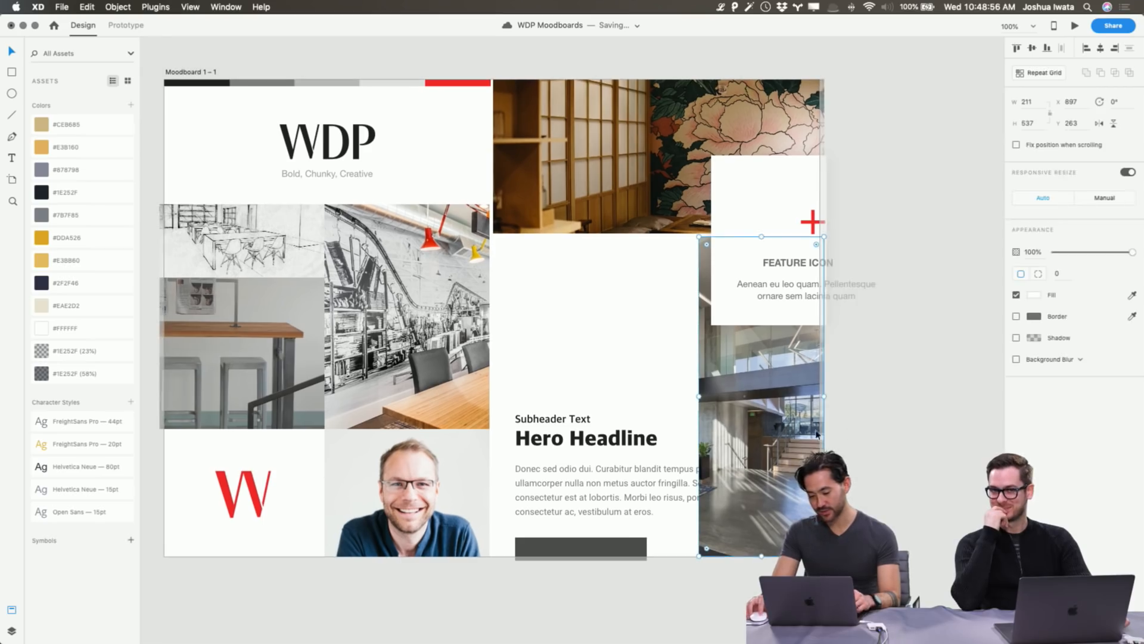
Bring the body paragraph in front of the photo and reposition the hallway image inside its mask.
left_click(667, 486)
key("super+shift+]")
left_click(863, 431)
double_click(773, 409)
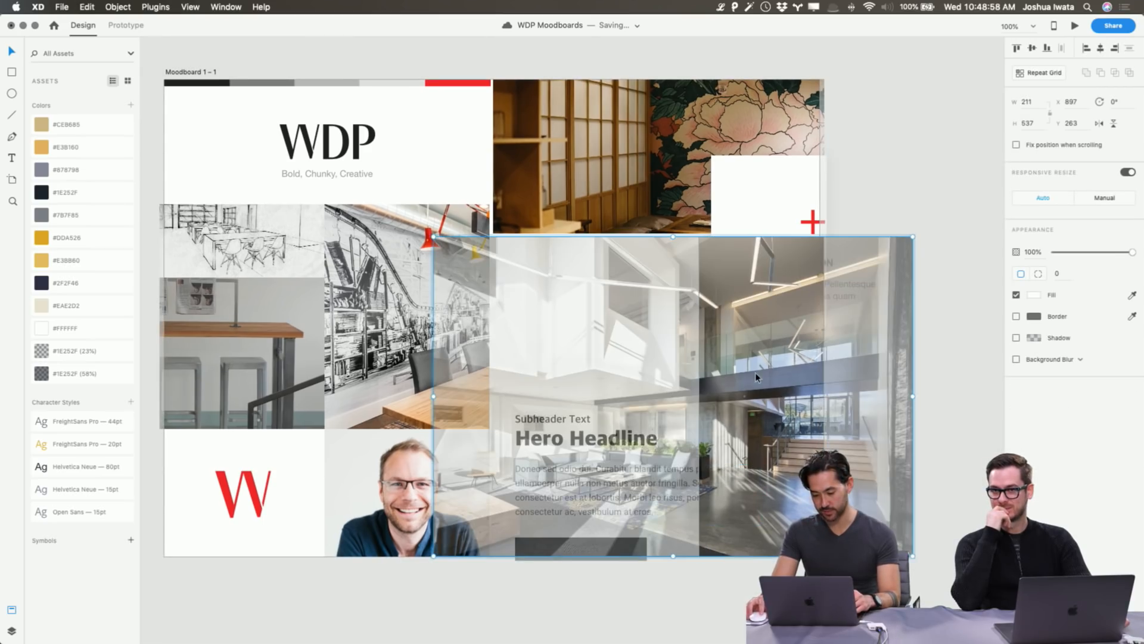
left_click_drag(756, 372, 961, 452)
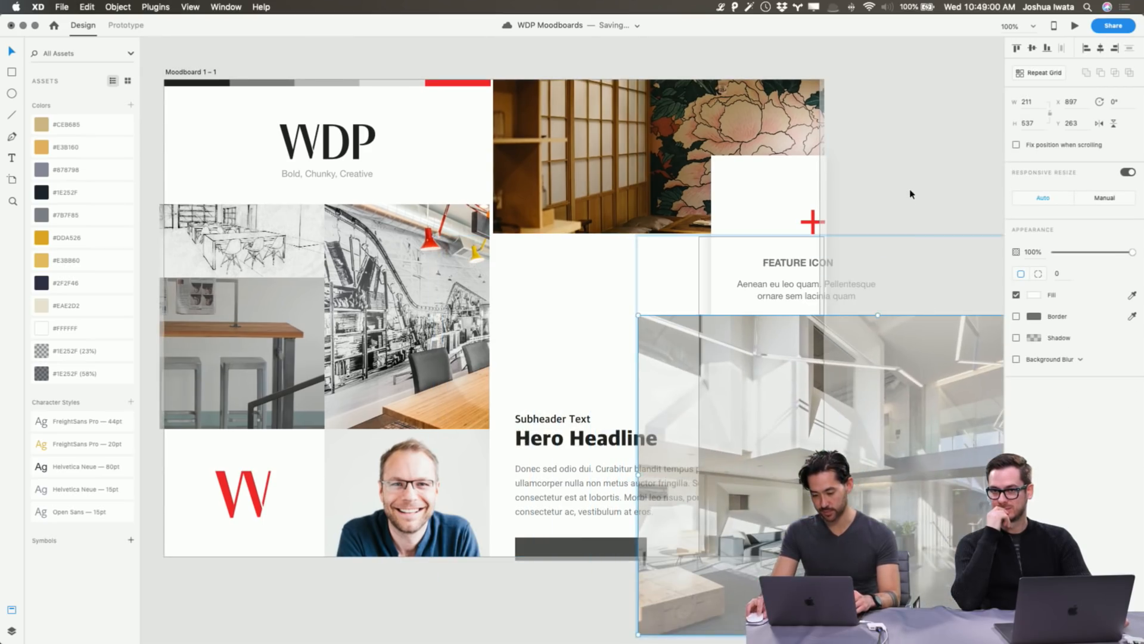
left_click(910, 194)
double_click(763, 409)
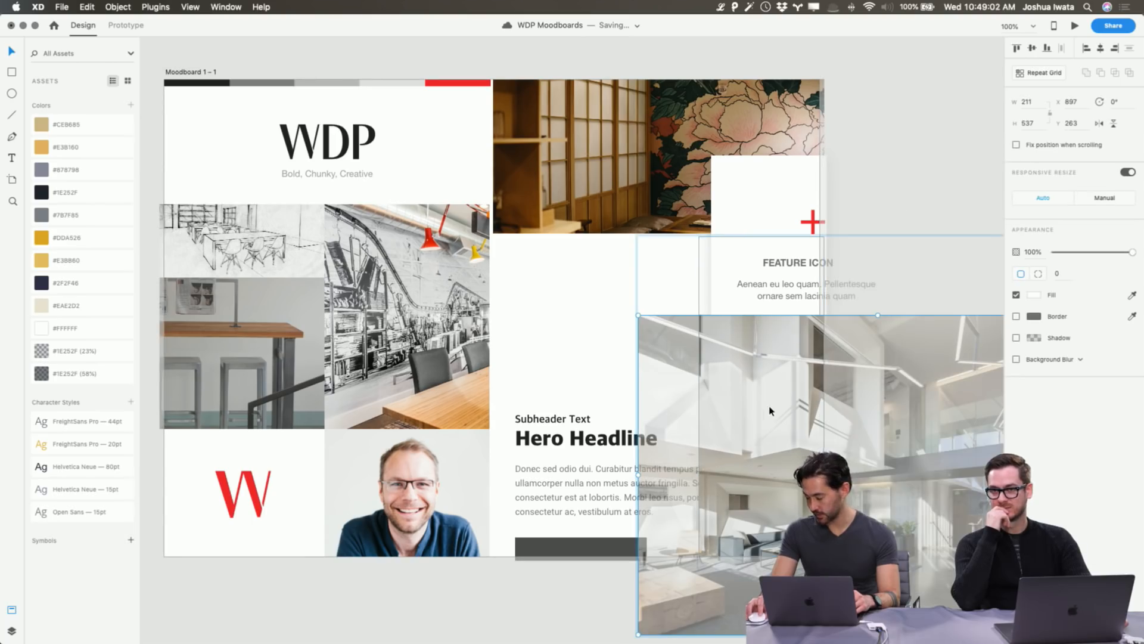
left_click_drag(769, 410, 784, 337)
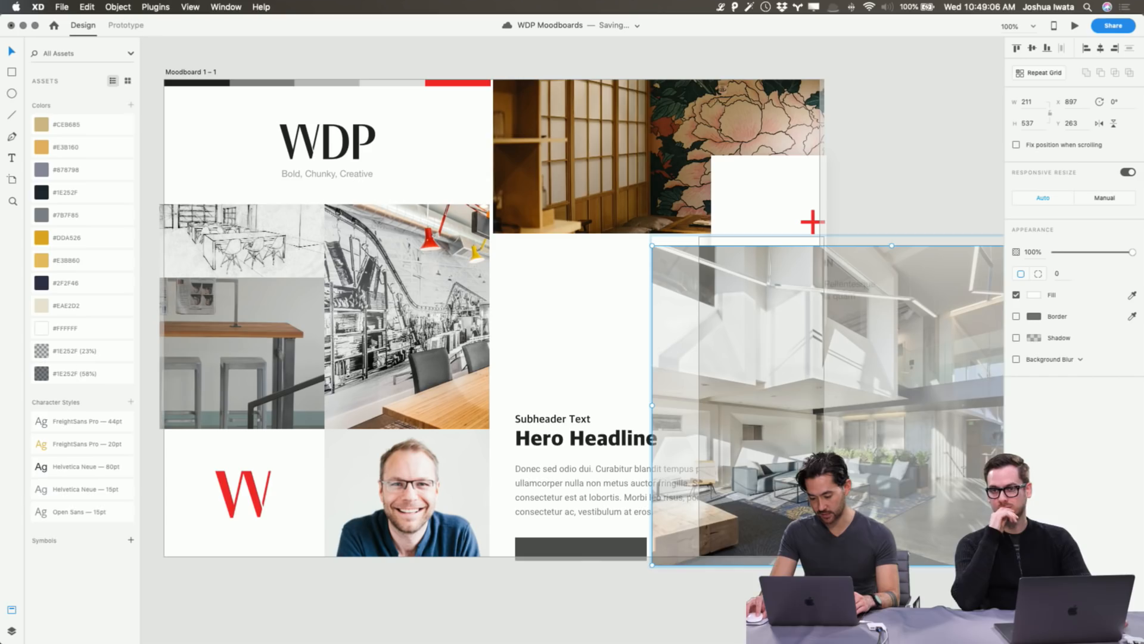
left_click_drag(815, 454, 800, 434)
left_click(899, 231)
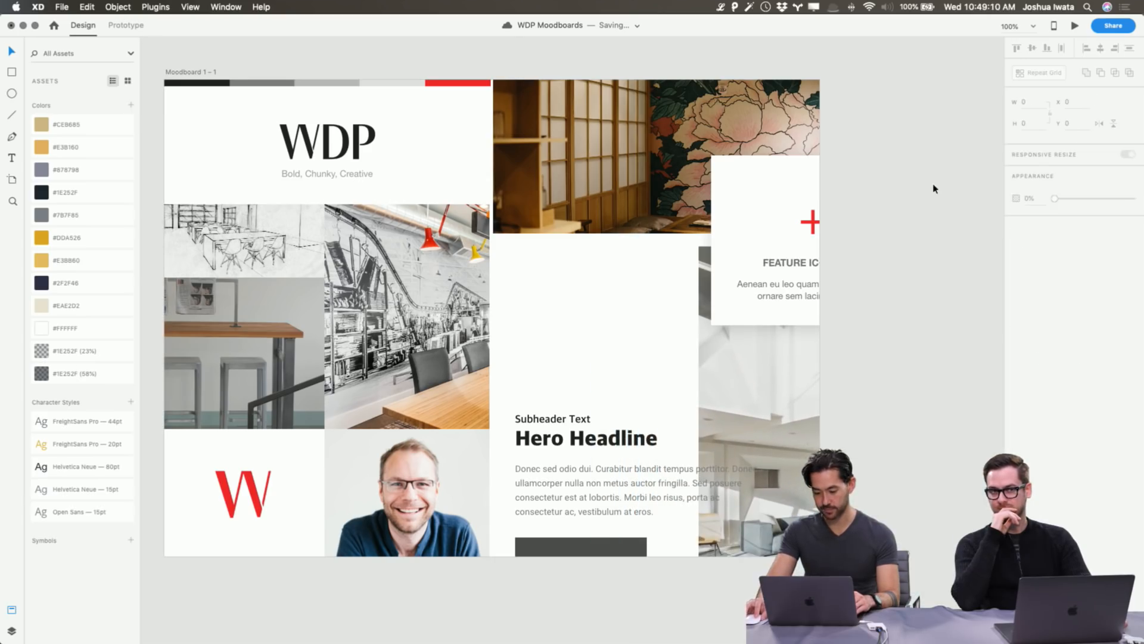
Recolour the body paragraph with the dark button's grey using the eyedropper.
left_click(656, 516)
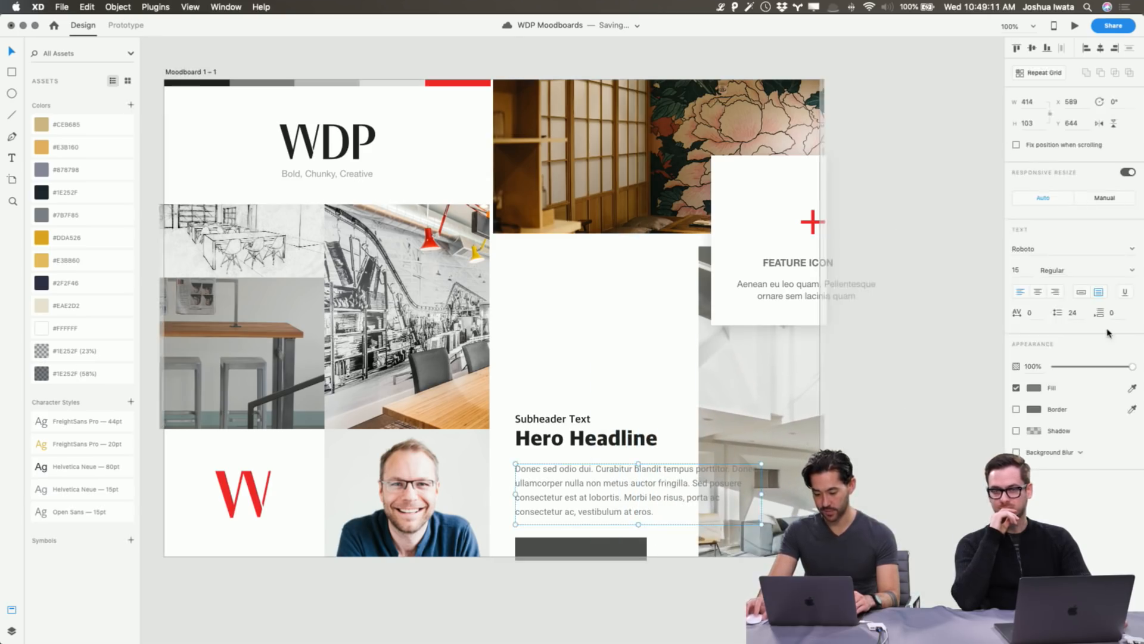
left_click(1032, 388)
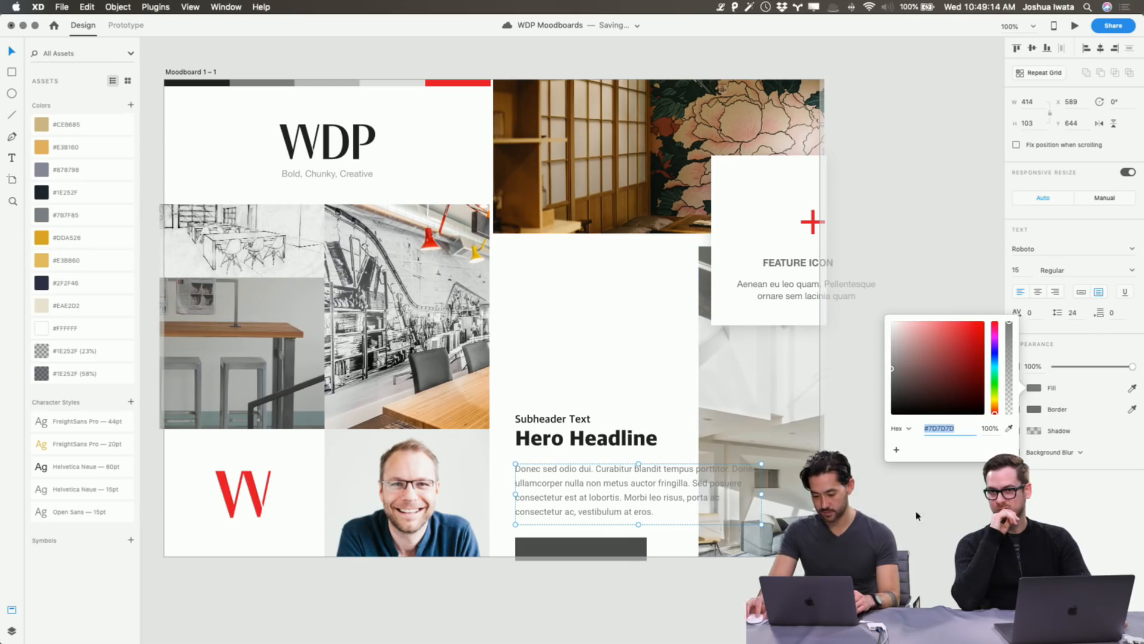
left_click(1009, 428)
left_click(626, 544)
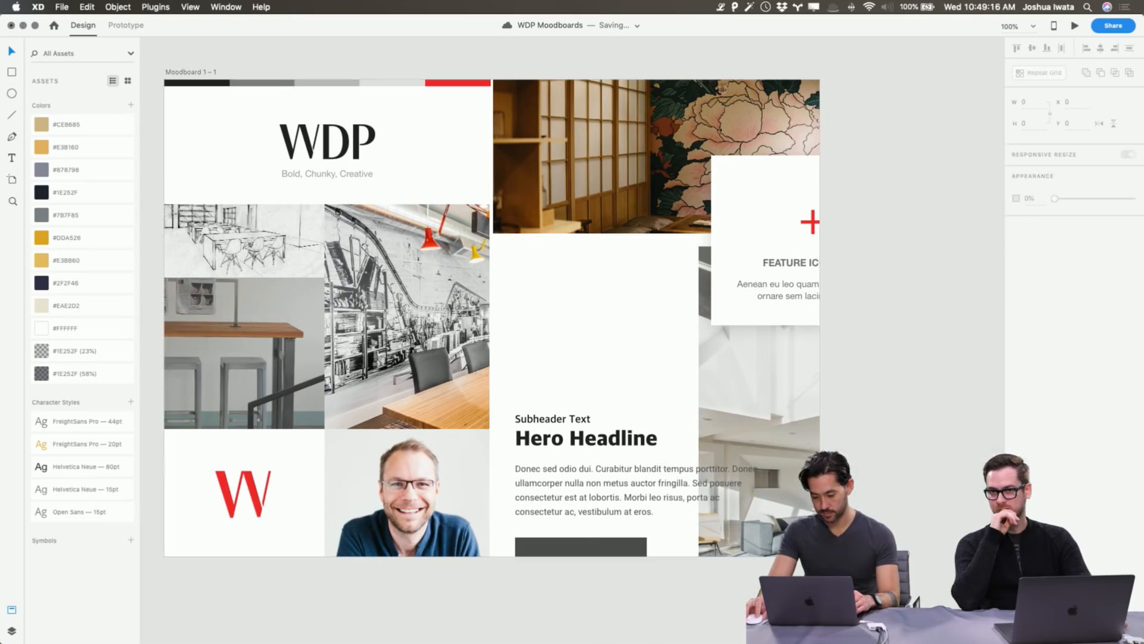
Fade the right-hand interior photo to about 67% opacity, then enlarge and shift it right within its frame.
left_click(769, 417)
left_click_drag(1132, 252, 1107, 253)
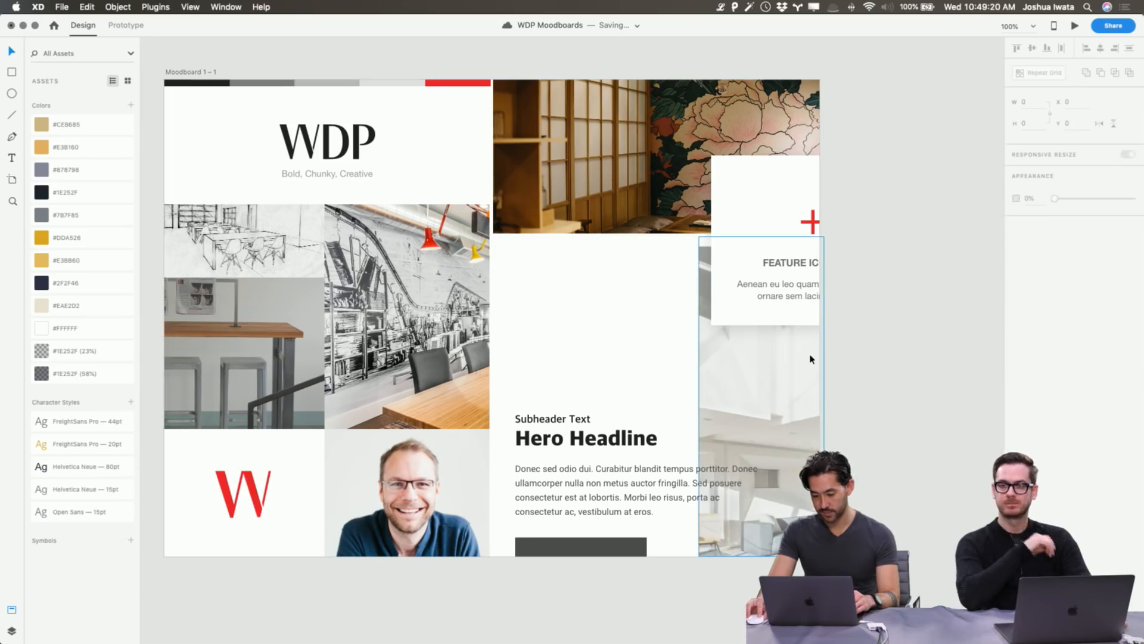
double_click(791, 371)
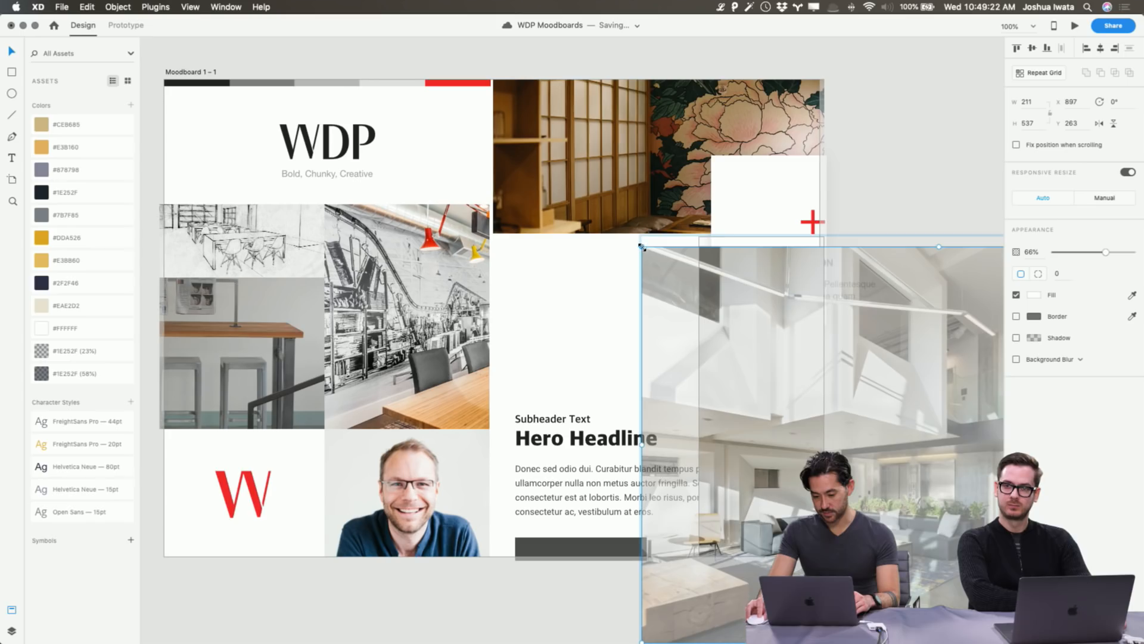
left_click_drag(642, 246, 623, 235)
left_click(945, 184)
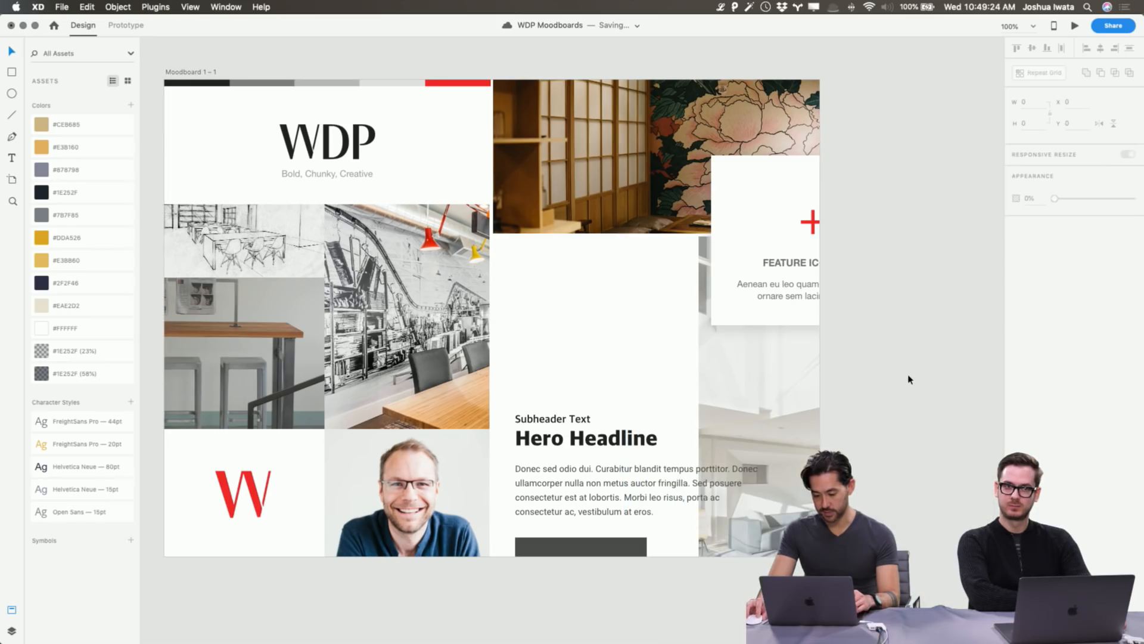
double_click(802, 434)
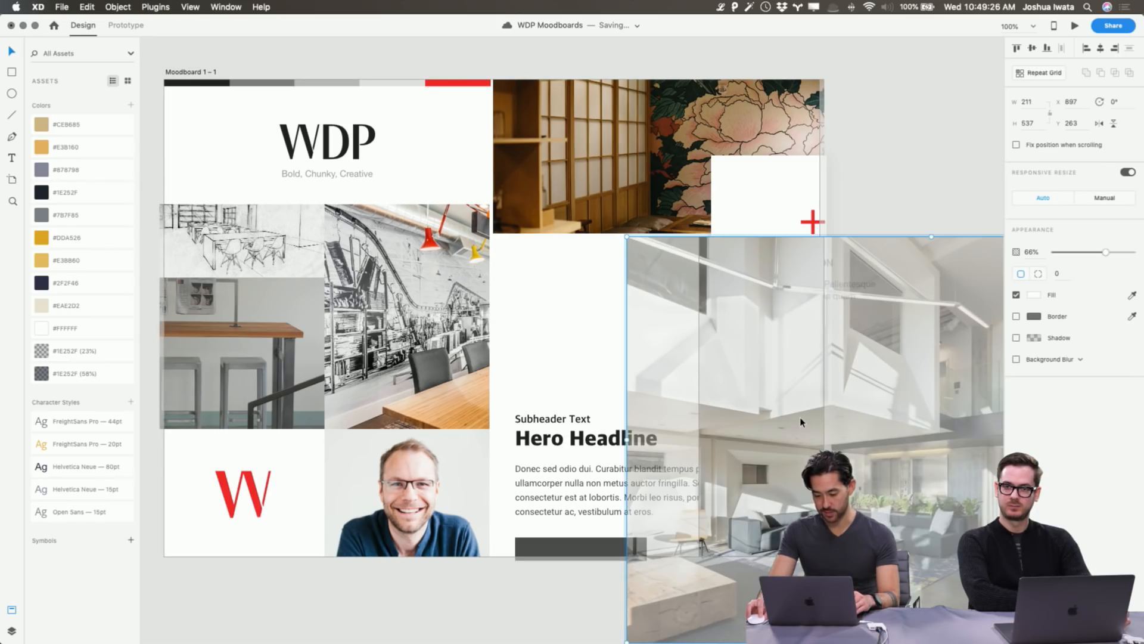
left_click_drag(800, 417, 823, 421)
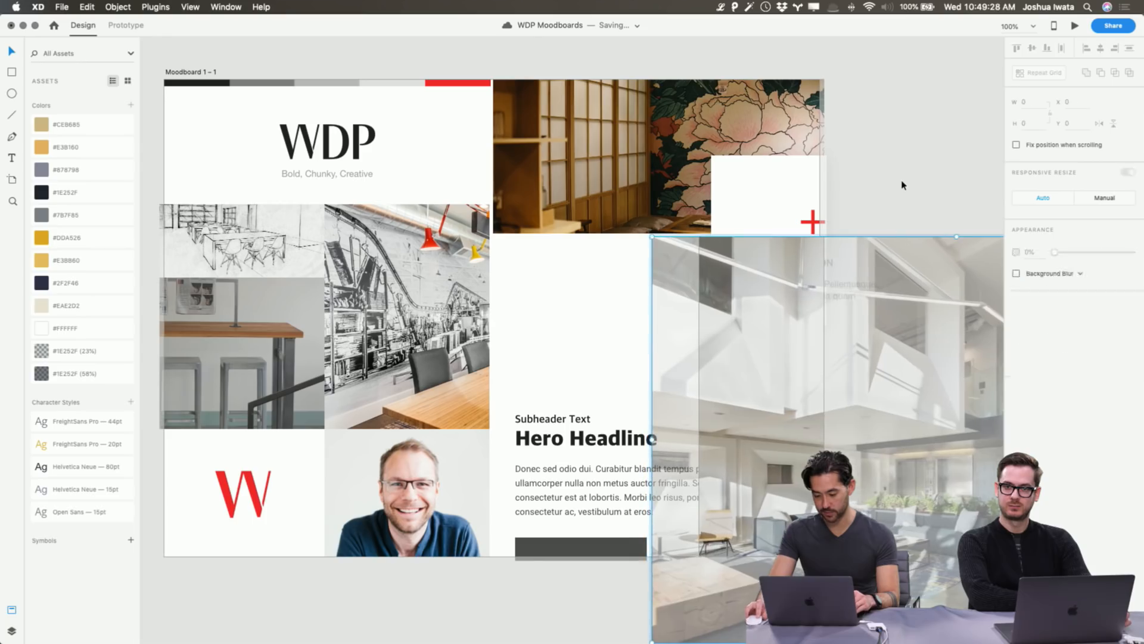
left_click(900, 184)
Deselect to preview the layout, then select the top photo collage.
left_click(748, 477)
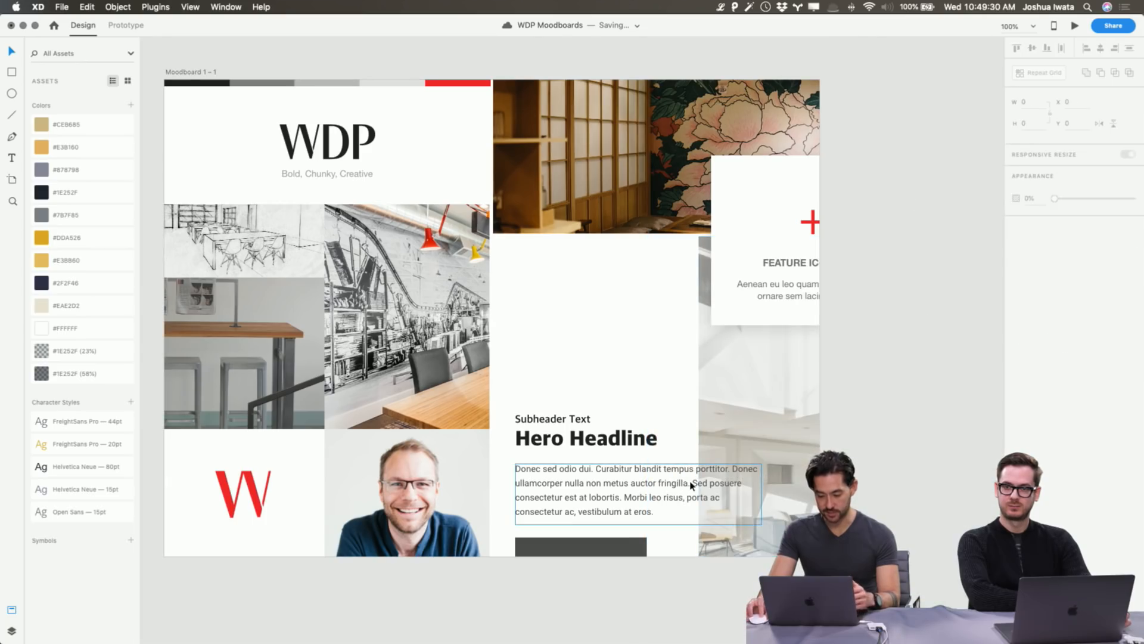
left_click(625, 602)
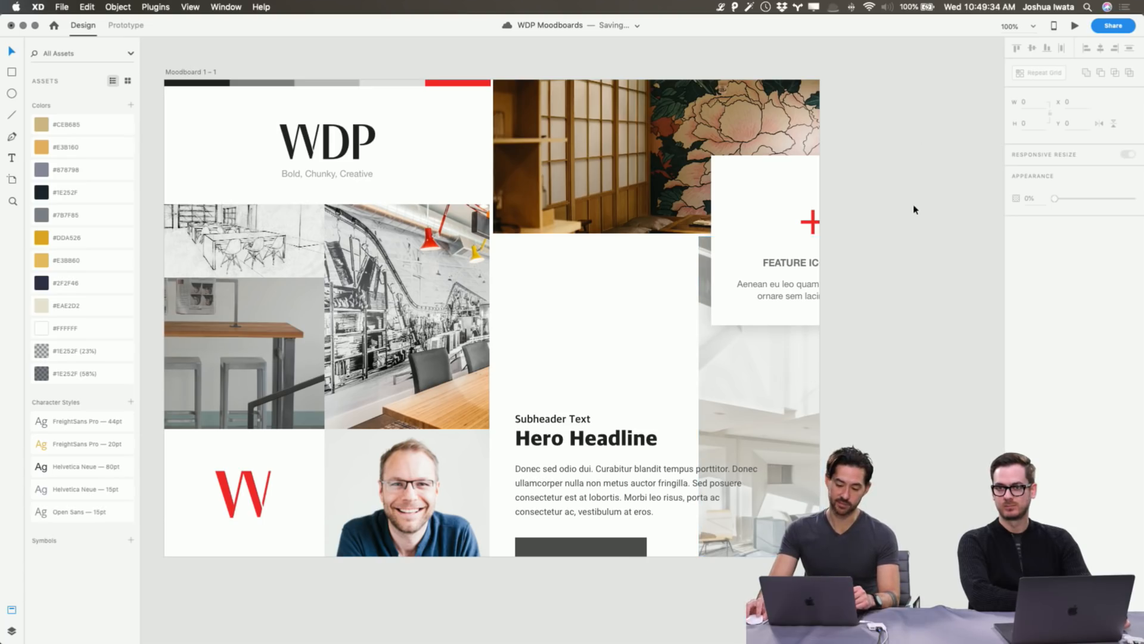
scroll(907, 209, "left", 1)
left_click(680, 135)
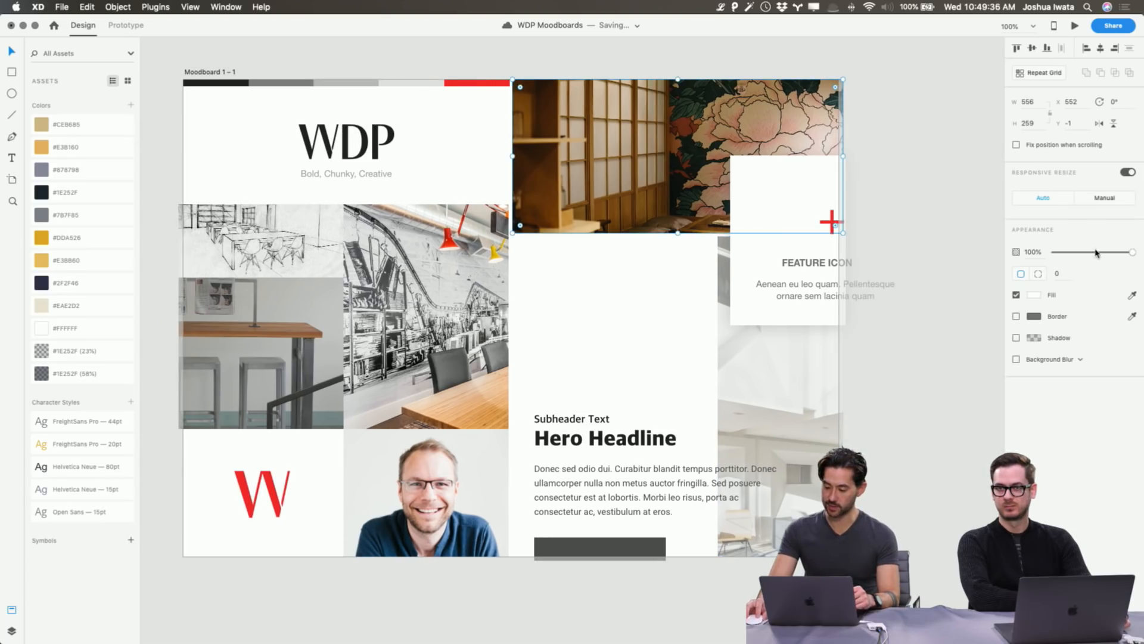
Fade the shoji-screen and peony-mural photo group to about 81% opacity.
left_click_drag(1110, 256, 1118, 255)
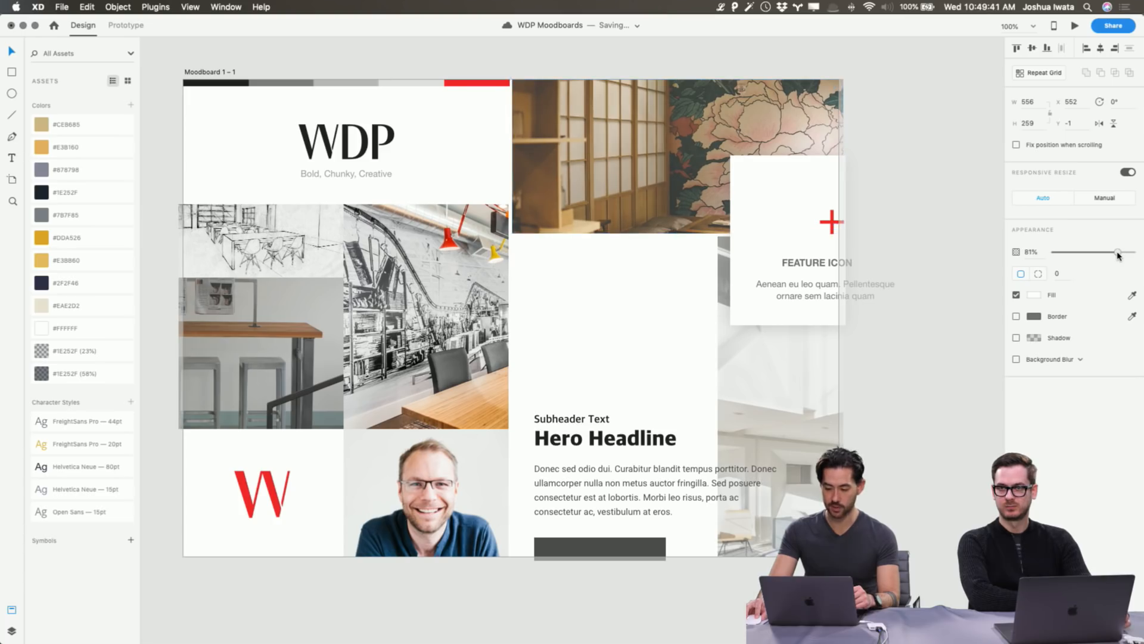
left_click(966, 185)
left_click(629, 548)
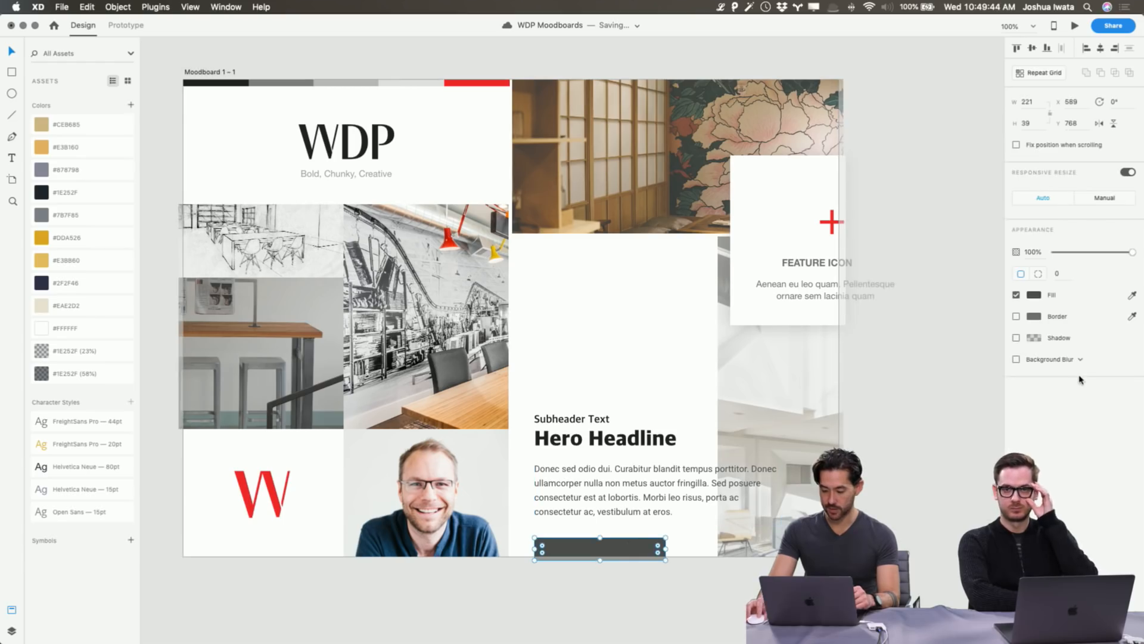
Fill the button with the red sampled from the W logo.
left_click(1034, 294)
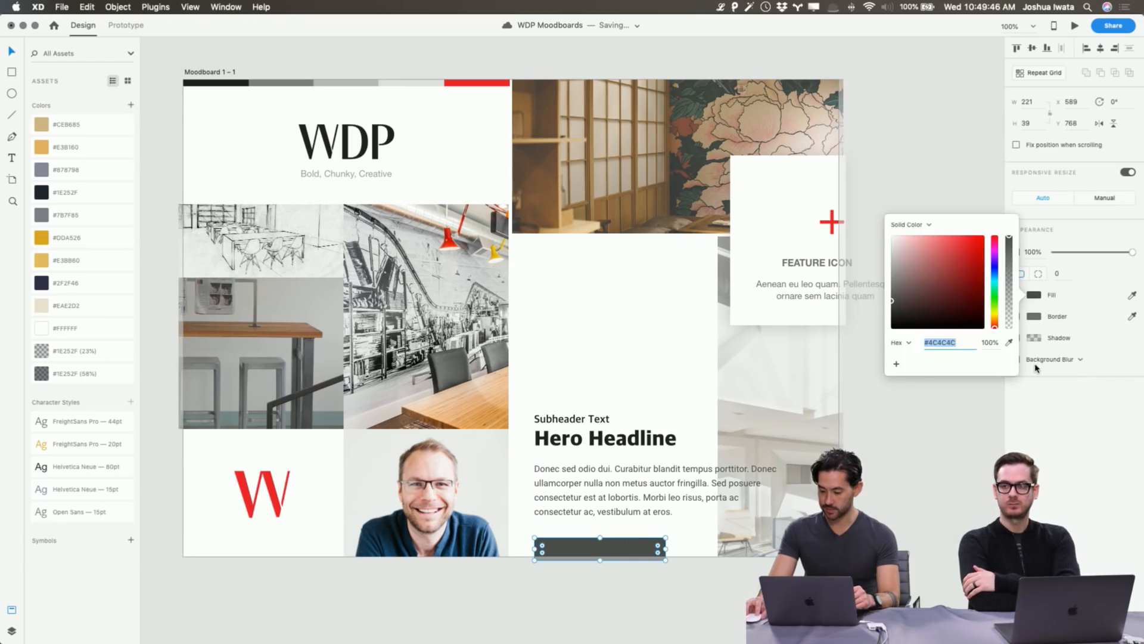
left_click(1009, 342)
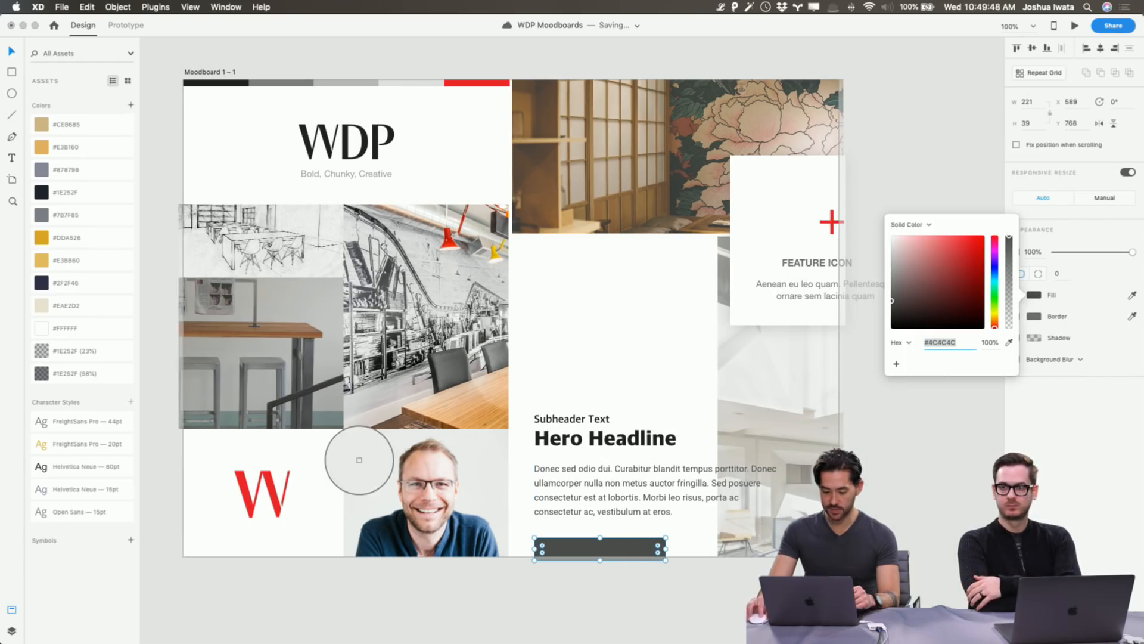
left_click(276, 506)
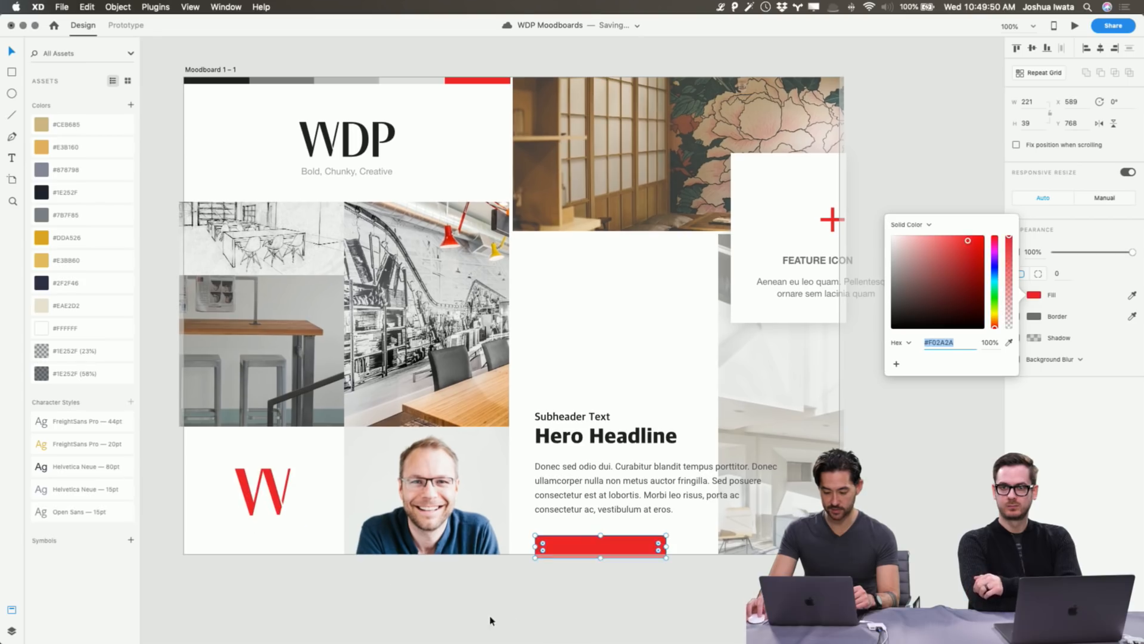
left_click(516, 621)
Try pill-rounded corners on the red button, then undo back to square corners.
left_click(607, 549)
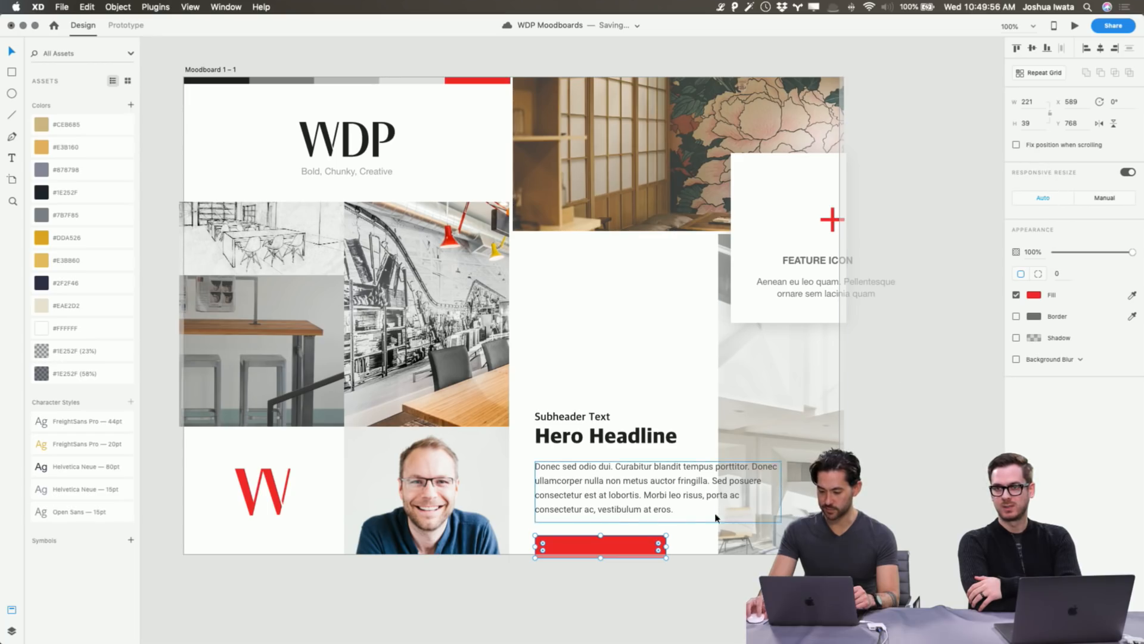
left_click(639, 549)
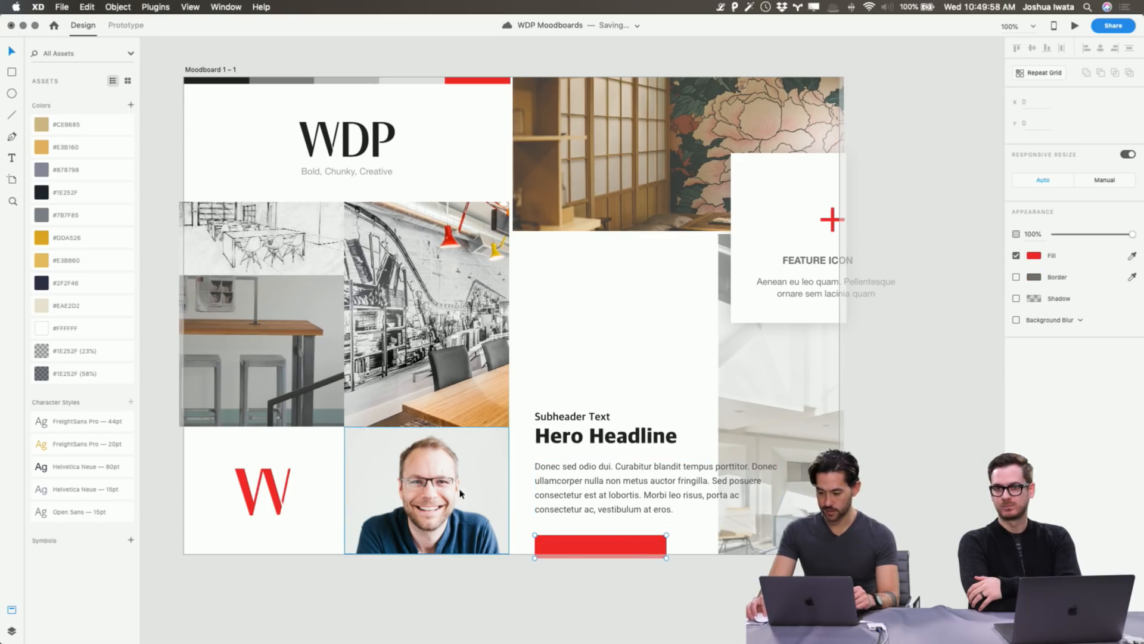
double_click(639, 547)
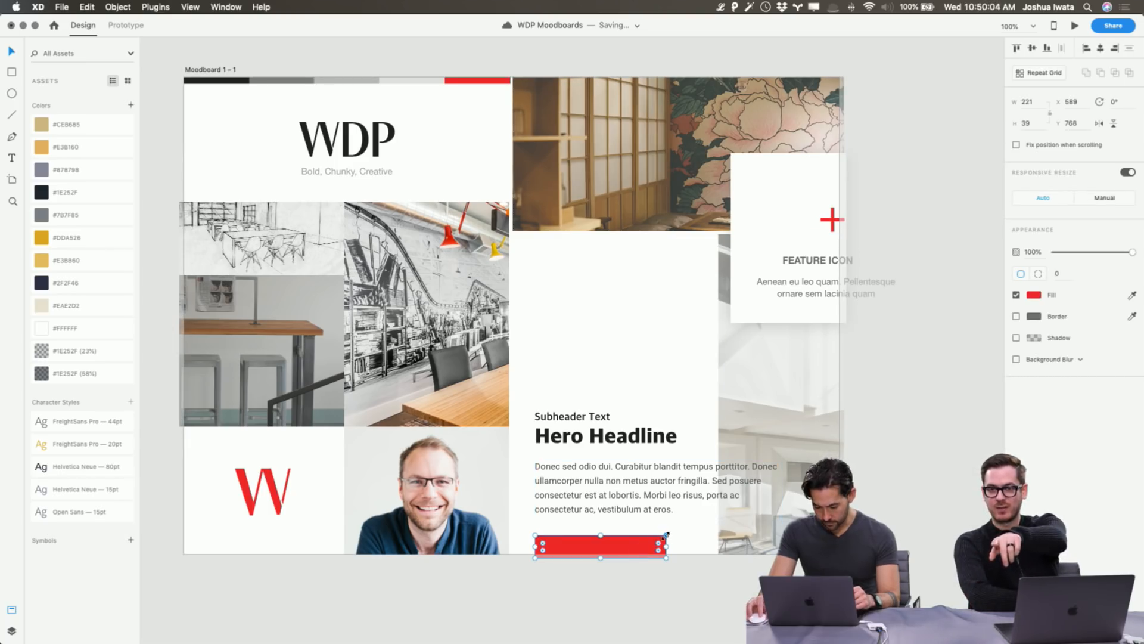
left_click_drag(668, 540, 651, 546)
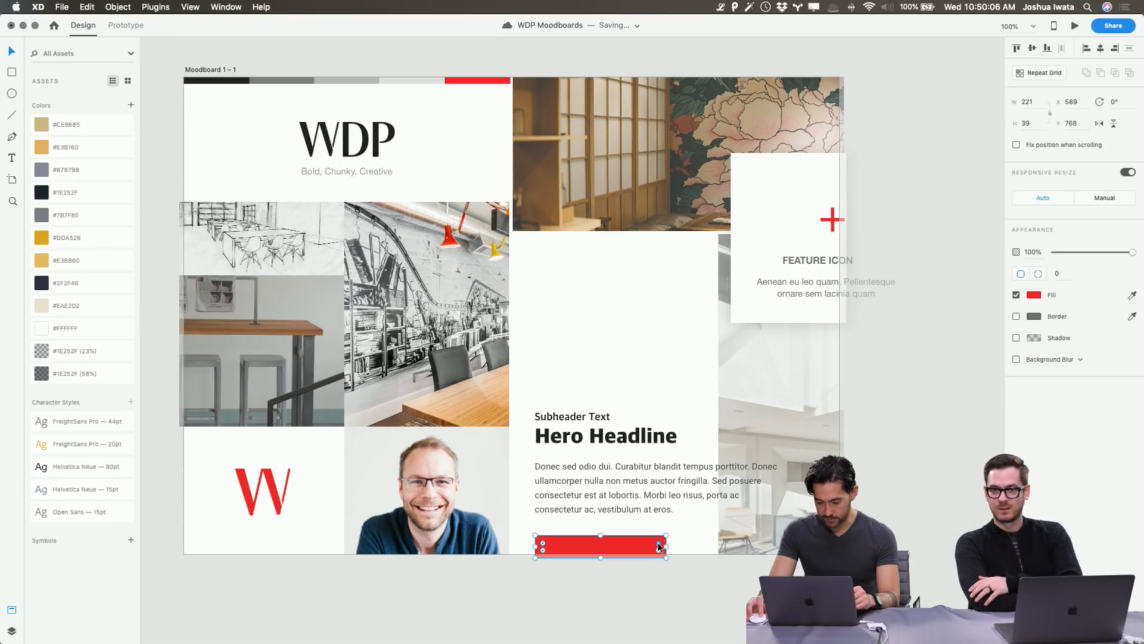
left_click(664, 573)
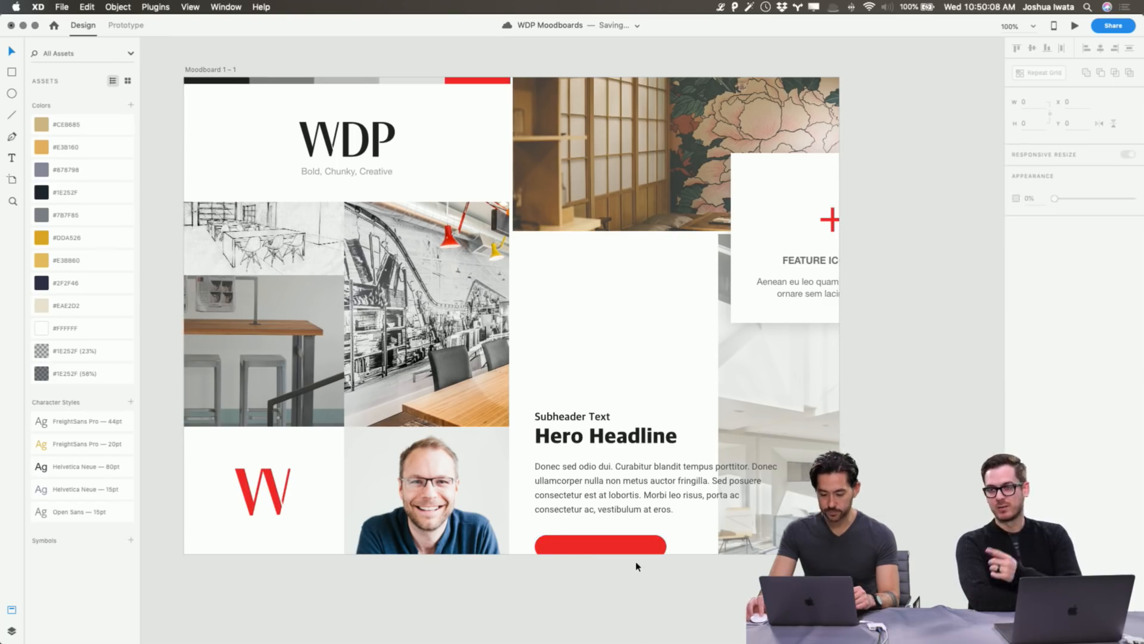
left_click(628, 540)
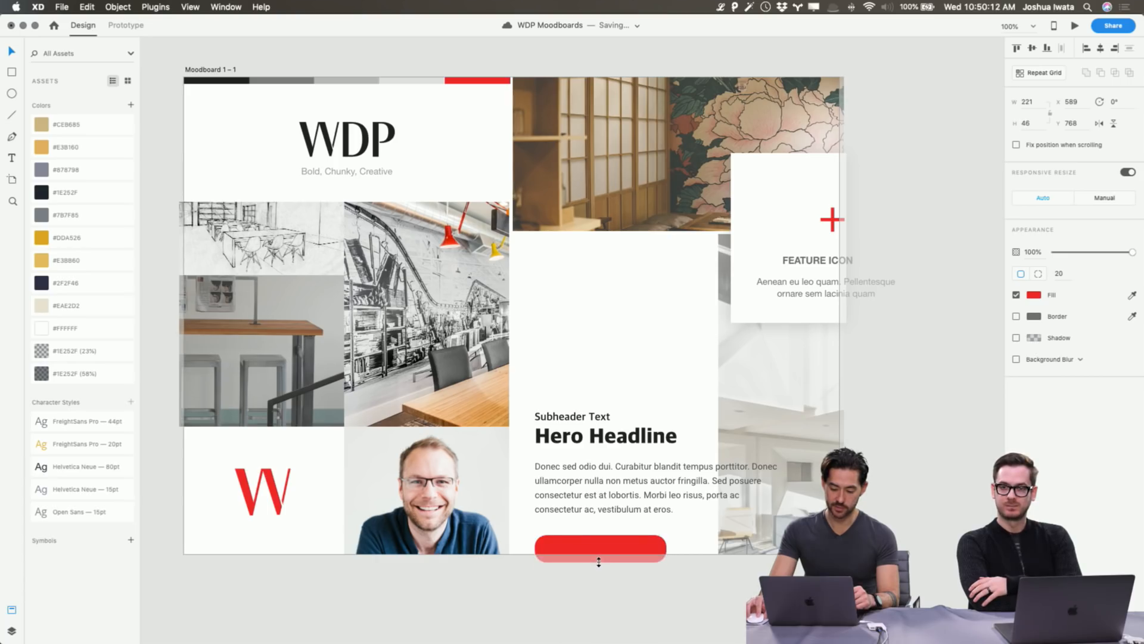
left_click(699, 586)
left_click(650, 549)
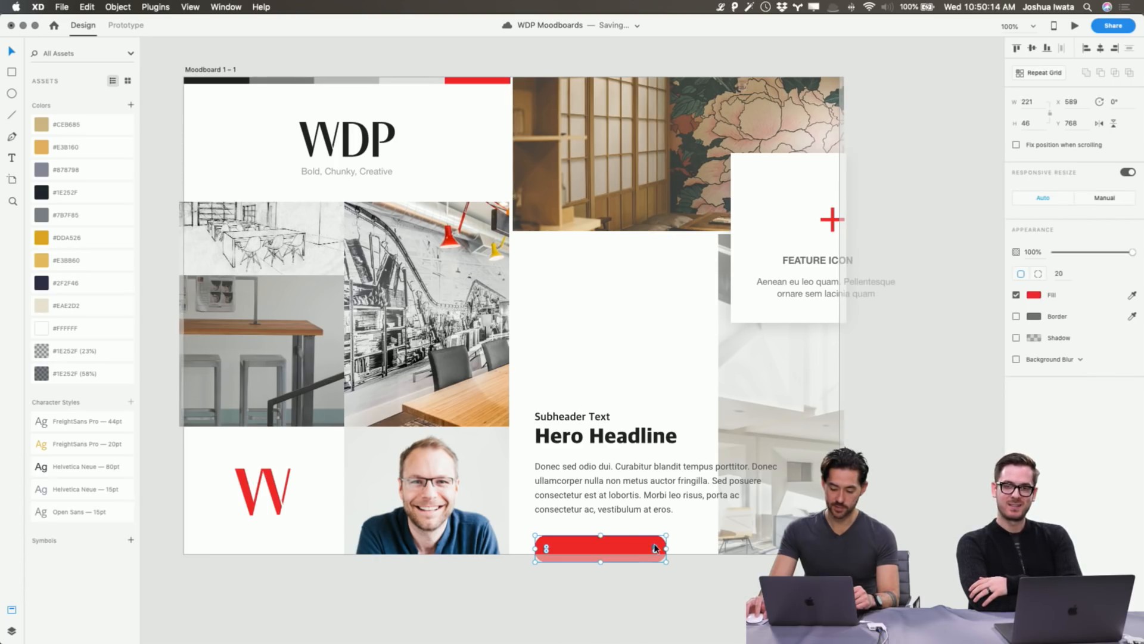
left_click(733, 595)
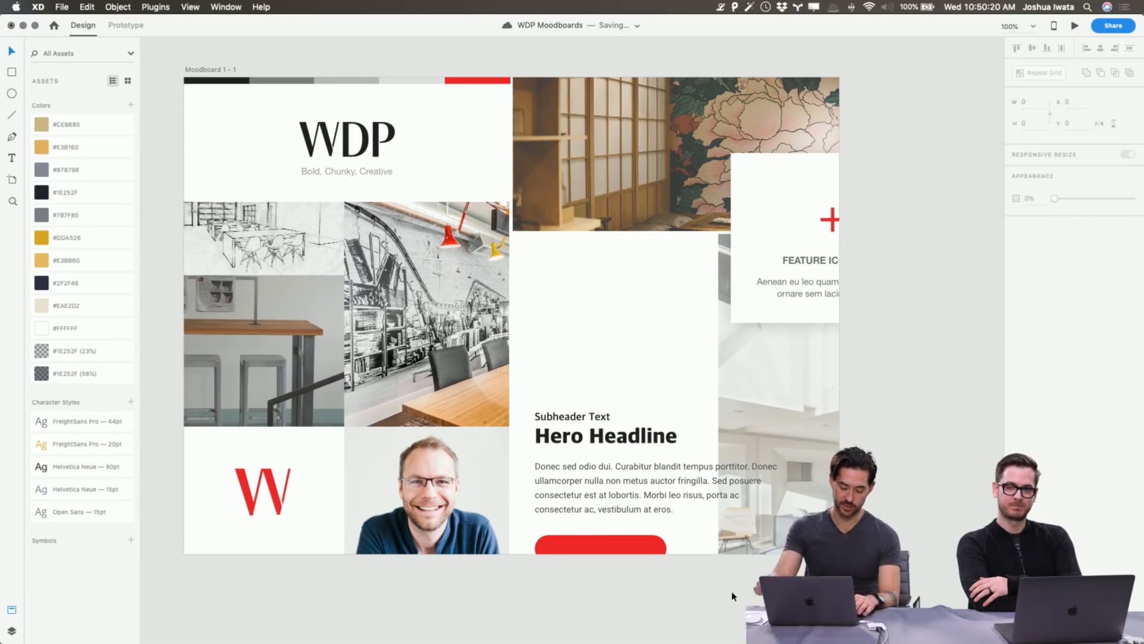
key("super+z")
left_click(728, 599)
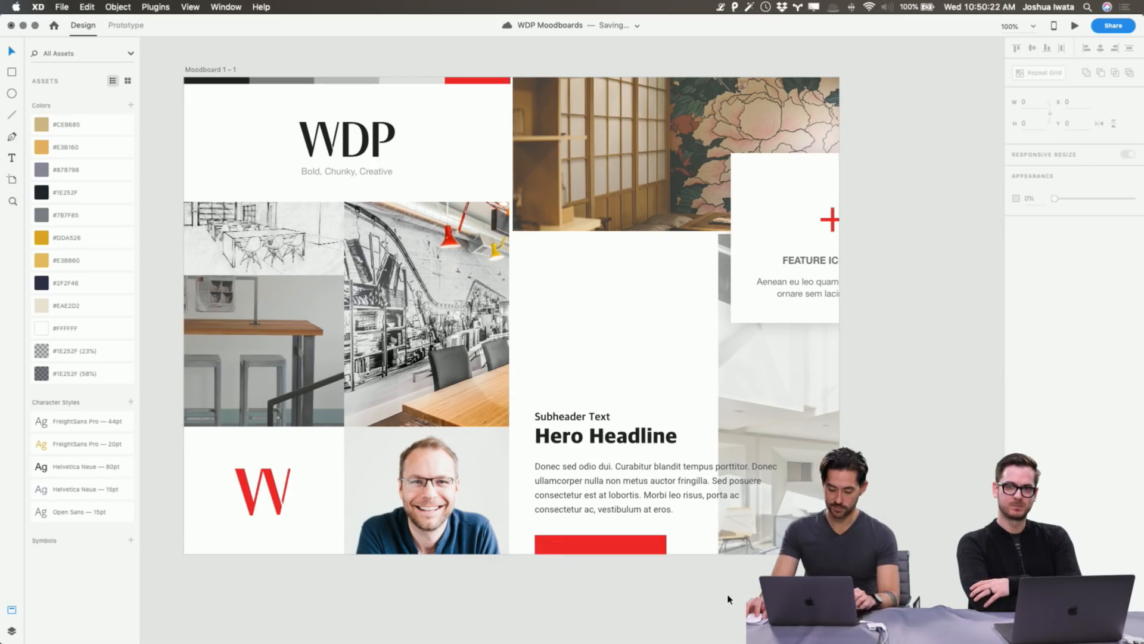
Set the FEATURE ICON heading to Apple SD Gothic Neo and dark #222222 from the top bar.
double_click(810, 260)
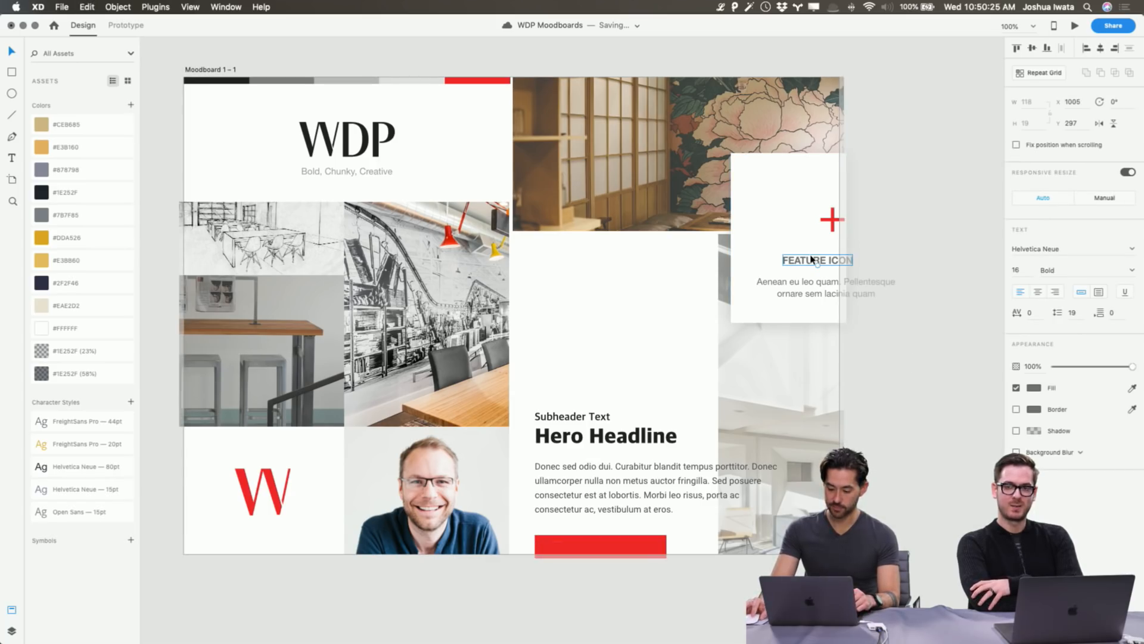
left_click(1024, 249)
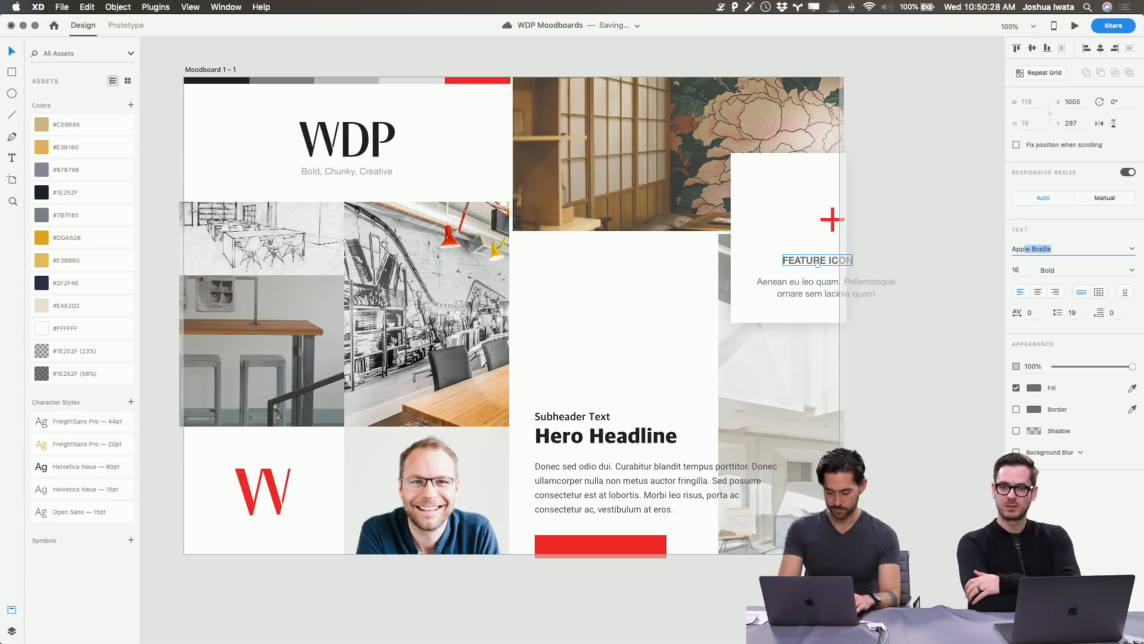
type("Apple SD")
key("Return")
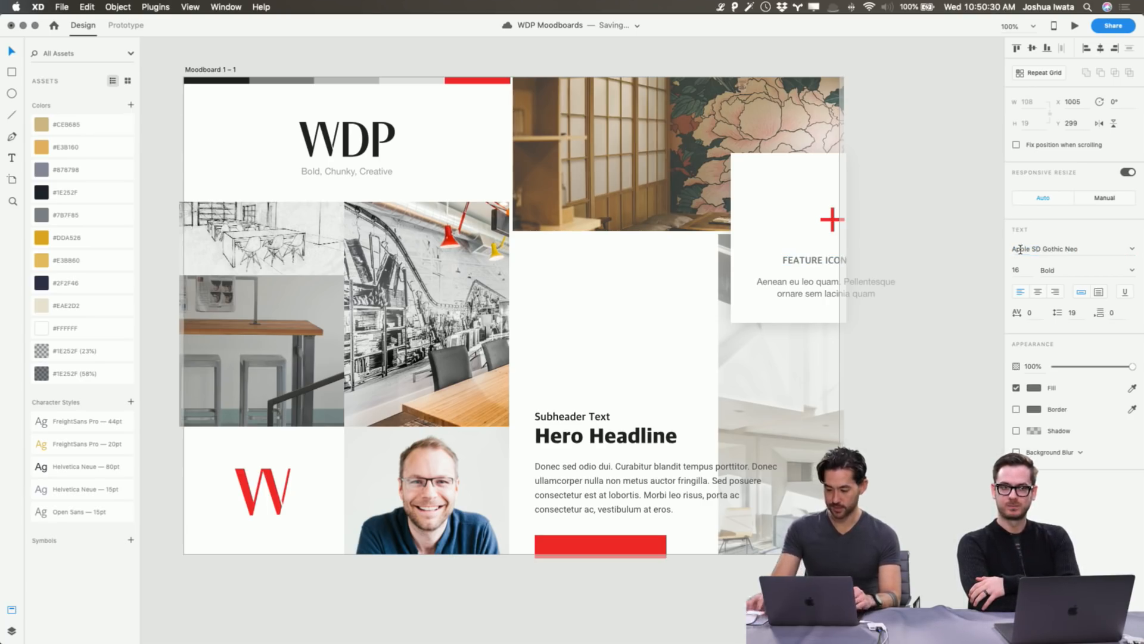
left_click(1036, 391)
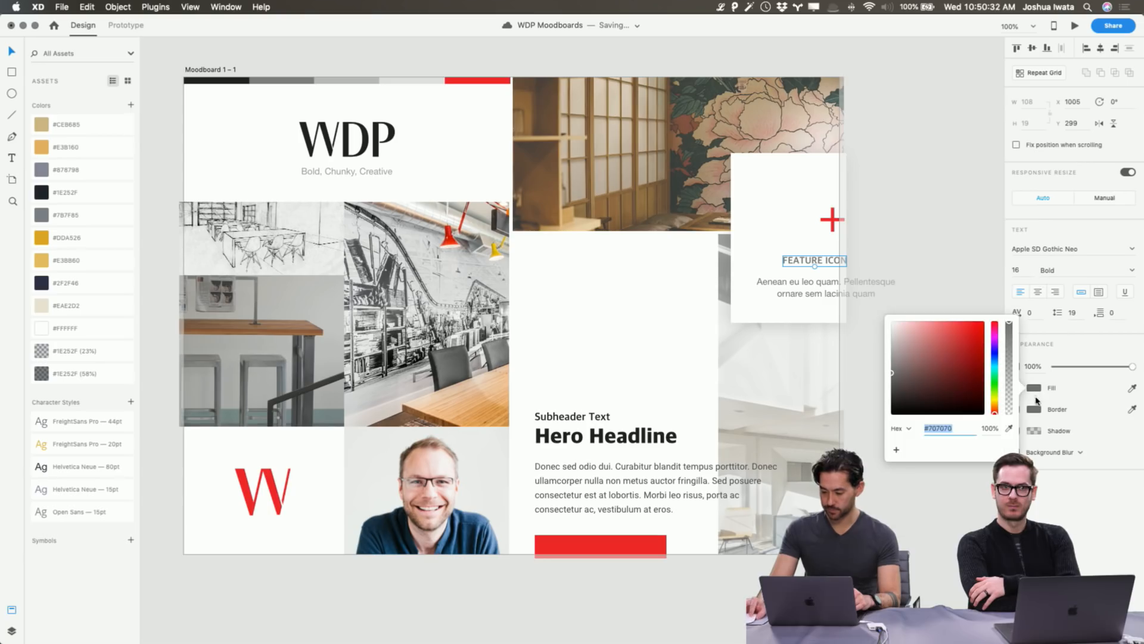
left_click(1007, 429)
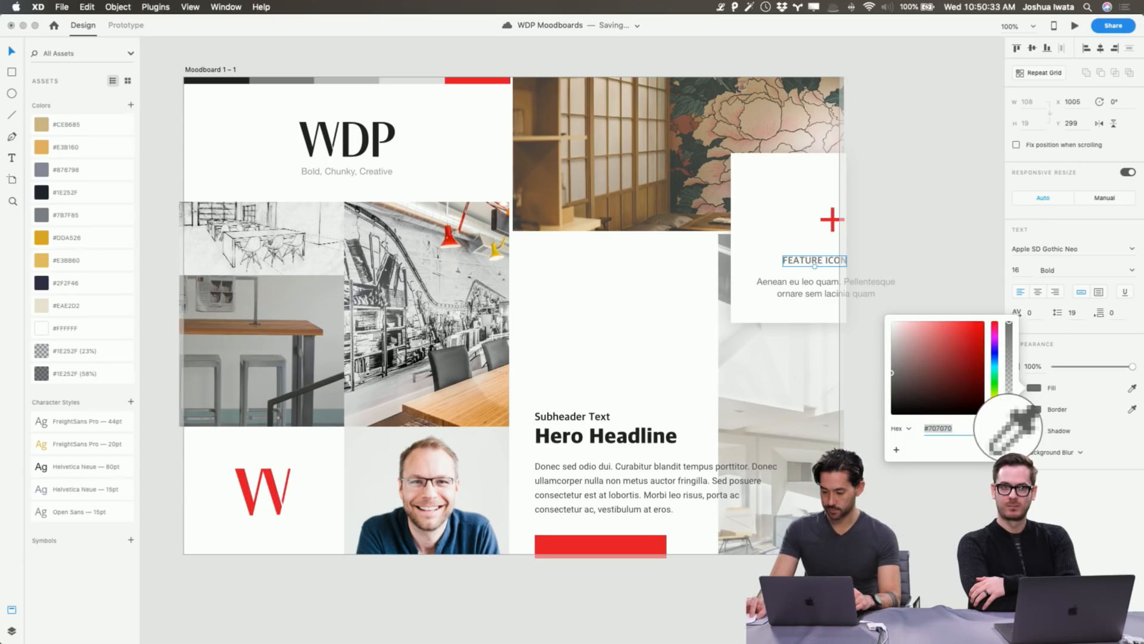
left_click(235, 83)
Change the paragraph below FEATURE ICON to Proxima Nova.
left_click(798, 289)
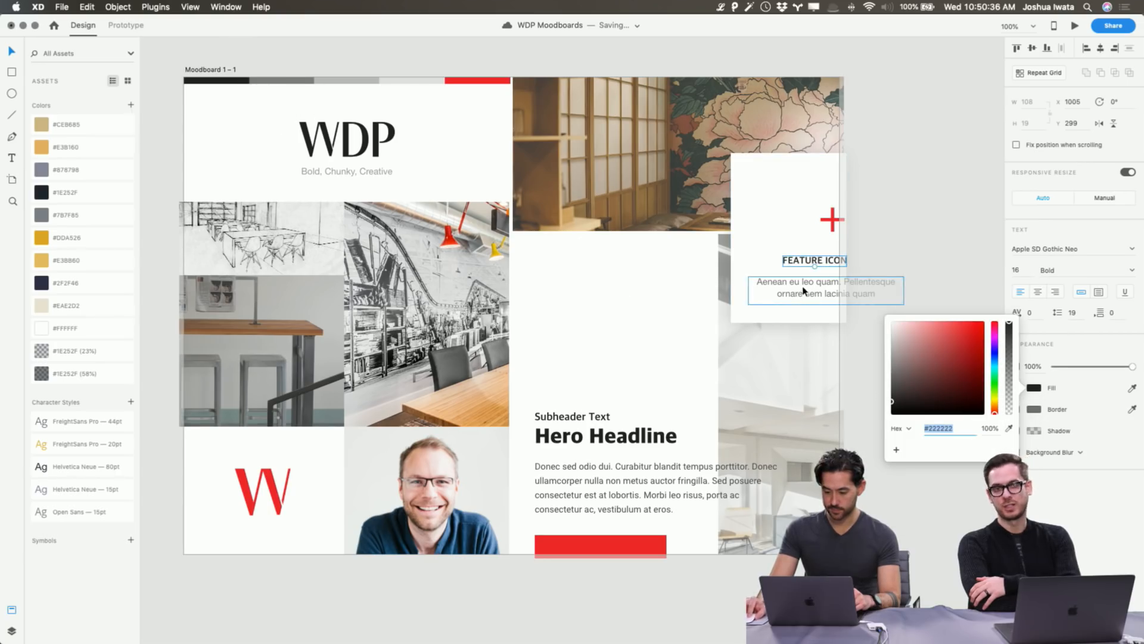
left_click(1046, 248)
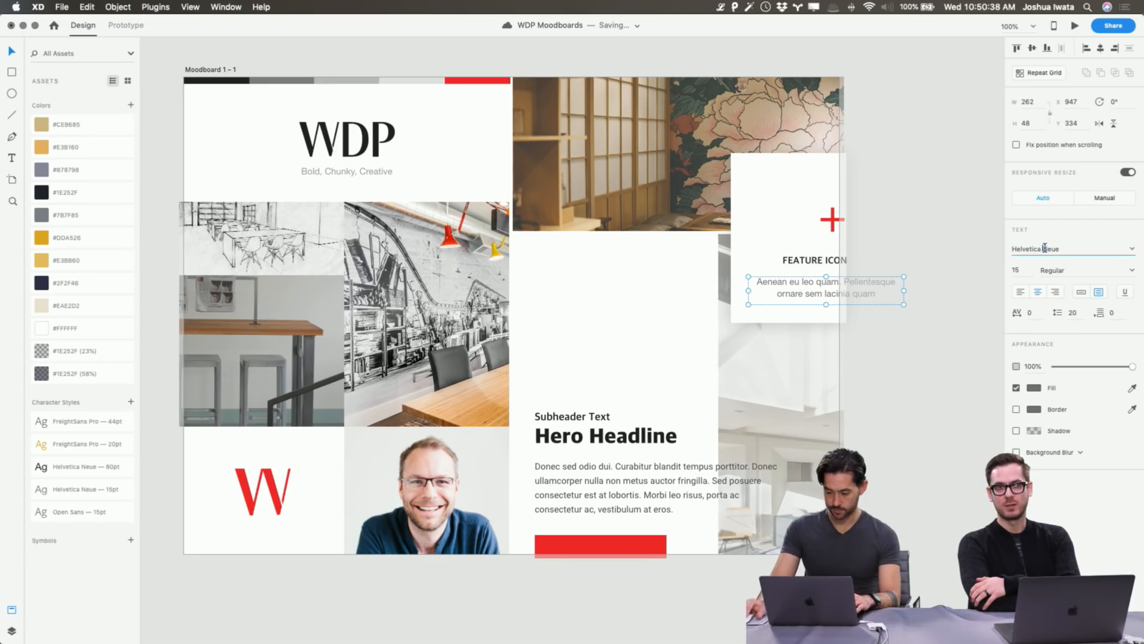
type("Proxima Nova")
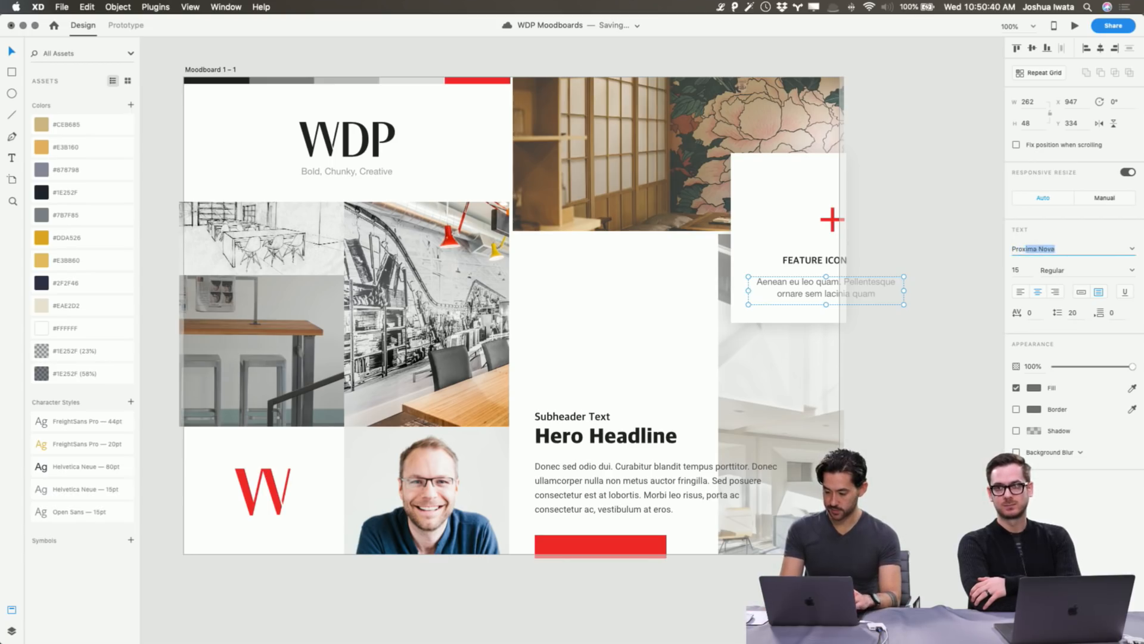
key("Return")
left_click(722, 480)
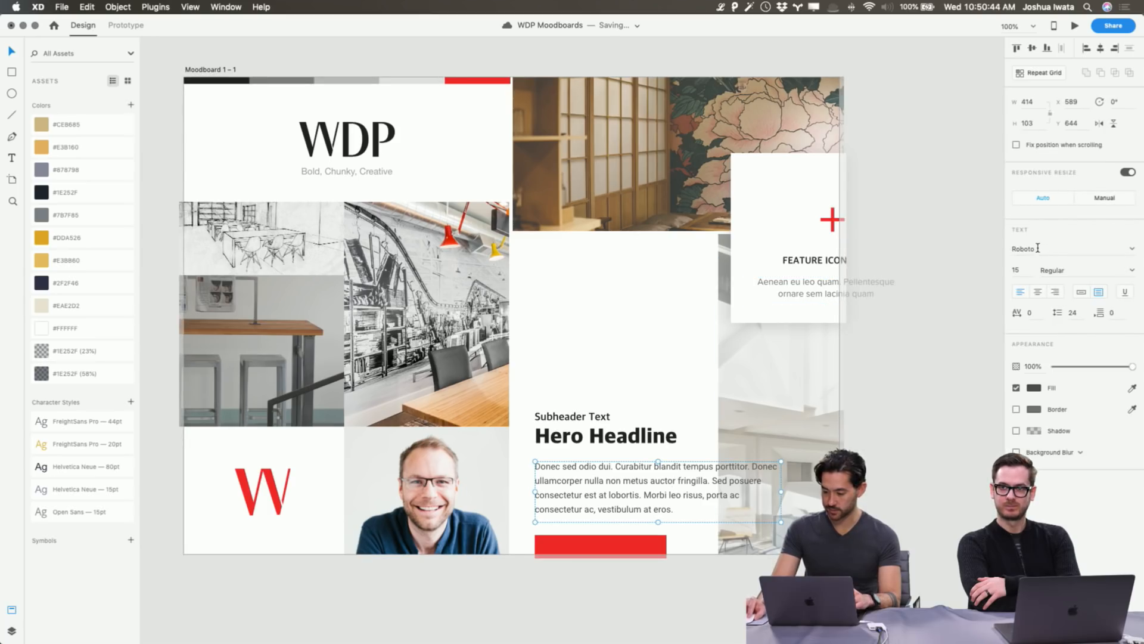
Switch the hero body paragraph's font to Proxima Nova.
left_click(1037, 248)
type("Proxima Nova")
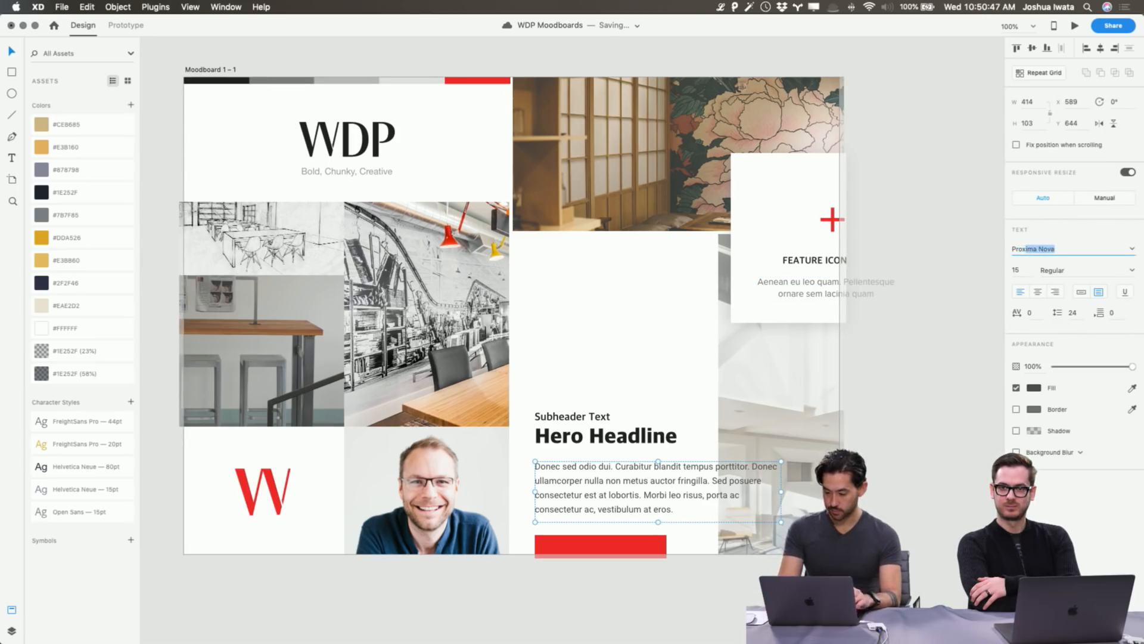
key("Return")
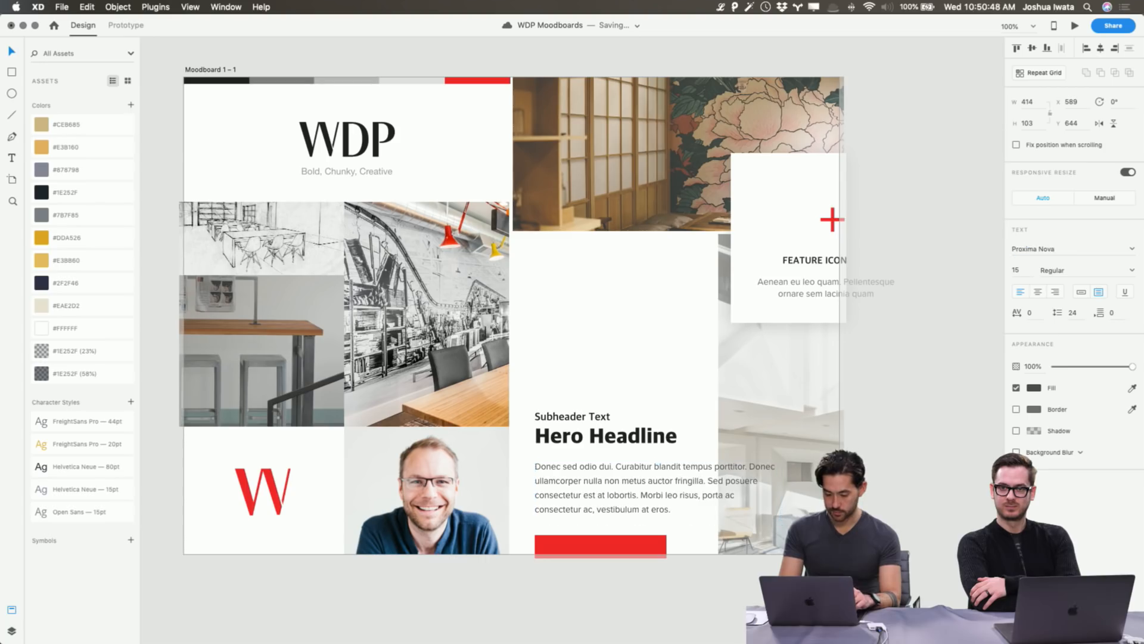
key("Escape")
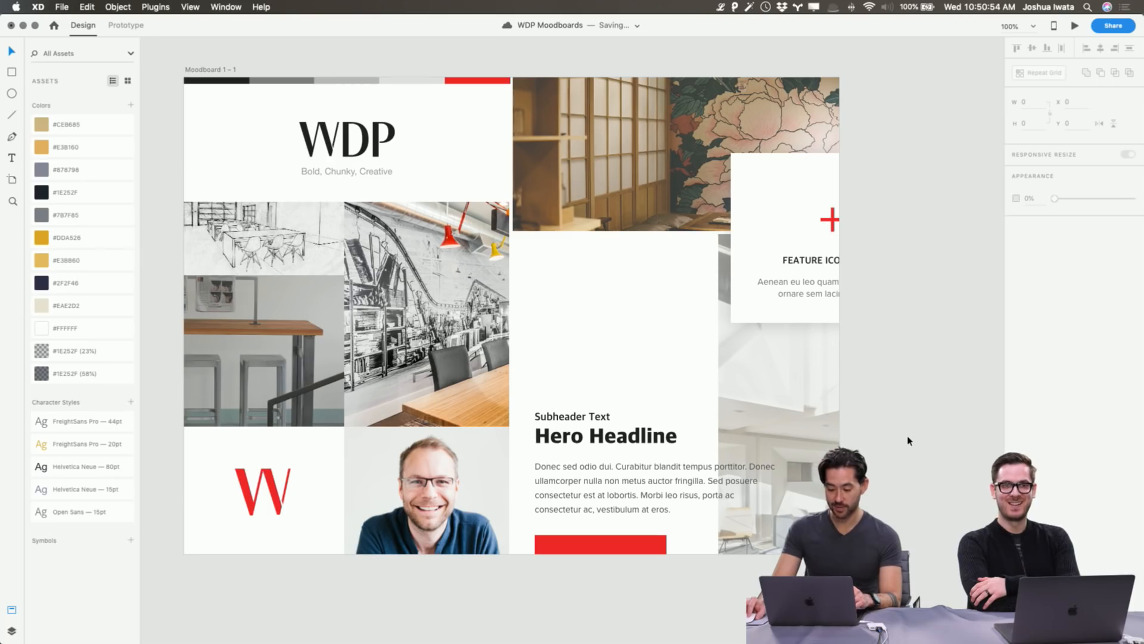
Colour the feature card's body text grey #7D7D7D, sampled from the top colour bar.
left_click(855, 290)
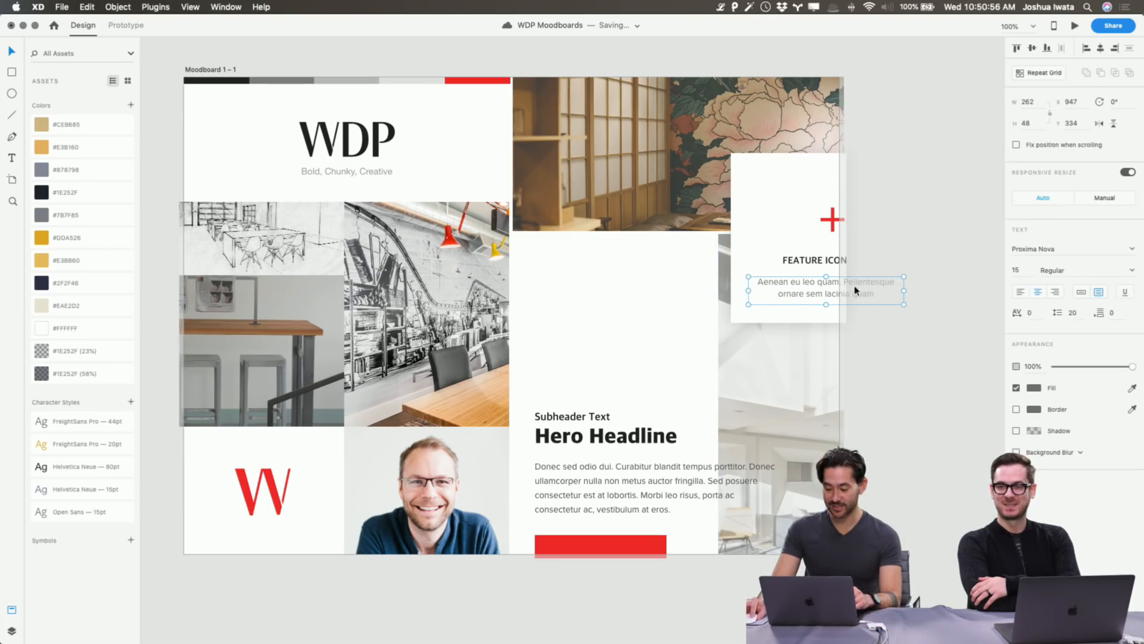
left_click(1034, 389)
left_click(1009, 429)
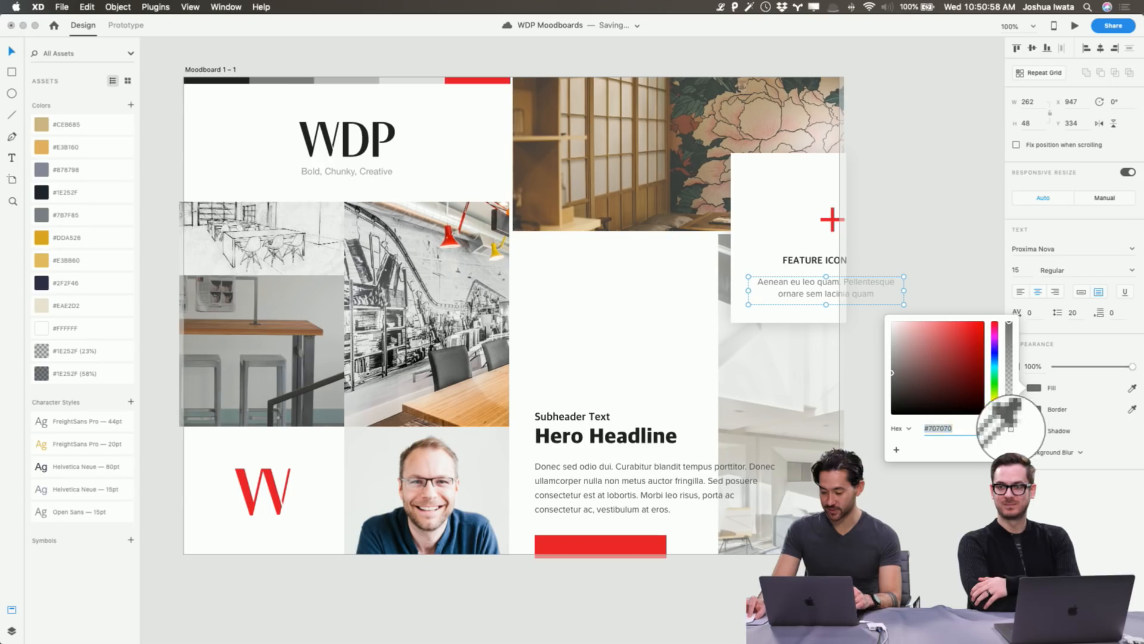
left_click(262, 81)
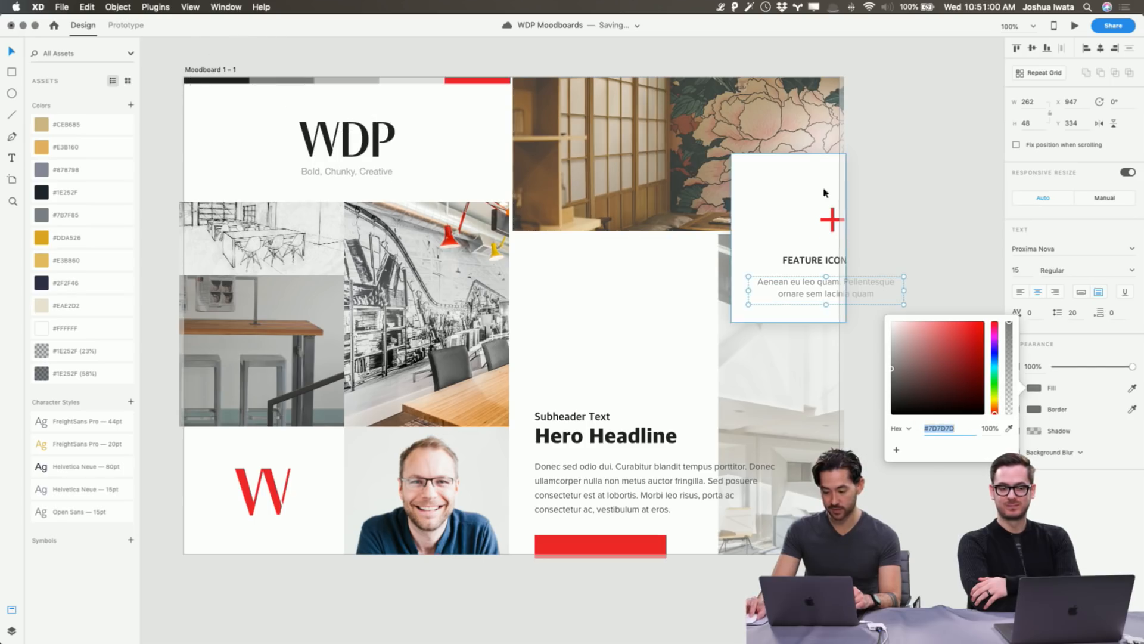
left_click(974, 127)
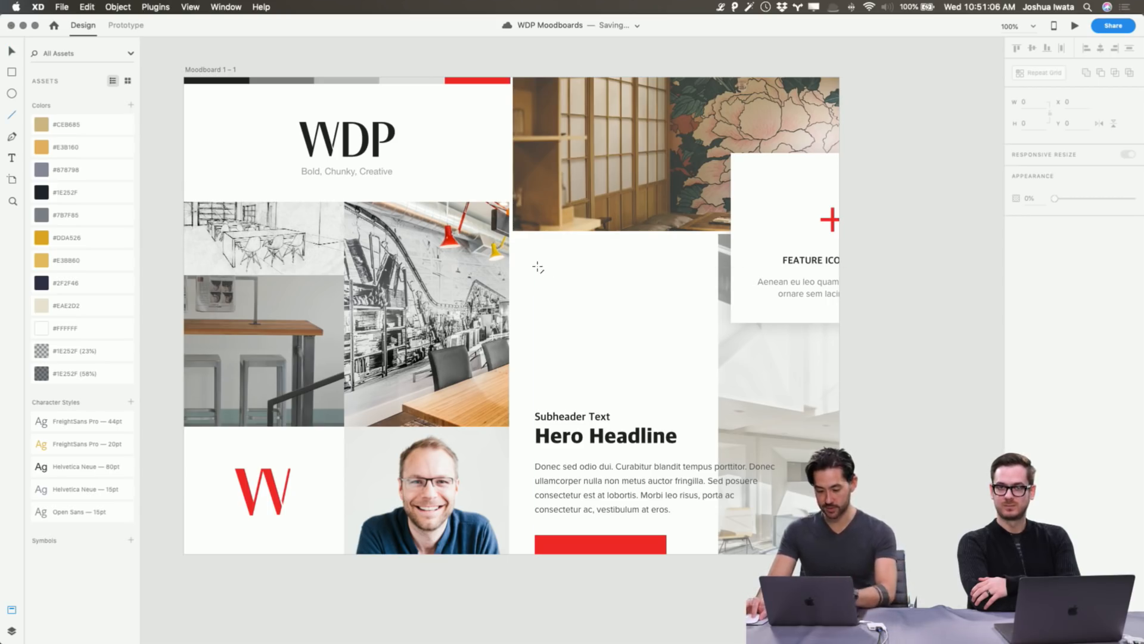
Draw three short stacked lines at the hero panel's top left.
key("l")
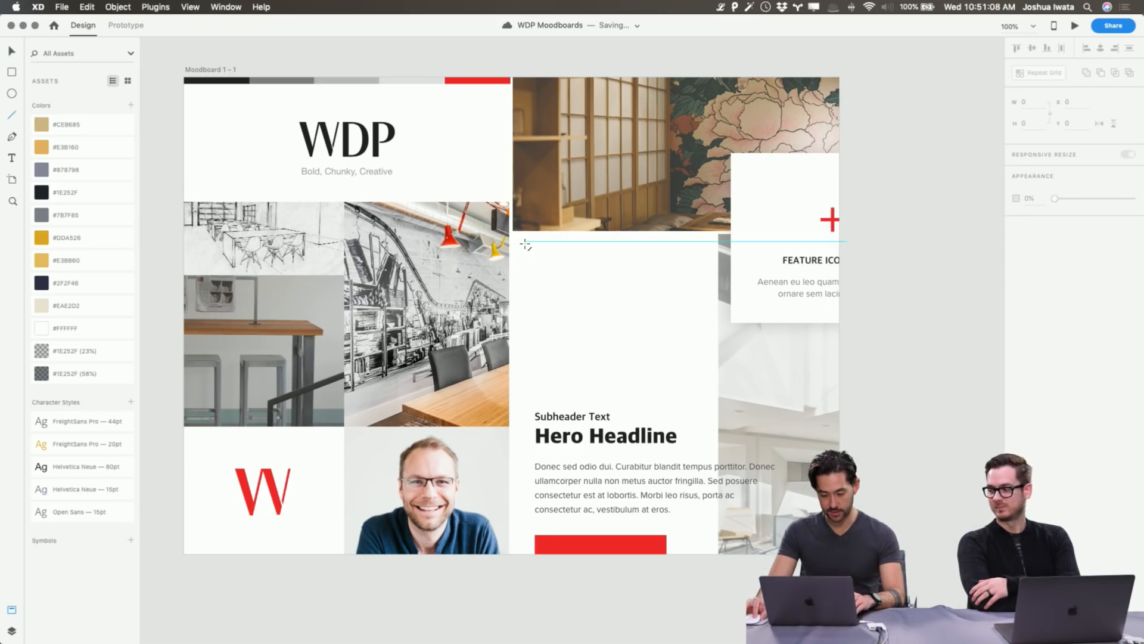
left_click_drag(525, 243, 540, 244)
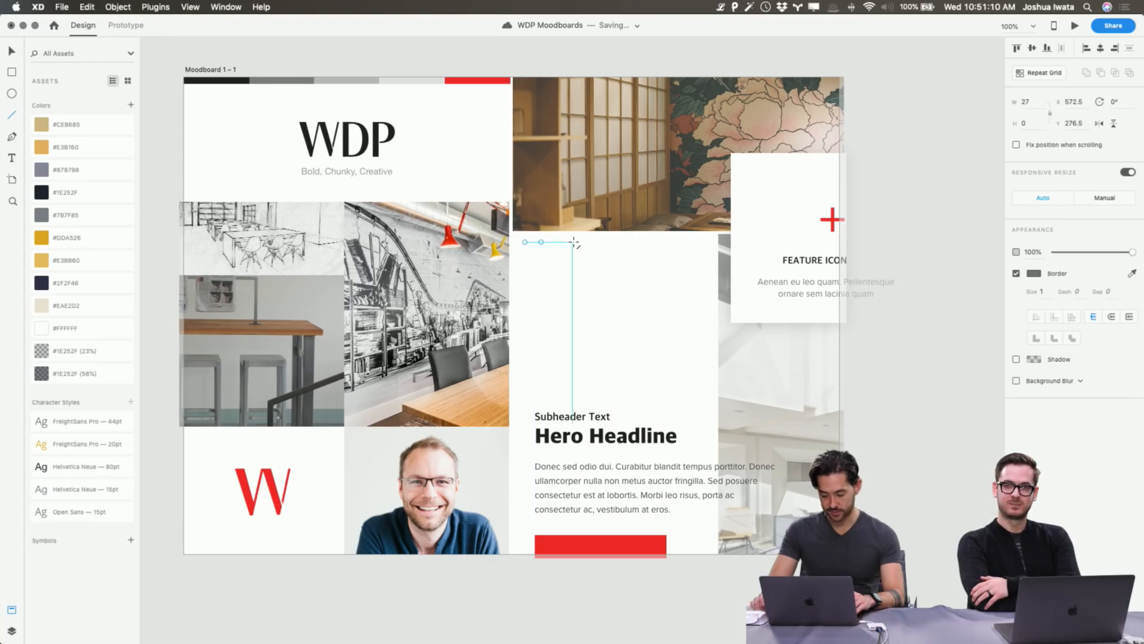
key("super+d")
key("shift+Down")
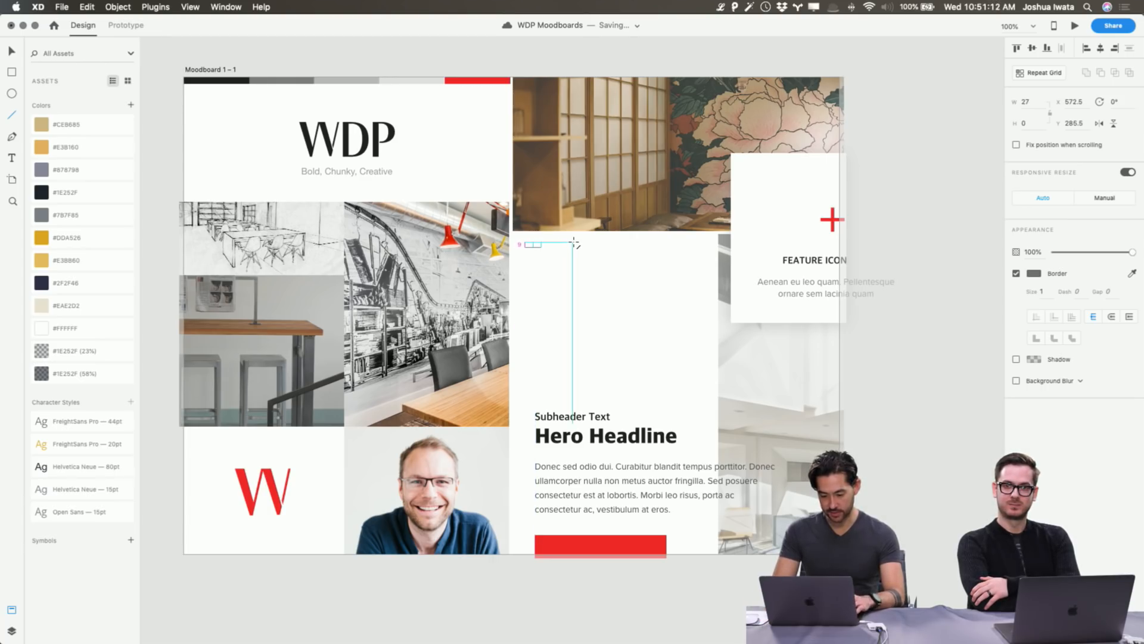
key("super+d")
key("Down")
key("Down")
key("Down")
key("Down")
key("Down")
key("Down")
key("Down")
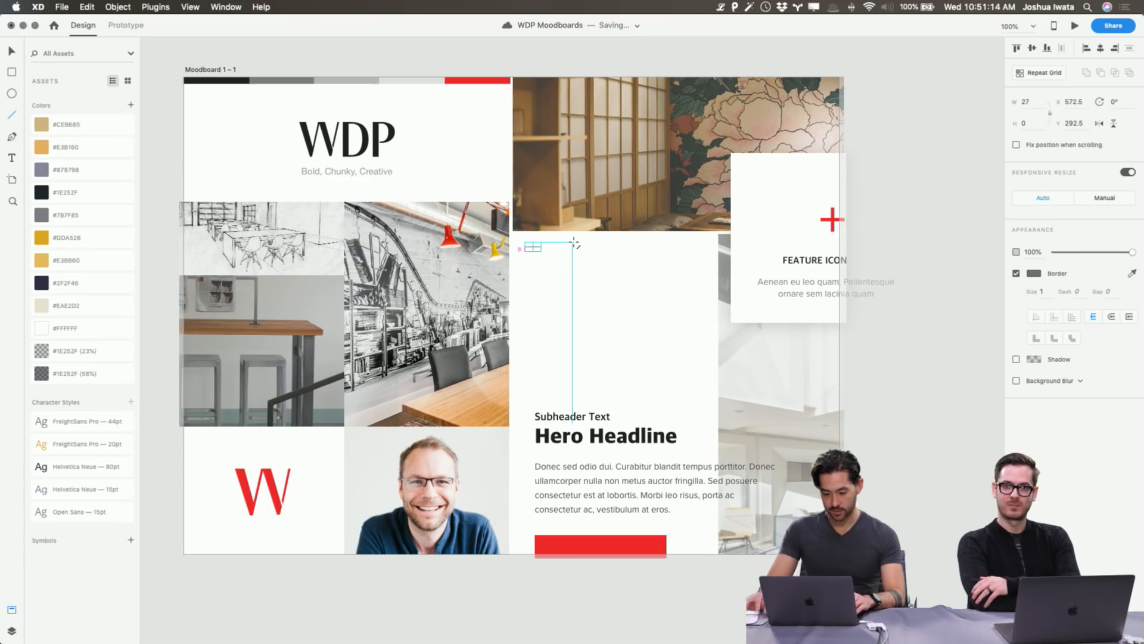
Nudge the three lines right and down to align with the Subheader Text edge.
key("v")
scroll(569, 244, "down", 1)
left_click(538, 234, "shift")
left_click(539, 238, "shift")
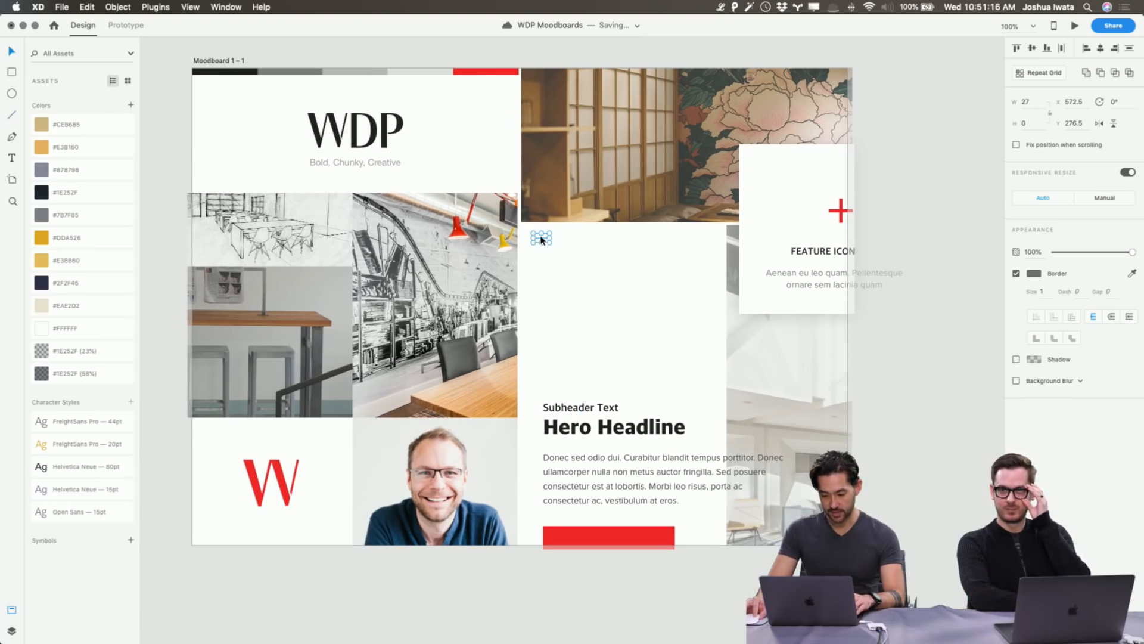
key("shift+Right")
key("shift+Down")
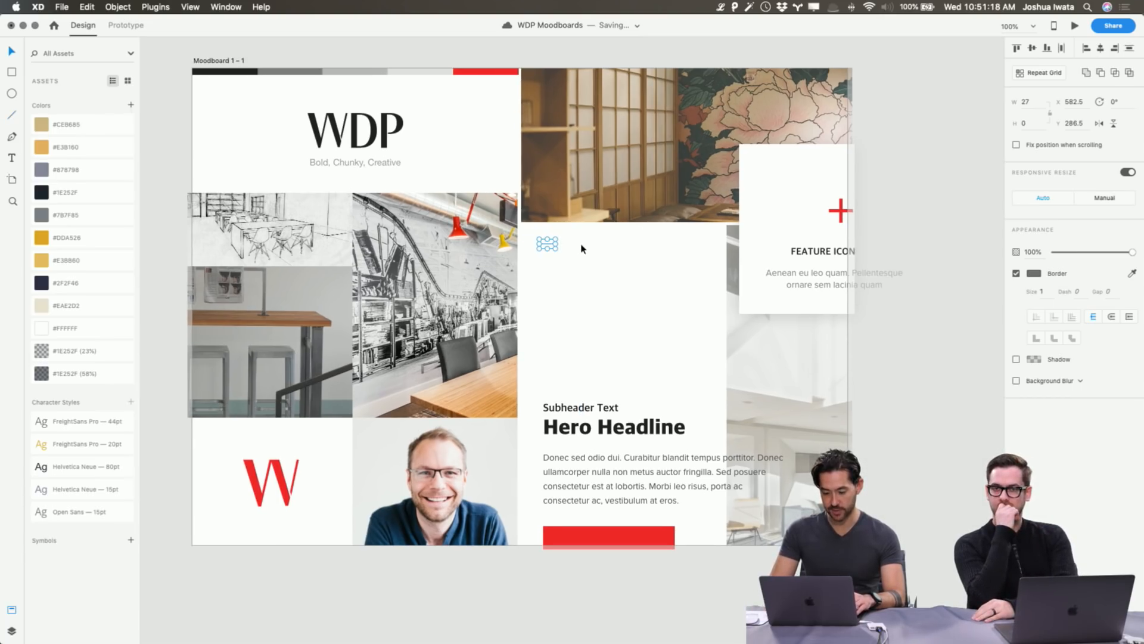
key("alt")
key("Right")
key("Right")
key("Right")
key("Right")
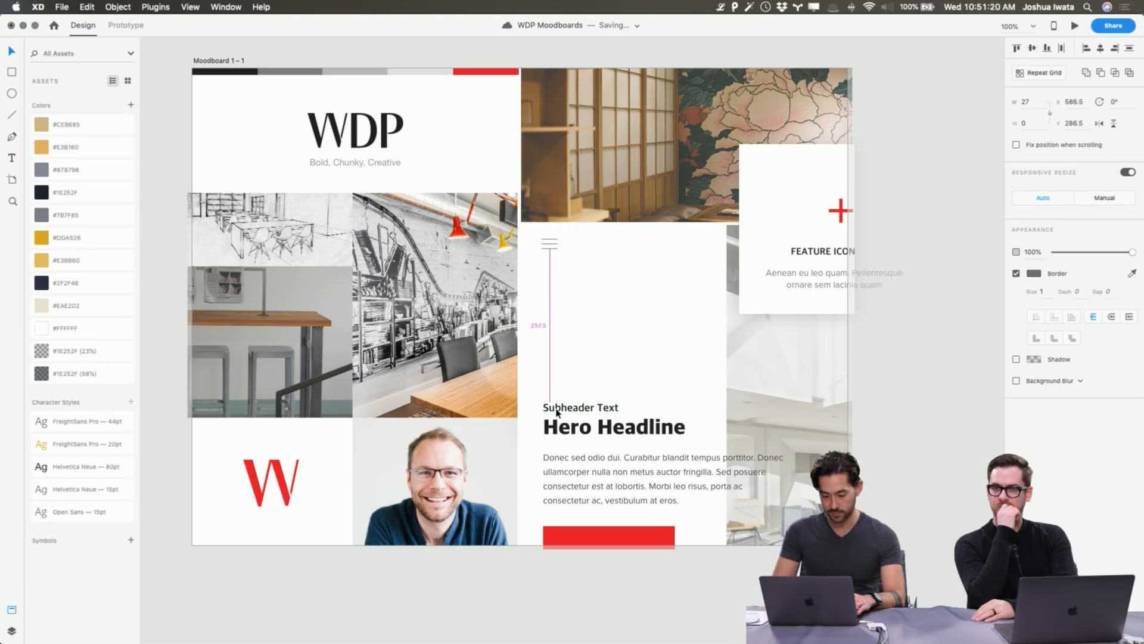
key("Right")
key("Right")
key("Right")
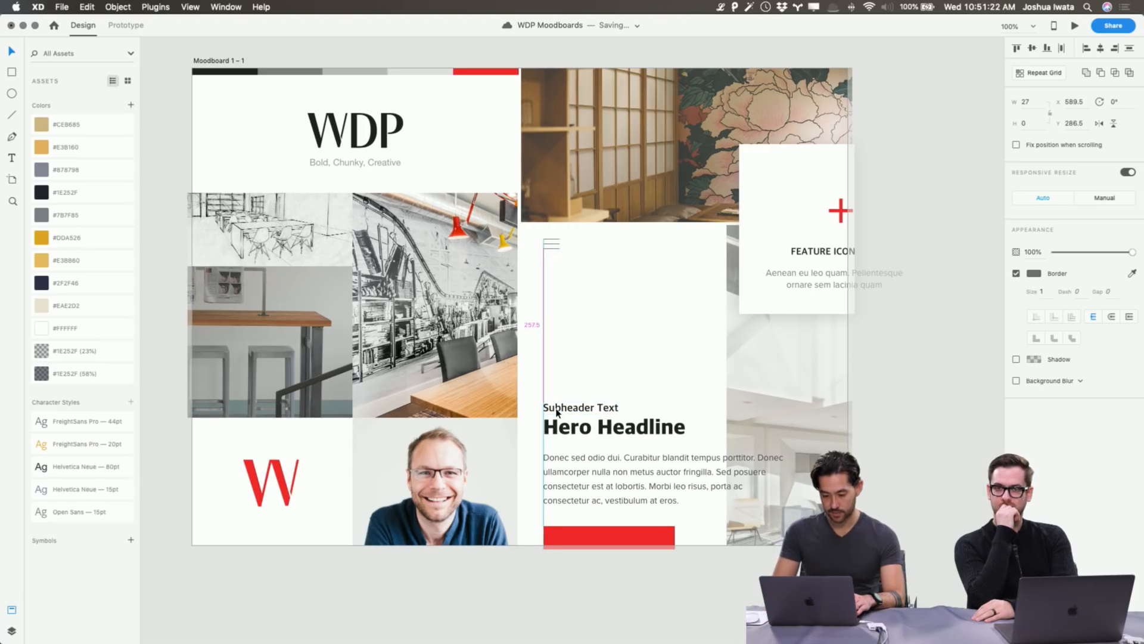
Give the hamburger lines a dark #222222 stroke sampled from the top bar.
left_click(1037, 274)
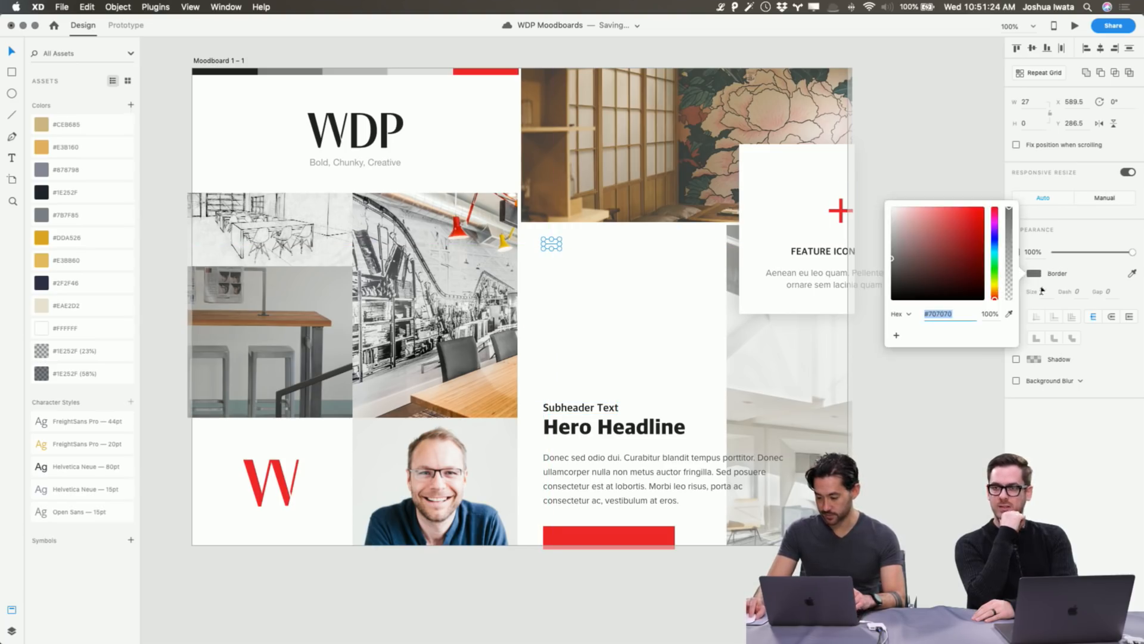
left_click(1009, 314)
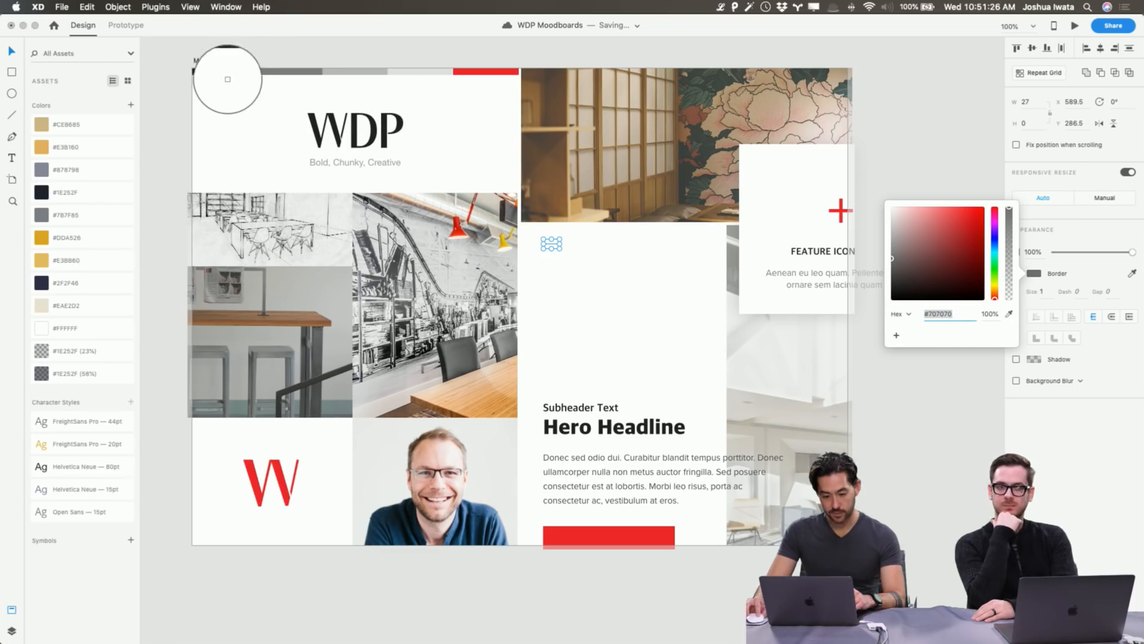
left_click(225, 71)
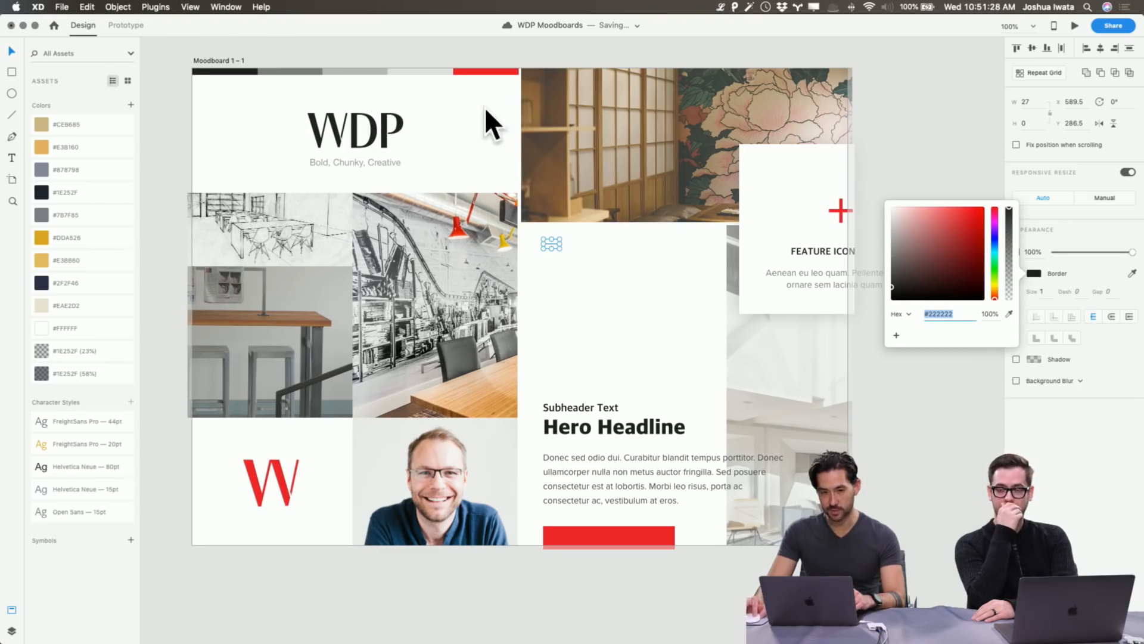
scroll(497, 110, "right", 1)
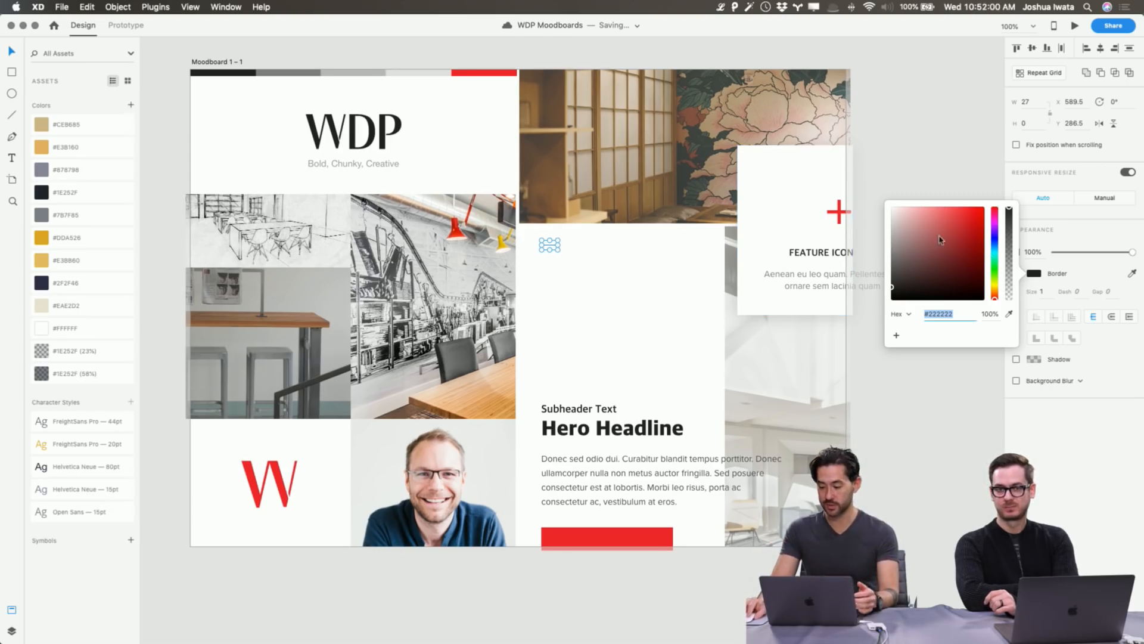
left_click(902, 467)
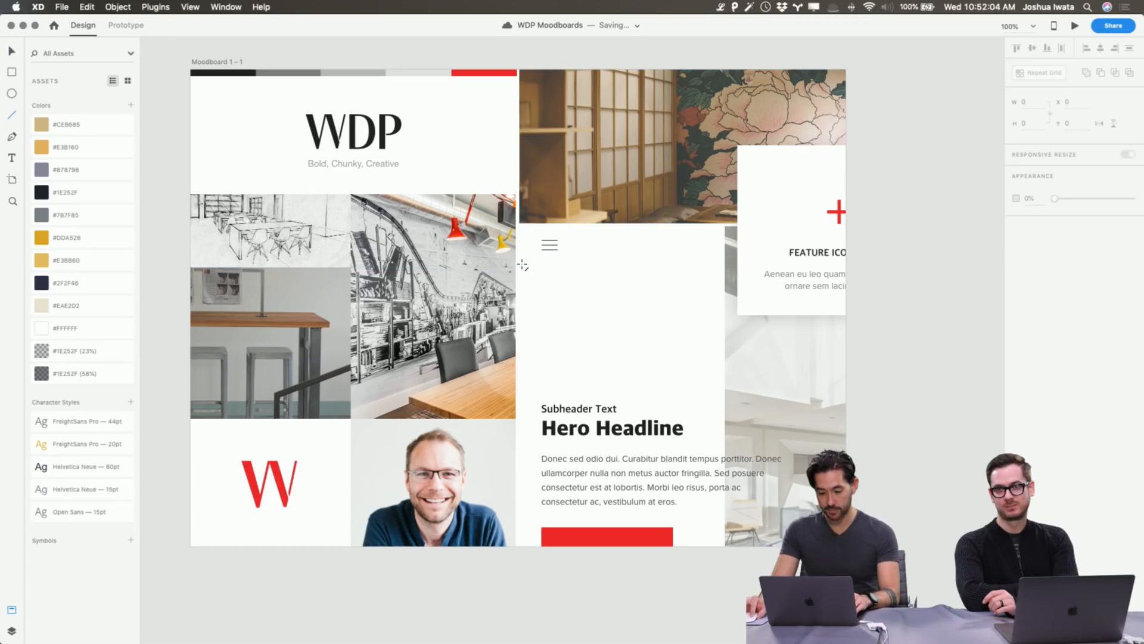
Draw a divider line under the hamburger icon at about 27% opacity.
left_click_drag(523, 263, 873, 273)
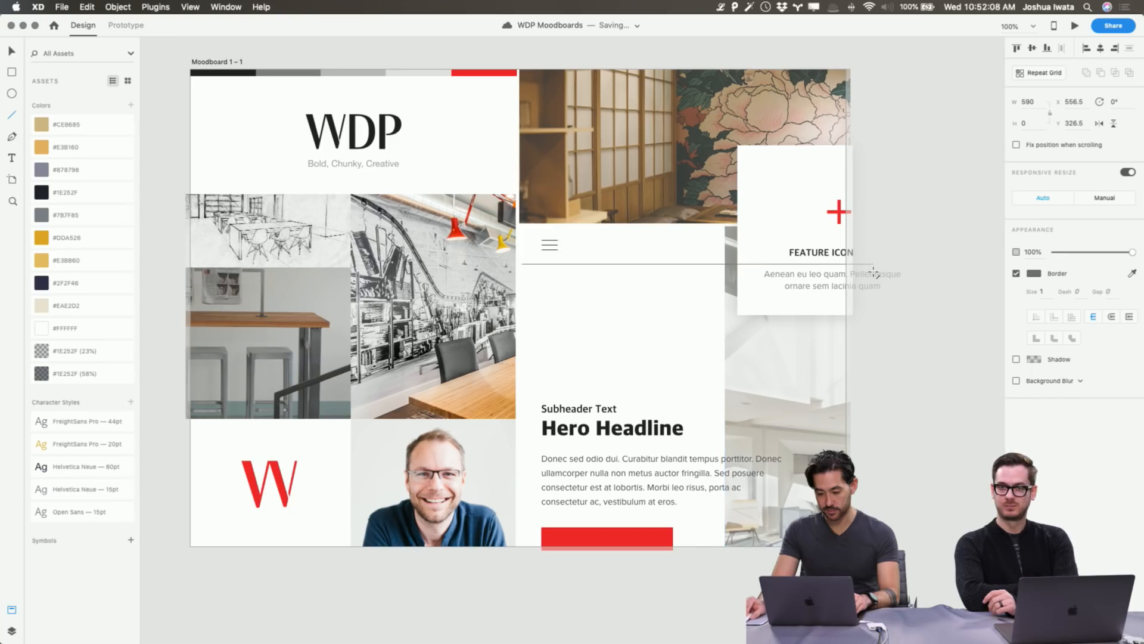
left_click(1061, 253)
left_click(1077, 253)
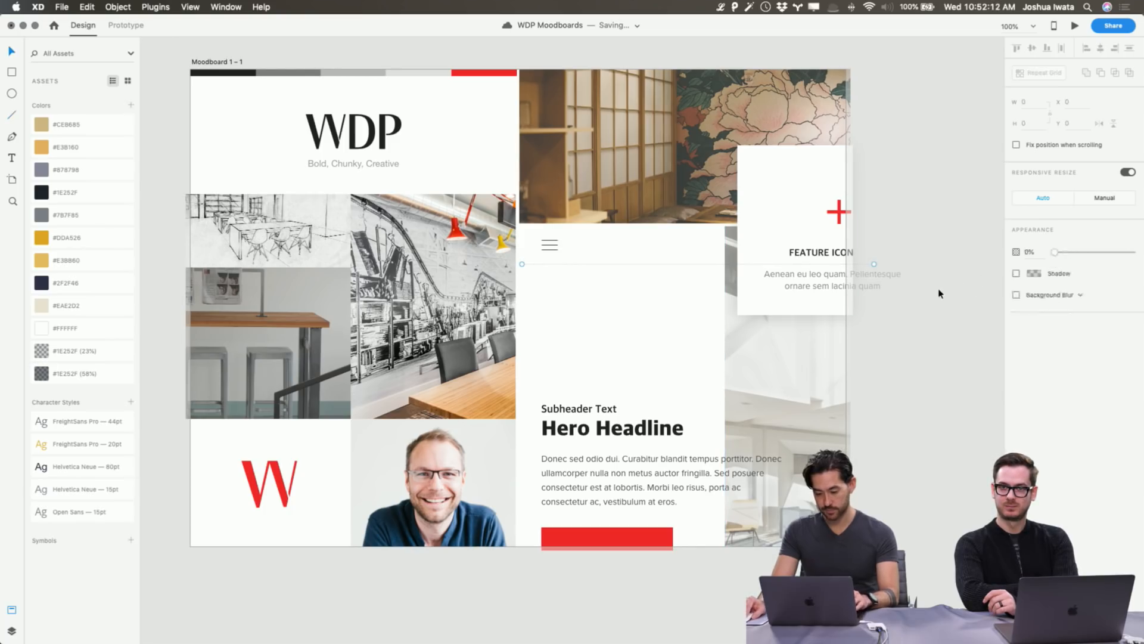
key("Escape")
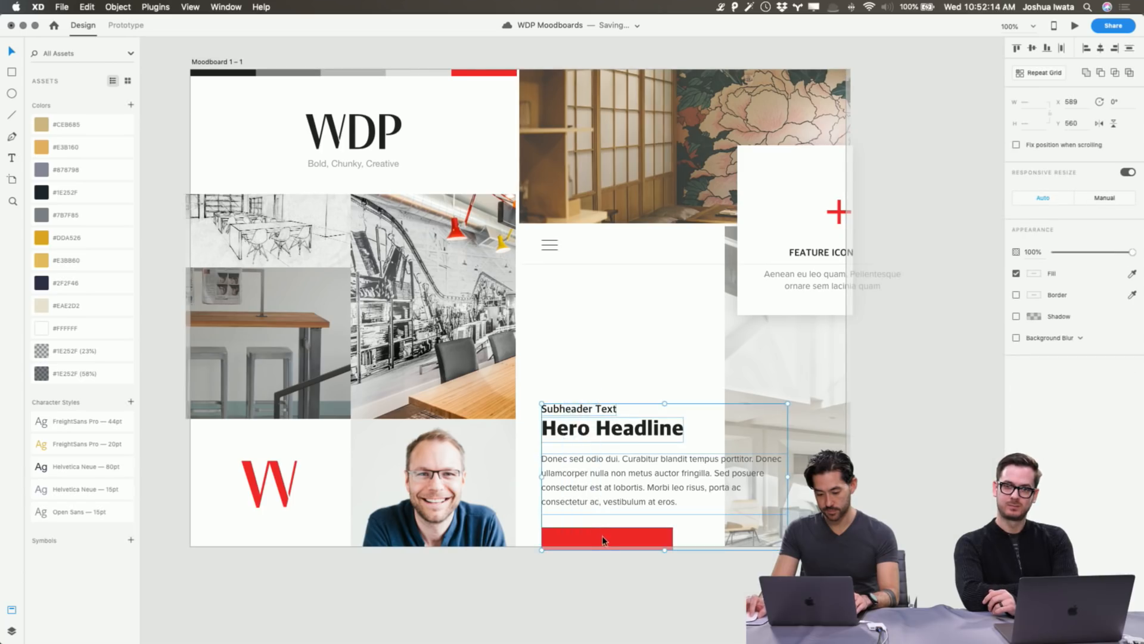
Move the hero headline, text and red button higher in the panel.
mouse_move(608, 539)
left_mouse_down()
mouse_move(608, 496)
mouse_move(608, 520)
left_mouse_up()
double_click(612, 499)
left_click(658, 595)
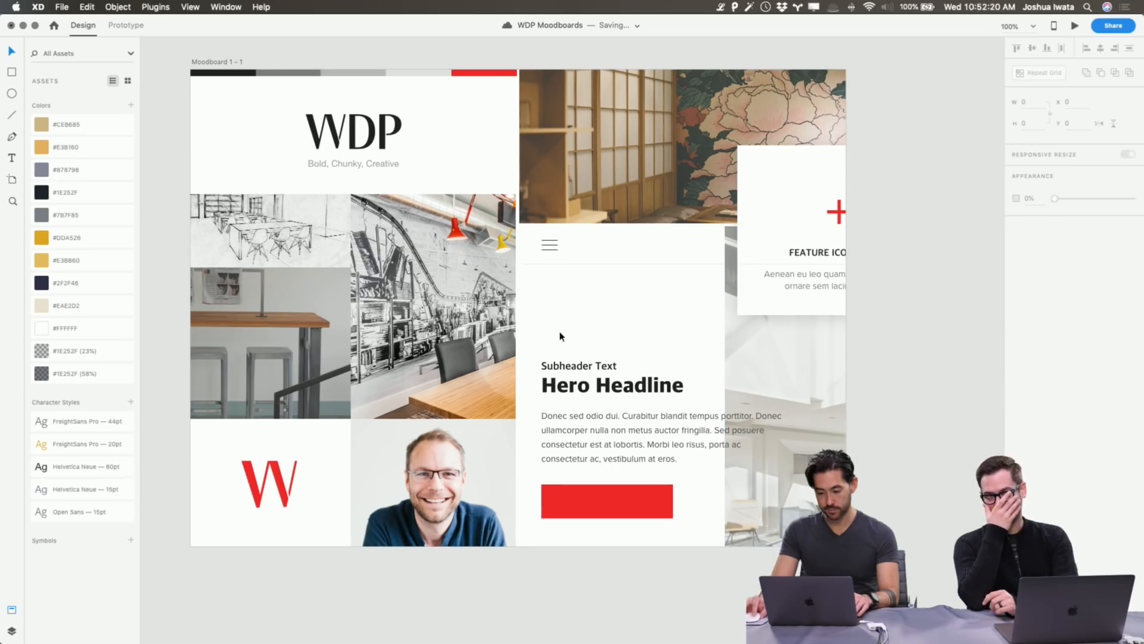
Restack the whole feature card above the divider line via cut and paste.
left_click(757, 264)
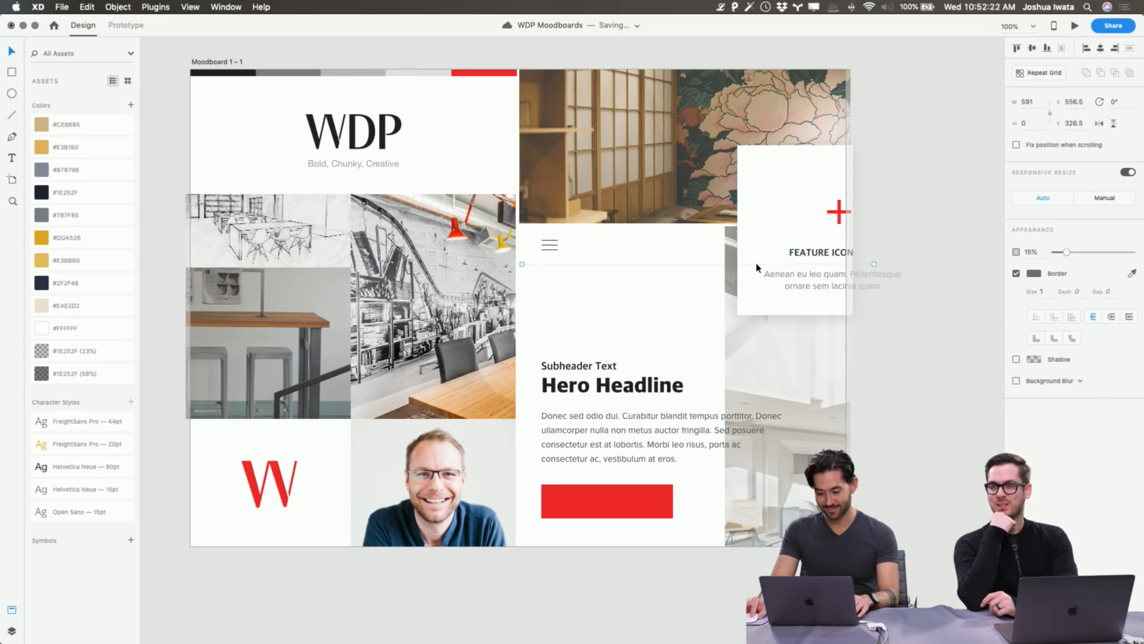
left_click(809, 253)
left_click(809, 278, "shift")
left_click(838, 219, "shift")
left_click(787, 204, "shift")
key("super+x")
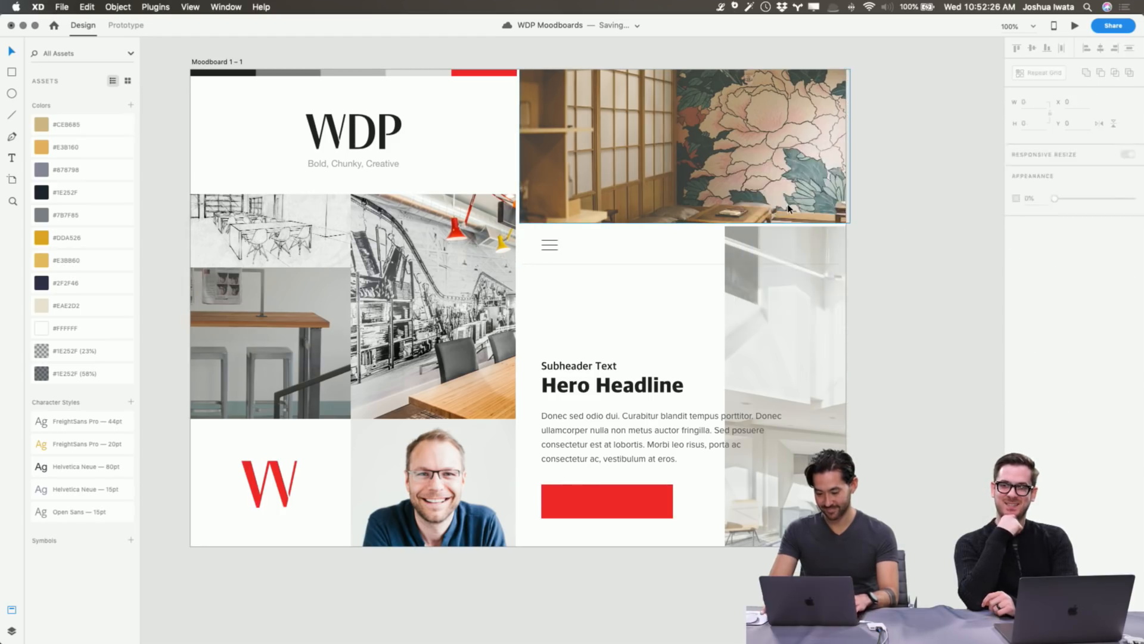
key("super+v")
left_click(874, 434)
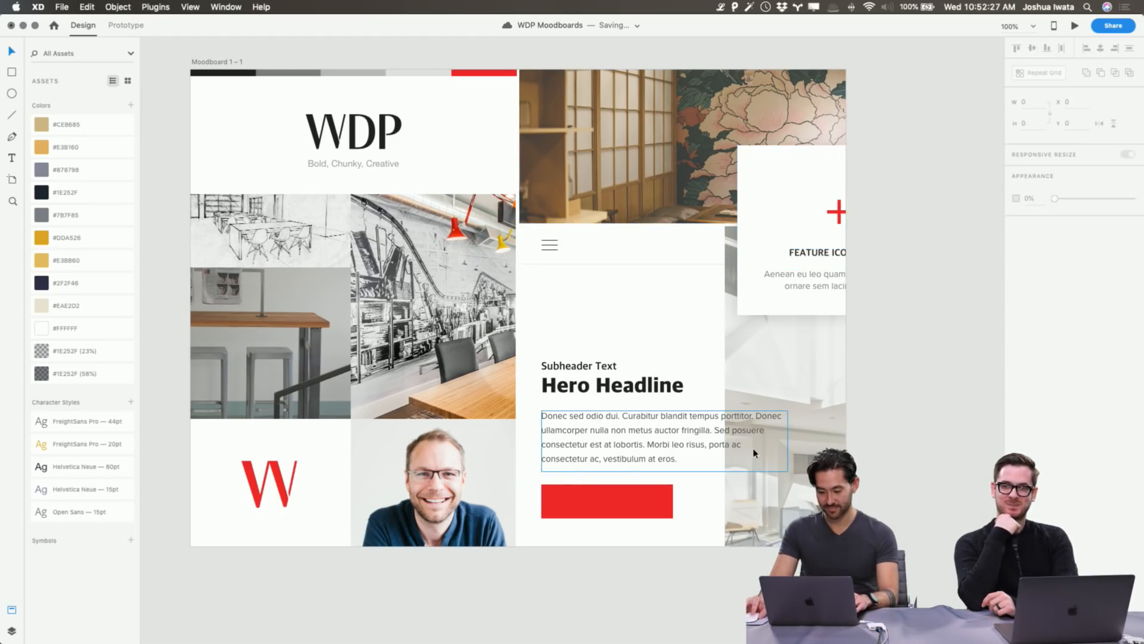
Copy the FEATURE ICON label onto the red button and change it to GET STARTED.
left_click(825, 255)
left_click_drag(825, 254, 614, 501)
double_click(615, 502)
type("BU")
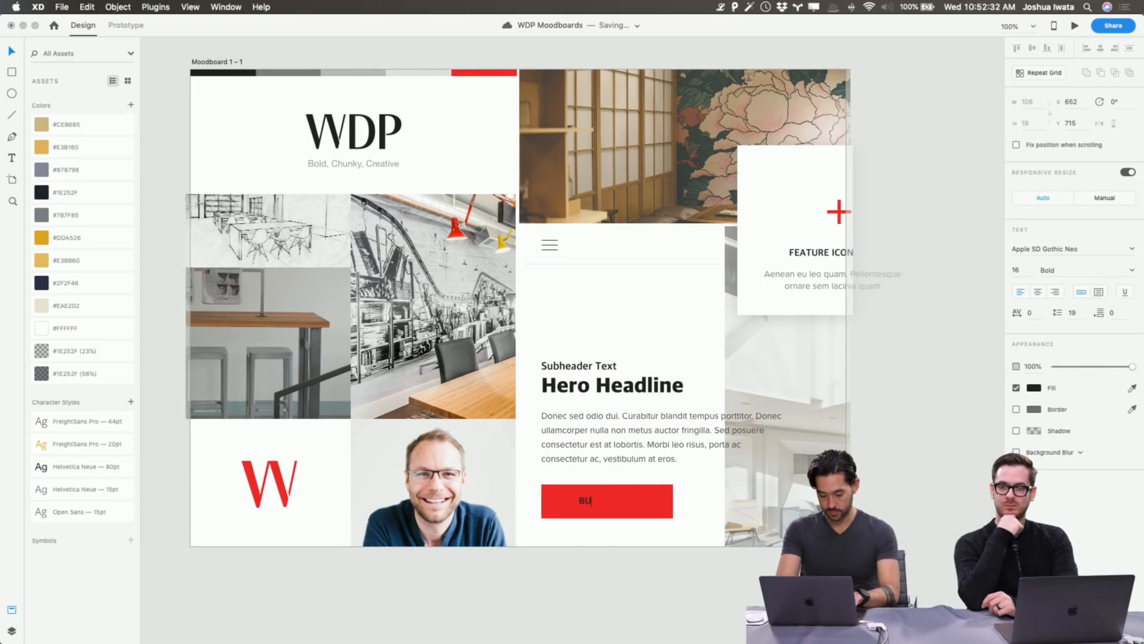
type("ttonGE")
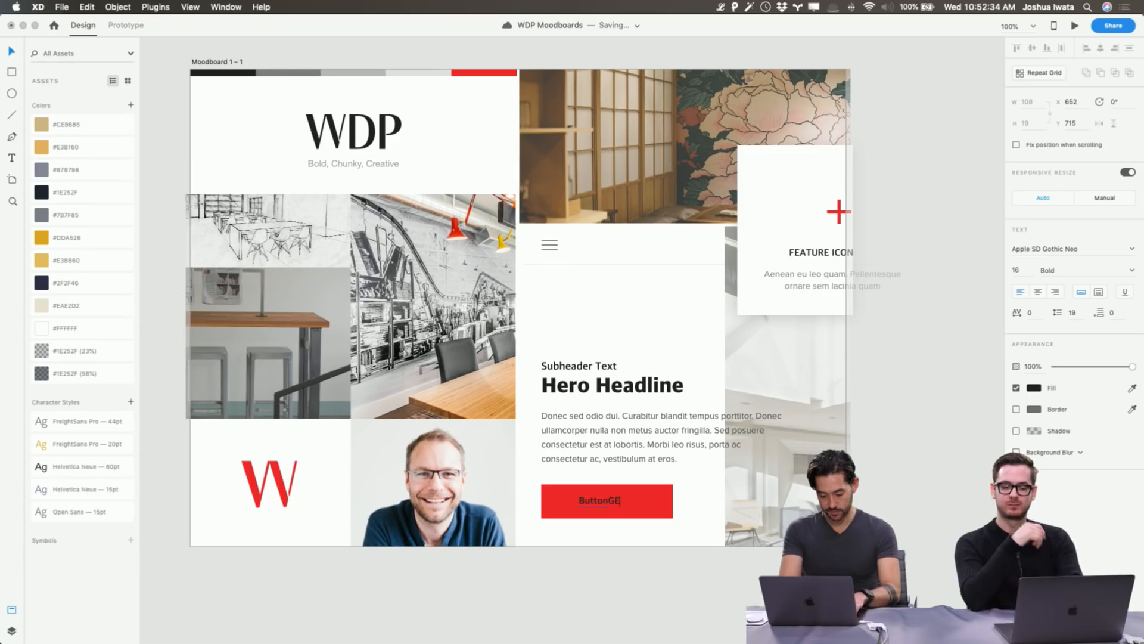
type("T STARTED")
key("super+a")
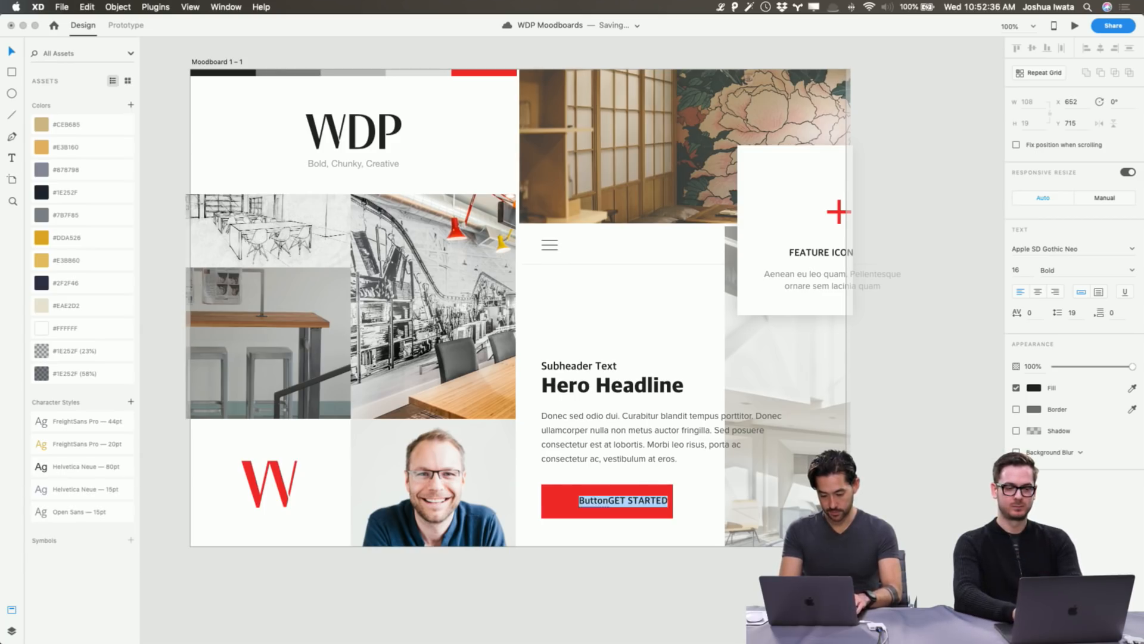
key("shift+alt+Left")
type("GET")
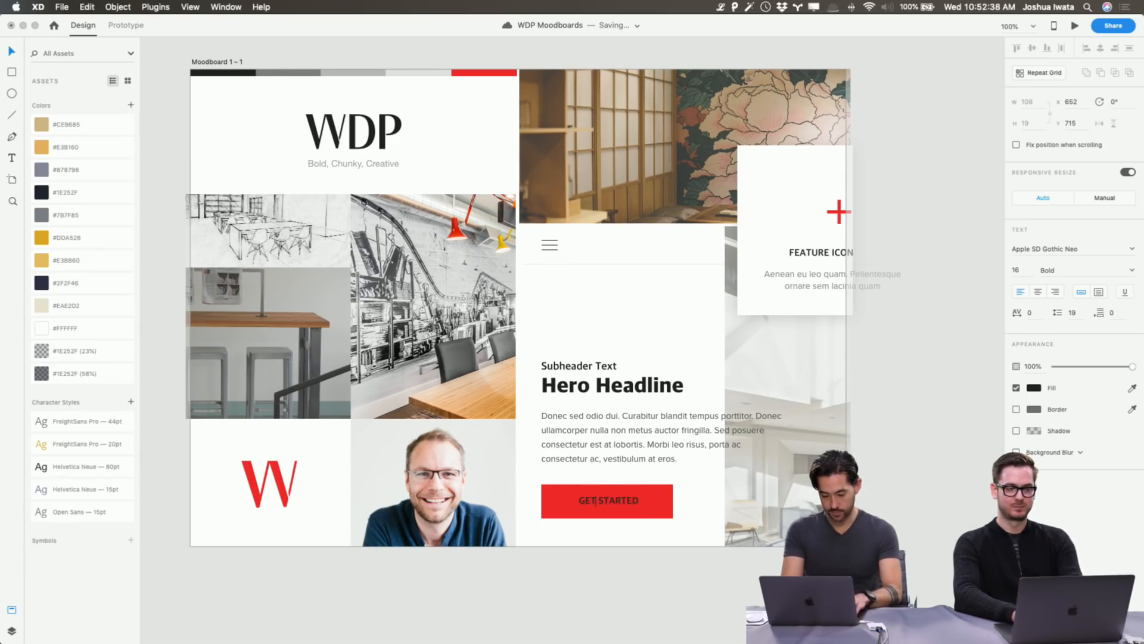
key("Escape")
Make the GET STARTED text white #FFFFFF and nudge it down slightly.
left_click(1034, 388)
type("ffffff")
key("Return")
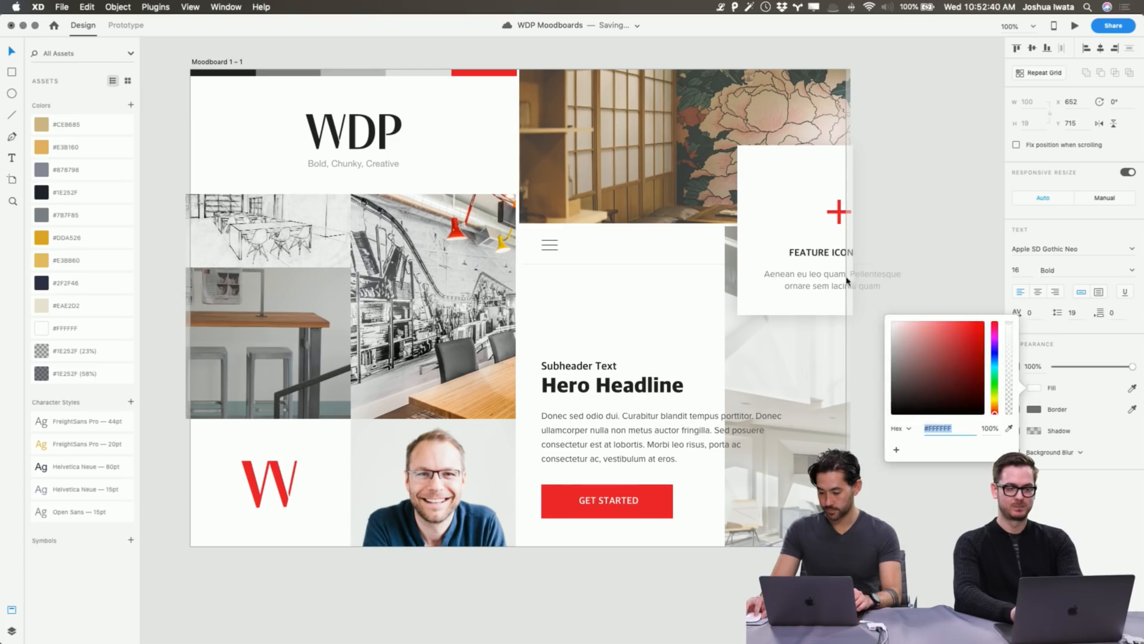
key("Escape")
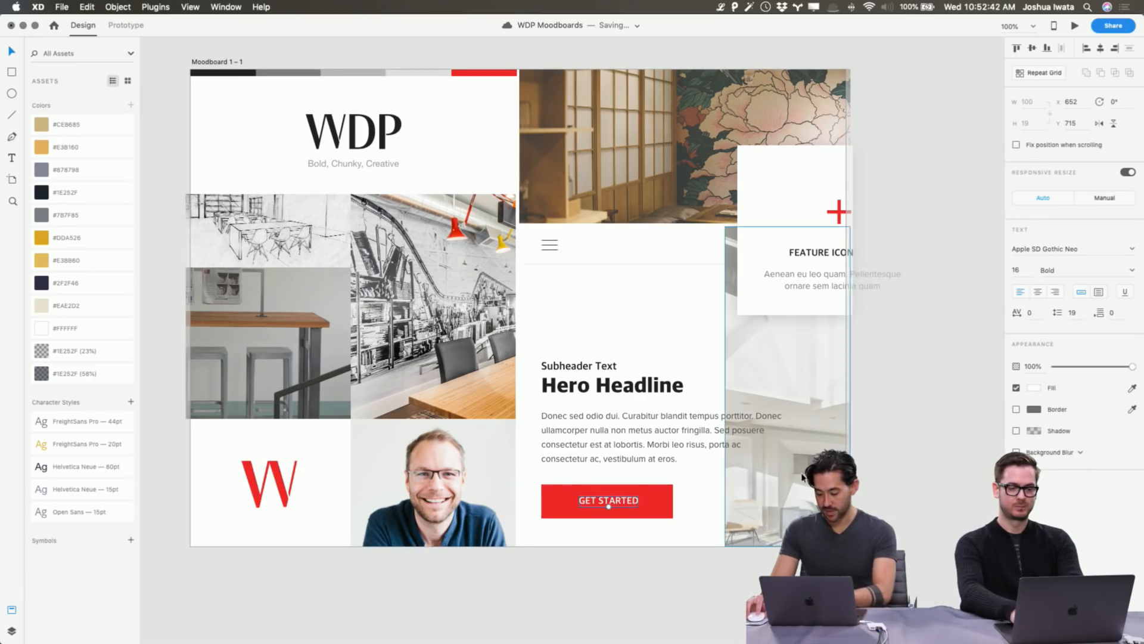
key("Down")
key("Down")
key("Down")
left_click(937, 424)
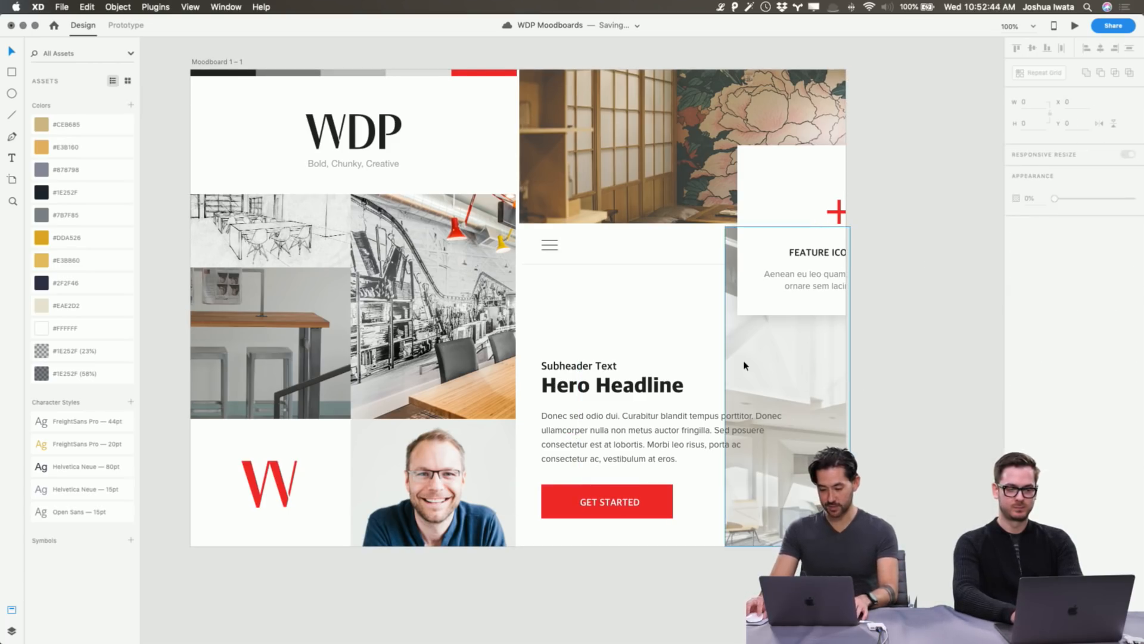
left_click(606, 504)
left_click(677, 594)
left_click_drag(316, 281, 1128, 271)
left_click_drag(767, 354, 814, 365)
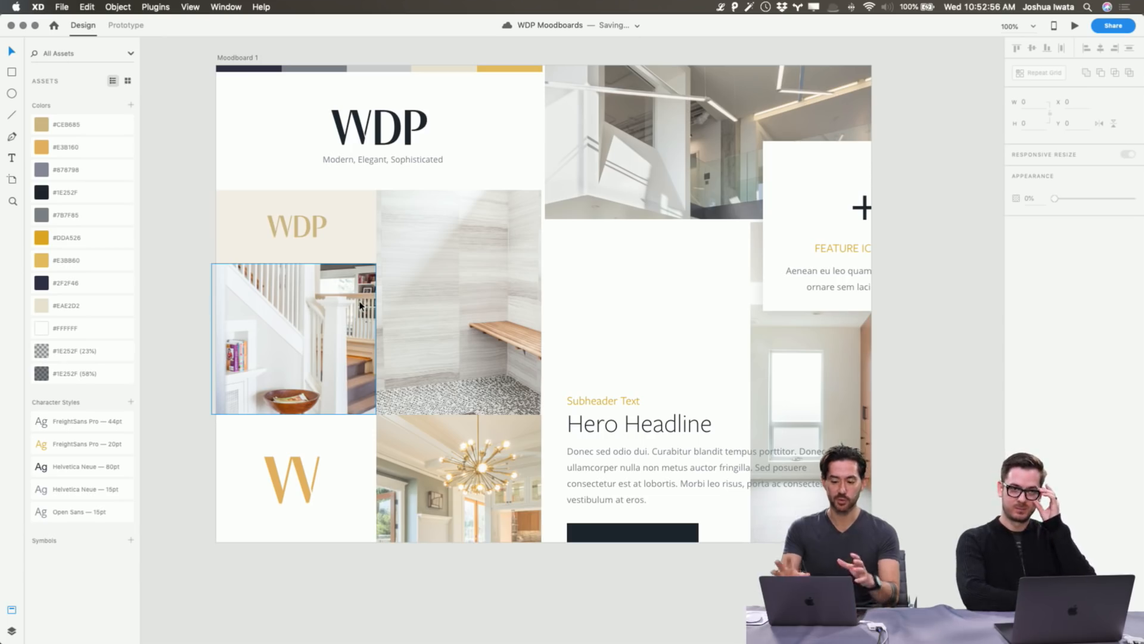
Pan between both moodboards and zoom out to 50% to see them together.
scroll(543, 319, "up", 10)
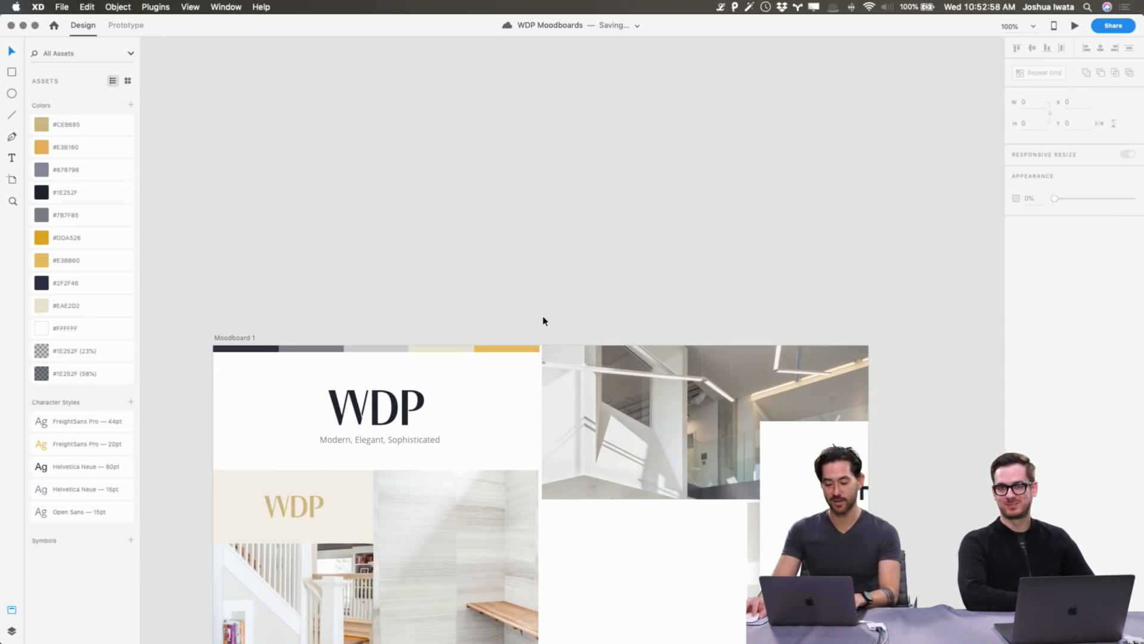
scroll(682, 407, "down", 4)
scroll(683, 407, "right", 12)
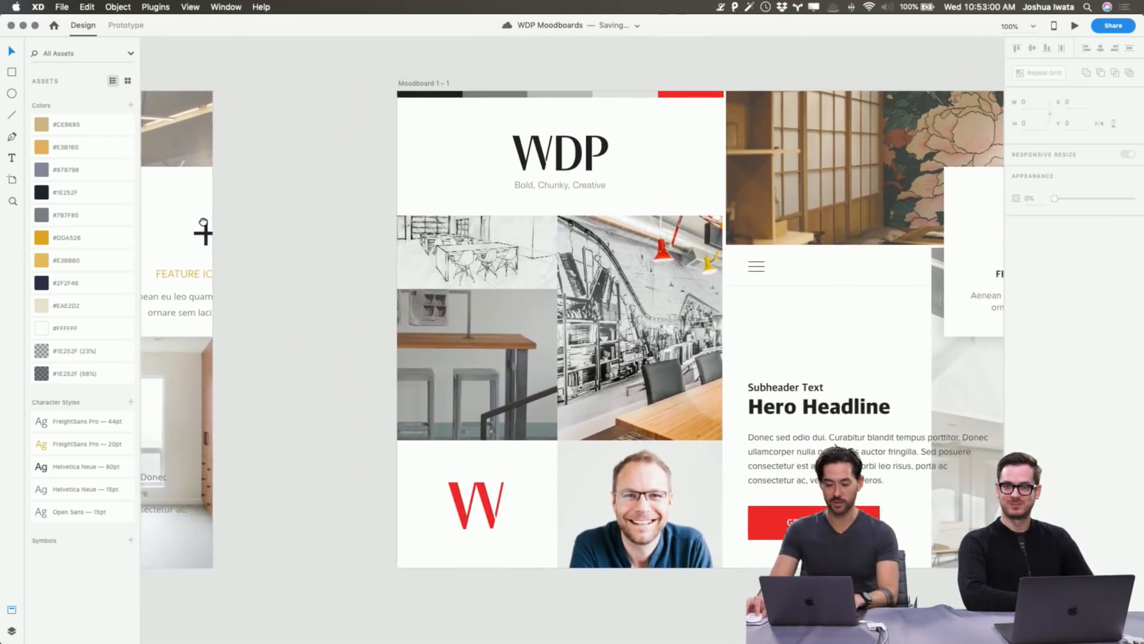
scroll(839, 446, "left", 12)
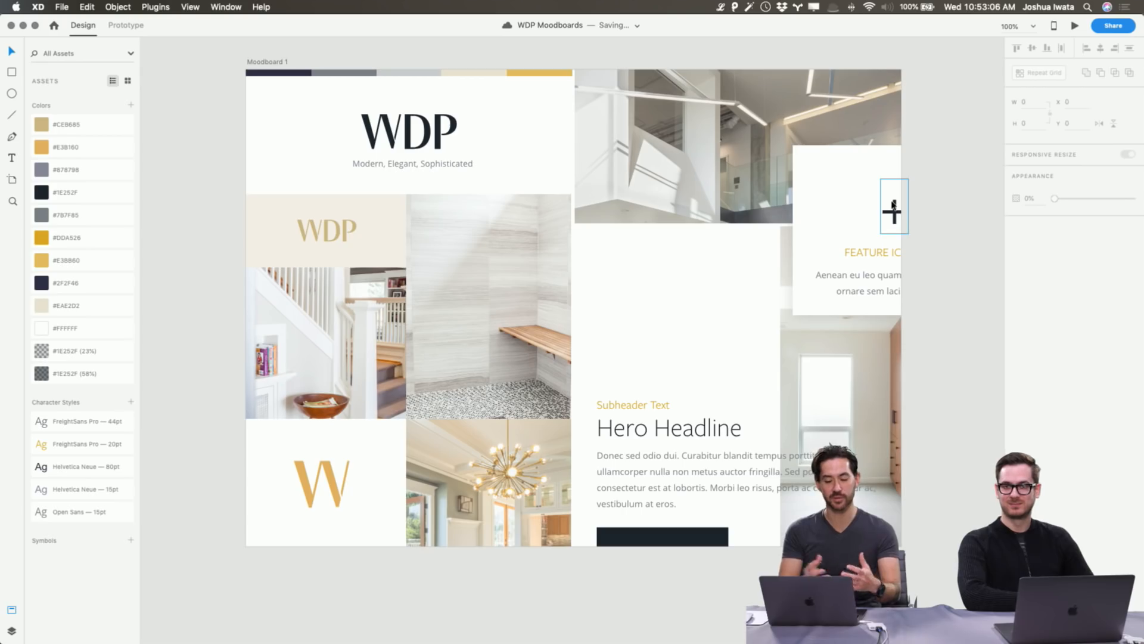
key("space")
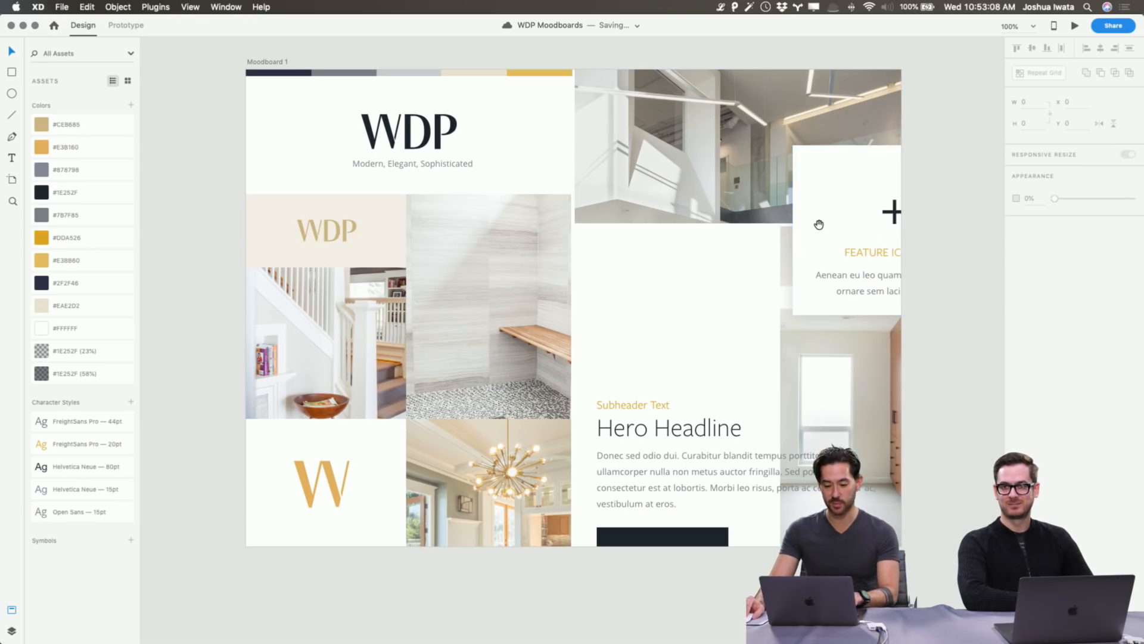
mouse_move(817, 225)
left_mouse_down()
mouse_move(298, 220)
mouse_move(804, 217)
left_mouse_up()
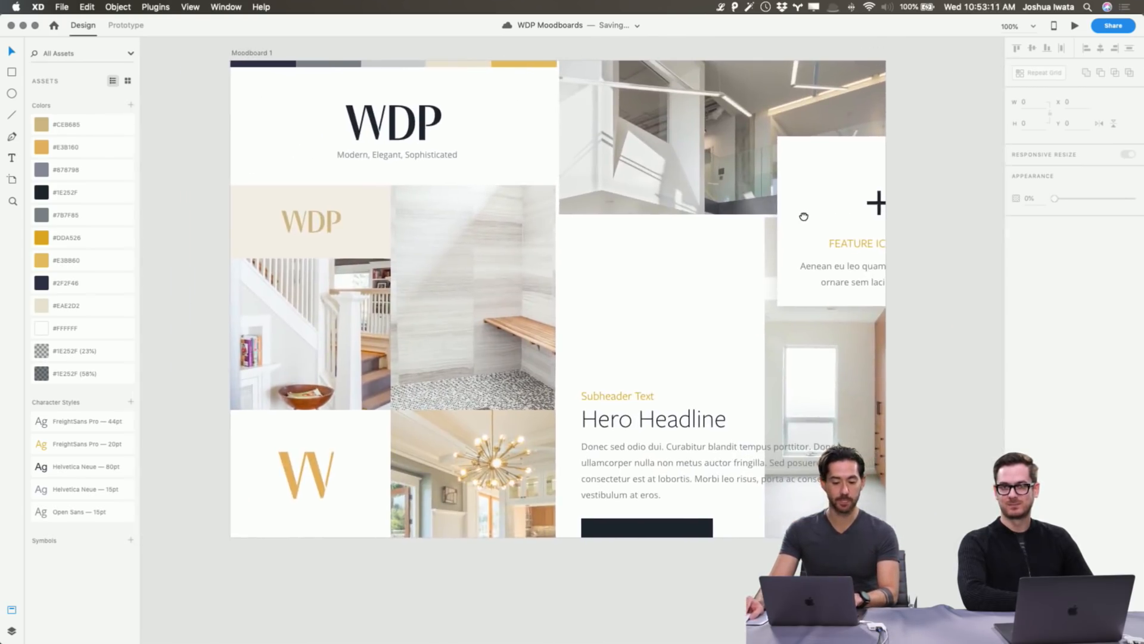
left_click(253, 54)
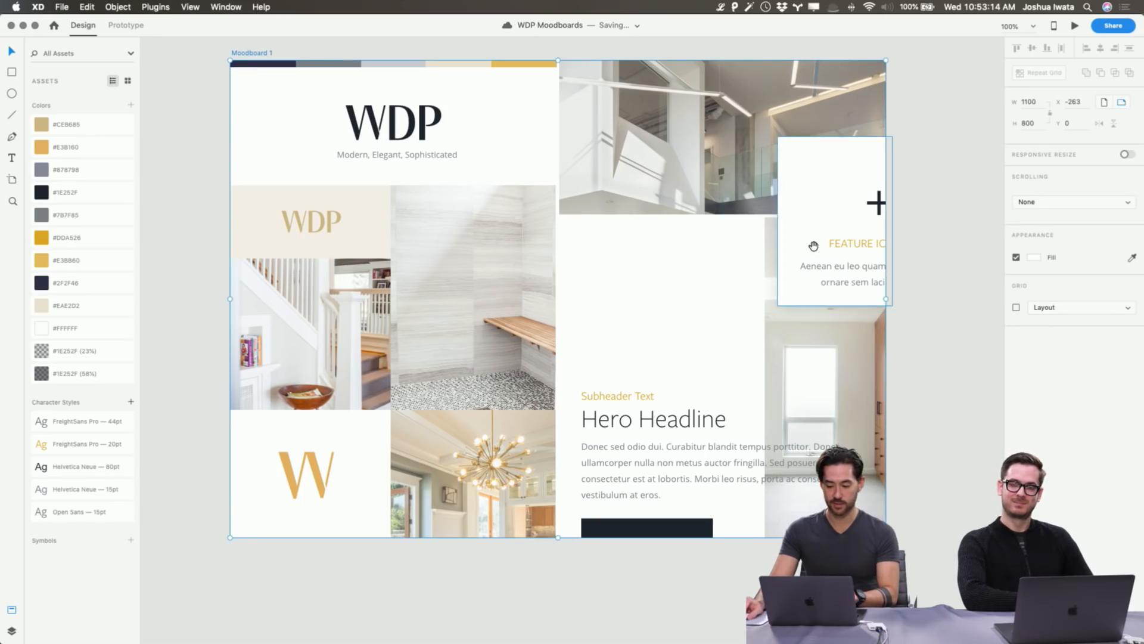
left_click_drag(812, 247, 9, 276)
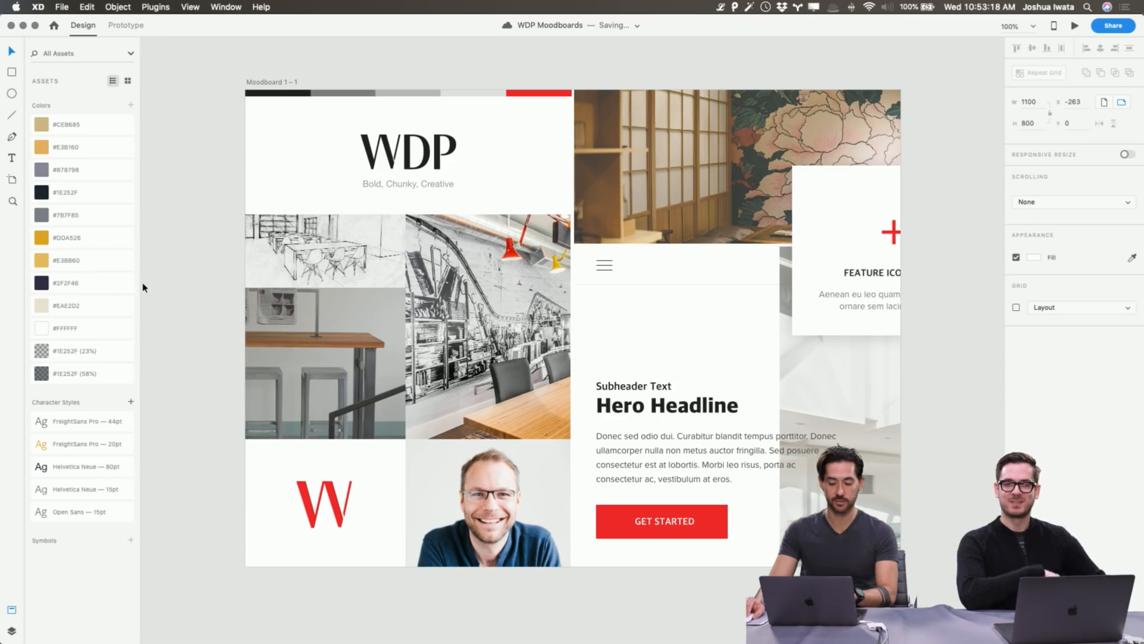
left_click_drag(149, 279, 885, 274)
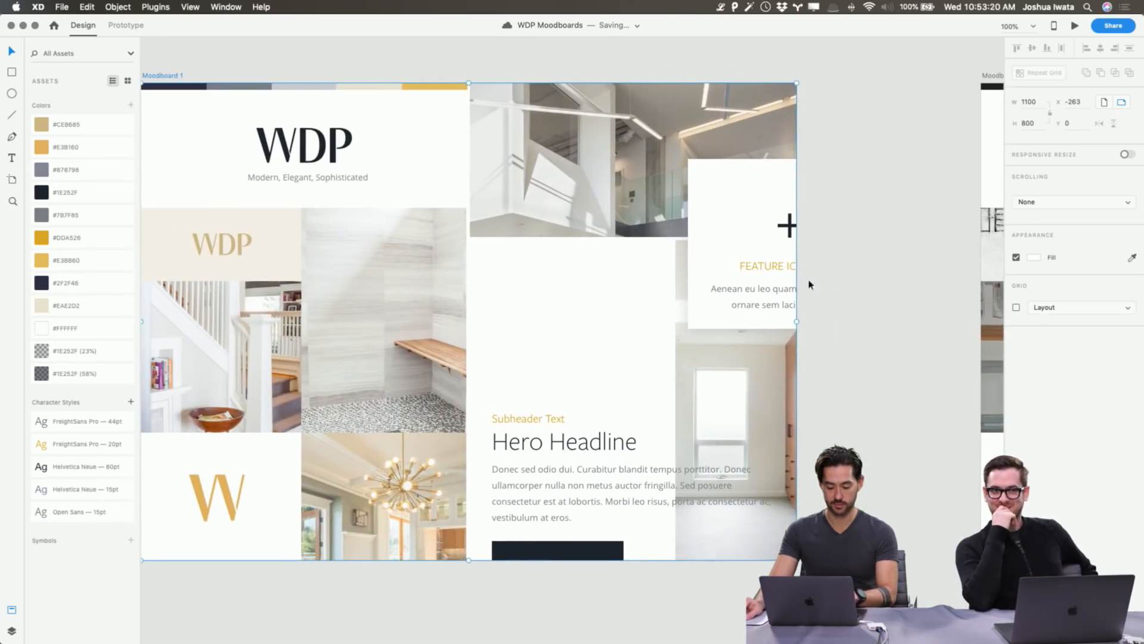
key("super+minus")
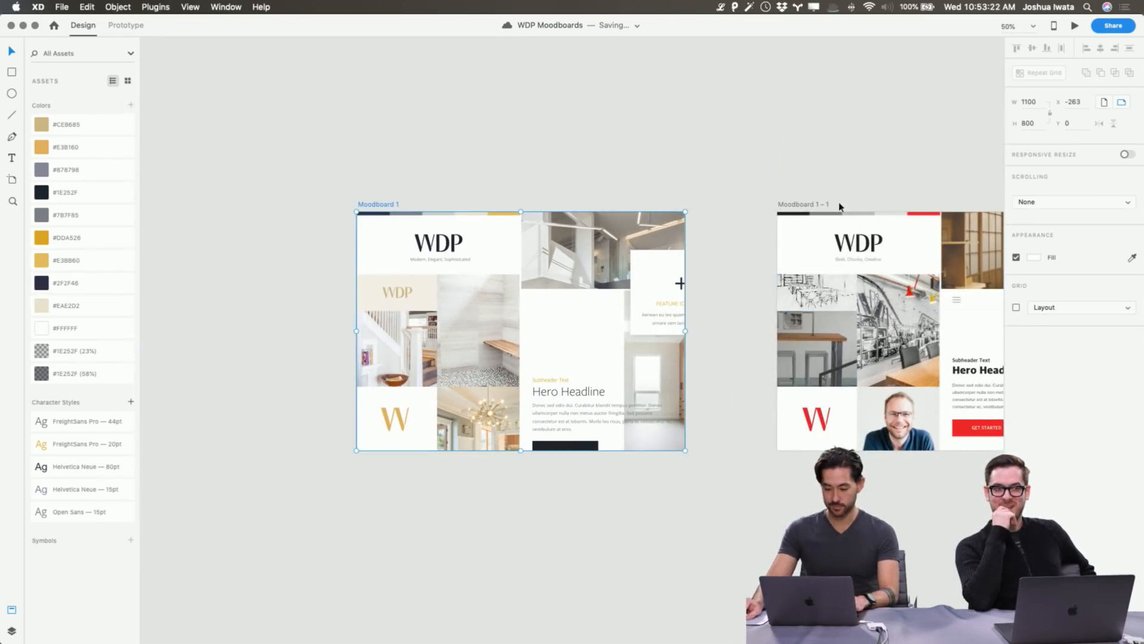
Drag the Moodboard 1 – 1 artboard left so it sits beside Moodboard 1.
left_click(808, 205)
left_click_drag(818, 205, 750, 205)
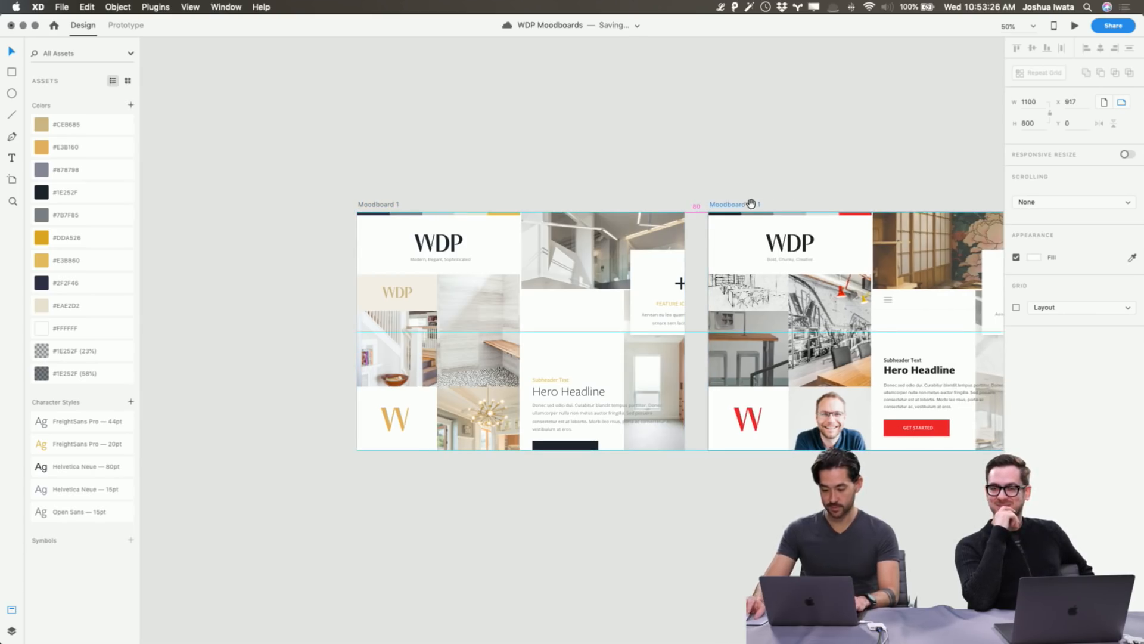
scroll(593, 153, "right", 5)
scroll(648, 146, "left", 2)
left_click(436, 151)
Add a 'Concept 1' heading above Moodboard 1 with black fill at 66 pt.
key("t")
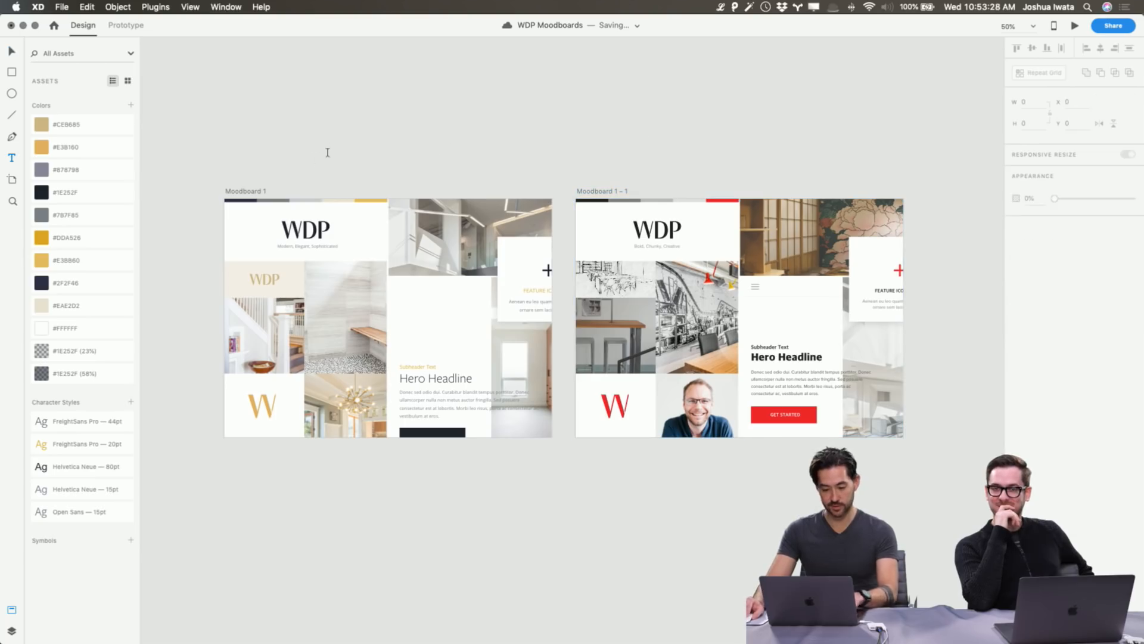
left_click(329, 151)
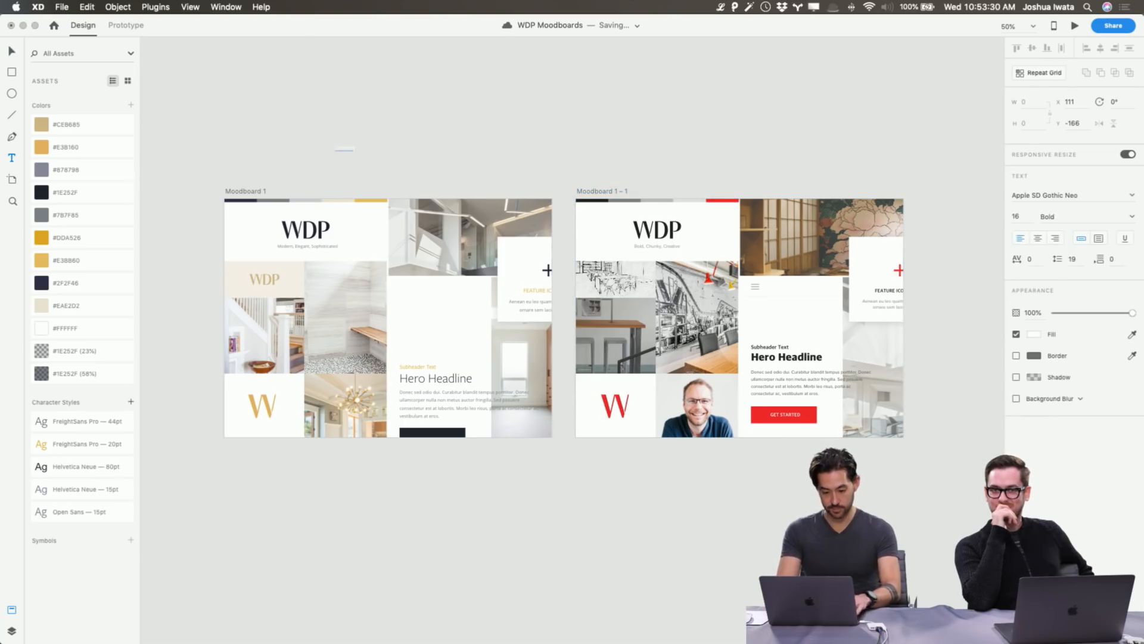
key("Escape")
left_click(1032, 336)
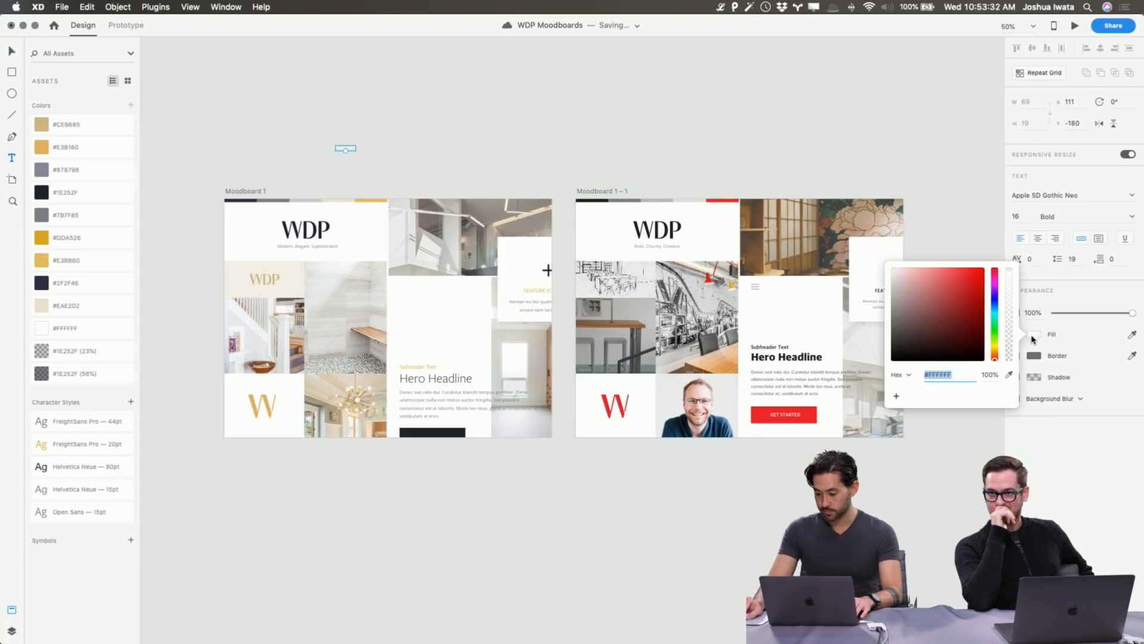
left_click_drag(965, 353, 872, 375)
left_click(1021, 216)
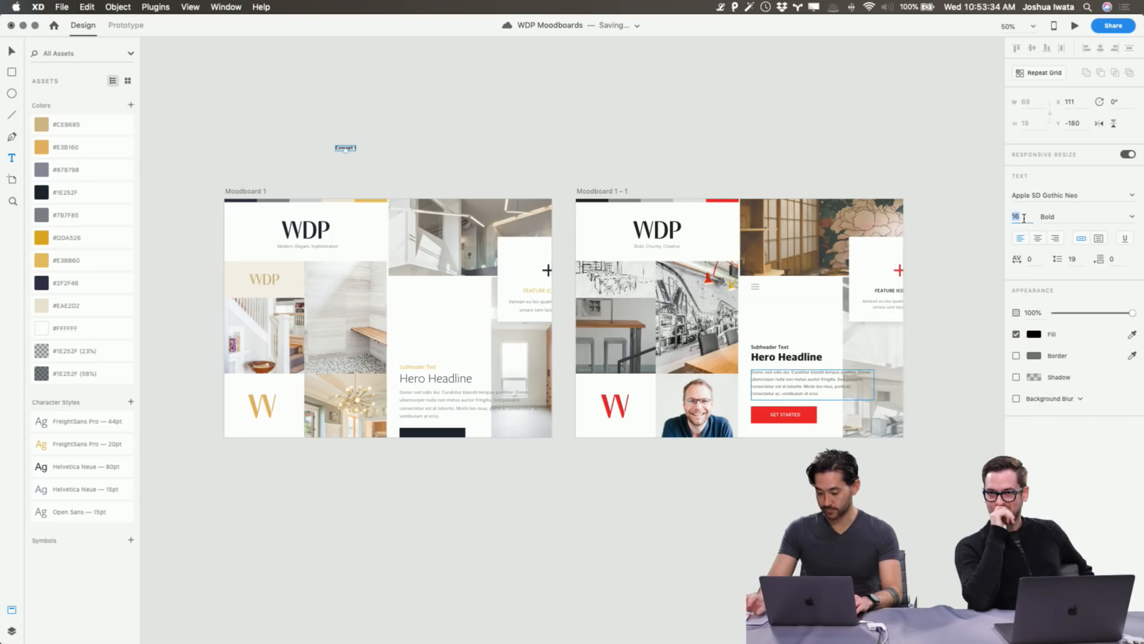
key("shift+Up")
key("shift+Up")
key("shift+Up")
key("shift+Up")
key("shift+Up")
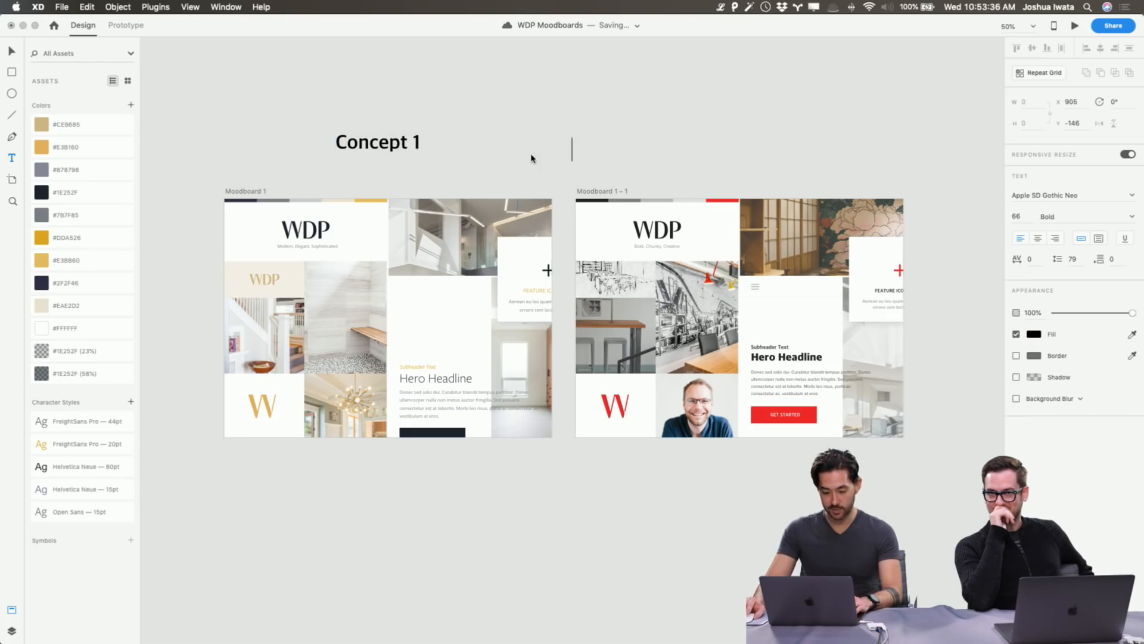
key("BackSpace")
key("super+z")
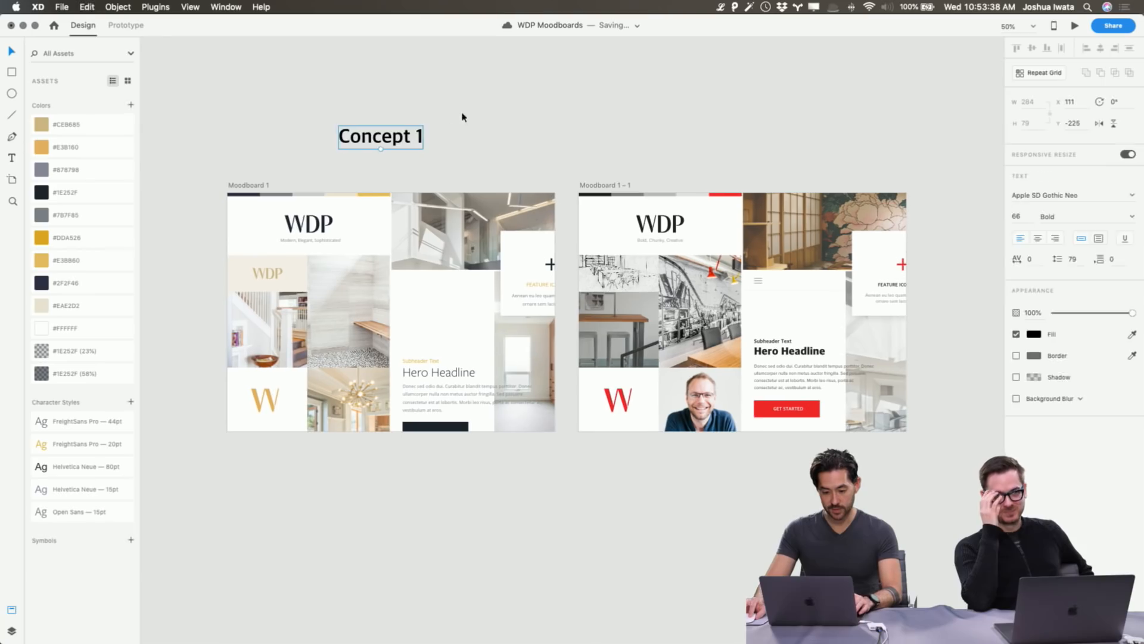
Place a copy of the heading above the second moodboard and retype it 'Concept 2'.
left_click_drag(414, 140, 775, 154)
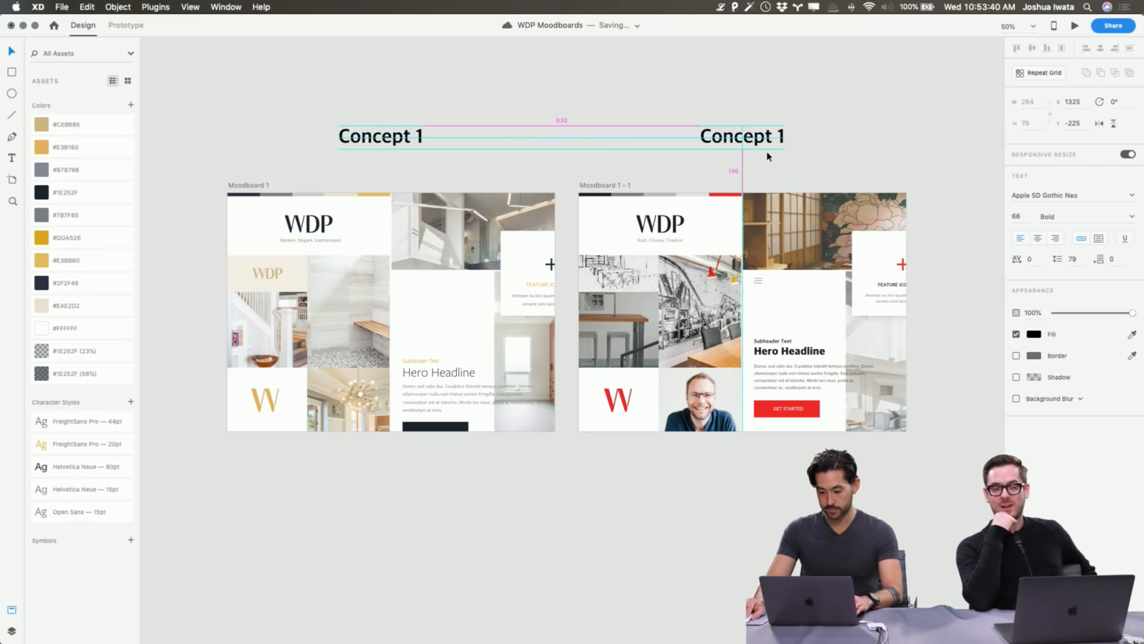
double_click(769, 140)
key("super+a")
type("Concept 2")
key("Escape")
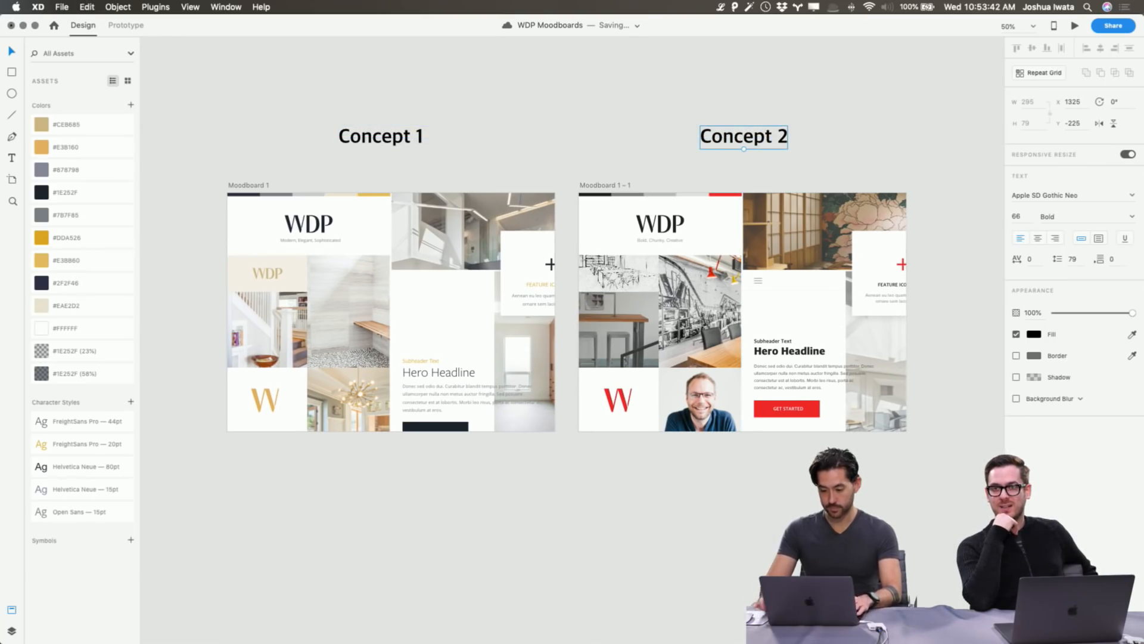
Move both Concept headings closer to the artboards, then deselect them.
left_click(388, 144, "shift")
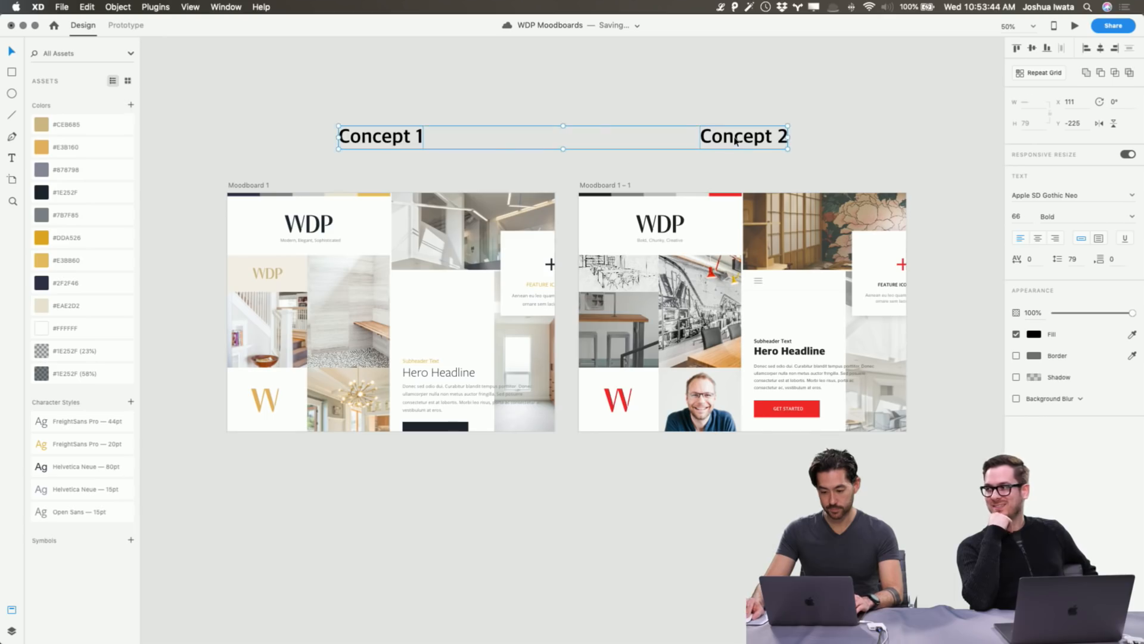
left_click_drag(737, 142, 769, 112)
scroll(728, 127, "up", 3)
left_click(12, 631)
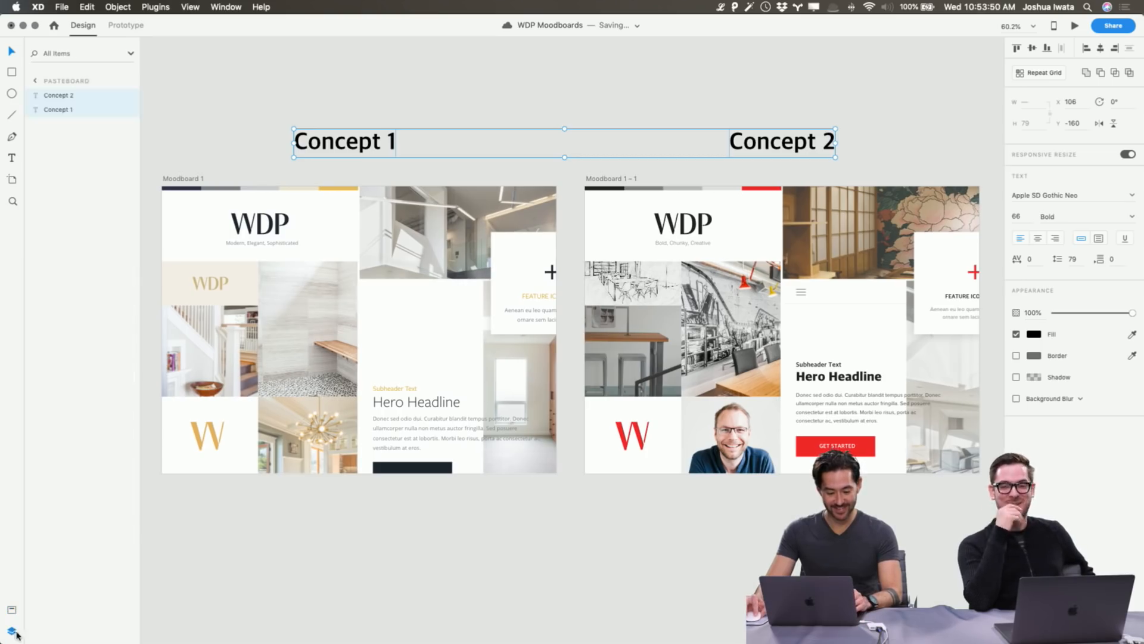
left_click(322, 626)
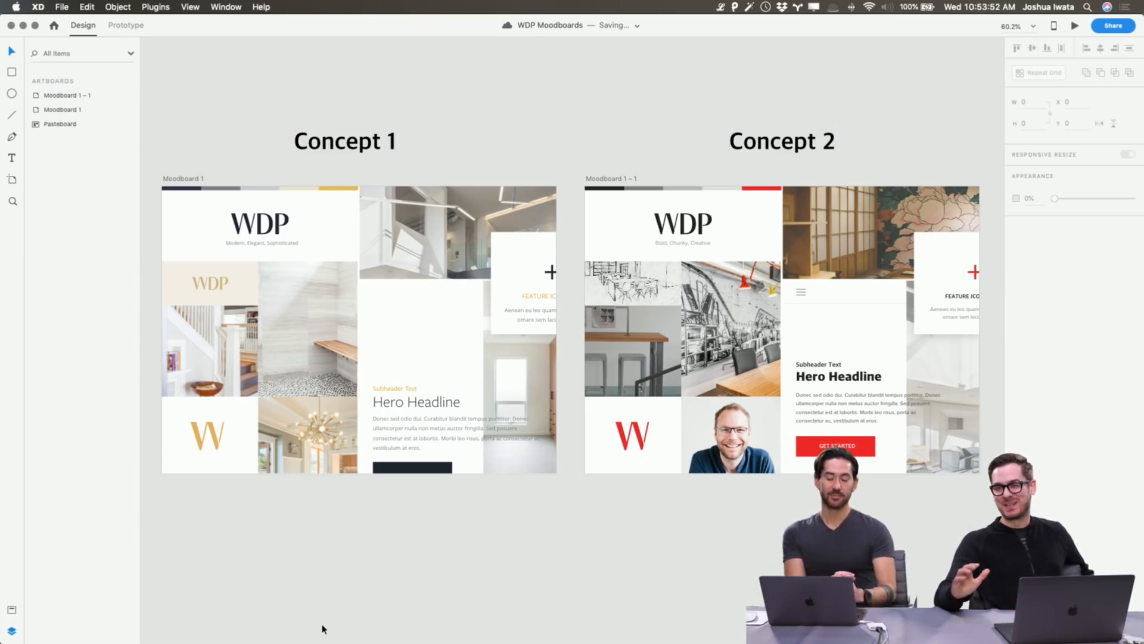